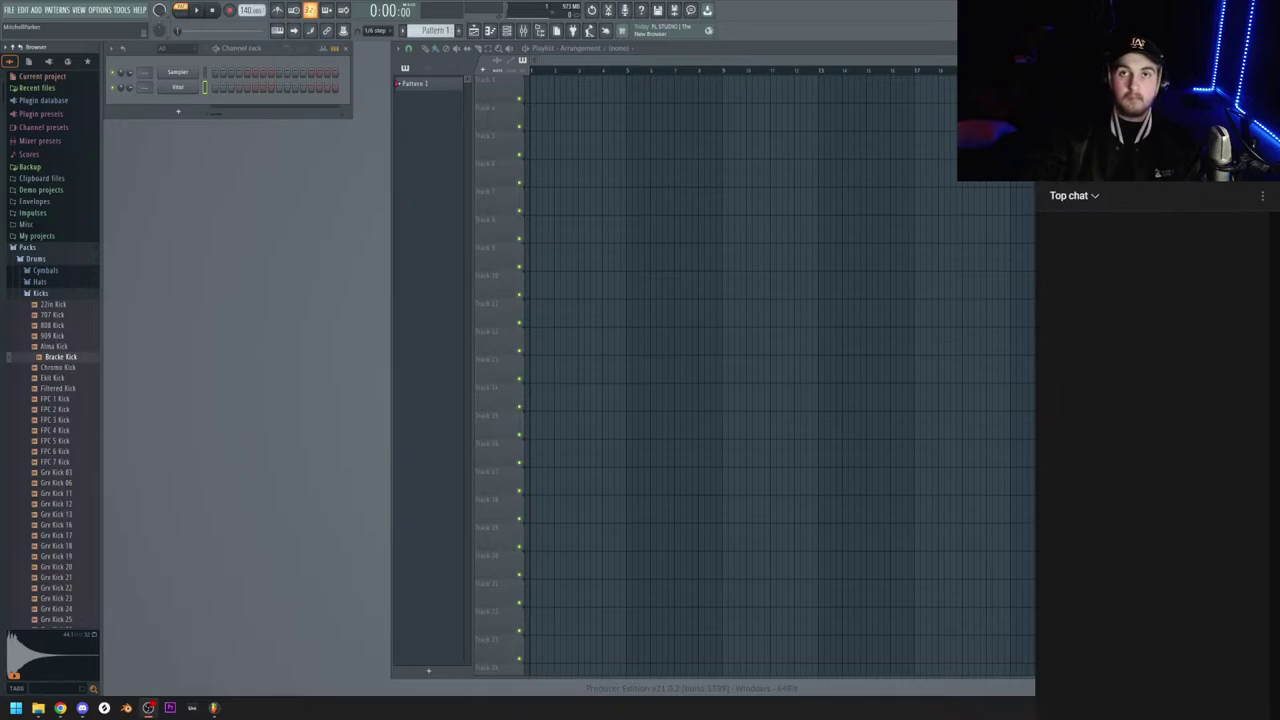
# Look through the Kicks and Hats folders of the Drums pack in the browser, auditioning a few hat samples, and collapse them
pyautogui.click(48, 293)
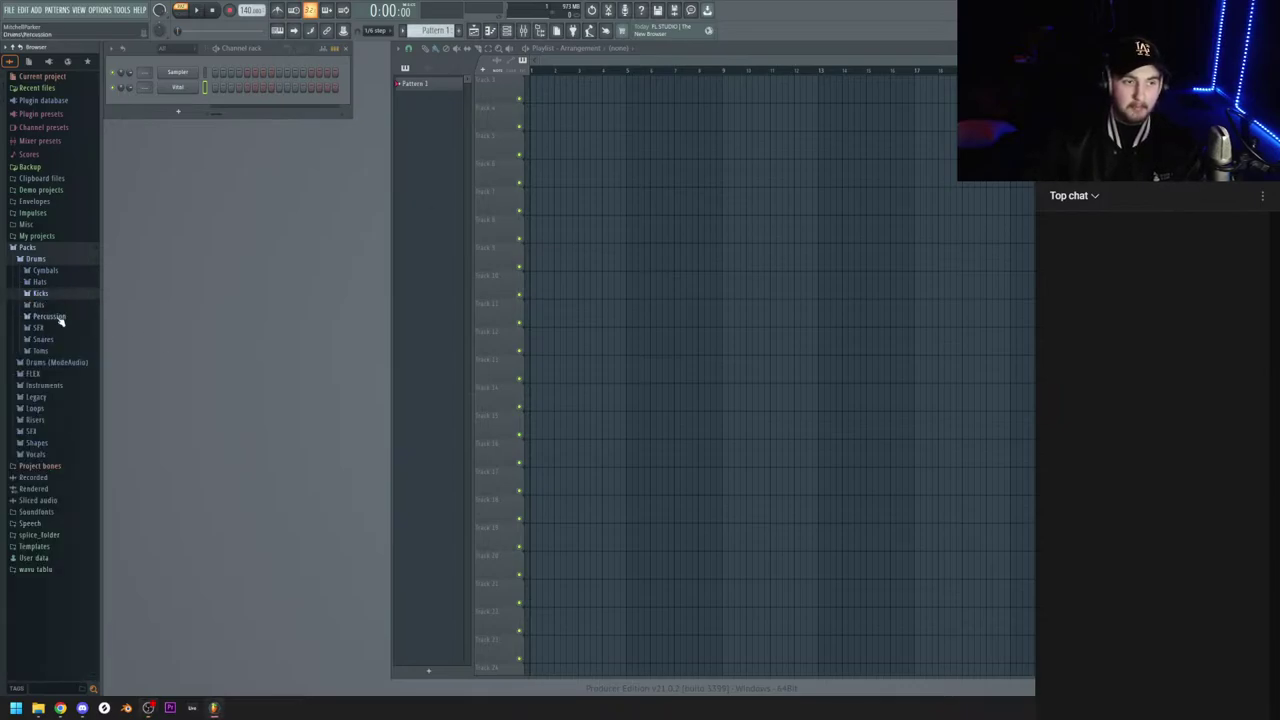
pyautogui.click(50, 293)
pyautogui.click(50, 282)
pyautogui.click(55, 331)
pyautogui.click(51, 298)
pyautogui.click(47, 236)
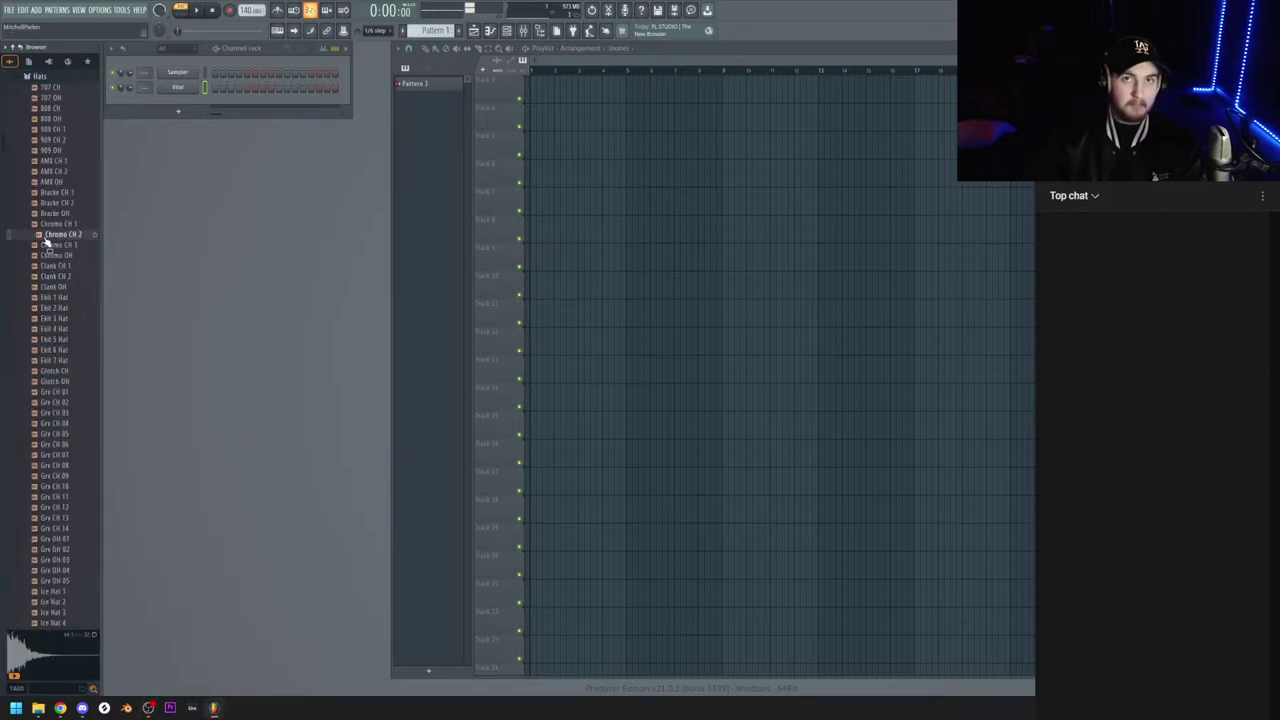
pyautogui.scroll(3, 47, 242)
pyautogui.click(45, 264)
pyautogui.click(48, 243)
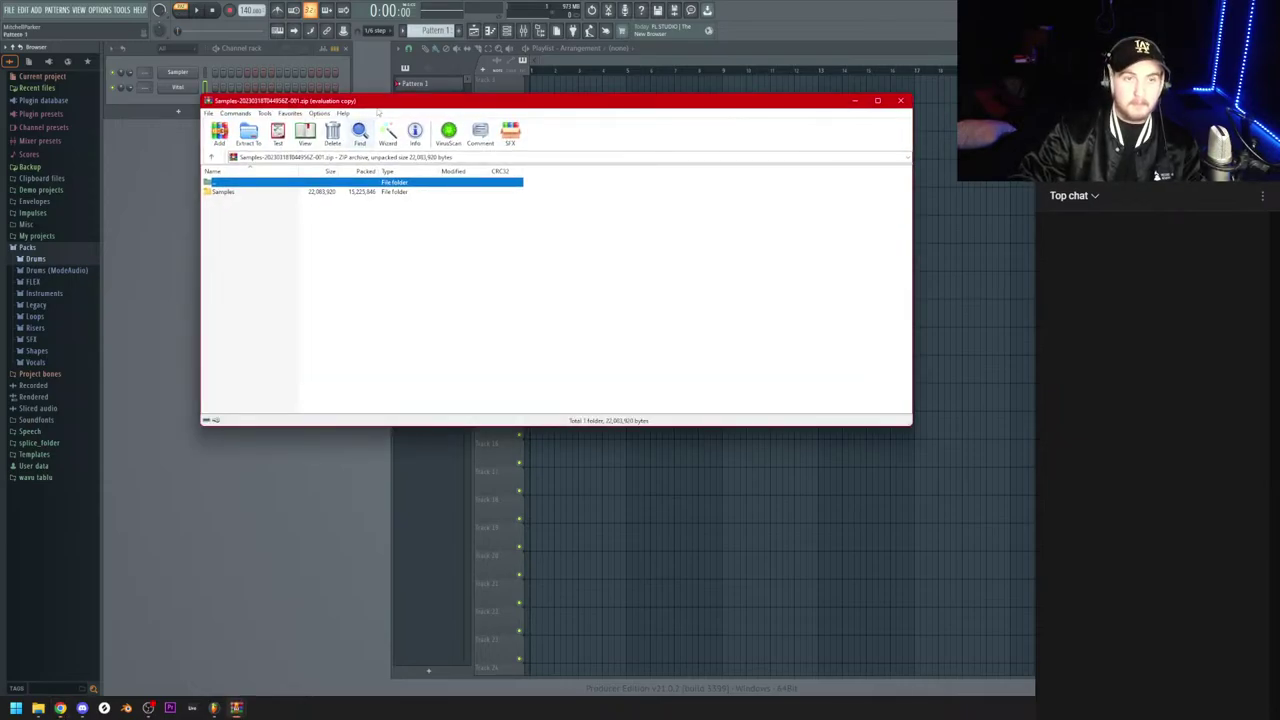
# Dismiss the WinRAR purchase reminder over the Samples archive and open the FL Studio Packs folder in File Explorer
pyautogui.rightClick(51, 252)
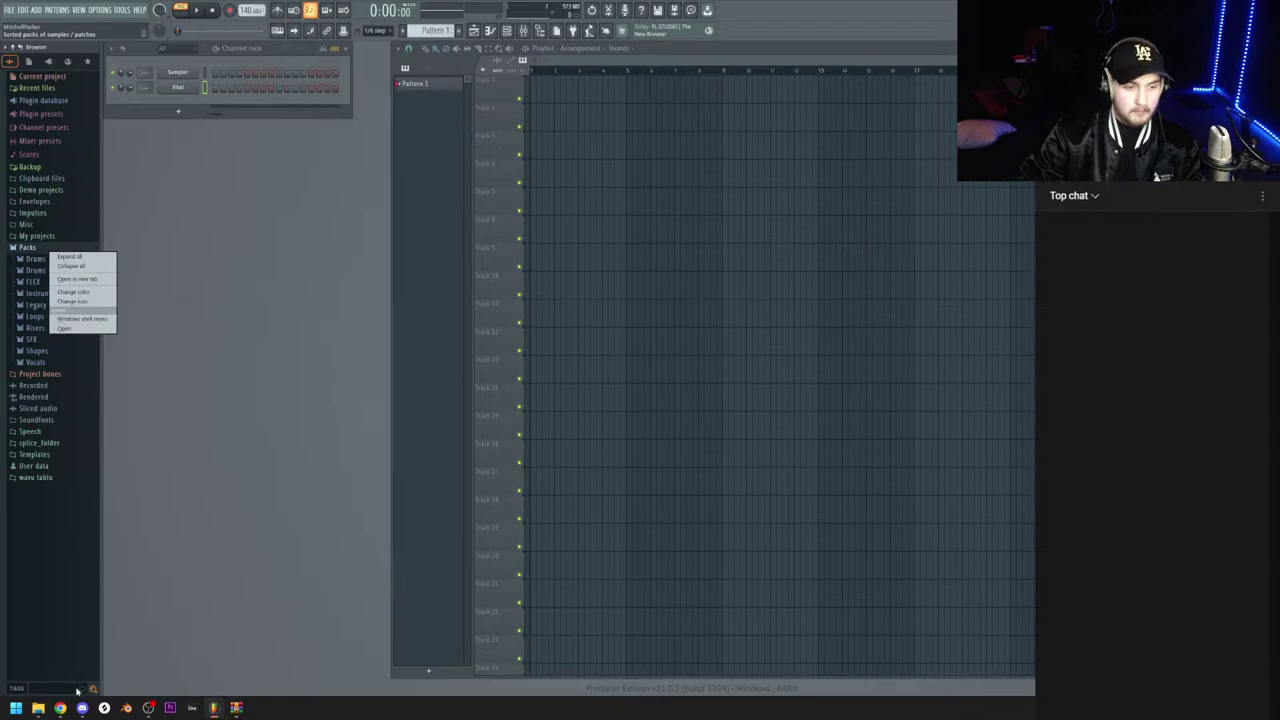
pyautogui.click(236, 708)
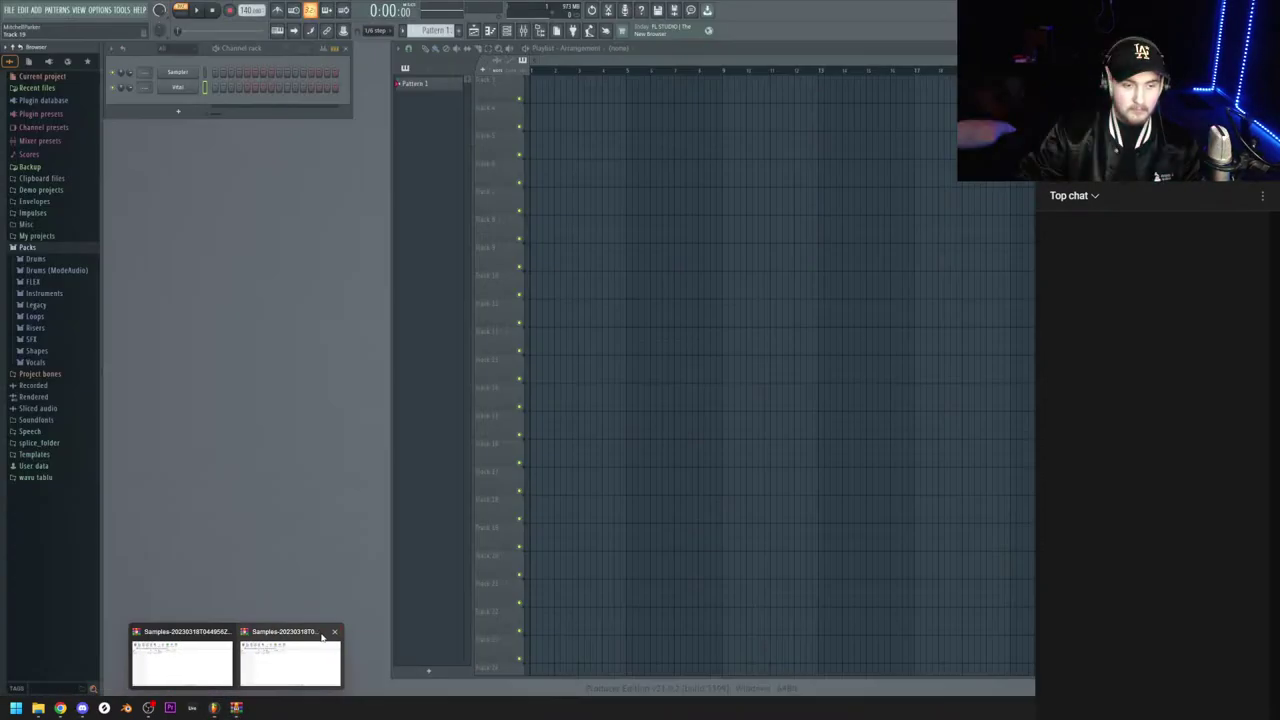
pyautogui.moveTo(276, 641)
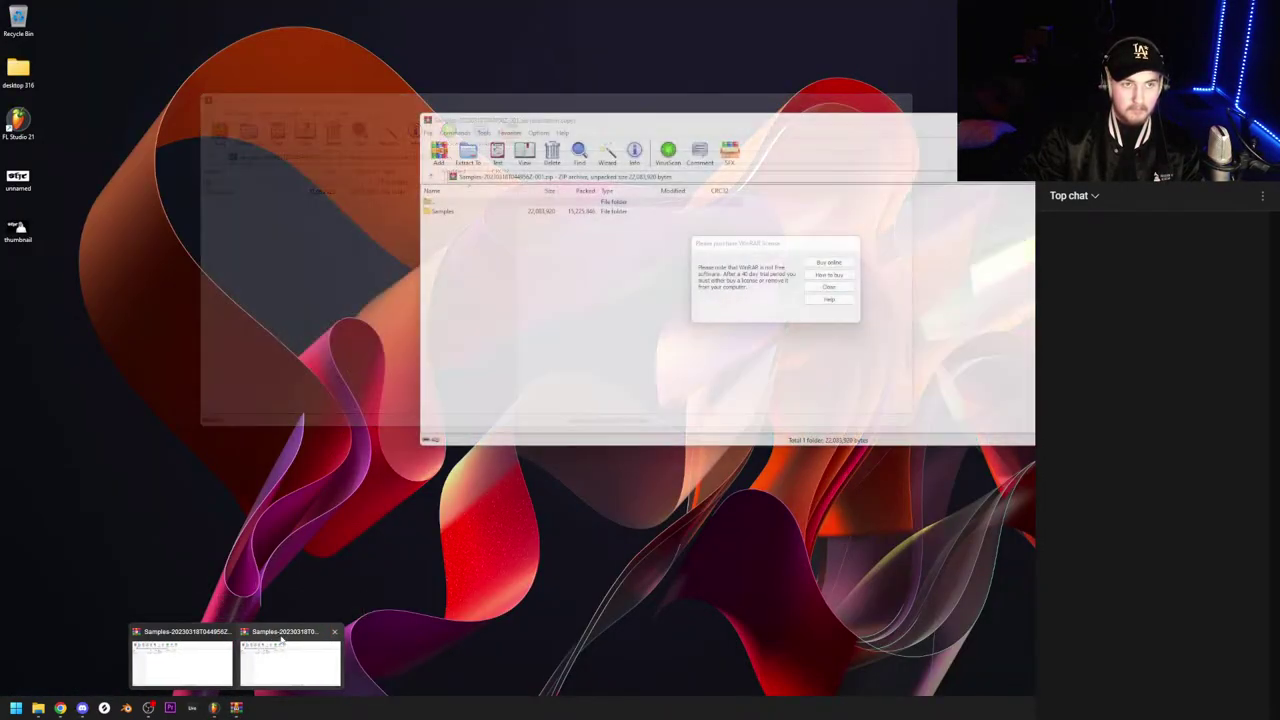
pyautogui.click(318, 650)
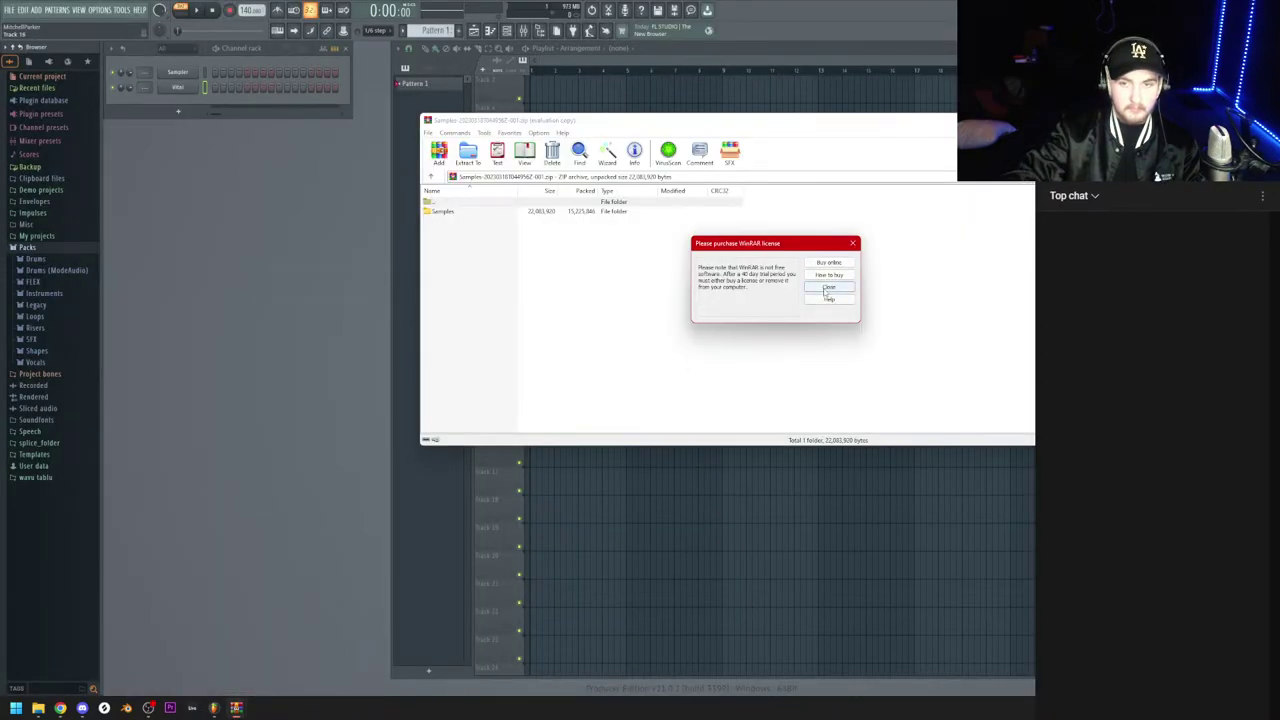
pyautogui.click(827, 289)
pyautogui.rightClick(58, 250)
pyautogui.click(71, 323)
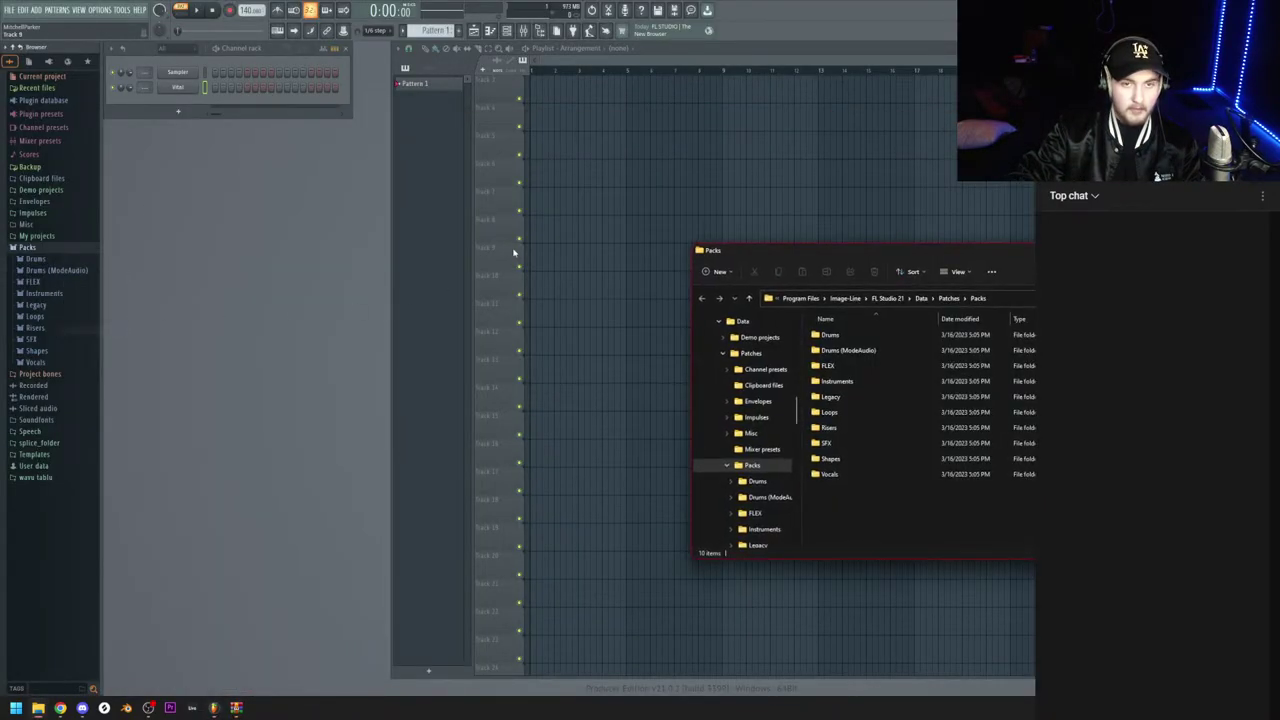
# Extract the Samples folder from the WinRAR archive into the Packs folder, granting administrator permission, and close the archive and Packs windows
pyautogui.click(213, 708)
pyautogui.click(290, 640)
pyautogui.moveTo(491, 212); pyautogui.dragTo(838, 515)
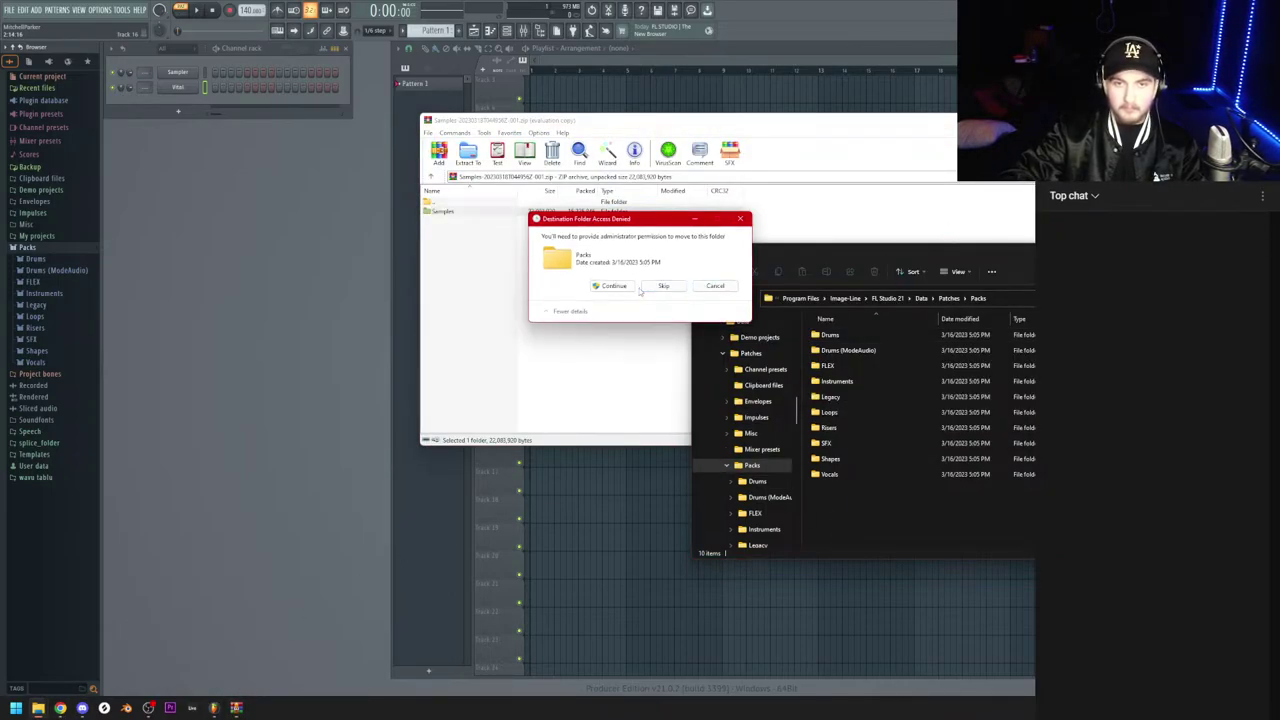
pyautogui.click(610, 288)
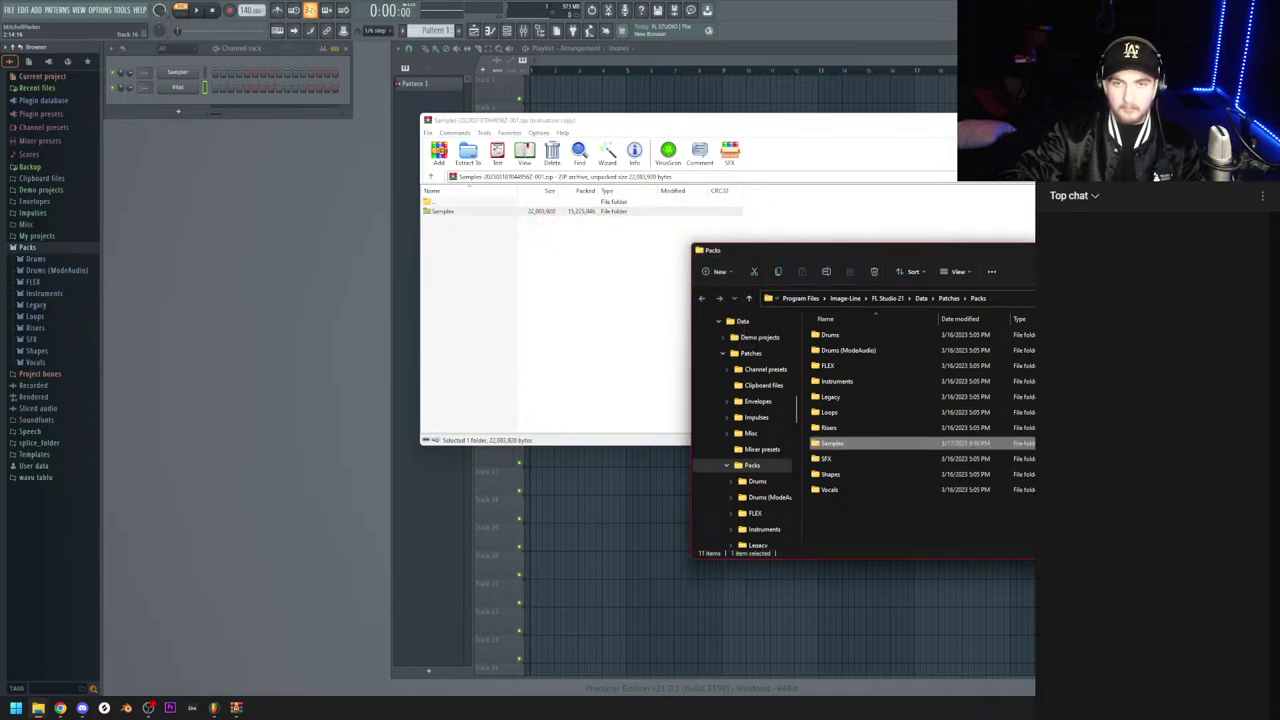
pyautogui.click(1064, 120)
pyautogui.hotkey('alt', 'Tab')
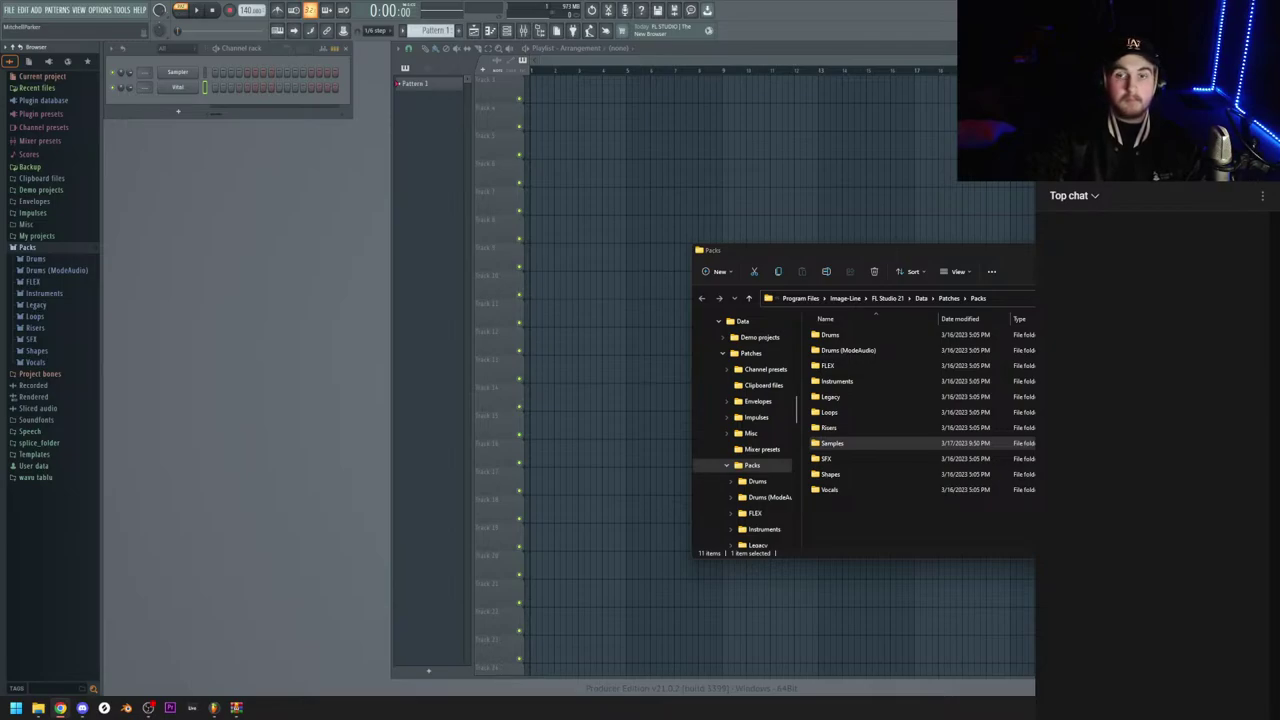
pyautogui.click(1224, 250)
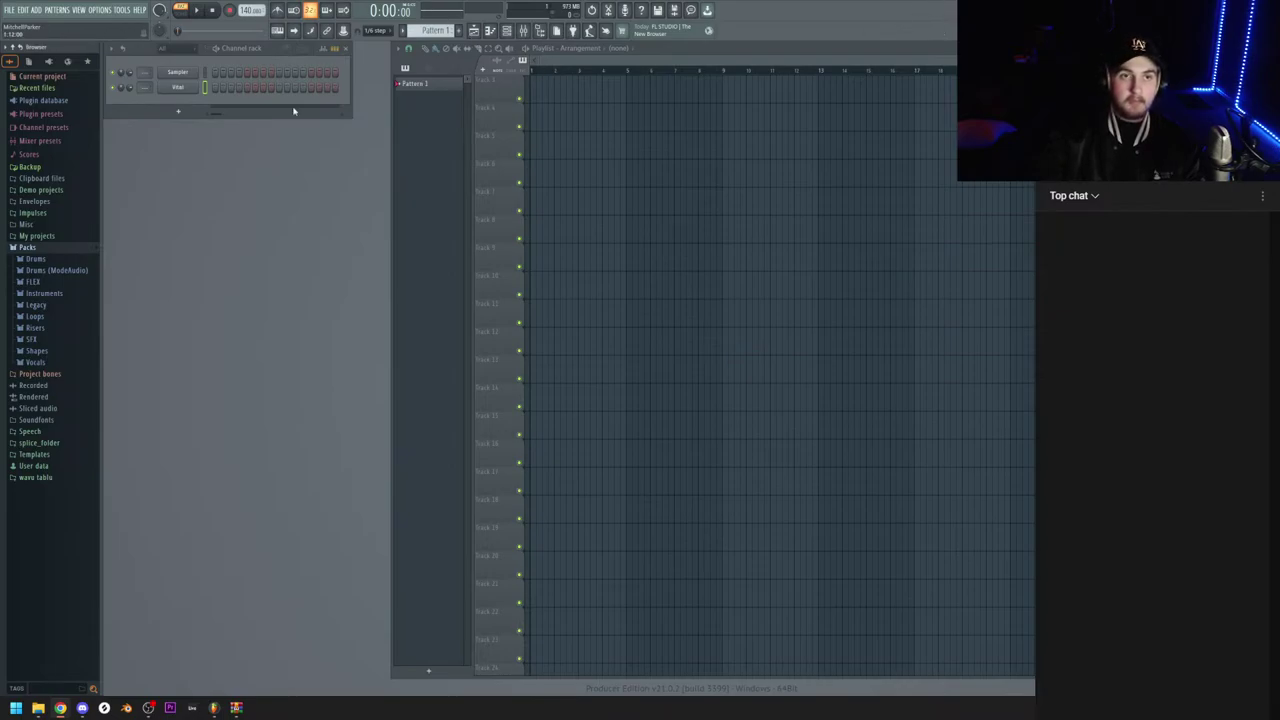
# Close FL Studio without saving the untitled project, close the leftover archive and Downloads windows, and relaunch FL Studio
pyautogui.click(30, 248)
pyautogui.click(1271, 8)
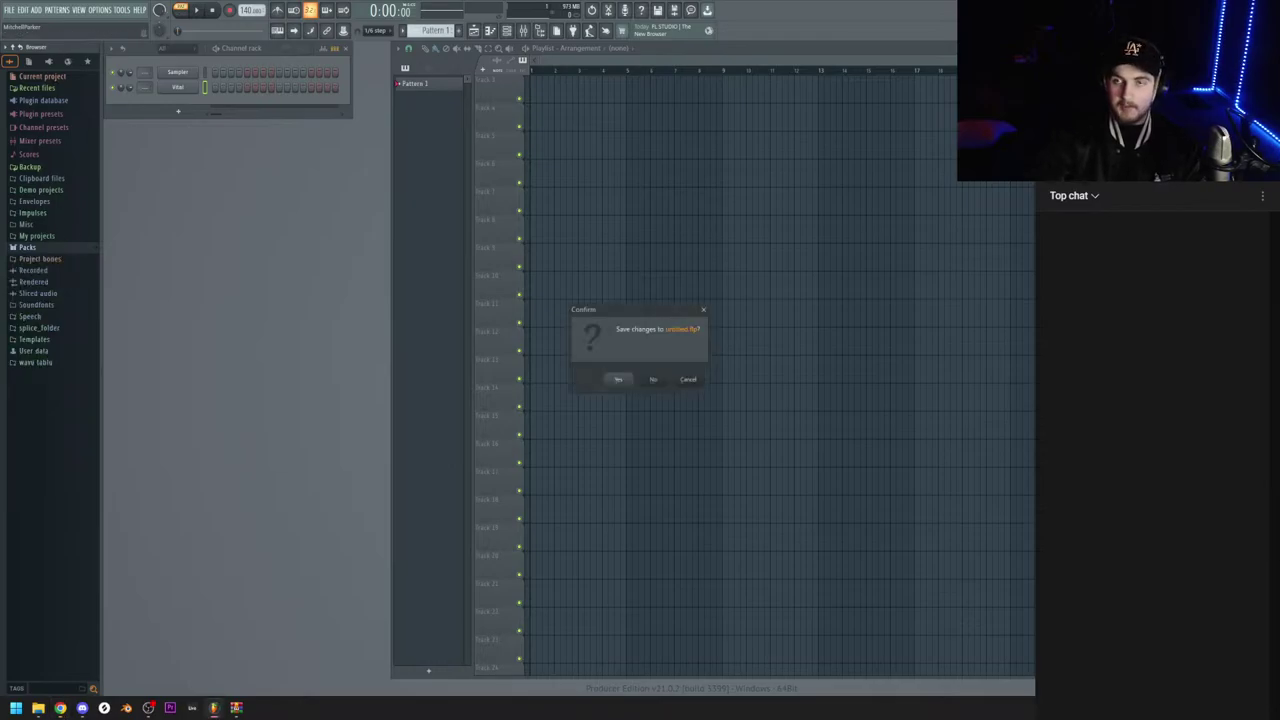
pyautogui.click(657, 378)
pyautogui.click(899, 102)
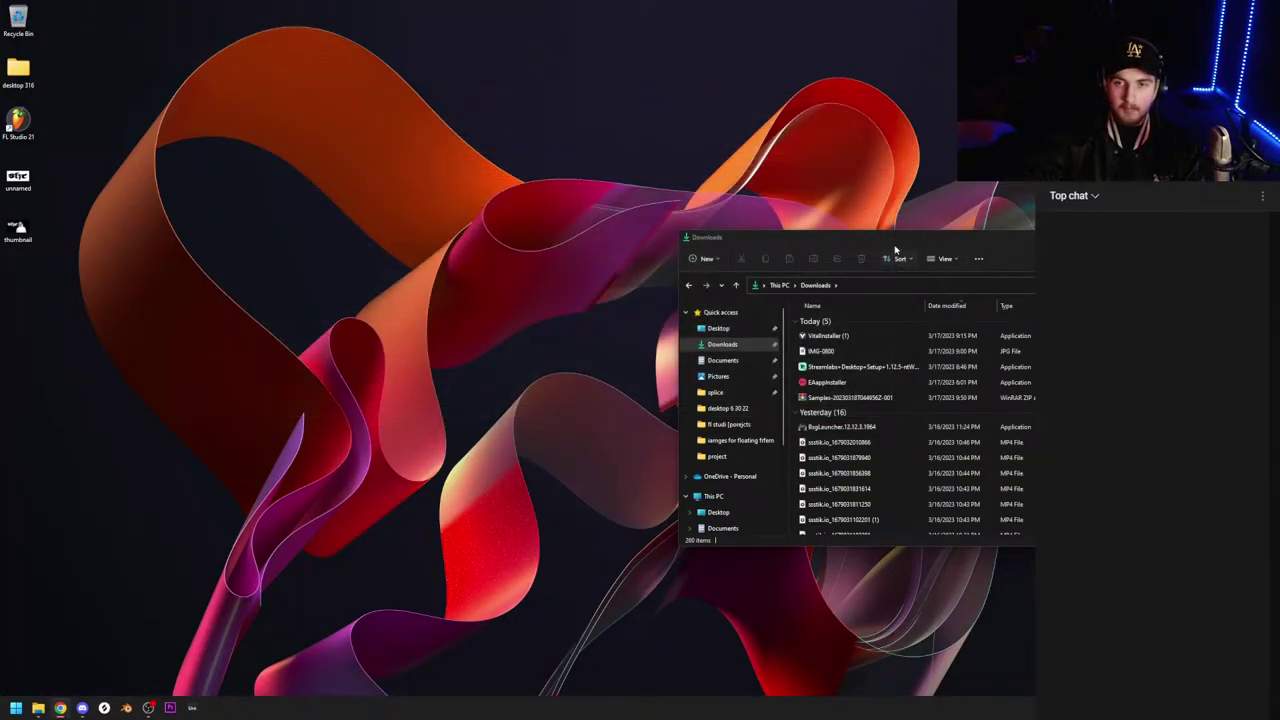
pyautogui.moveTo(894, 243); pyautogui.dragTo(723, 191)
pyautogui.hotkey('alt', 'F4')
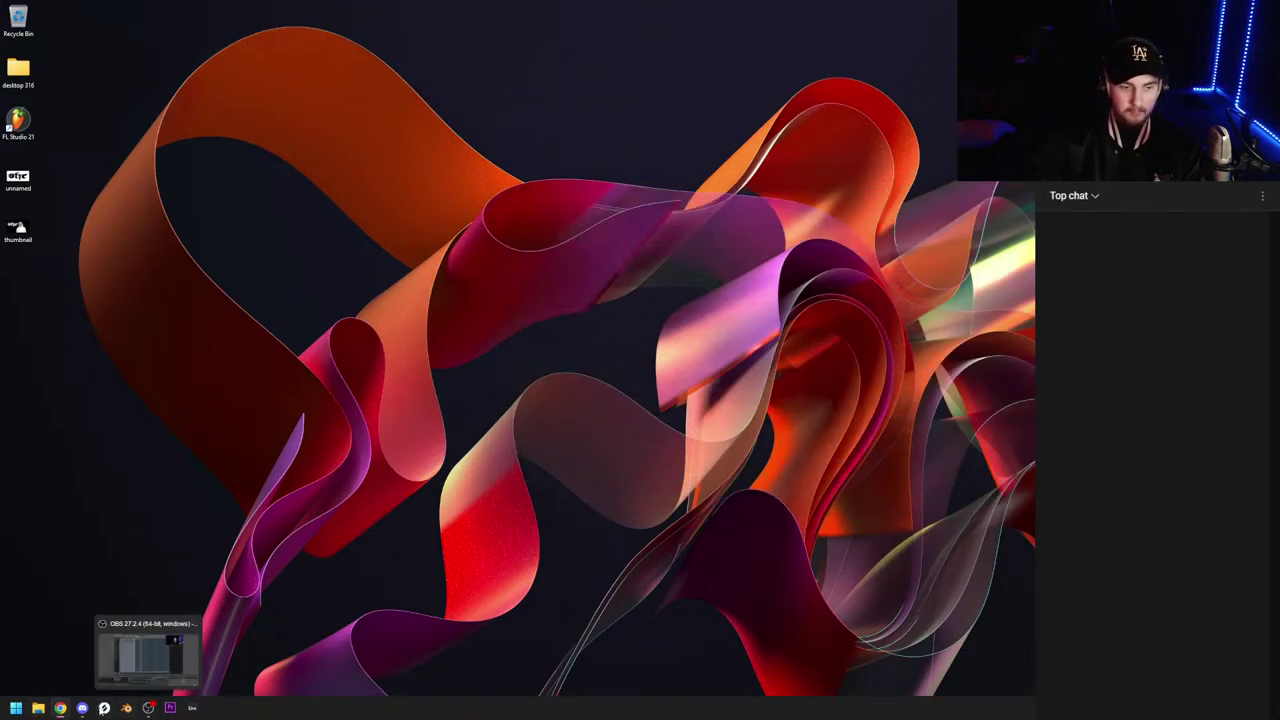
pyautogui.doubleClick(18, 125)
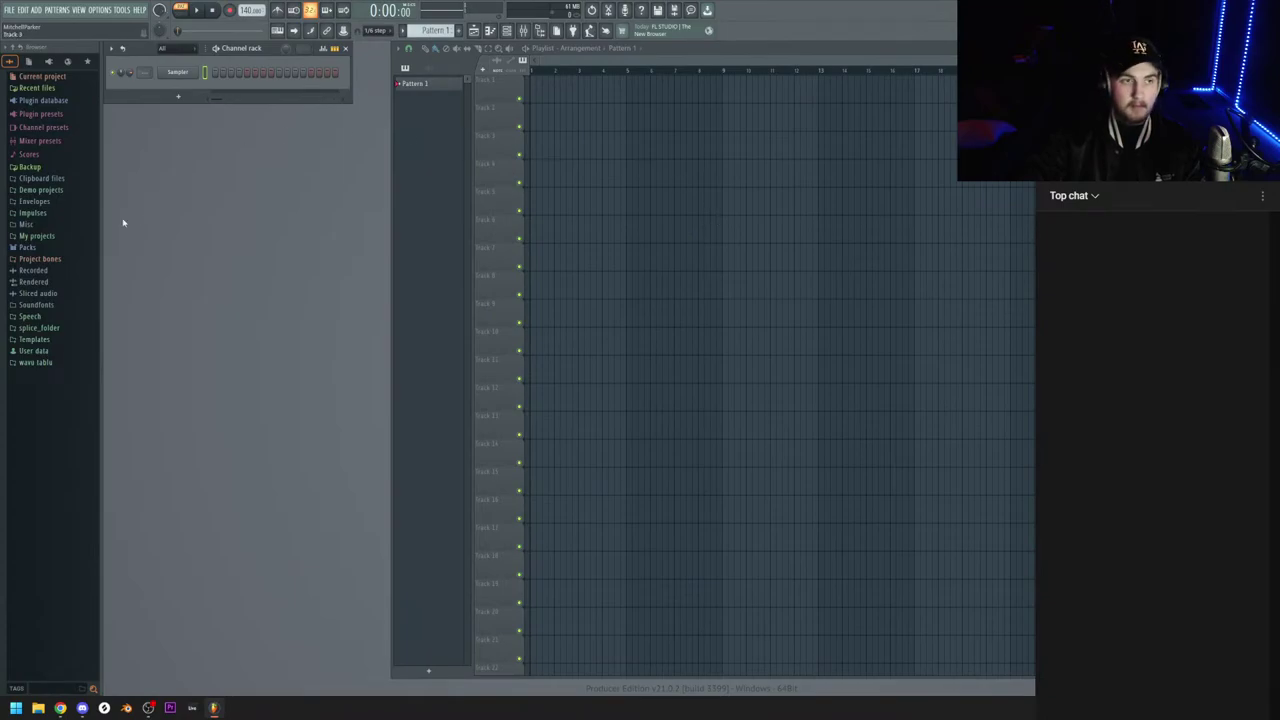
# Expand the Samples folder under Packs in the browser and audition the clap samples in its Claps folder
pyautogui.click(27, 247)
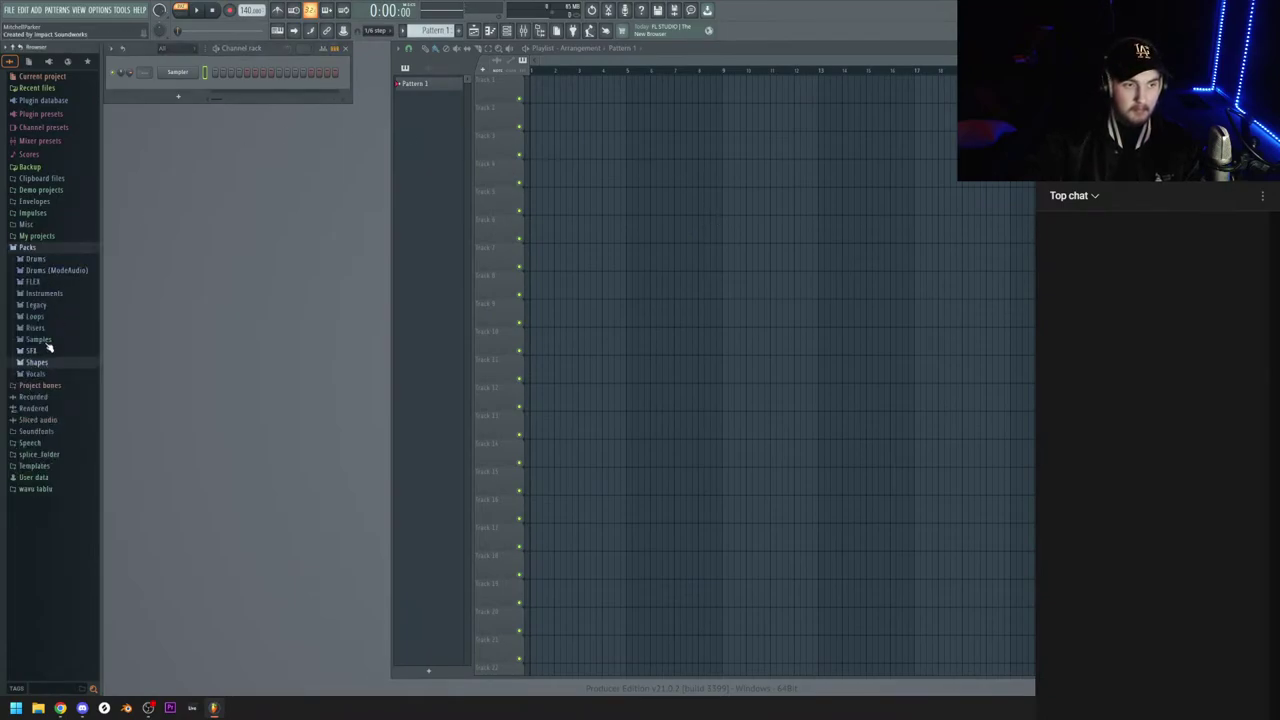
pyautogui.click(42, 340)
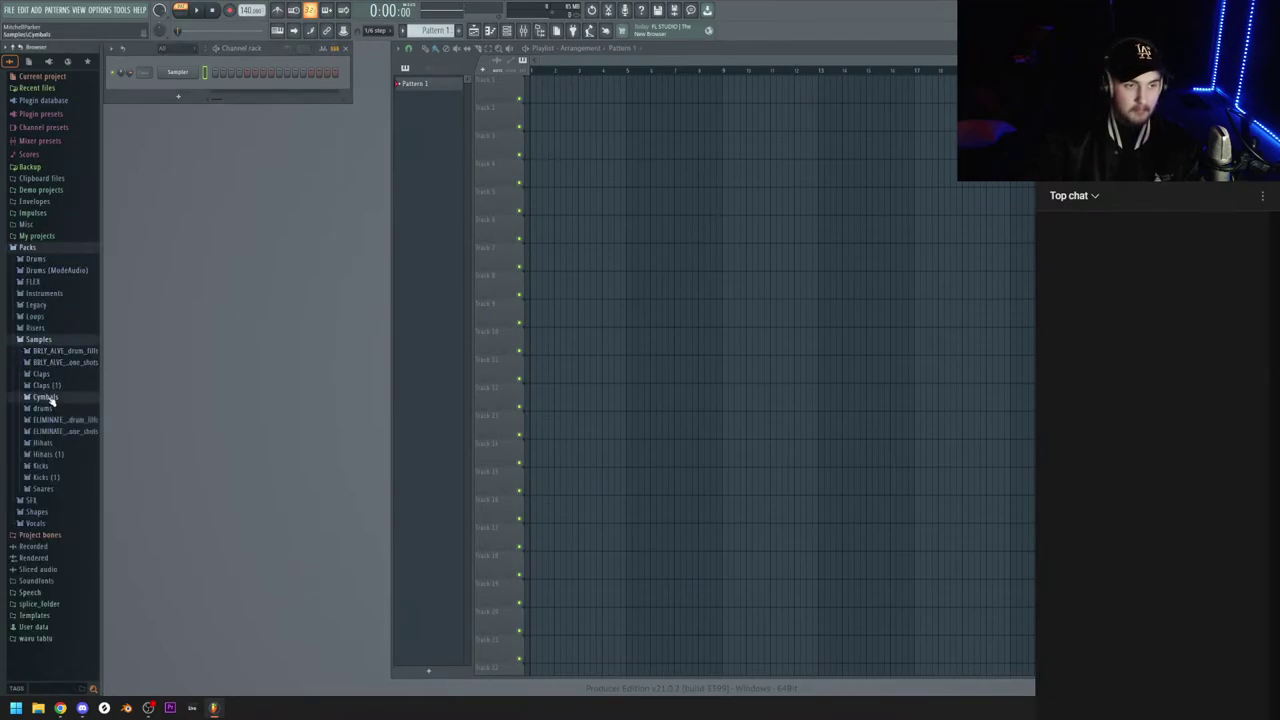
pyautogui.click(45, 397)
pyautogui.click(58, 409)
pyautogui.click(57, 410)
pyautogui.click(56, 397)
pyautogui.click(52, 375)
pyautogui.click(54, 396)
pyautogui.click(56, 386)
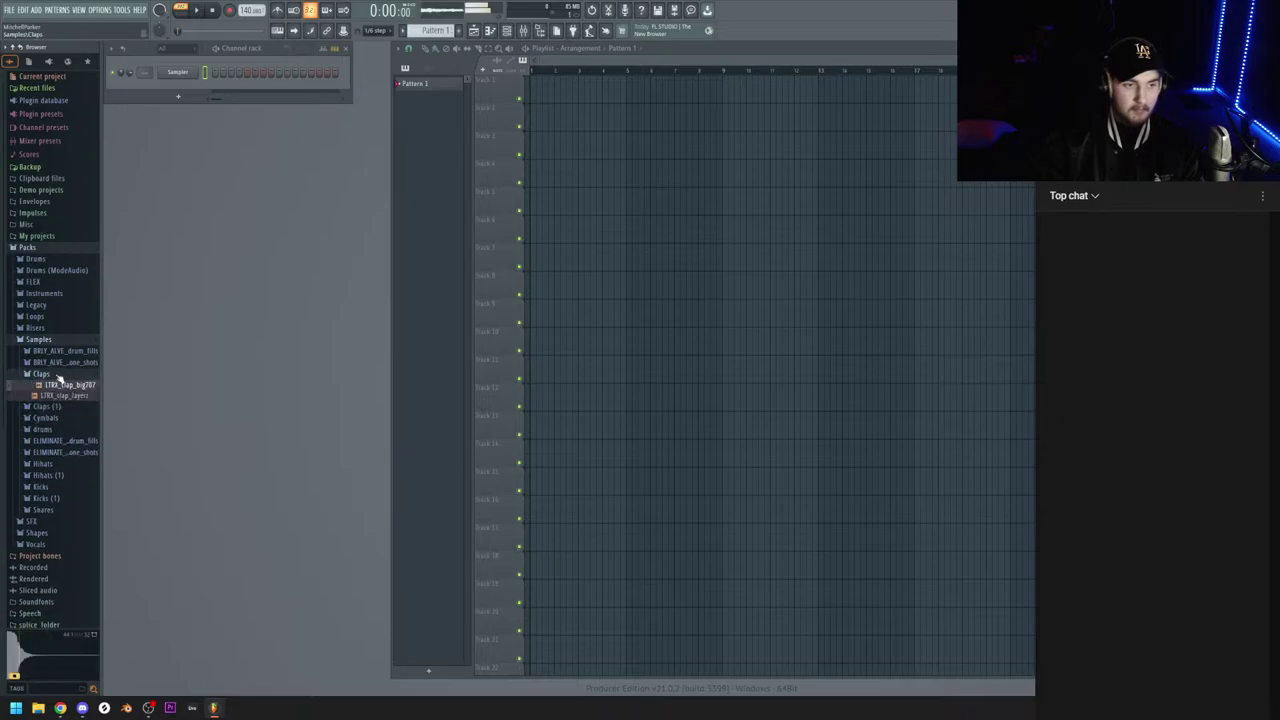
pyautogui.click(55, 375)
# Audition the INFEKT clap samples in the Claps (1) folder and collapse the folder
pyautogui.click(51, 387)
pyautogui.click(52, 398)
pyautogui.click(54, 409)
pyautogui.click(56, 420)
pyautogui.click(56, 431)
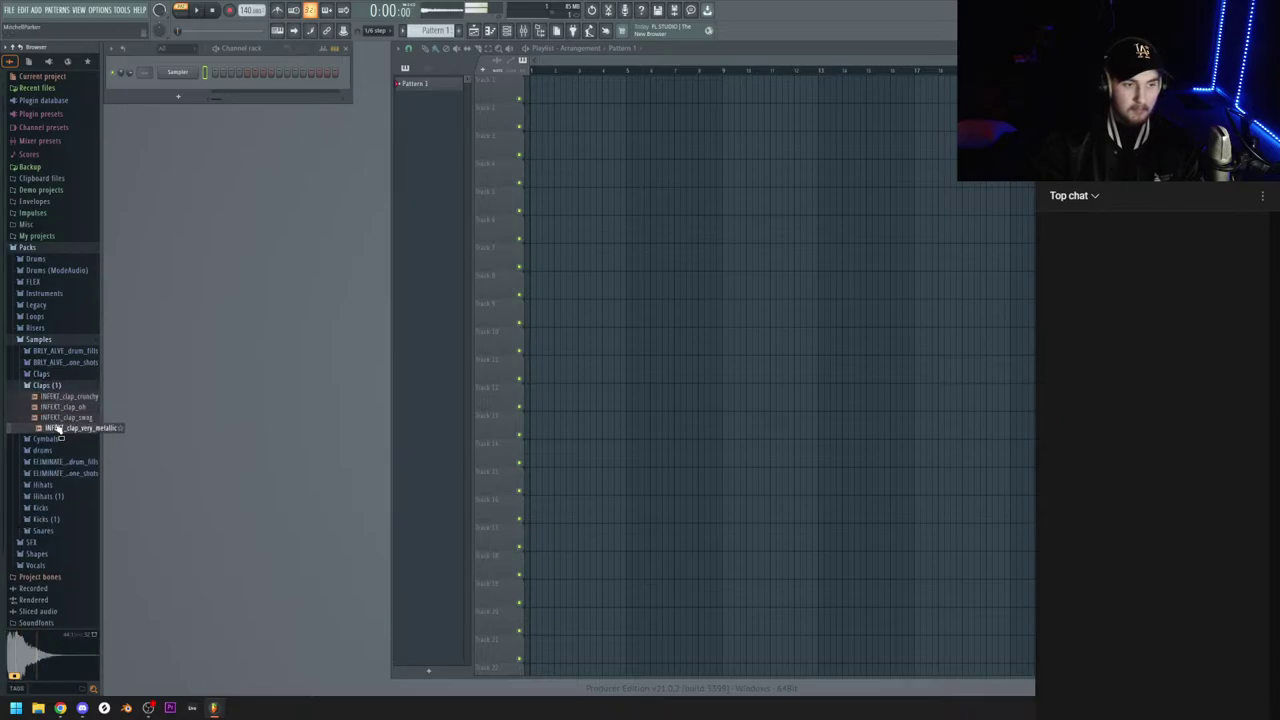
pyautogui.click(57, 387)
# Audition the kick samples under drums, drum_oneshots, kicks, and collapse the drums folder
pyautogui.click(44, 409)
pyautogui.click(60, 431)
pyautogui.click(53, 442)
pyautogui.click(75, 454)
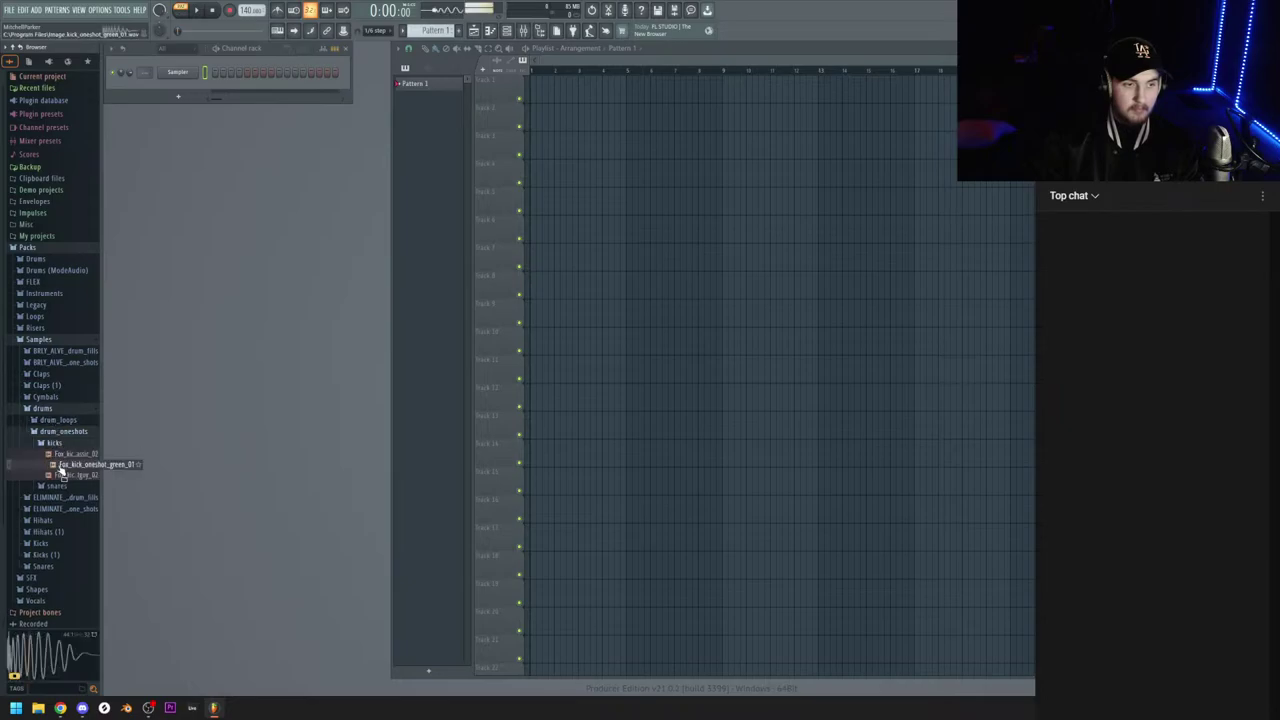
pyautogui.click(60, 410)
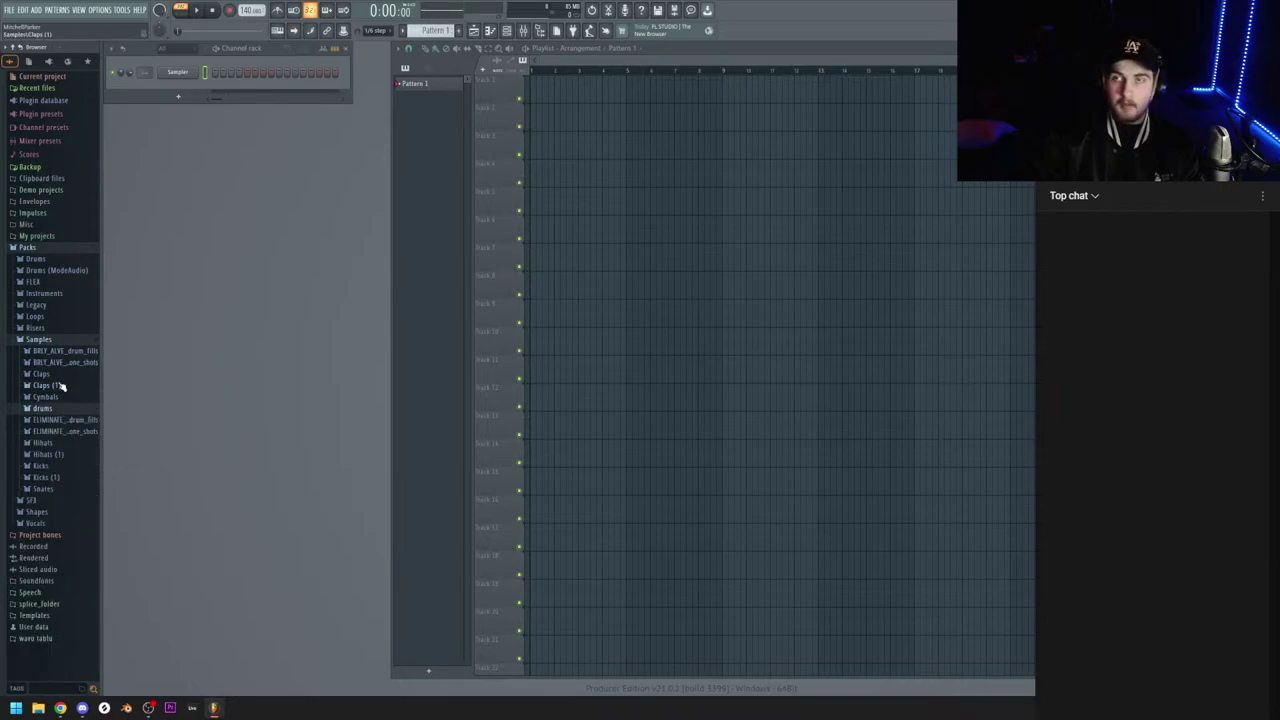
# Audition the first few LTRX samples in the Snares folder and collapse it
pyautogui.click(48, 489)
pyautogui.click(62, 499)
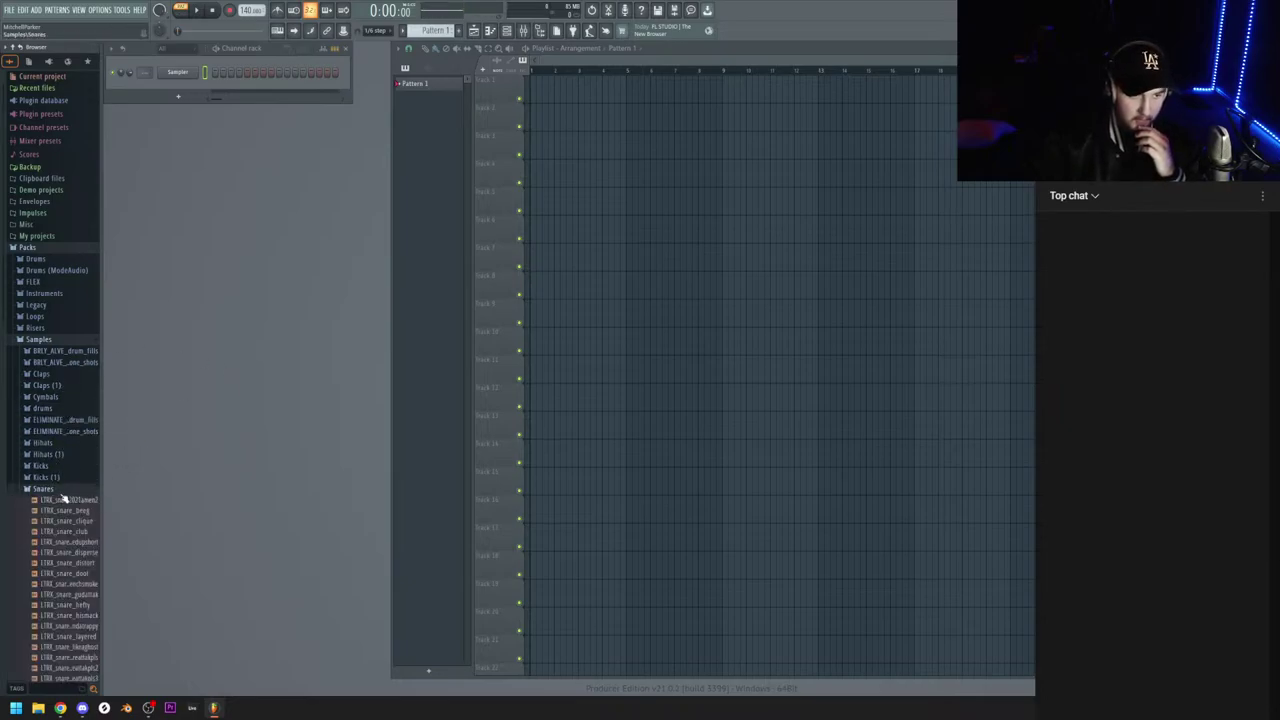
pyautogui.click(62, 510)
pyautogui.click(64, 521)
pyautogui.click(55, 489)
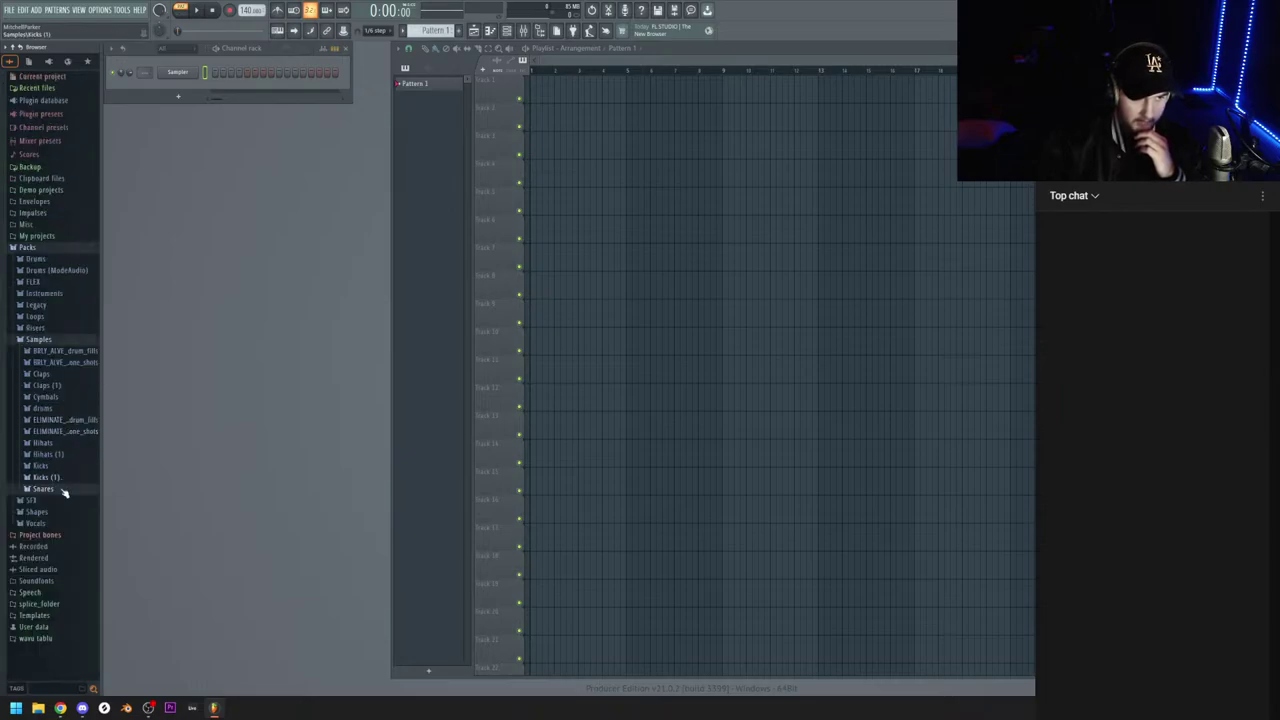
# Launch the Splice desktop app and reposition its window over the playlist
pyautogui.click(15, 708)
pyautogui.write('splice')
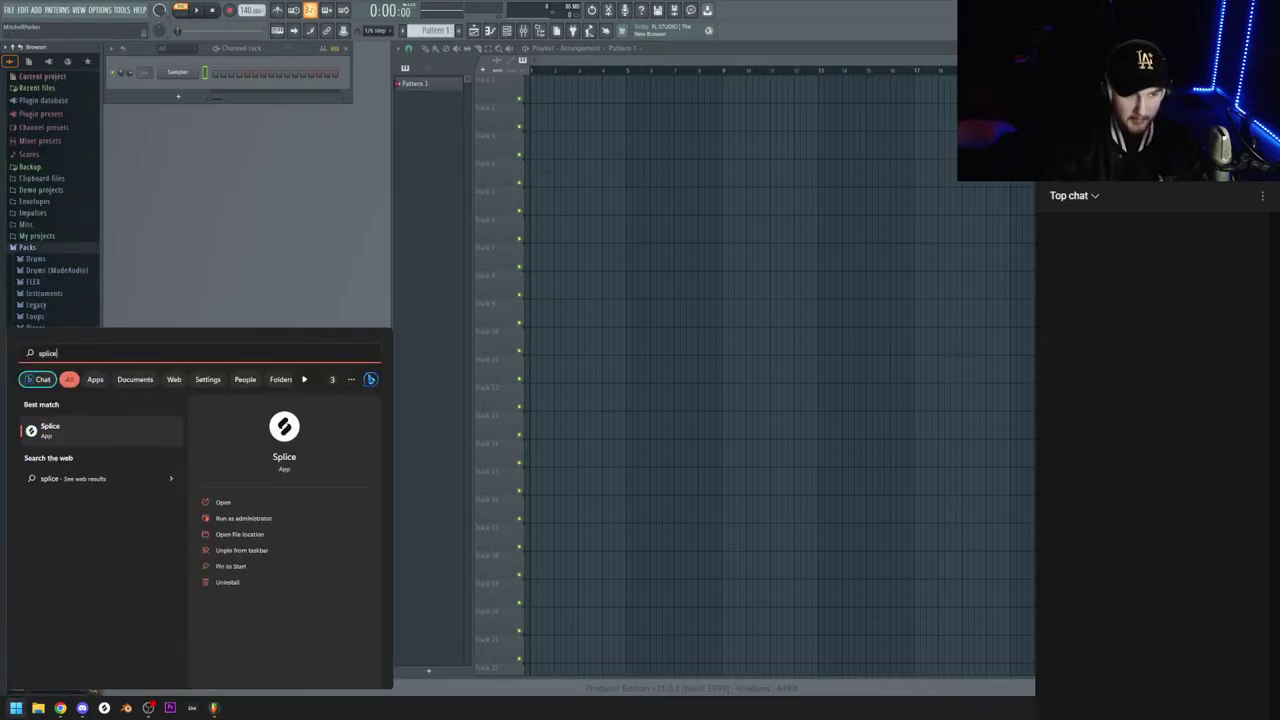
pyautogui.click(125, 432)
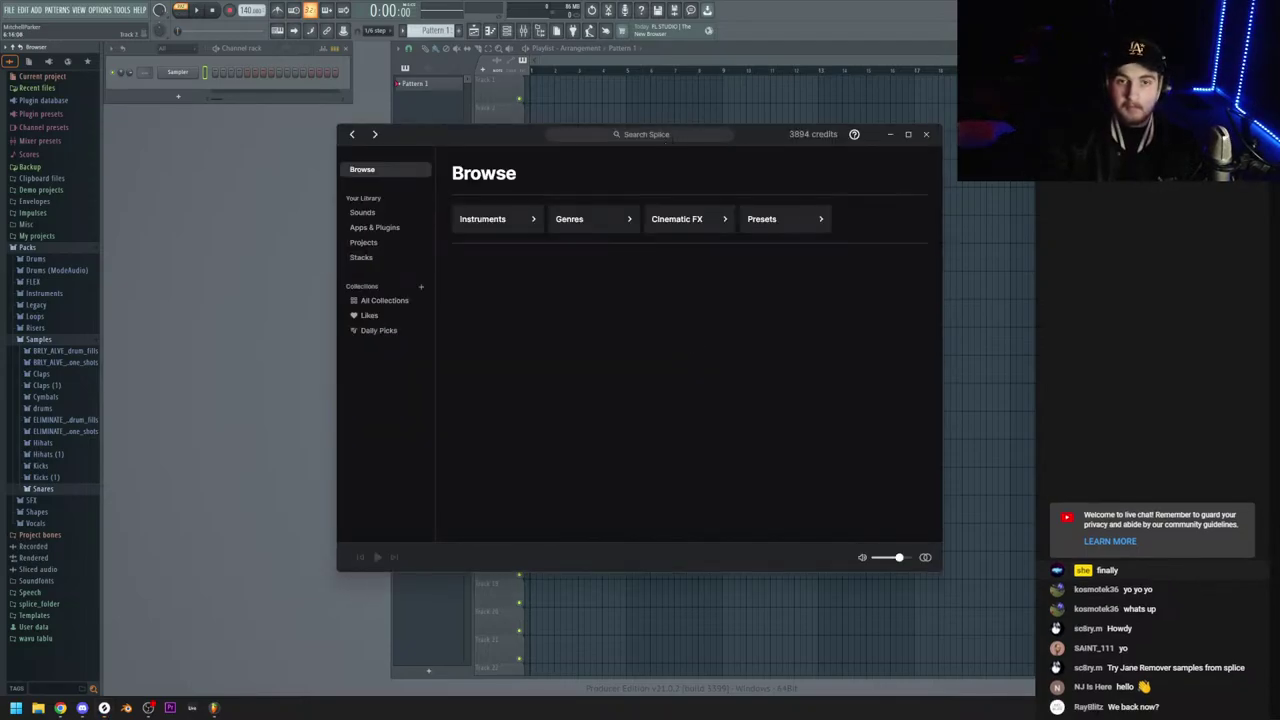
pyautogui.moveTo(517, 131); pyautogui.dragTo(553, 131)
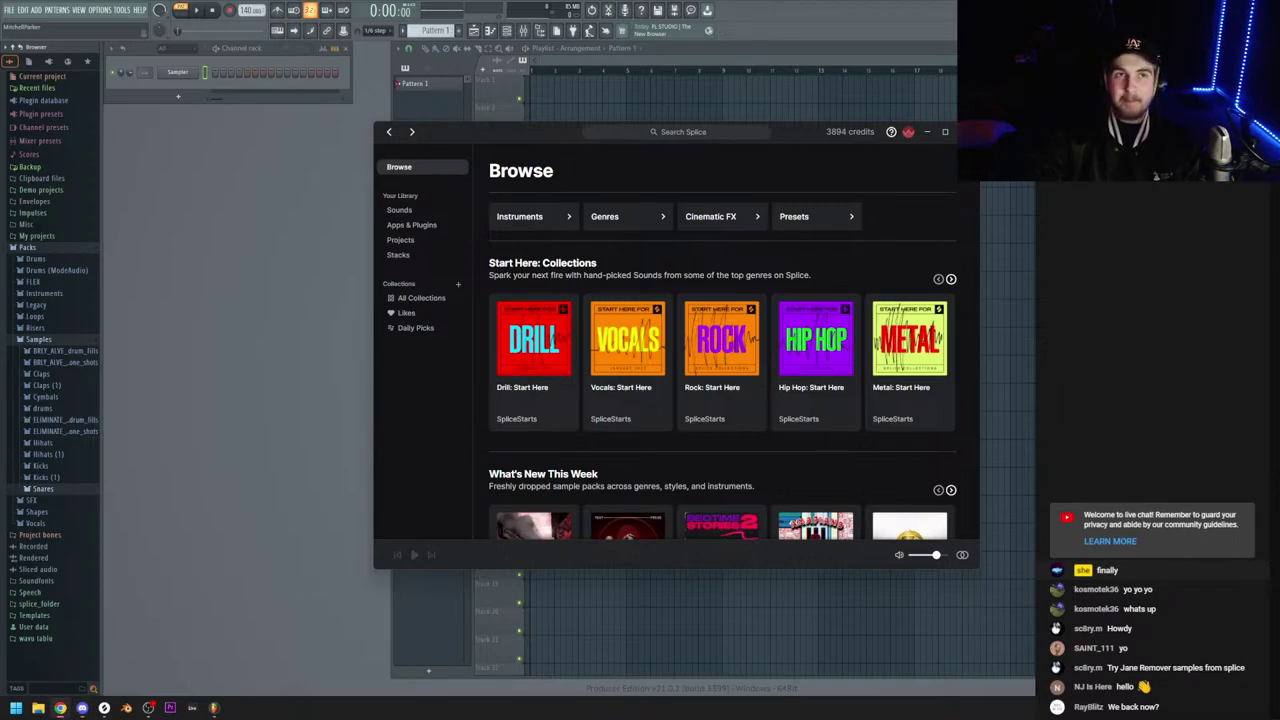
pyautogui.moveTo(789, 136); pyautogui.dragTo(814, 131)
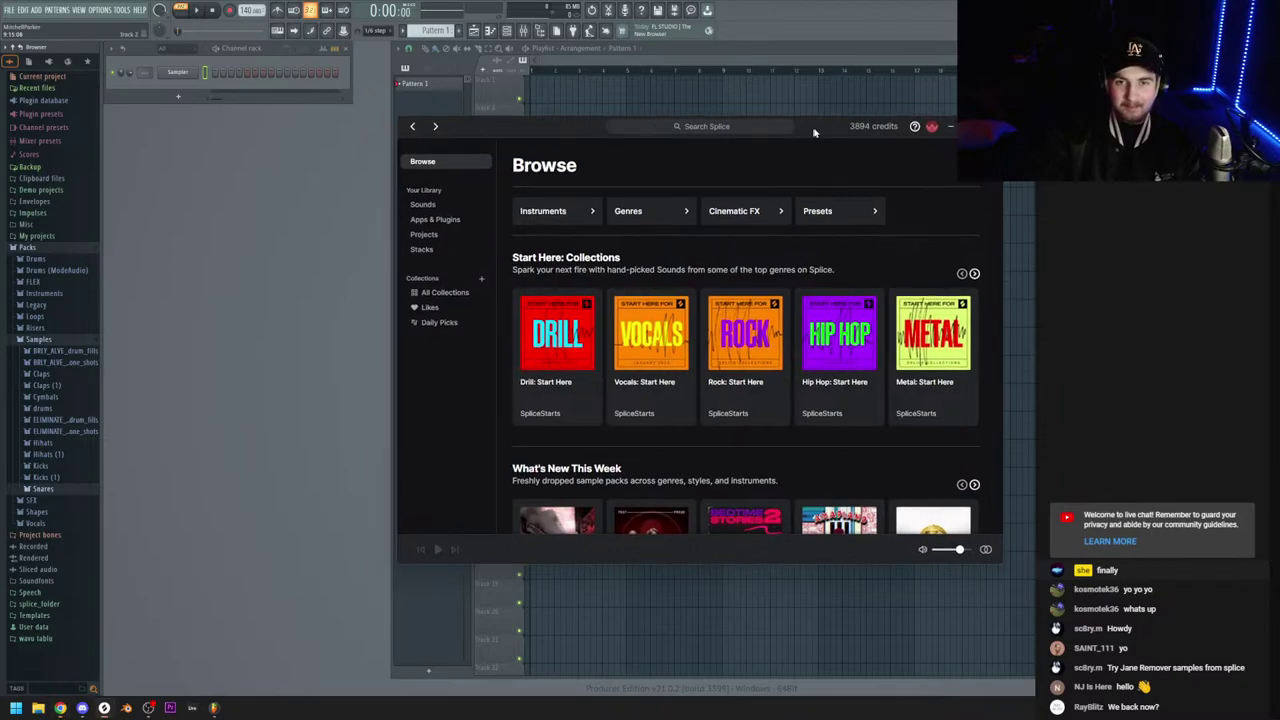
# Search Splice for "disciple" samples
pyautogui.click(732, 127)
pyautogui.write('disciple')
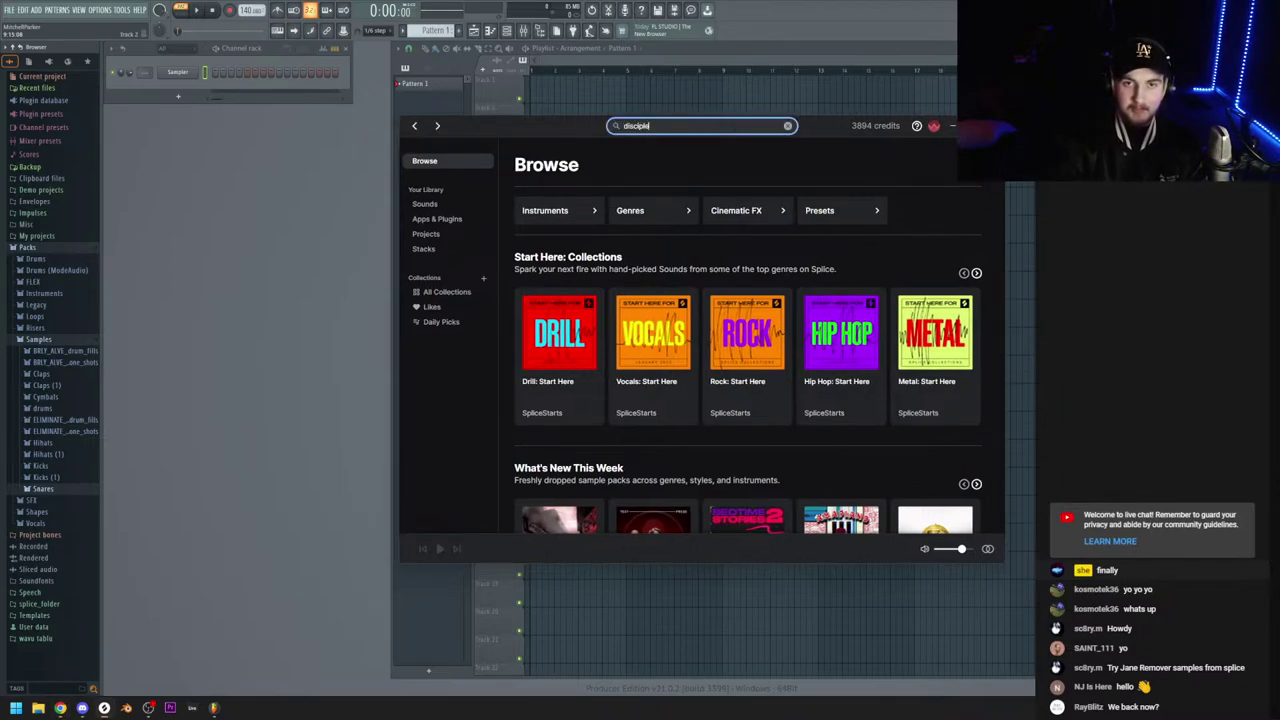
pyautogui.press('Return')
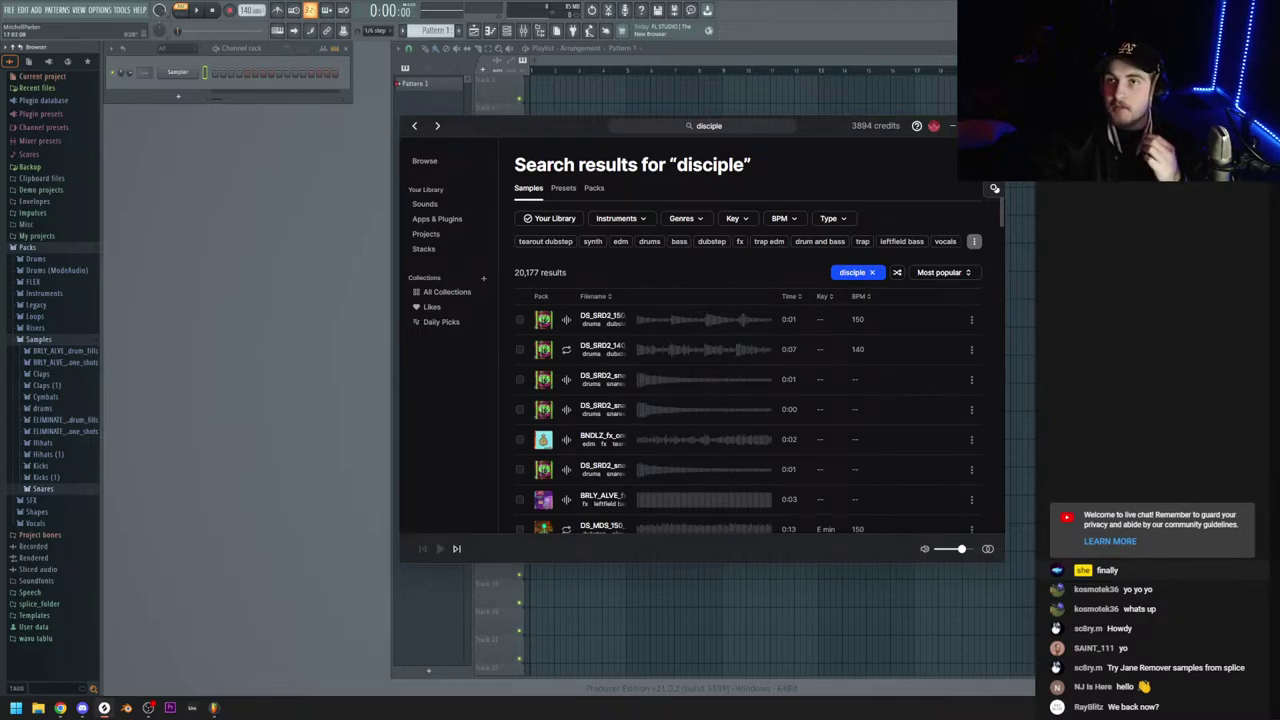
# Replace the Splice search term with "jane remover" and run the search
pyautogui.click(678, 126)
pyautogui.press('BackSpace')
pyautogui.press('BackSpace')
pyautogui.press('BackSpace')
pyautogui.press('BackSpace')
pyautogui.press('BackSpace')
pyautogui.press('BackSpace')
pyautogui.press('BackSpace')
pyautogui.press('BackSpace')
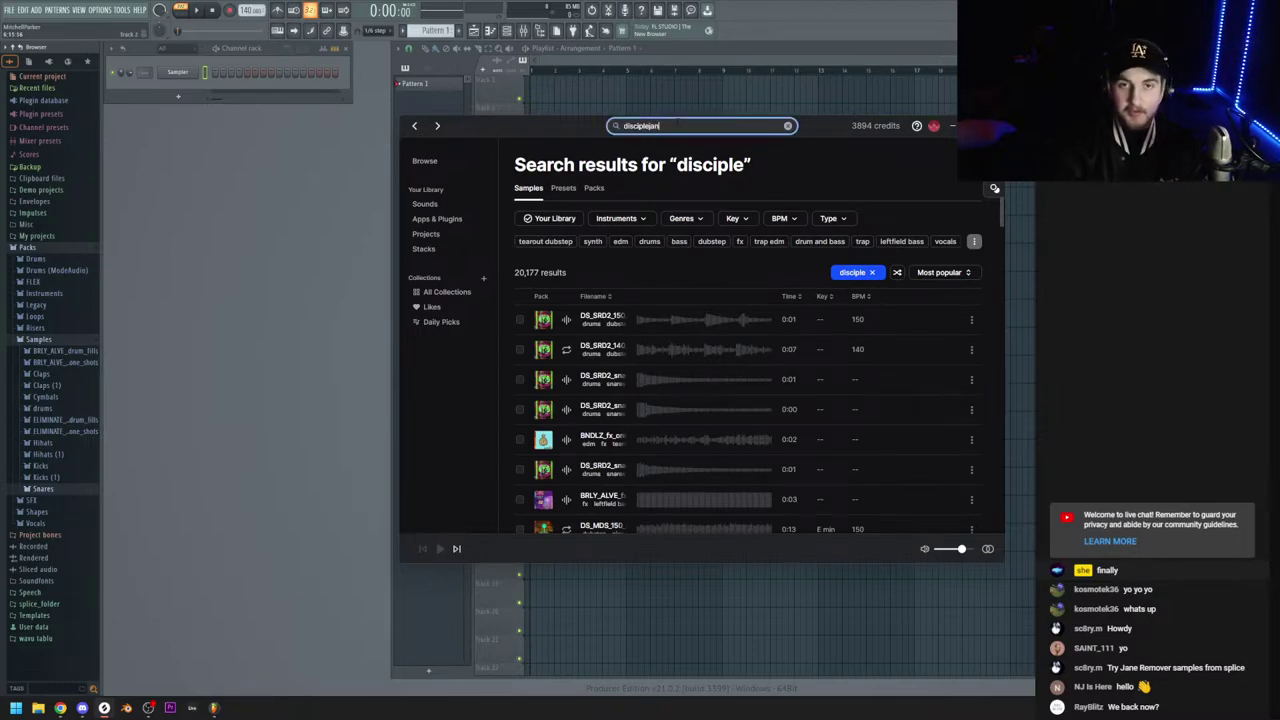
pyautogui.write('jare remover')
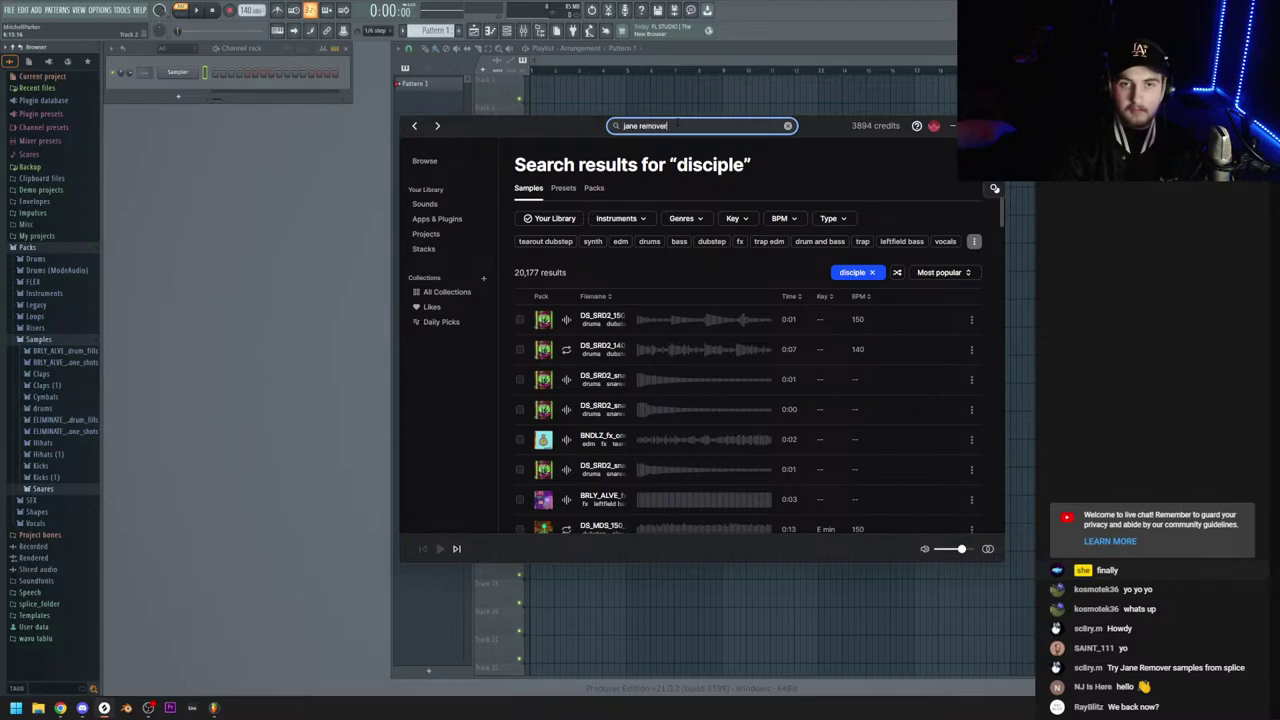
pyautogui.press('Return')
# Preview the first 140 BPM drum loop in the results, stop it, and lower the Splice playback volume
pyautogui.click(565, 320)
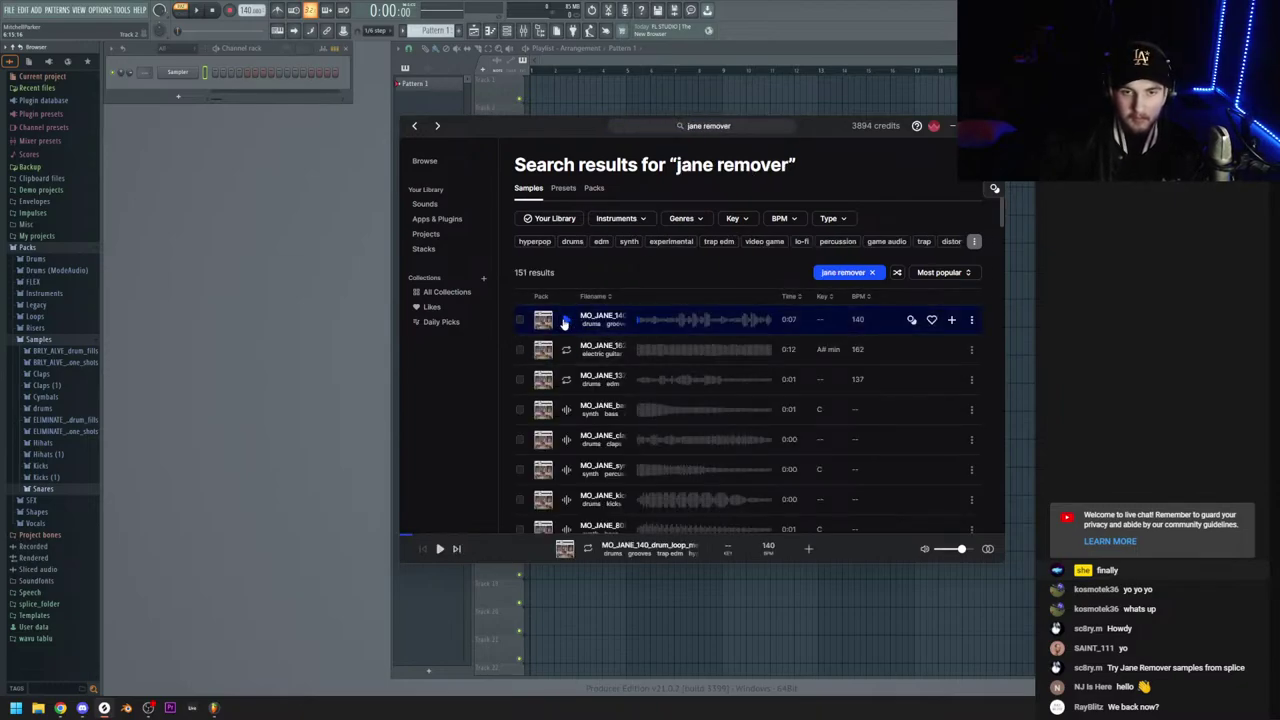
pyautogui.click(565, 320)
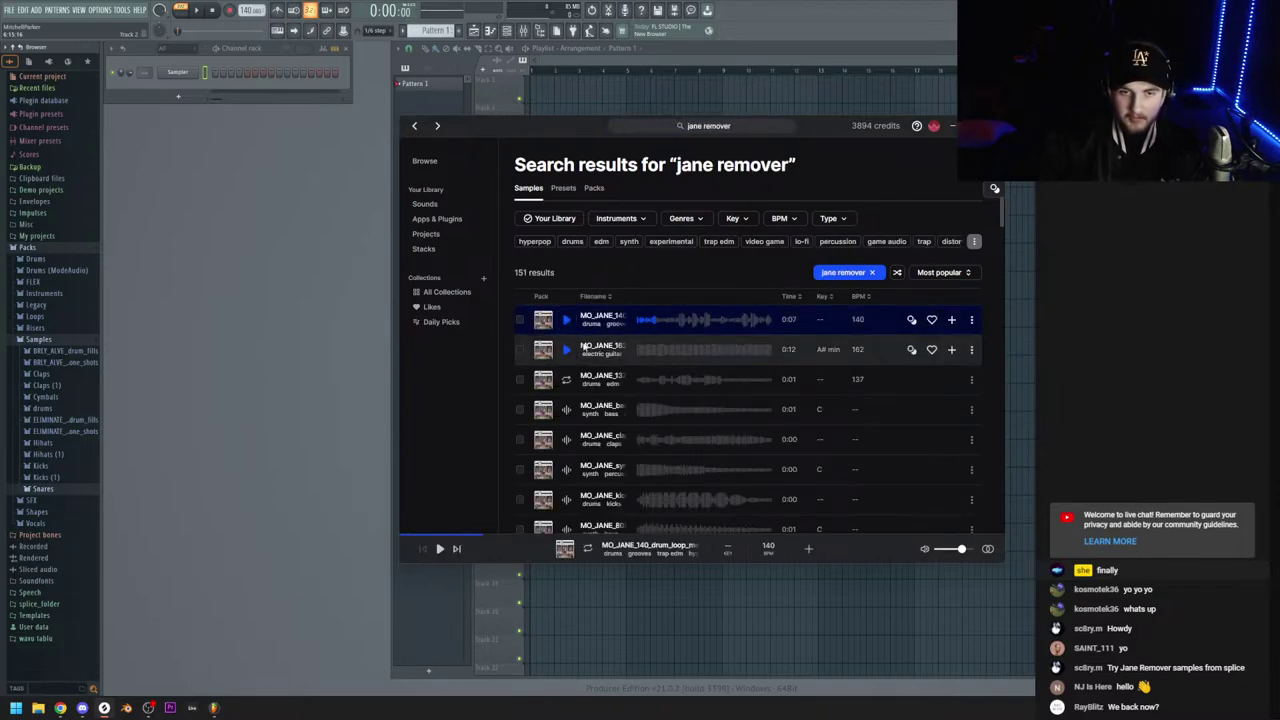
pyautogui.moveTo(961, 549); pyautogui.dragTo(946, 554)
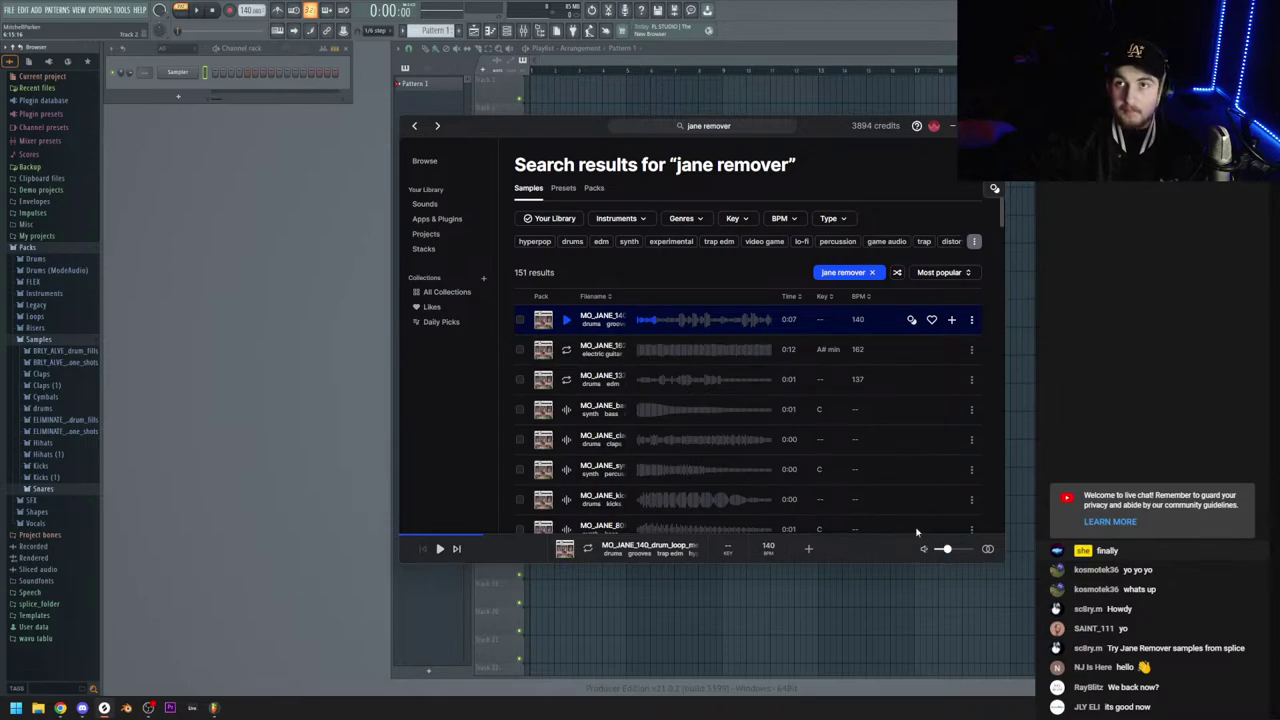
# Preview the 162 BPM guitar loop, widen the Splice window to show full filenames, and stop playback
pyautogui.click(567, 350)
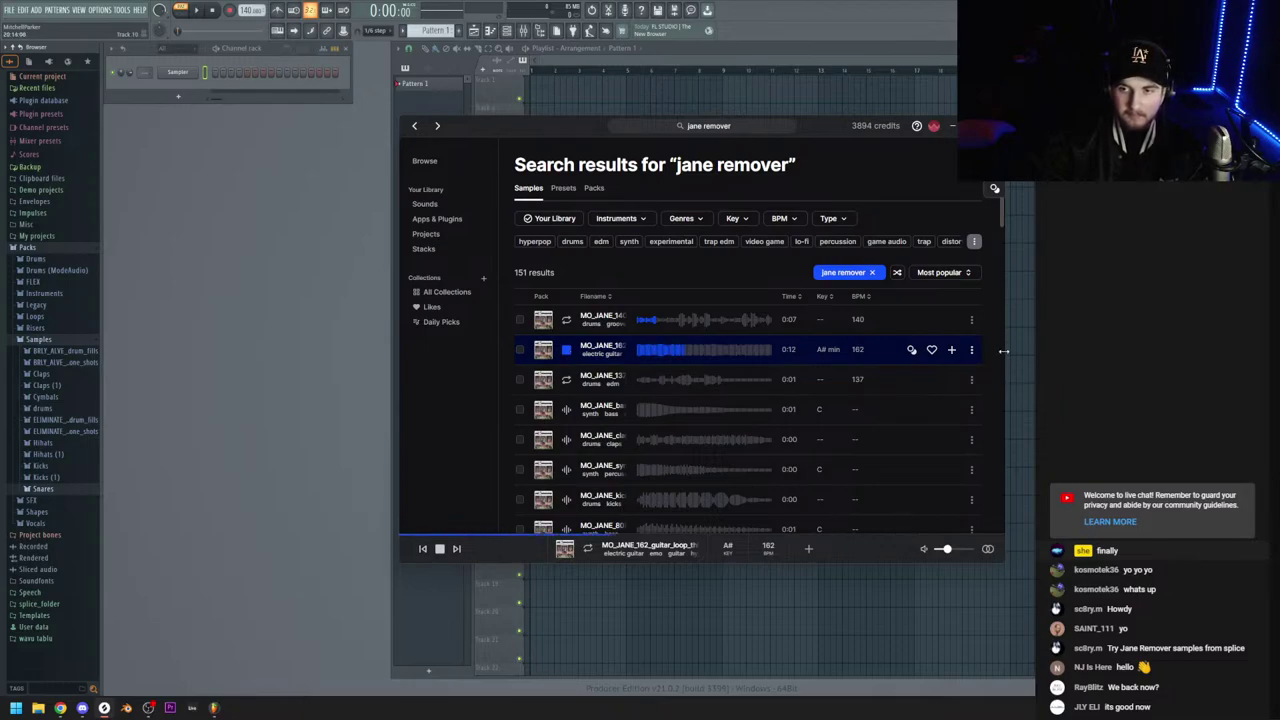
pyautogui.moveTo(1004, 355); pyautogui.dragTo(1036, 355)
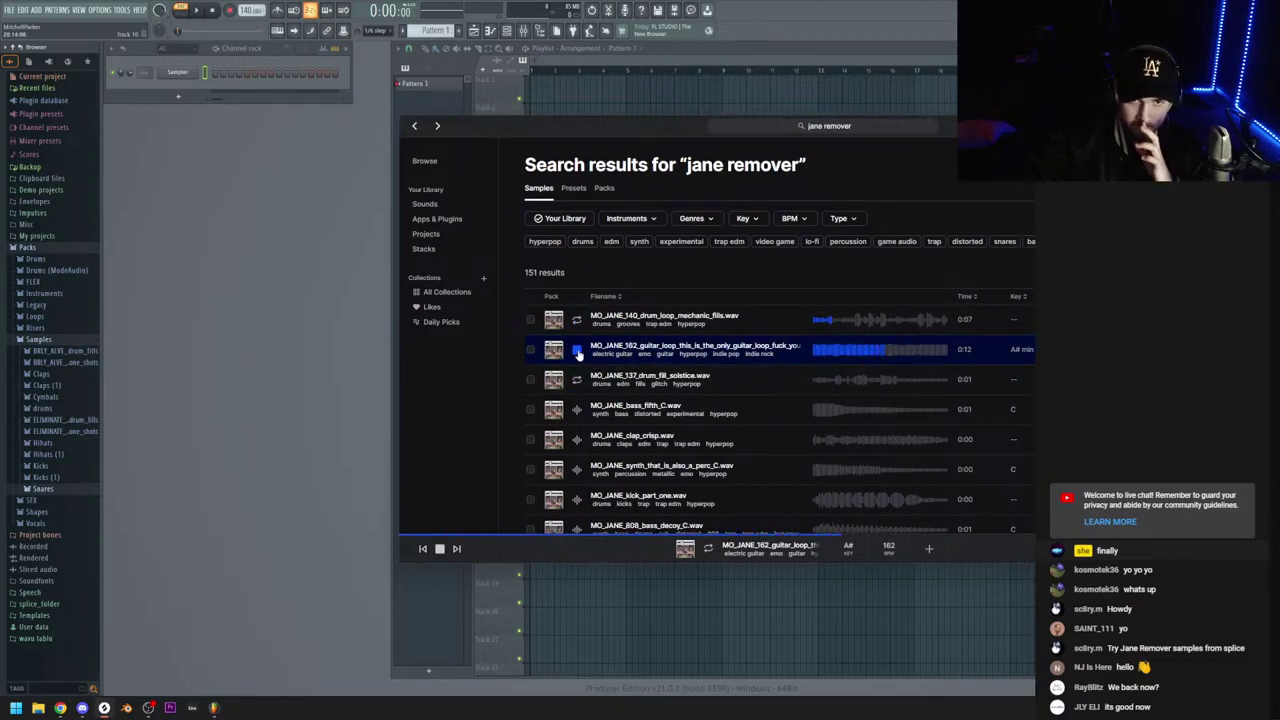
pyautogui.click(577, 352)
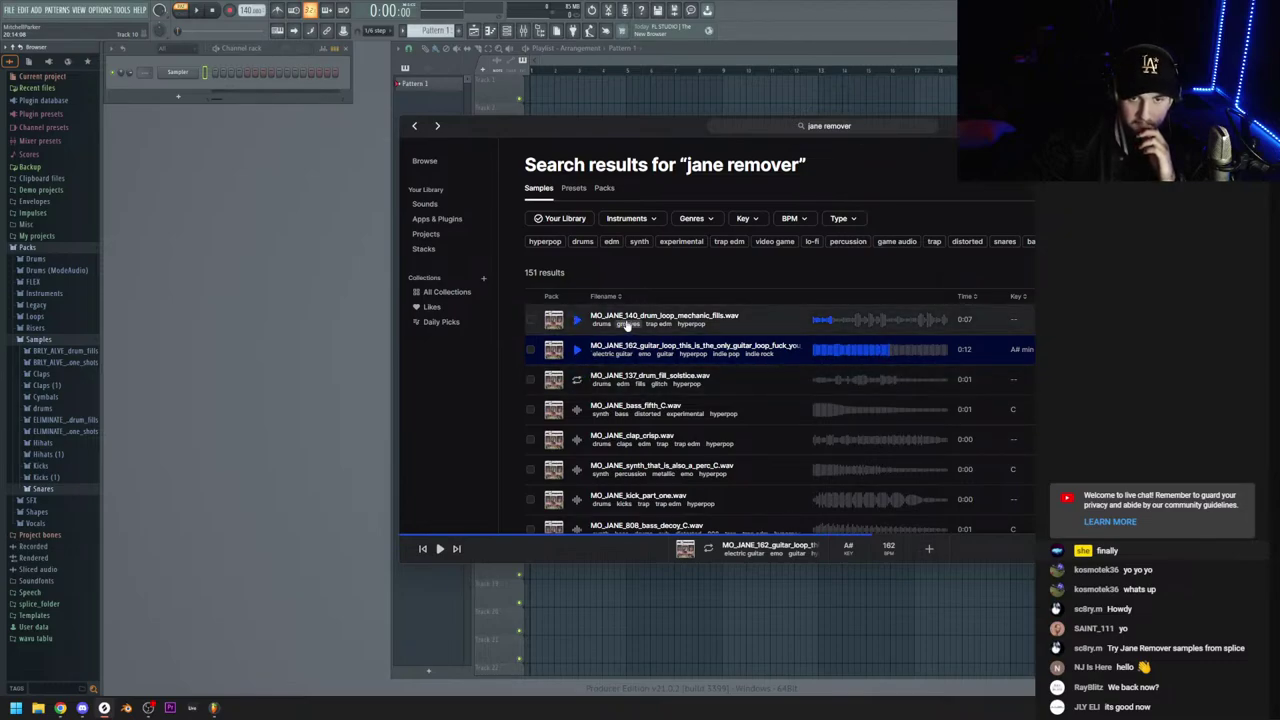
# Preview the Jane Remover results from MO_JANE_137_drum_fill_solstice.wav down to MO_JANE_140_drum_loop_mechanic_drop.wav
pyautogui.click(577, 380)
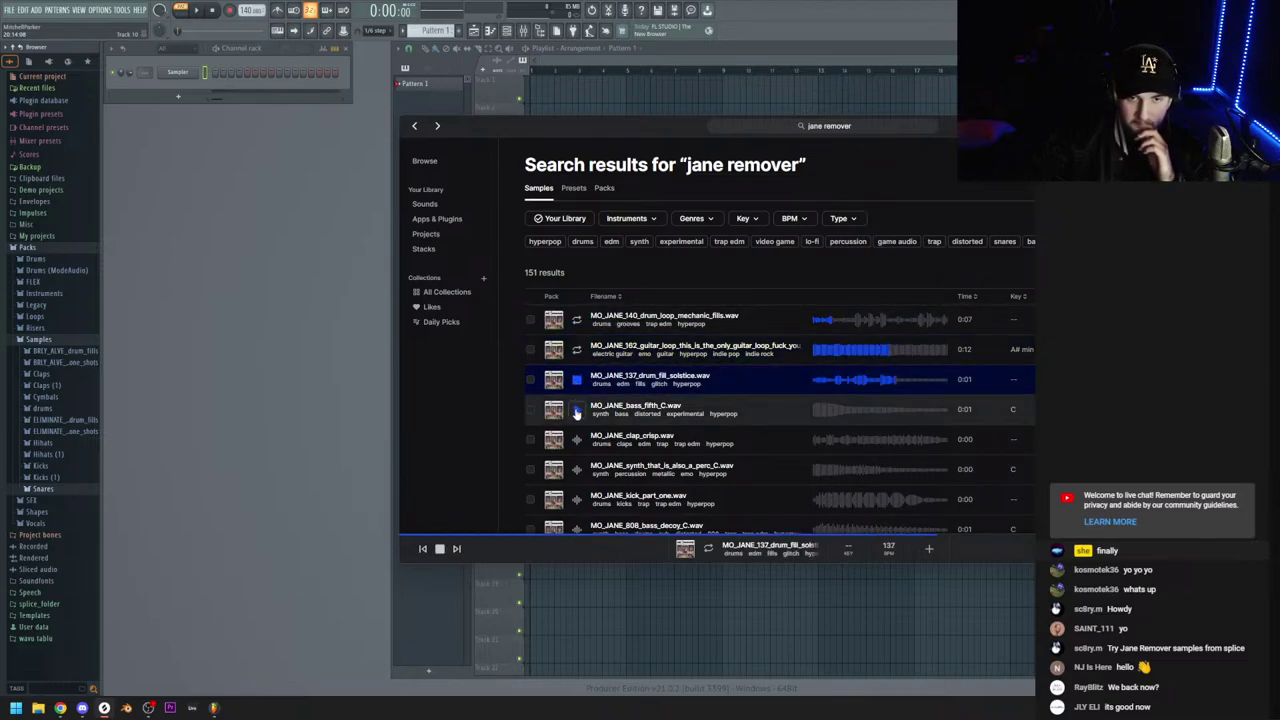
pyautogui.click(577, 410)
pyautogui.click(577, 439)
pyautogui.scroll(-1, 577, 435)
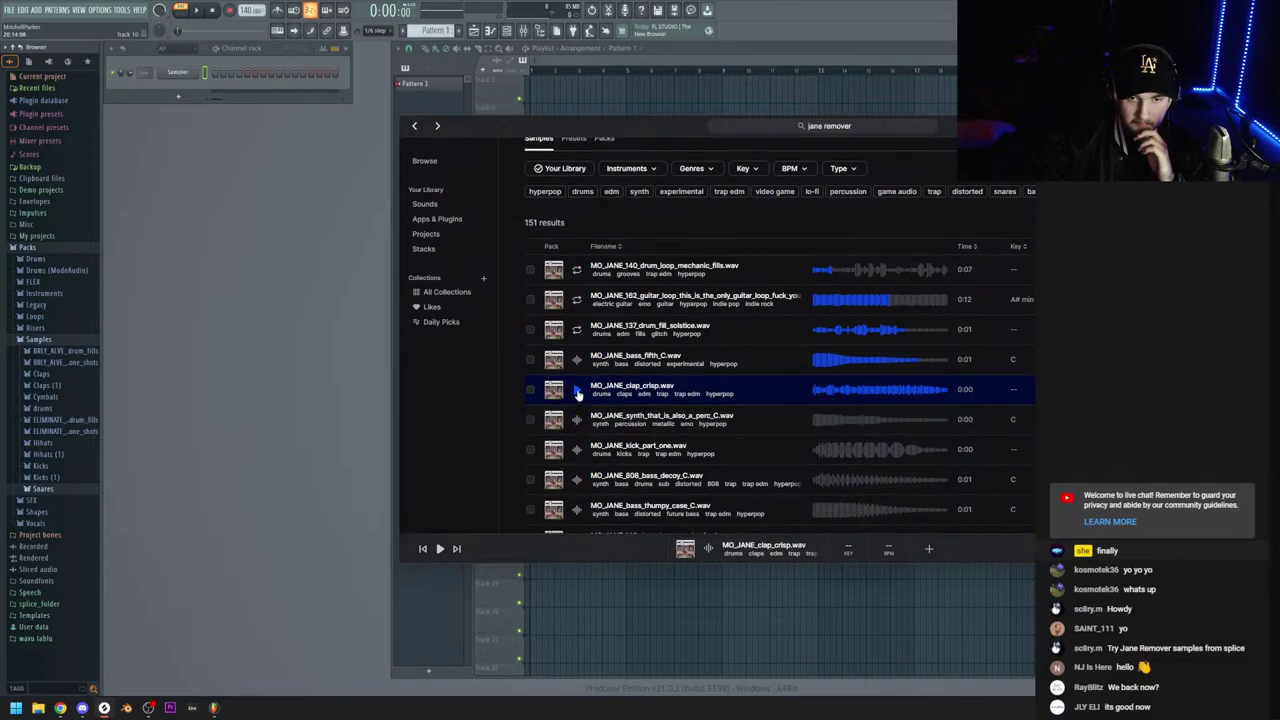
pyautogui.click(577, 420)
pyautogui.click(577, 450)
pyautogui.scroll(-2, 577, 420)
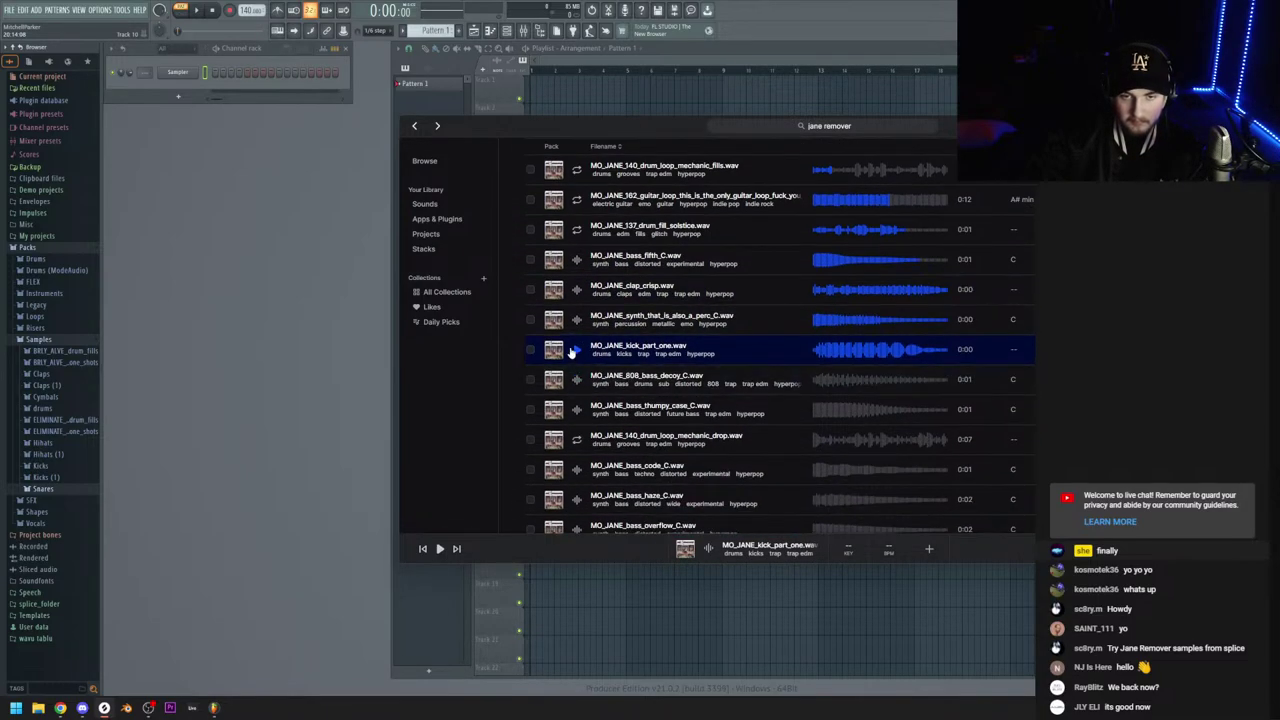
pyautogui.click(577, 380)
pyautogui.click(577, 409)
pyautogui.click(578, 436)
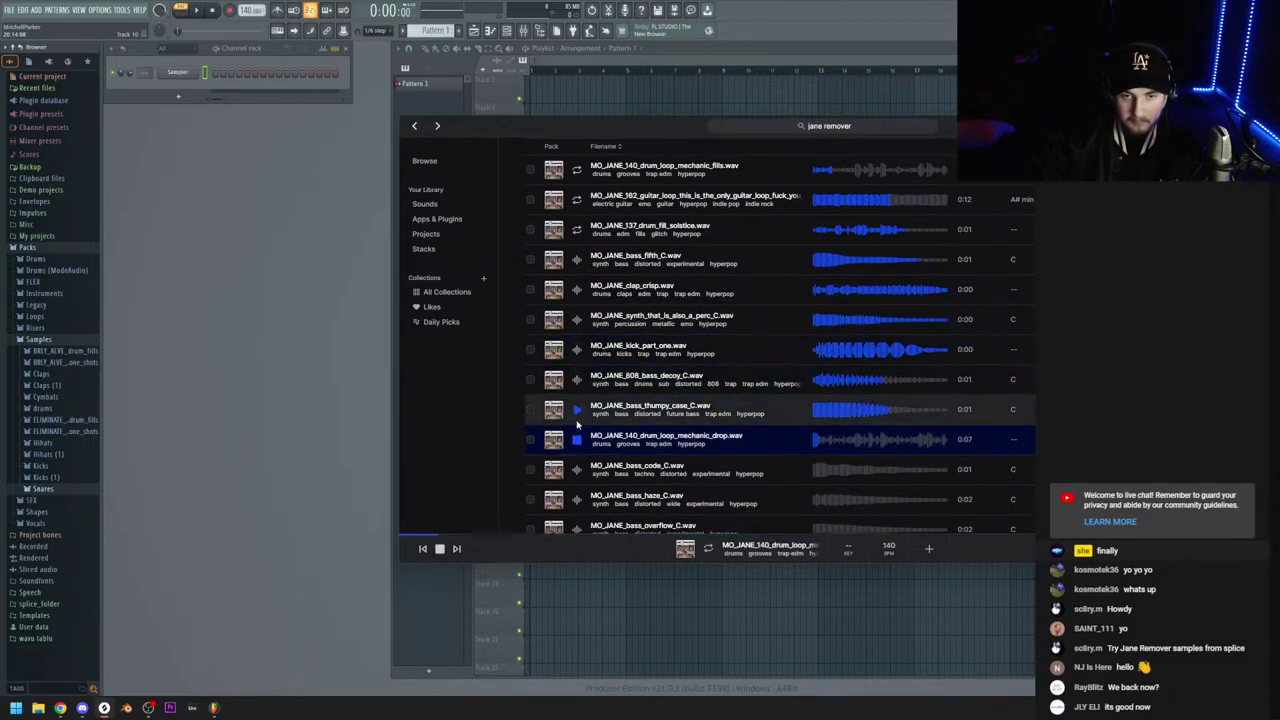
# Preview further bass, kick, percussion, snare and synth samples, from MO_JANE_bass_haze_C.wav down to MO_JANE_perc_card_declined.wav
pyautogui.scroll(-2, 578, 425)
pyautogui.click(575, 401)
pyautogui.click(577, 426)
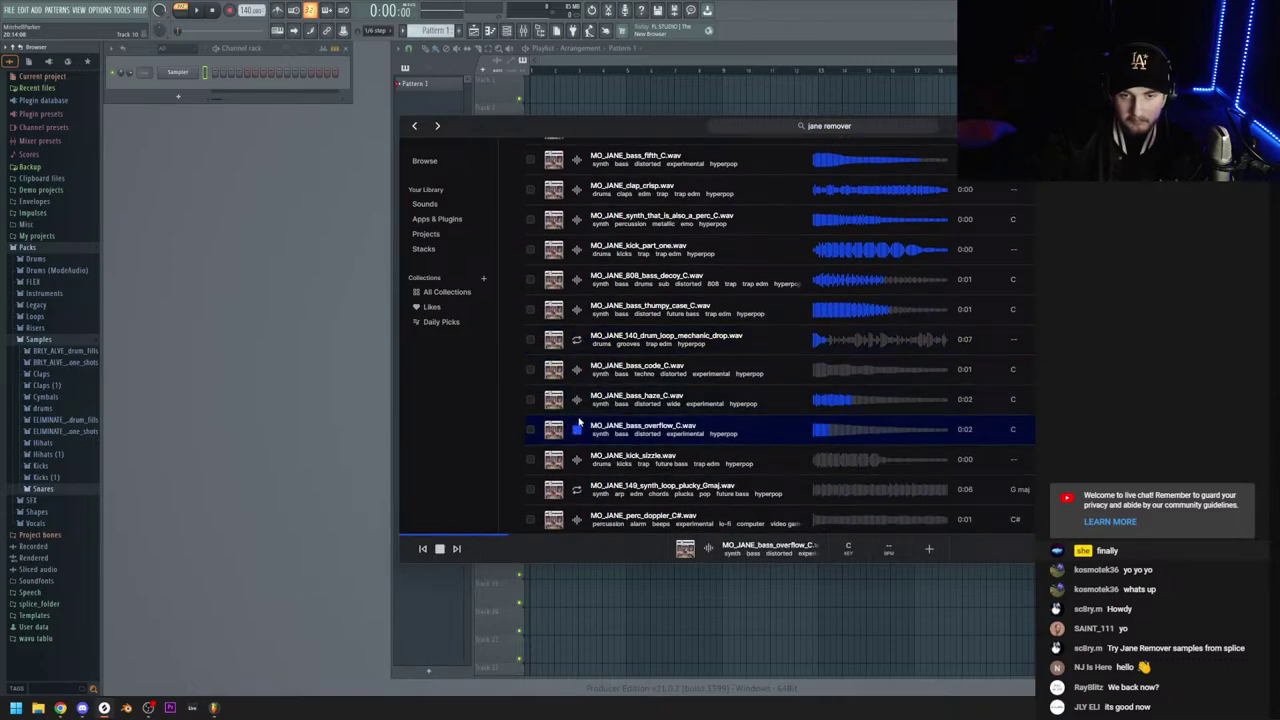
pyautogui.scroll(-1, 577, 410)
pyautogui.click(577, 409)
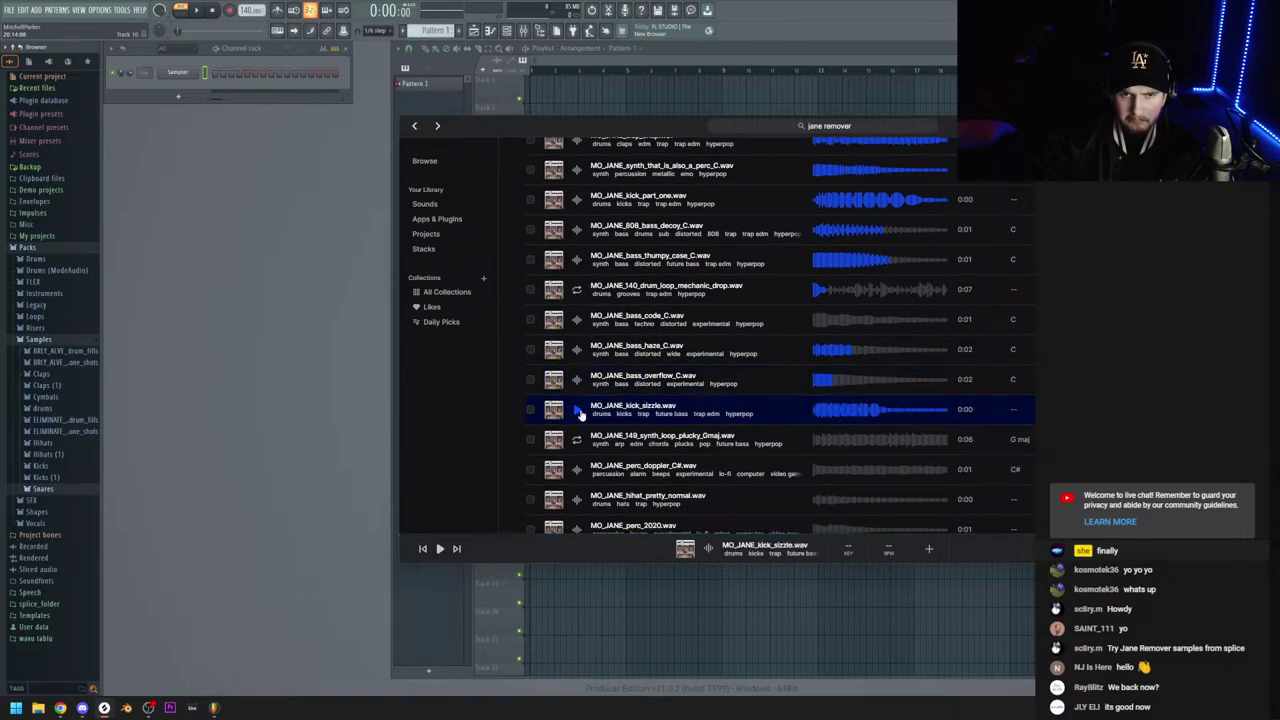
pyautogui.scroll(-3, 590, 390)
pyautogui.click(577, 389)
pyautogui.click(577, 419)
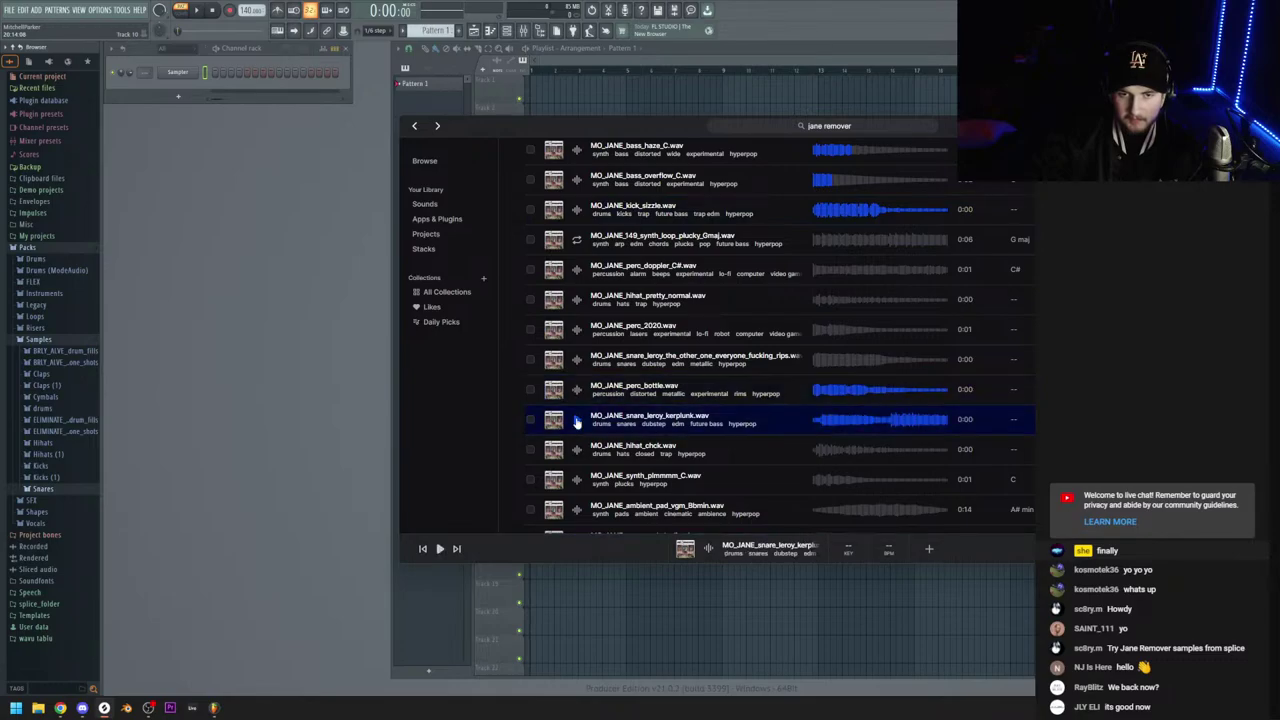
pyautogui.scroll(-1, 582, 430)
pyautogui.click(577, 434)
pyautogui.click(576, 459)
pyautogui.click(576, 487)
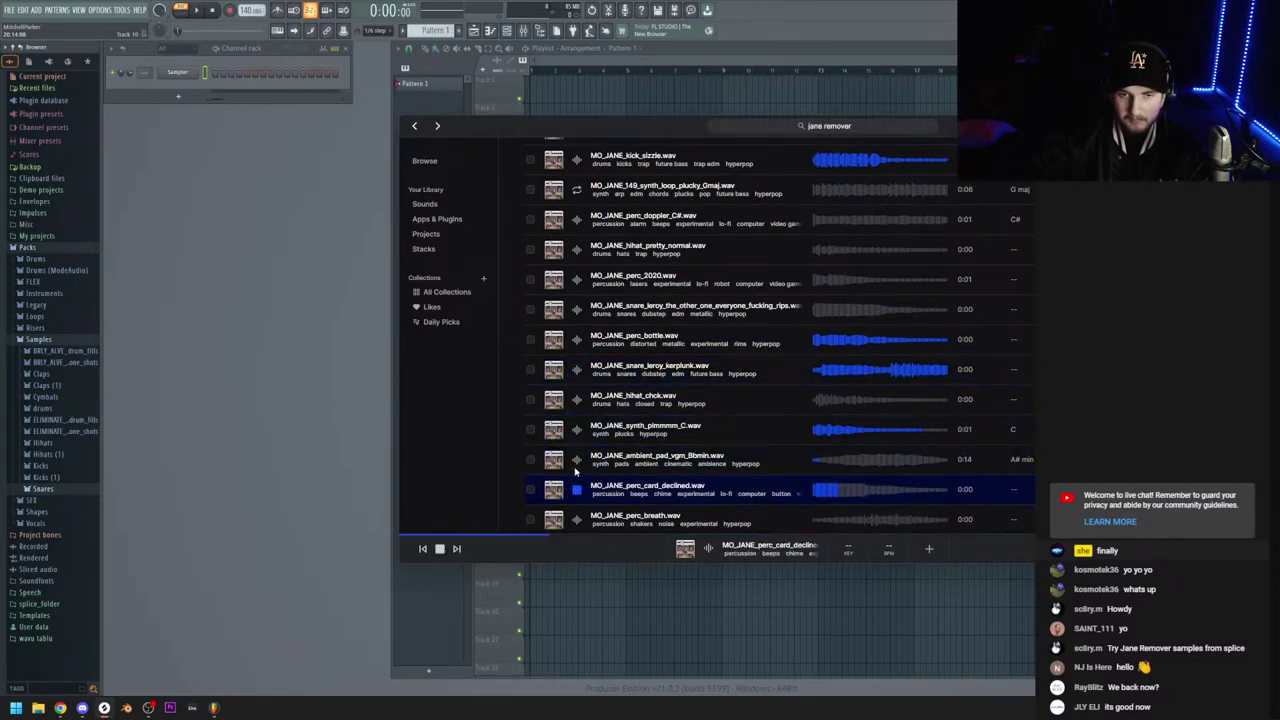
# Add MO_JANE_ambient_pad_vgm_Bbmin.wav to the Splice library and place it at the start of Track 1 in the FL Studio playlist
pyautogui.click(576, 466)
pyautogui.click(577, 463)
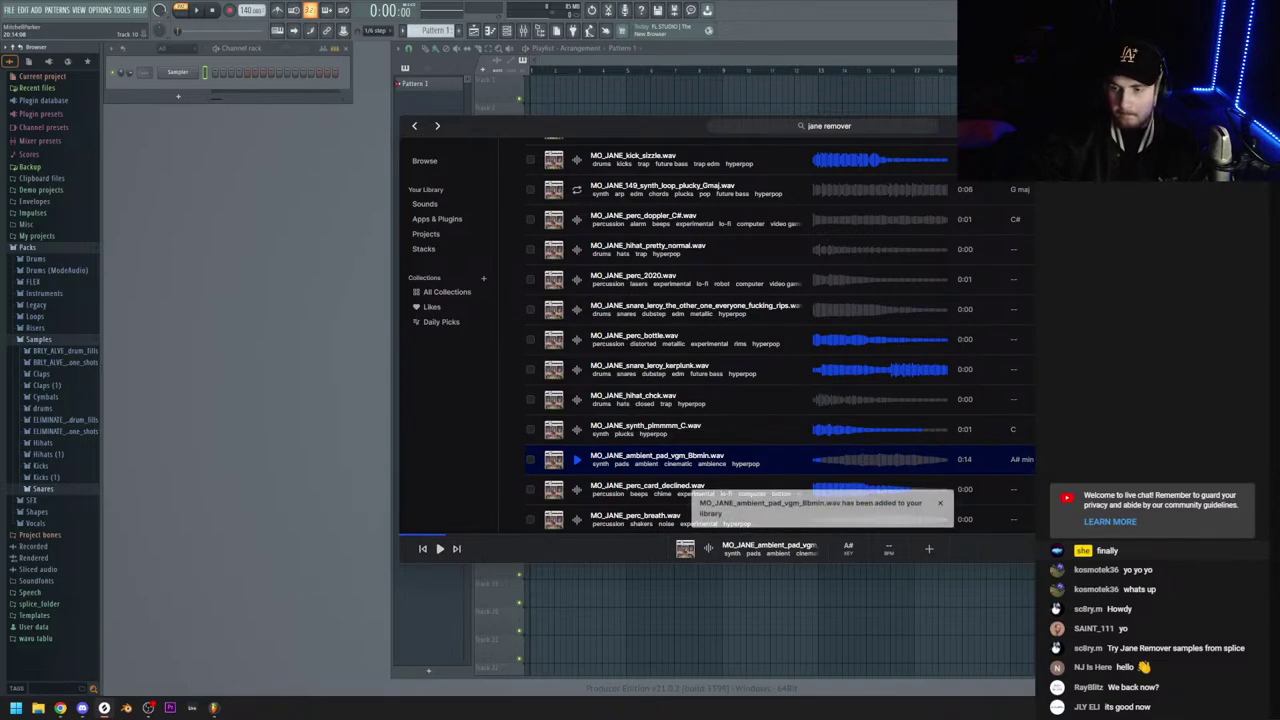
pyautogui.click(943, 501)
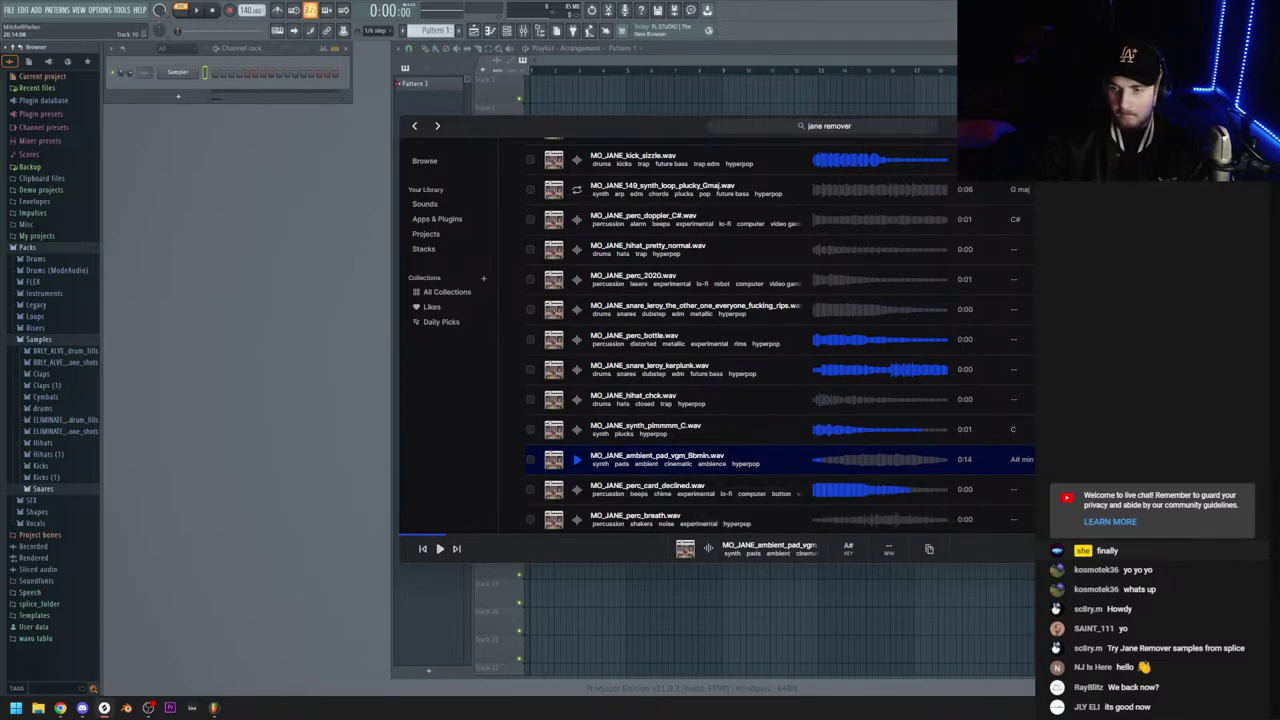
pyautogui.moveTo(660, 459); pyautogui.dragTo(650, 593)
pyautogui.click(570, 92)
pyautogui.moveTo(598, 14); pyautogui.dragTo(568, 104)
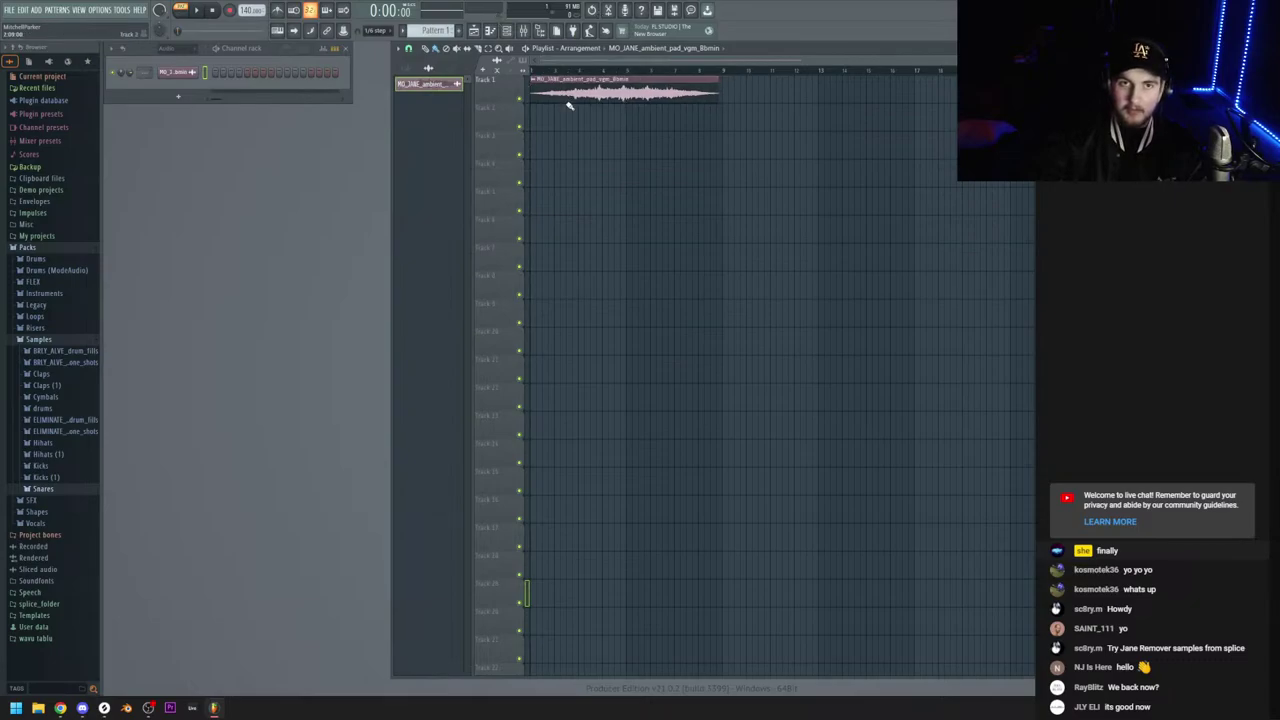
# Slice the ambient pad clip halfway through bar 1 and delete the part after the cut
pyautogui.scroll(4, 568, 104)
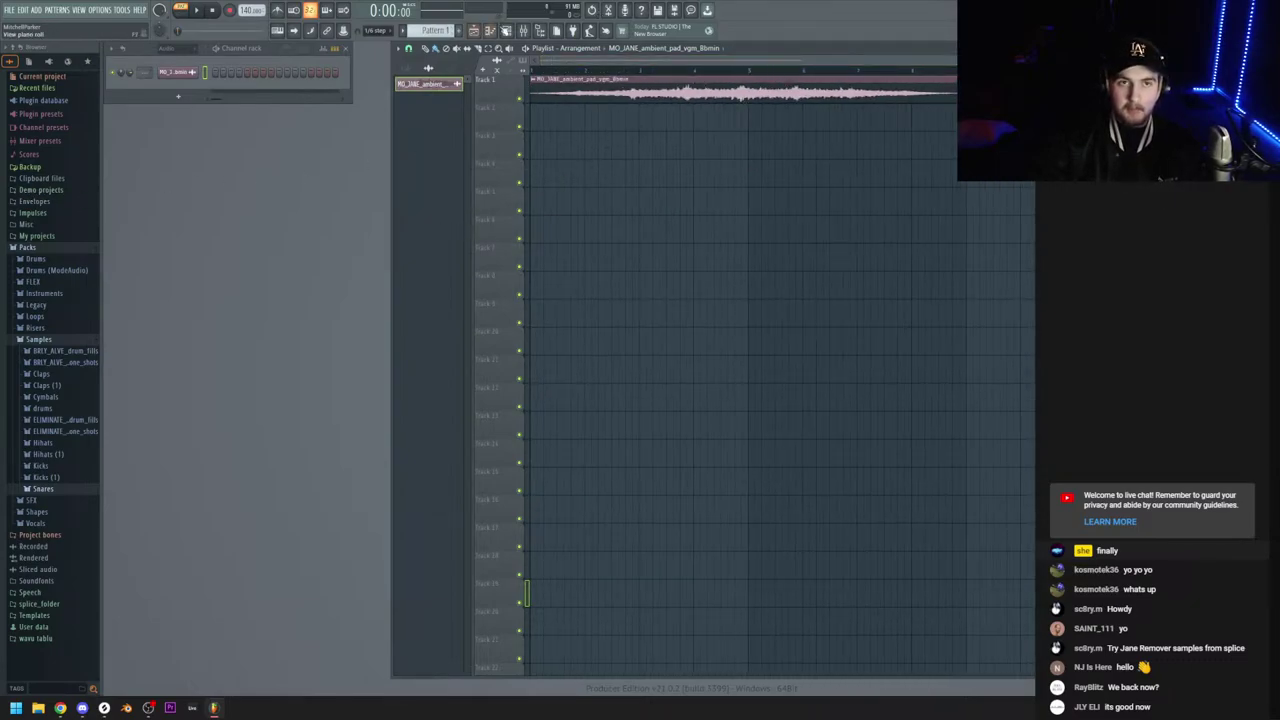
pyautogui.click(523, 31)
pyautogui.click(523, 31)
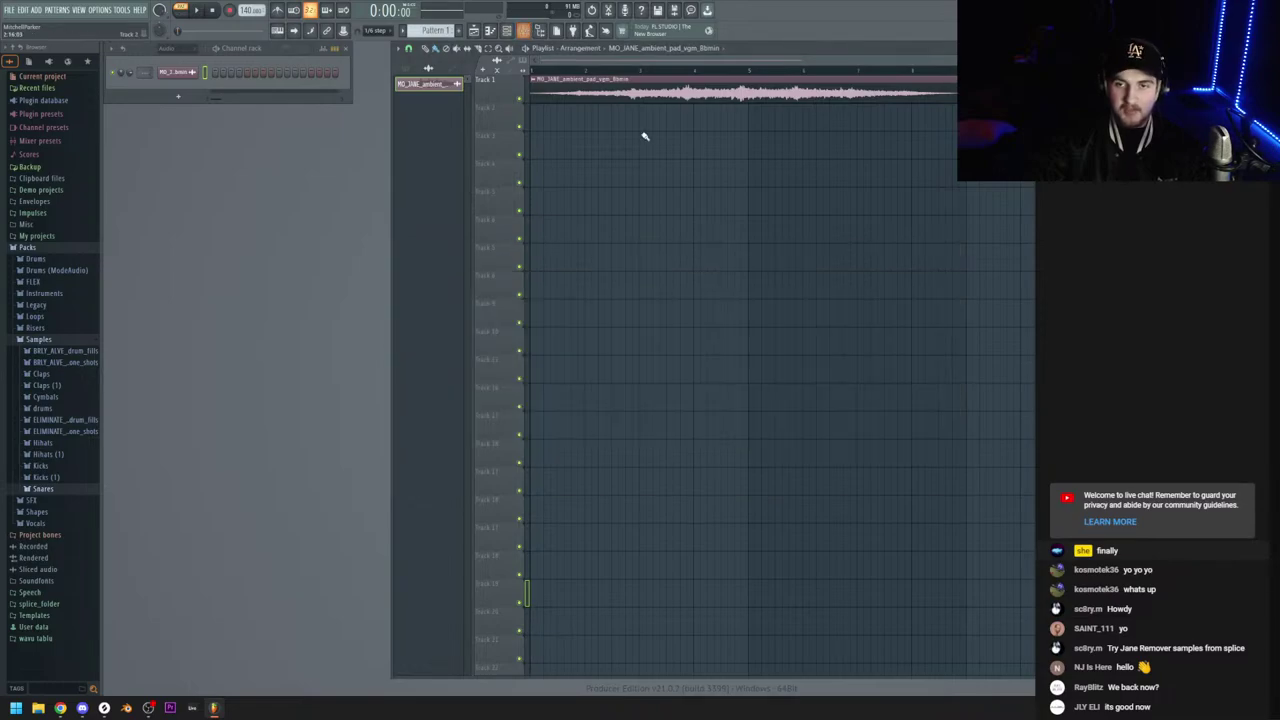
pyautogui.click(468, 49)
pyautogui.scroll(4, 586, 61)
pyautogui.scroll(2, 653, 88)
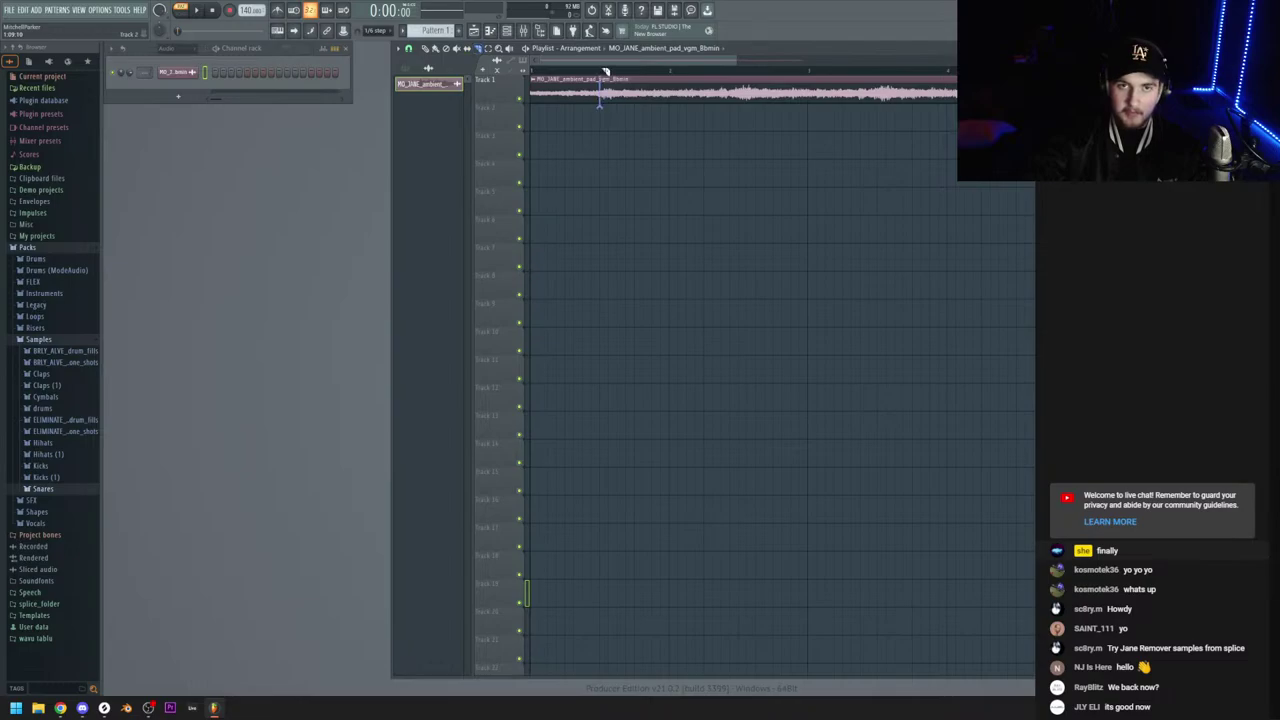
pyautogui.press('space')
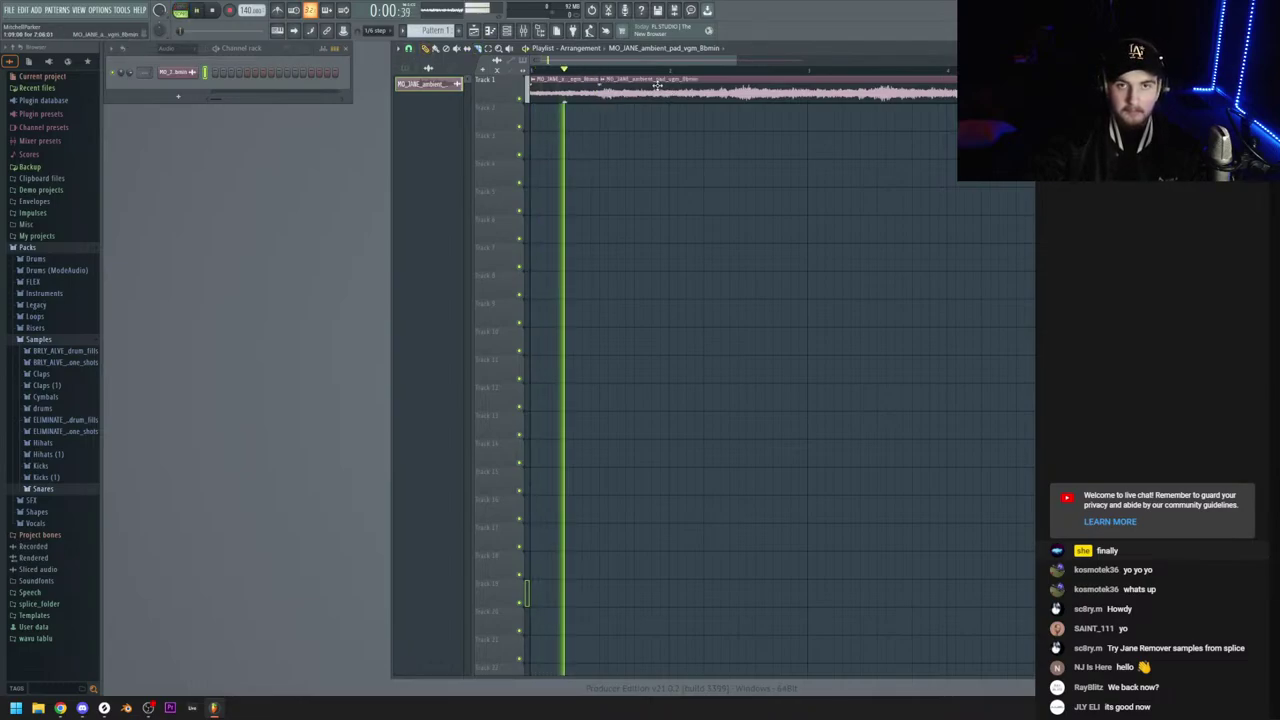
pyautogui.rightClick(647, 89)
# Duplicate the half-bar pad clip end to end on Track 1 until eight copies fill four bars
pyautogui.hotkey('ctrl', 'a')
pyautogui.hotkey('ctrl', 'b')
pyautogui.hotkey('ctrl', 'b')
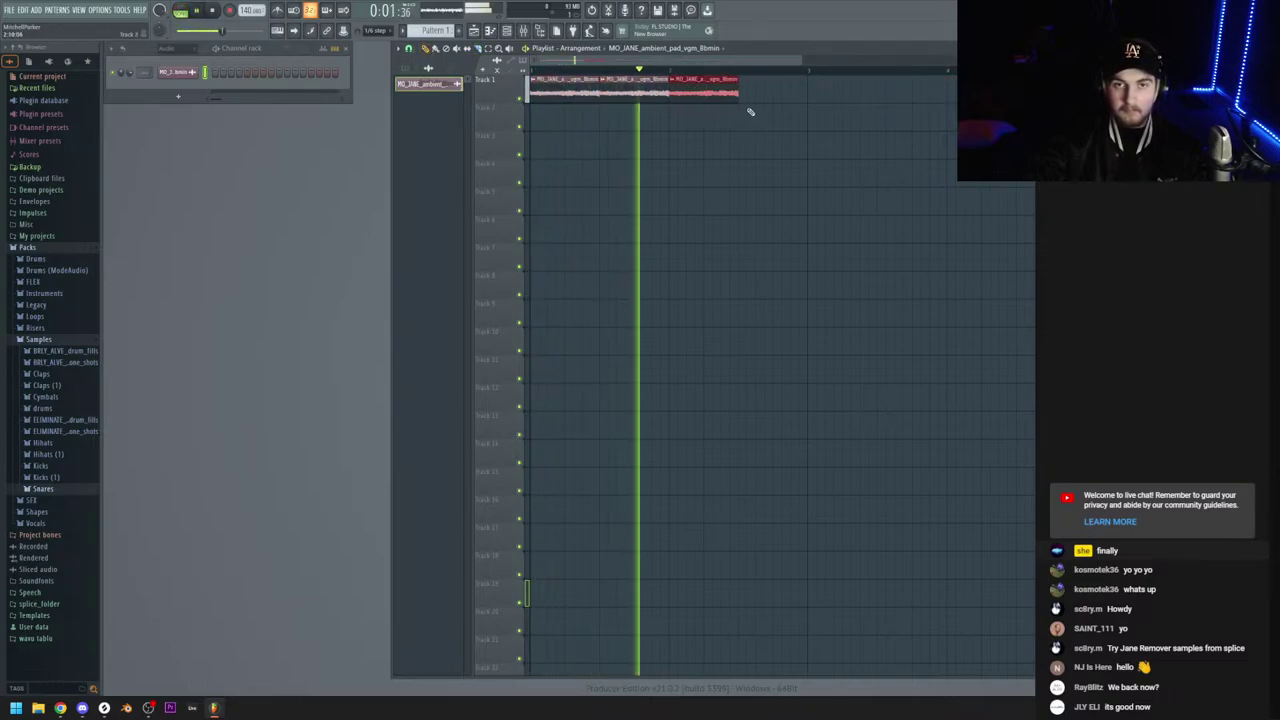
pyautogui.hotkey('ctrl', 'a')
pyautogui.hotkey('ctrl', 'b')
pyautogui.hotkey('ctrl', 'b')
# Set the ambient pad's declicking mode to Smooth (bleeding) and stop playback
pyautogui.doubleClick(545, 100)
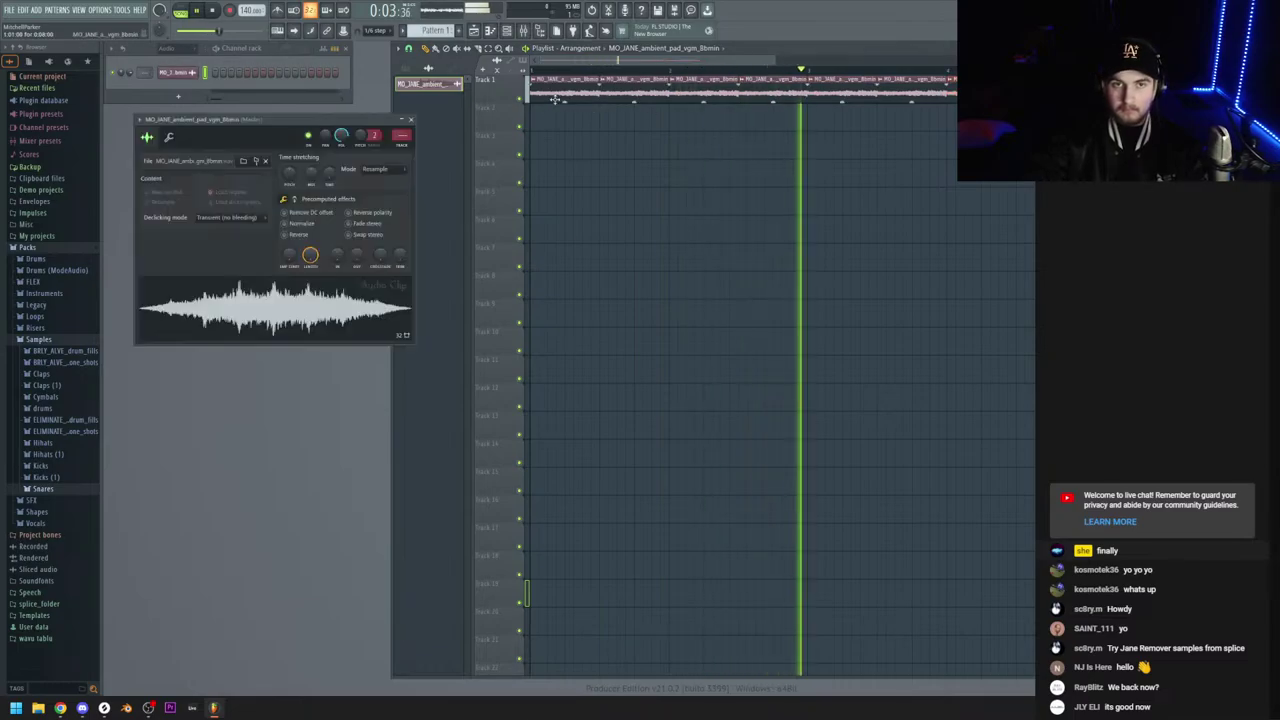
pyautogui.click(240, 218)
pyautogui.click(233, 266)
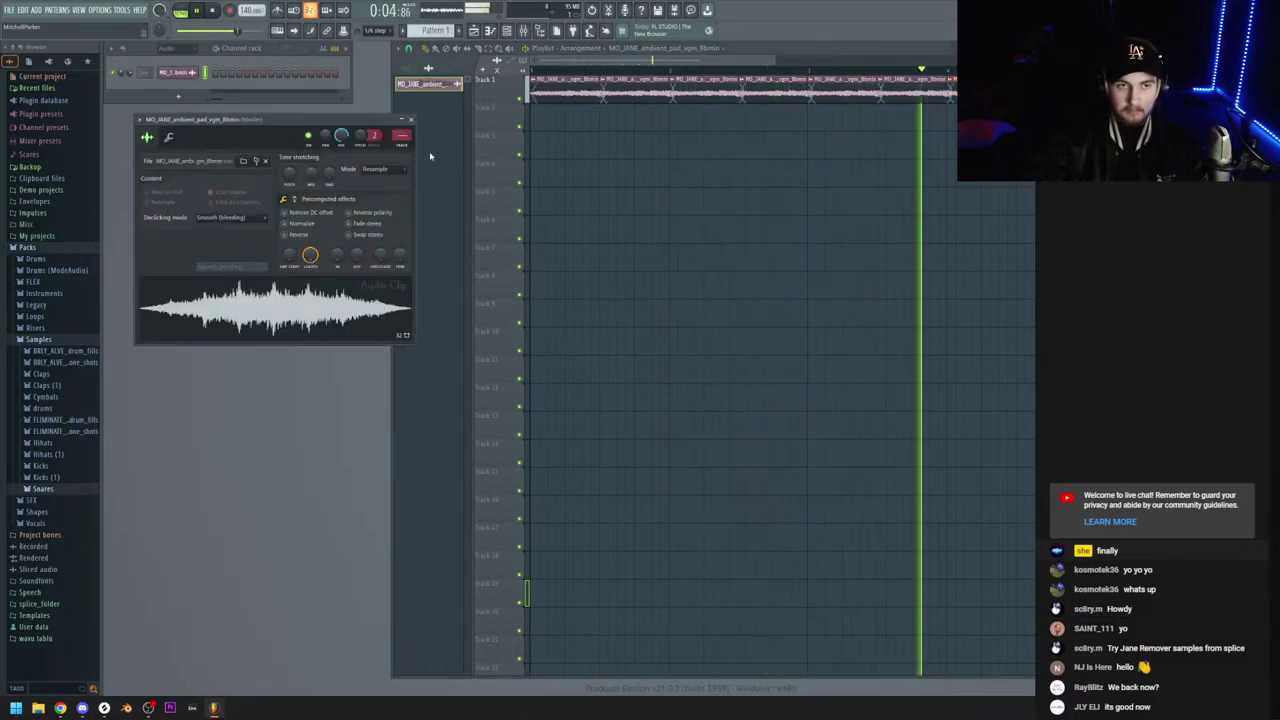
pyautogui.press('space')
# Route the ambient pad to mixer track 1 and load Fruity Parametric EQ 2 in its first effect slot during playback
pyautogui.hotkey('ctrl', 'l')
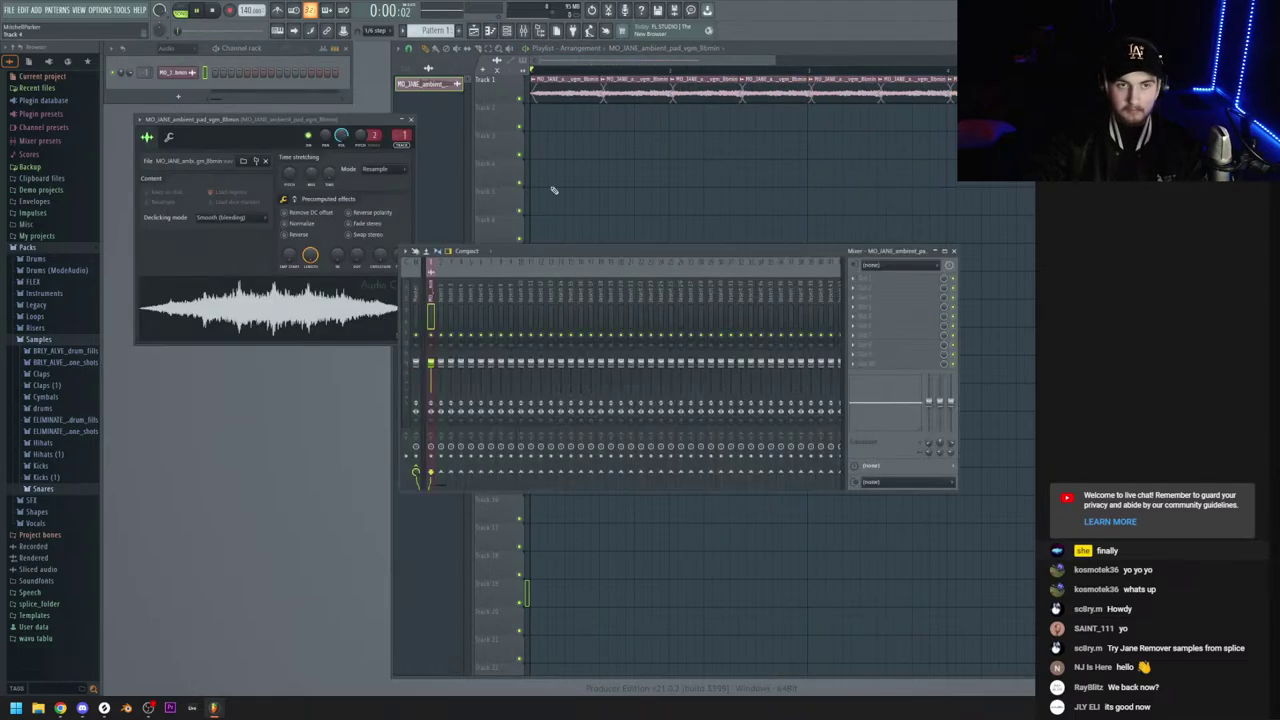
pyautogui.press('space')
pyautogui.click(856, 279)
pyautogui.moveTo(865, 288)
pyautogui.click(490, 437)
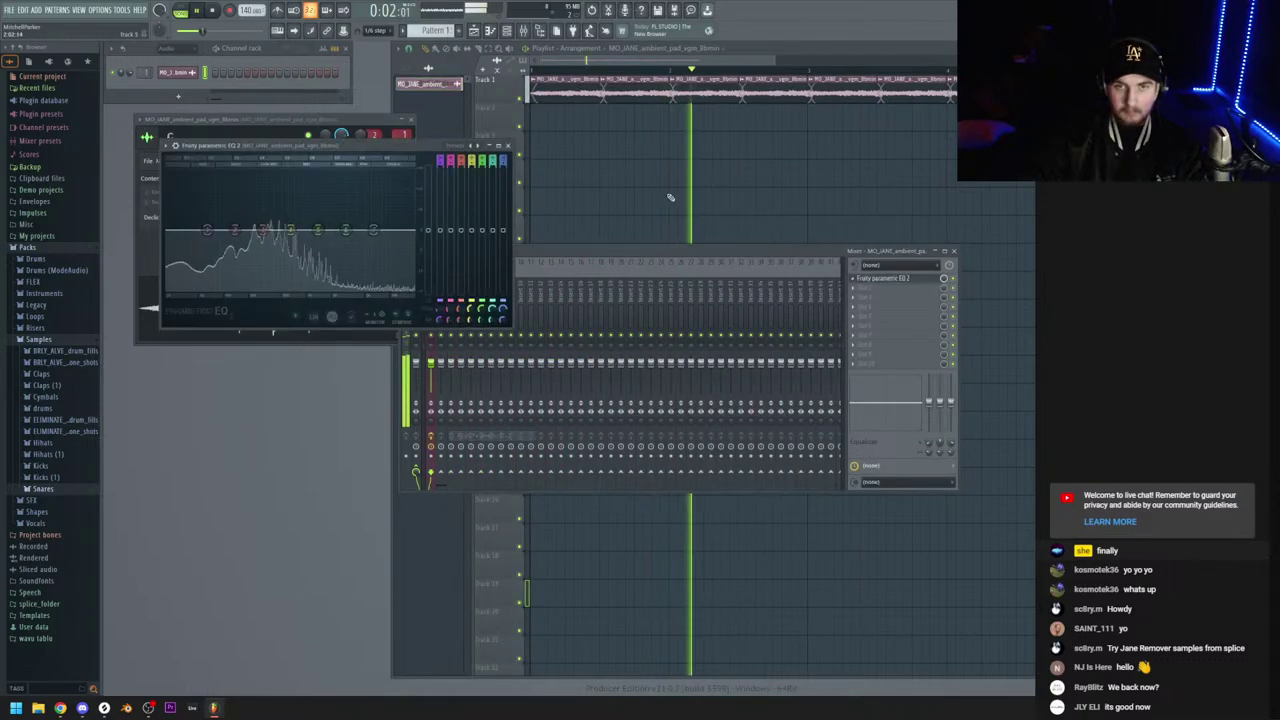
# Apply an EQ preset with steep cuts at both ends of the spectrum and raise its low-cut frequency
pyautogui.click(456, 147)
pyautogui.click(485, 197)
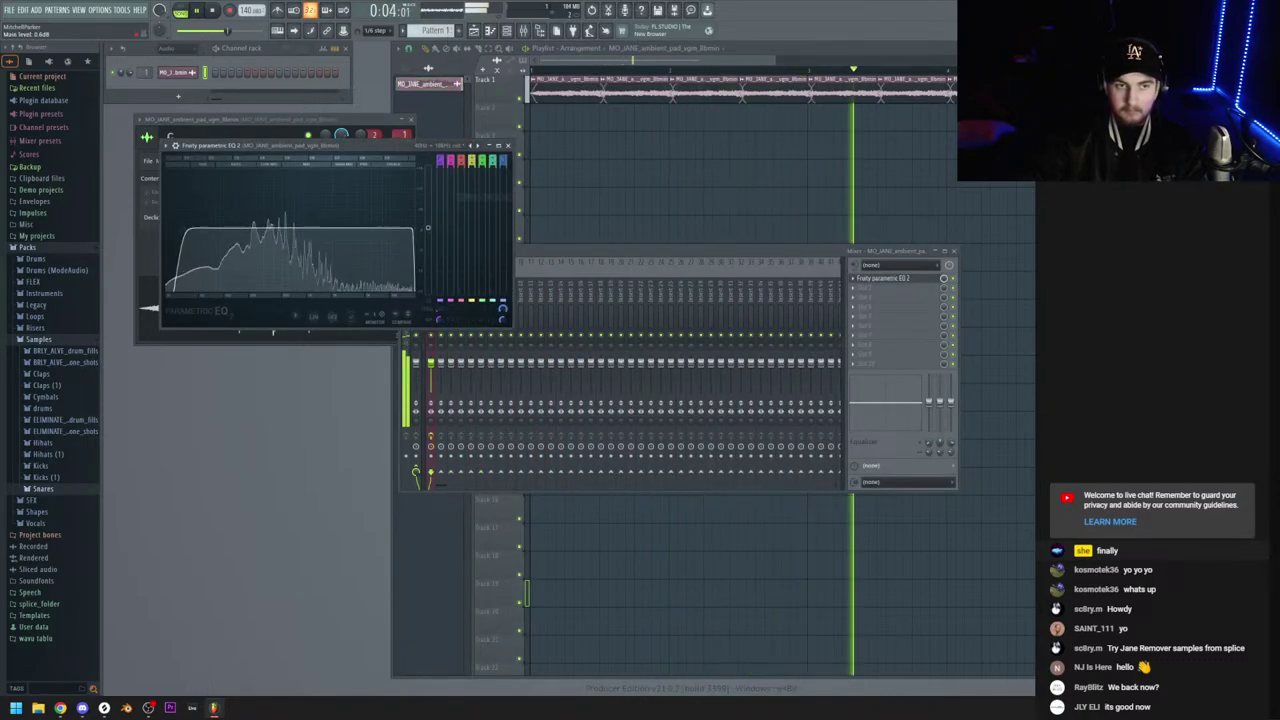
pyautogui.click(870, 288)
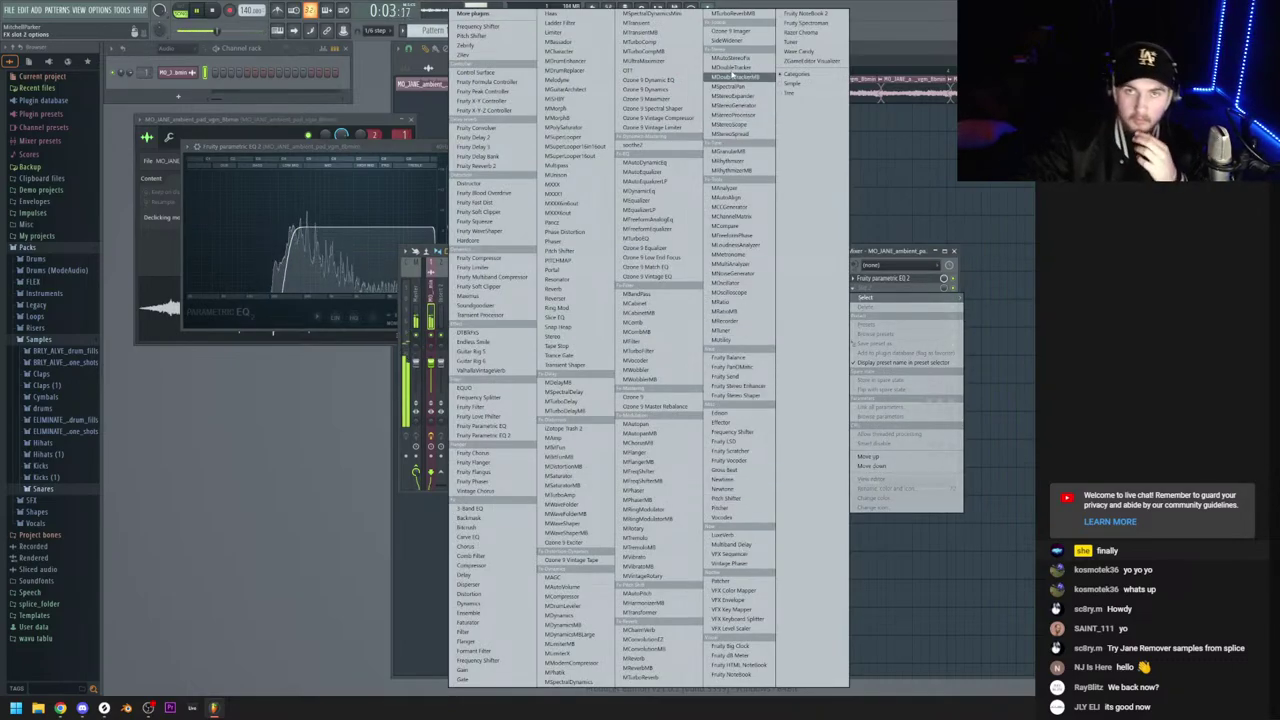
pyautogui.click(901, 257)
pyautogui.press('space')
# Close the mixer, channel rack and plugin windows, leaving only the playlist open
pyautogui.click(528, 95)
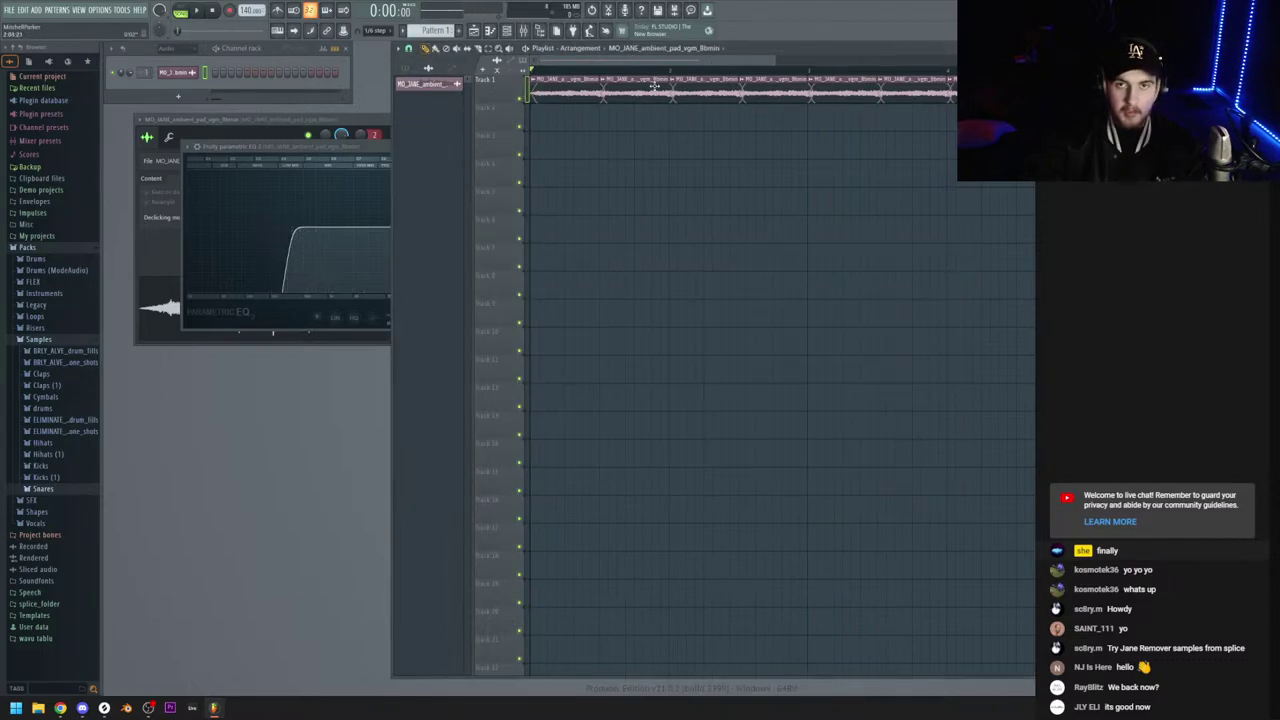
pyautogui.click(362, 119)
pyautogui.press('F12')
pyautogui.click(474, 31)
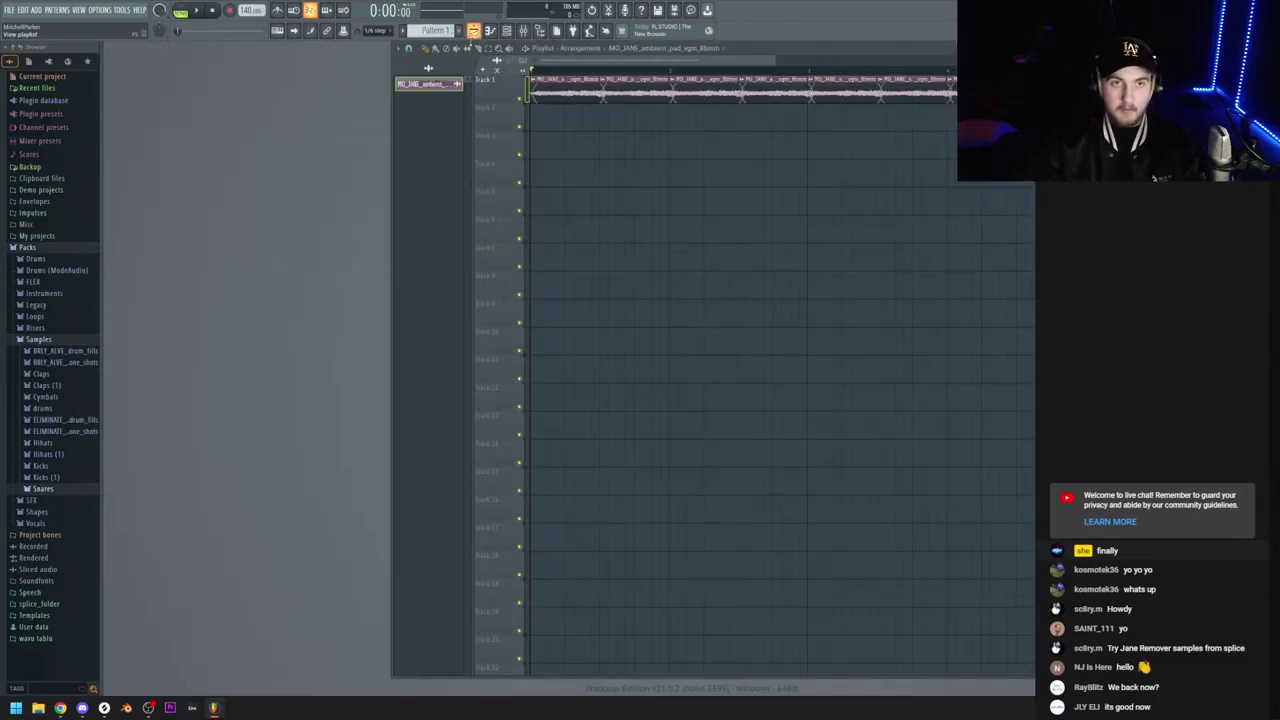
# Select all the pad clips on Track 1 and maximize the playlist
pyautogui.scroll(-3, 880, 155)
pyautogui.moveTo(897, 157); pyautogui.dragTo(542, 86)
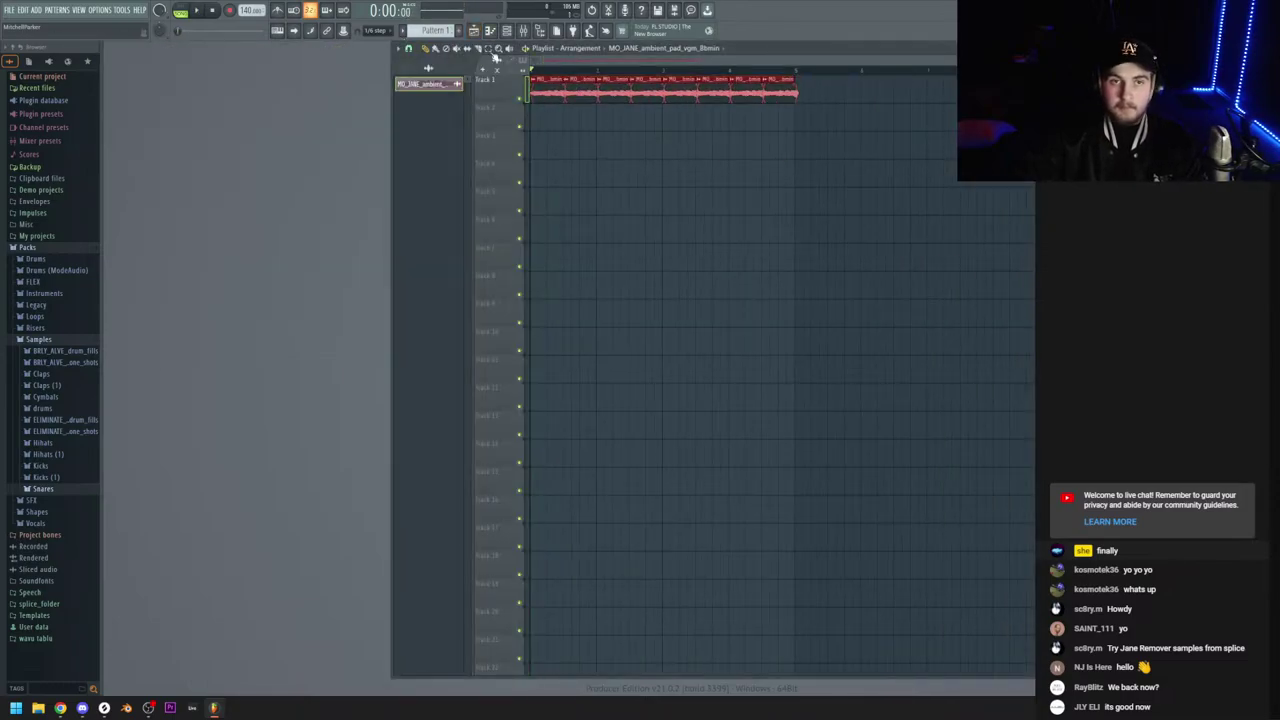
pyautogui.doubleClick(738, 48)
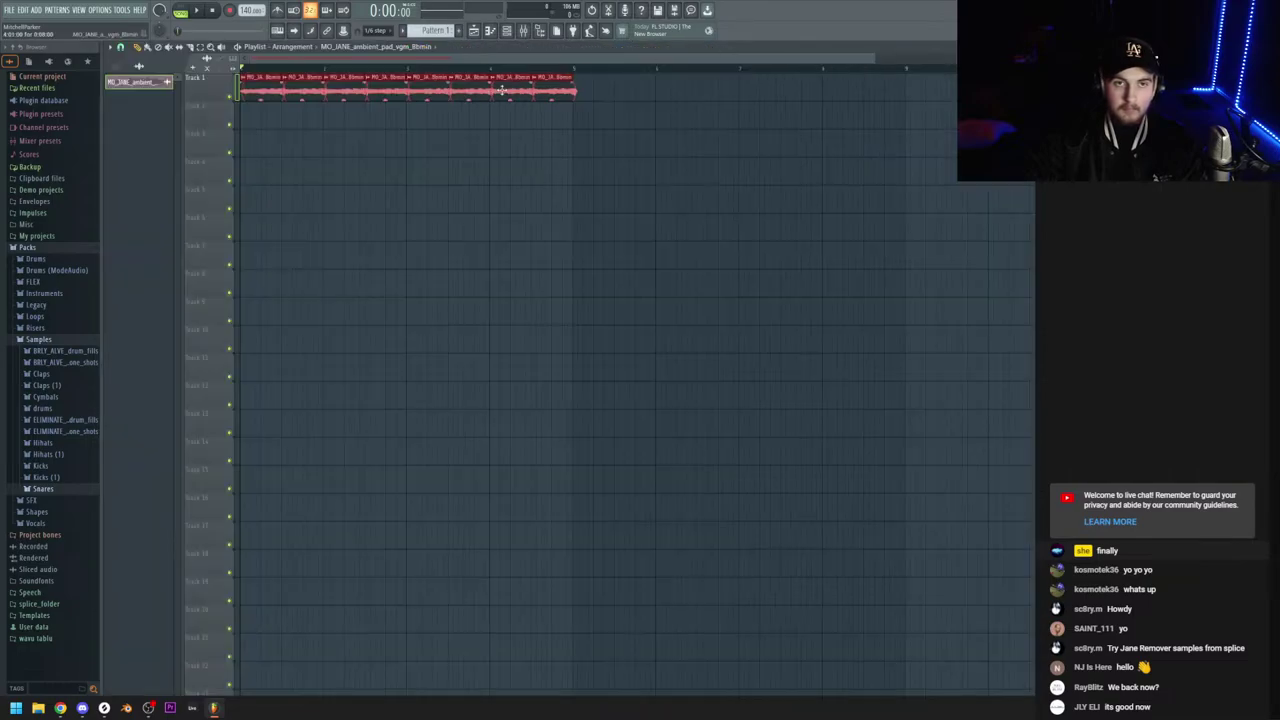
# Slip the audio inside the selected pad clips to a decaying section of the sample, auditioning the loop between adjustments
pyautogui.press('space')
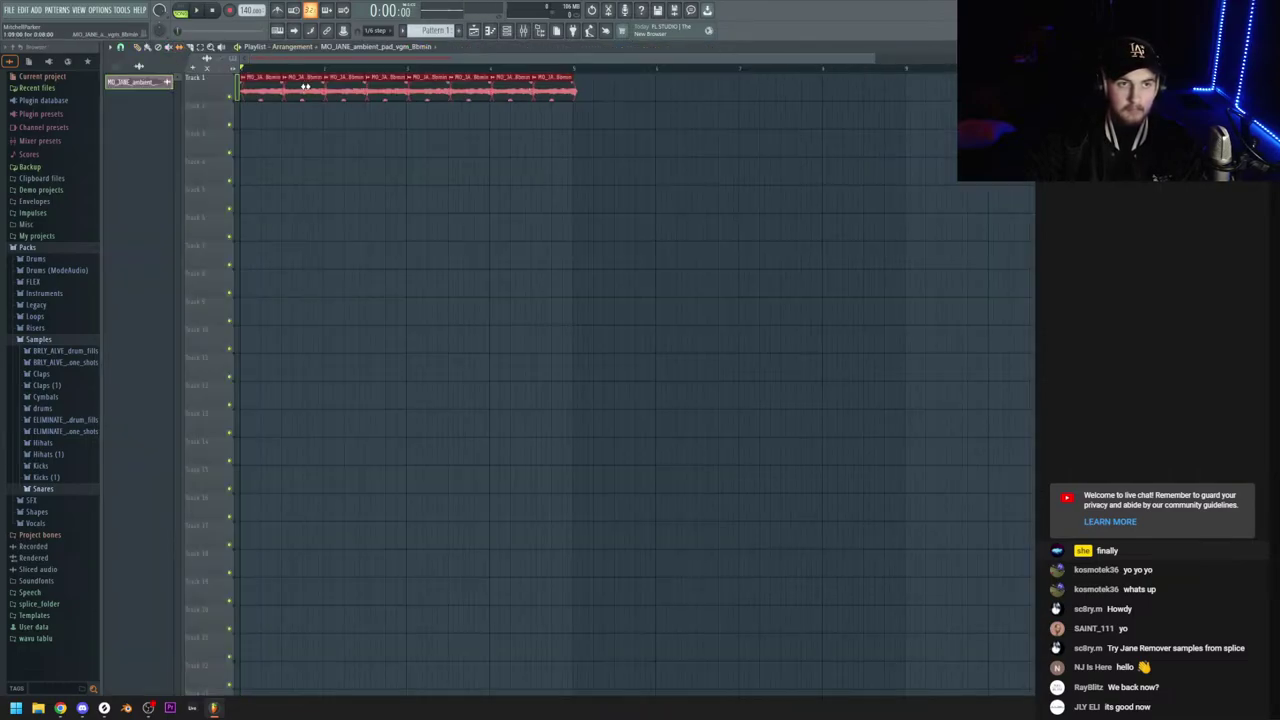
pyautogui.press('space')
pyautogui.press('space')
pyautogui.press('space')
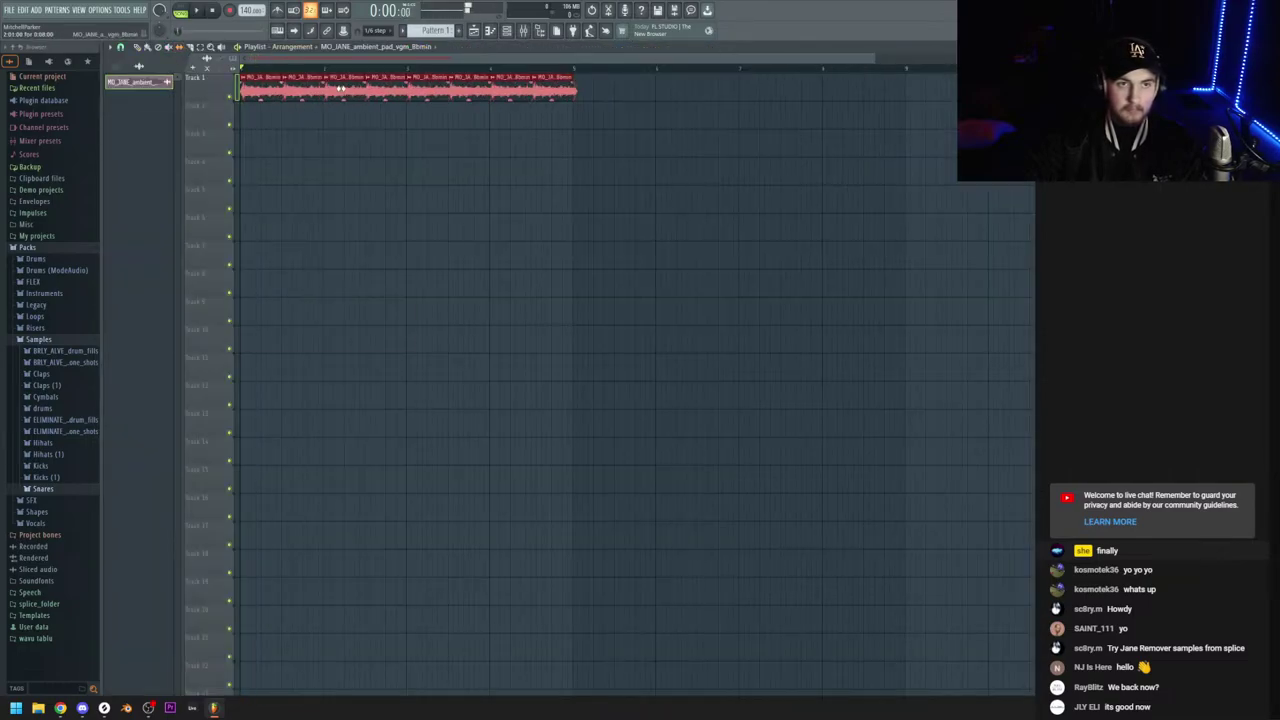
pyautogui.doubleClick(341, 90)
pyautogui.press('Escape')
pyautogui.press('space')
pyautogui.press('space')
pyautogui.press('space')
pyautogui.press('space')
pyautogui.moveTo(357, 93); pyautogui.dragTo(436, 84)
pyautogui.press('space')
pyautogui.press('space')
pyautogui.press('space')
pyautogui.doubleClick(366, 86)
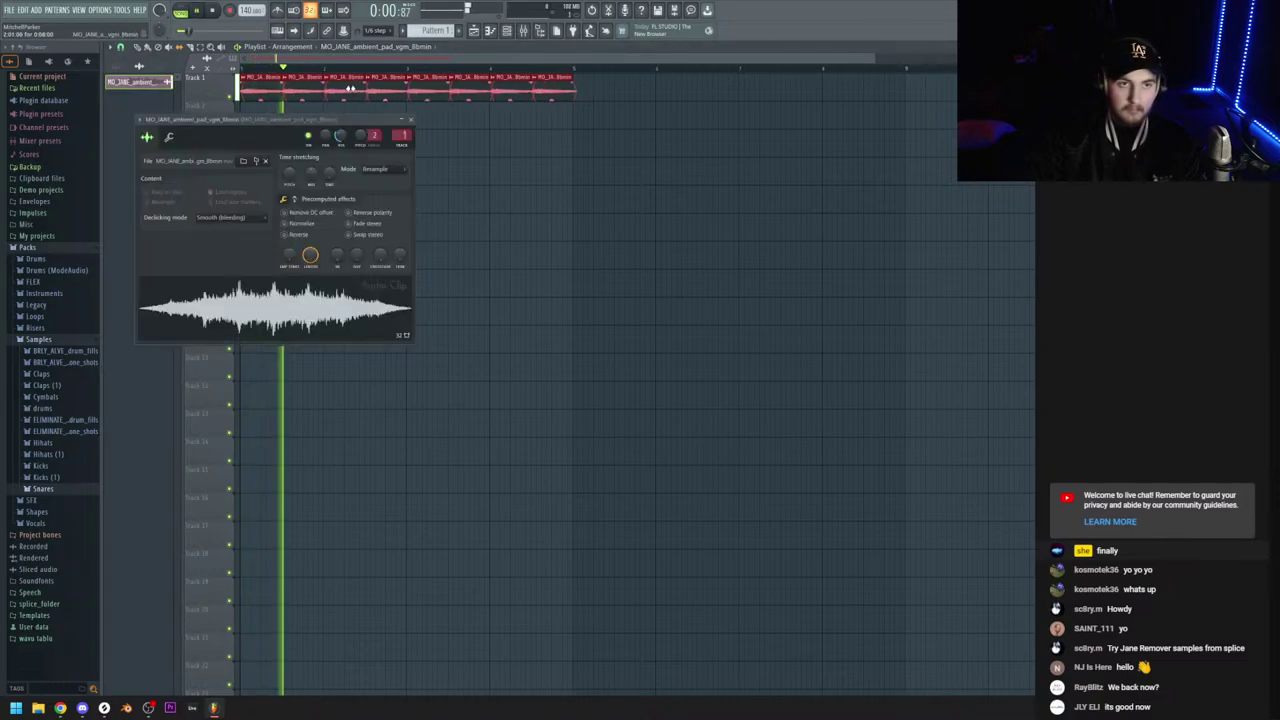
pyautogui.click(411, 120)
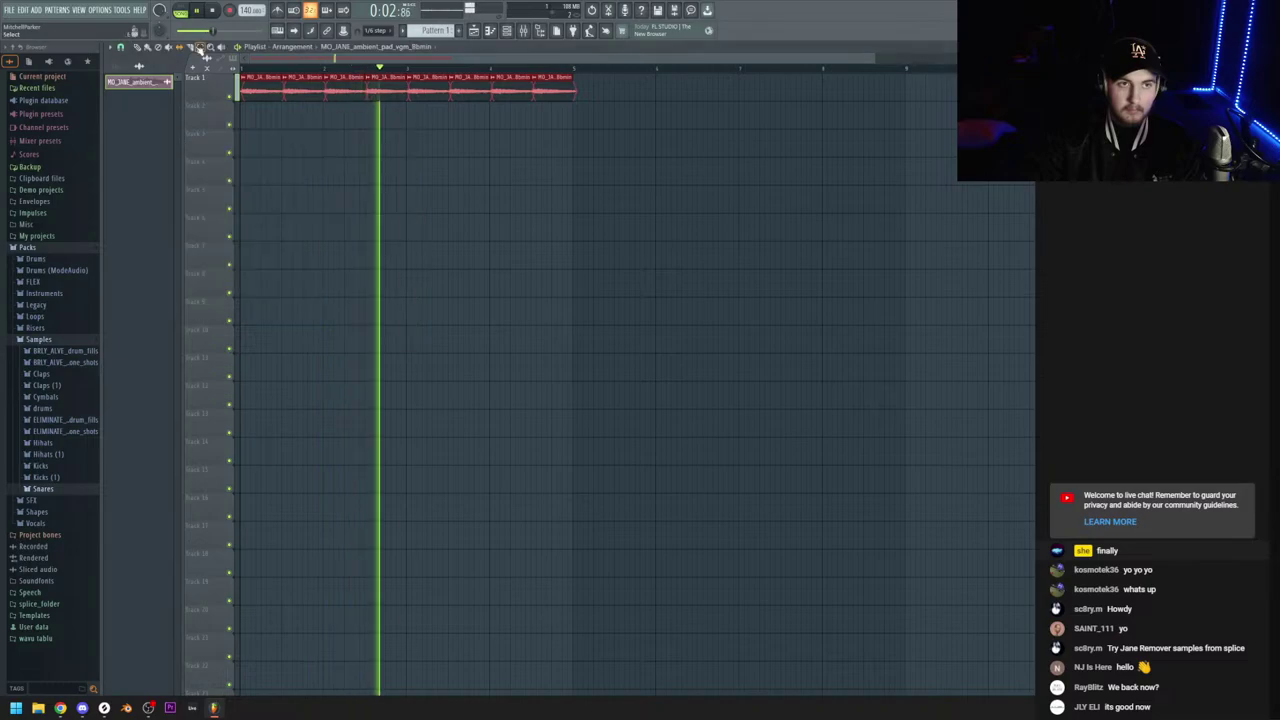
# Return the playhead to the start of the playlist and add a Vital synth channel
pyautogui.scroll(3, 238, 72)
pyautogui.click(242, 68)
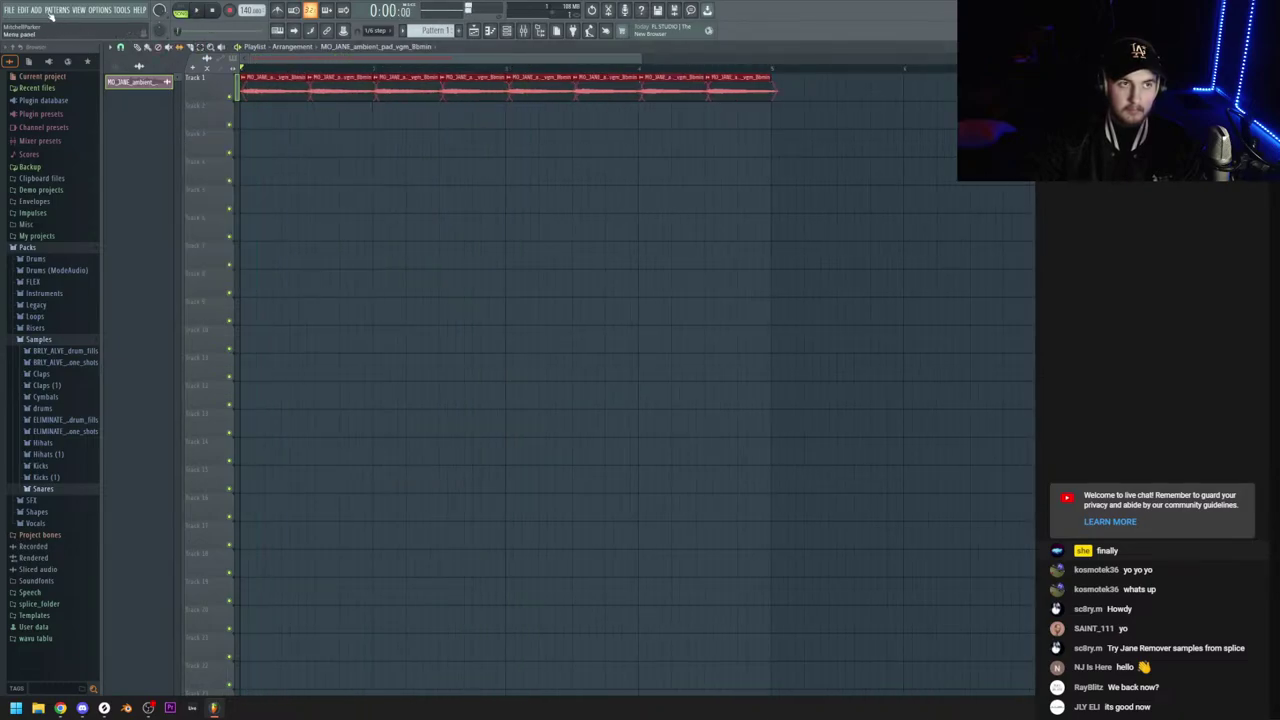
pyautogui.click(36, 9)
pyautogui.click(55, 295)
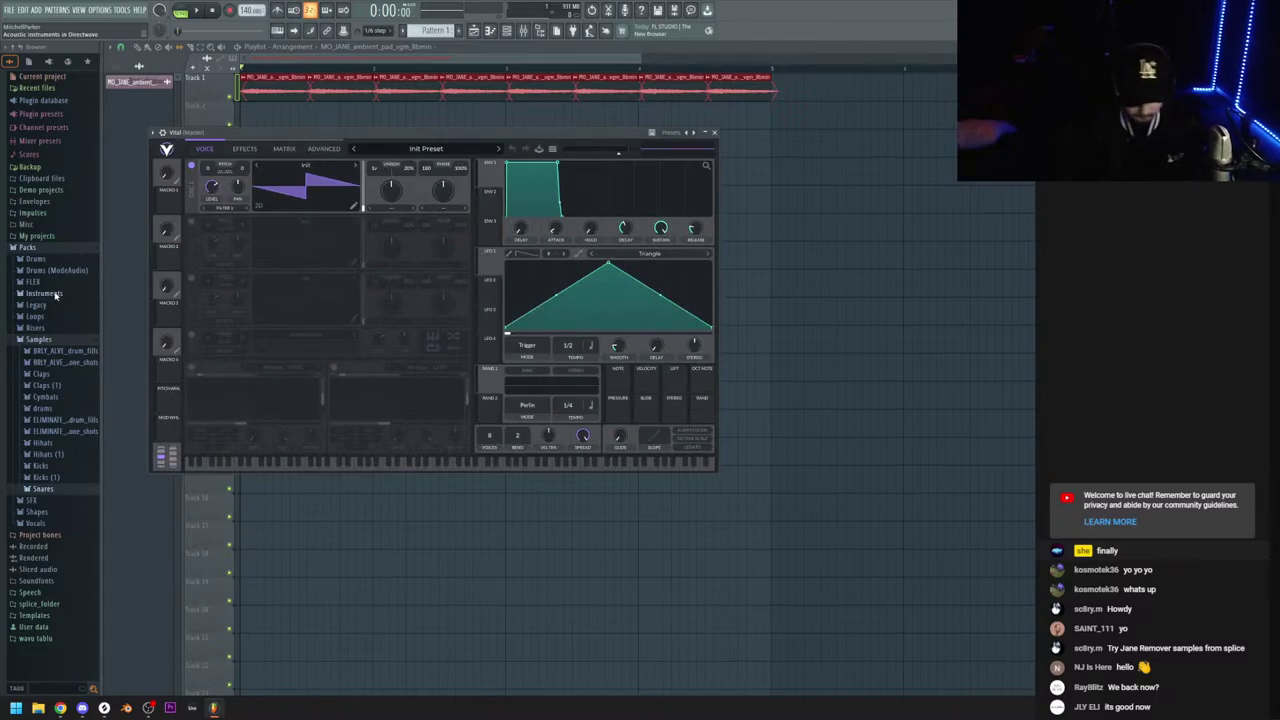
# Enable the Impact GX61 as a MIDI input in the MIDI settings, selecting it as output device too, and close the settings
pyautogui.click(100, 9)
pyautogui.click(128, 53)
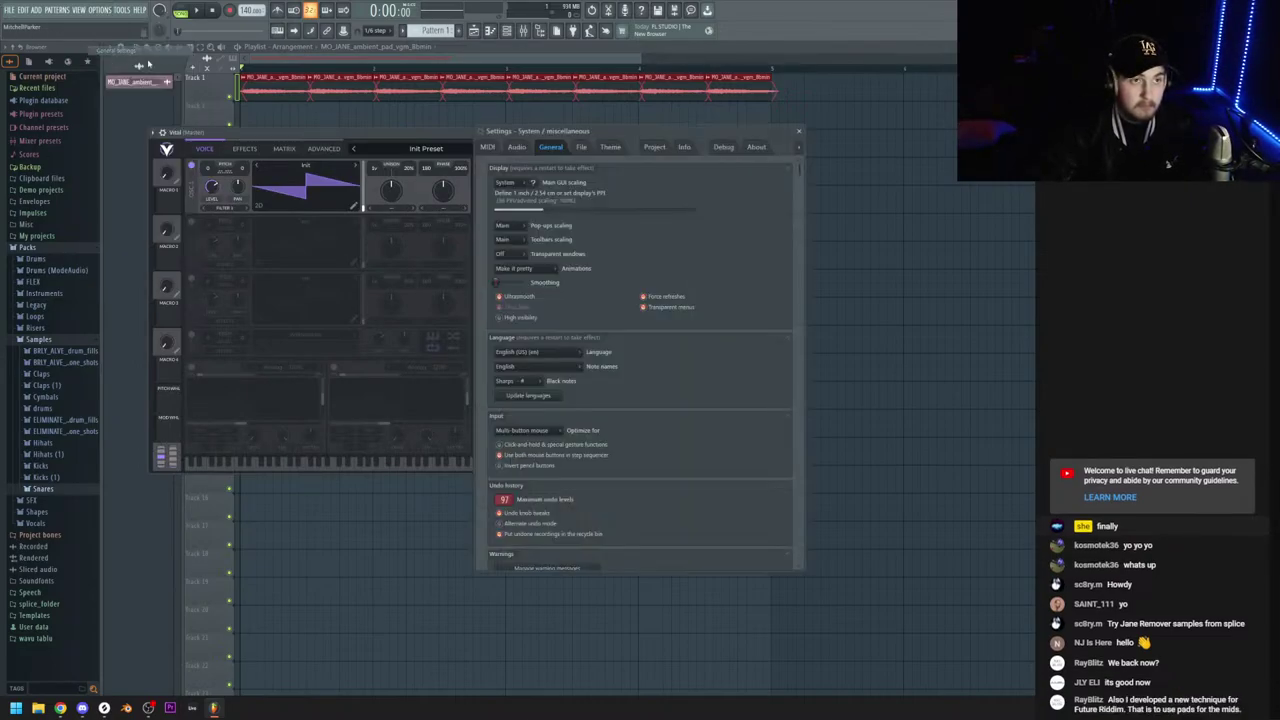
pyautogui.click(488, 147)
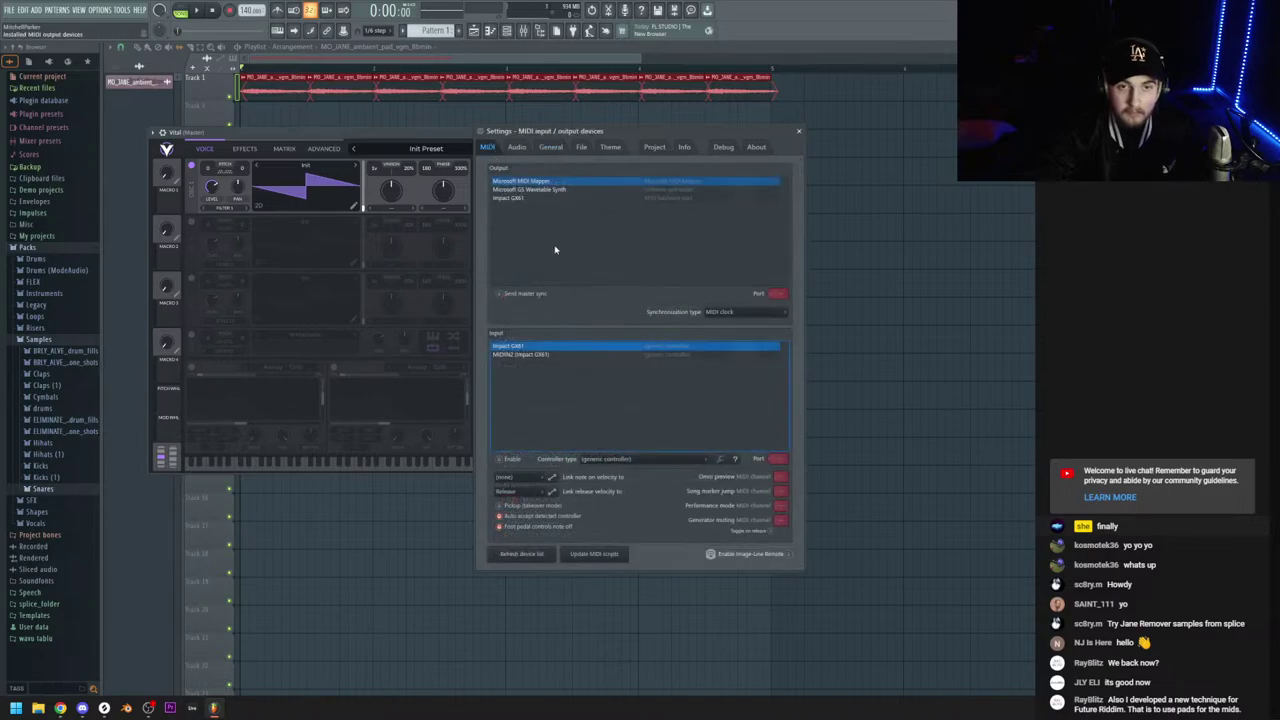
pyautogui.click(510, 199)
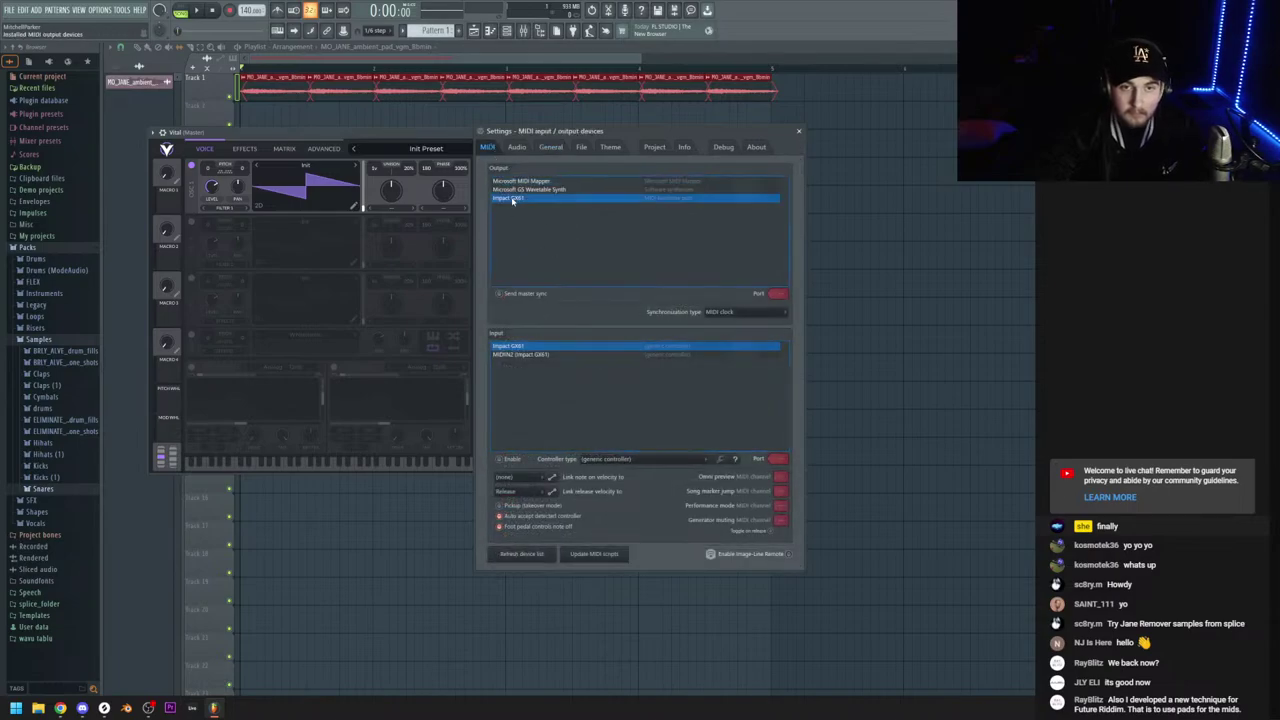
pyautogui.click(501, 459)
pyautogui.click(798, 131)
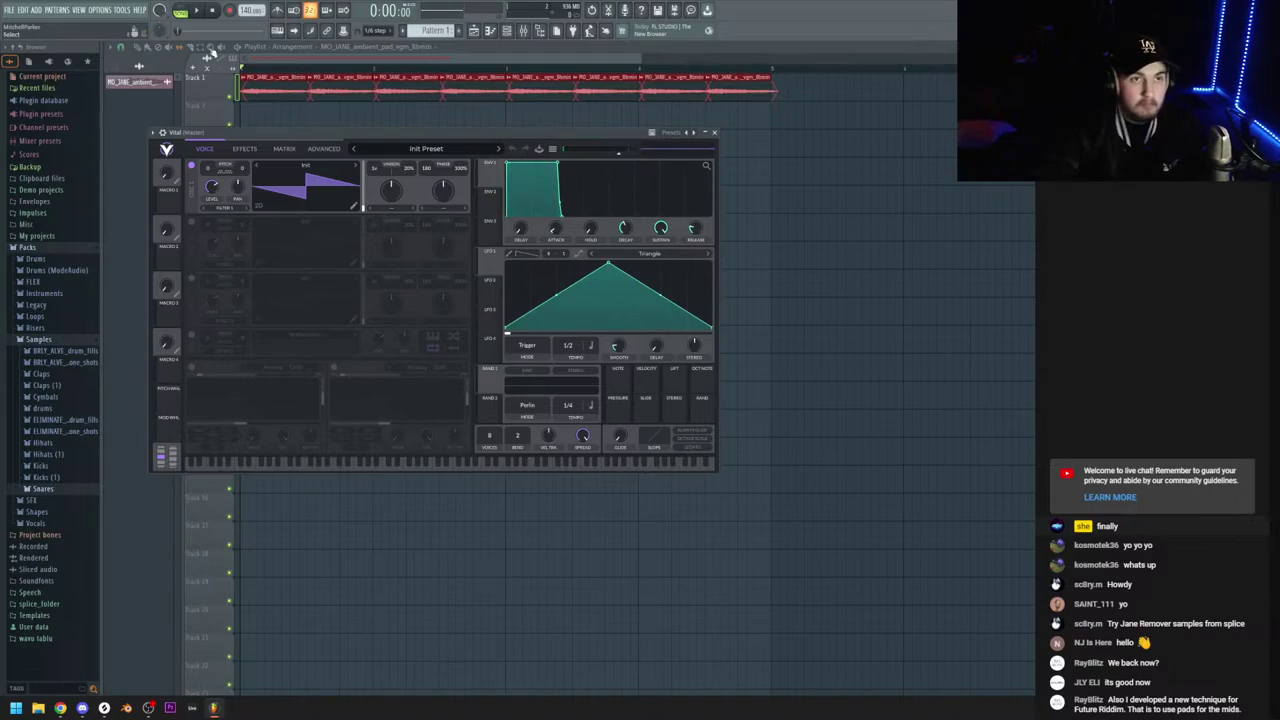
# Play the pad loop and browse the User folder in Vital's preset browser, moving the plugin window over the playlist
pyautogui.press('space')
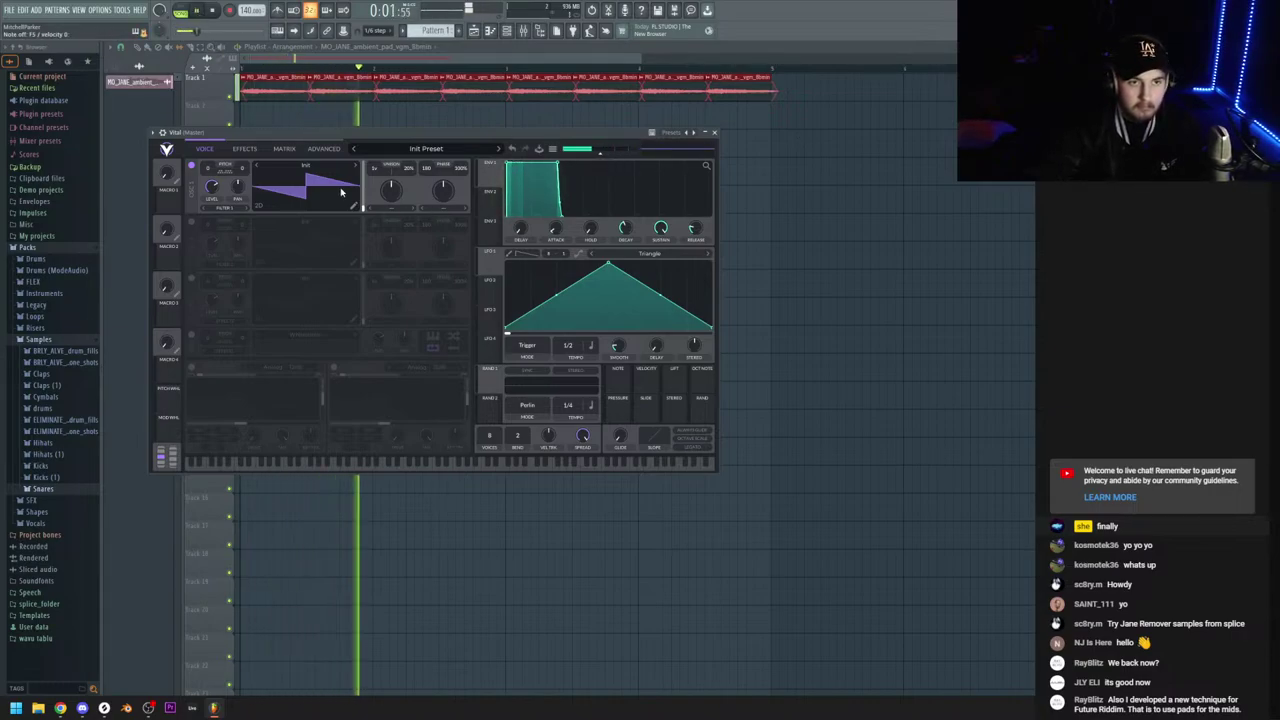
pyautogui.click(425, 148)
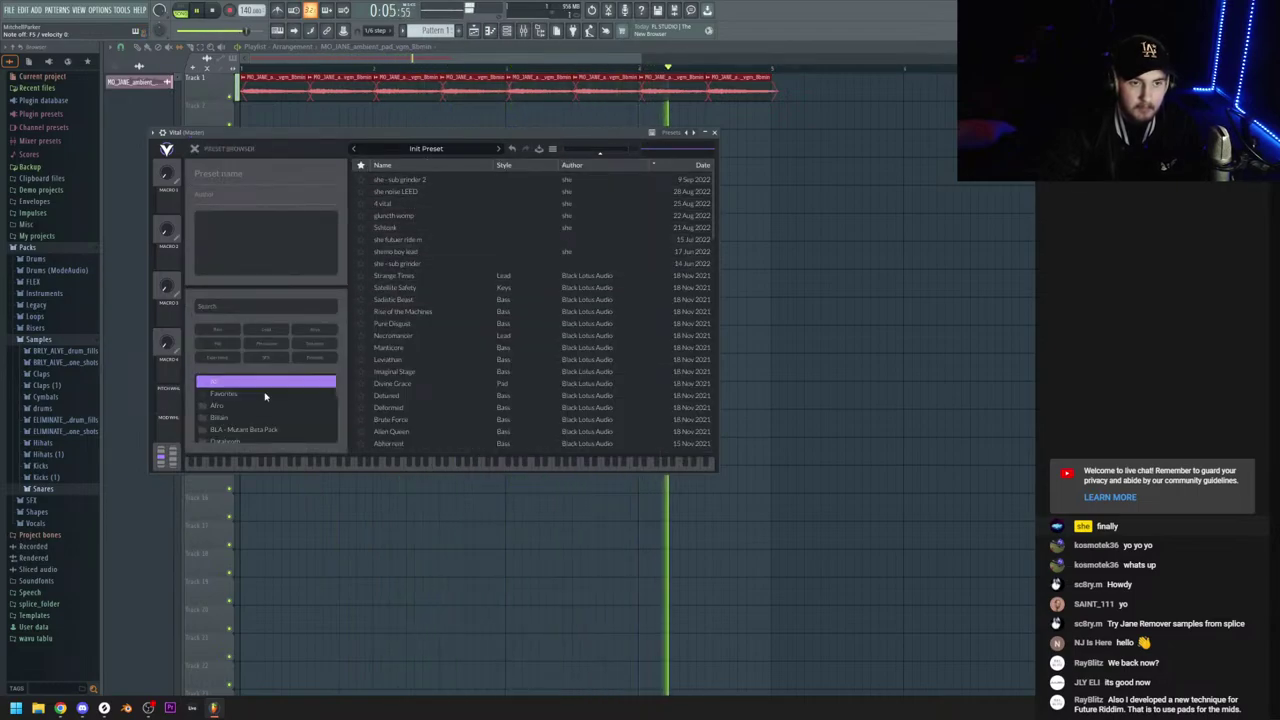
pyautogui.scroll(-10, 265, 397)
pyautogui.click(240, 423)
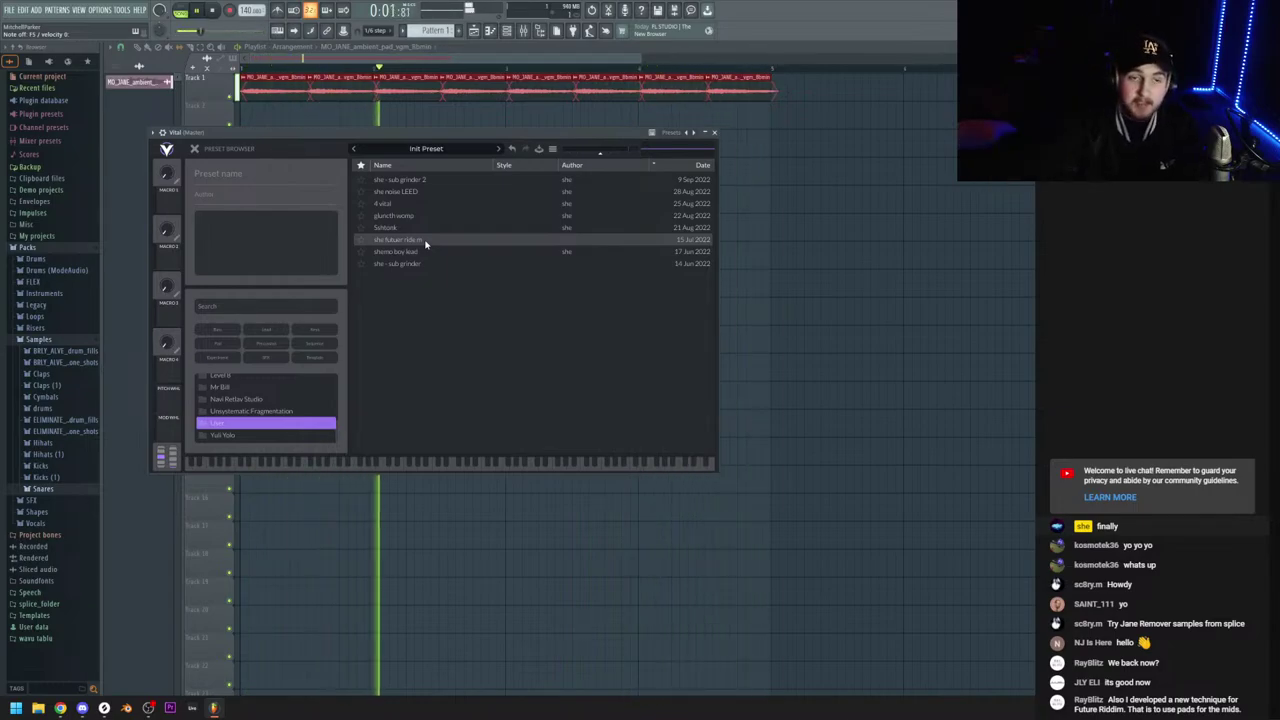
pyautogui.moveTo(432, 137); pyautogui.dragTo(538, 175)
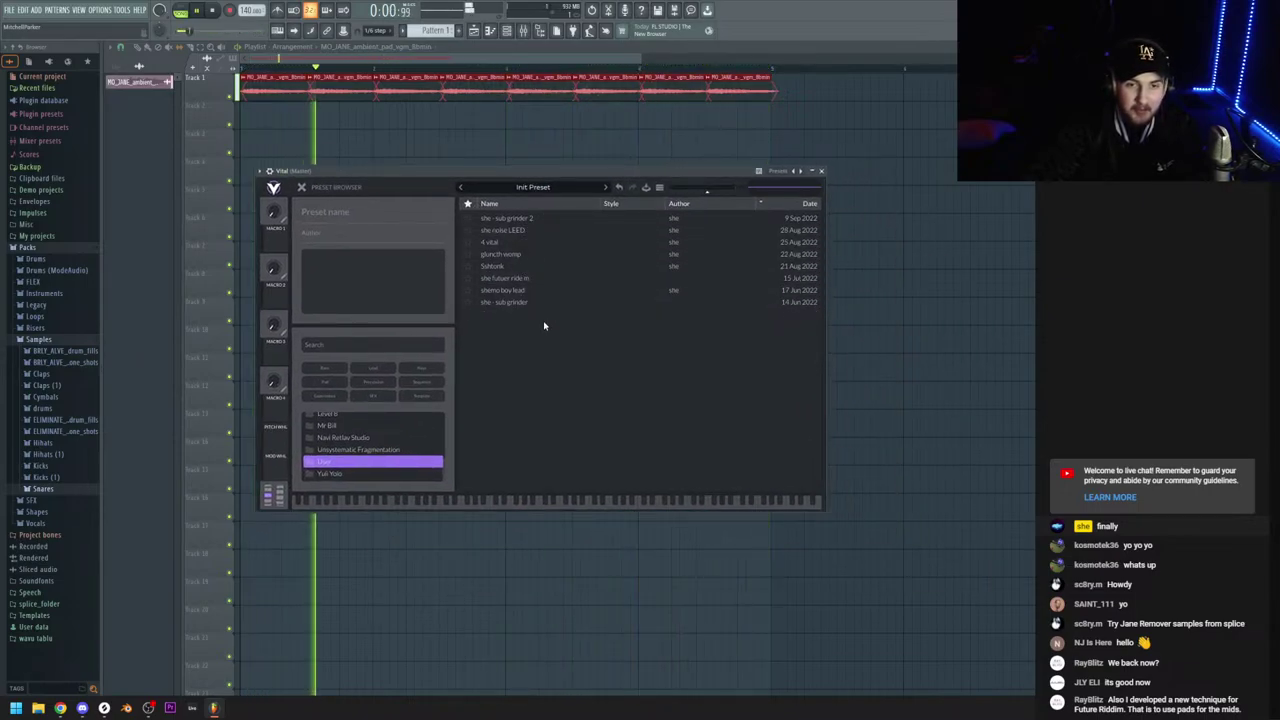
pyautogui.moveTo(514, 173)
pyautogui.mouseDown()
pyautogui.moveTo(548, 183)
pyautogui.moveTo(534, 169)
pyautogui.mouseUp()
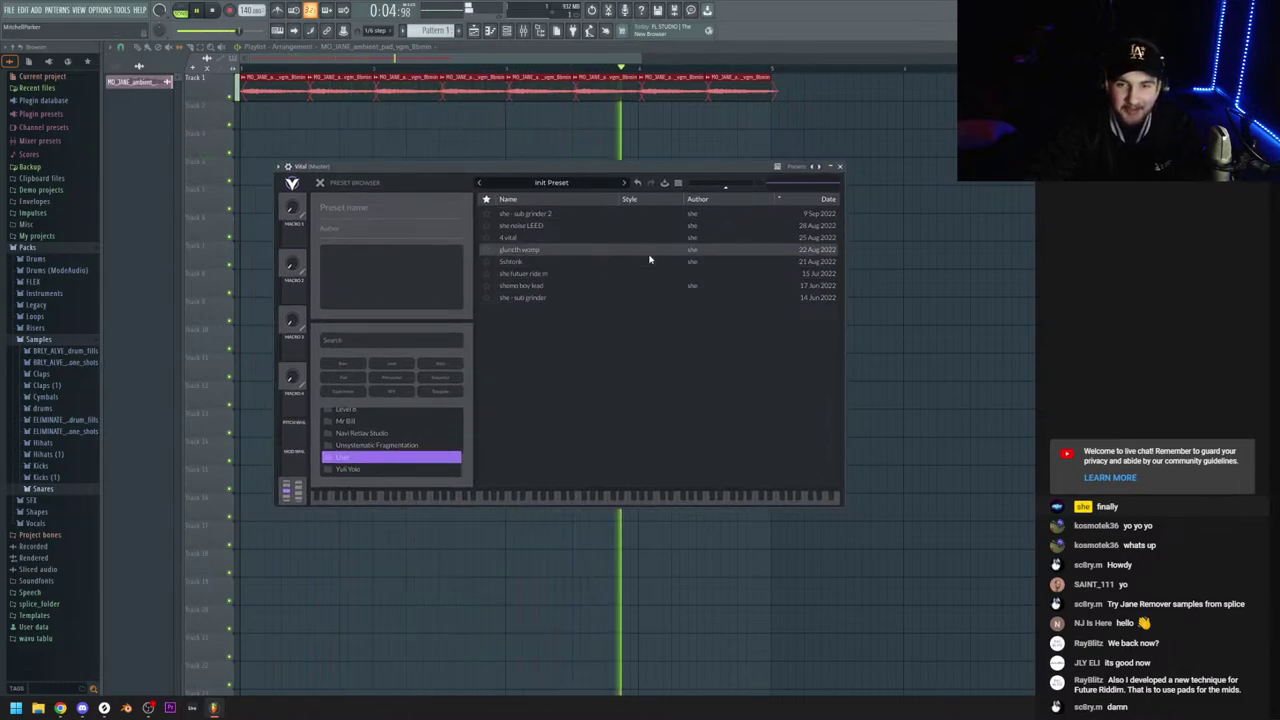
# Audition several User presets over the loop, including she futuer ride m, and load she noise LEED
pyautogui.click(549, 274)
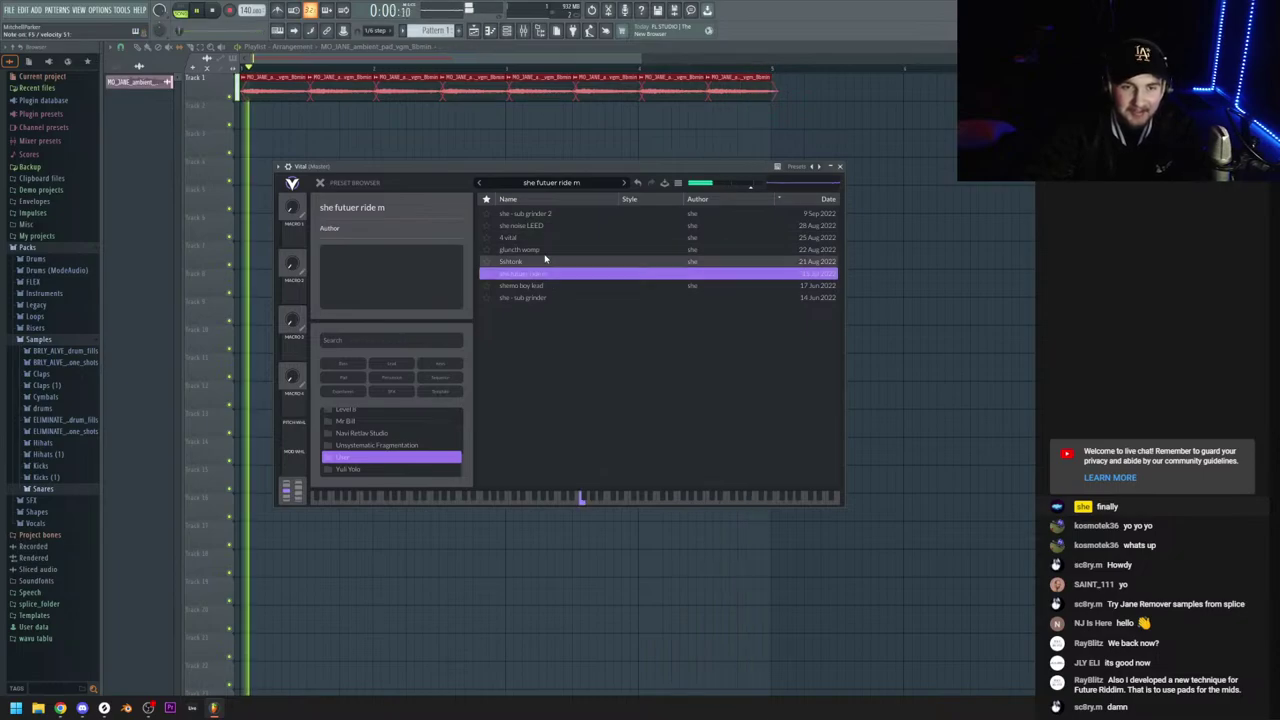
pyautogui.click(532, 240)
pyautogui.click(539, 217)
pyautogui.click(542, 225)
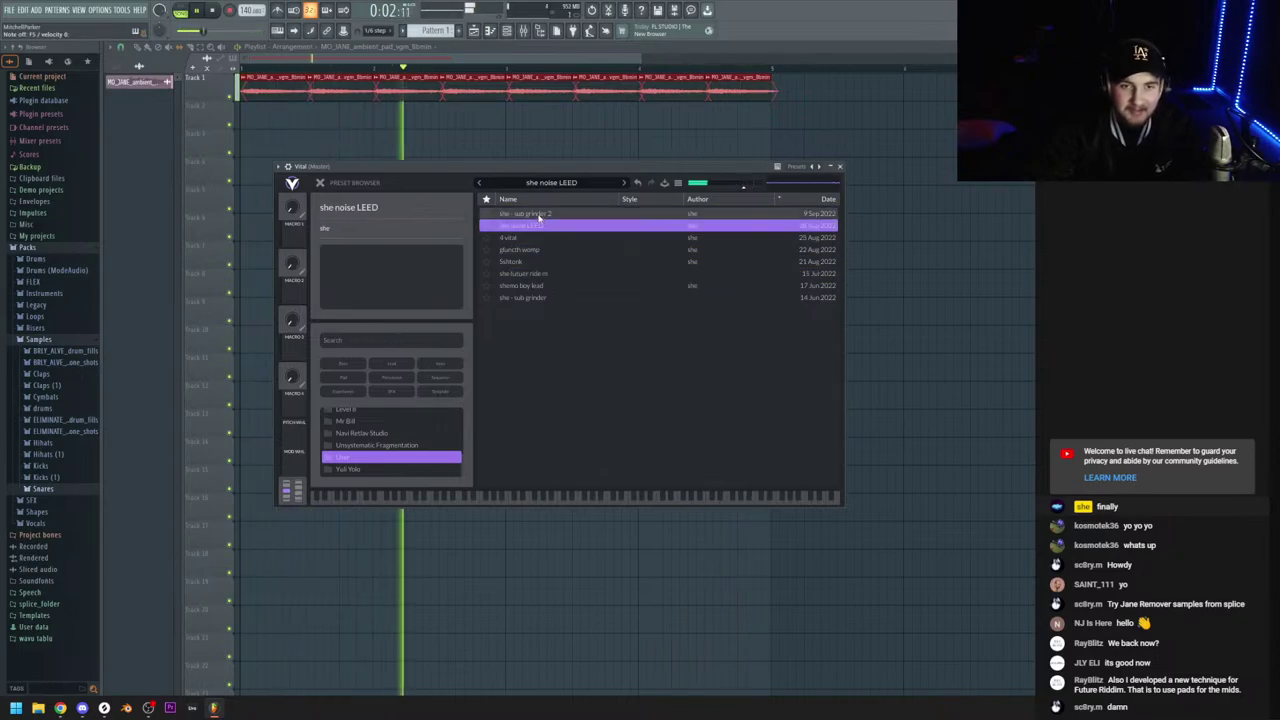
pyautogui.click(547, 184)
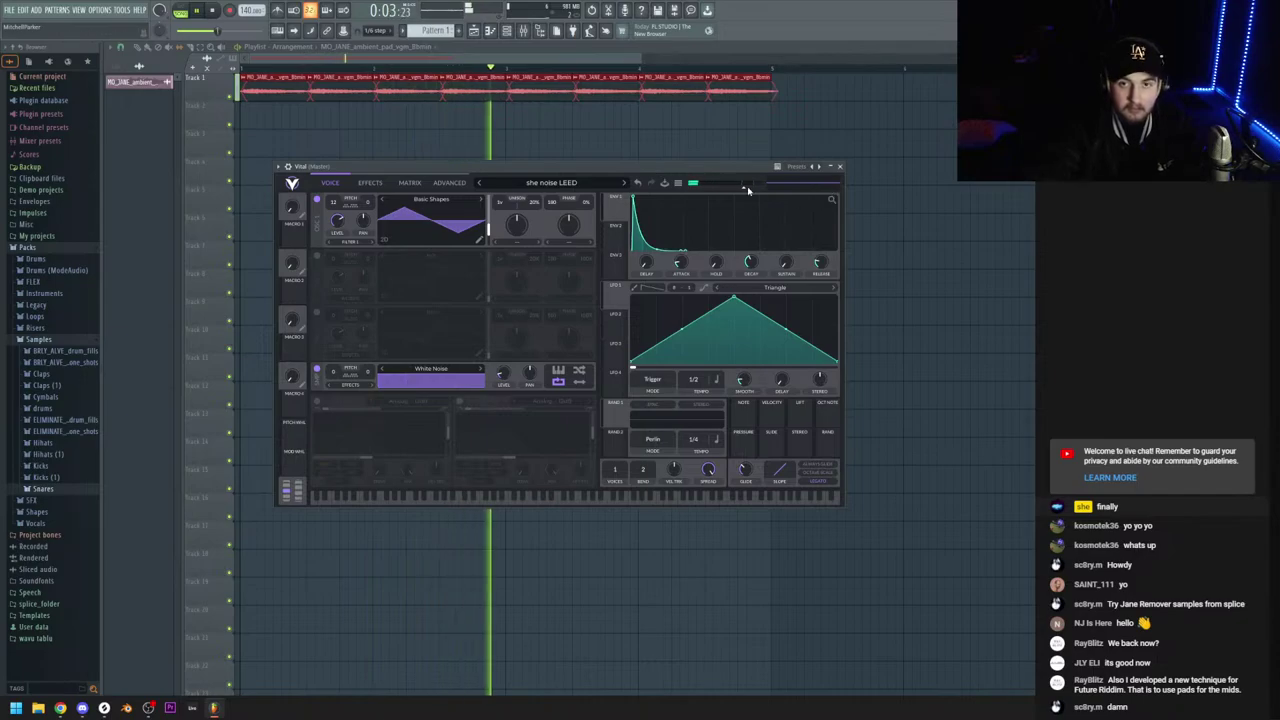
# Add Fruity Reverb 2 after the parametric EQ on the ambient pad's mixer track
pyautogui.press('F9')
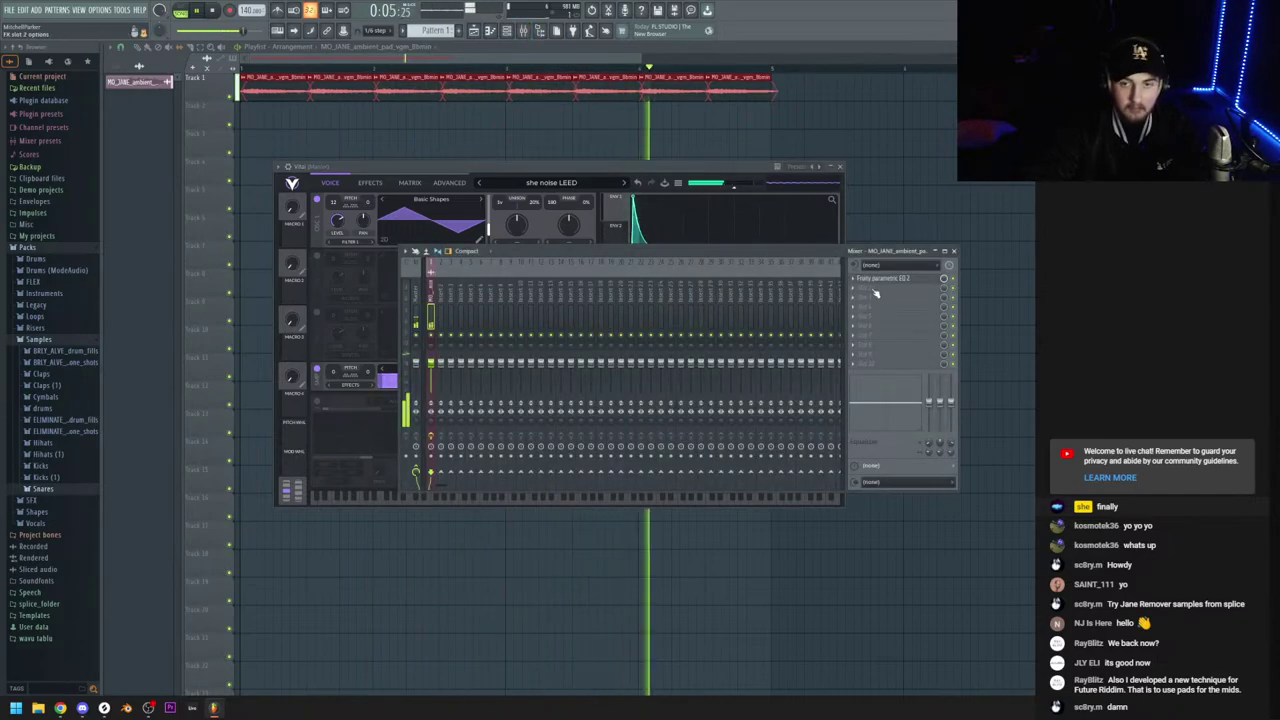
pyautogui.click(875, 293)
pyautogui.click(493, 167)
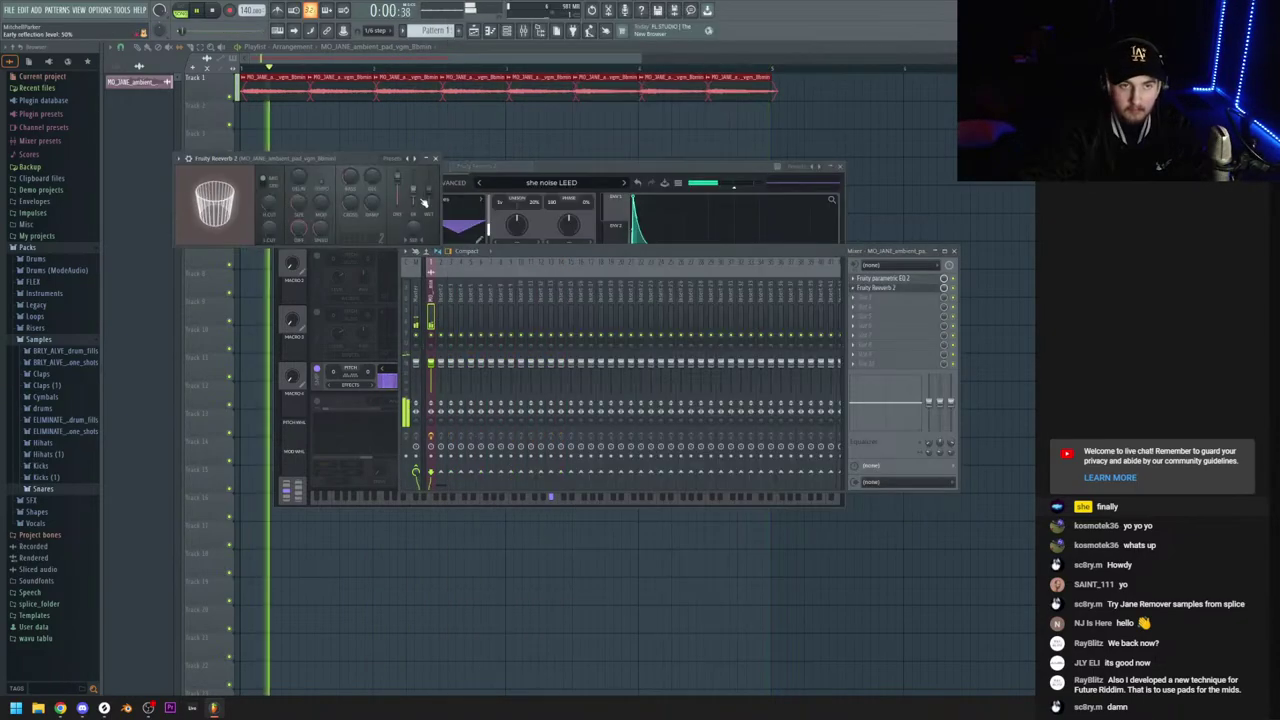
pyautogui.click(507, 31)
pyautogui.click(193, 91)
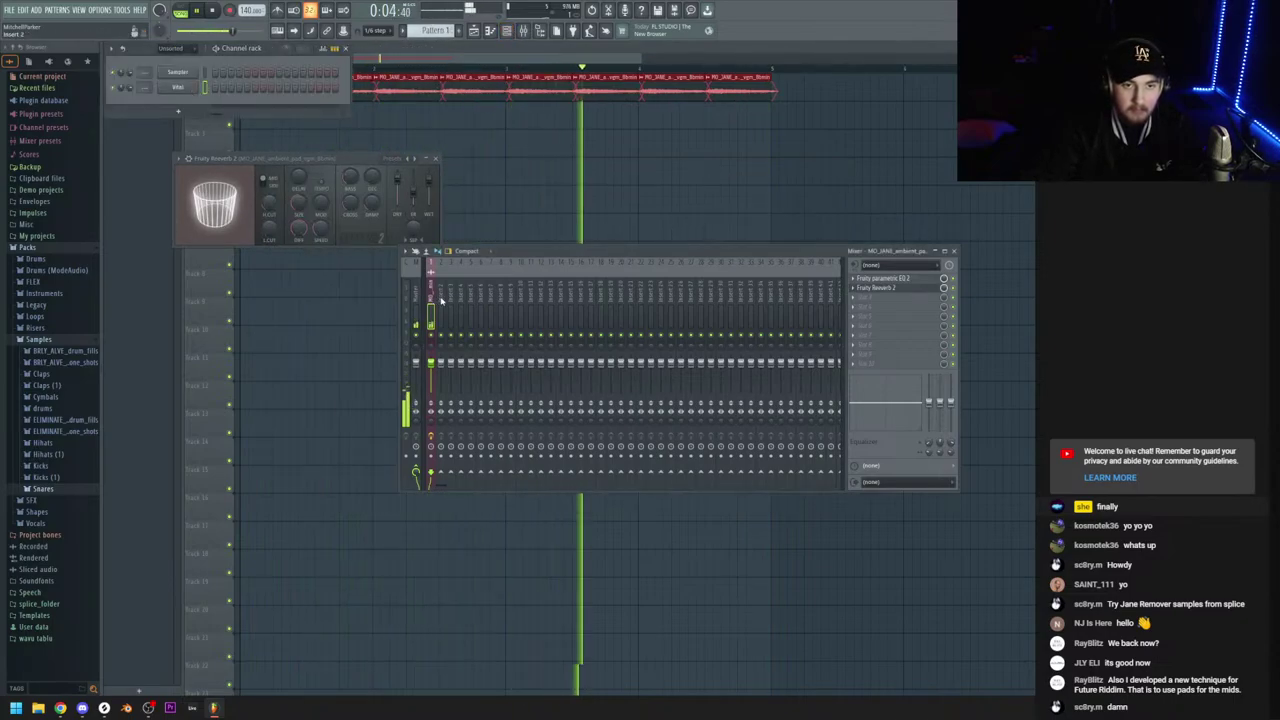
pyautogui.click(212, 90)
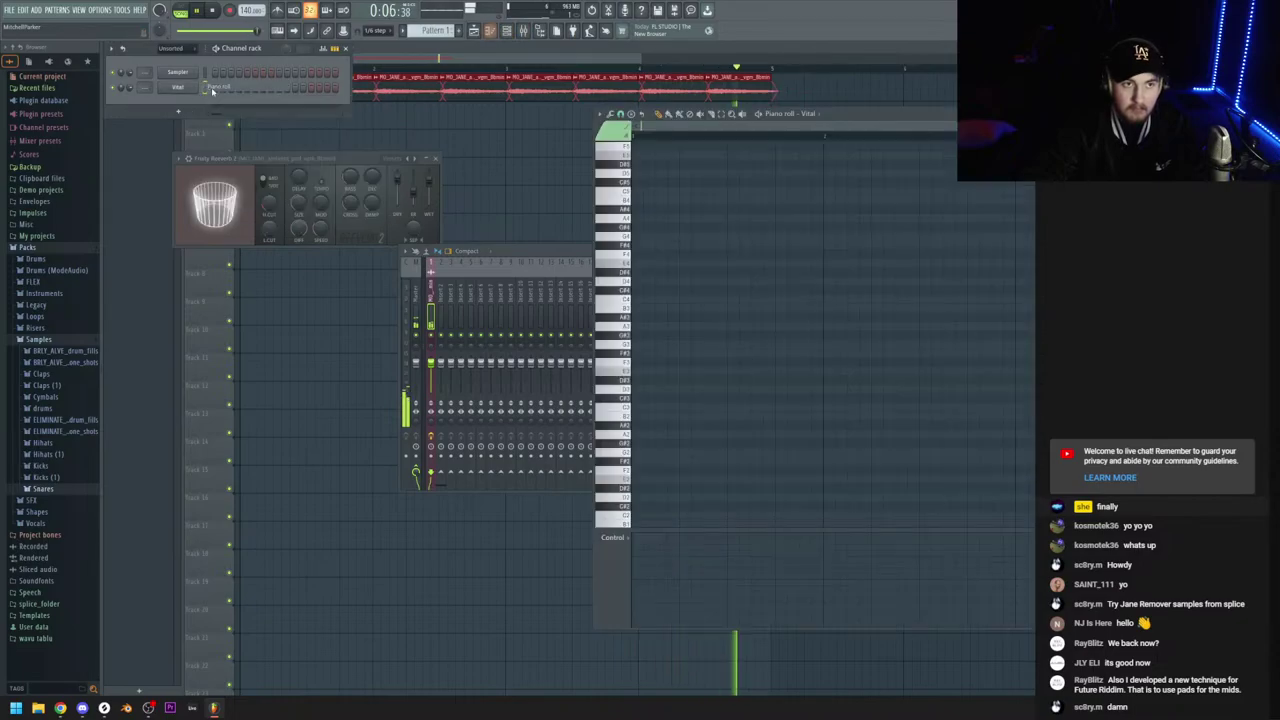
pyautogui.click(520, 254)
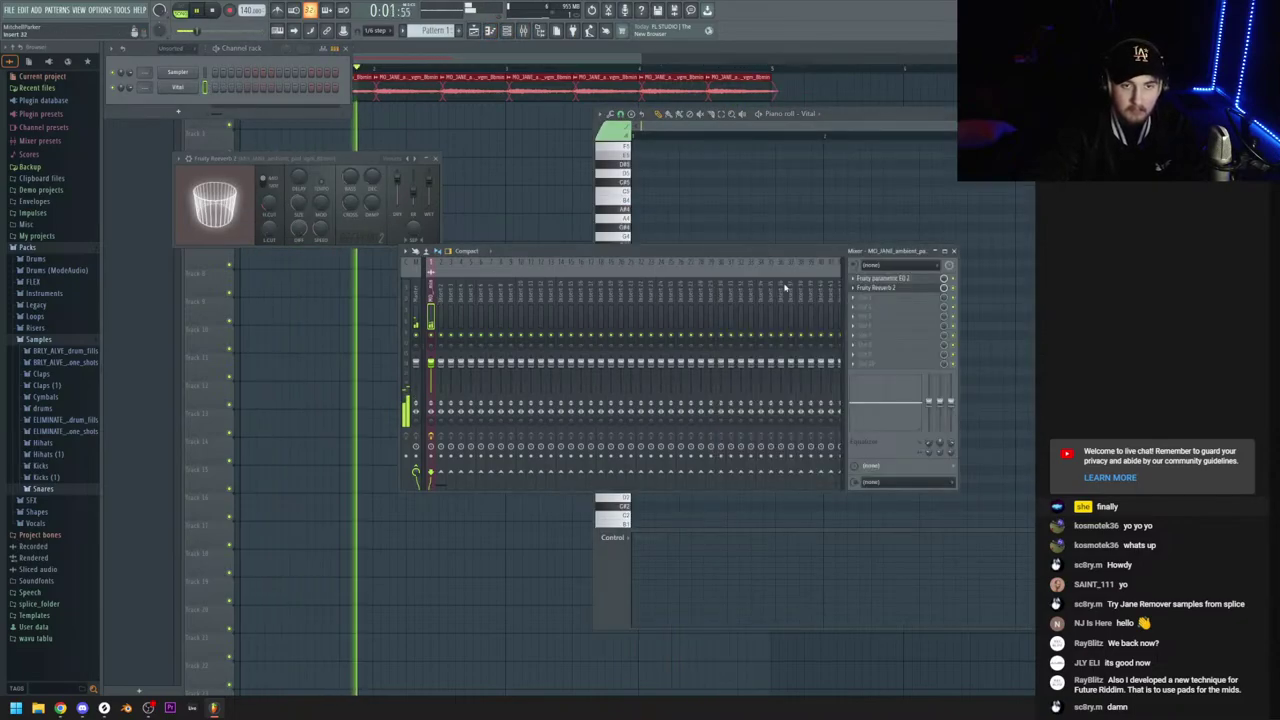
# Insert a Resonator between the EQ and reverb on the pad's mixer track and tune it to A#4
pyautogui.click(872, 288)
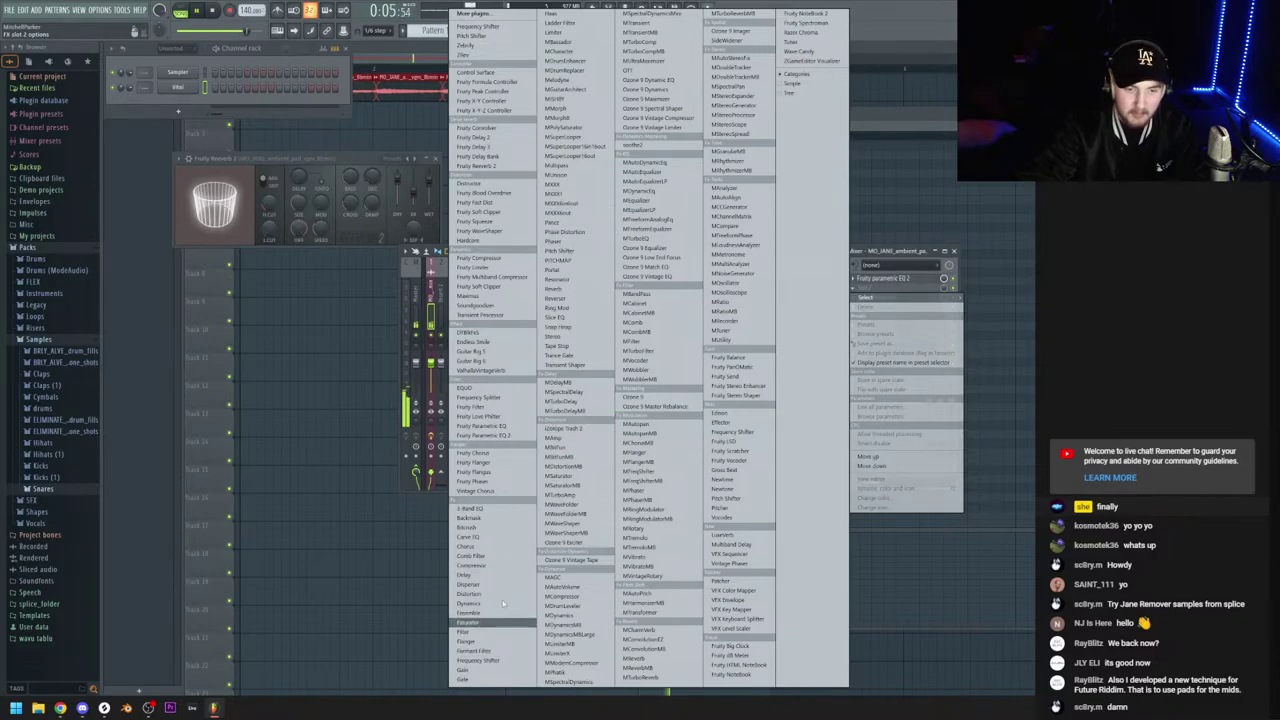
pyautogui.click(570, 281)
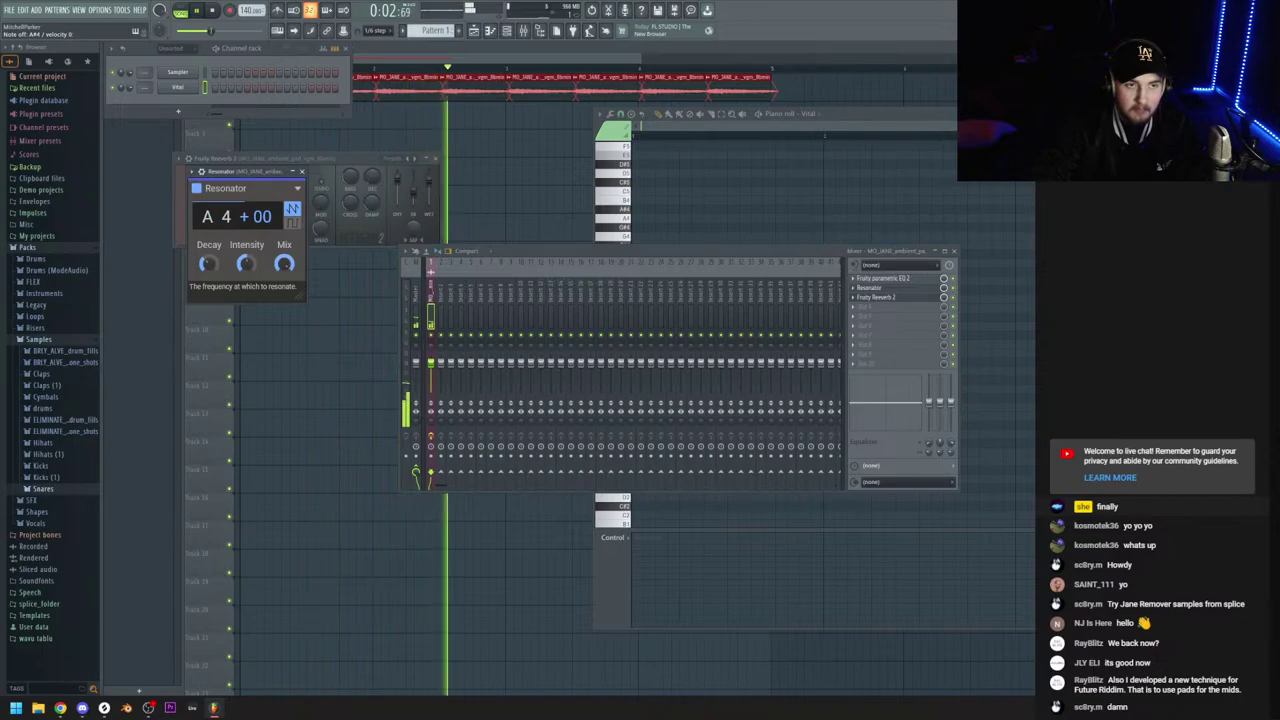
pyautogui.moveTo(224, 218); pyautogui.dragTo(224, 209)
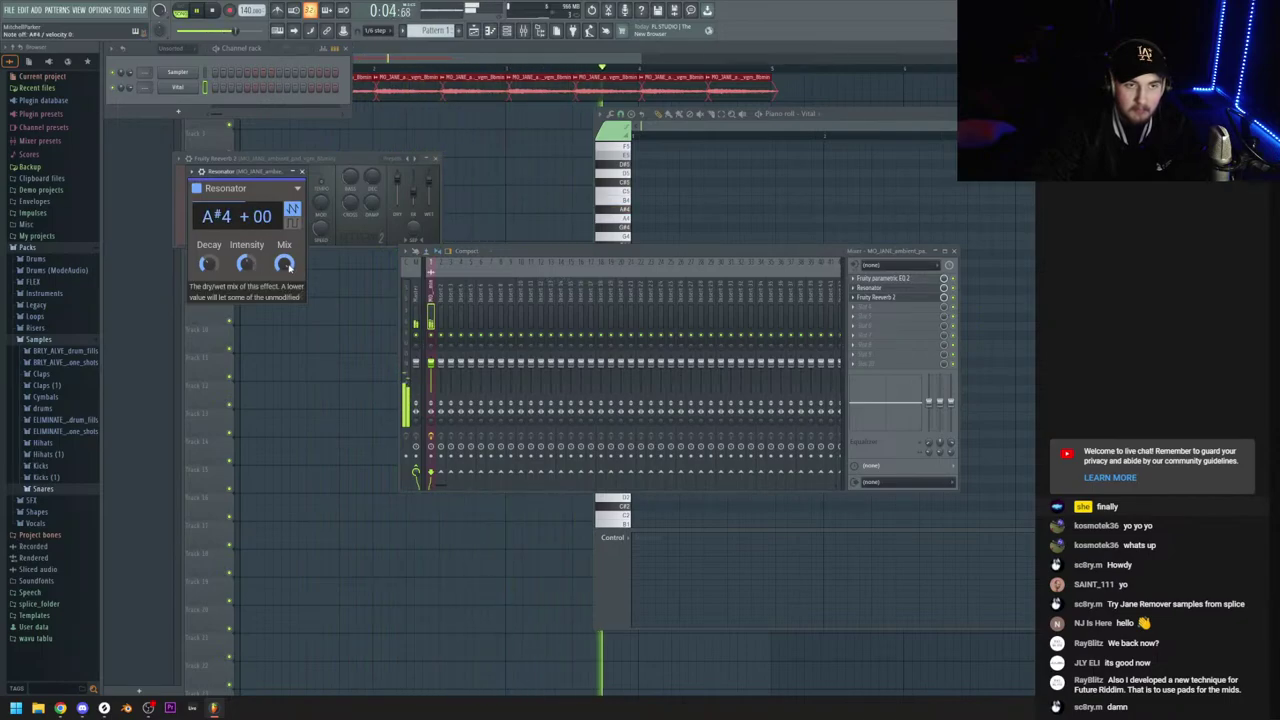
# Close the open plugin, mixer and editor windows and stop playback
pyautogui.click(435, 158)
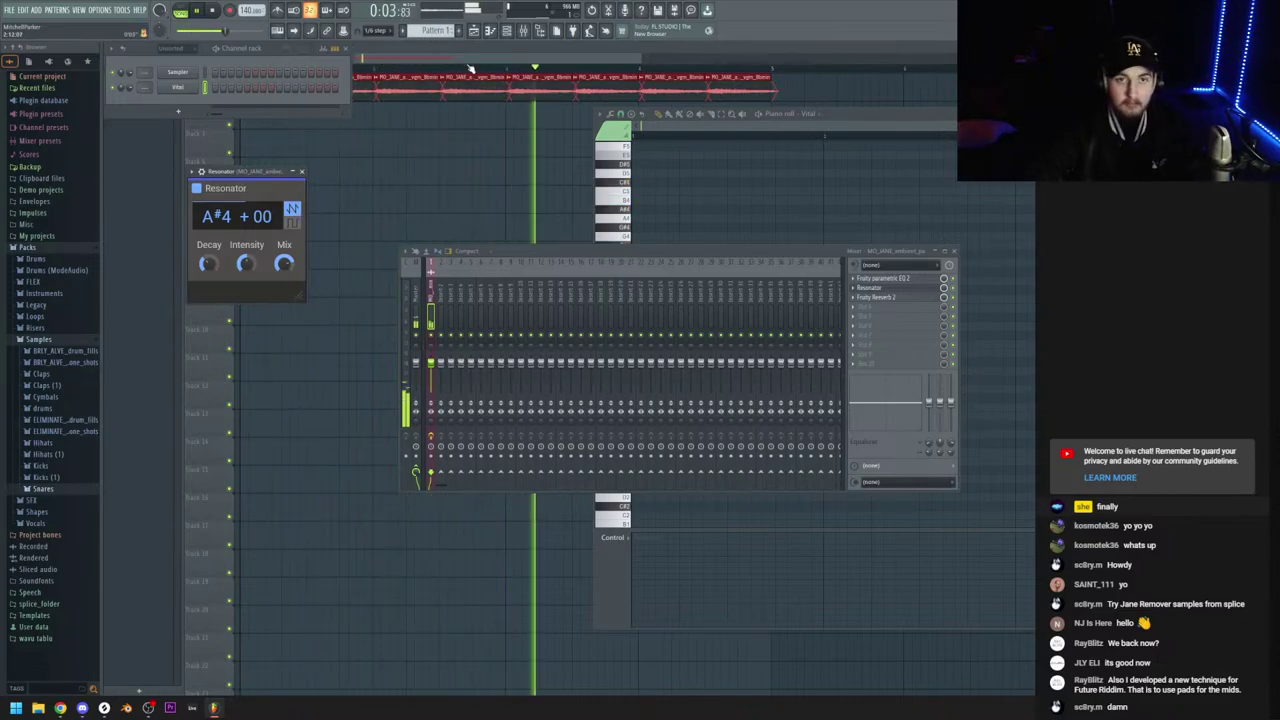
pyautogui.press('F12')
pyautogui.click(211, 11)
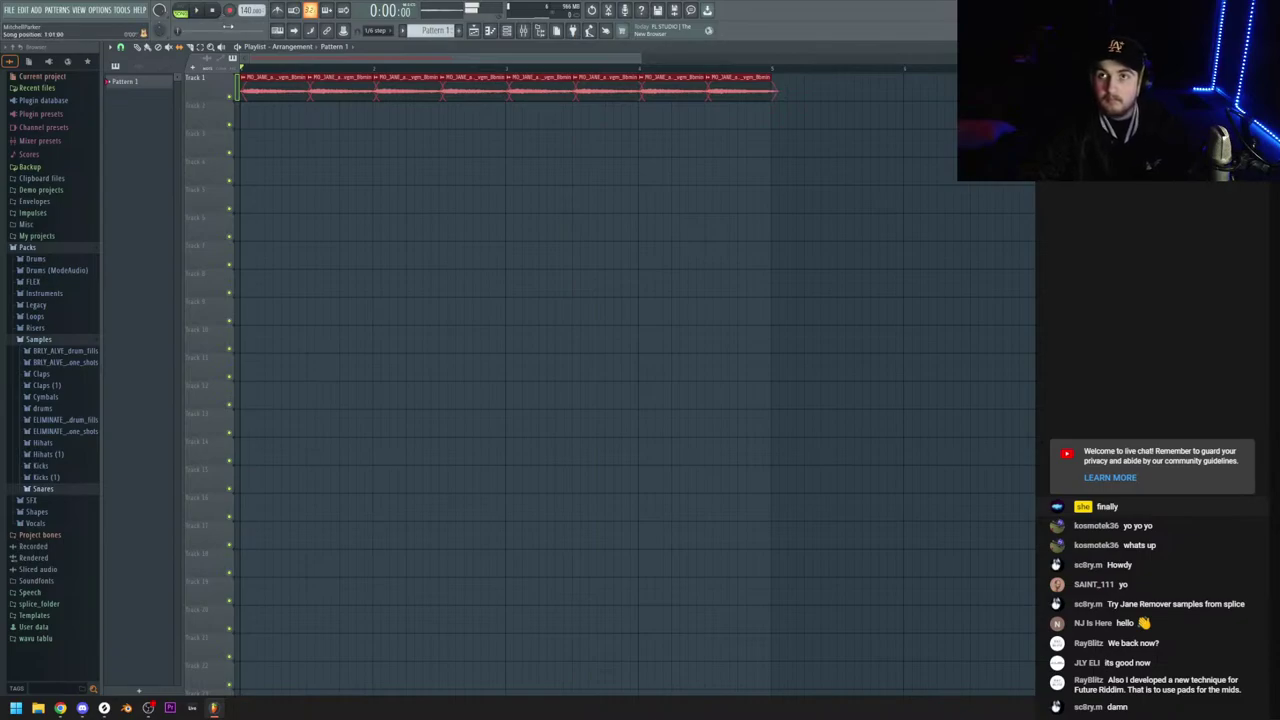
# Reopen the Vital channel, initialize its preset and leave the preset browser
pyautogui.click(510, 35)
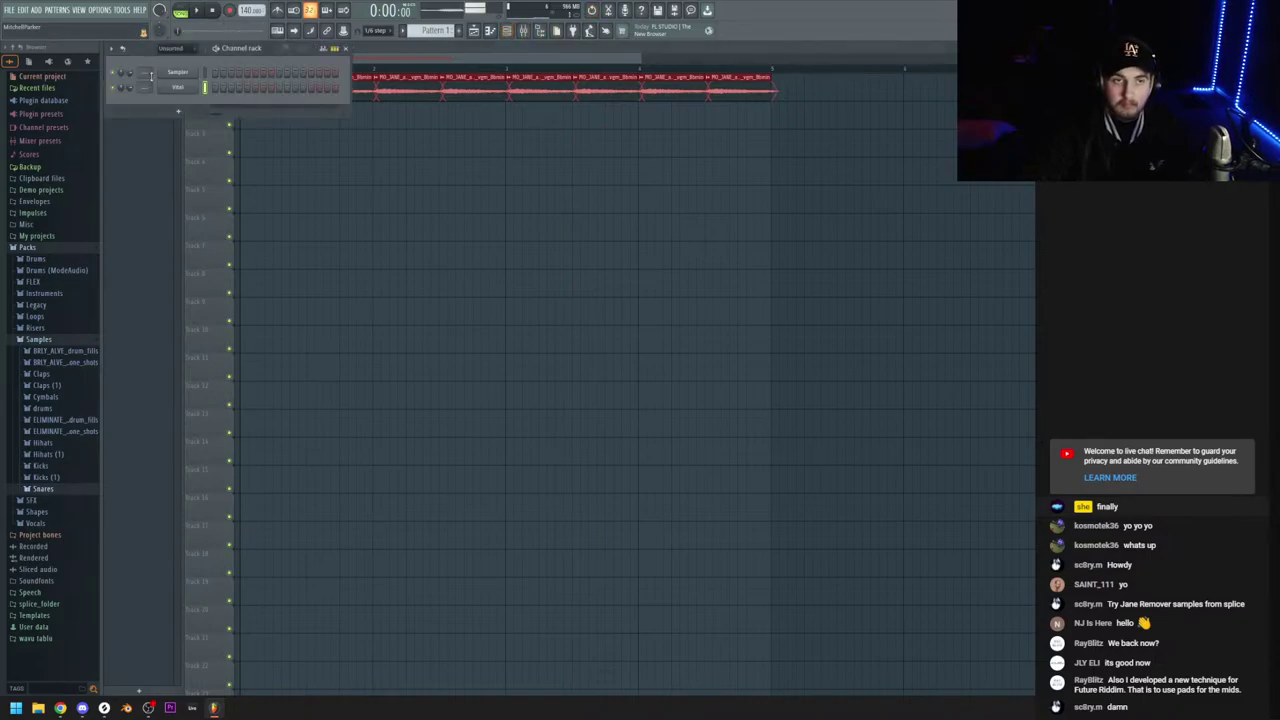
pyautogui.click(180, 88)
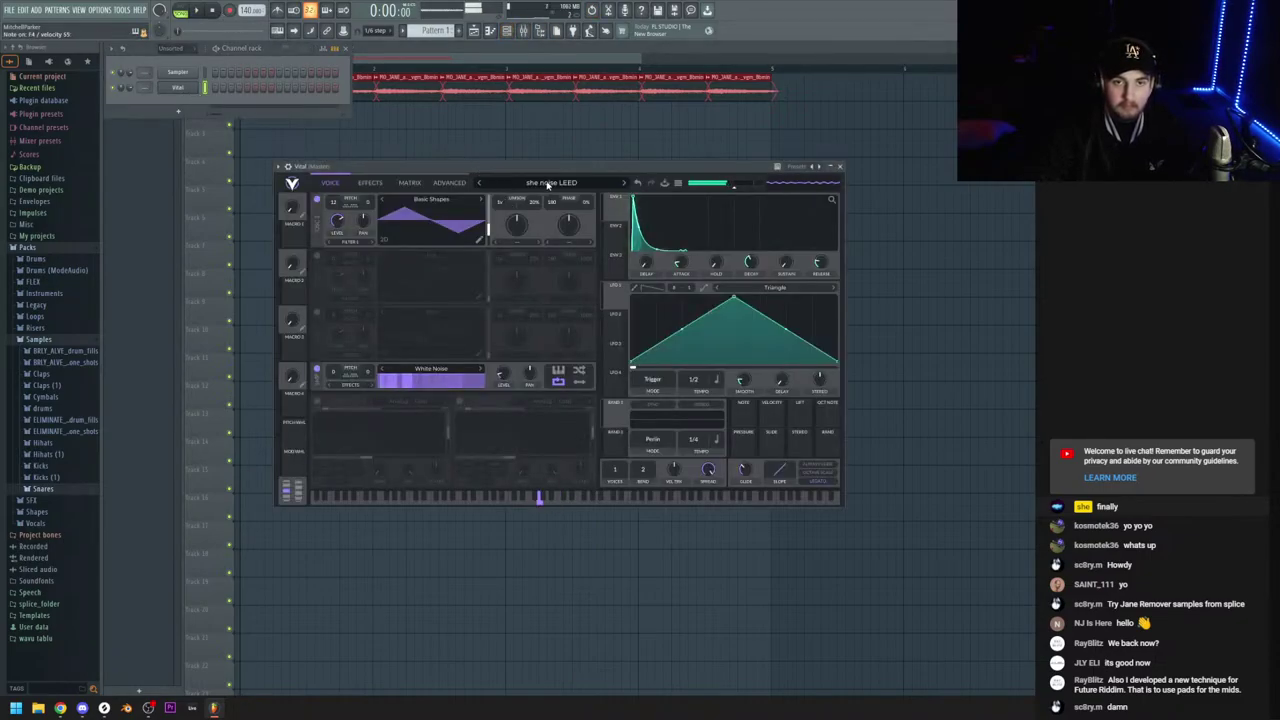
pyautogui.click(582, 187)
pyautogui.click(677, 184)
pyautogui.click(700, 259)
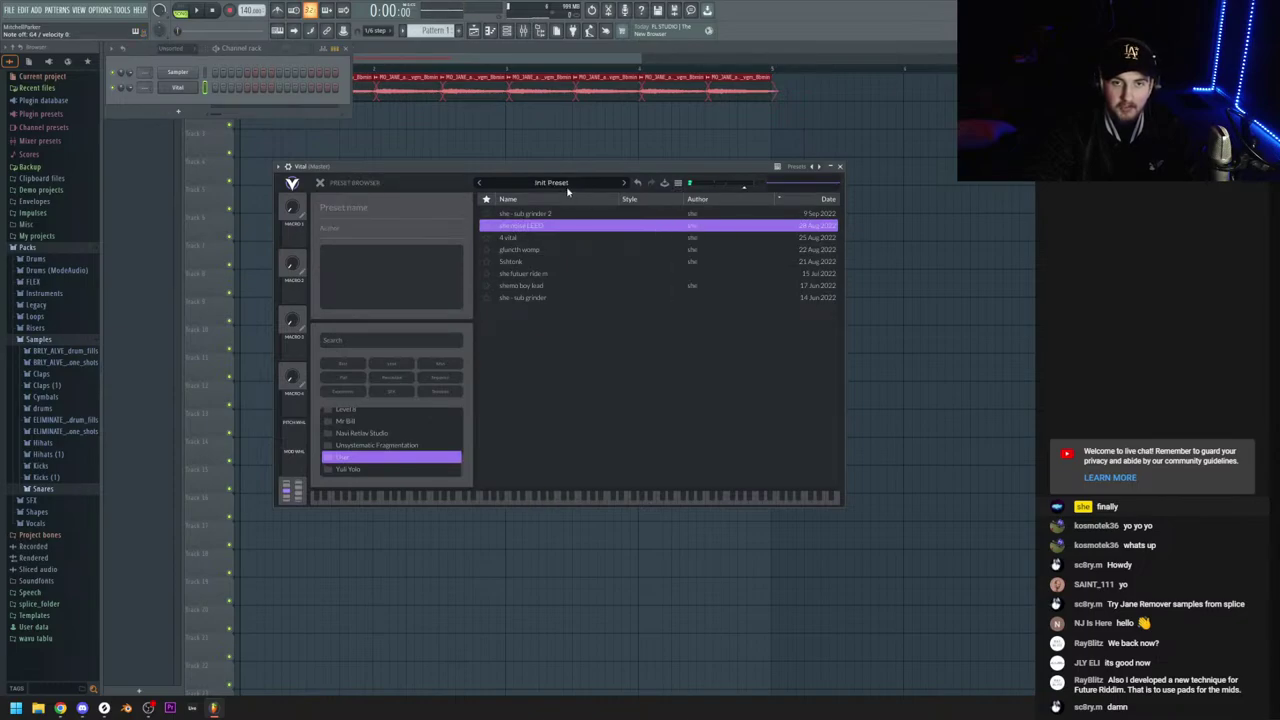
pyautogui.click(565, 190)
# Adjust envelope 1's release, transpose oscillator 1 to -24 and enable oscillator 2 with its pitch transposed
pyautogui.moveTo(815, 268); pyautogui.dragTo(818, 265)
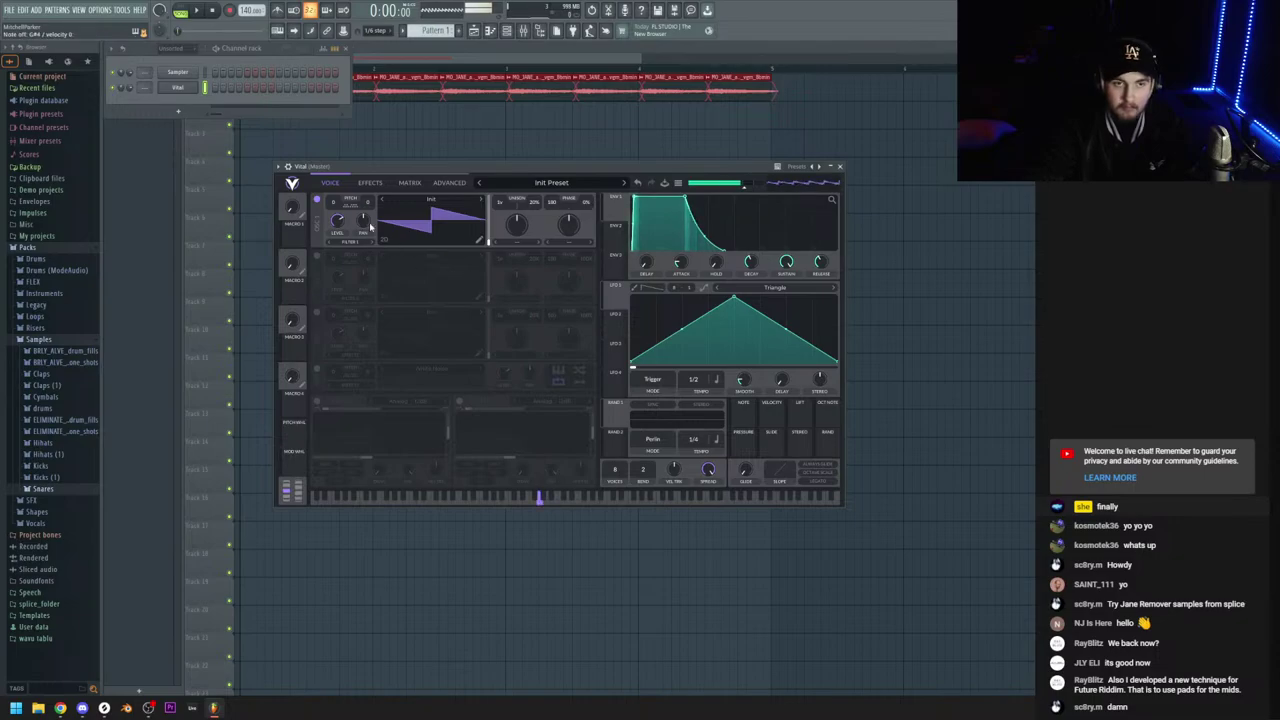
pyautogui.click(370, 184)
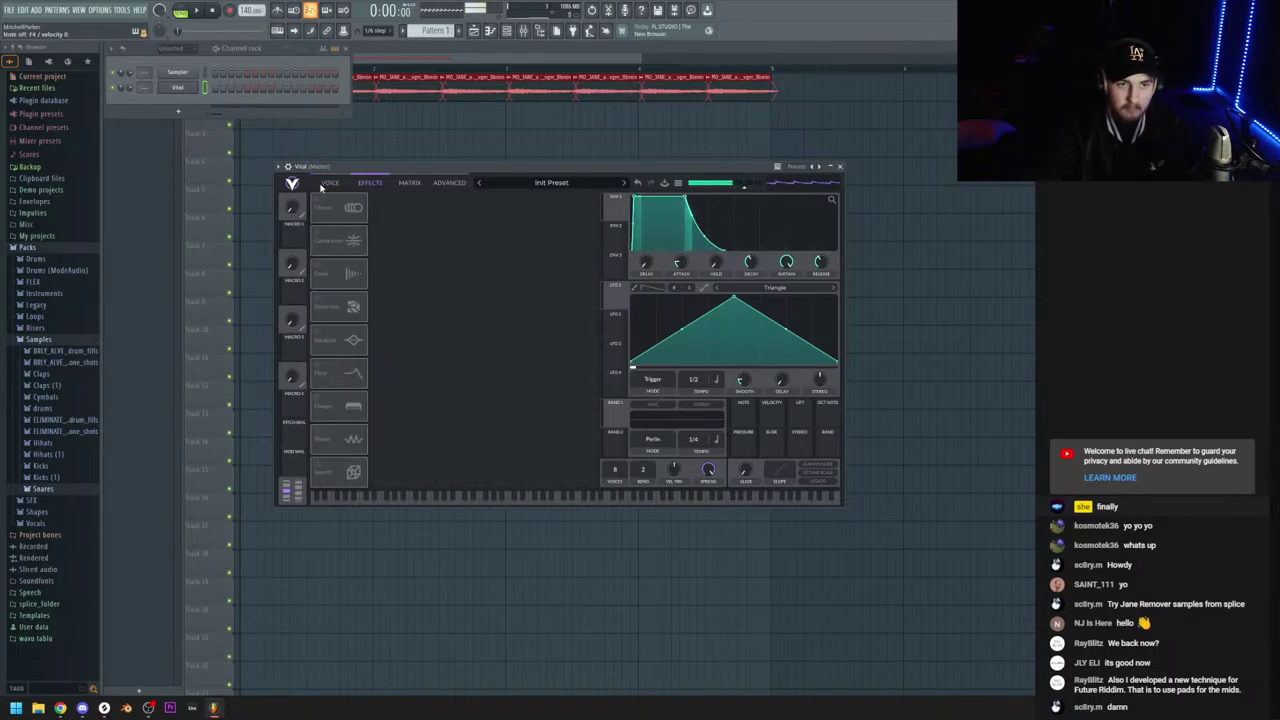
pyautogui.click(328, 184)
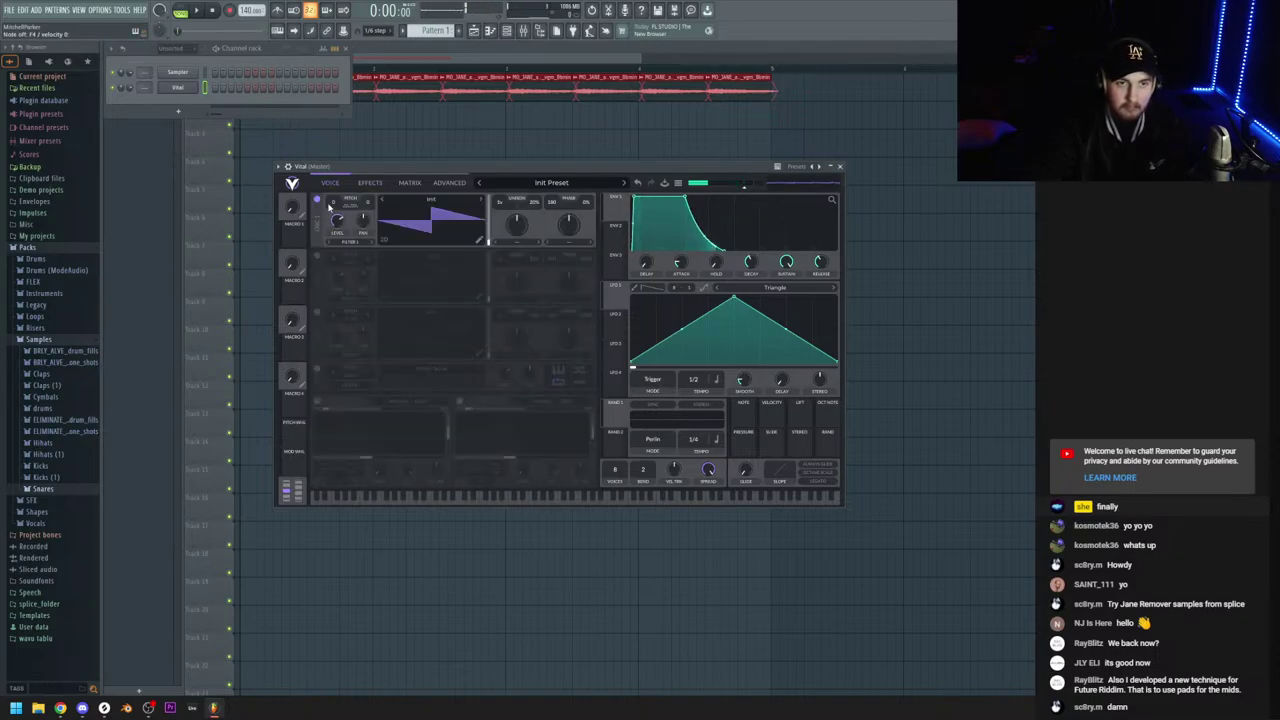
pyautogui.click(317, 257)
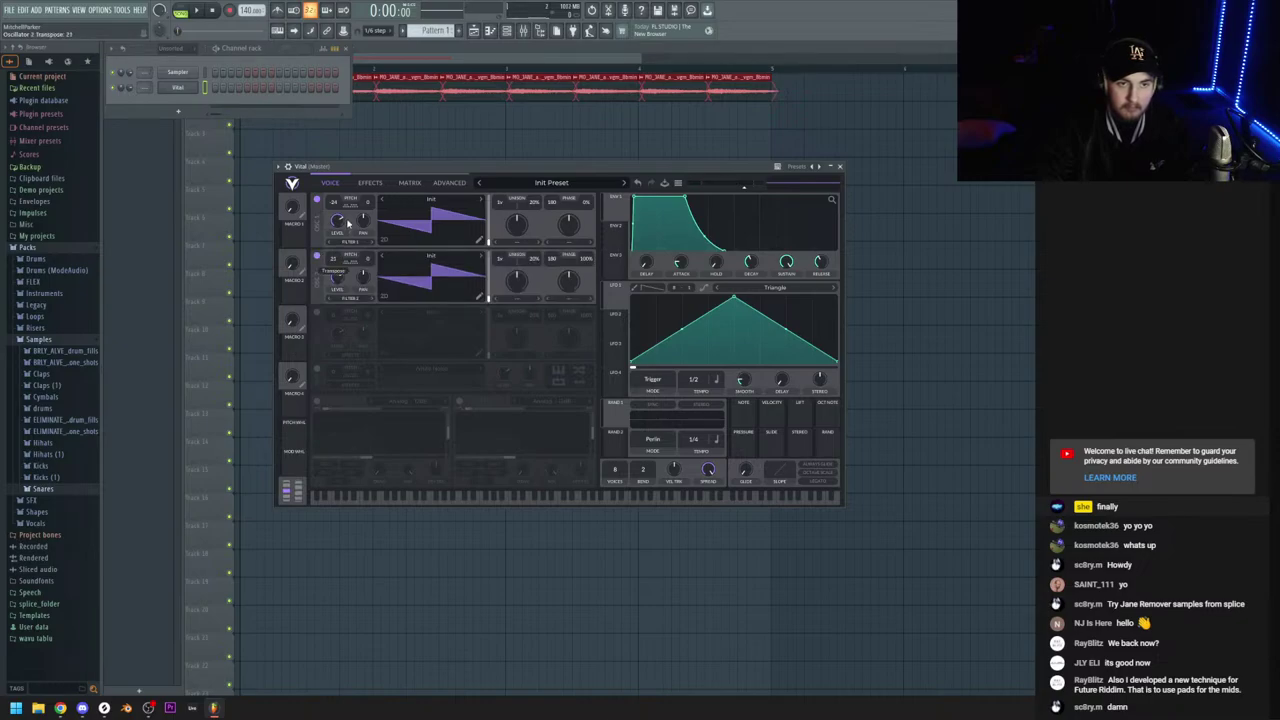
# Enable Vital's Soft Clip distortion with about 14.3 dB drive, and add a reverb with a high mix
pyautogui.click(368, 184)
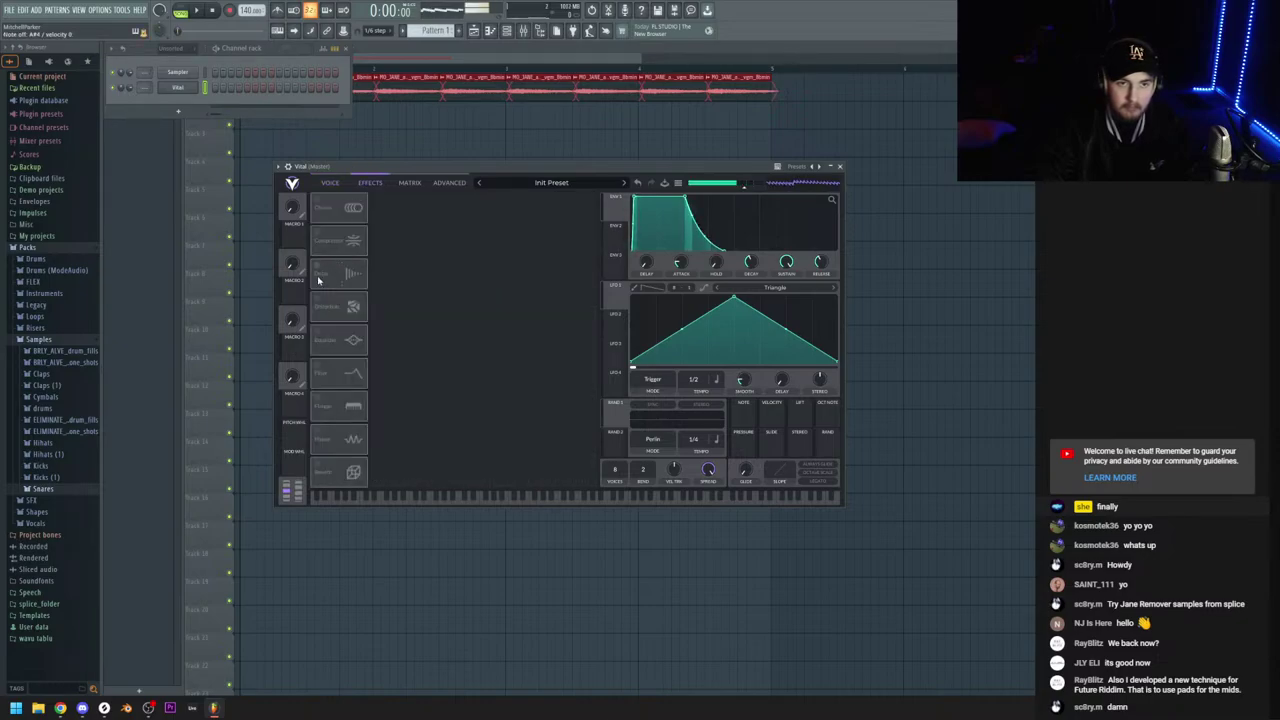
pyautogui.click(316, 299)
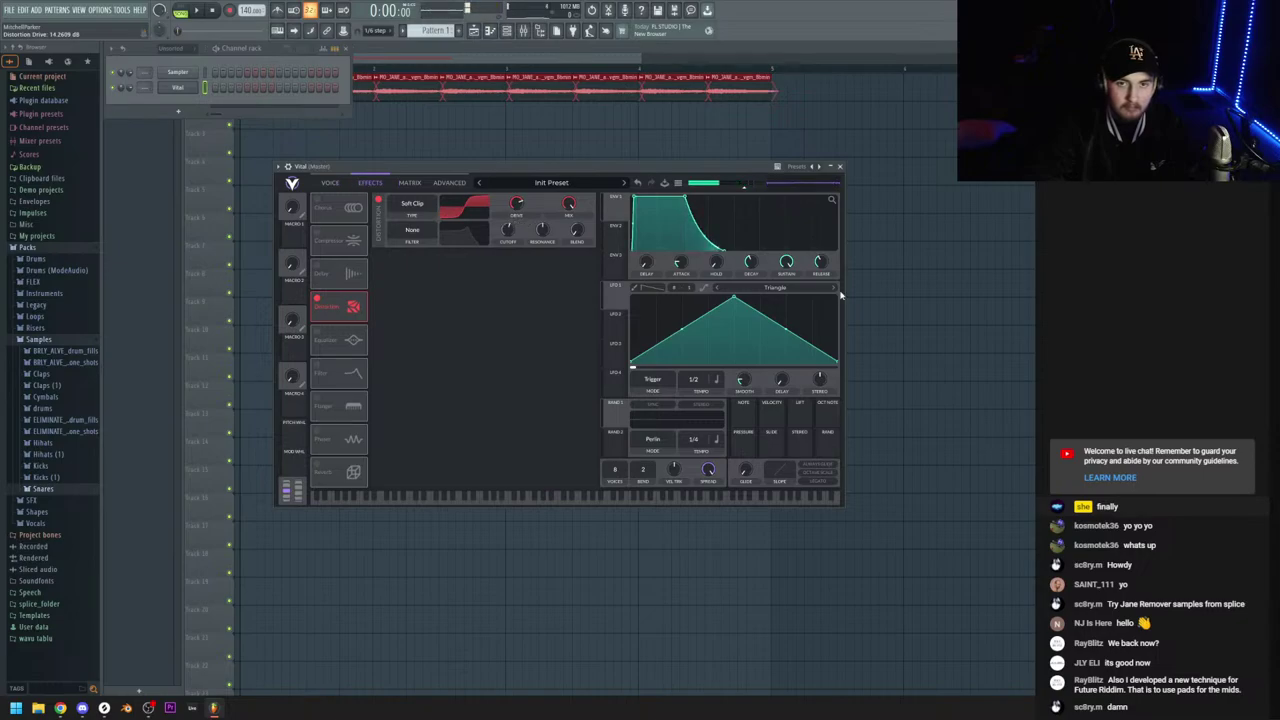
pyautogui.click(315, 464)
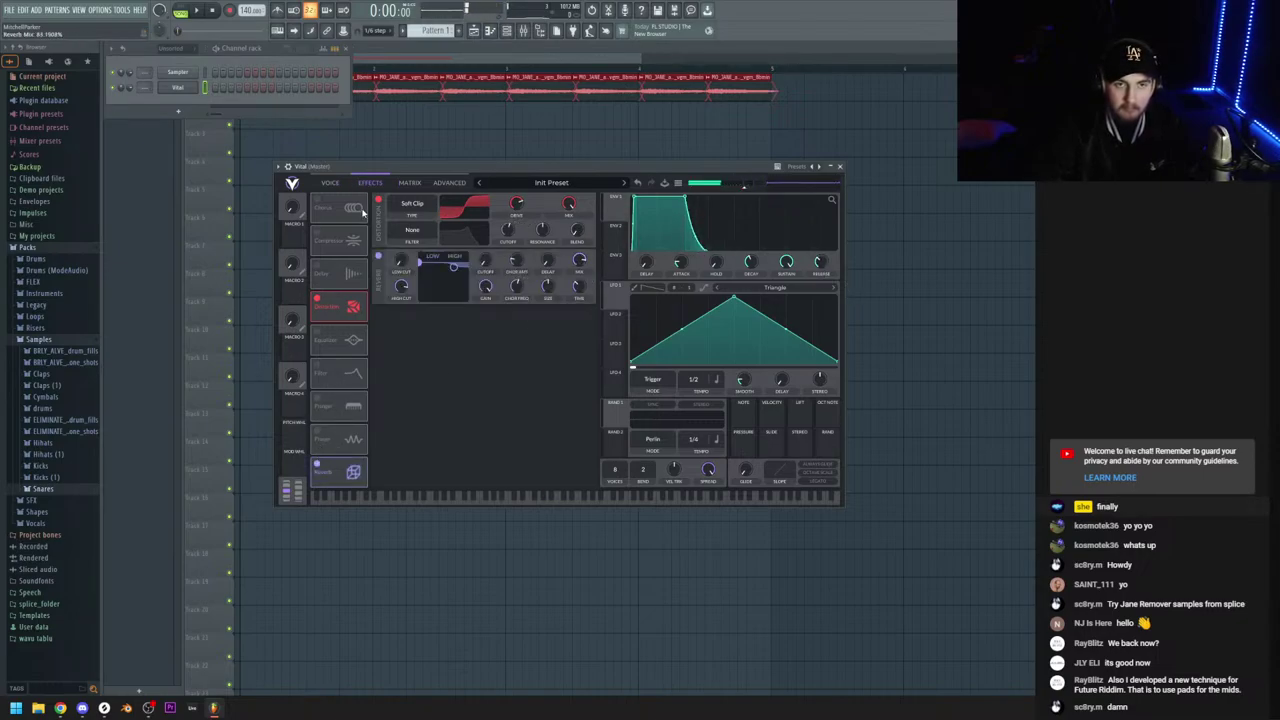
# Enable Vital's equalizer, roll off the lows with a raised low-band cutoff, and return to the oscillator view
pyautogui.click(317, 335)
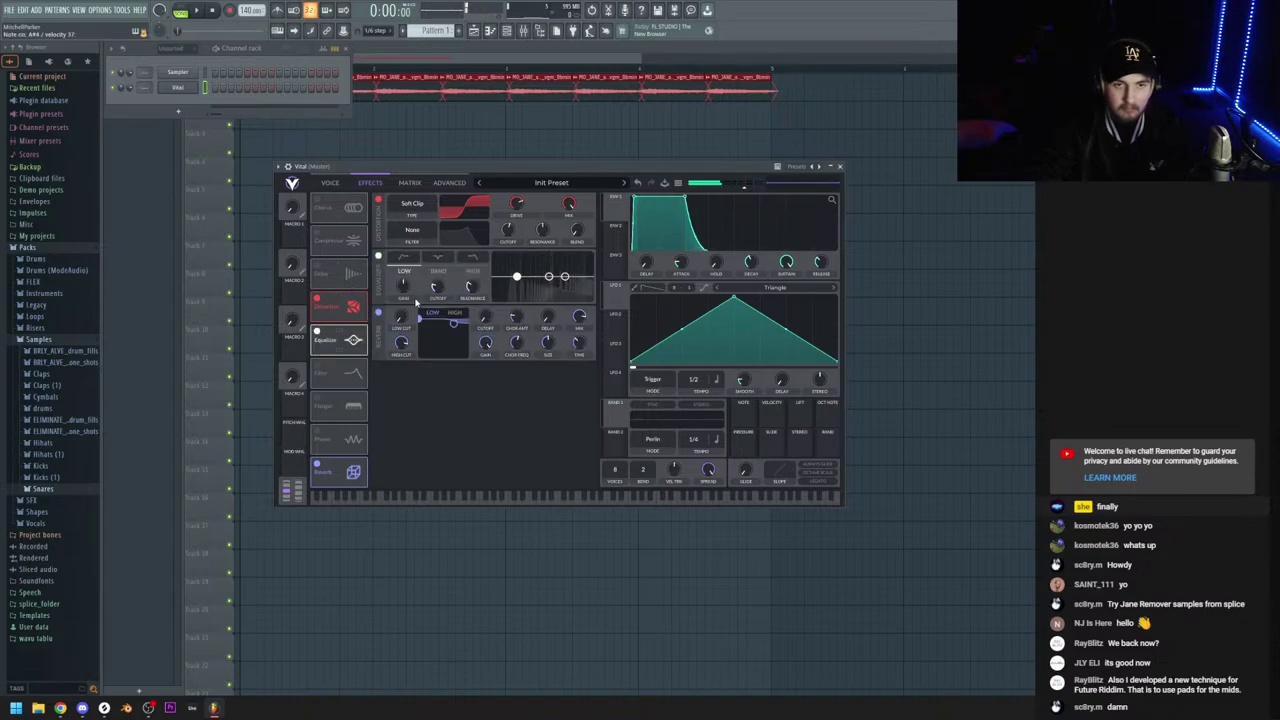
pyautogui.moveTo(516, 277); pyautogui.dragTo(534, 275)
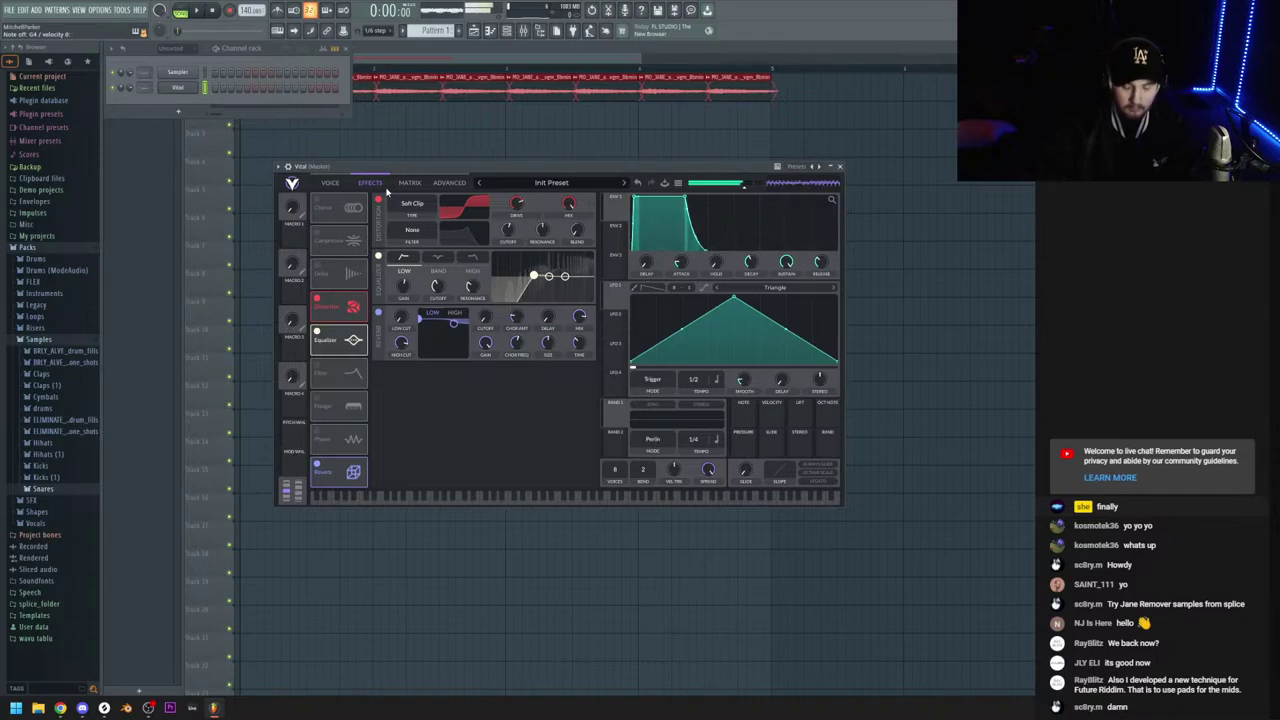
pyautogui.click(355, 187)
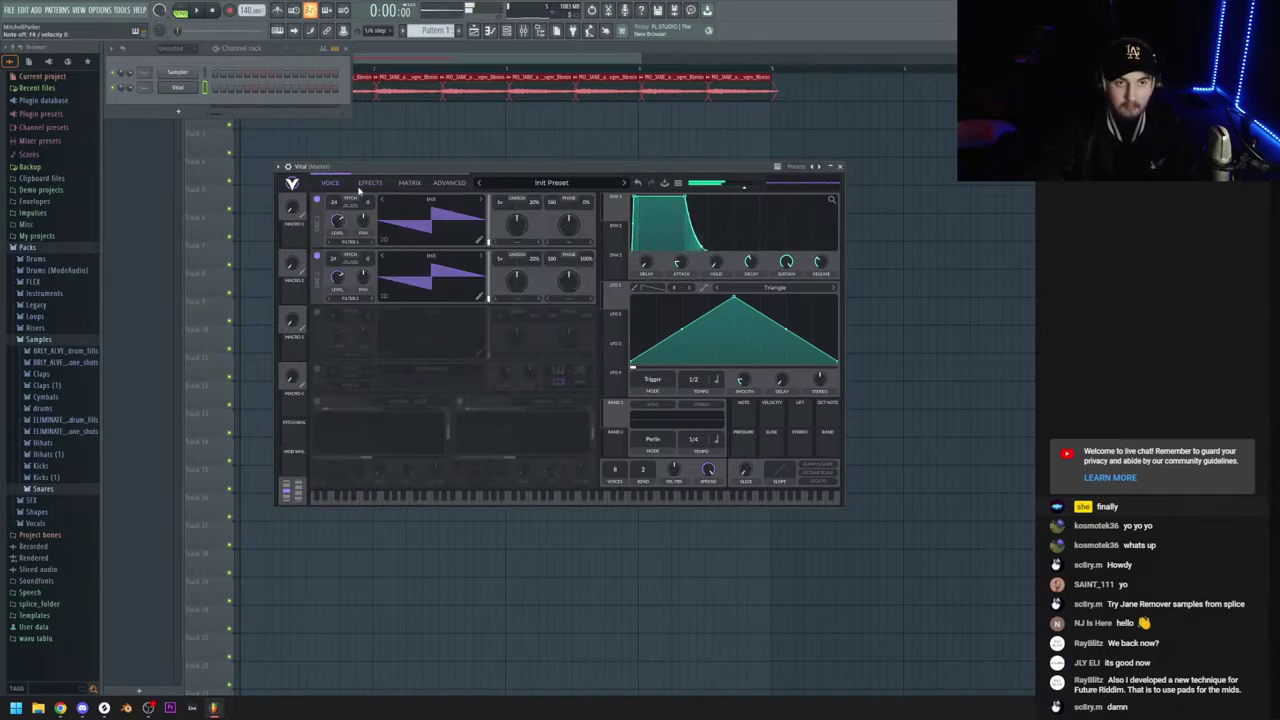
# Transpose oscillator 1 to 0 and oscillator 2 to 12, and look over Vital's effects and modulation matrix
pyautogui.moveTo(335, 278); pyautogui.dragTo(333, 293)
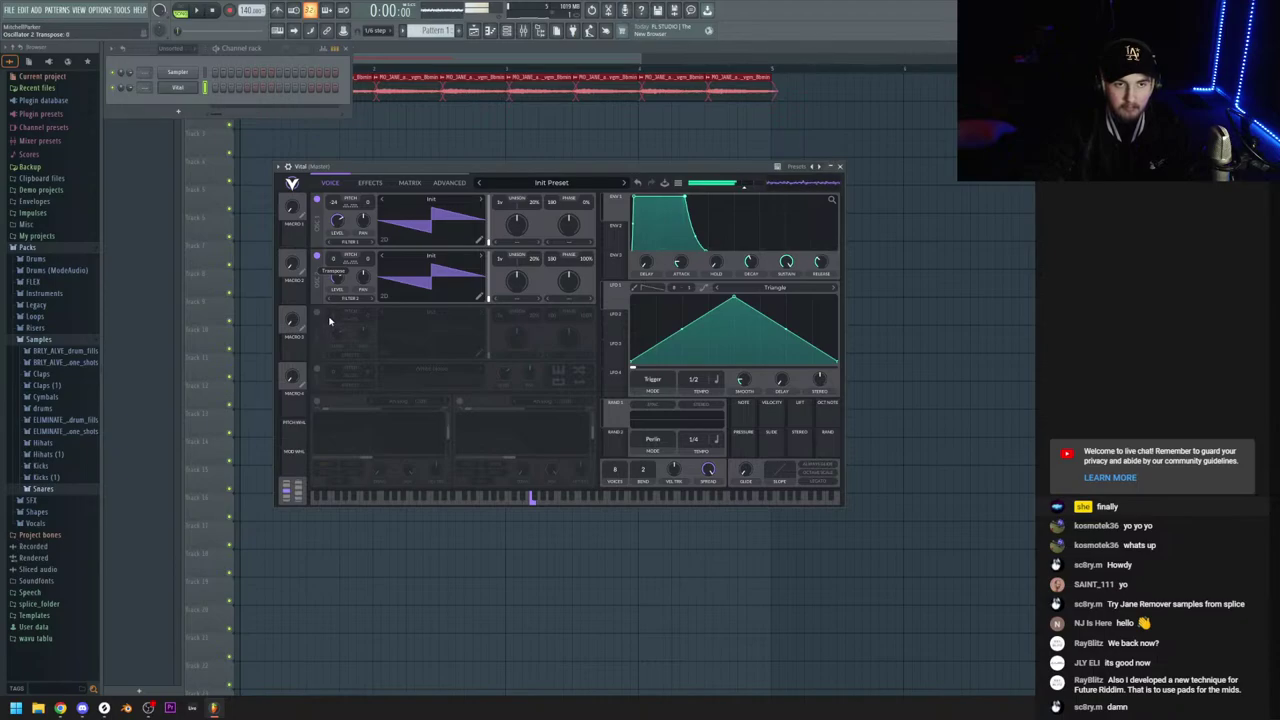
pyautogui.moveTo(350, 210); pyautogui.dragTo(355, 188)
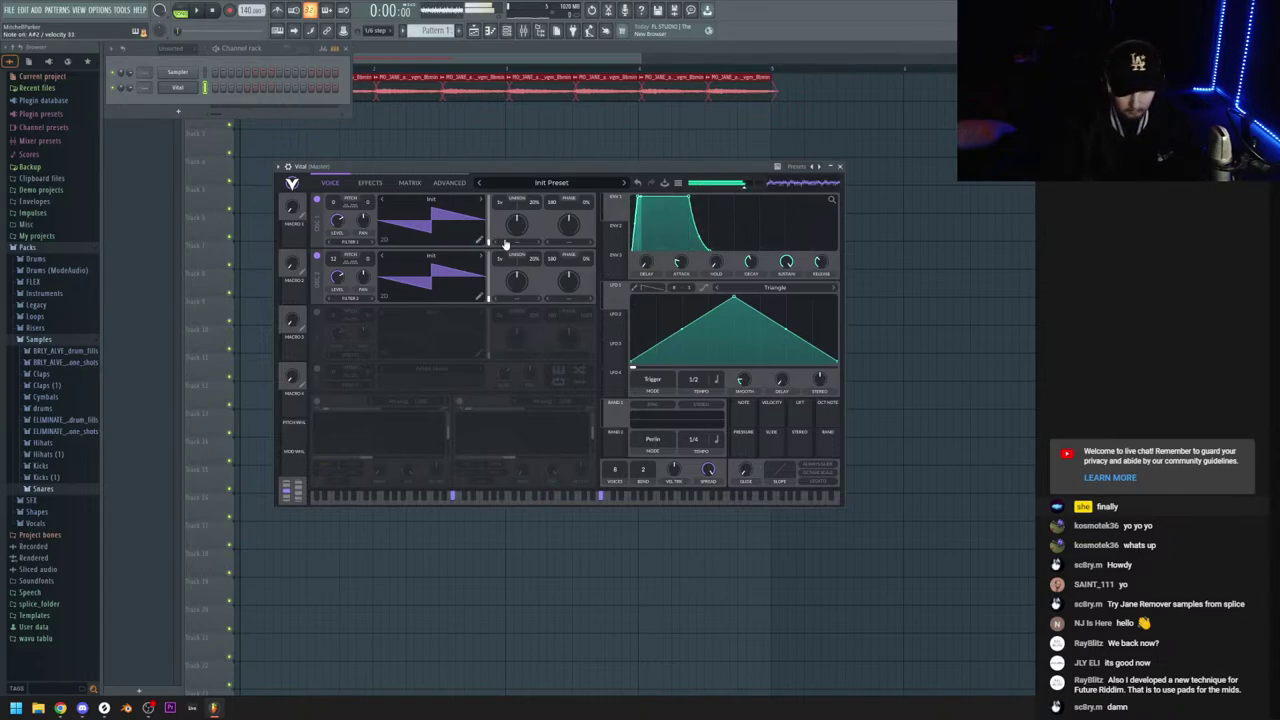
pyautogui.click(370, 182)
pyautogui.click(409, 182)
pyautogui.click(331, 183)
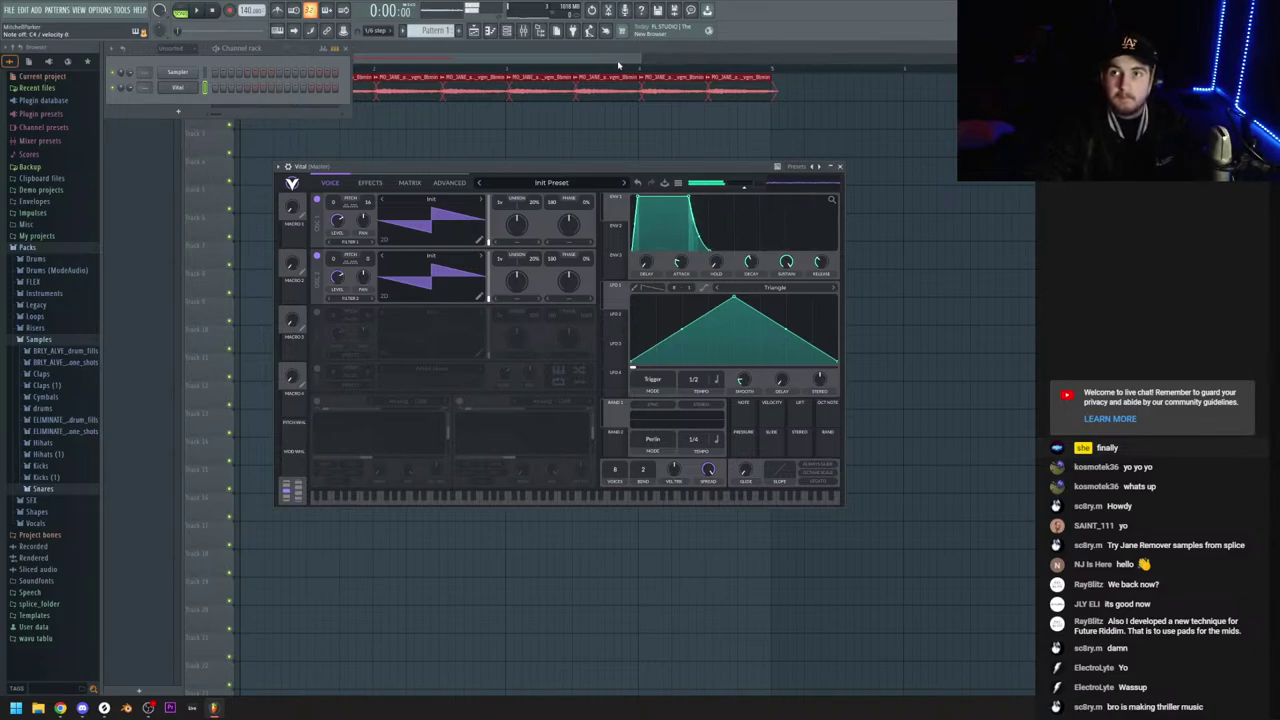
# Audition several User presets in Vital's preset browser, load "shemo boy lead" and return to the oscillator view
pyautogui.click(550, 183)
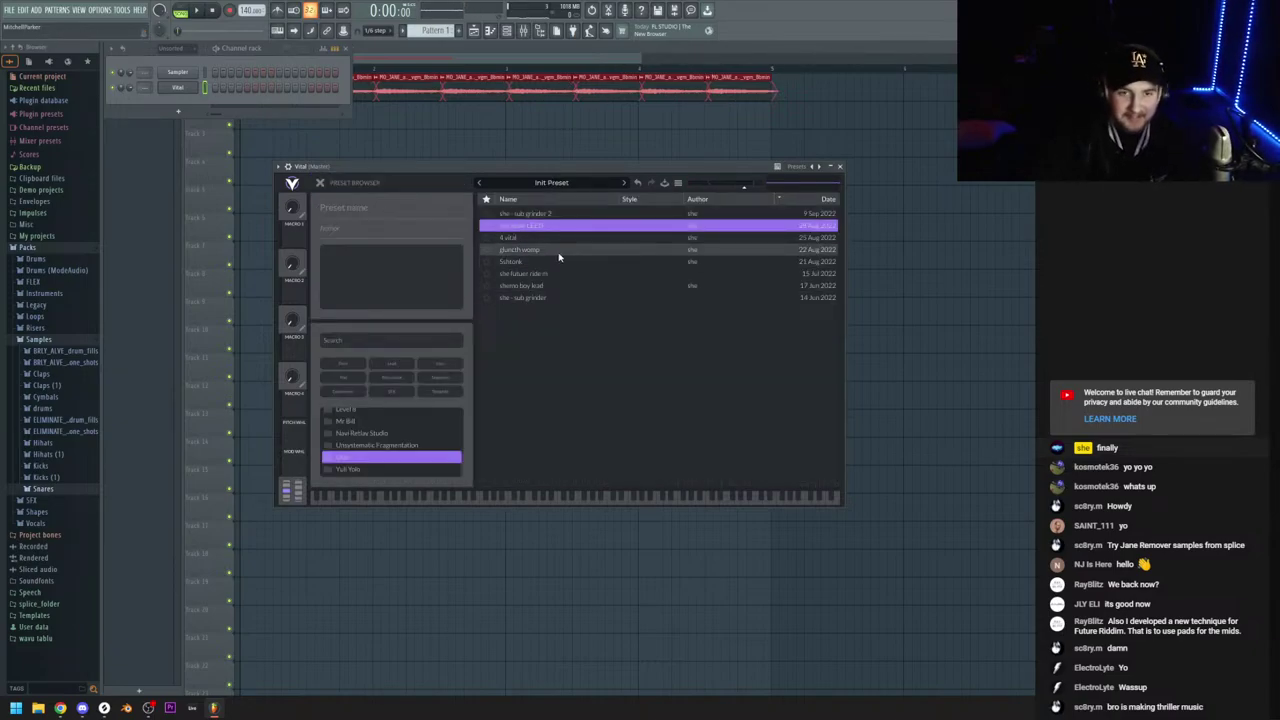
pyautogui.click(533, 240)
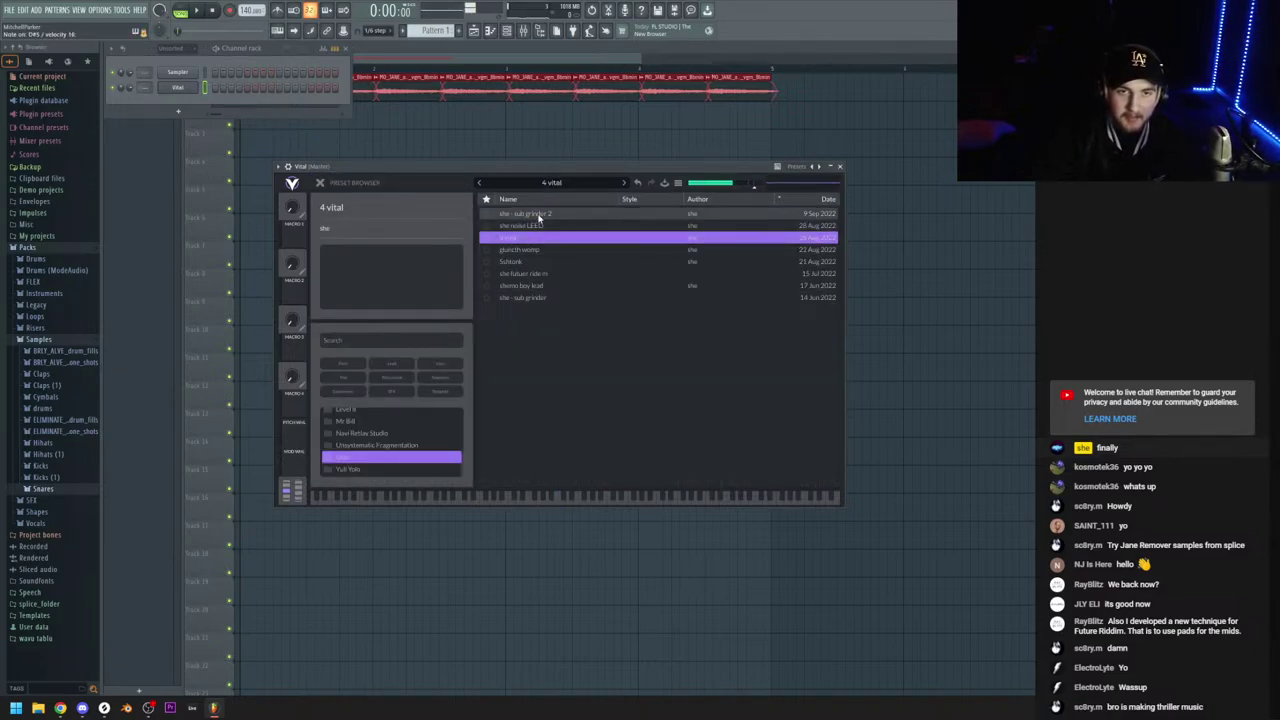
pyautogui.click(538, 215)
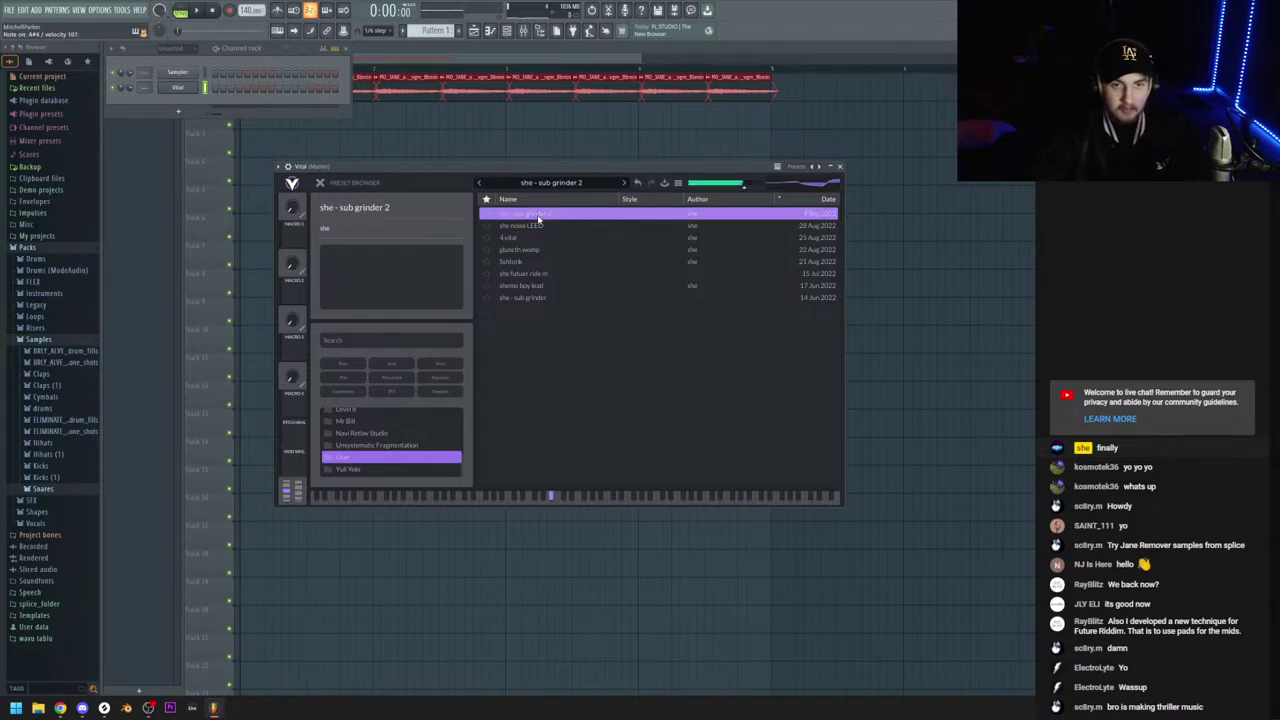
pyautogui.click(532, 299)
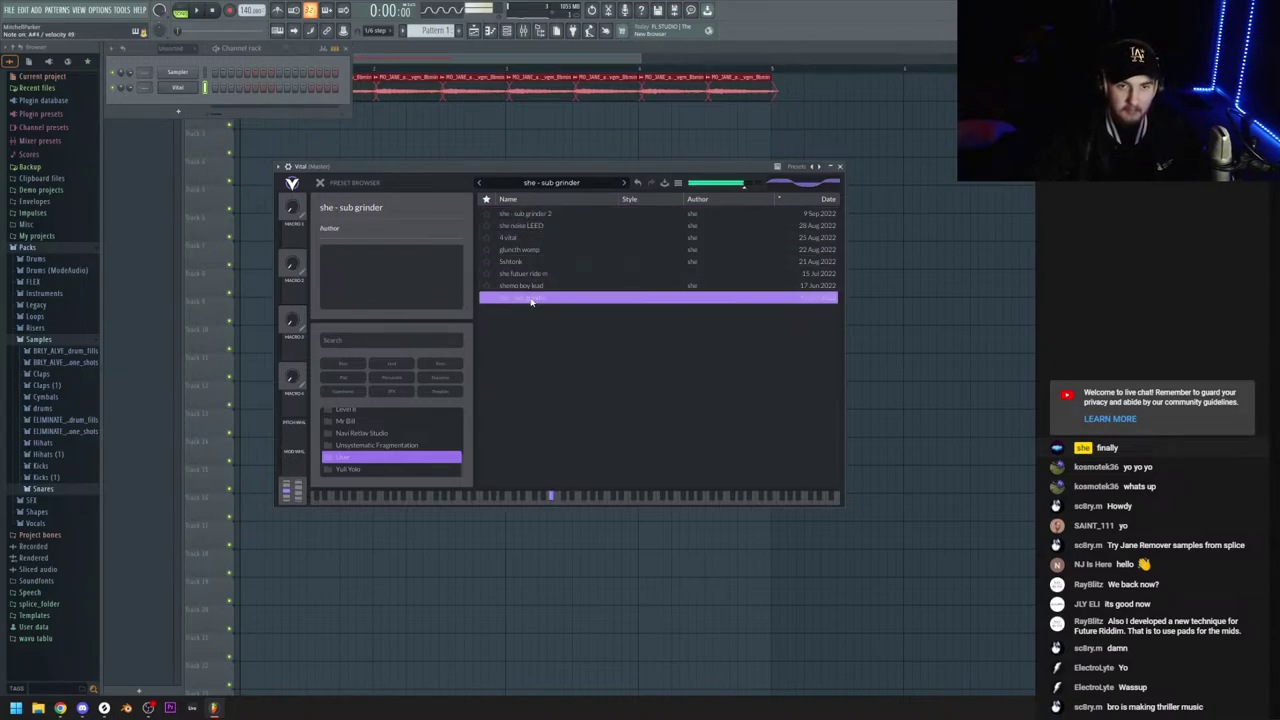
pyautogui.click(543, 215)
pyautogui.click(531, 274)
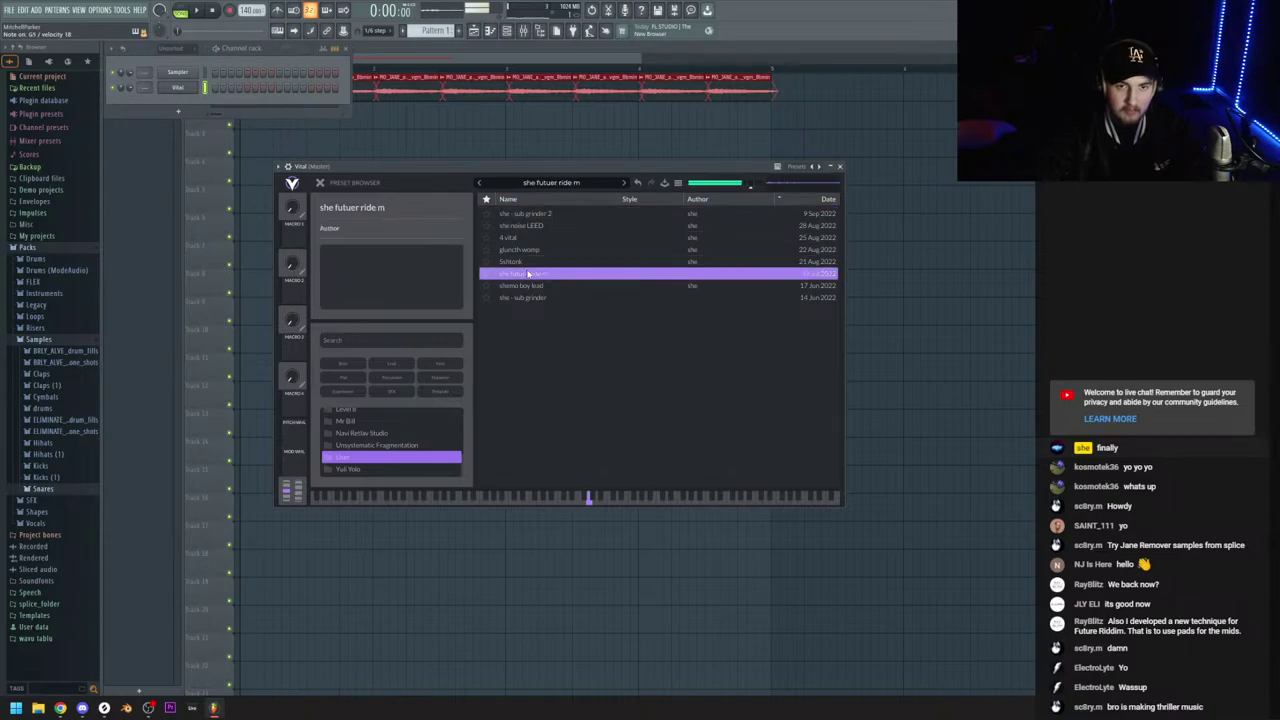
pyautogui.click(532, 287)
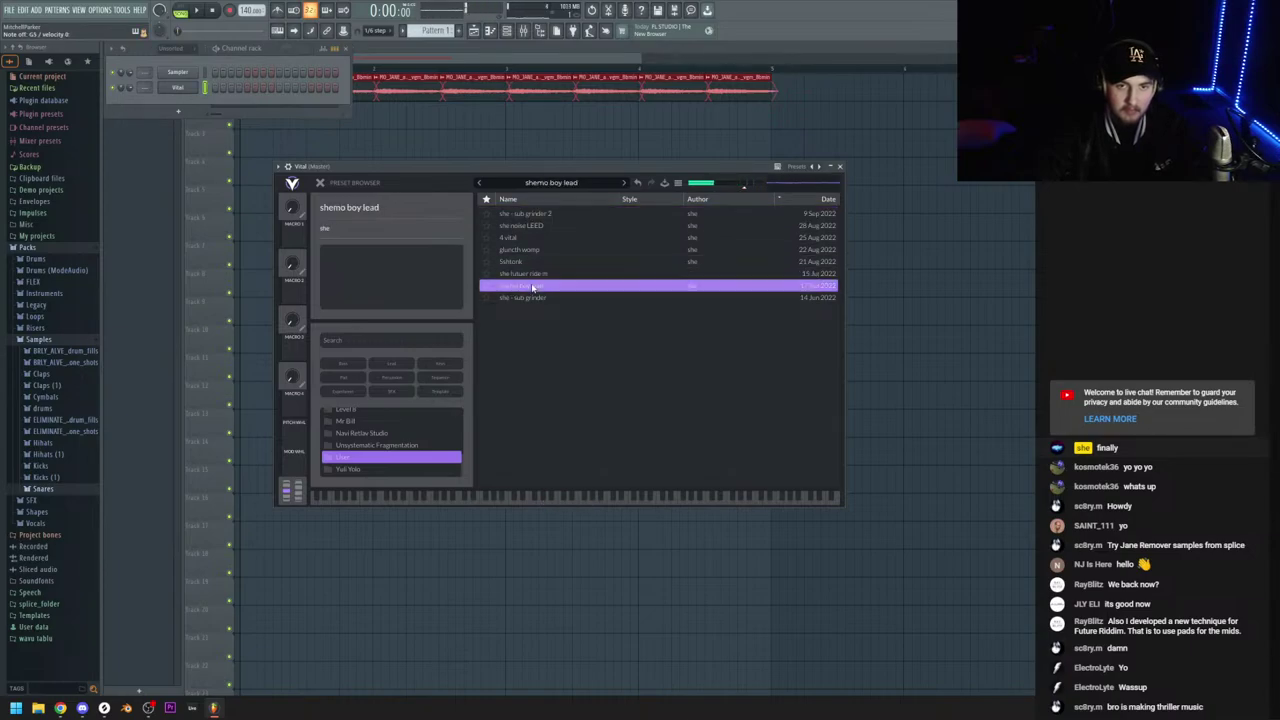
pyautogui.click(544, 186)
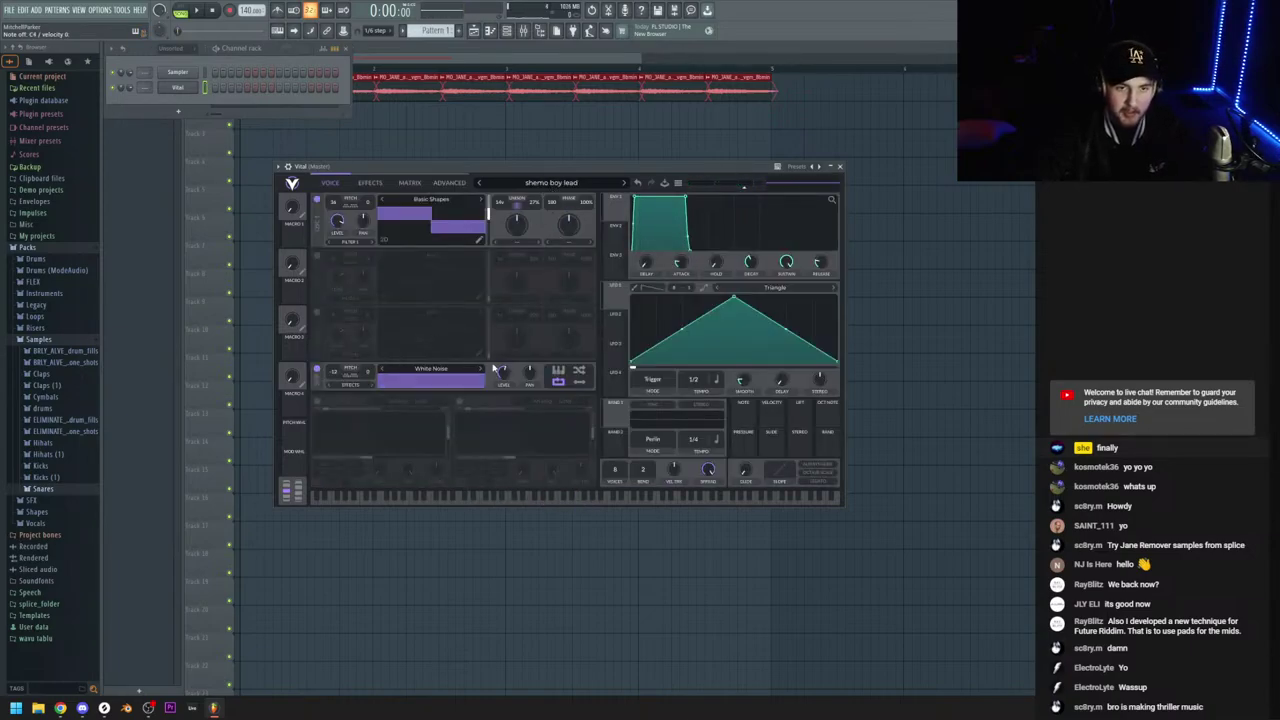
# Review the lead preset's effects chain and enable its reverb
pyautogui.click(369, 182)
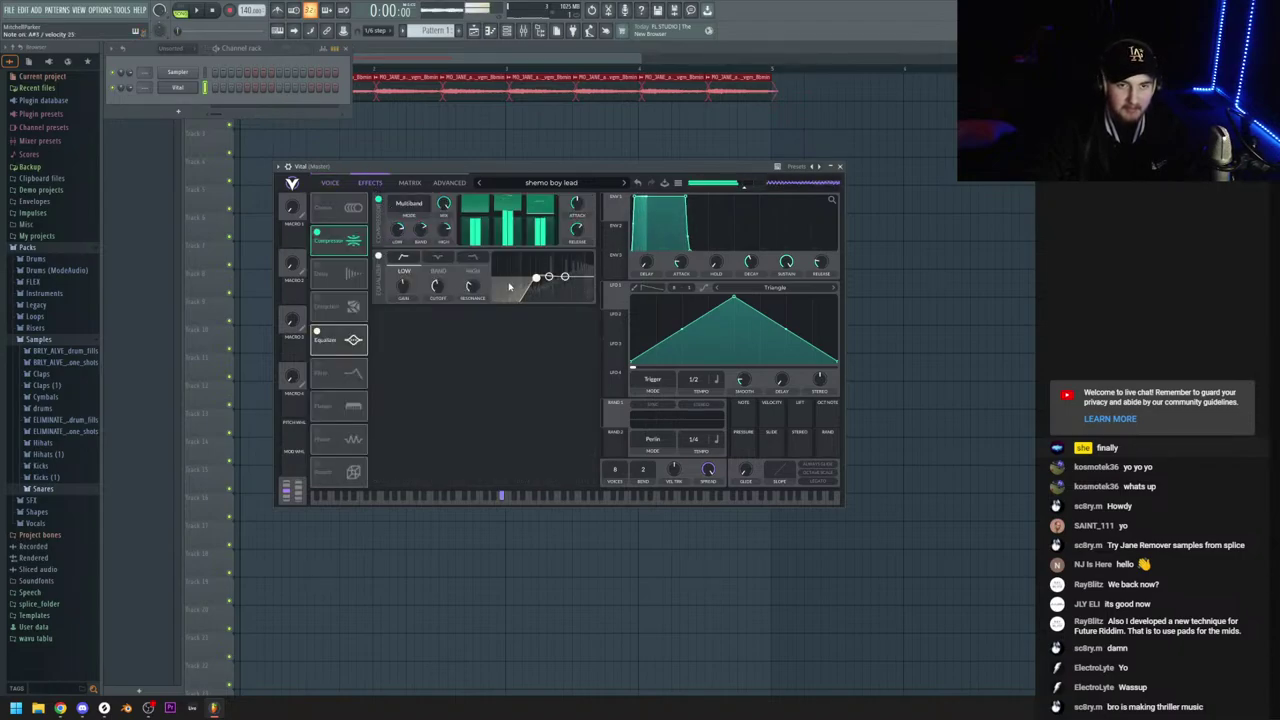
pyautogui.click(331, 183)
pyautogui.click(368, 184)
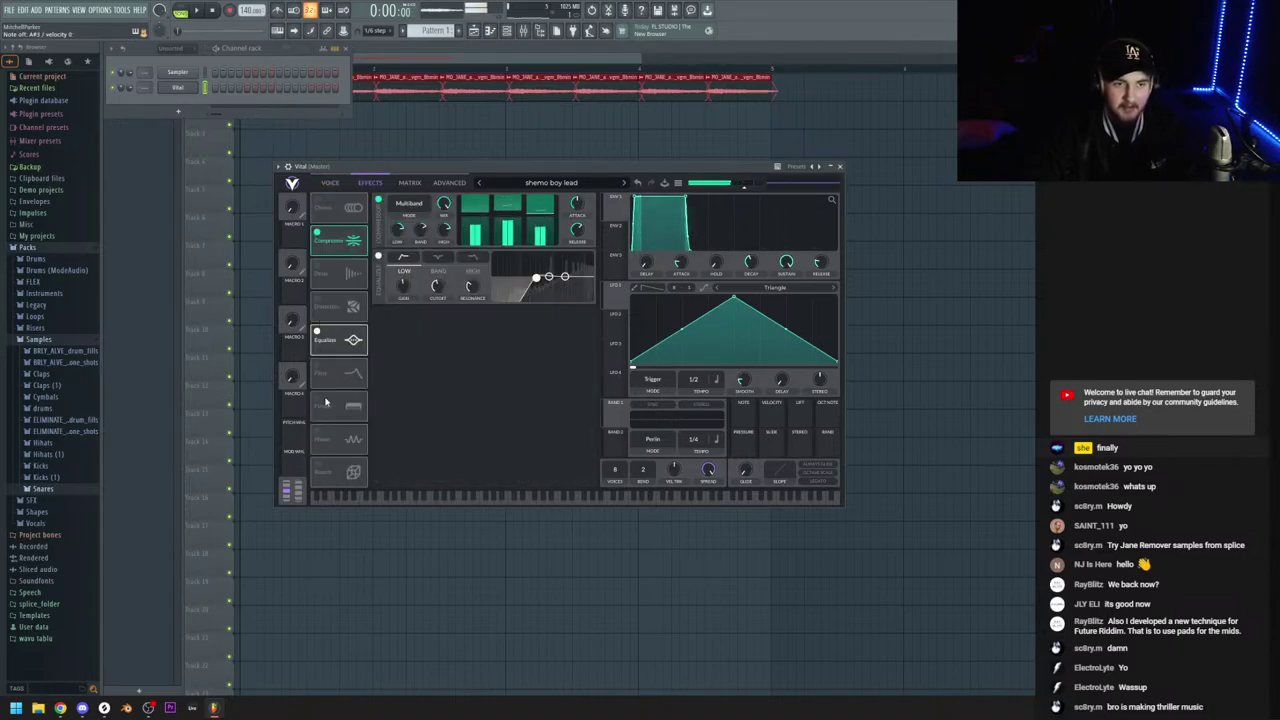
pyautogui.click(317, 464)
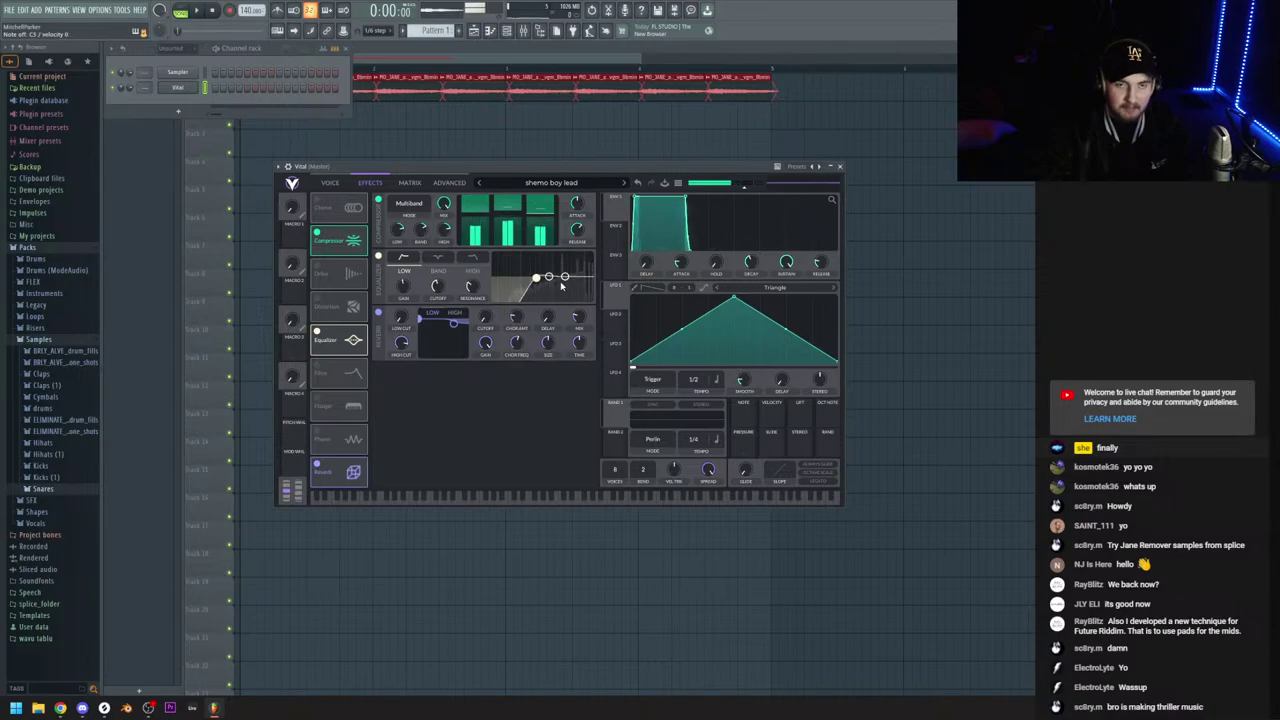
# Return to the playlist and delete all the ambient pad clips on Track 1
pyautogui.click(475, 32)
pyautogui.moveTo(838, 158); pyautogui.dragTo(240, 72)
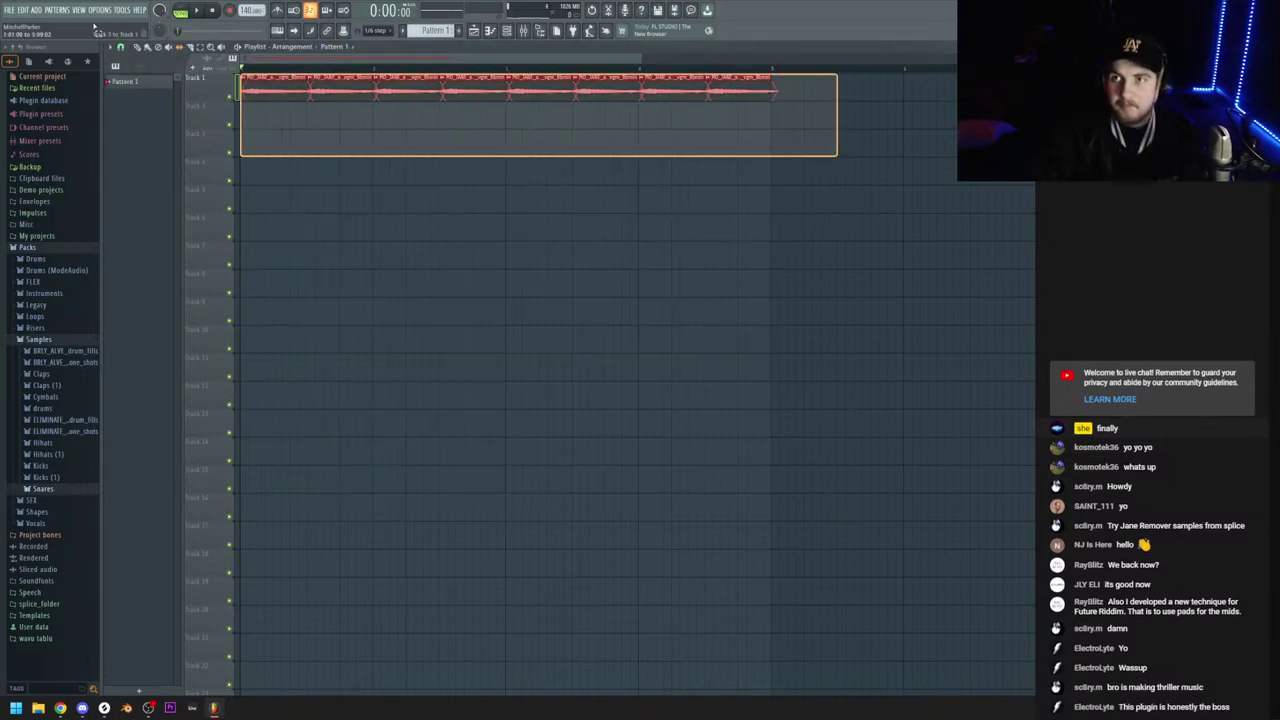
pyautogui.press('Delete')
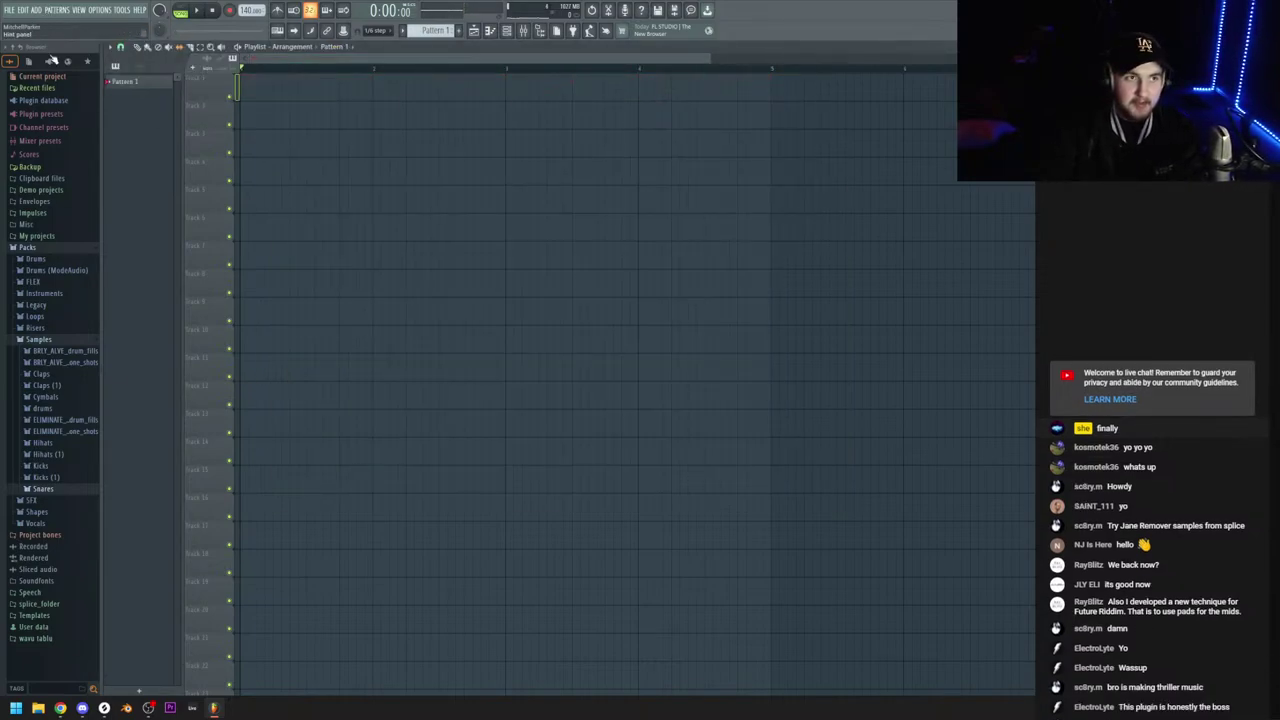
pyautogui.click(41, 373)
pyautogui.click(69, 384)
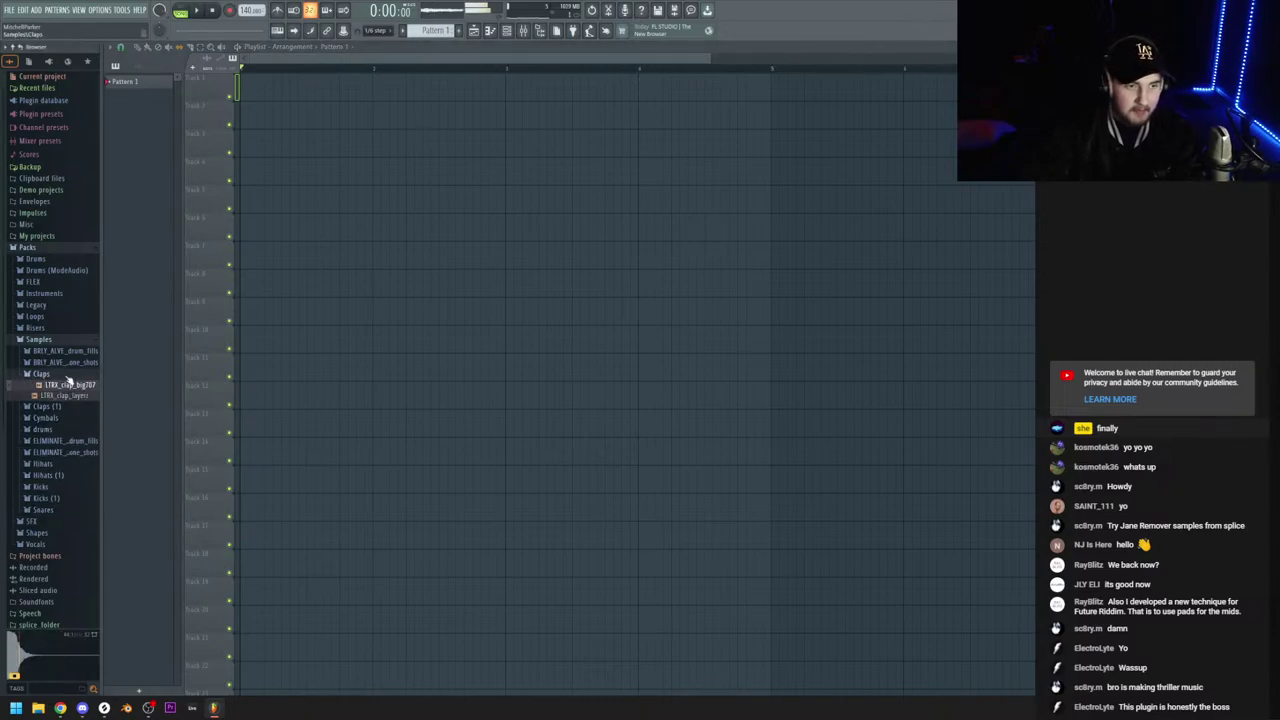
pyautogui.moveTo(69, 384); pyautogui.dragTo(312, 228)
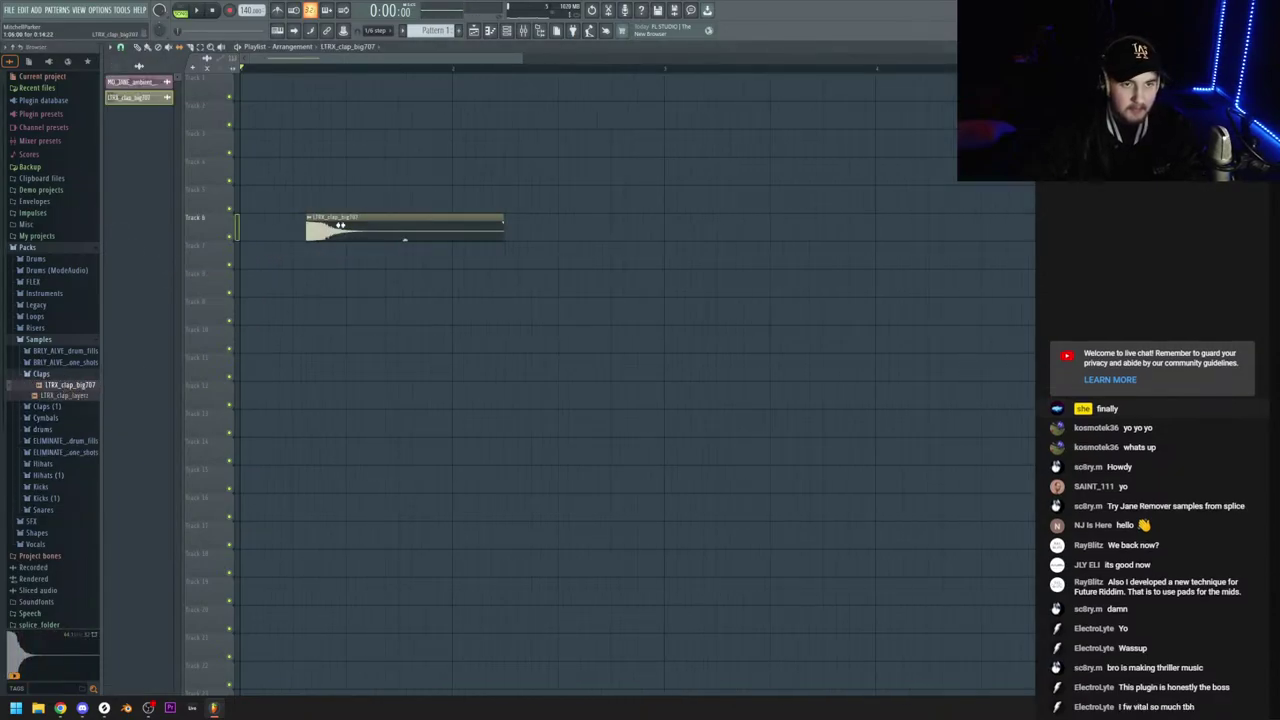
pyautogui.rightClick(340, 225)
# Switch to Splice and search the sample library for "leotrix"
pyautogui.click(104, 708)
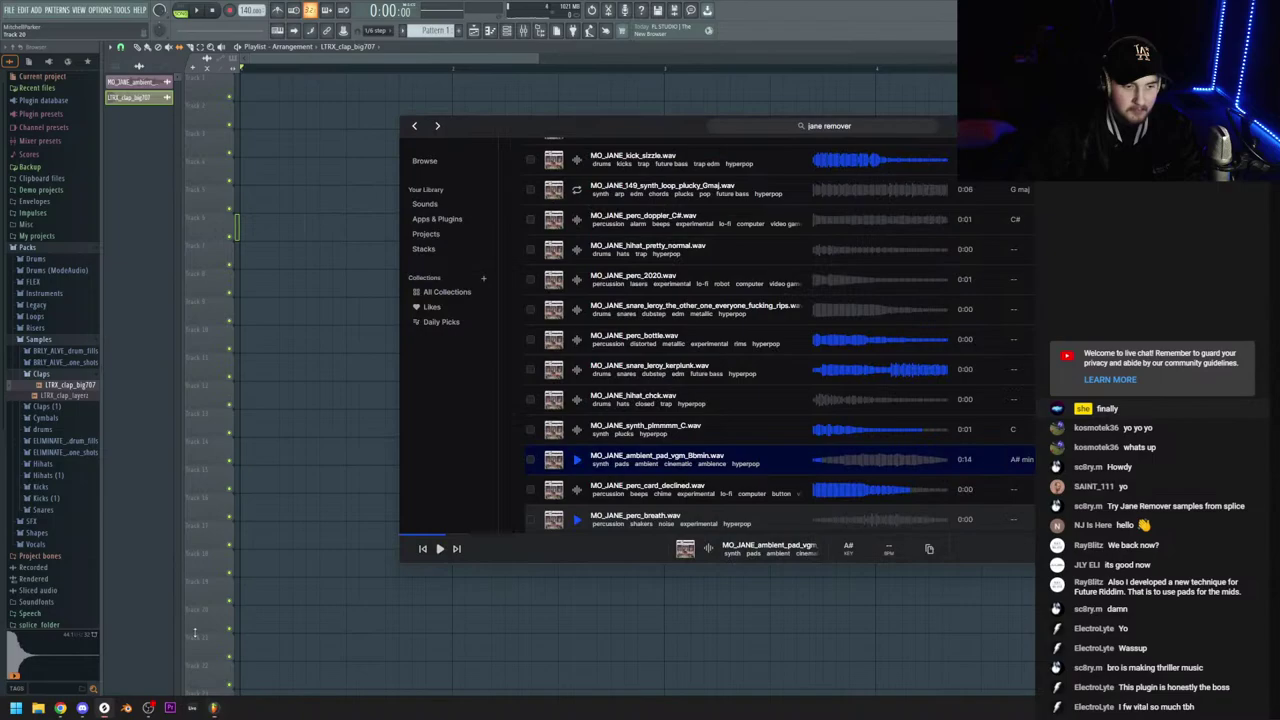
pyautogui.click(772, 127)
pyautogui.write('leot')
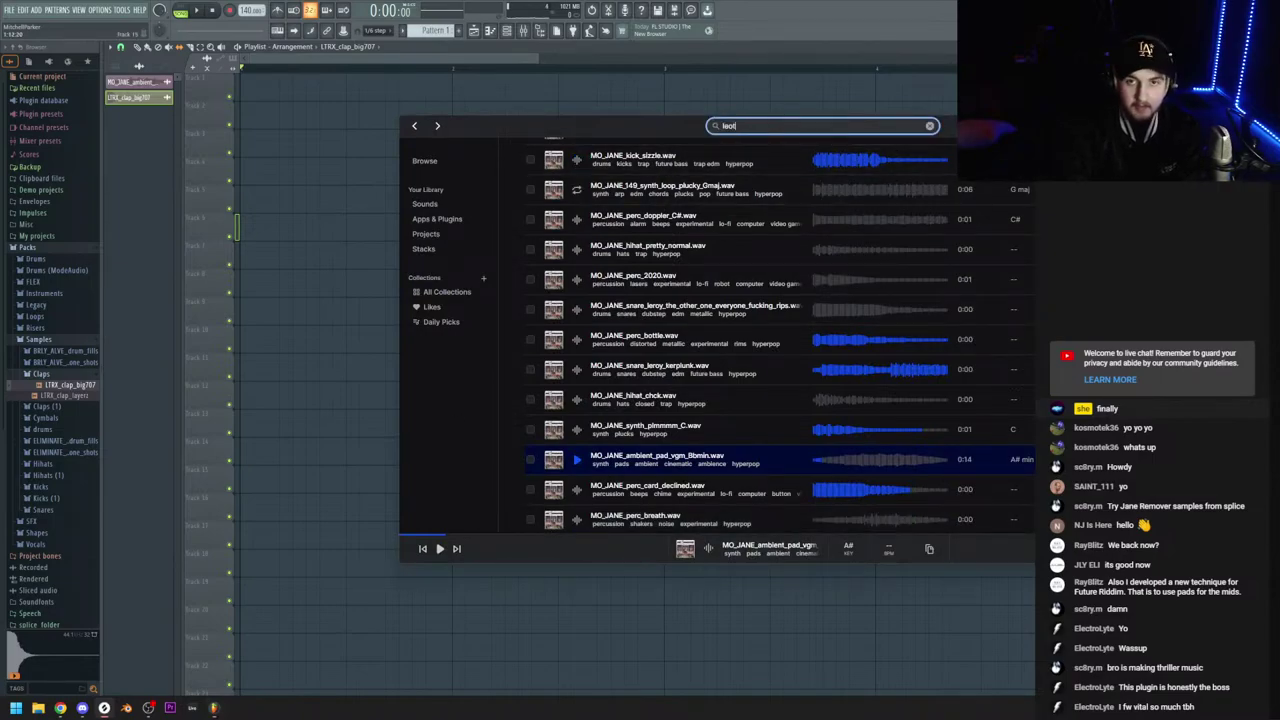
pyautogui.write('rix')
pyautogui.press('Return')
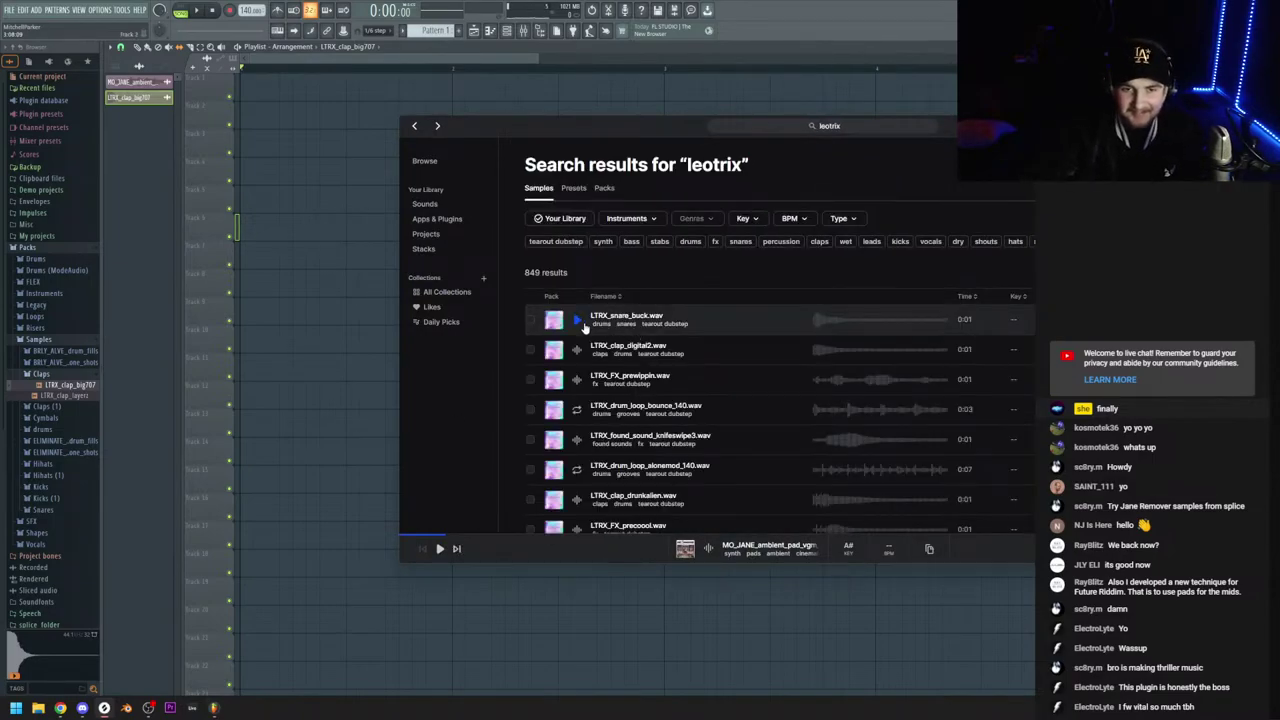
# Open the Leotrix - Future Riddim Vol. 1 pack, audition and get LTRX_clap_digital2.wav, and place it on playlist Track 2
pyautogui.click(553, 320)
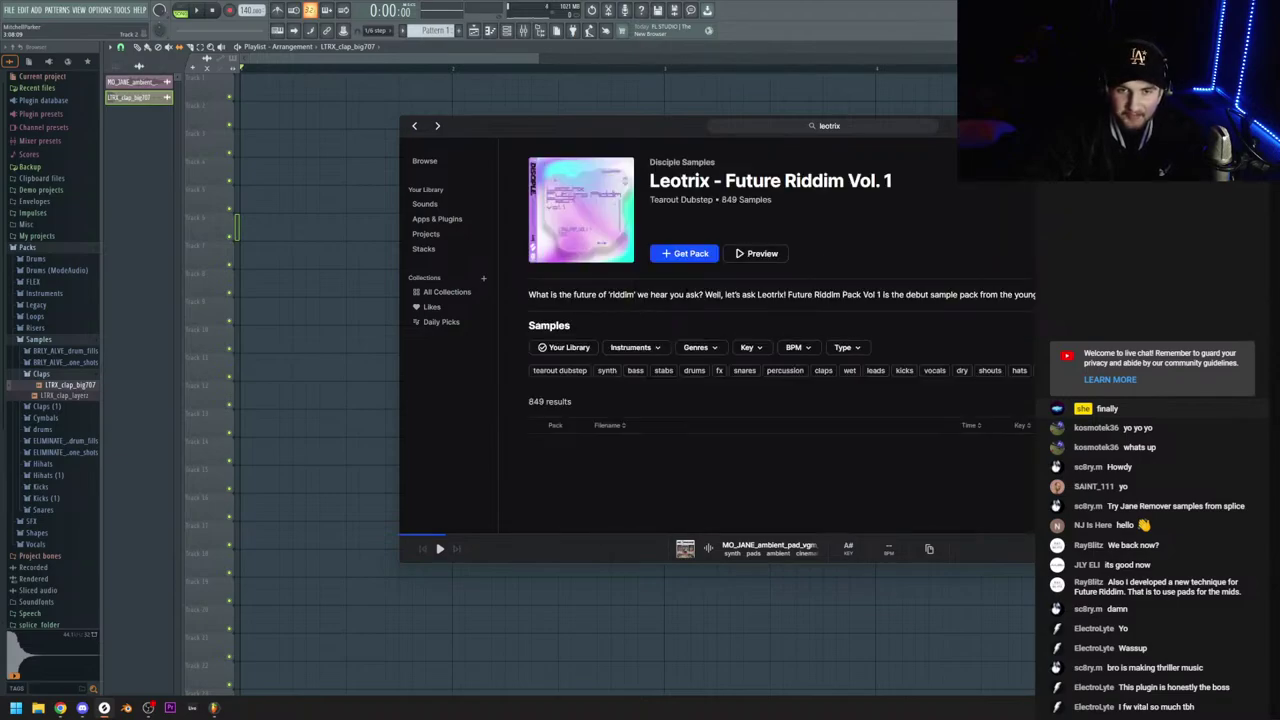
pyautogui.scroll(-2, 578, 380)
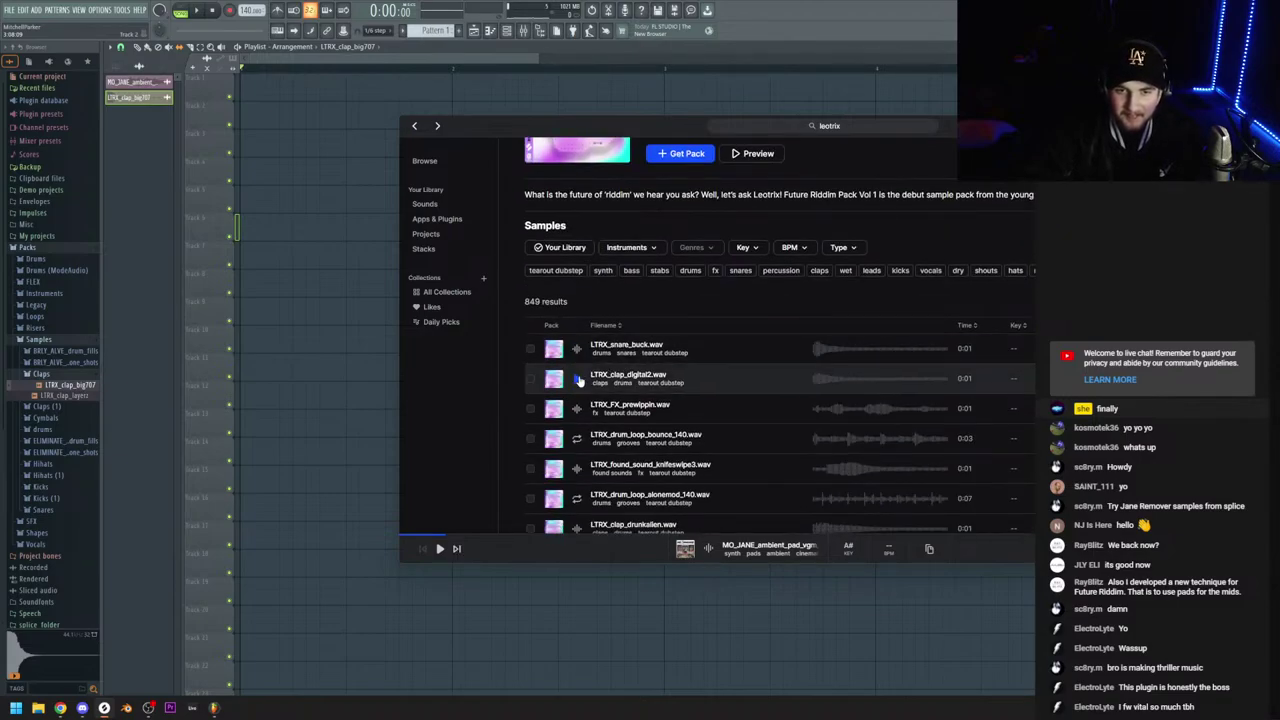
pyautogui.click(578, 379)
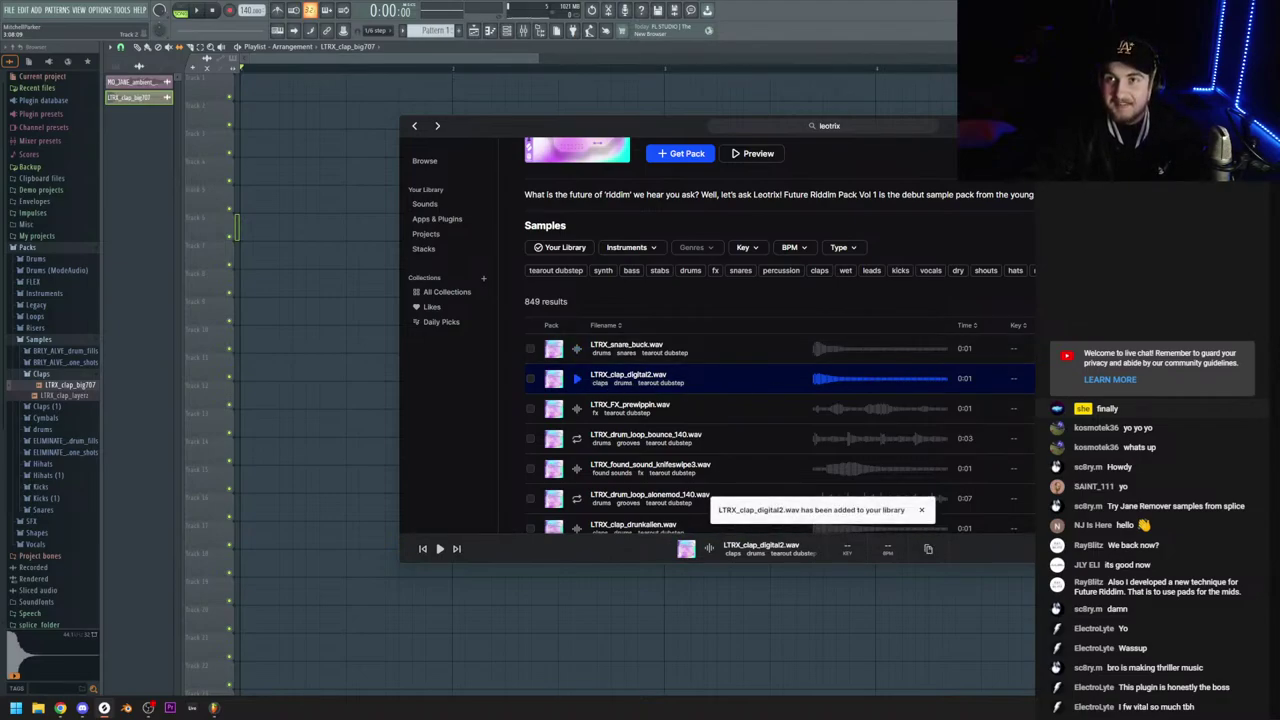
pyautogui.moveTo(600, 383); pyautogui.dragTo(384, 115)
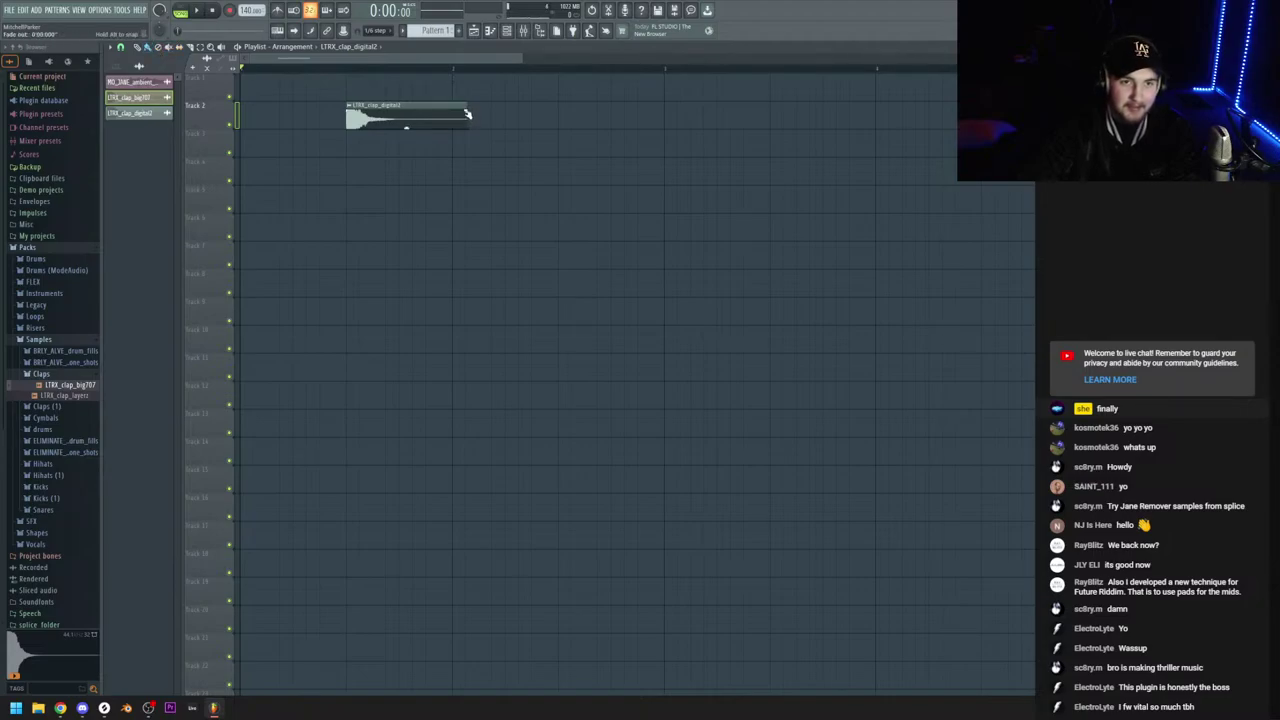
# Give the clap clip a fade-out, slice it near its middle and delete the tail
pyautogui.click(468, 111)
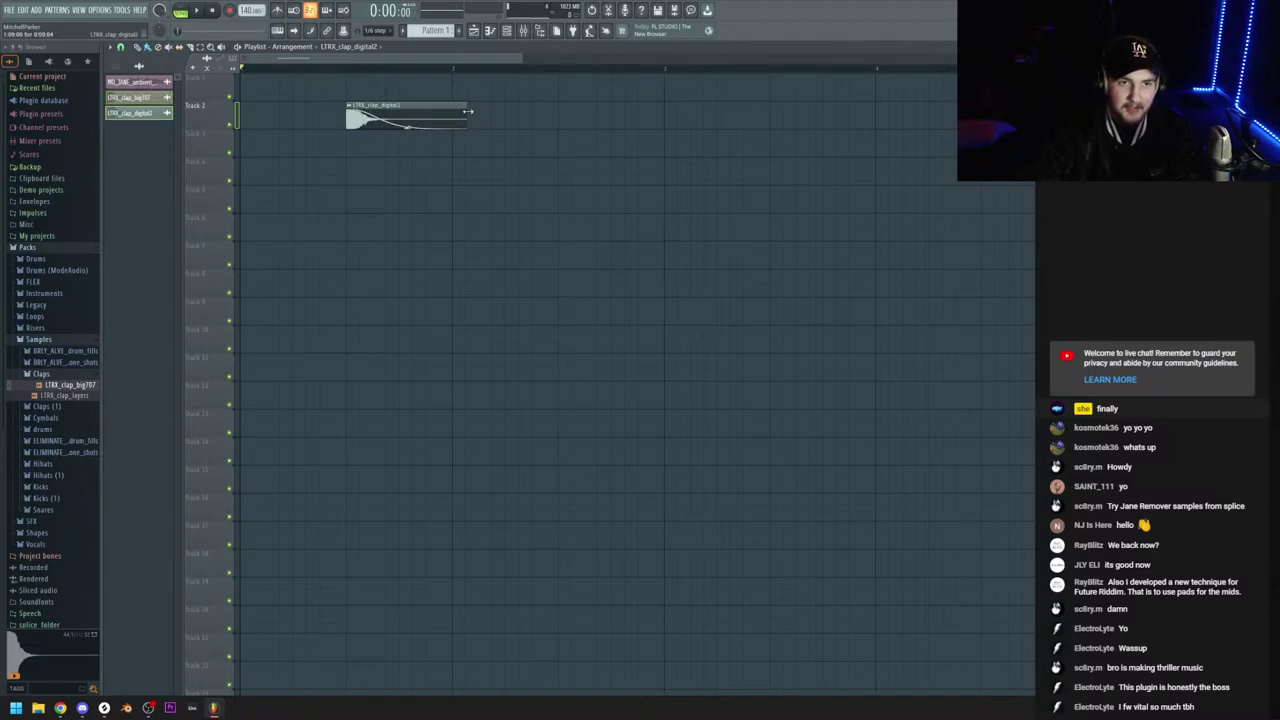
pyautogui.moveTo(467, 105); pyautogui.dragTo(571, 115)
pyautogui.hotkey('ctrl', 'z')
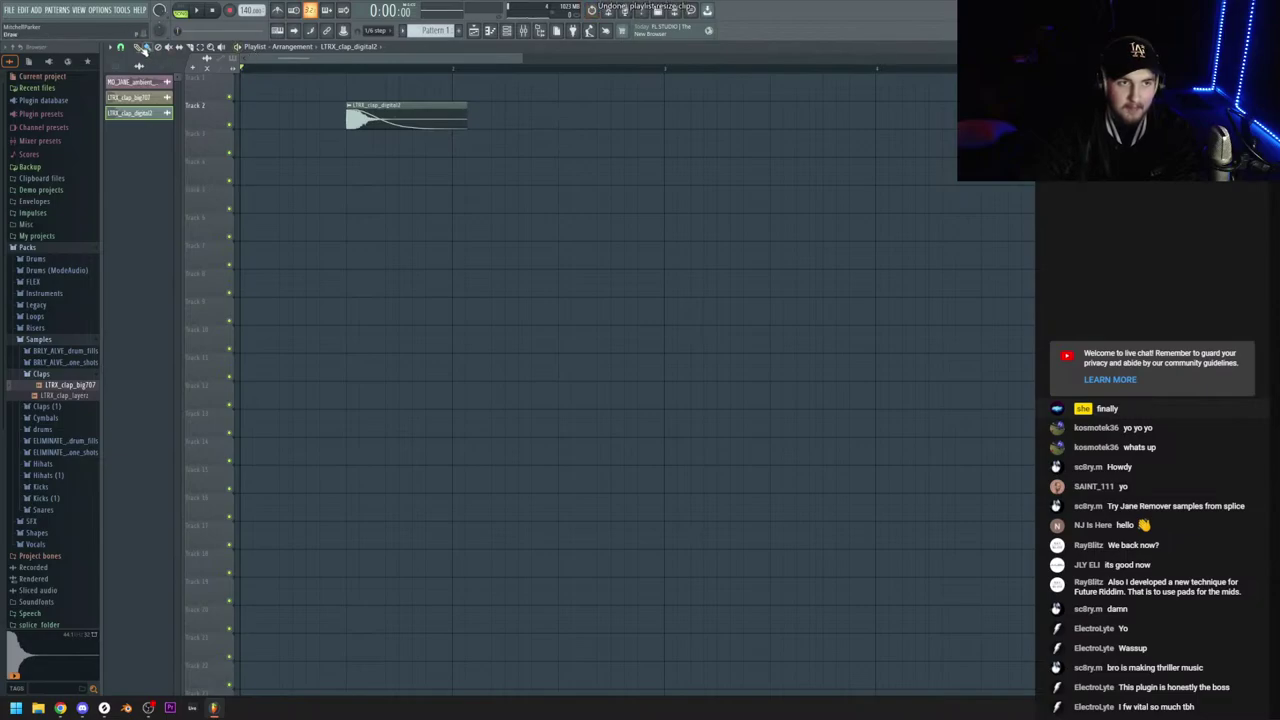
pyautogui.click(138, 47)
pyautogui.moveTo(401, 140); pyautogui.dragTo(406, 93)
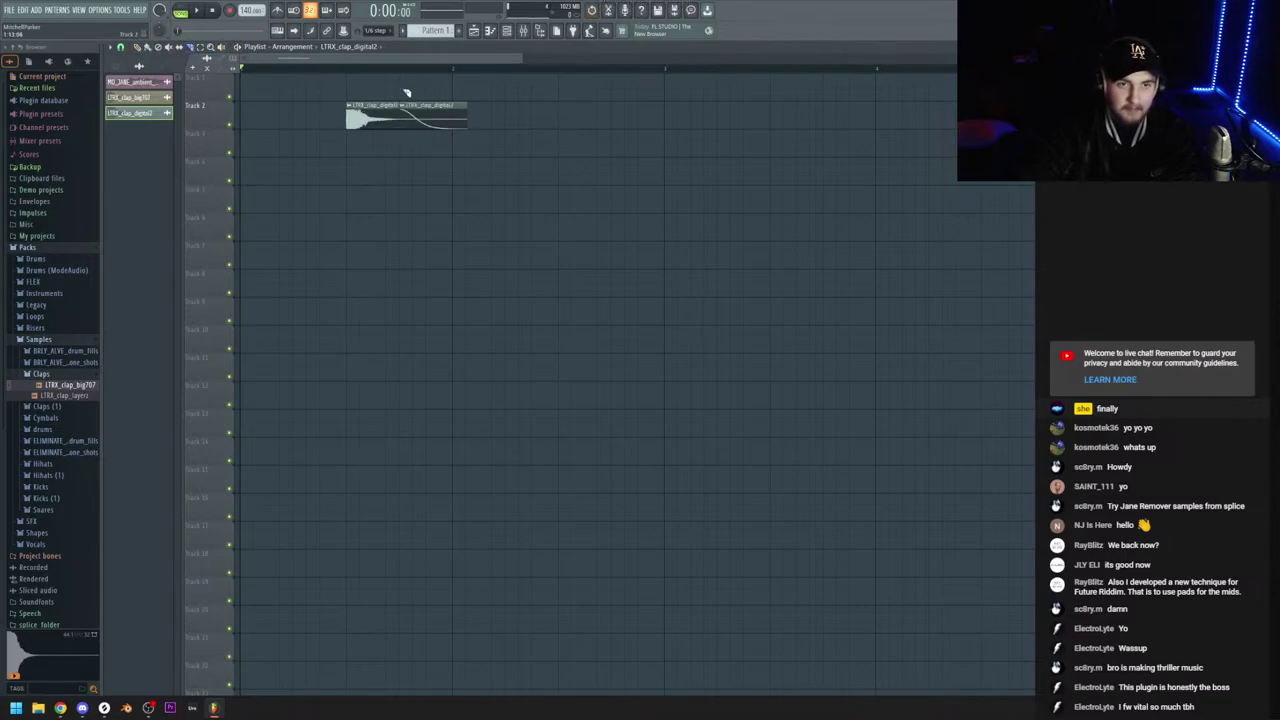
pyautogui.rightClick(459, 105)
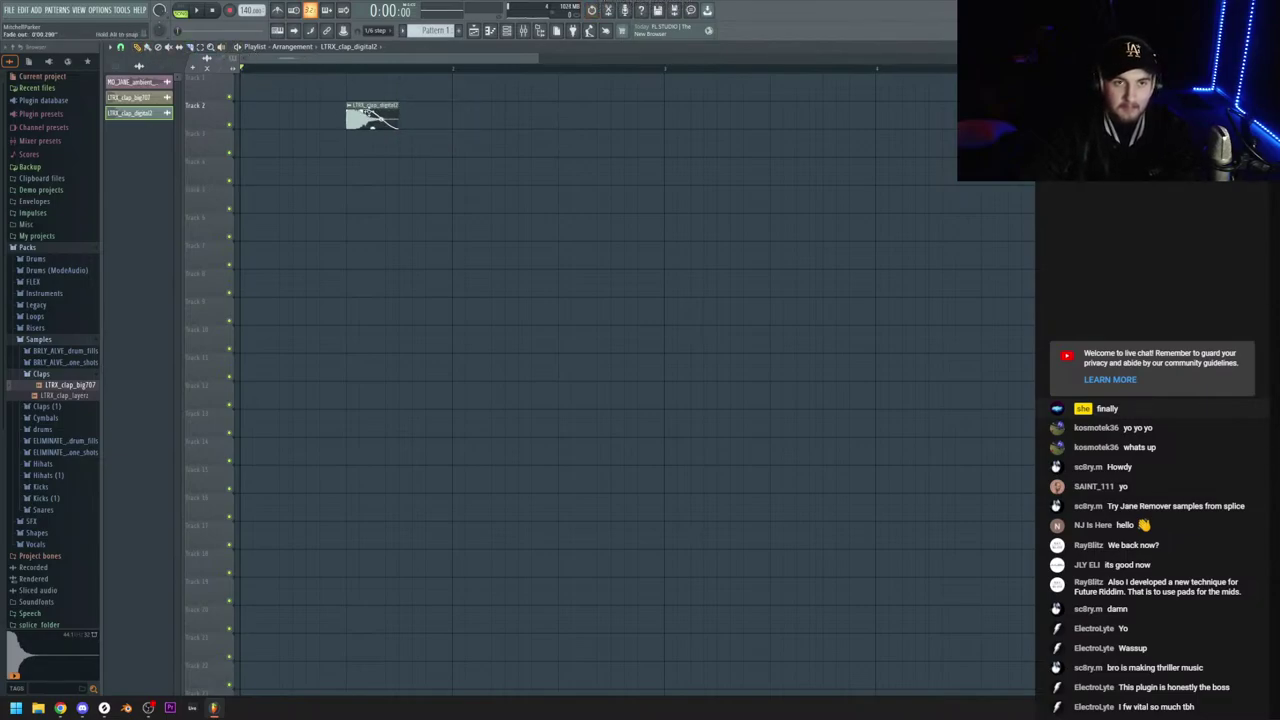
# Place three more copies of the shortened clap on Track 2, one per bar in bars 2 to 4
pyautogui.click(558, 118)
pyautogui.scroll(-2, 503, 126)
pyautogui.click(550, 118)
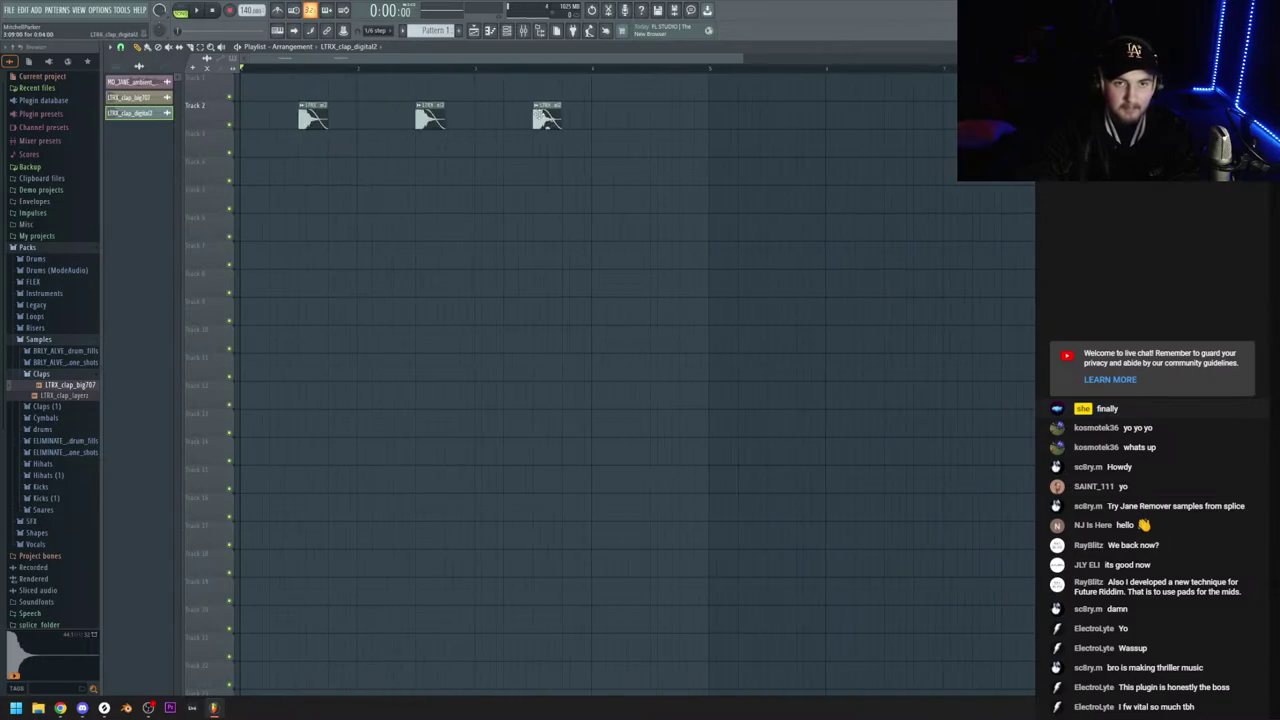
pyautogui.click(667, 118)
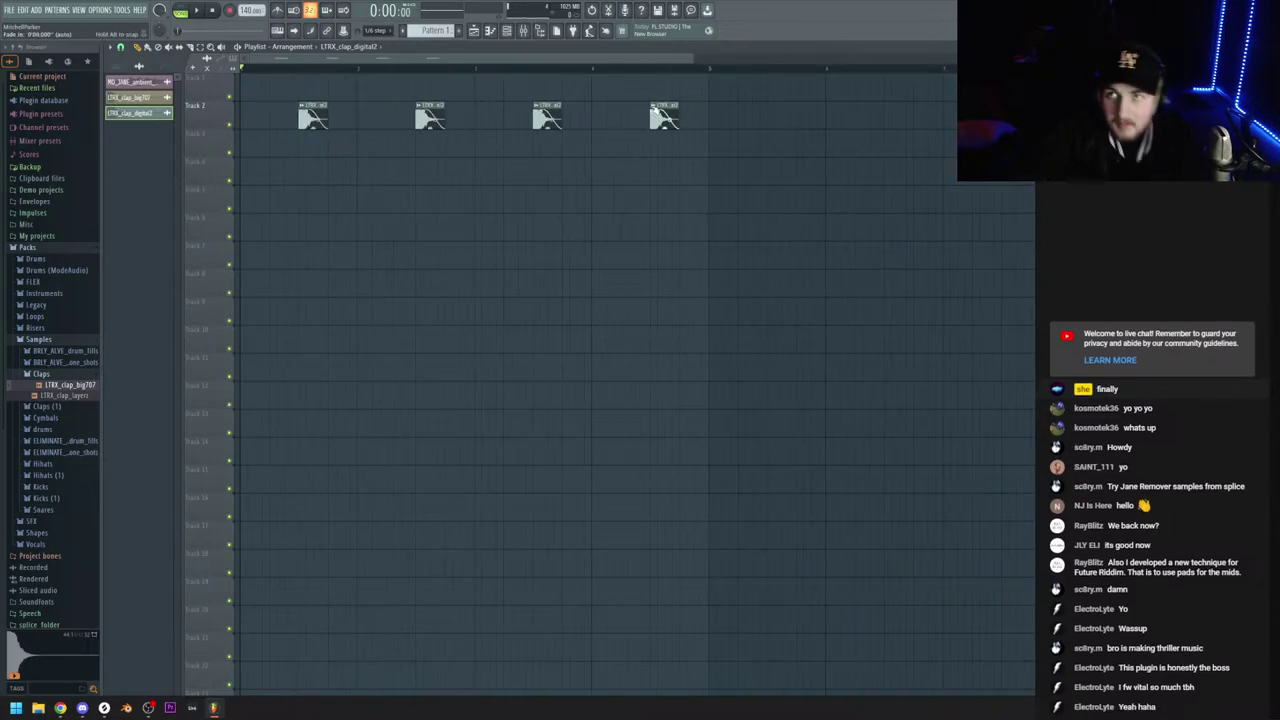
# Play the clap pattern, set the clap channel's volume to about 71% and route it to mixer insert 2
pyautogui.press('space')
pyautogui.doubleClick(317, 106)
pyautogui.press('space')
pyautogui.moveTo(380, 174); pyautogui.dragTo(380, 177)
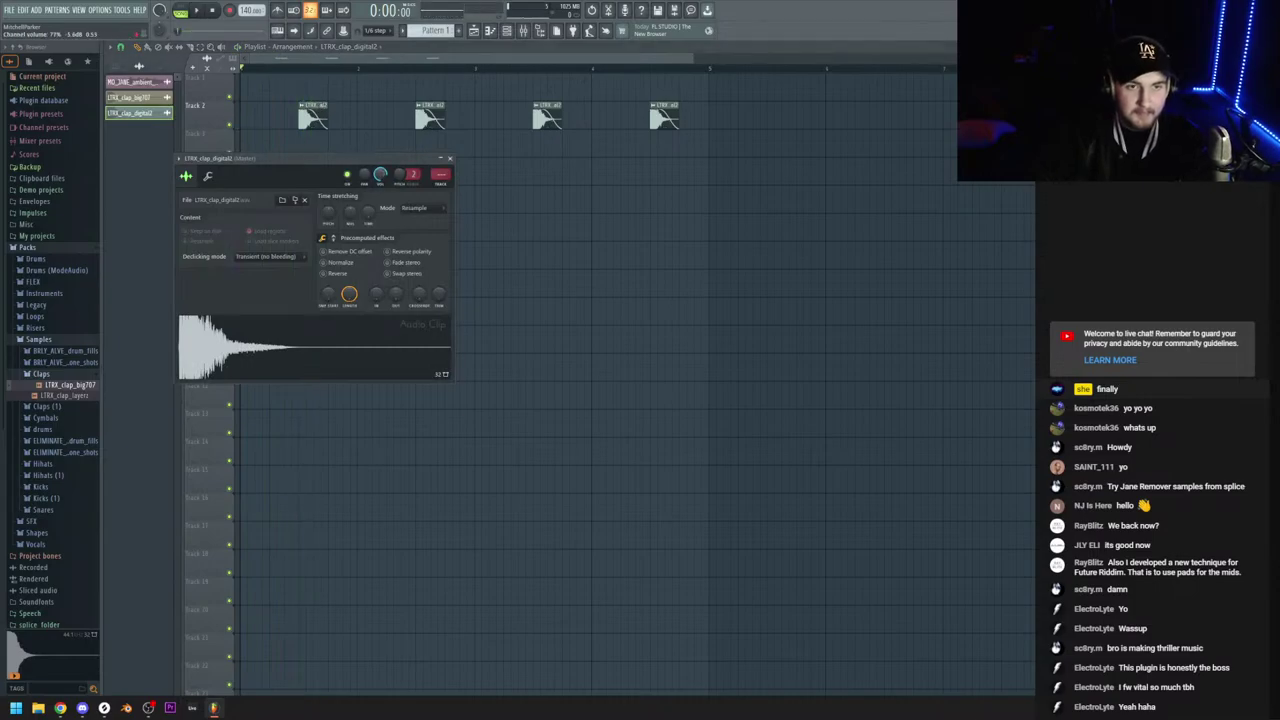
pyautogui.press('F9')
pyautogui.click(449, 158)
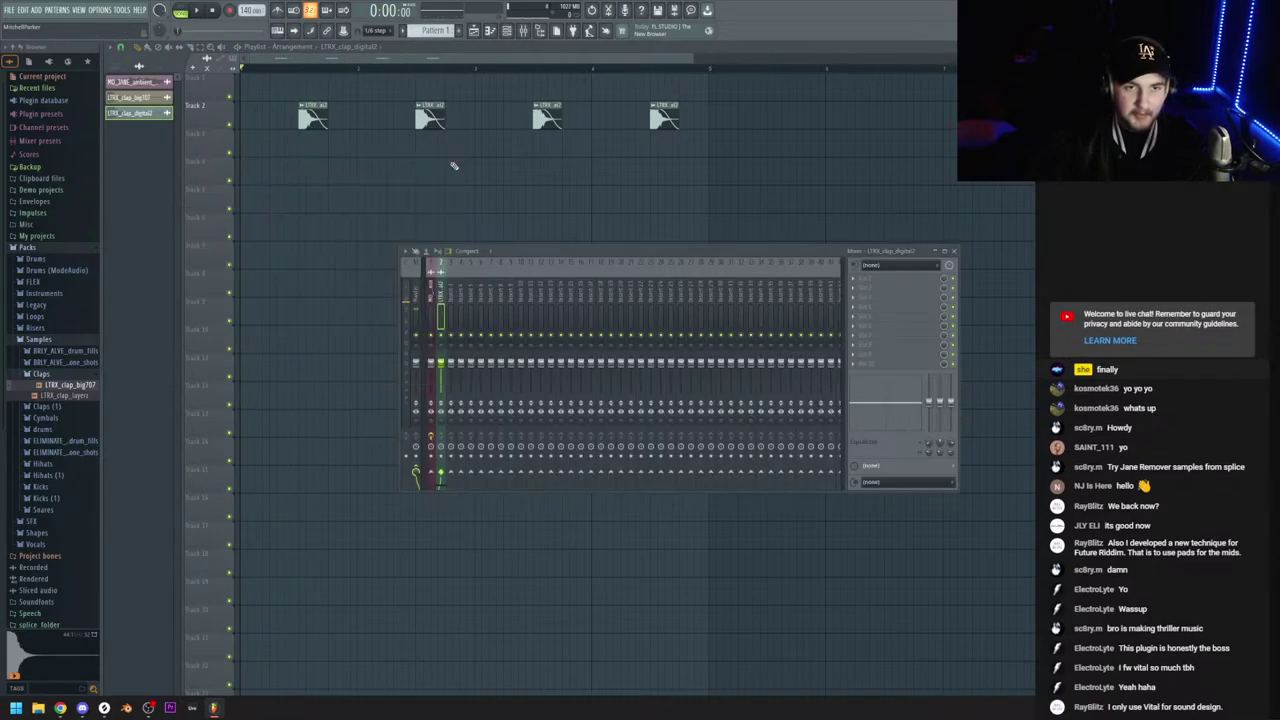
pyautogui.click(941, 252)
# Open the Kicks folder under Samples in the sample packs
pyautogui.scroll(-2, 440, 72)
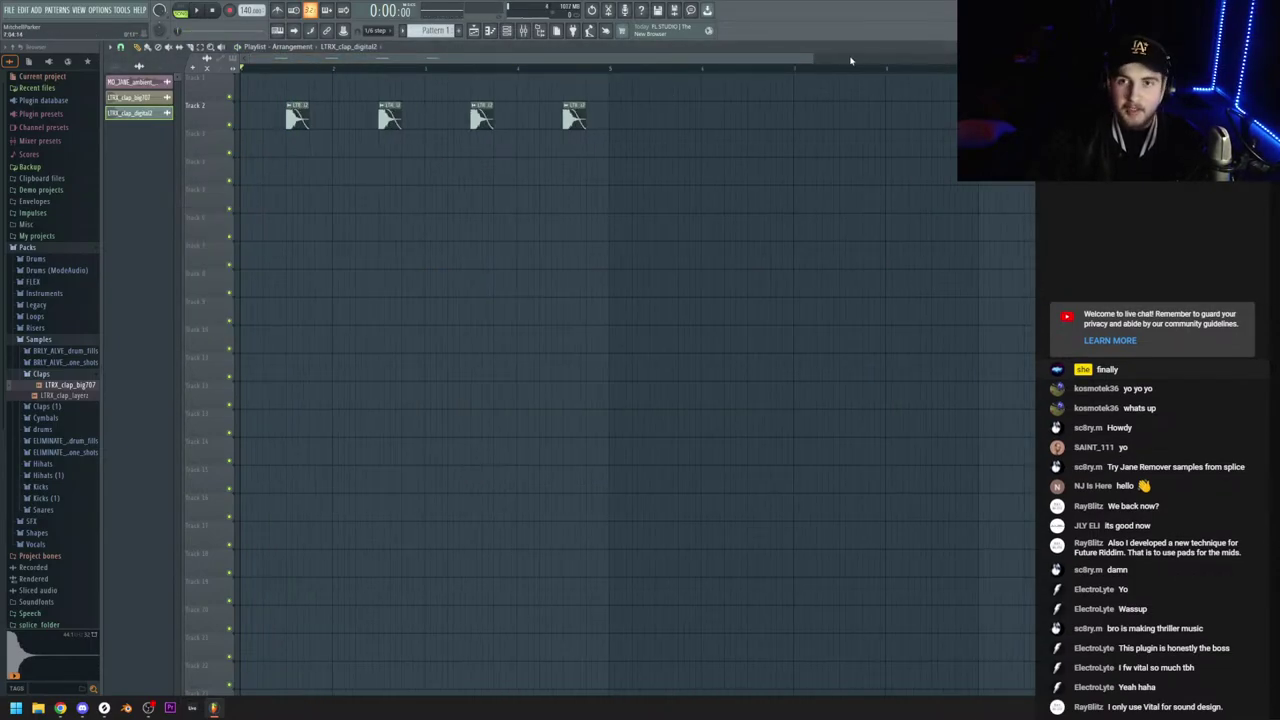
pyautogui.moveTo(813, 59); pyautogui.dragTo(1058, 59)
pyautogui.click(66, 342)
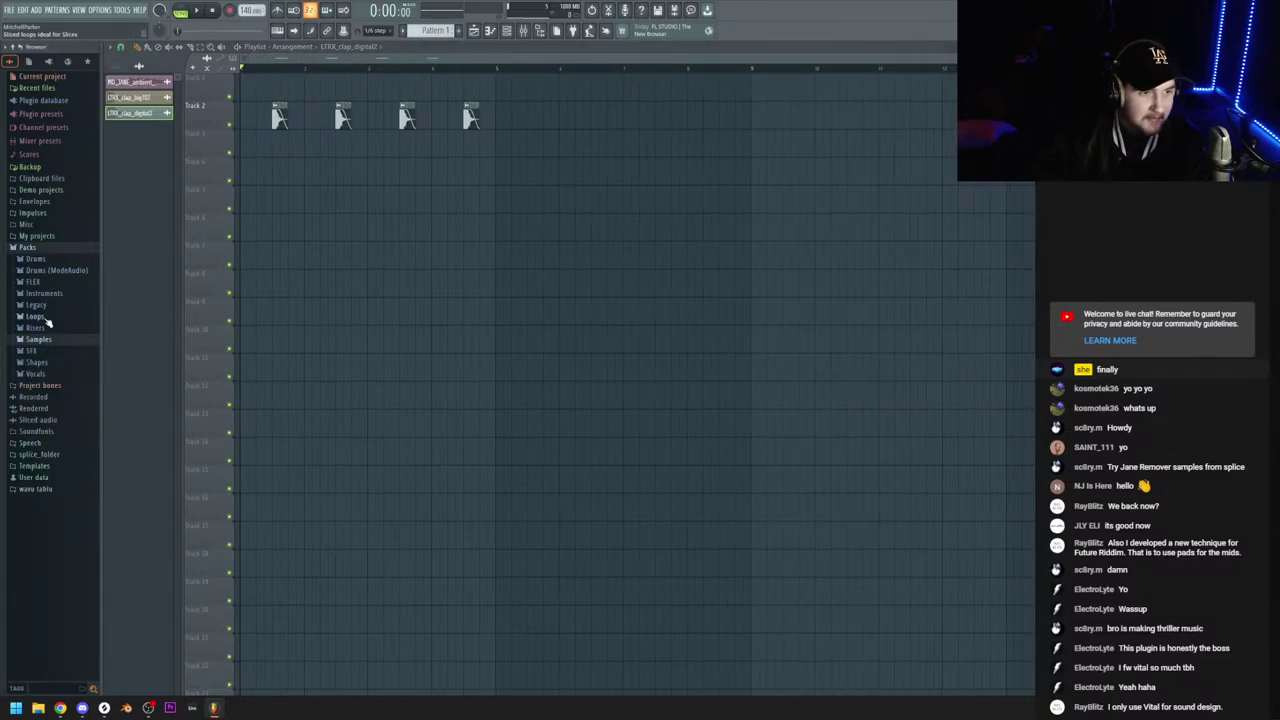
pyautogui.click(52, 340)
pyautogui.click(59, 486)
# Audition the Leotrix kick samples and place LTRX_kick_kingdom at the start of playlist Track 4
pyautogui.click(58, 512)
pyautogui.click(64, 521)
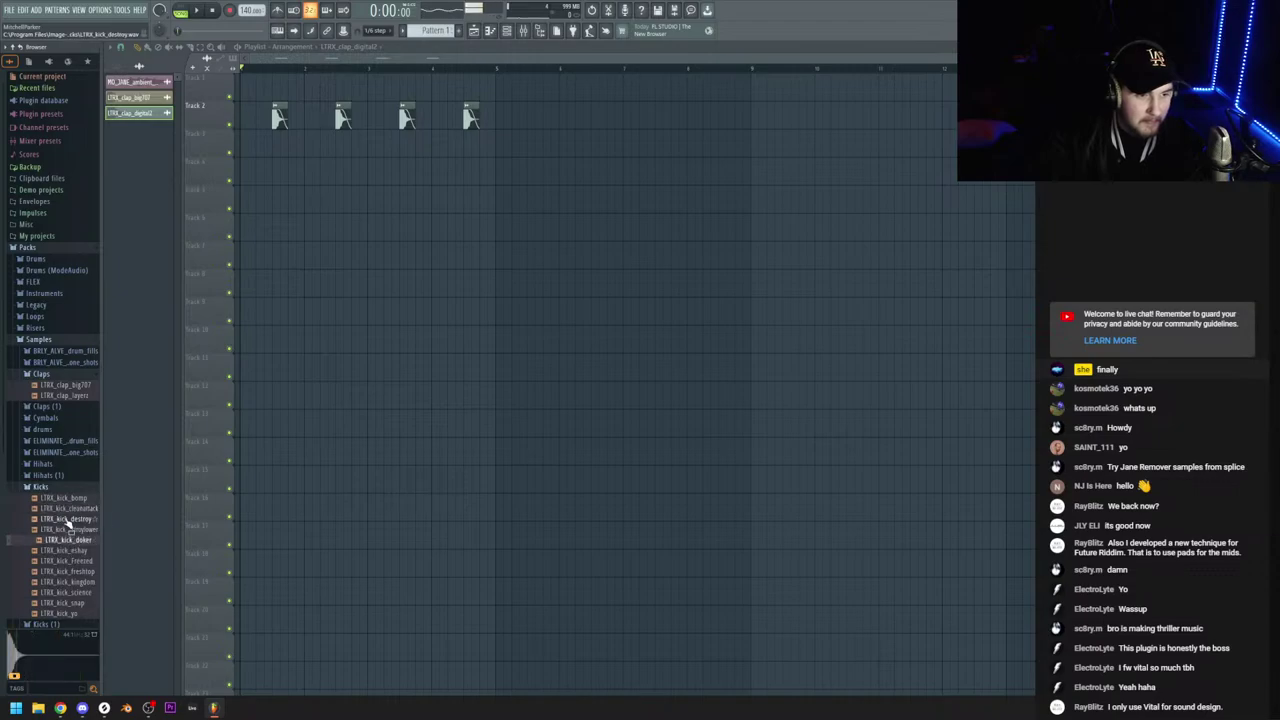
pyautogui.click(74, 541)
pyautogui.click(77, 523)
pyautogui.click(82, 553)
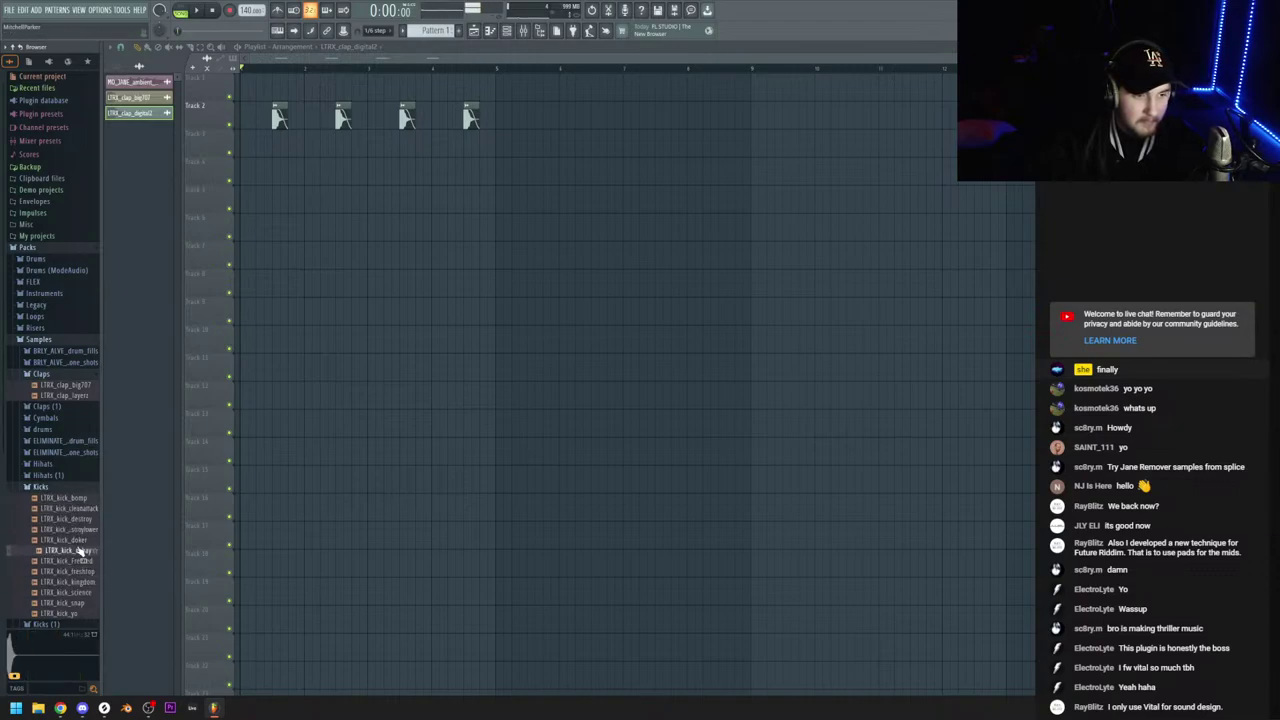
pyautogui.click(82, 565)
pyautogui.click(81, 586)
pyautogui.moveTo(80, 592); pyautogui.dragTo(342, 187)
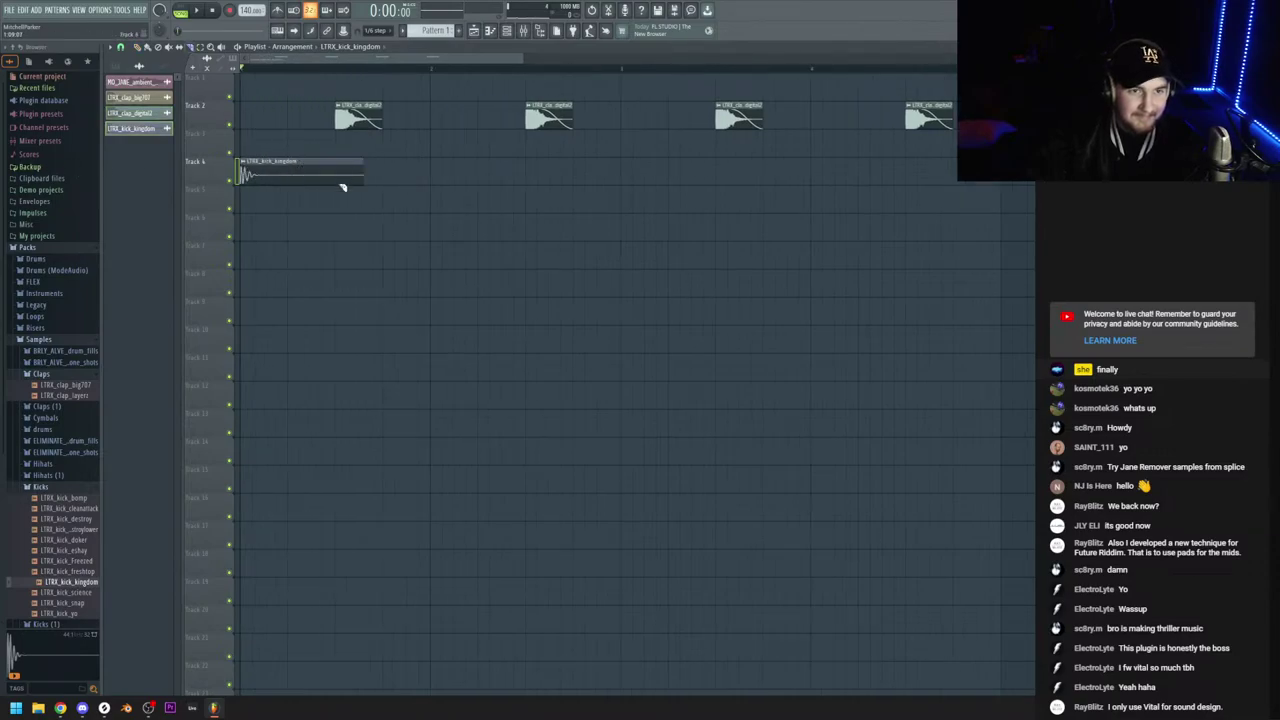
# Shorten the kick clip on Track 4 to one beat and delete the stray copy on Track 3
pyautogui.press('p')
pyautogui.rightClick(351, 173)
pyautogui.click(288, 155)
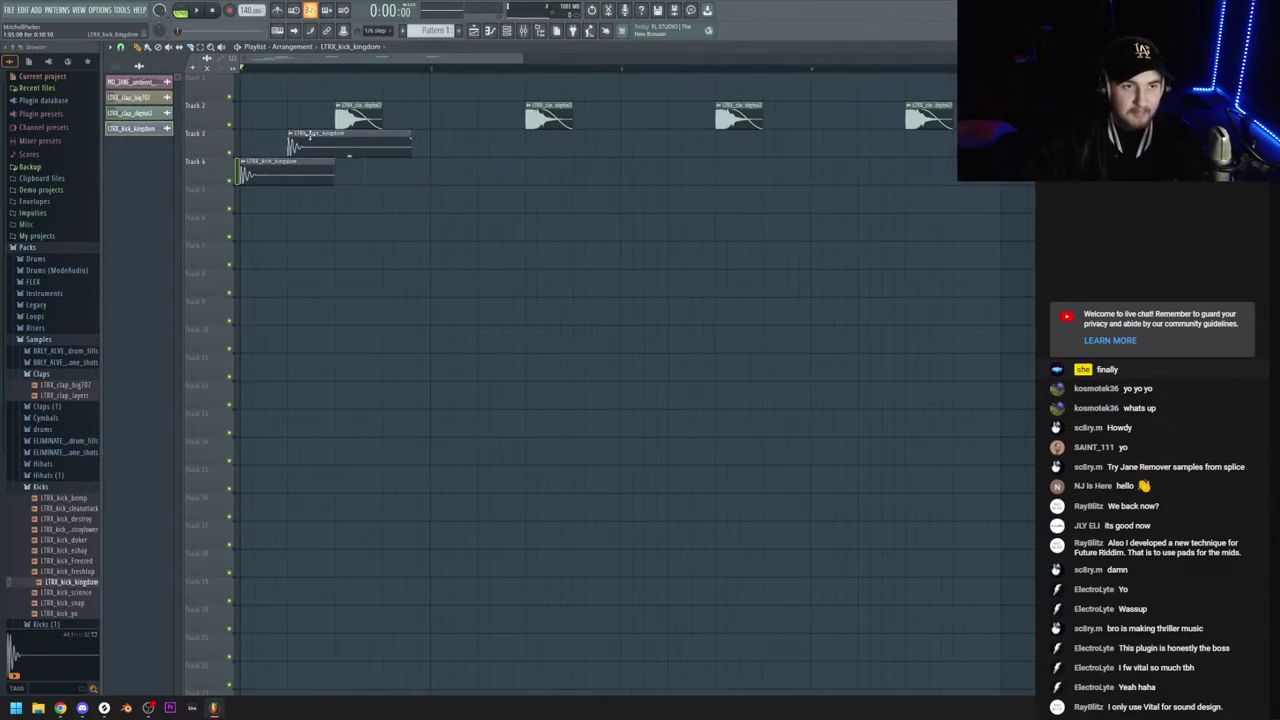
pyautogui.rightClick(308, 135)
pyautogui.doubleClick(271, 162)
pyautogui.rightClick(384, 229)
pyautogui.click(401, 238)
pyautogui.click(312, 61)
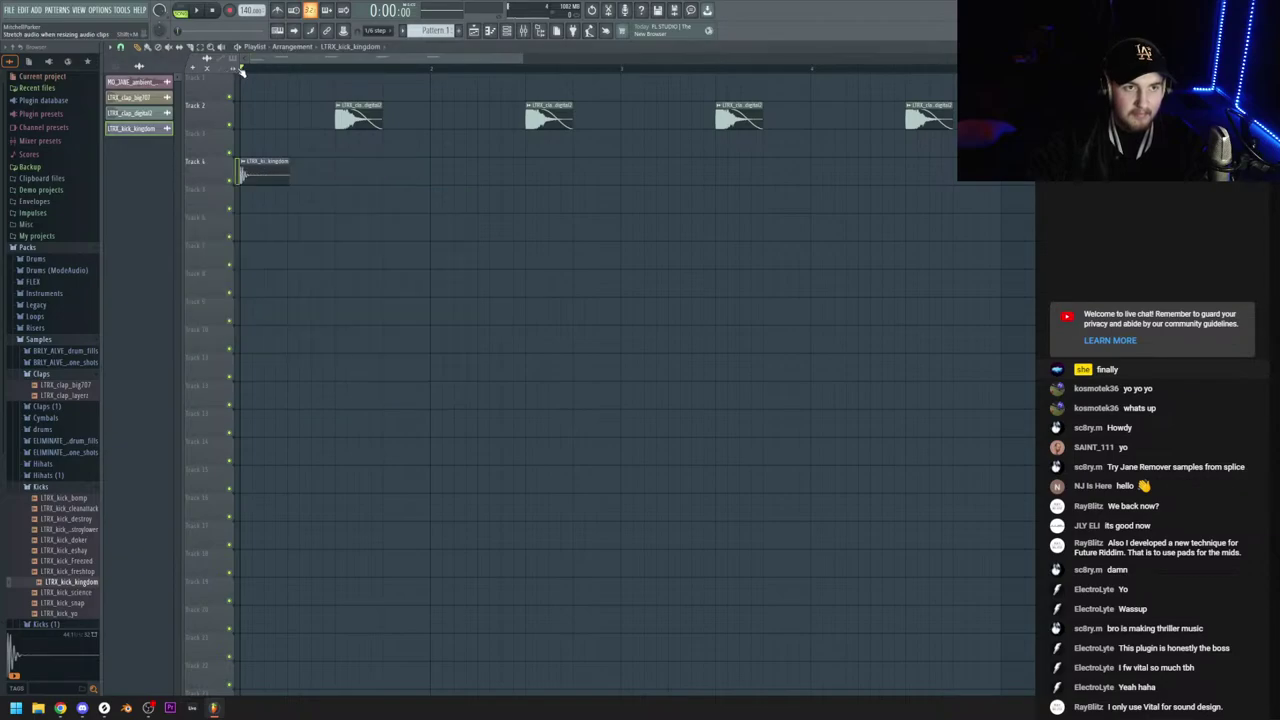
# Play the pattern and place copies of the kick clip every two beats on Track 4 through bar 4
pyautogui.press('space')
pyautogui.press('space')
pyautogui.press('space')
pyautogui.moveTo(320, 168); pyautogui.dragTo(874, 177)
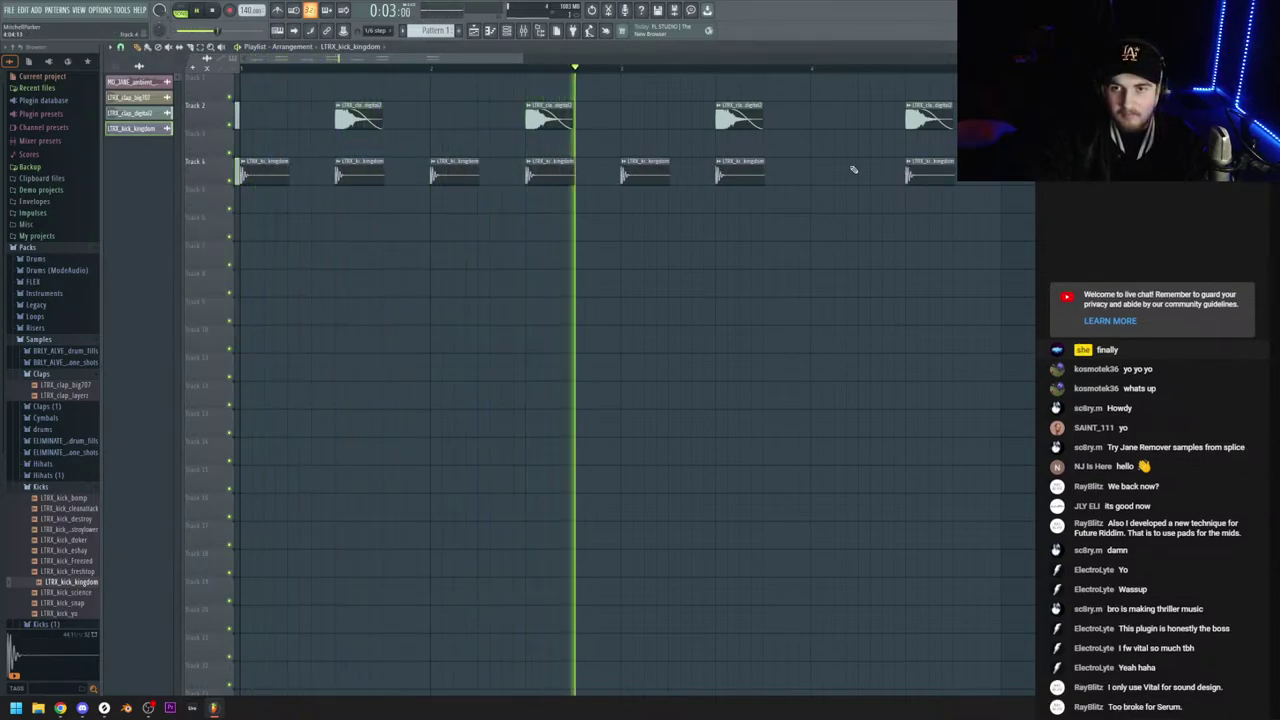
pyautogui.press('space')
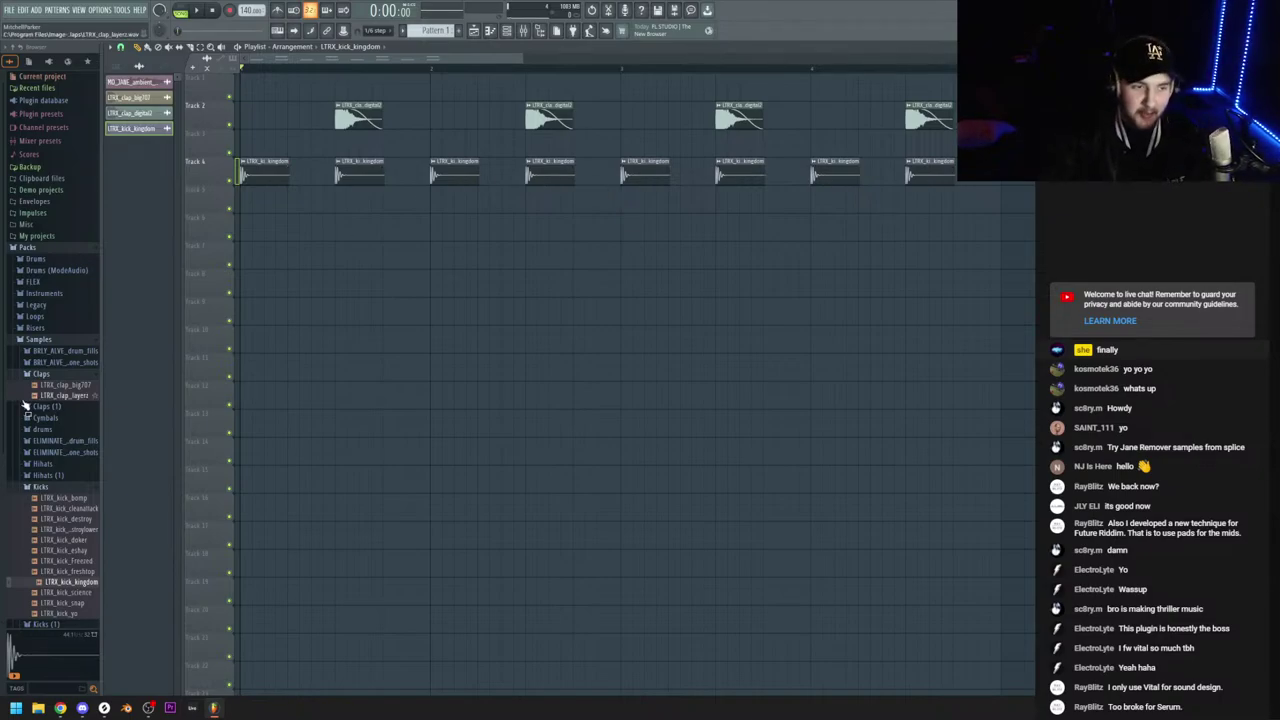
# Get INFEKT_hihat_beepy_2 from the Hihats (1) folder, place it at the start of Track 6 and trim it to one beat
pyautogui.click(57, 476)
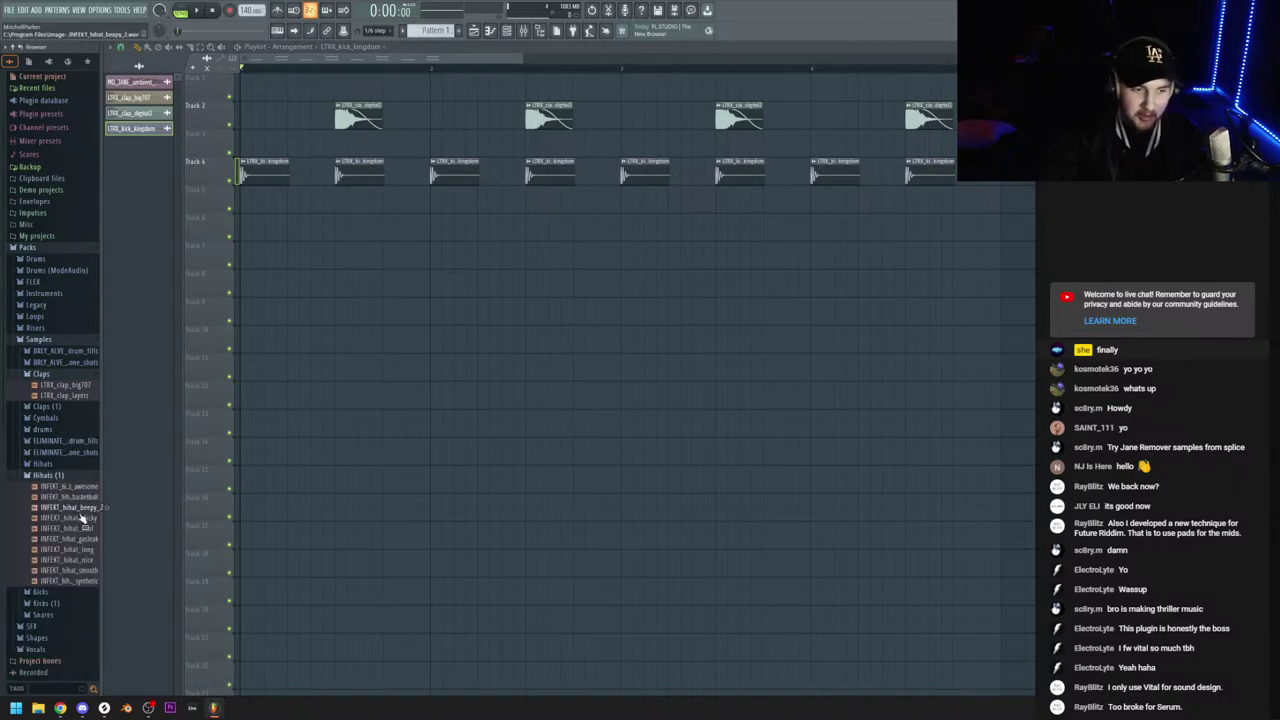
pyautogui.click(76, 540)
pyautogui.moveTo(81, 511); pyautogui.dragTo(245, 226)
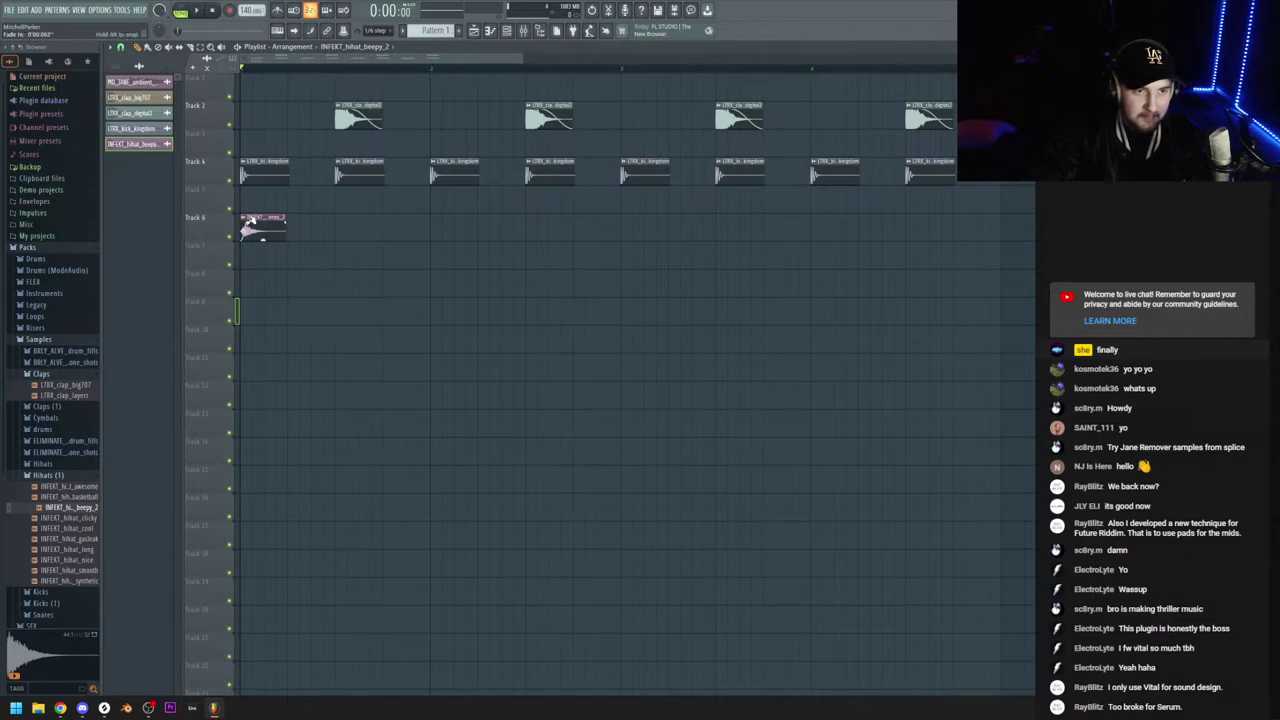
pyautogui.scroll(3, 285, 216)
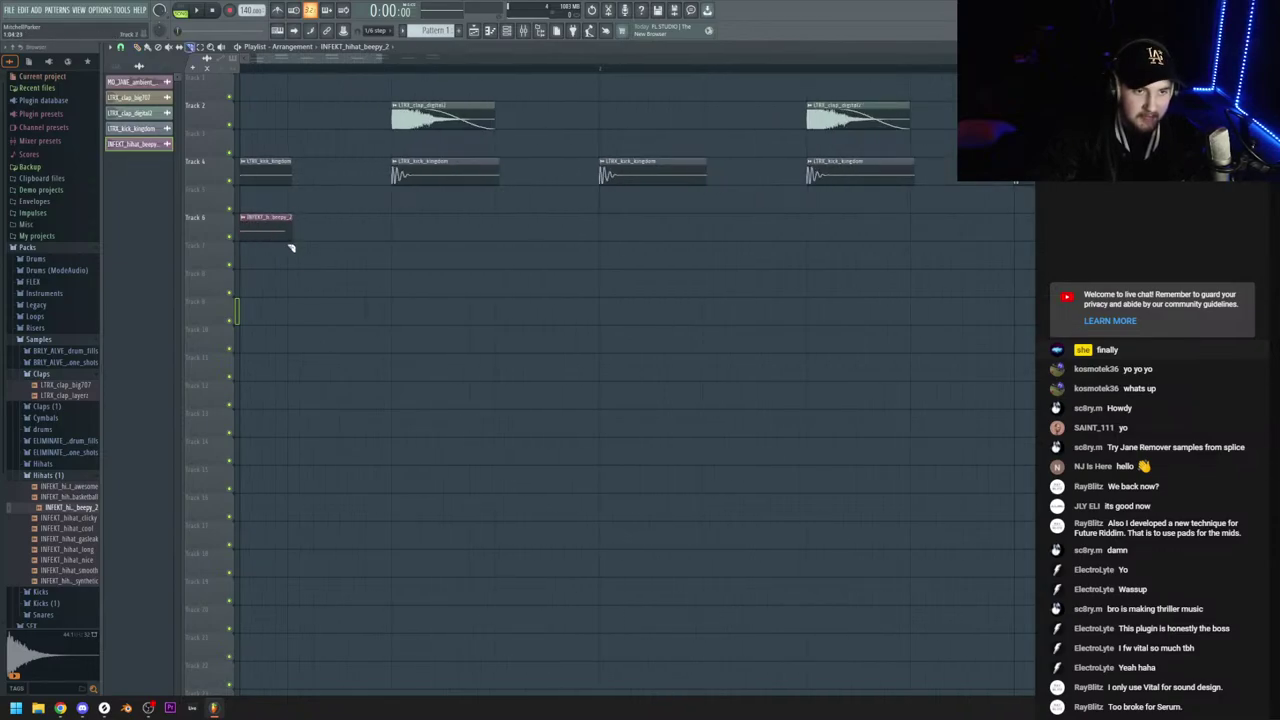
pyautogui.moveTo(295, 235); pyautogui.dragTo(290, 236)
# Repeat the hi-hat clip on every beat of Track 6 to fill bars 1 to 4, with playback running
pyautogui.hotkey('ctrl', 'b')
pyautogui.scroll(-2, 374, 263)
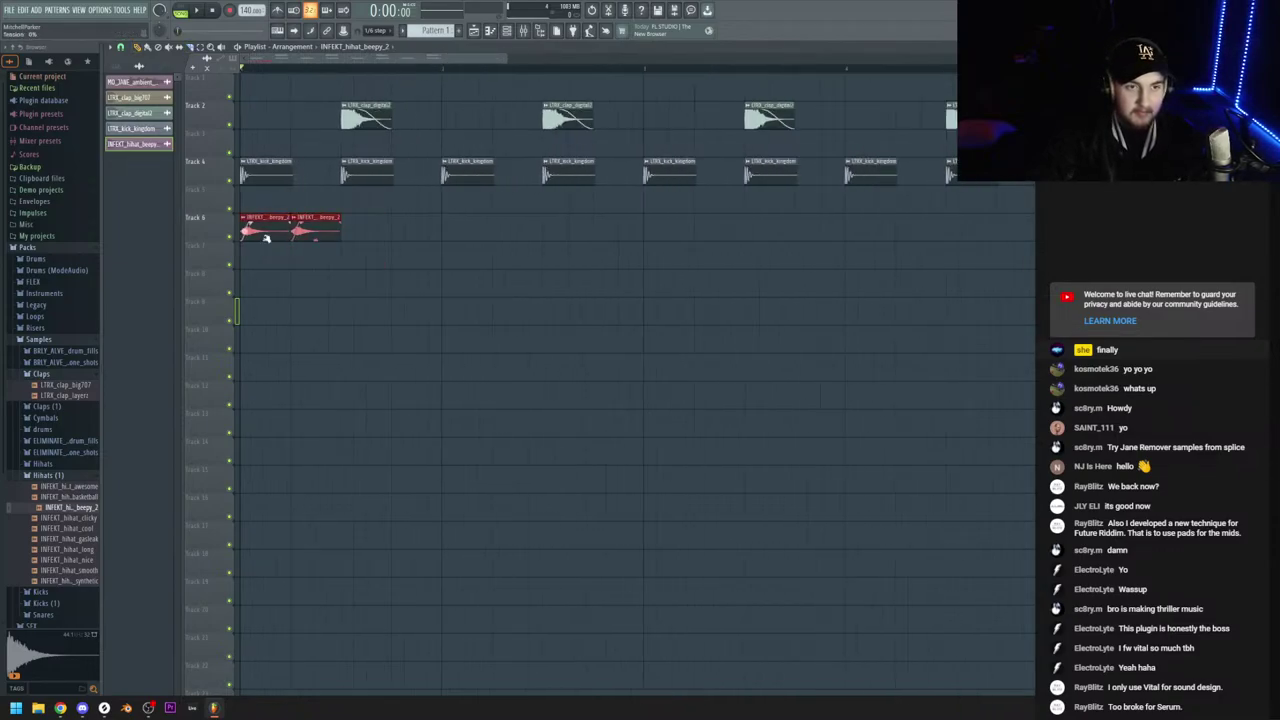
pyautogui.scroll(5, 268, 238)
pyautogui.scroll(-2, 396, 308)
pyautogui.press('space')
pyautogui.scroll(-1, 385, 294)
pyautogui.hotkey('ctrl', 'b')
pyautogui.scroll(-4, 345, 278)
pyautogui.hotkey('ctrl', 'b')
pyautogui.hotkey('ctrl', 'b')
pyautogui.hotkey('ctrl', 'b')
pyautogui.hotkey('ctrl', 'b')
pyautogui.hotkey('ctrl', 'b')
pyautogui.hotkey('ctrl', 'b')
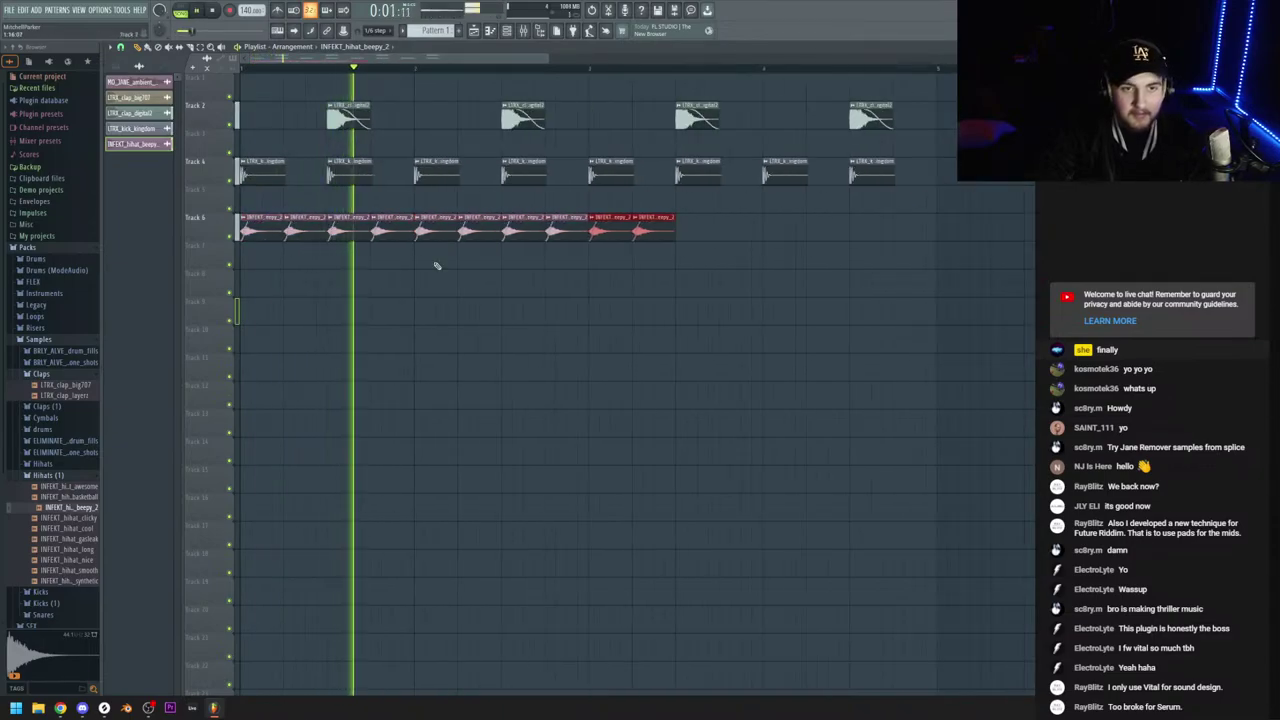
# Set the hi-hat channel's volume to about 56% and listen to the drum pattern
pyautogui.doubleClick(826, 220)
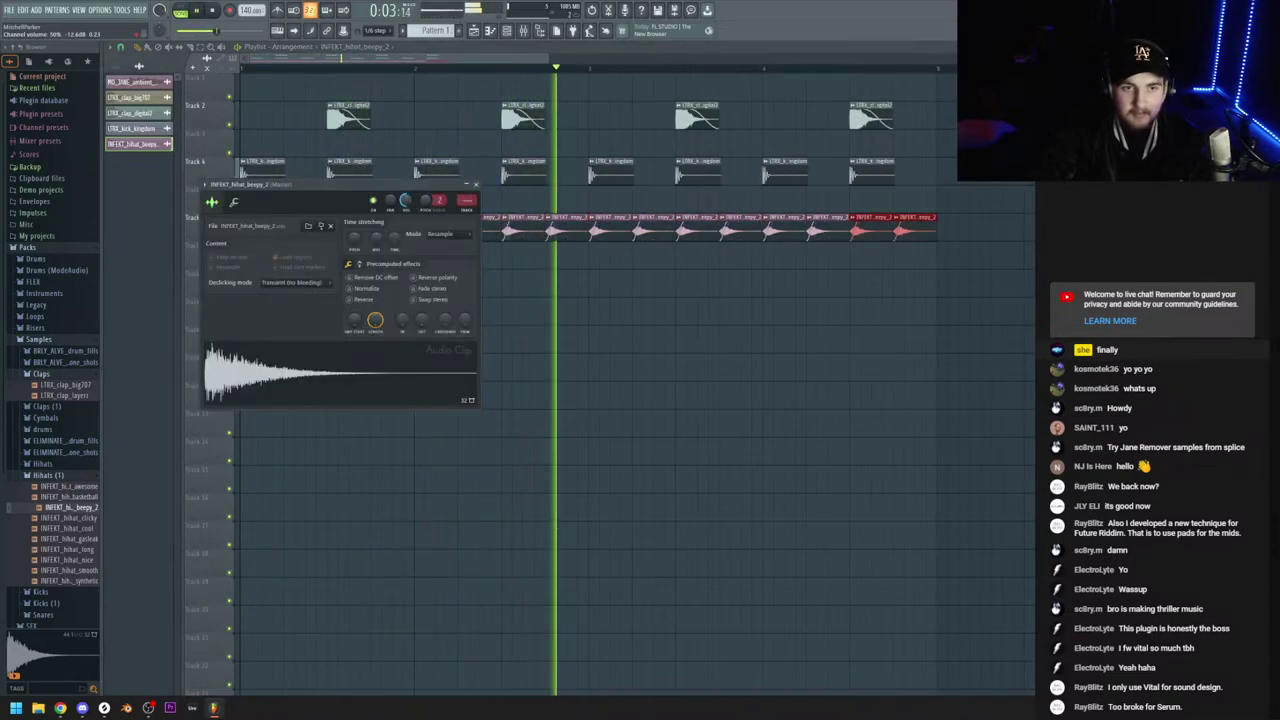
pyautogui.click(476, 185)
pyautogui.scroll(4, 460, 275)
pyautogui.scroll(-3, 520, 290)
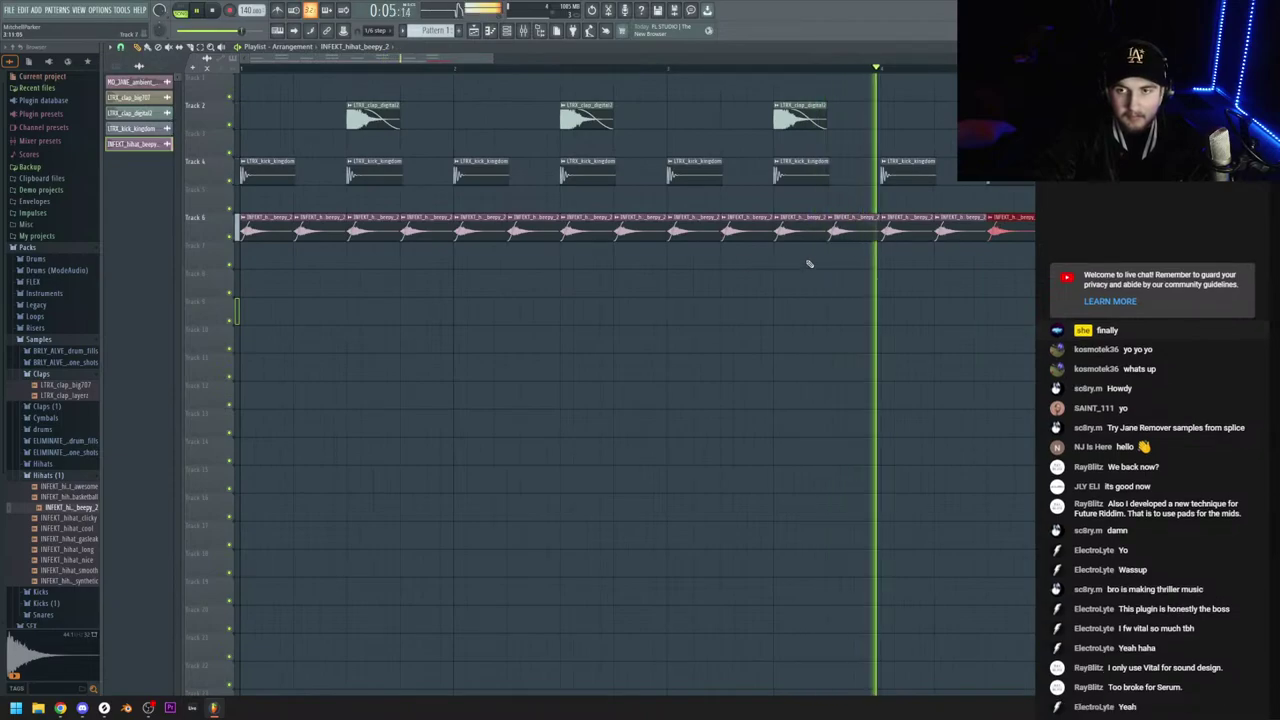
pyautogui.press('space')
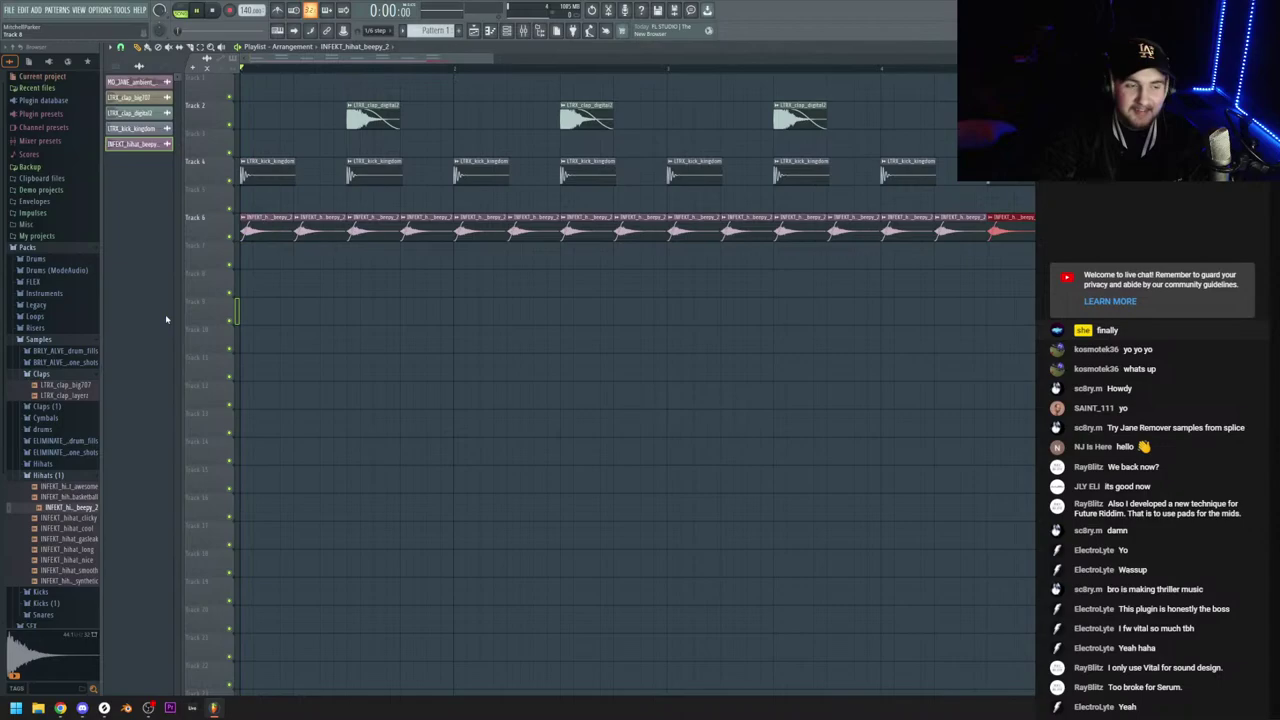
# Audition other Leotrix kicks and replace the kick sample on Track 4 with LTRX_kick_yo
pyautogui.click(40, 374)
pyautogui.click(56, 456)
pyautogui.click(59, 467)
pyautogui.click(64, 510)
pyautogui.click(70, 521)
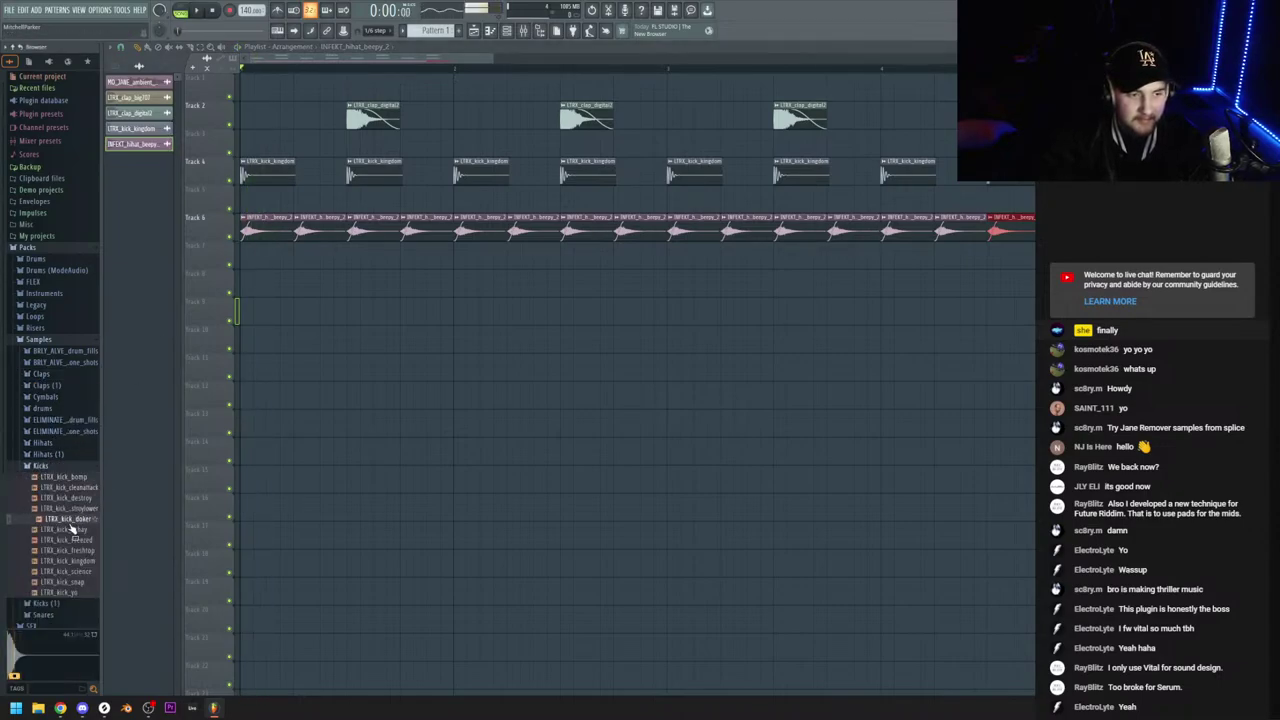
pyautogui.click(78, 541)
pyautogui.moveTo(79, 562); pyautogui.dragTo(268, 177)
pyautogui.click(69, 583)
pyautogui.click(71, 594)
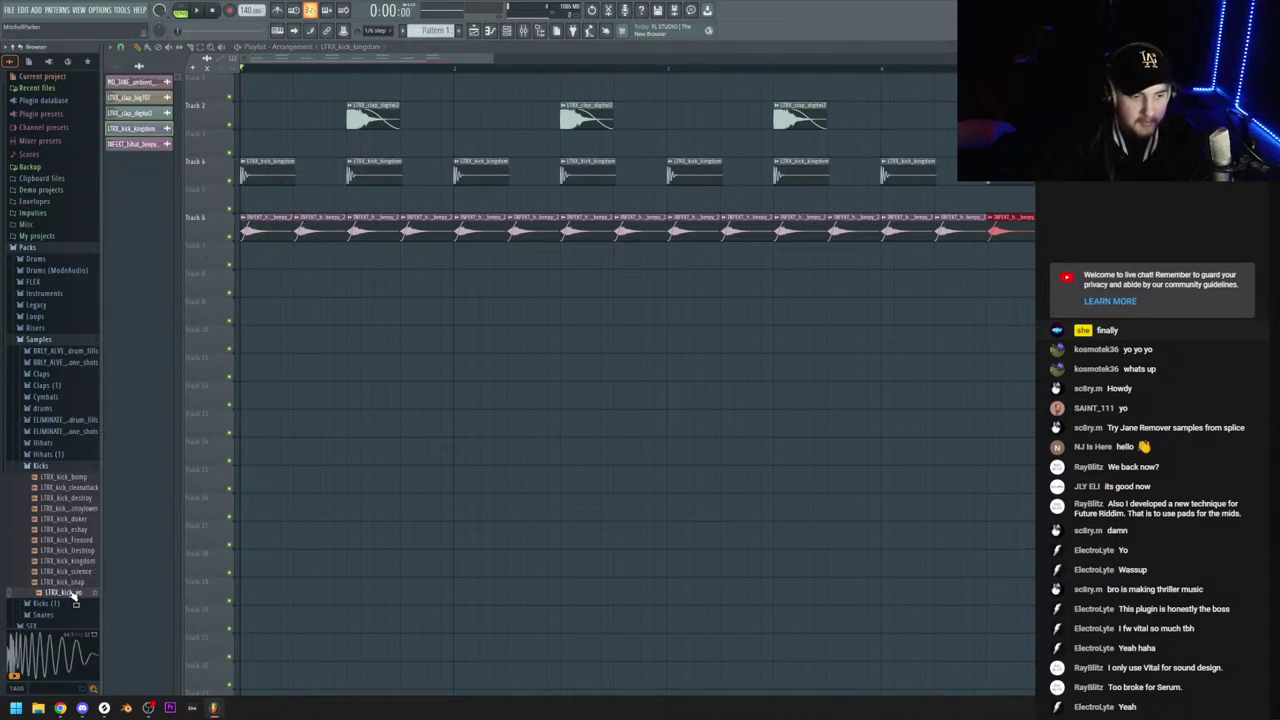
pyautogui.moveTo(73, 594); pyautogui.dragTo(268, 176)
pyautogui.press('space')
pyautogui.press('space')
# Open the LTRX_kick_yo channel settings, play the pattern and route the kick to mixer insert 3
pyautogui.doubleClick(266, 174)
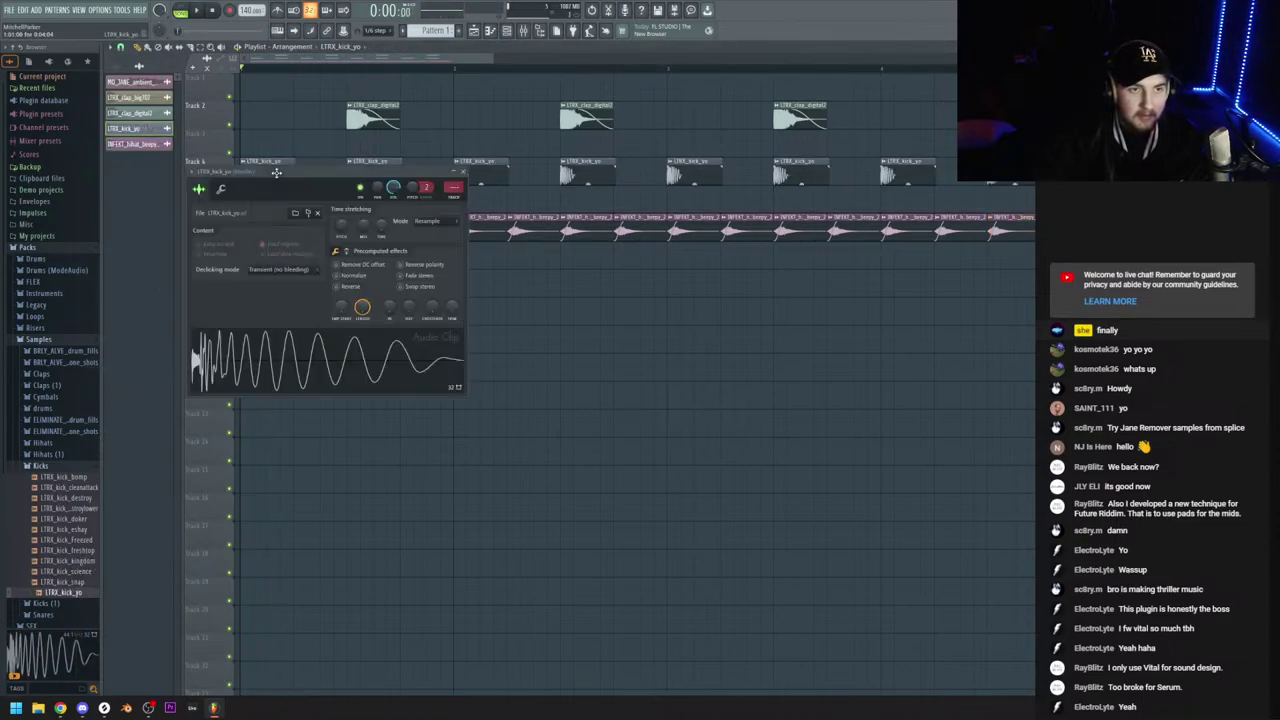
pyautogui.press('space')
pyautogui.press('space')
pyautogui.click(453, 194)
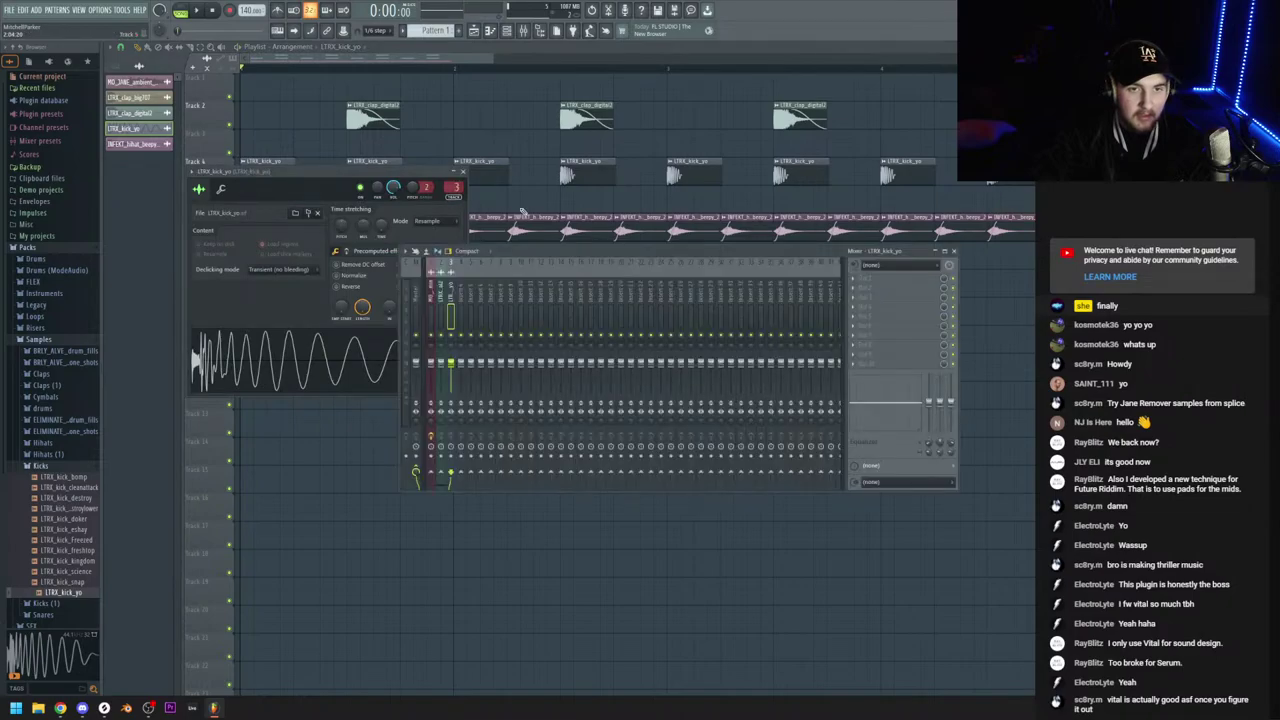
# Add Fruity Parametric EQ 2 to the kick's mixer insert and check the kick's spectrum in it
pyautogui.click(886, 277)
pyautogui.click(490, 436)
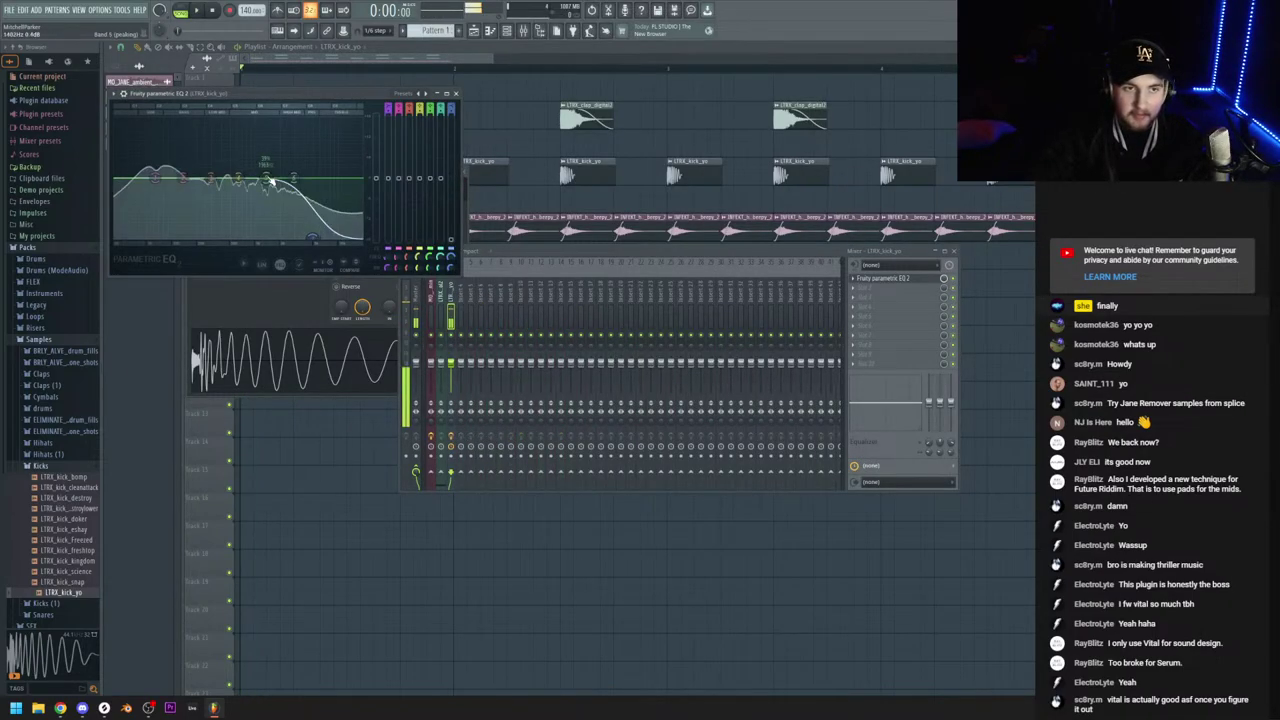
pyautogui.click(455, 93)
pyautogui.click(464, 172)
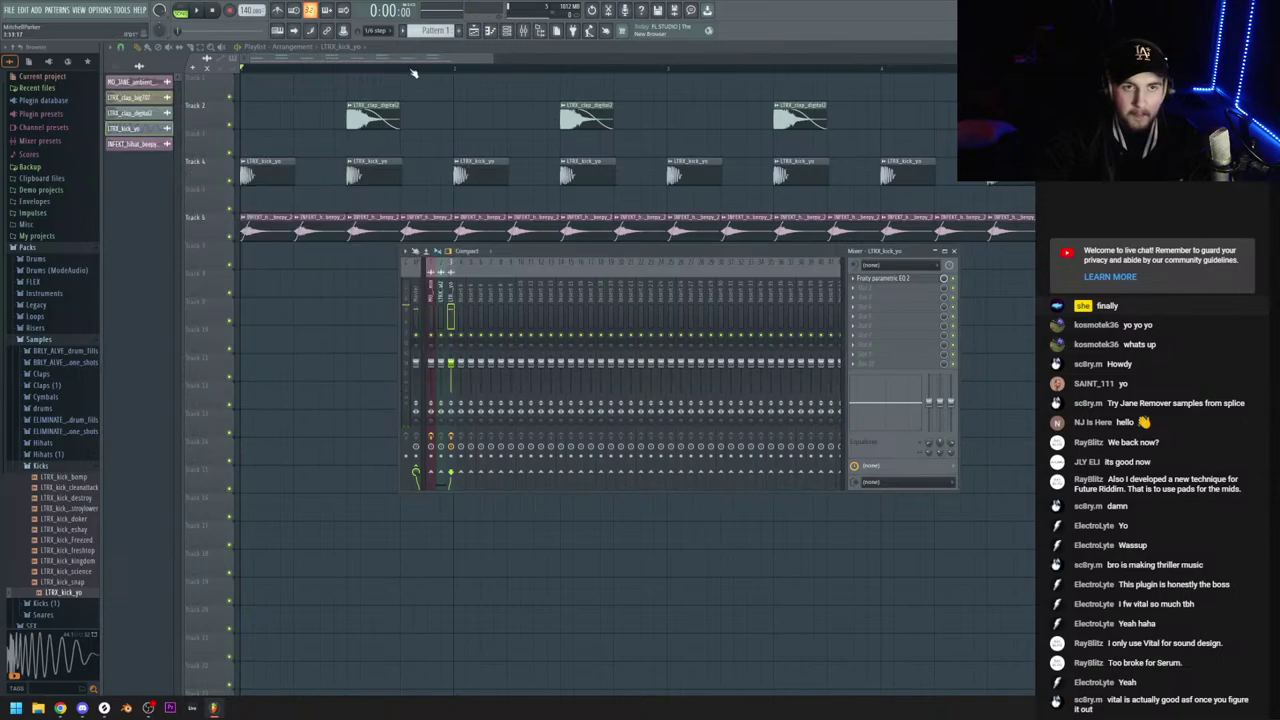
pyautogui.click(411, 48)
# Change the interface theme to the Ultra green preset
pyautogui.click(101, 10)
pyautogui.click(114, 69)
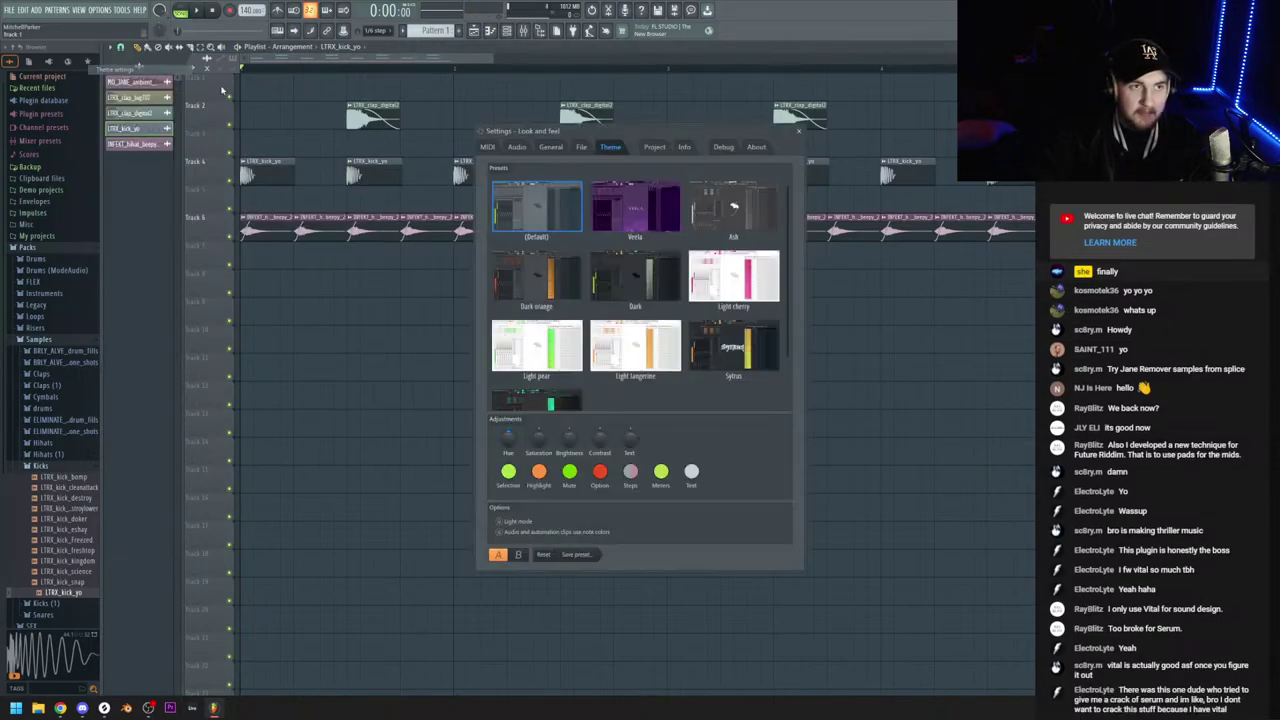
pyautogui.scroll(-2, 540, 360)
pyautogui.click(538, 360)
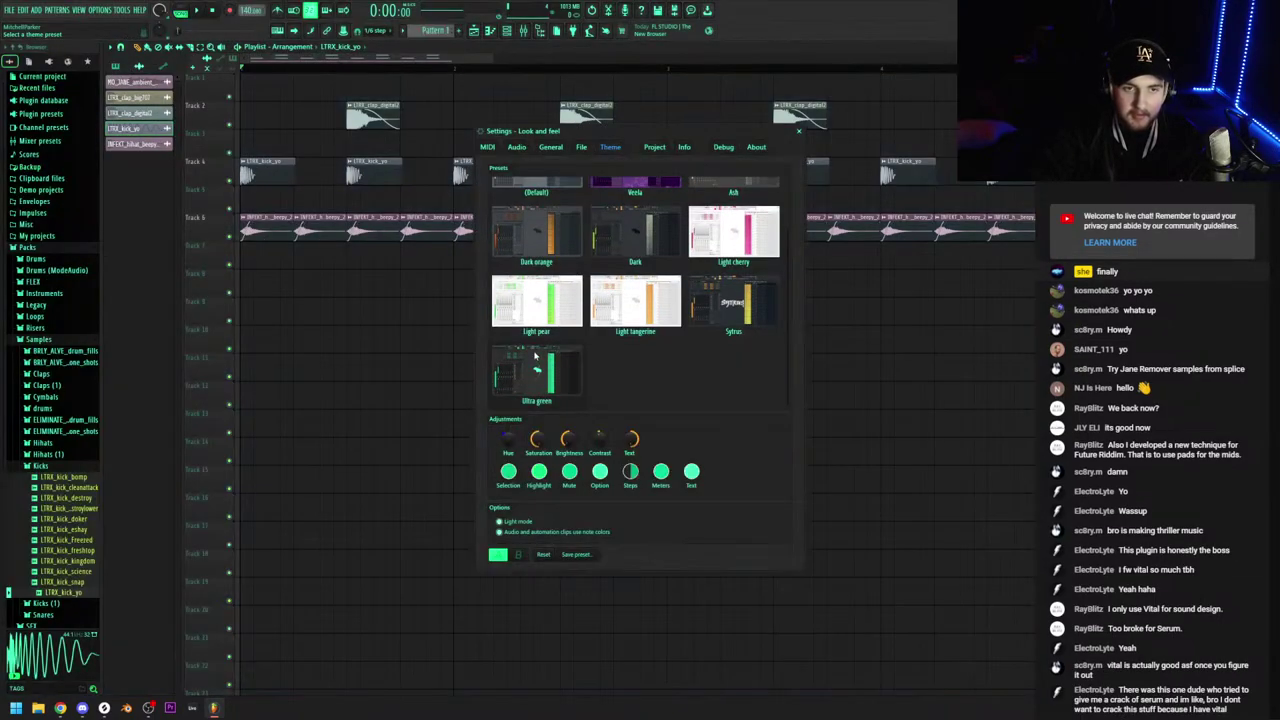
pyautogui.click(798, 131)
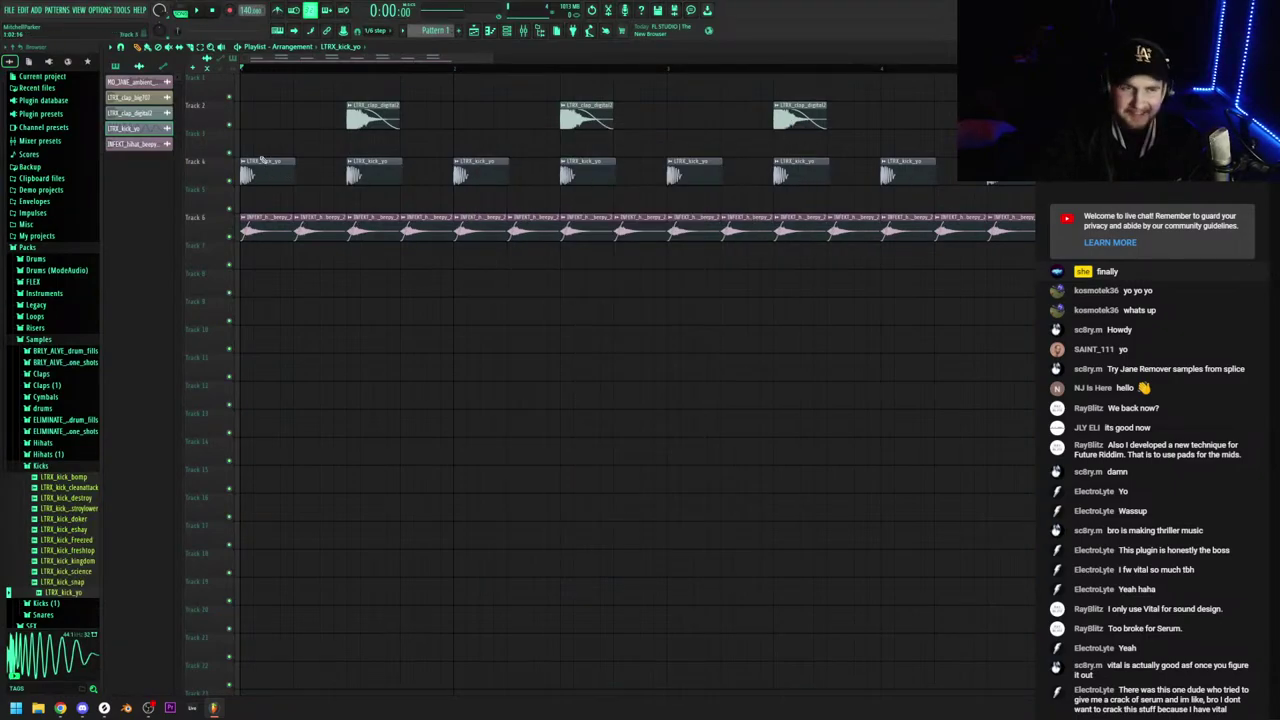
# Move all kick clips up to Track 1 and all hi-hat clips to Track 3, around the claps on Track 2
pyautogui.moveTo(236, 178); pyautogui.dragTo(236, 92)
pyautogui.moveTo(236, 225); pyautogui.dragTo(233, 126)
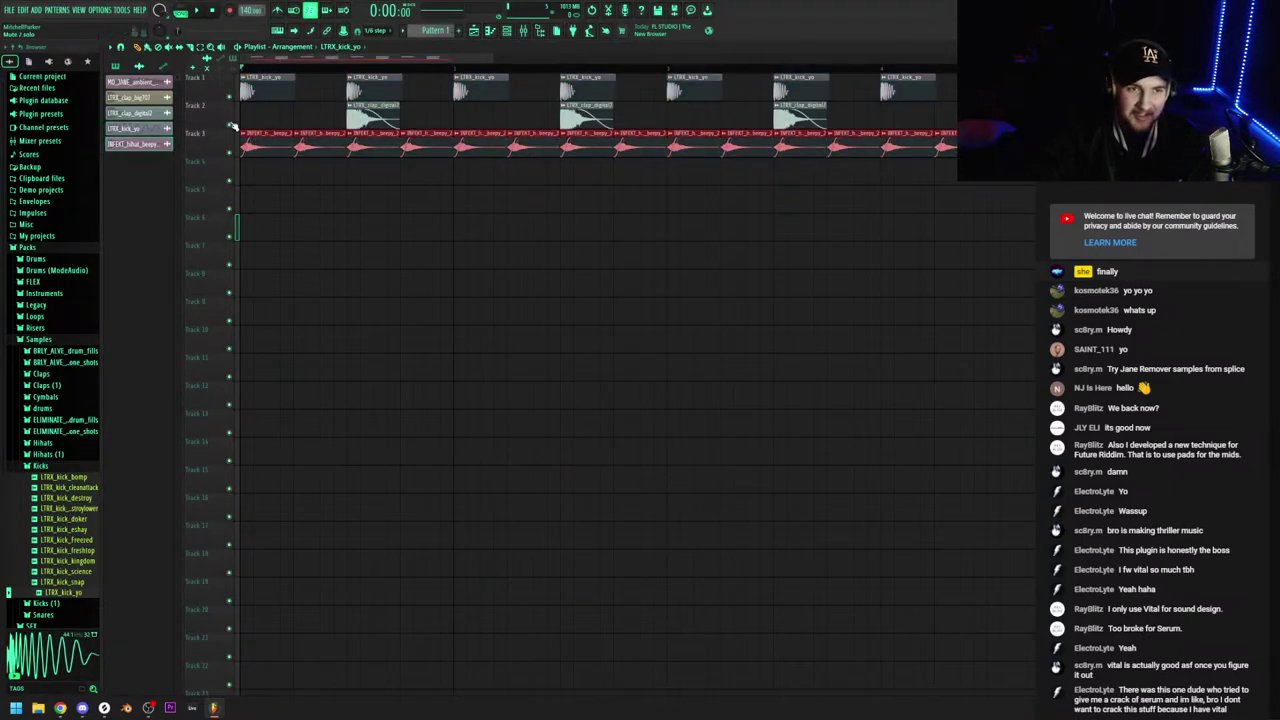
pyautogui.moveTo(373, 242); pyautogui.dragTo(429, 268)
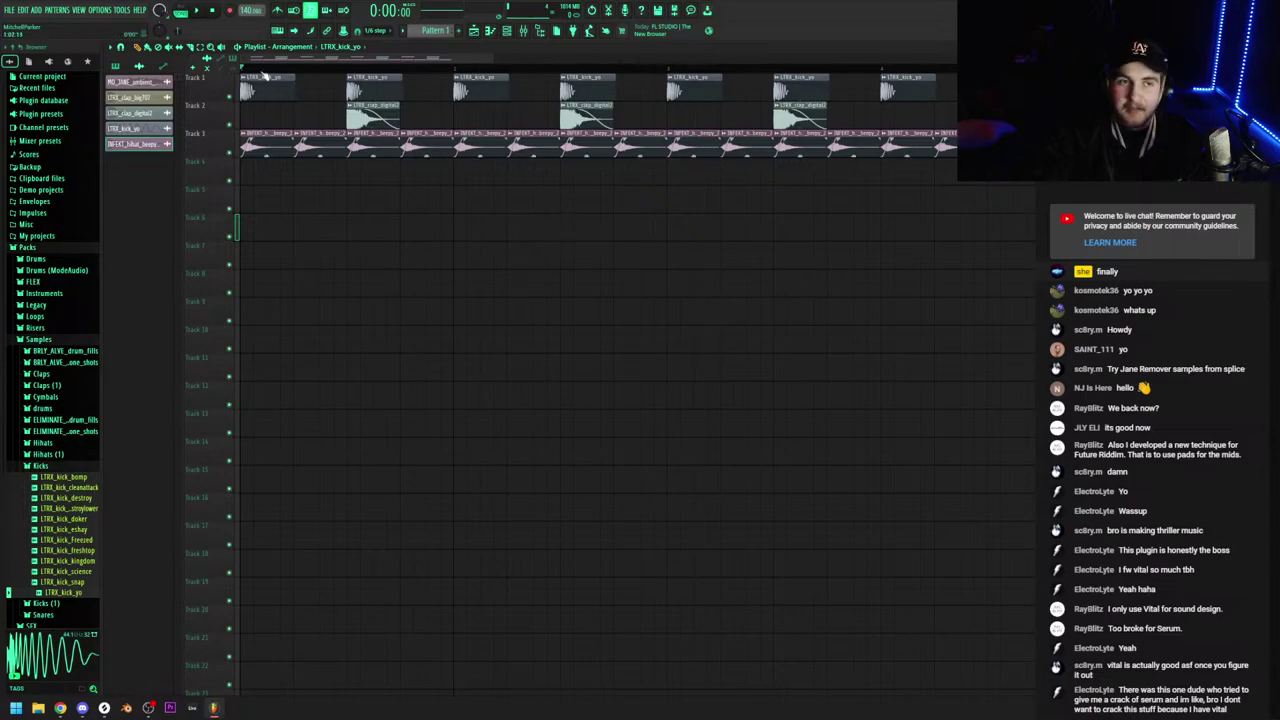
pyautogui.click(92, 465)
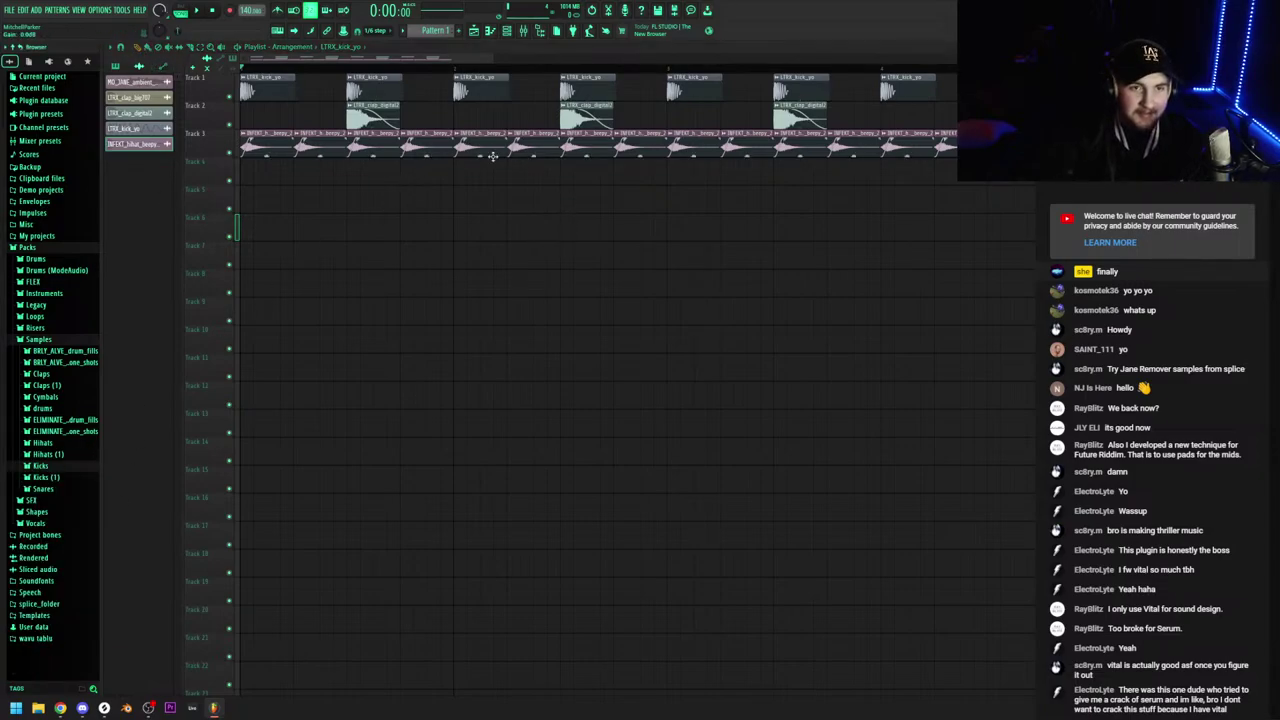
pyautogui.moveTo(490, 57)
pyautogui.mouseDown()
pyautogui.moveTo(575, 68)
pyautogui.moveTo(457, 67)
pyautogui.moveTo(493, 62)
pyautogui.mouseUp()
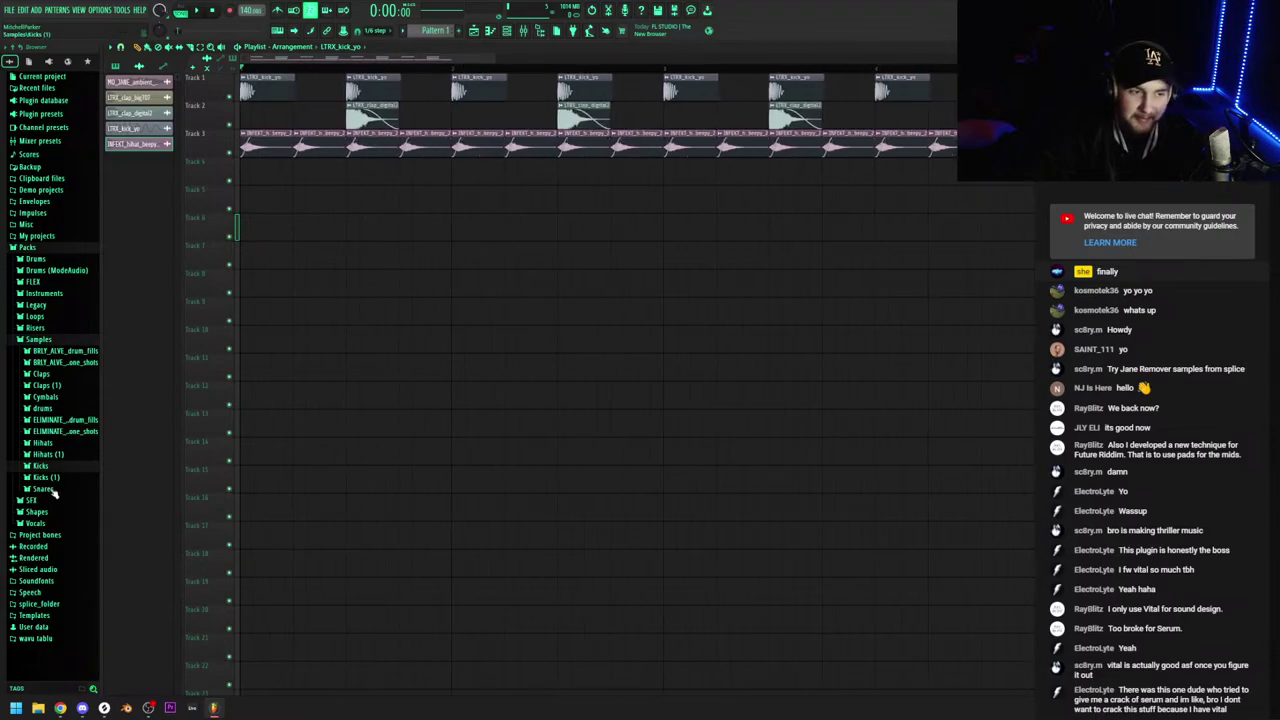
pyautogui.click(50, 445)
pyautogui.click(50, 445)
pyautogui.scroll(-3, 376, 292)
pyautogui.scroll(-2, 374, 293)
pyautogui.scroll(3, 307, 366)
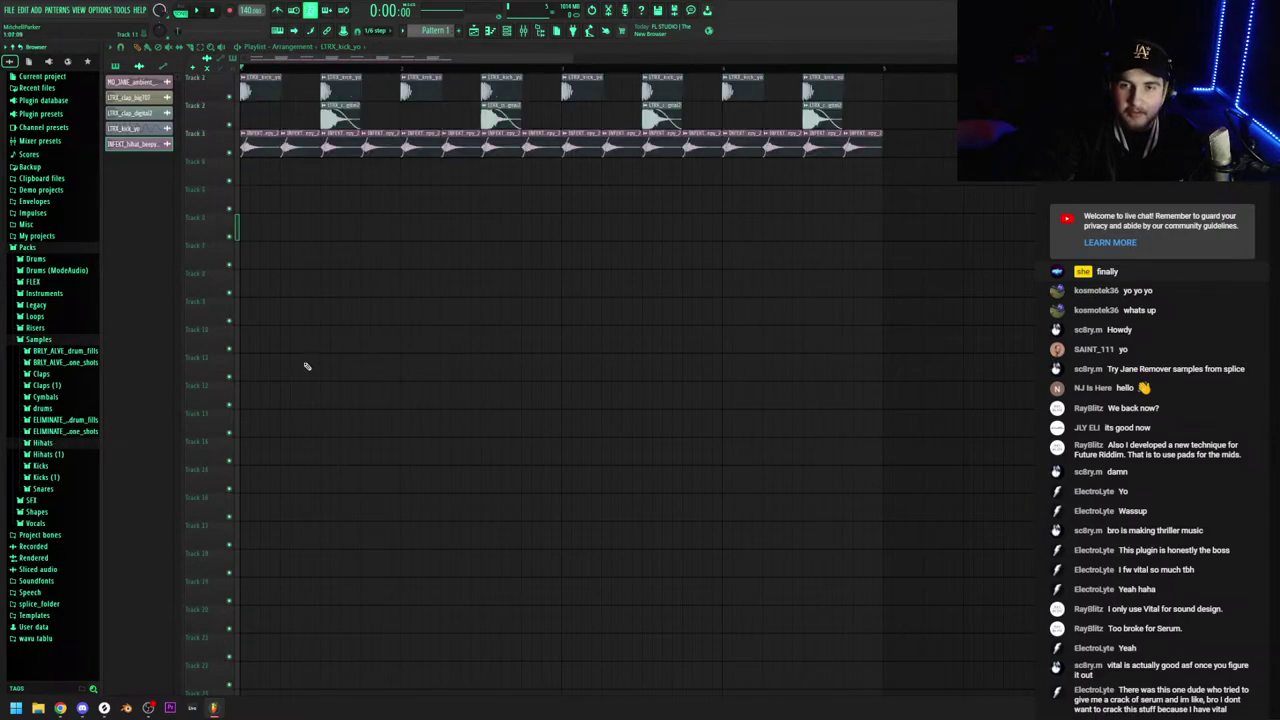
pyautogui.moveTo(571, 60); pyautogui.dragTo(453, 61)
pyautogui.click(342, 48)
pyautogui.click(168, 60)
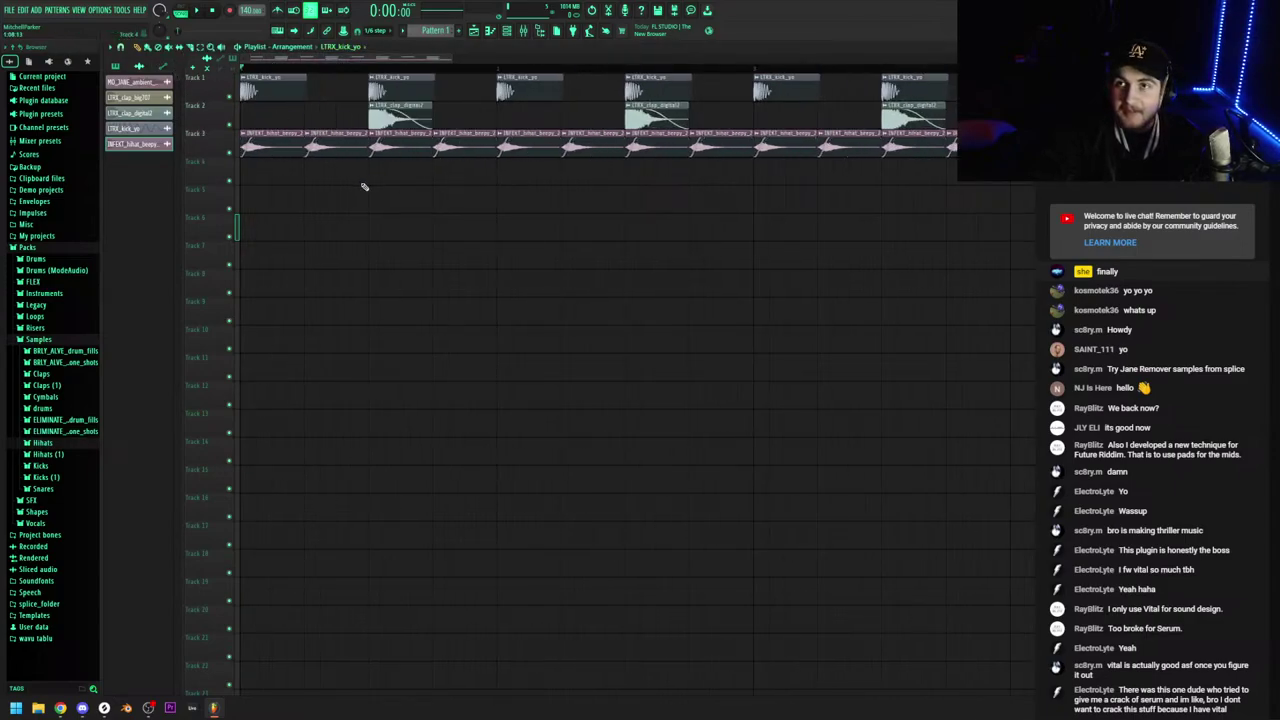
pyautogui.scroll(-2, 369, 186)
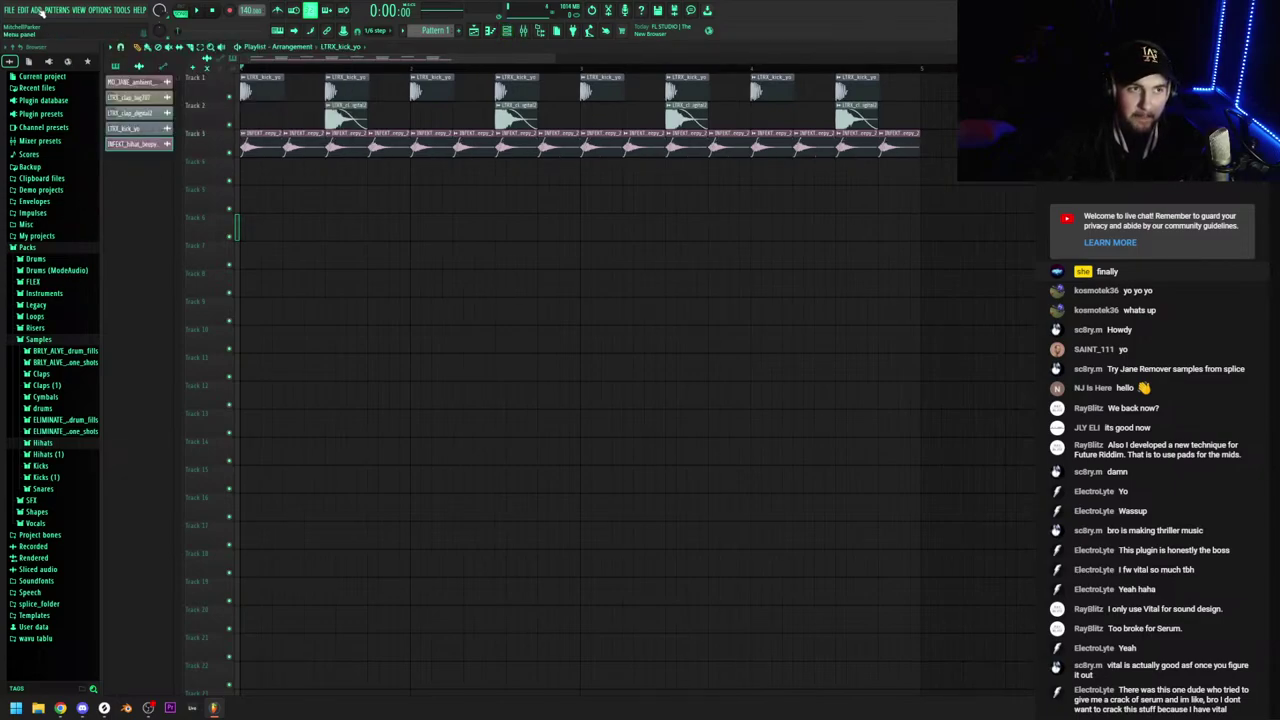
# Add a Vital synth channel to the project and close its plugin window
pyautogui.click(38, 10)
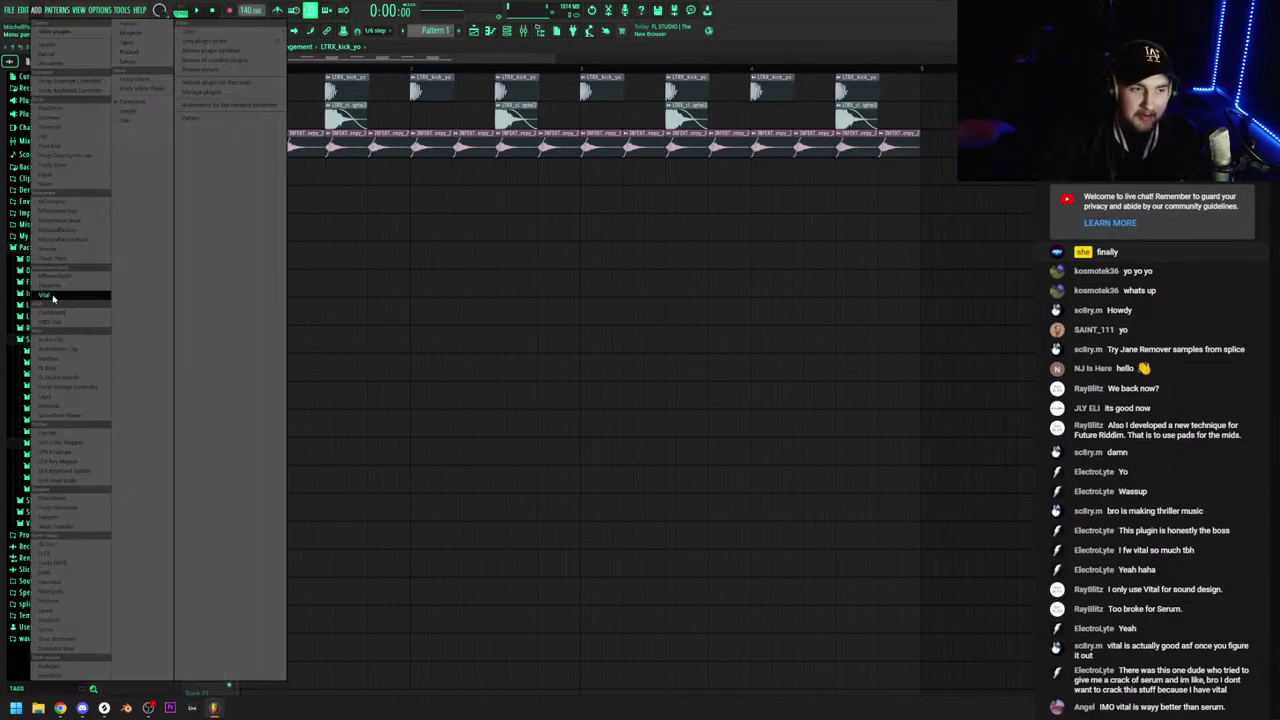
pyautogui.click(53, 298)
pyautogui.click(910, 237)
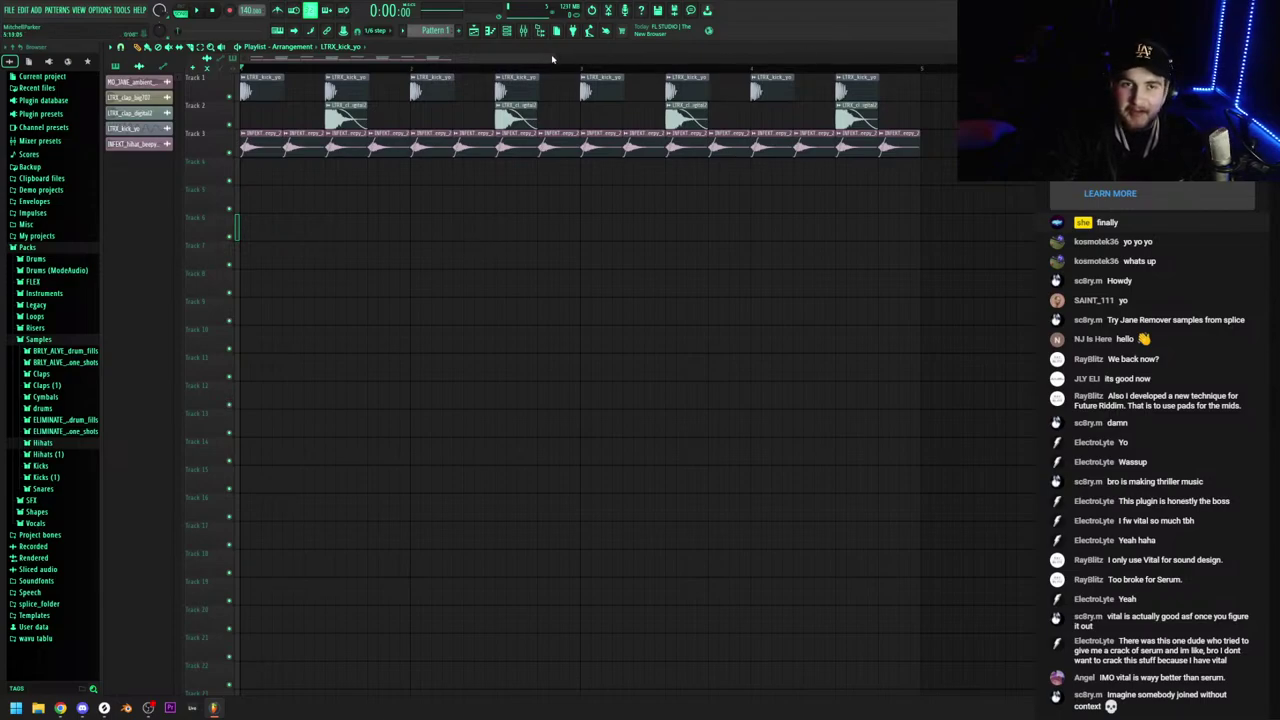
pyautogui.moveTo(552, 59); pyautogui.dragTo(656, 128)
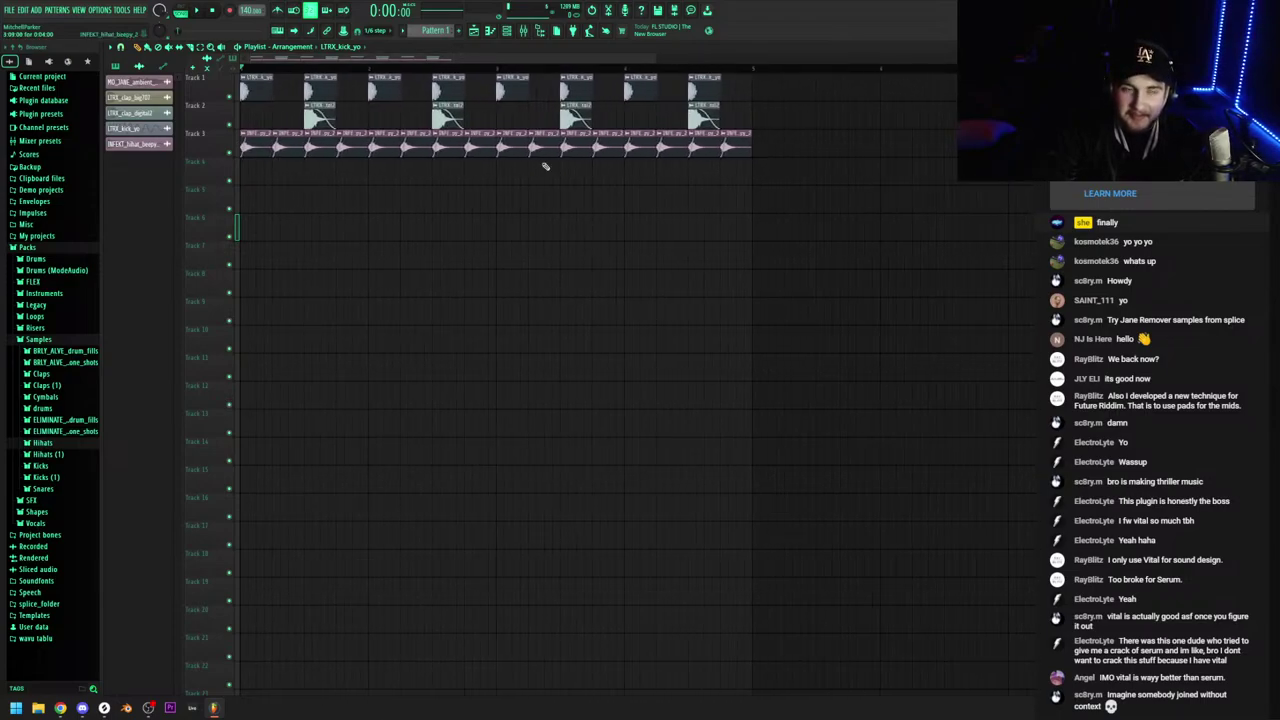
pyautogui.click(51, 386)
pyautogui.click(53, 387)
pyautogui.press('space')
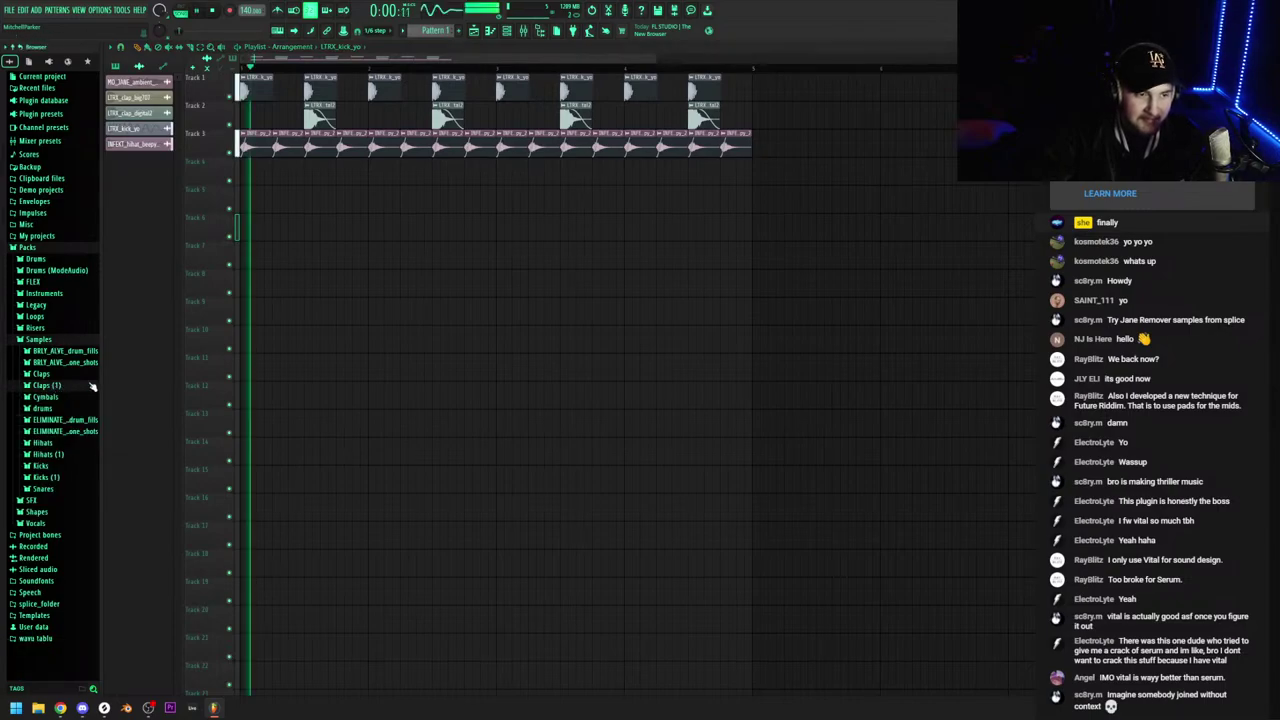
pyautogui.scroll(3, 246, 220)
pyautogui.press('space')
pyautogui.click(36, 11)
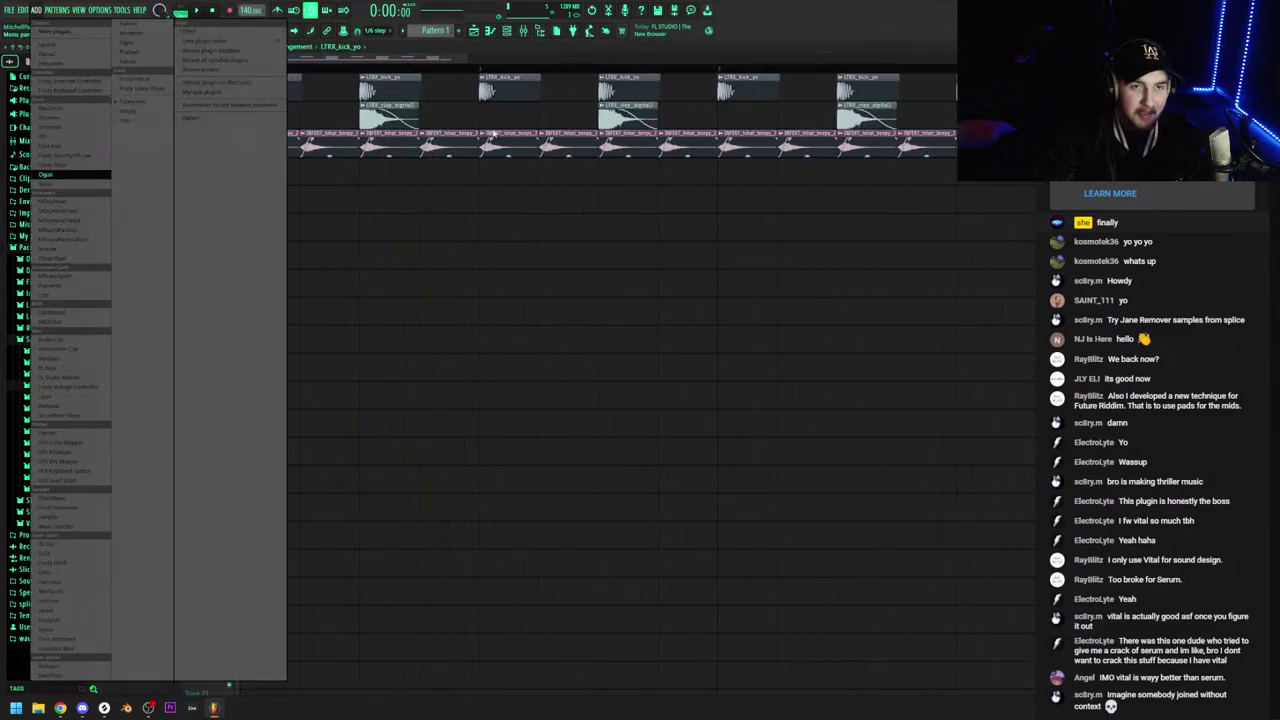
pyautogui.click(489, 136)
pyautogui.scroll(-3, 287, 175)
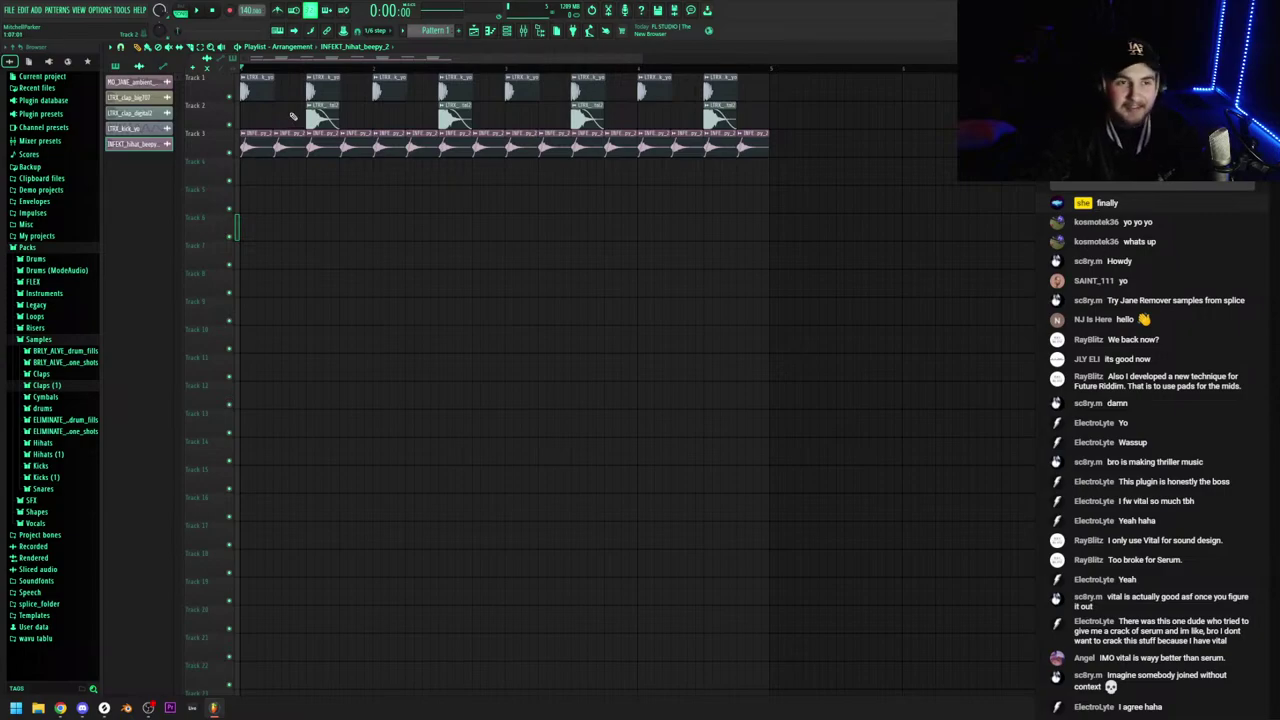
# Add another Vital channel and slightly lengthen the attack and release of its envelope 1
pyautogui.click(37, 10)
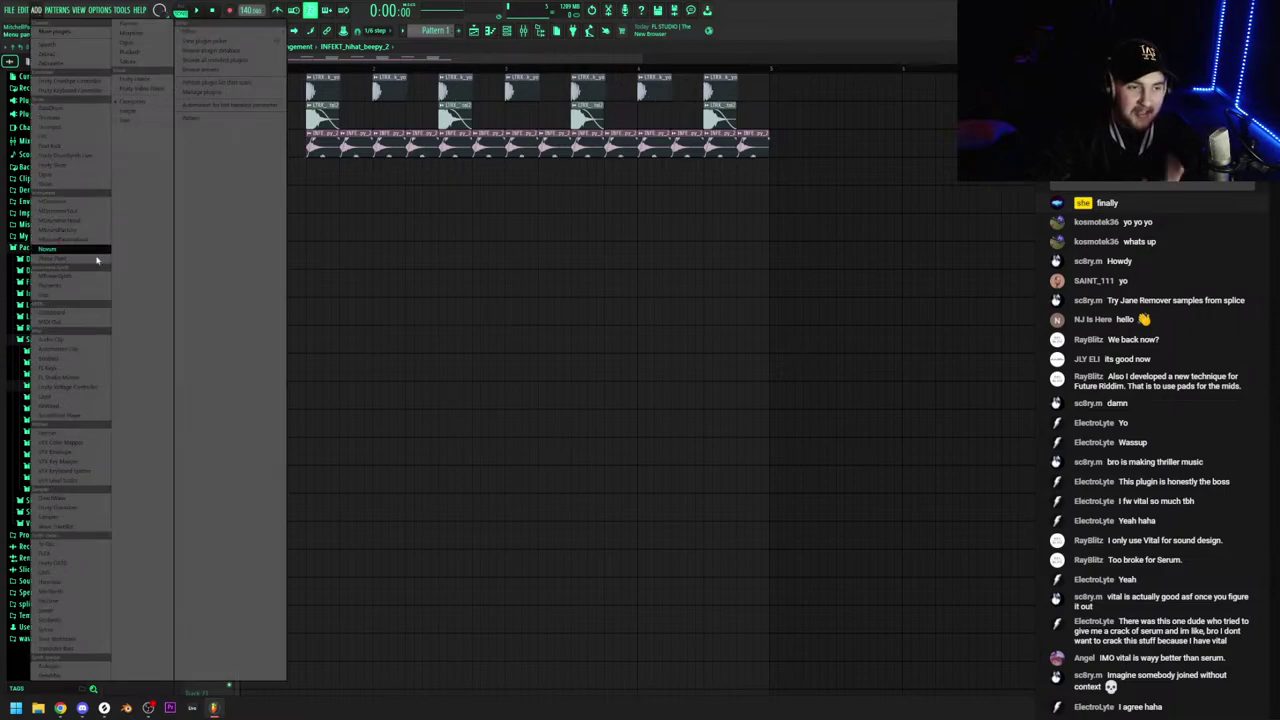
pyautogui.click(67, 297)
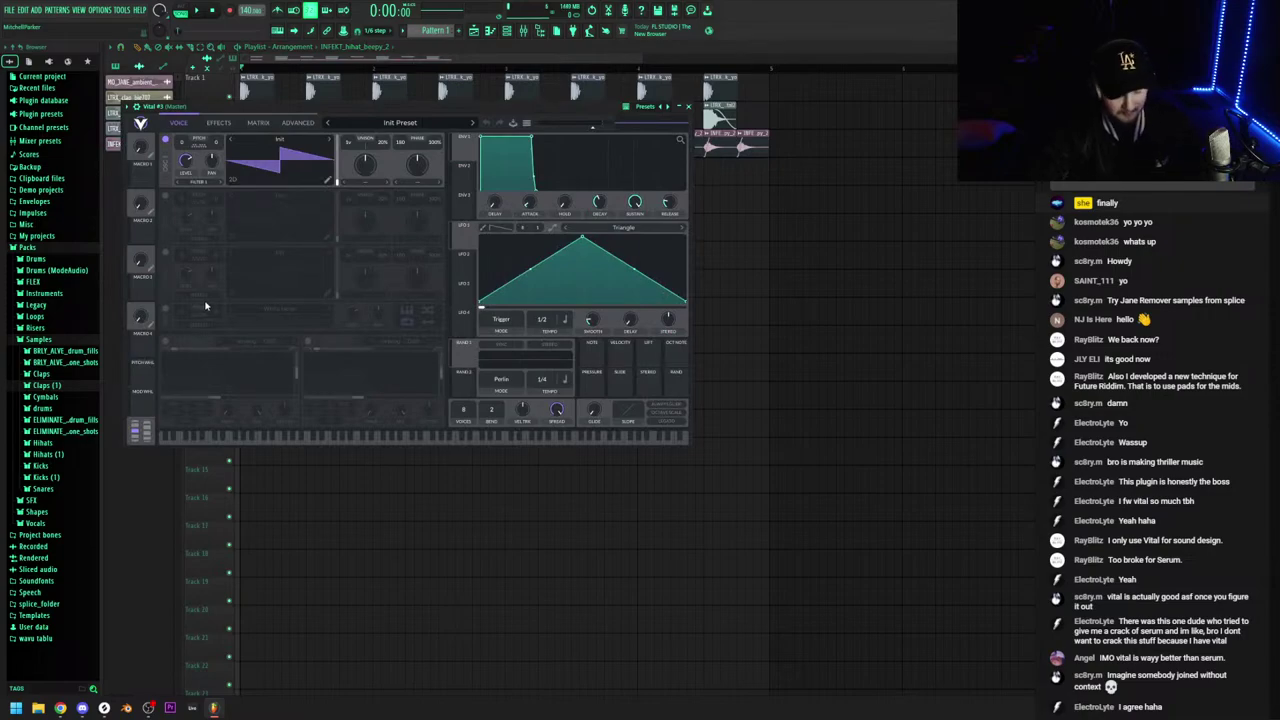
pyautogui.moveTo(285, 106); pyautogui.dragTo(349, 130)
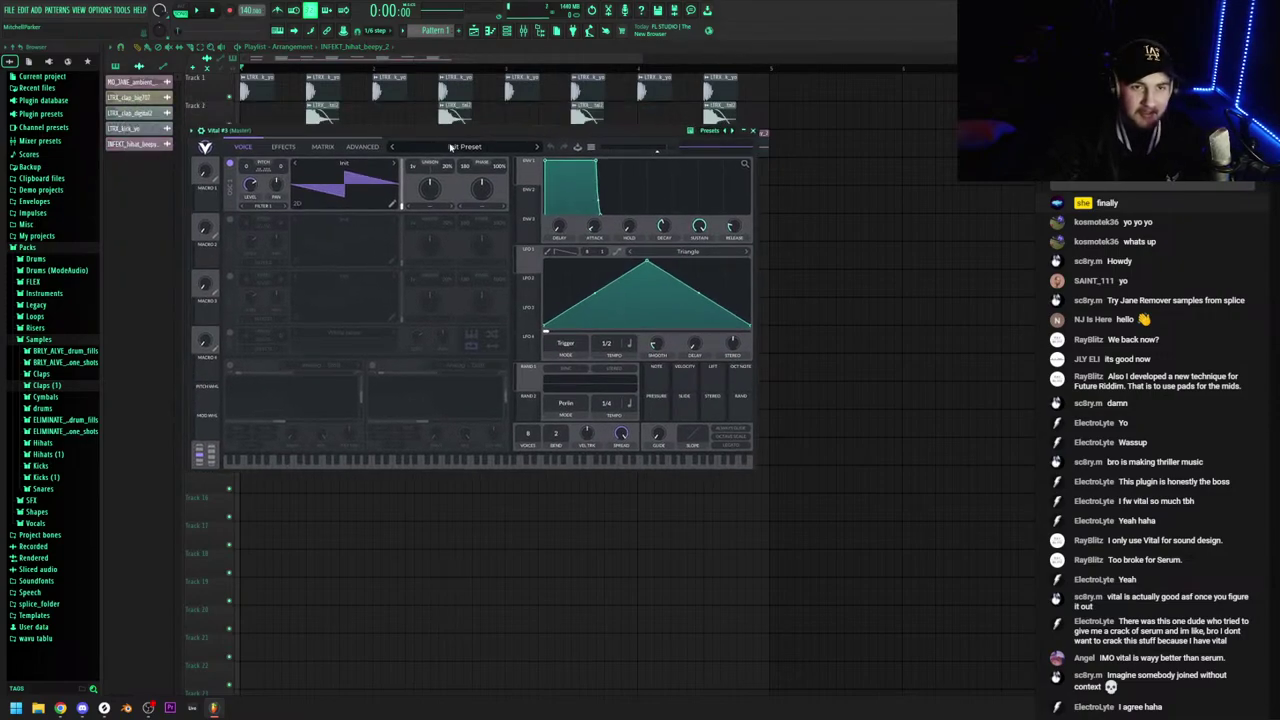
pyautogui.doubleClick(453, 148)
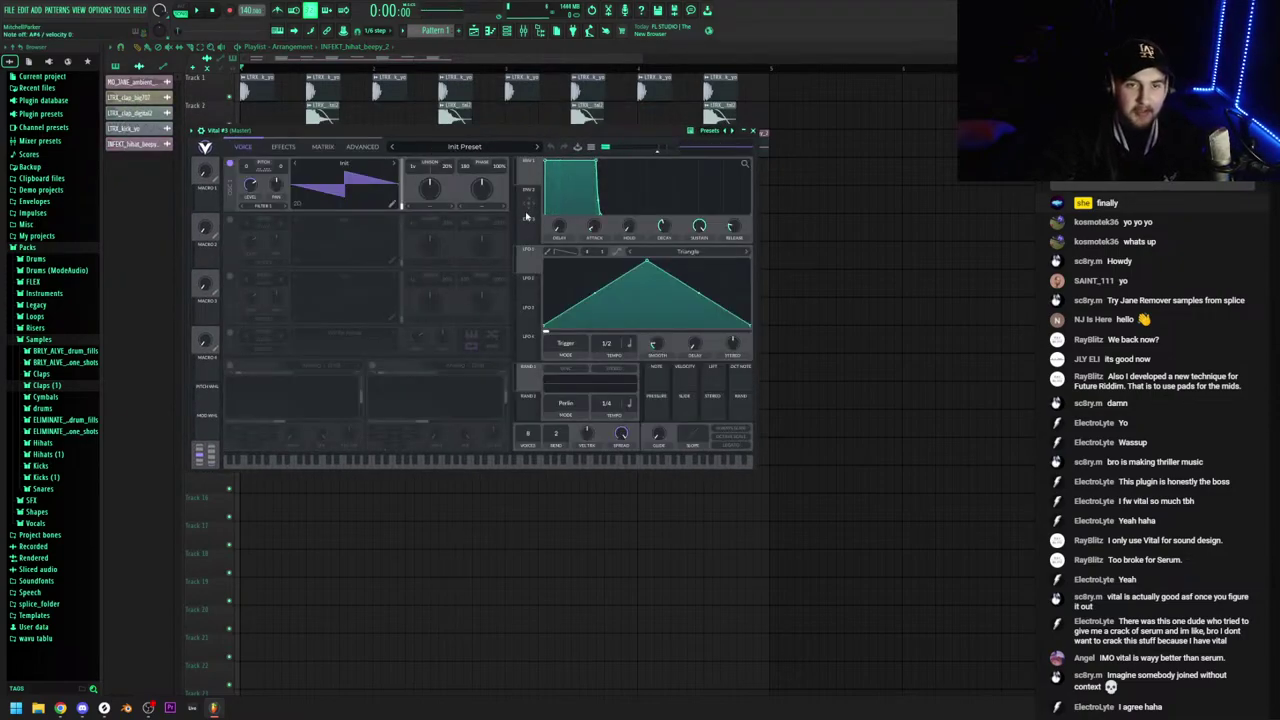
pyautogui.moveTo(594, 229); pyautogui.dragTo(598, 219)
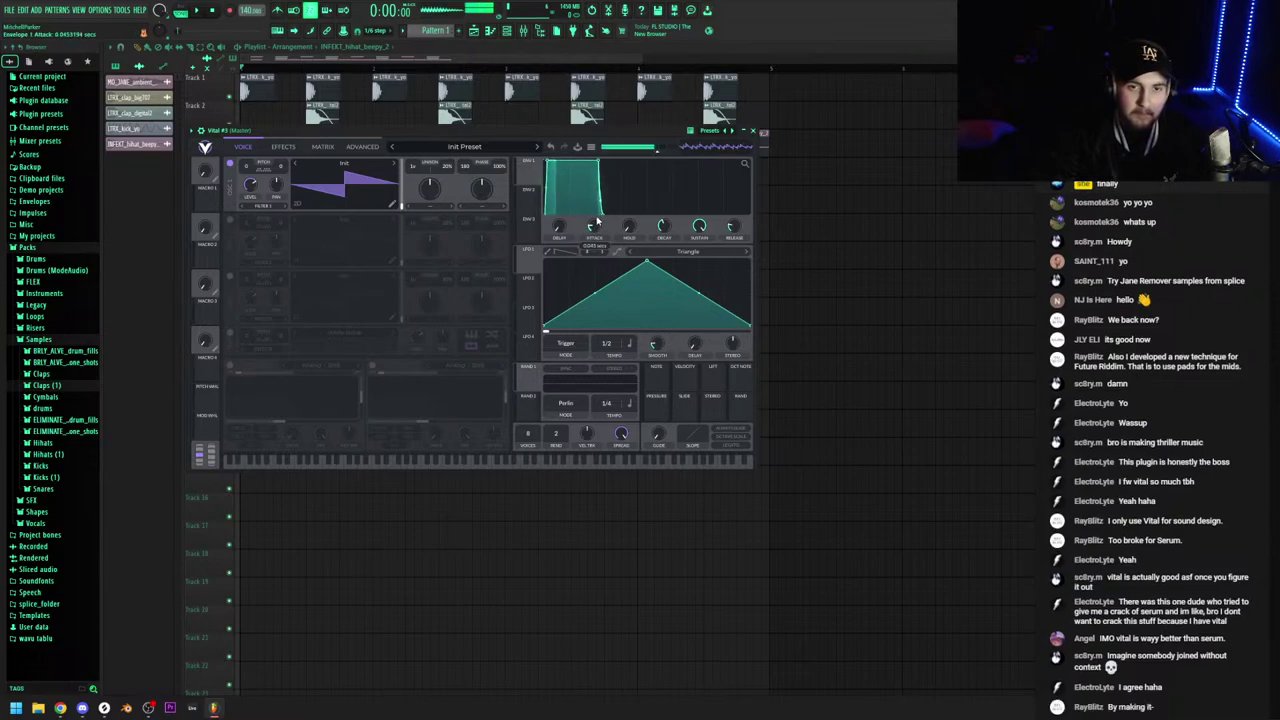
pyautogui.moveTo(733, 228); pyautogui.dragTo(731, 221)
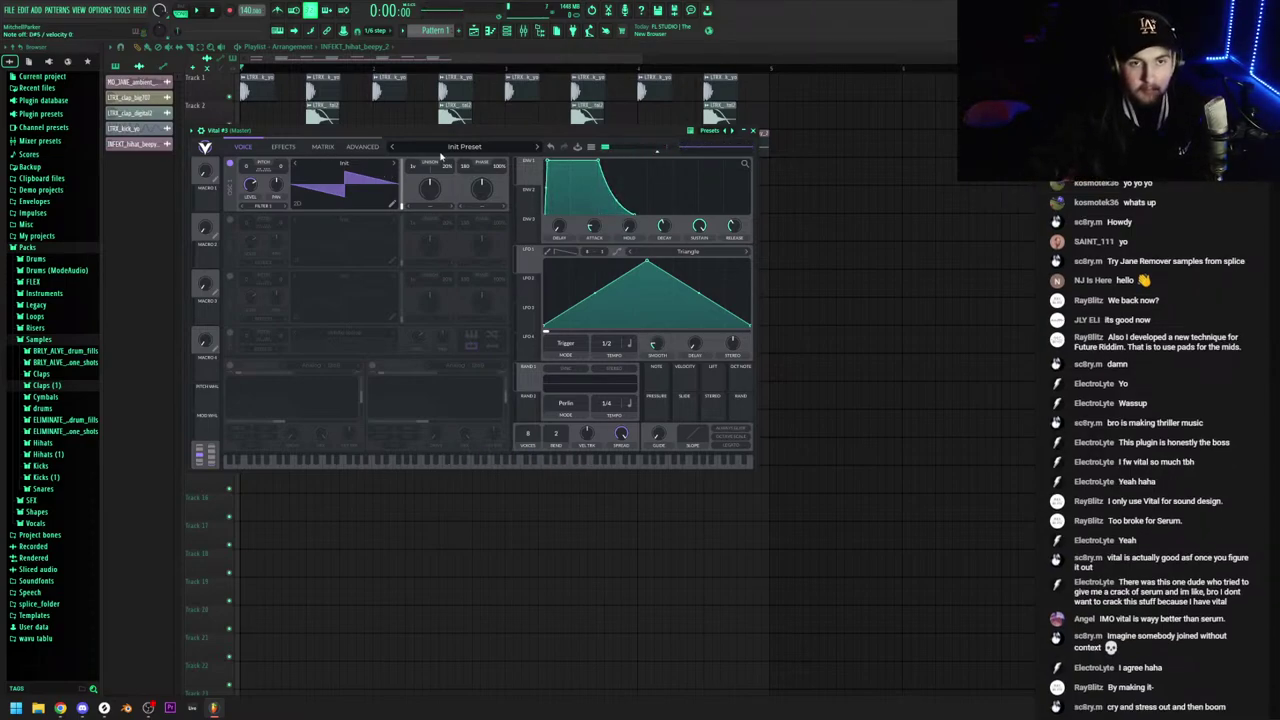
# Enable Filter 1, lower its resonance, raise its cutoff slightly and modulate the cutoff with envelope 1
pyautogui.click(230, 365)
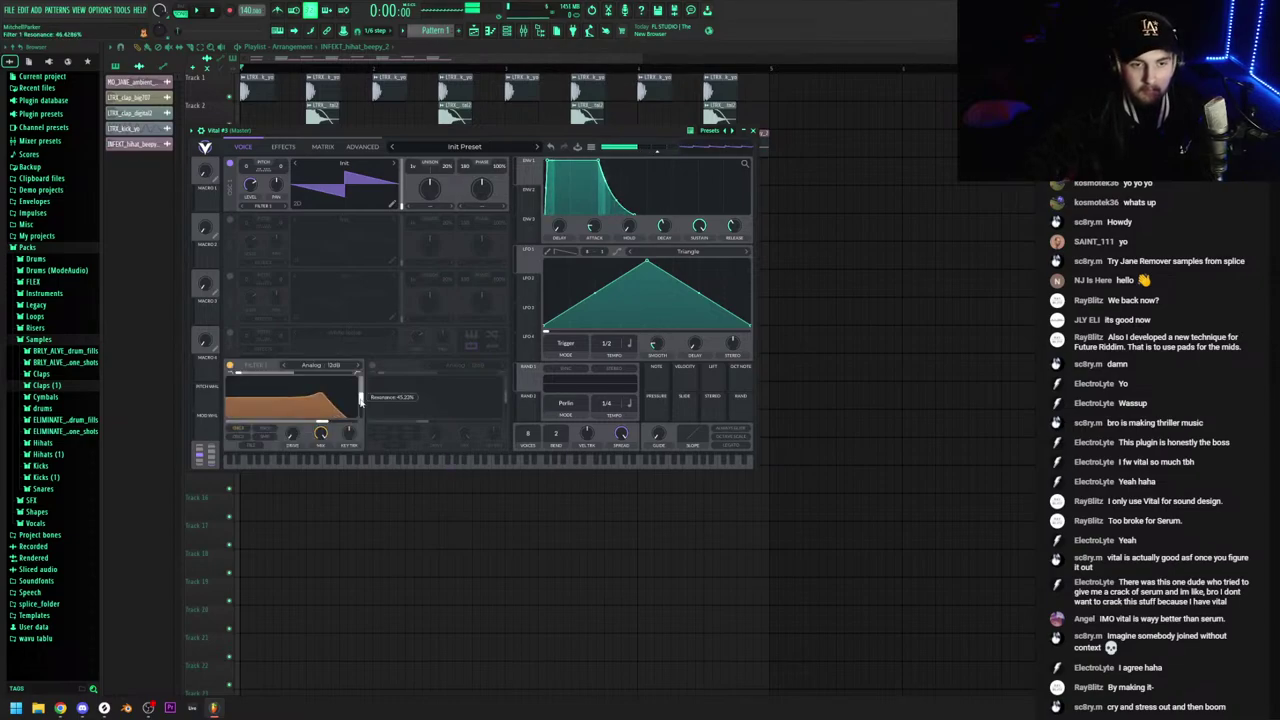
pyautogui.moveTo(361, 402); pyautogui.dragTo(361, 416)
pyautogui.moveTo(322, 421); pyautogui.dragTo(335, 422)
pyautogui.moveTo(528, 176); pyautogui.dragTo(298, 412)
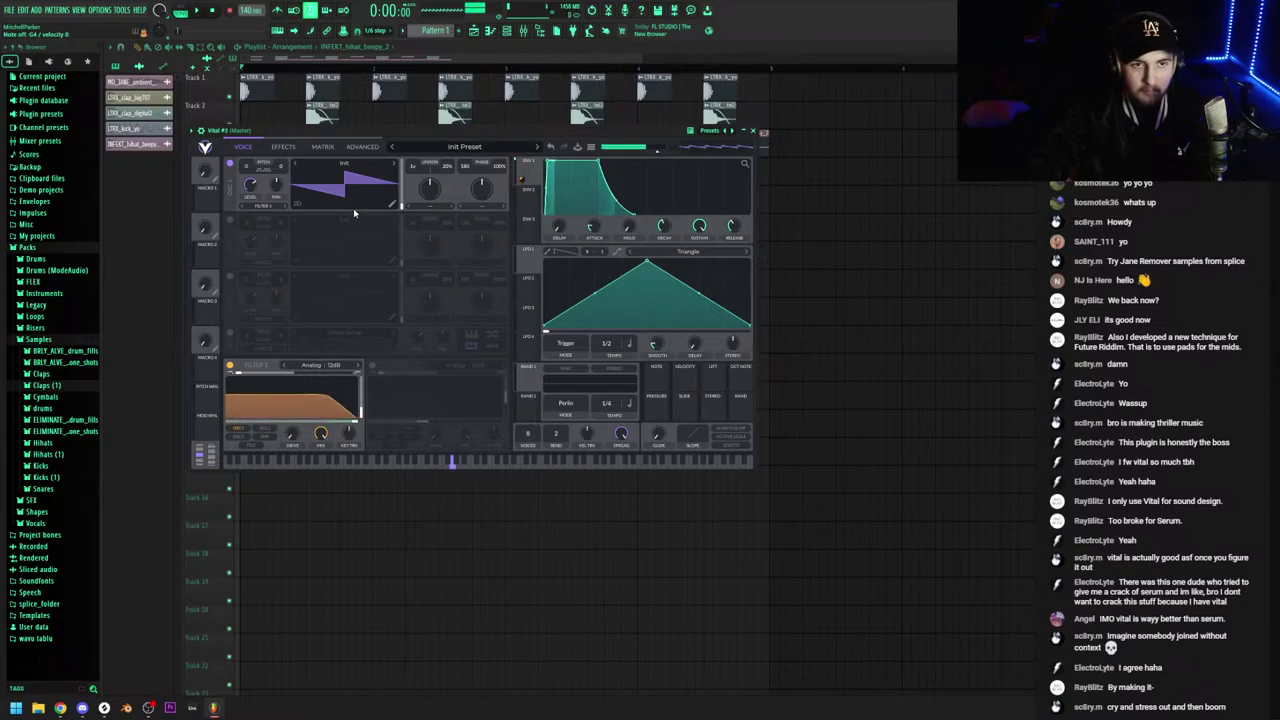
# Load the AKWF_FMS wavetable into oscillator 1
pyautogui.click(344, 163)
pyautogui.click(455, 254)
pyautogui.click(570, 254)
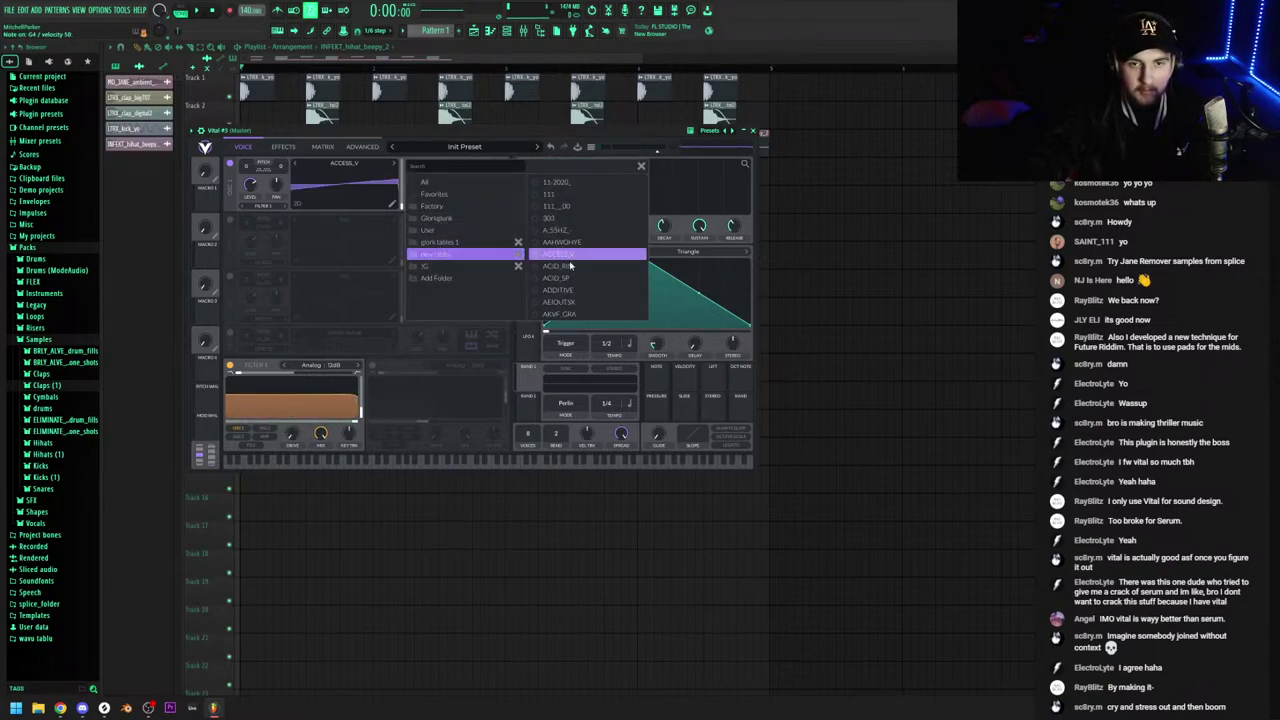
pyautogui.scroll(-5, 571, 265)
pyautogui.click(572, 265)
pyautogui.click(641, 167)
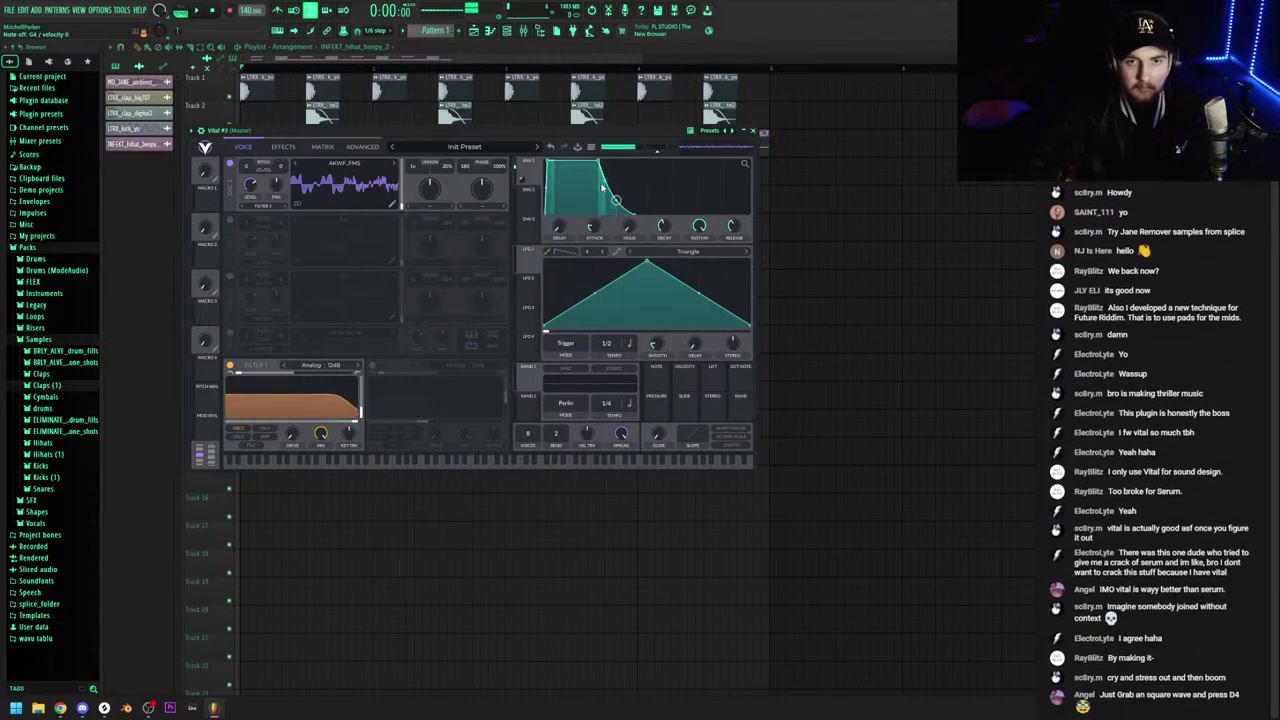
# Give oscillator 1 more unison voices at 12% detune and a higher wavetable frame, and lower the Filter 1 cutoff
pyautogui.moveTo(413, 166); pyautogui.dragTo(449, 172)
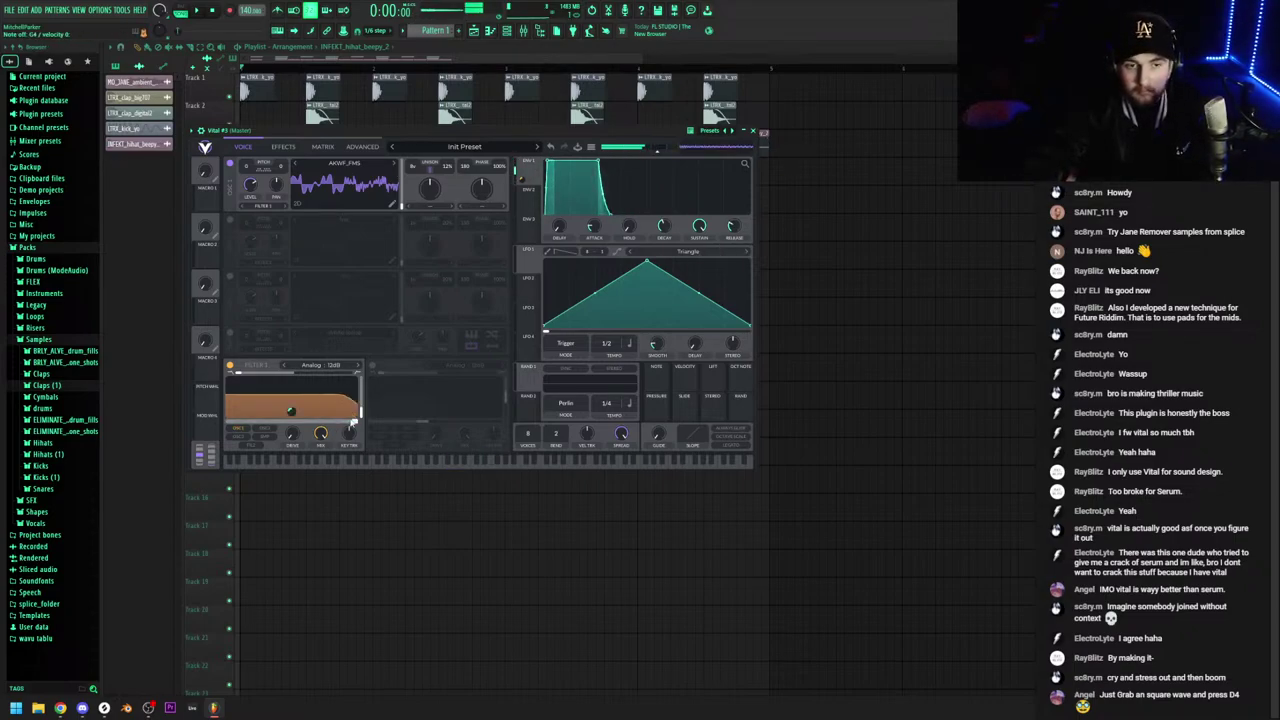
pyautogui.moveTo(354, 421); pyautogui.dragTo(295, 423)
pyautogui.moveTo(403, 207); pyautogui.dragTo(403, 201)
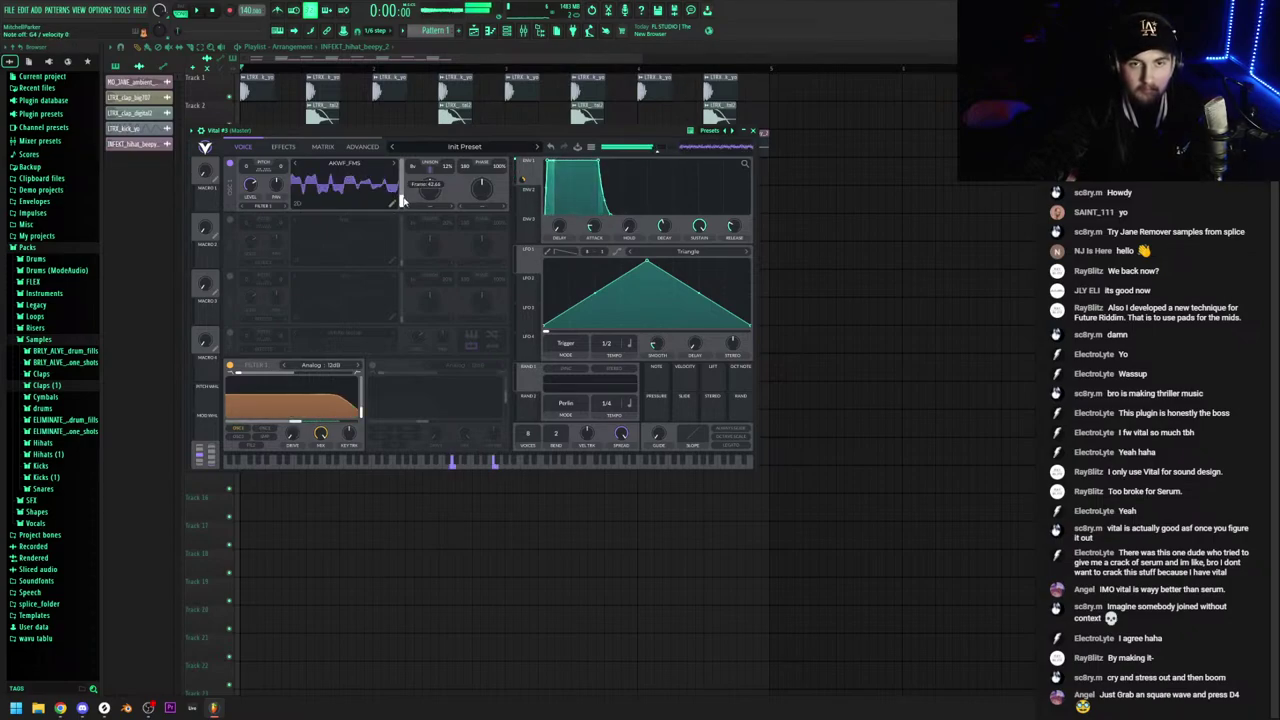
pyautogui.moveTo(403, 200); pyautogui.dragTo(404, 199)
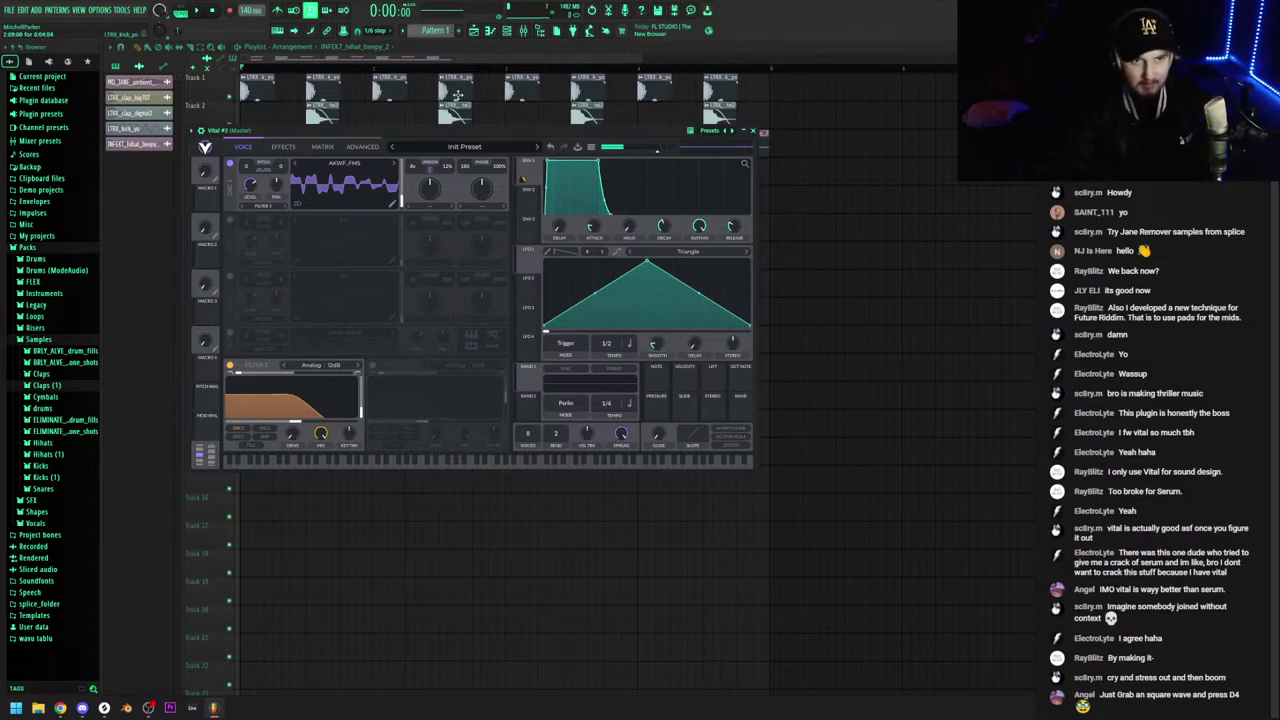
# Transpose oscillator 1 by -24 semitones and audition the sound with a few notes
pyautogui.press('s')
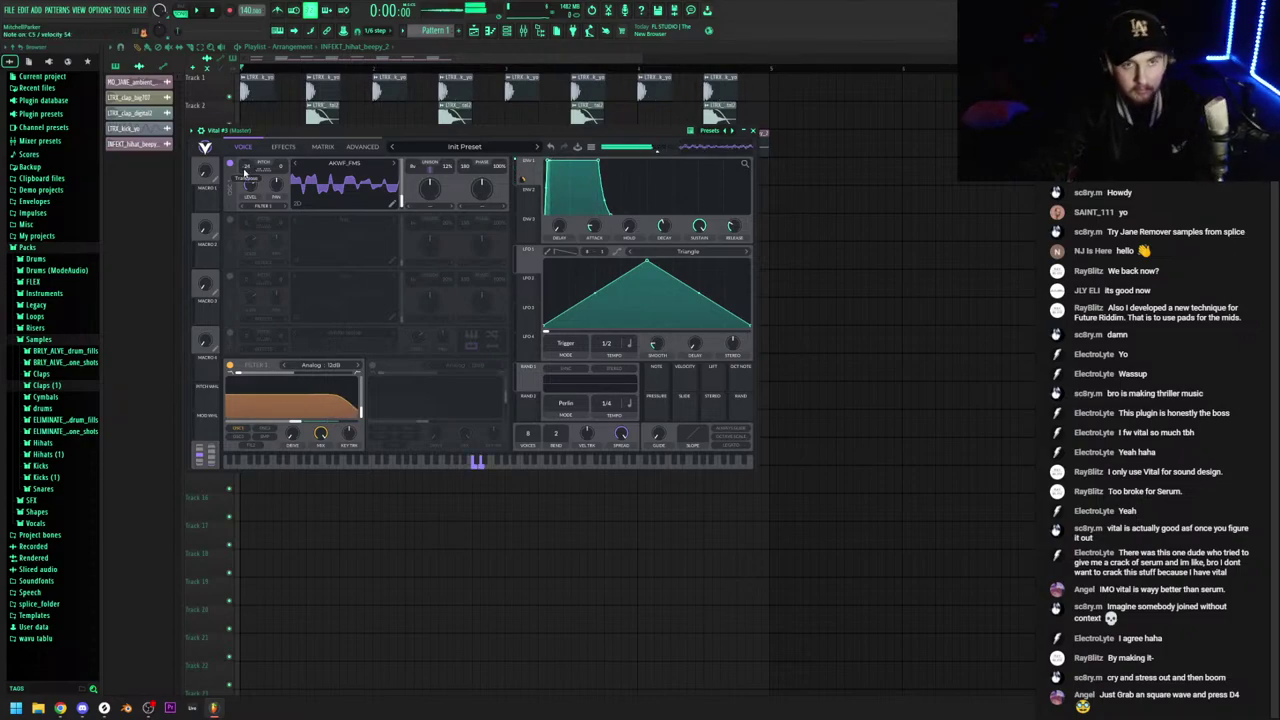
pyautogui.press('j')
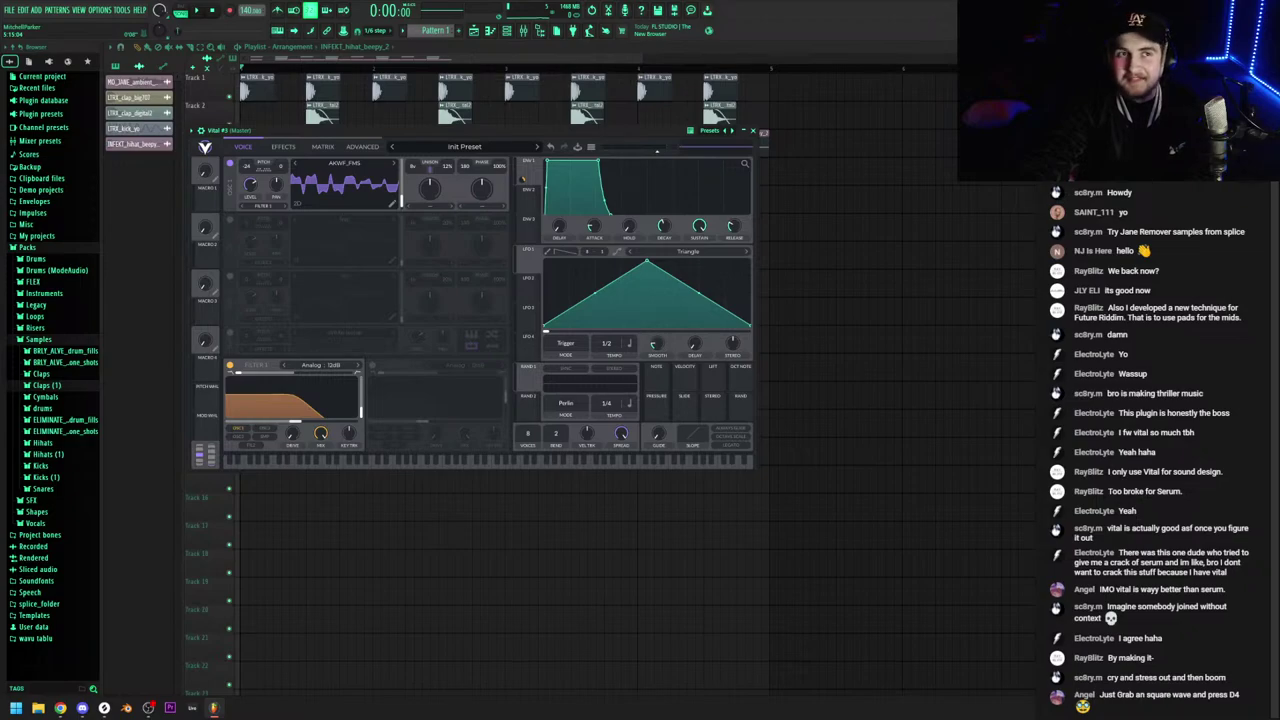
pyautogui.press('j')
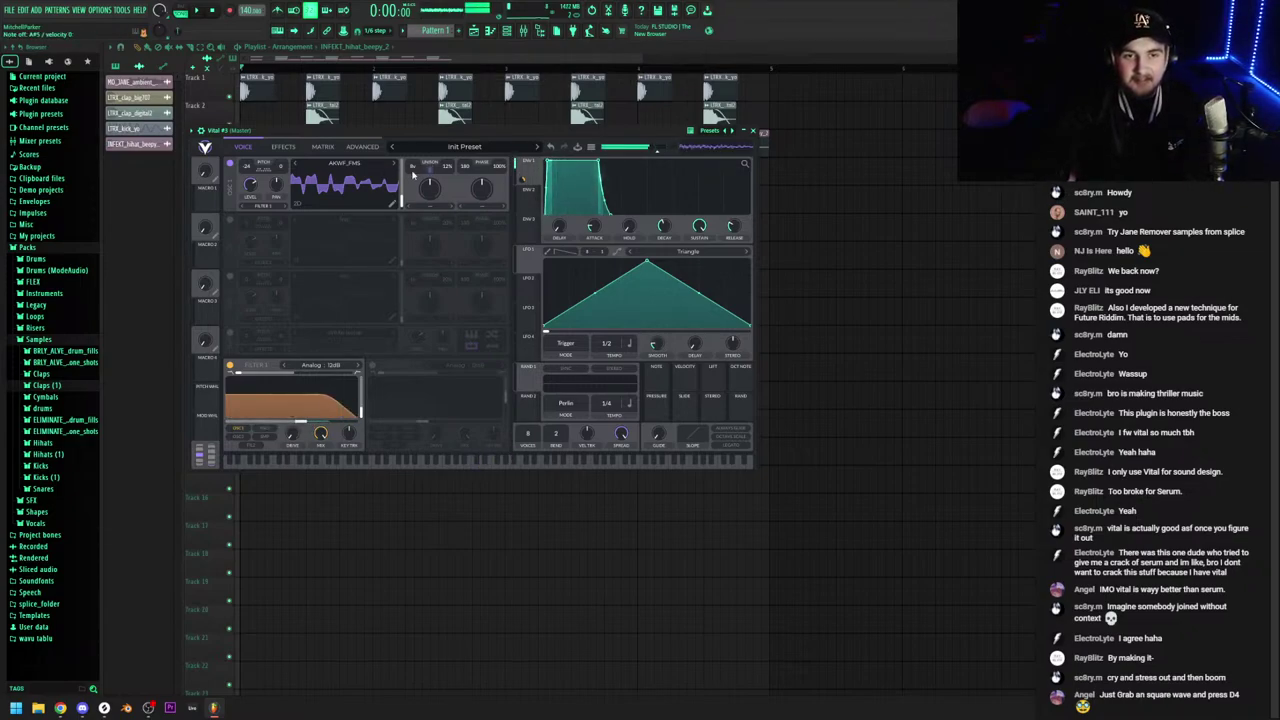
# Set oscillator 1's unison to 7 voices with 1% detune, and raise the Filter 1 cutoff and wavetable frame
pyautogui.moveTo(413, 178); pyautogui.dragTo(452, 170)
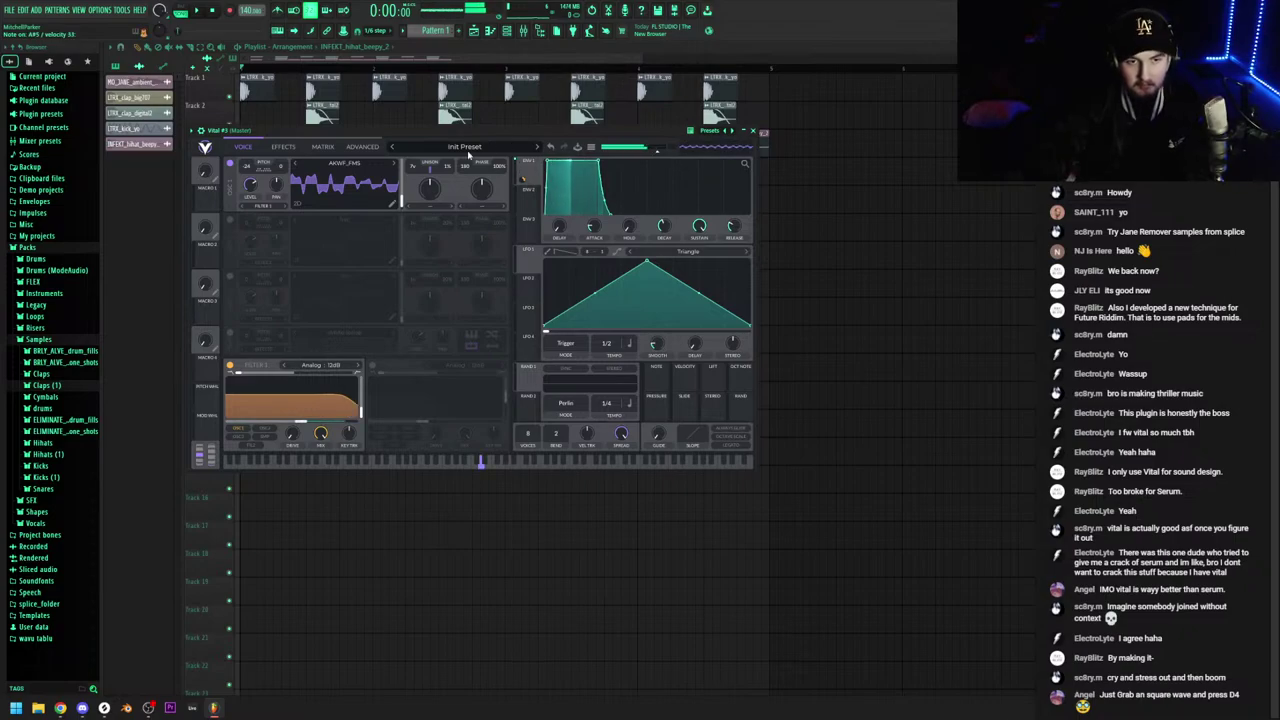
pyautogui.moveTo(299, 420); pyautogui.dragTo(304, 420)
pyautogui.moveTo(404, 201); pyautogui.dragTo(407, 189)
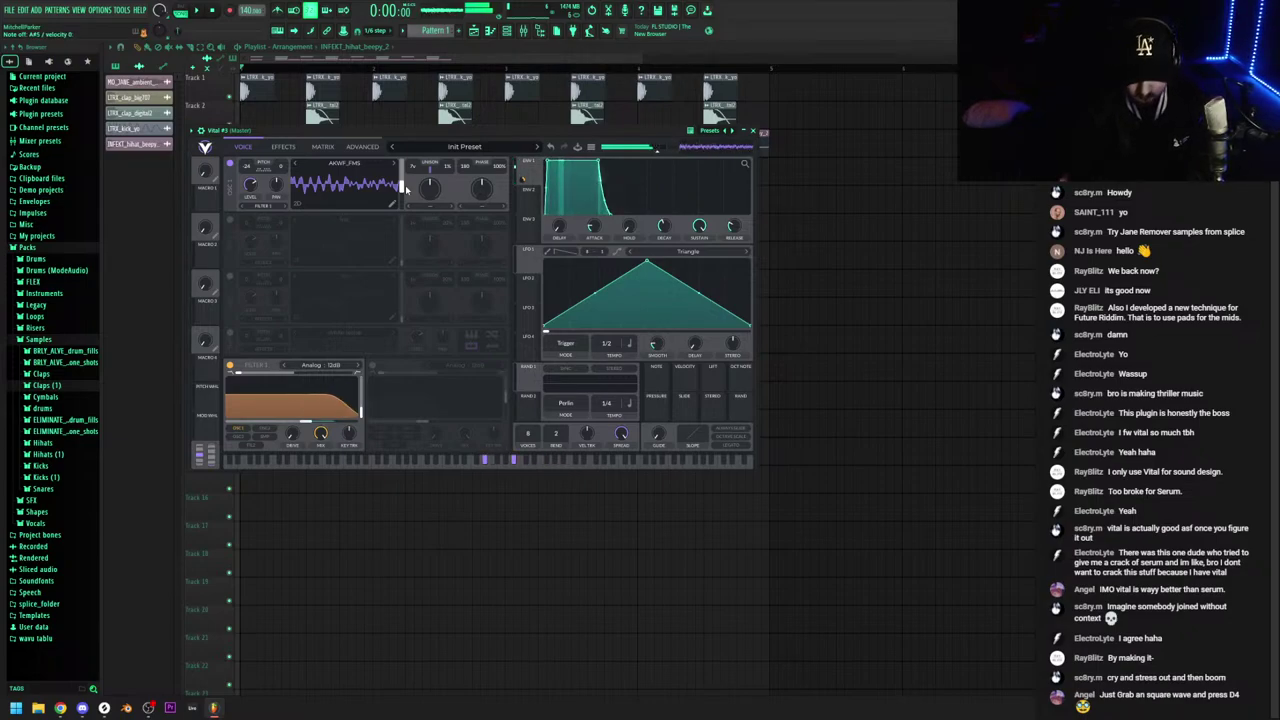
# Audition several wavetables for oscillator 1 and settle on the one whose name starts with BEST_OF
pyautogui.click(344, 163)
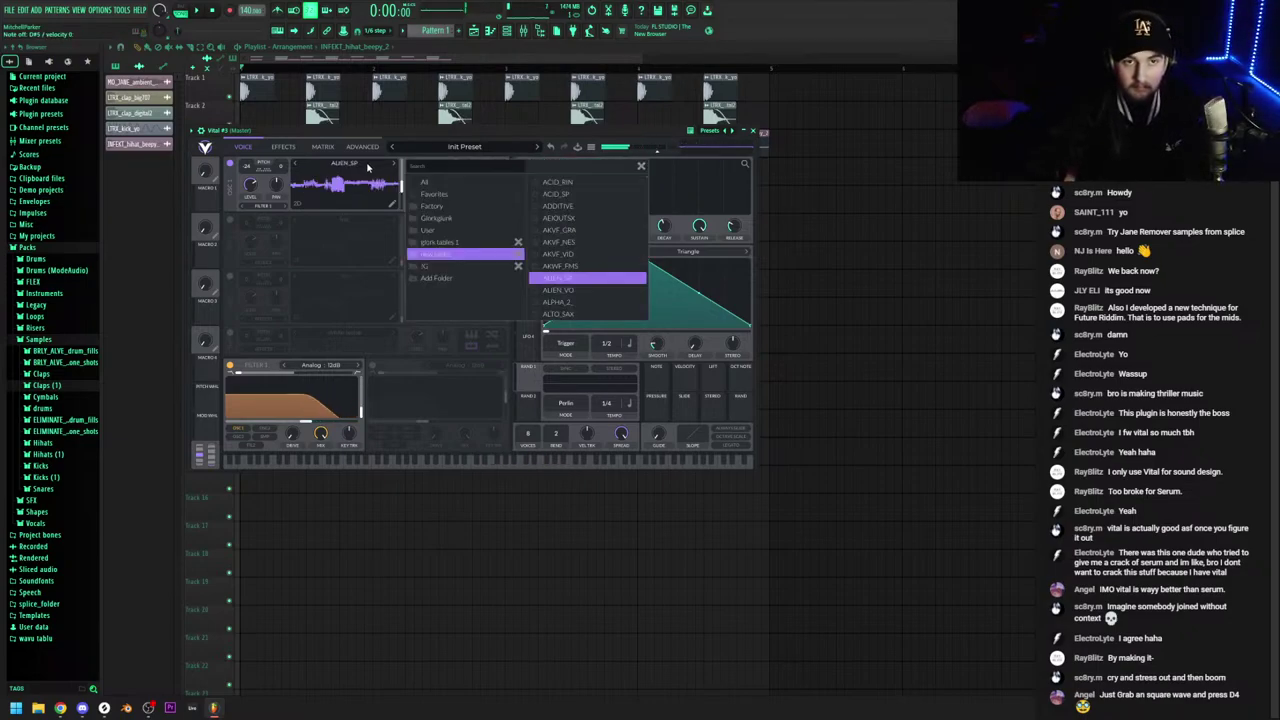
pyautogui.click(579, 230)
pyautogui.scroll(-3, 579, 238)
pyautogui.click(578, 242)
pyautogui.scroll(-4, 579, 242)
pyautogui.click(580, 241)
pyautogui.scroll(-4, 580, 241)
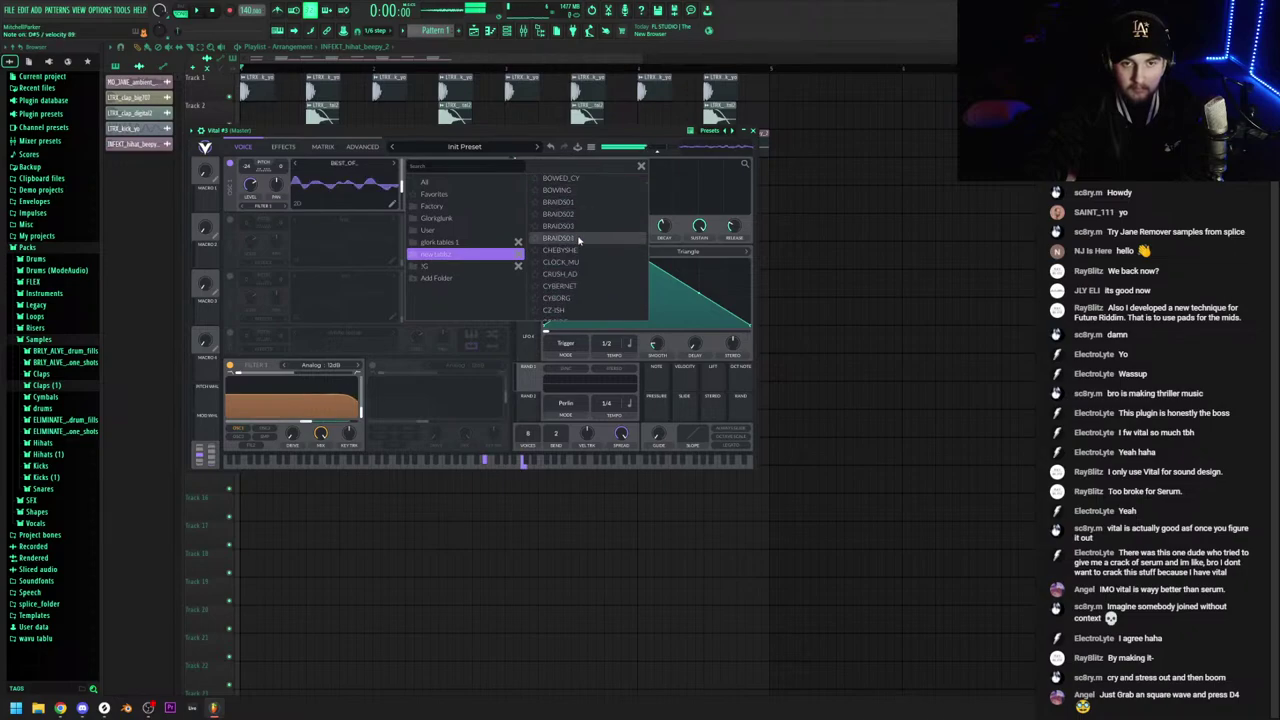
pyautogui.click(641, 167)
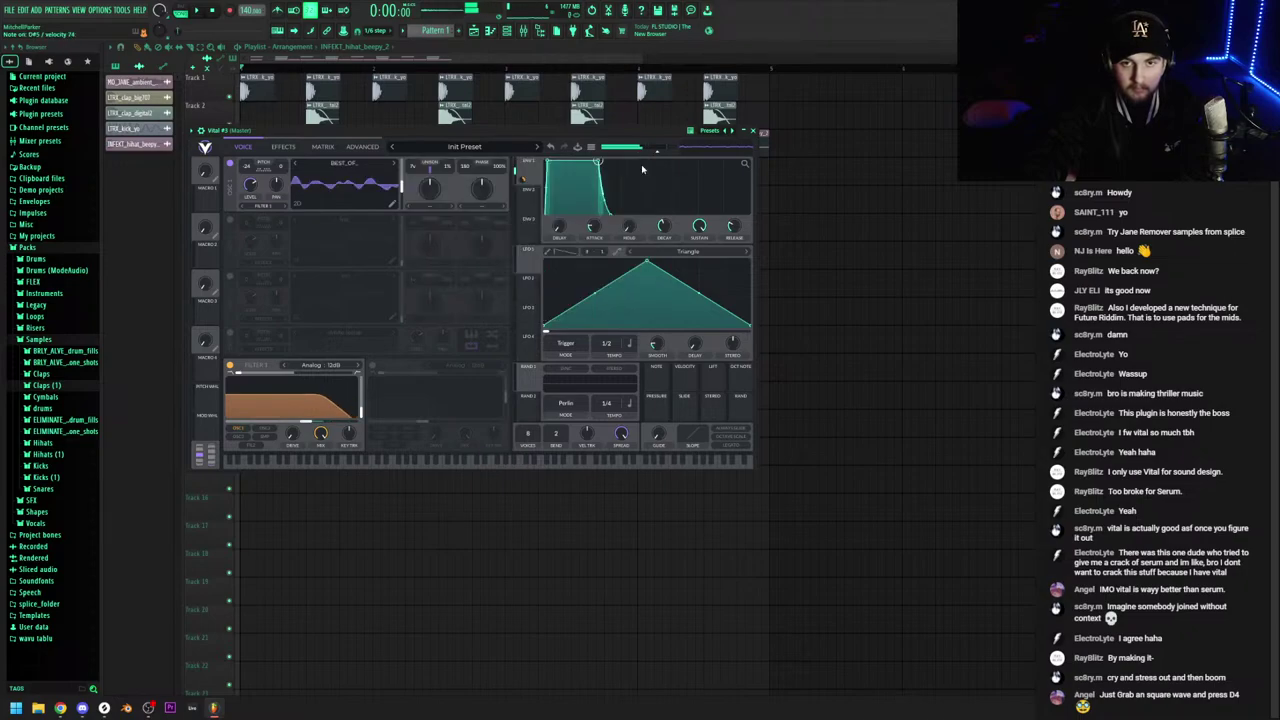
# Enable the multiband Compressor and the Chorus effect, adjusting the compressor's release and the chorus mix
pyautogui.click(283, 147)
pyautogui.click(230, 198)
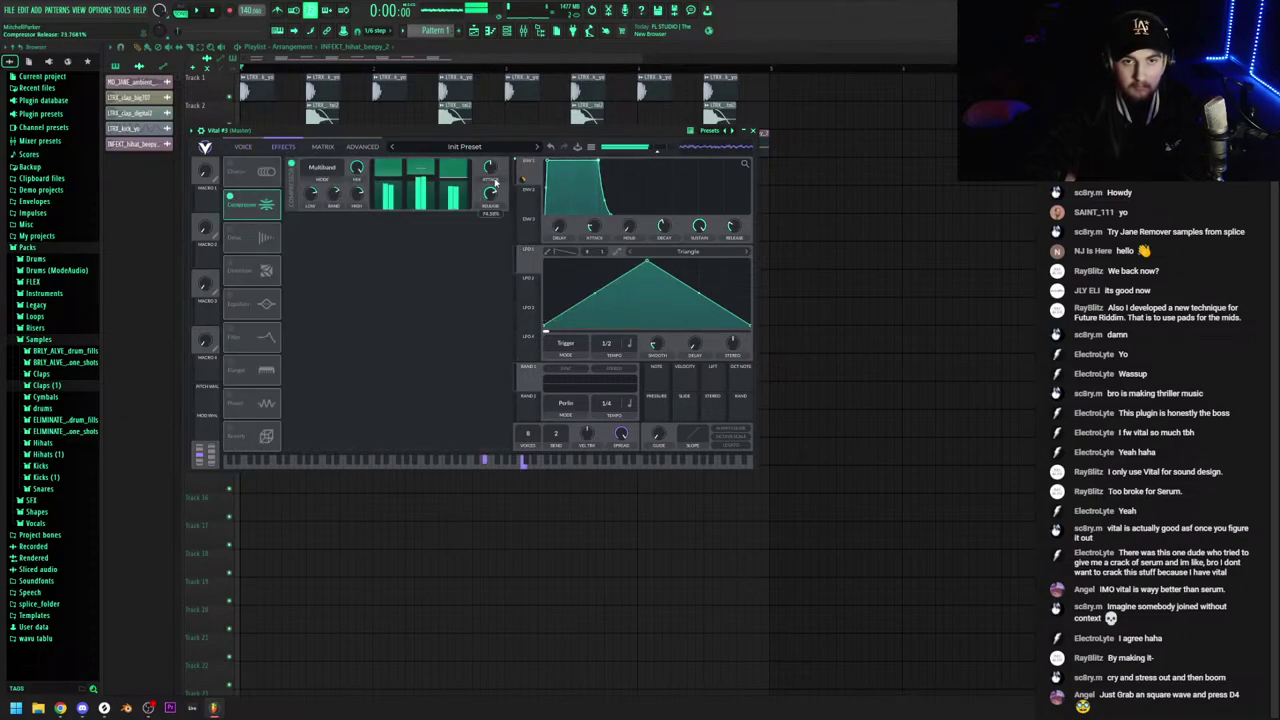
pyautogui.click(230, 164)
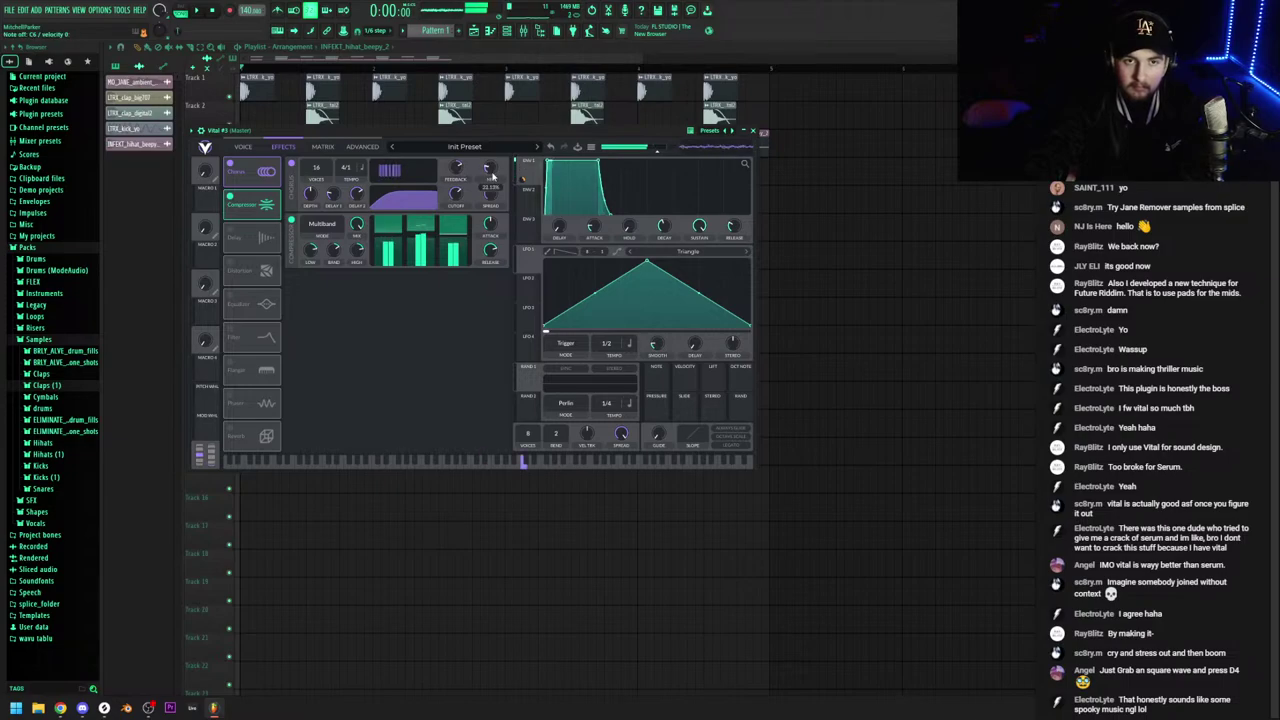
pyautogui.click(507, 31)
pyautogui.scroll(1, 430, 33)
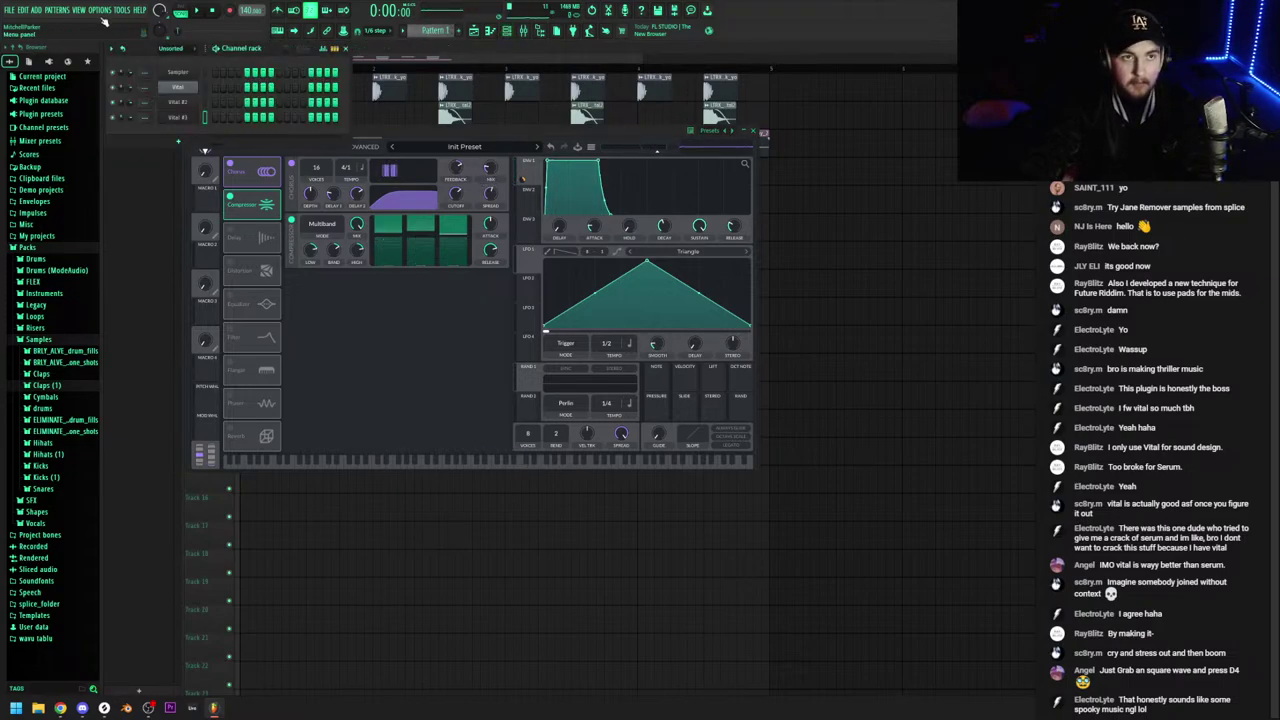
pyautogui.rightClick(182, 89)
pyautogui.click(216, 191)
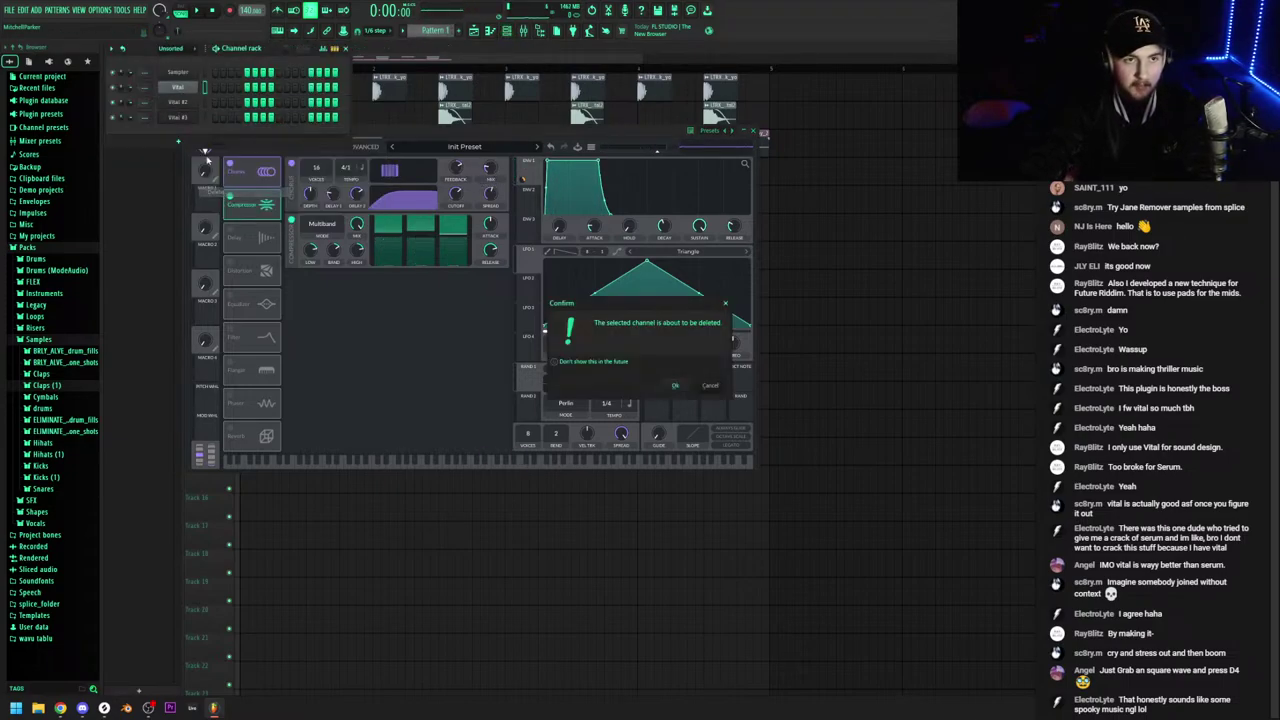
pyautogui.click(716, 384)
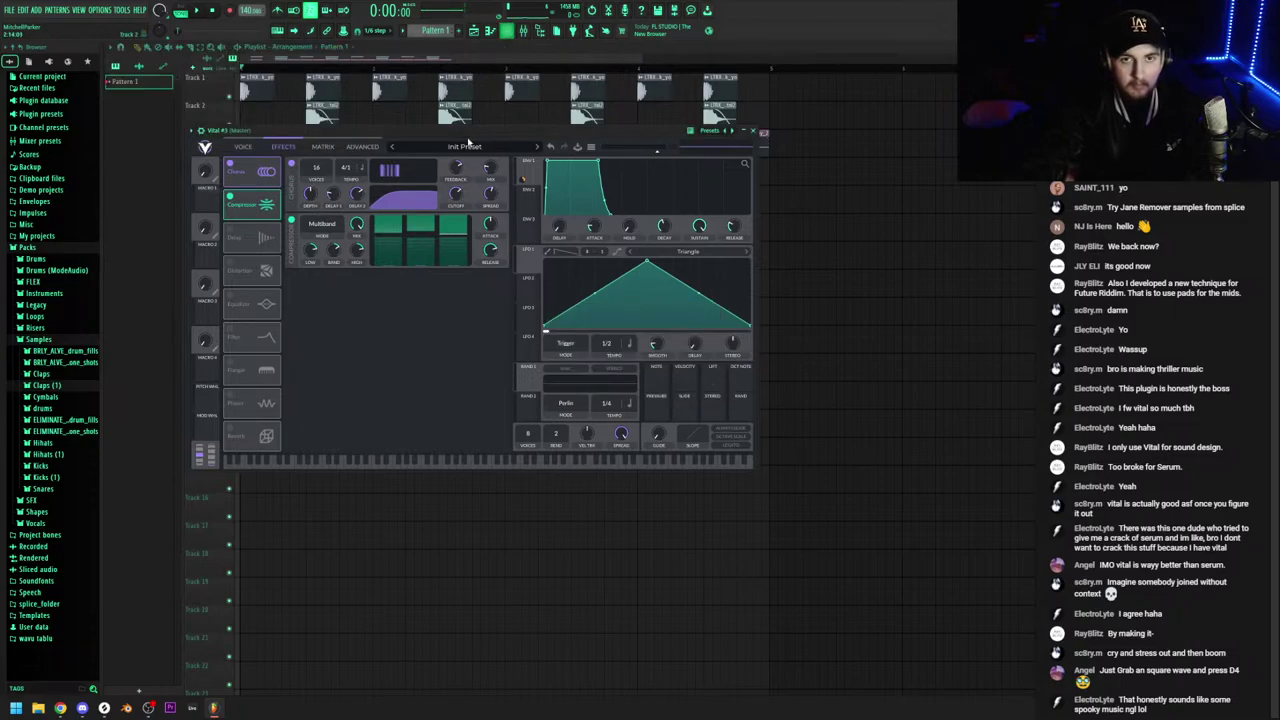
# Delete the unused Vital and Vital #2 channels from the channel rack
pyautogui.click(185, 89)
pyautogui.rightClick(185, 89)
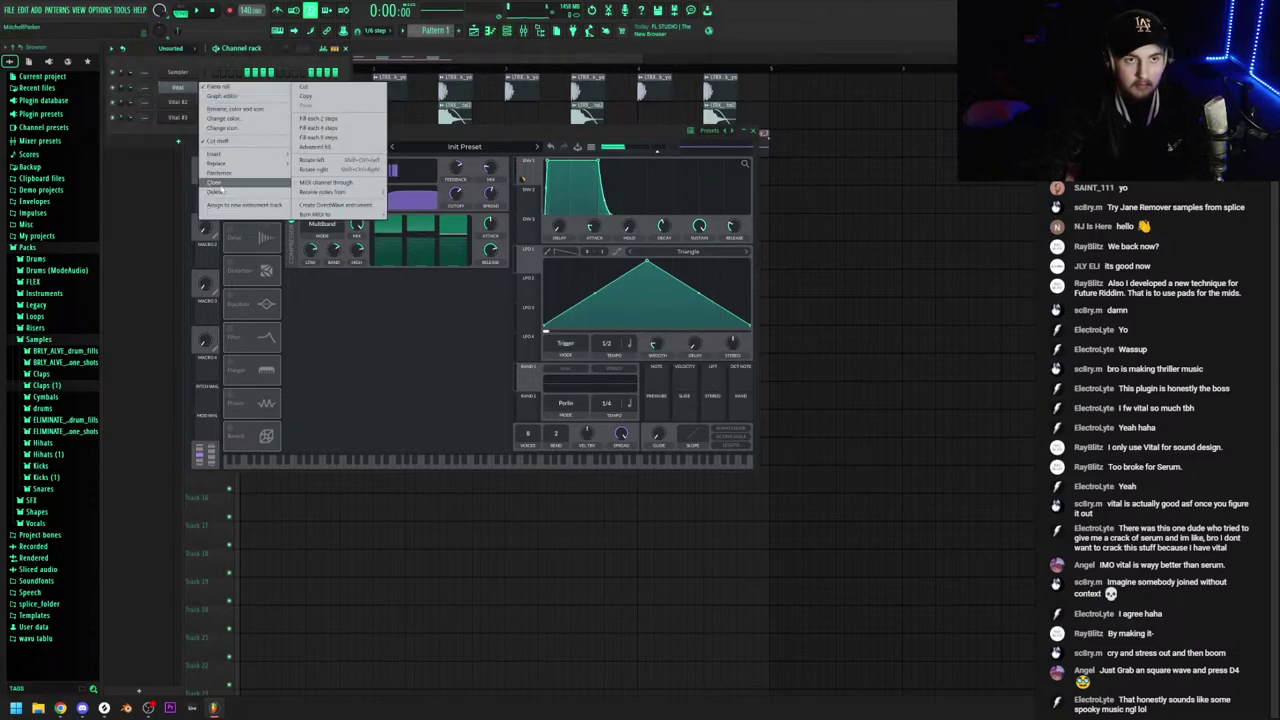
pyautogui.click(232, 188)
pyautogui.click(675, 387)
pyautogui.rightClick(183, 87)
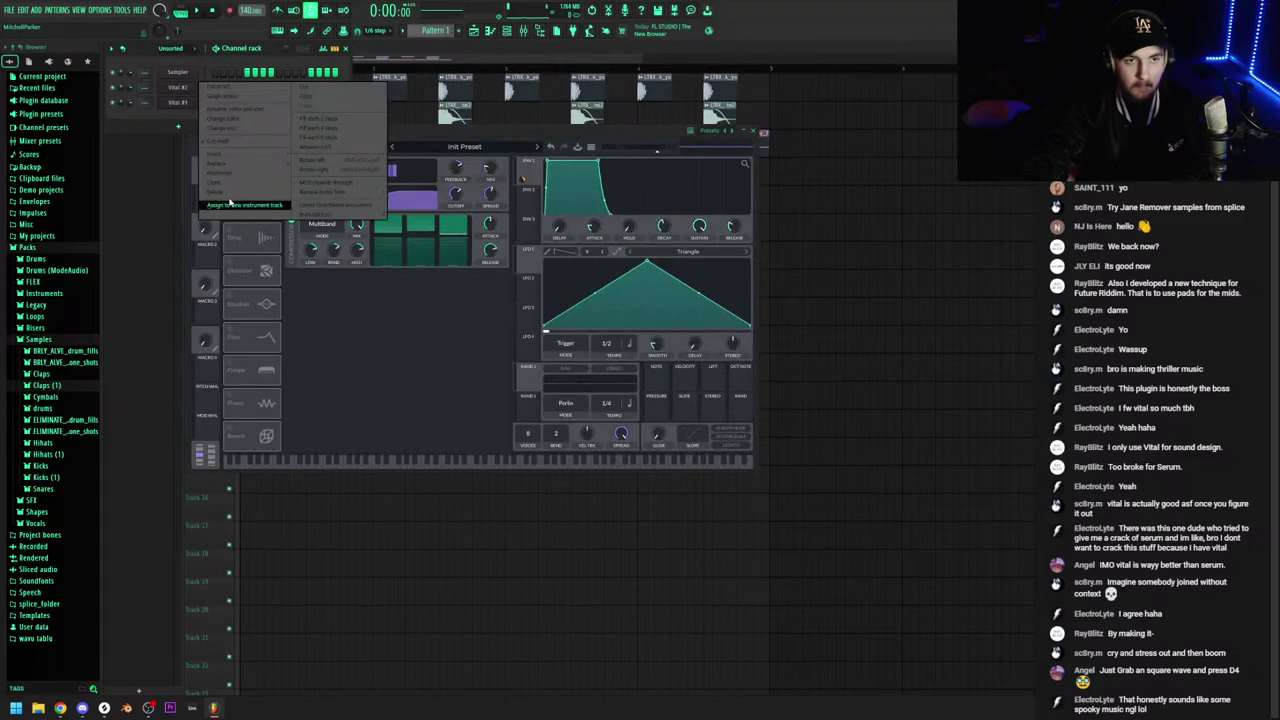
pyautogui.click(232, 188)
pyautogui.click(676, 386)
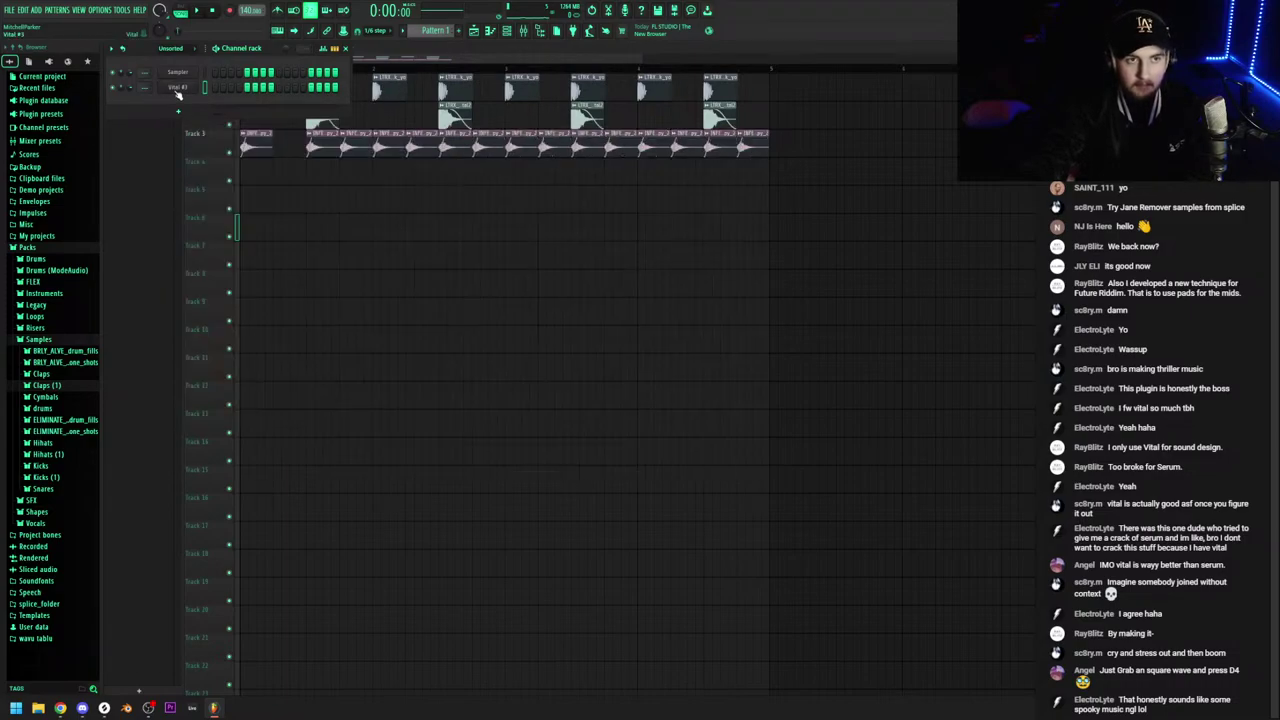
# Route the Vital #3 channel to mixer track 4, close its plugin window and bring the channel rack back up
pyautogui.click(742, 157)
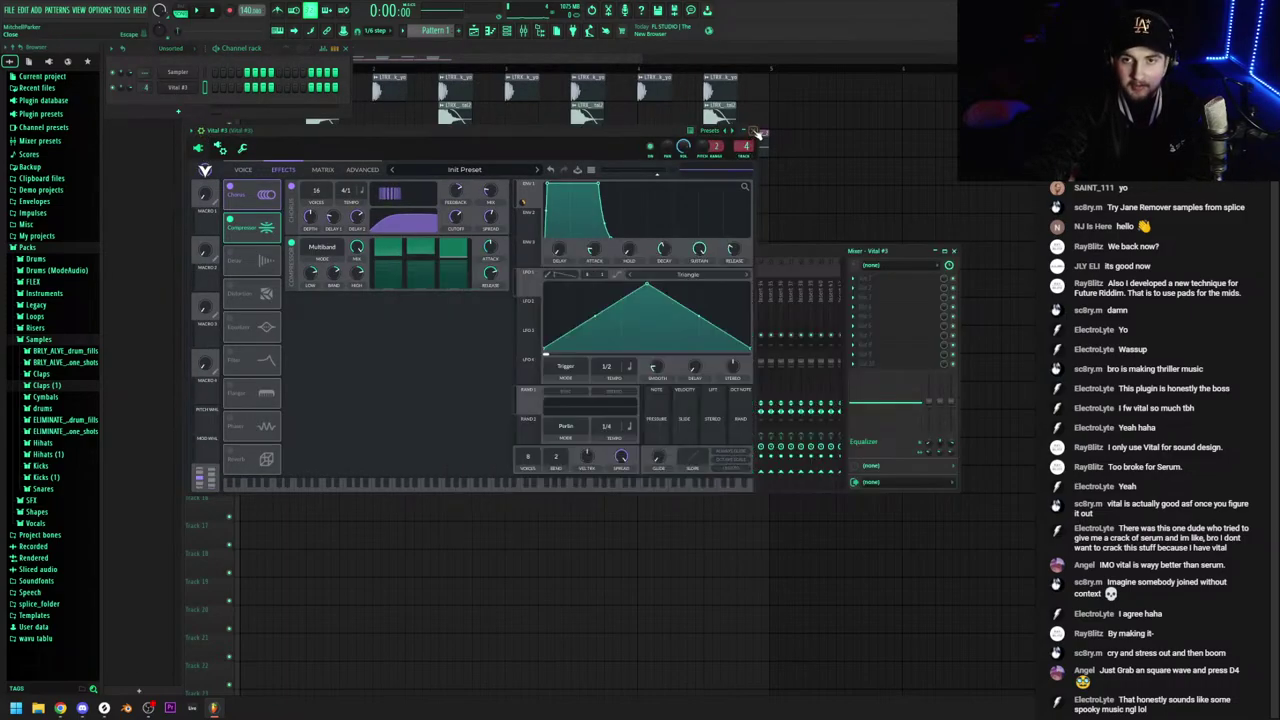
pyautogui.click(753, 131)
pyautogui.click(346, 48)
pyautogui.click(507, 31)
pyautogui.scroll(1, 418, 31)
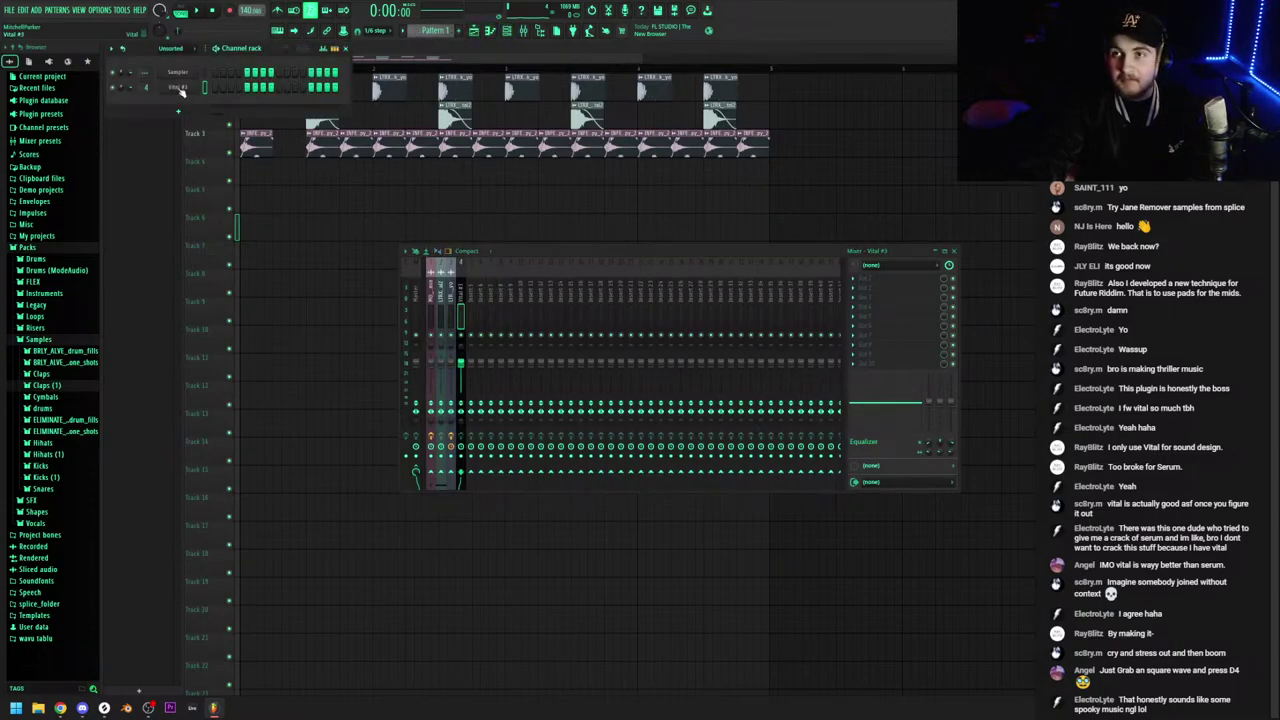
# Place a Pattern 1 clip on playlist Track 5 and stretch it across the four bars of drums
pyautogui.moveTo(335, 209); pyautogui.dragTo(239, 198)
pyautogui.moveTo(371, 190); pyautogui.dragTo(762, 174)
# Dock mixer track Insert 5 on the left side of the mixer and load Fruity Balance into its first effect slot
pyautogui.press('F9')
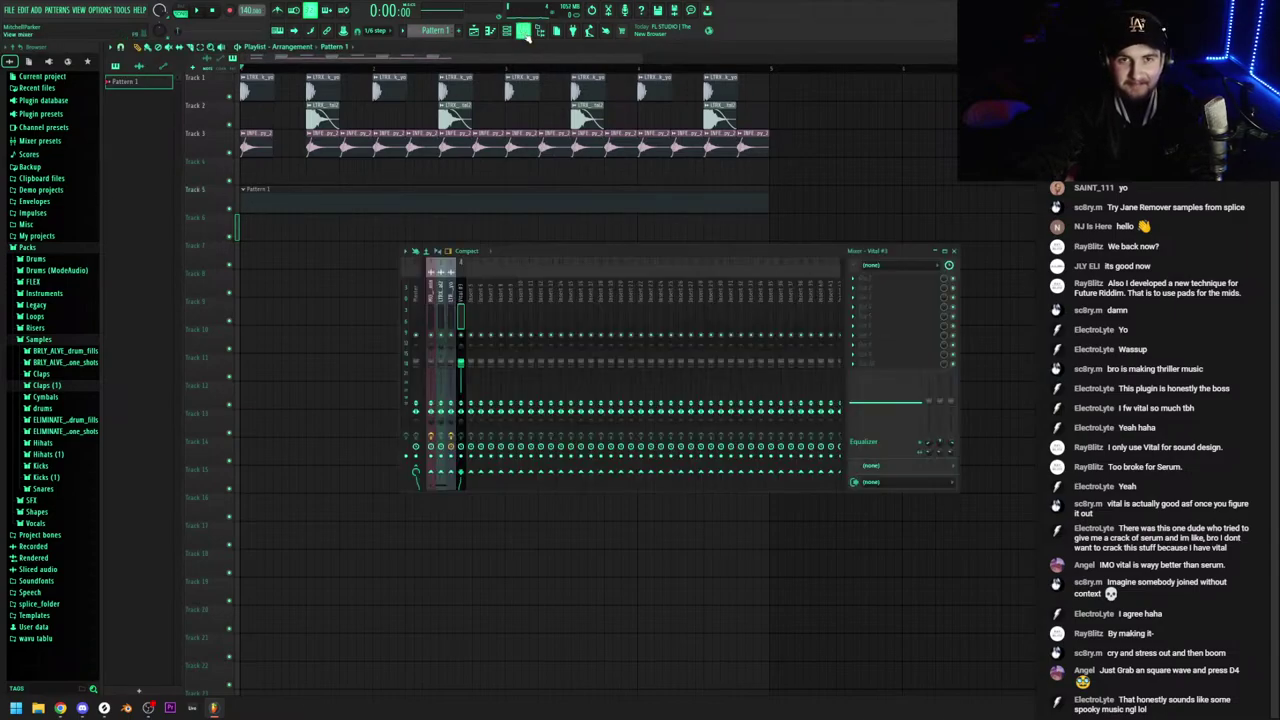
pyautogui.rightClick(484, 340)
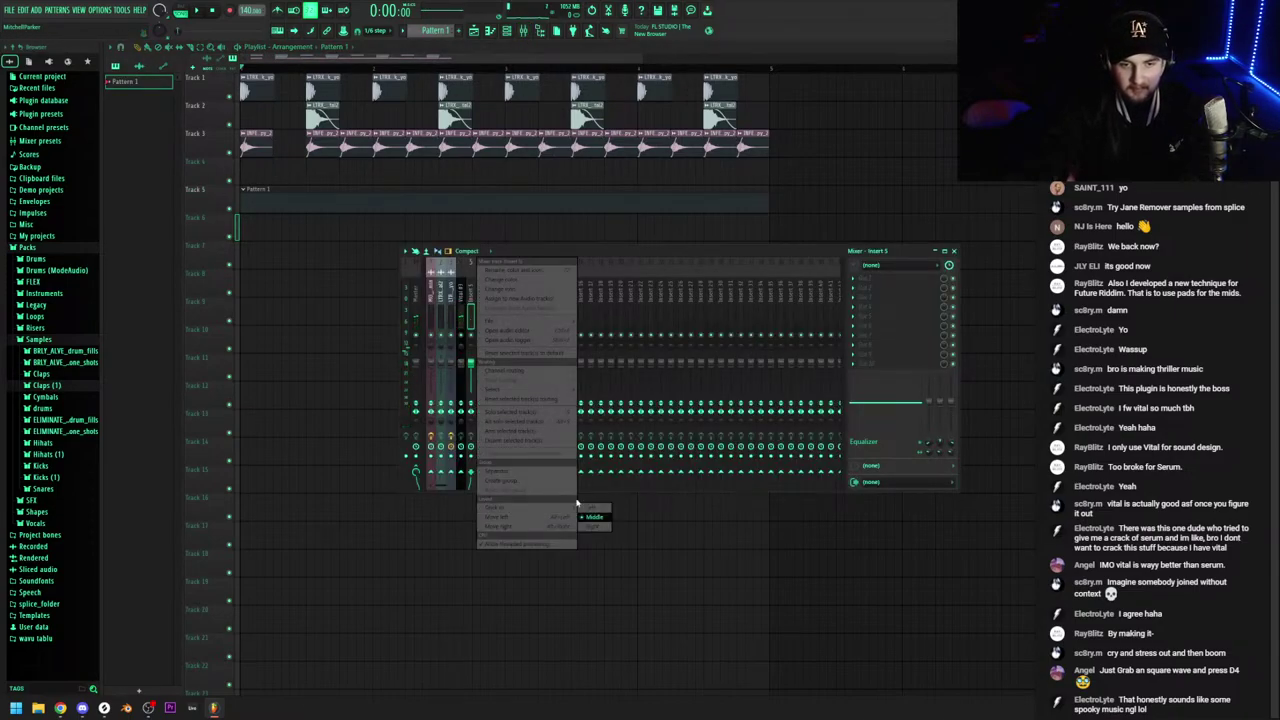
pyautogui.click(594, 512)
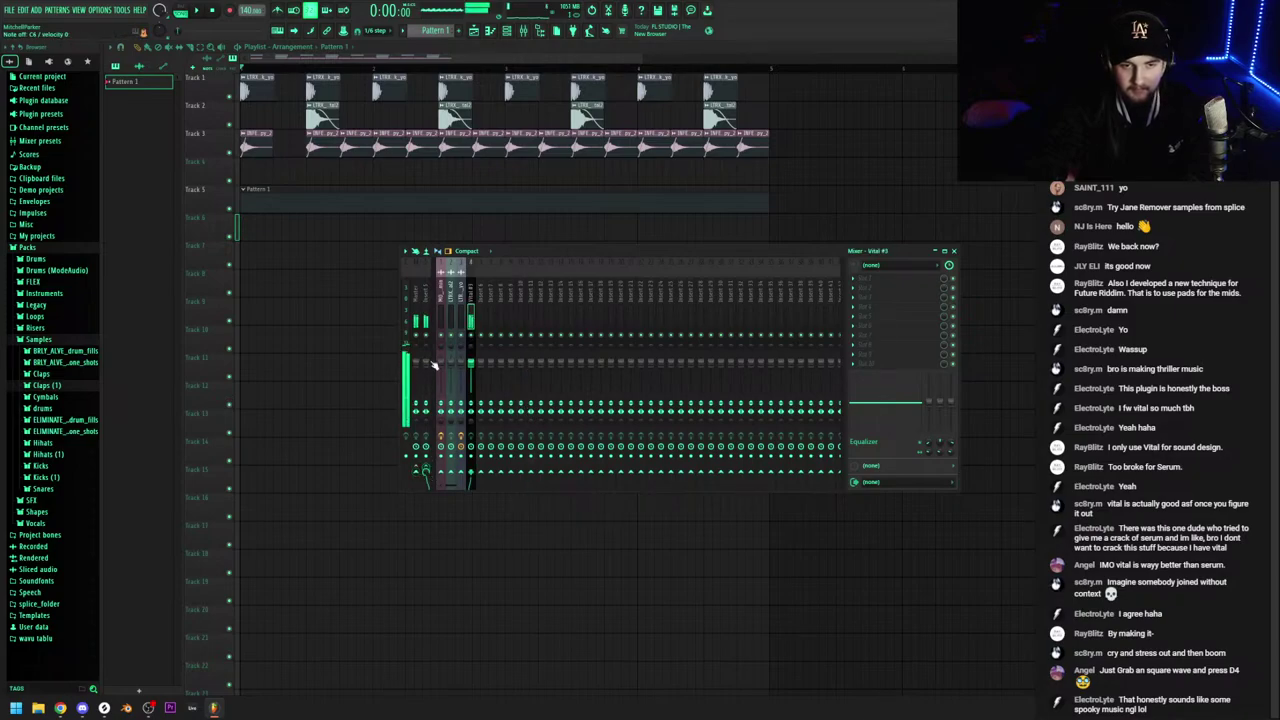
pyautogui.click(880, 277)
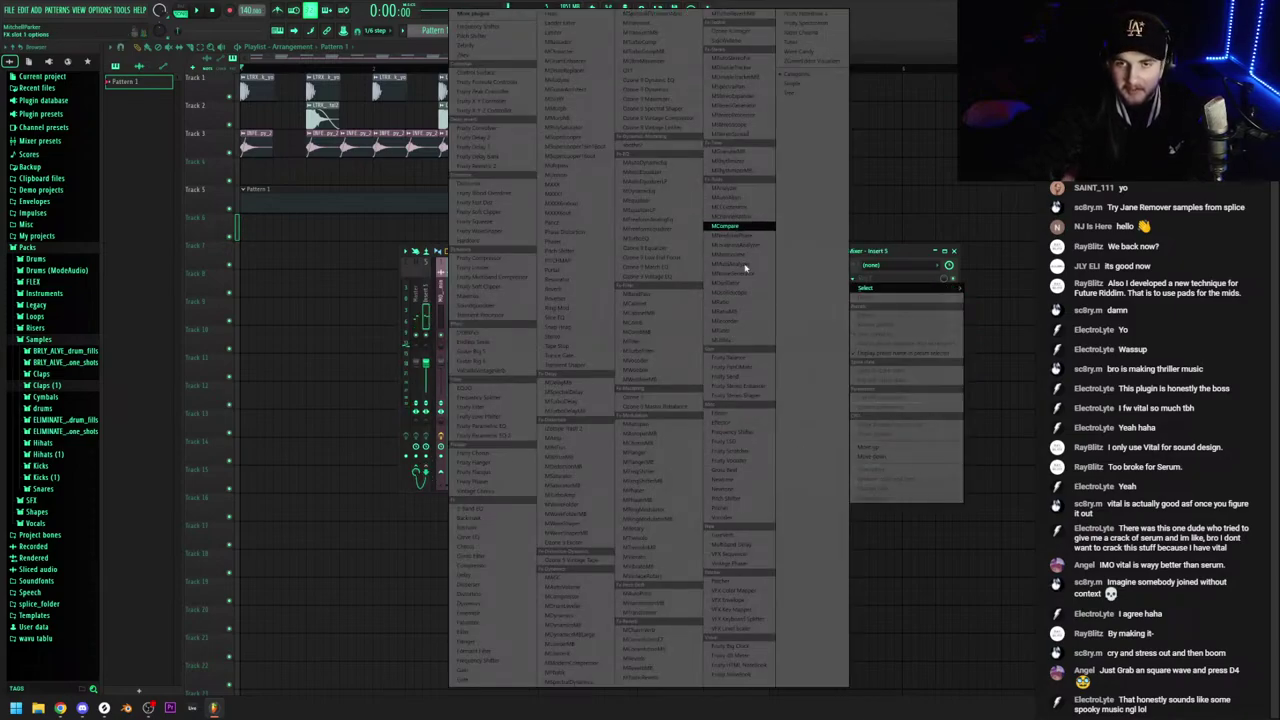
pyautogui.click(735, 357)
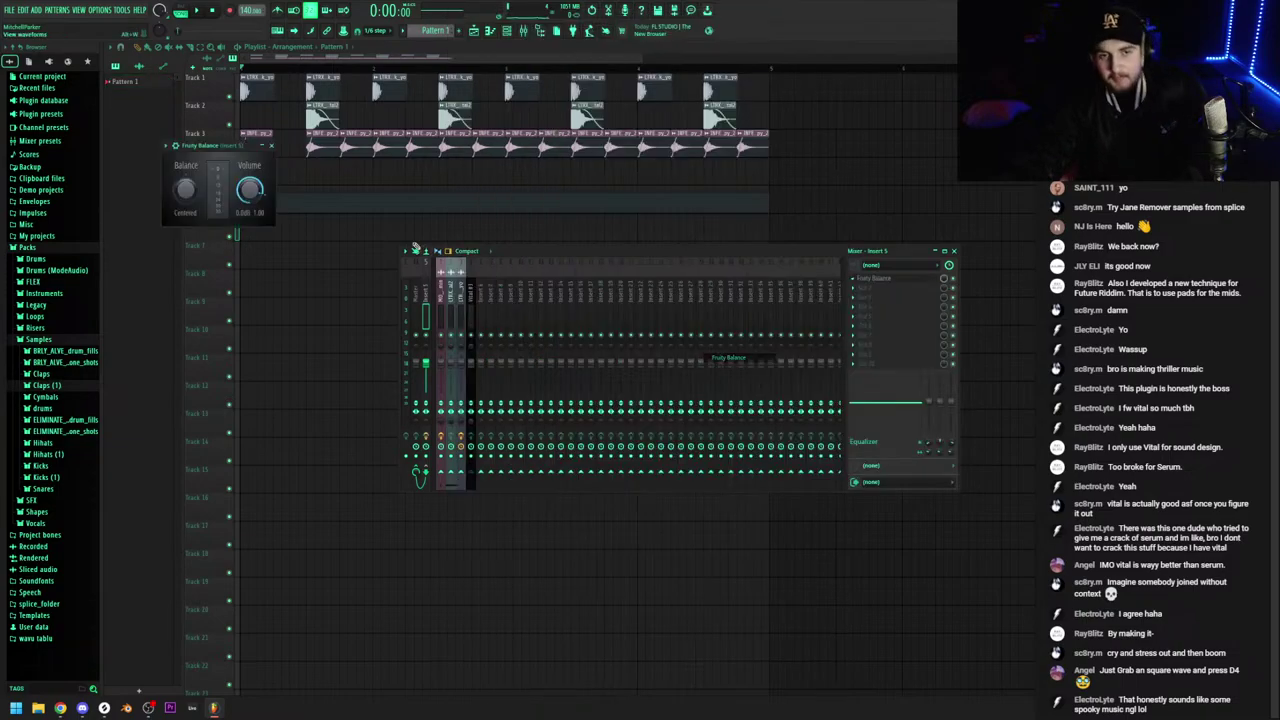
# Create an automation clip for the Fruity Balance volume on Insert 5 and move it to playlist Track 6
pyautogui.rightClick(250, 192)
pyautogui.click(290, 273)
pyautogui.click(271, 146)
pyautogui.scroll(4, 230, 183)
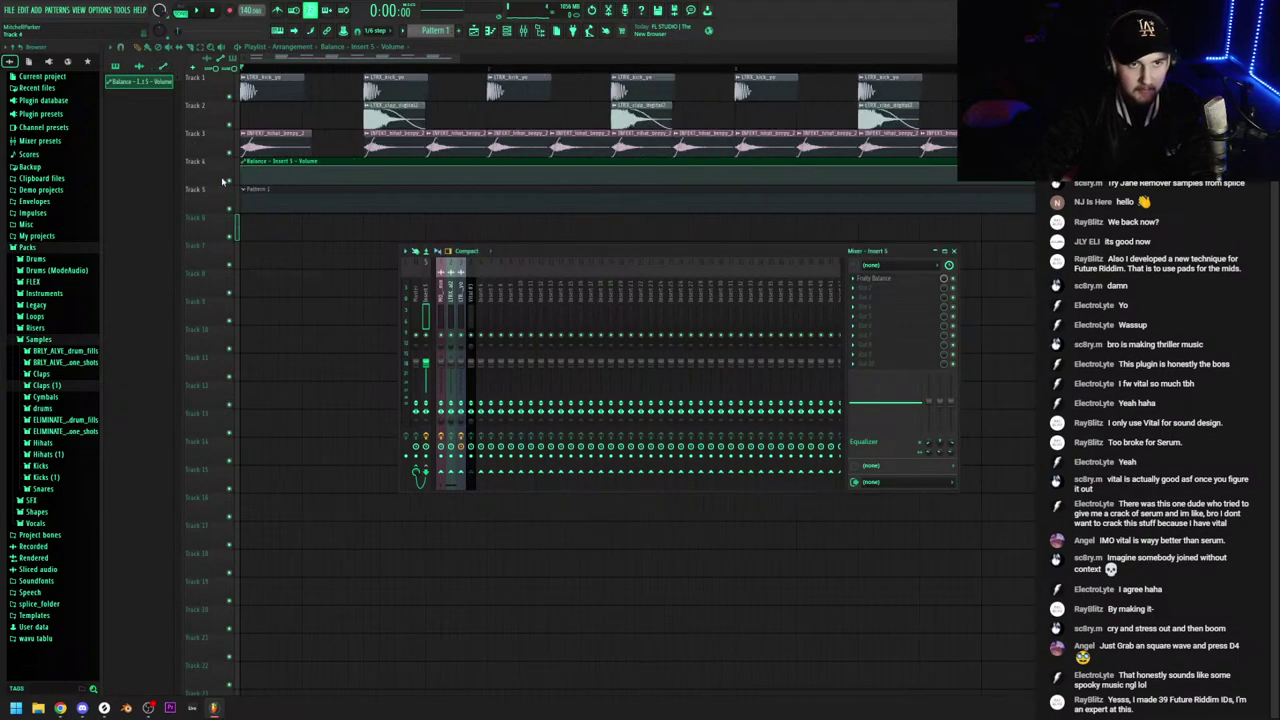
pyautogui.moveTo(243, 179); pyautogui.dragTo(238, 274)
# Shape the start of the volume automation into a ducking curve that holds at 0% and rises quickly to 100%
pyautogui.rightClick(277, 228)
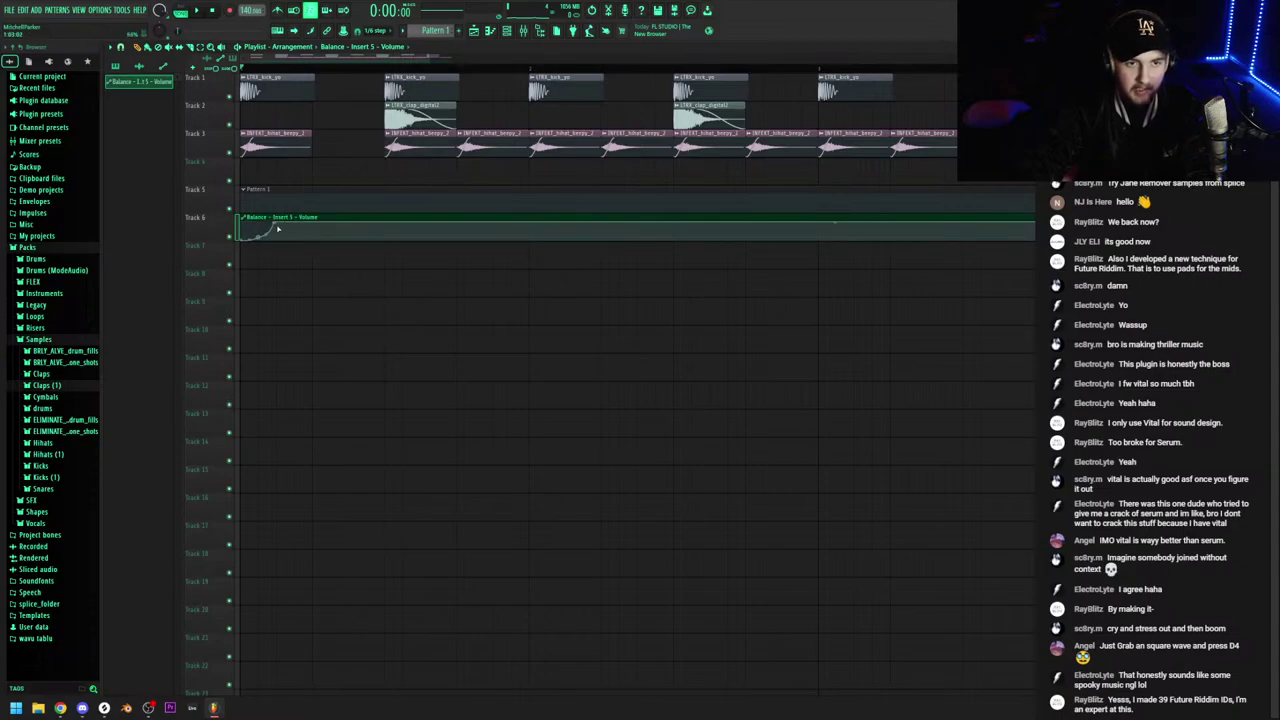
pyautogui.scroll(2, 290, 230)
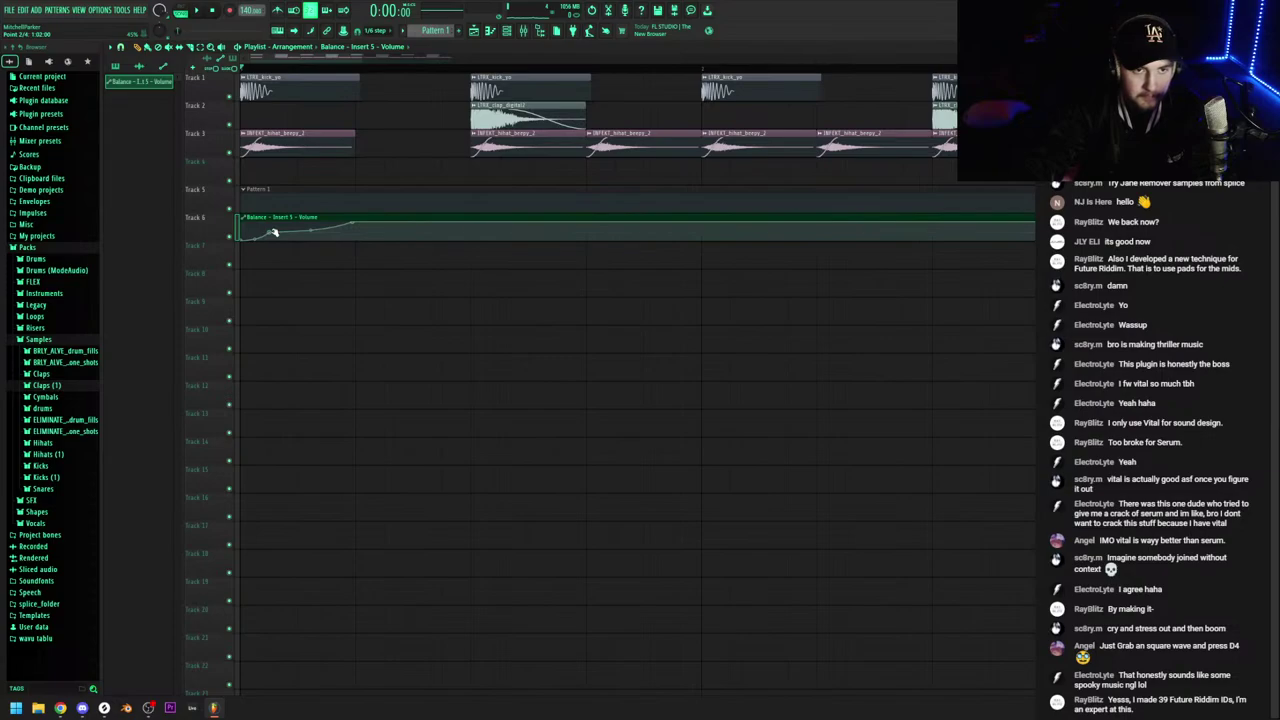
pyautogui.moveTo(270, 233); pyautogui.dragTo(271, 251)
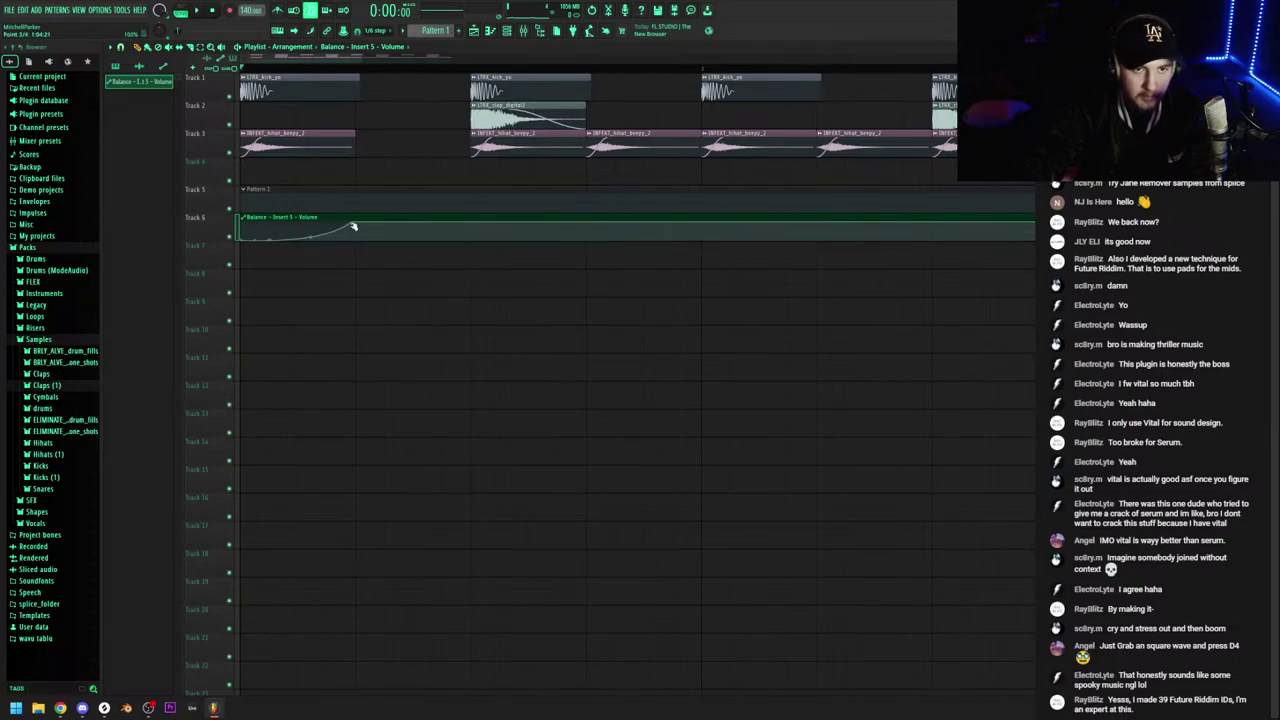
pyautogui.moveTo(353, 227); pyautogui.dragTo(298, 217)
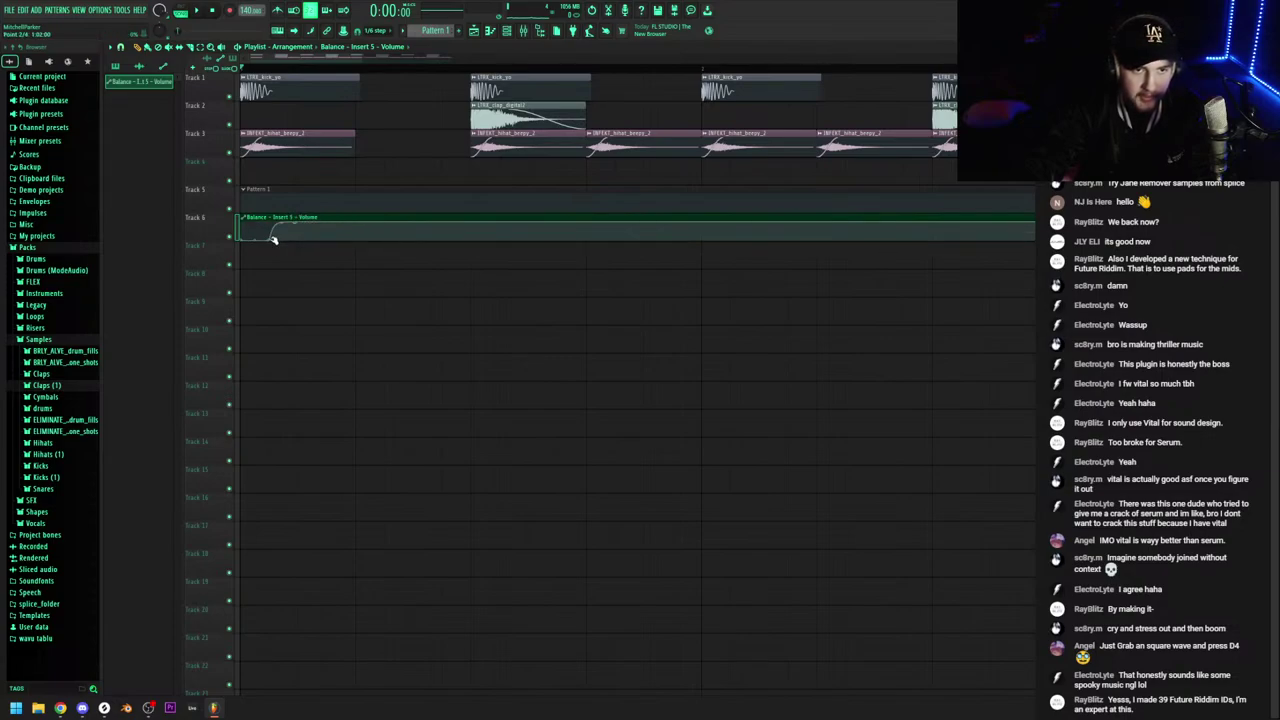
# Slice the volume automation clip at the second kick and delete the remainder after the cut
pyautogui.scroll(-3, 343, 297)
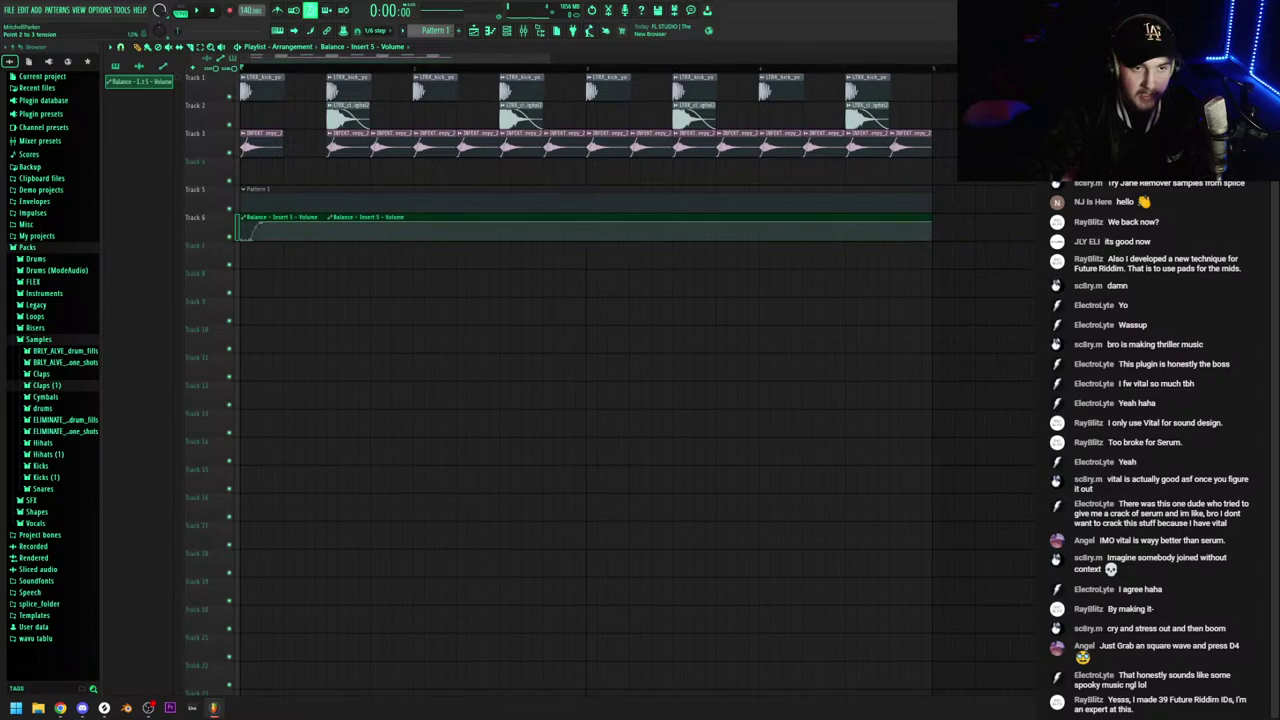
pyautogui.scroll(3, 255, 242)
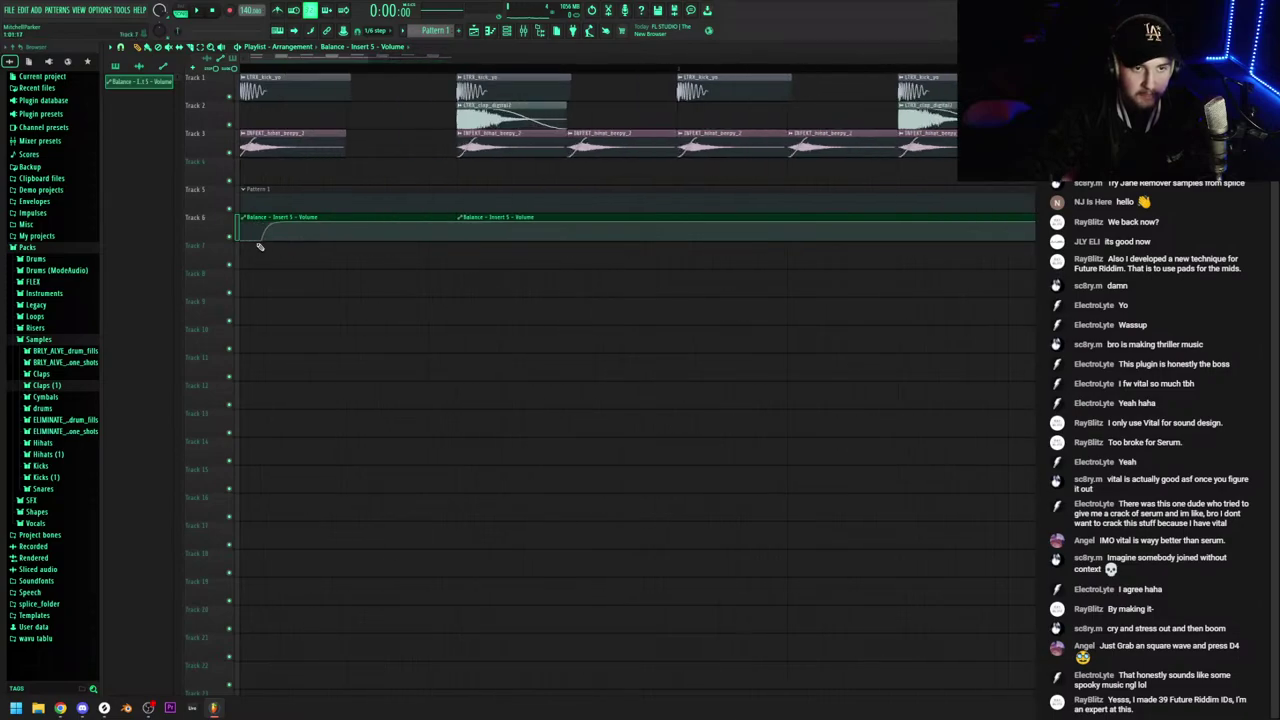
pyautogui.rightClick(502, 238)
pyautogui.scroll(-1, 480, 240)
# Duplicate the two-beat volume automation clip along Track 6 so one sits under every kick of the four bars
pyautogui.keyDown('ctrl'); pyautogui.click(350, 232); pyautogui.keyUp('ctrl')
pyautogui.scroll(-2, 440, 268)
pyautogui.hotkey('ctrl', 'b')
pyautogui.scroll(-1, 455, 288)
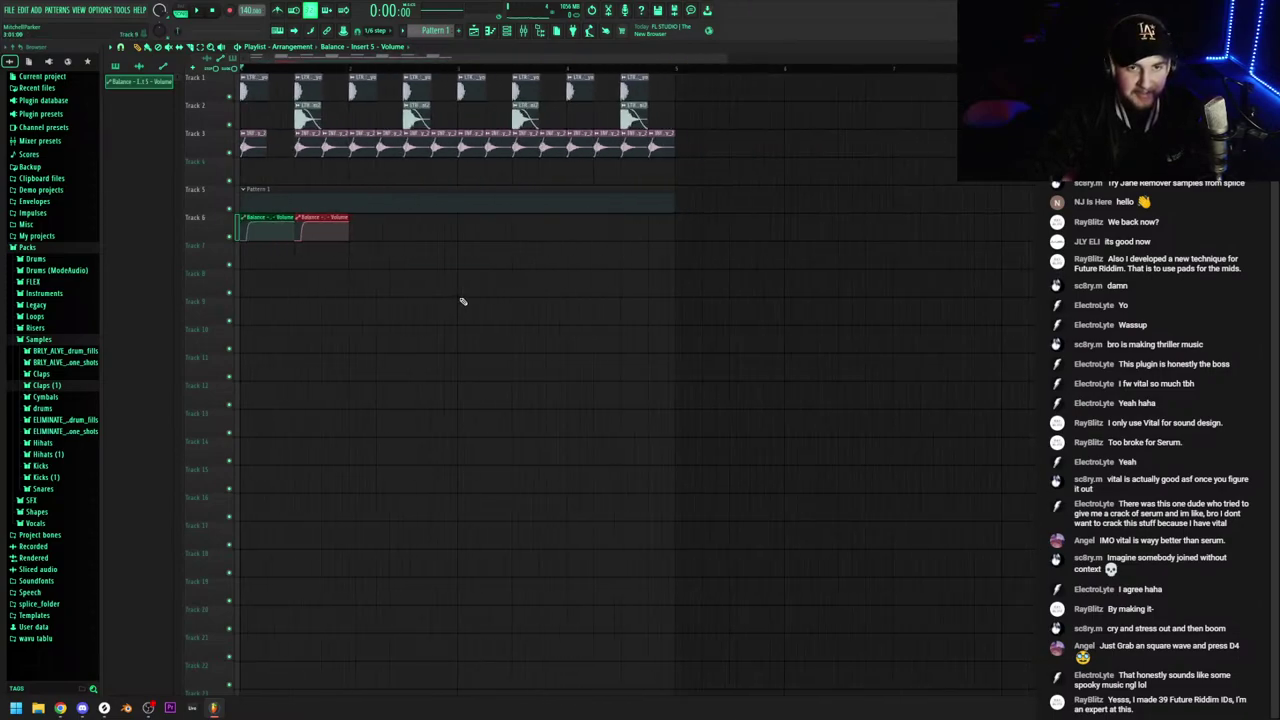
pyautogui.hotkey('ctrl', 'b')
pyautogui.hotkey('ctrl', 'b')
pyautogui.hotkey('ctrl', 'b')
pyautogui.hotkey('ctrl', 'b')
pyautogui.hotkey('ctrl', 'b')
pyautogui.hotkey('ctrl', 'b')
pyautogui.press('space')
pyautogui.scroll(4, 249, 180)
pyautogui.press('space')
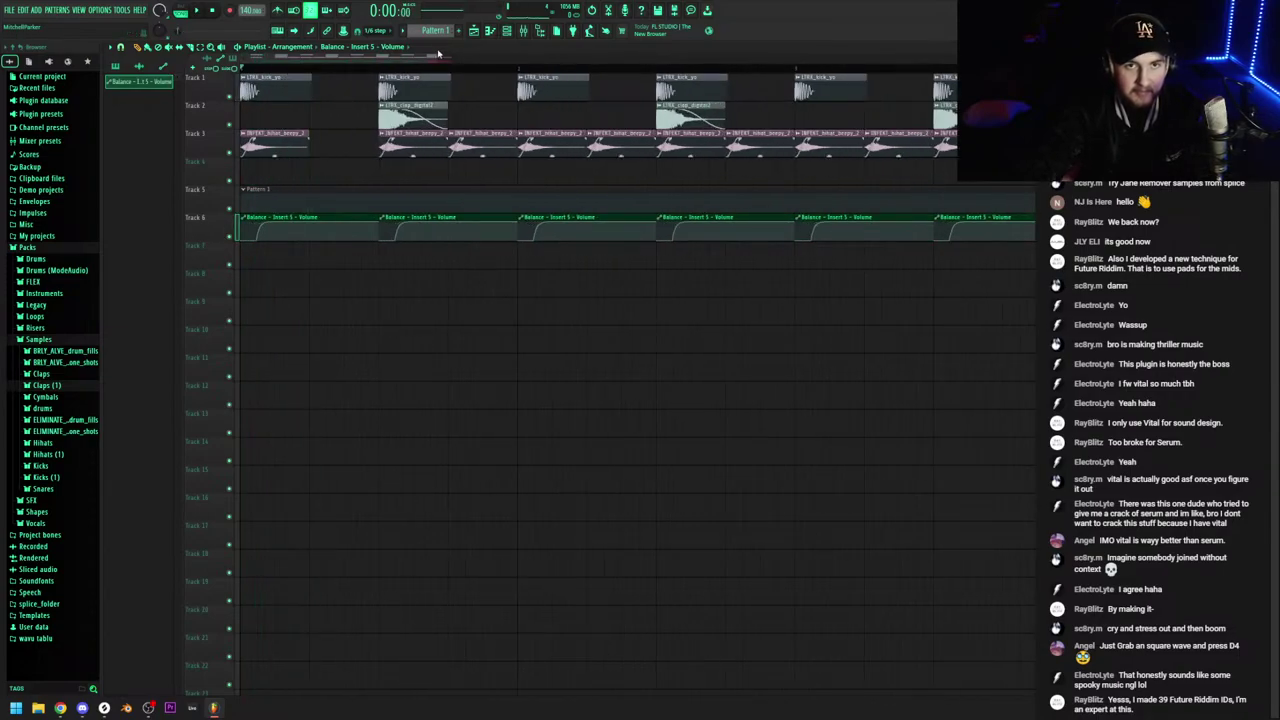
# Try to record notes into Pattern 1 through its piano roll
pyautogui.click(436, 32)
pyautogui.doubleClick(394, 203)
pyautogui.press('space')
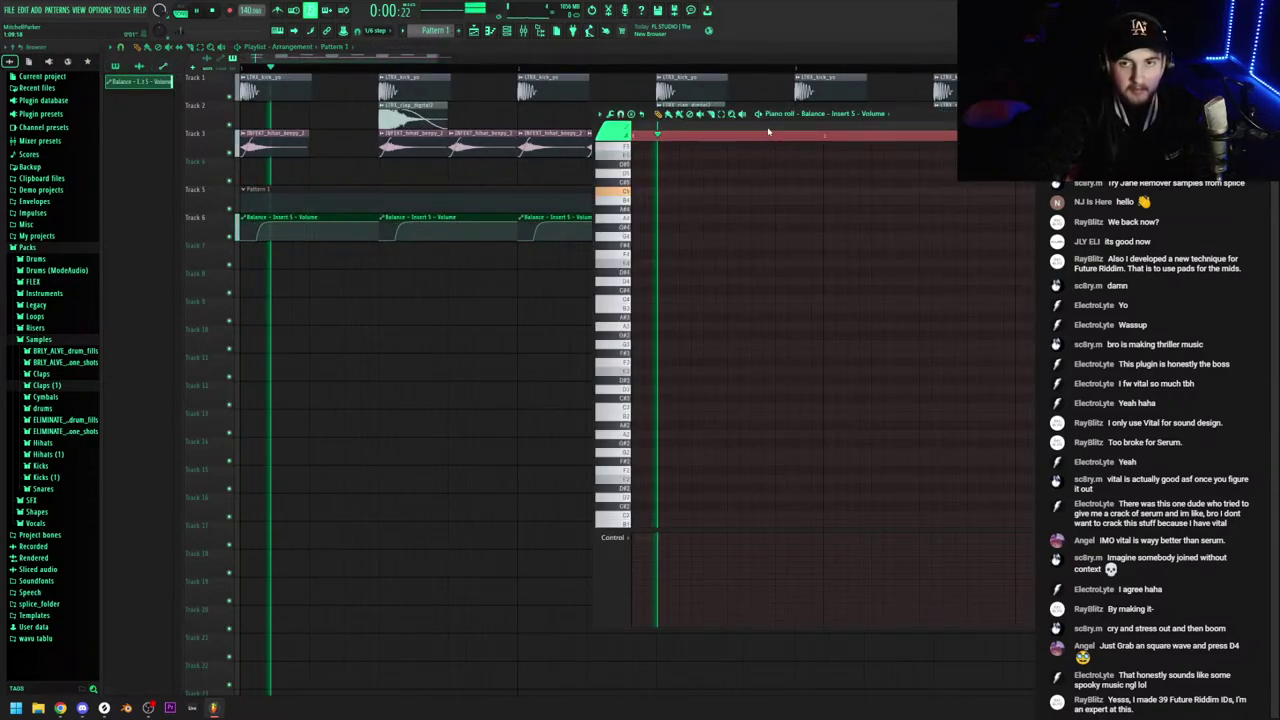
pyautogui.press('space')
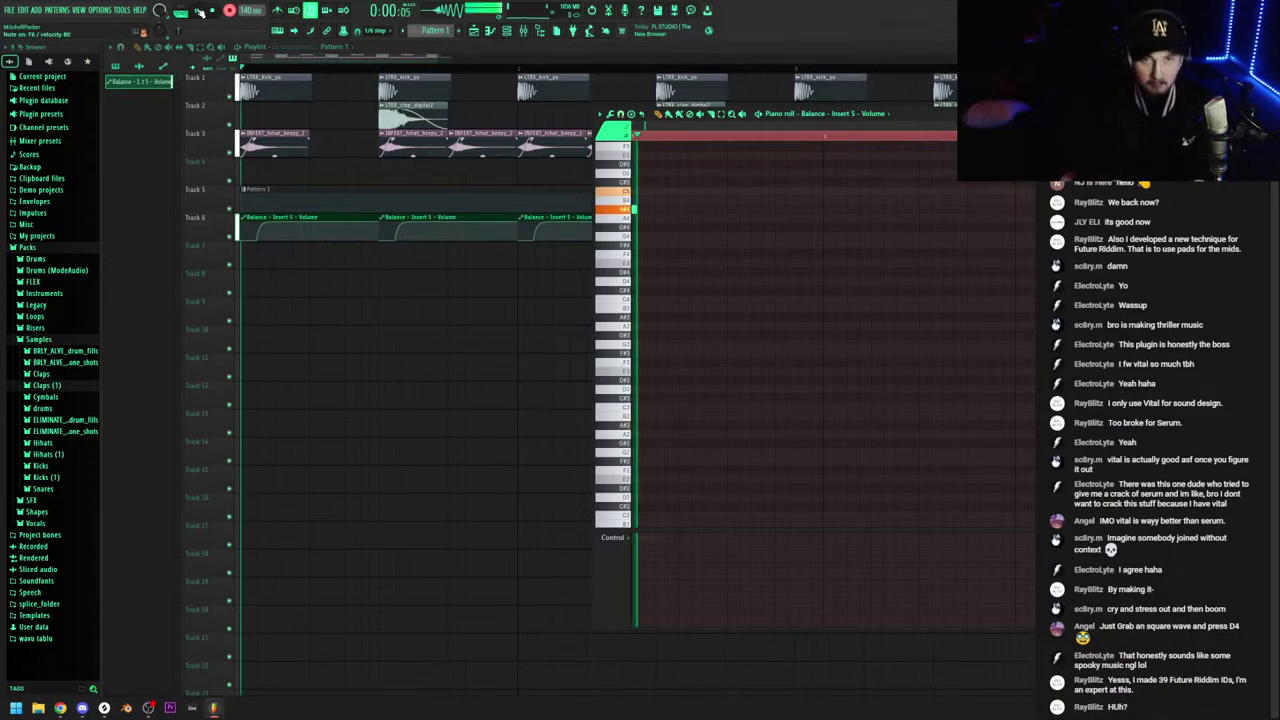
# Delete the Pattern 1 clip from Track 5 and check the mixer routing
pyautogui.rightClick(311, 190)
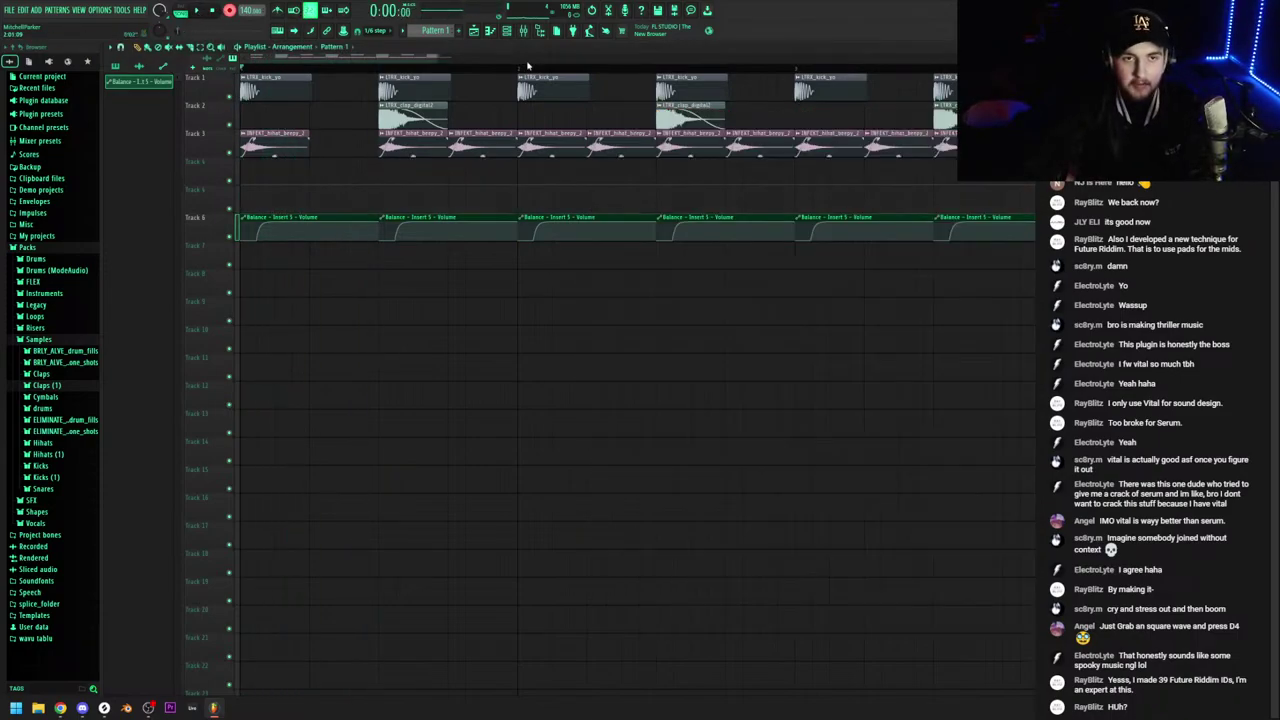
pyautogui.click(525, 31)
pyautogui.rightClick(473, 336)
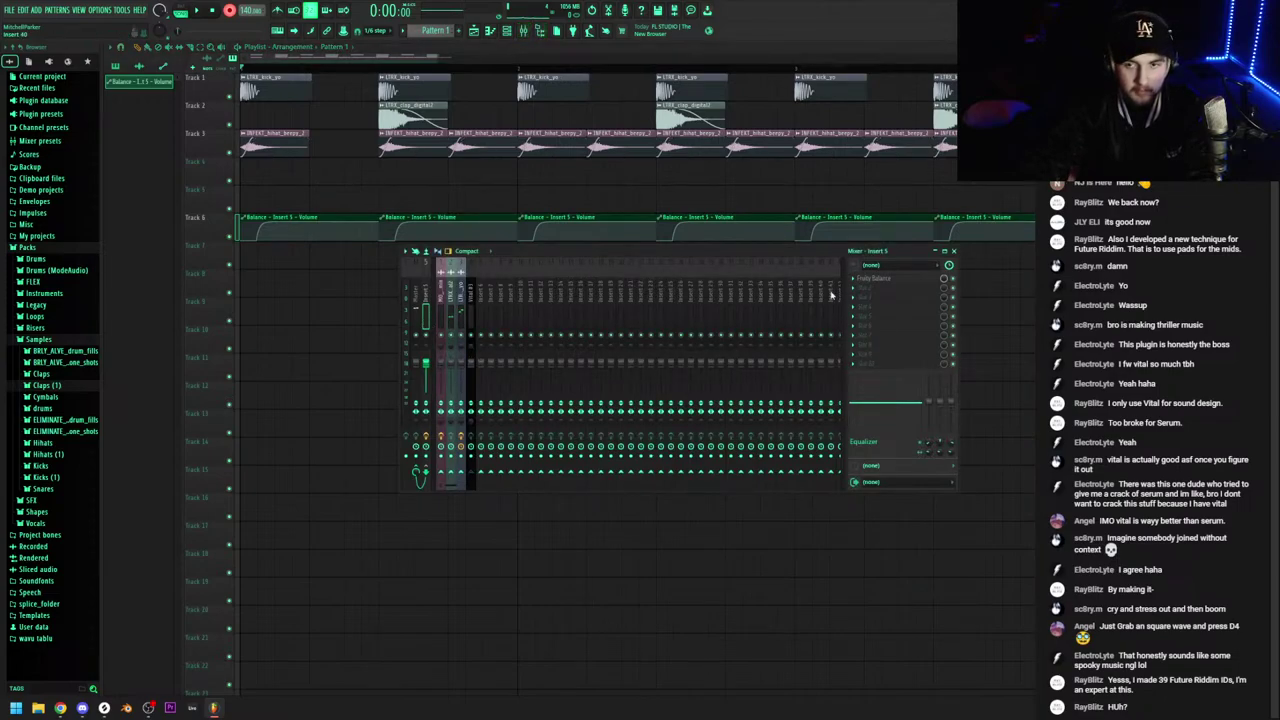
pyautogui.press('F9')
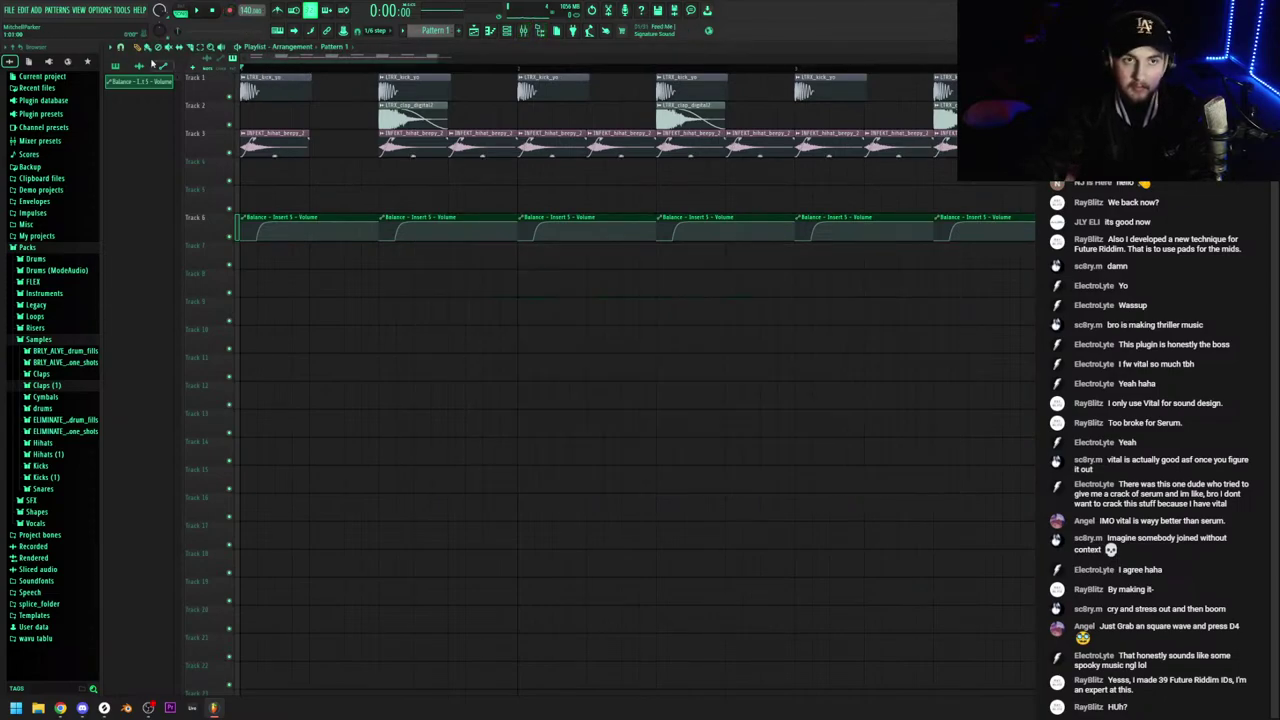
# Cut the mistakenly recorded notes from the Balance volume automation channel's piano roll and close its windows
pyautogui.press('F6')
pyautogui.click(187, 74)
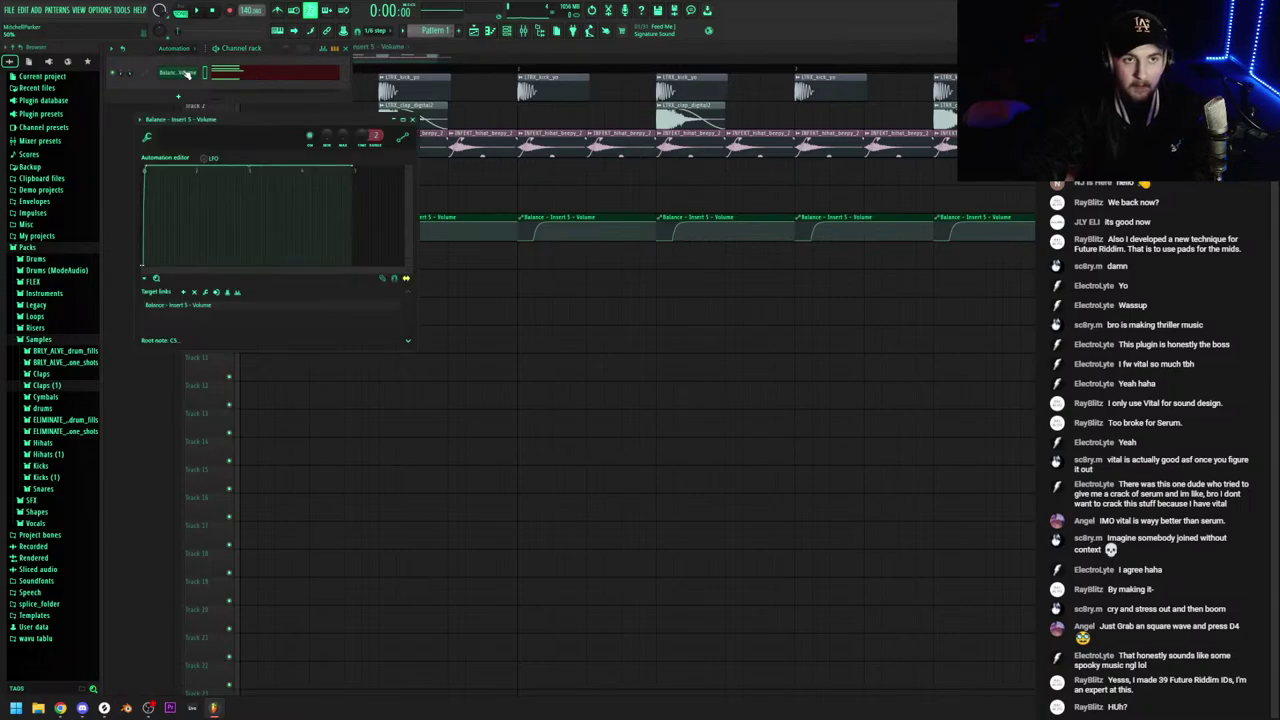
pyautogui.rightClick(187, 74)
pyautogui.rightClick(187, 74)
pyautogui.click(199, 74)
pyautogui.rightClick(198, 75)
pyautogui.click(210, 75)
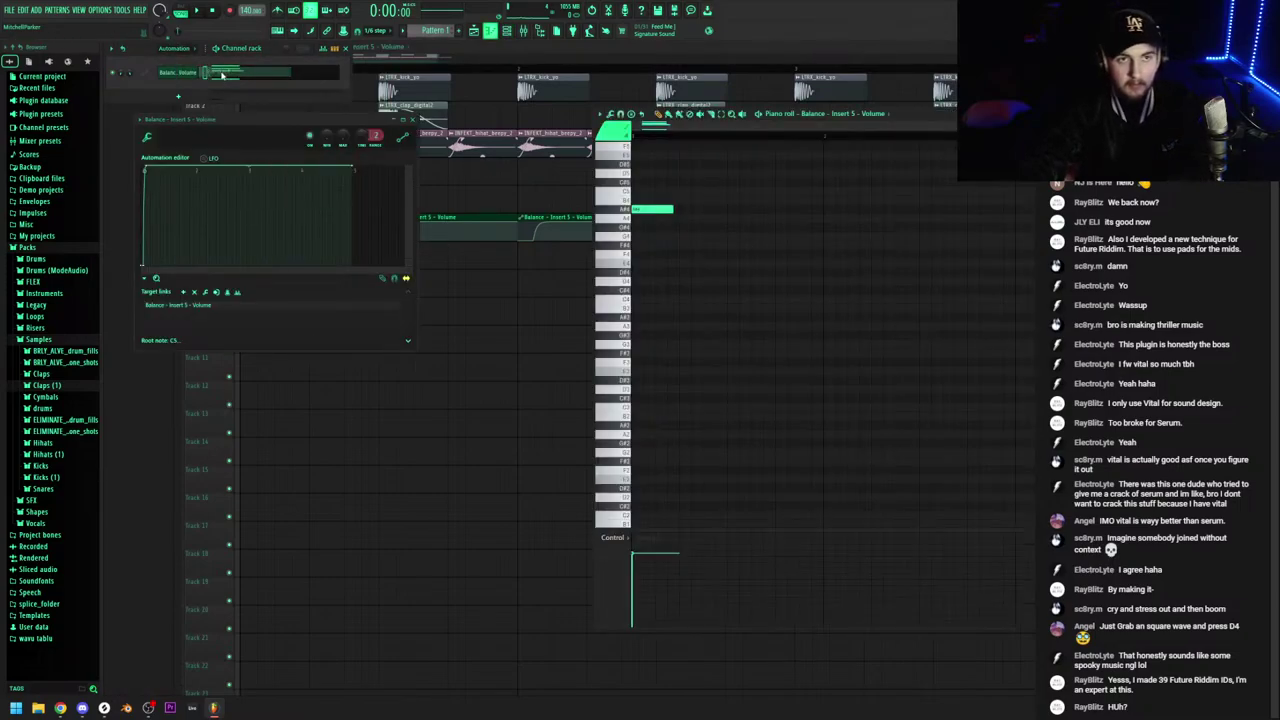
pyautogui.hotkey('ctrl', 'x')
pyautogui.click(1029, 114)
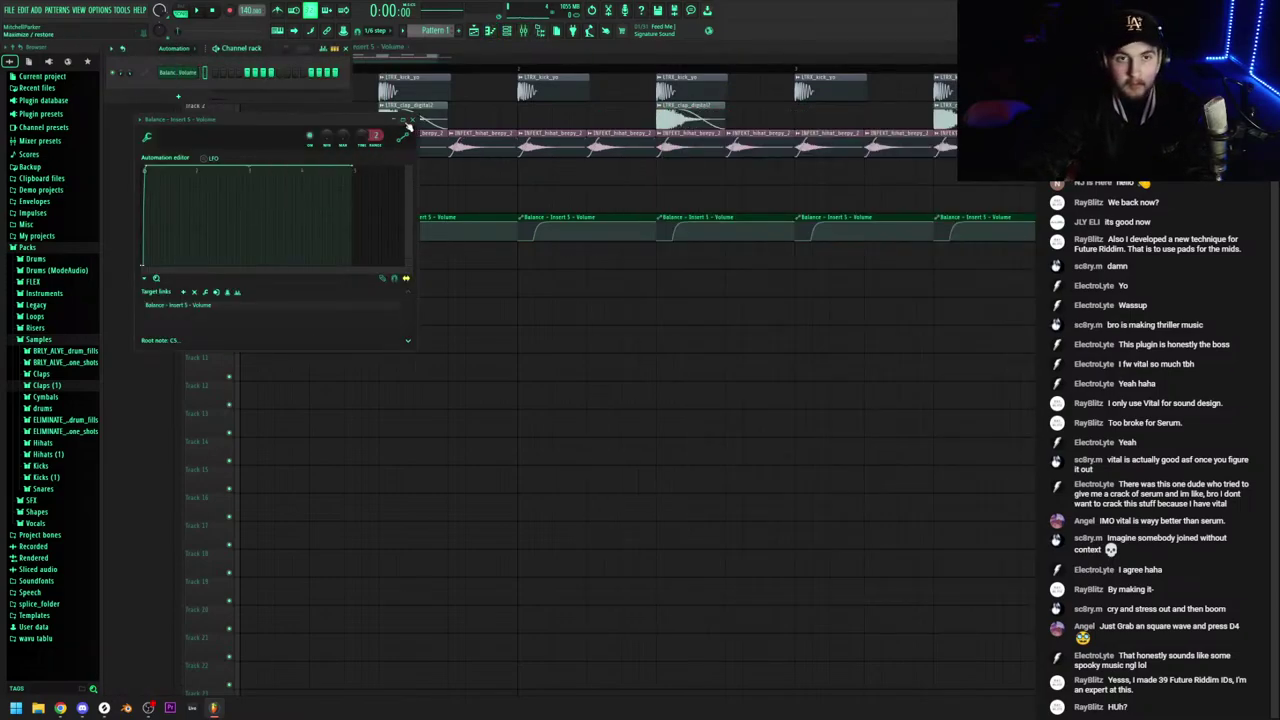
pyautogui.click(412, 119)
# Filter the channel rack to Unsorted channels and open the piano roll for Vital #3
pyautogui.click(507, 32)
pyautogui.moveTo(434, 31); pyautogui.dragTo(434, 25)
pyautogui.press('F6')
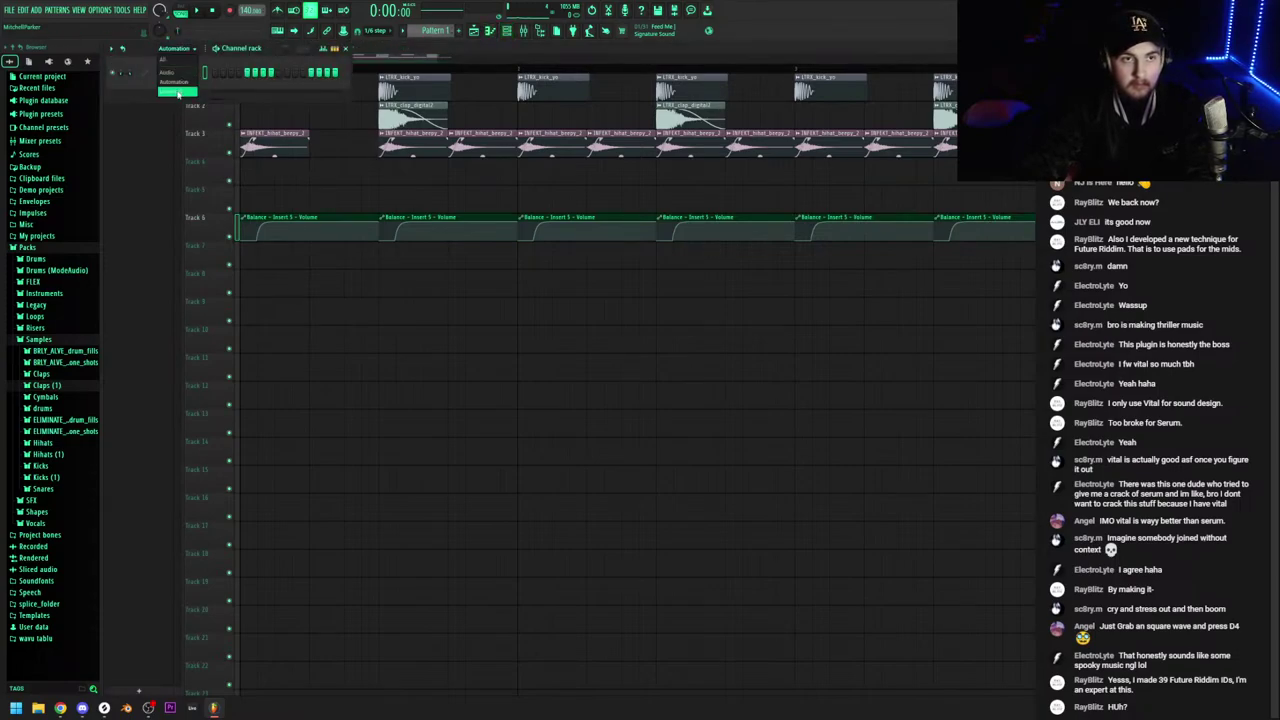
pyautogui.click(178, 88)
pyautogui.click(750, 131)
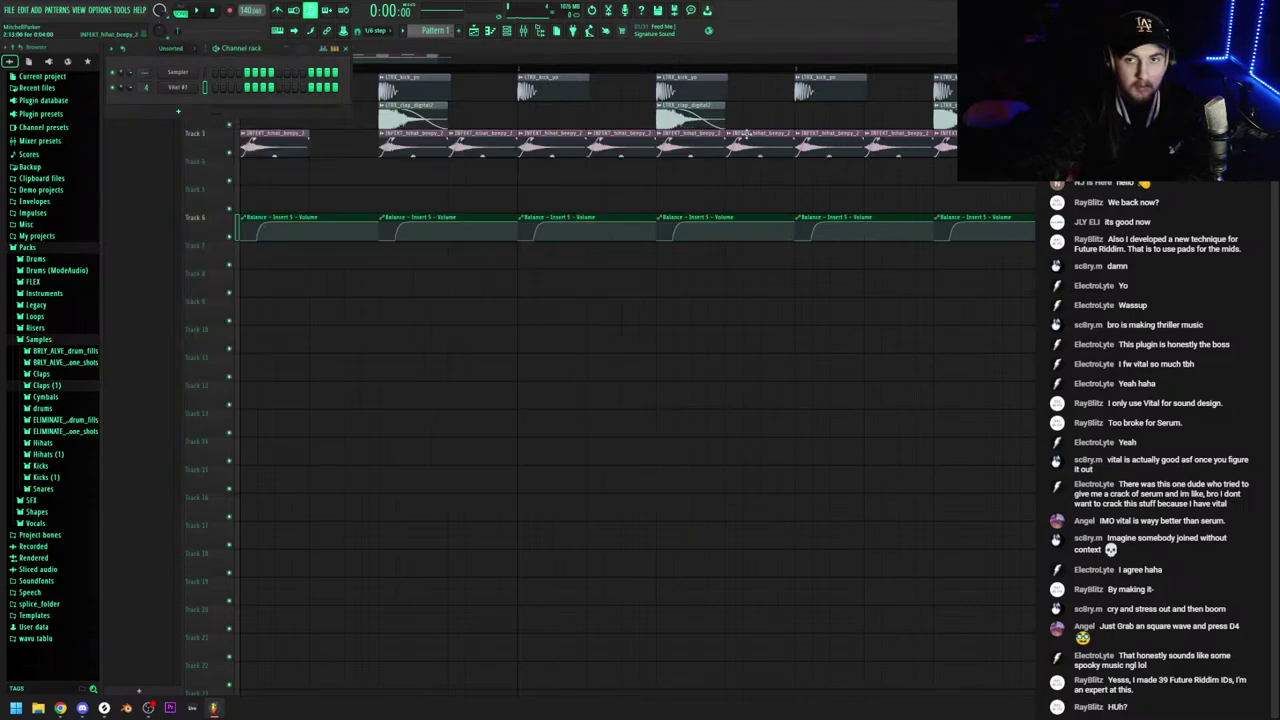
pyautogui.rightClick(200, 88)
pyautogui.click(224, 90)
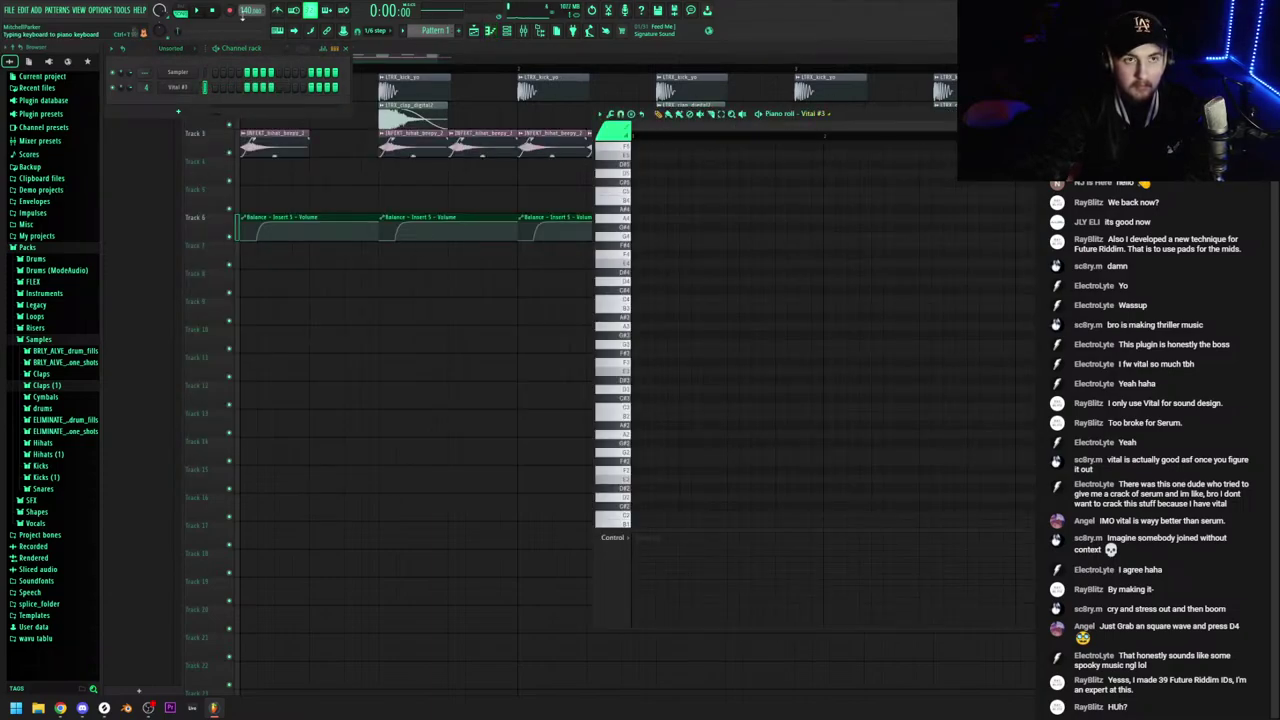
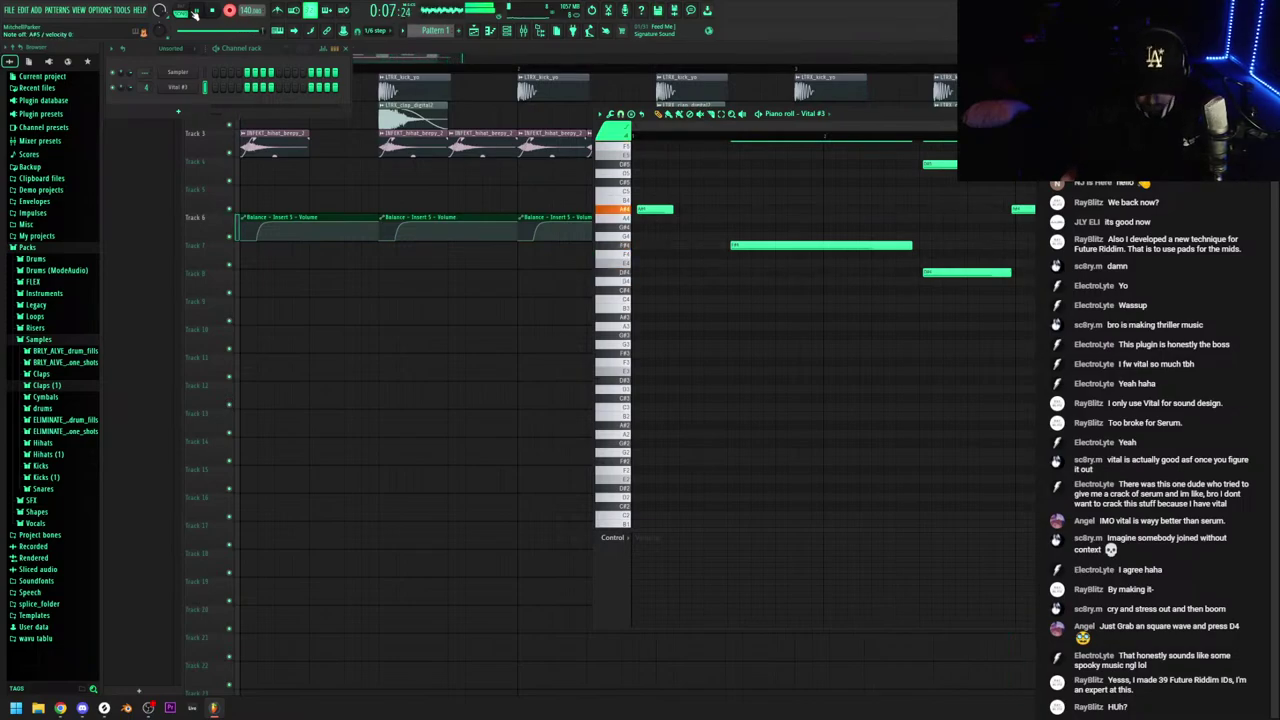
# Finish recording the Vital #3 chords into Pattern 1 and trim its Track 4 clip to four bars
pyautogui.click(197, 11)
pyautogui.moveTo(366, 69); pyautogui.dragTo(241, 69)
pyautogui.scroll(-3, 334, 131)
pyautogui.moveTo(841, 163); pyautogui.dragTo(722, 163)
# Maximize the Vital #3 piano roll and delete all recorded notes after the third chord
pyautogui.press('F7')
pyautogui.scroll(-4, 700, 235)
pyautogui.scroll(5, 791, 264)
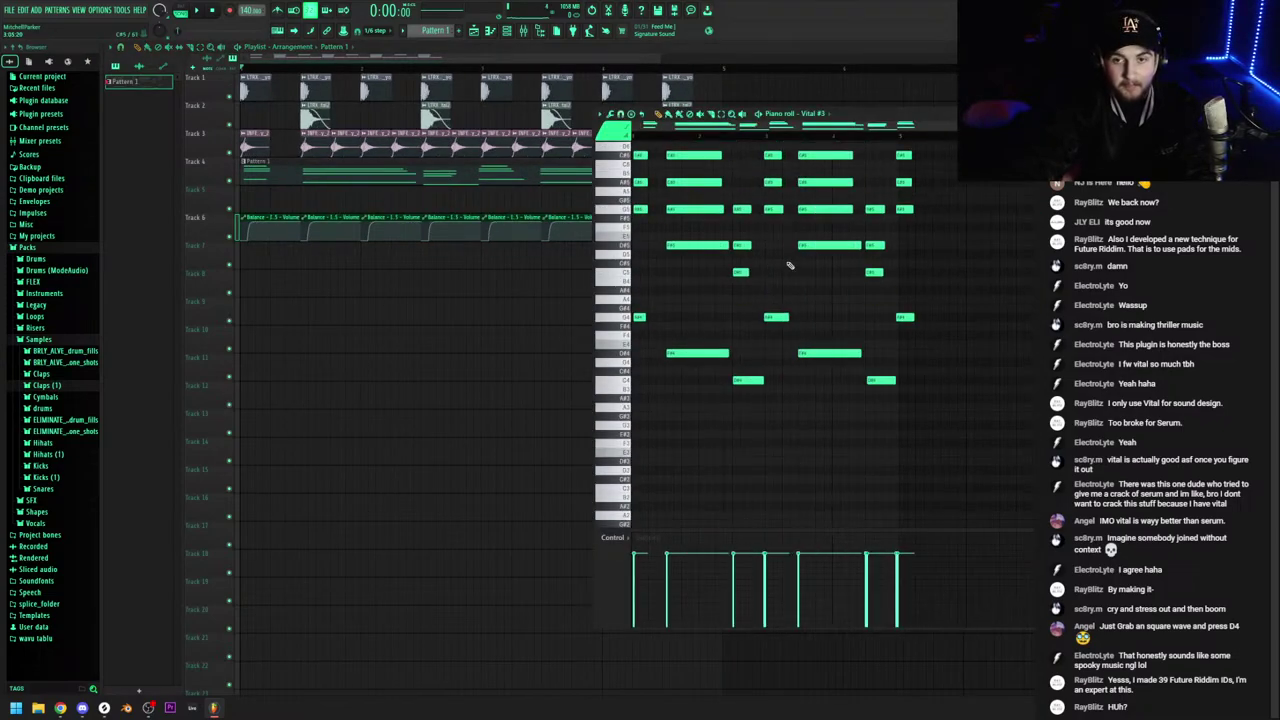
pyautogui.doubleClick(921, 112)
pyautogui.scroll(3, 874, 512)
pyautogui.moveTo(875, 515); pyautogui.dragTo(400, 68)
pyautogui.press('Delete')
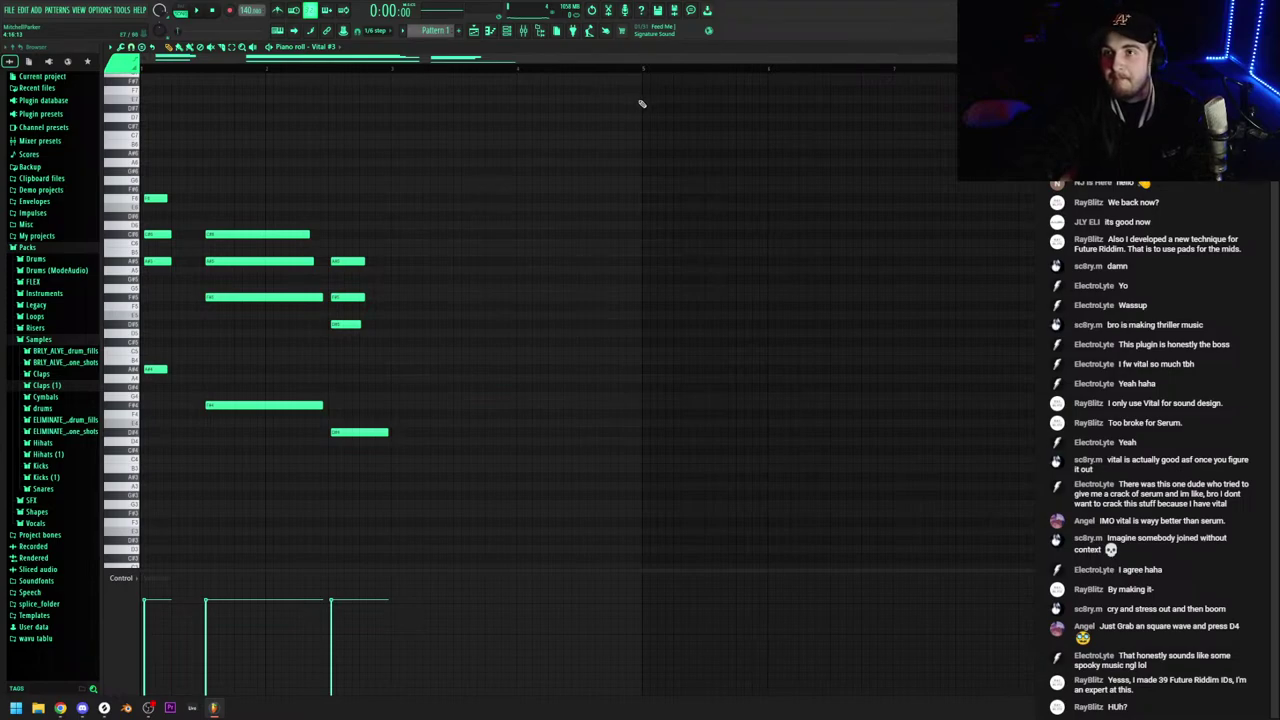
# Lengthen the four notes of the first chord, playing back the progression to fine-tune where they end
pyautogui.press('space')
pyautogui.scroll(4, 280, 91)
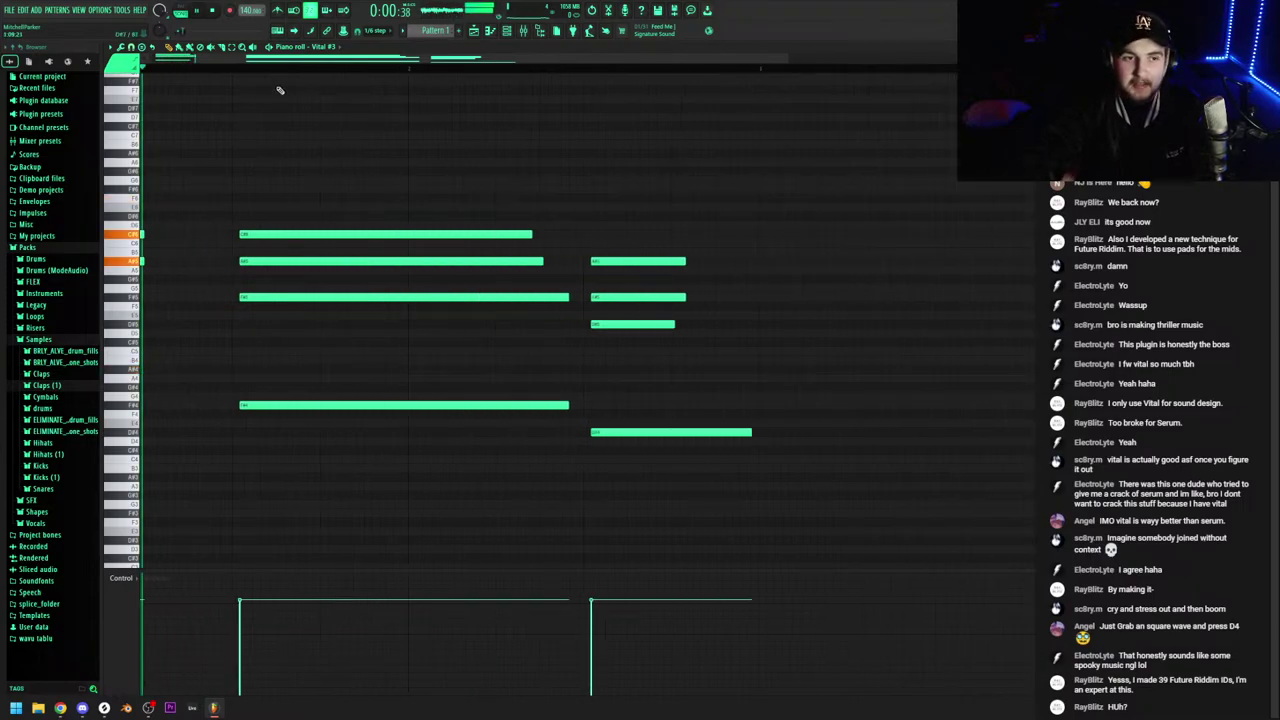
pyautogui.hscroll(-2, 240, 88)
pyautogui.press('space')
pyautogui.press('space')
pyautogui.moveTo(223, 391); pyautogui.dragTo(184, 124)
pyautogui.press('space')
pyautogui.moveTo(218, 198); pyautogui.dragTo(254, 196)
pyautogui.press('space')
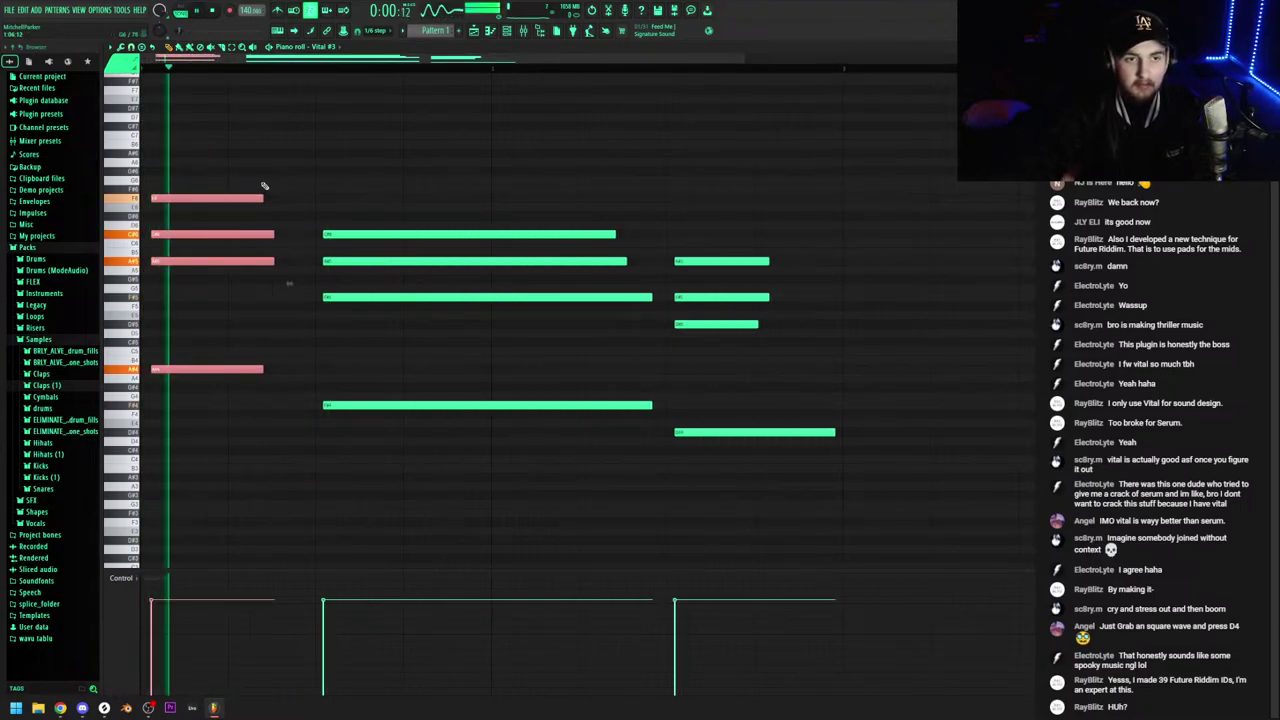
pyautogui.press('space')
pyautogui.press('space')
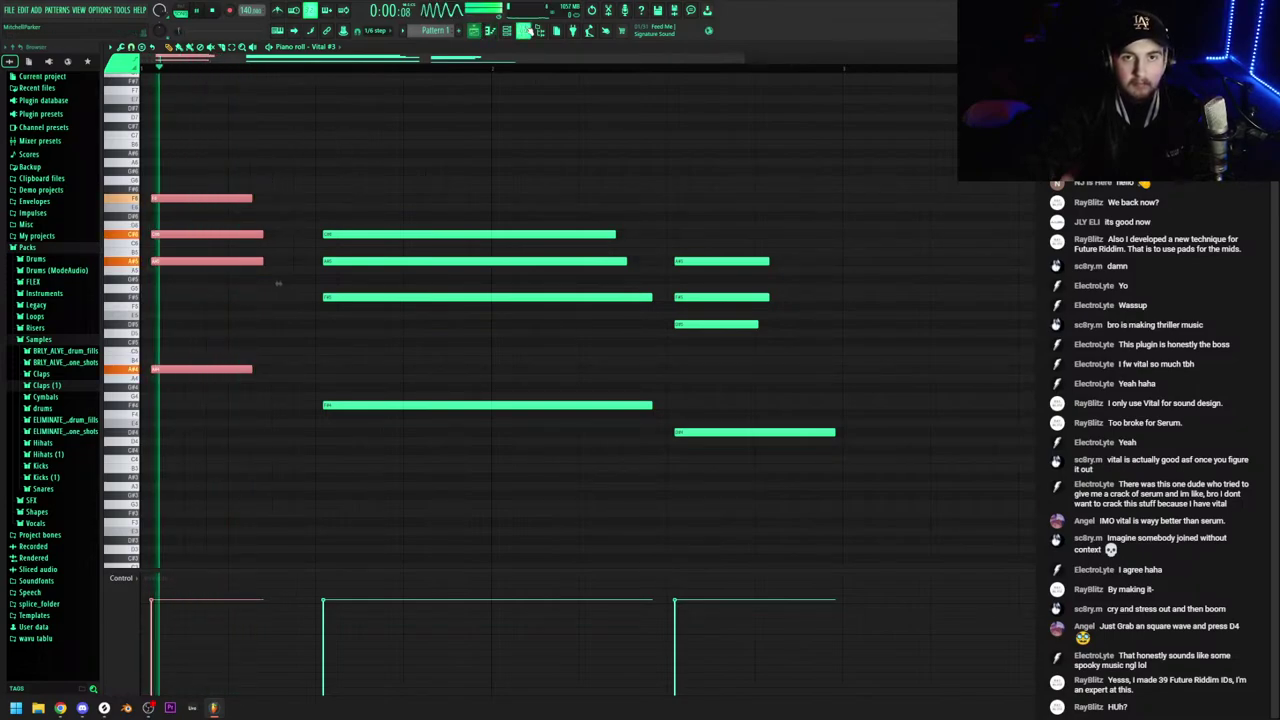
# Replay the opening of the chord progression several times to judge the first chord's length
pyautogui.press('space')
pyautogui.press('space')
pyautogui.press('space')
pyautogui.press('space')
pyautogui.press('space')
pyautogui.scroll(1, 431, 33)
pyautogui.scroll(1, 435, 30)
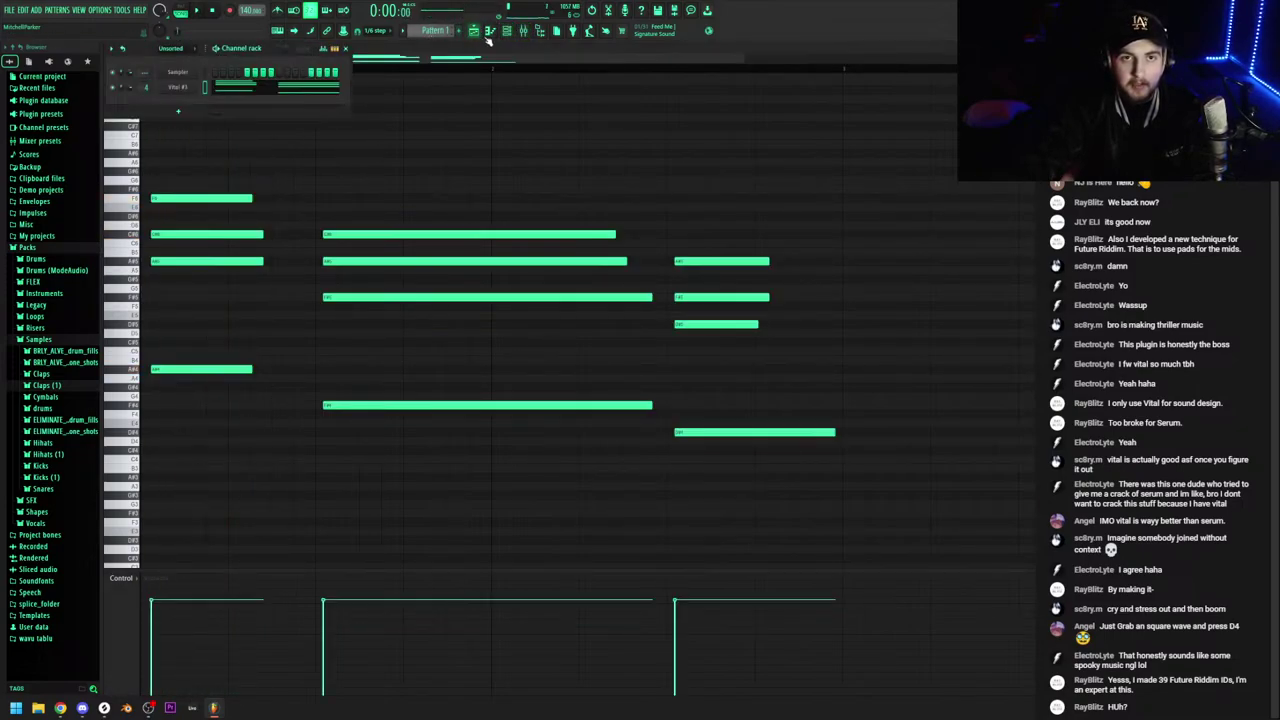
# Check the mixer, then leave the piano roll and return to the playlist at the Track 4 Pattern 1 clip
pyautogui.click(507, 30)
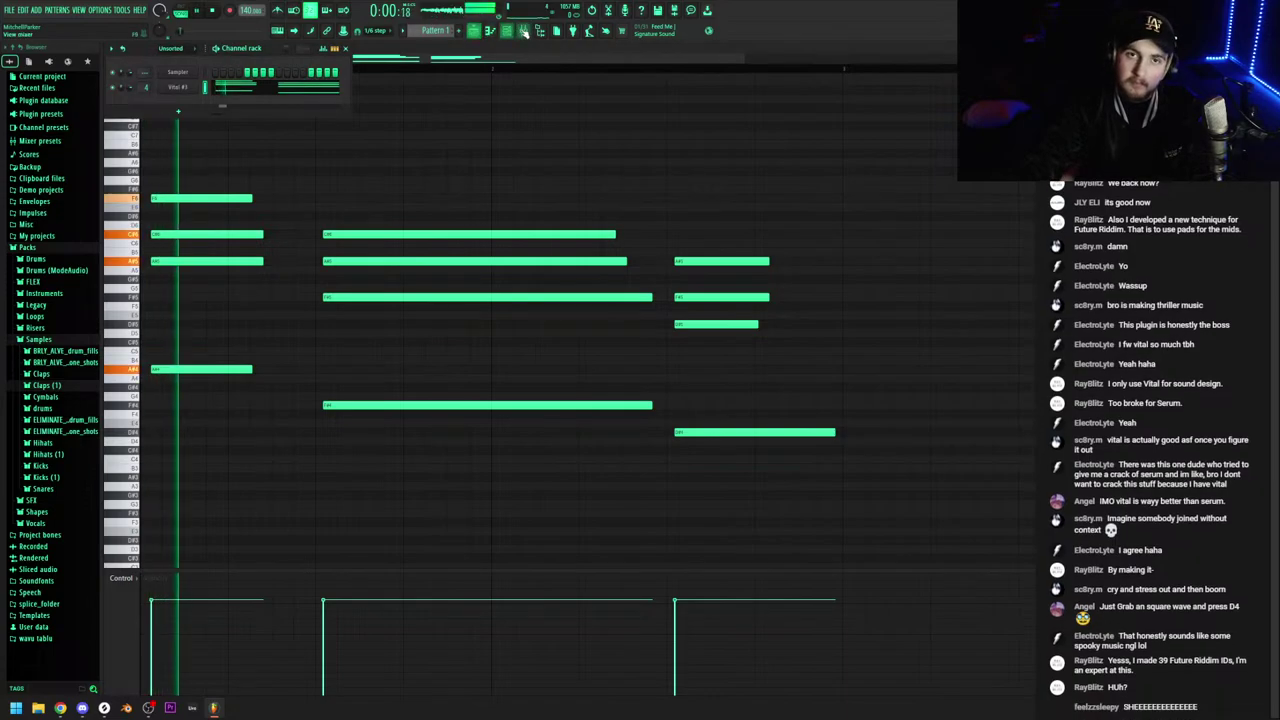
pyautogui.click(523, 31)
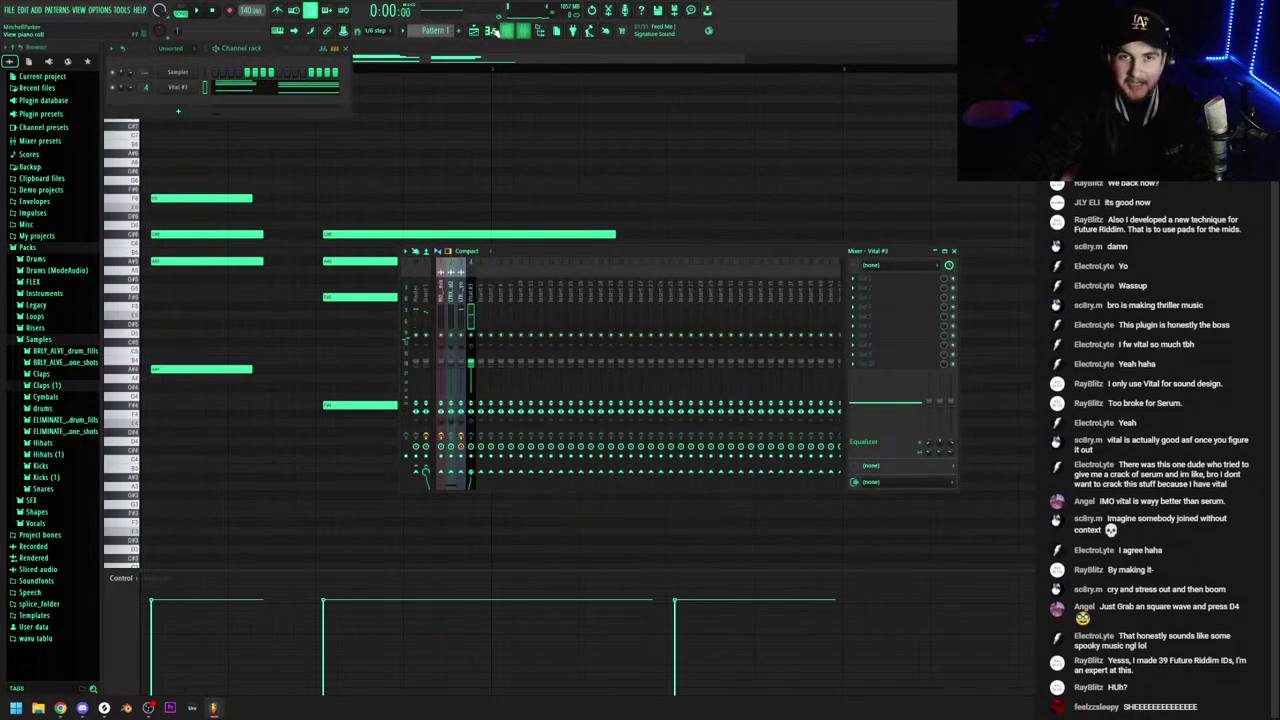
pyautogui.click(493, 31)
pyautogui.scroll(2, 267, 161)
pyautogui.scroll(-1, 497, 176)
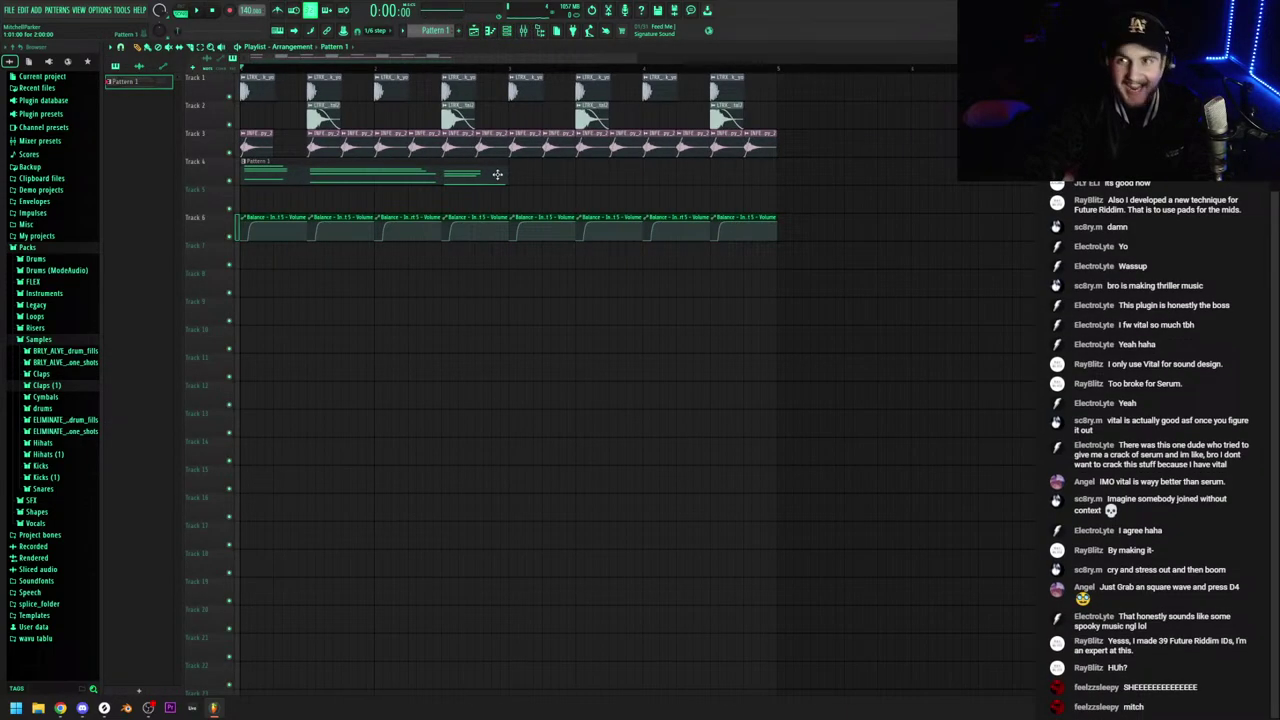
# Play back the arrangement briefly, then open the Track 4 Pattern 1 chords in the piano roll and play them
pyautogui.press('space')
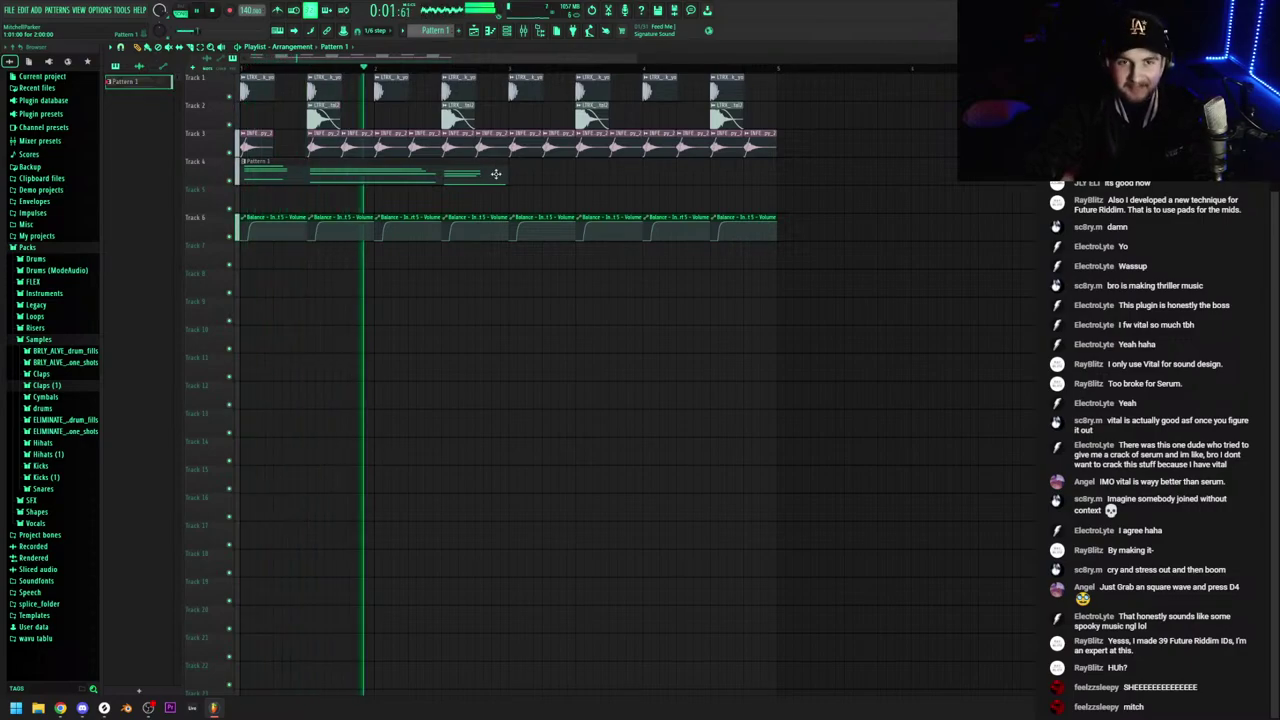
pyautogui.press('space')
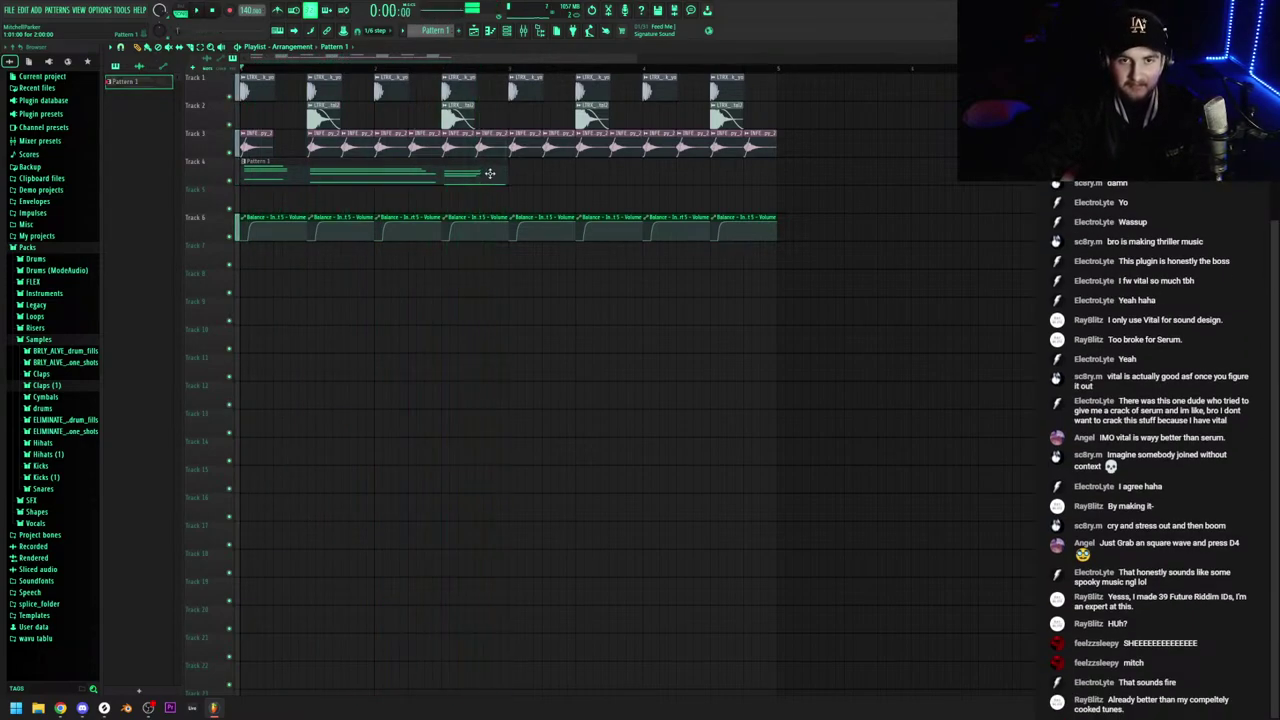
pyautogui.doubleClick(490, 174)
pyautogui.press('space')
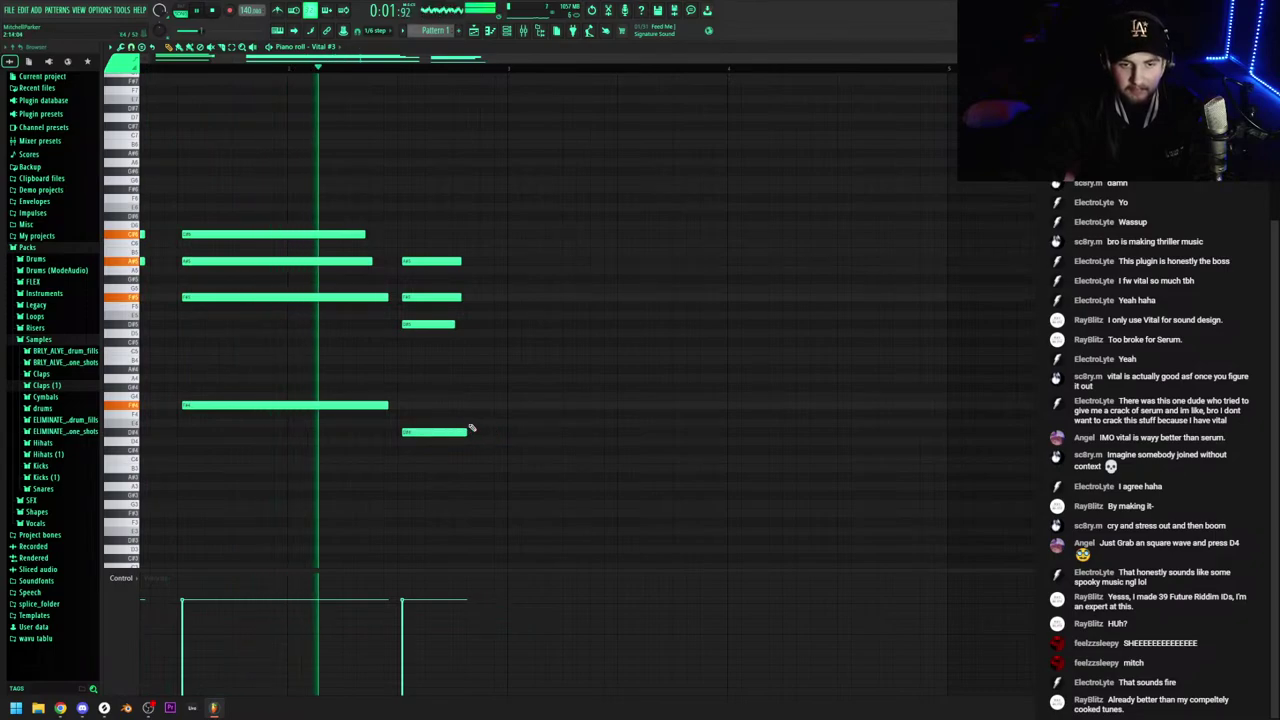
pyautogui.scroll(-1, 476, 420)
pyautogui.press('space')
# Select the four notes of the third chord, lengthen them slightly, and replay the opening of the progression
pyautogui.moveTo(540, 461); pyautogui.dragTo(454, 234)
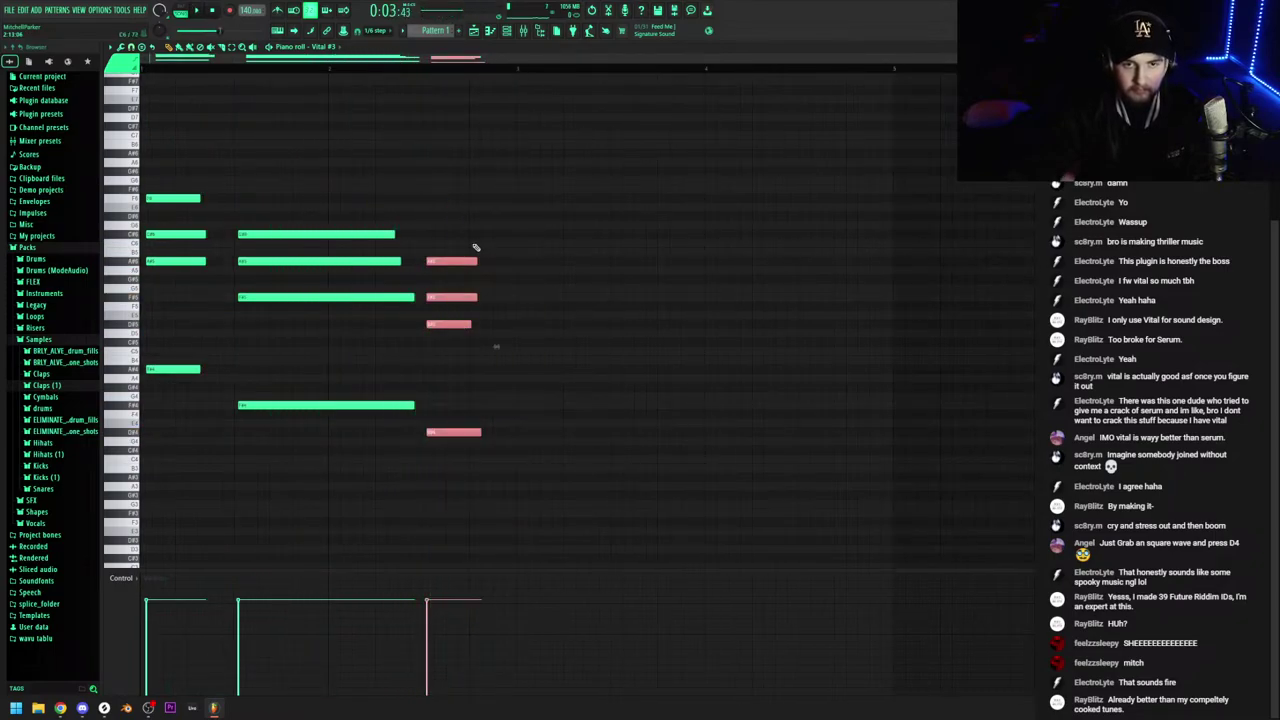
pyautogui.click(507, 235)
pyautogui.hotkey('ctrl', 'z')
pyautogui.press('space')
pyautogui.press('space')
pyautogui.press('space')
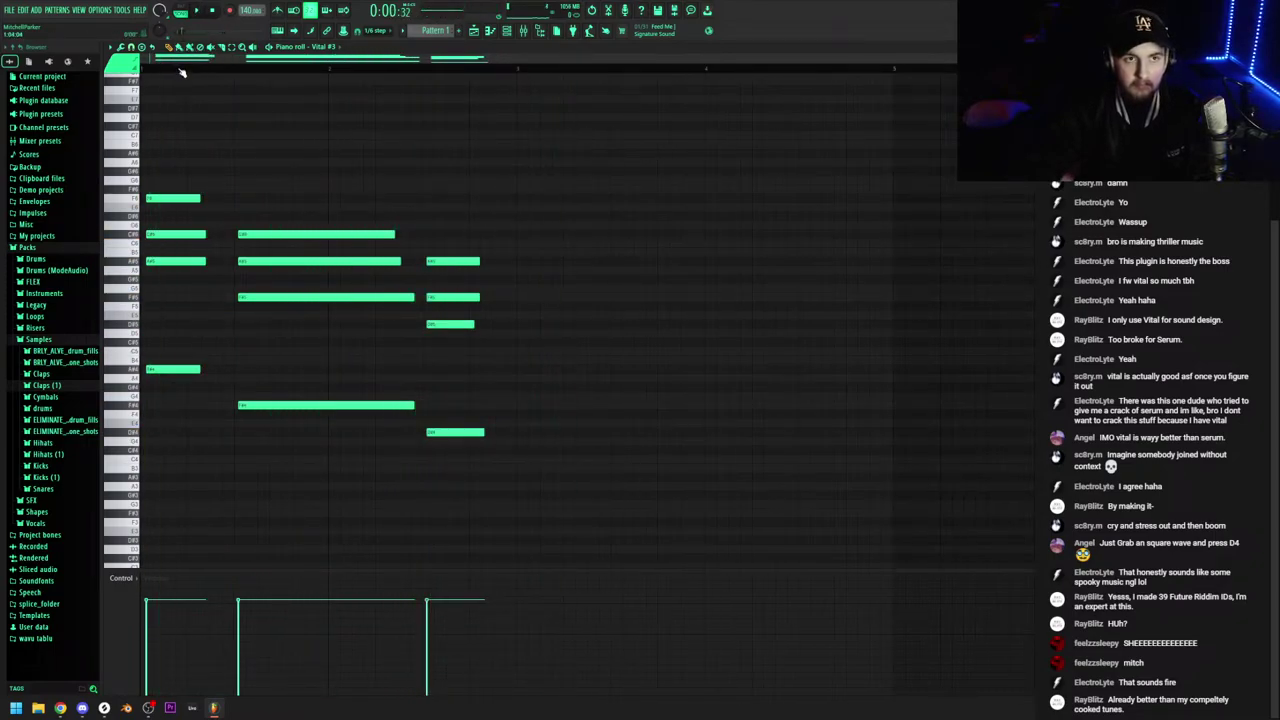
pyautogui.press('space')
pyautogui.press('space')
# Duplicate the Track 4 Pattern 1 clip in the playlist so the chords also cover bars 3 and 4
pyautogui.click(472, 31)
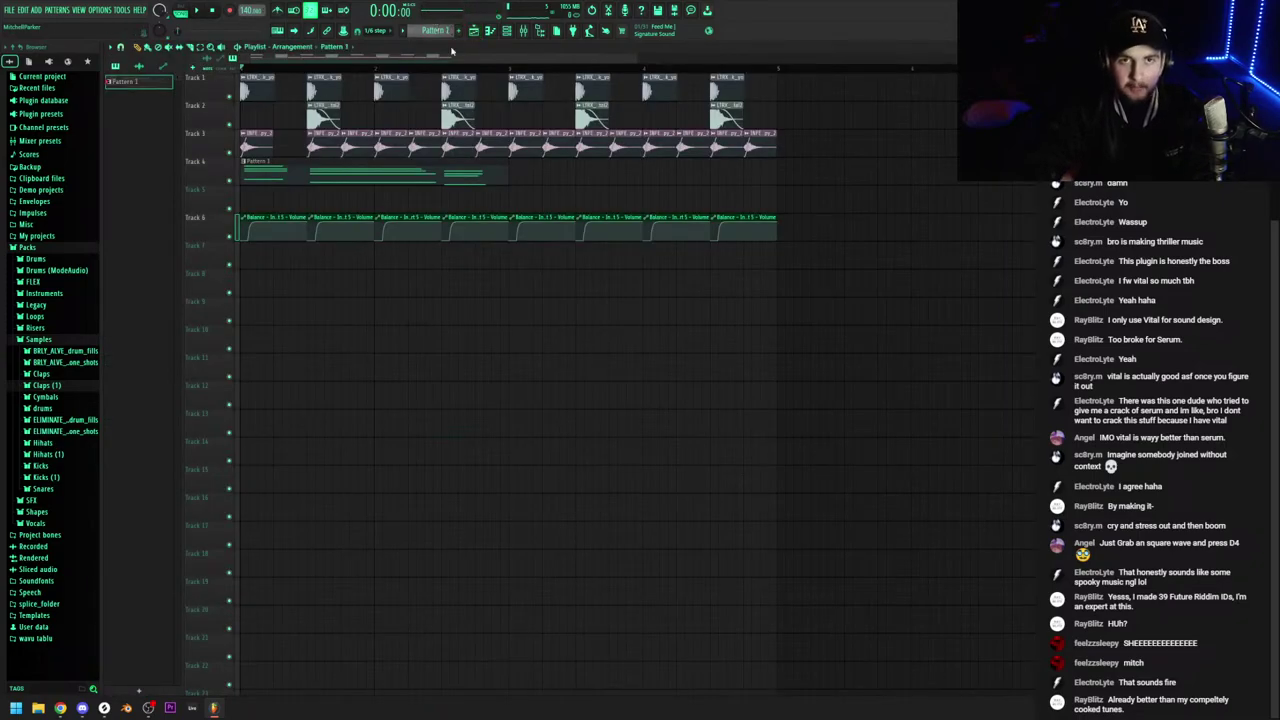
pyautogui.hotkey('ctrl', 'b')
pyautogui.moveTo(812, 298); pyautogui.dragTo(540, 268)
# Add a new Vital instance to the channel rack
pyautogui.click(507, 31)
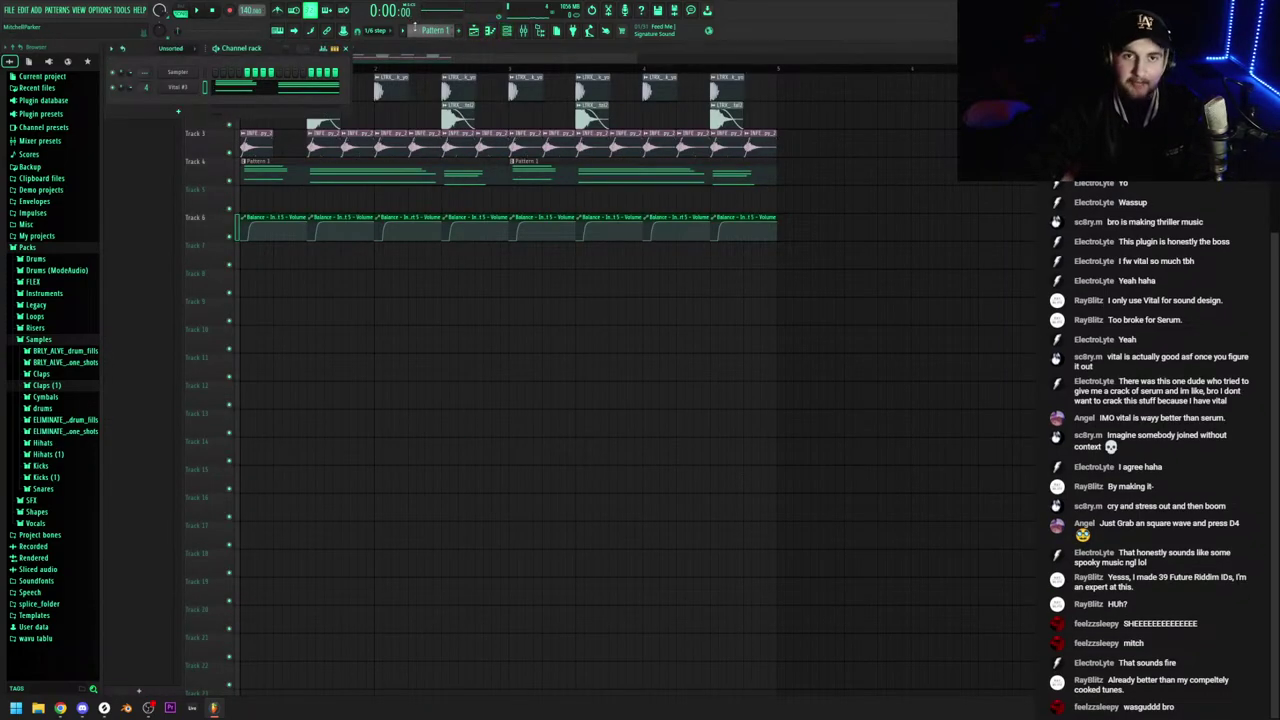
pyautogui.click(36, 10)
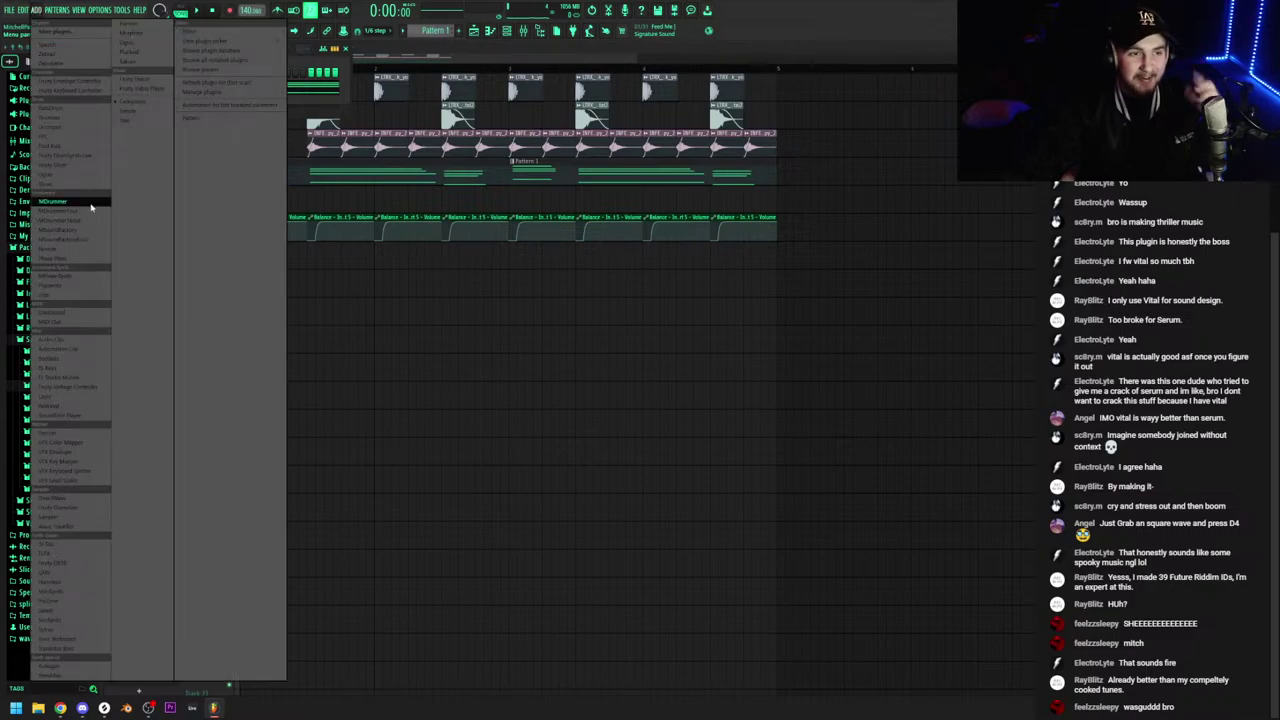
pyautogui.click(45, 296)
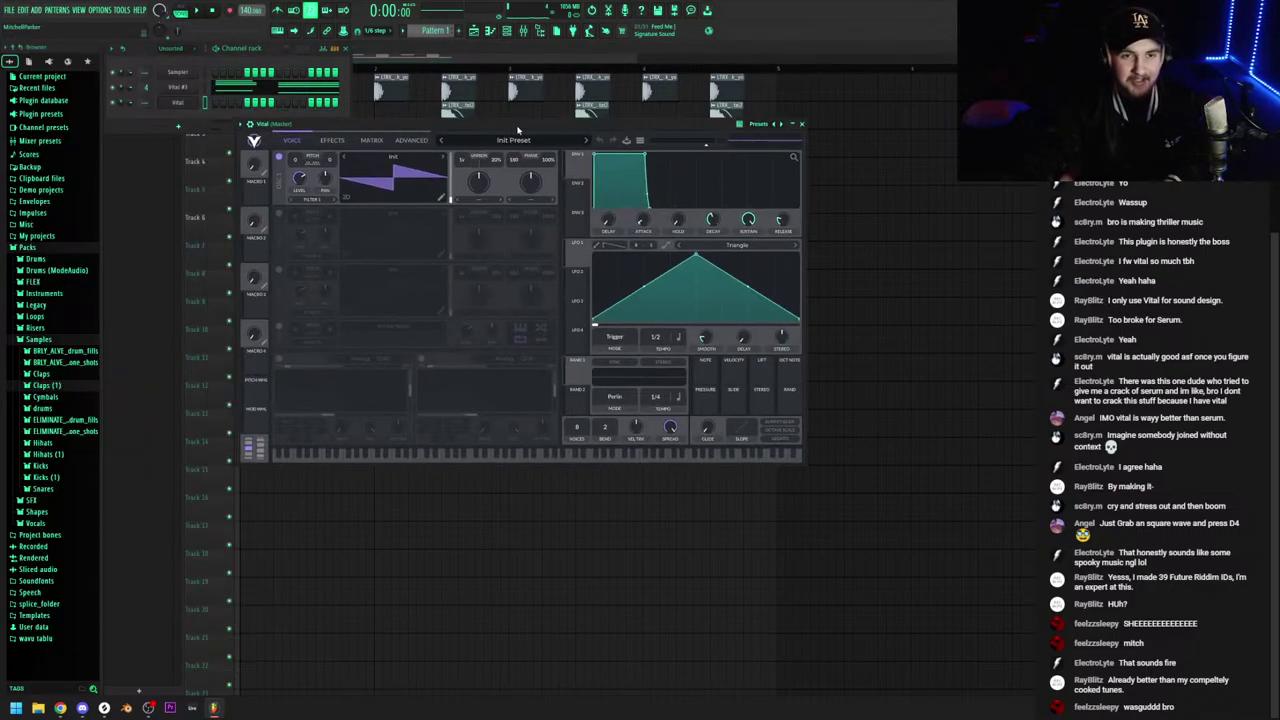
# Load the Nuan Sonar - Home wavetable into oscillator 1 of the new Vital
pyautogui.click(395, 157)
pyautogui.click(512, 259)
pyautogui.click(610, 234)
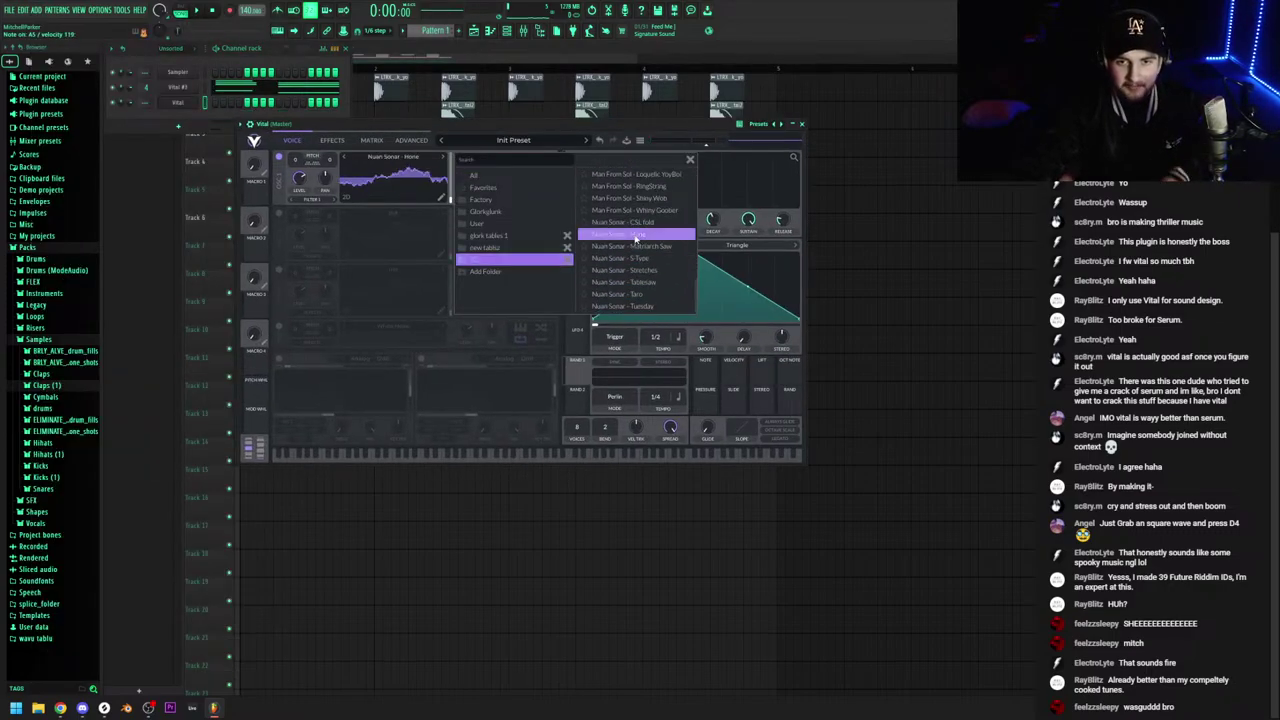
pyautogui.scroll(2, 605, 244)
pyautogui.click(690, 161)
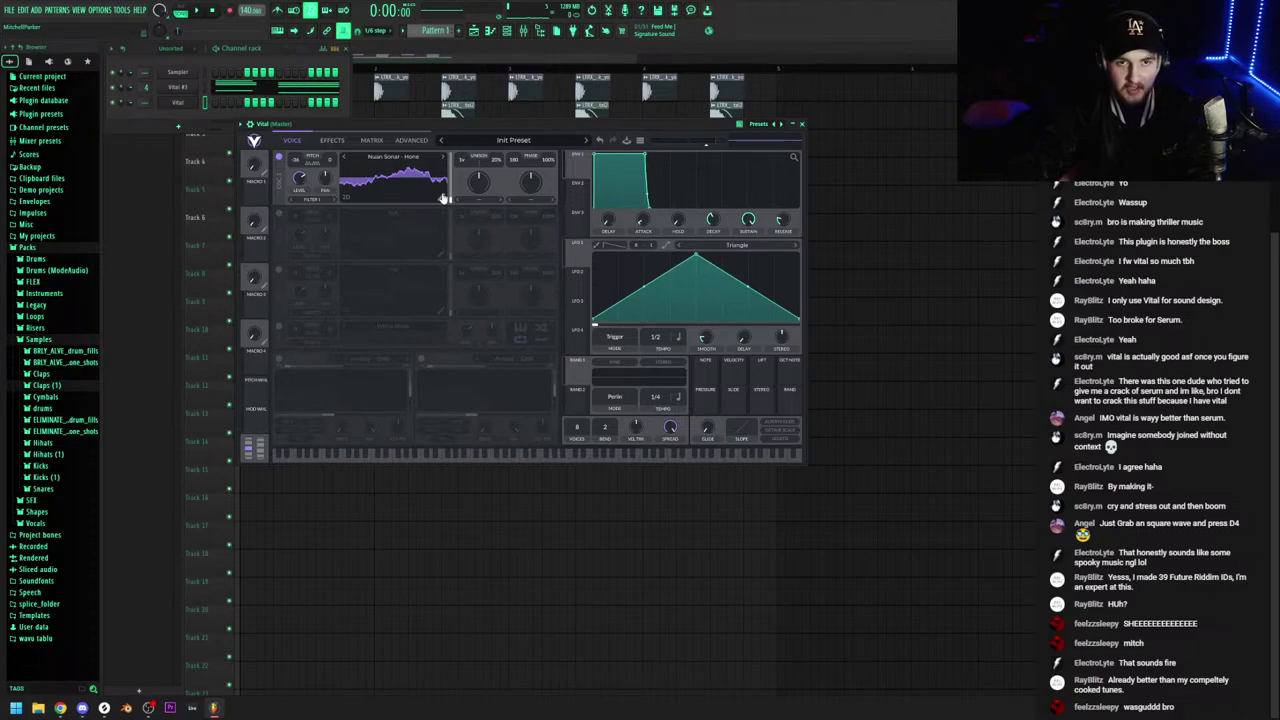
# Adjust oscillator 1's wave frame and create an automation clip for it on Track 5
pyautogui.moveTo(443, 197); pyautogui.dragTo(450, 190)
pyautogui.click(385, 76)
pyautogui.click(216, 184)
# Shape the wave frame automation over the first half bar with a broad hump followed by two smaller peaks
pyautogui.scroll(5, 243, 203)
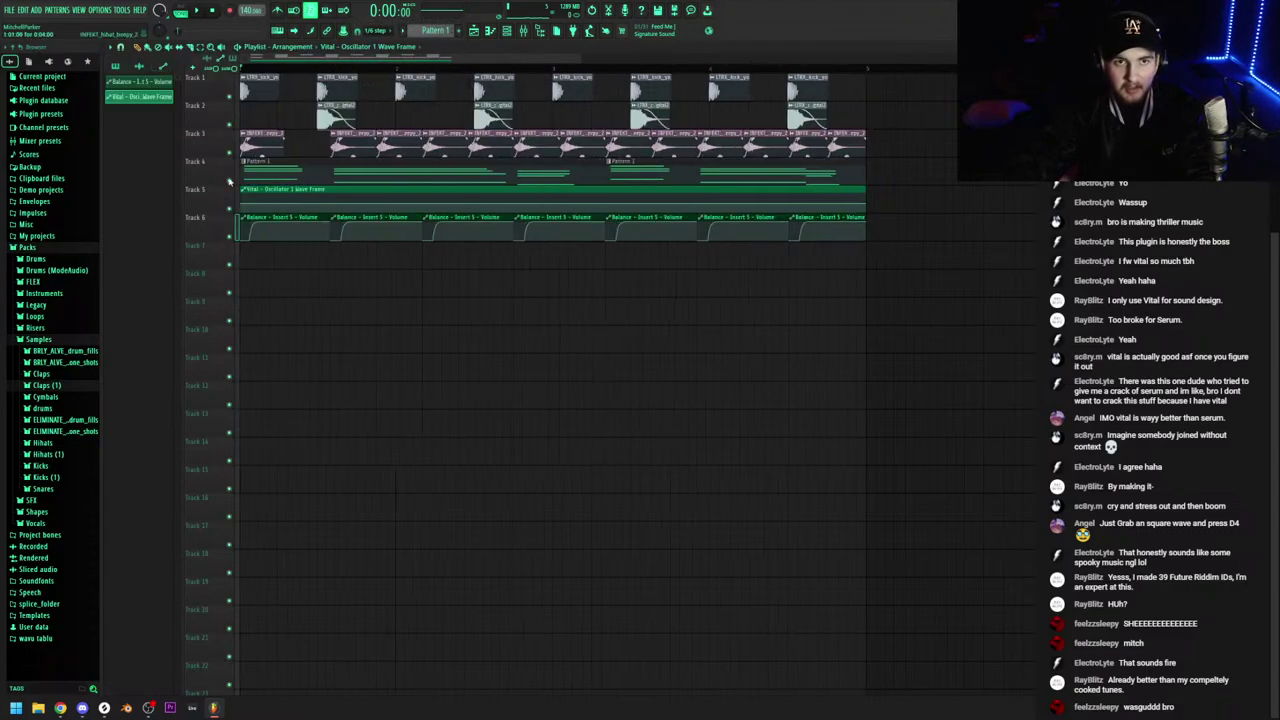
pyautogui.rightClick(244, 206)
pyautogui.rightClick(294, 197)
pyautogui.rightClick(350, 210)
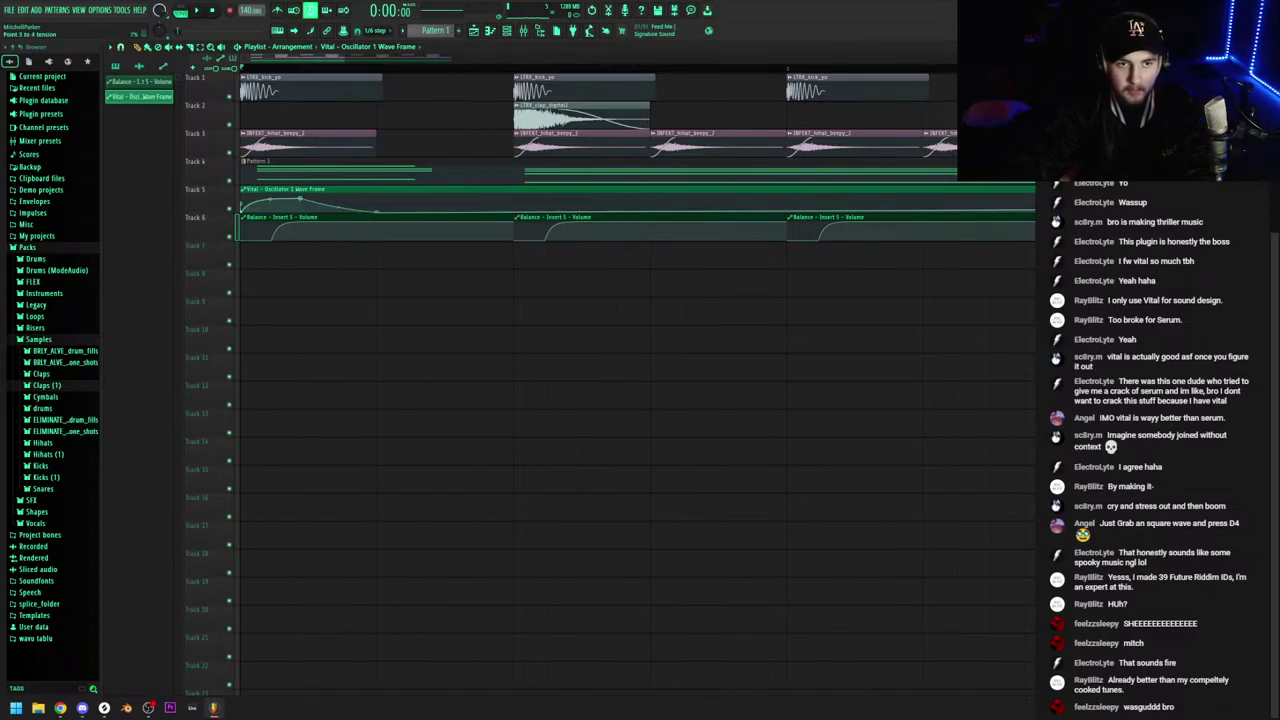
pyautogui.moveTo(338, 207); pyautogui.dragTo(338, 203)
pyautogui.rightClick(411, 206)
pyautogui.rightClick(443, 206)
pyautogui.rightClick(480, 198)
pyautogui.rightClick(513, 211)
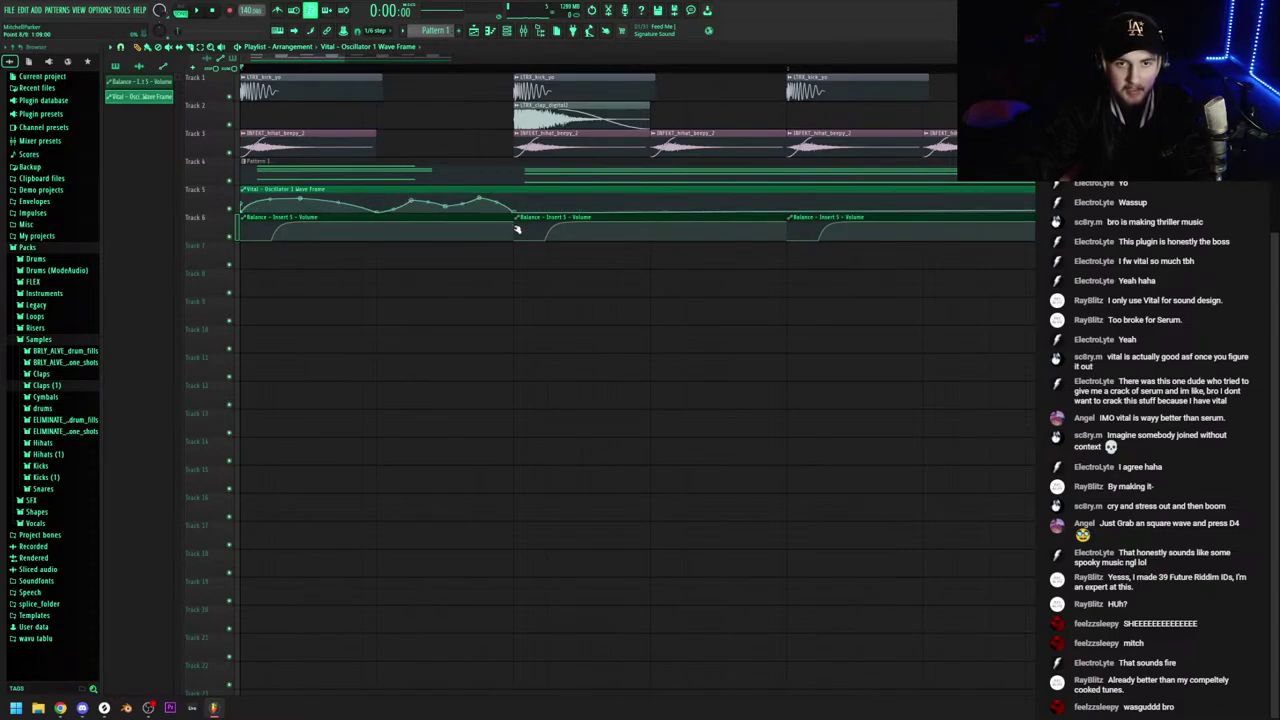
# Slice the wave frame clip at the half bar, keep a quarter-bar piece, and make it unique with a falling curve
pyautogui.scroll(-2, 517, 230)
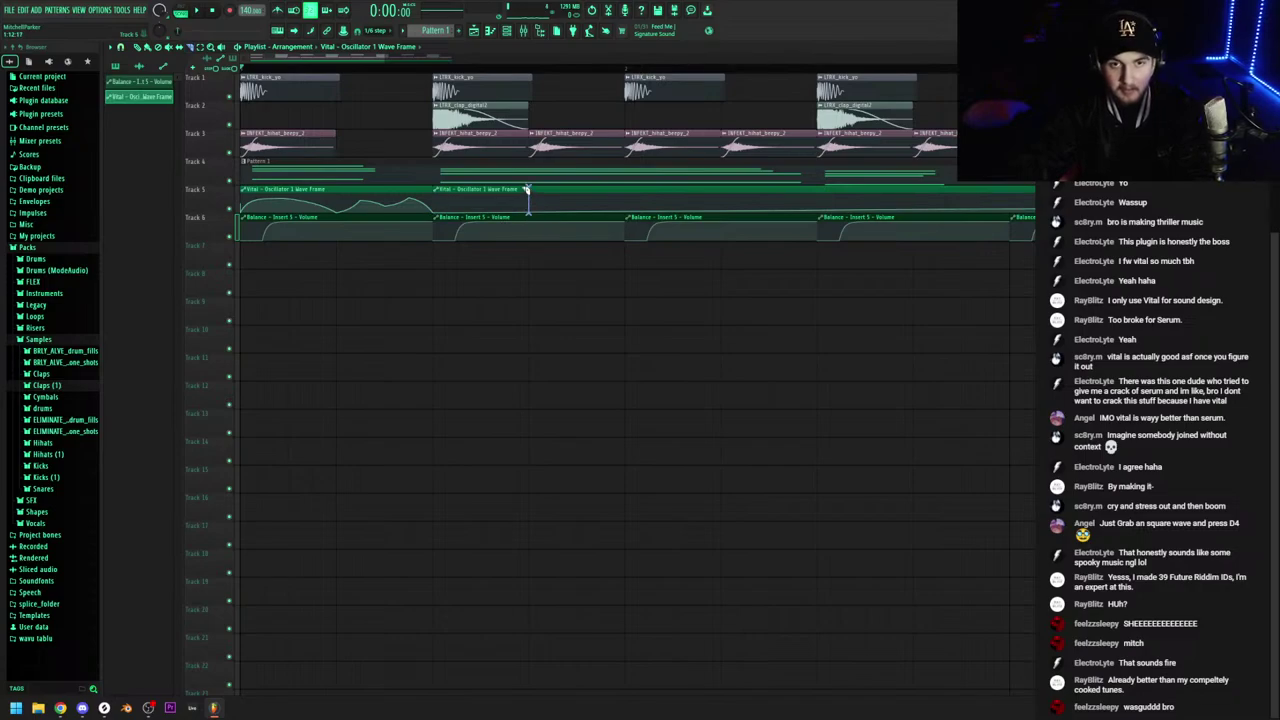
pyautogui.rightClick(549, 192)
pyautogui.click(437, 189)
pyautogui.click(459, 272)
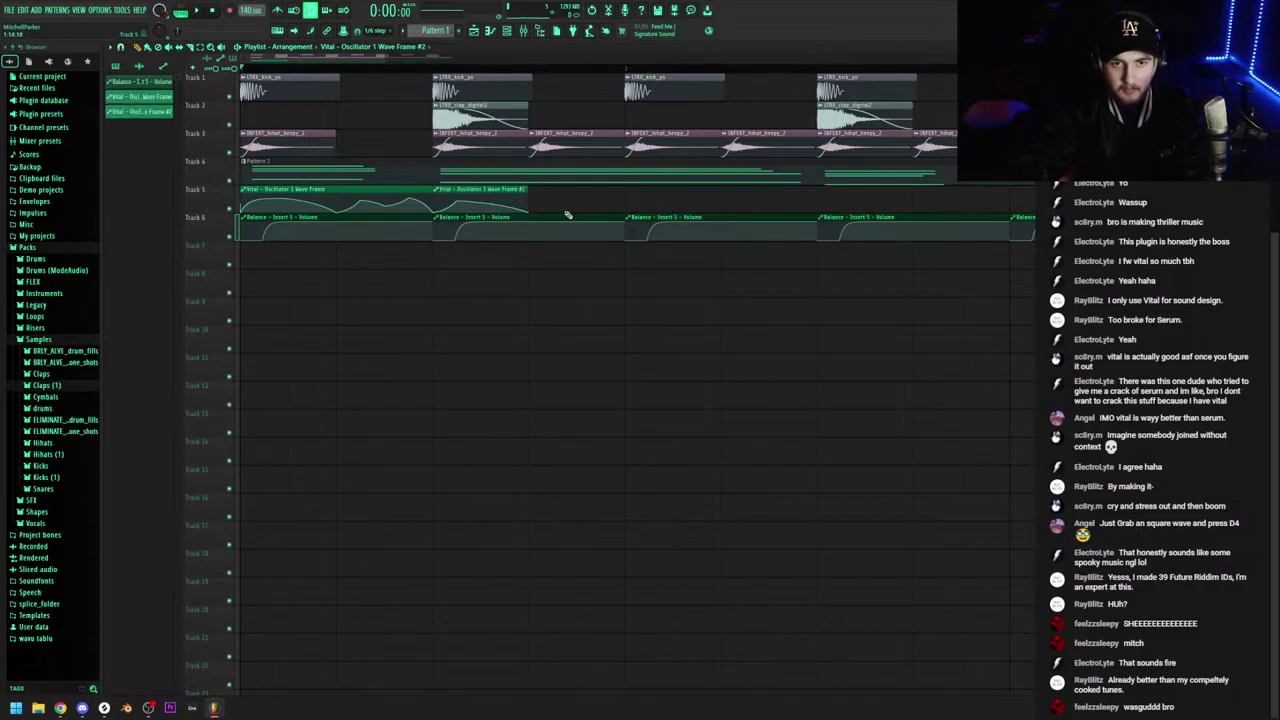
# Repeat the quarter-bar wave frame clip to the end of bar 2, then duplicate the two-bar automation across bars 3 and 4
pyautogui.hotkey('ctrl', 'b')
pyautogui.scroll(-3, 509, 203)
pyautogui.moveTo(568, 215); pyautogui.dragTo(338, 201)
pyautogui.hotkey('ctrl', 'b')
pyautogui.hotkey('ctrl', 'b')
pyautogui.moveTo(571, 215); pyautogui.dragTo(172, 194)
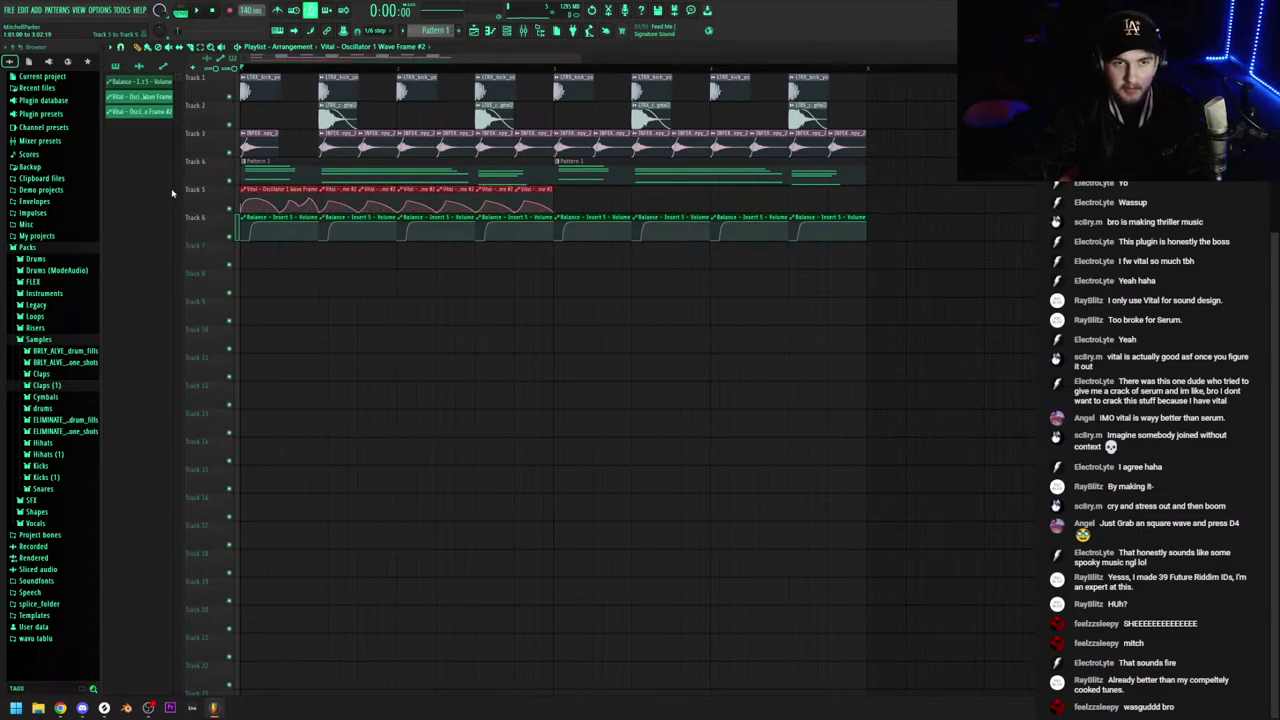
pyautogui.hotkey('ctrl', 'b')
pyautogui.scroll(-4, 300, 190)
# Set oscillator 1's spectral morph type to Phaser in the new Vital
pyautogui.click(506, 32)
pyautogui.scroll(1, 435, 28)
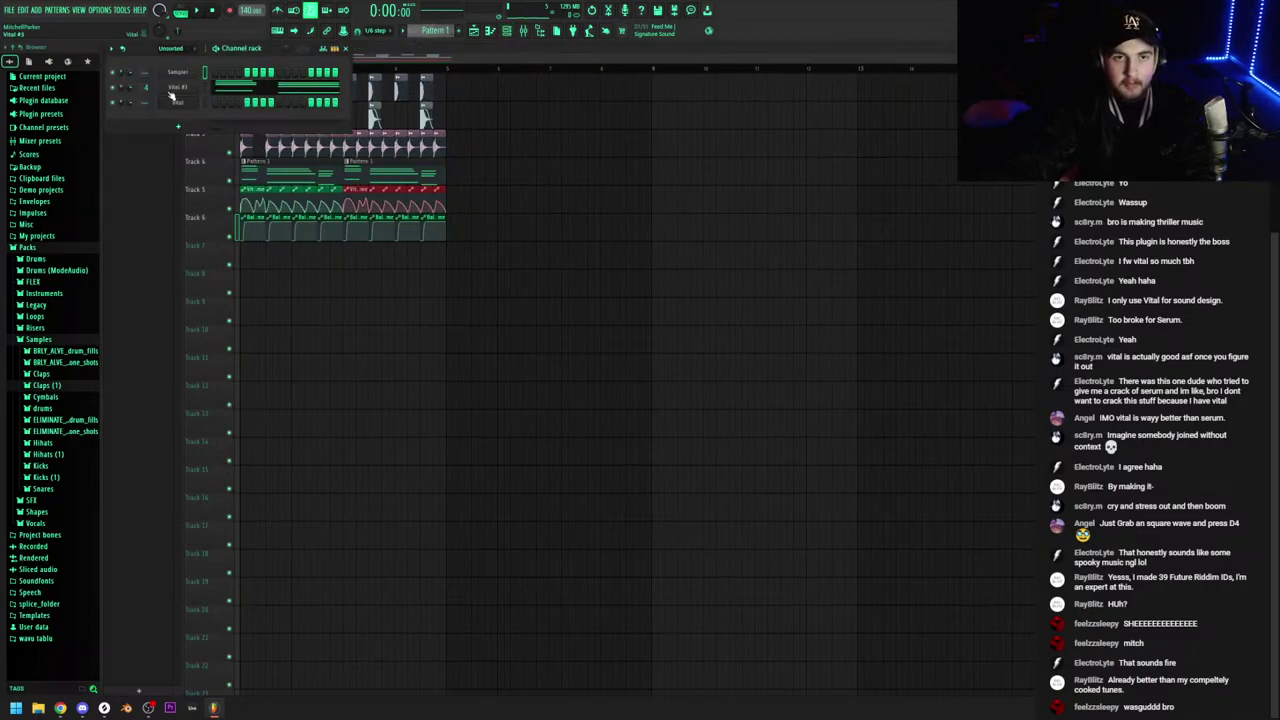
pyautogui.click(183, 104)
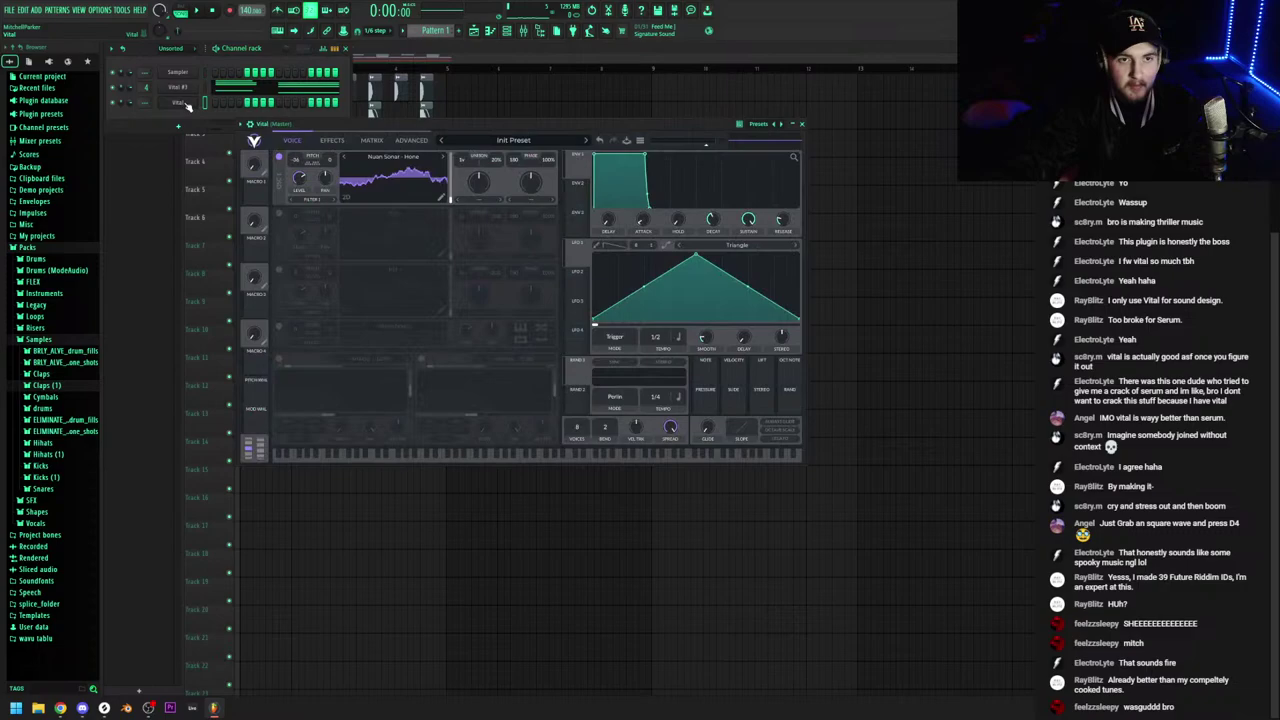
pyautogui.click(488, 207)
pyautogui.click(484, 347)
pyautogui.click(498, 192)
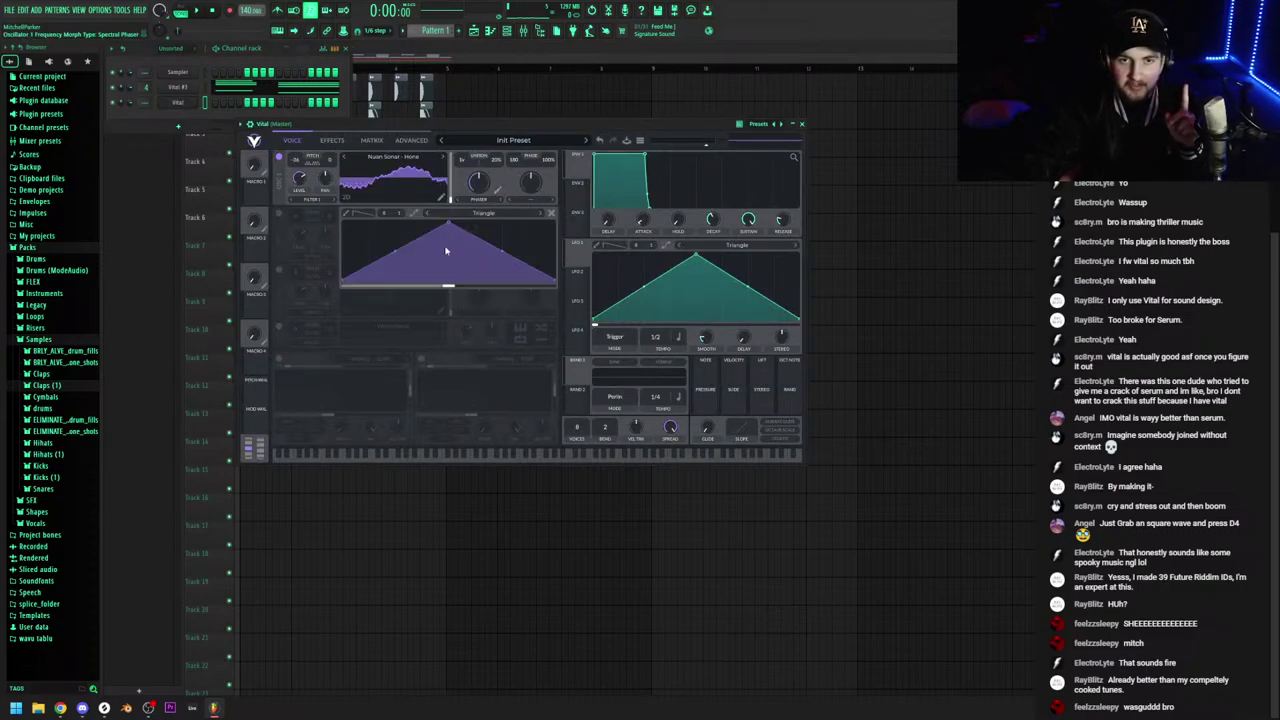
pyautogui.moveTo(503, 255); pyautogui.dragTo(497, 300)
pyautogui.click(497, 301)
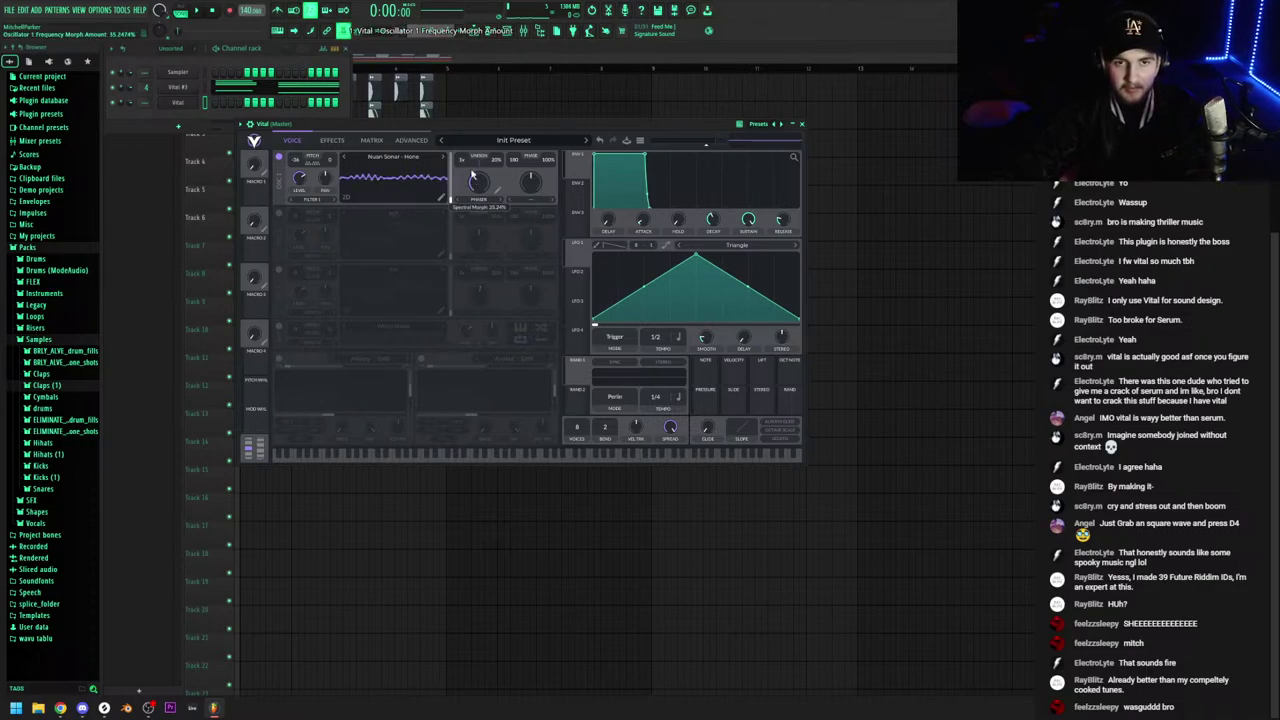
# Create an automation clip on Track 7 for oscillator 1's Frequency Morph Amount
pyautogui.rightClick(344, 30)
pyautogui.click(383, 87)
pyautogui.click(134, 231)
# Add automation points to the Frequency Morph Amount clip to form a wavy curve over the first half bar
pyautogui.scroll(6, 134, 231)
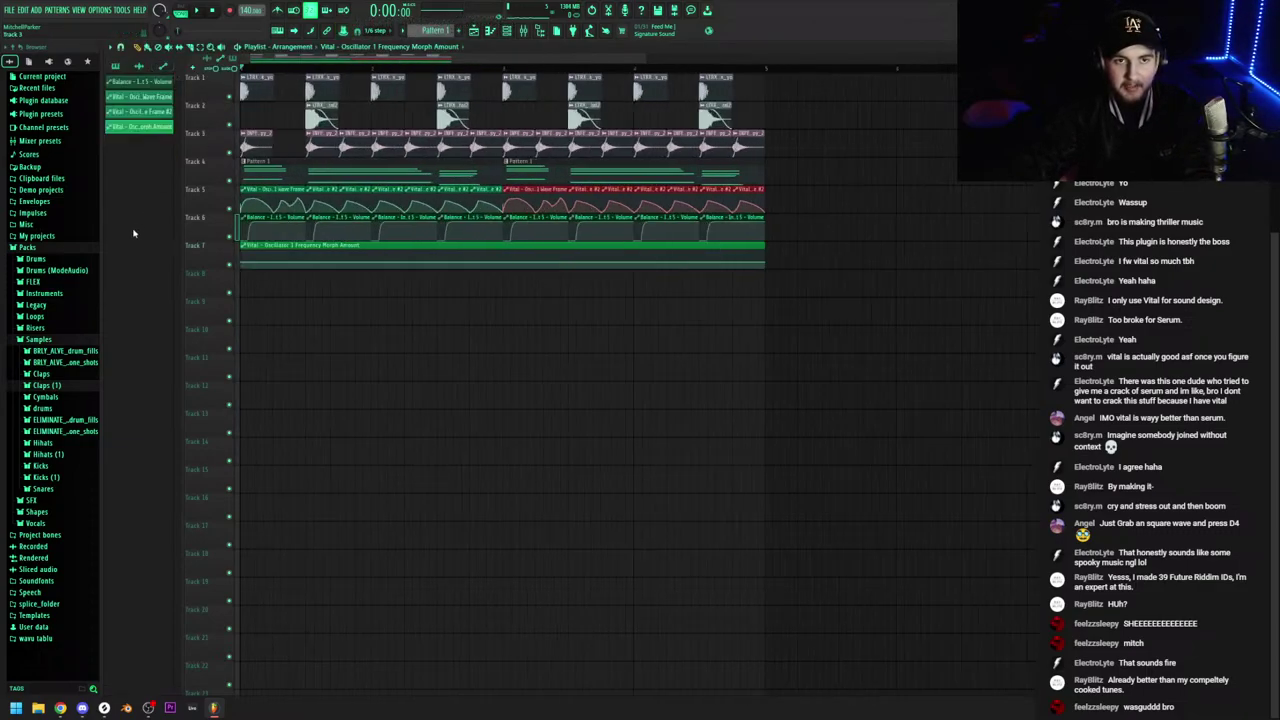
pyautogui.rightClick(265, 265)
pyautogui.rightClick(289, 253)
pyautogui.rightClick(314, 265)
pyautogui.rightClick(338, 260)
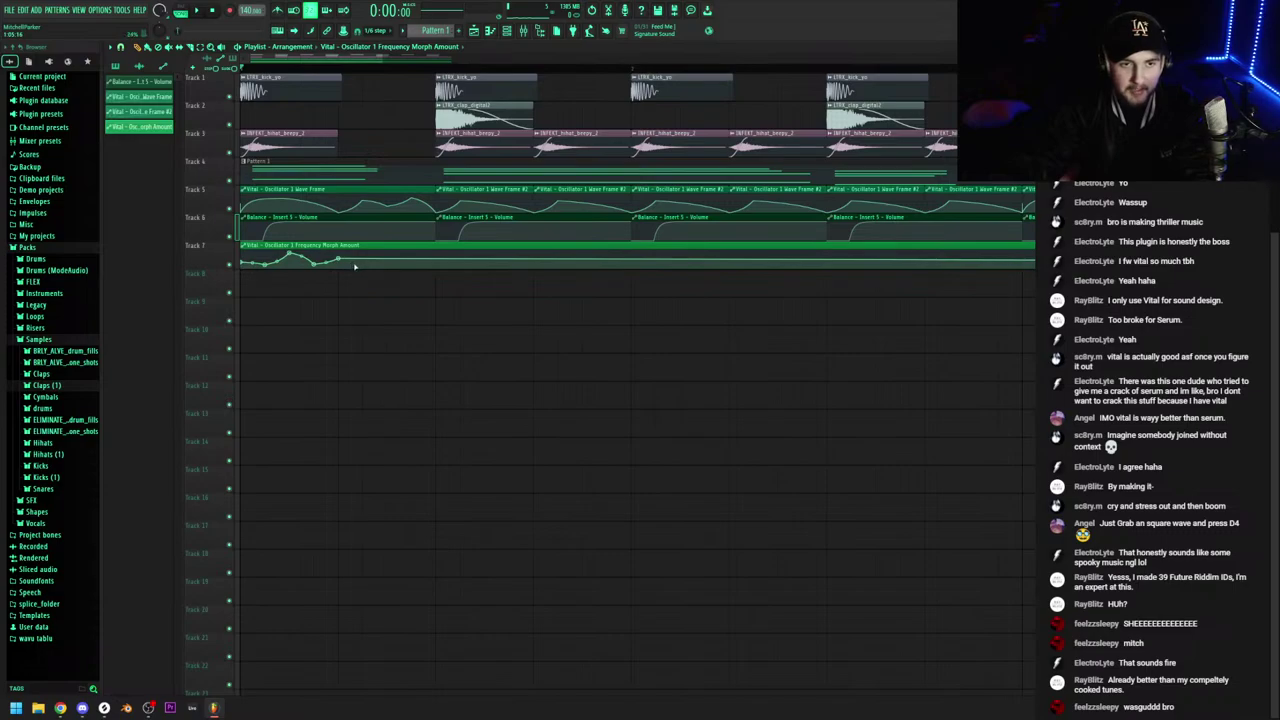
pyautogui.moveTo(354, 265); pyautogui.dragTo(436, 261)
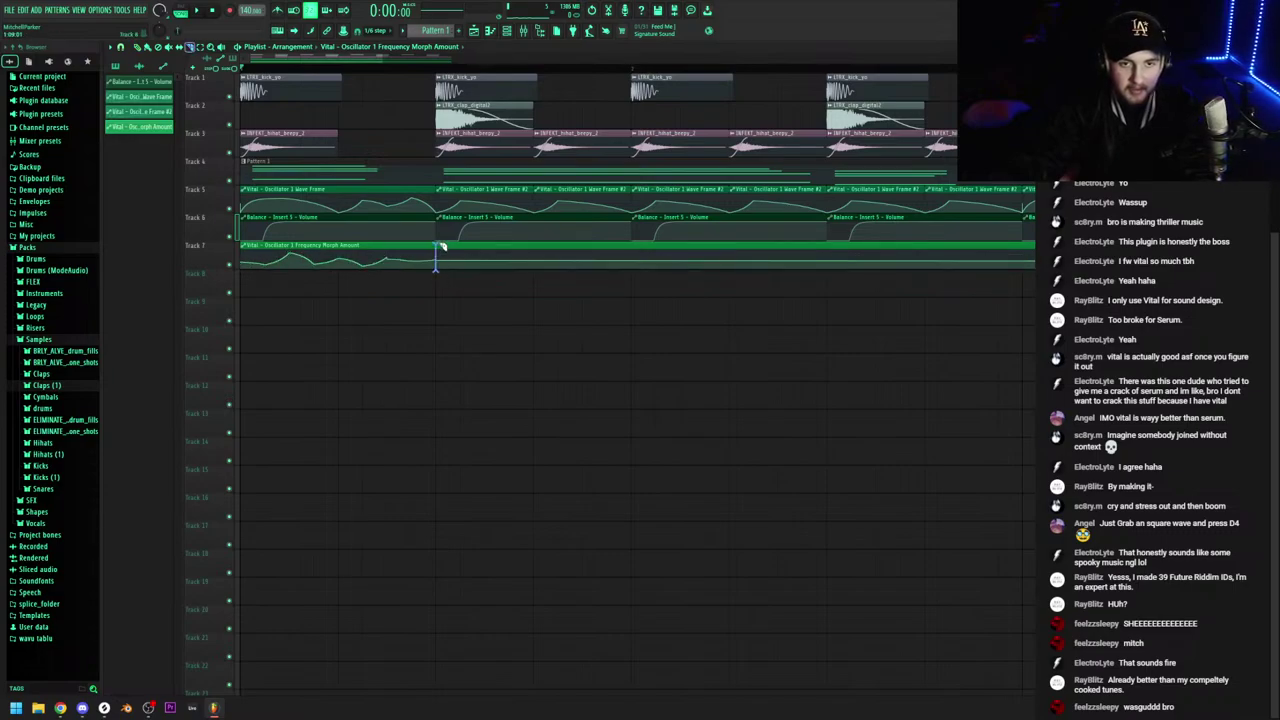
# Slice the Frequency Morph Amount clip at the half bar, keep a unique quarter-bar piece, and reshape its curve around an early peak
pyautogui.rightClick(559, 256)
pyautogui.click(442, 246)
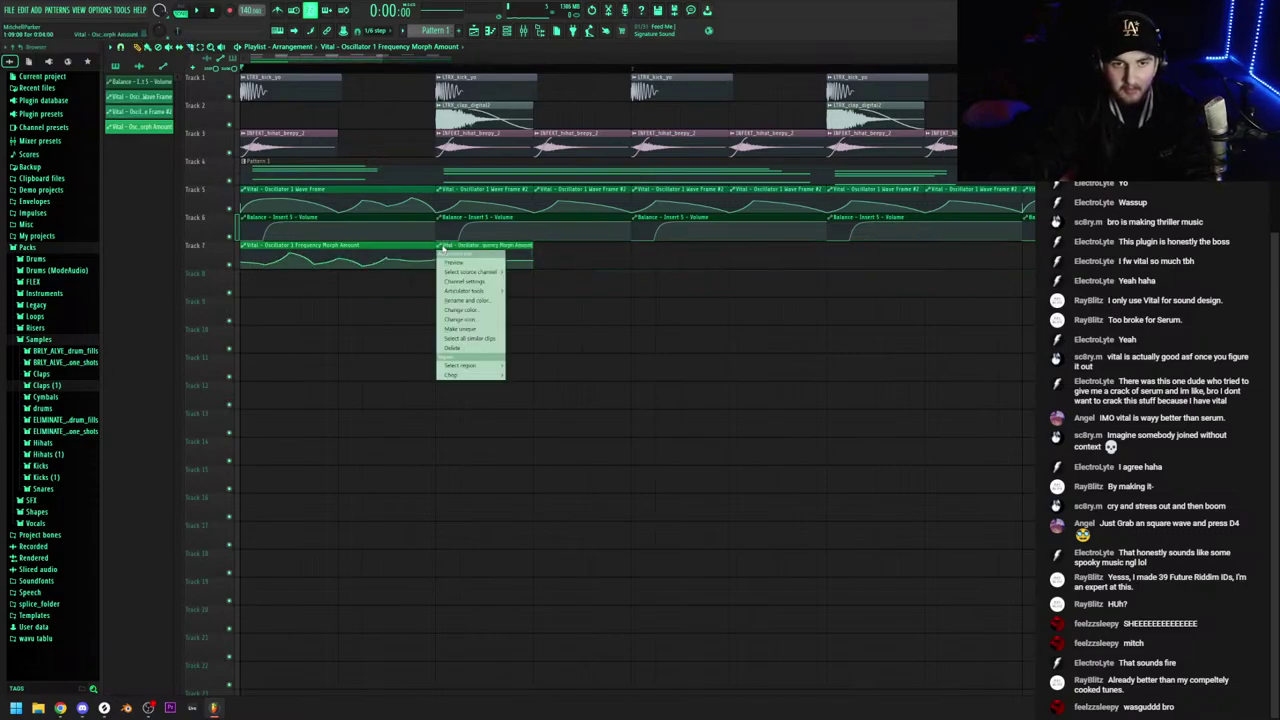
pyautogui.click(462, 330)
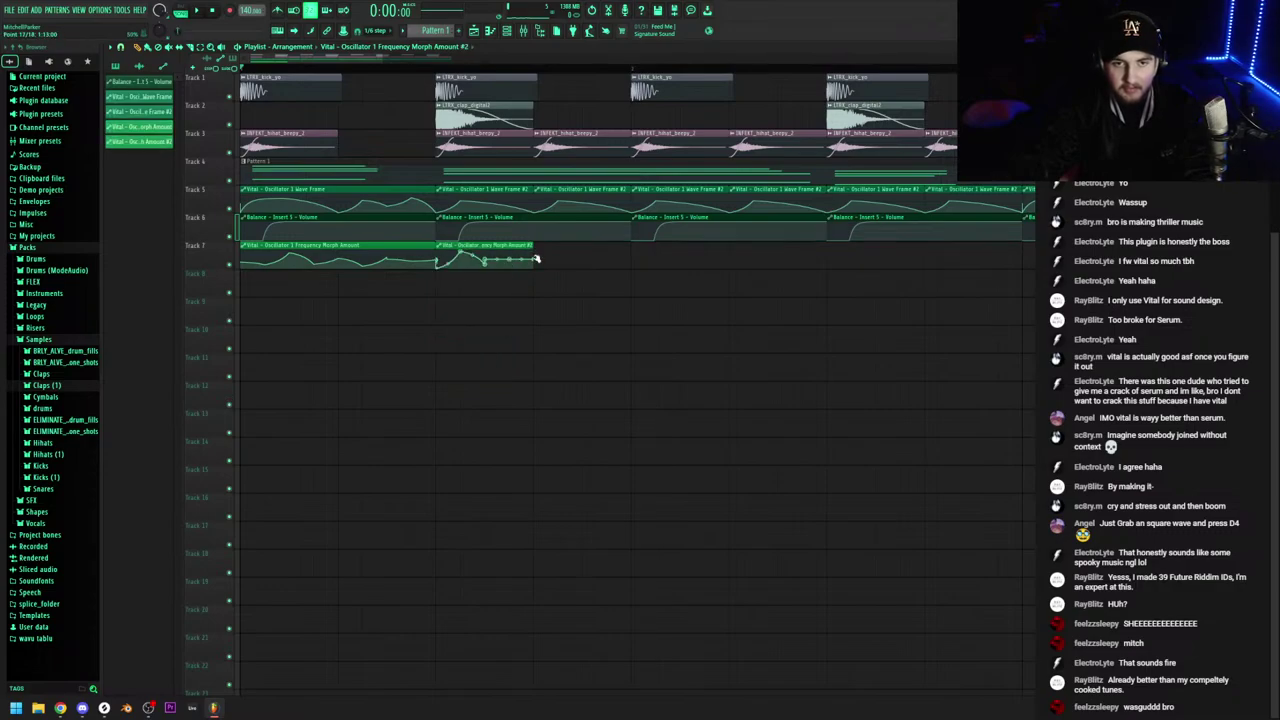
pyautogui.moveTo(533, 259); pyautogui.dragTo(571, 266)
# Repeat the quarter-bar morph clip to the end of bar 2, clear the extra copies, and duplicate the two-bar set across bars 3 and 4
pyautogui.hotkey('ctrl', 'b')
pyautogui.scroll(-2, 571, 268)
pyautogui.moveTo(468, 264); pyautogui.dragTo(375, 259)
pyautogui.hotkey('ctrl', 'b')
pyautogui.hotkey('ctrl', 'b')
pyautogui.hotkey('ctrl', 'b')
pyautogui.hotkey('ctrl', 'b')
pyautogui.scroll(-3, 375, 260)
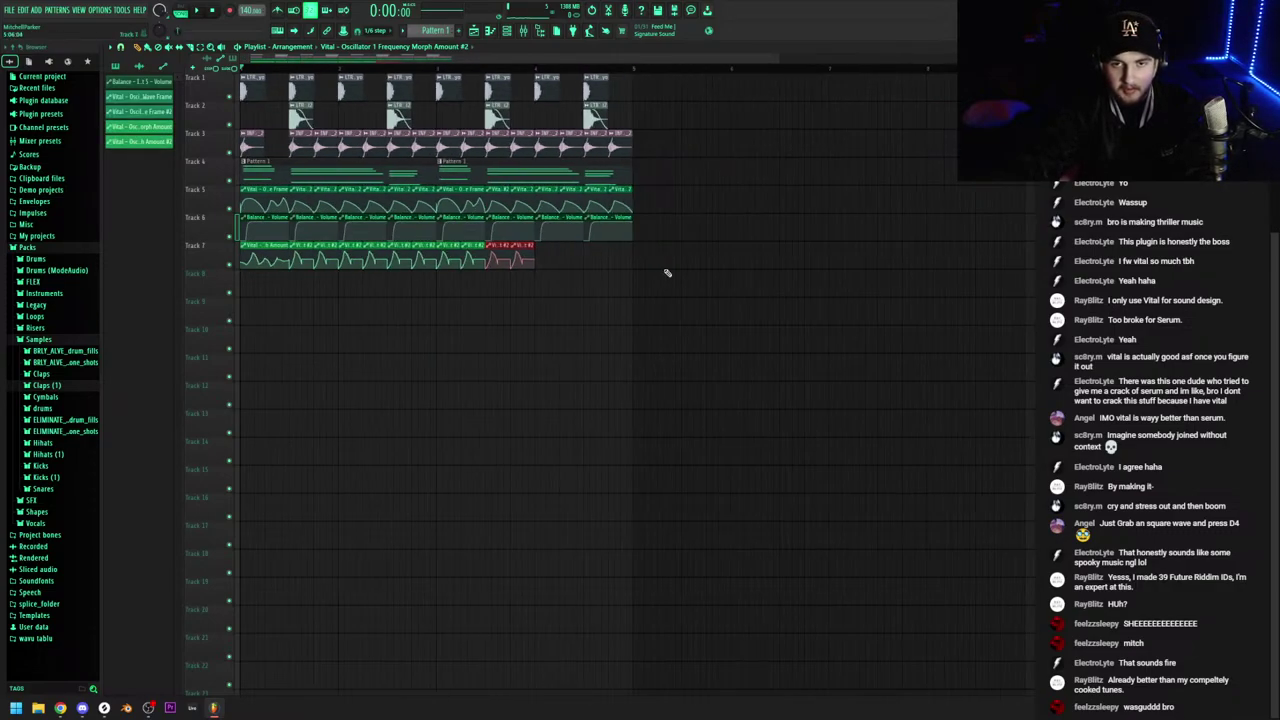
pyautogui.rightClick(453, 262)
pyautogui.moveTo(500, 264); pyautogui.dragTo(226, 267)
pyautogui.hotkey('ctrl', 'b')
# Move the Frequency Morph Amount clips to Track 8 and the Wave Frame clips to Track 9
pyautogui.doubleClick(237, 202)
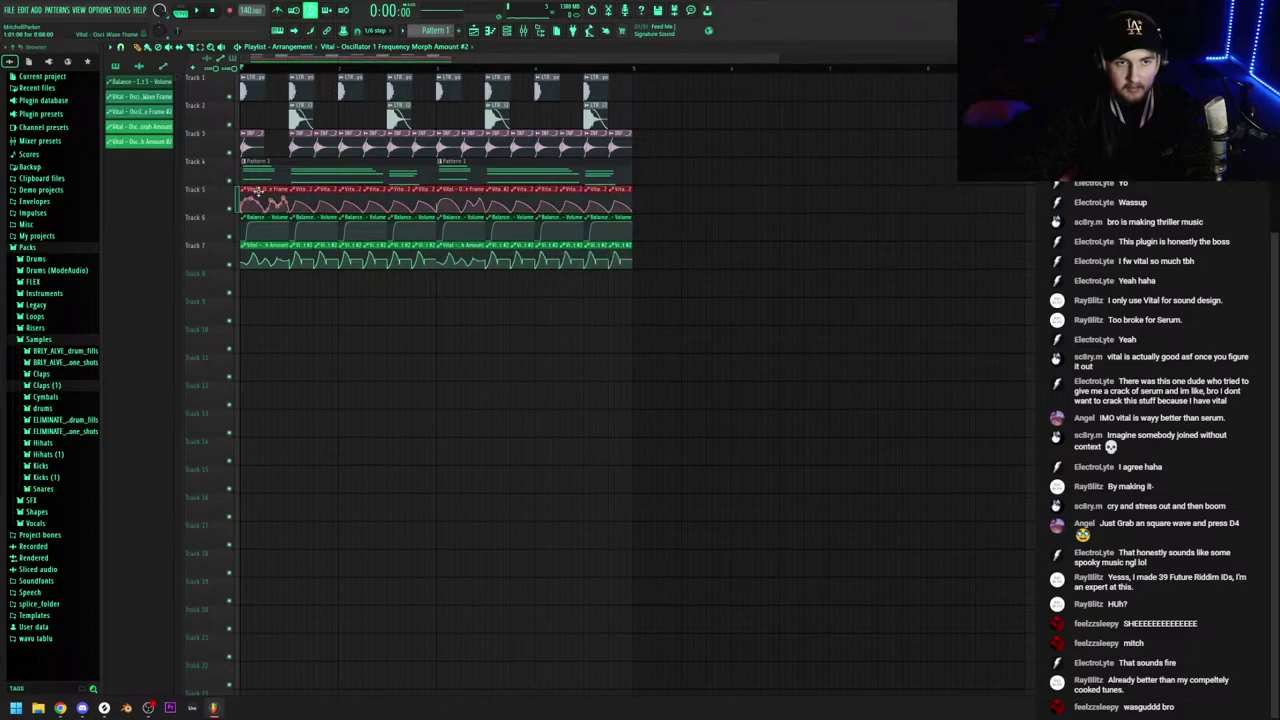
pyautogui.moveTo(278, 202); pyautogui.dragTo(239, 285)
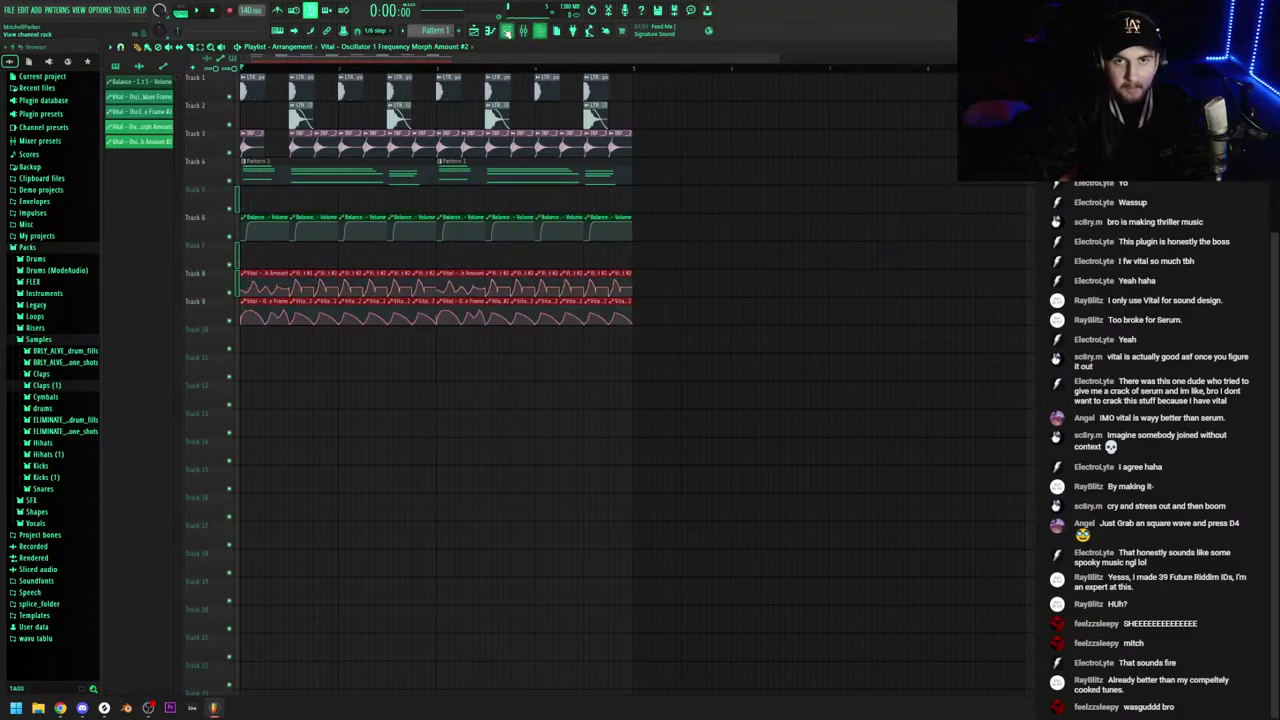
# Open the new Vital from the channel rack and route it to mixer track 6
pyautogui.click(507, 32)
pyautogui.click(180, 103)
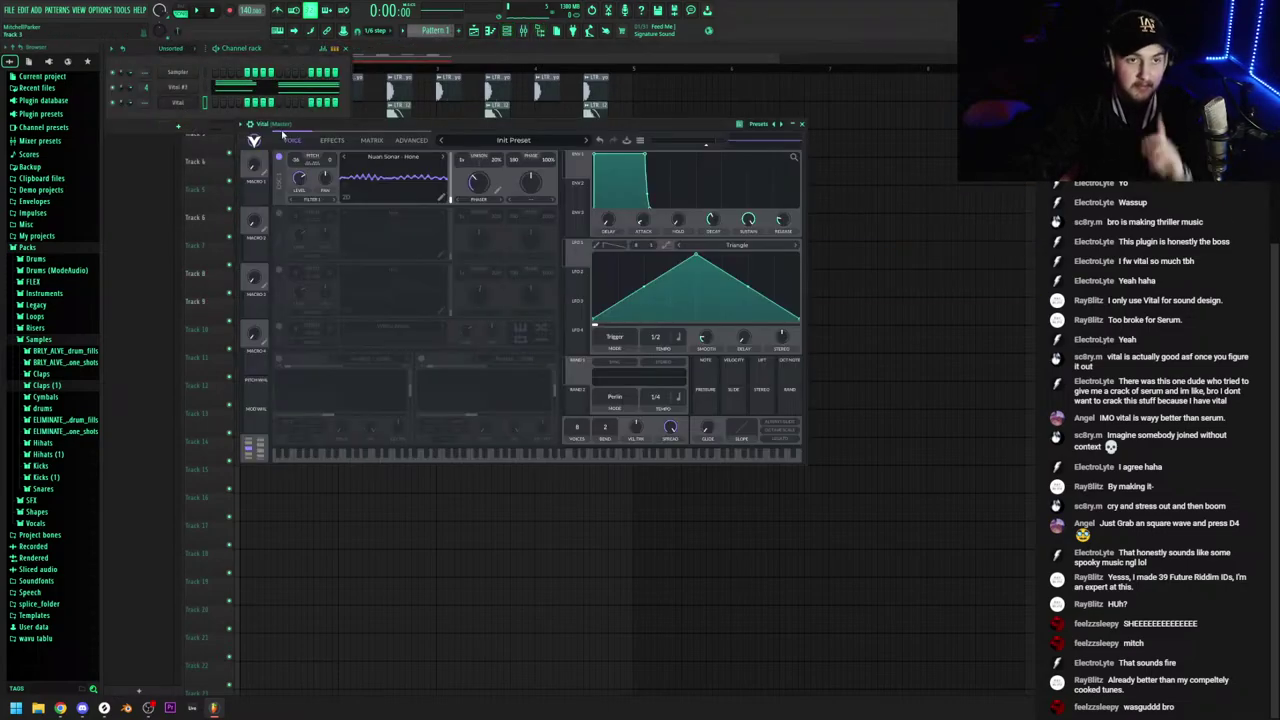
pyautogui.click(794, 152)
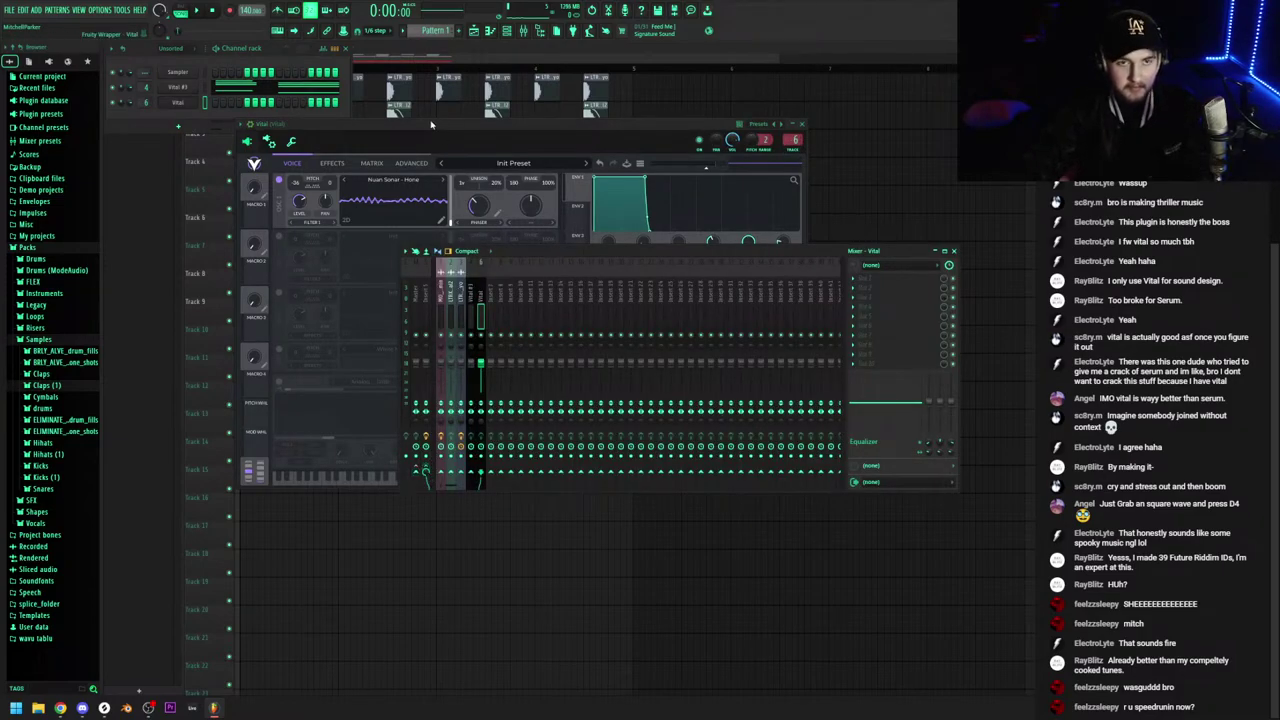
# Copy the lowest notes of Vital #3's first and third chords into the new Vital's piano roll, play them briefly, and return to the playlist
pyautogui.rightClick(193, 87)
pyautogui.click(213, 88)
pyautogui.click(219, 88)
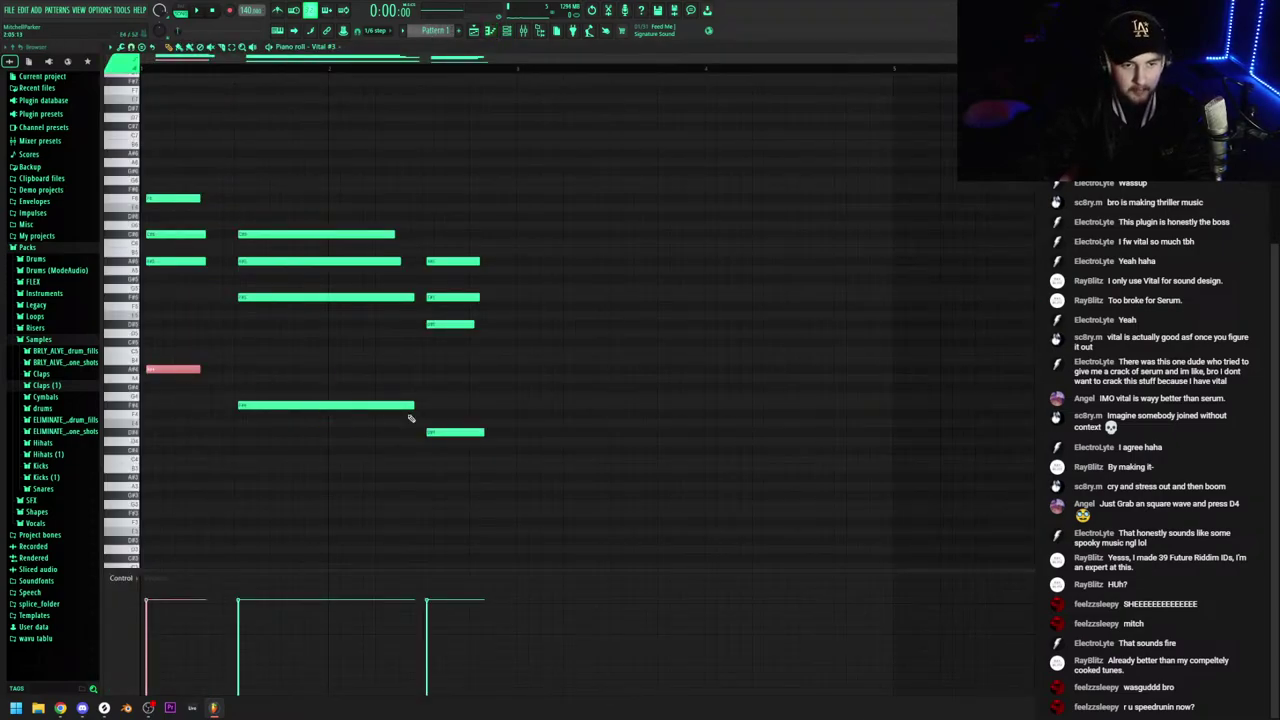
pyautogui.click(510, 31)
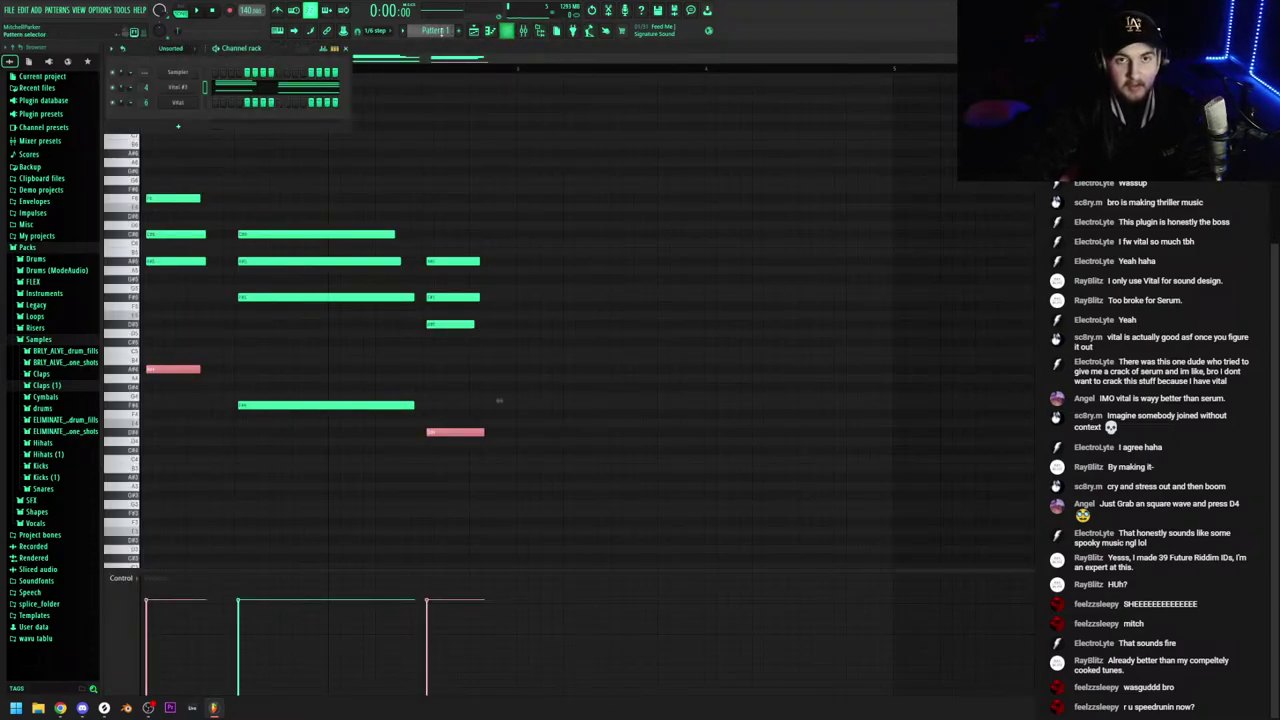
pyautogui.click(214, 104)
pyautogui.press('space')
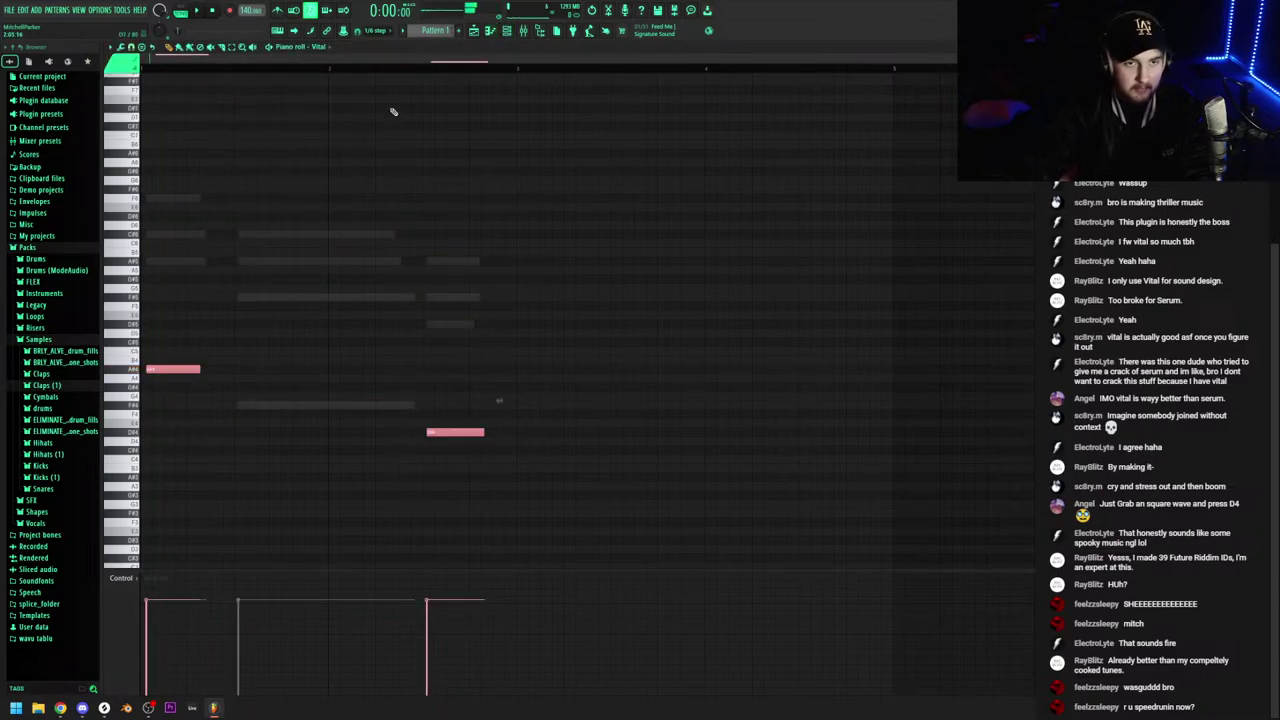
pyautogui.press('space')
pyautogui.click(490, 31)
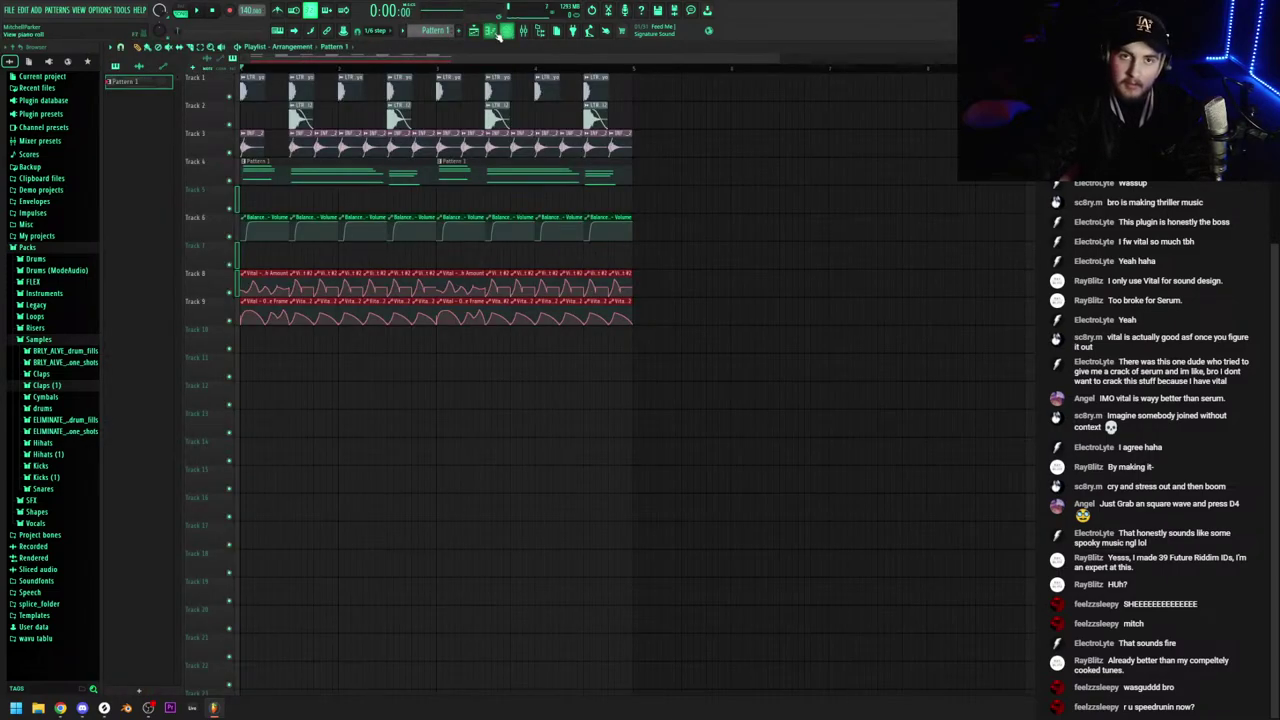
# In the new Vital's piano roll, delete the stray high note and add an F#4 note spanning the second chord
pyautogui.click(505, 31)
pyautogui.rightClick(178, 103)
pyautogui.rightClick(178, 103)
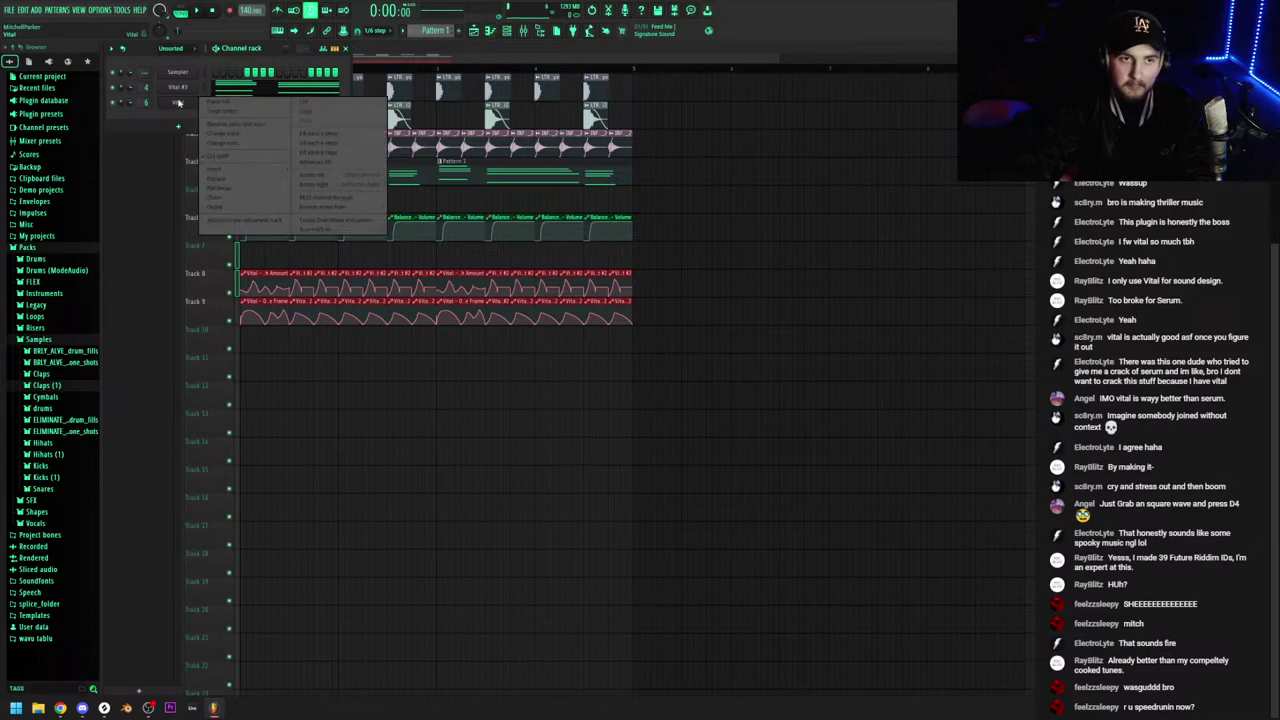
pyautogui.click(218, 103)
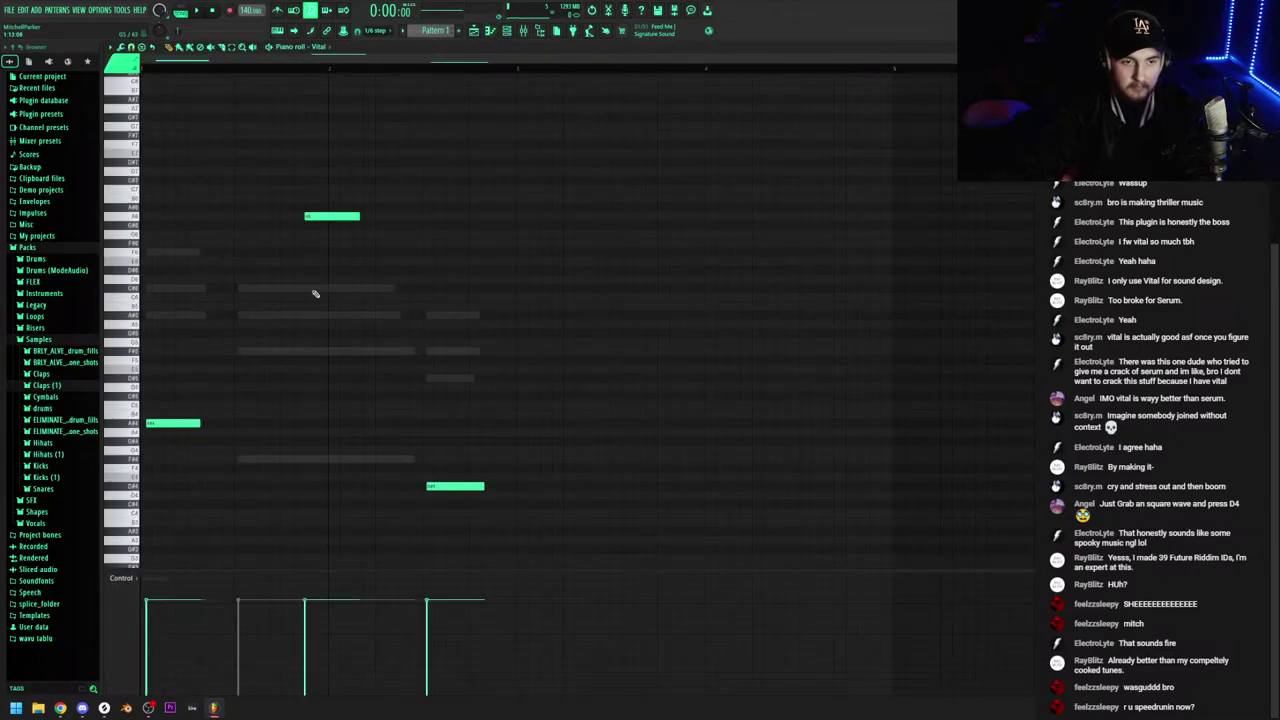
pyautogui.rightClick(337, 217)
pyautogui.moveTo(237, 441); pyautogui.dragTo(409, 452)
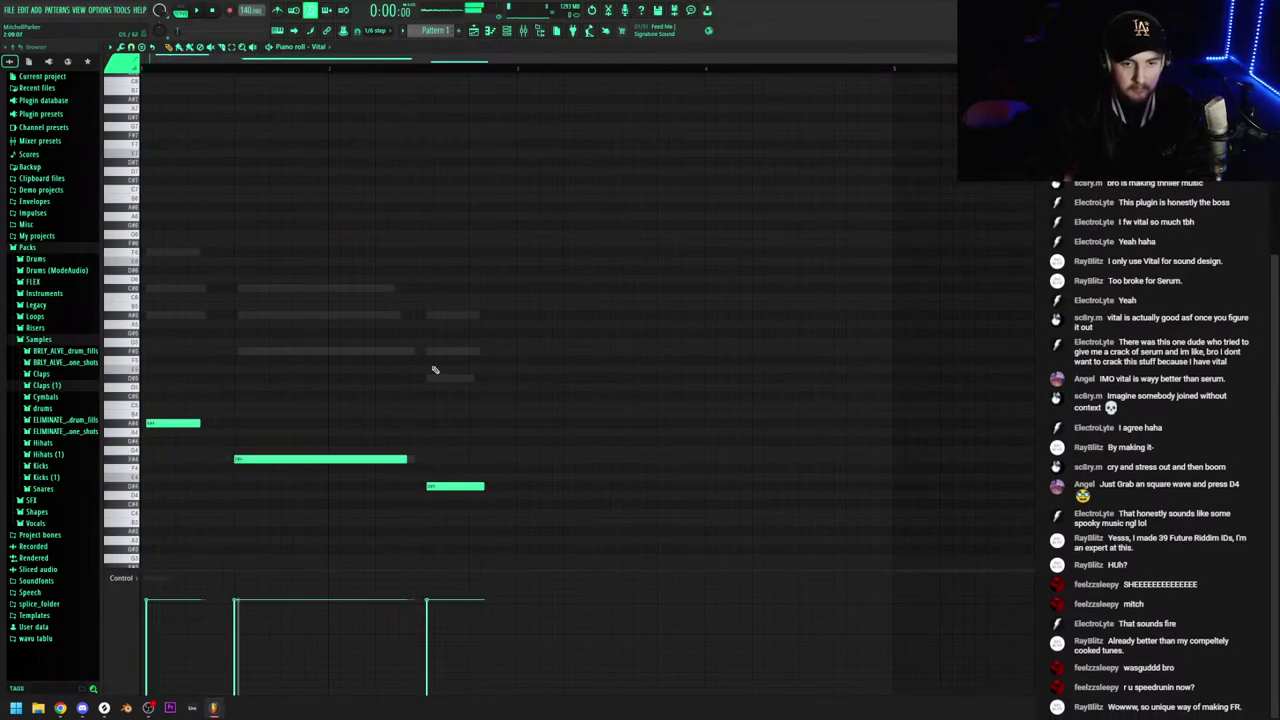
# Play the arrangement and set the new Vital's oscillator 1 to a transpose of -12 with 7 unison voices
pyautogui.click(522, 31)
pyautogui.press('space')
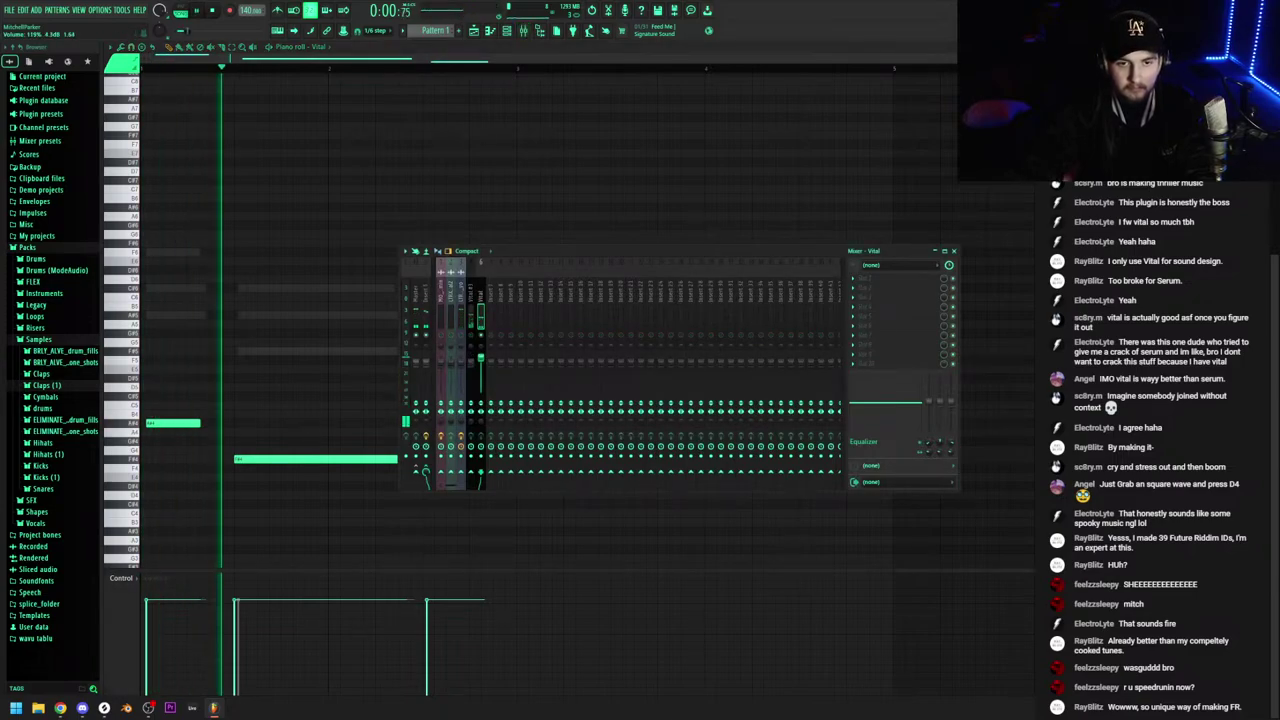
pyautogui.click(474, 31)
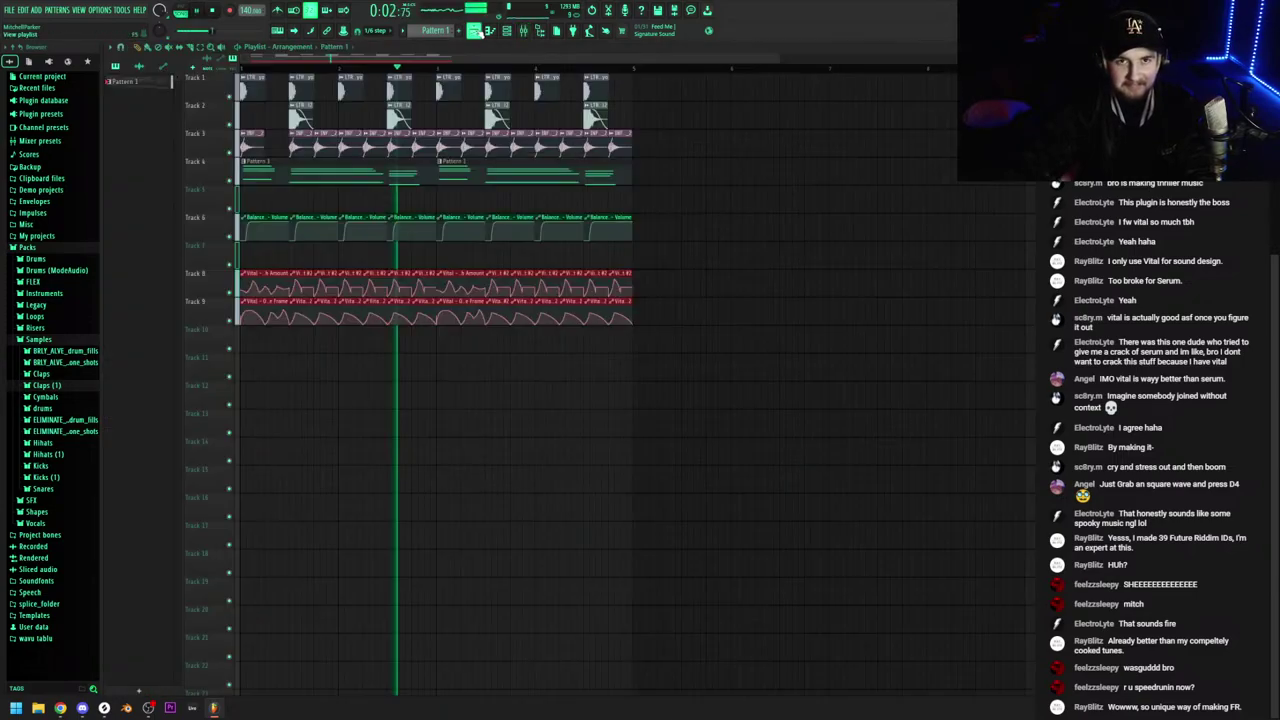
pyautogui.click(507, 31)
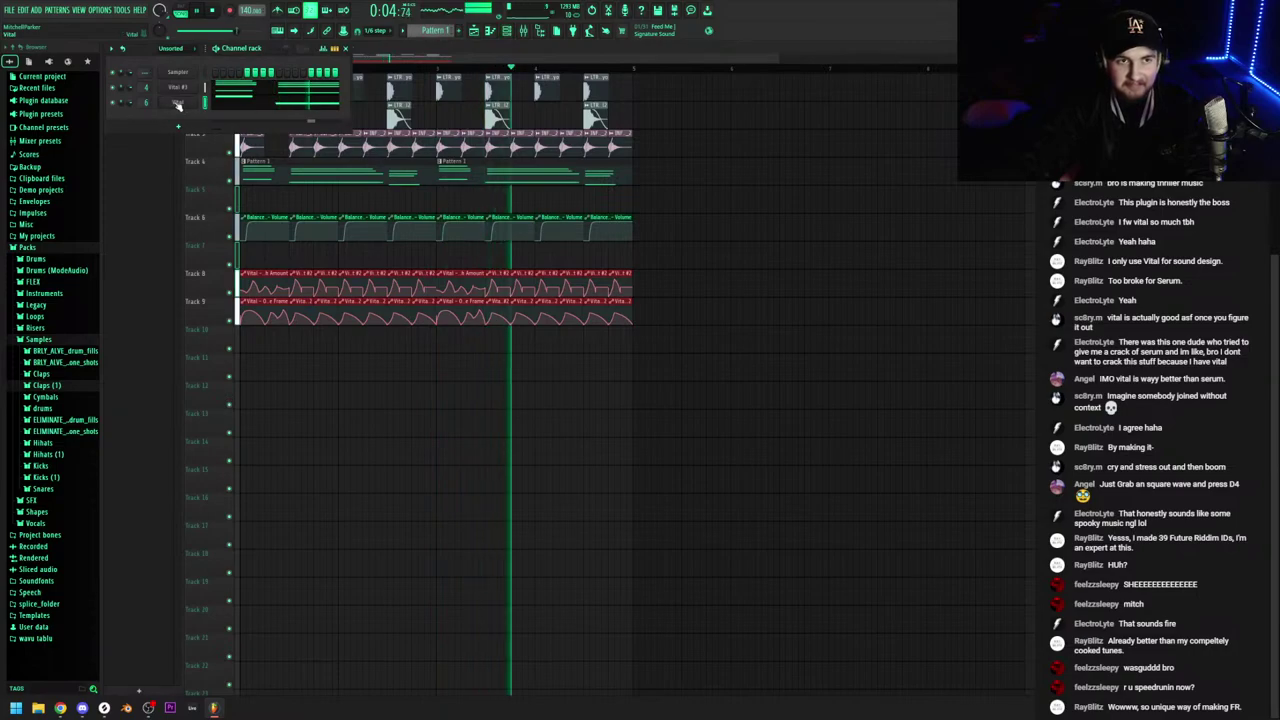
pyautogui.click(178, 103)
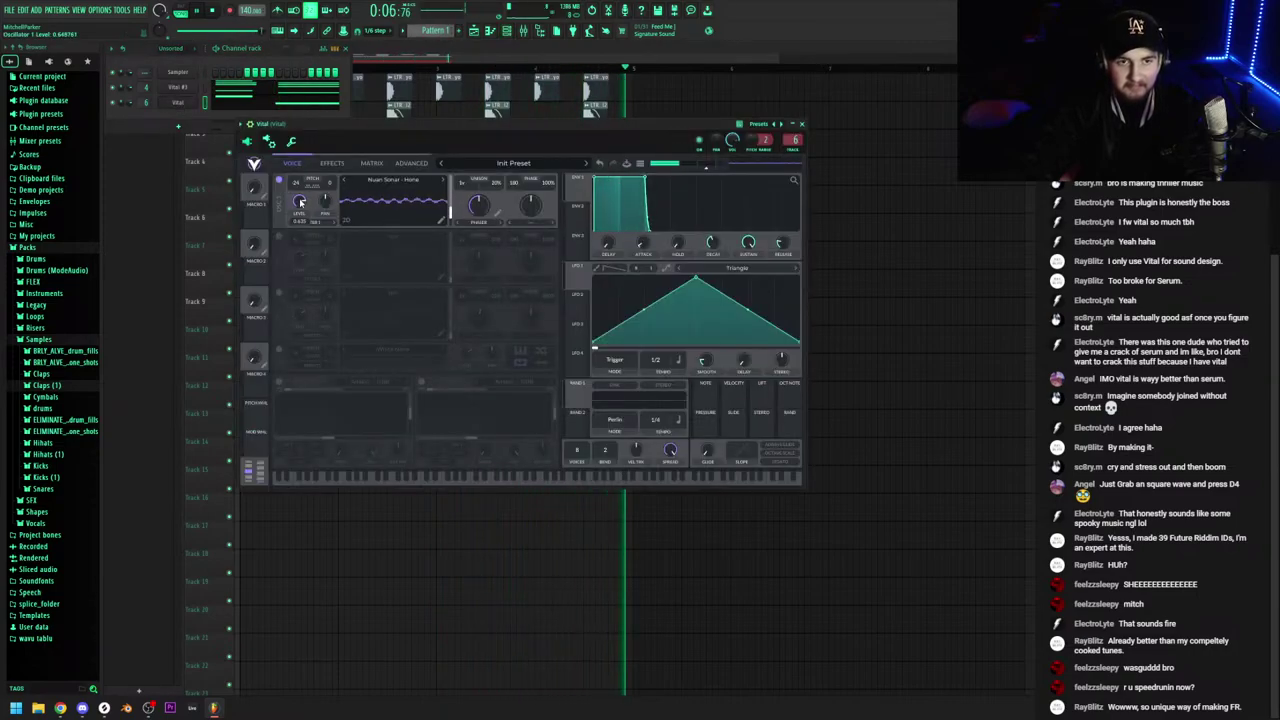
pyautogui.moveTo(297, 186); pyautogui.dragTo(297, 178)
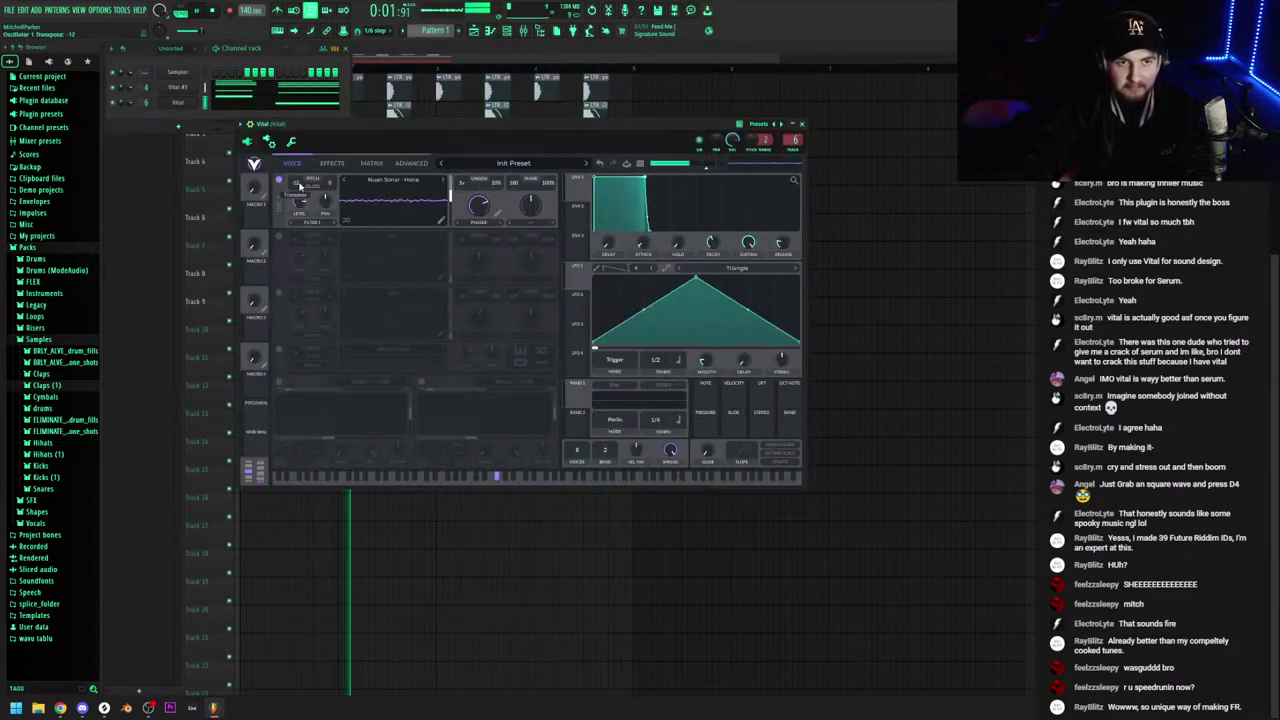
pyautogui.click(328, 164)
pyautogui.click(293, 163)
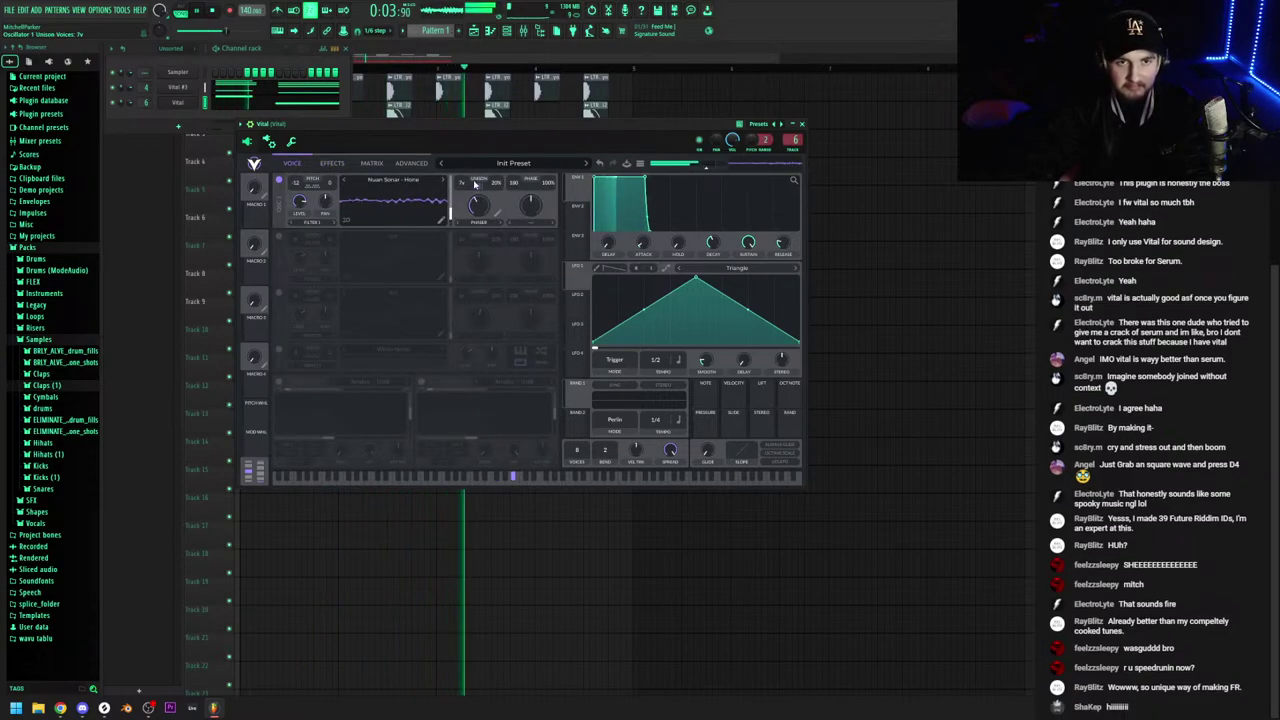
# Set oscillator 1's unison stack to Harmonics, adjust its table spread, and set its transpose to -24
pyautogui.click(411, 163)
pyautogui.click(373, 199)
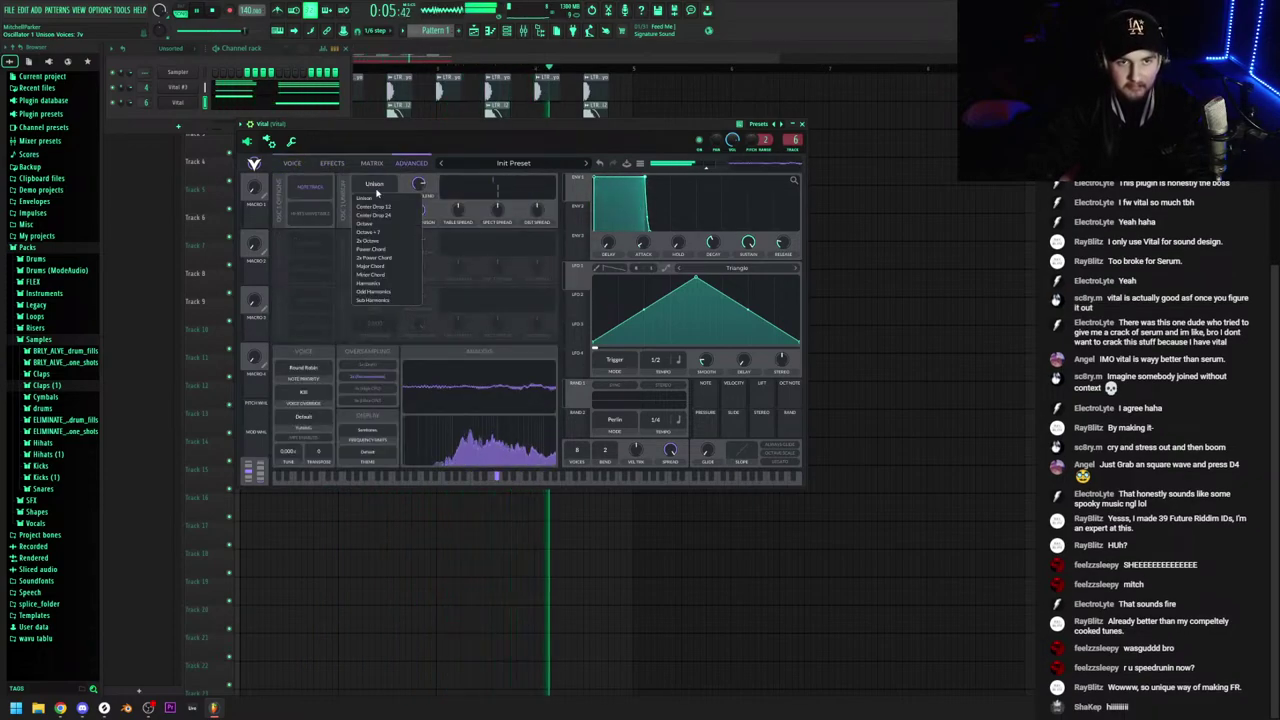
pyautogui.click(386, 280)
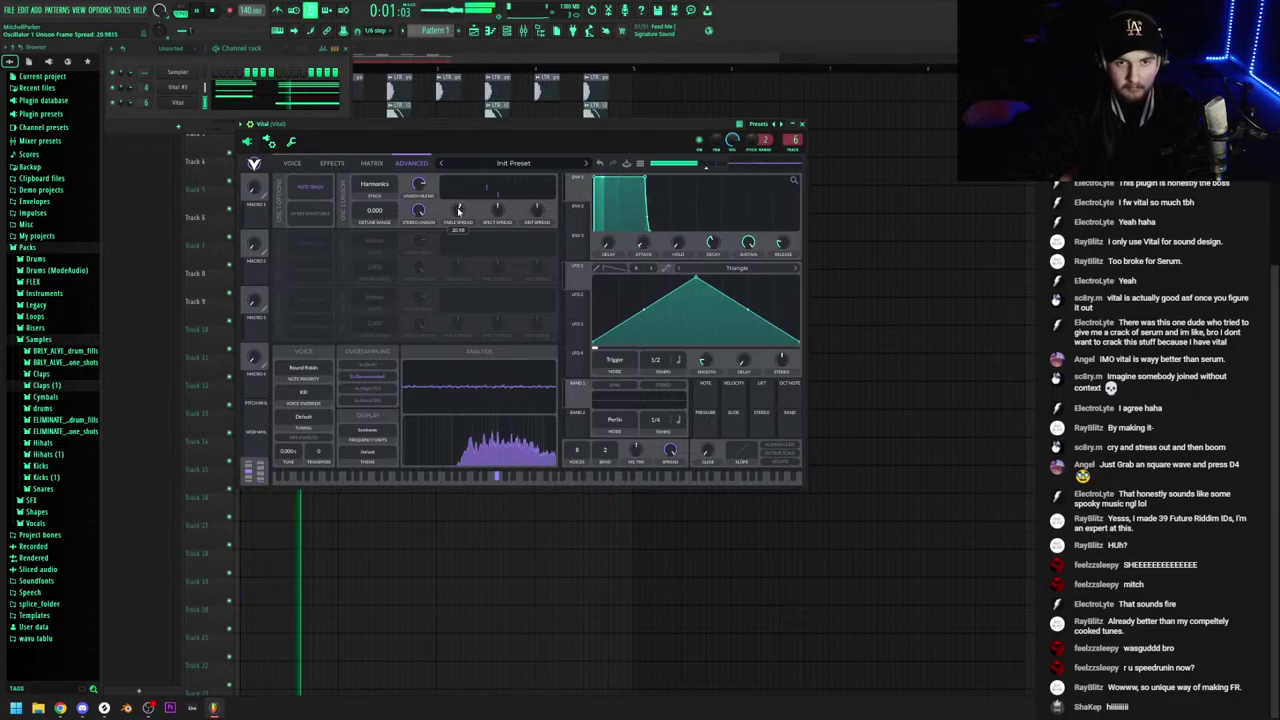
pyautogui.click(292, 163)
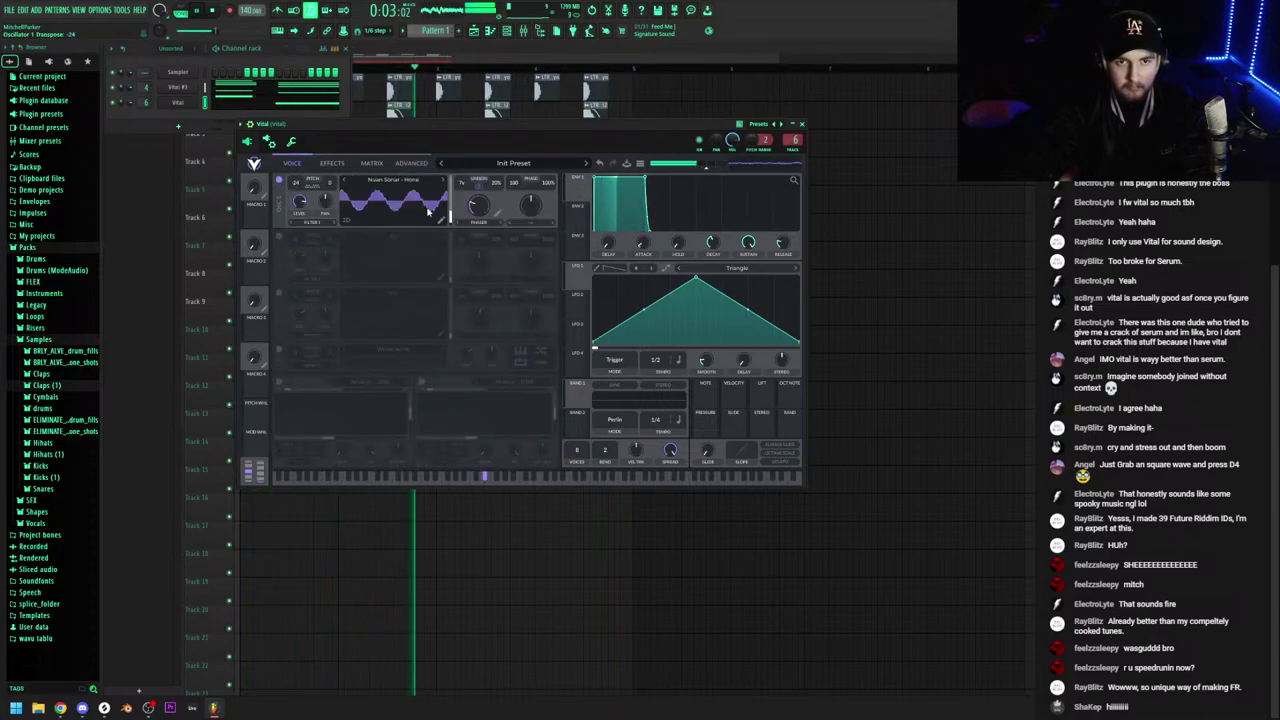
# Add Fruity Reverb 2 to the first effect slot of the new Vital's mixer track
pyautogui.click(523, 31)
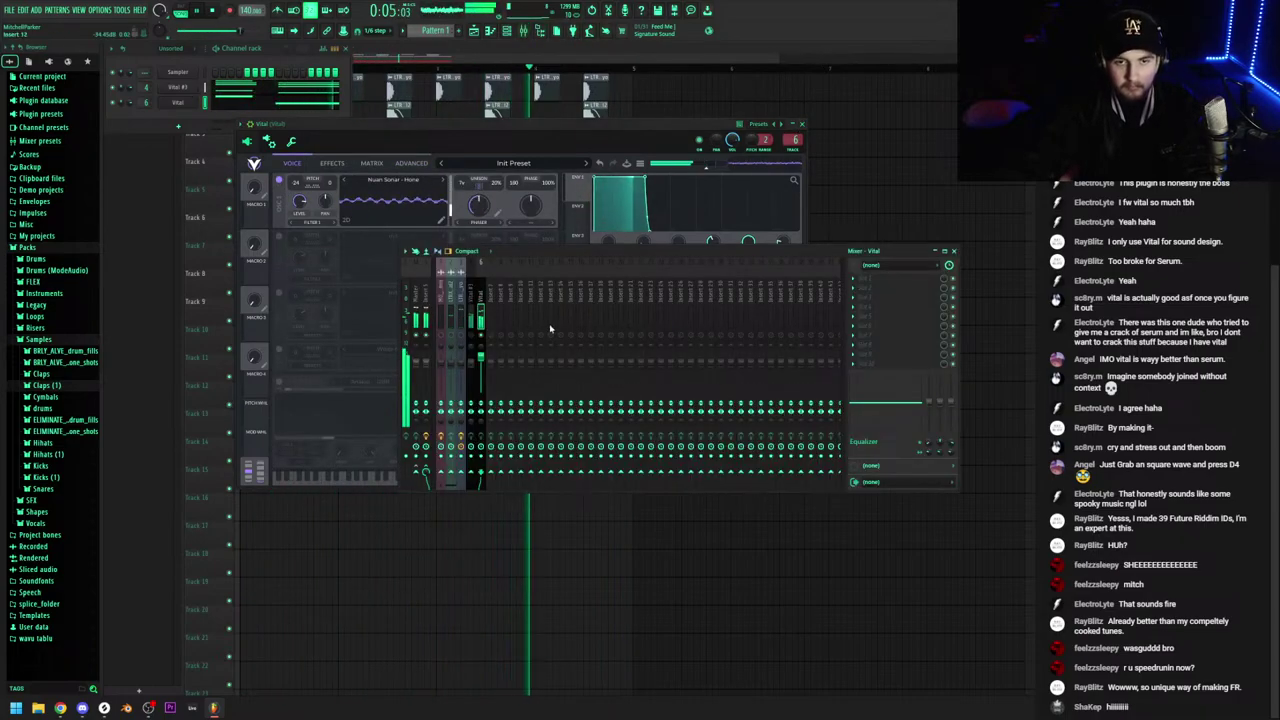
pyautogui.click(854, 279)
pyautogui.moveTo(866, 288)
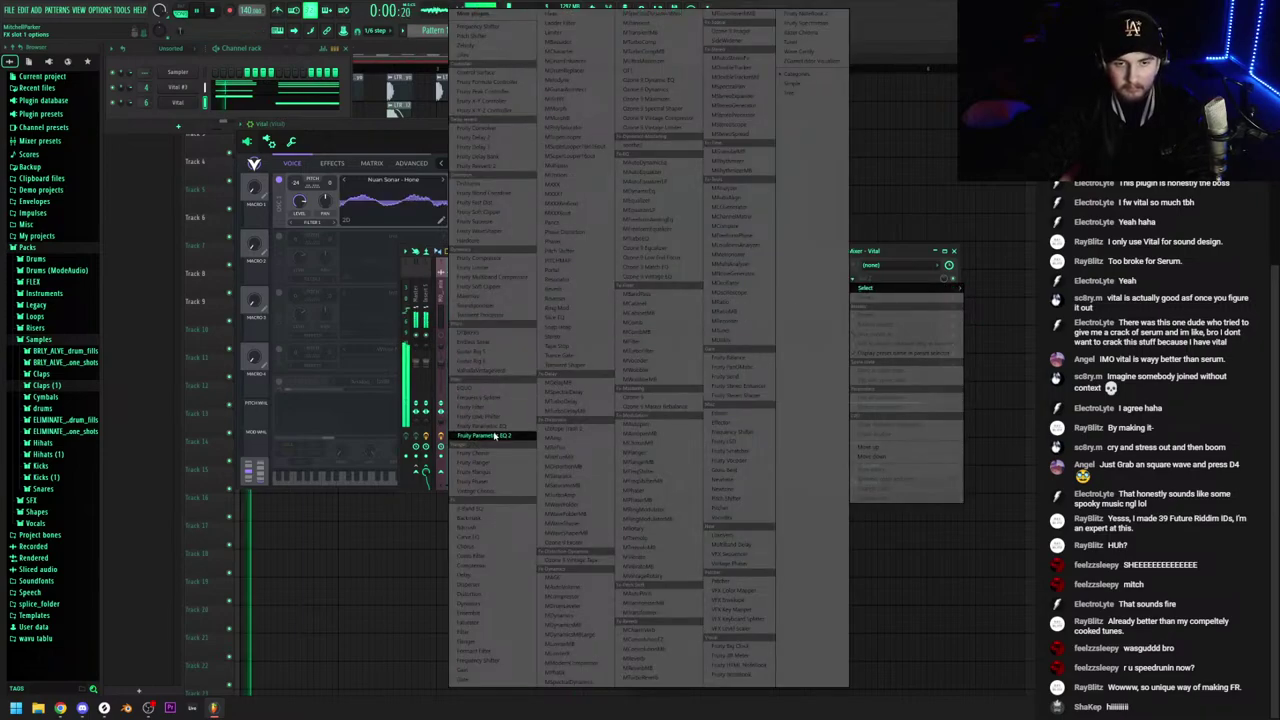
pyautogui.click(490, 211)
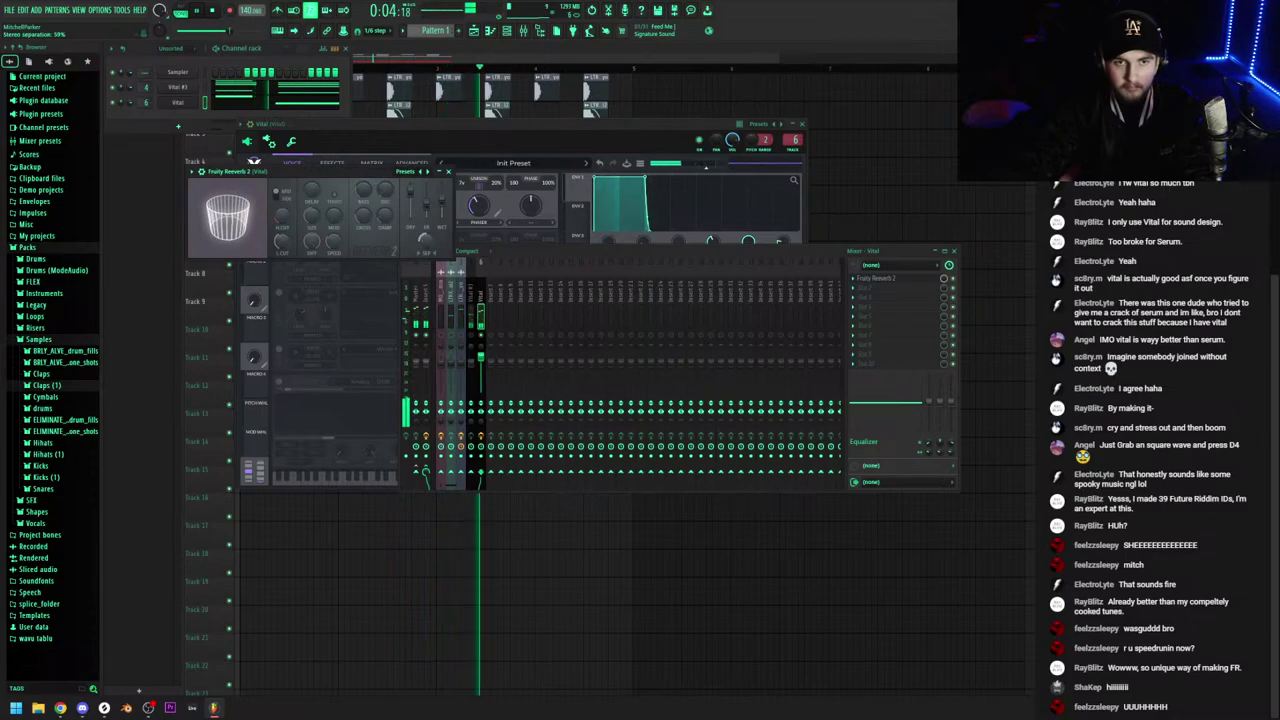
# Adjust the mixer volumes of the new Vital and Vital #3 during playback, and stop playback
pyautogui.click(483, 357)
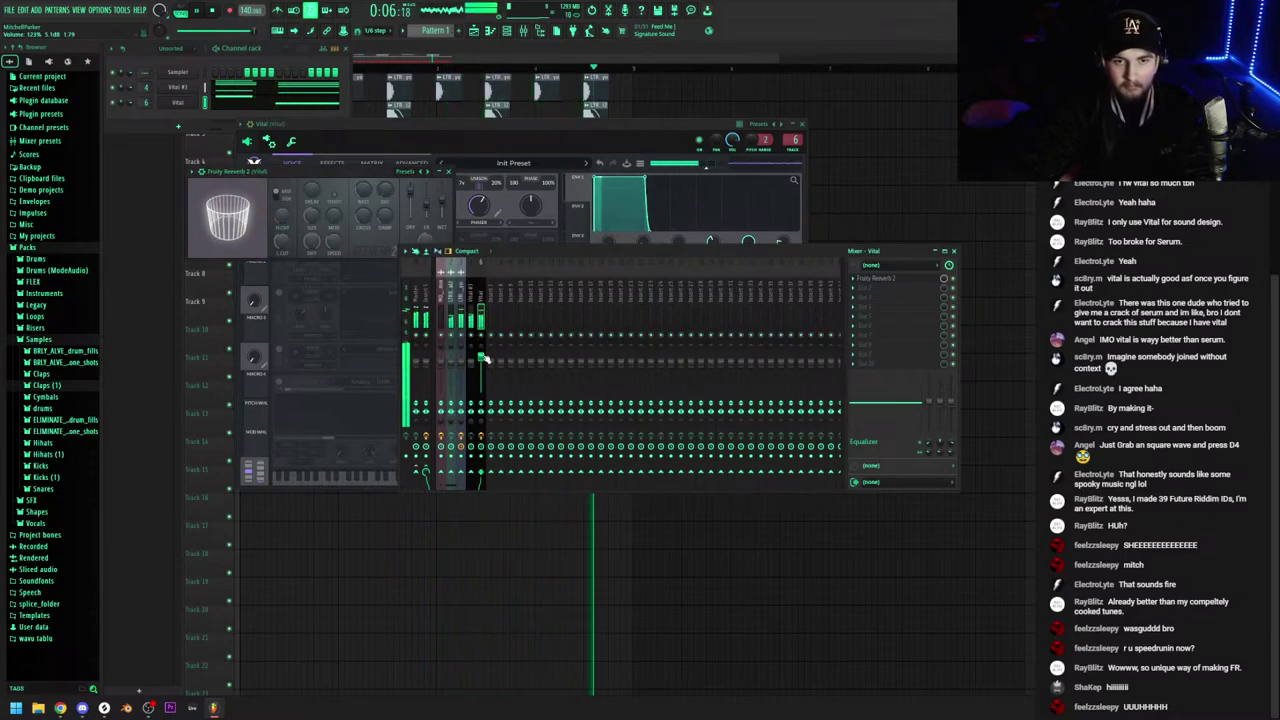
pyautogui.click(474, 370)
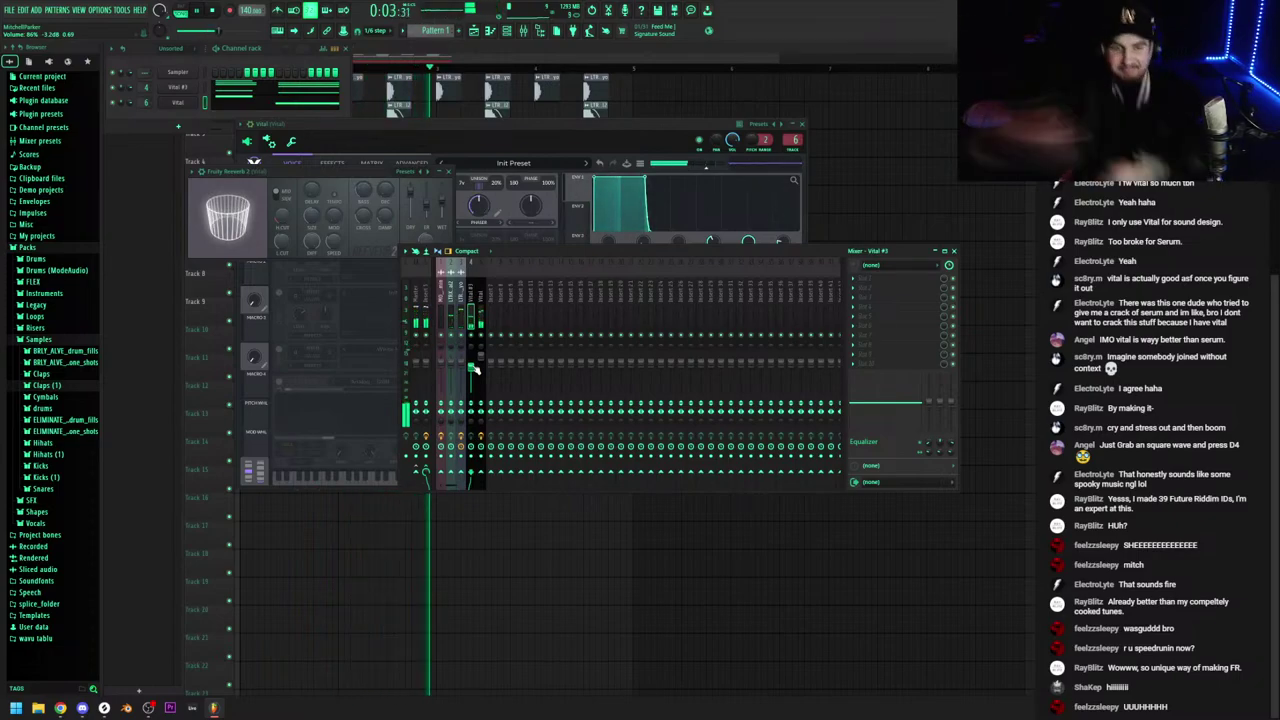
pyautogui.press('space')
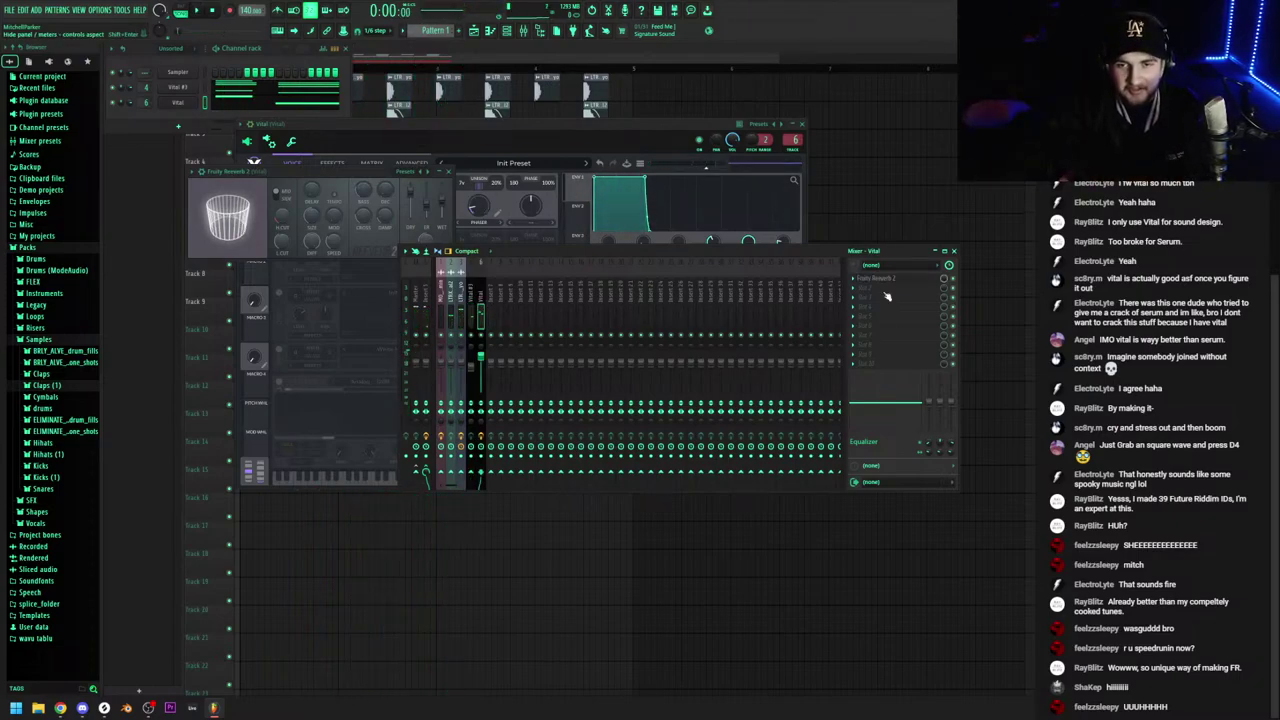
# Delete Fruity Reverb 2 from the new Vital's mixer track, and close Vital to return to the playlist
pyautogui.click(853, 279)
pyautogui.click(871, 298)
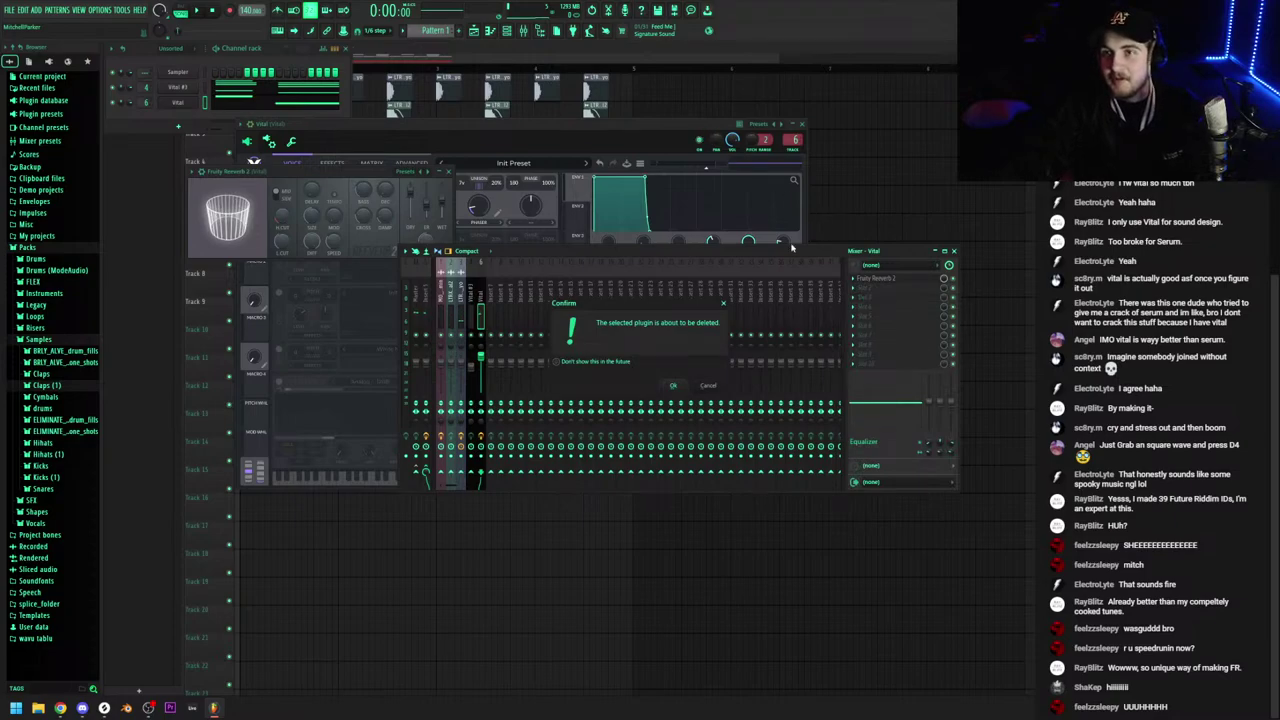
pyautogui.click(674, 385)
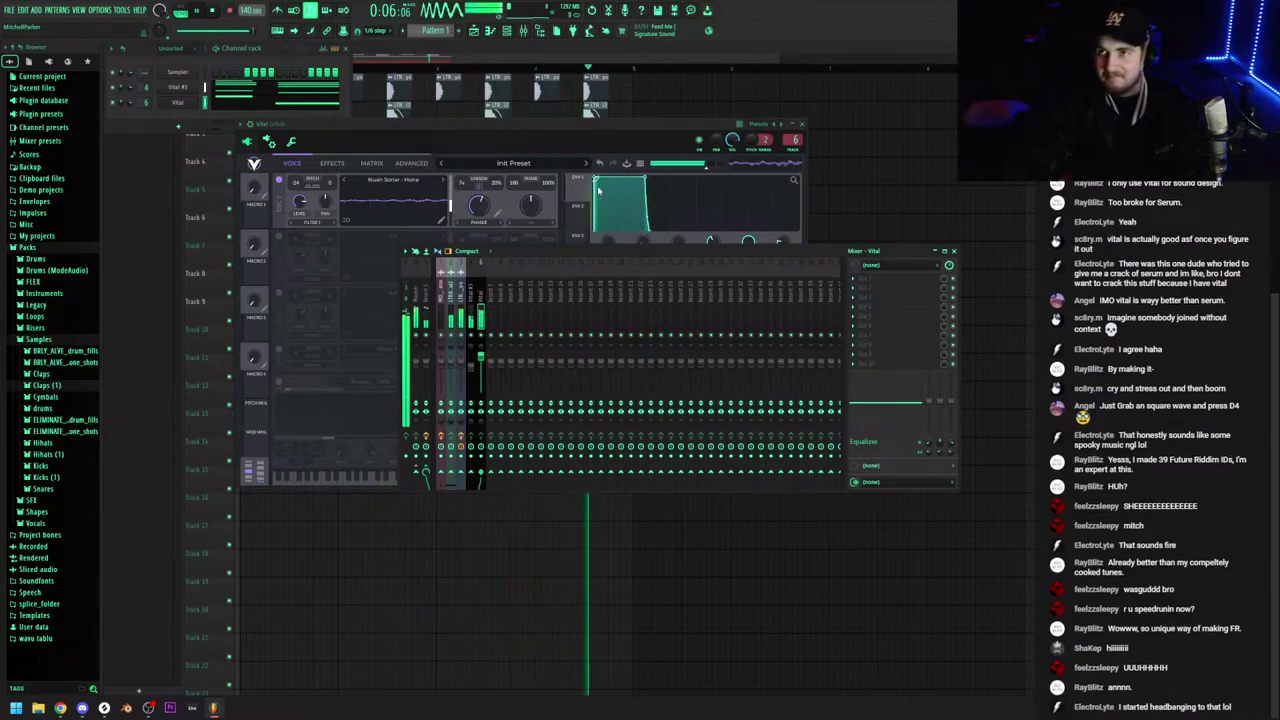
pyautogui.press('space')
pyautogui.click(802, 124)
pyautogui.click(640, 47)
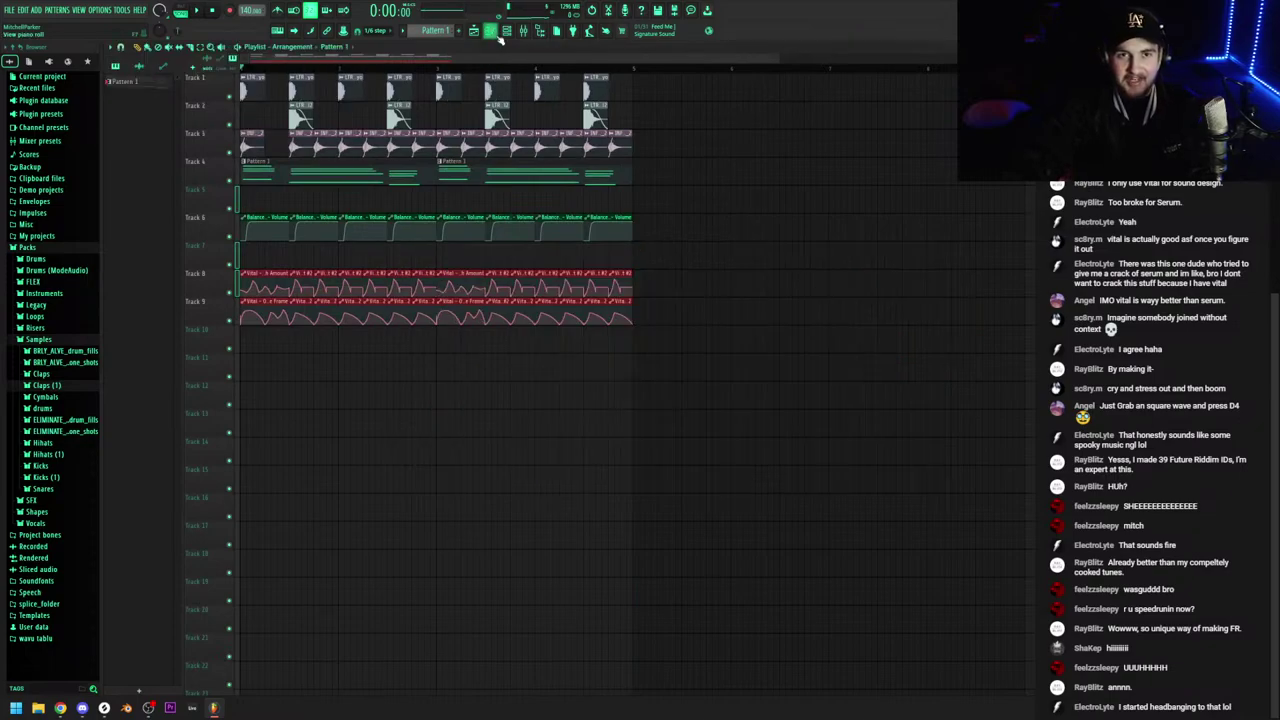
# Open Vital #3's piano roll and lengthen the third chord to the end of bar 2
pyautogui.click(506, 32)
pyautogui.rightClick(213, 101)
pyautogui.click(214, 87)
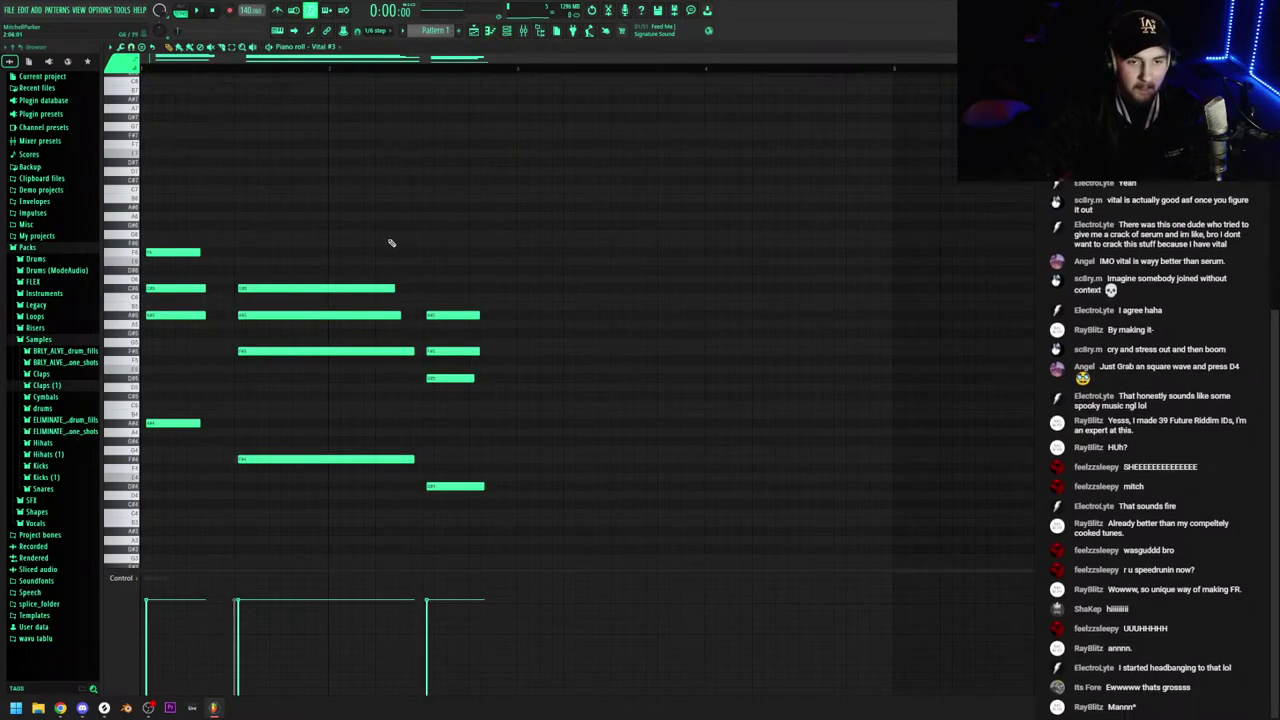
pyautogui.moveTo(570, 494); pyautogui.dragTo(451, 274)
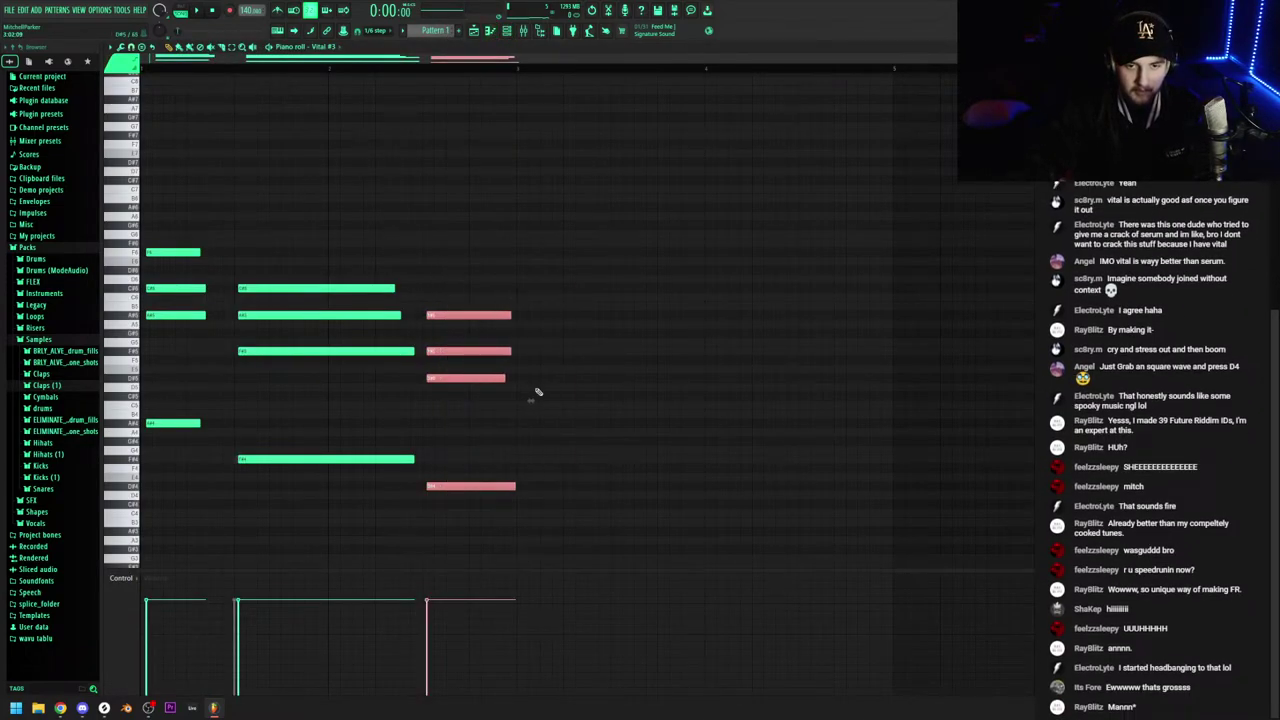
pyautogui.scroll(5, 538, 391)
pyautogui.scroll(-4, 577, 420)
pyautogui.click(617, 431)
pyautogui.rightClick(620, 434)
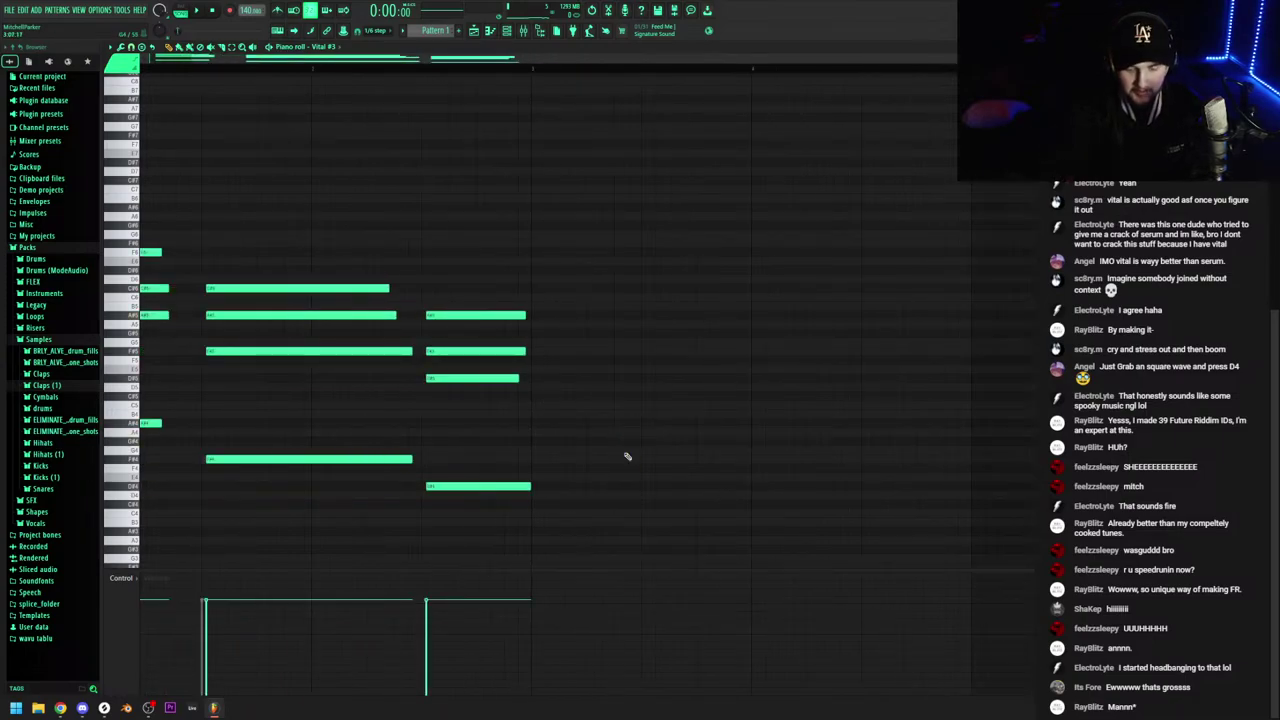
# Apply quick legato to Vital #3's notes so each chord runs up to the next one
pyautogui.hotkey('ctrl', 'l')
pyautogui.scroll(-1, 511, 430)
pyautogui.scroll(1, 570, 259)
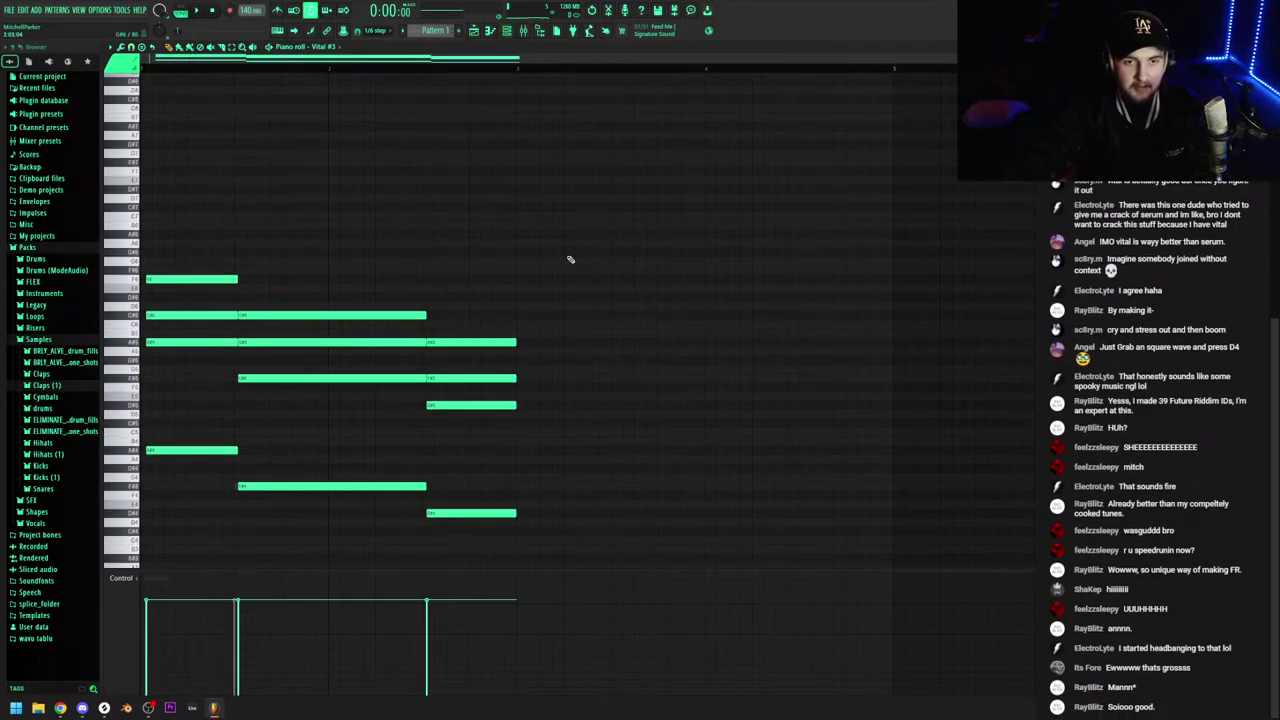
pyautogui.scroll(4, 560, 499)
pyautogui.scroll(-4, 515, 480)
# Duplicate Vital #3's two-bar progression to four bars and again to eight, and raise the last four bars an octave
pyautogui.moveTo(631, 517); pyautogui.dragTo(142, 150)
pyautogui.hotkey('ctrl', 'b')
pyautogui.scroll(-1, 625, 308)
pyautogui.moveTo(773, 526); pyautogui.dragTo(141, 88)
pyautogui.hotkey('ctrl', 'b')
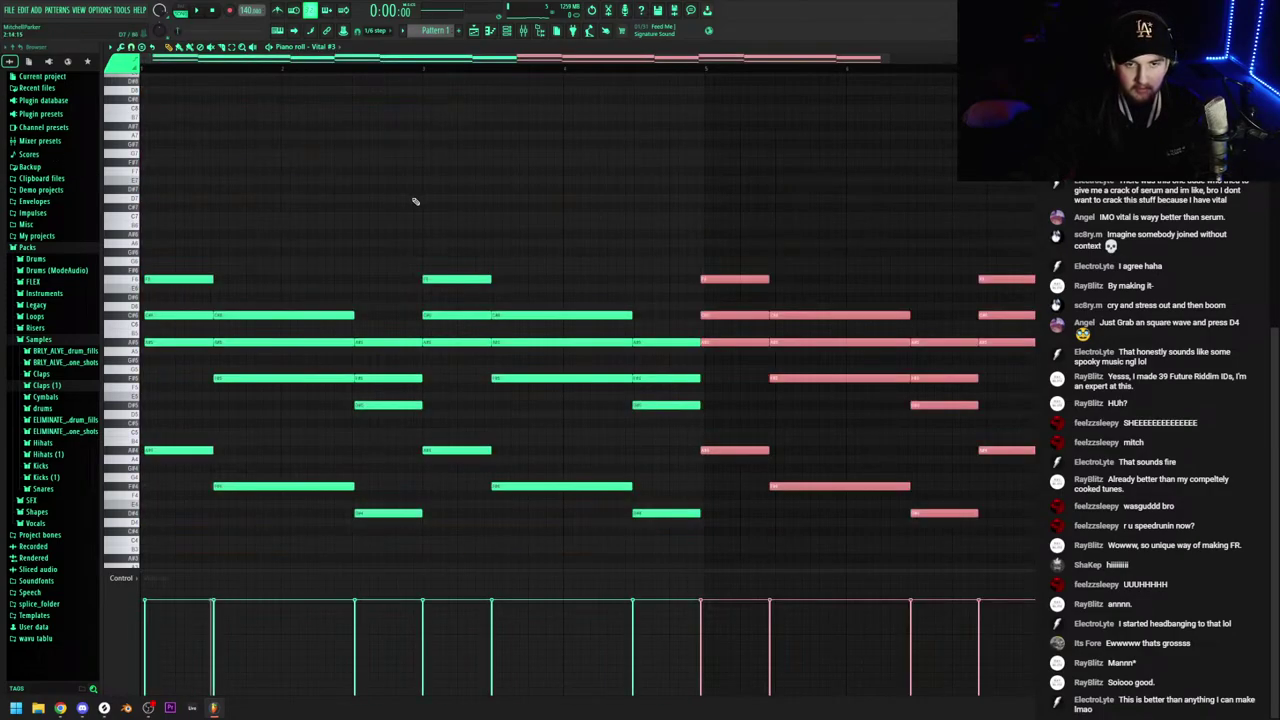
pyautogui.hotkey('ctrl', 'Up')
# Open the new Vital's piano roll and extend its three bass notes so each one meets the next
pyautogui.click(507, 30)
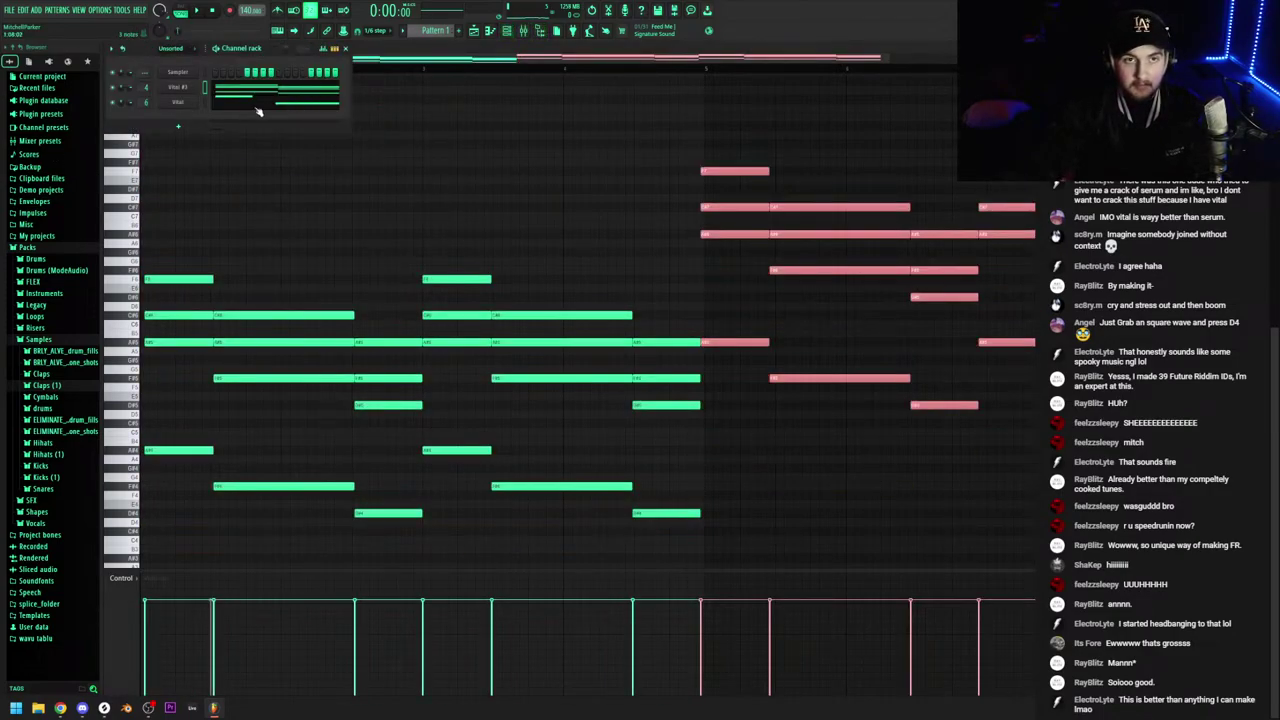
pyautogui.rightClick(197, 100)
pyautogui.click(211, 106)
pyautogui.scroll(-3, 494, 286)
pyautogui.moveTo(492, 490); pyautogui.dragTo(142, 231)
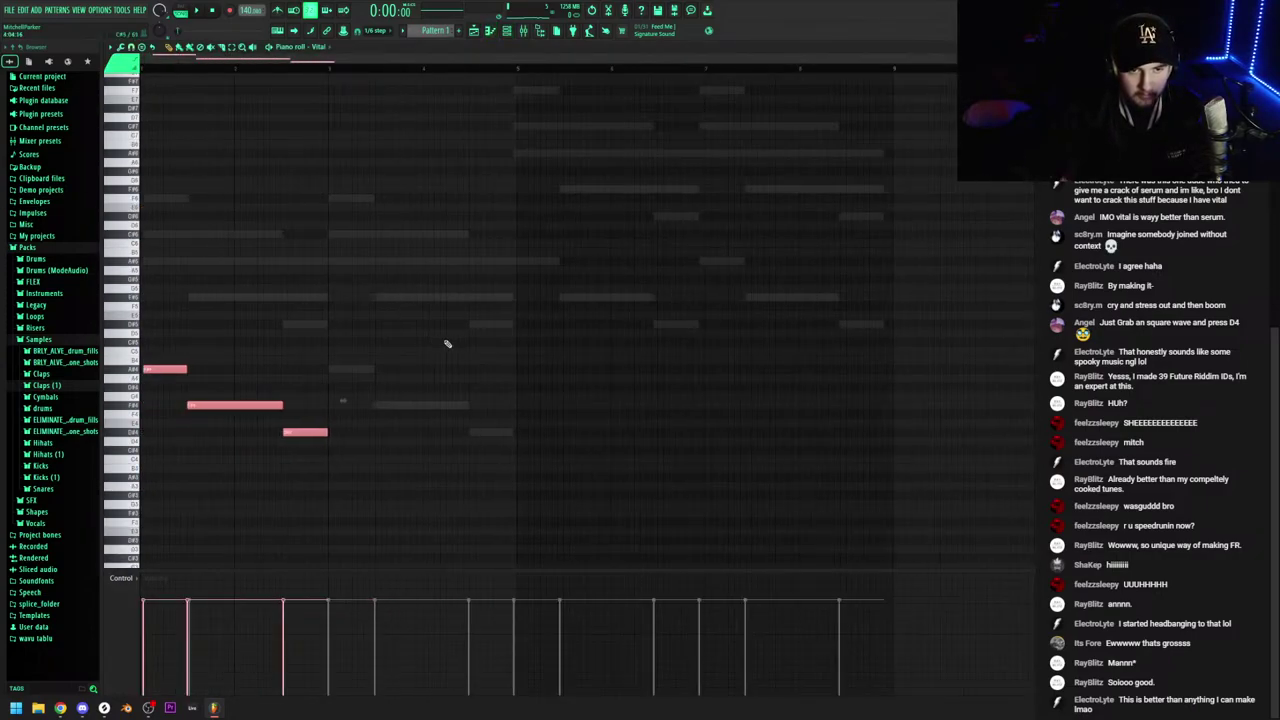
# Duplicate the new Vital's two-bar bass line three times to fill eight bars, and raise the second-half notes an octave
pyautogui.hotkey('ctrl', 'b')
pyautogui.hotkey('ctrl', 'b')
pyautogui.hotkey('ctrl', 'b')
pyautogui.moveTo(1030, 508); pyautogui.dragTo(553, 297)
pyautogui.hotkey('ctrl', 'Up')
# Delete the second Pattern 1 clip on Track 4 in the playlist, and select the drum clips on Tracks 1 to 3
pyautogui.click(507, 30)
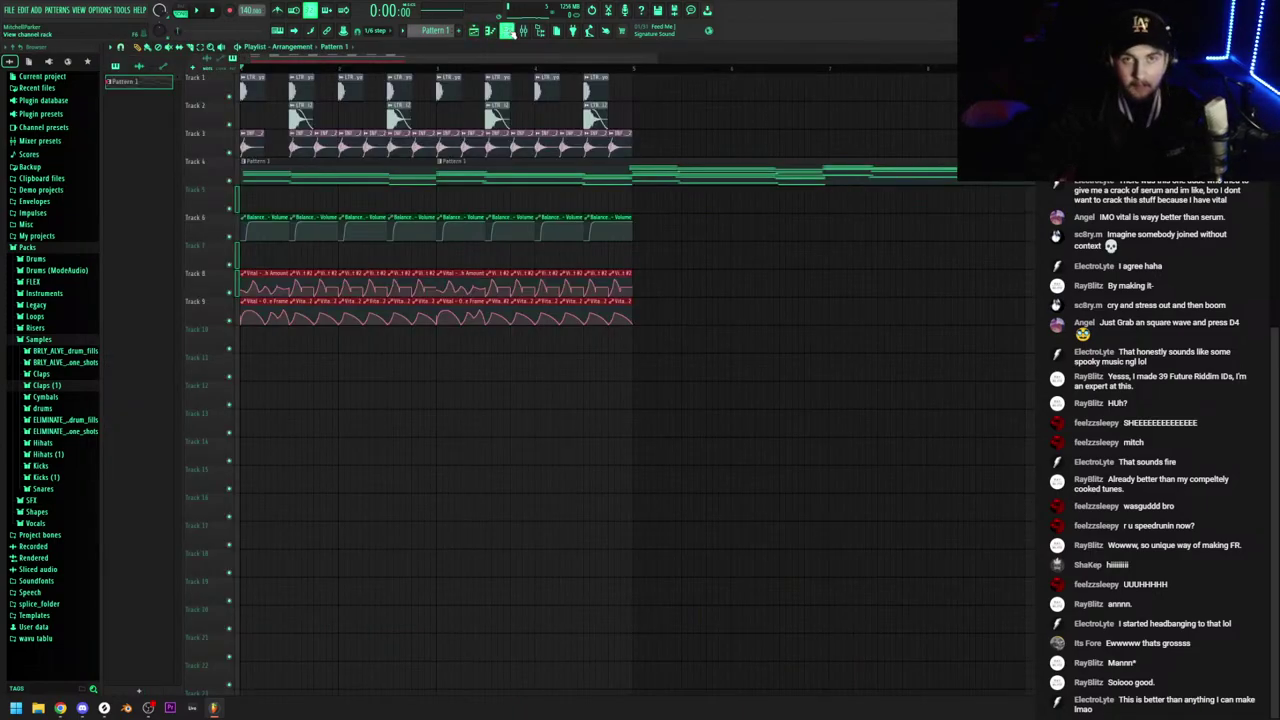
pyautogui.scroll(-3, 643, 177)
pyautogui.rightClick(636, 166)
pyautogui.moveTo(543, 148); pyautogui.dragTo(236, 84)
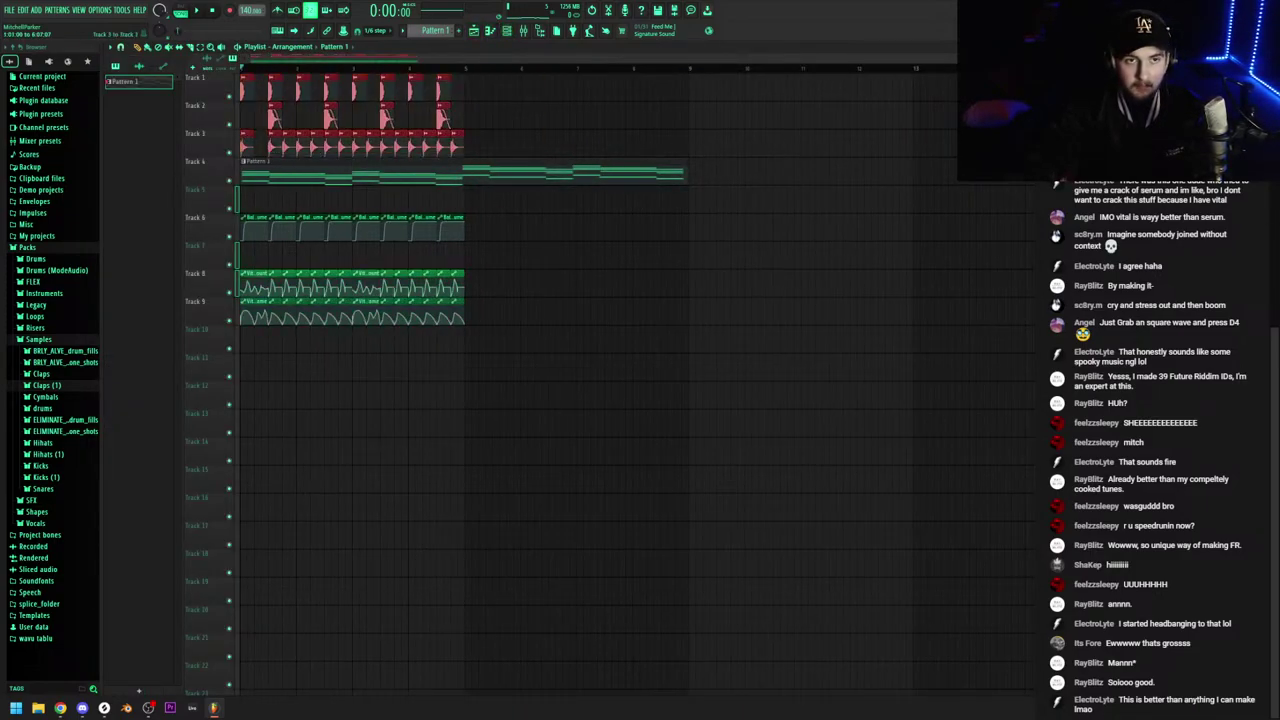
pyautogui.moveTo(621, 430); pyautogui.dragTo(208, 208)
pyautogui.hotkey('ctrl', 'b')
pyautogui.hotkey('ctrl', 'z')
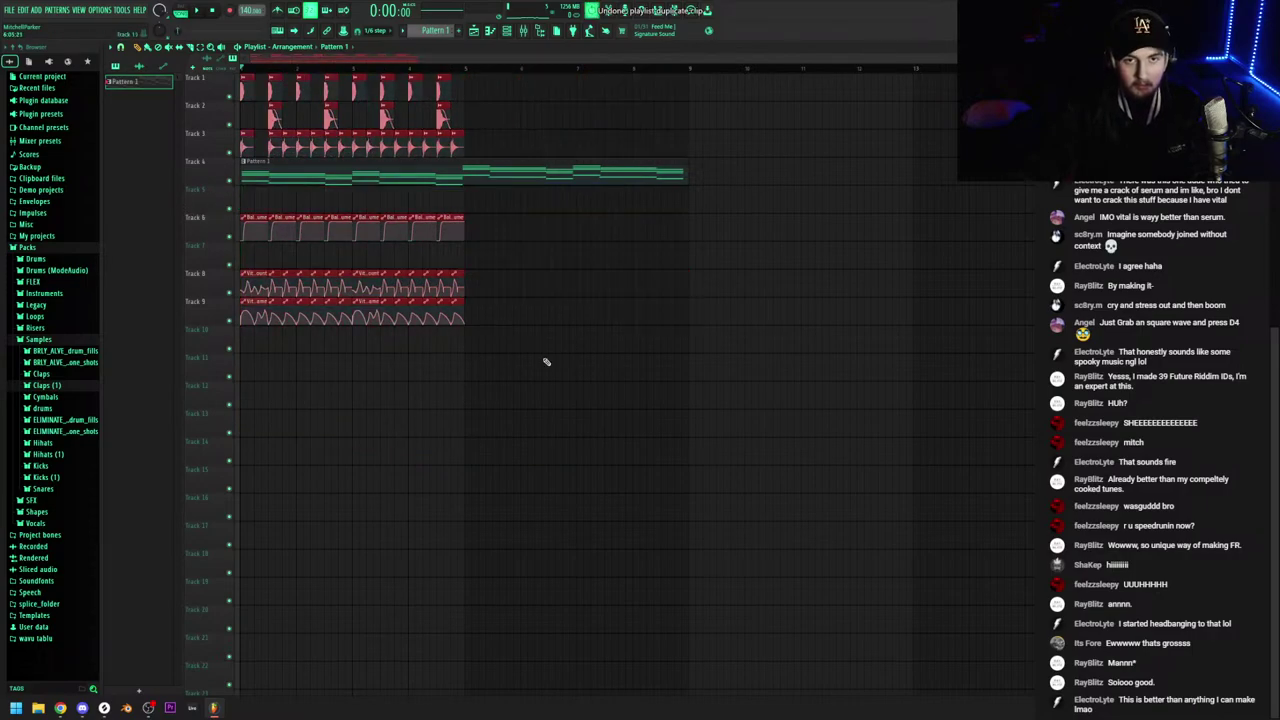
# Duplicate the drum clips on tracks 1 to 3 and the automation clips on tracks 6, 8 and 9 directly after the originals
pyautogui.click(549, 362)
pyautogui.rightClick(557, 372)
pyautogui.moveTo(547, 376); pyautogui.dragTo(230, 228)
pyautogui.moveTo(490, 156); pyautogui.dragTo(236, 86)
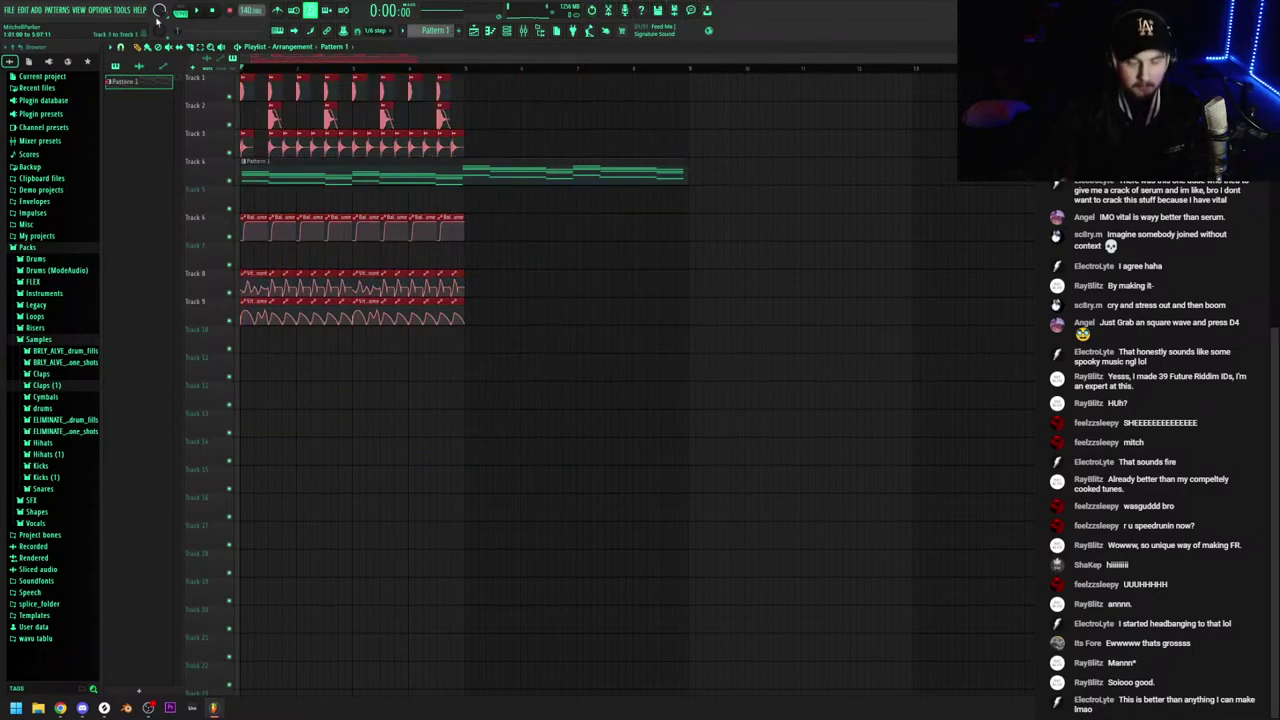
pyautogui.hotkey('ctrl', 'b')
pyautogui.click(600, 395)
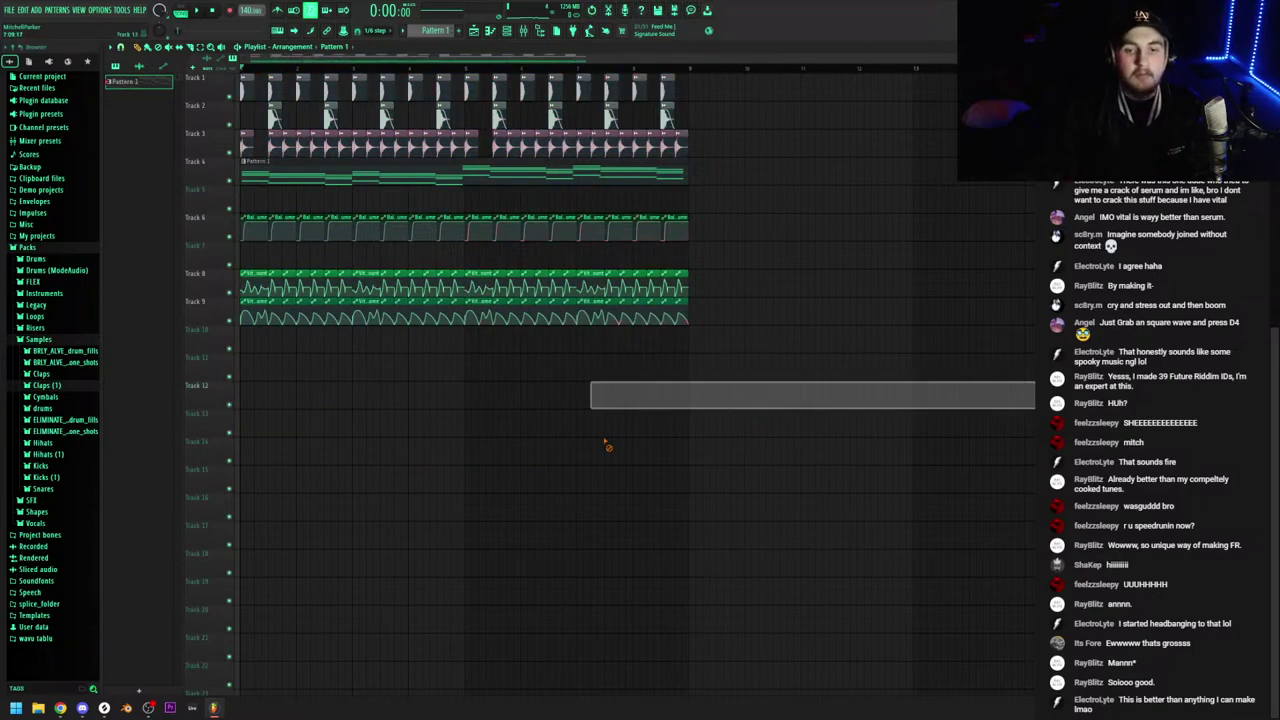
# Add a new Vital instrument channel and load the Basic Shapes wavetable into its first oscillator
pyautogui.click(511, 31)
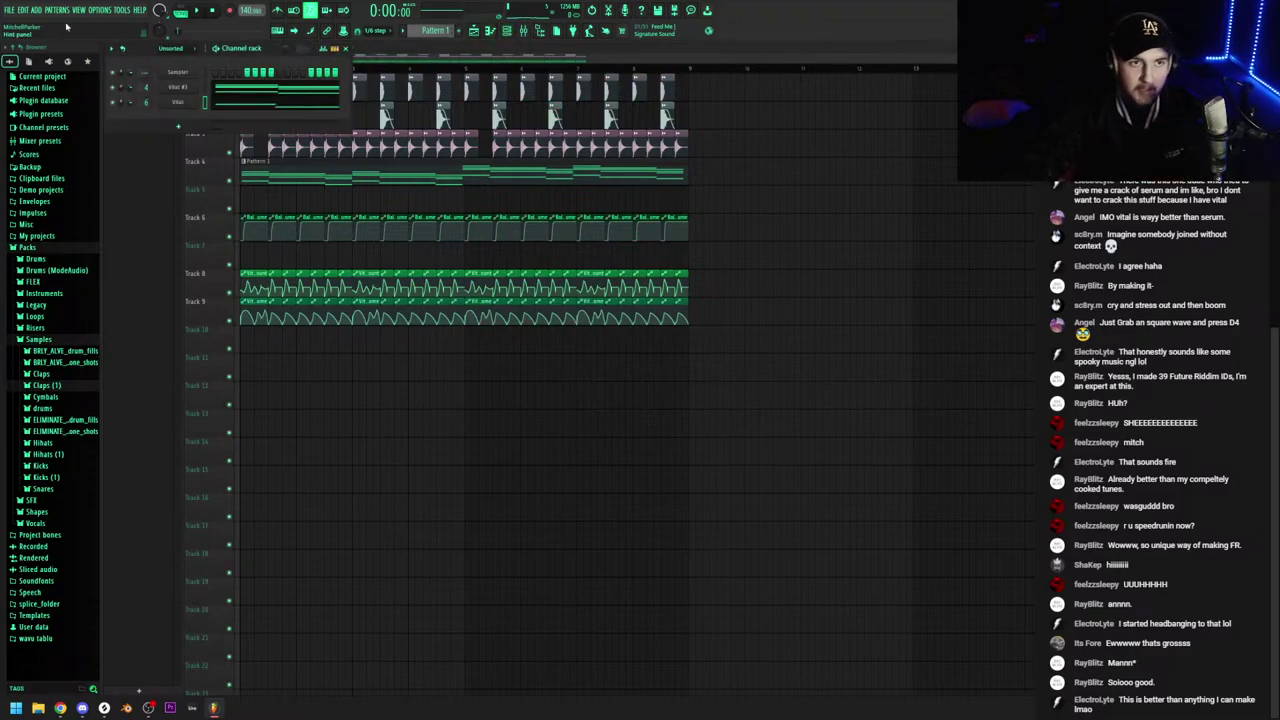
pyautogui.click(36, 10)
pyautogui.click(42, 295)
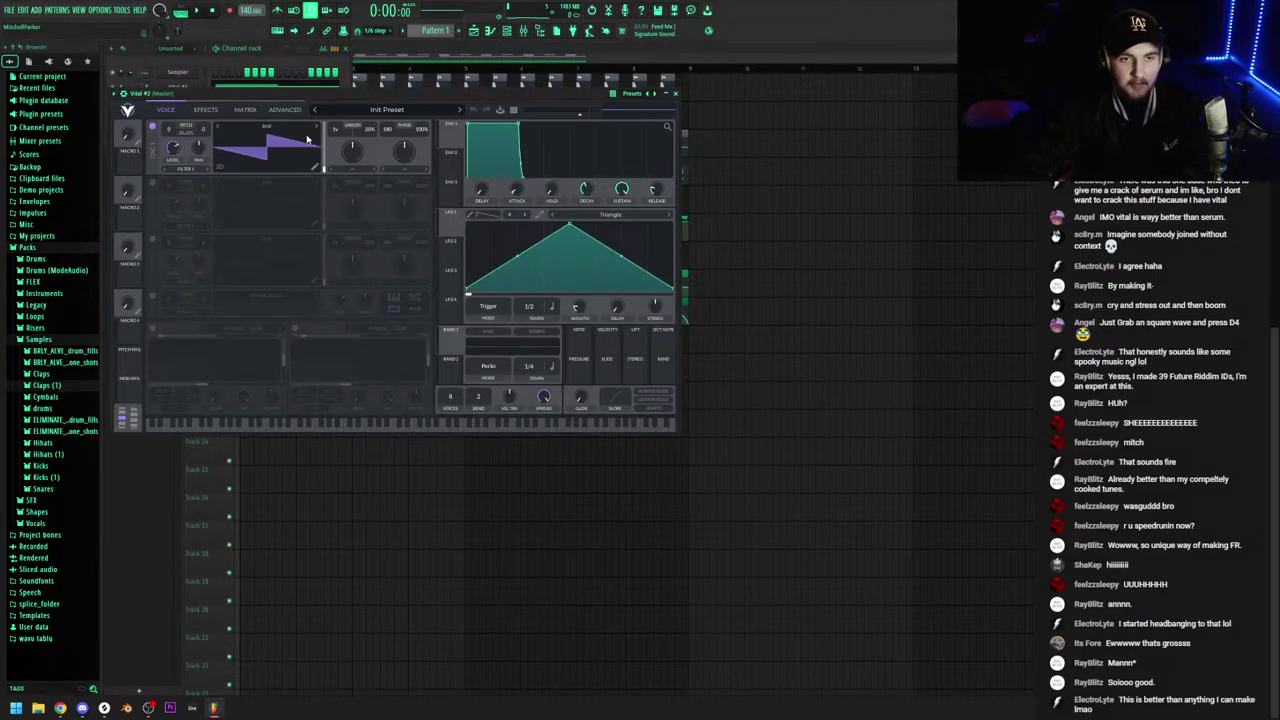
pyautogui.click(293, 140)
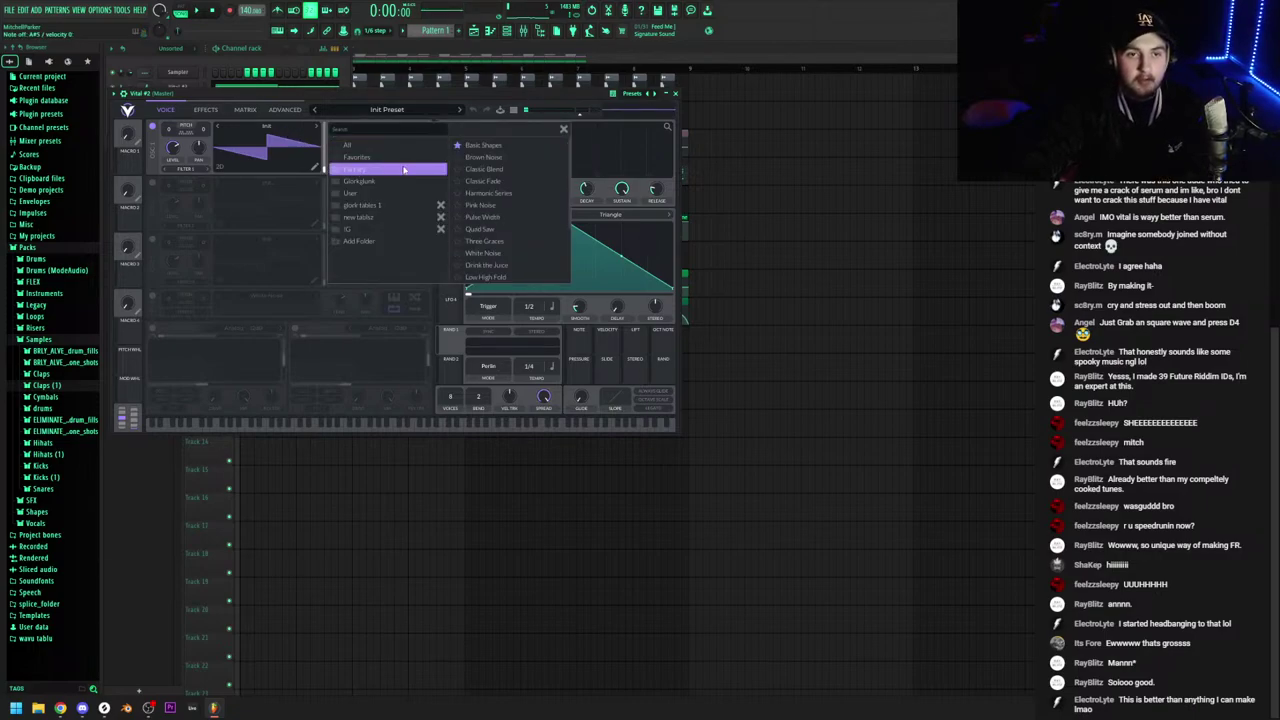
pyautogui.click(500, 145)
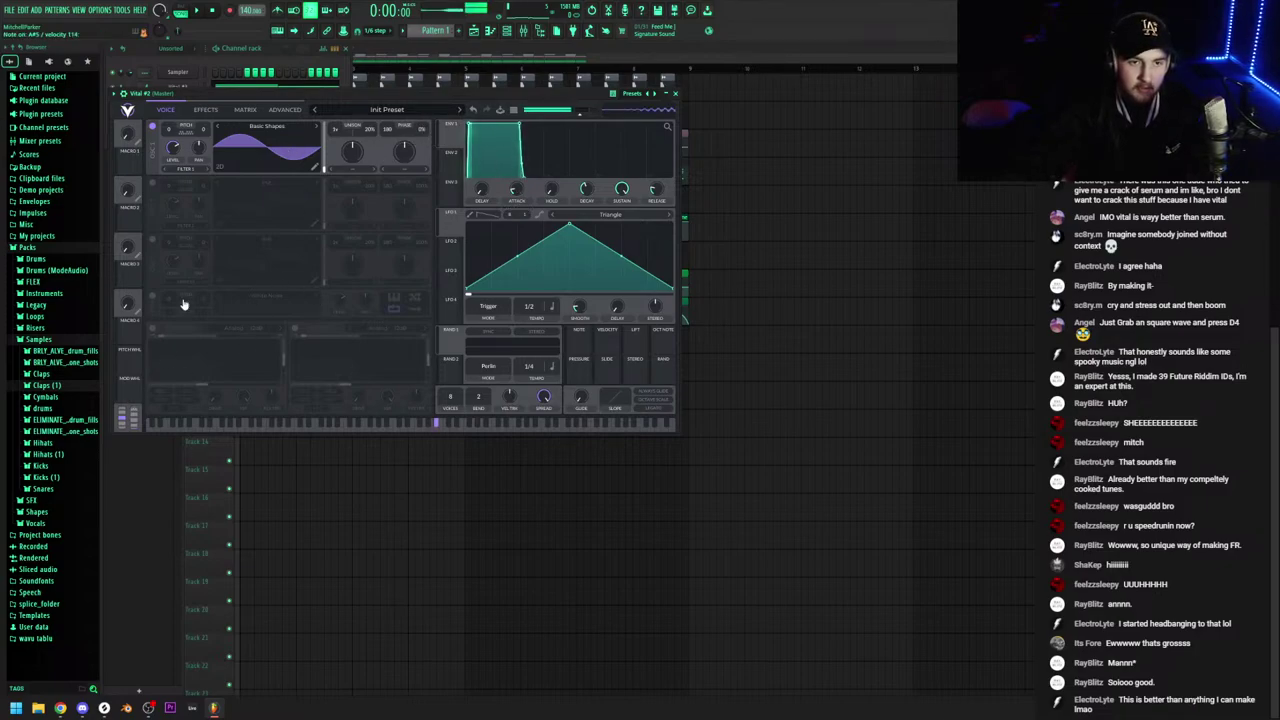
# Enable the White Noise sample source and the Soft Clip distortion effect in the new Vital patch
pyautogui.click(152, 297)
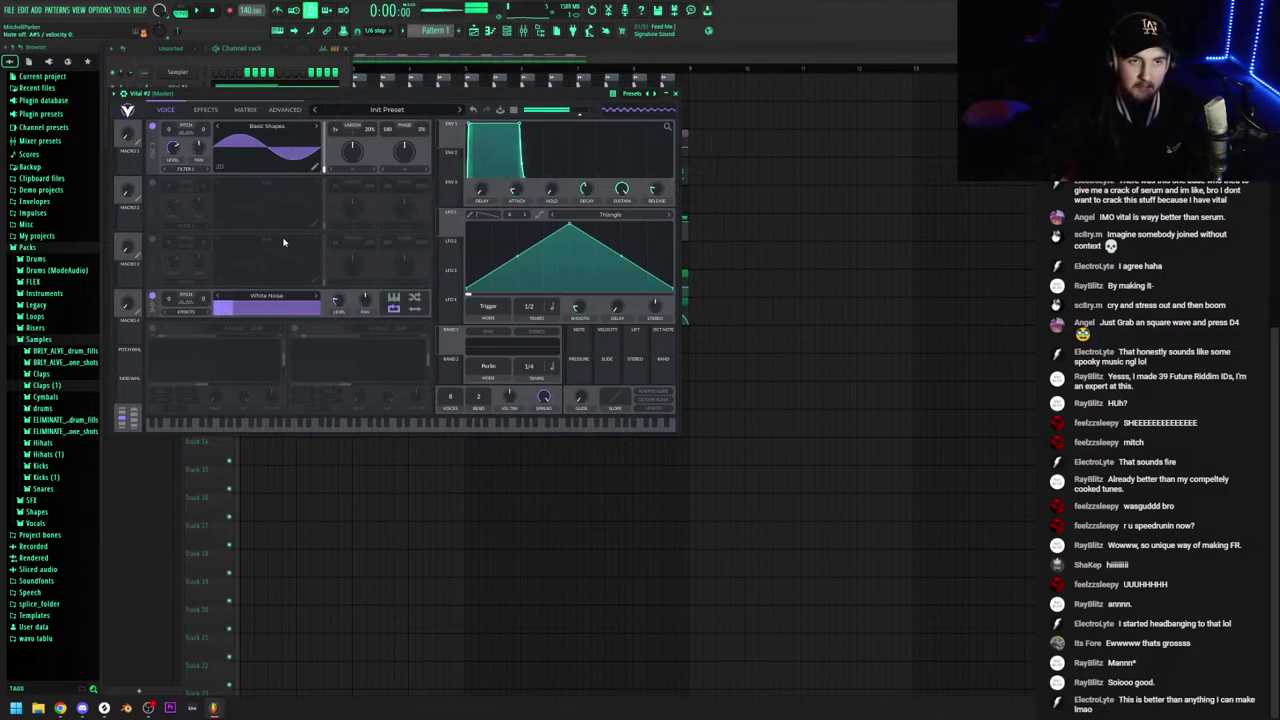
pyautogui.click(204, 110)
pyautogui.click(153, 230)
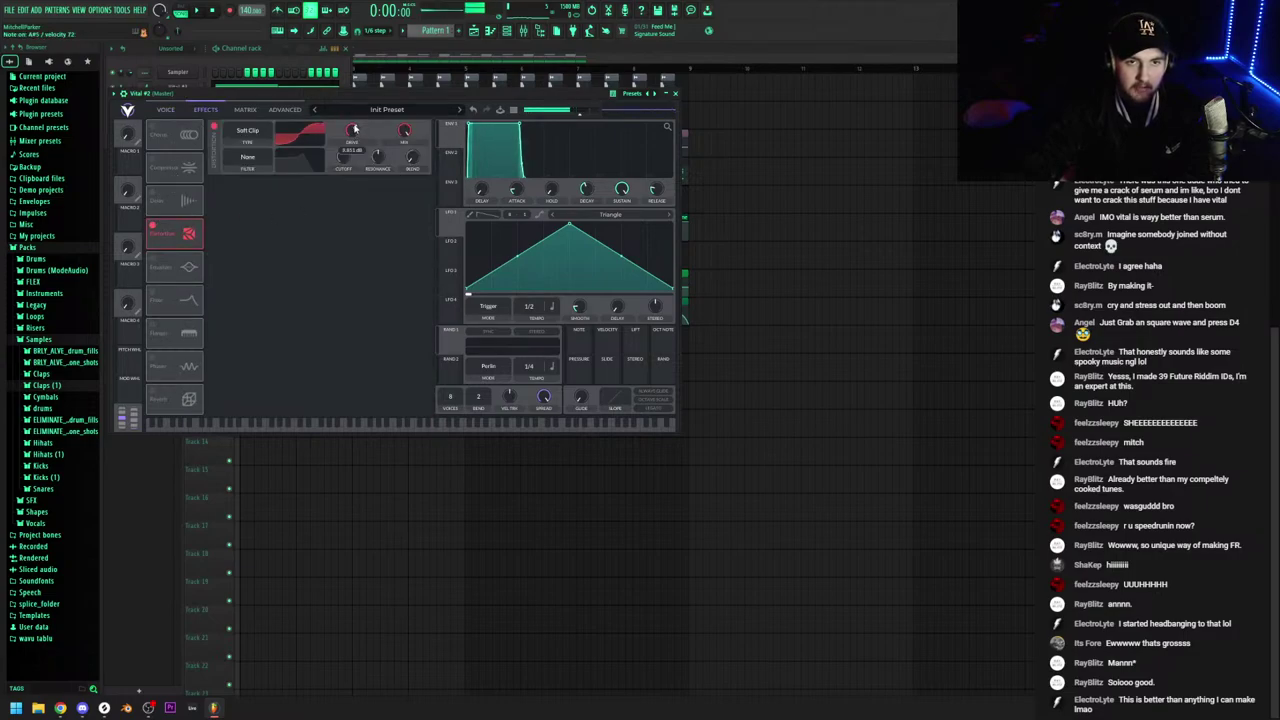
# Transpose oscillator 1 down, set the distortion drive to about 15 dB, and limit the patch to one voice with glide
pyautogui.click(172, 110)
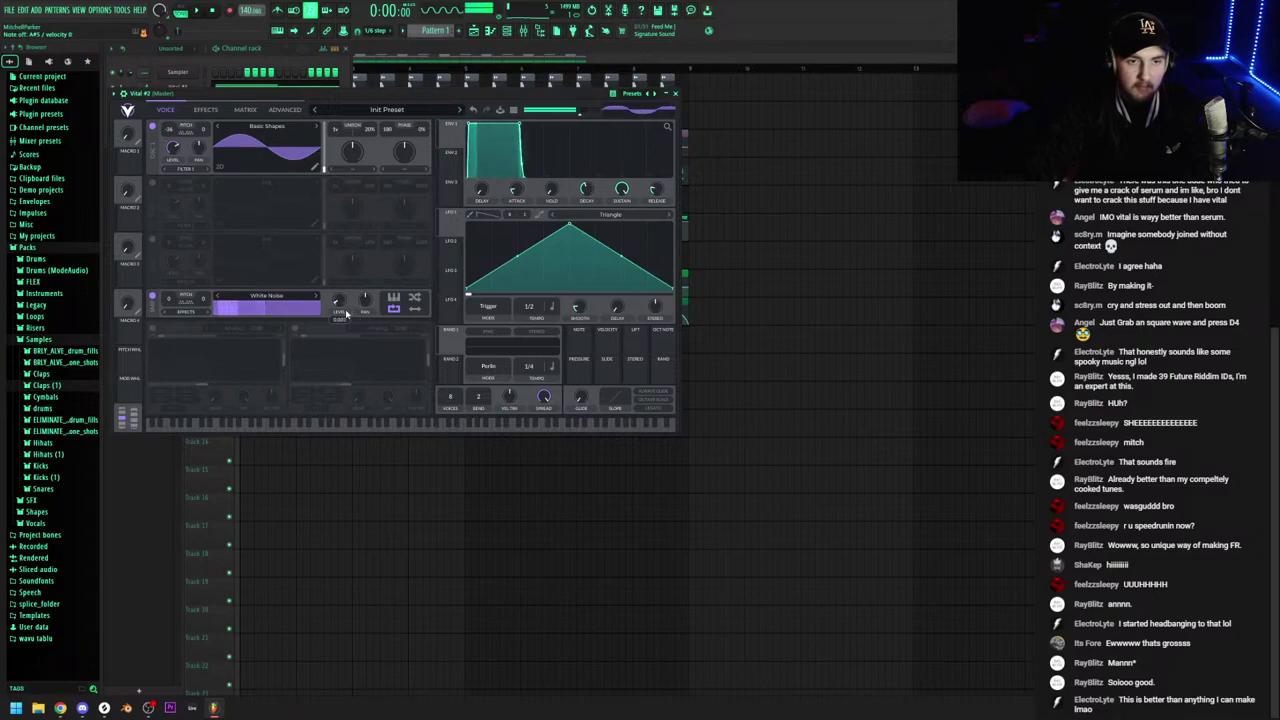
pyautogui.click(203, 110)
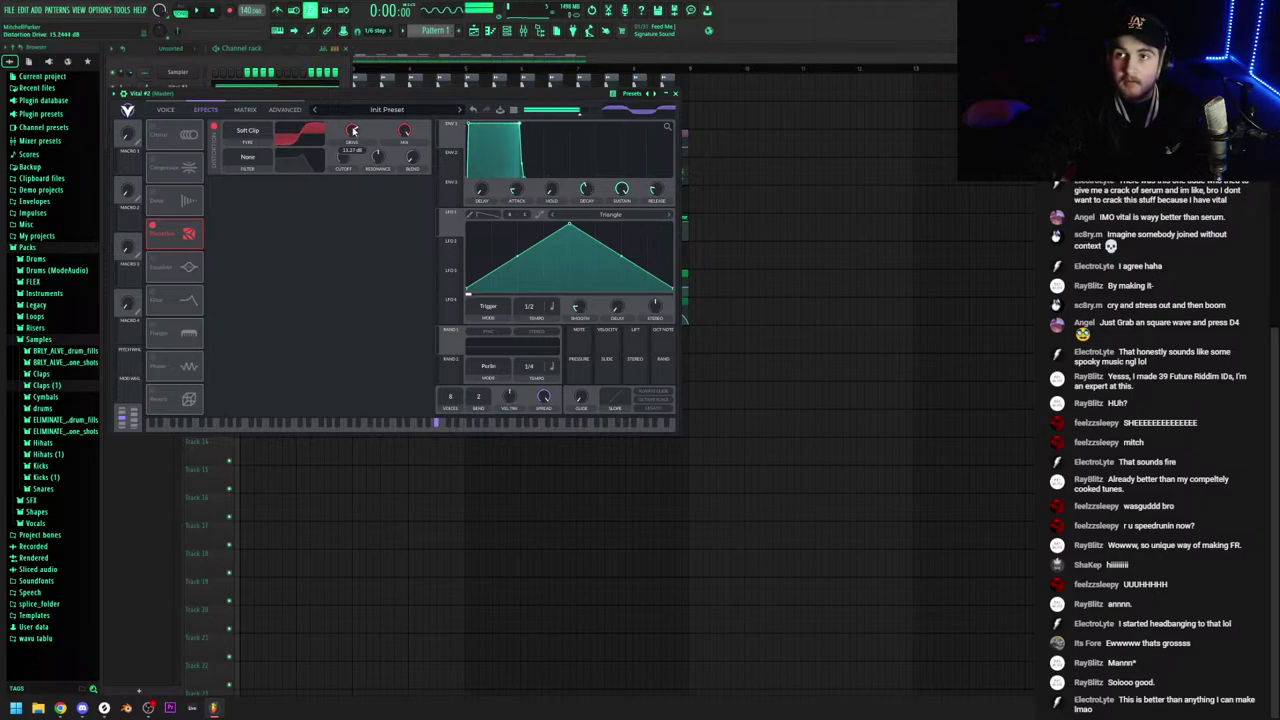
pyautogui.click(166, 110)
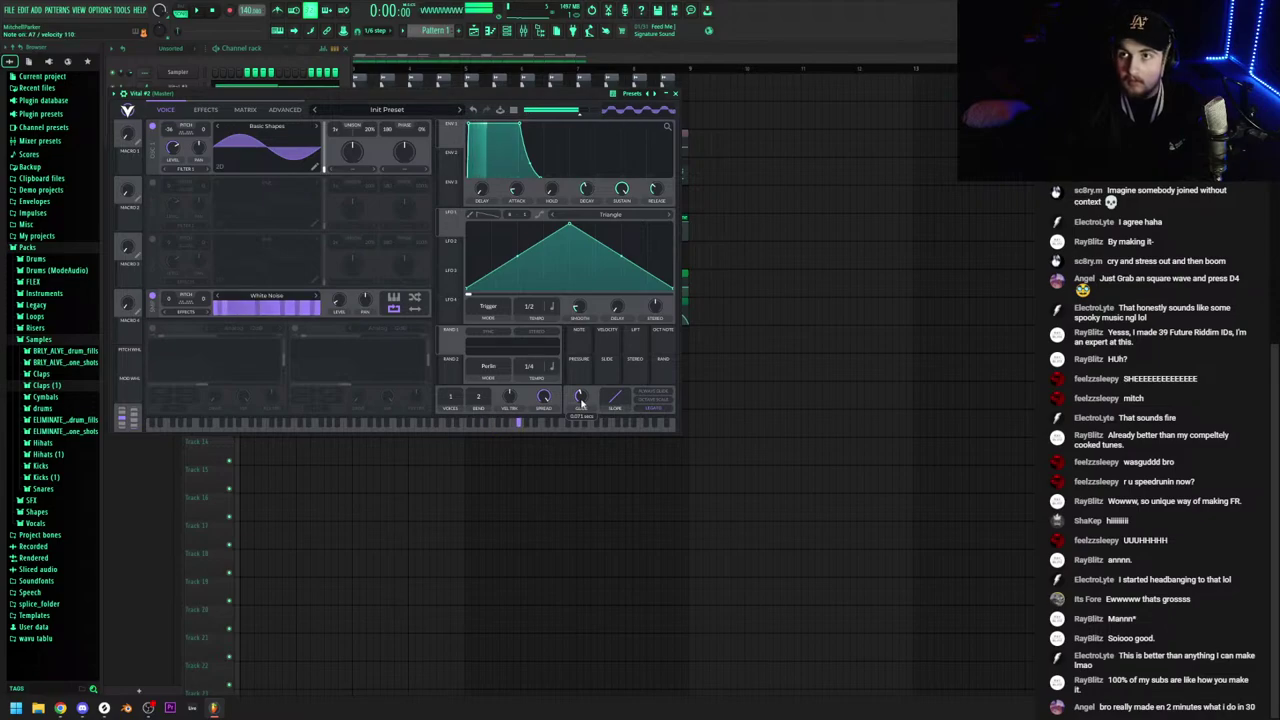
pyautogui.click(673, 93)
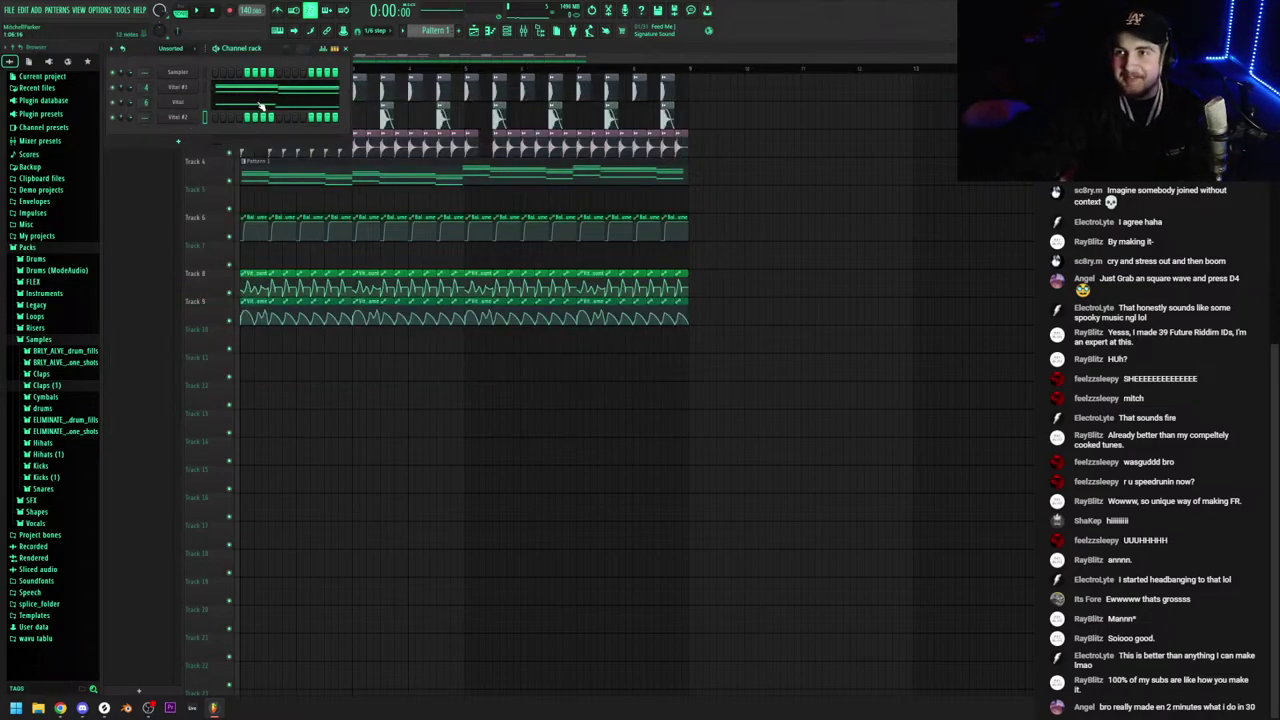
# Route the Vital #2 channel to mixer track 7 and close its plugin window
pyautogui.click(175, 121)
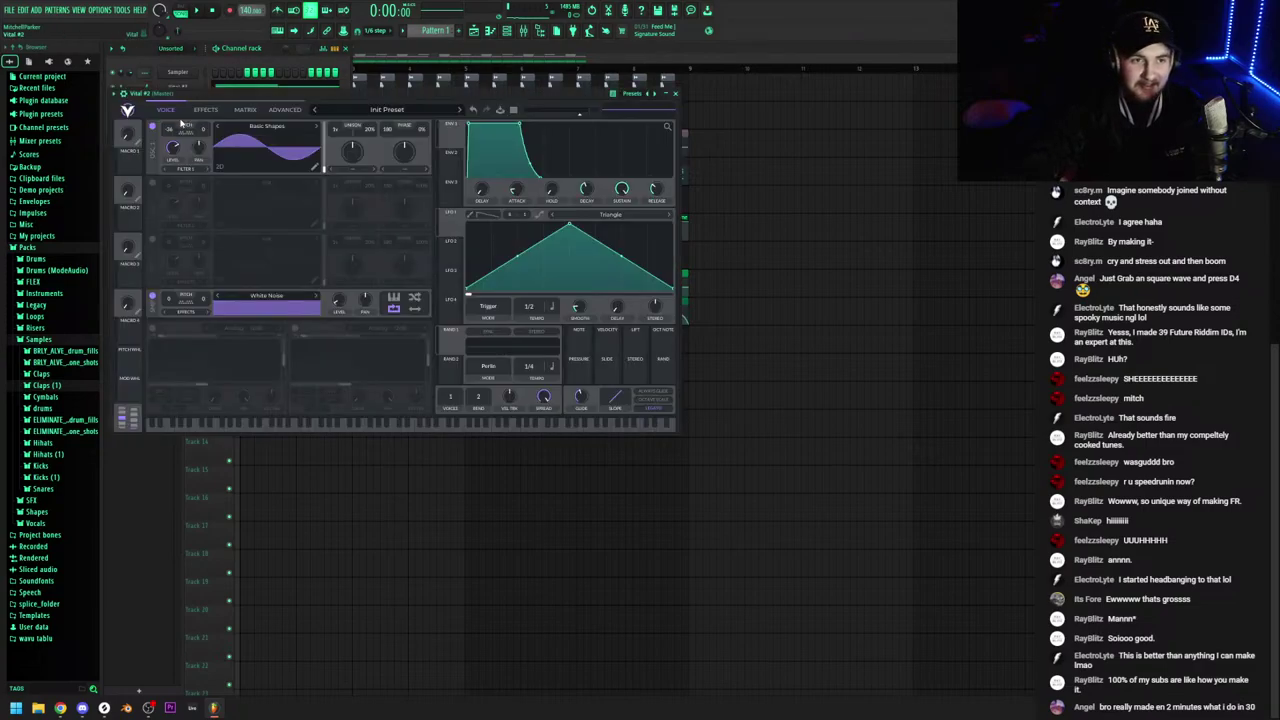
pyautogui.click(667, 119)
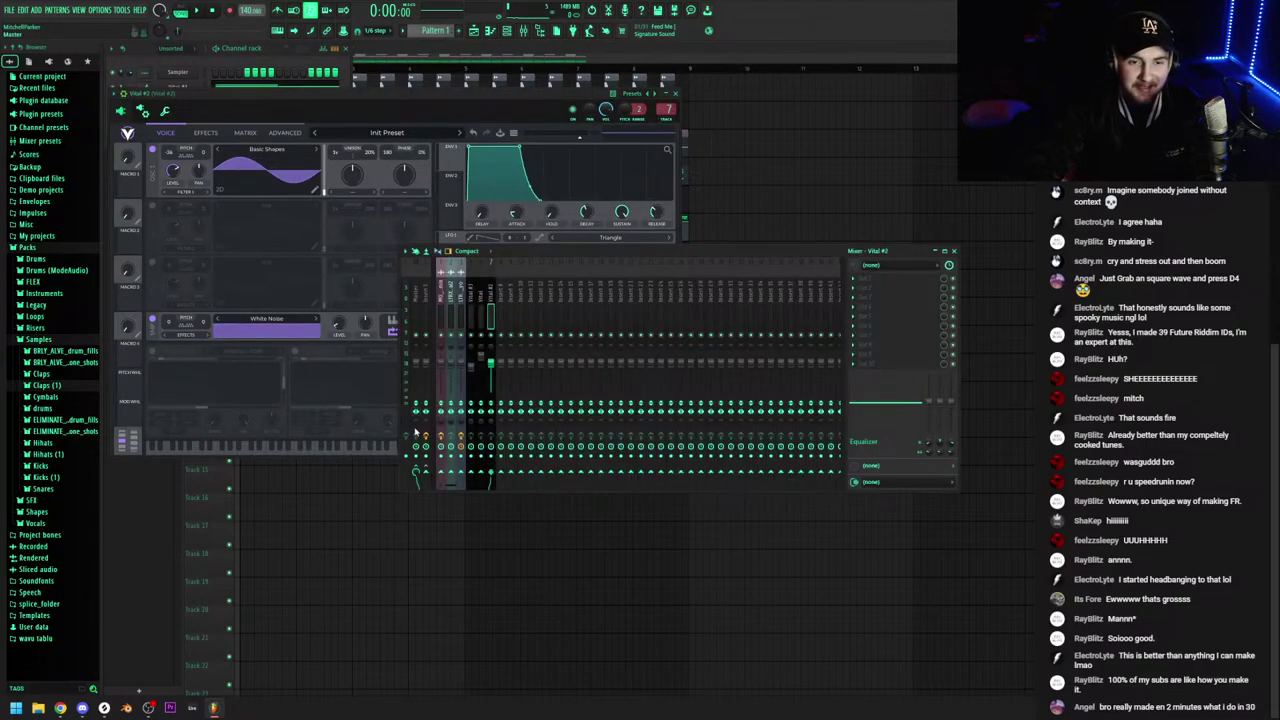
pyautogui.click(676, 94)
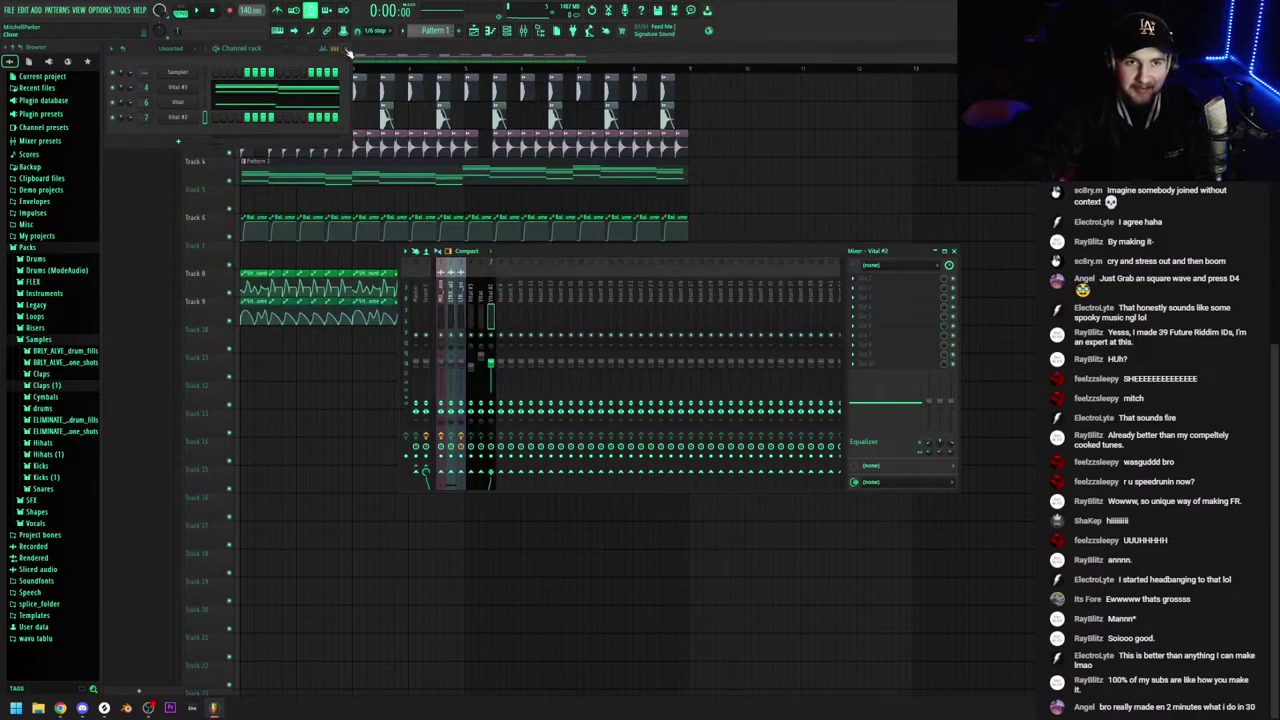
# Check the total working time in the project's info settings
pyautogui.click(99, 9)
pyautogui.click(108, 46)
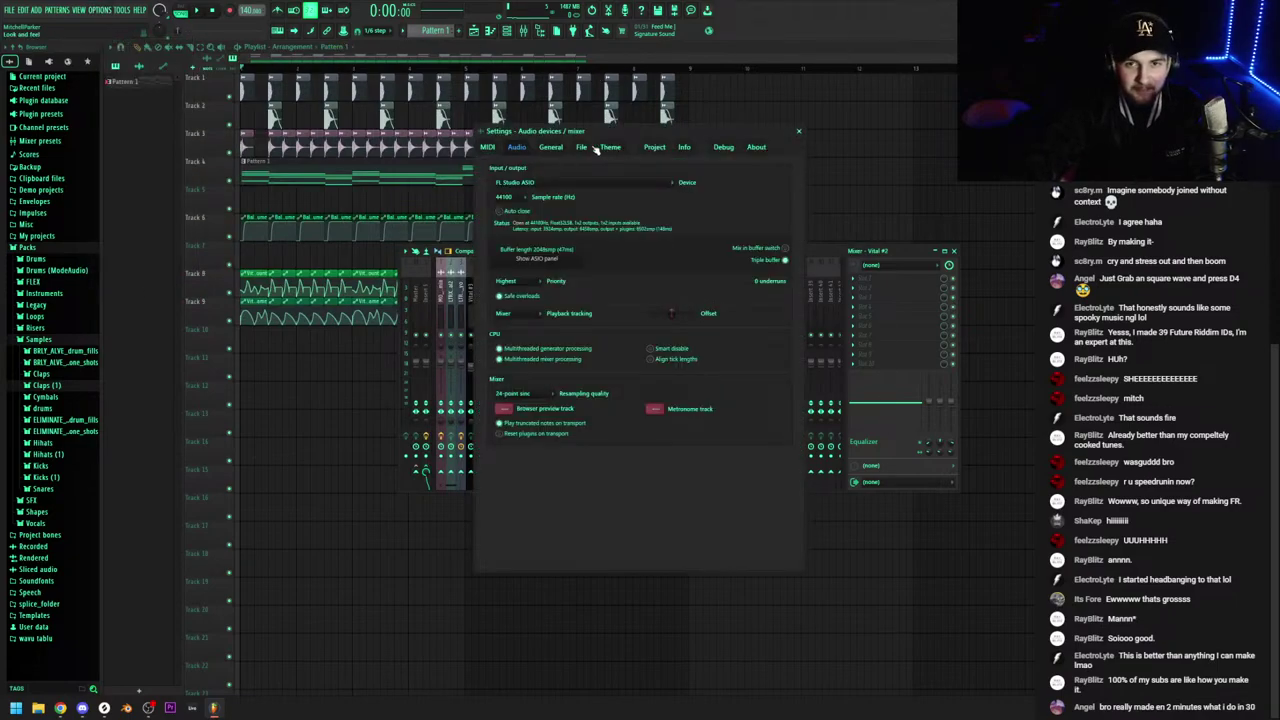
pyautogui.click(655, 148)
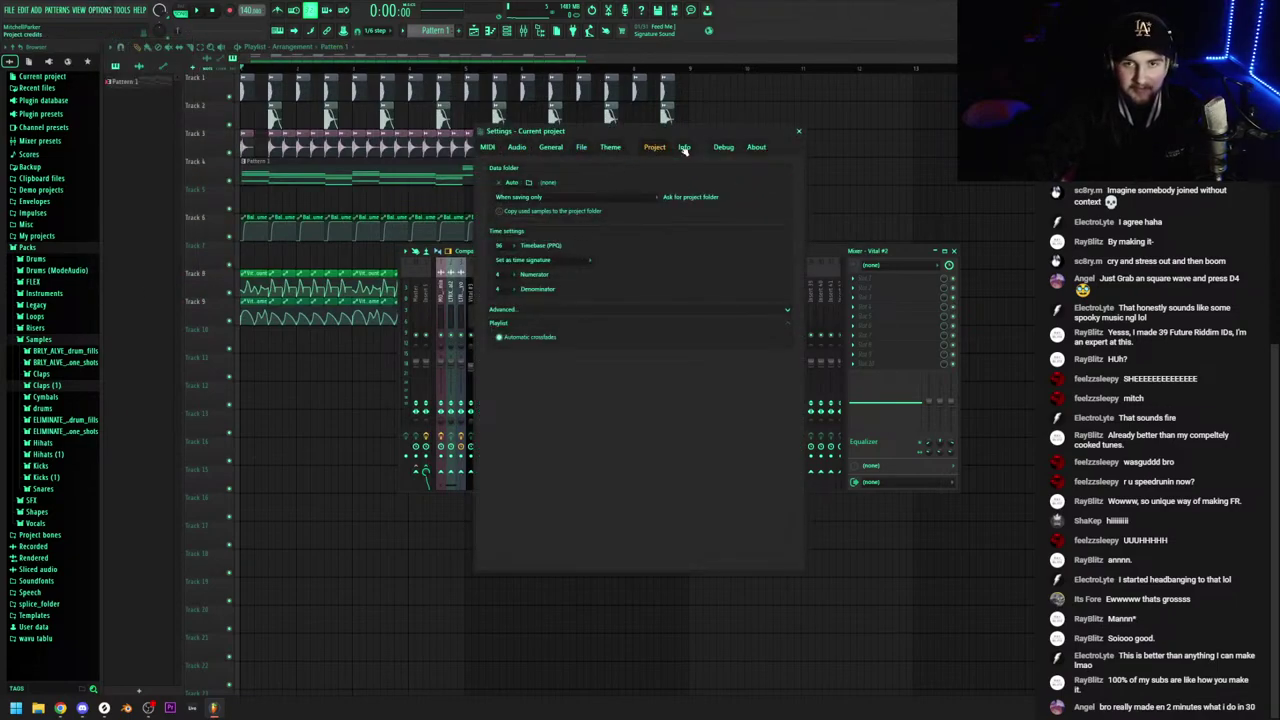
pyautogui.click(684, 148)
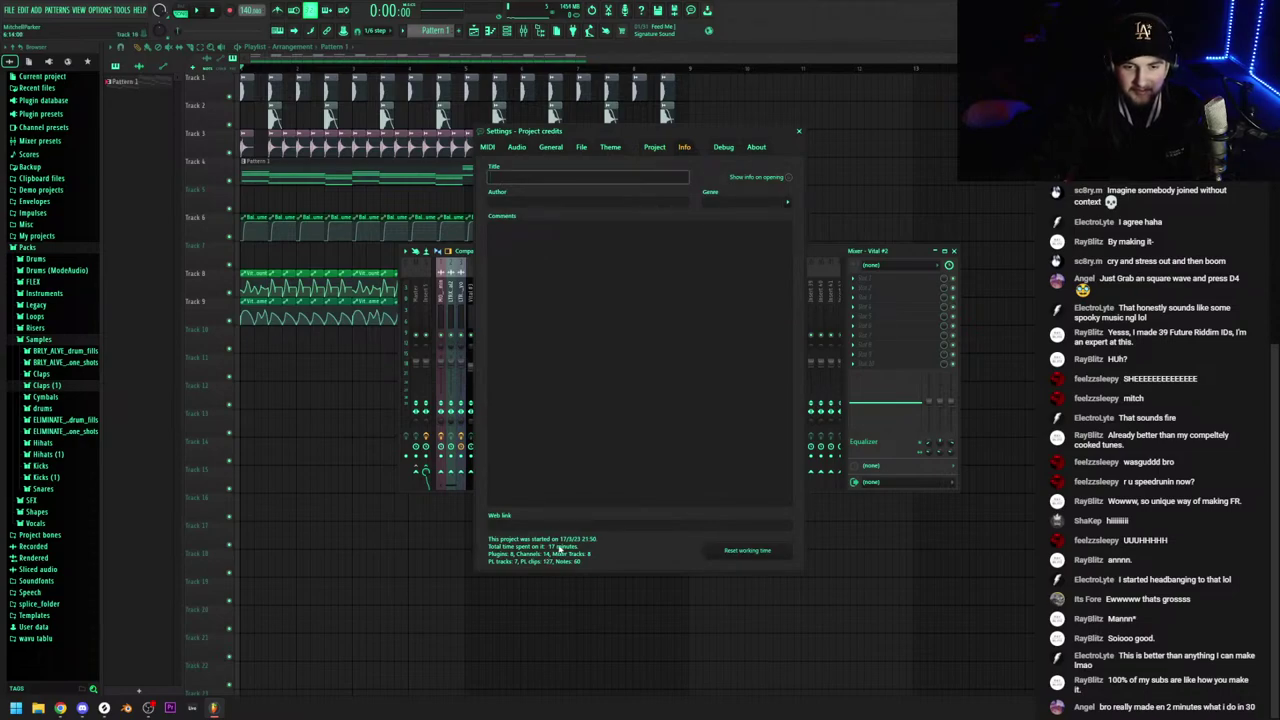
pyautogui.click(798, 132)
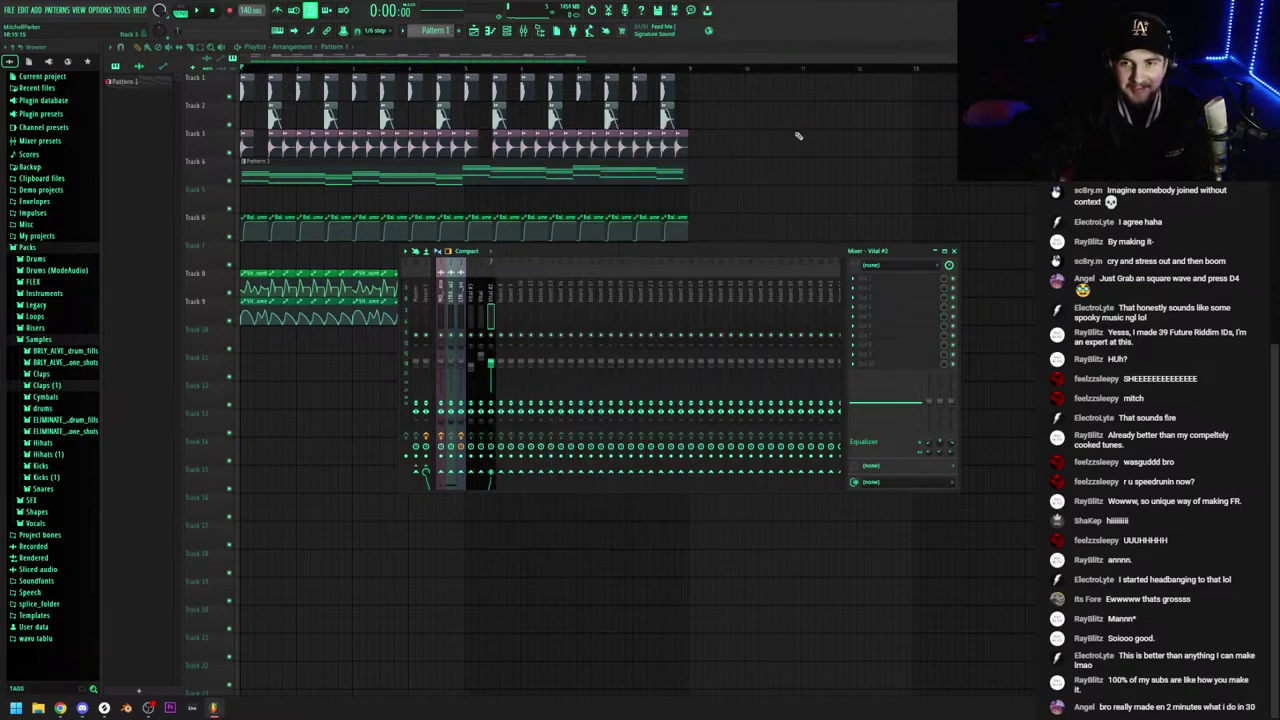
# Paste the copied notes into the Vital #2 channel and play the pattern briefly
pyautogui.click(508, 32)
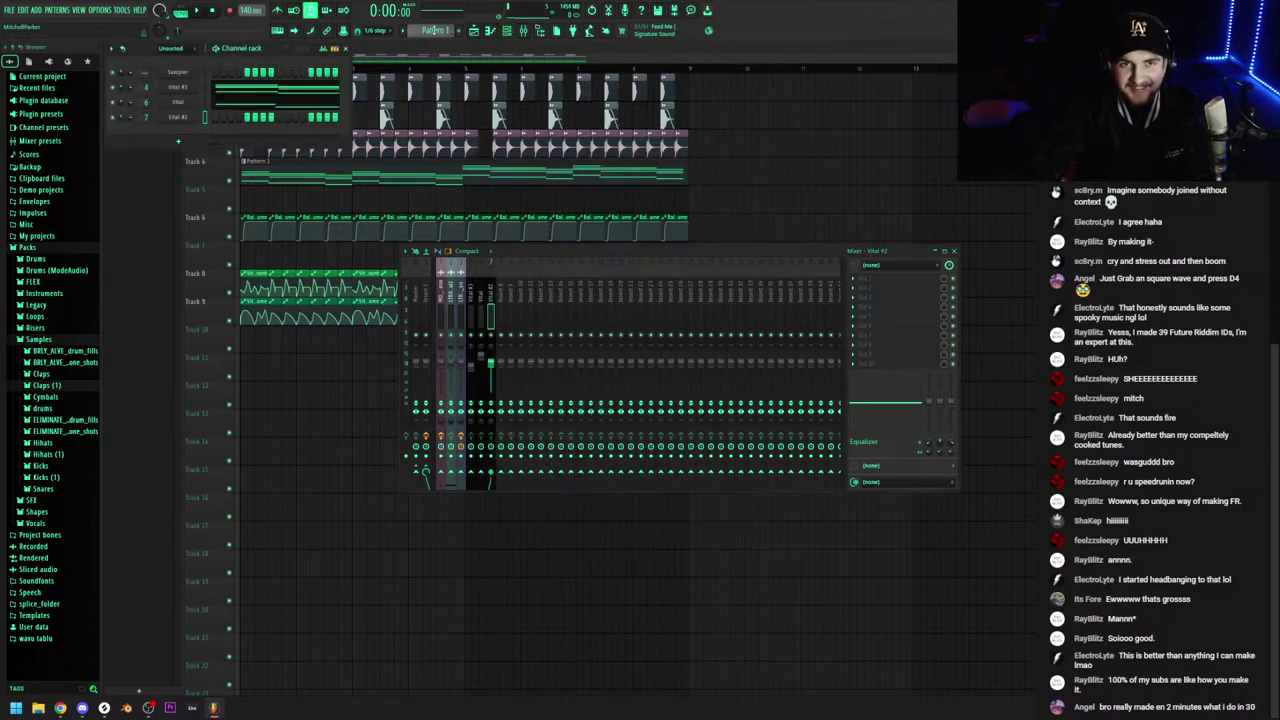
pyautogui.hotkey('ctrl', 'v')
pyautogui.press('space')
pyautogui.press('space')
# Transpose all Vital #2 notes up one octave in the piano roll and play them back
pyautogui.rightClick(190, 117)
pyautogui.click(223, 118)
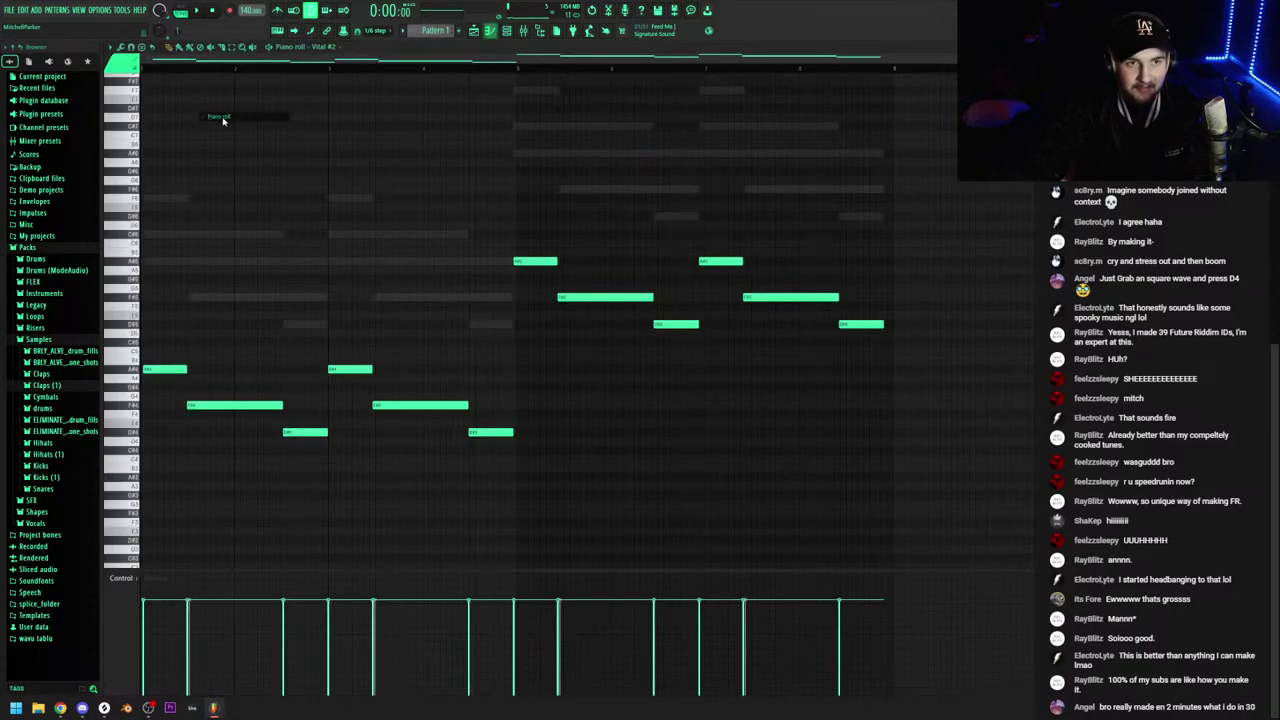
pyautogui.scroll(-3, 223, 121)
pyautogui.press('space')
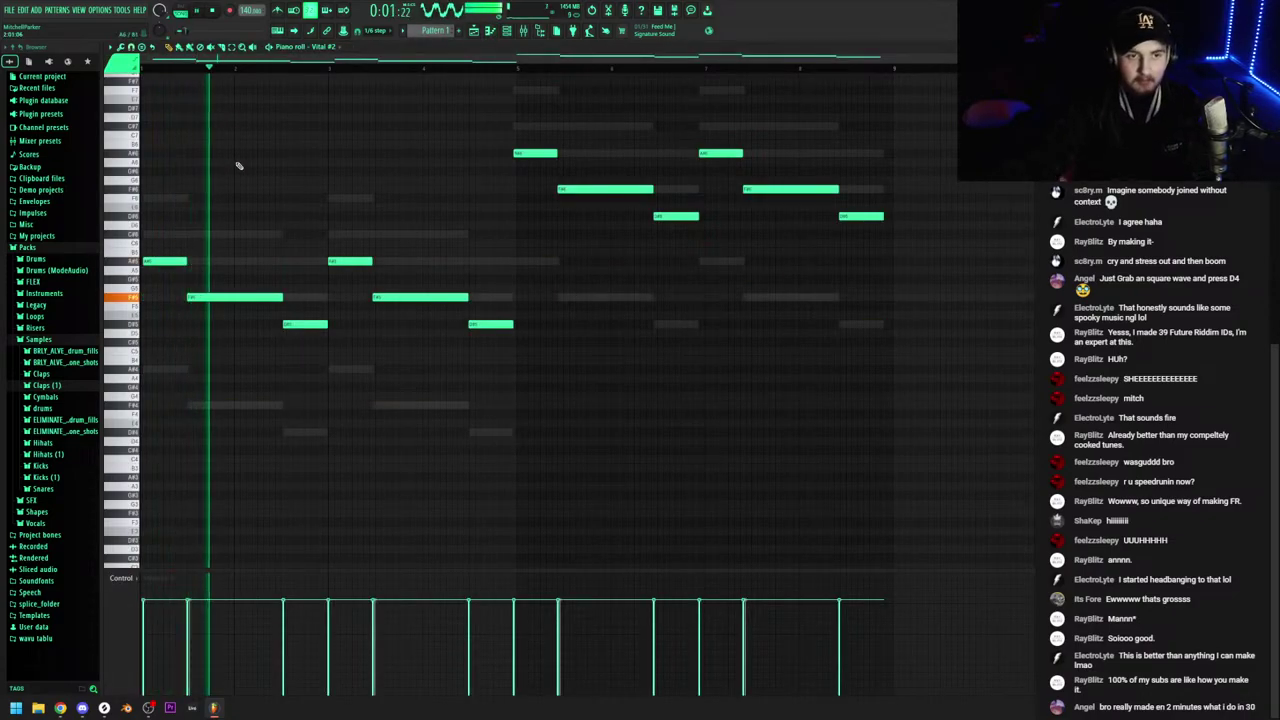
# Raise a point in the first half of the first Frequency Morph Amount automation clip to form a peak
pyautogui.click(475, 32)
pyautogui.scroll(4, 222, 83)
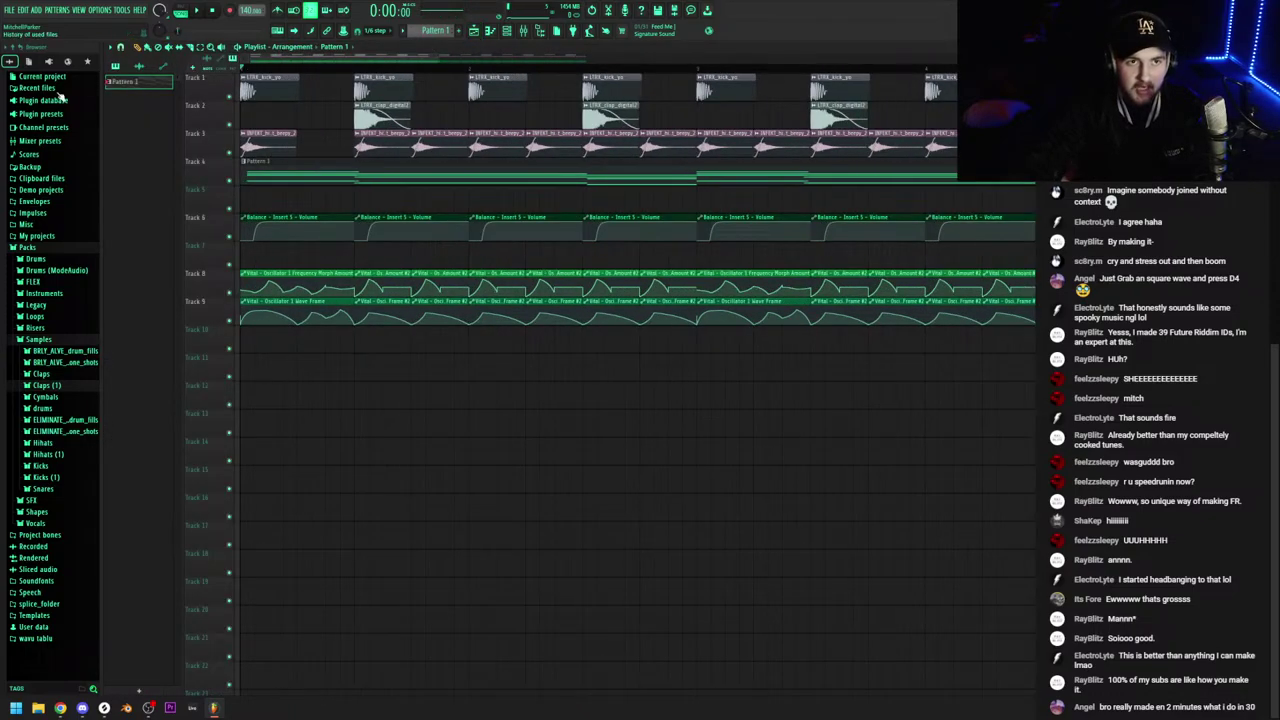
pyautogui.press('space')
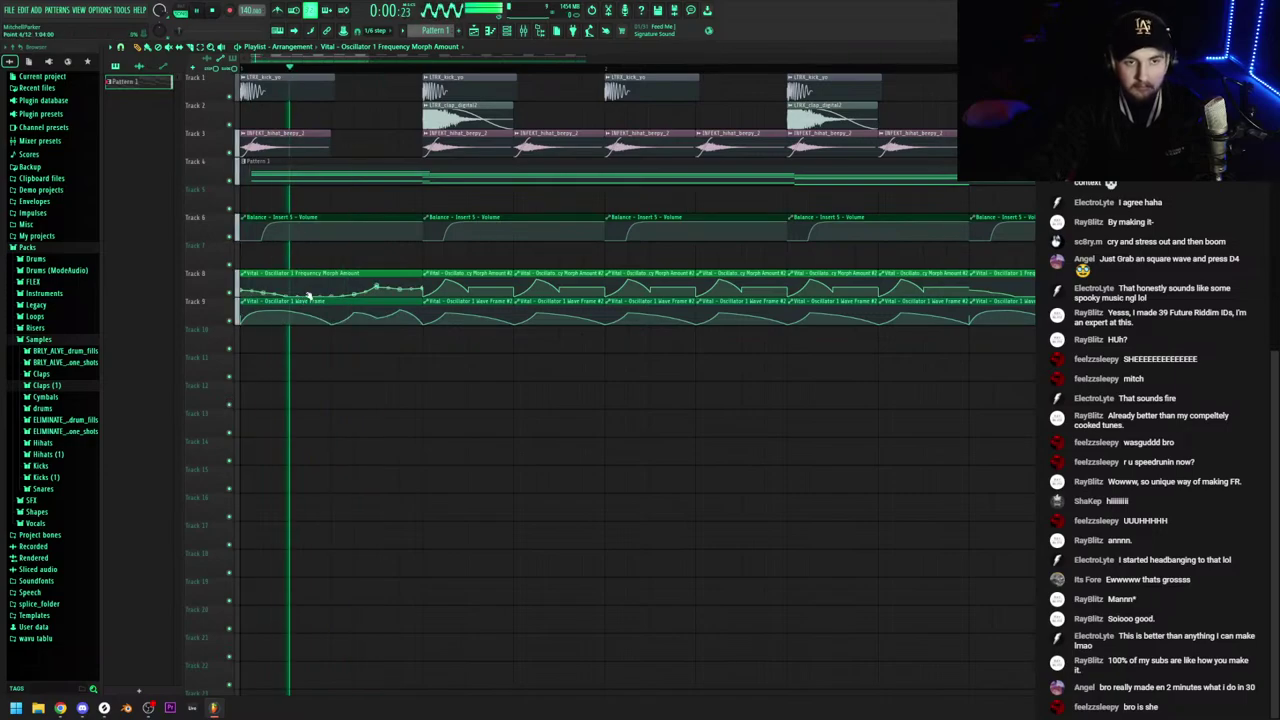
pyautogui.press('space')
# Check the mixer levels of the Vital tracks while the arrangement plays
pyautogui.click(507, 31)
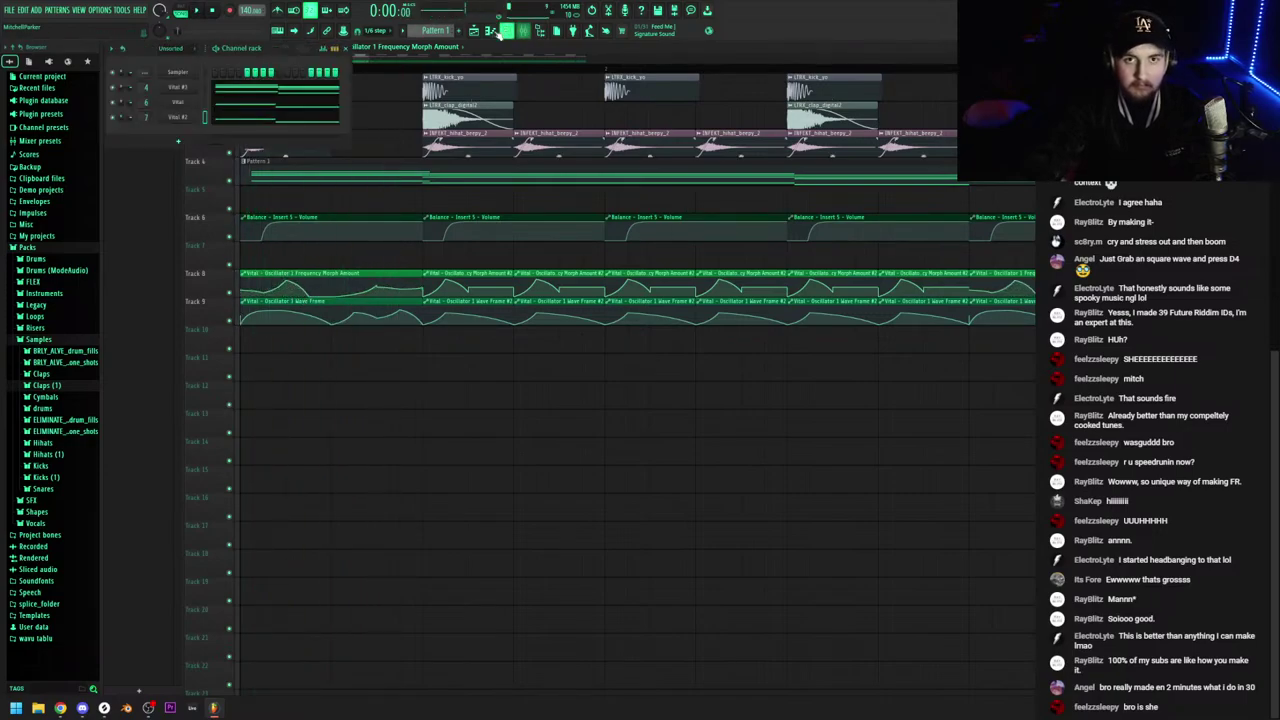
pyautogui.click(522, 31)
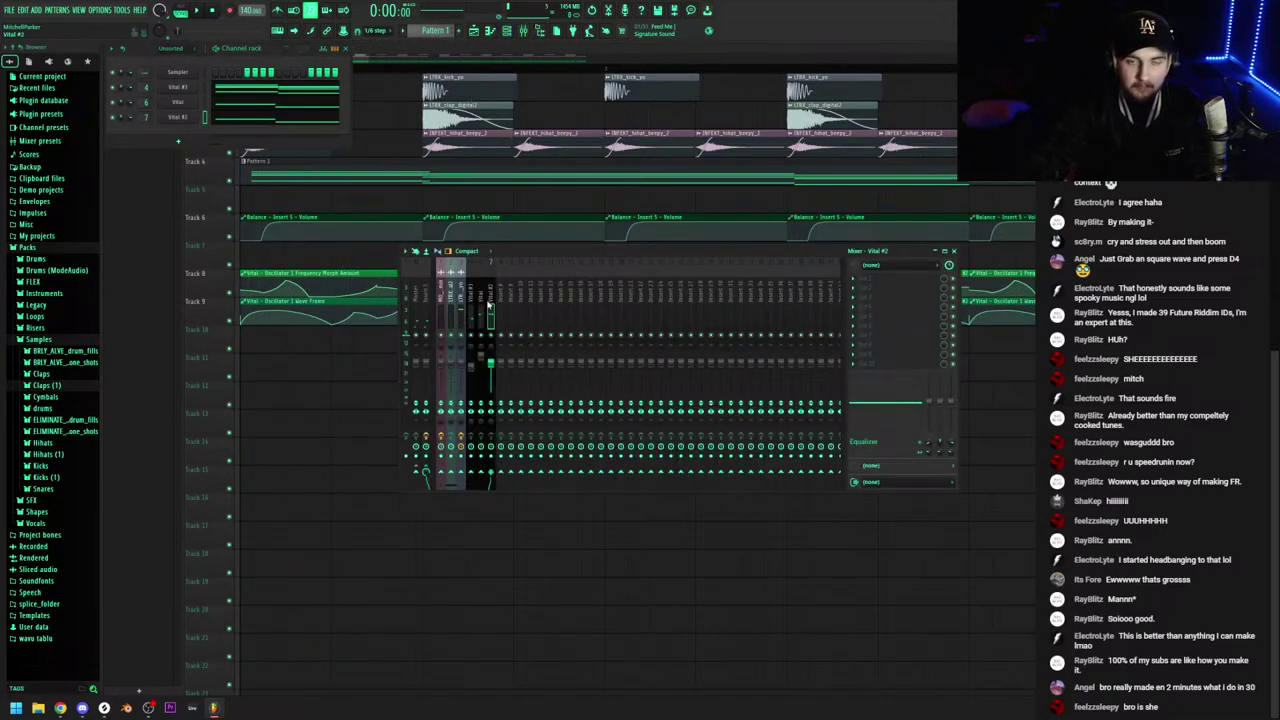
pyautogui.press('space')
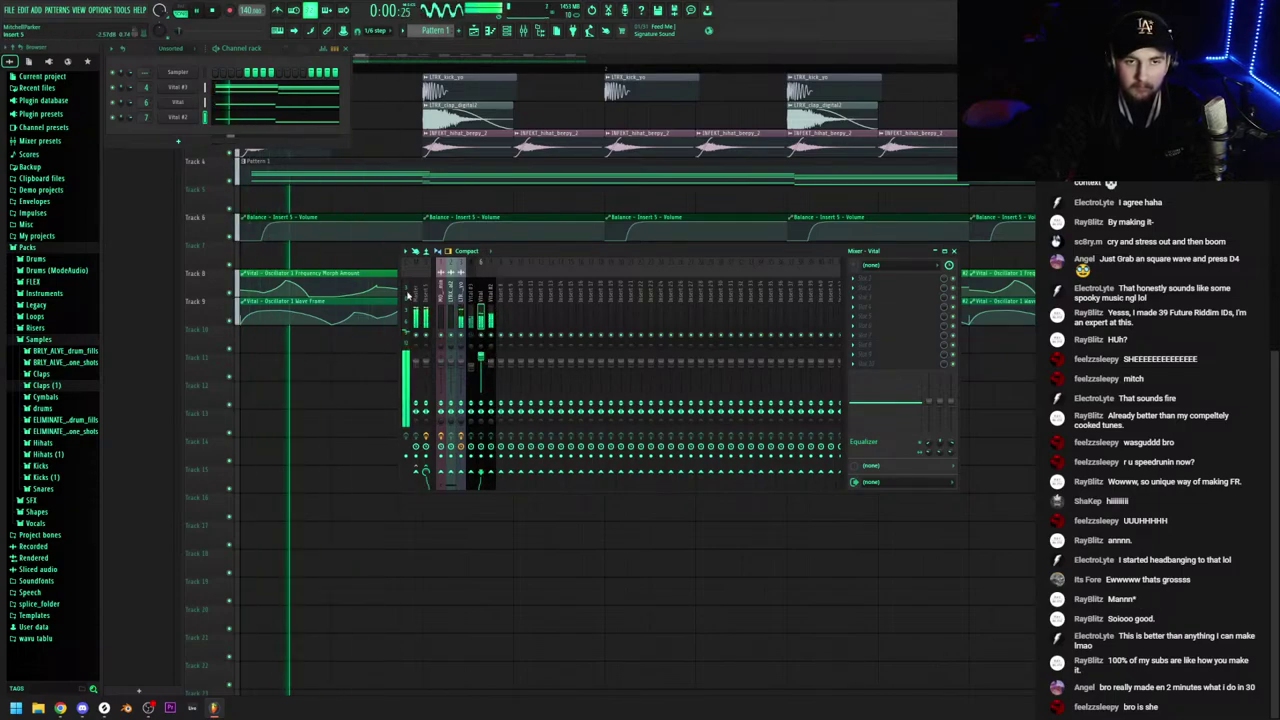
pyautogui.press('space')
pyautogui.click(415, 62)
# Lower the early peak of the first Oscillator 1 Wave Frame automation clip slightly, auditioning the start of the arrangement
pyautogui.press('space')
pyautogui.press('space')
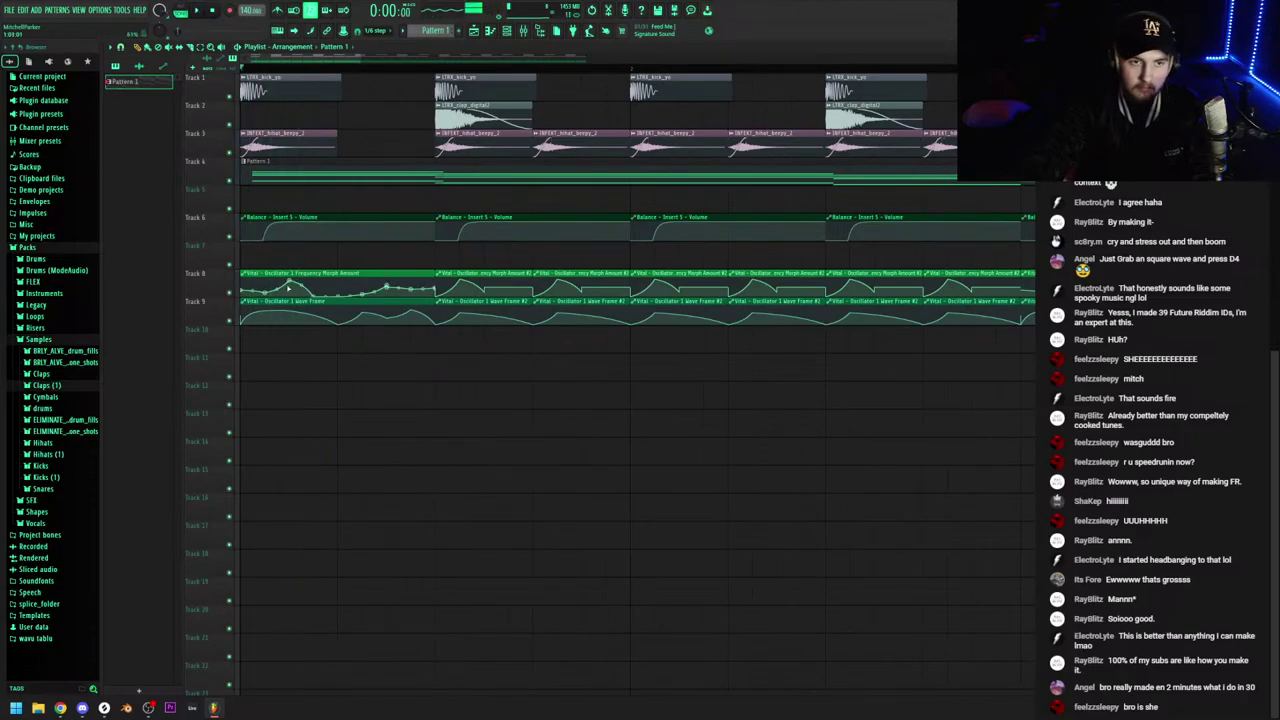
pyautogui.press('space')
pyautogui.press('space')
pyautogui.press('space')
pyautogui.press('space')
pyautogui.press('space')
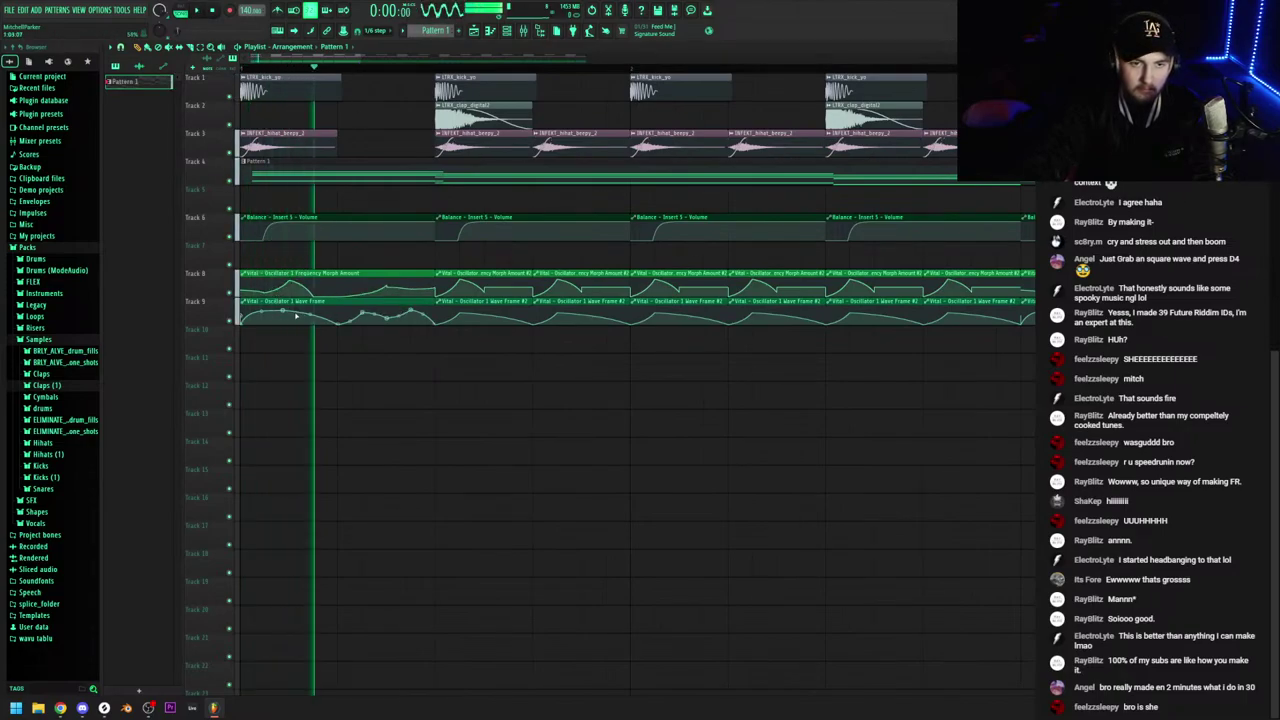
pyautogui.press('space')
pyautogui.moveTo(284, 310); pyautogui.dragTo(285, 315)
pyautogui.press('space')
pyautogui.press('space')
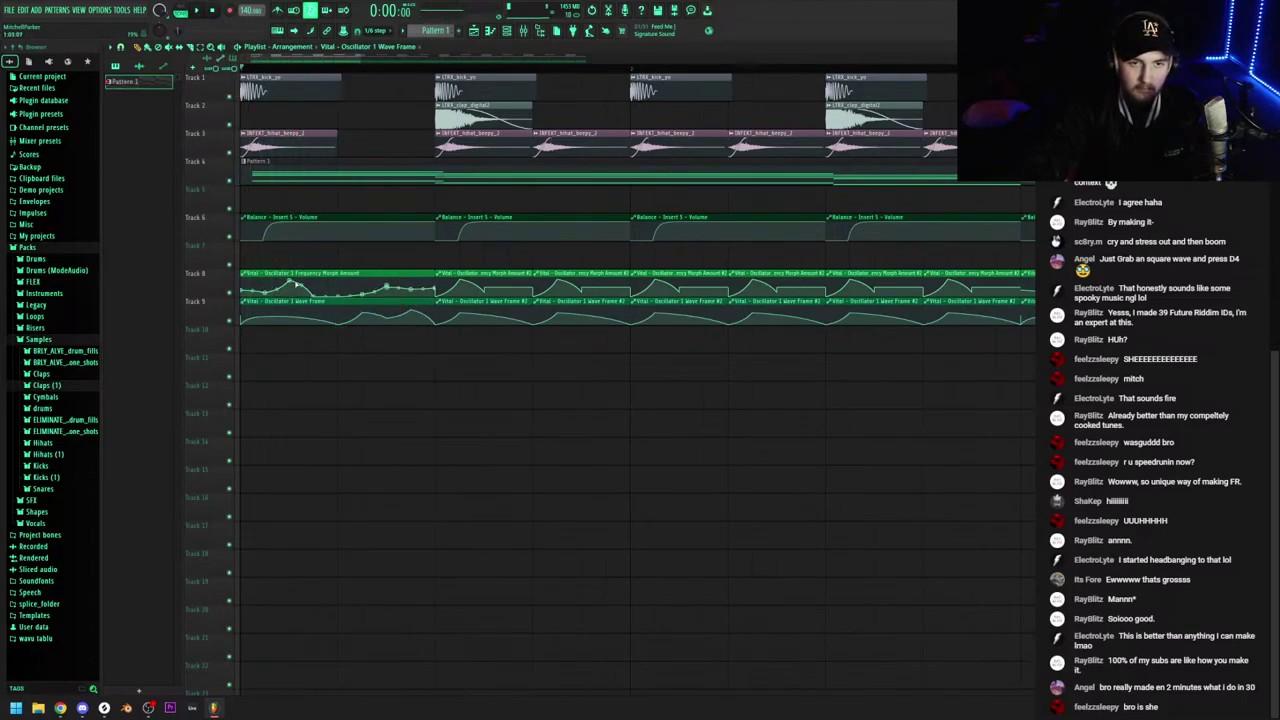
# Delete the peak point and the point before it from the first Frequency Morph Amount automation clip
pyautogui.rightClick(290, 282)
pyautogui.click(307, 296)
pyautogui.rightClick(266, 292)
pyautogui.click(288, 306)
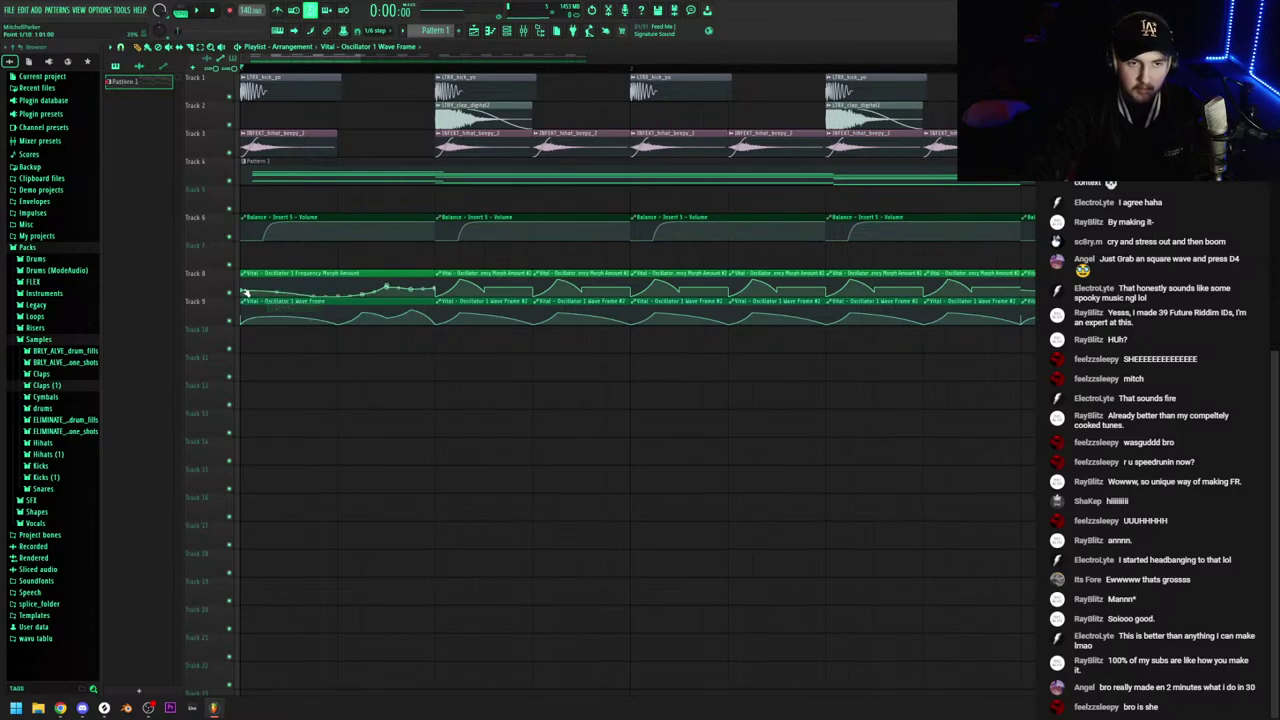
# Delete the two low points around the middle of the first Frequency Morph Amount automation clip, auditioning the change
pyautogui.rightClick(314, 296)
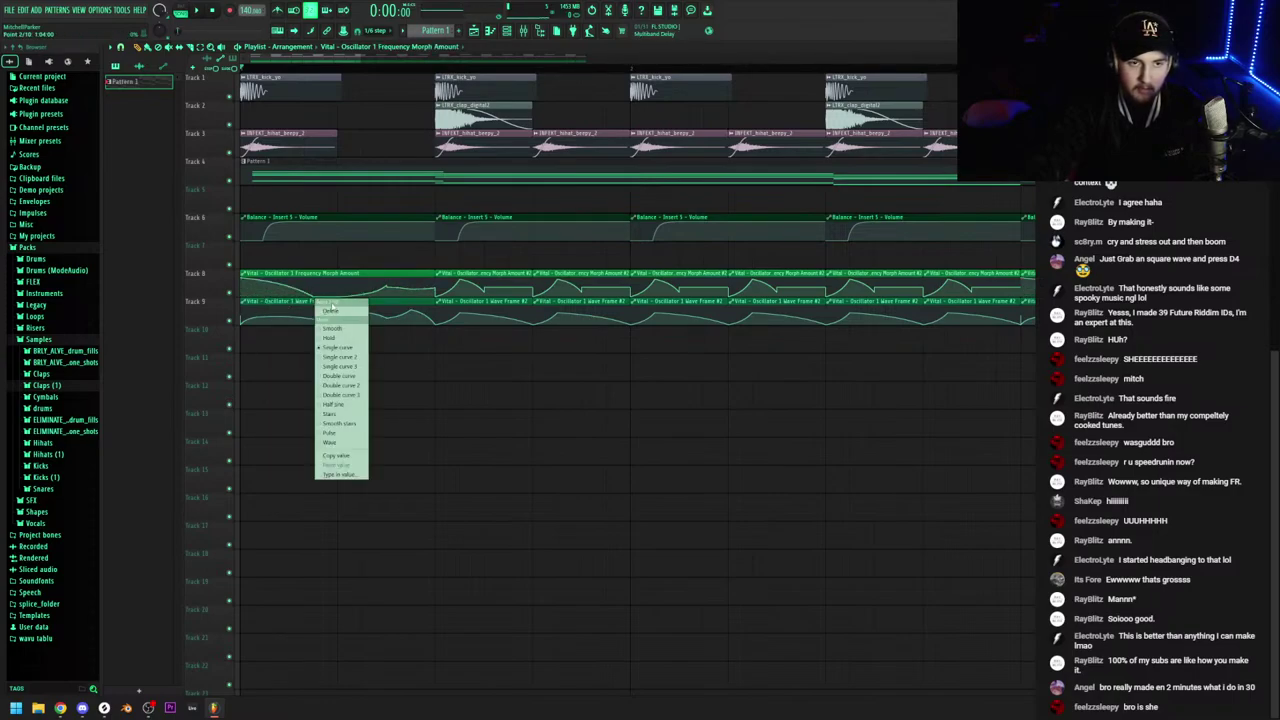
pyautogui.click(334, 310)
pyautogui.press('space')
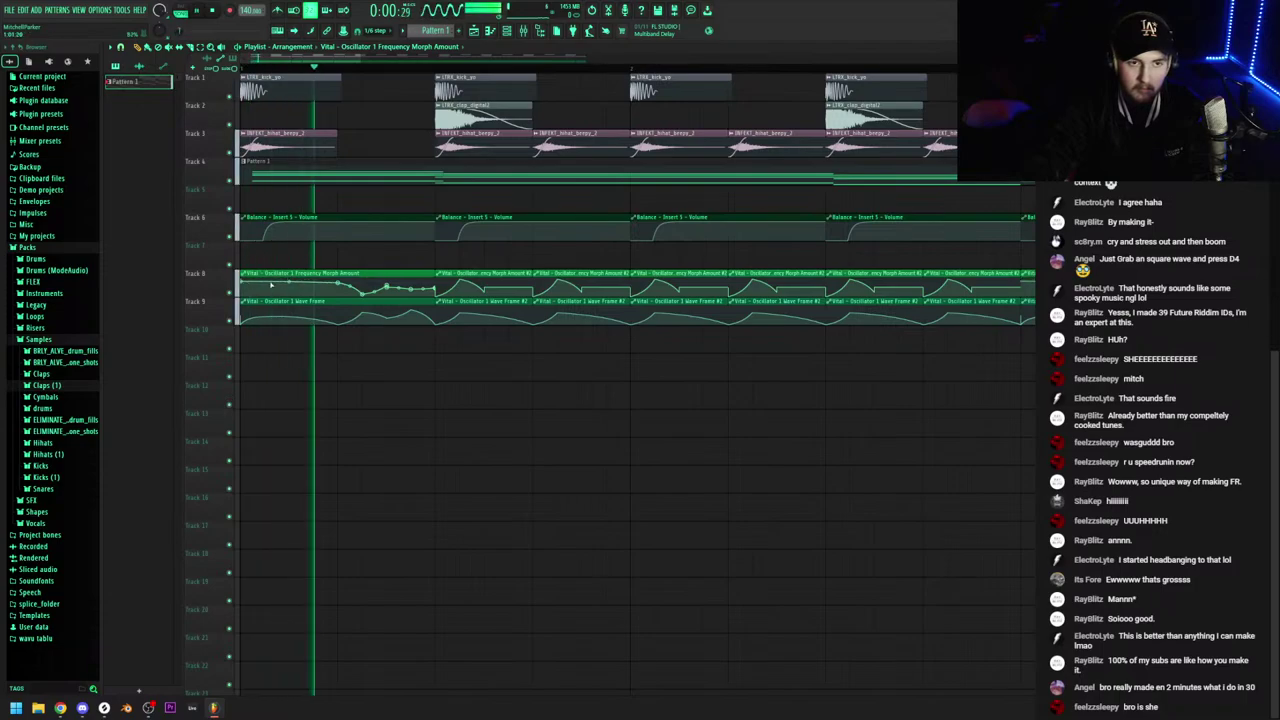
pyautogui.press('space')
pyautogui.press('space')
pyautogui.rightClick(362, 293)
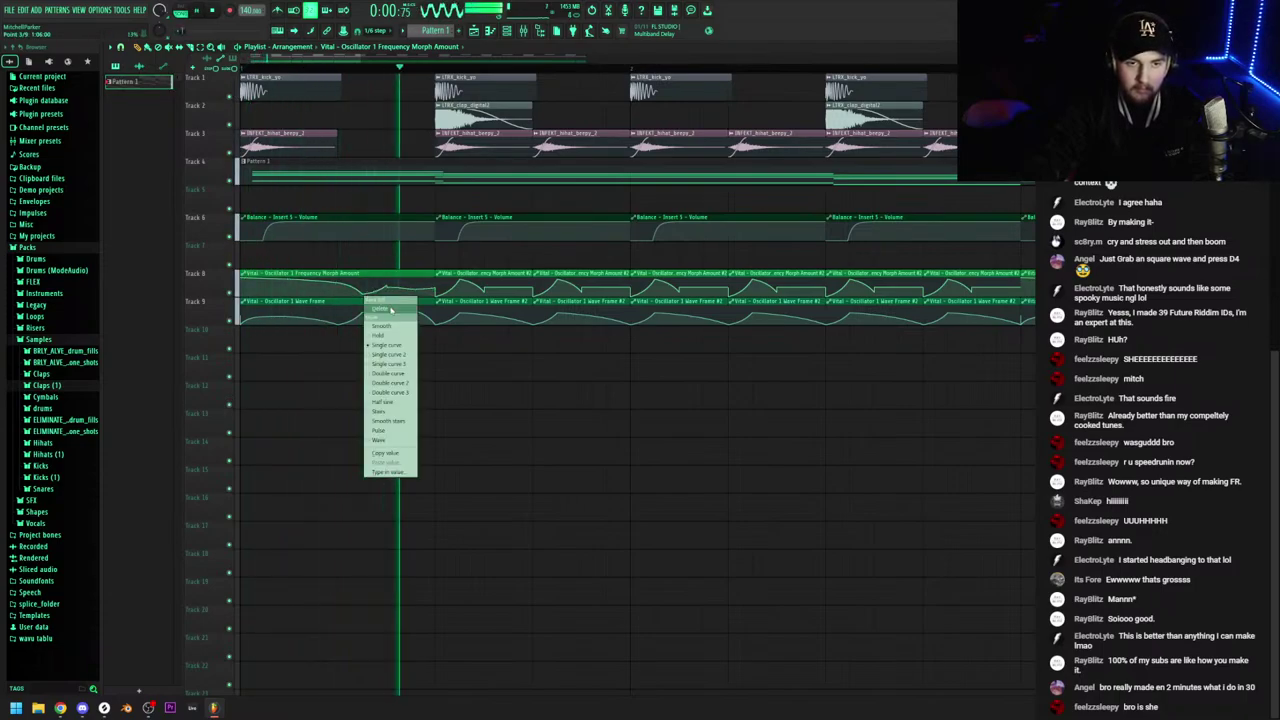
pyautogui.click(376, 307)
pyautogui.press('space')
# Delete the remaining intermediate points from the second half of the first Frequency Morph Amount automation clip
pyautogui.rightClick(387, 287)
pyautogui.click(396, 300)
pyautogui.rightClick(391, 290)
pyautogui.click(408, 301)
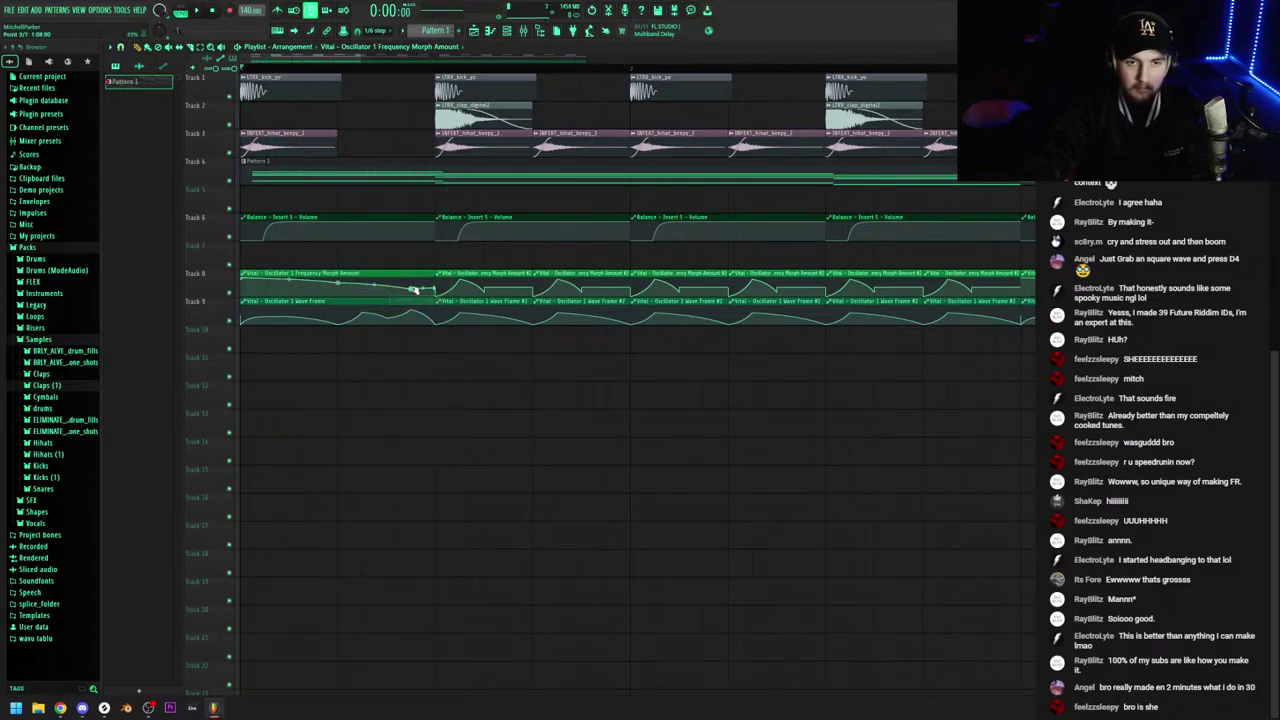
pyautogui.rightClick(411, 289)
pyautogui.click(424, 301)
pyautogui.rightClick(413, 290)
pyautogui.click(428, 302)
pyautogui.rightClick(435, 289)
pyautogui.click(446, 301)
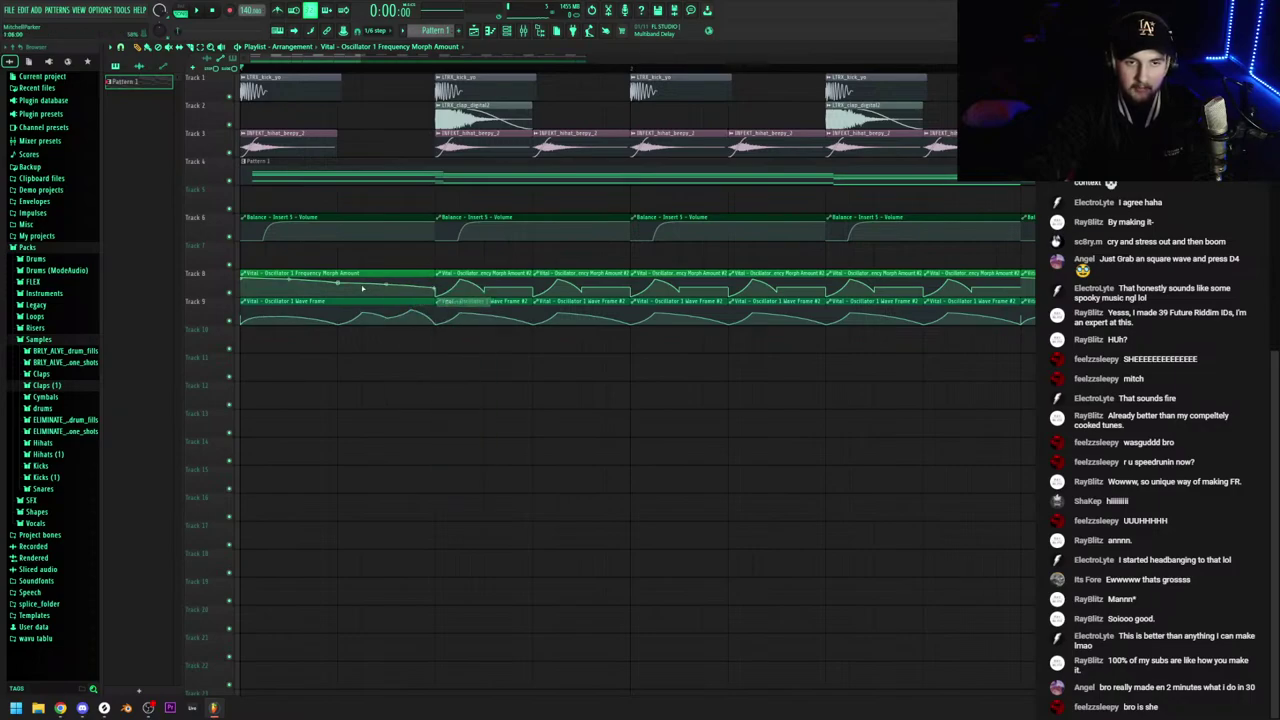
# Add a vertical drop at the middle of the first Frequency Morph Amount clip so its second half starts low, and audition it
pyautogui.rightClick(337, 287)
pyautogui.click(341, 302)
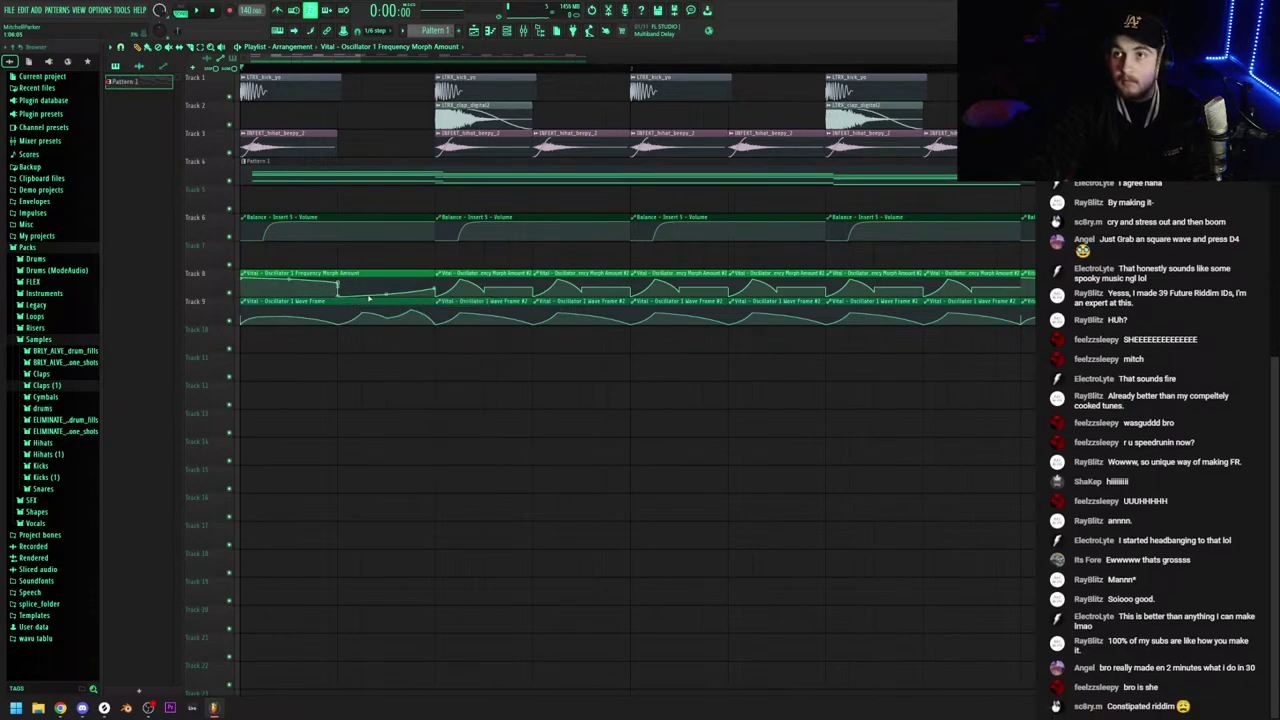
pyautogui.press('space')
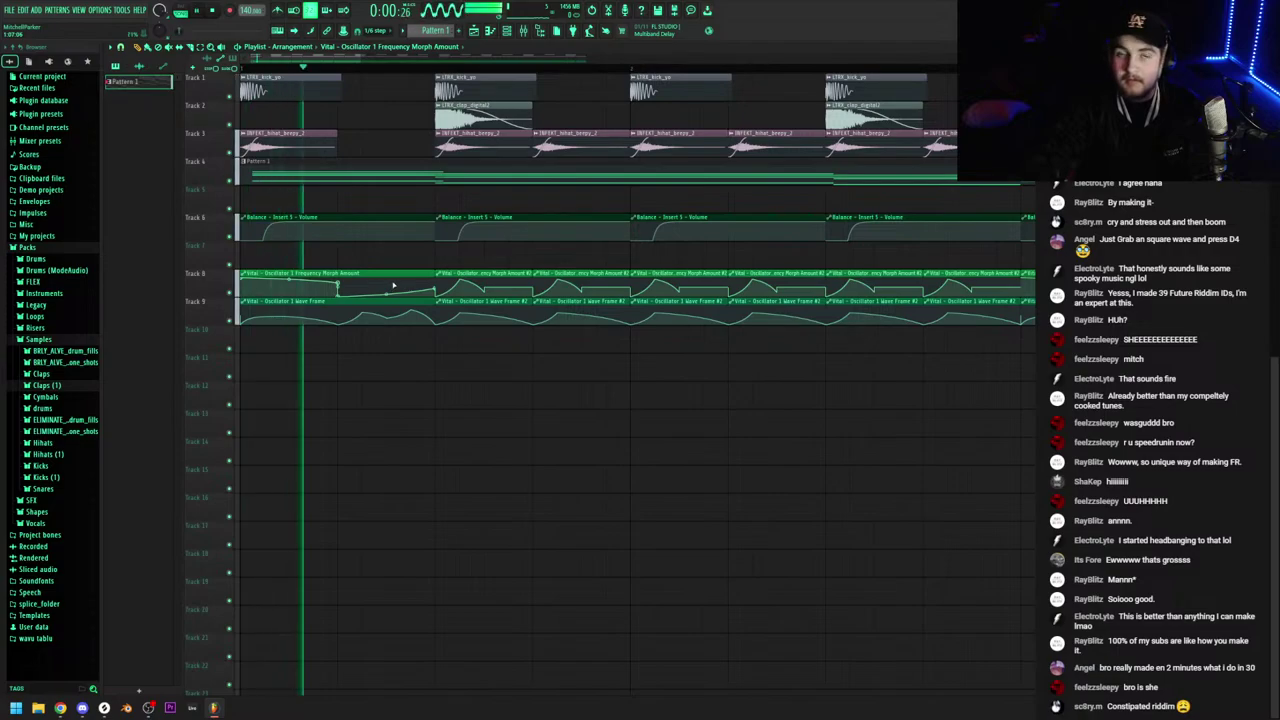
pyautogui.press('space')
pyautogui.press('space')
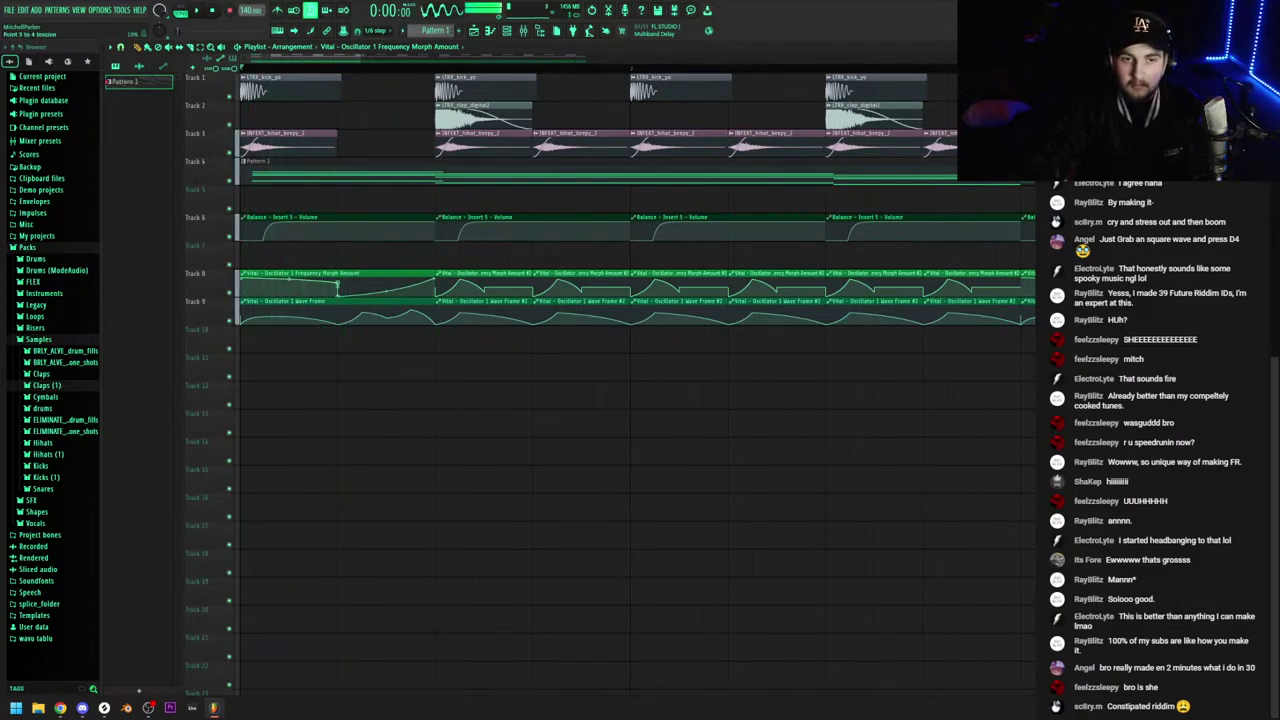
# Bend the rising second half of the first Frequency Morph Amount clip upward, raise its end point, and audition it
pyautogui.moveTo(389, 292); pyautogui.dragTo(388, 277)
pyautogui.press('space')
pyautogui.press('space')
pyautogui.press('space')
pyautogui.press('space')
# Load Pancz into the first effect slot of the Master mixer track and audition the arrangement
pyautogui.click(508, 30)
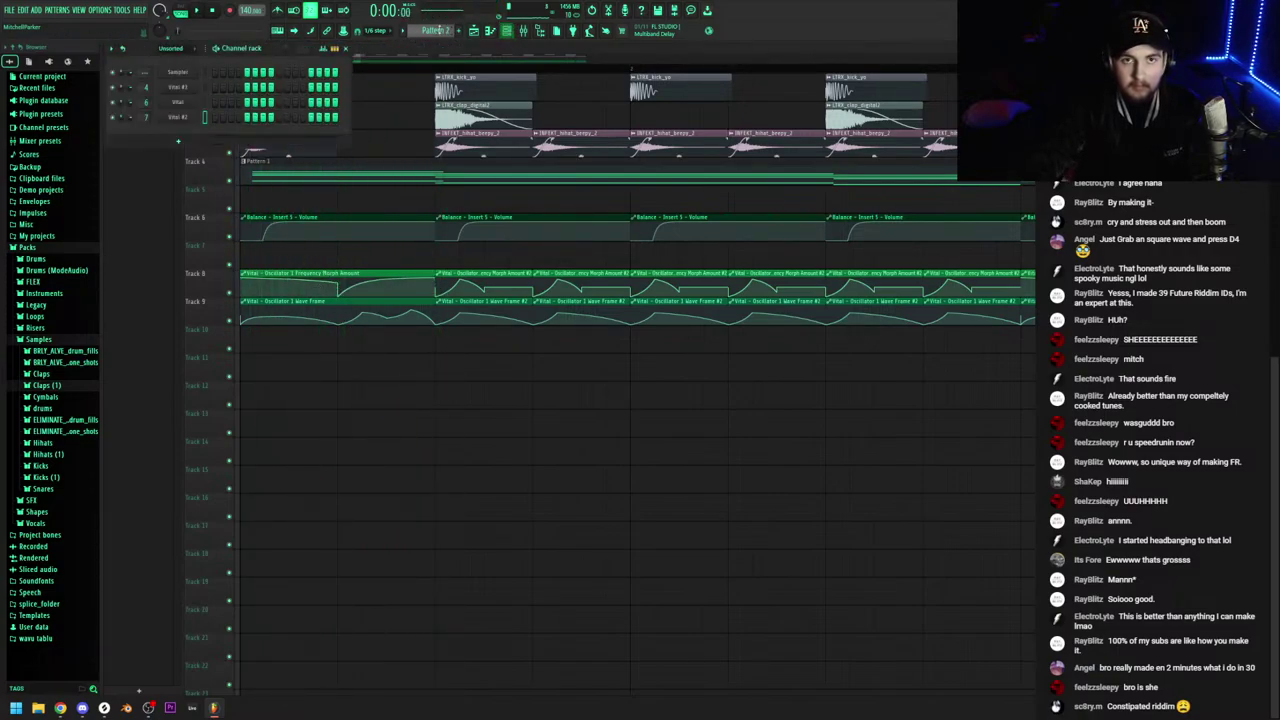
pyautogui.click(522, 30)
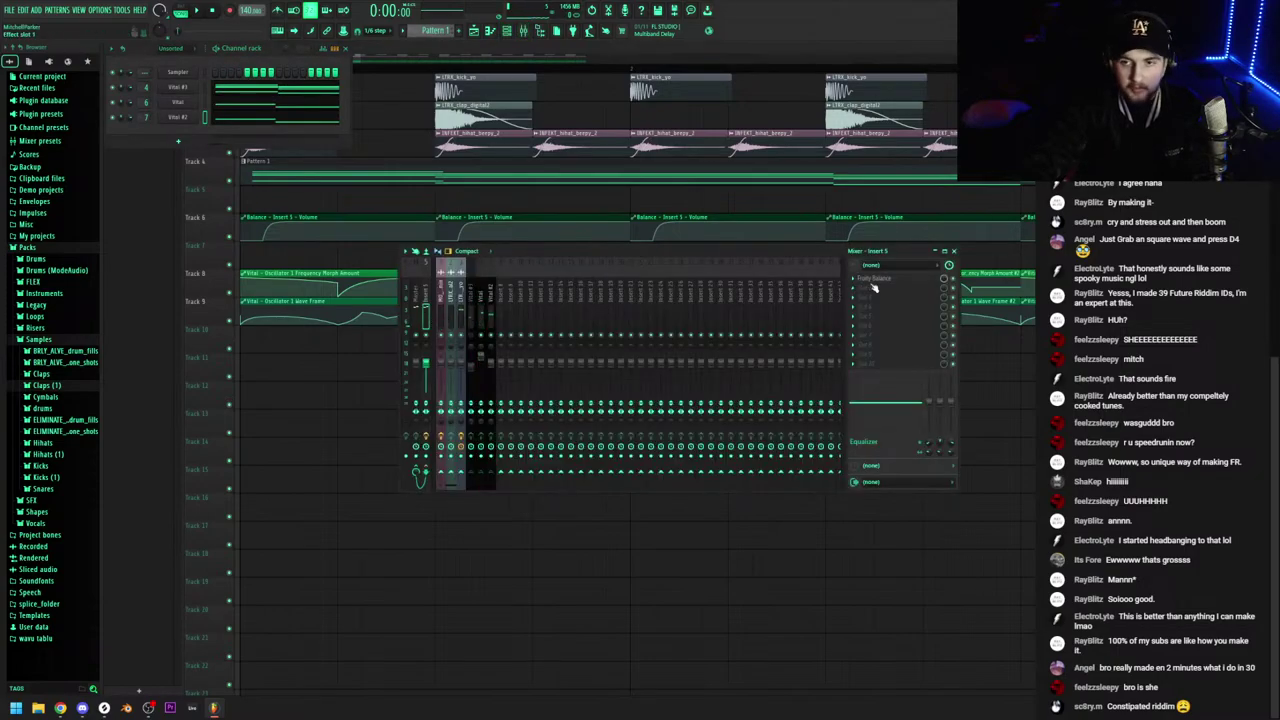
pyautogui.click(418, 310)
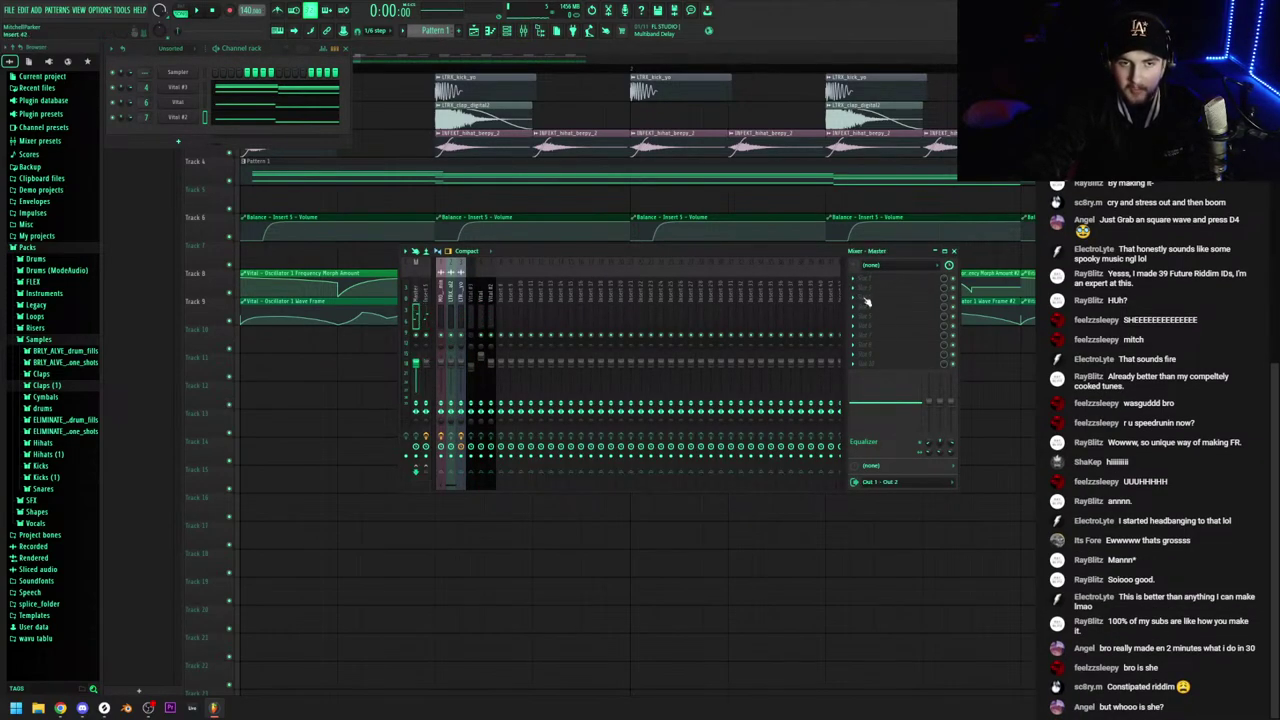
pyautogui.click(880, 281)
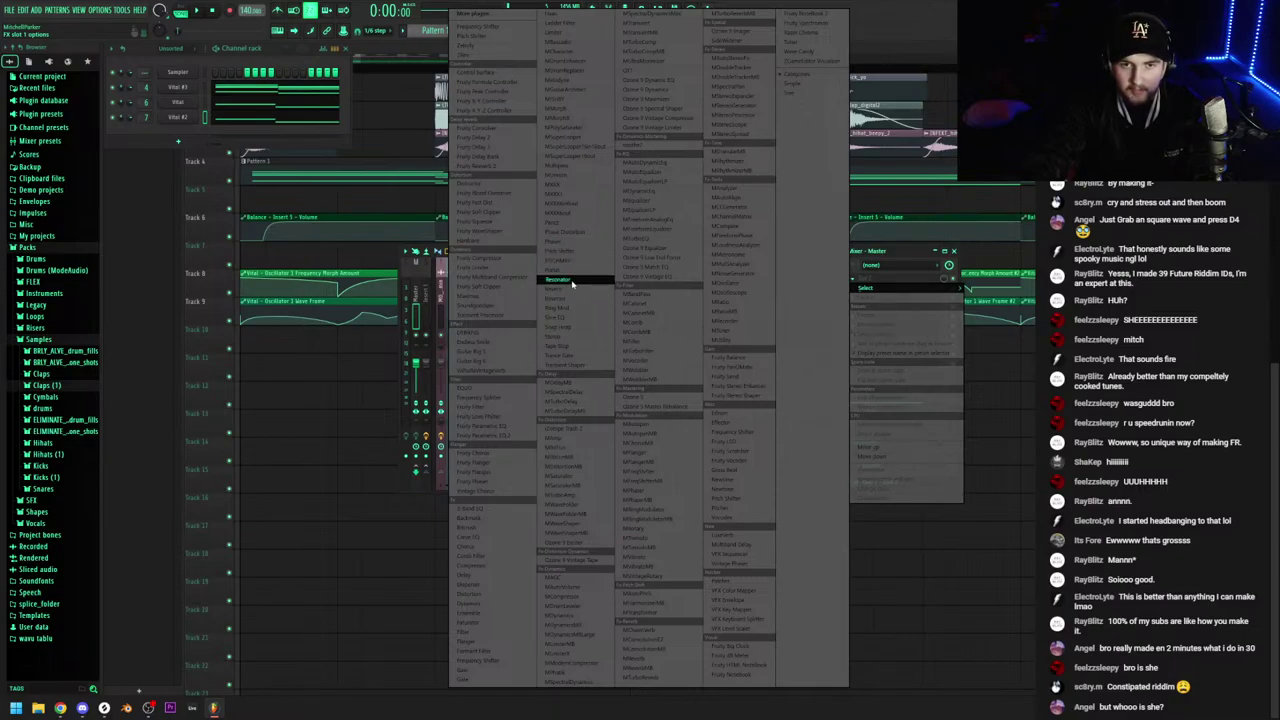
pyautogui.click(570, 222)
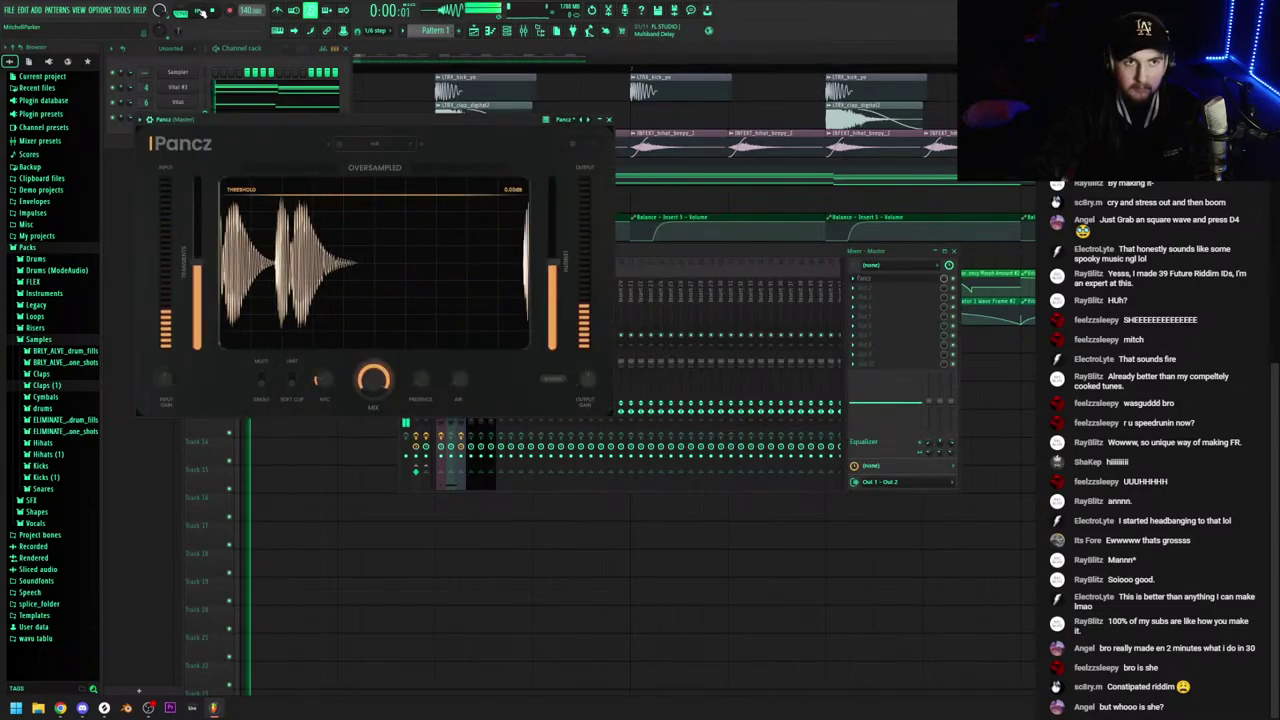
pyautogui.click(608, 119)
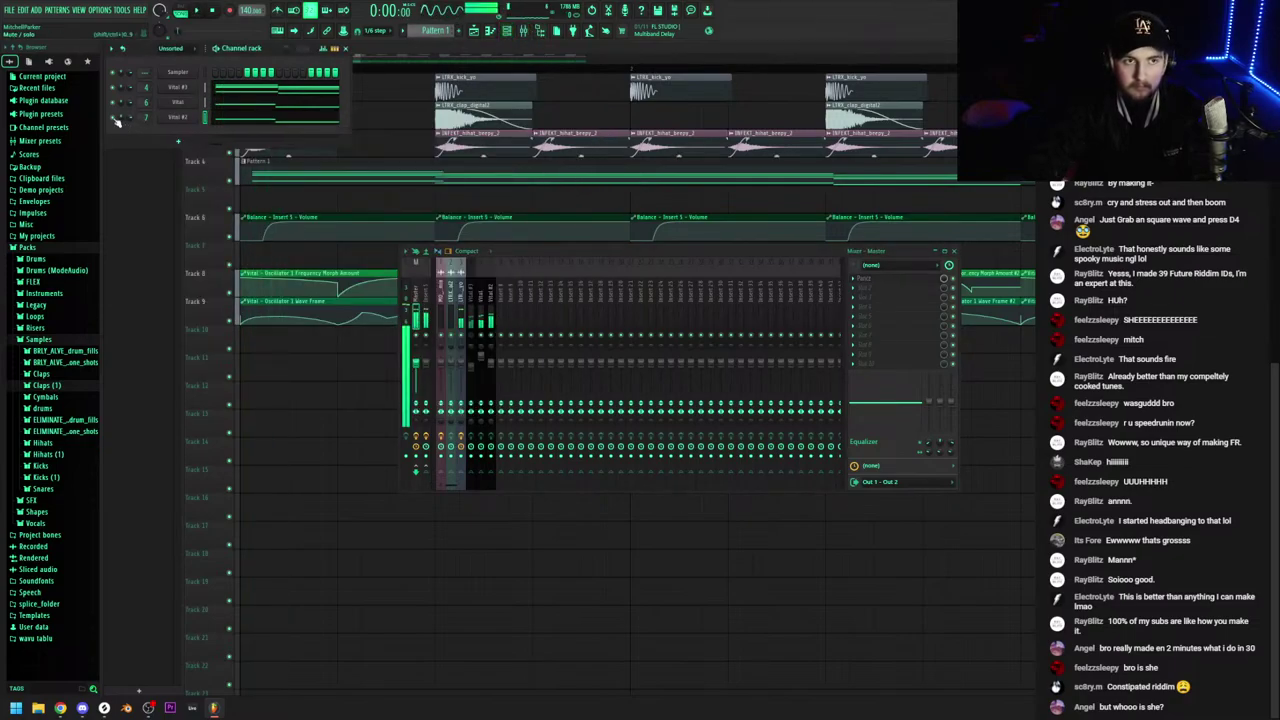
# Inspect the Vital #2 synth and its mixer track
pyautogui.click(480, 323)
pyautogui.click(182, 118)
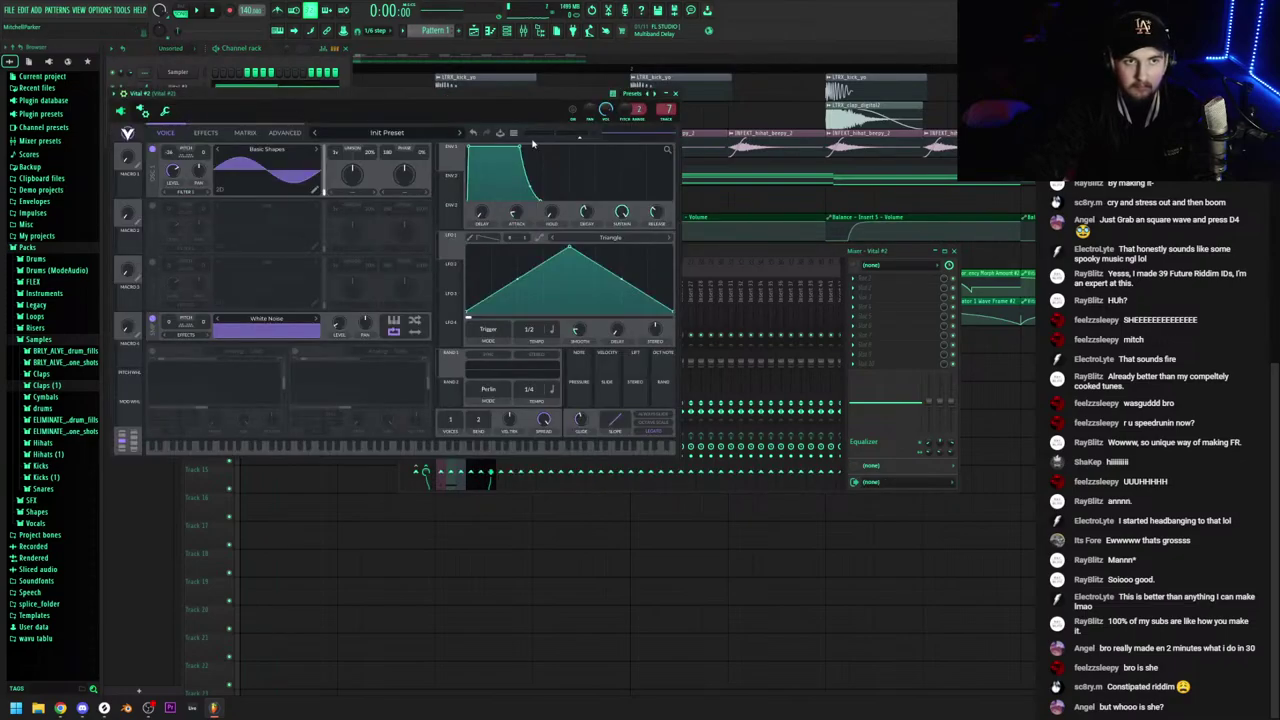
pyautogui.click(676, 95)
# Create an automation clip for the Vital lead's Oscillator 1 Level and move it to the start of Track 10
pyautogui.click(183, 105)
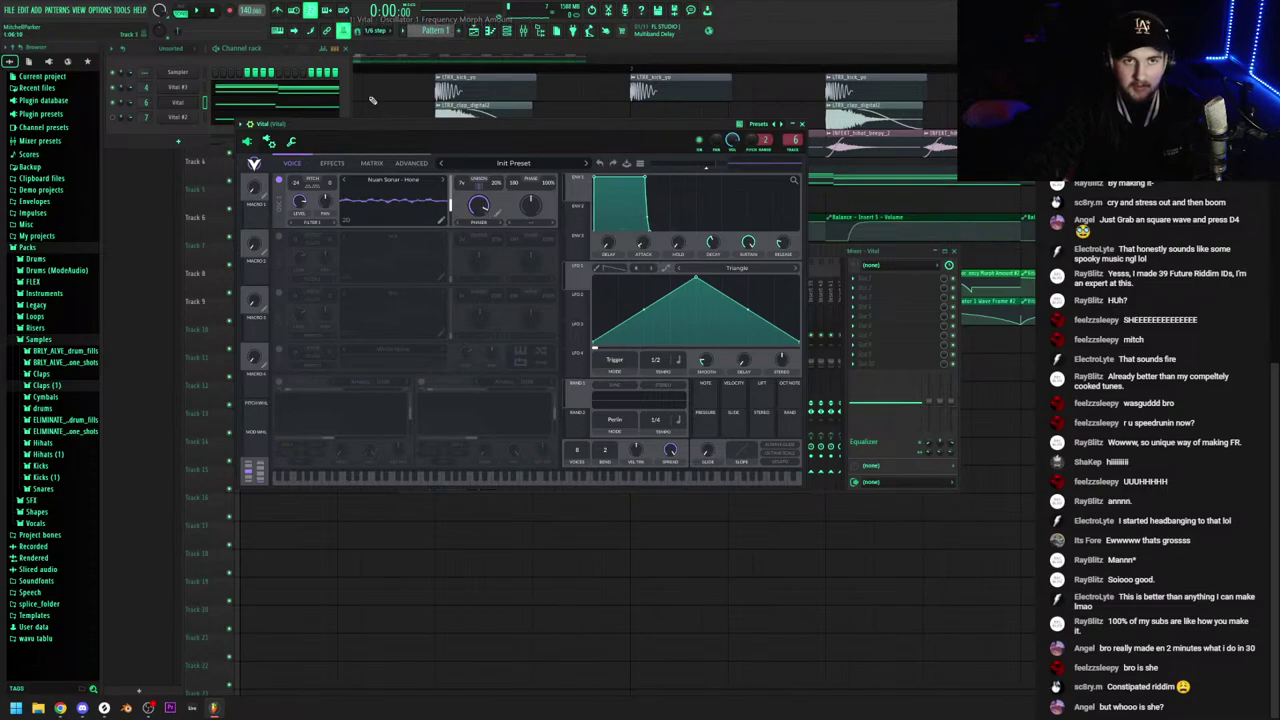
pyautogui.click(344, 31)
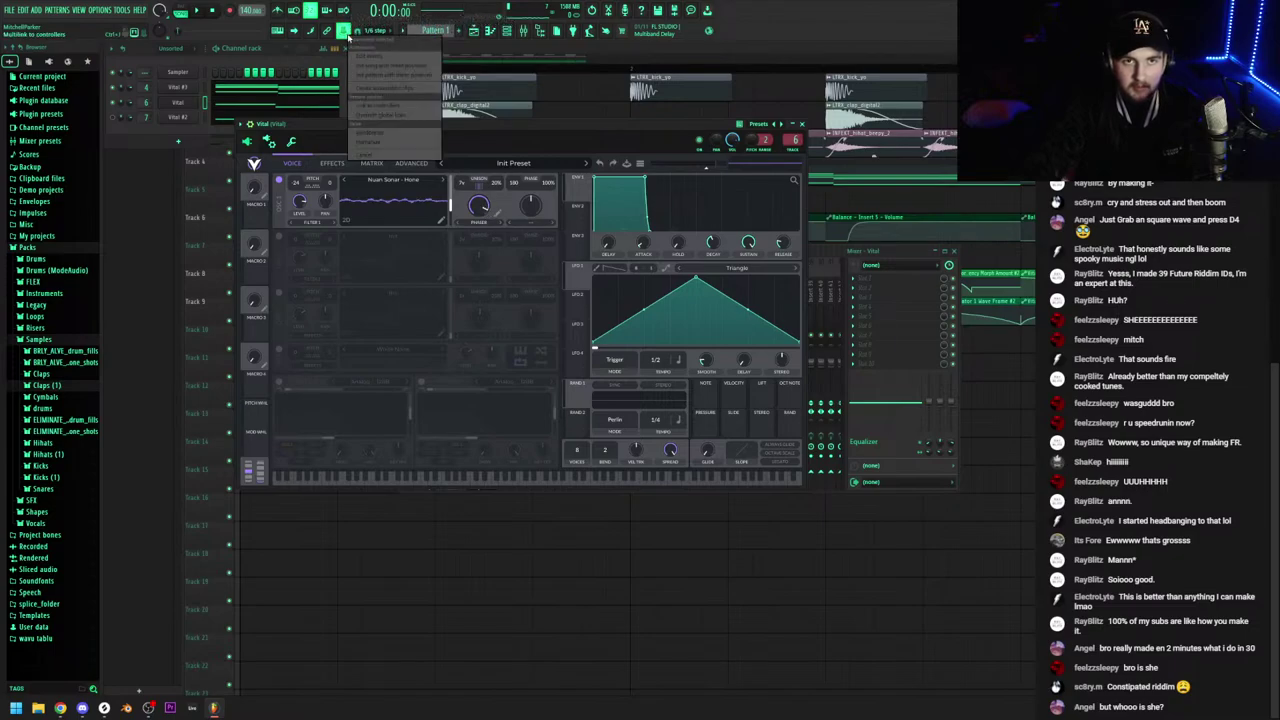
pyautogui.click(377, 155)
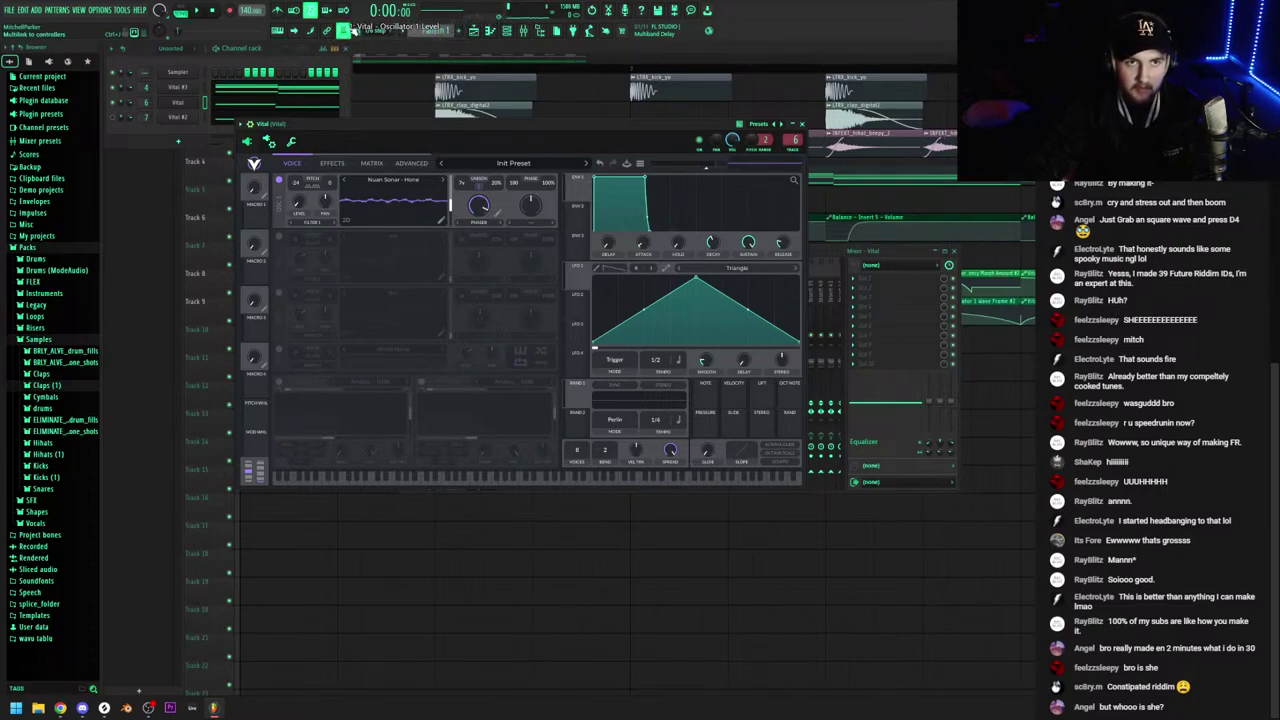
pyautogui.click(352, 30)
pyautogui.click(380, 80)
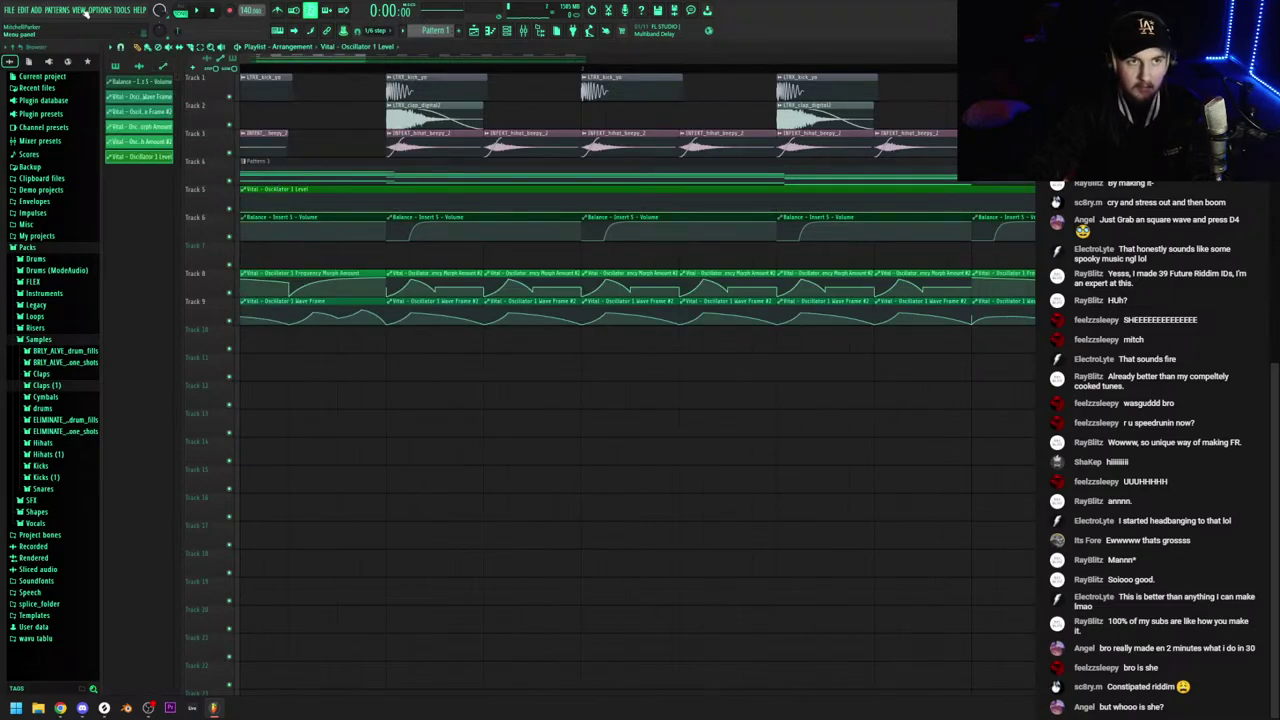
pyautogui.moveTo(279, 190); pyautogui.dragTo(243, 360)
pyautogui.scroll(-2, 300, 329)
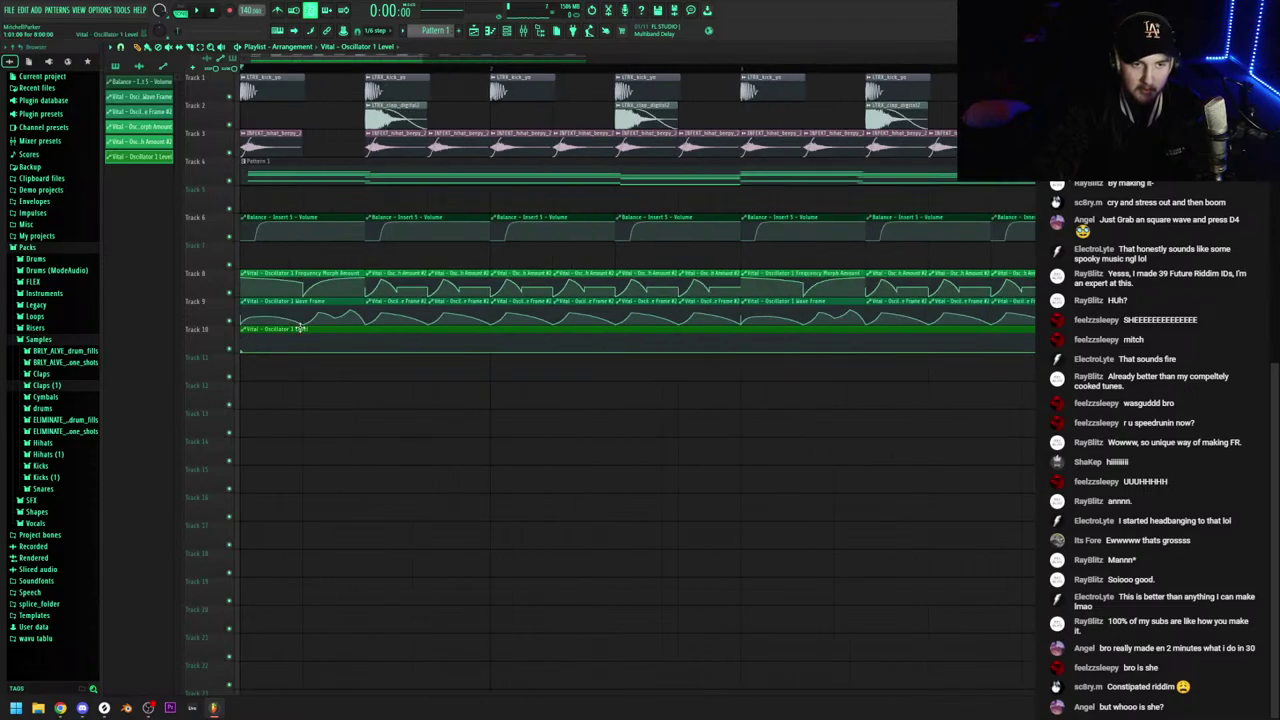
# Shape one wide and two narrow humps in the Oscillator 1 Level clip, slice them into two clips, and delete the flat remainder
pyautogui.rightClick(266, 335)
pyautogui.rightClick(301, 351)
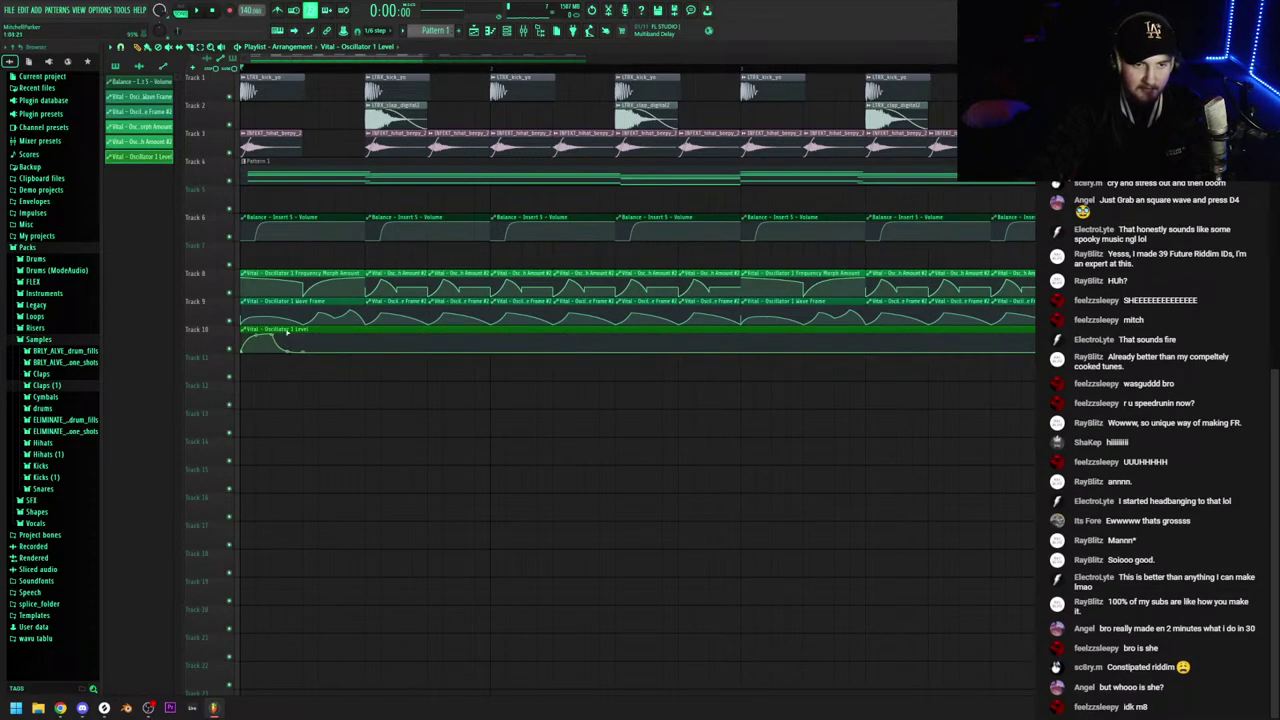
pyautogui.moveTo(320, 348)
pyautogui.mouseDown()
pyautogui.moveTo(350, 336)
pyautogui.moveTo(381, 354)
pyautogui.mouseUp()
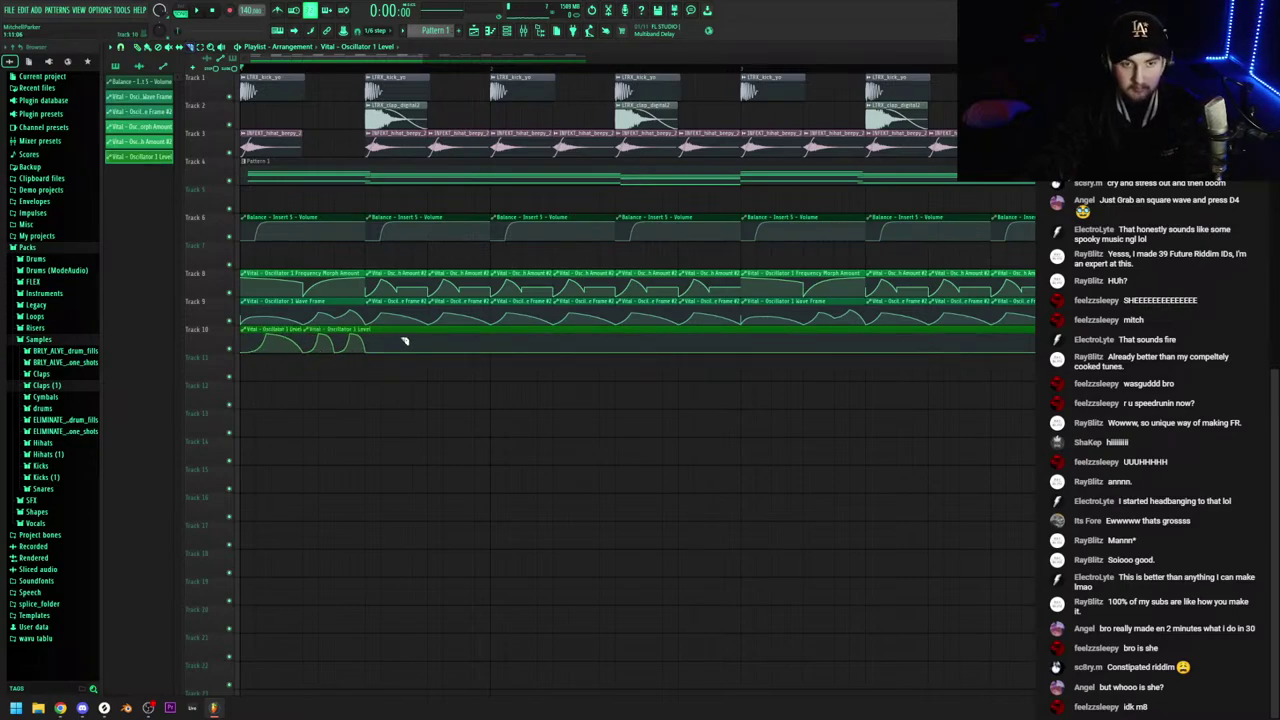
pyautogui.press('p')
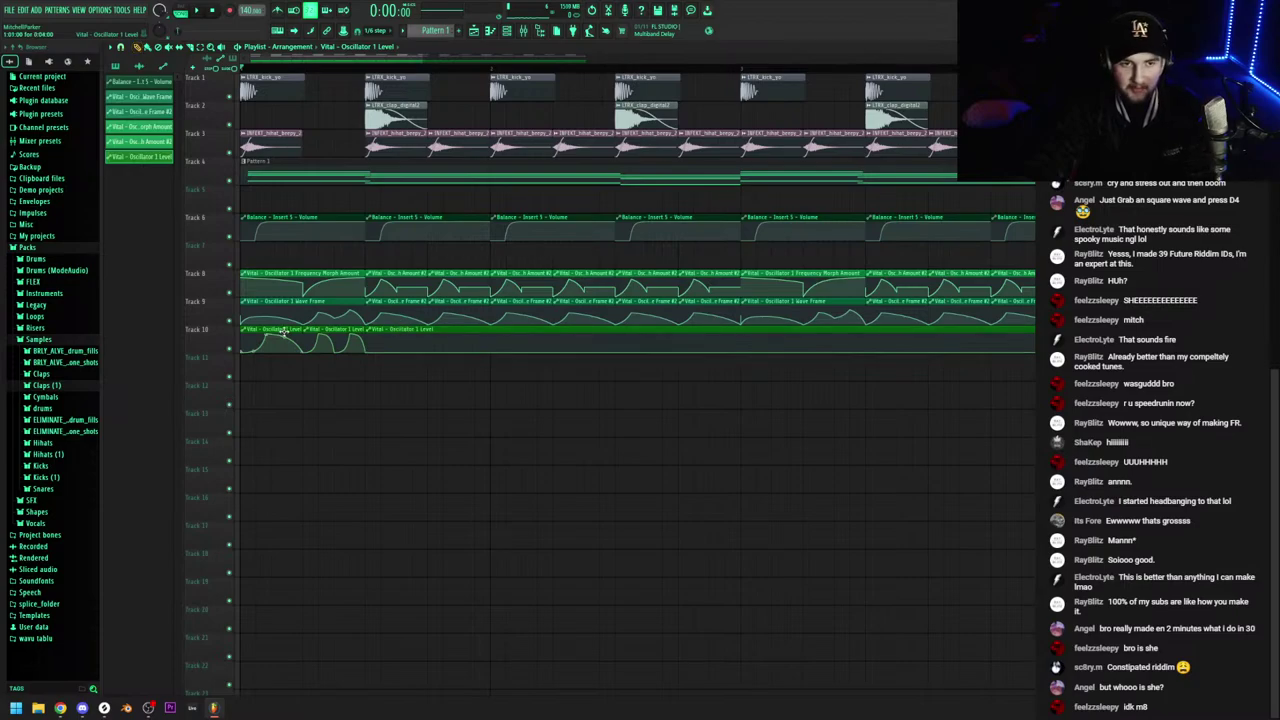
pyautogui.rightClick(402, 340)
# Place six copies of the single-hump Oscillator 1 Level clip back to back after the double-hump clip on Track 10
pyautogui.click(370, 343)
pyautogui.click(434, 343)
pyautogui.click(494, 343)
pyautogui.scroll(-3, 472, 343)
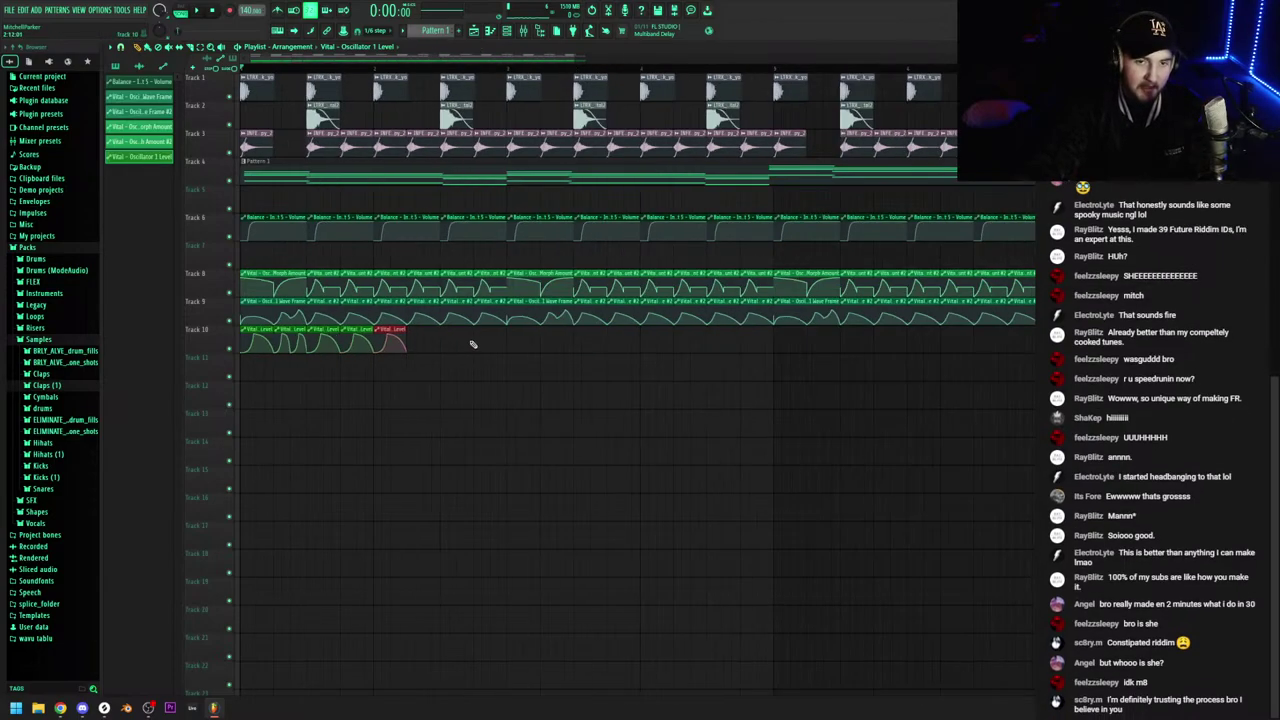
pyautogui.click(412, 343)
pyautogui.click(445, 343)
pyautogui.click(479, 343)
# Duplicate the run of Oscillator 1 Level clips on Track 10 to the end of the arrangement and play it back
pyautogui.moveTo(516, 344); pyautogui.dragTo(263, 347)
pyautogui.hotkey('ctrl', 'b')
pyautogui.scroll(-2, 414, 345)
pyautogui.moveTo(604, 341); pyautogui.dragTo(246, 350)
pyautogui.hotkey('ctrl', 'b')
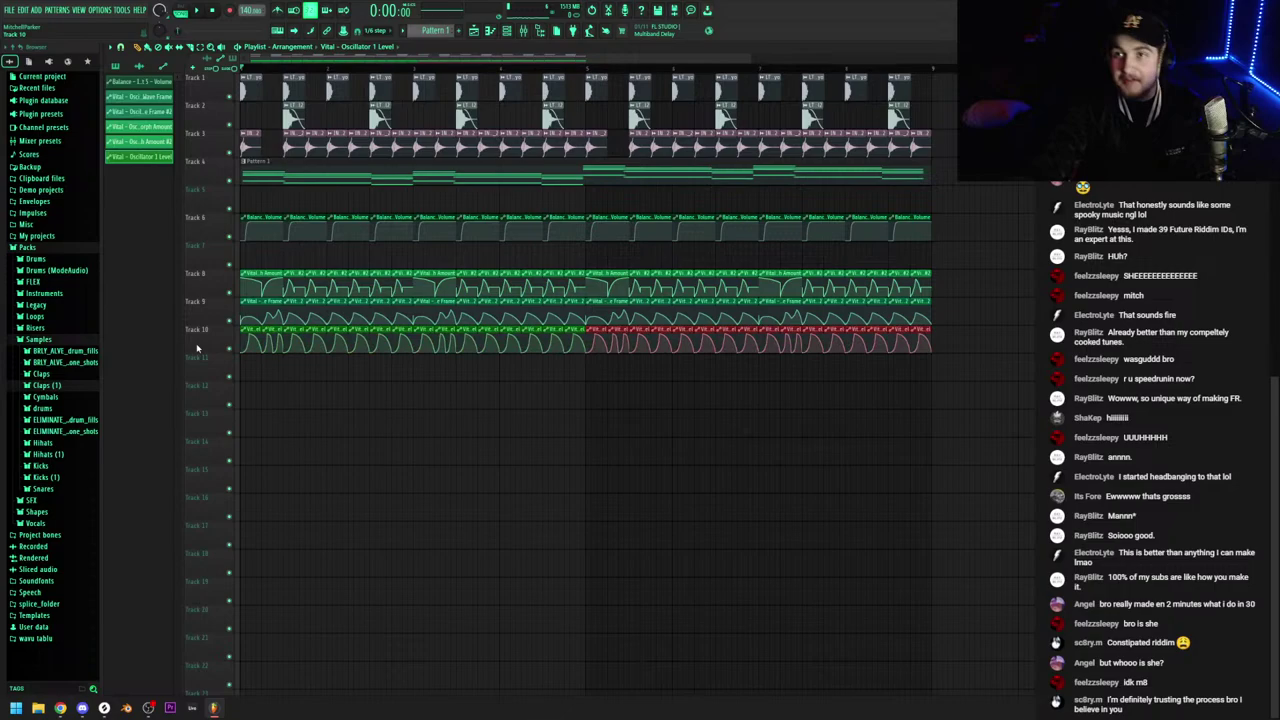
pyautogui.keyDown('ctrl'); pyautogui.click(309, 356); pyautogui.keyUp('ctrl')
pyautogui.scroll(3, 307, 353)
pyautogui.press('space')
pyautogui.hscroll(-2, 400, 190)
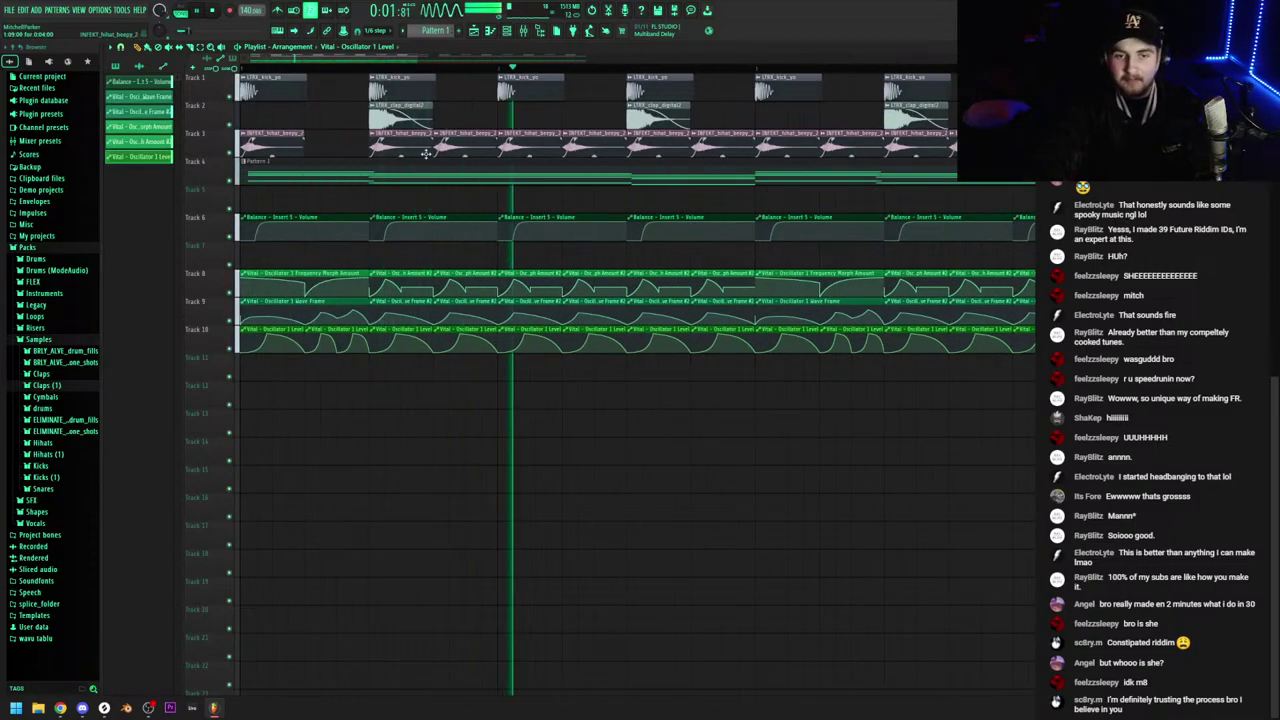
# Try the Man From Sol - End of the World wavetable on the Vital lead's oscillator 1 with the synth volume lowered
pyautogui.press('F6')
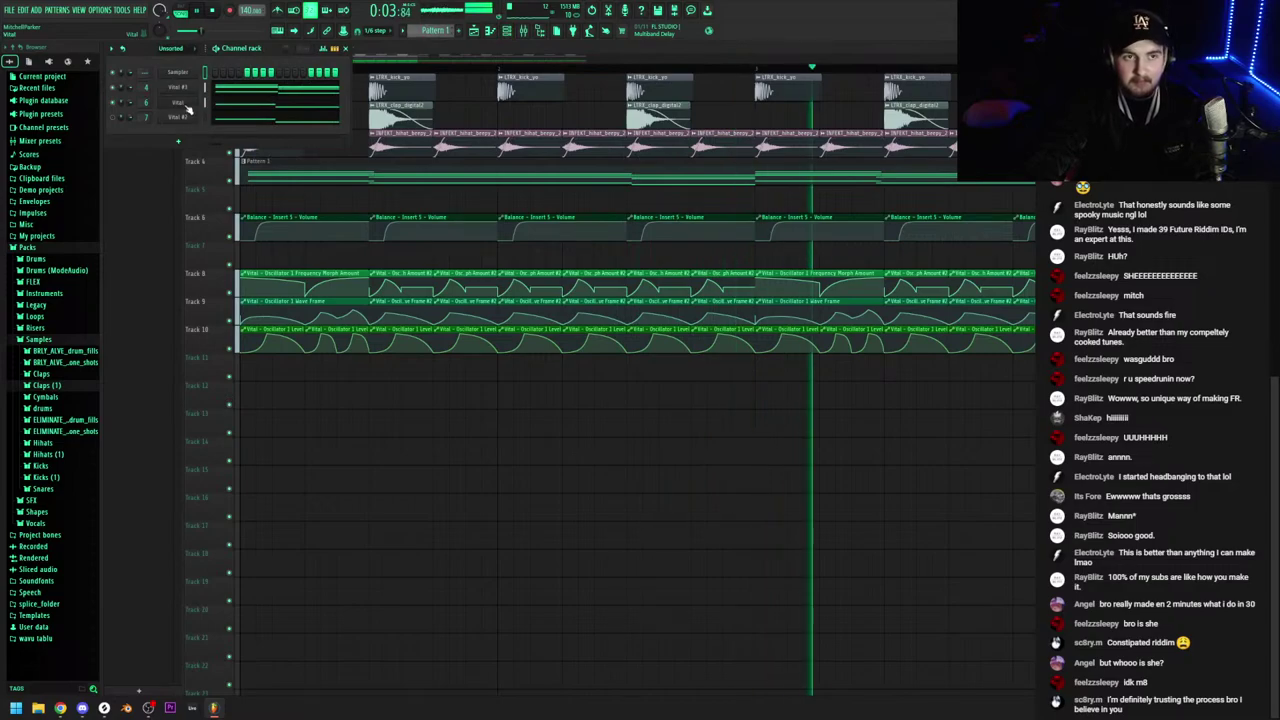
pyautogui.click(185, 104)
pyautogui.click(393, 179)
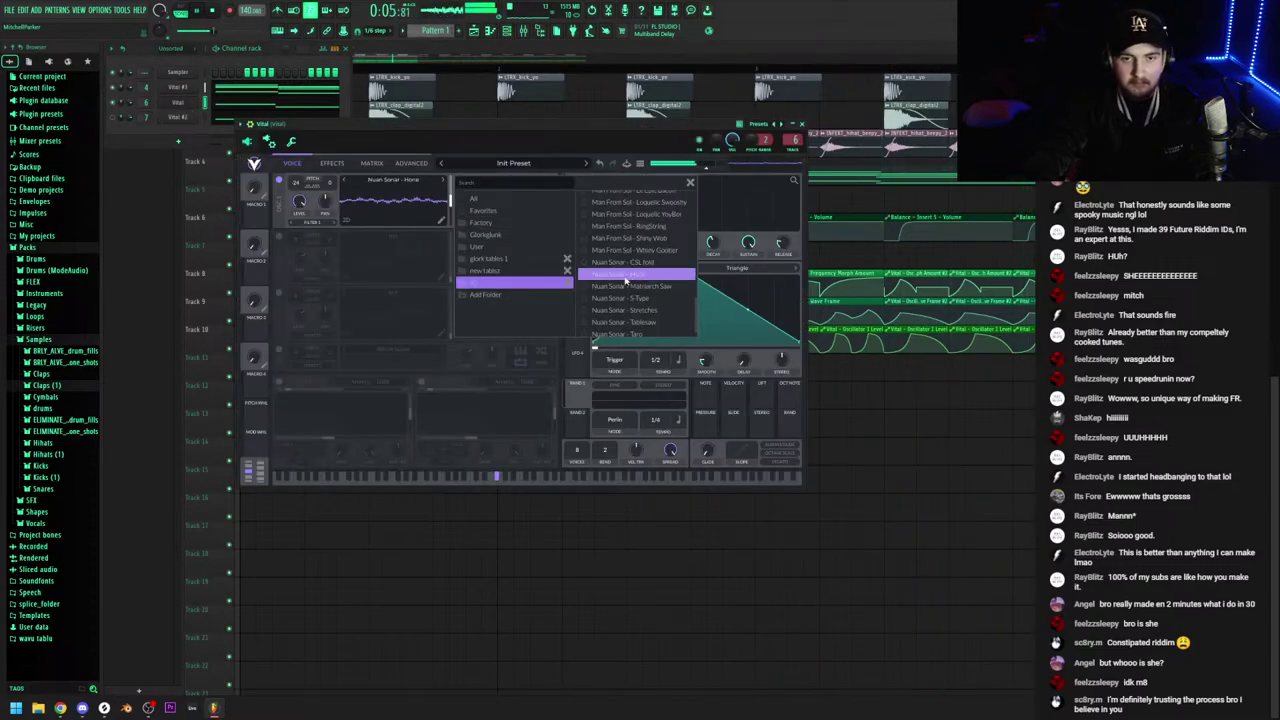
pyautogui.click(654, 251)
pyautogui.scroll(2, 650, 250)
pyautogui.click(634, 243)
pyautogui.moveTo(709, 170); pyautogui.dragTo(664, 176)
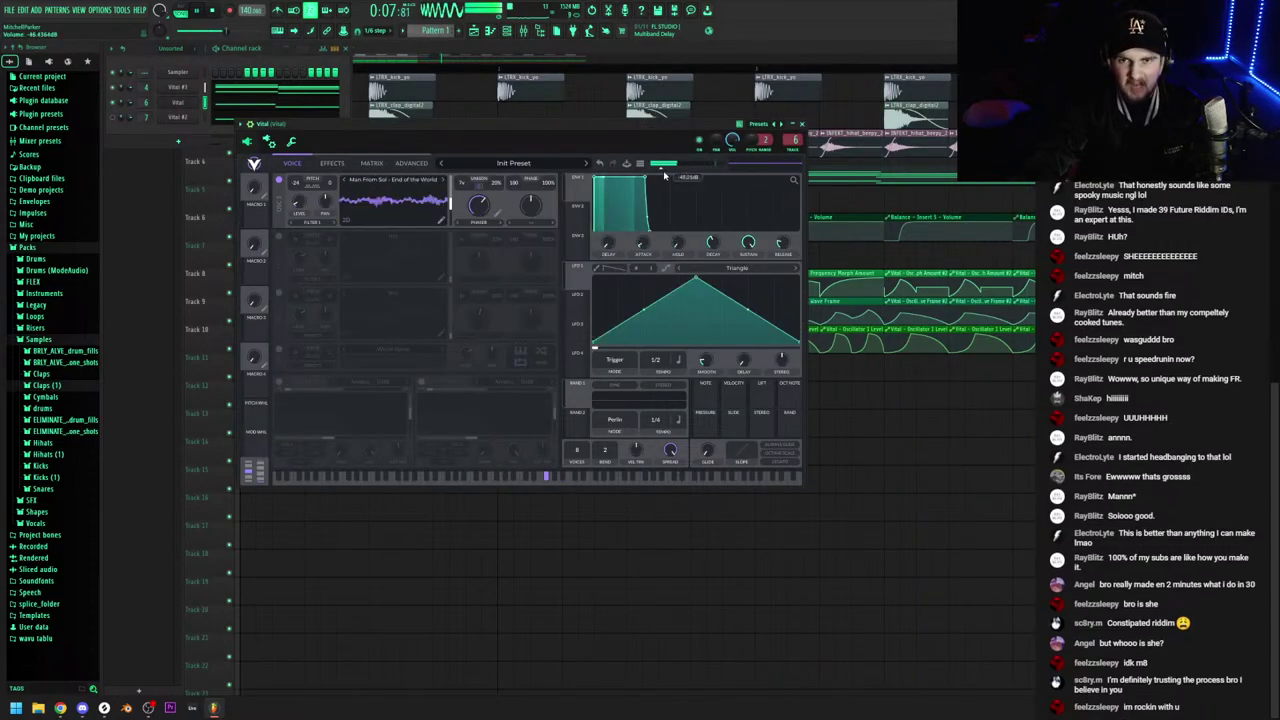
# Audition the Glorkglunk VocoGrowl Thingy2, Stabbed 2 and Melodic Sequence 1 wavetables on oscillator 1 while adjusting the synth volume
pyautogui.click(415, 180)
pyautogui.scroll(1, 630, 240)
pyautogui.click(627, 237)
pyautogui.scroll(1, 640, 250)
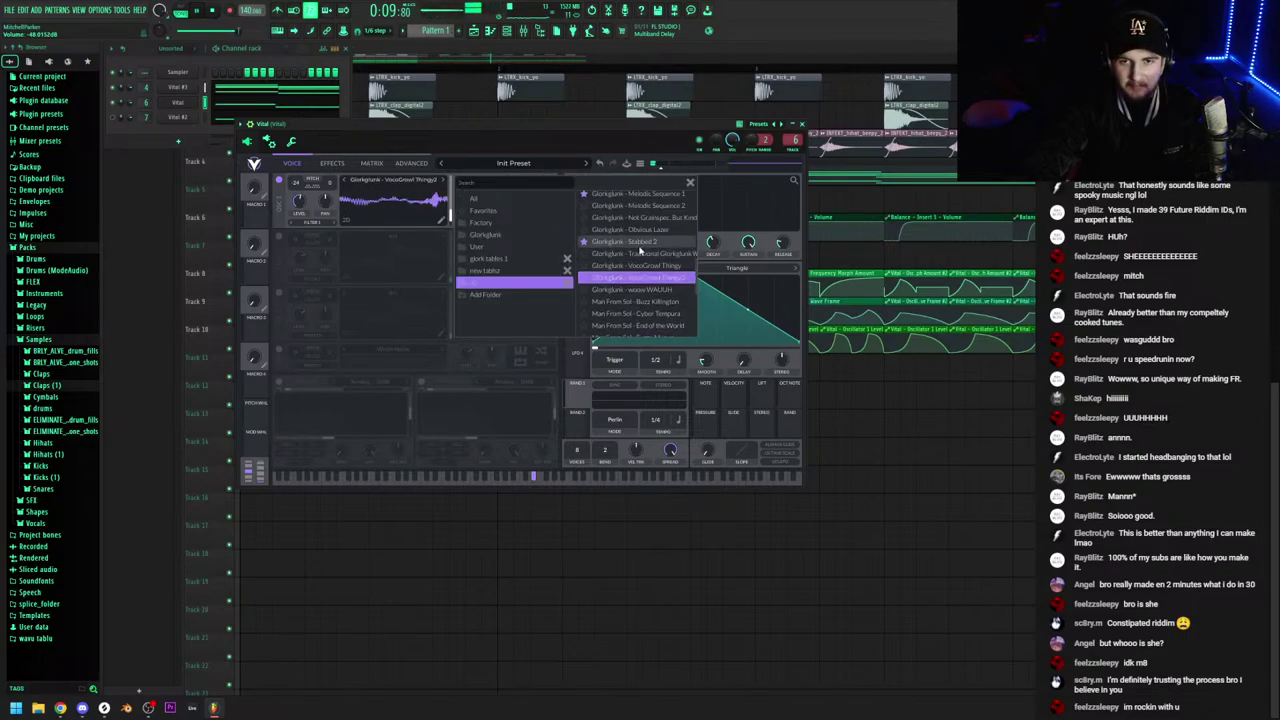
pyautogui.click(640, 243)
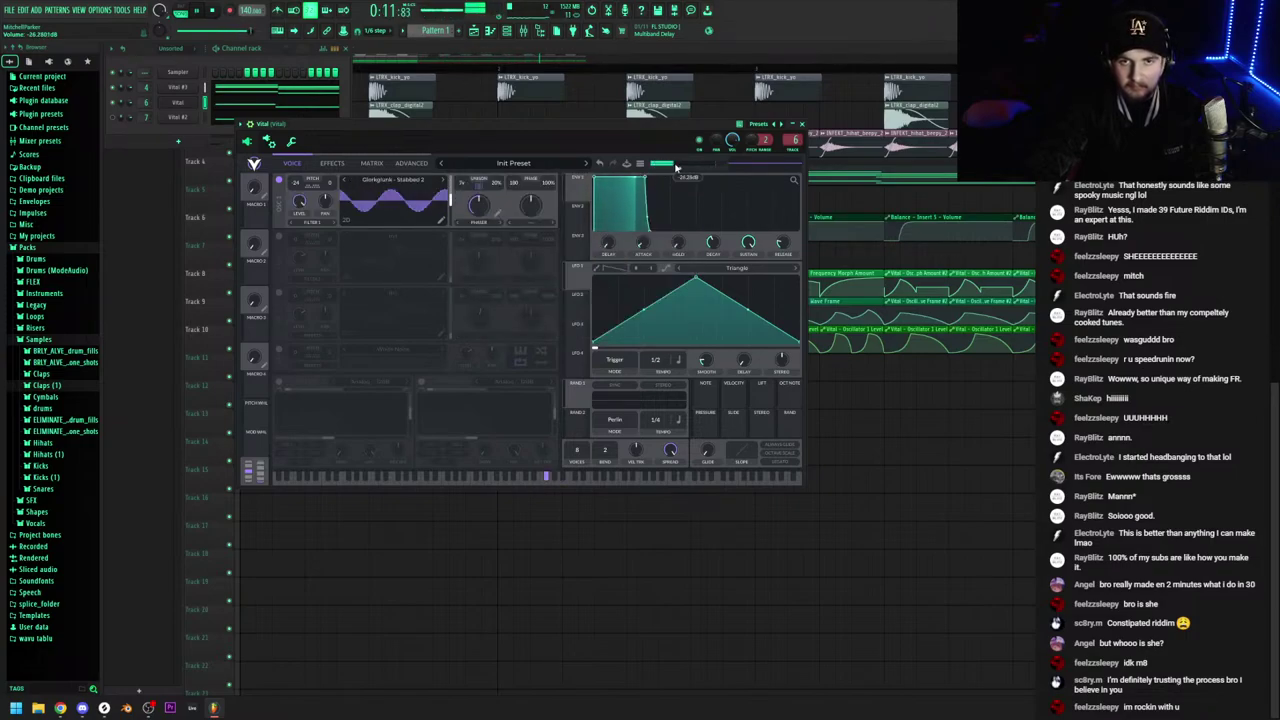
pyautogui.click(414, 178)
pyautogui.click(690, 183)
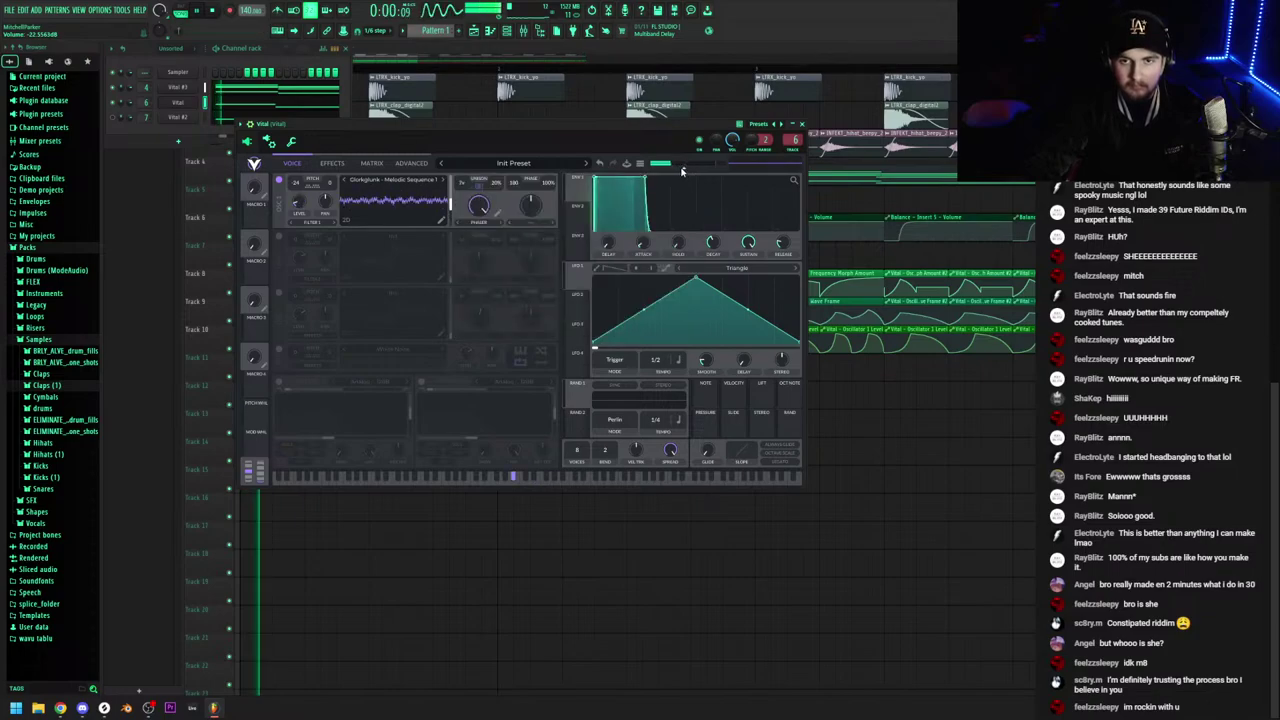
# Load the Glorkglunk - Stabbed 2 wavetable on oscillator 1 and set its unison to 4 voices
pyautogui.click(414, 180)
pyautogui.click(645, 286)
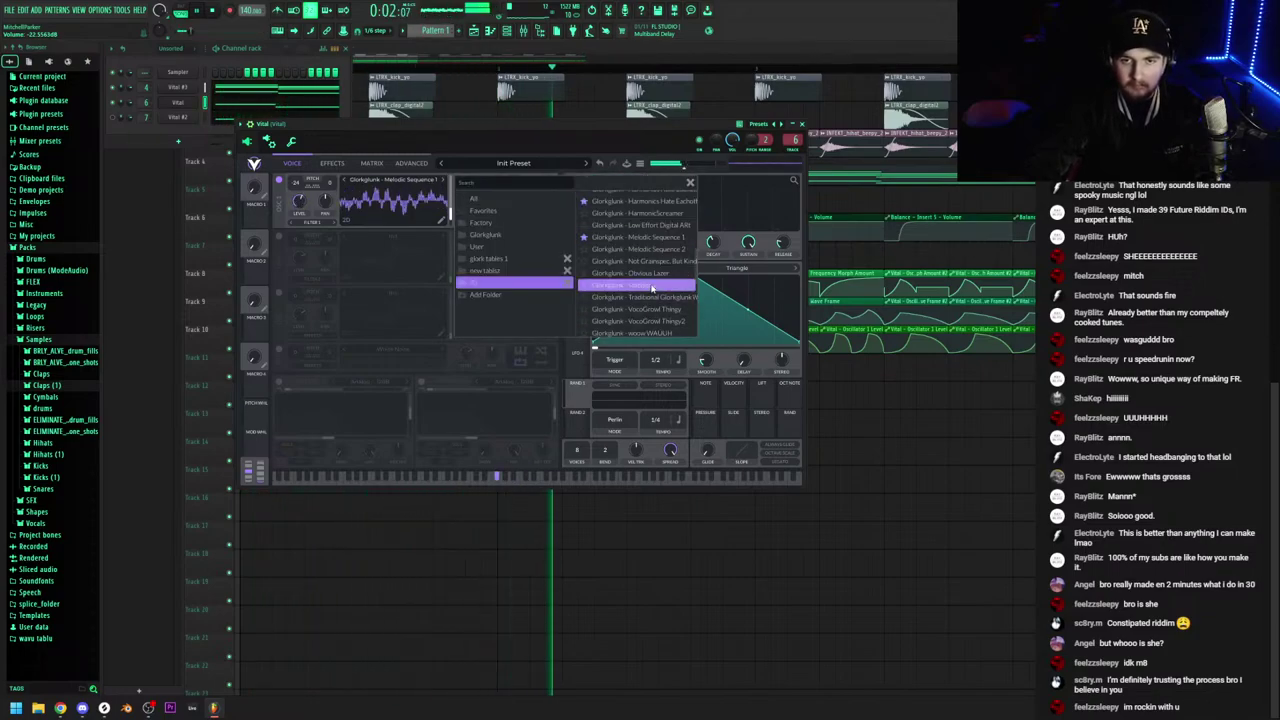
pyautogui.click(690, 183)
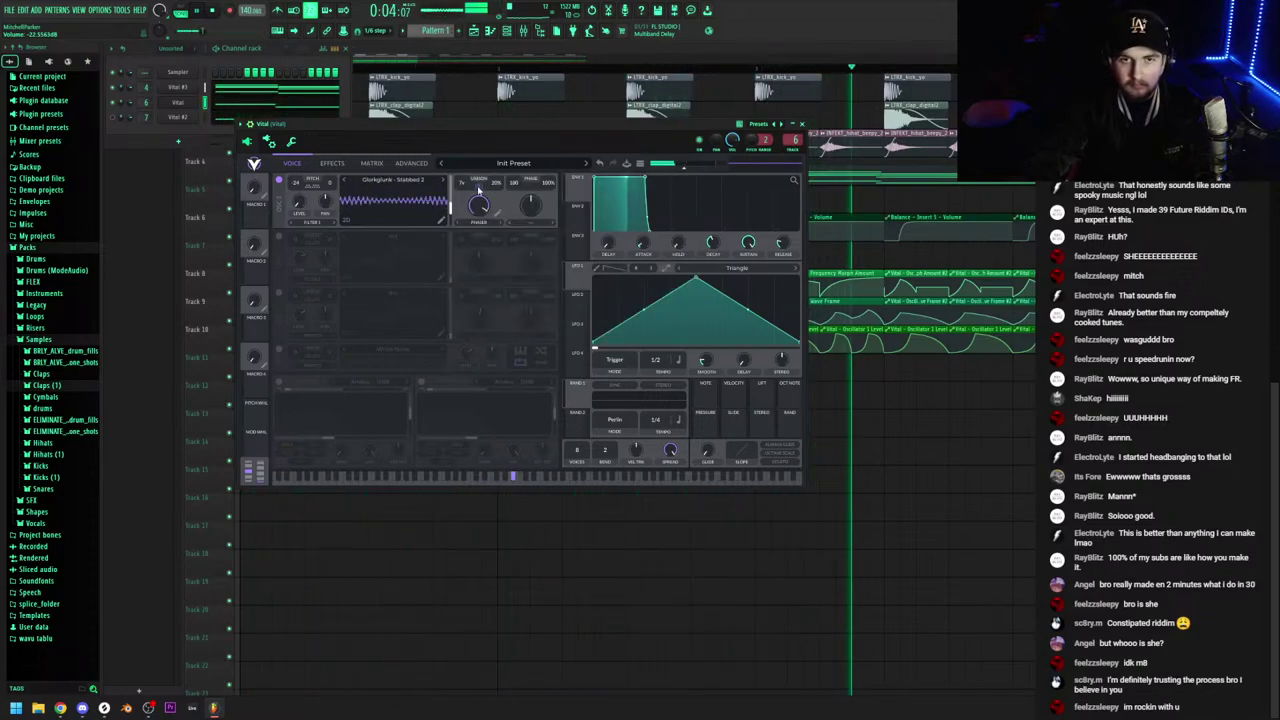
pyautogui.scroll(3, 461, 187)
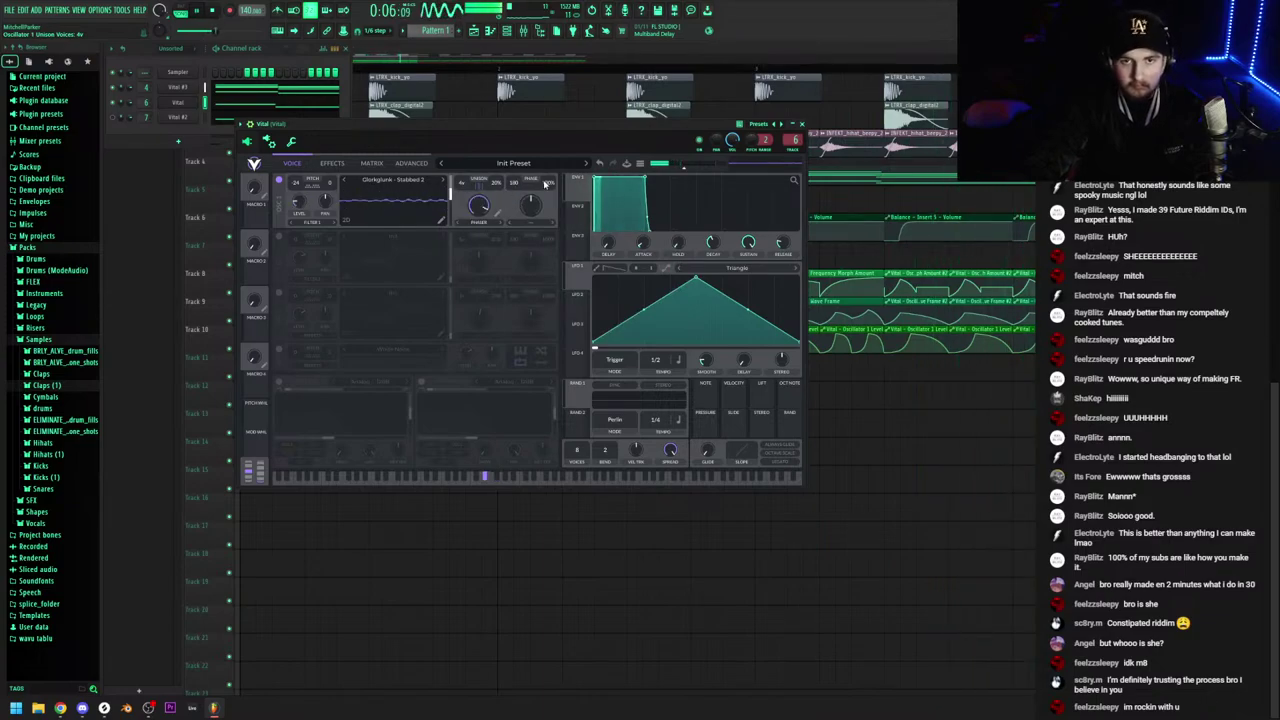
# Enable the Multiband compressor on the Vital lead with its release at about 68%
pyautogui.click(332, 163)
pyautogui.click(315, 187)
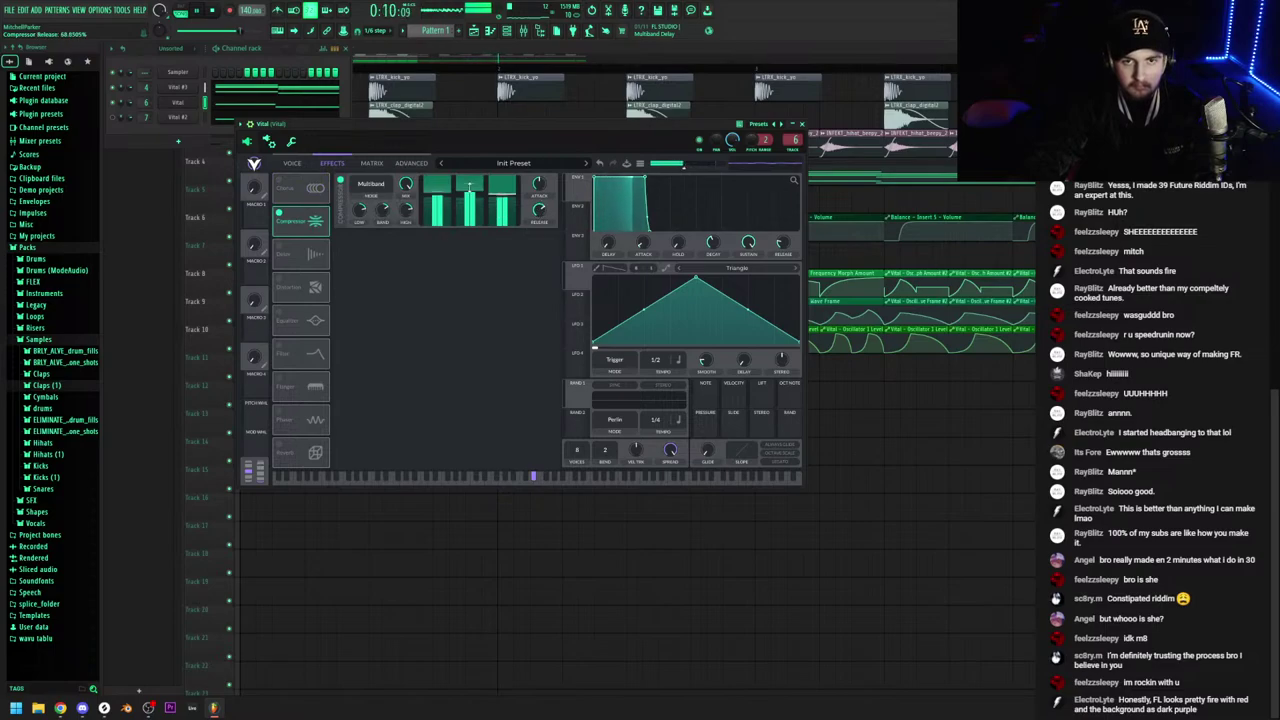
pyautogui.click(305, 165)
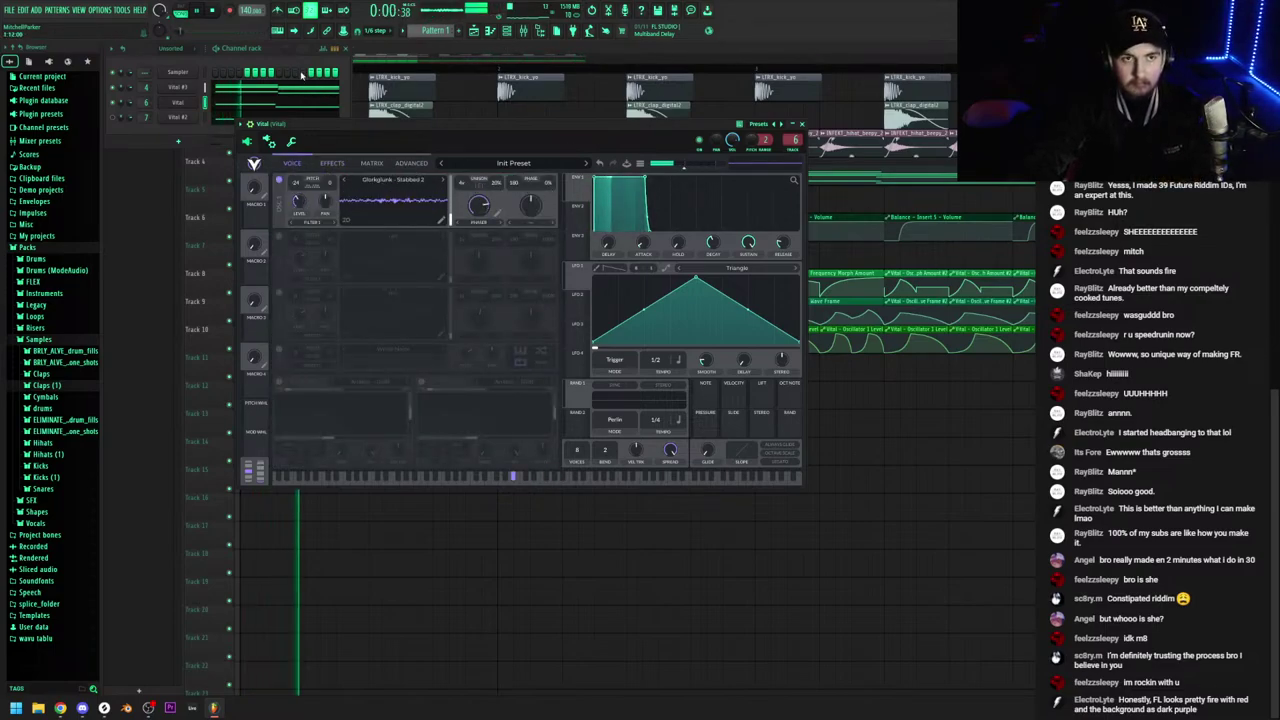
# Unmute the Vital #2 channel, restart playback to hear it in the mix, and open its synth
pyautogui.click(114, 118)
pyautogui.press('space')
pyautogui.press('space')
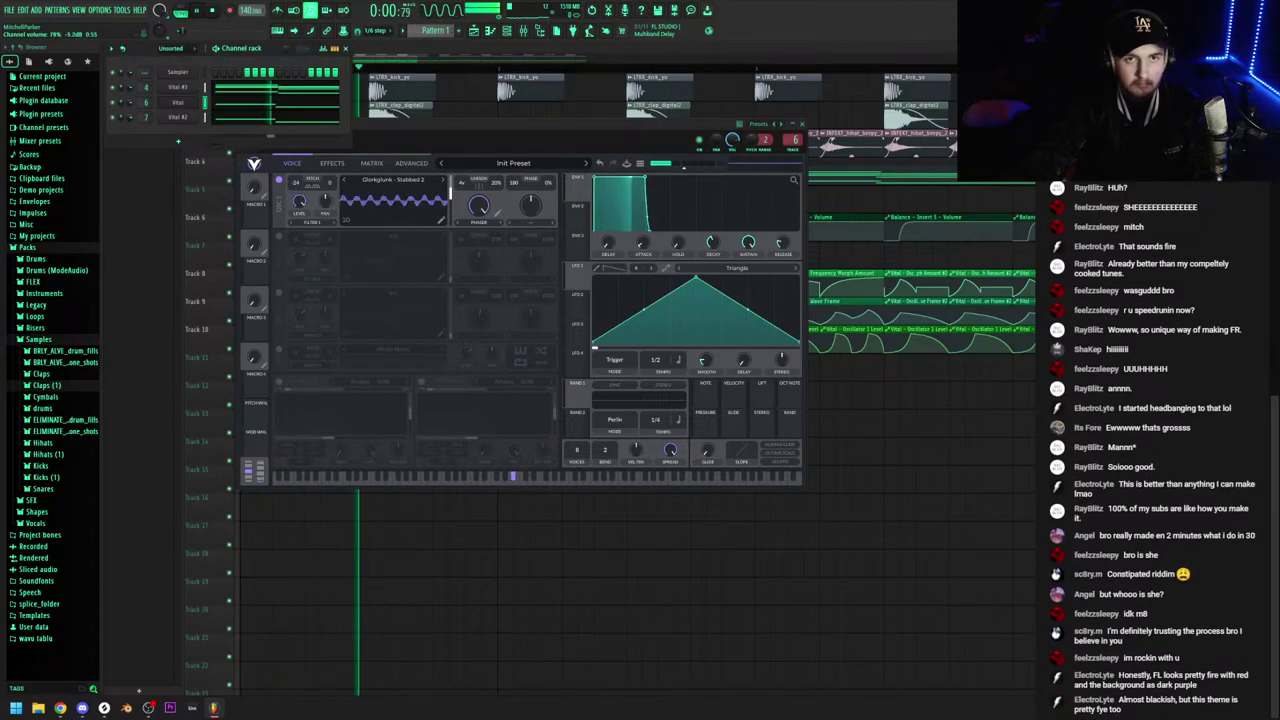
pyautogui.click(188, 118)
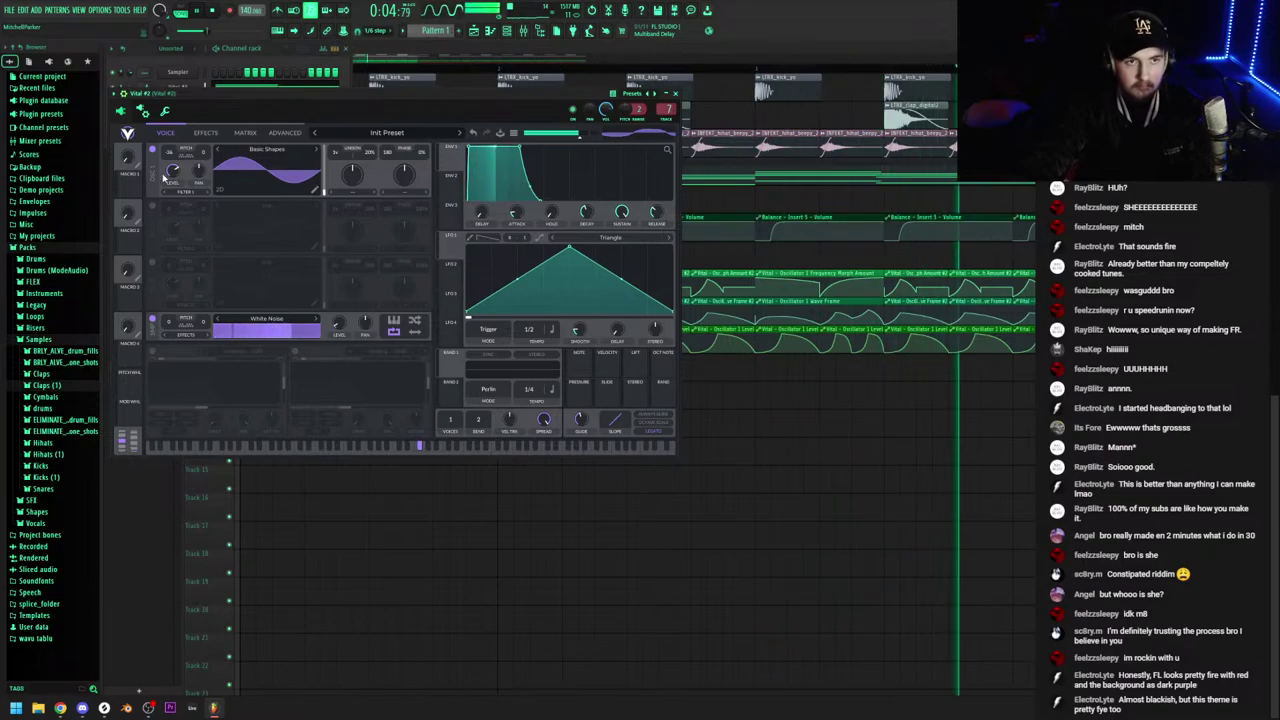
pyautogui.press('space')
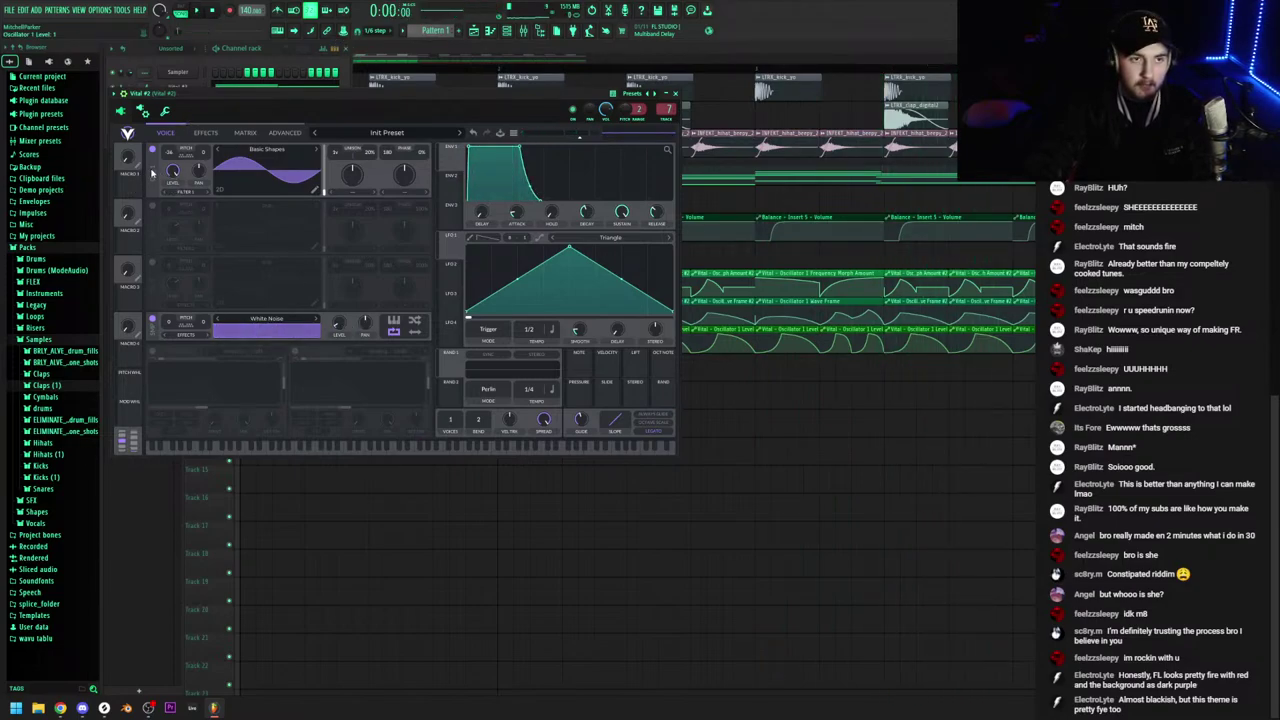
# Try mapping Macro 1 to the White Noise level and Oscillator 1 level in Vital #2 with the macro raised
pyautogui.moveTo(127, 189); pyautogui.dragTo(340, 345)
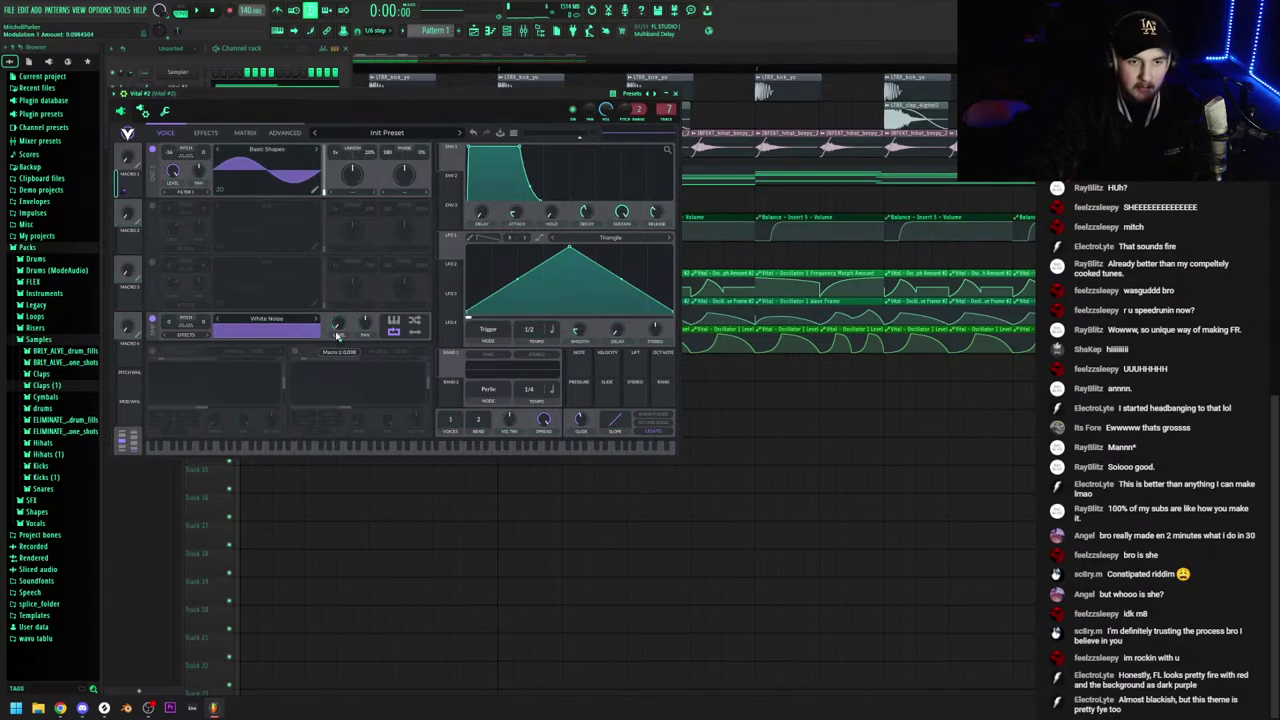
pyautogui.moveTo(130, 188); pyautogui.dragTo(172, 170)
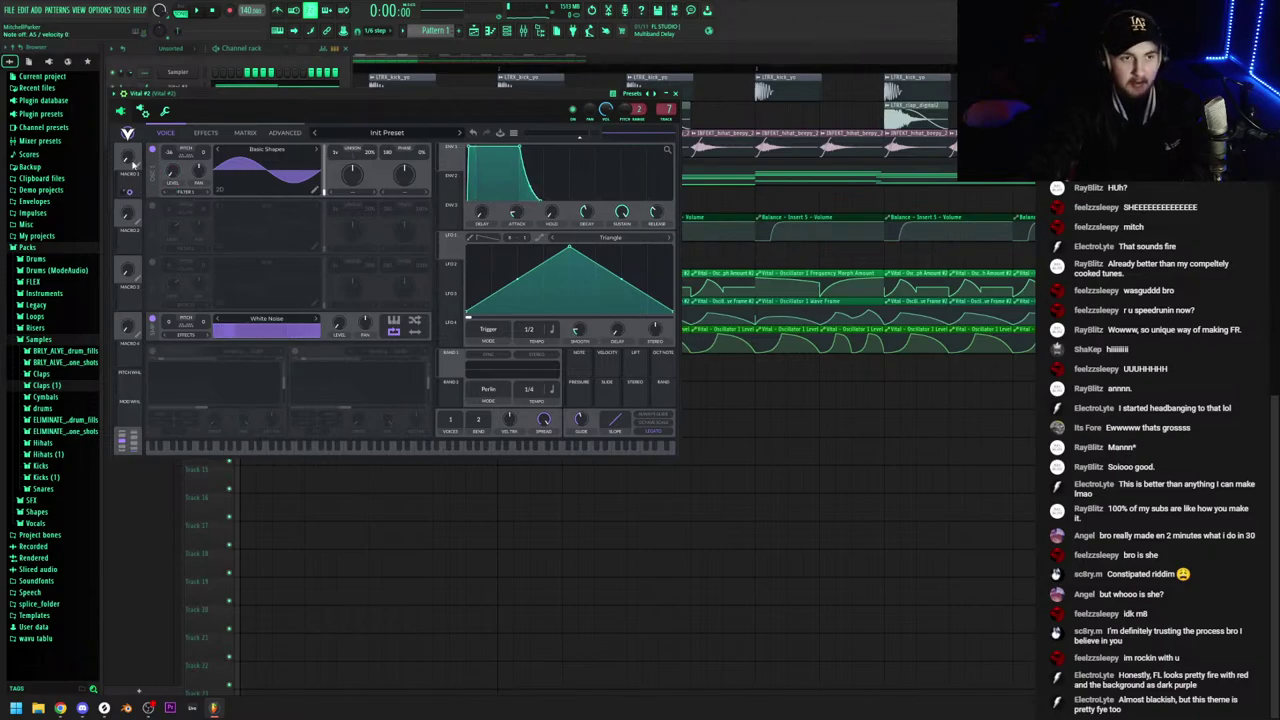
pyautogui.moveTo(133, 165); pyautogui.dragTo(145, 118)
pyautogui.moveTo(341, 341); pyautogui.dragTo(341, 338)
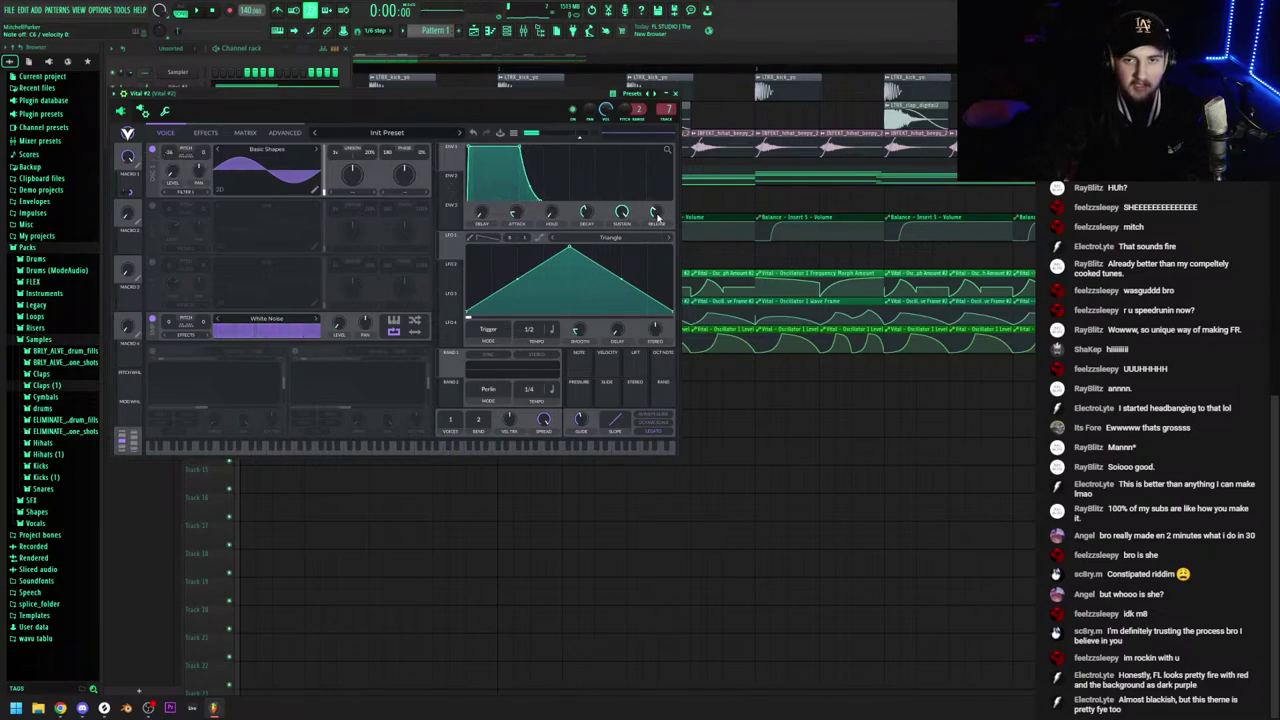
# Audition notes on Vital #2 while adjusting Macro 1 and its modulation amount on the White Noise level
pyautogui.press('q')
pyautogui.moveTo(127, 160); pyautogui.dragTo(122, 200)
pyautogui.press('q')
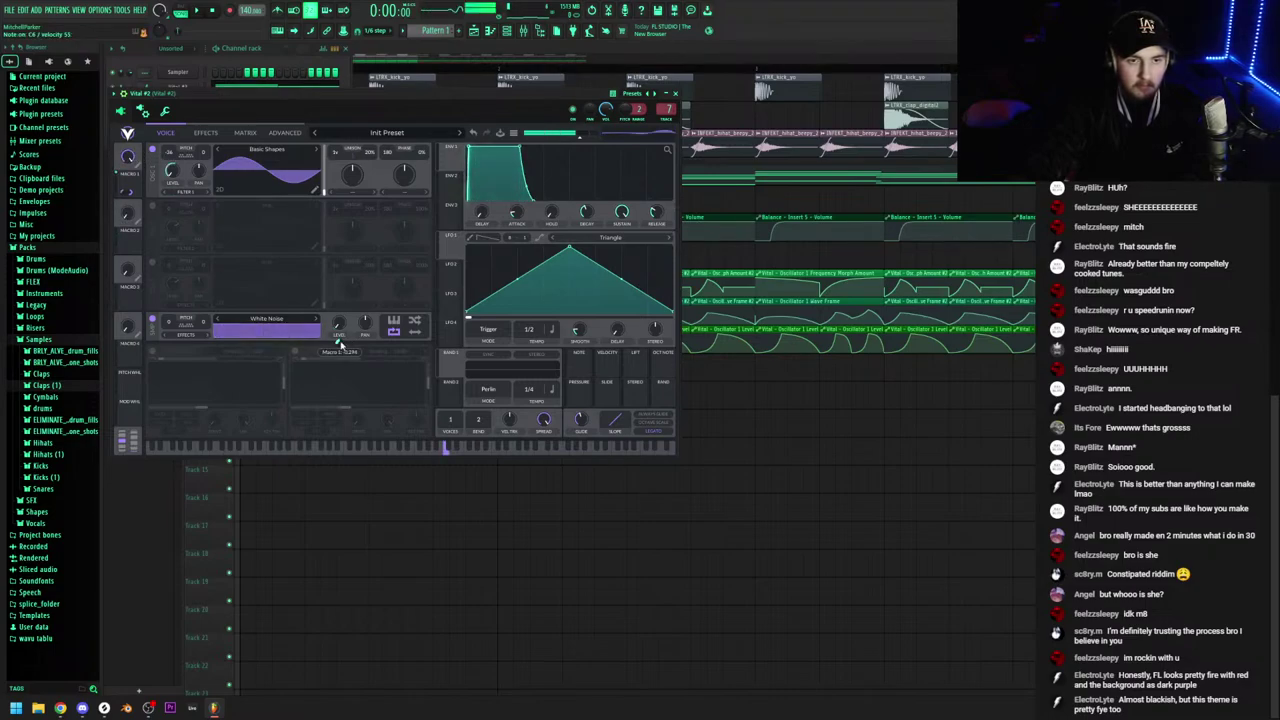
pyautogui.moveTo(338, 341); pyautogui.dragTo(338, 350)
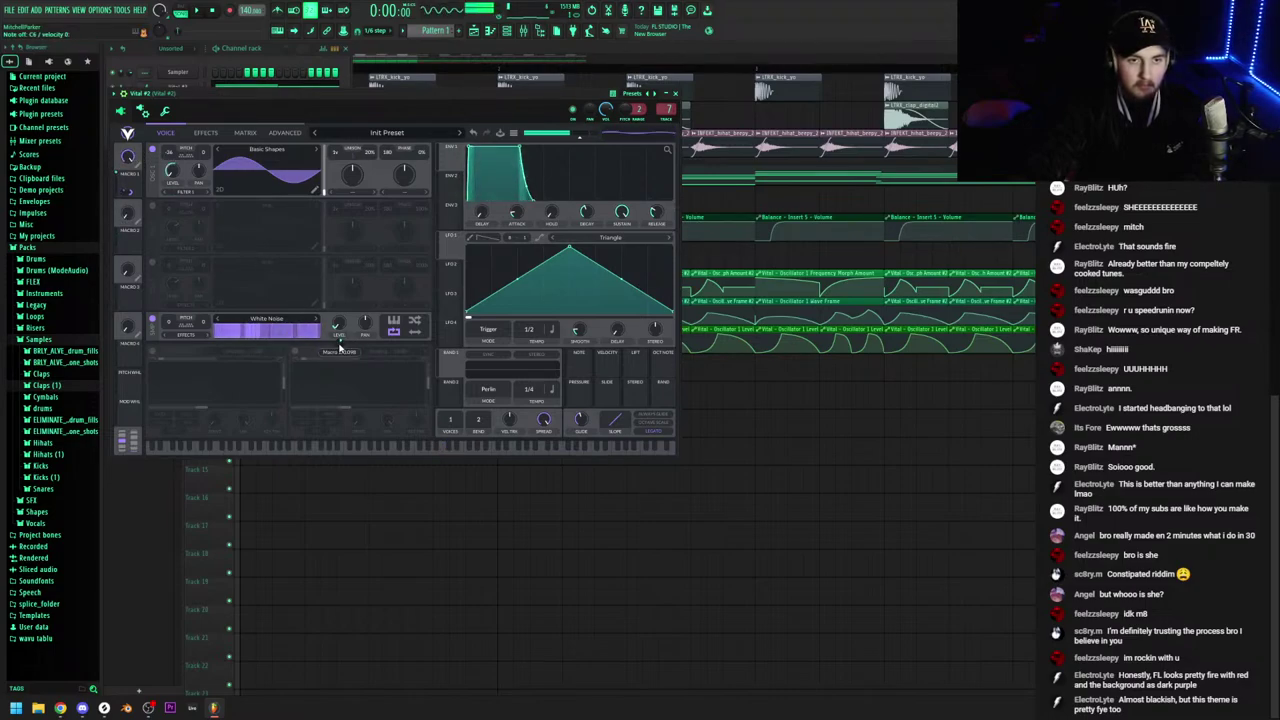
# Reset Macro 1 and remove its modulations from the White Noise and Oscillator 1 levels
pyautogui.rightClick(130, 157)
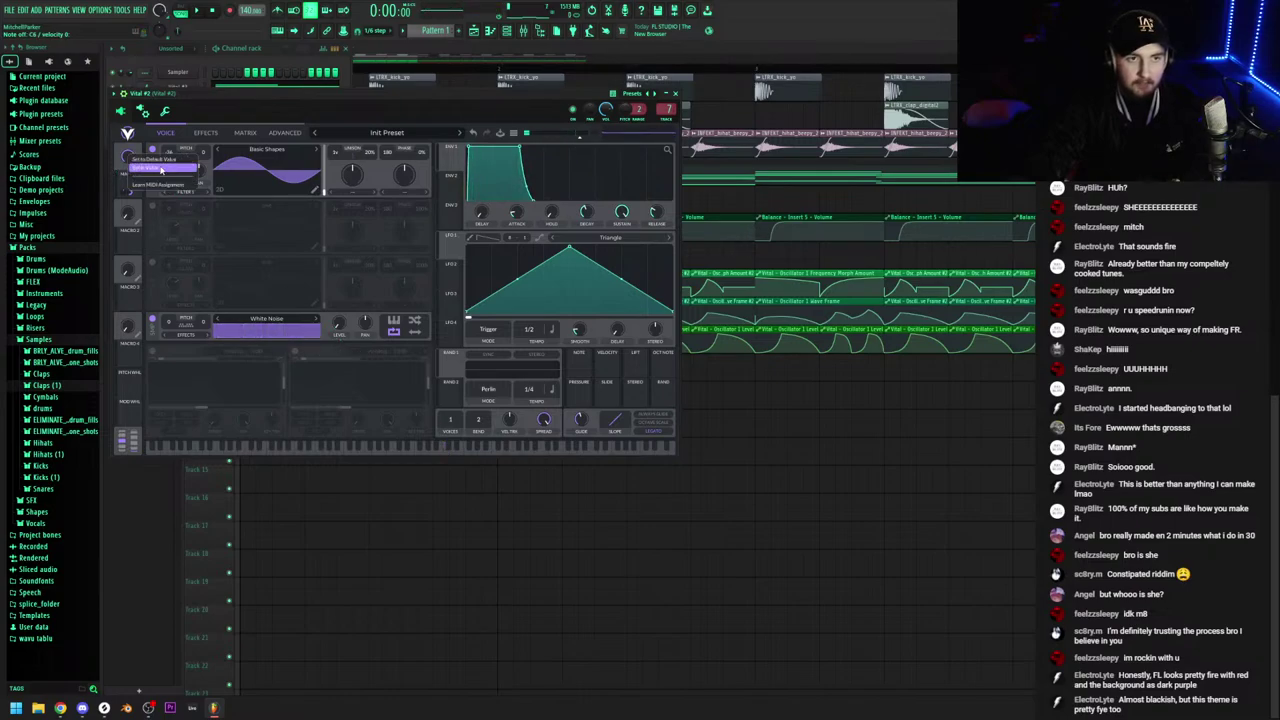
pyautogui.click(155, 160)
pyautogui.rightClick(128, 190)
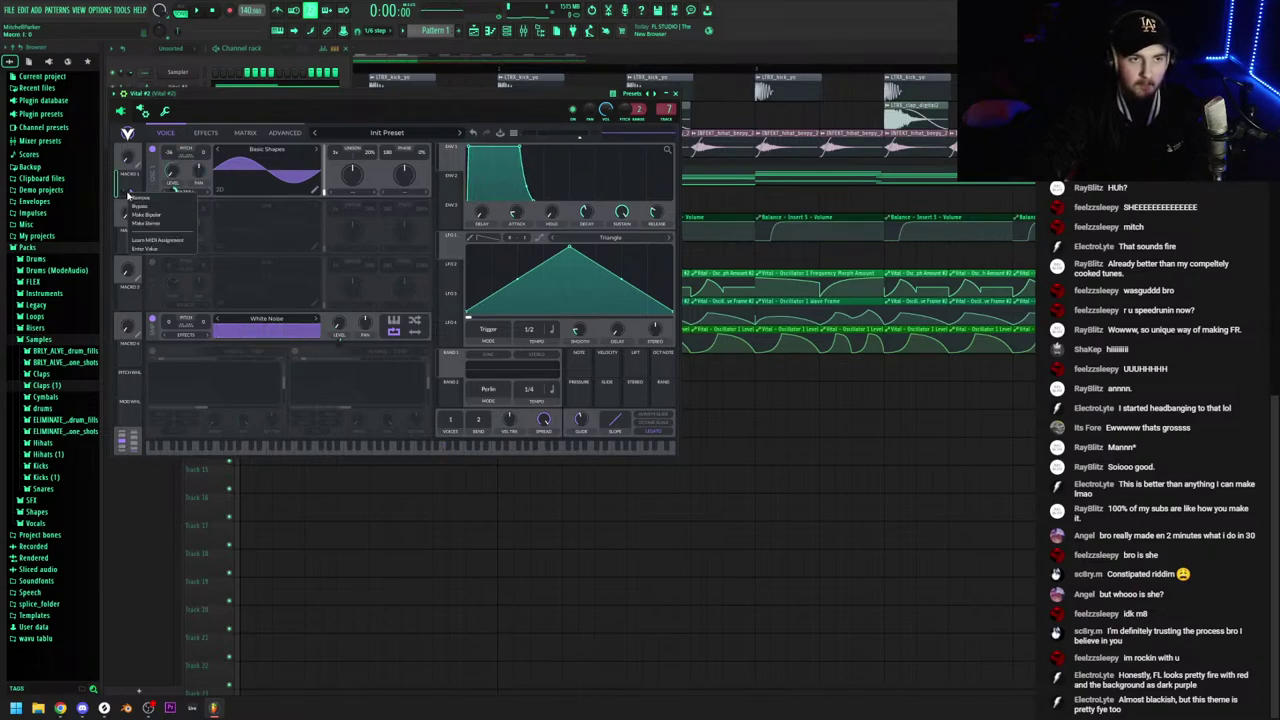
pyautogui.rightClick(123, 193)
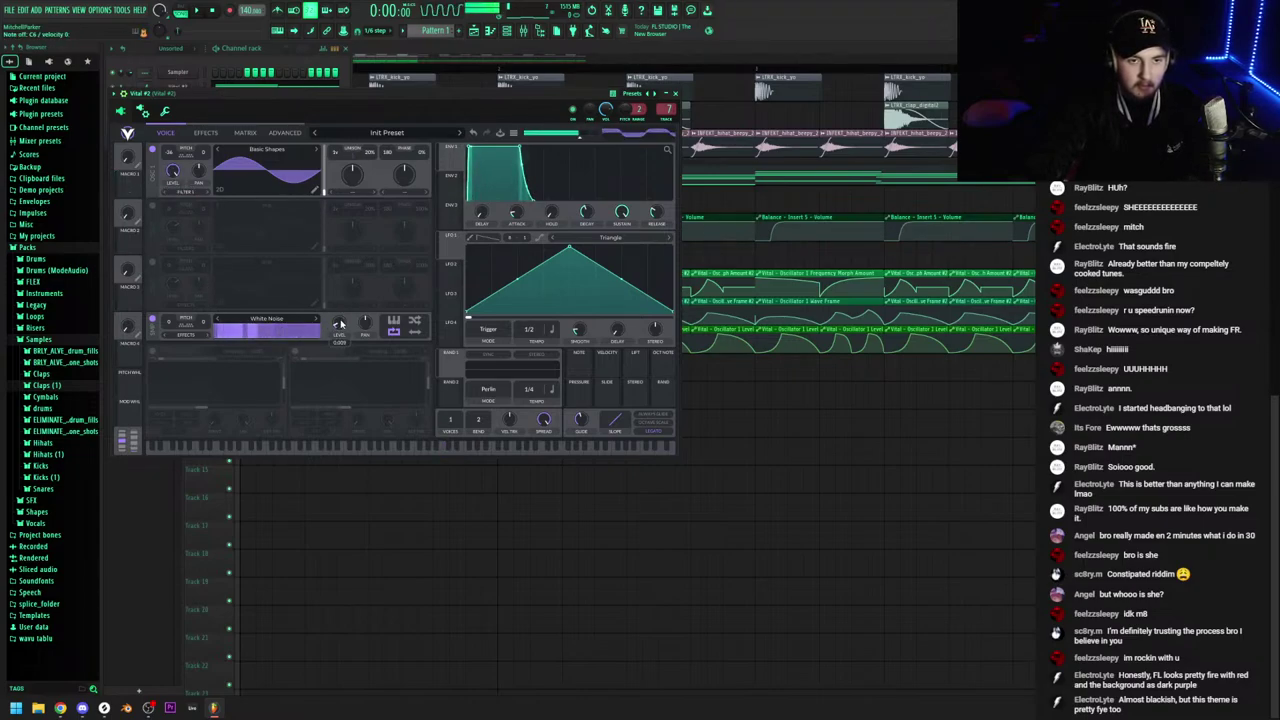
# Lower the Vital #2 synth volume to about -14 dB
pyautogui.moveTo(557, 137); pyautogui.dragTo(561, 136)
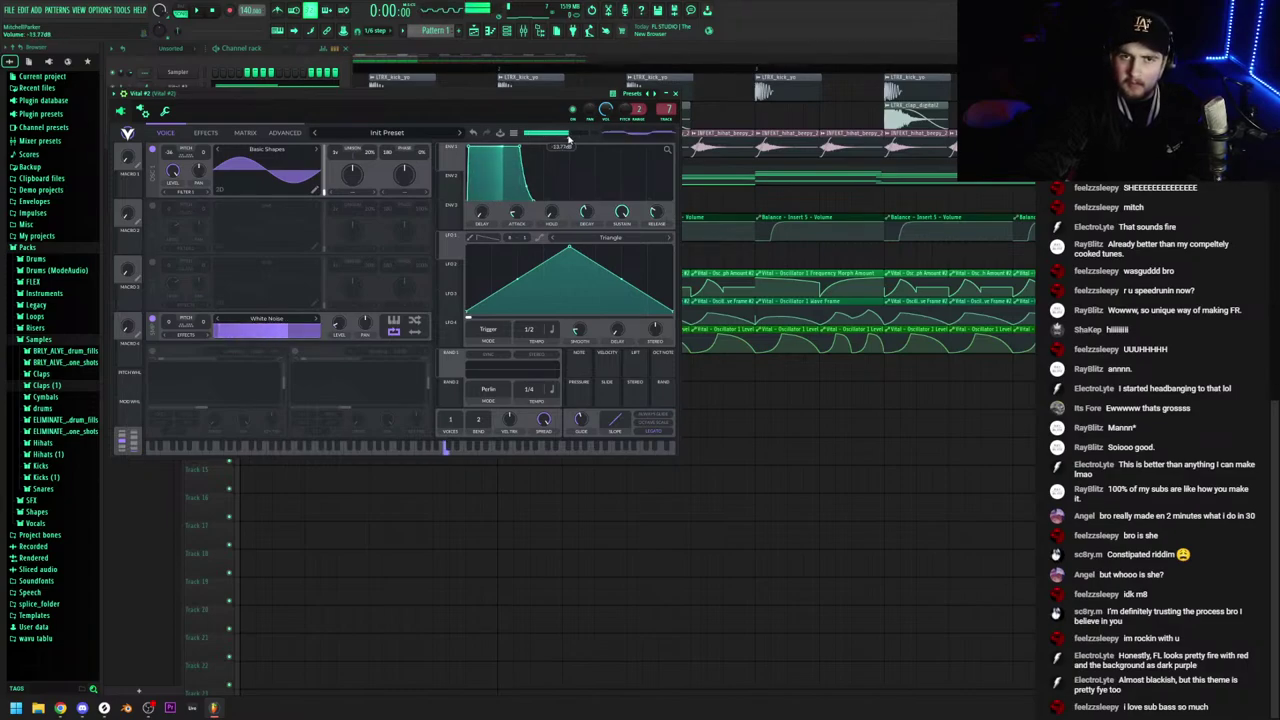
# Try Soft Clip distortion with about 7.9 dB of drive on Vital #2
pyautogui.click(205, 132)
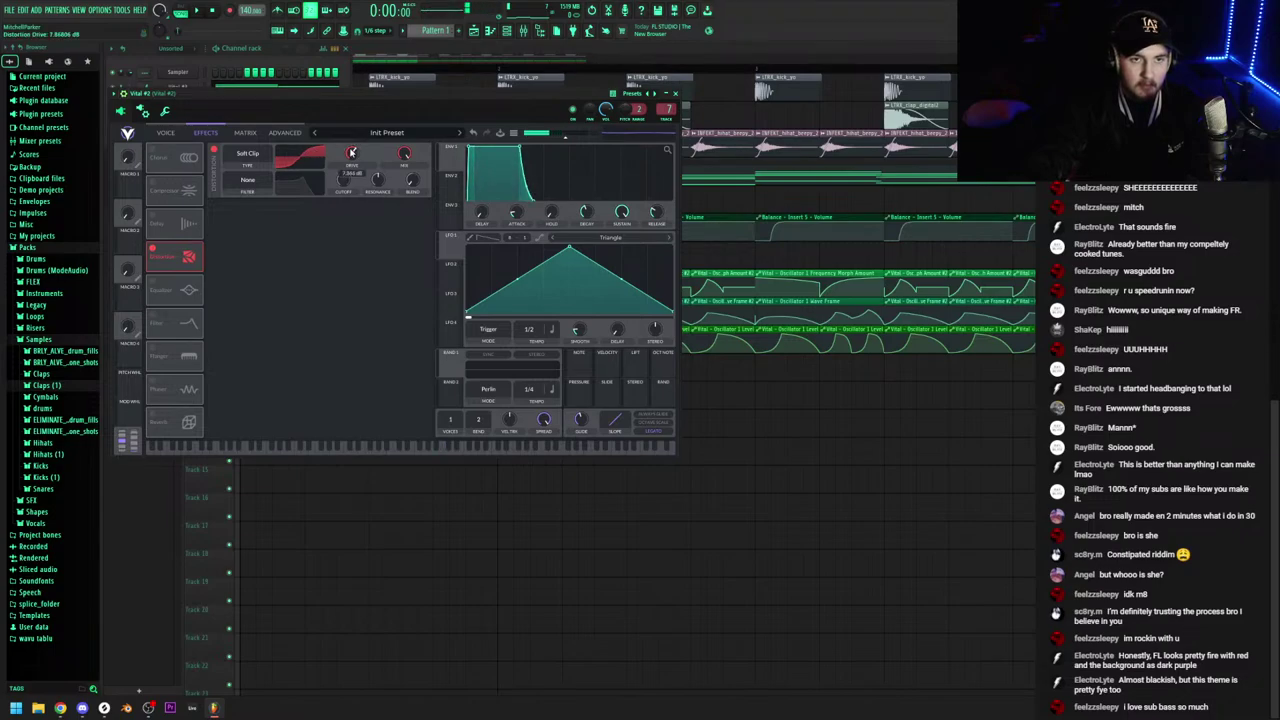
pyautogui.click(164, 133)
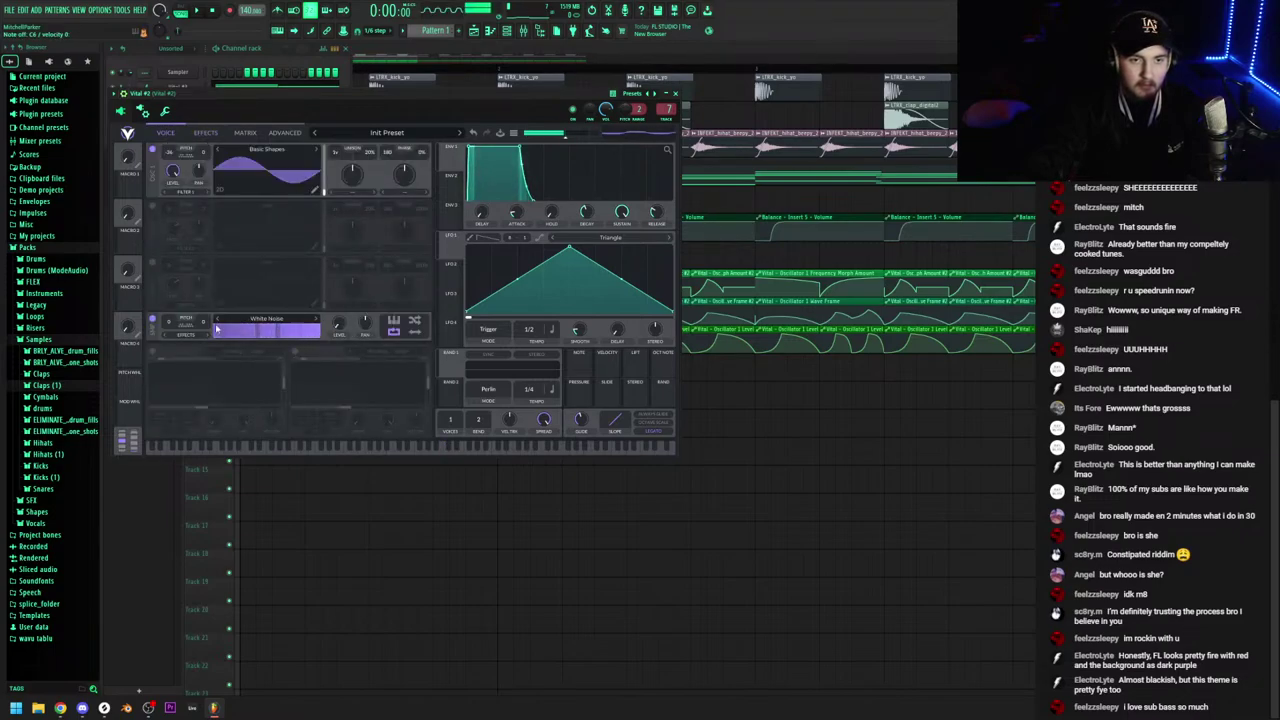
pyautogui.click(205, 132)
pyautogui.click(151, 250)
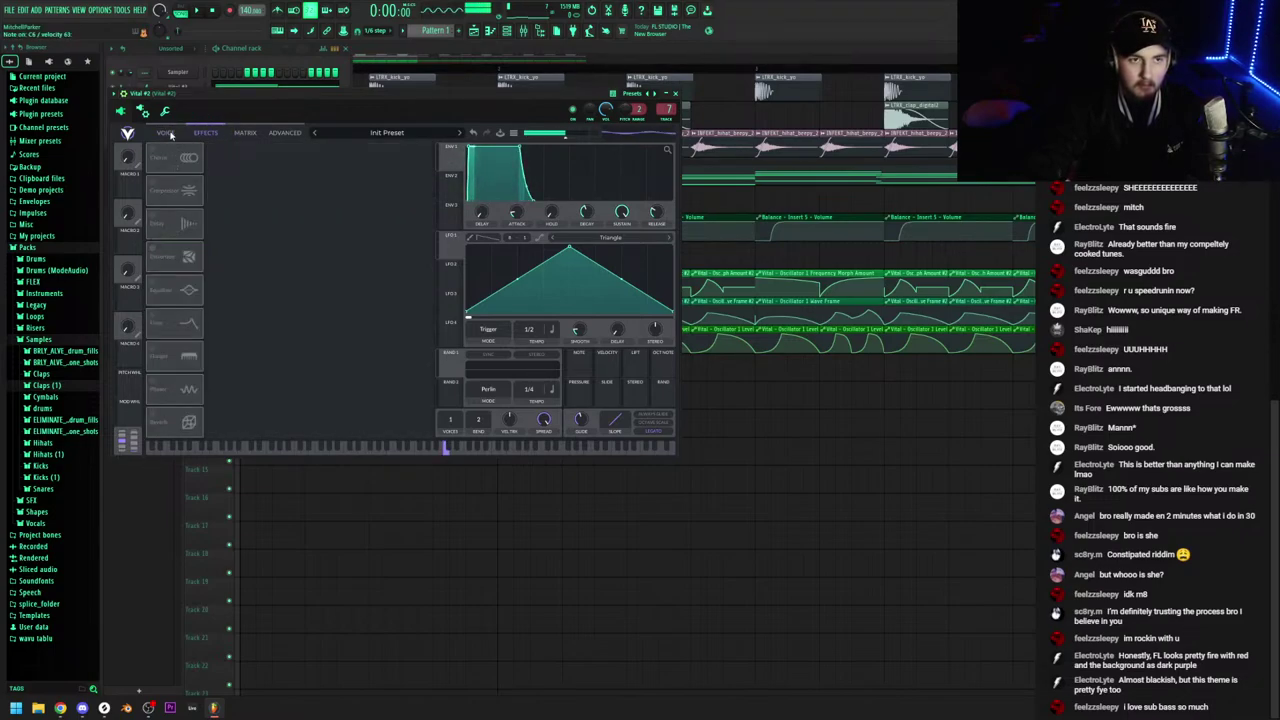
pyautogui.click(167, 132)
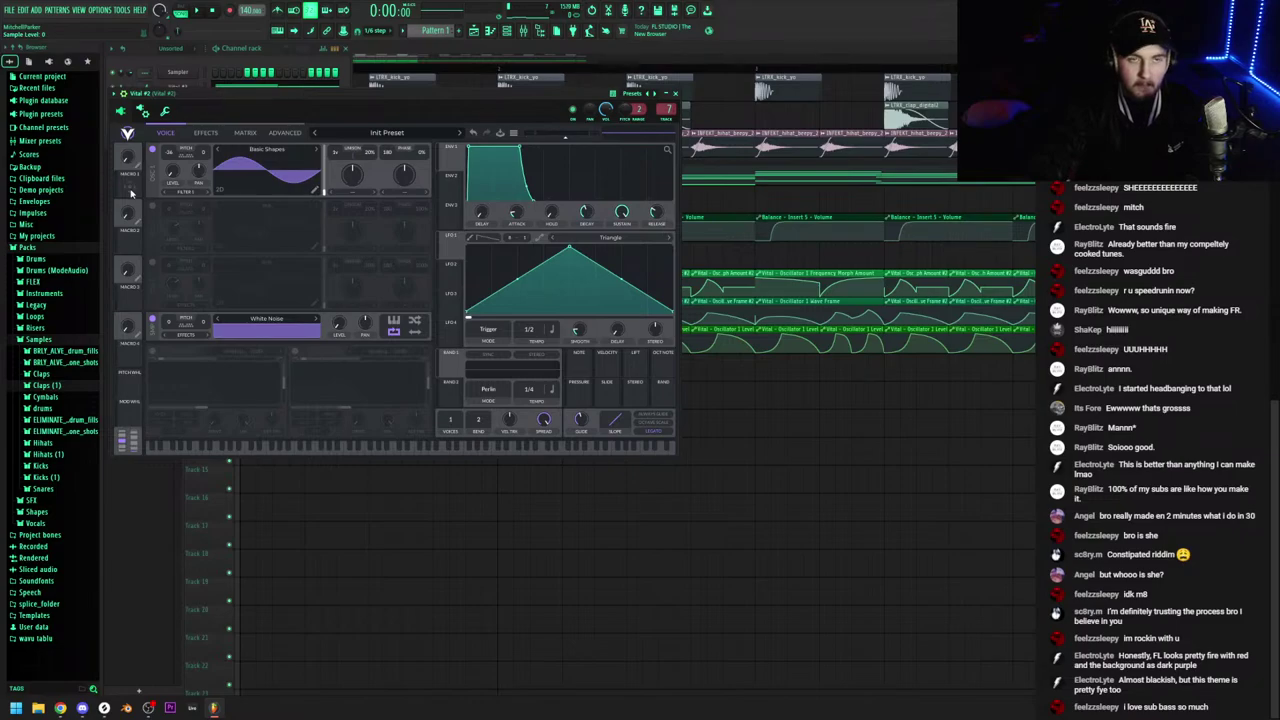
# Map Macro 1 to the White Noise level and the Oscillator 1 level of Vital #2
pyautogui.moveTo(137, 190)
pyautogui.mouseDown()
pyautogui.moveTo(337, 329)
pyautogui.moveTo(340, 345)
pyautogui.mouseUp()
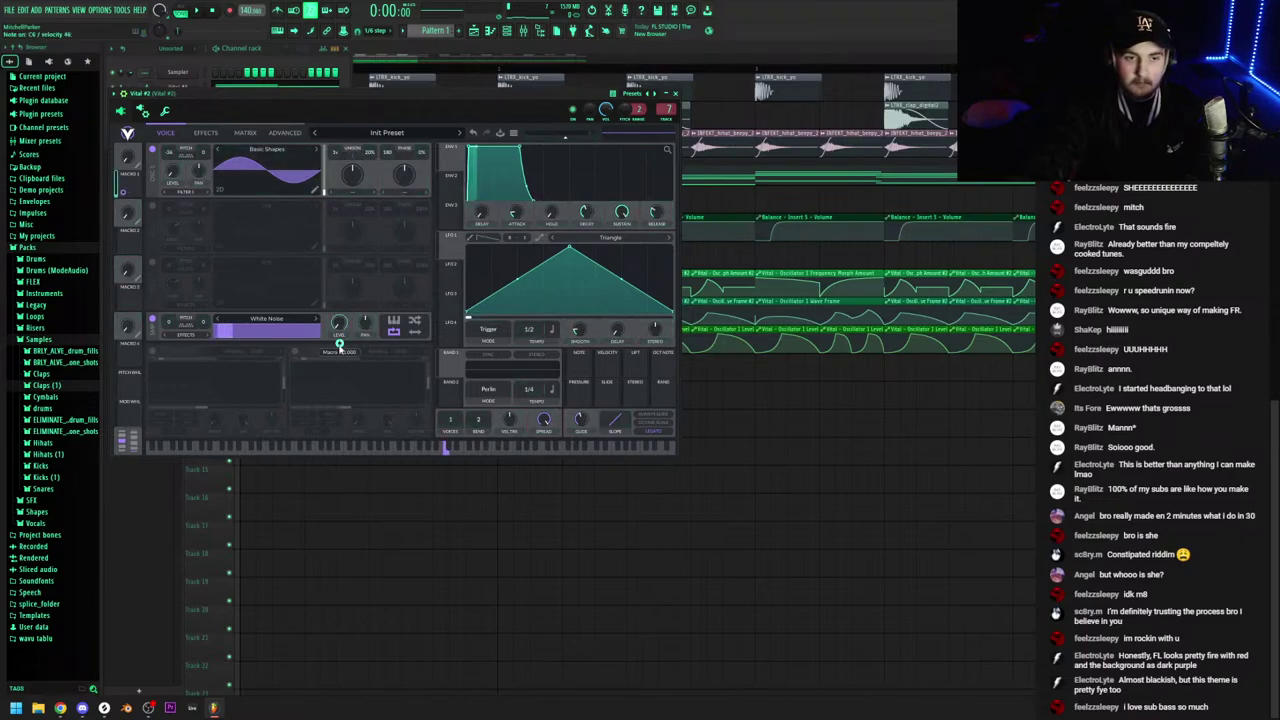
pyautogui.moveTo(133, 180); pyautogui.dragTo(173, 177)
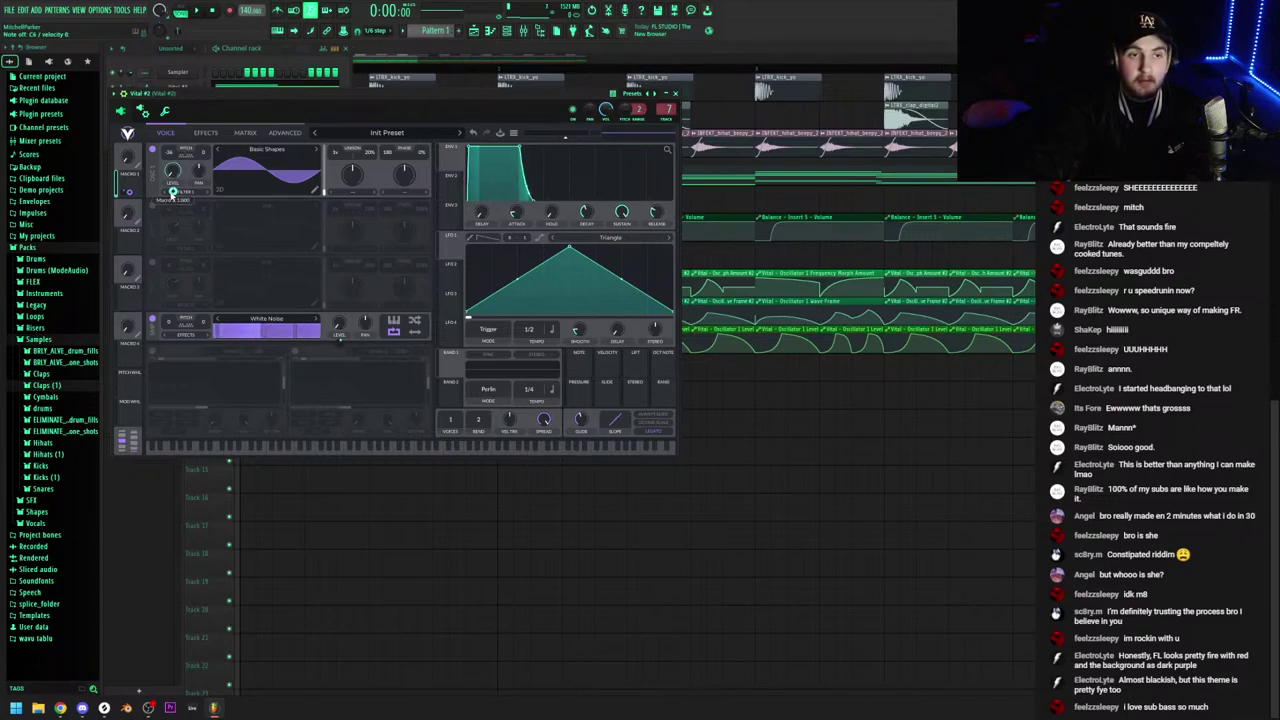
# Create an automation clip for Vital #2's Macro 1 and move it to Track 11
pyautogui.moveTo(127, 159); pyautogui.dragTo(130, 140)
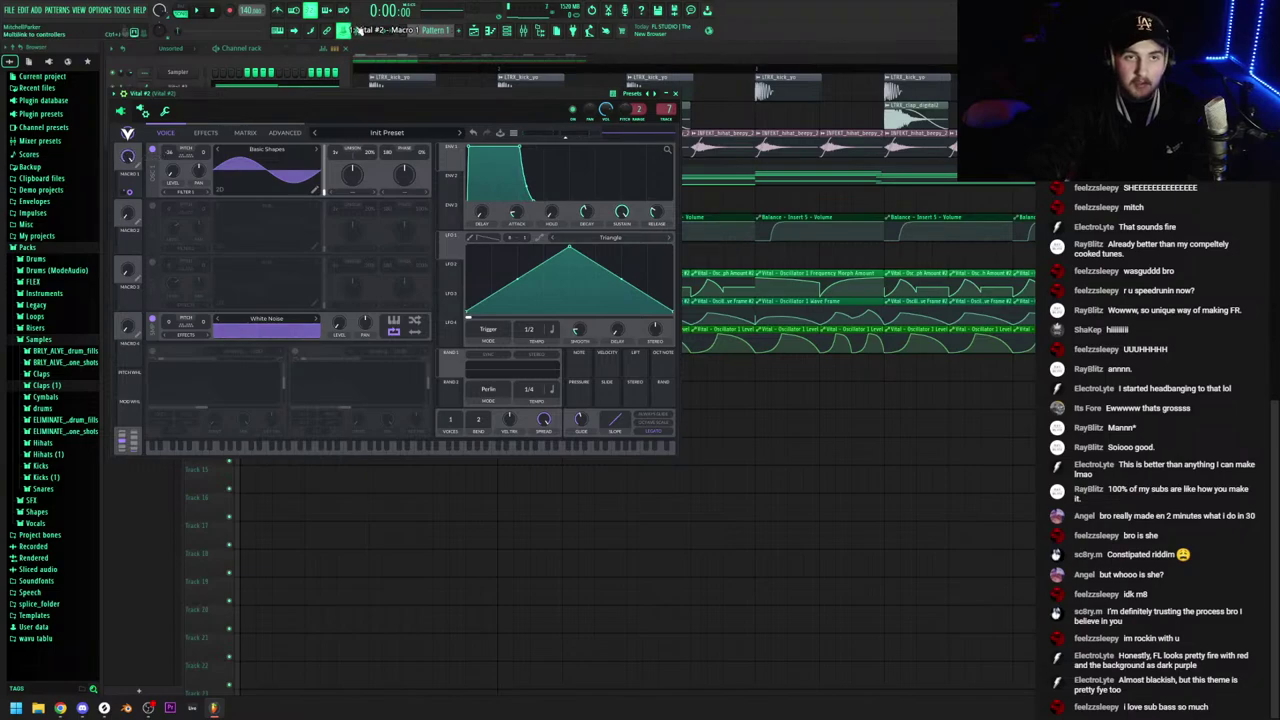
pyautogui.rightClick(344, 31)
pyautogui.click(372, 83)
pyautogui.press('F5')
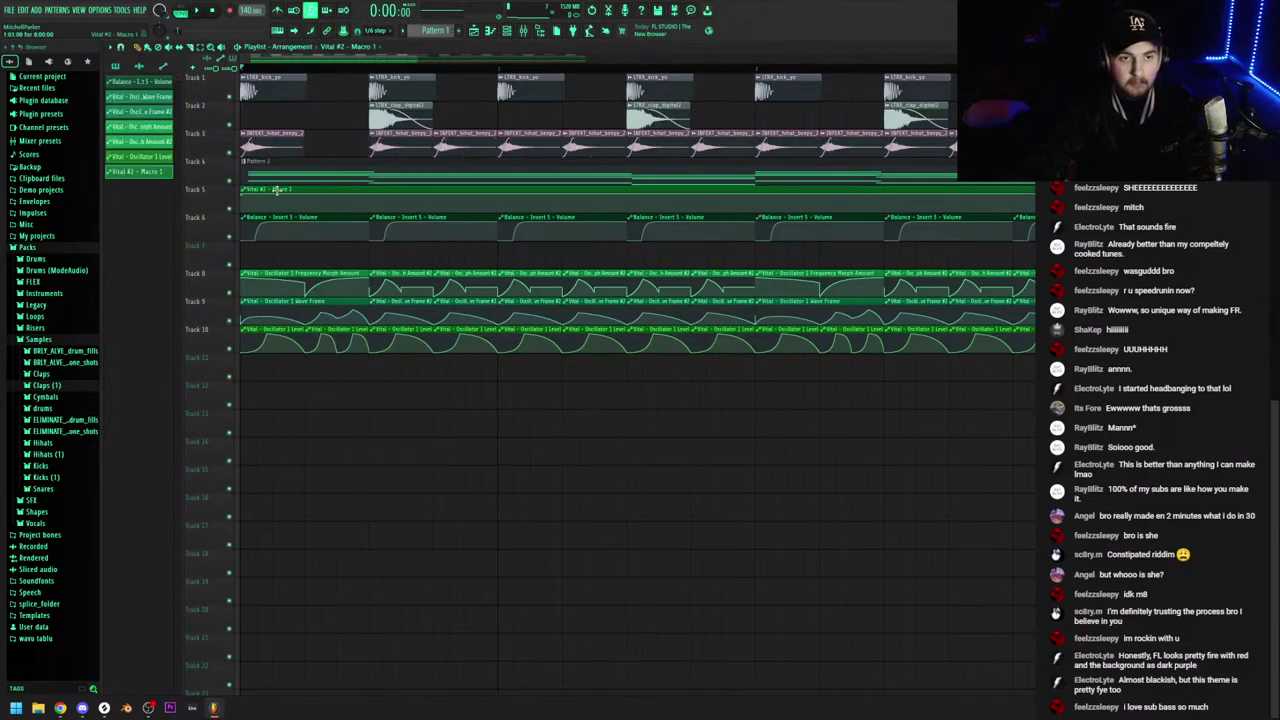
pyautogui.moveTo(276, 190); pyautogui.dragTo(280, 368)
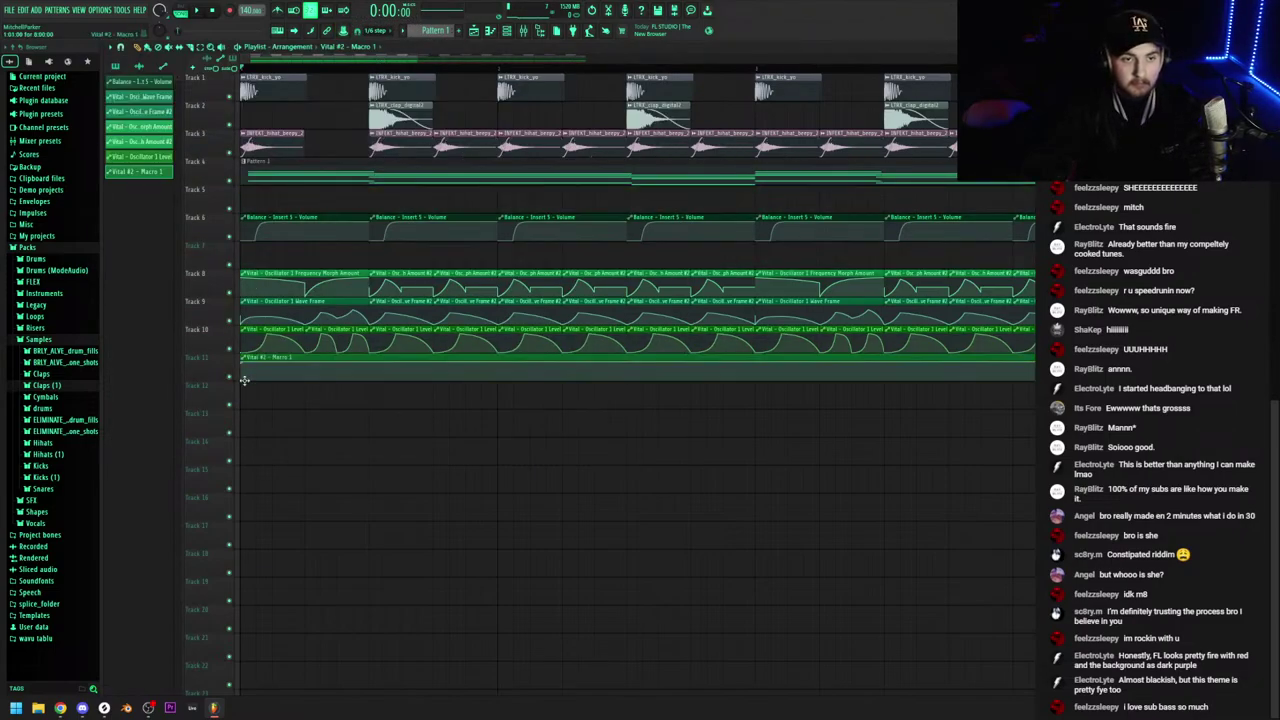
# Shape a first rise-and-fall hump in the Macro 1 clip matching the Oscillator 1 Level curve above it
pyautogui.rightClick(294, 379)
pyautogui.press('space')
pyautogui.press('space')
pyautogui.moveTo(290, 379); pyautogui.dragTo(304, 380)
pyautogui.press('space')
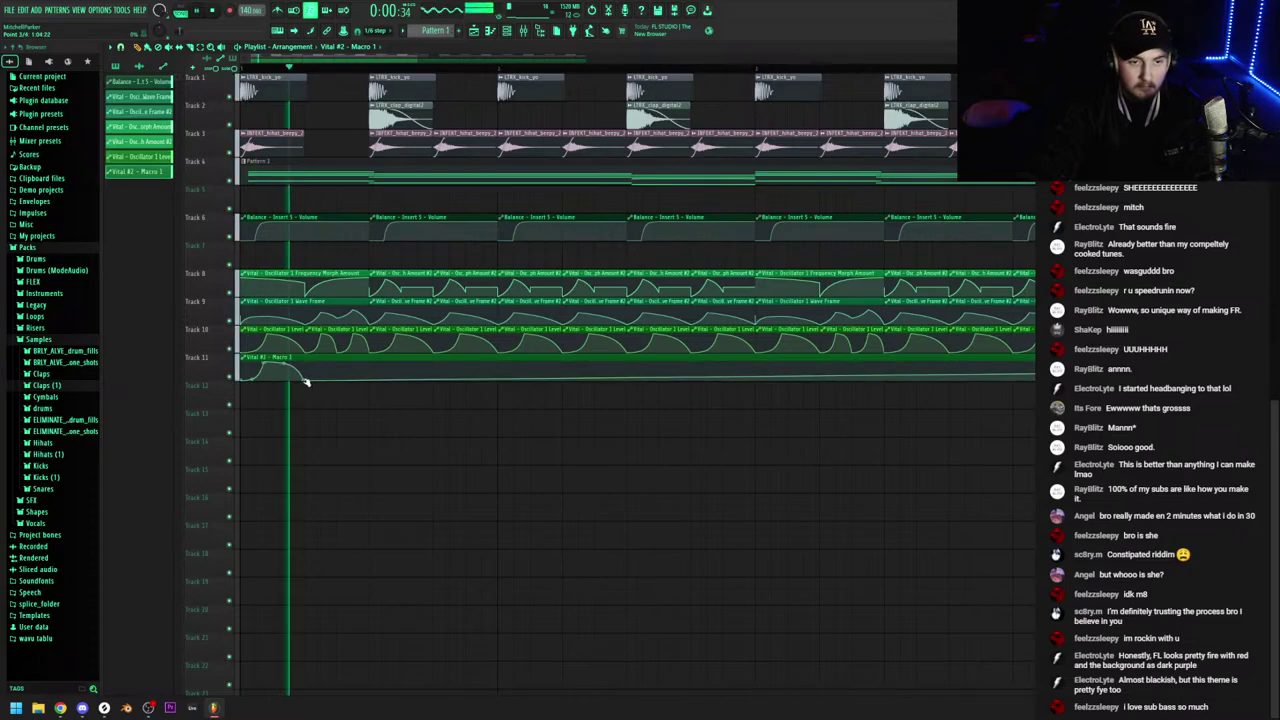
pyautogui.press('space')
# Add two shorter humps to the Macro 1 clip in line with the next Oscillator 1 Level humps
pyautogui.rightClick(319, 364)
pyautogui.scroll(3, 319, 368)
pyautogui.rightClick(350, 379)
pyautogui.rightClick(380, 364)
pyautogui.rightClick(411, 379)
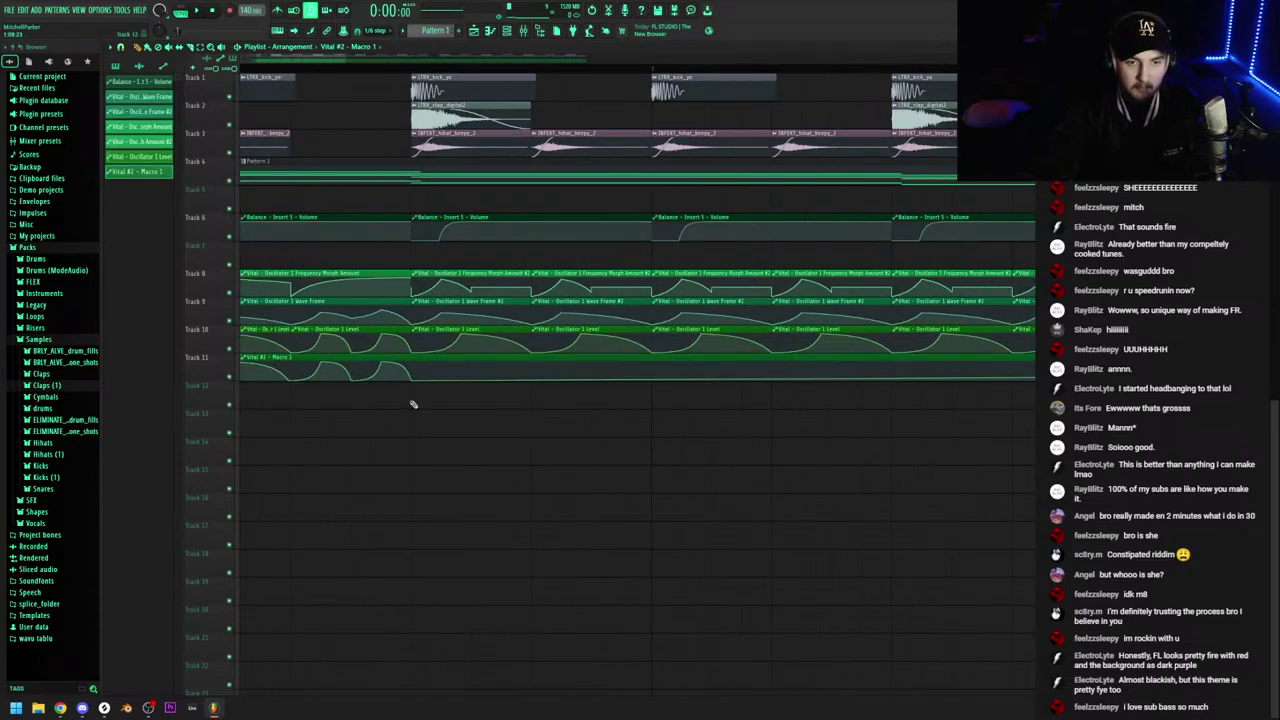
# Slice the Macro 1 clip after its first and third humps and delete the long remainder
pyautogui.scroll(-3, 406, 400)
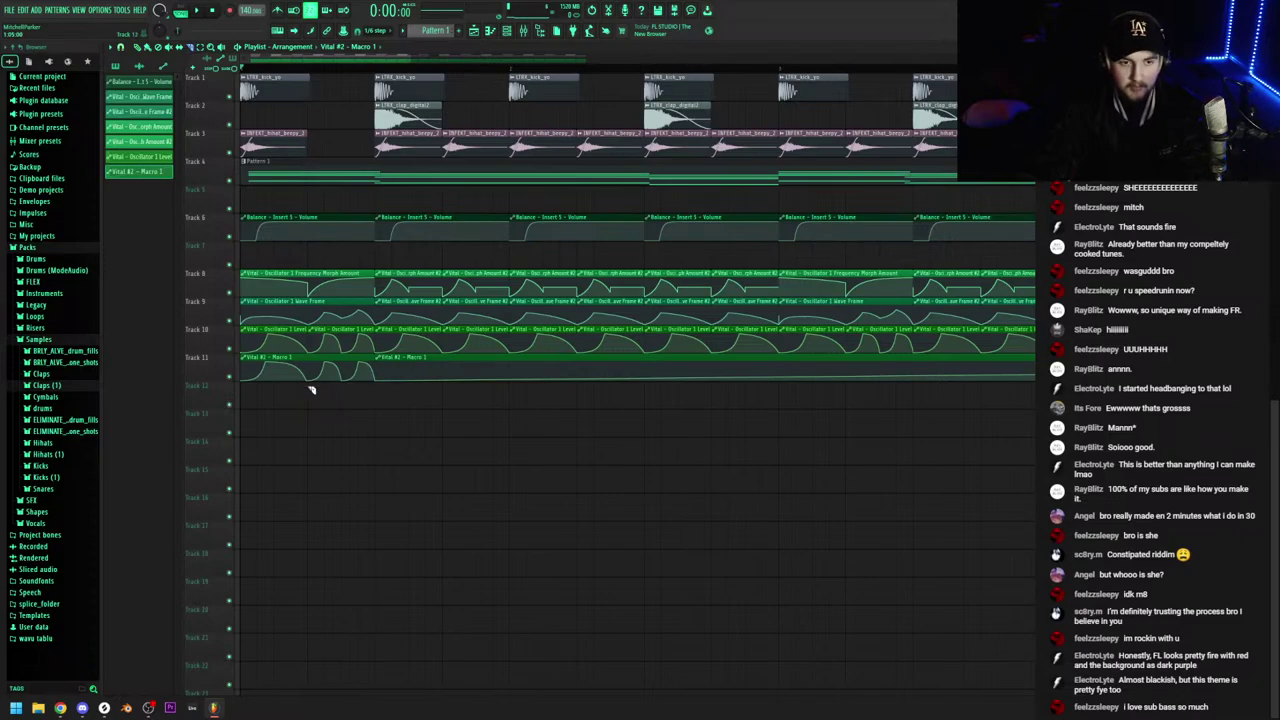
pyautogui.moveTo(309, 388); pyautogui.dragTo(310, 358)
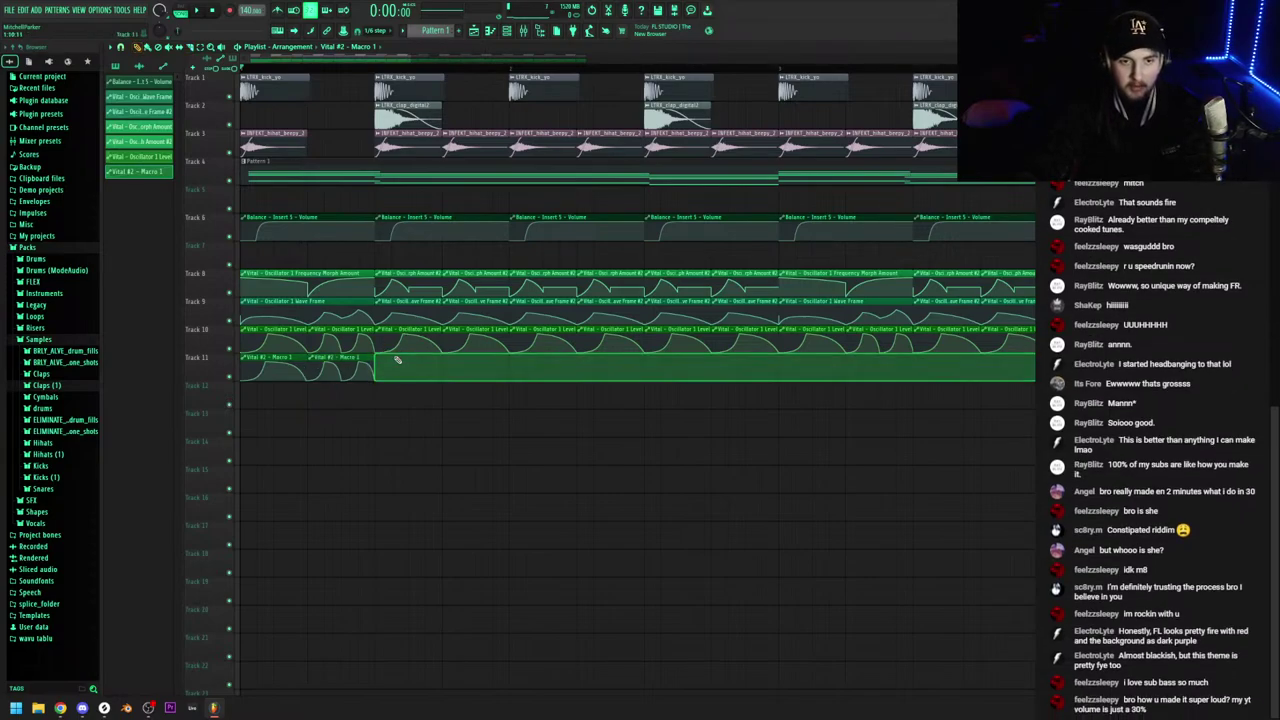
pyautogui.rightClick(397, 360)
# Place single-hump Macro 1 clips after the short humps and duplicate them along Track 11 up to the next pattern repeat
pyautogui.moveTo(406, 367); pyautogui.dragTo(407, 369)
pyautogui.hotkey('ctrl', 'b')
pyautogui.hotkey('ctrl', 'b')
pyautogui.hotkey('ctrl', 'b')
pyautogui.scroll(-2, 416, 374)
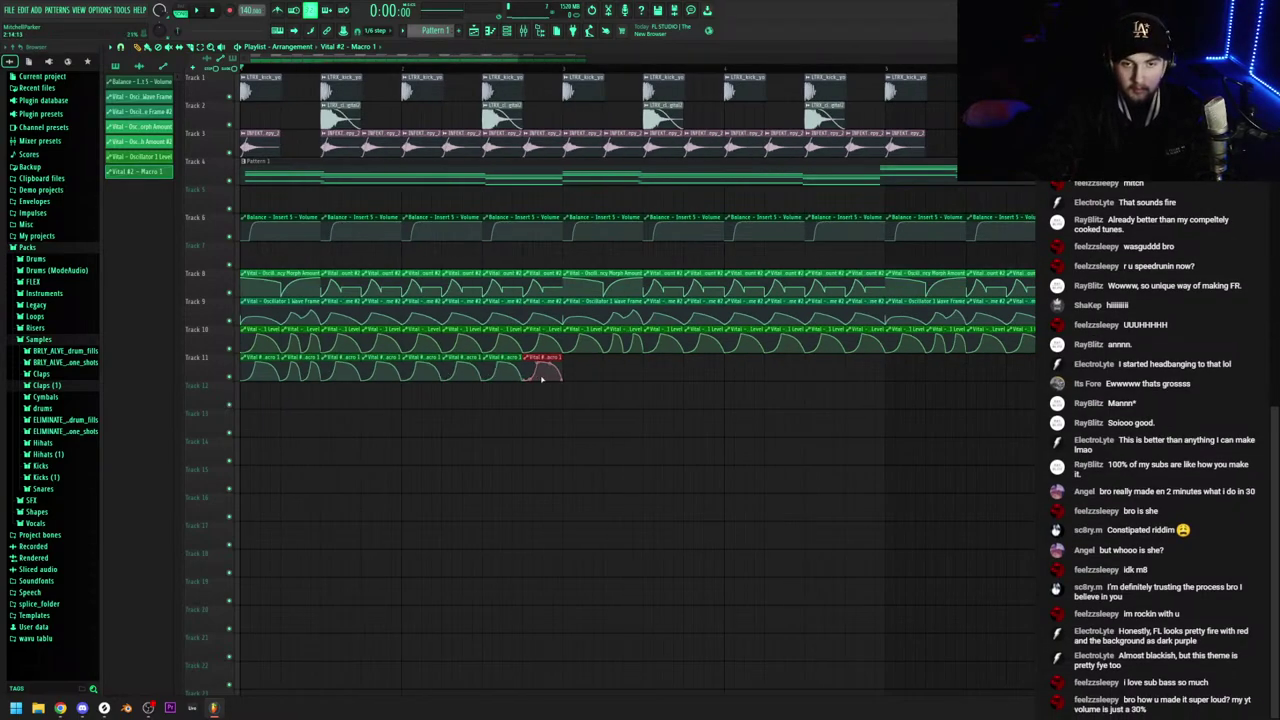
# Duplicate the whole run of Macro 1 clips on Track 11 to the end of the arrangement
pyautogui.rightClick(597, 378)
pyautogui.moveTo(588, 374); pyautogui.dragTo(194, 380)
pyautogui.hotkey('ctrl', 'b')
pyautogui.hotkey('ctrl', 'b')
pyautogui.scroll(-3, 286, 391)
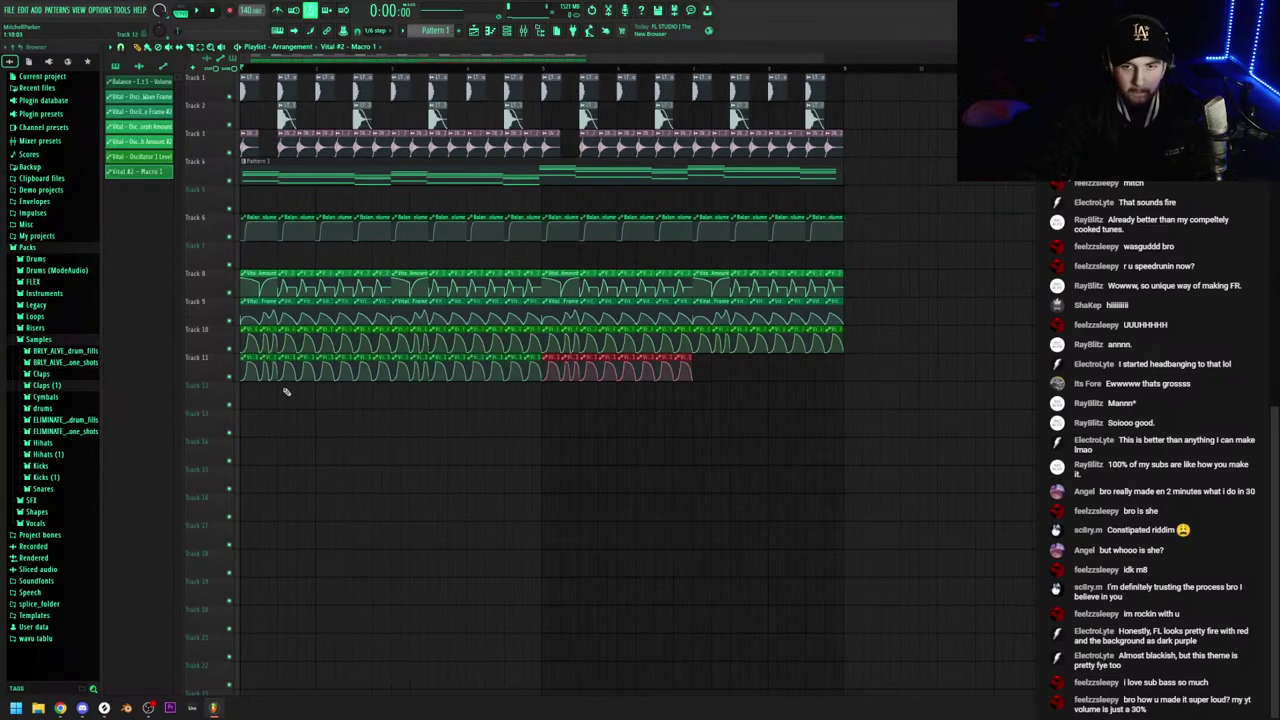
pyautogui.hotkey('ctrl', 'b')
pyautogui.hotkey('ctrl', 'd')
# Play the arrangement and set the Vital #2 channel volume to about 87%
pyautogui.scroll(3, 276, 70)
pyautogui.click(478, 36)
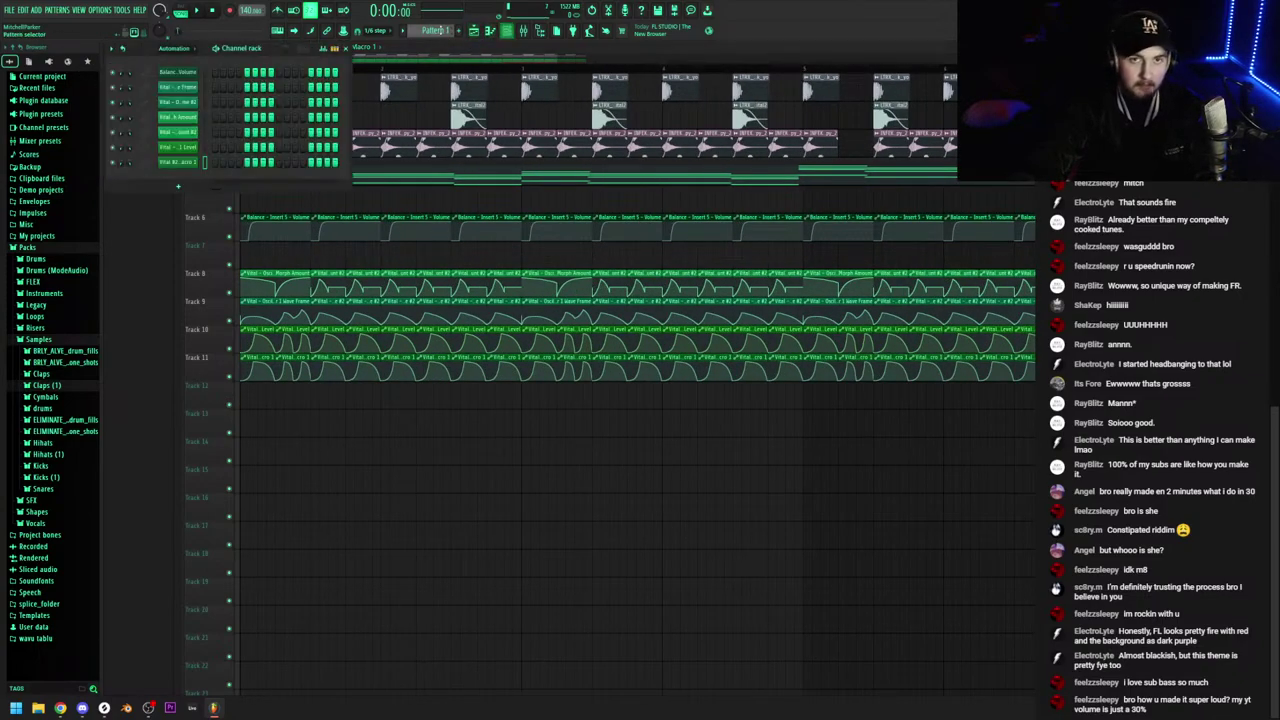
pyautogui.press('space')
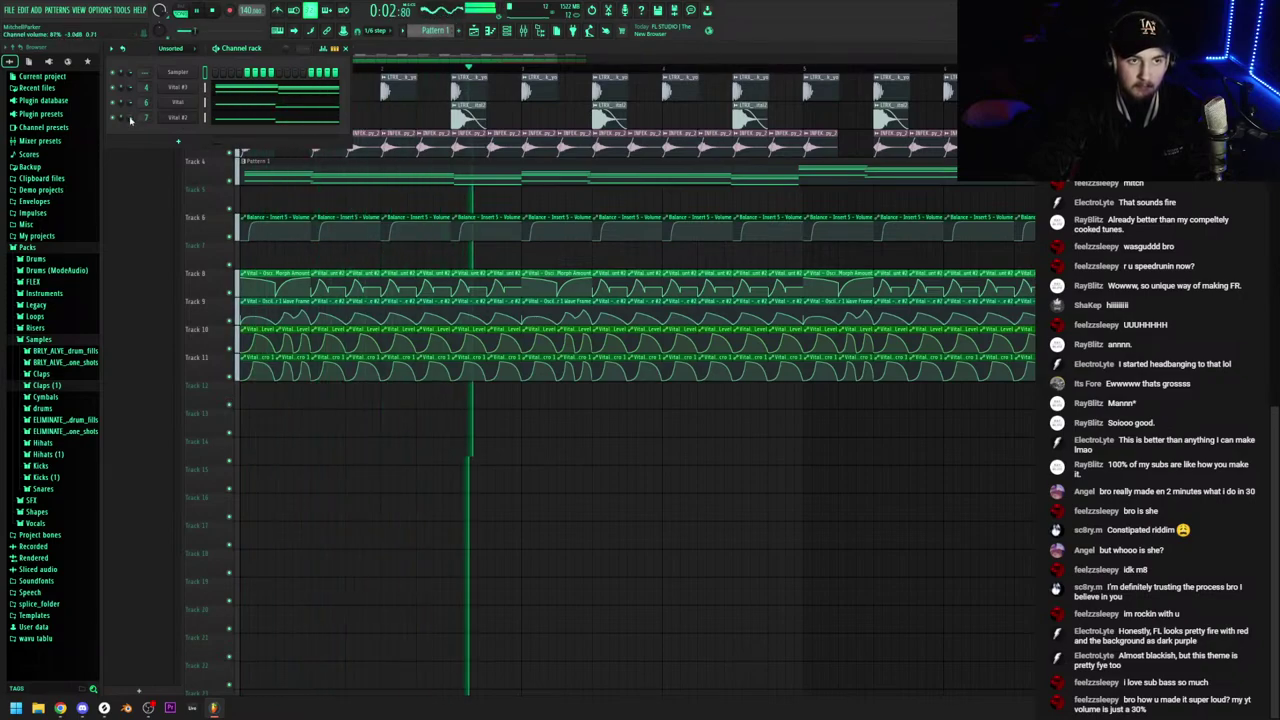
pyautogui.click(526, 31)
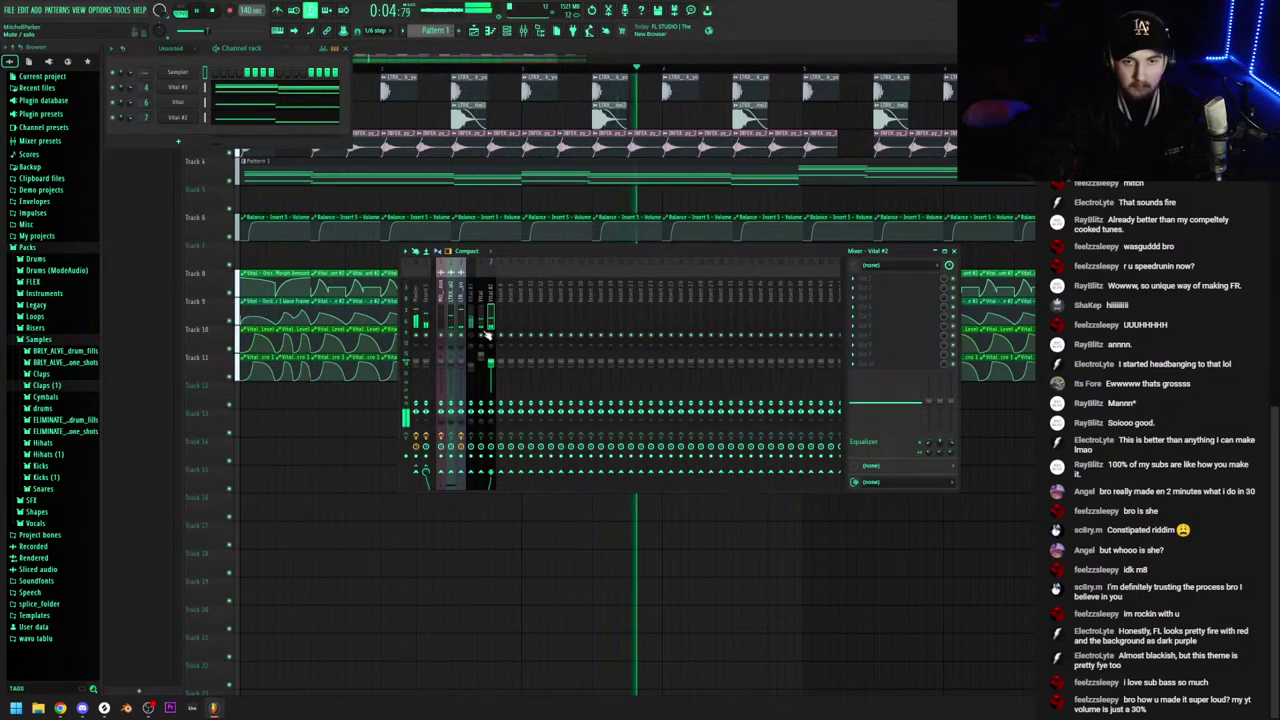
pyautogui.click(861, 282)
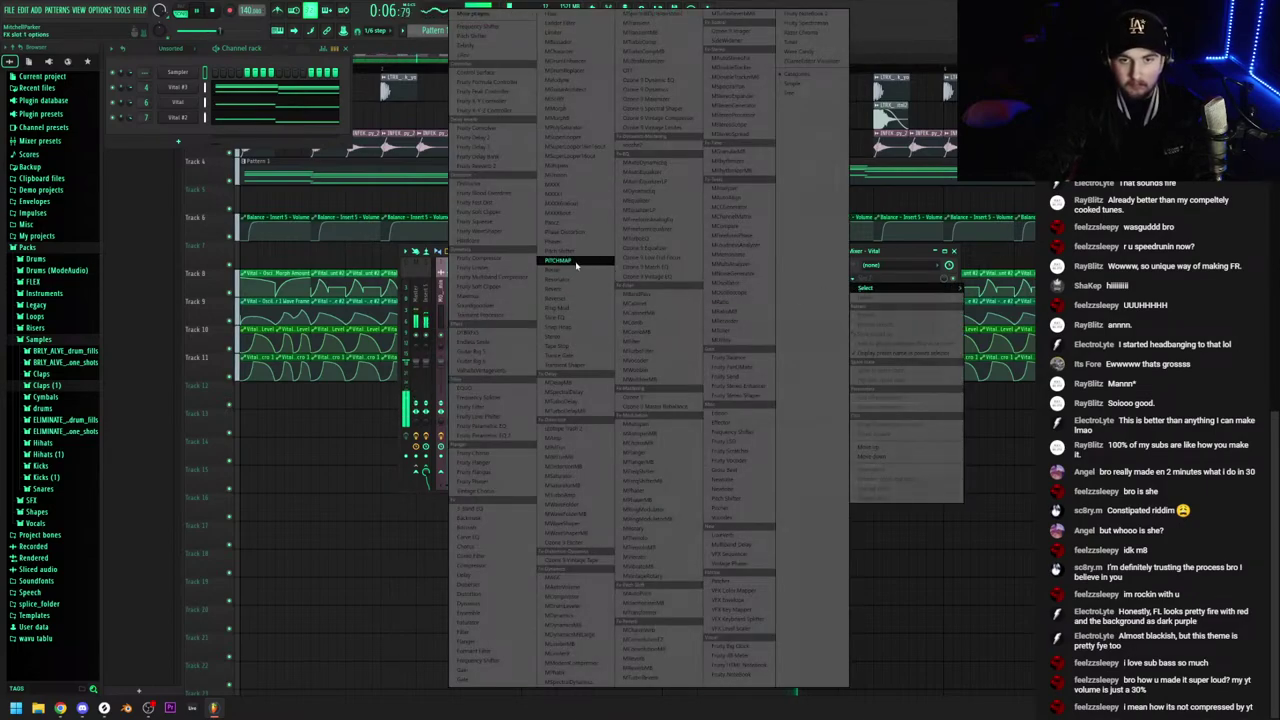
pyautogui.click(393, 236)
# Transpose the second half of the Vital #2 notes down to the same pitches as the first half
pyautogui.click(507, 31)
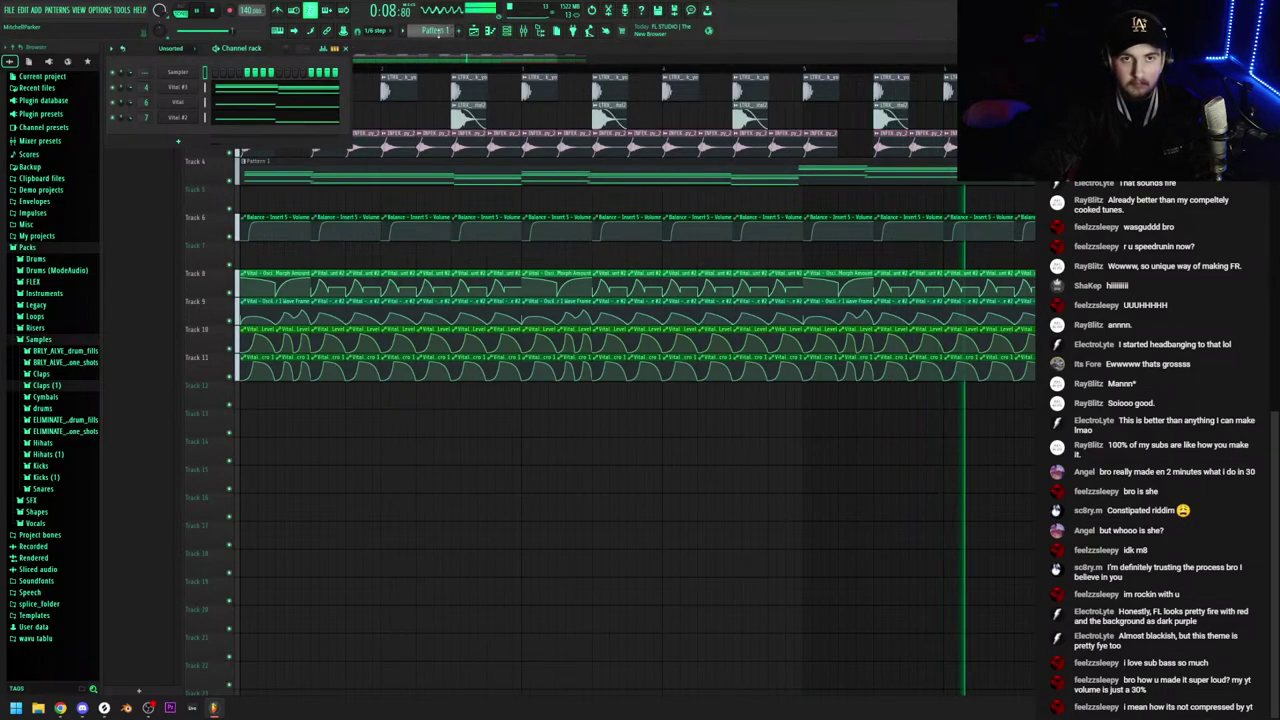
pyautogui.rightClick(198, 114)
pyautogui.click(218, 118)
pyautogui.moveTo(1000, 320); pyautogui.dragTo(510, 120)
pyautogui.hotkey('shift', 'Down')
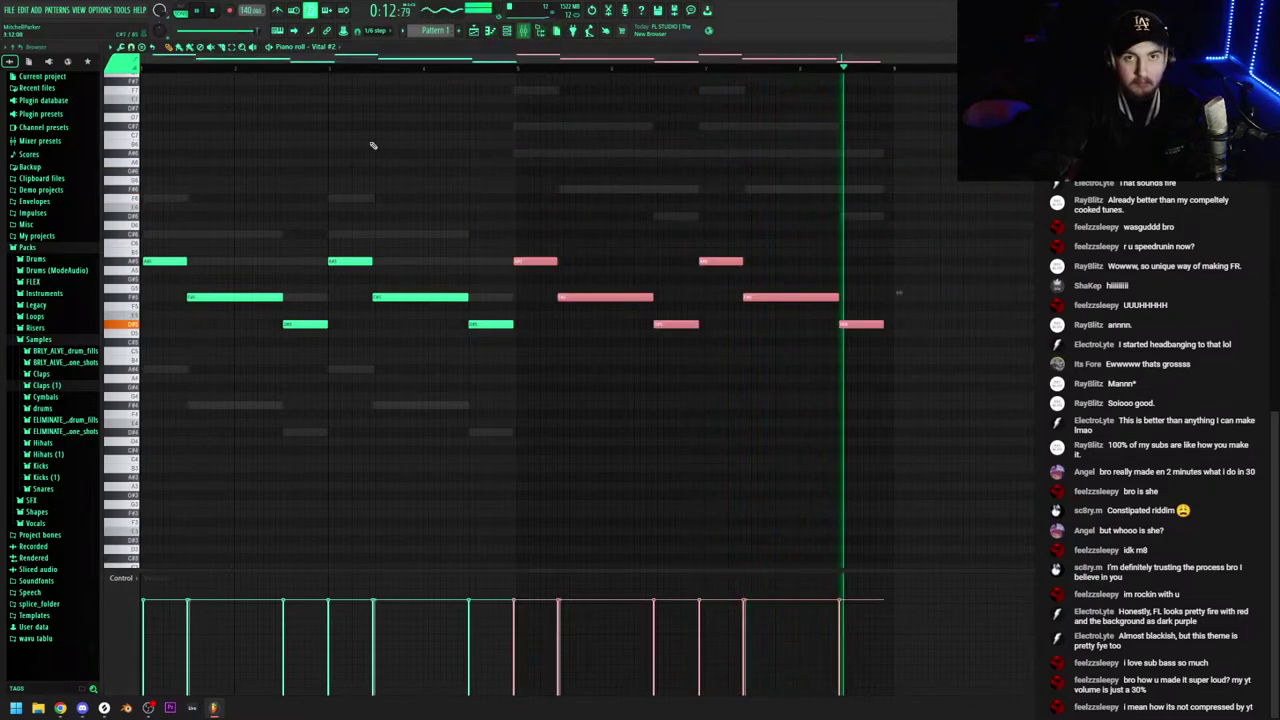
# Delete all Vital #2 notes except the first three
pyautogui.click(352, 218)
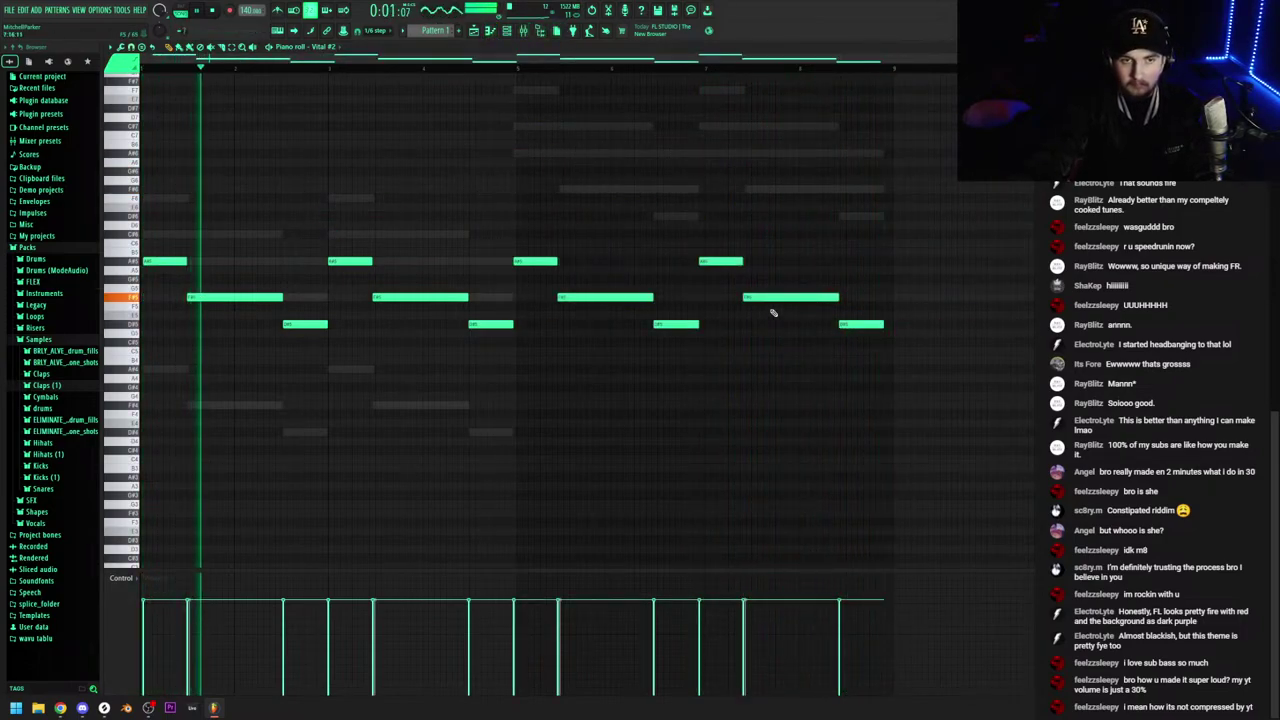
pyautogui.moveTo(886, 378); pyautogui.dragTo(405, 176)
pyautogui.press('Delete')
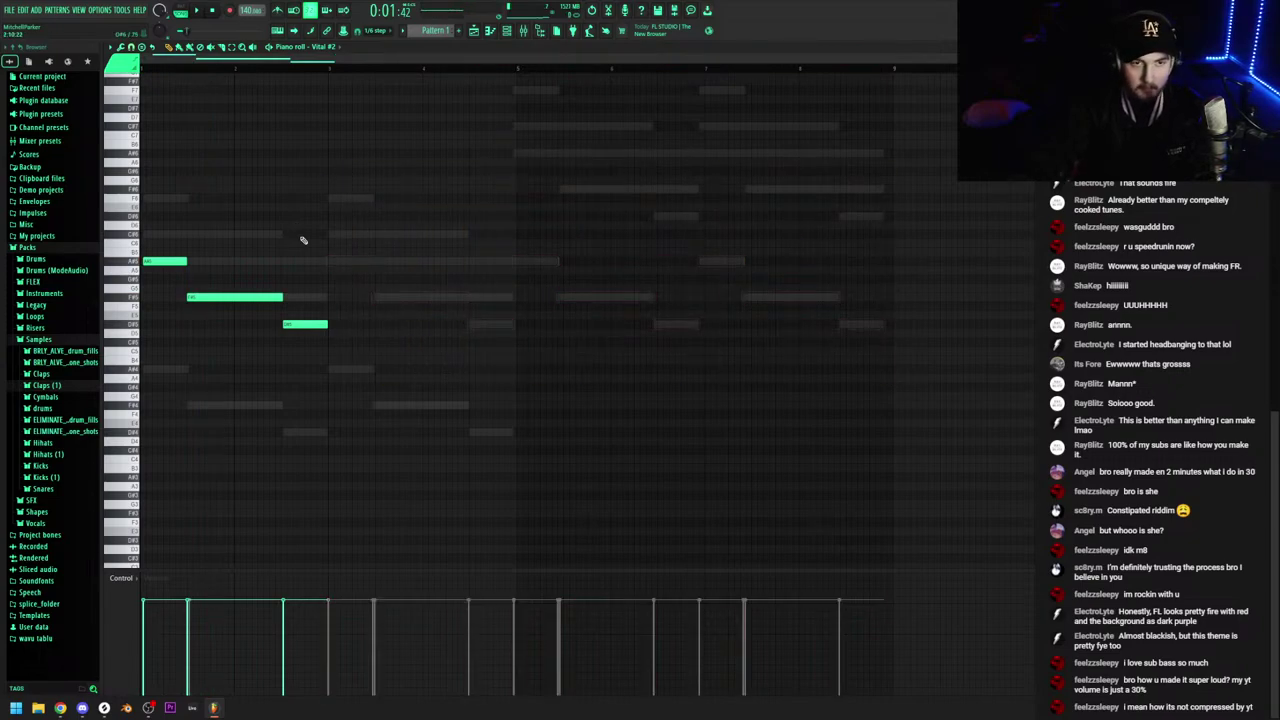
# Extend the first Vital #2 note to the pattern start and duplicate the three-note phrase three times
pyautogui.scroll(5, 330, 290)
pyautogui.scroll(-5, 436, 340)
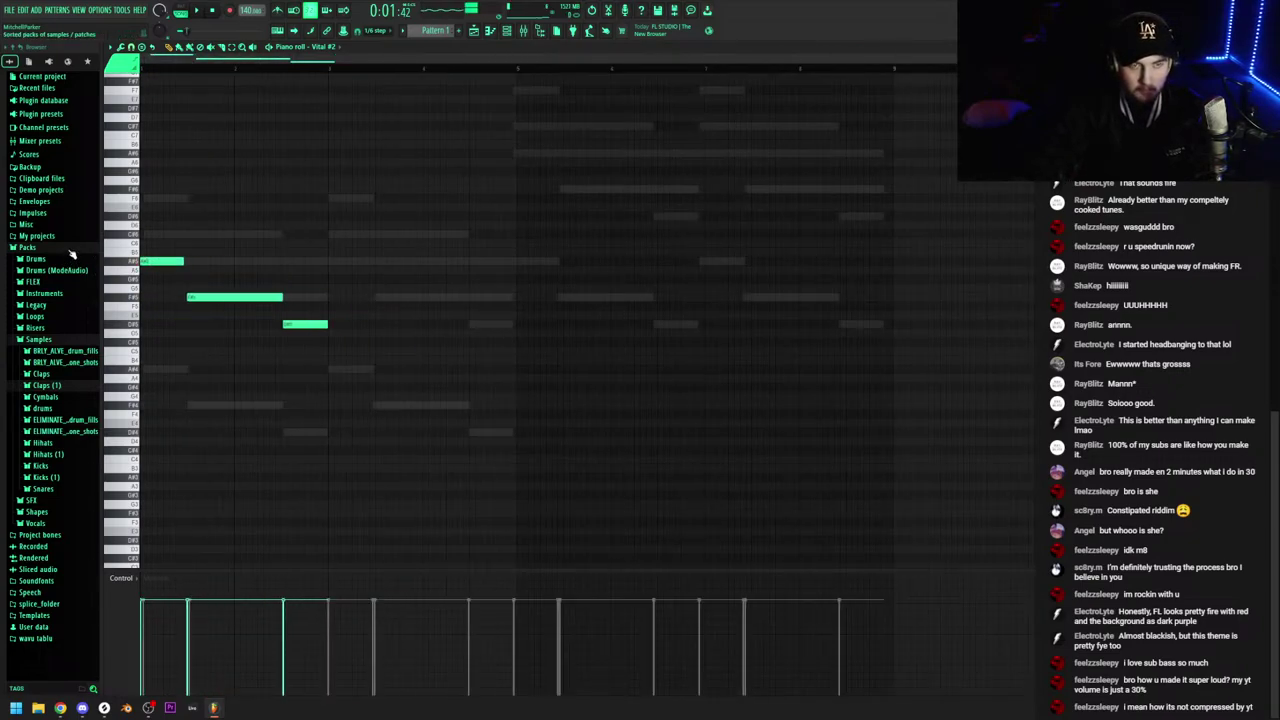
pyautogui.hotkey('ctrl', 'b')
pyautogui.hotkey('ctrl', 'b')
pyautogui.hotkey('ctrl', 'b')
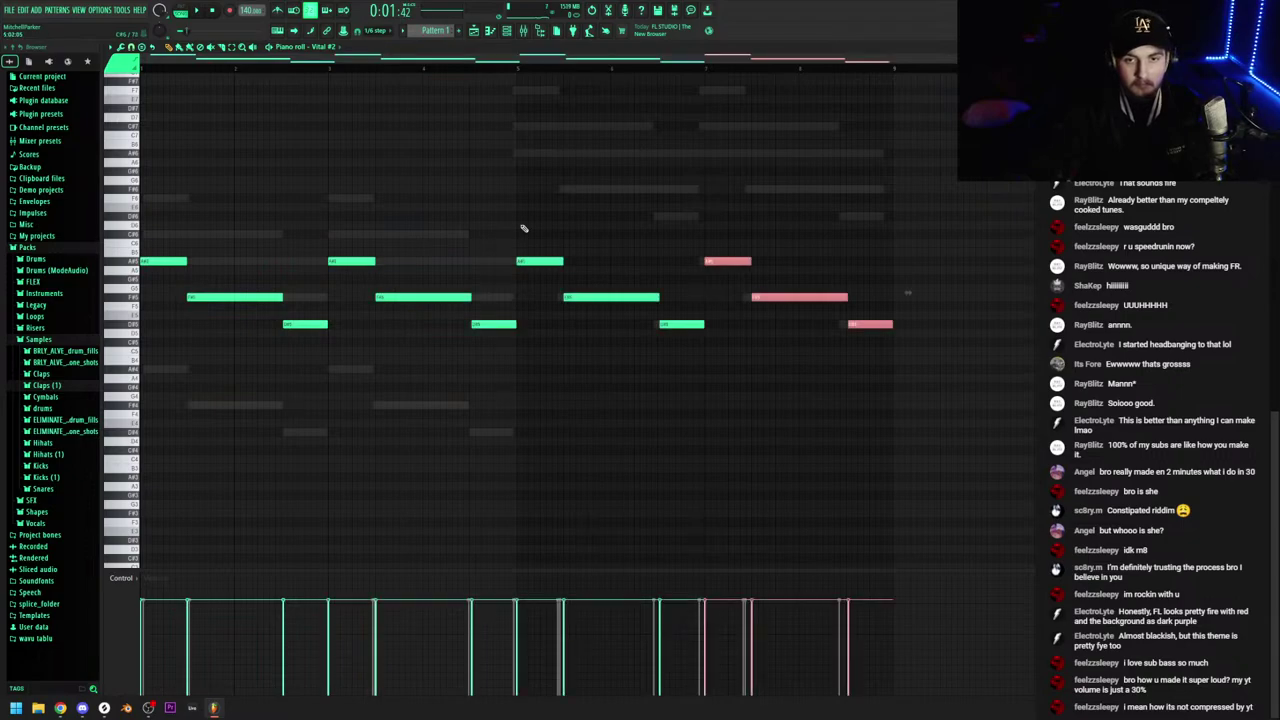
# Try PITCHMAP with its key set to A#/Bb on the Vital mixer track
pyautogui.click(507, 31)
pyautogui.click(523, 31)
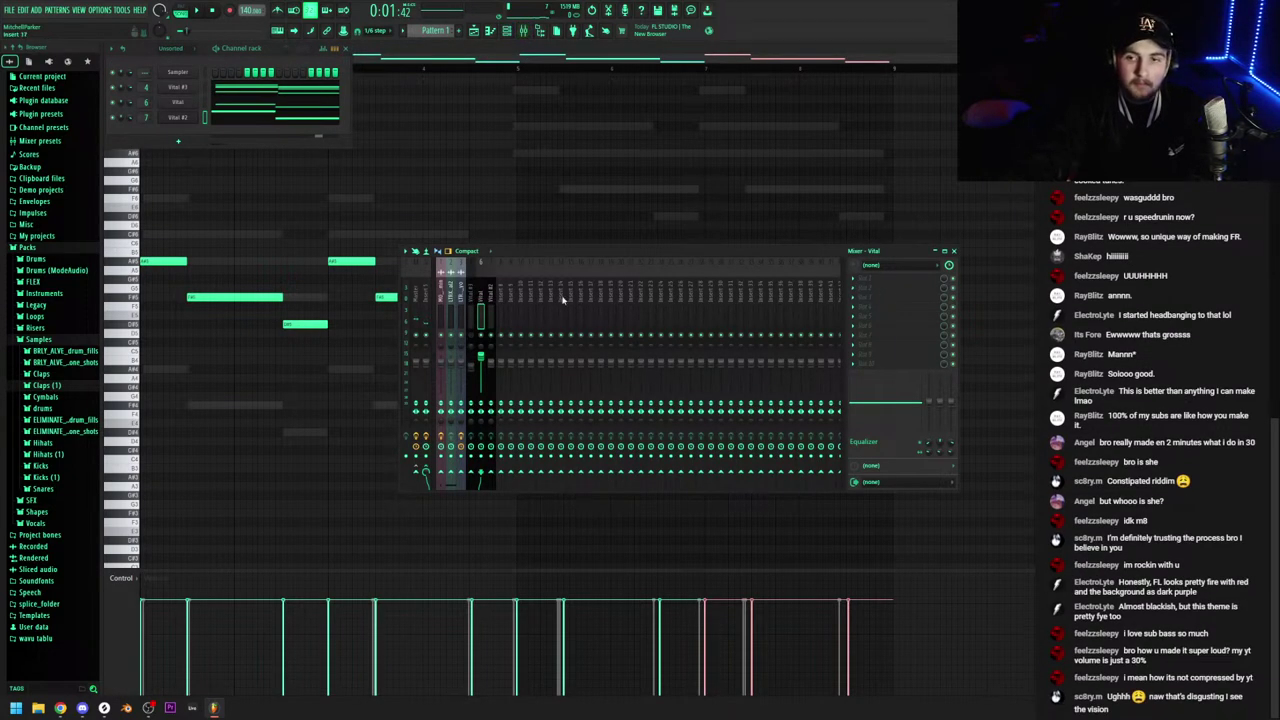
pyautogui.click(877, 281)
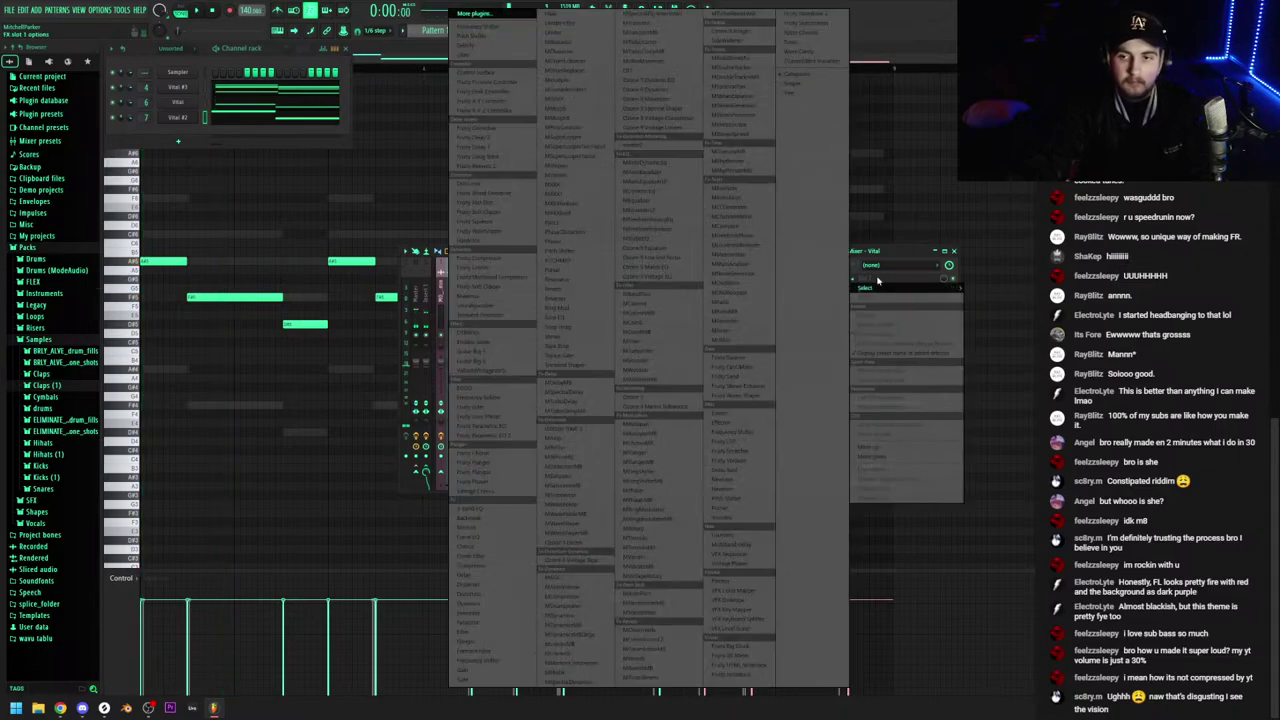
pyautogui.click(588, 261)
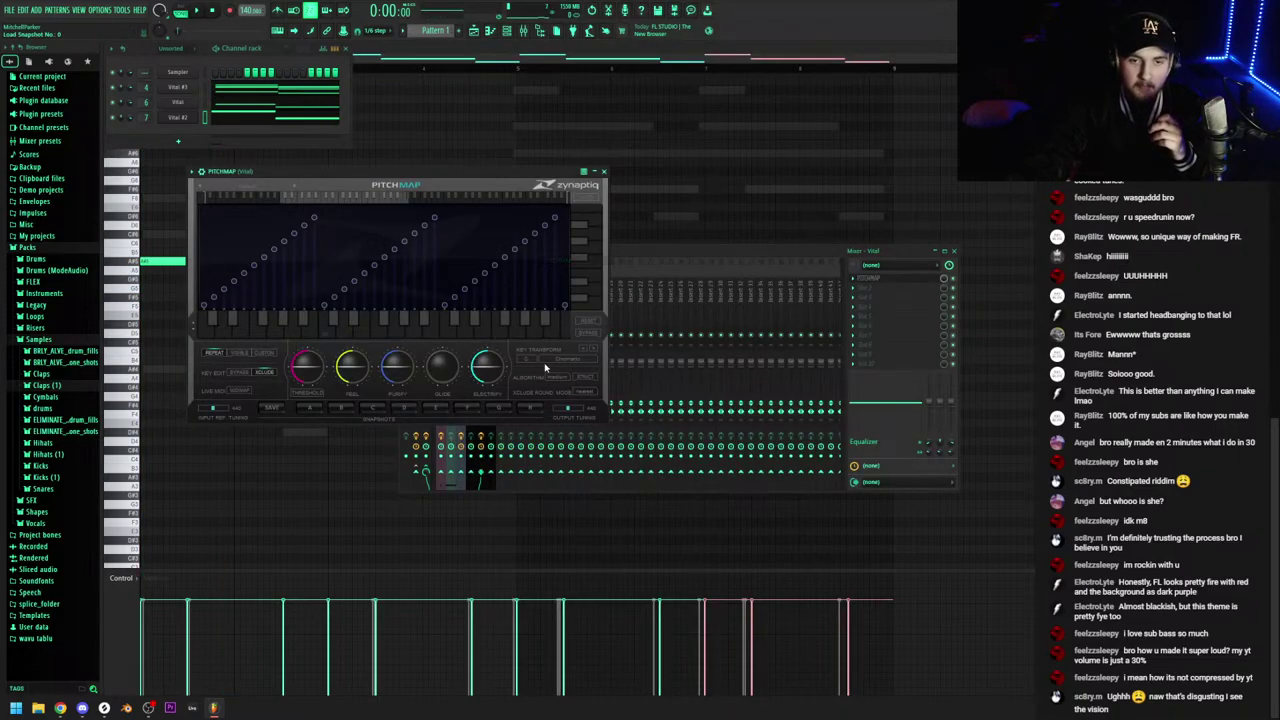
pyautogui.click(525, 360)
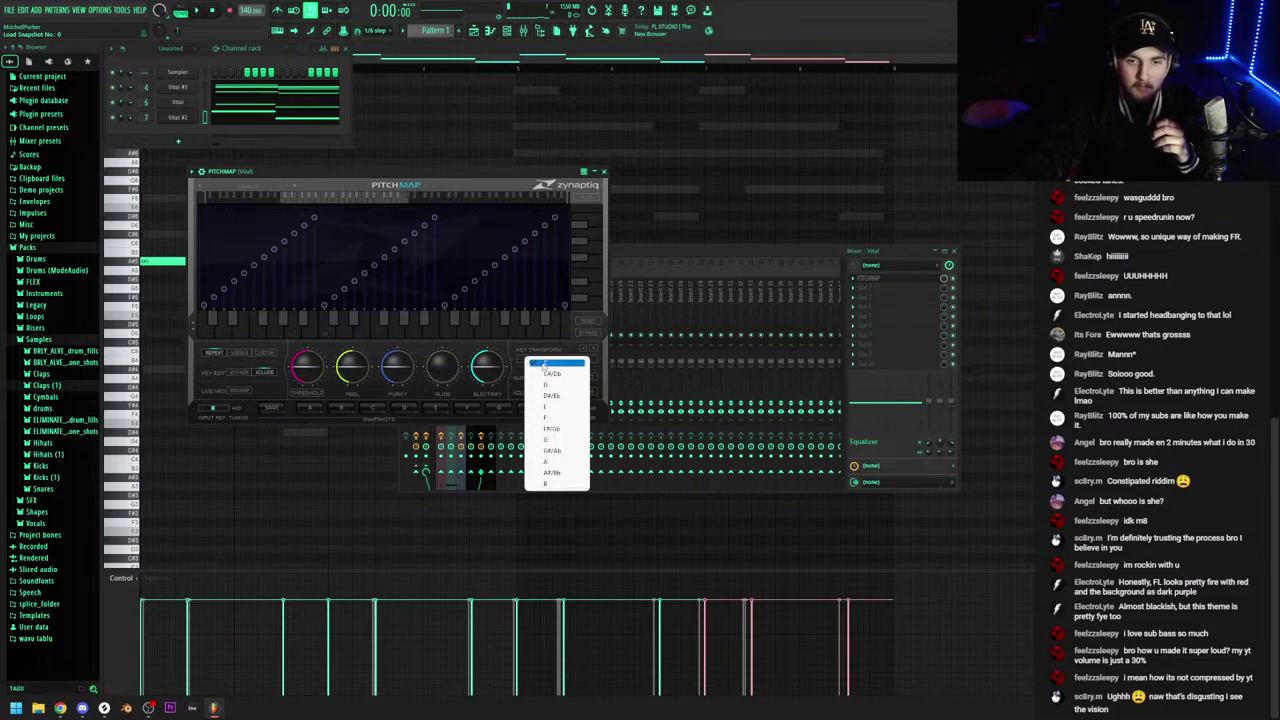
pyautogui.click(547, 473)
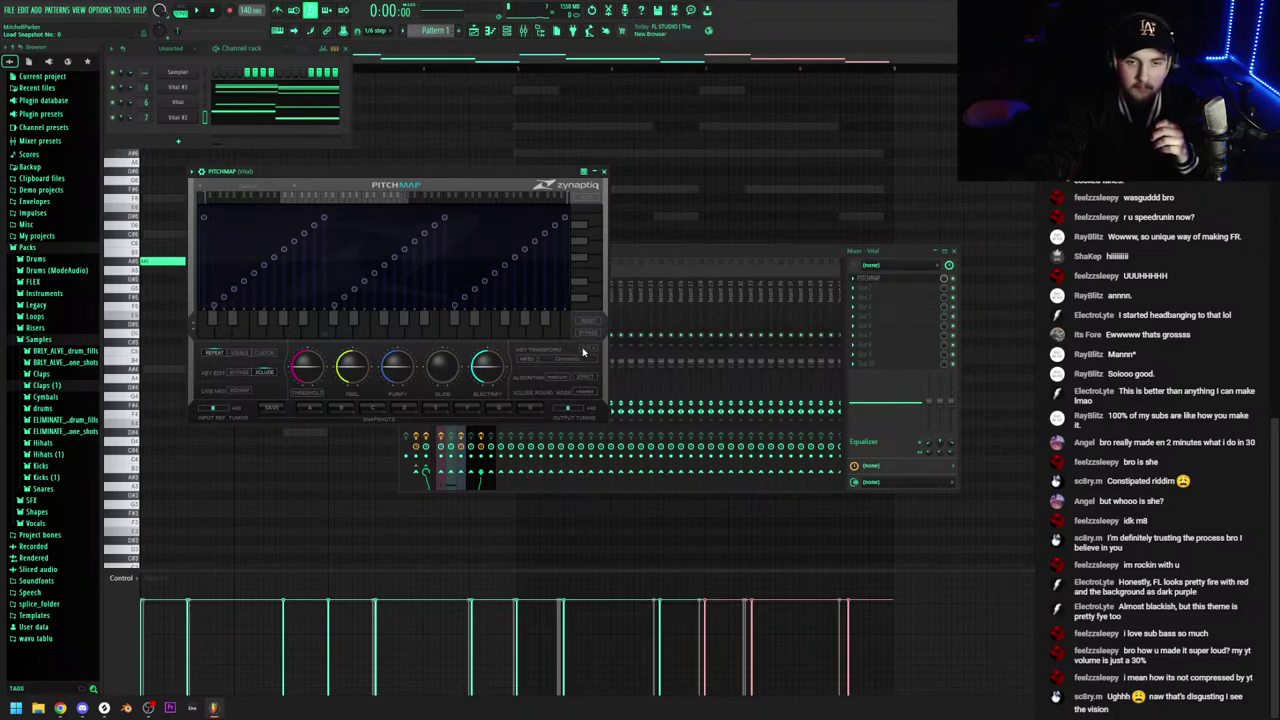
pyautogui.click(575, 362)
pyautogui.click(584, 359)
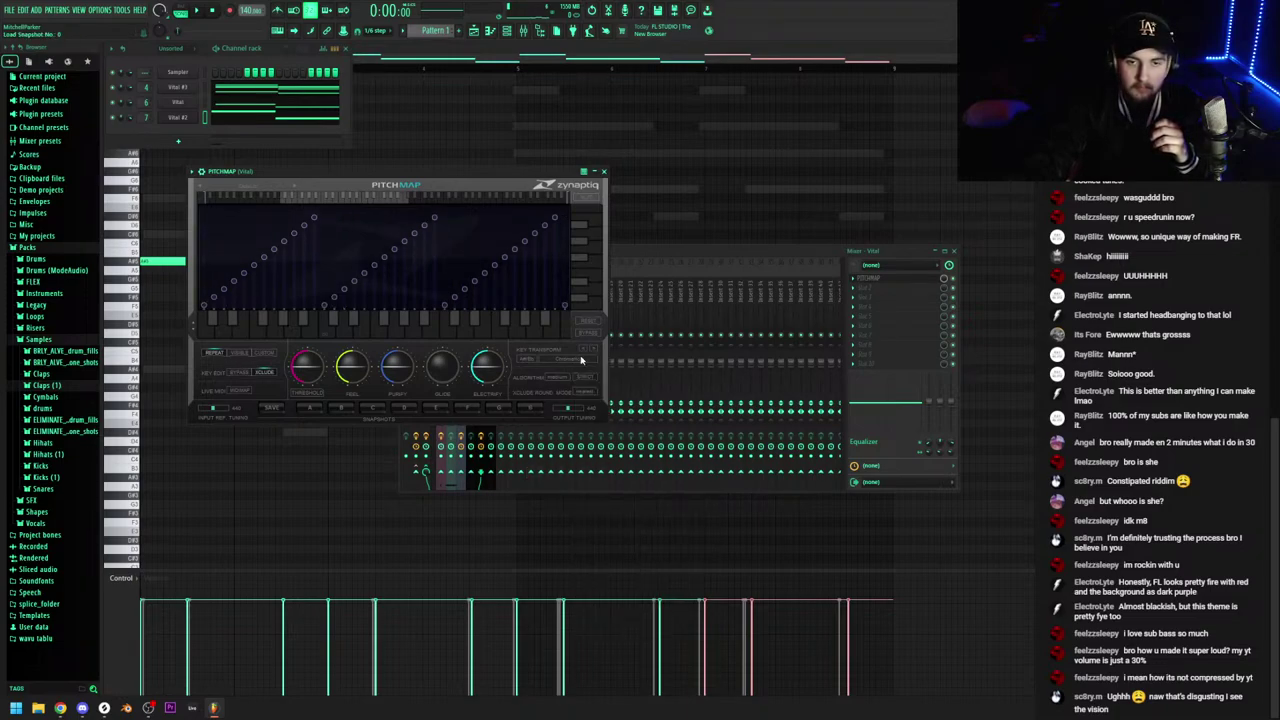
pyautogui.click(853, 279)
pyautogui.click(866, 298)
pyautogui.click(674, 386)
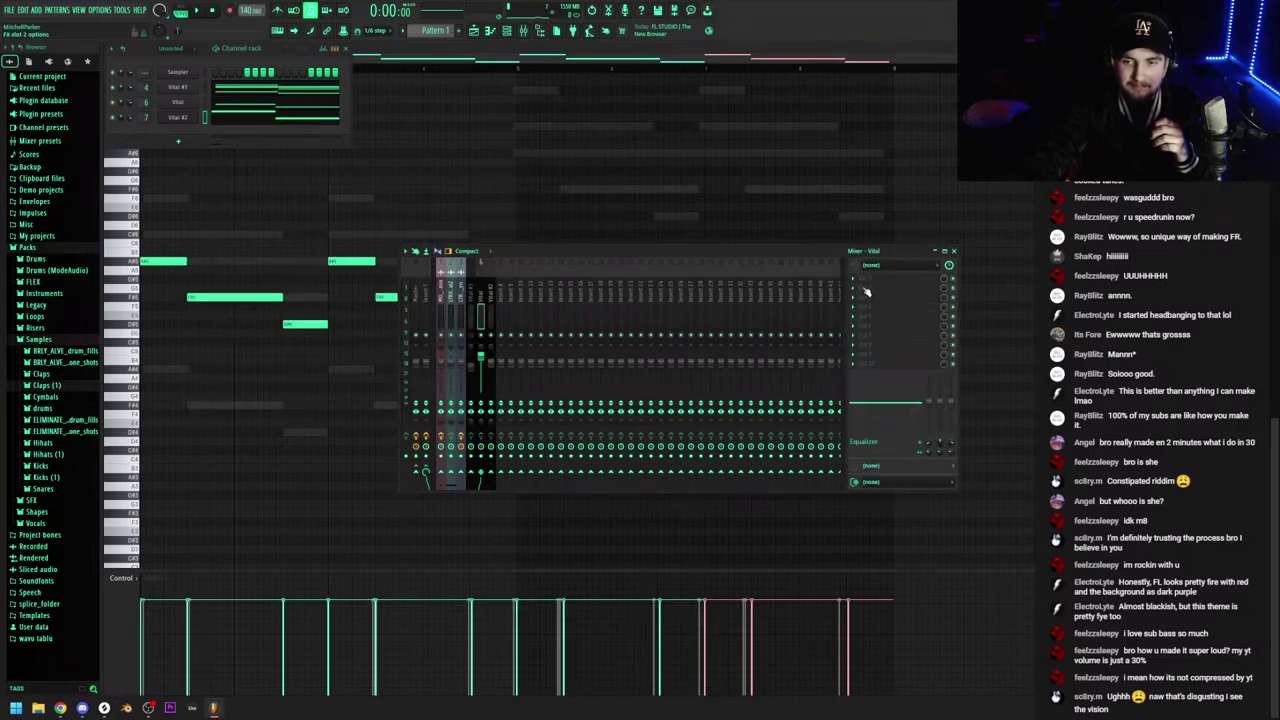
# Load PITCHMAP on the Vital mixer track and set its key transform to A#/Bb Natural Minor
pyautogui.click(854, 279)
pyautogui.moveTo(868, 288)
pyautogui.click(566, 260)
pyautogui.click(529, 360)
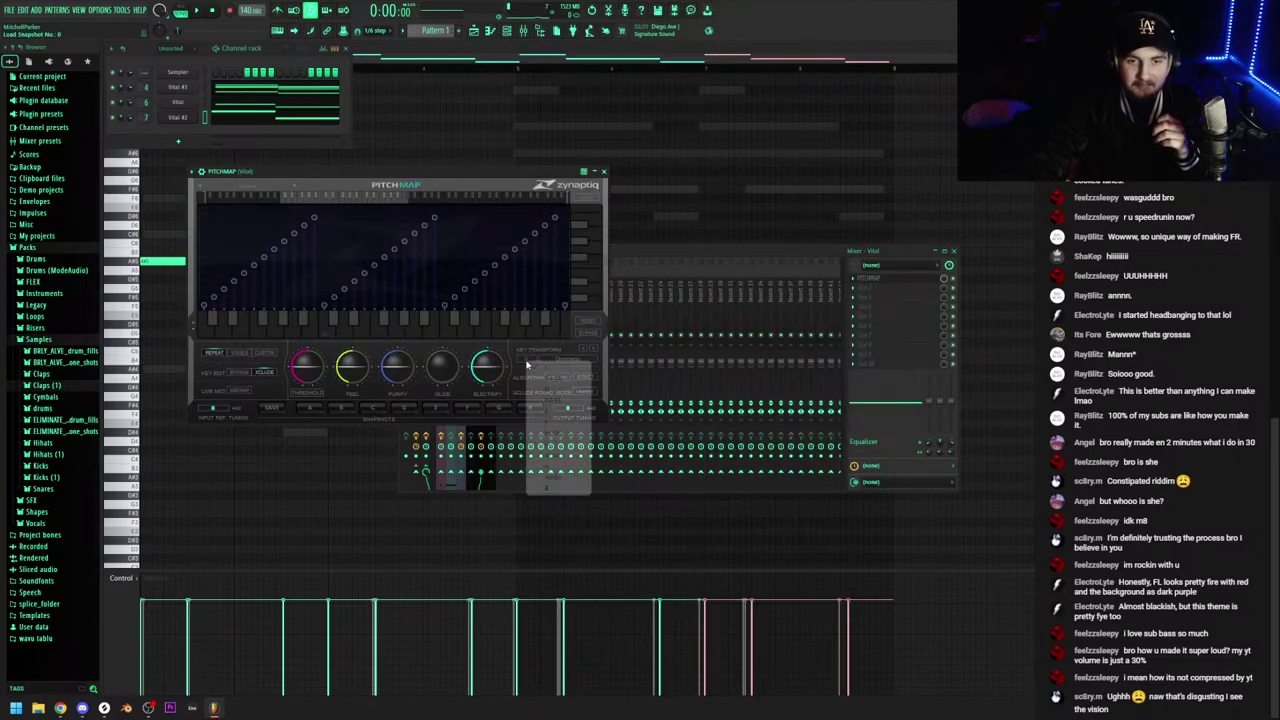
pyautogui.click(555, 478)
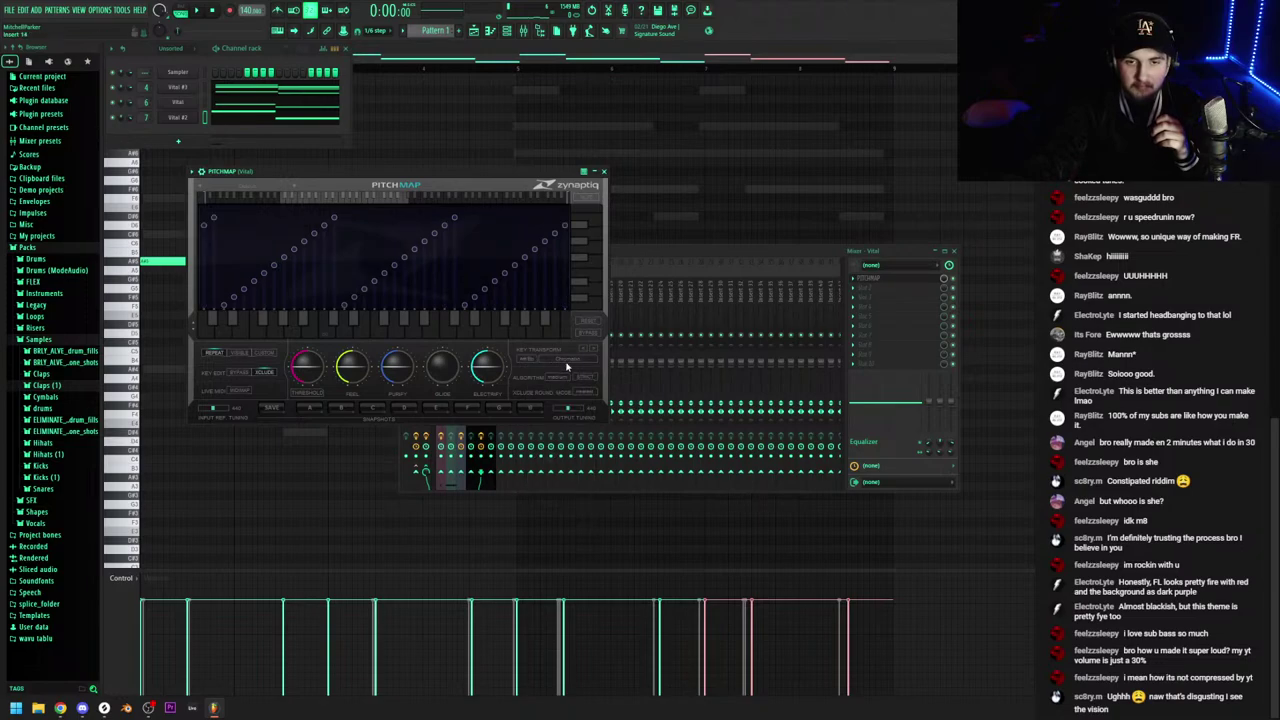
pyautogui.click(587, 358)
pyautogui.click(590, 385)
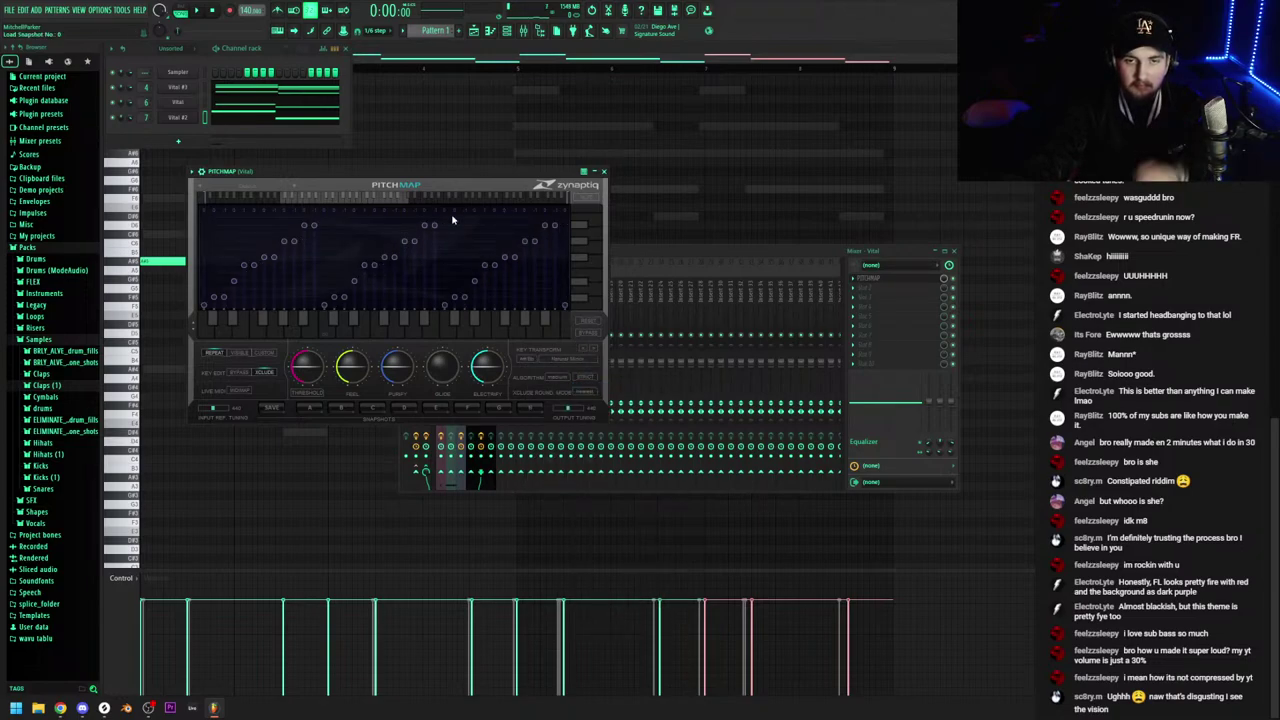
# During playback, raise PITCHMAP's Electrify and Purify to maximum, turn Feel fully down and set Threshold to about 0.75
pyautogui.press('space')
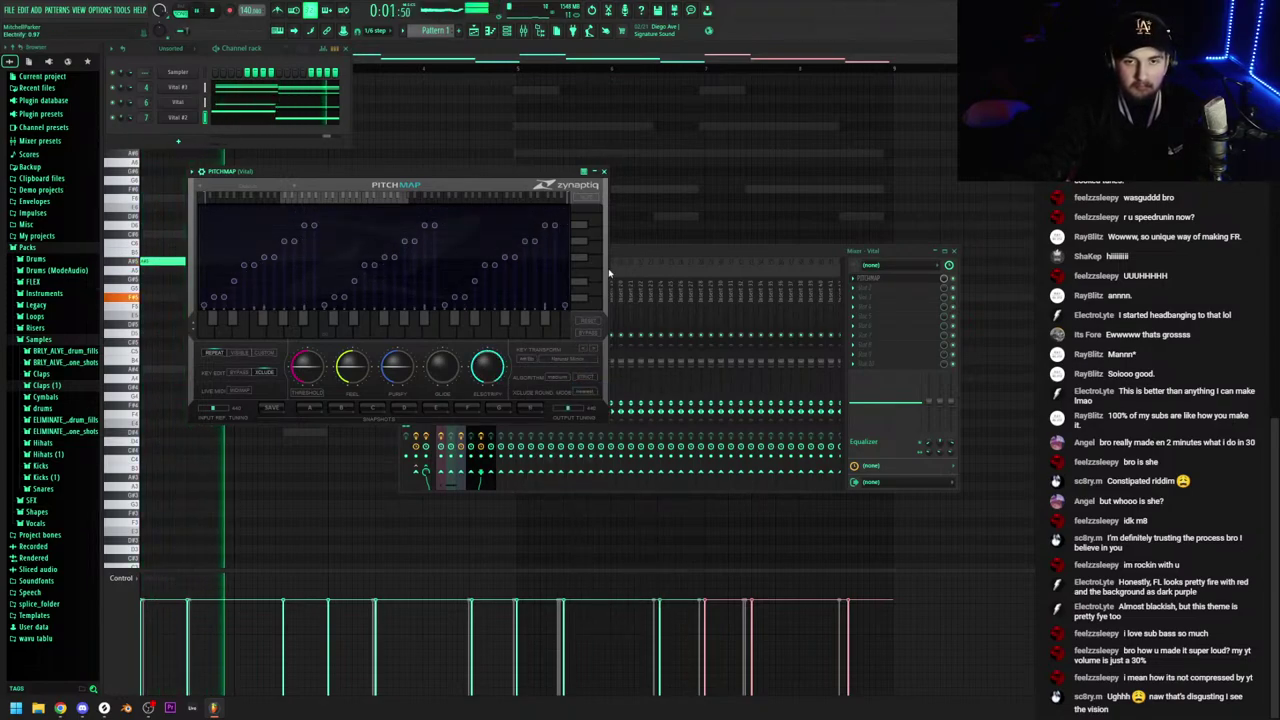
pyautogui.click(613, 268)
pyautogui.rightClick(480, 336)
pyautogui.click(442, 214)
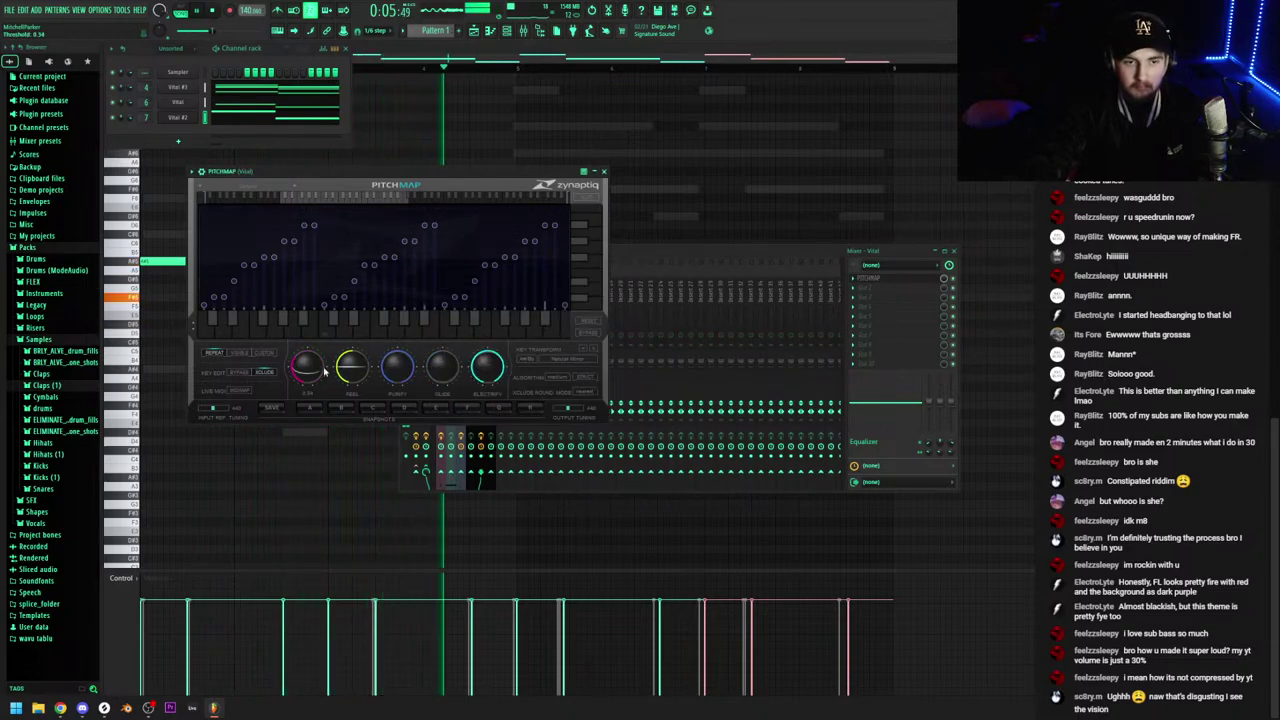
pyautogui.moveTo(323, 370); pyautogui.dragTo(313, 353)
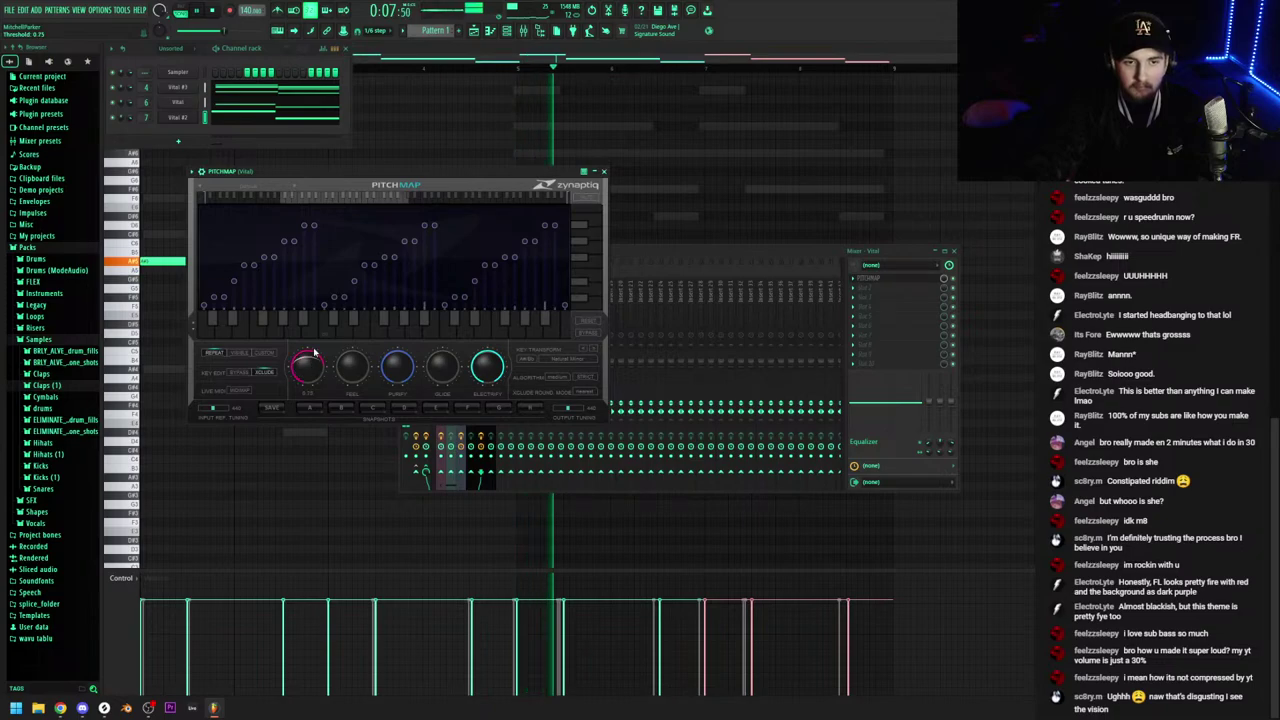
# Route the INFEKT_hihat_beepy_2 audio clip channel to mixer track 8
pyautogui.click(550, 273)
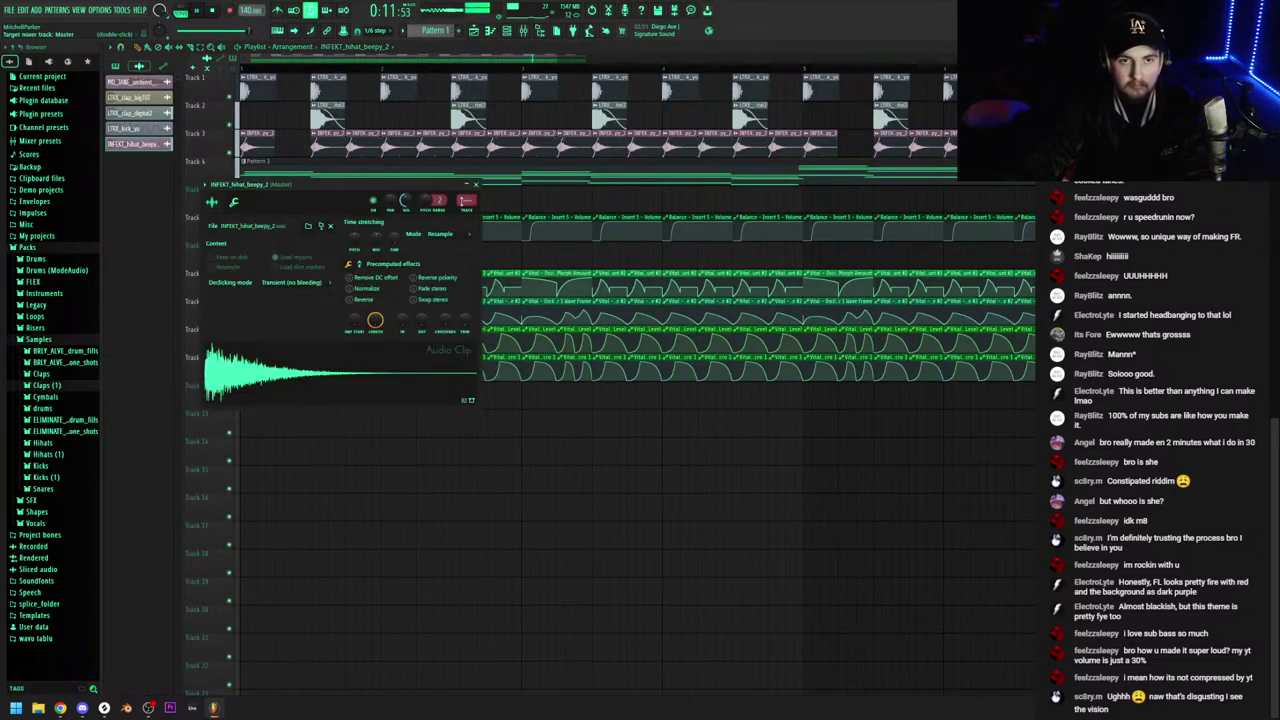
pyautogui.doubleClick(466, 201)
pyautogui.click(526, 32)
# Show the Unsorted channels in the channel rack and open the Vital synth
pyautogui.click(508, 31)
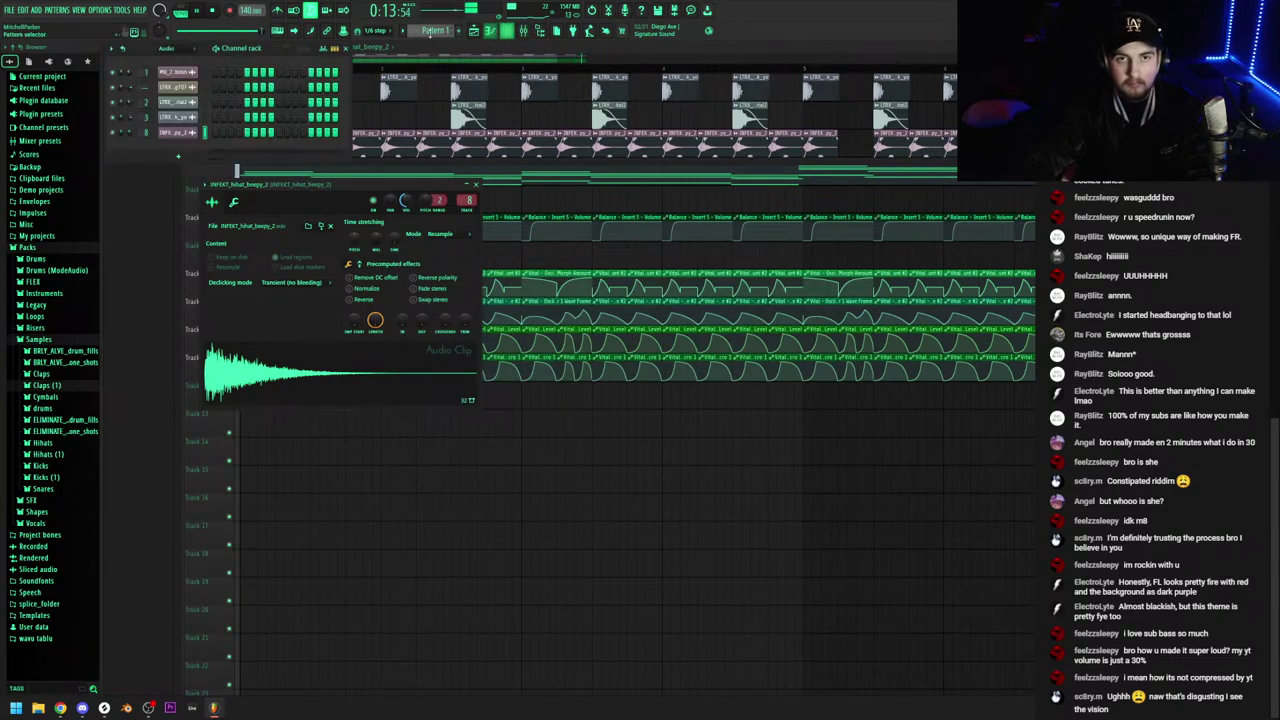
pyautogui.scroll(1, 176, 48)
pyautogui.press('space')
pyautogui.click(187, 103)
pyautogui.press('space')
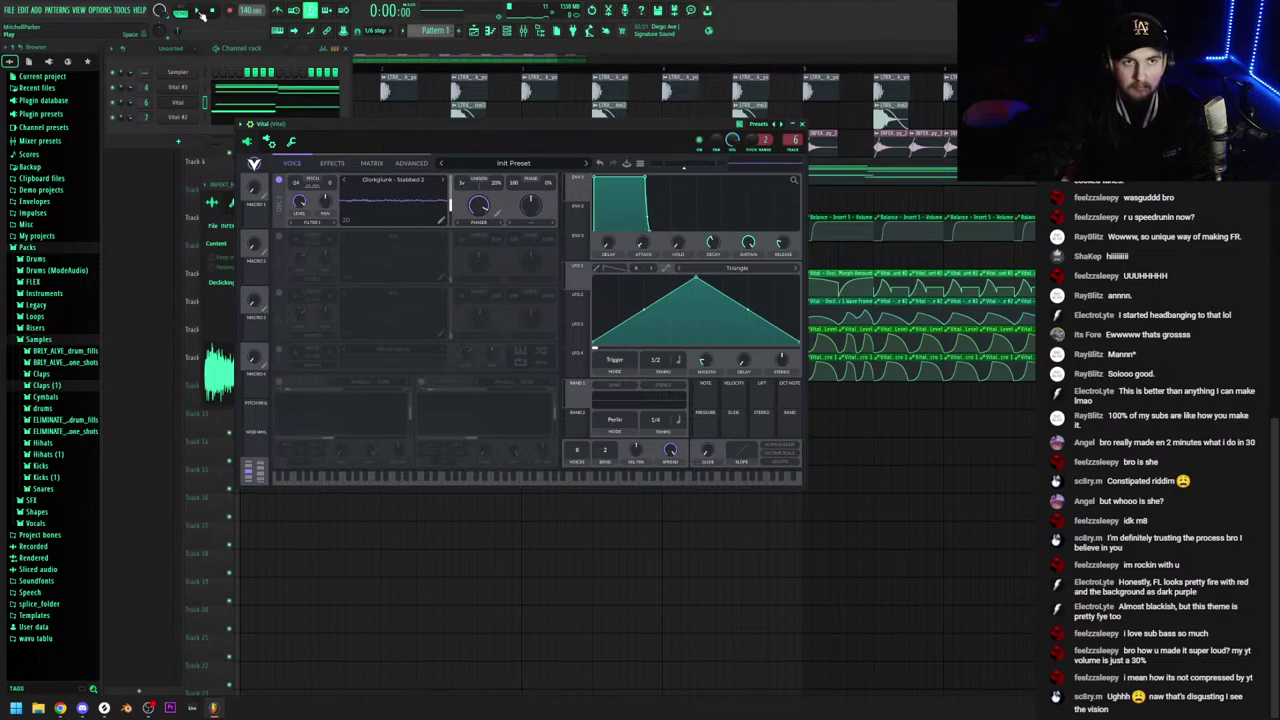
# Set oscillator 1's unison to 7 voices and reshape its Phaser curve with a tall peak just past the middle
pyautogui.click(198, 12)
pyautogui.moveTo(463, 185); pyautogui.dragTo(463, 172)
pyautogui.click(499, 214)
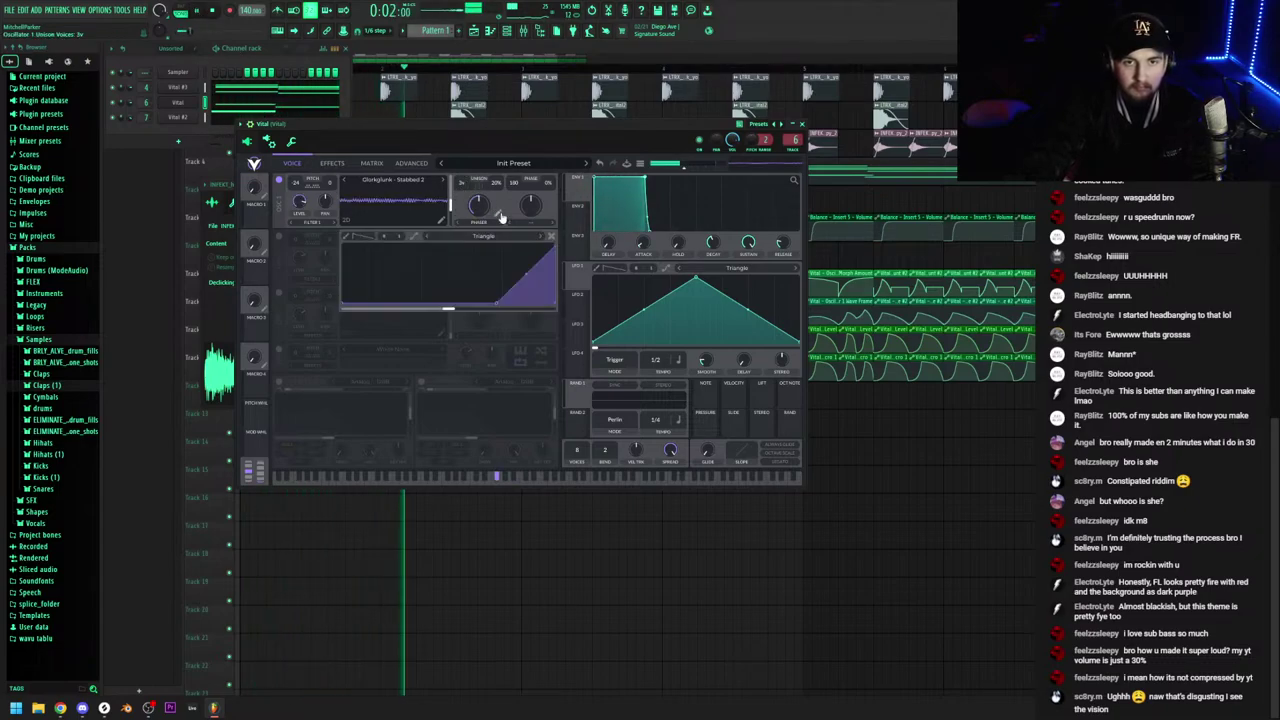
pyautogui.moveTo(526, 276); pyautogui.dragTo(534, 328)
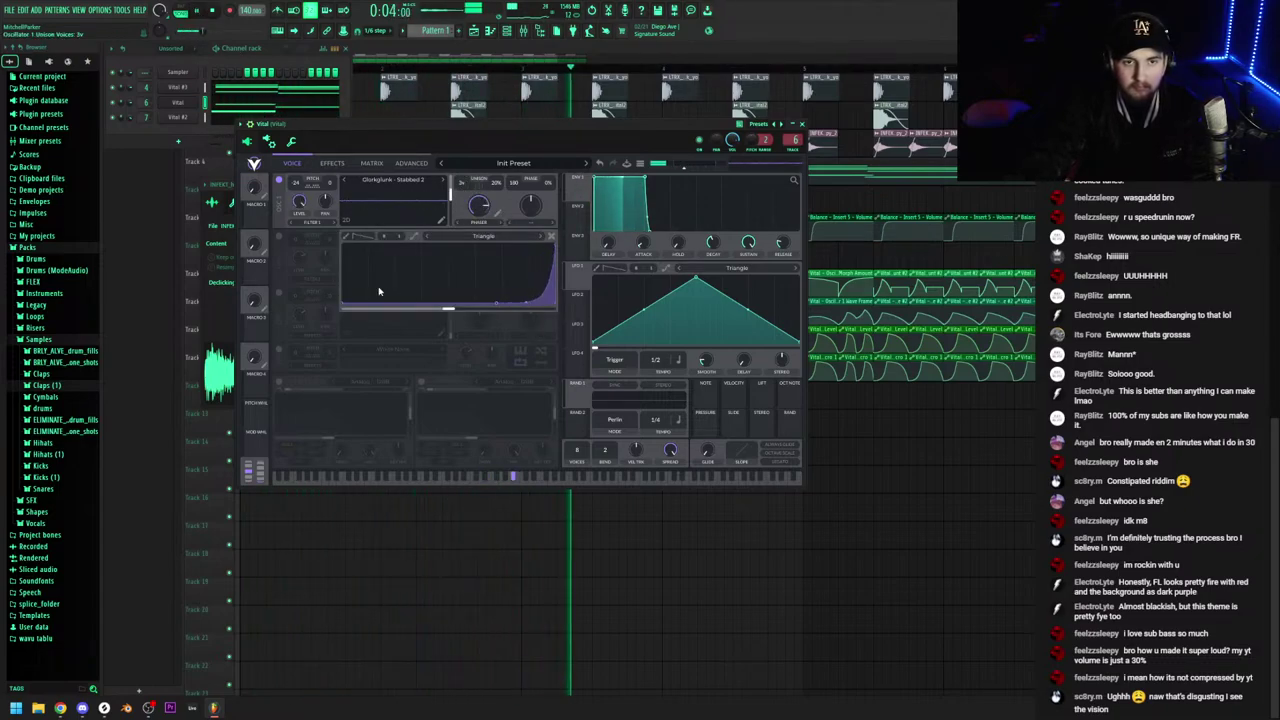
pyautogui.doubleClick(377, 257)
pyautogui.moveTo(377, 256); pyautogui.dragTo(468, 248)
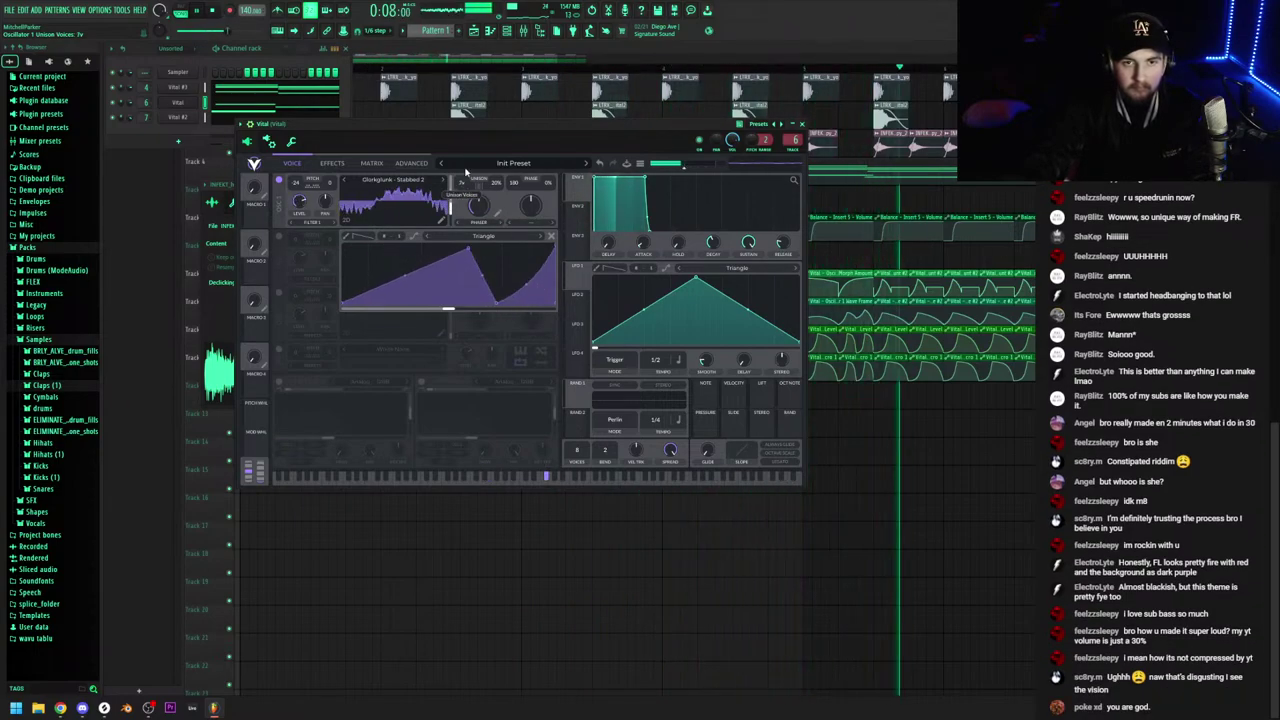
# Audition Glorkglunk wavetables on oscillator 1, including the Traditional Glorkglunk, Glitch Mudpie 4 and Glitch Mudpie 1 tables
pyautogui.click(465, 172)
pyautogui.click(636, 297)
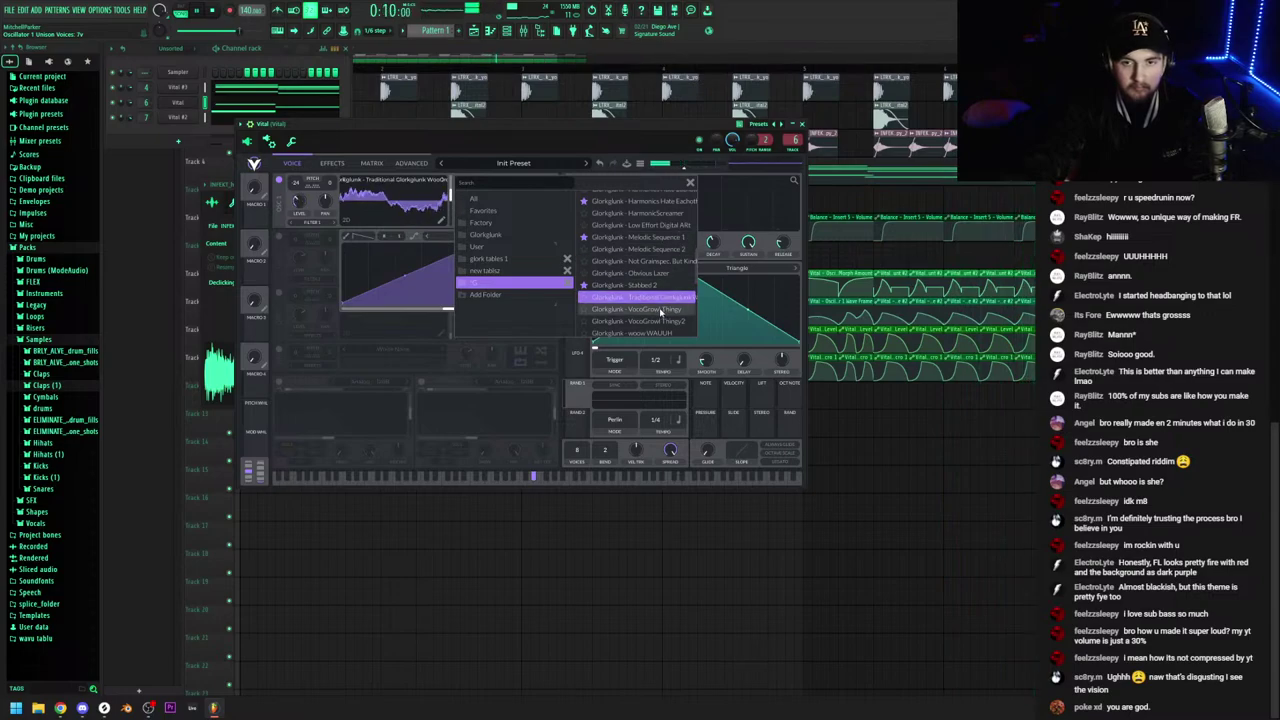
pyautogui.click(660, 310)
pyautogui.scroll(1, 645, 230)
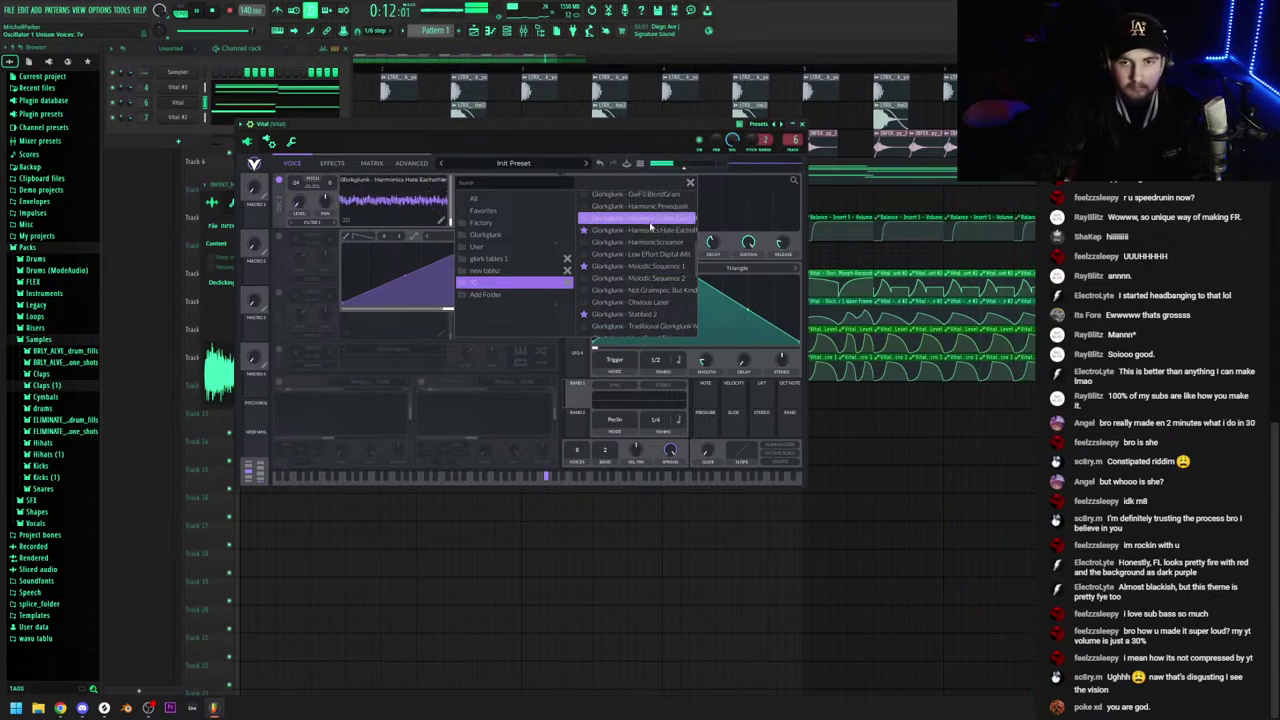
pyautogui.scroll(2, 645, 240)
pyautogui.scroll(2, 648, 258)
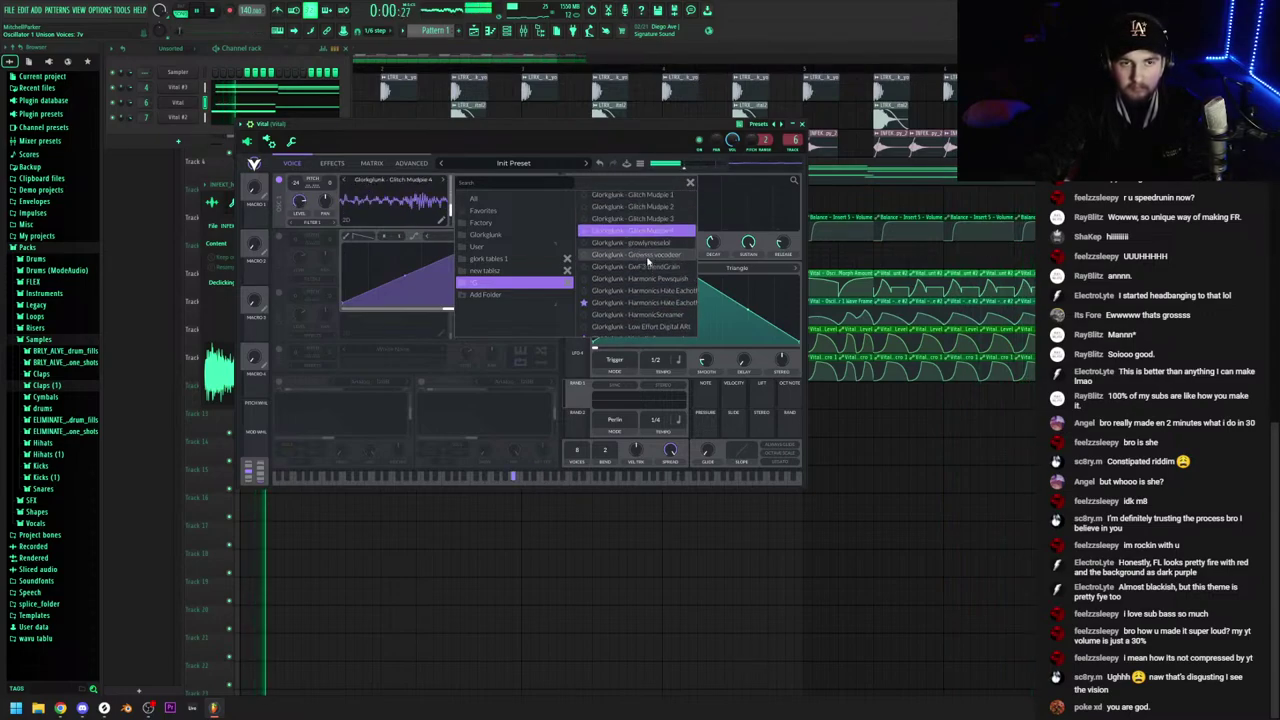
pyautogui.click(657, 212)
pyautogui.scroll(-3, 634, 282)
pyautogui.scroll(-4, 633, 283)
# Load the Nuan Sonar - Matriarch Saw wavetable into oscillator 1 and close the wavetable browser
pyautogui.click(635, 286)
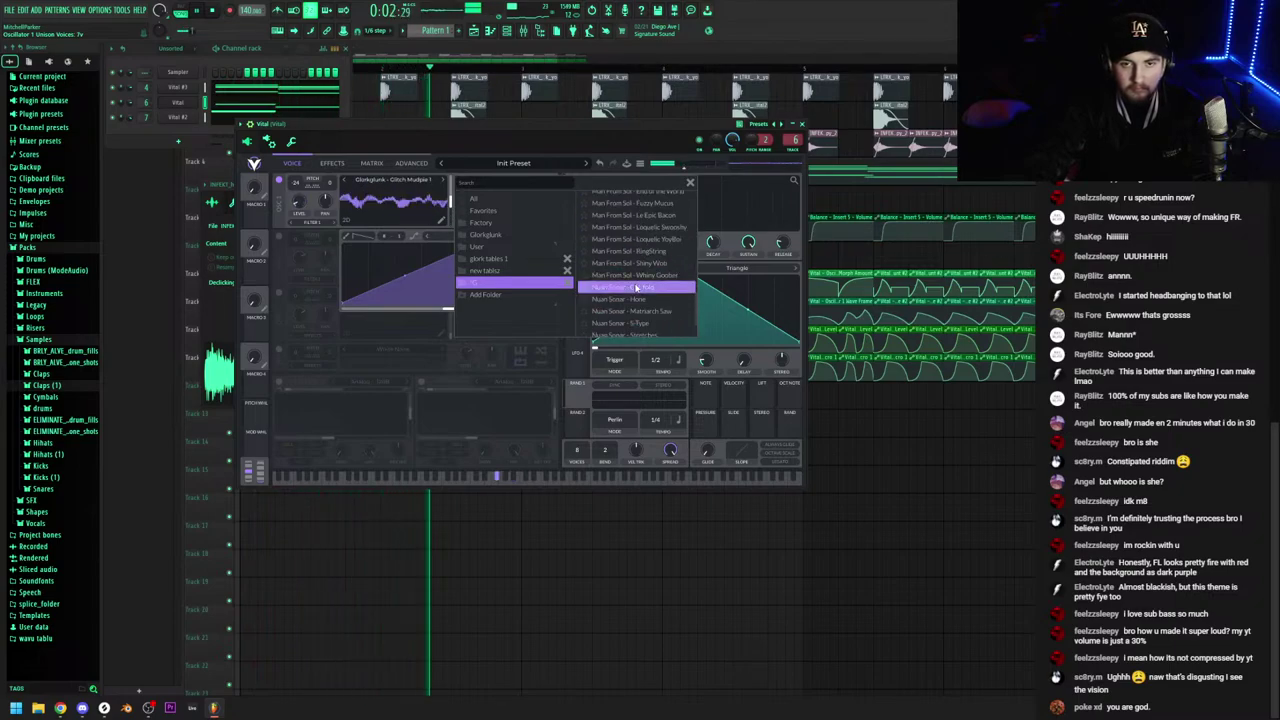
pyautogui.scroll(-2, 640, 288)
pyautogui.click(648, 269)
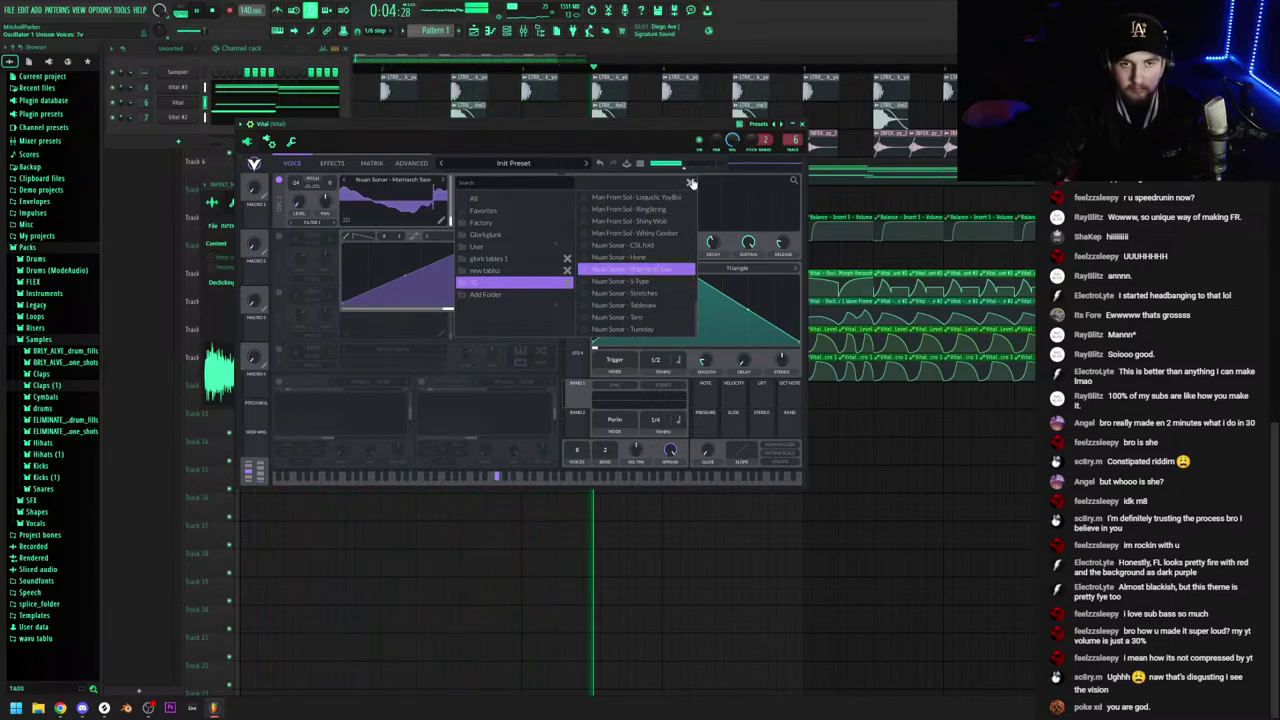
pyautogui.click(690, 183)
# Flatten the Phaser curve except for a steep rise at its end and add a low hump near its start
pyautogui.moveTo(469, 247); pyautogui.dragTo(454, 304)
pyautogui.moveTo(530, 287); pyautogui.dragTo(534, 366)
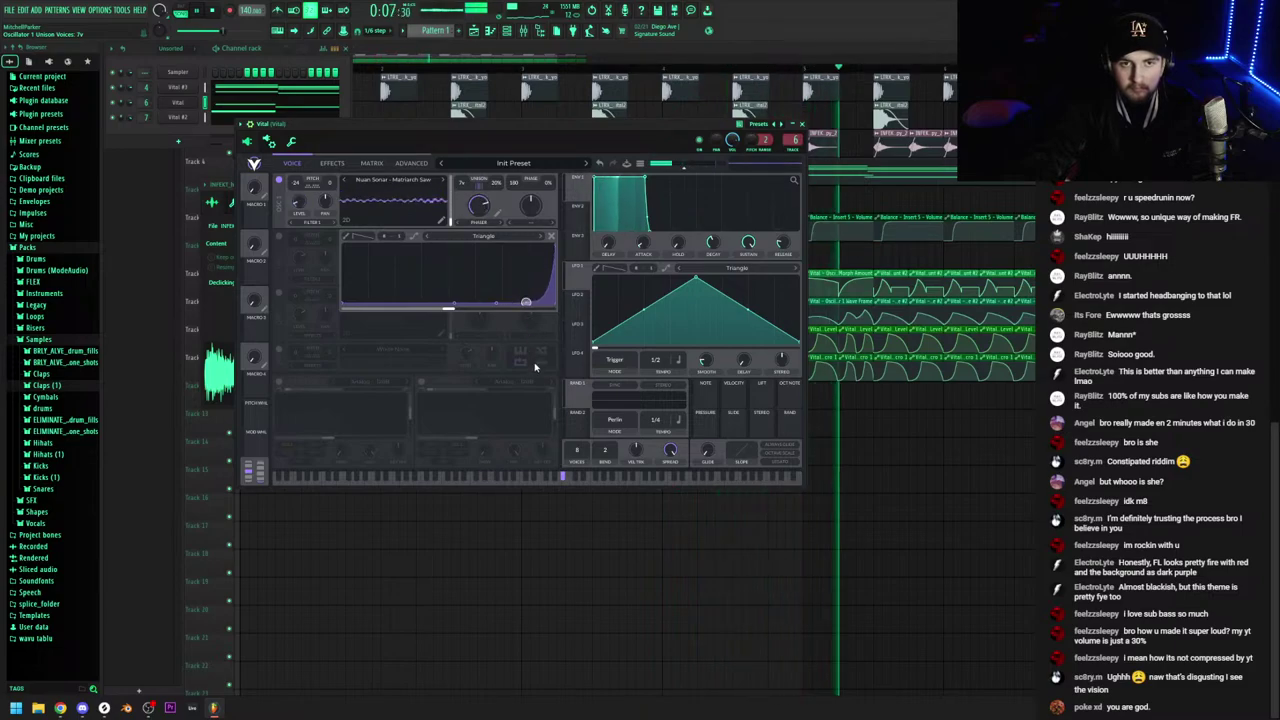
pyautogui.doubleClick(383, 279)
pyautogui.moveTo(383, 279)
pyautogui.mouseDown()
pyautogui.moveTo(378, 268)
pyautogui.moveTo(387, 279)
pyautogui.mouseUp()
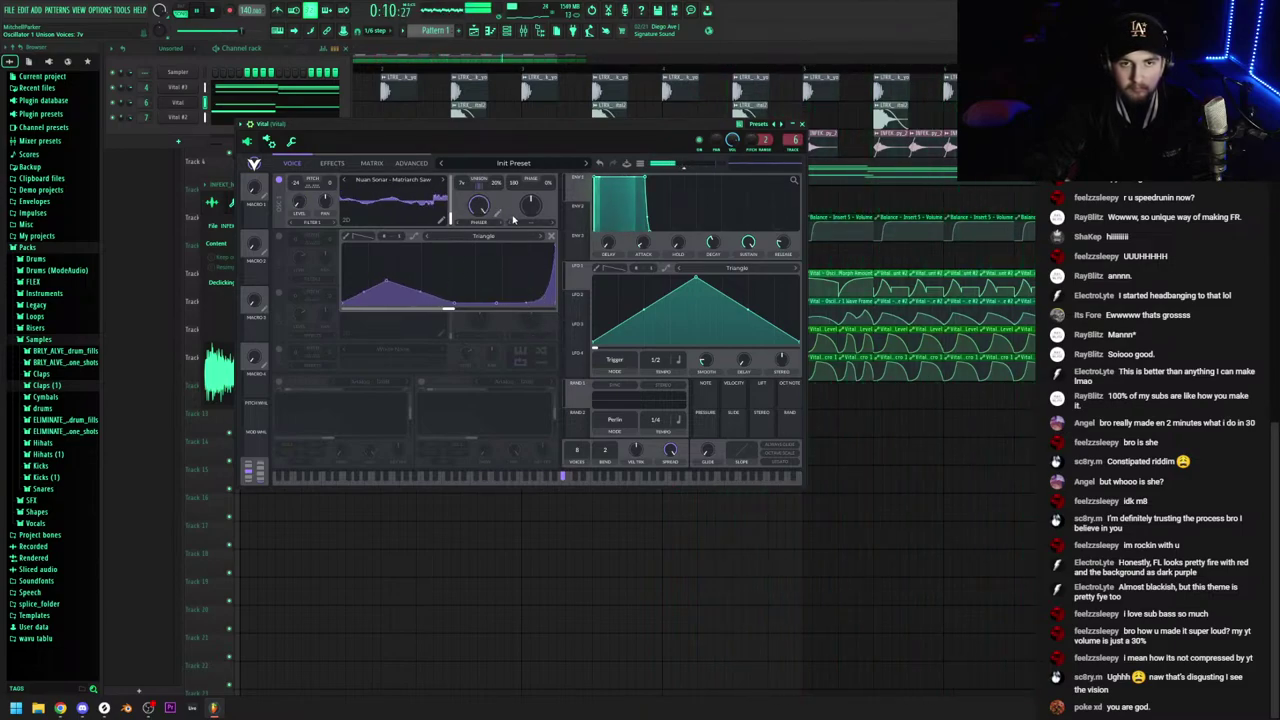
# Route the Vital #3 mixer track into the Vital track instead of Insert 1 and lower its volume slightly
pyautogui.click(331, 162)
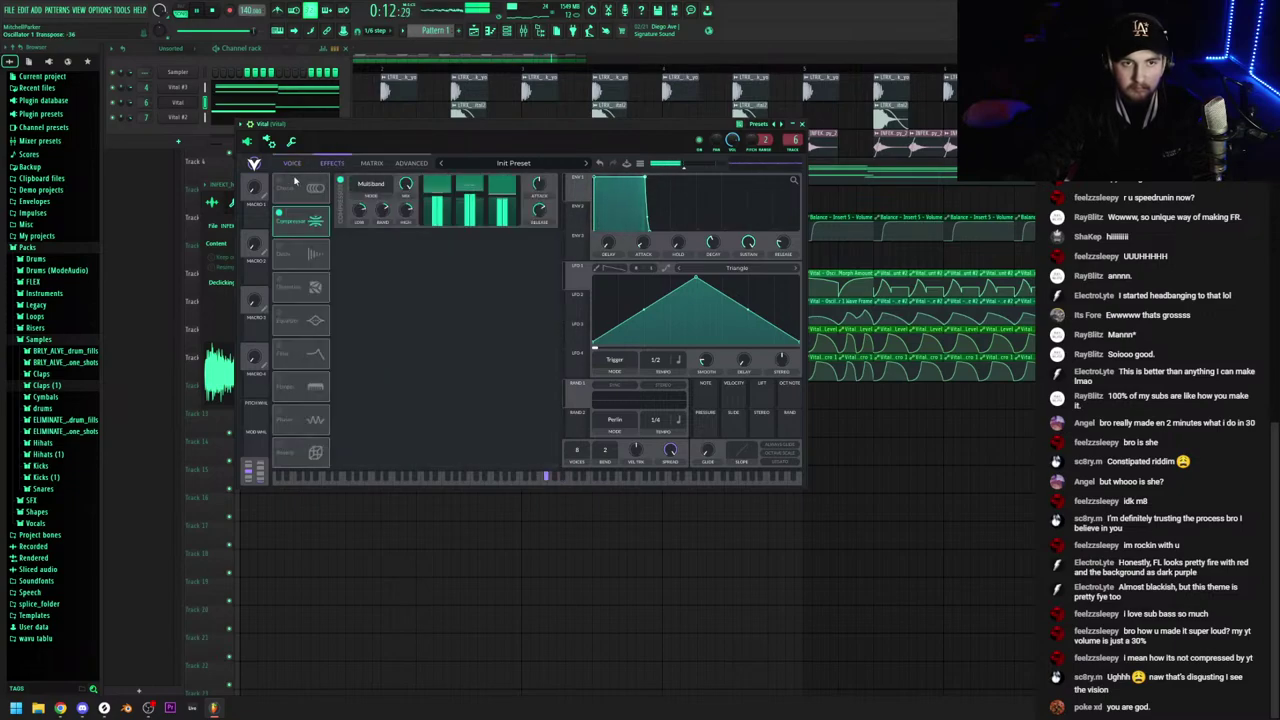
pyautogui.click(523, 31)
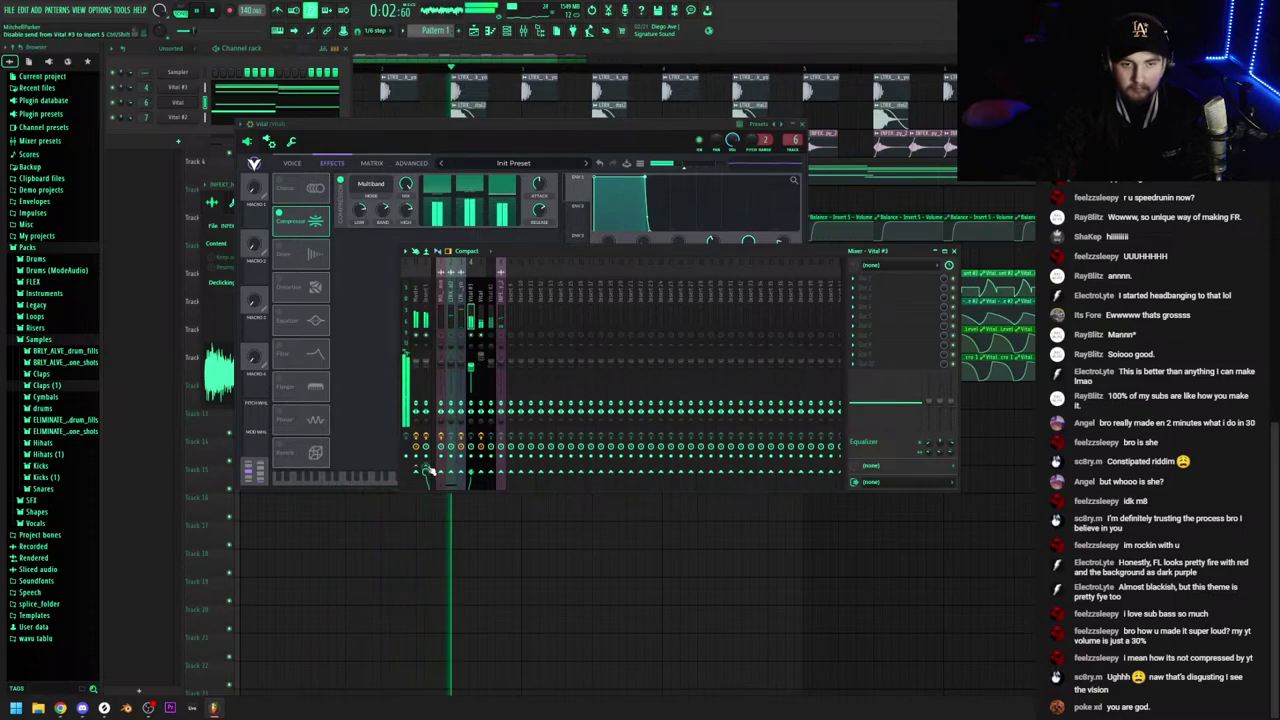
pyautogui.press('space')
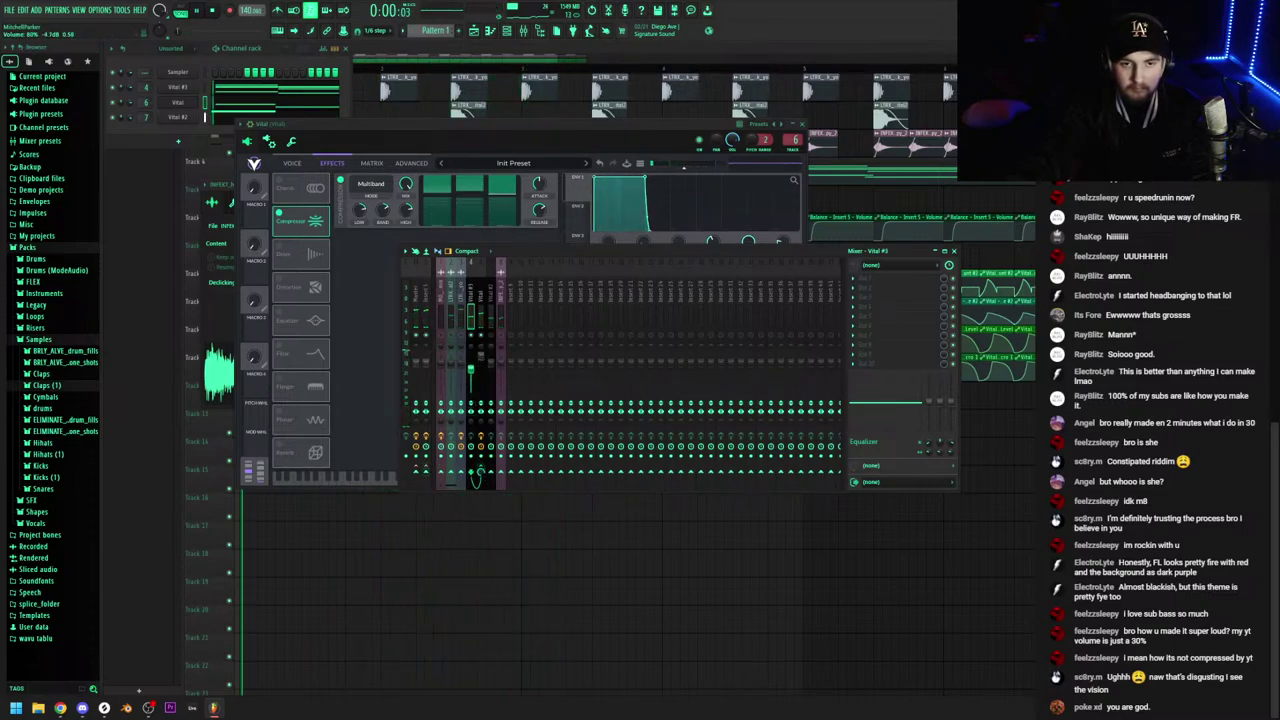
pyautogui.moveTo(471, 370); pyautogui.dragTo(471, 374)
pyautogui.press('space')
# Check Vital #3's effects and oscillator settings, close the synth, and lower the Vital #3 mixer track volume to about 44%
pyautogui.click(507, 31)
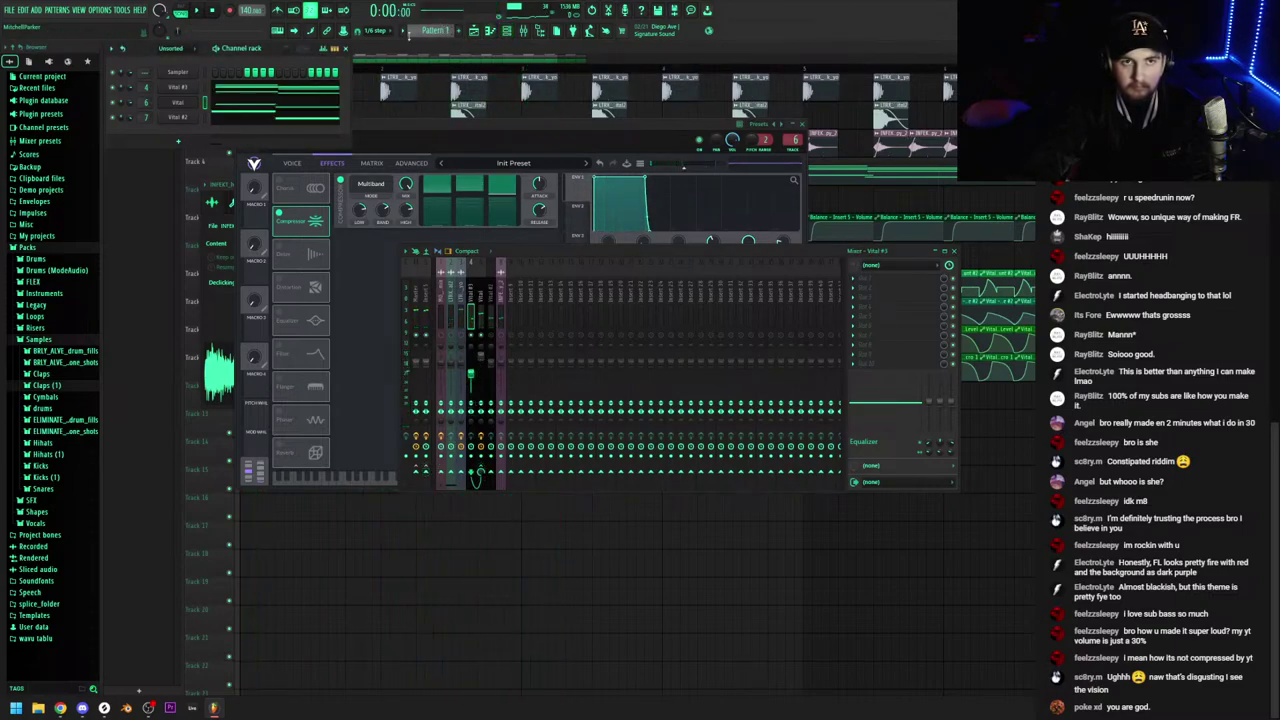
pyautogui.click(177, 89)
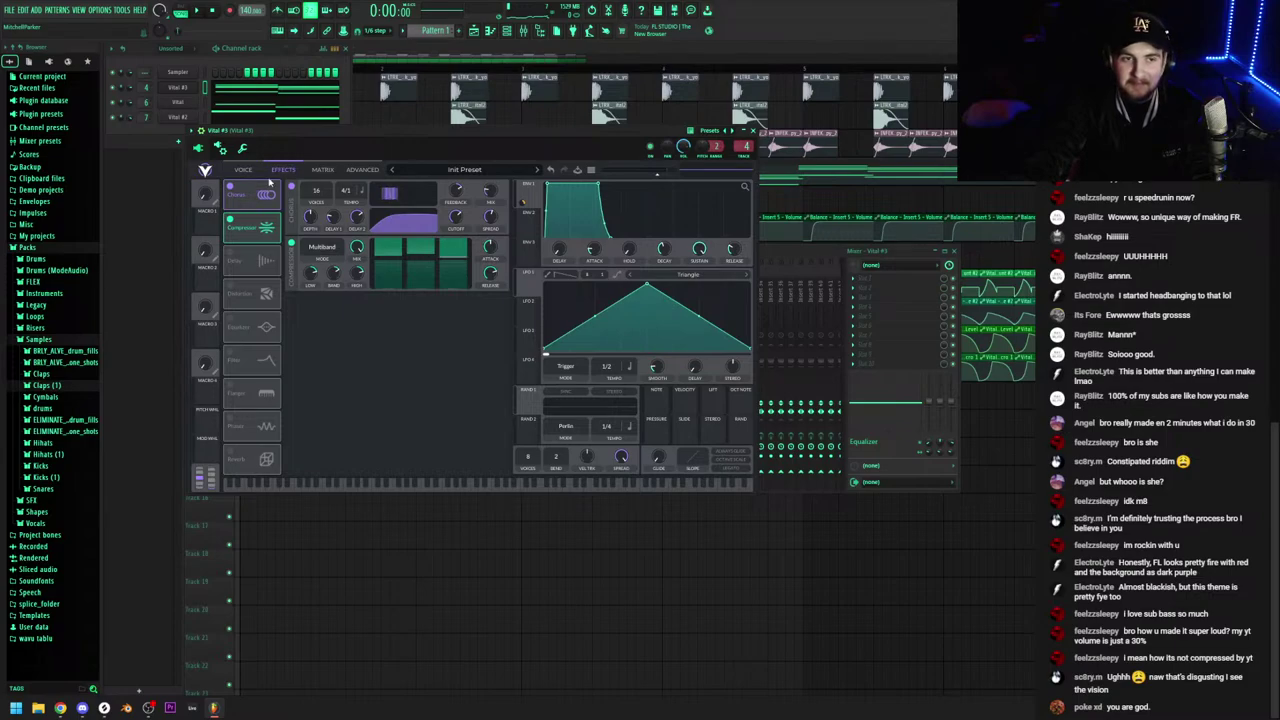
pyautogui.click(242, 170)
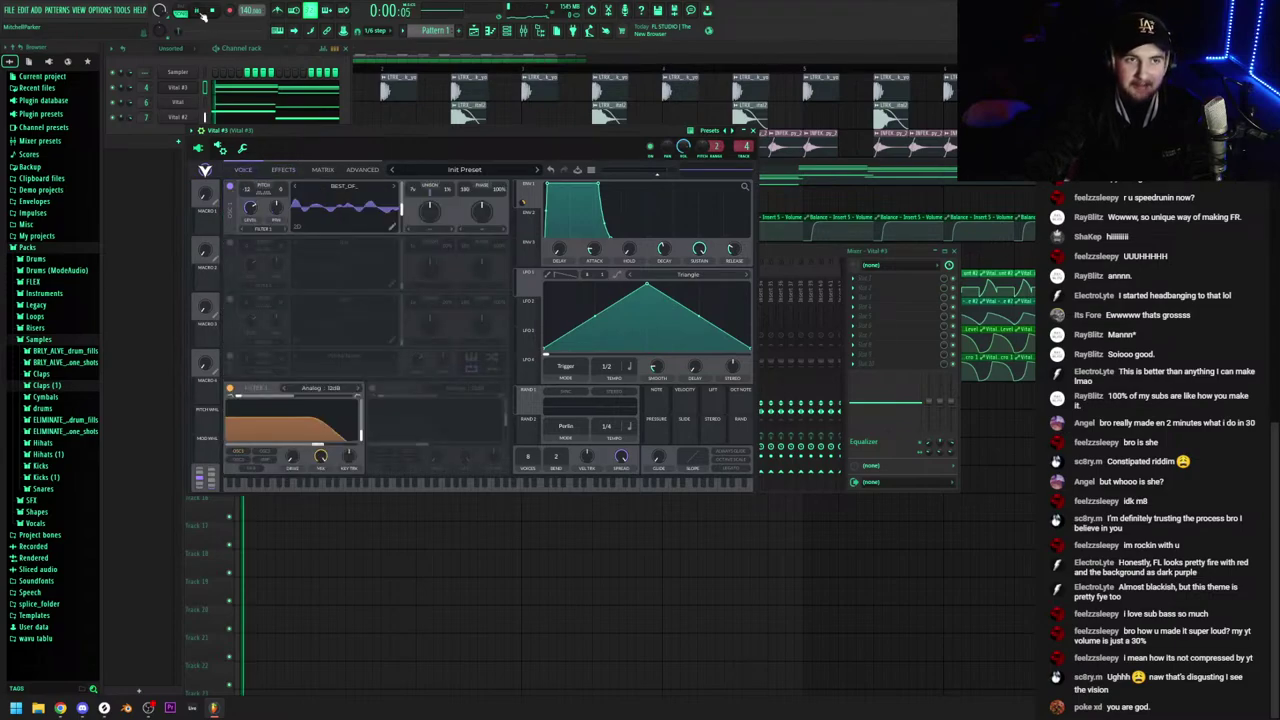
pyautogui.click(753, 131)
pyautogui.click(481, 338)
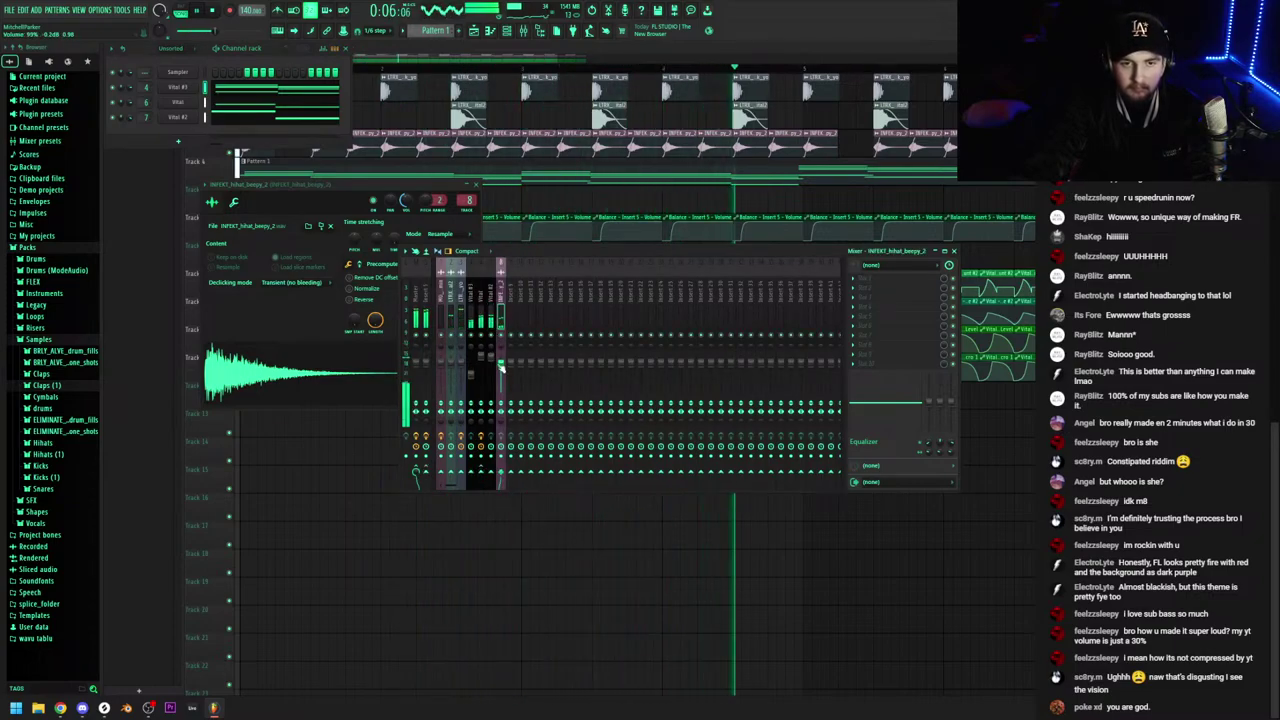
pyautogui.moveTo(471, 375); pyautogui.dragTo(471, 382)
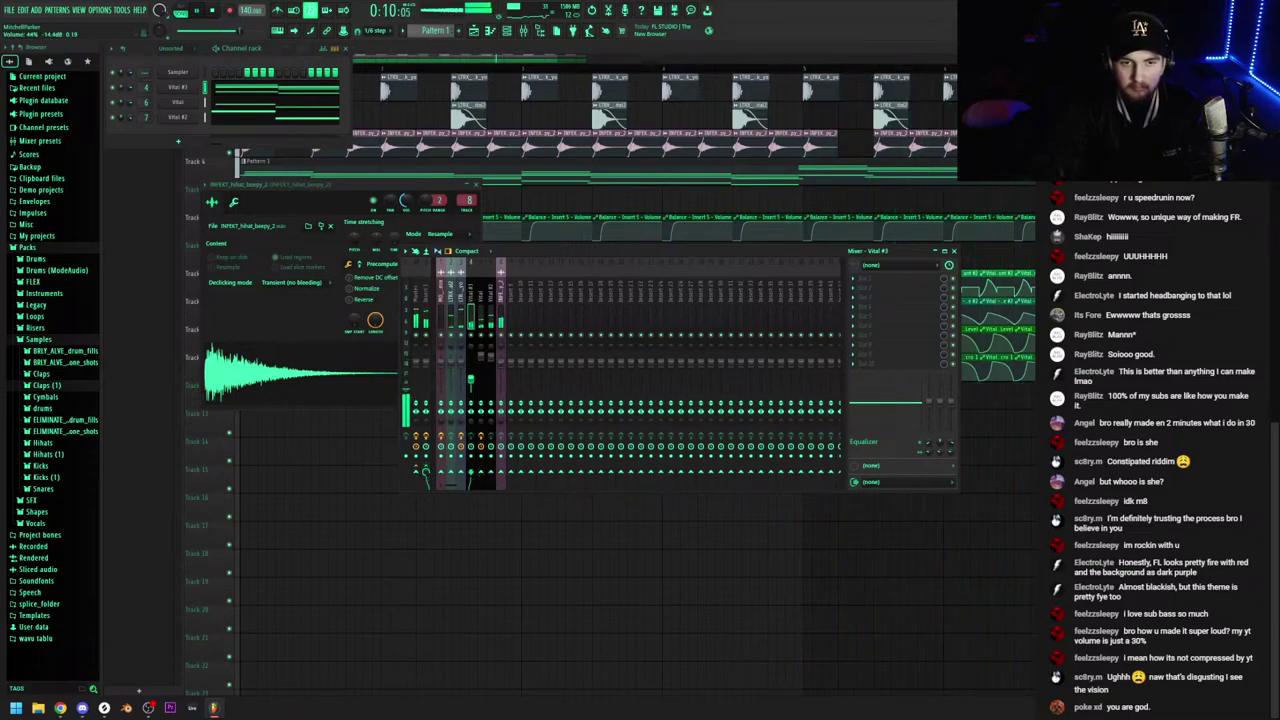
# Load Fruity Love Philter on the Vital #3 mixer track and create an automation clip for its Filter 1 cutoff frequency
pyautogui.click(872, 284)
pyautogui.click(490, 390)
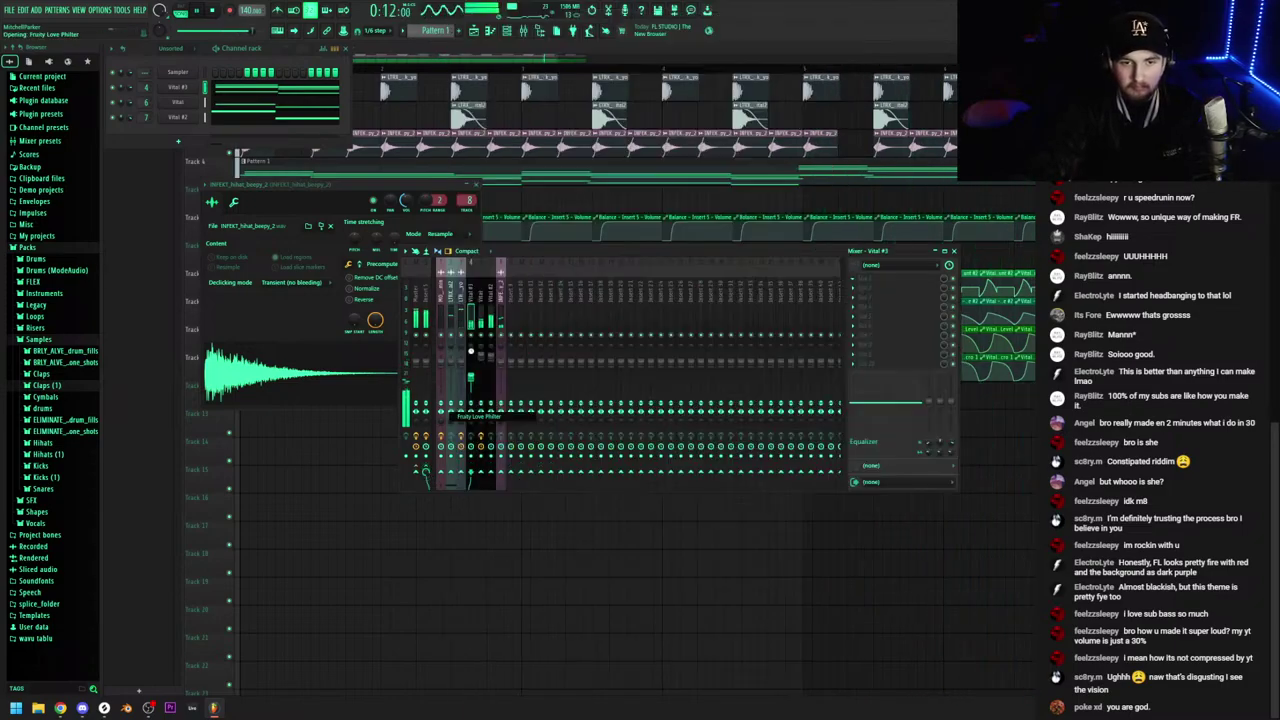
pyautogui.rightClick(207, 205)
pyautogui.click(245, 240)
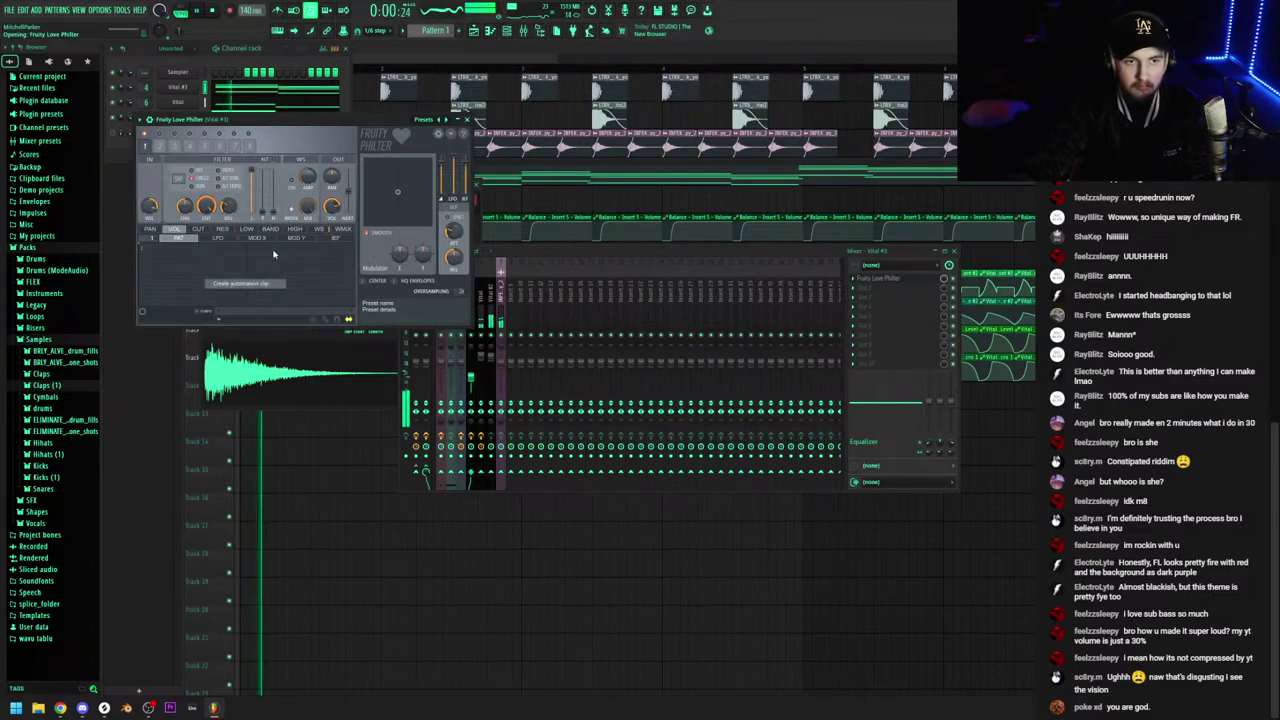
# Shape the first bar of the cutoff automation into one long swell followed by two shorter swells
pyautogui.moveTo(268, 199)
pyautogui.mouseDown()
pyautogui.moveTo(250, 205)
pyautogui.moveTo(260, 429)
pyautogui.moveTo(242, 438)
pyautogui.mouseUp()
pyautogui.rightClick(276, 418)
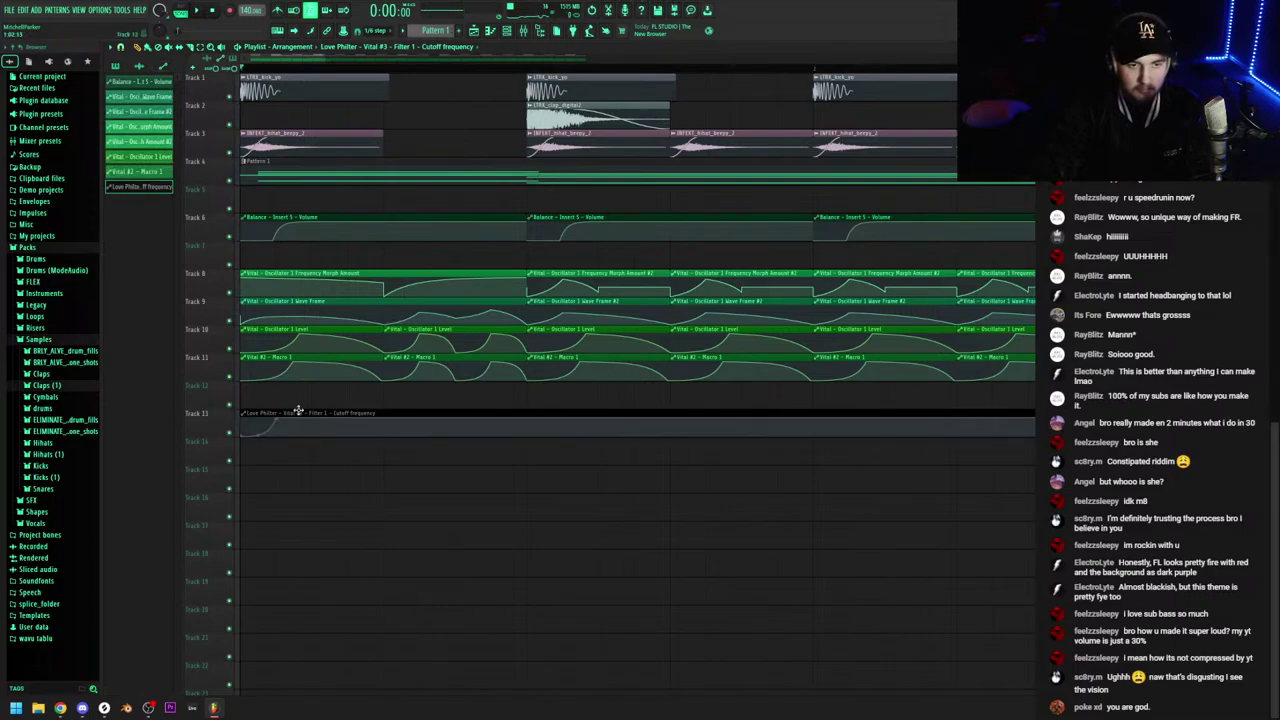
pyautogui.rightClick(384, 435)
pyautogui.rightClick(419, 419)
pyautogui.rightClick(456, 435)
pyautogui.rightClick(491, 419)
pyautogui.moveTo(527, 423); pyautogui.dragTo(533, 457)
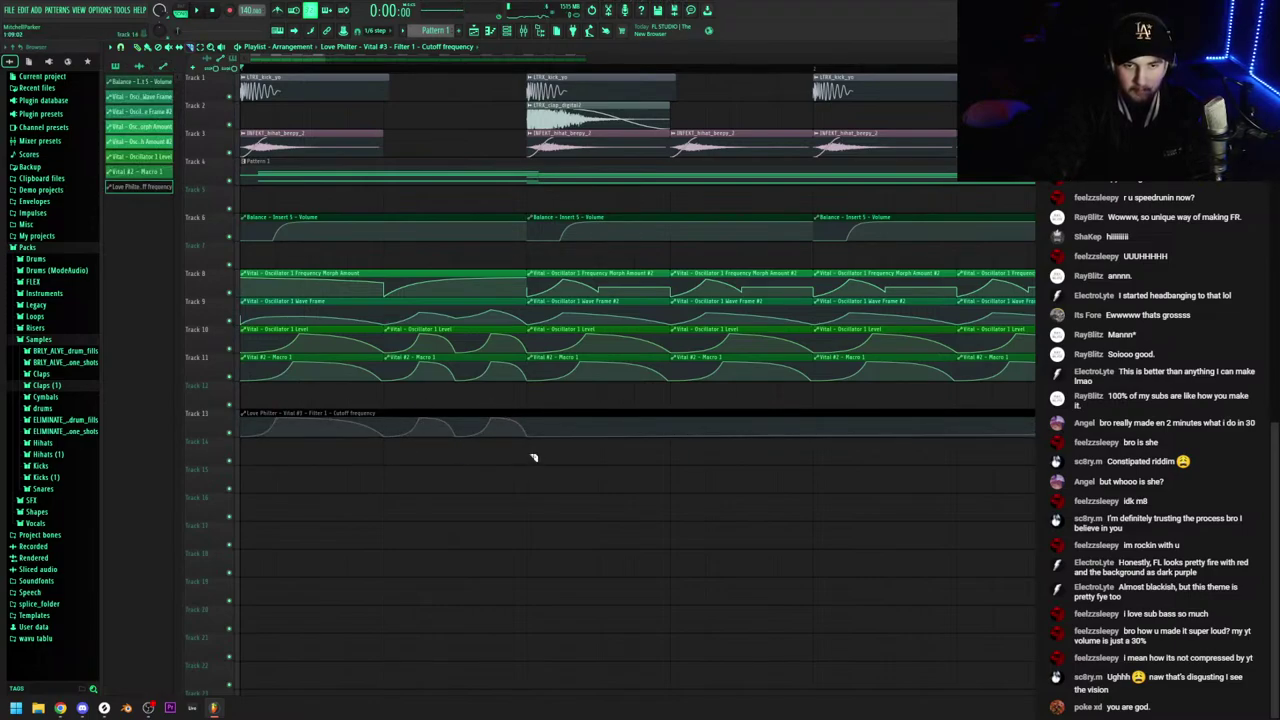
# Slice the cutoff clip into single-swell and double-swell parts, delete the excess, and arrange them to match the Macro 1 clips
pyautogui.moveTo(387, 453); pyautogui.dragTo(388, 406)
pyautogui.press('p')
pyautogui.rightClick(553, 418)
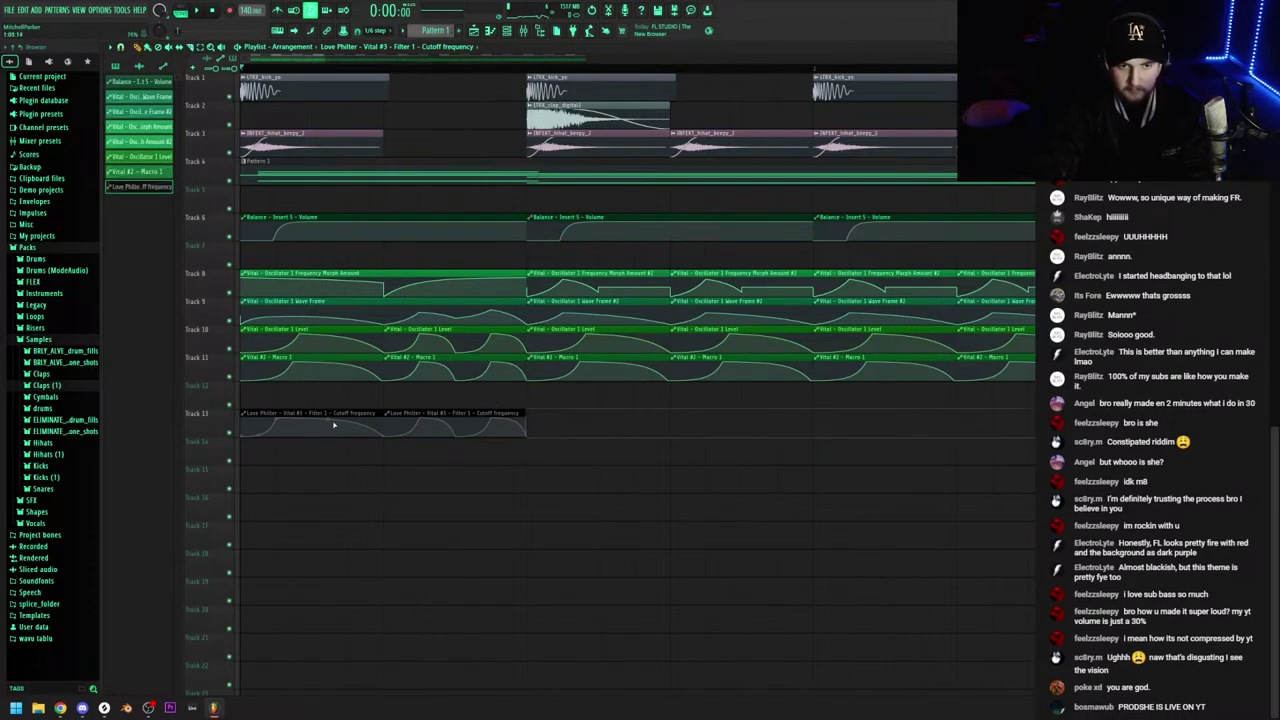
pyautogui.click(351, 402)
pyautogui.rightClick(532, 393)
pyautogui.click(294, 410)
# Select the cutoff clips on Track 12 and duplicate them repeatedly across the drop
pyautogui.moveTo(603, 426); pyautogui.dragTo(257, 398)
pyautogui.hotkey('ctrl', 'b')
pyautogui.scroll(-2, 589, 452)
pyautogui.scroll(-2, 542, 448)
pyautogui.hotkey('ctrl', 'b')
pyautogui.hotkey('ctrl', 'b')
pyautogui.hotkey('ctrl', 'b')
# Play back the drop to check the cutoff automation and delete the stray clip placed below it
pyautogui.click(237, 428)
pyautogui.press('space')
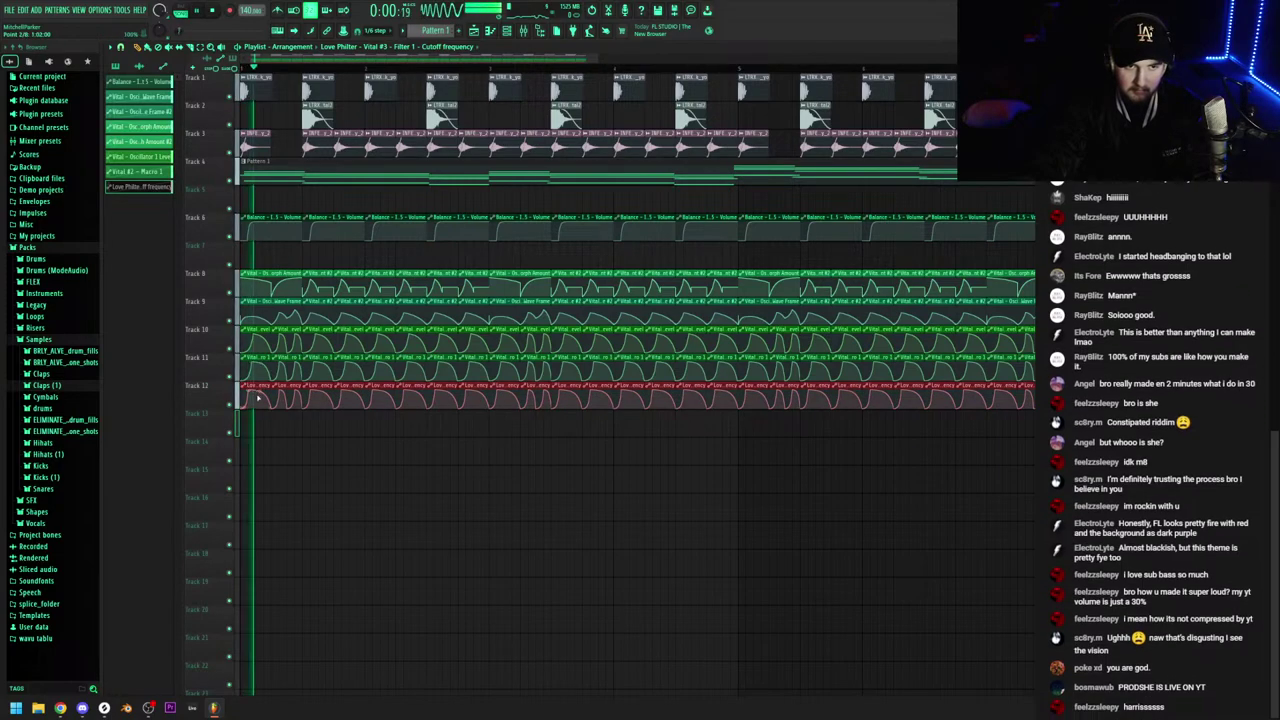
pyautogui.press('space')
pyautogui.press('space')
pyautogui.scroll(4, 286, 448)
pyautogui.click(379, 449)
pyautogui.rightClick(381, 447)
pyautogui.press('space')
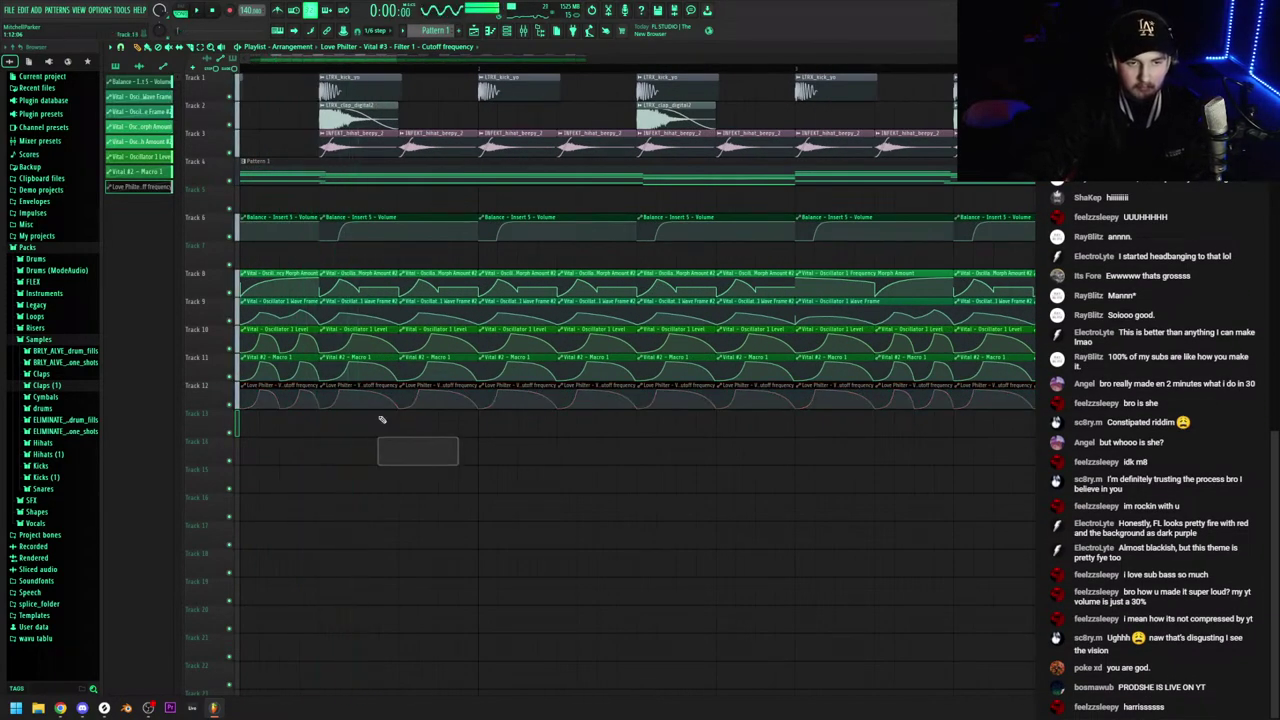
pyautogui.press('space')
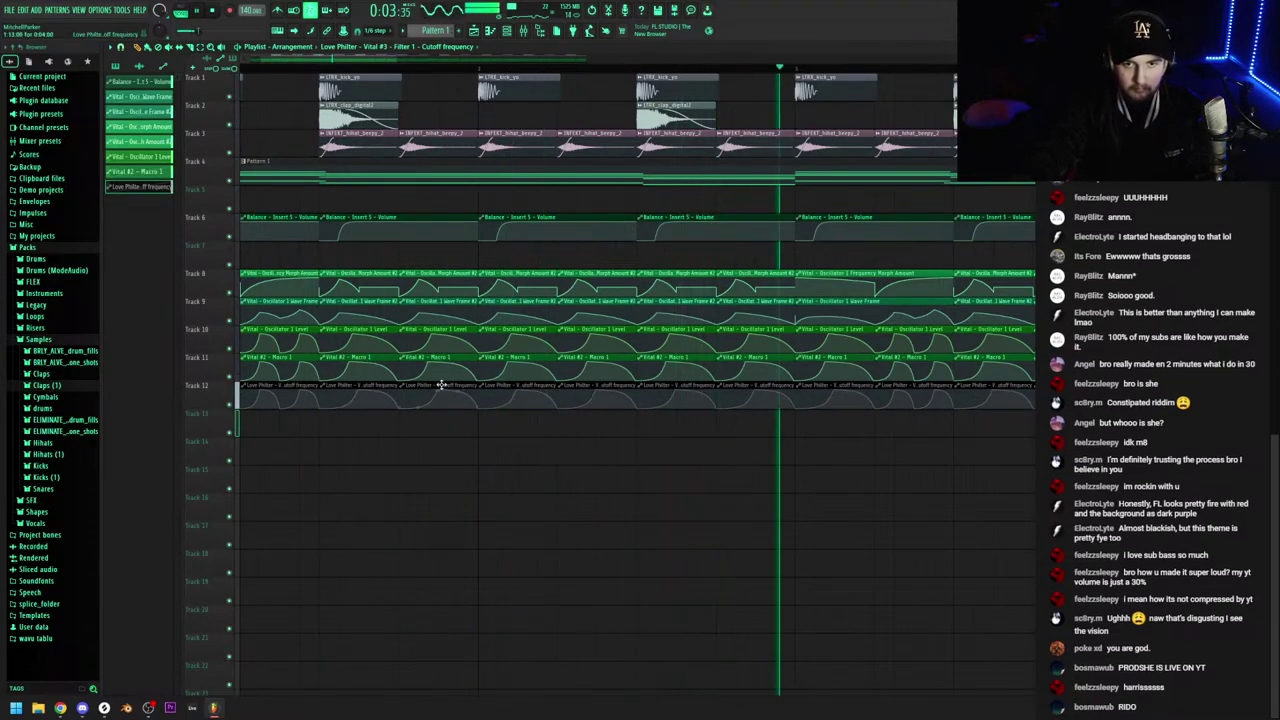
# Try a different unison voice count on oscillator 1 of Vital, close the synth and toggle the tweak through undo
pyautogui.click(507, 31)
pyautogui.scroll(-1, 433, 30)
pyautogui.click(178, 103)
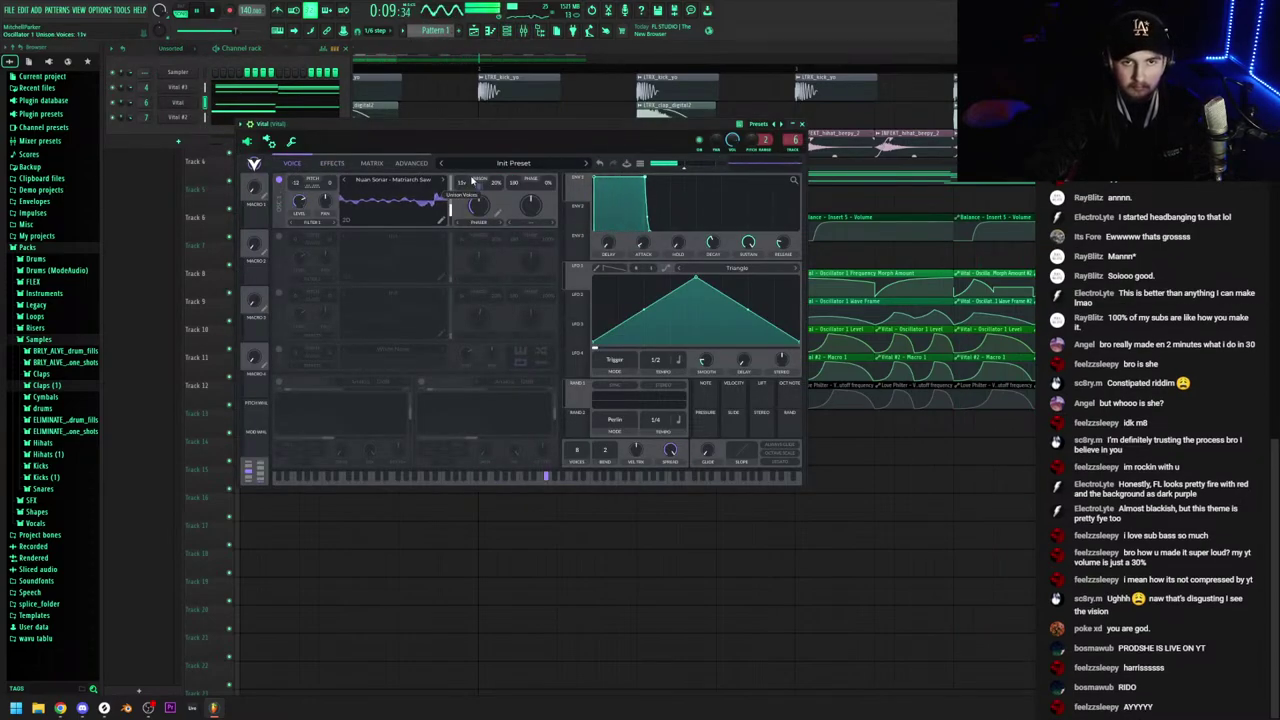
pyautogui.moveTo(467, 203); pyautogui.dragTo(474, 193)
pyautogui.click(802, 124)
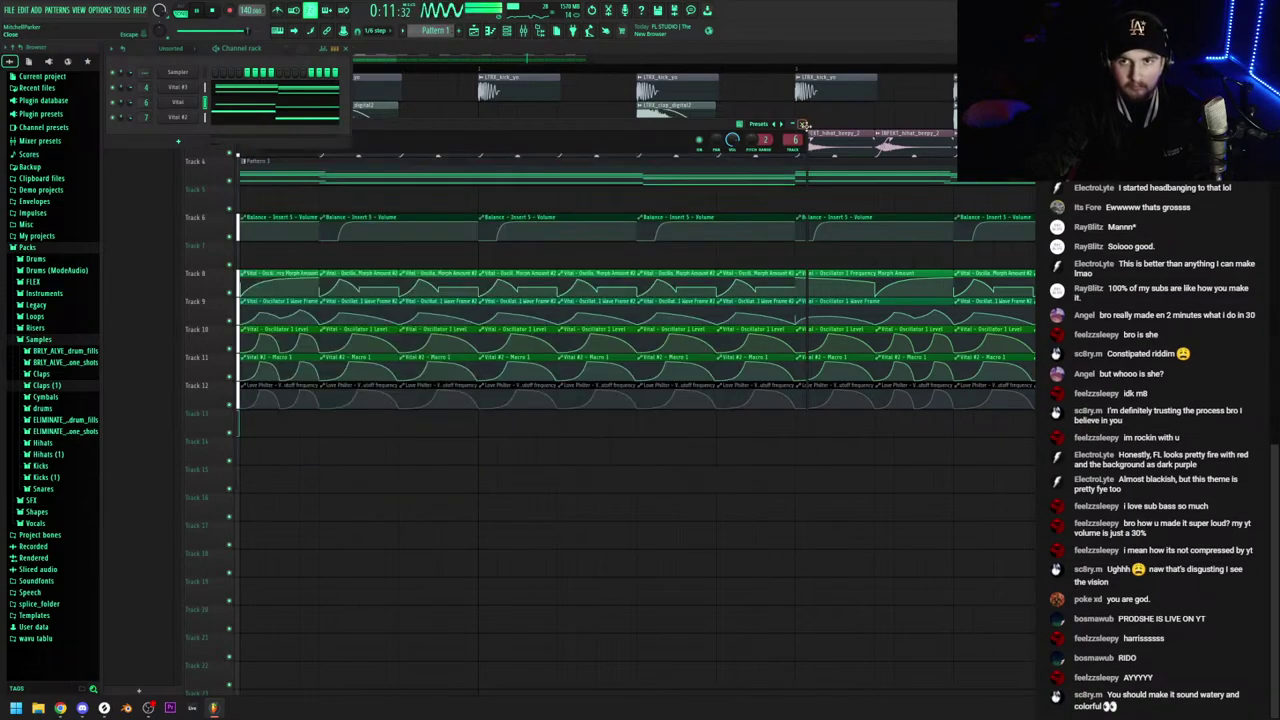
pyautogui.rightClick(596, 104)
pyautogui.hotkey('ctrl', 'z')
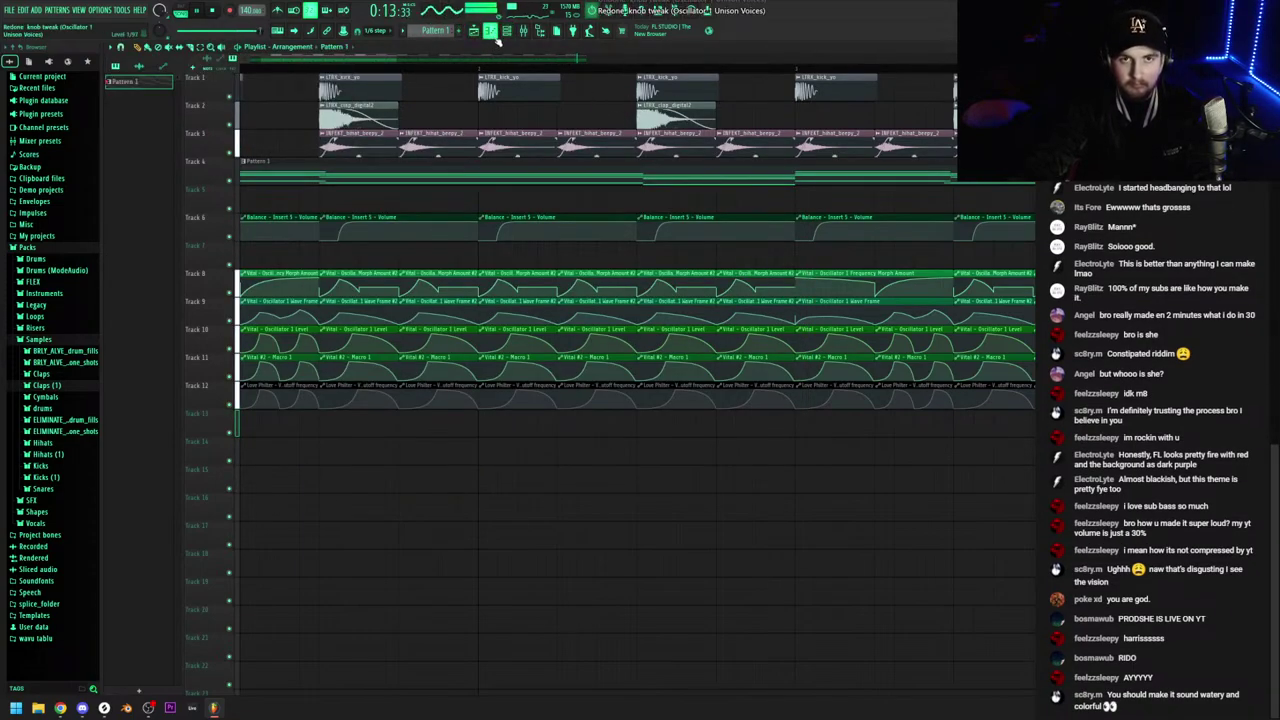
# Inspect the PITCHMAP settings on the Vital mixer track during playback, close the plugin and stop playback
pyautogui.click(505, 36)
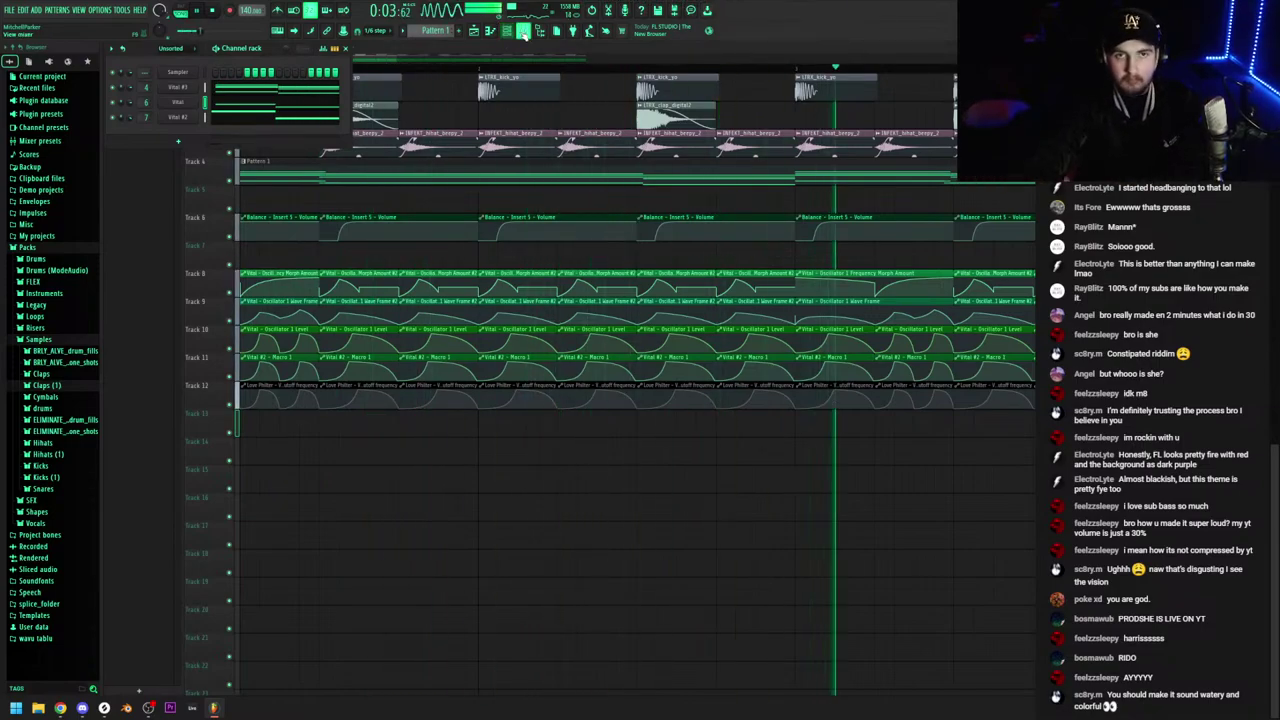
pyautogui.click(505, 33)
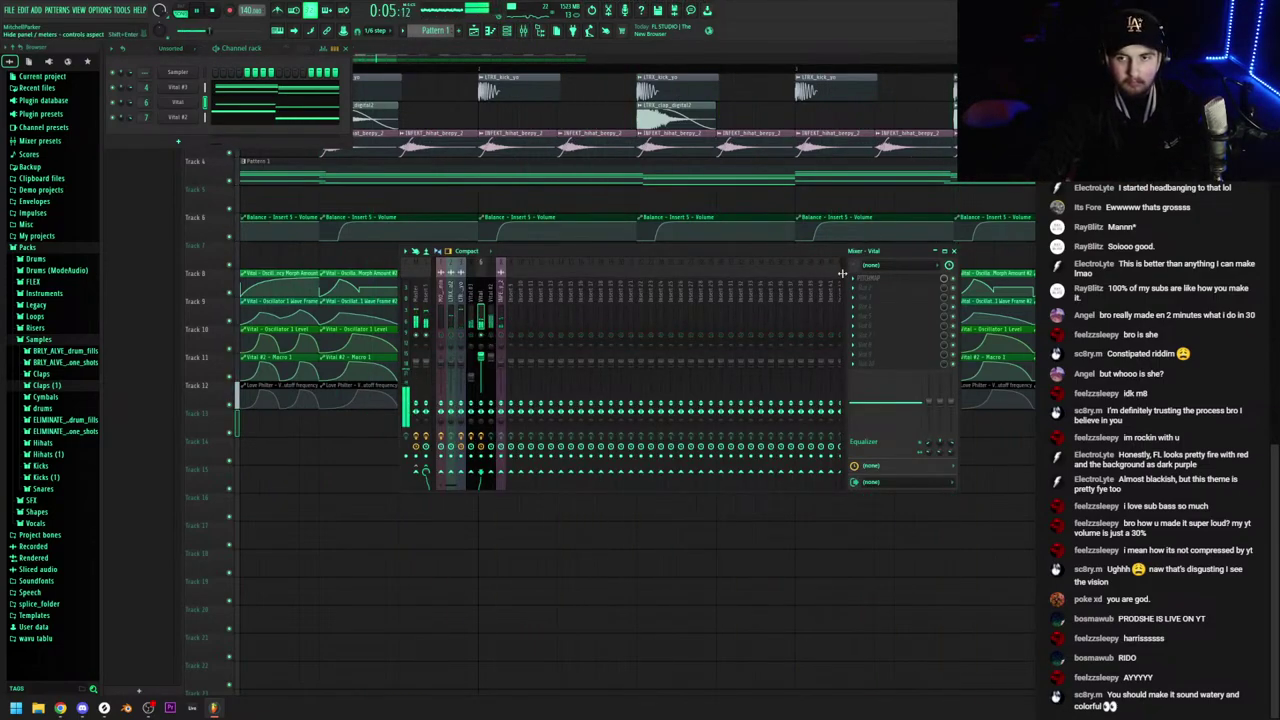
pyautogui.click(899, 280)
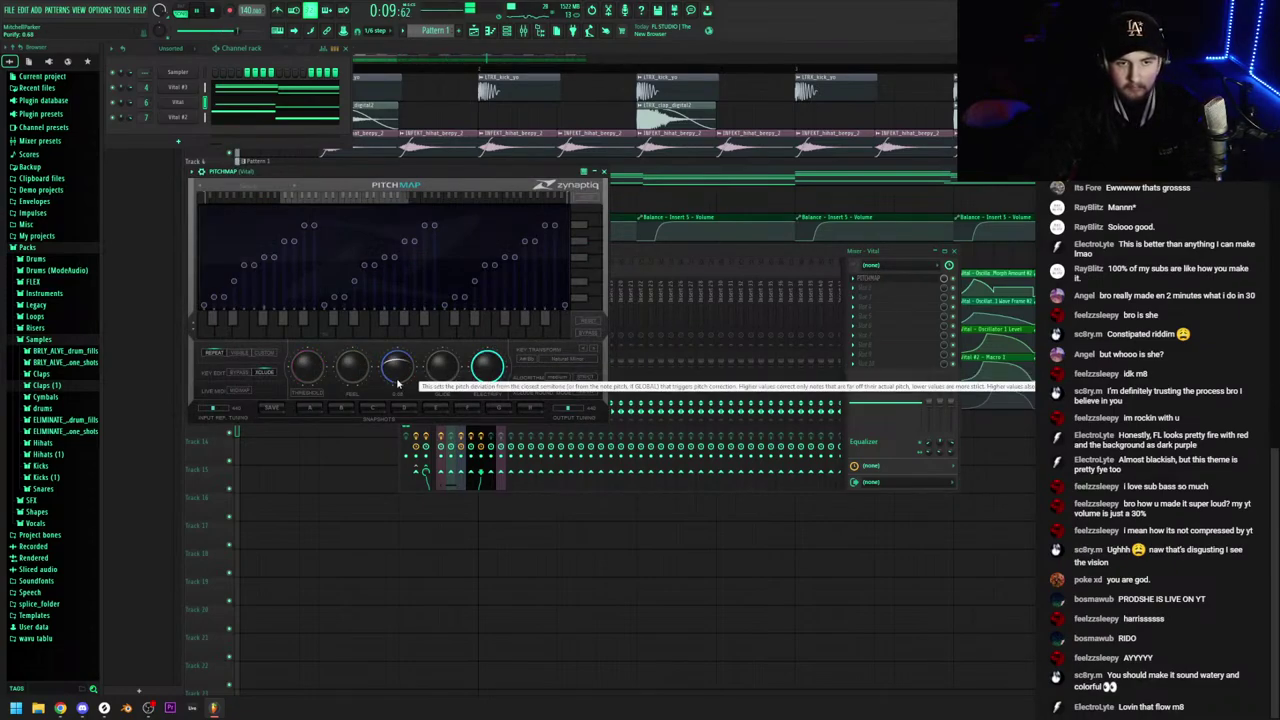
pyautogui.click(604, 171)
pyautogui.press('space')
# Browse the Glorkglunk wavetables for oscillator 1 of Vital and load Glorkglunk - Glitch Mudpie 3
pyautogui.doubleClick(506, 31)
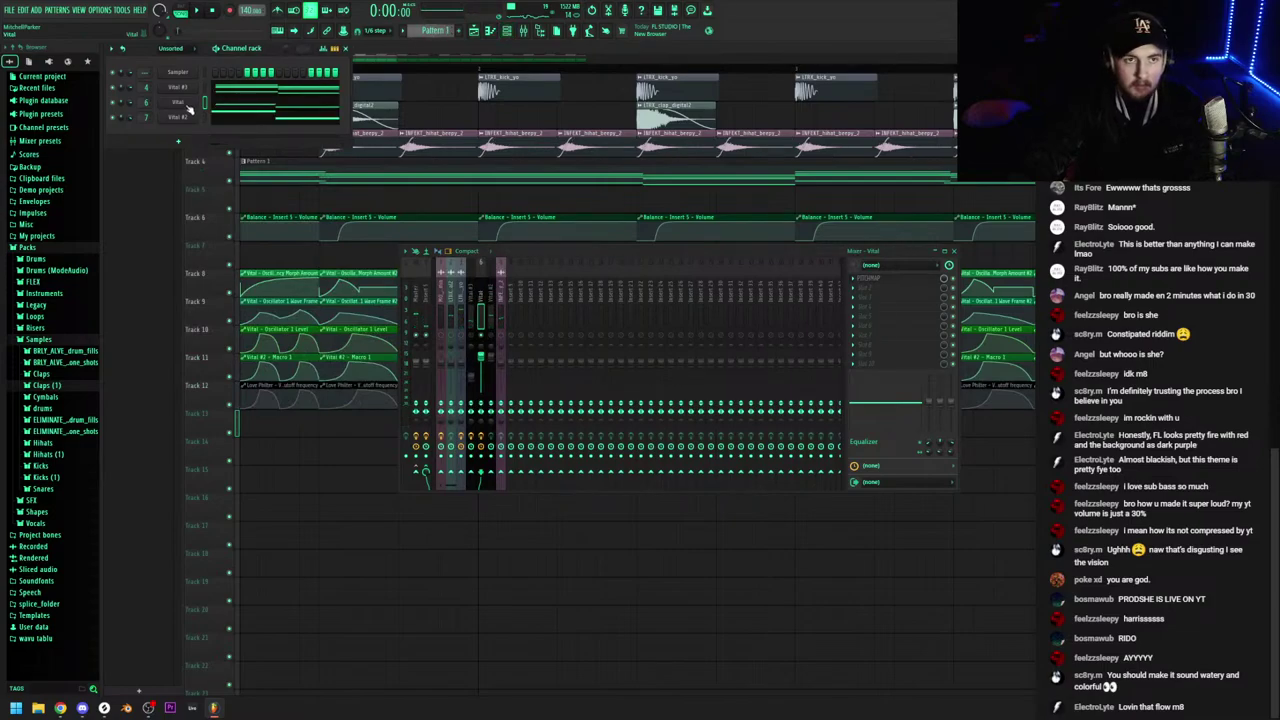
pyautogui.click(186, 104)
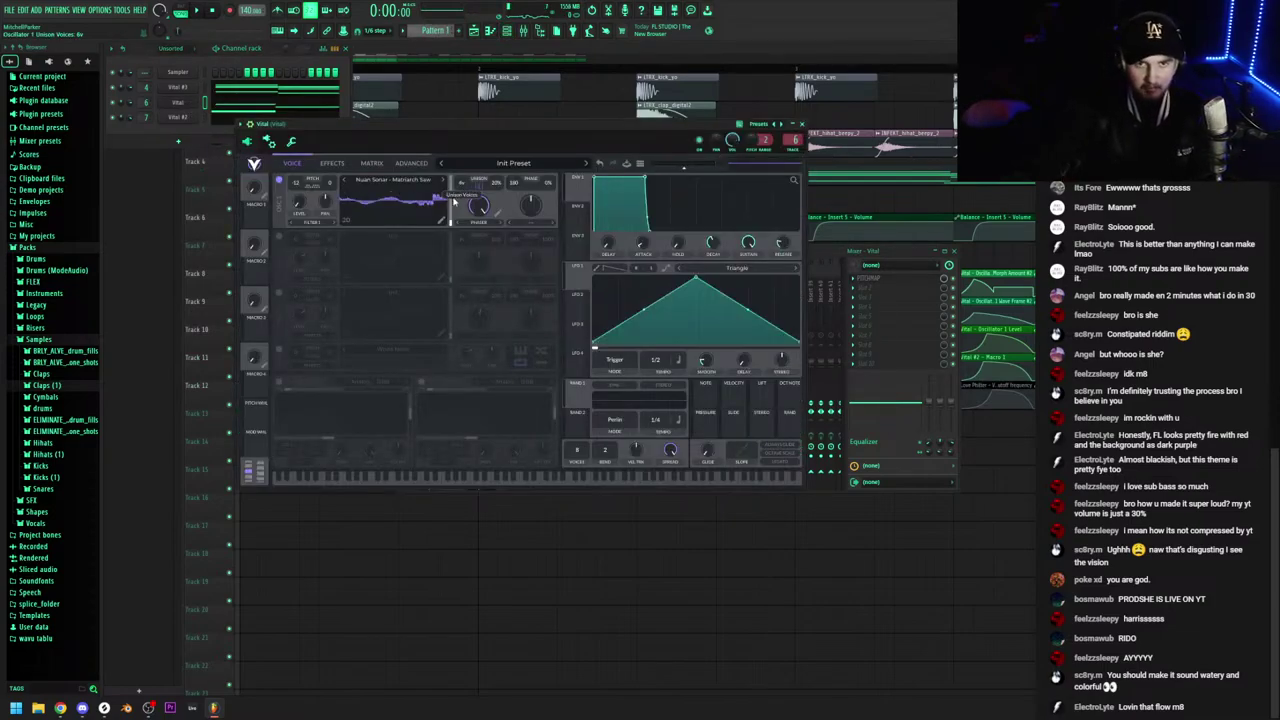
pyautogui.click(440, 203)
pyautogui.press('Up')
pyautogui.press('Up')
pyautogui.press('Up')
pyautogui.press('Up')
pyautogui.press('Up')
pyautogui.press('Up')
pyautogui.press('Up')
pyautogui.press('Up')
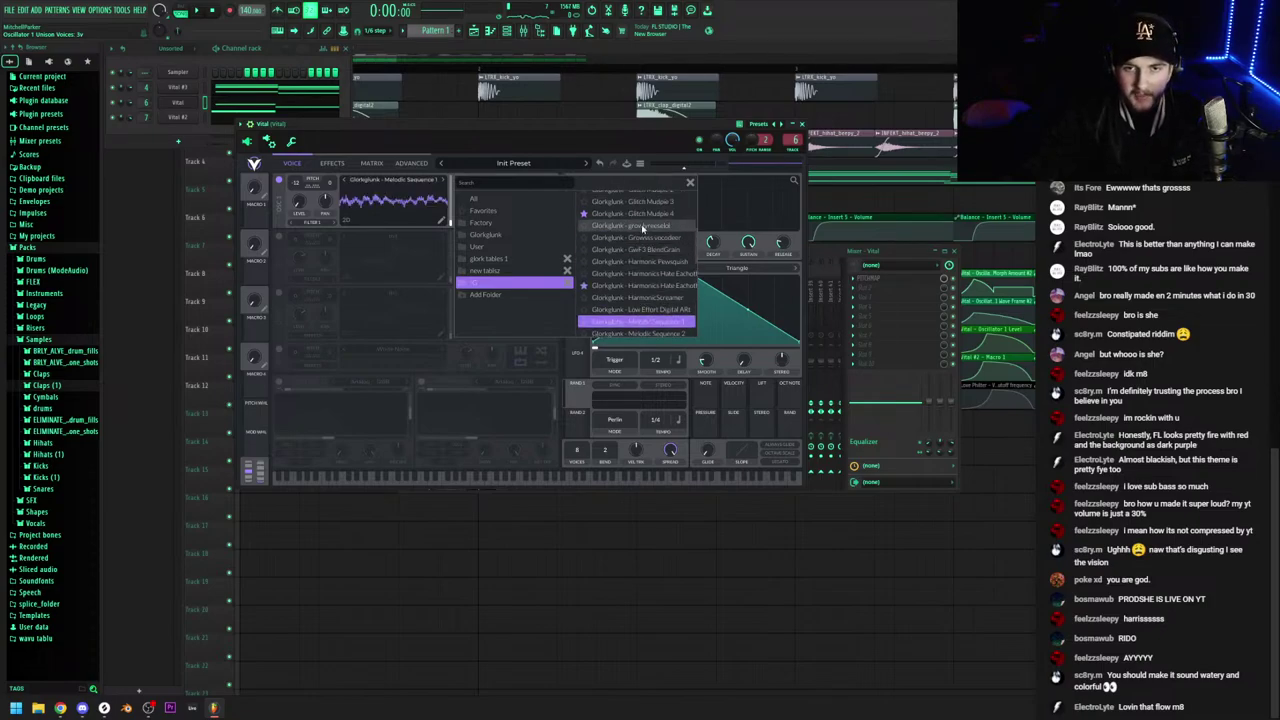
pyautogui.press('Up')
pyautogui.press('Up')
pyautogui.press('Up')
pyautogui.press('Up')
pyautogui.press('Up')
pyautogui.press('Up')
pyautogui.press('Up')
pyautogui.press('Up')
pyautogui.press('Up')
pyautogui.press('Up')
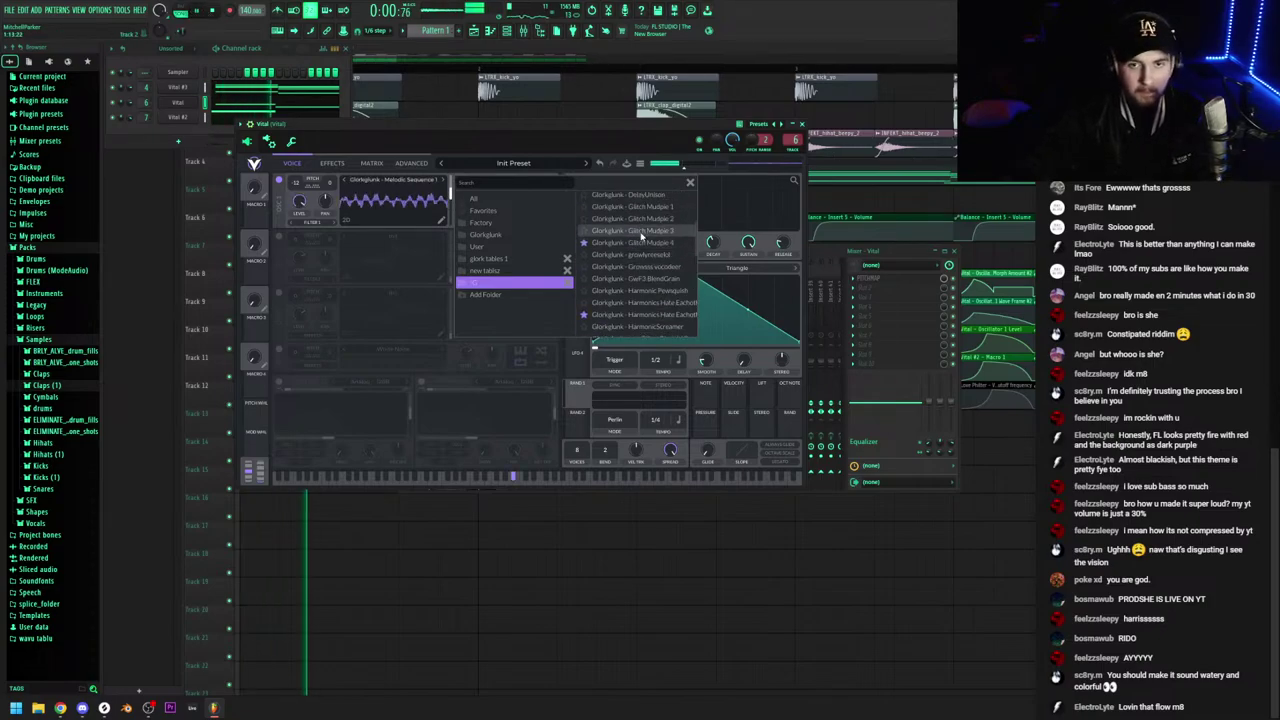
pyautogui.click(690, 183)
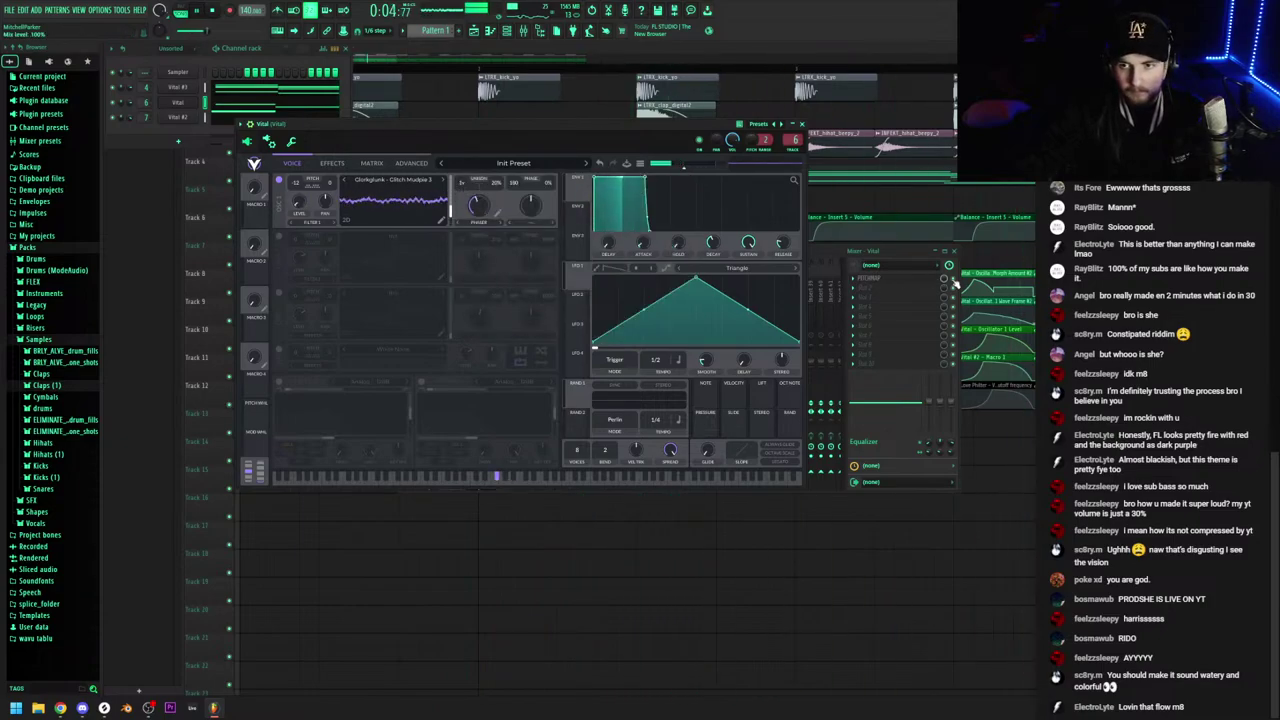
# Remove PITCHMAP from the Vital mixer track and readjust the unison voice count of oscillator 1
pyautogui.click(853, 279)
pyautogui.click(865, 298)
pyautogui.click(679, 387)
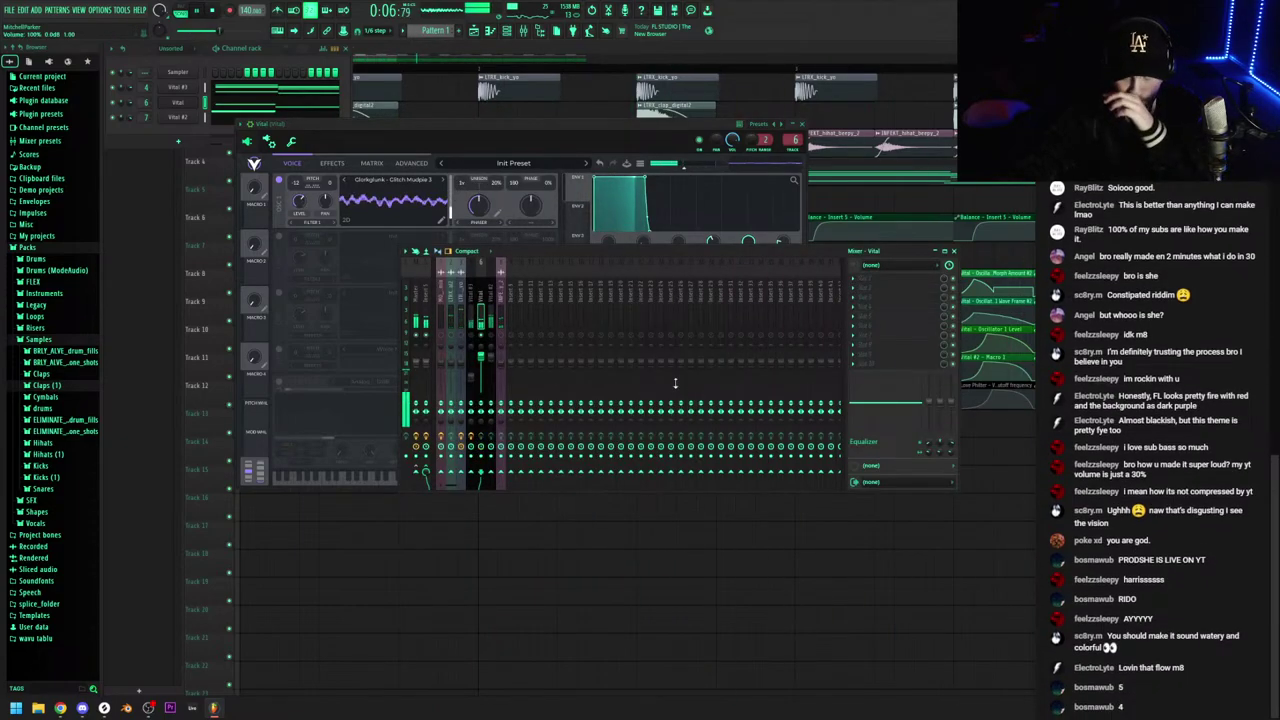
pyautogui.click(471, 183)
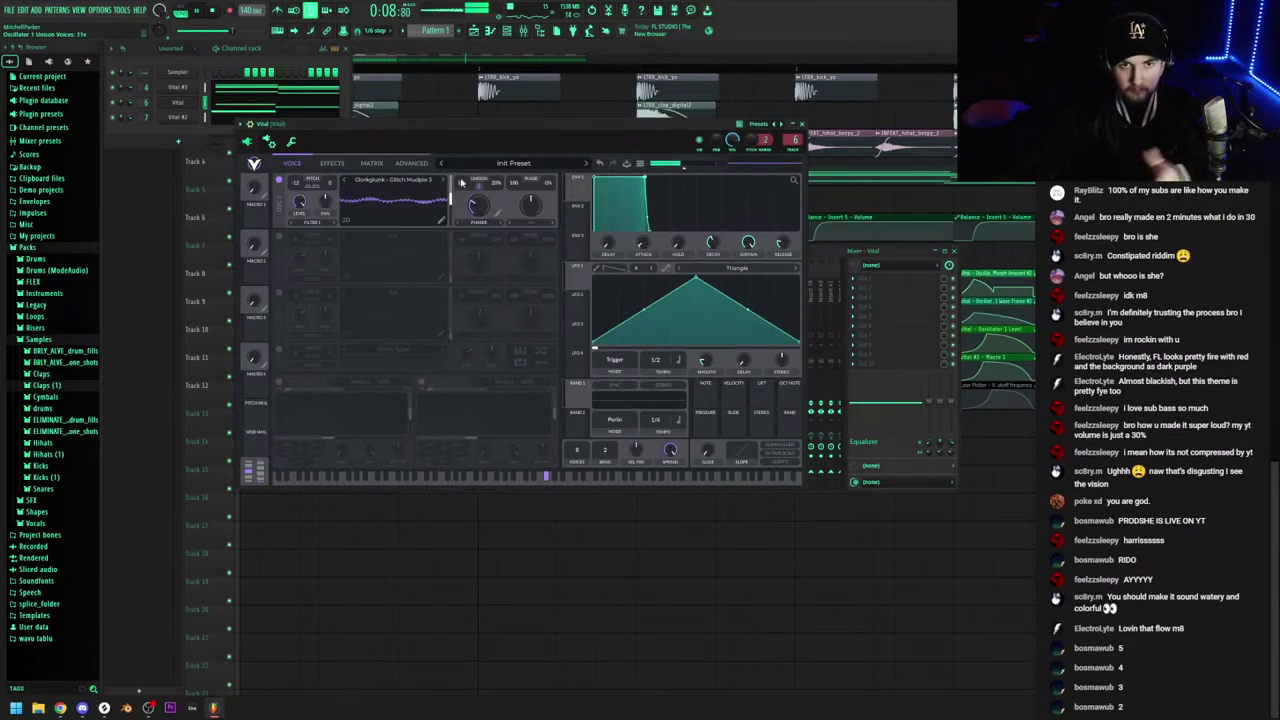
pyautogui.moveTo(461, 183); pyautogui.dragTo(478, 203)
# Load soothe2 into the first effect slot of the Vital mixer track
pyautogui.click(873, 286)
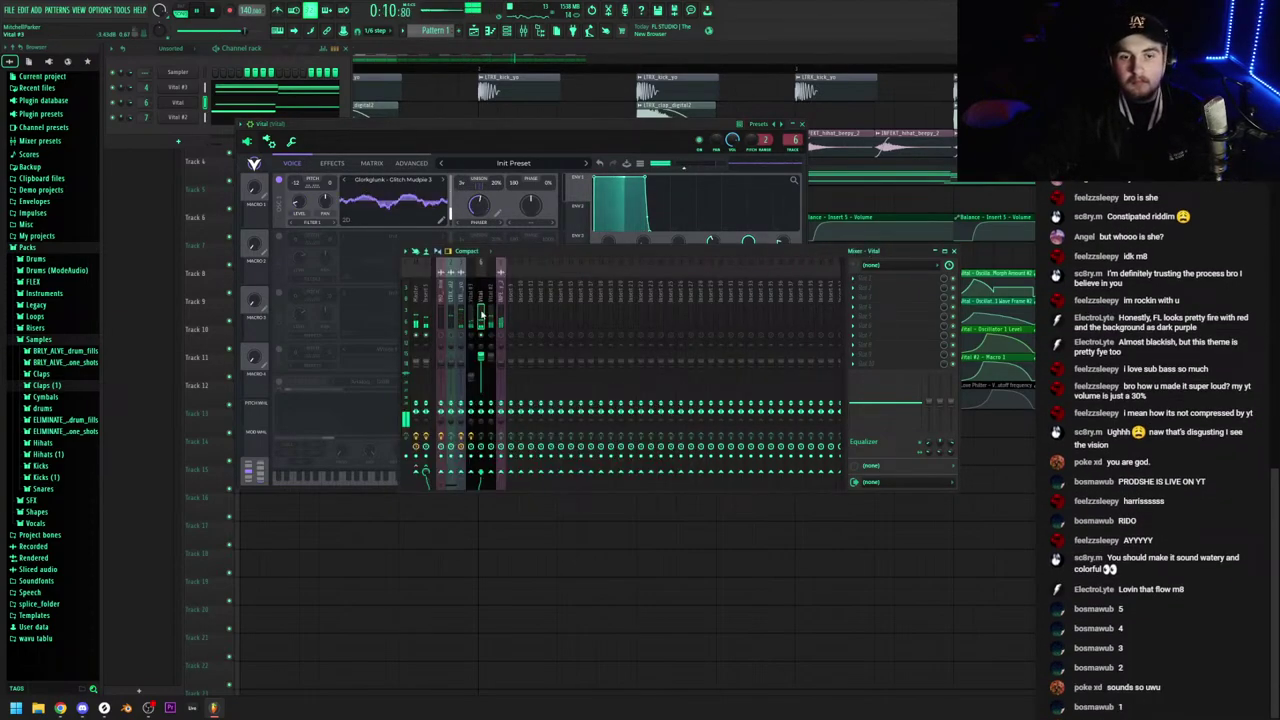
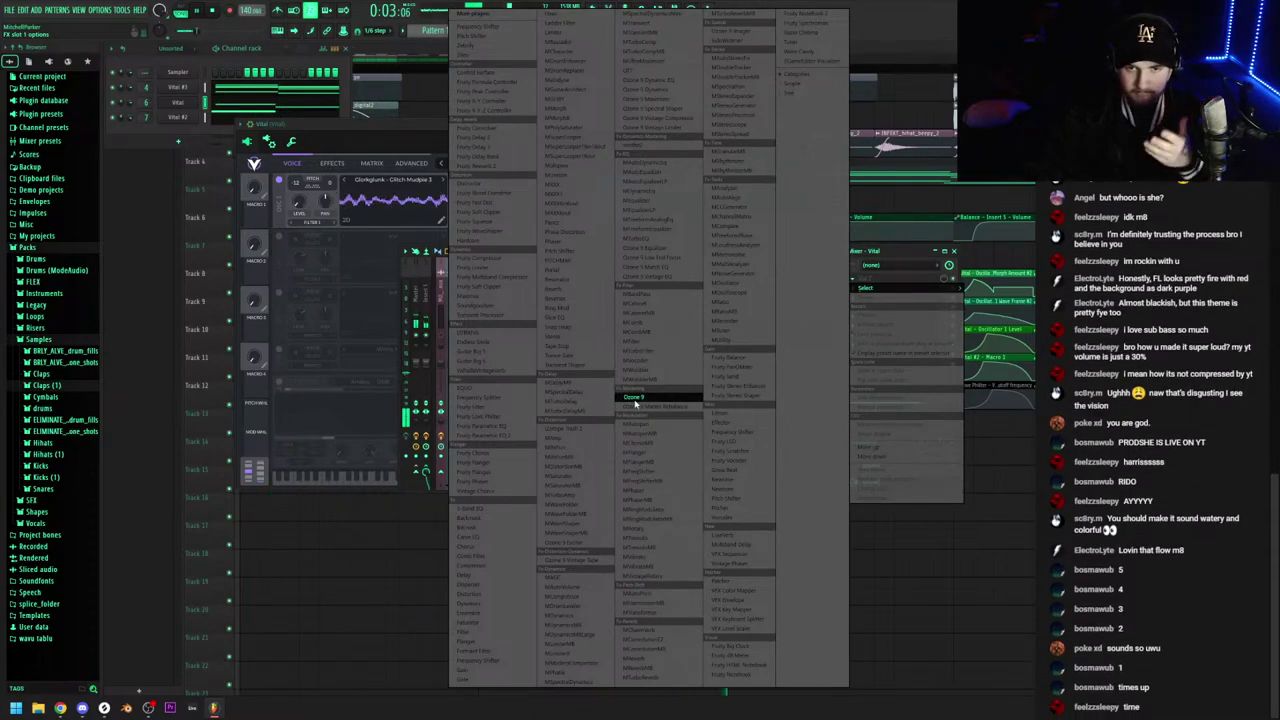
pyautogui.click(914, 248)
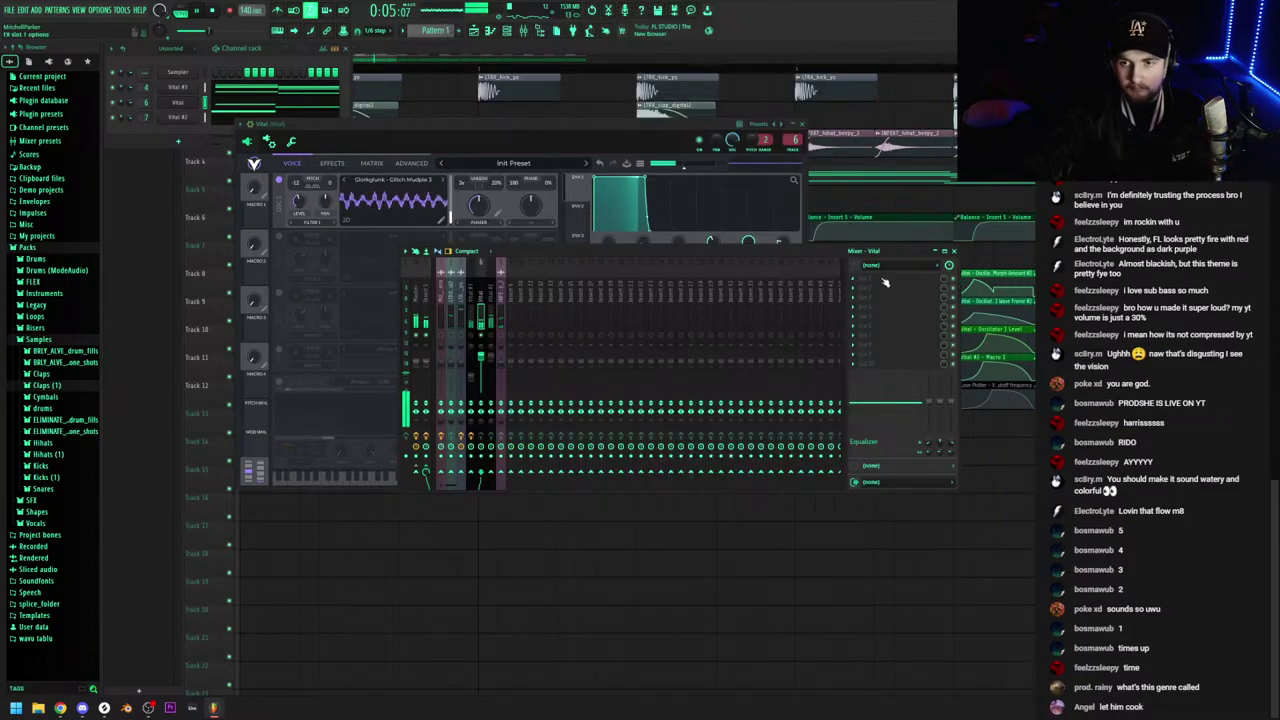
pyautogui.click(886, 281)
pyautogui.moveTo(884, 288)
pyautogui.click(634, 144)
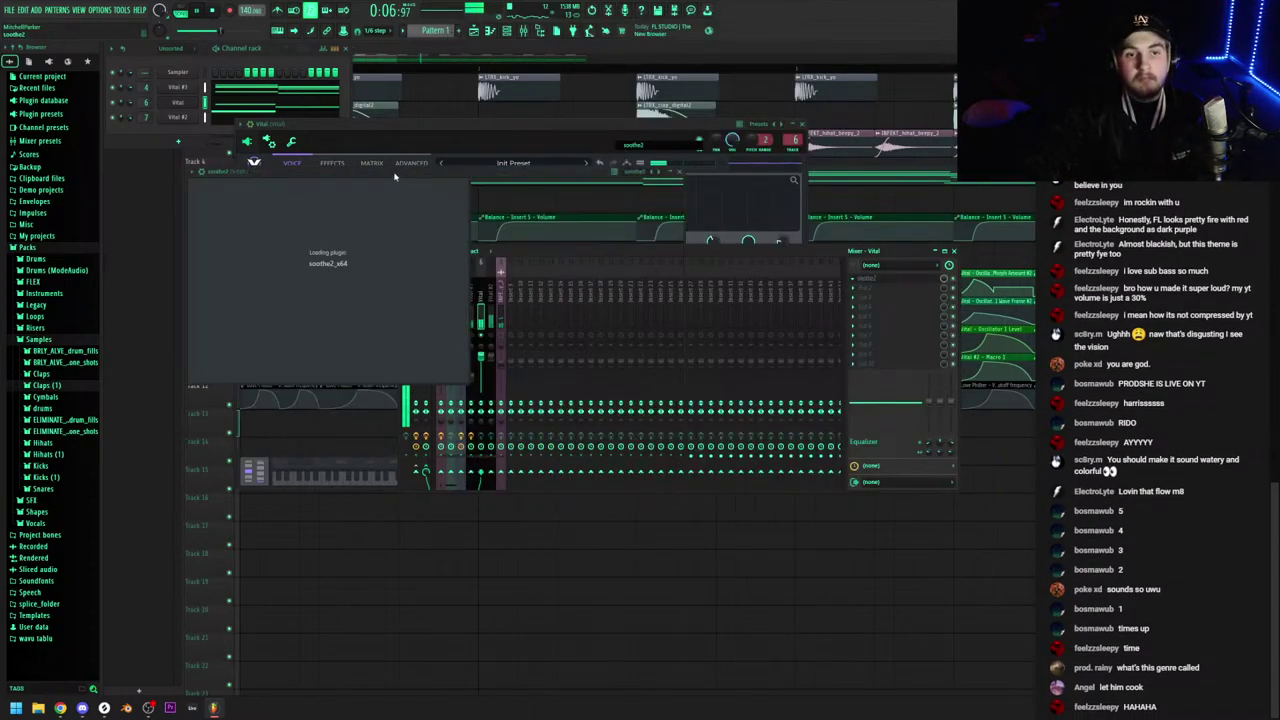
# Load the A440 harmonia preset in soothe2 and close the plugin window
pyautogui.click(436, 191)
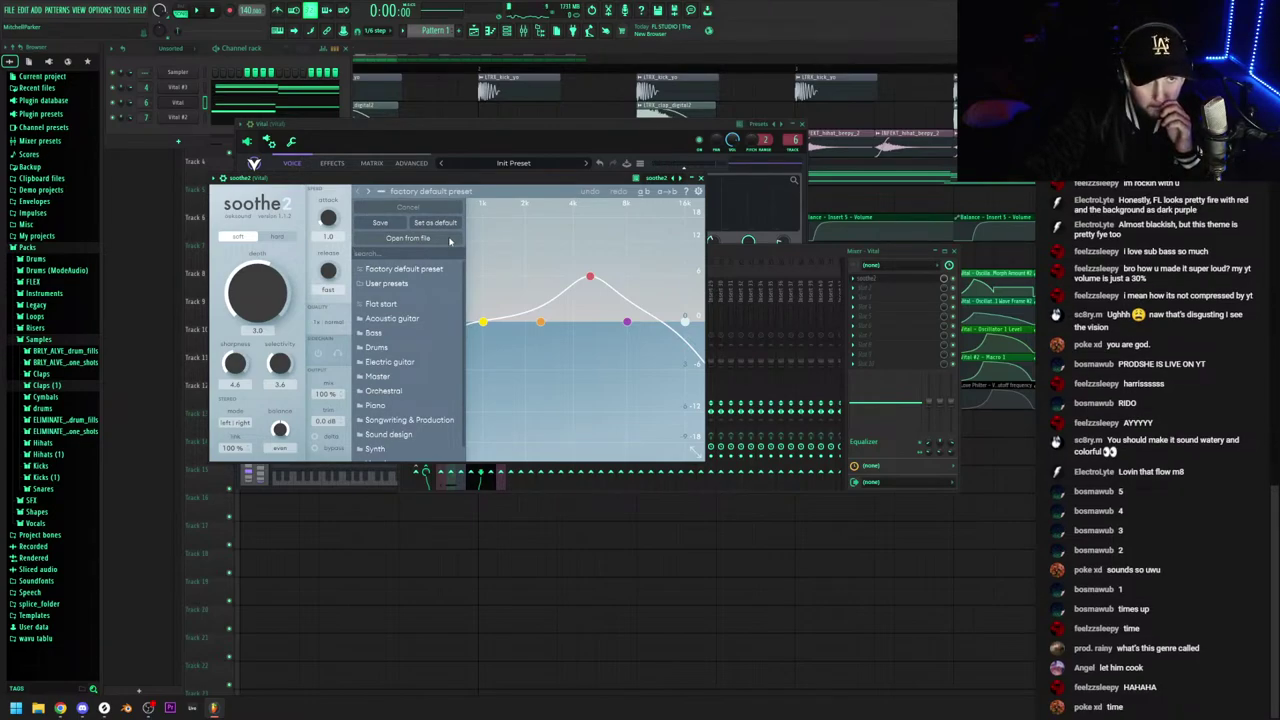
pyautogui.scroll(-1, 402, 420)
pyautogui.moveTo(391, 433)
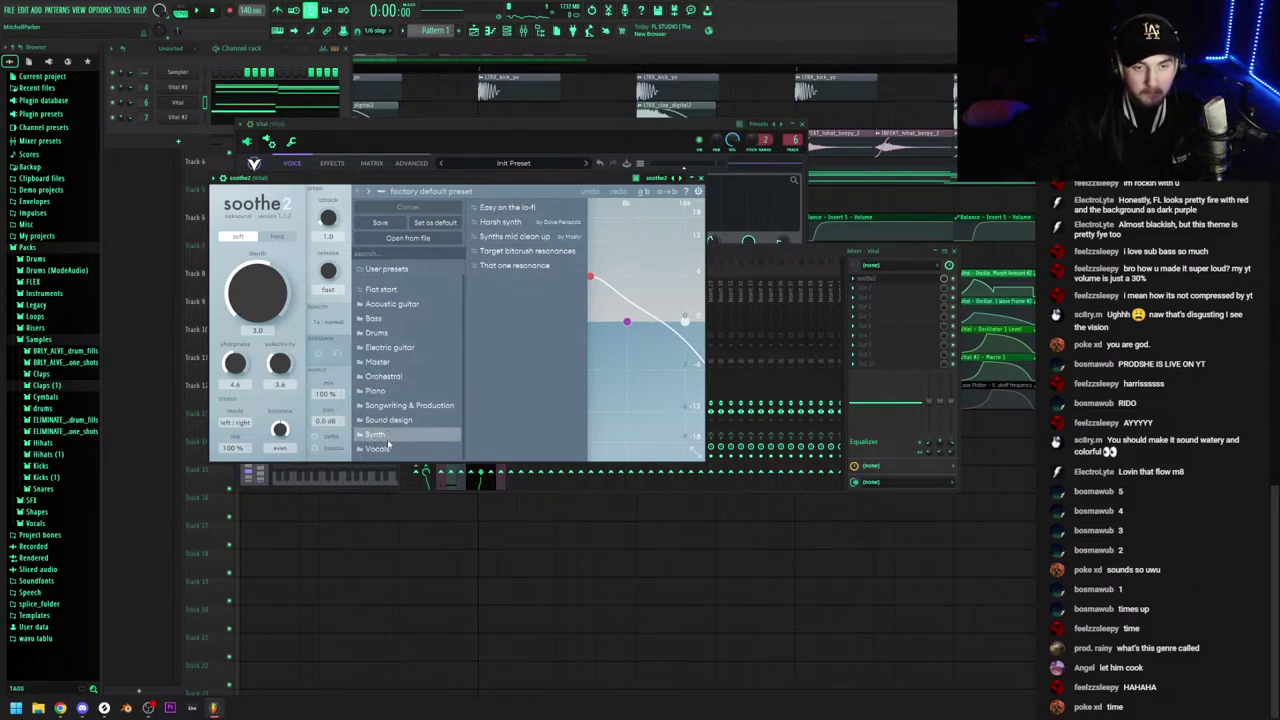
pyautogui.click(490, 207)
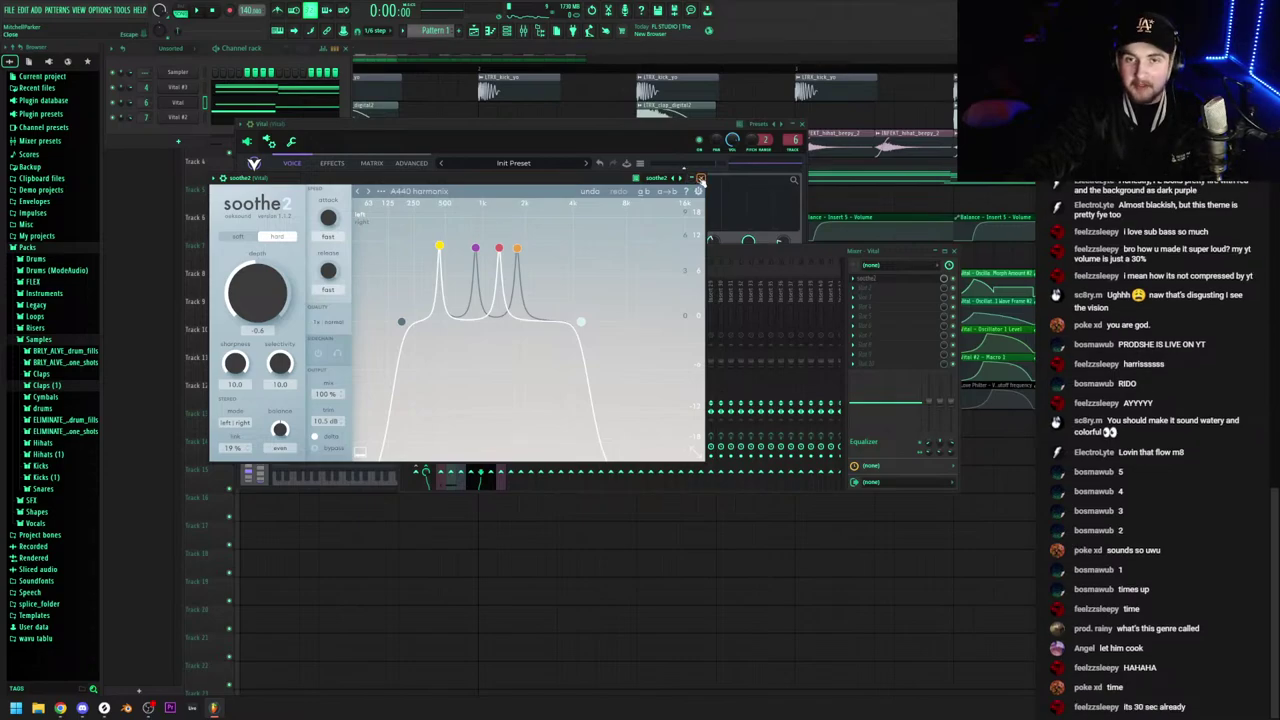
pyautogui.click(700, 179)
# Load Fruity Delay 3 into the second effect slot of the Vital mixer track and adjust its feedback level during playback
pyautogui.press('space')
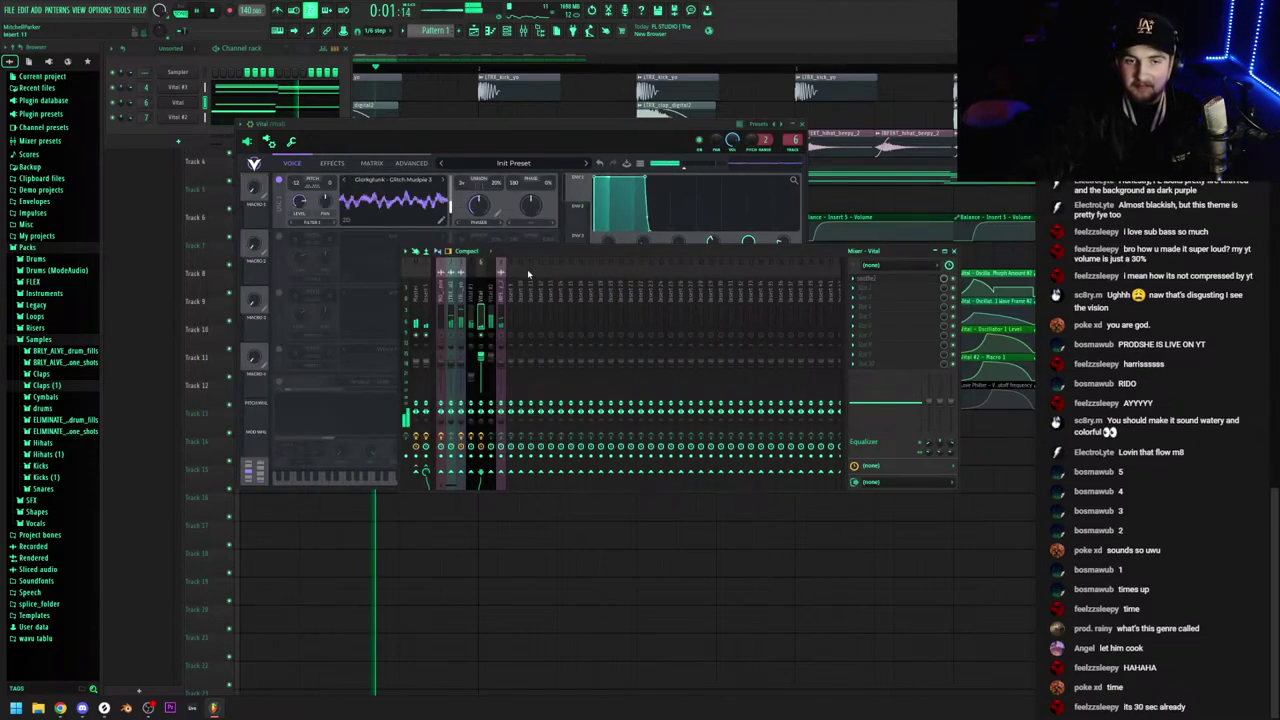
pyautogui.click(870, 287)
pyautogui.moveTo(865, 297)
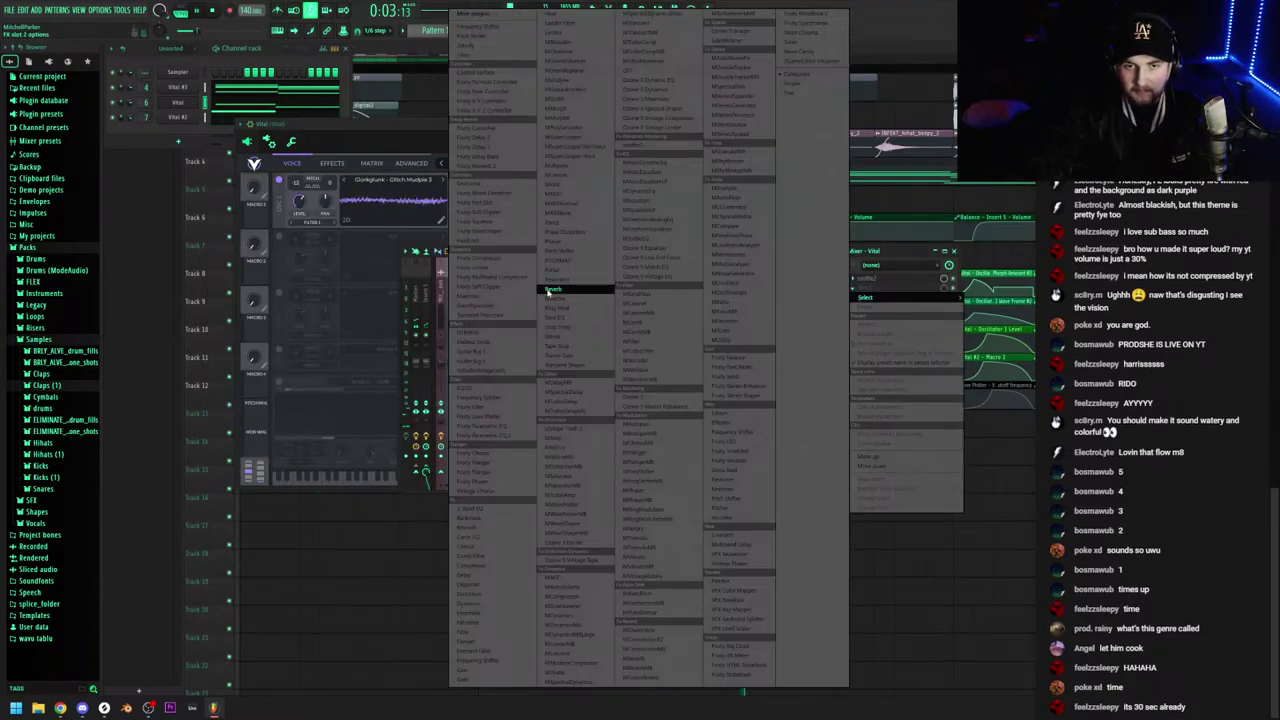
pyautogui.click(470, 150)
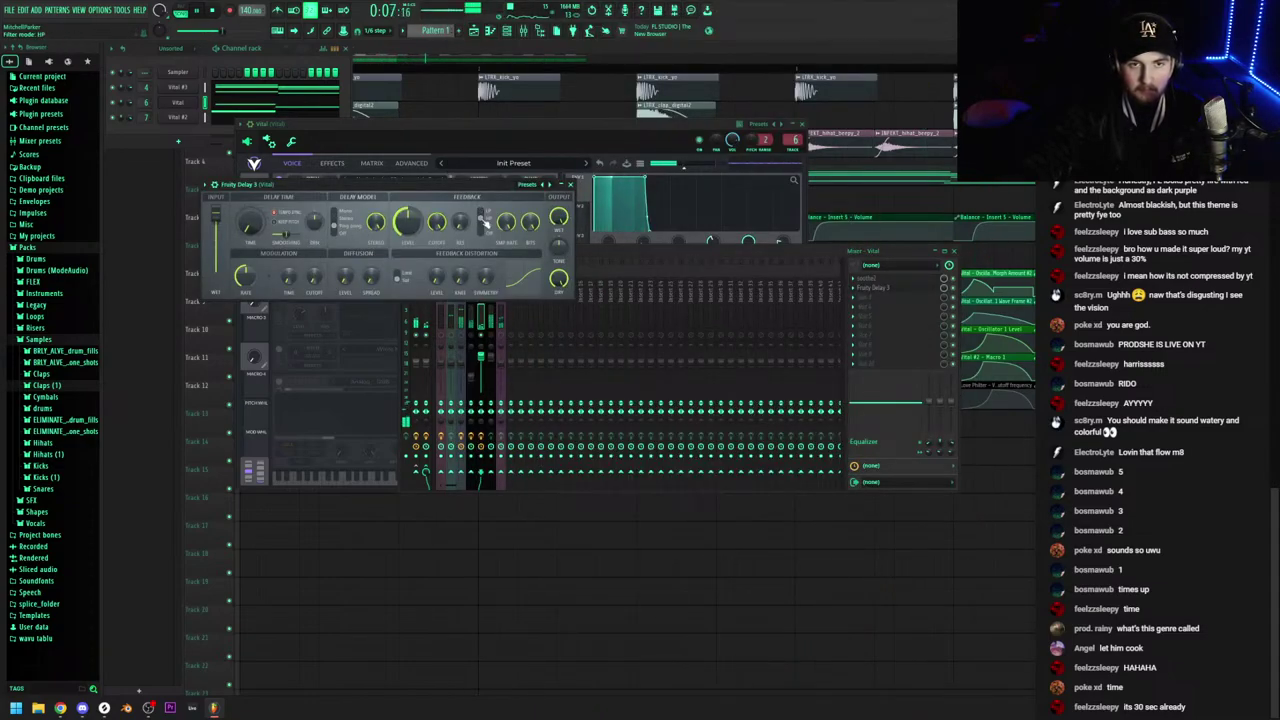
pyautogui.moveTo(408, 222); pyautogui.dragTo(408, 196)
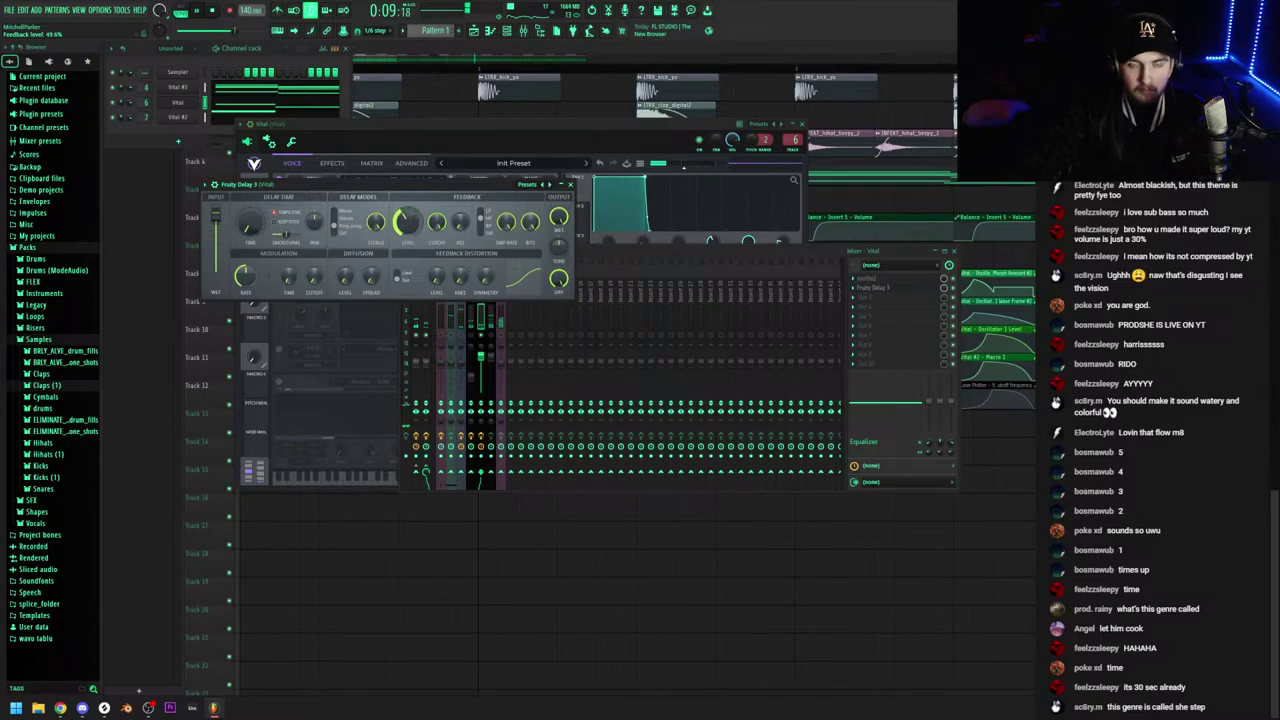
# Add Fruity Parametric EQ 2 to the Vital #2 mixer track and boost its band 3 by about 10 dB
pyautogui.click(481, 360)
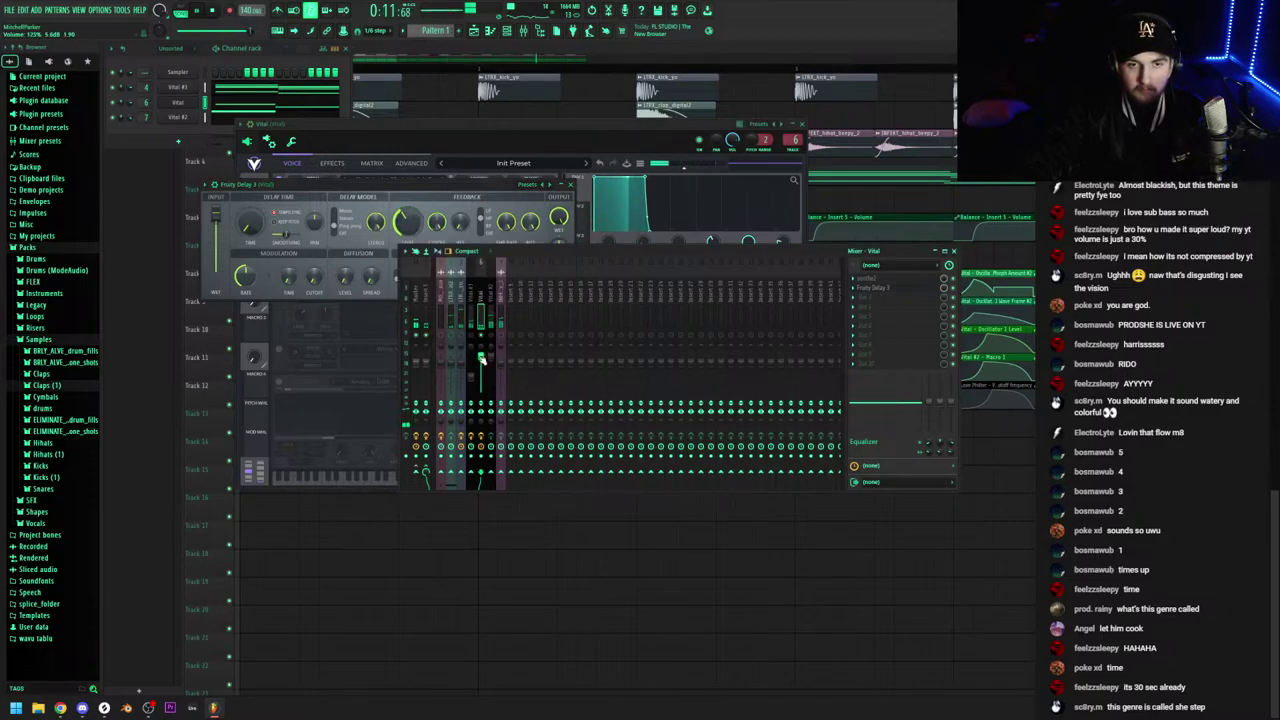
pyautogui.click(494, 357)
pyautogui.click(866, 280)
pyautogui.moveTo(870, 285)
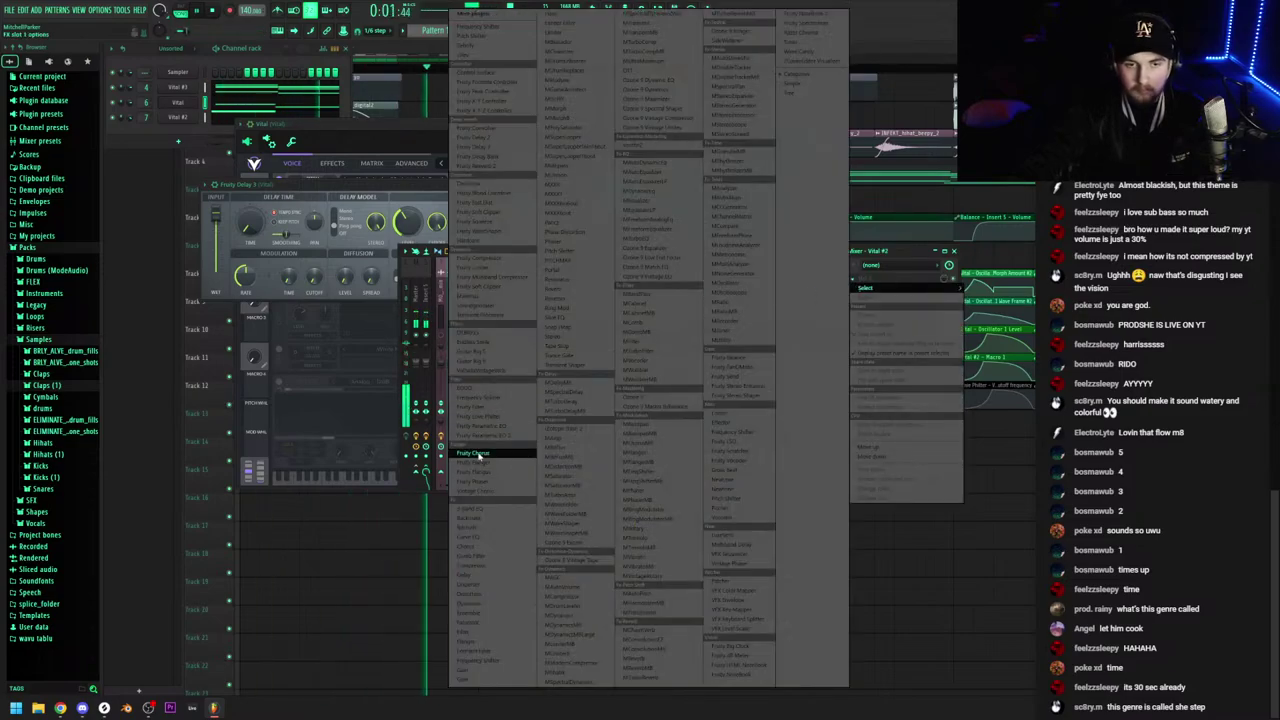
pyautogui.click(482, 437)
pyautogui.moveTo(266, 178); pyautogui.dragTo(204, 146)
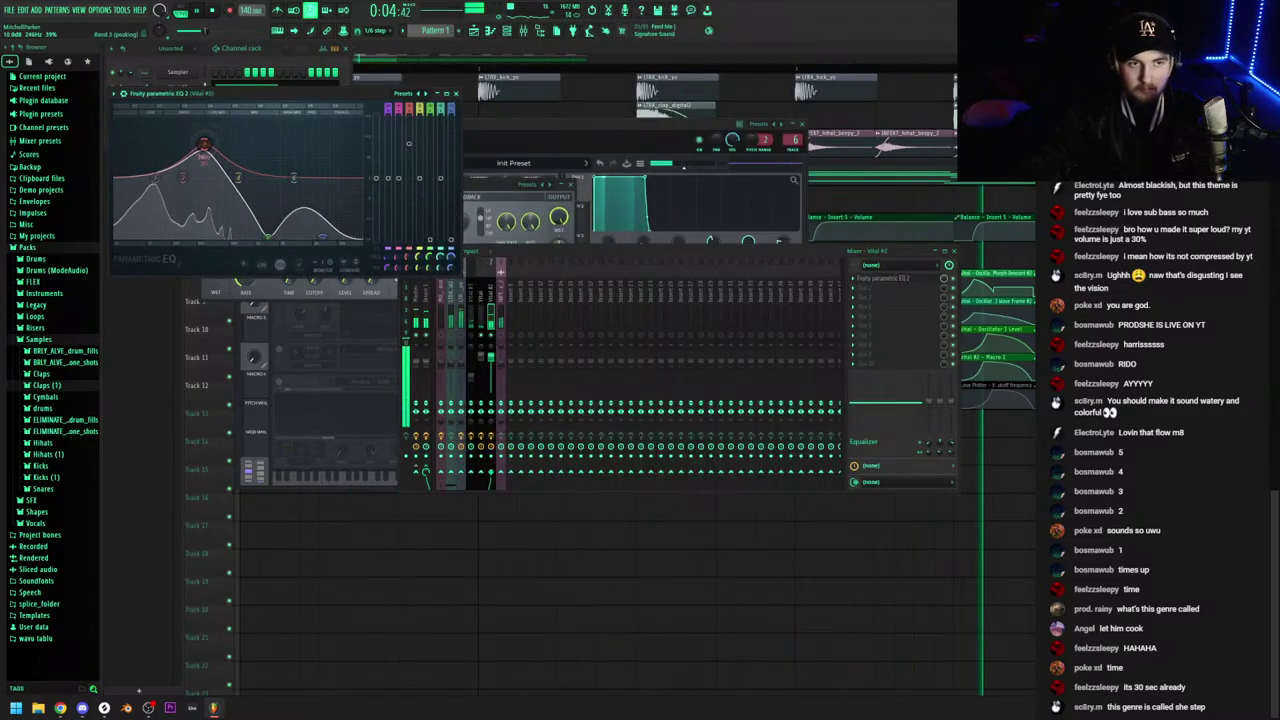
# Cut the low band of the Vital #3 mixer track's built-in equalizer to -18.0 dB and adjust the hi-hat track's volume
pyautogui.click(473, 336)
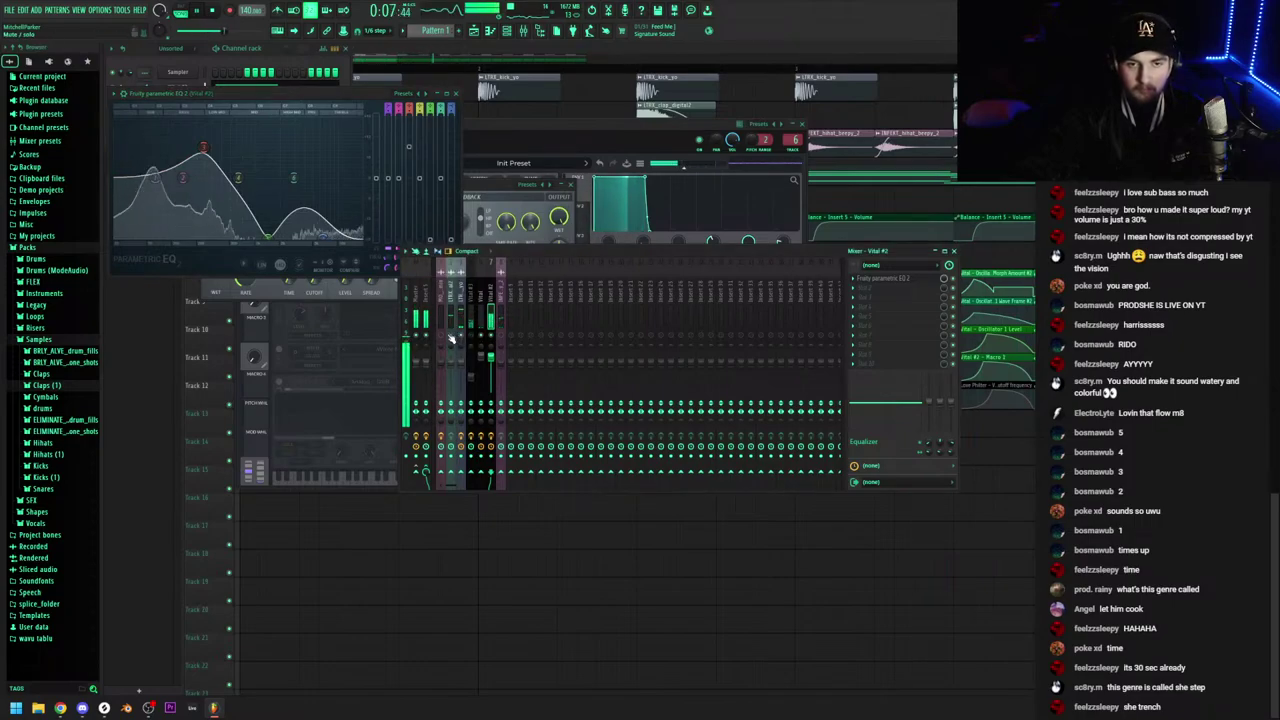
pyautogui.click(474, 326)
pyautogui.moveTo(854, 405); pyautogui.dragTo(874, 430)
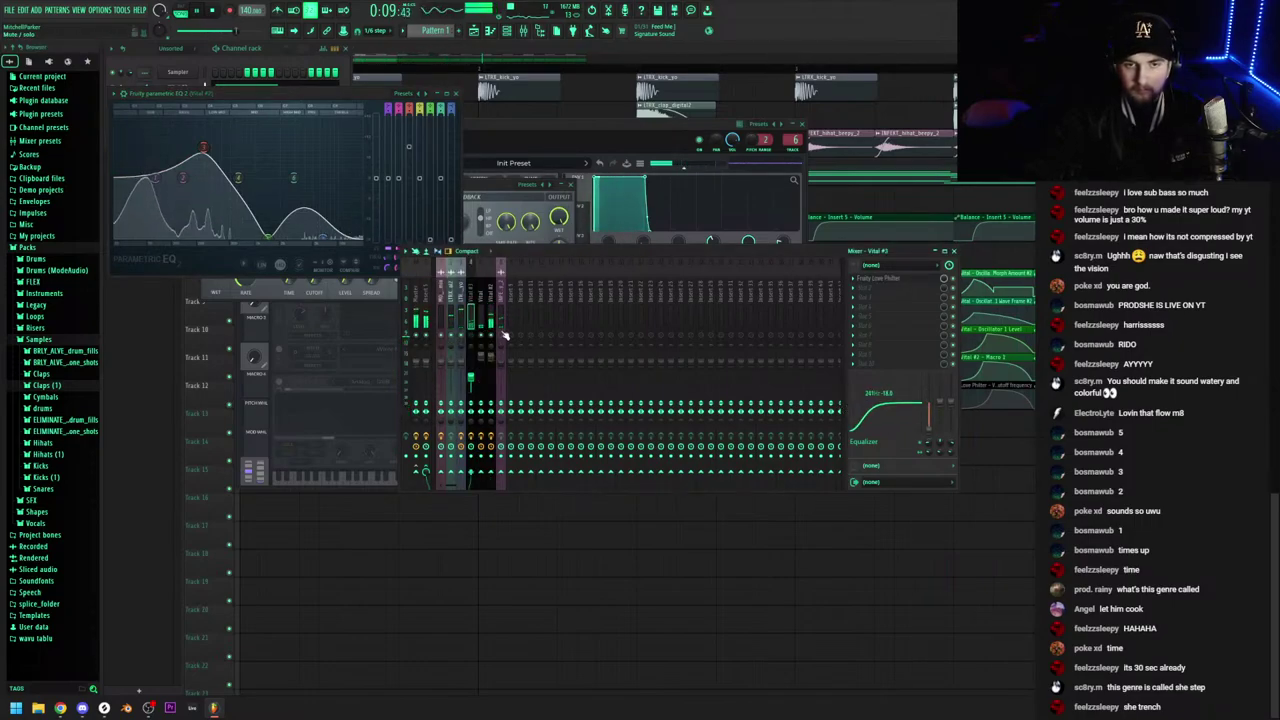
pyautogui.moveTo(503, 363); pyautogui.dragTo(503, 368)
pyautogui.click(416, 320)
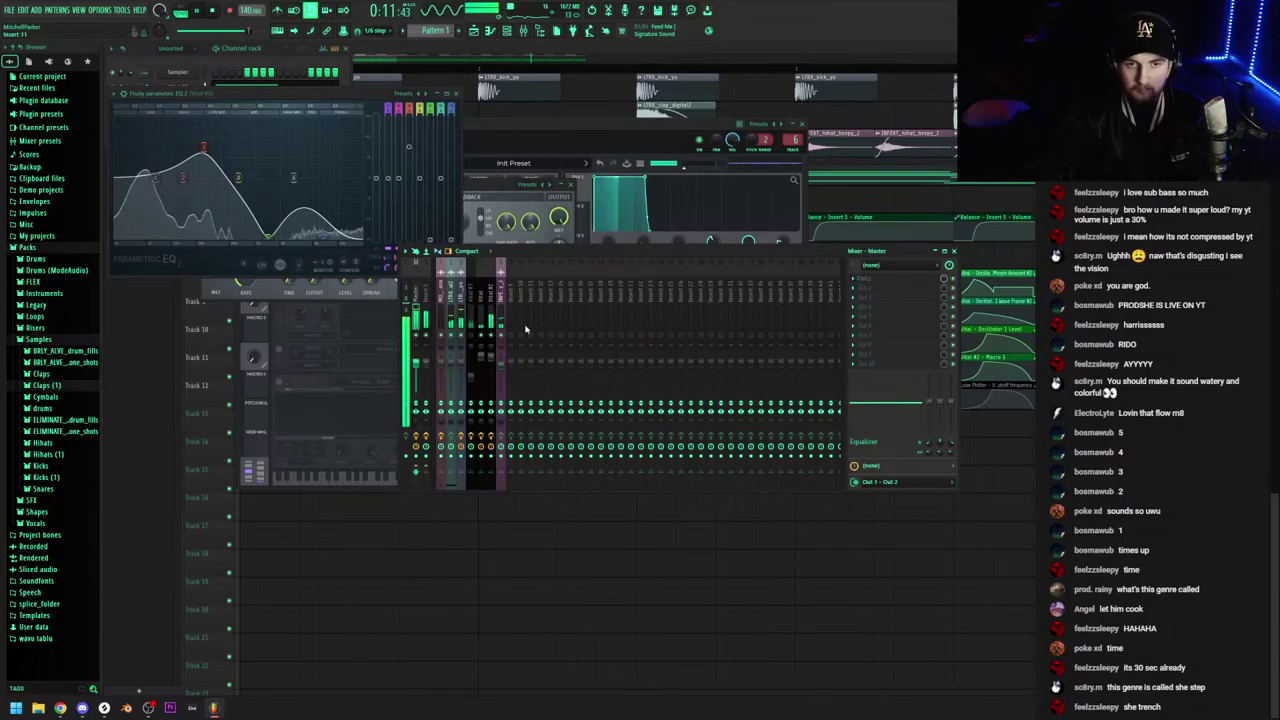
pyautogui.click(869, 288)
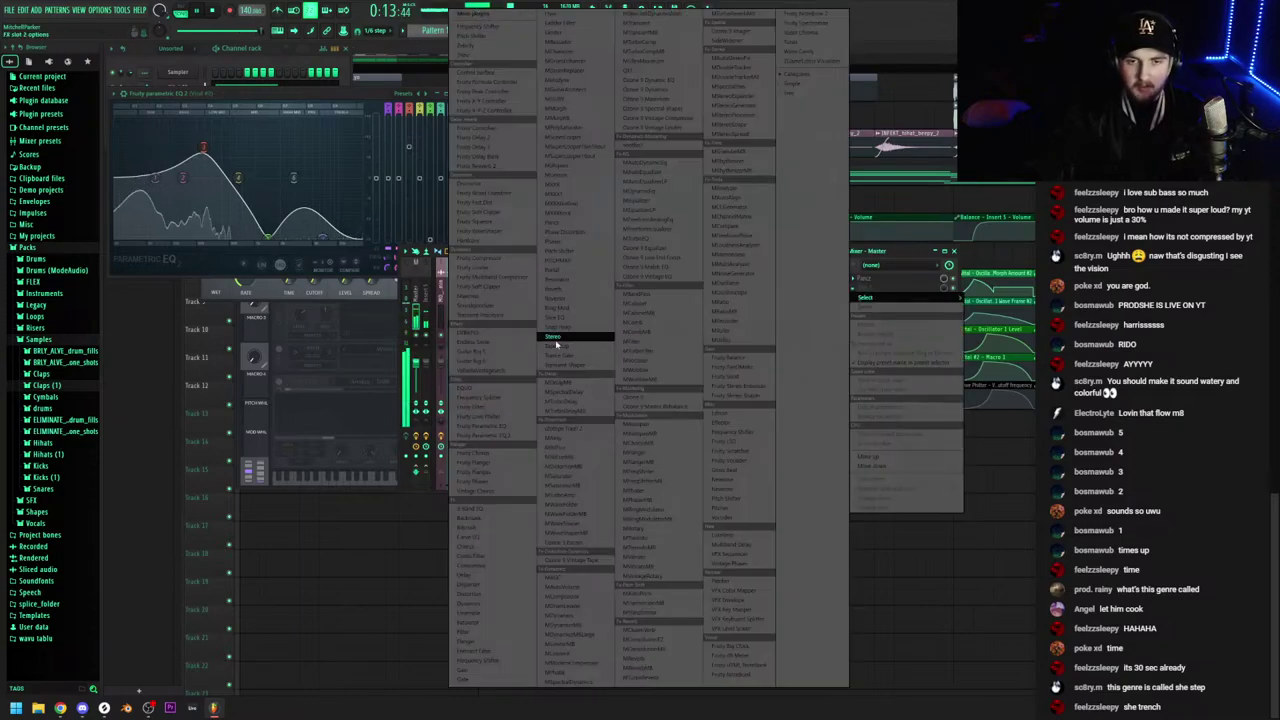
pyautogui.press('Escape')
# Stop playback, set the FL Studio ASIO buffer length to 384 in the audio settings, and close the settings
pyautogui.click(357, 62)
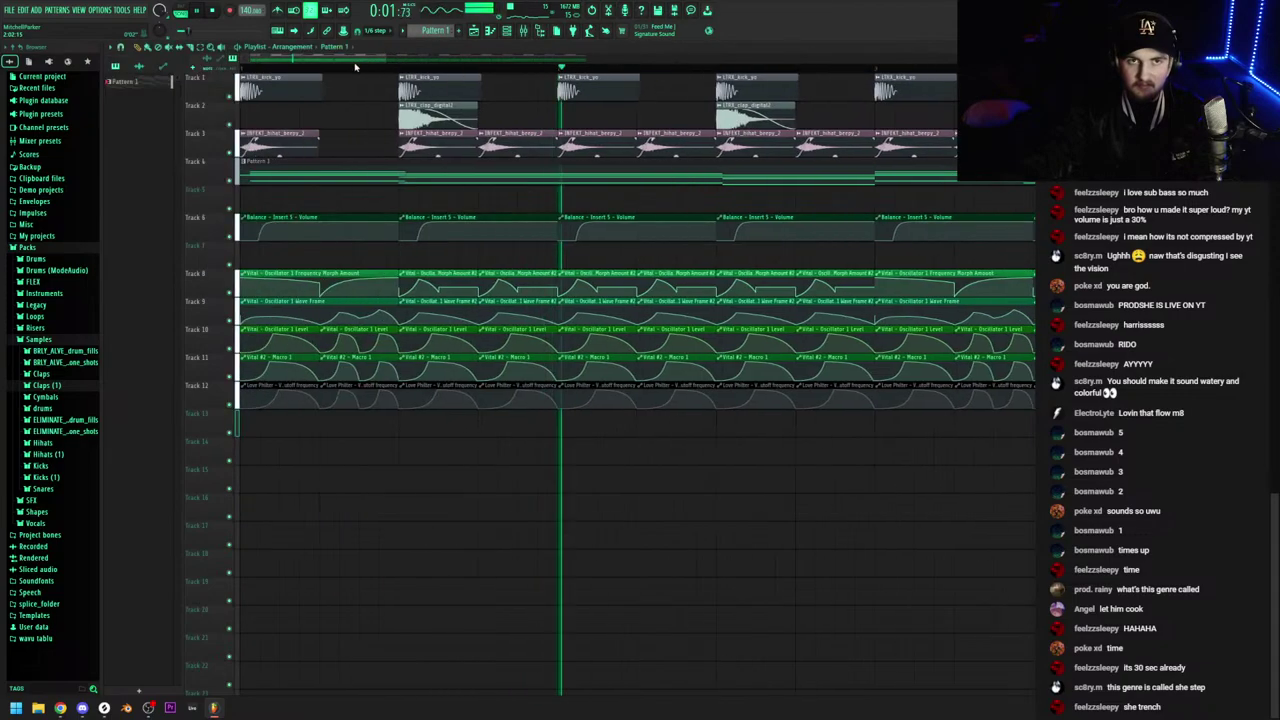
pyautogui.scroll(-5, 357, 62)
pyautogui.press('space')
pyautogui.click(98, 10)
pyautogui.click(115, 41)
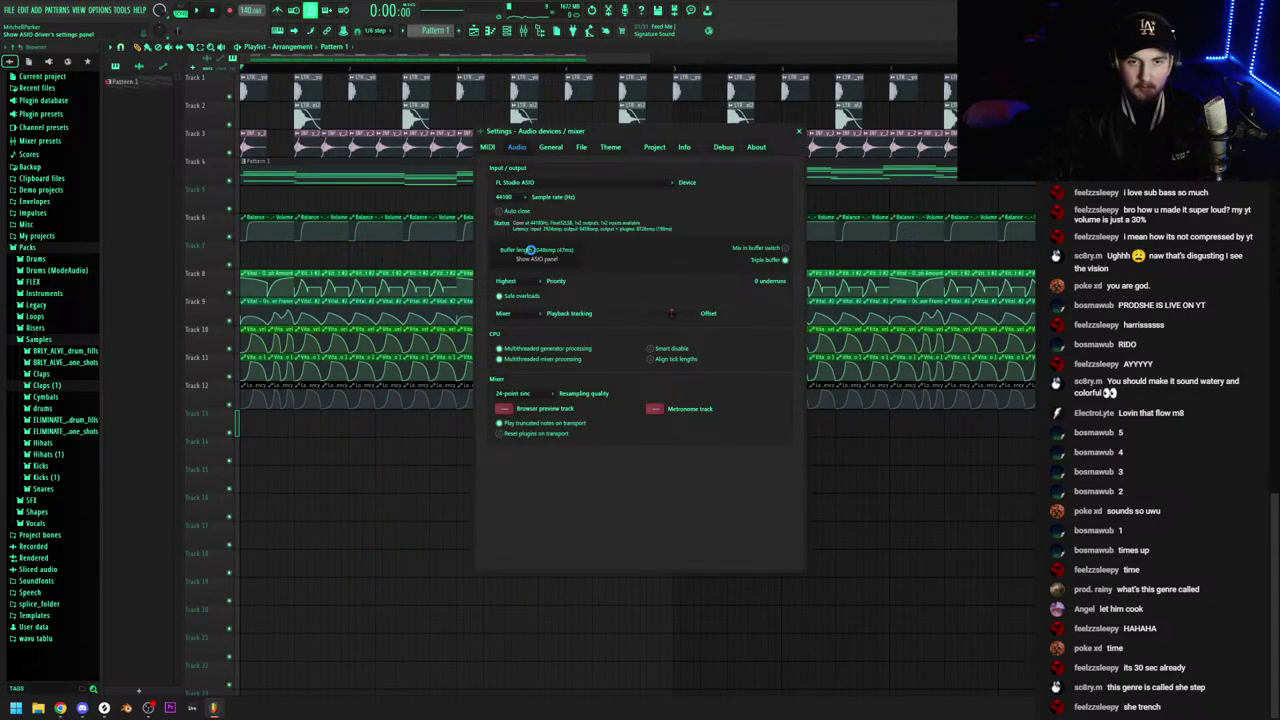
pyautogui.click(531, 250)
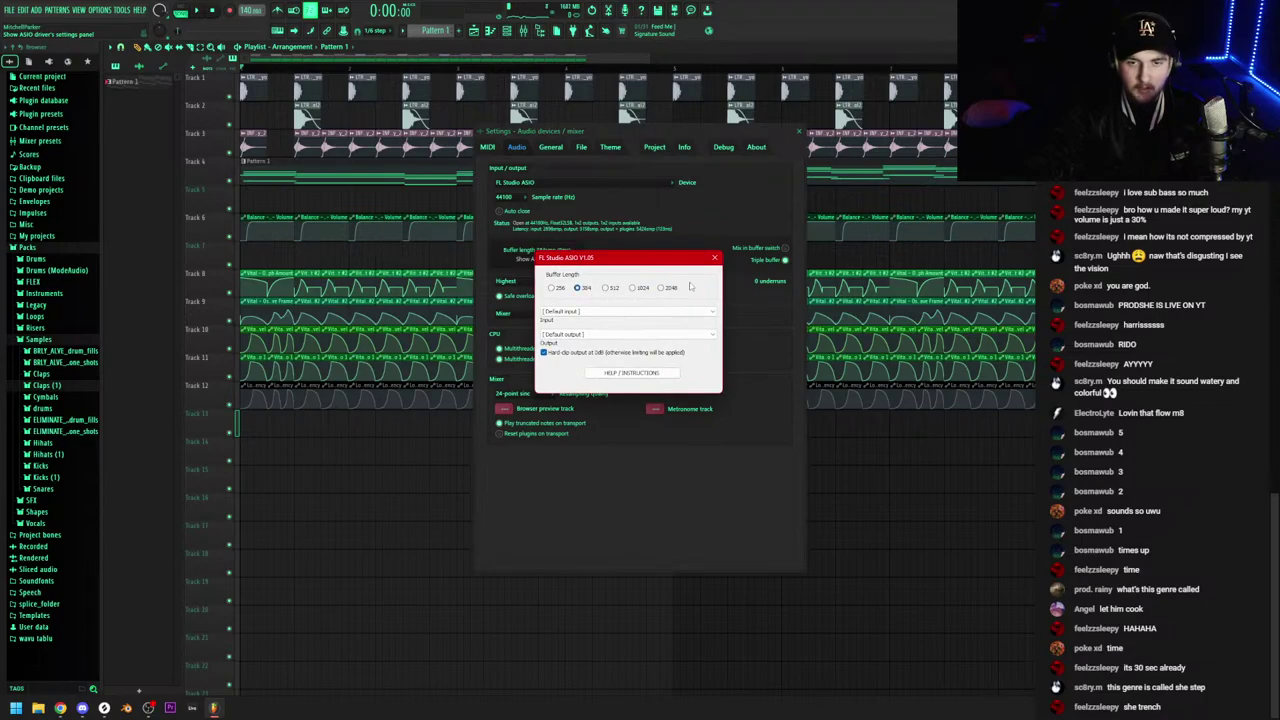
pyautogui.click(714, 259)
pyautogui.click(800, 131)
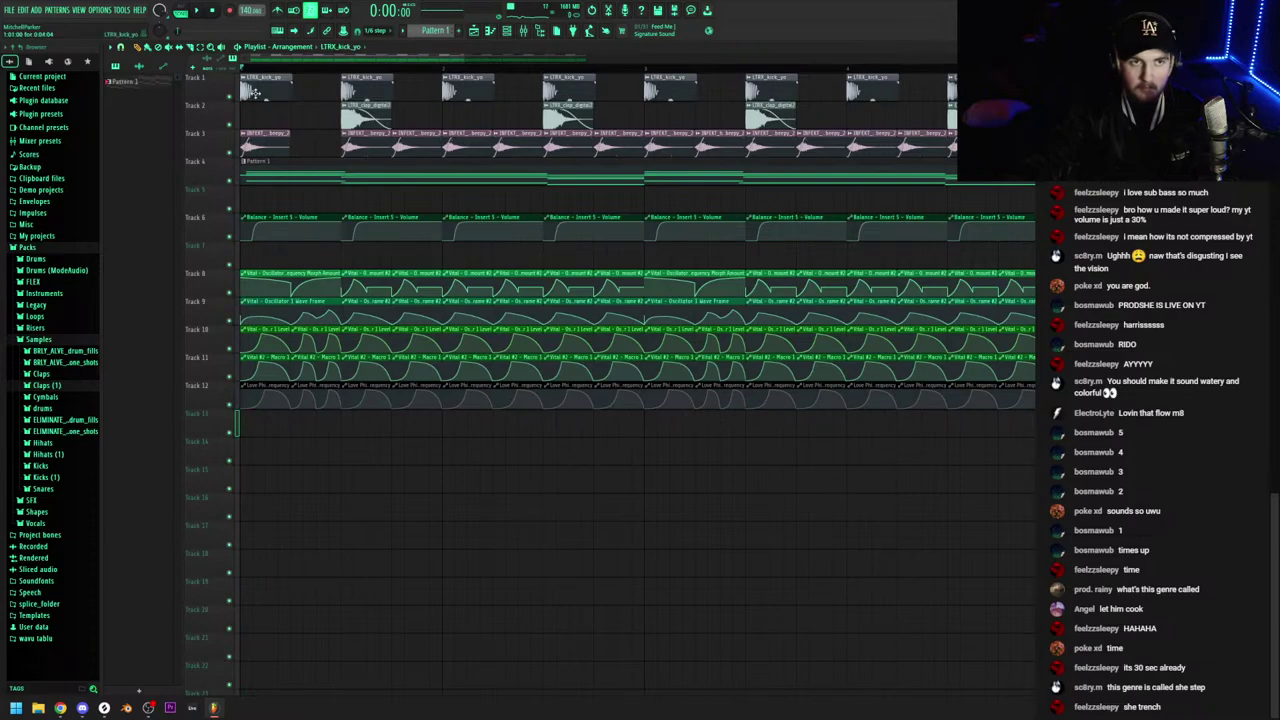
# Inspect the Fruity Parametric EQ 2 on the LTRX_kick_yo mixer track during playback and close its window
pyautogui.doubleClick(255, 92)
pyautogui.click(520, 32)
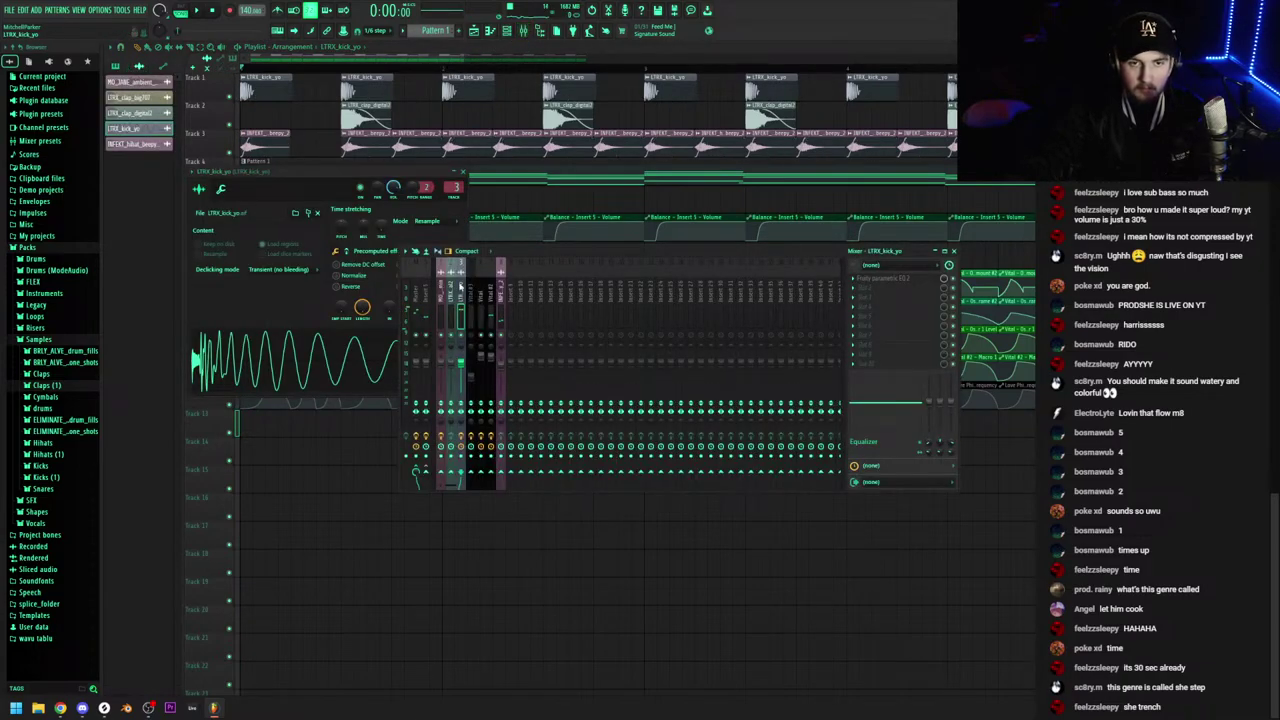
pyautogui.click(882, 280)
pyautogui.press('space')
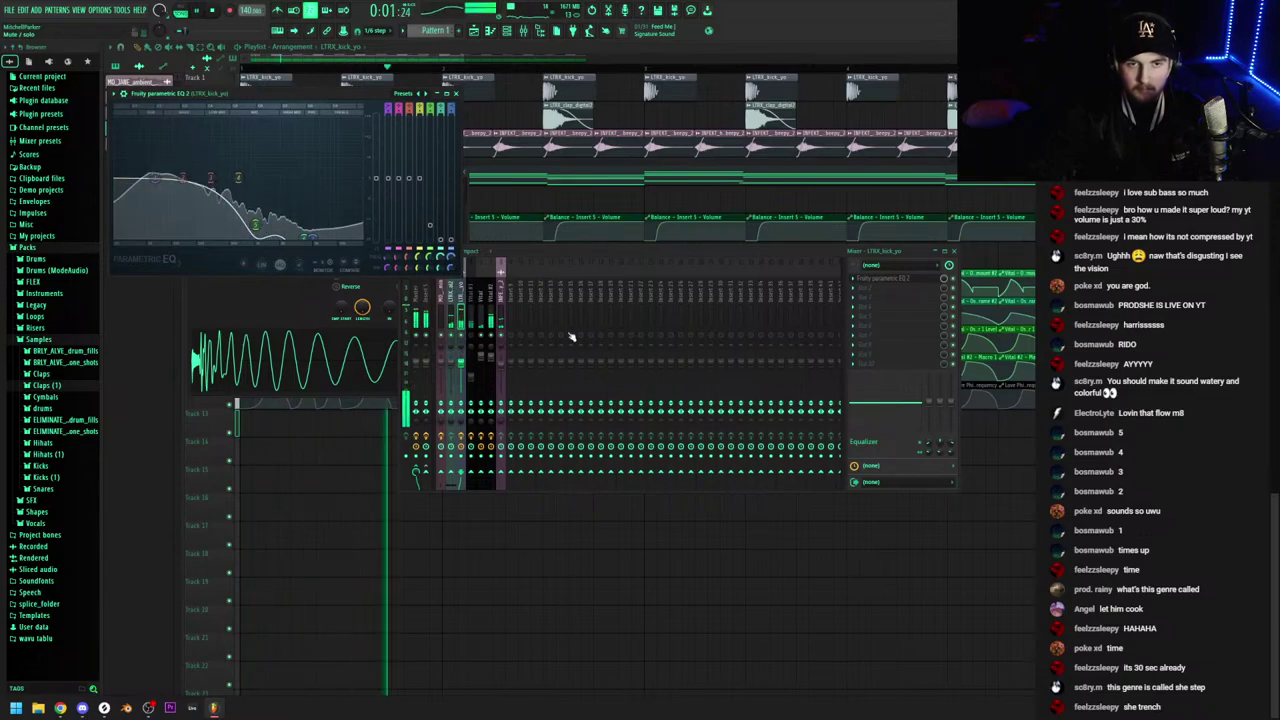
pyautogui.click(456, 94)
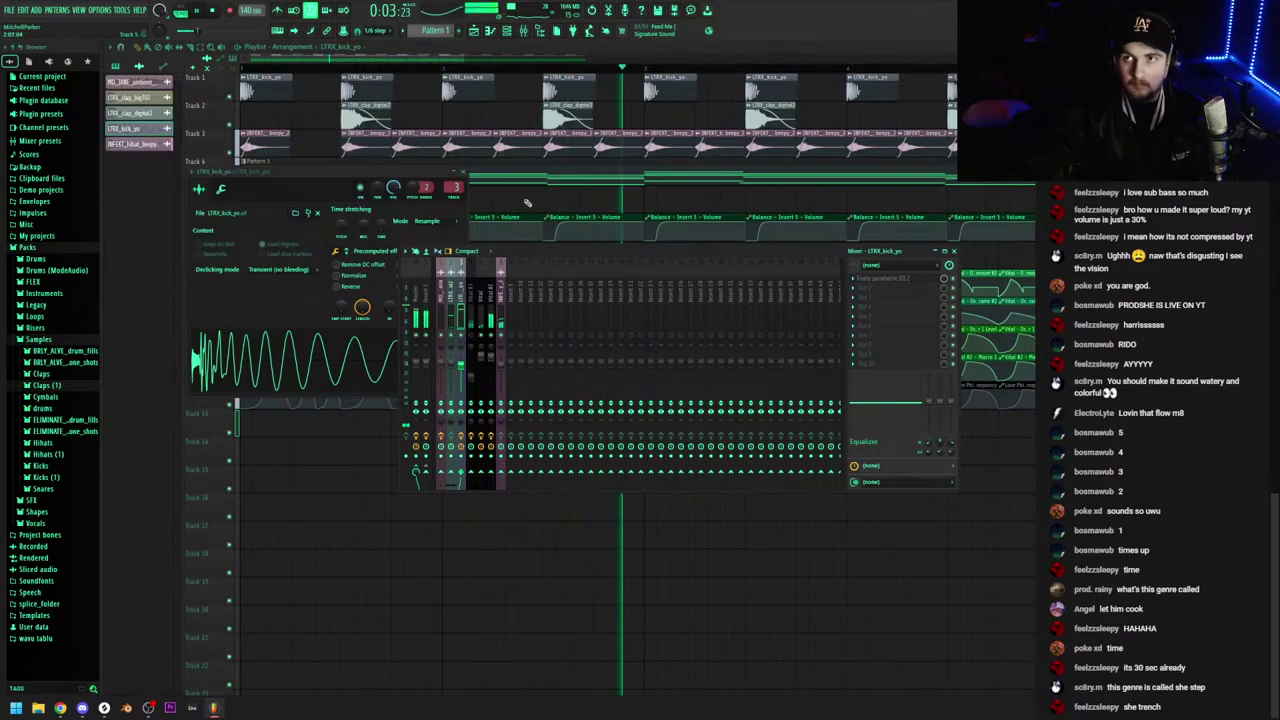
# Open soothe2 on the Vital mixer track, set its depth to 2.8 and move the high-cut band to a higher frequency
pyautogui.click(482, 325)
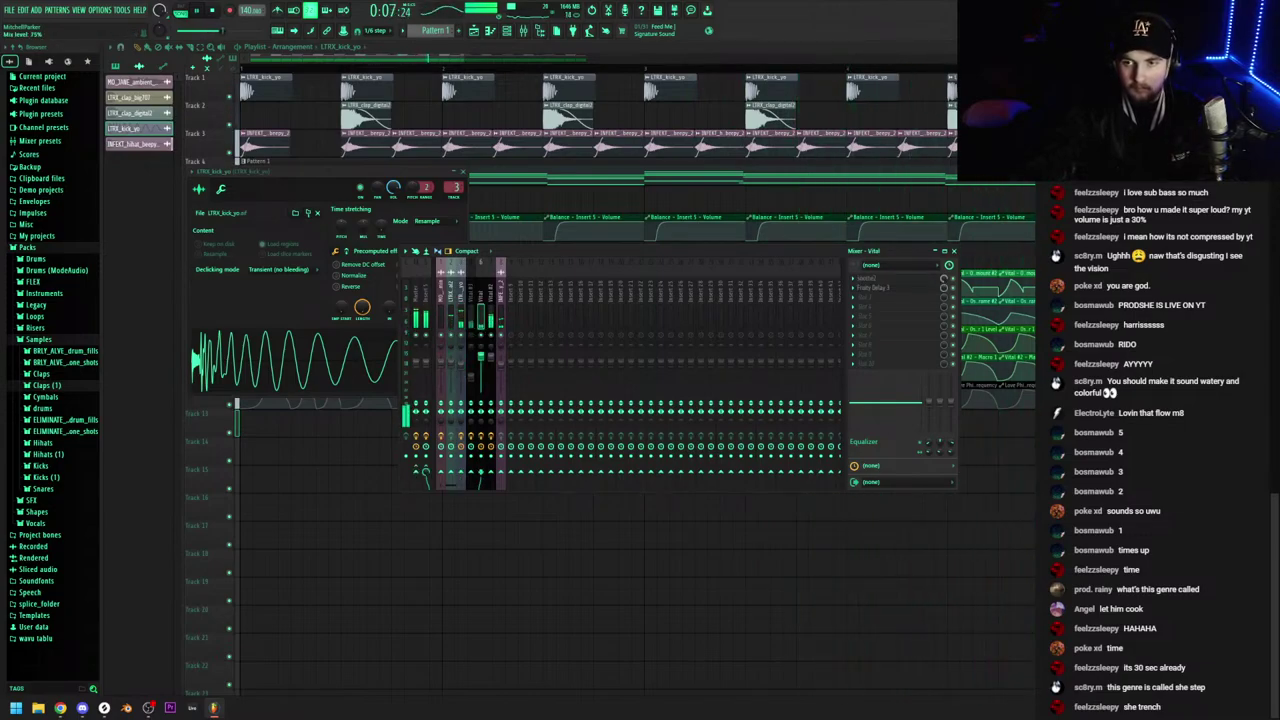
pyautogui.click(916, 287)
pyautogui.moveTo(575, 321); pyautogui.dragTo(604, 321)
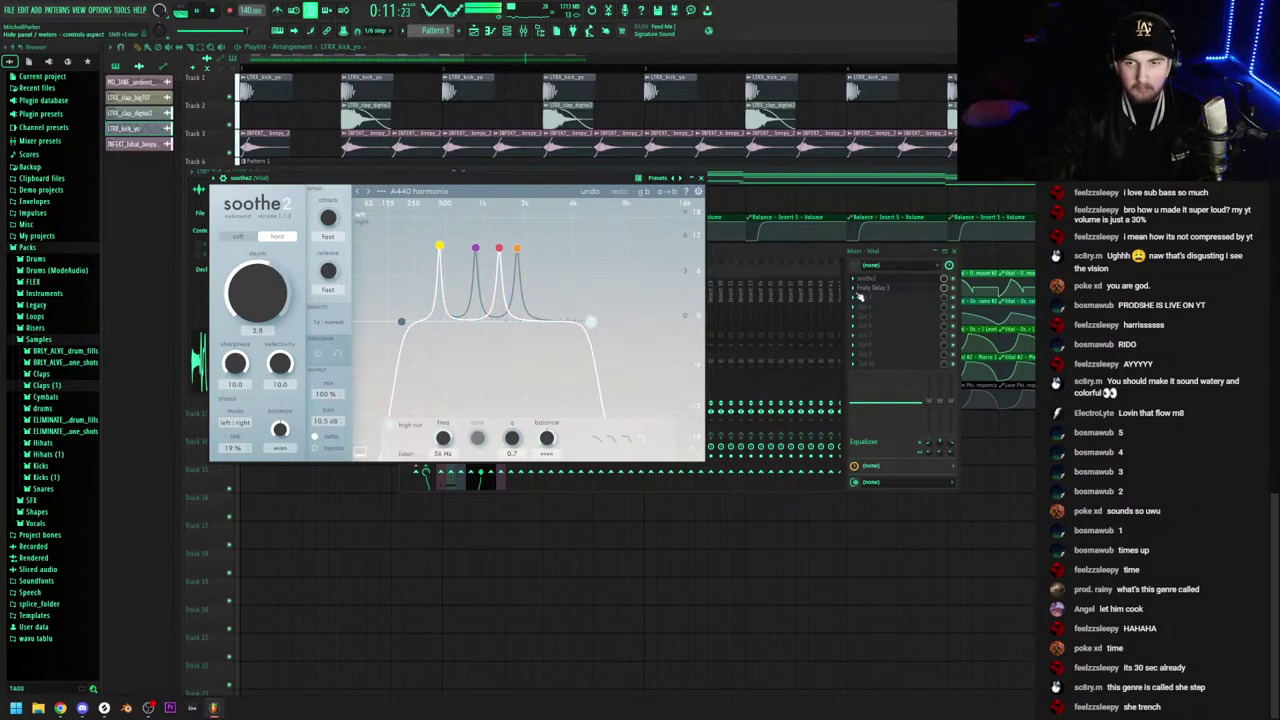
# Delete Fruity Delay 3 from the Vital mixer track
pyautogui.rightClick(897, 293)
pyautogui.click(866, 308)
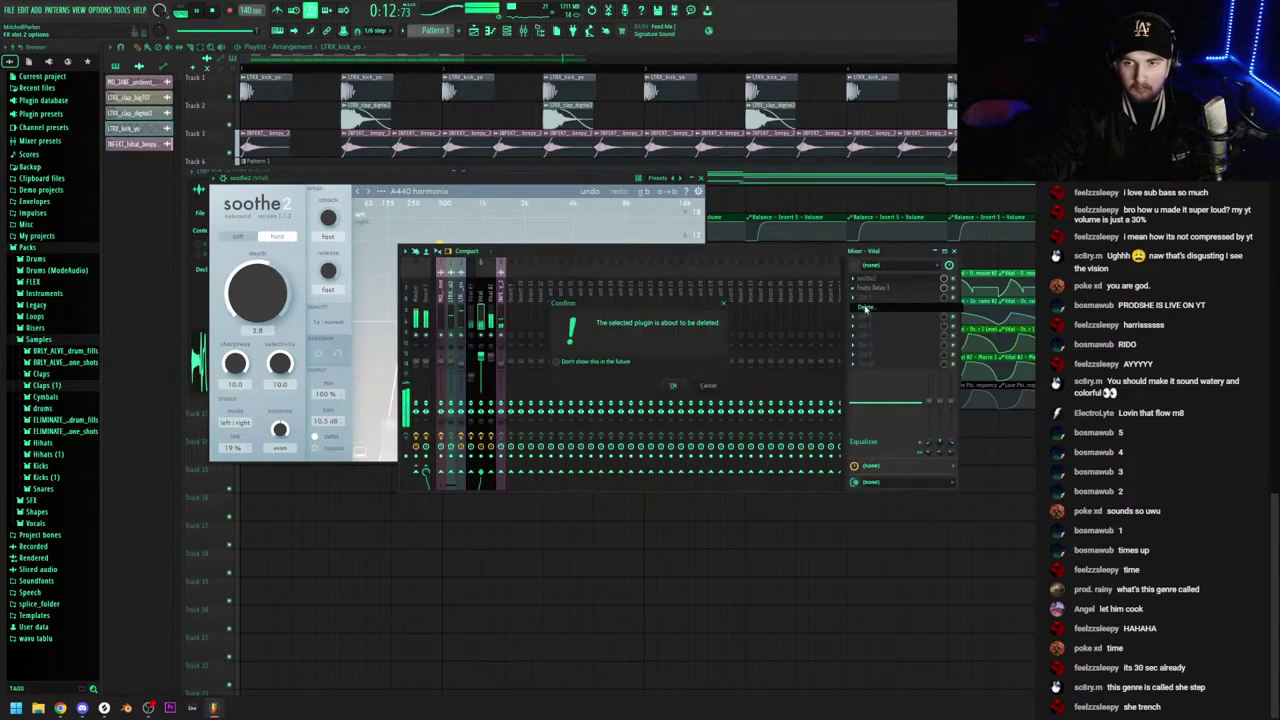
pyautogui.click(698, 386)
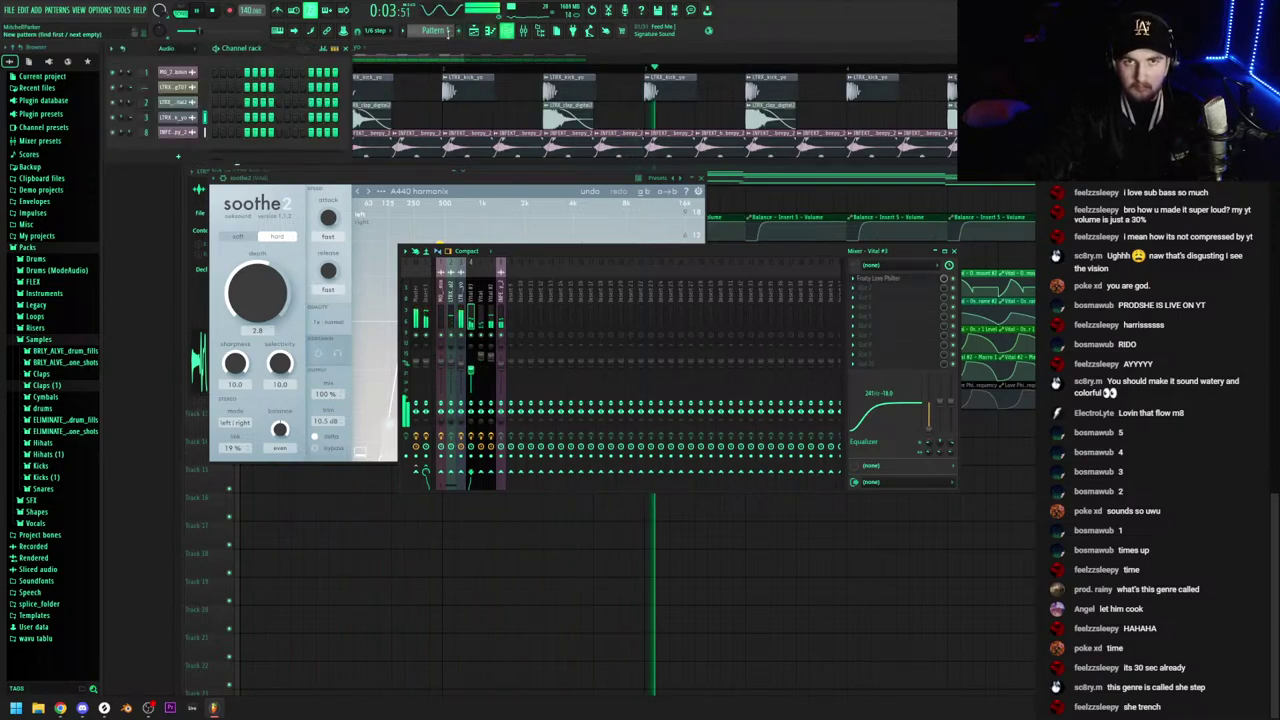
# Review Vital #3's notes in the piano roll during playback, trying a C#7 note and removing it
pyautogui.press('F6')
pyautogui.rightClick(200, 87)
pyautogui.click(214, 88)
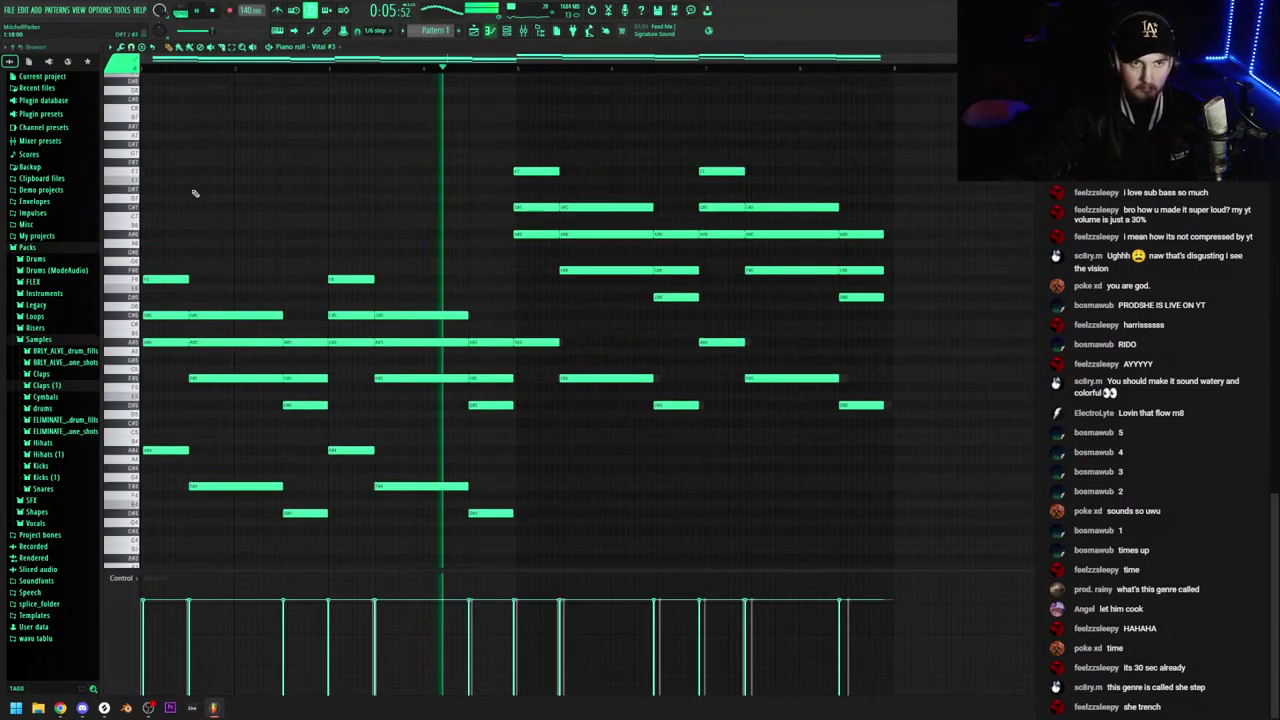
pyautogui.click(168, 197)
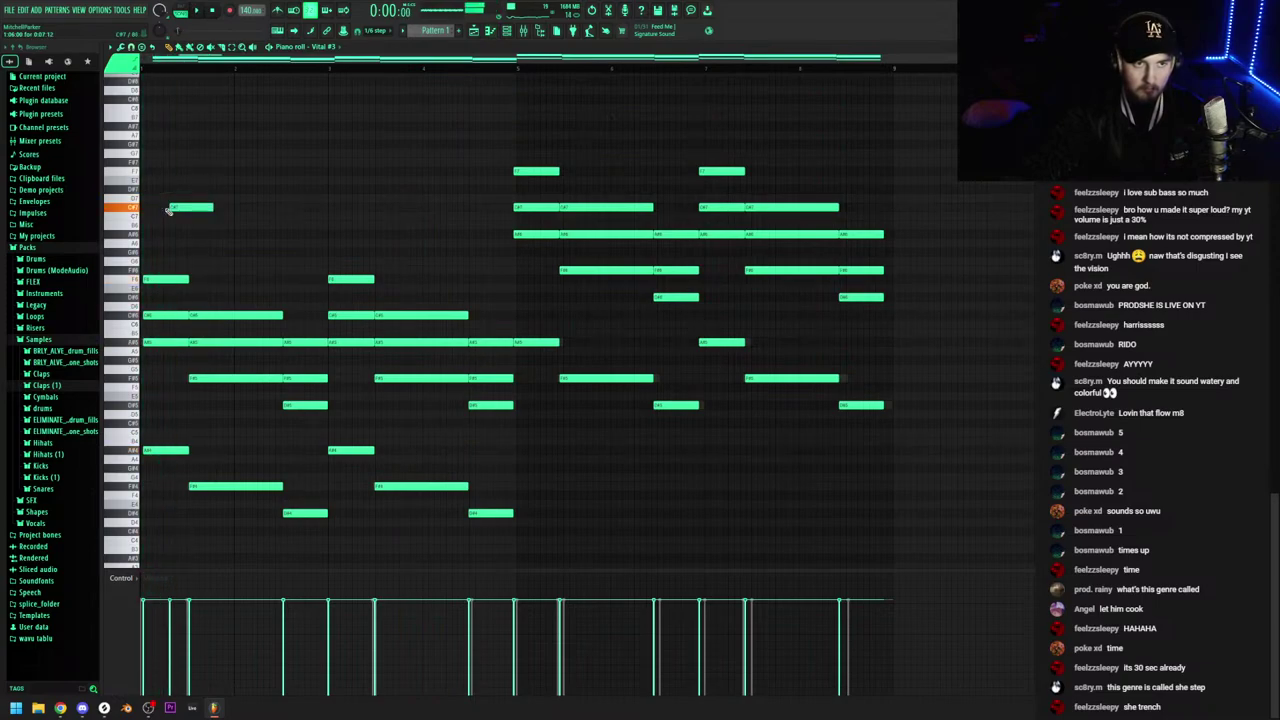
pyautogui.rightClick(170, 208)
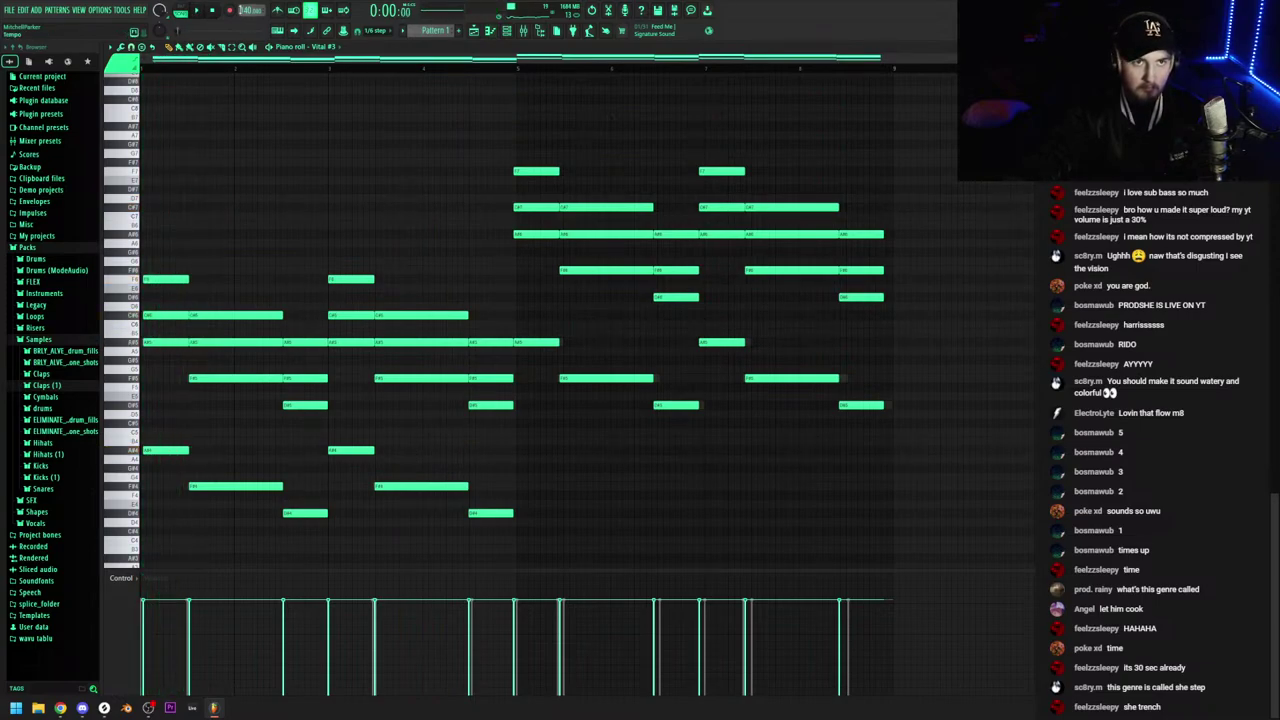
pyautogui.press('space')
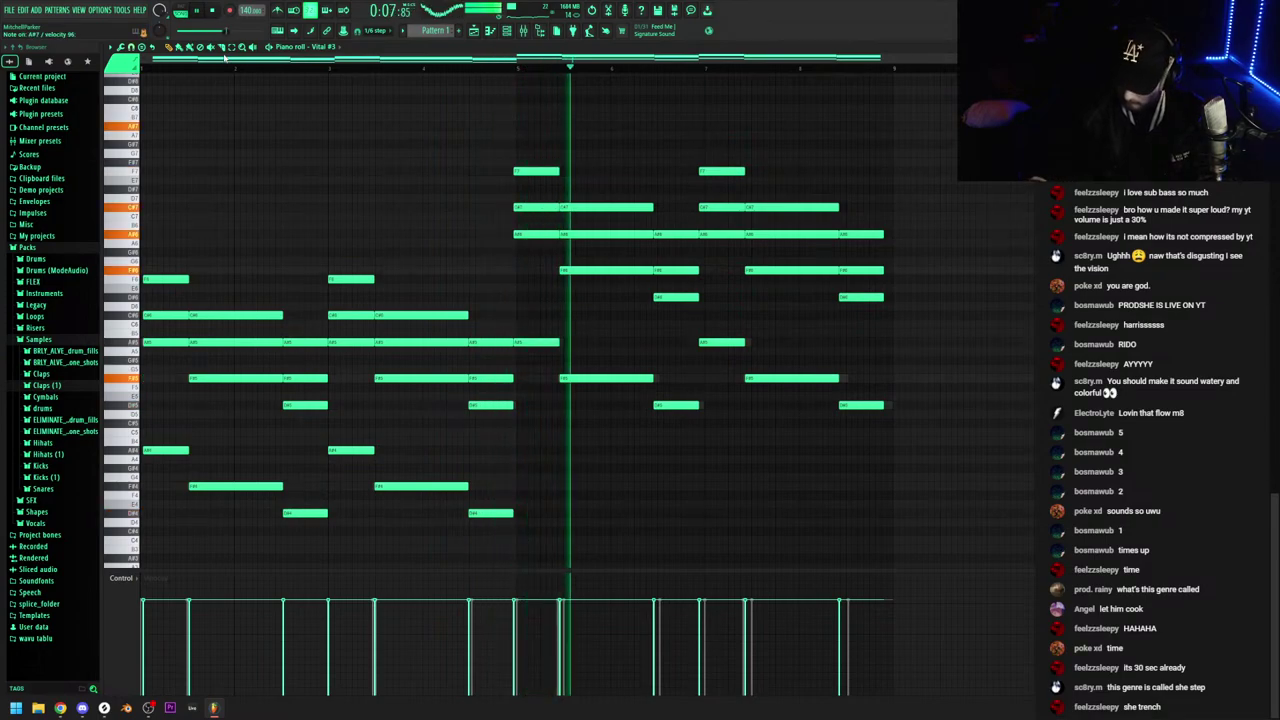
pyautogui.press('space')
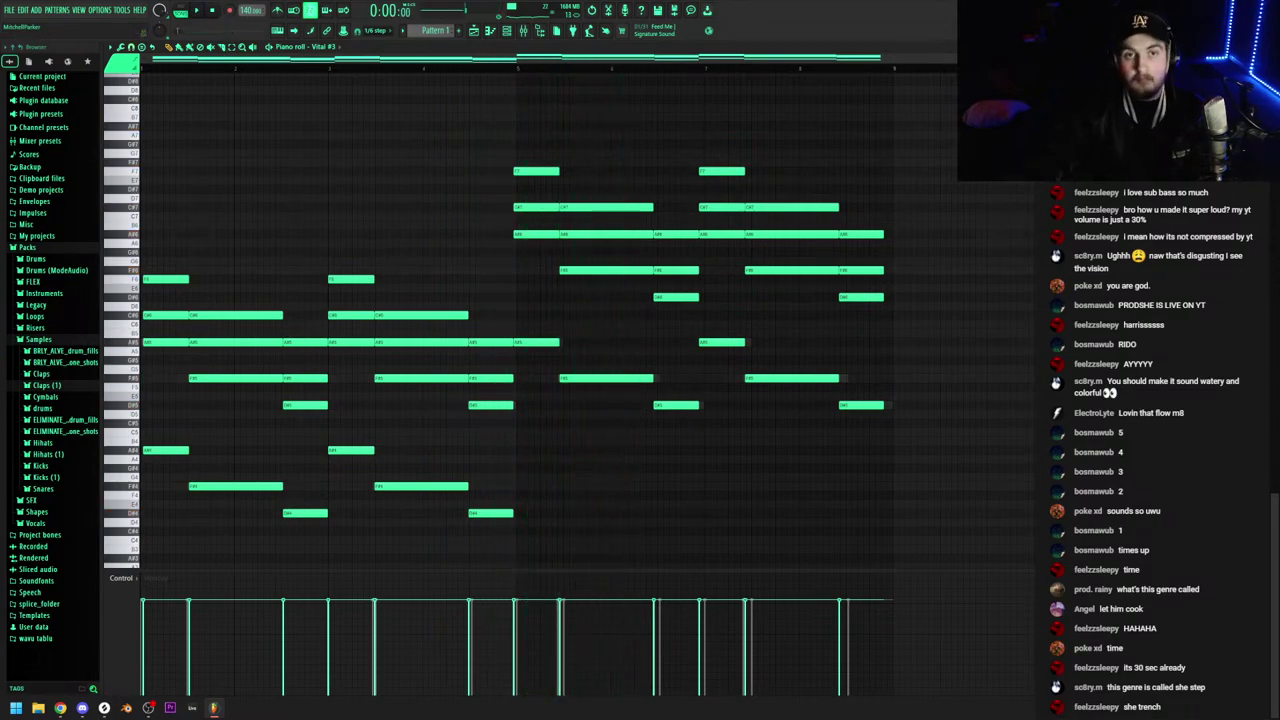
# Mute Vital #3, then set oscillator 1 of the Vital lead to one unison voice with no frequency morph and start playback
pyautogui.click(484, 33)
pyautogui.press('F6')
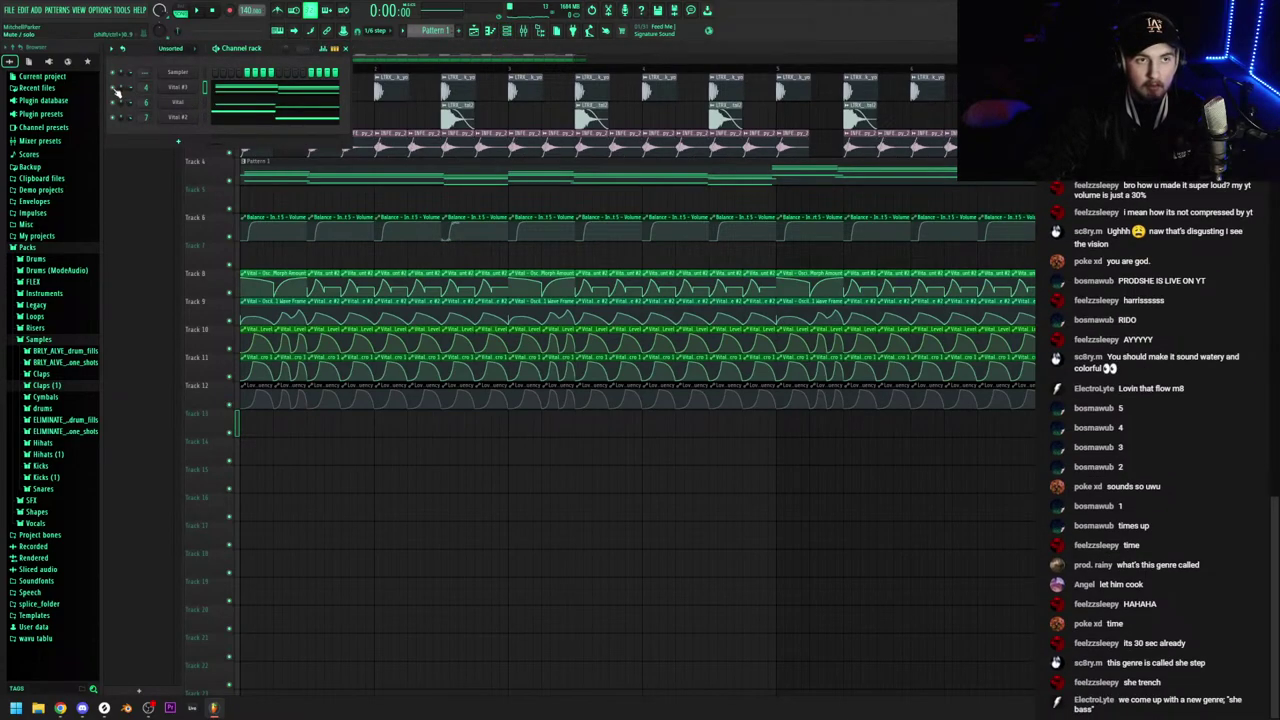
pyautogui.click(182, 104)
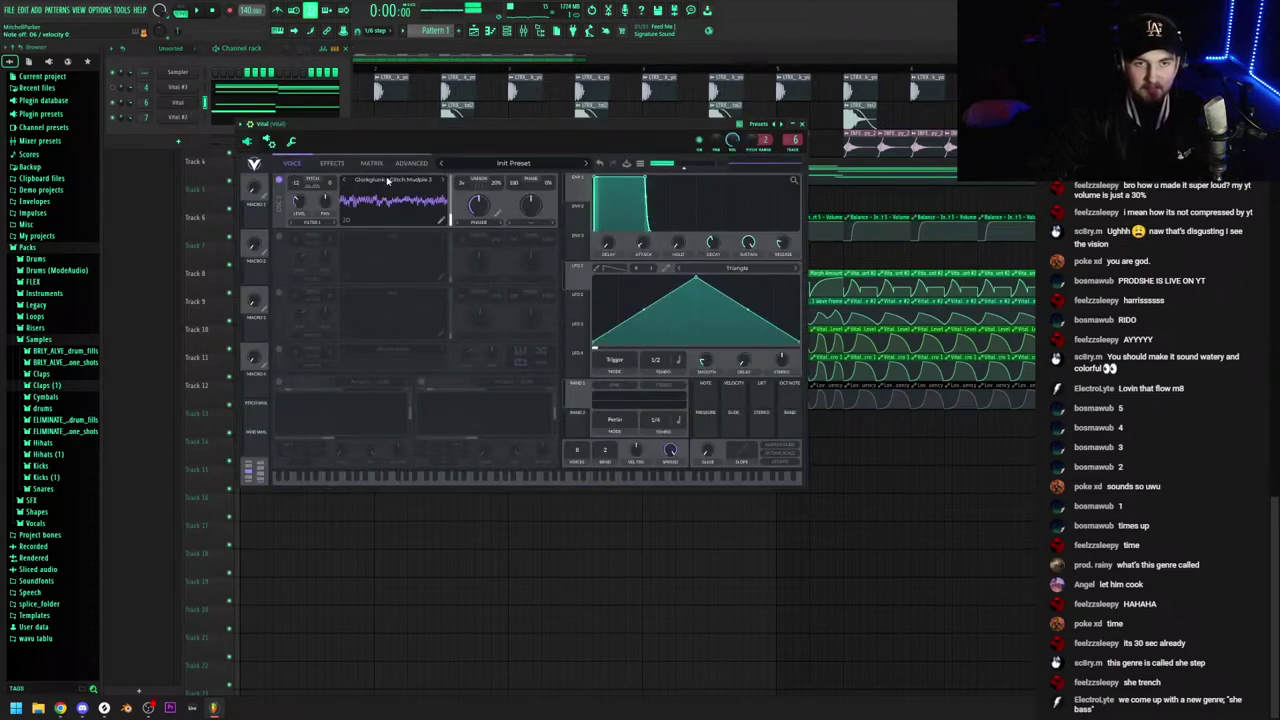
pyautogui.click(478, 222)
pyautogui.click(483, 232)
pyautogui.click(199, 13)
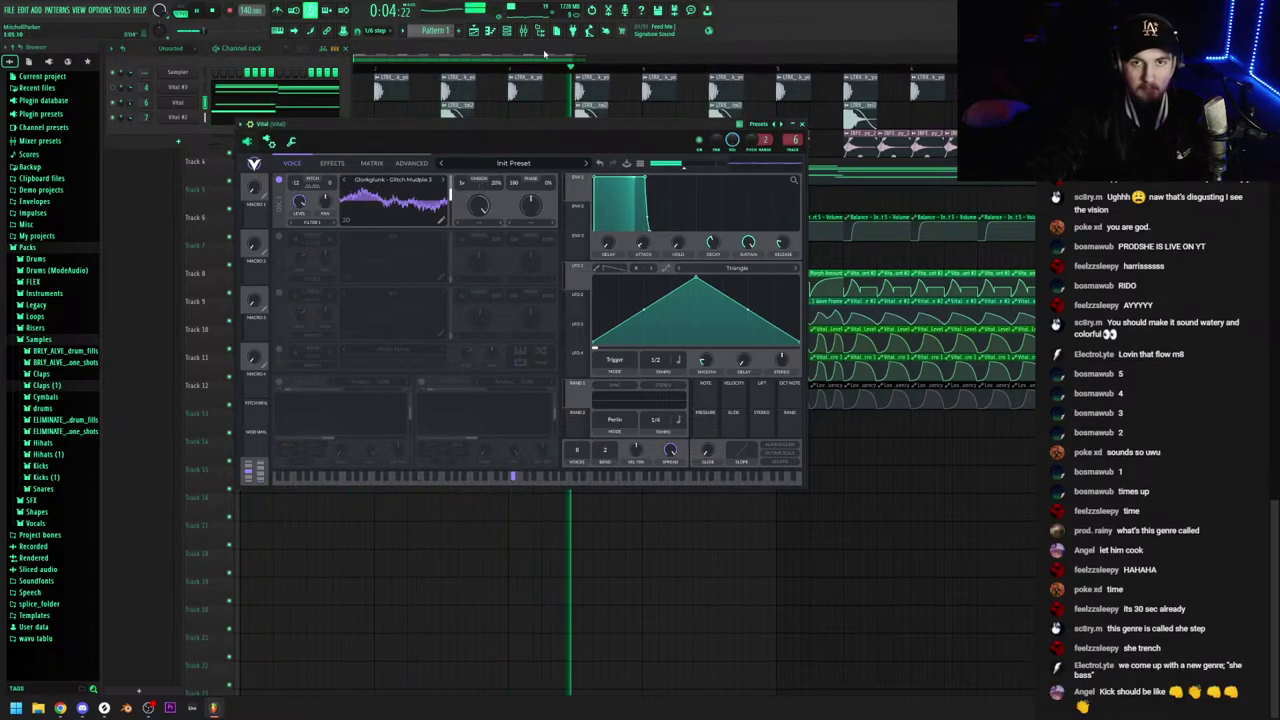
# Replace soothe2 on the Vital mixer track with Fruity Parametric EQ 2
pyautogui.press('F9')
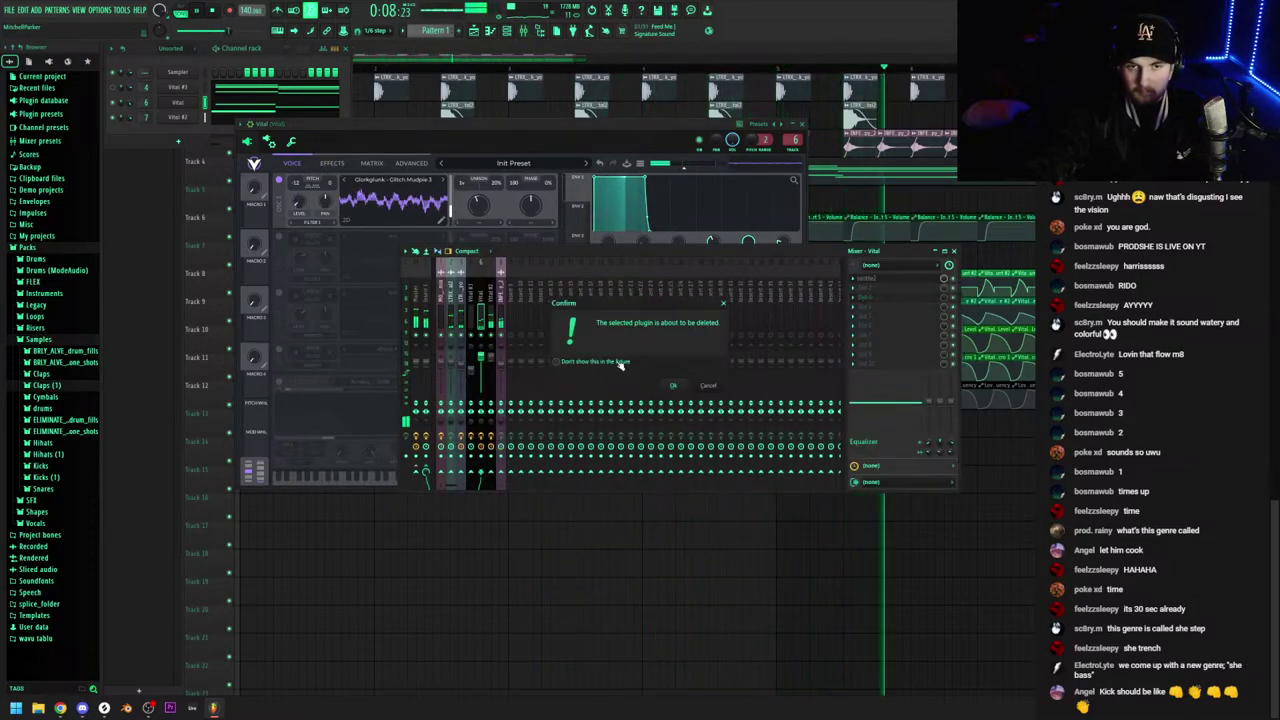
pyautogui.click(884, 283)
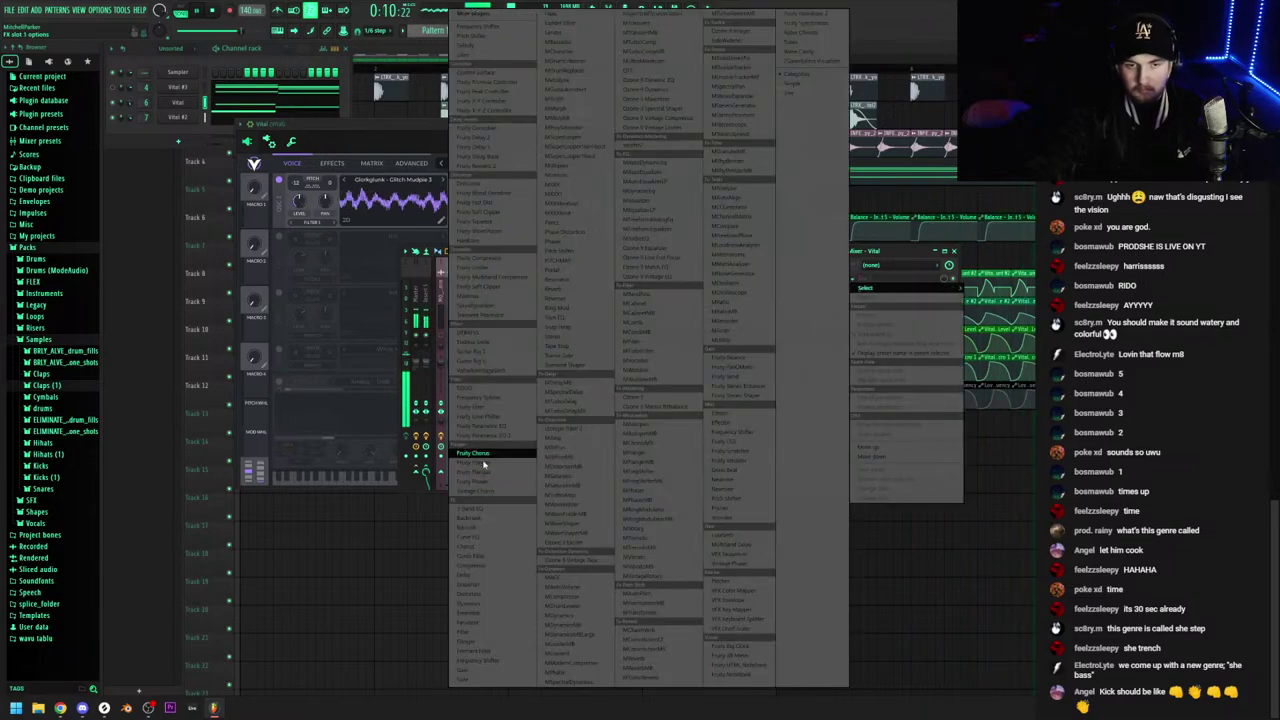
pyautogui.click(486, 436)
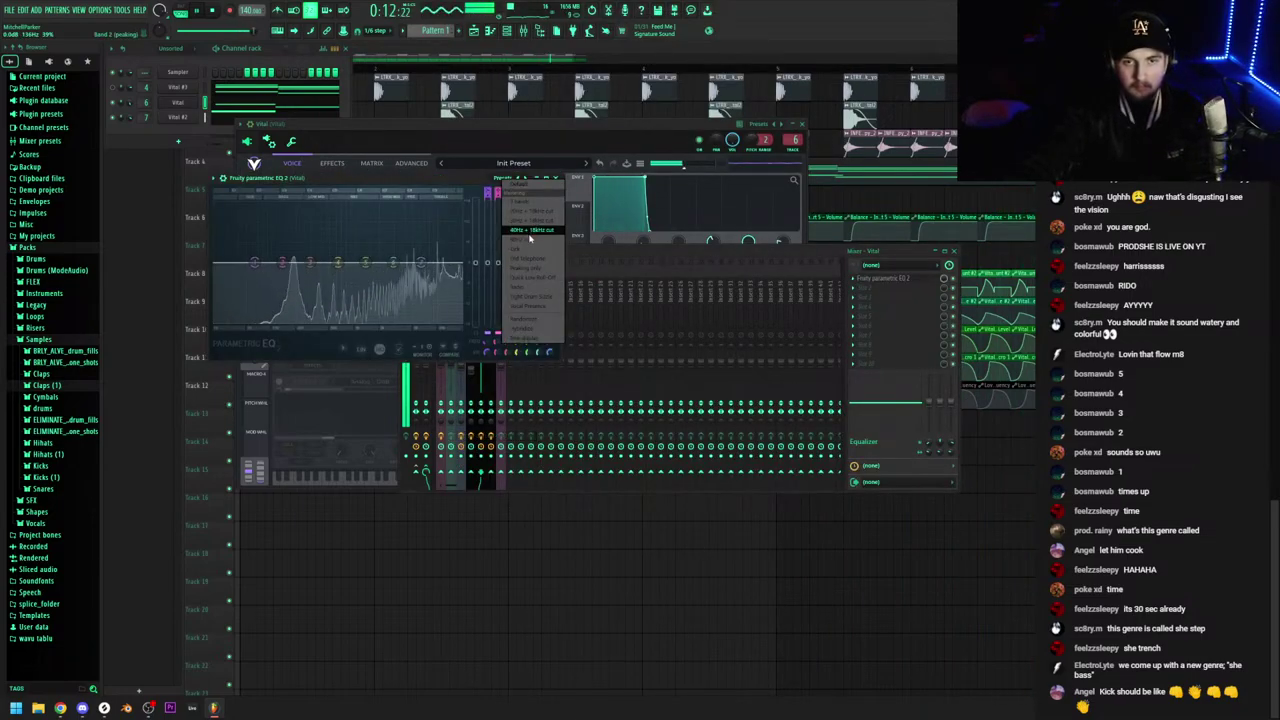
# Transpose Vital's oscillator 1 to -24 and load the Glorkglunk - Glitch Mudpie 1 wavetable
pyautogui.click(334, 149)
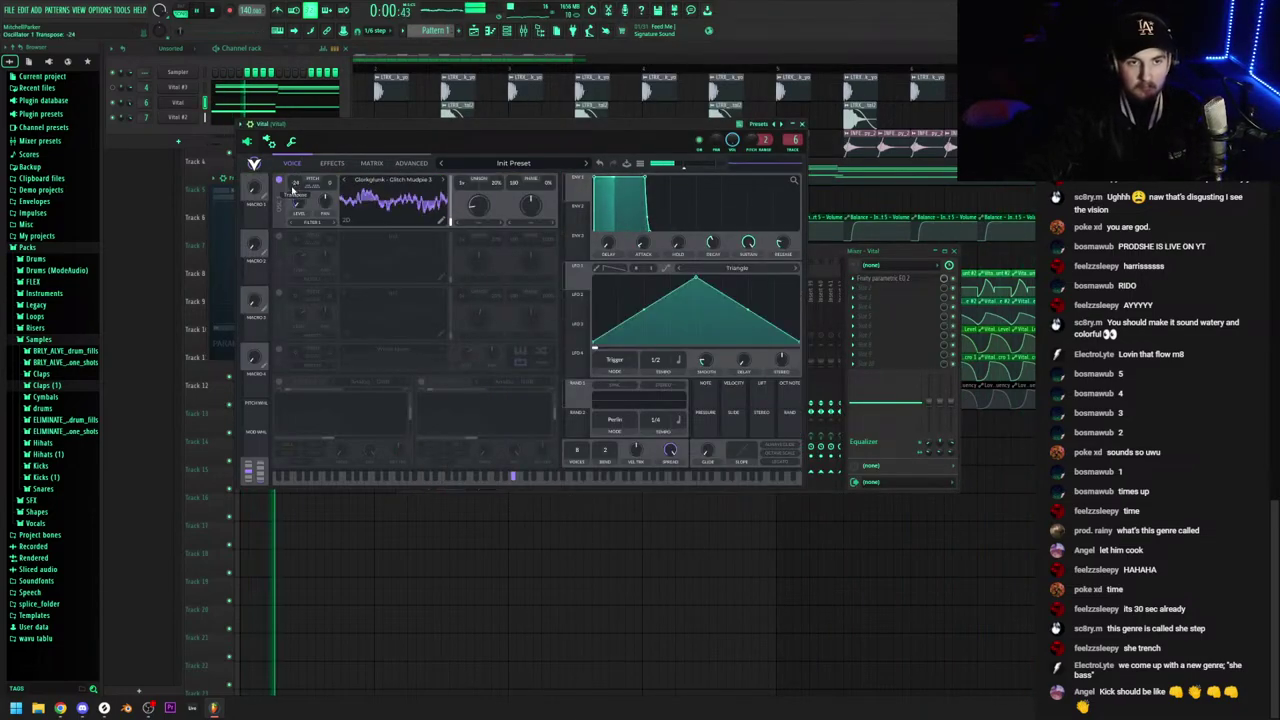
pyautogui.click(402, 183)
pyautogui.click(637, 221)
pyautogui.click(638, 277)
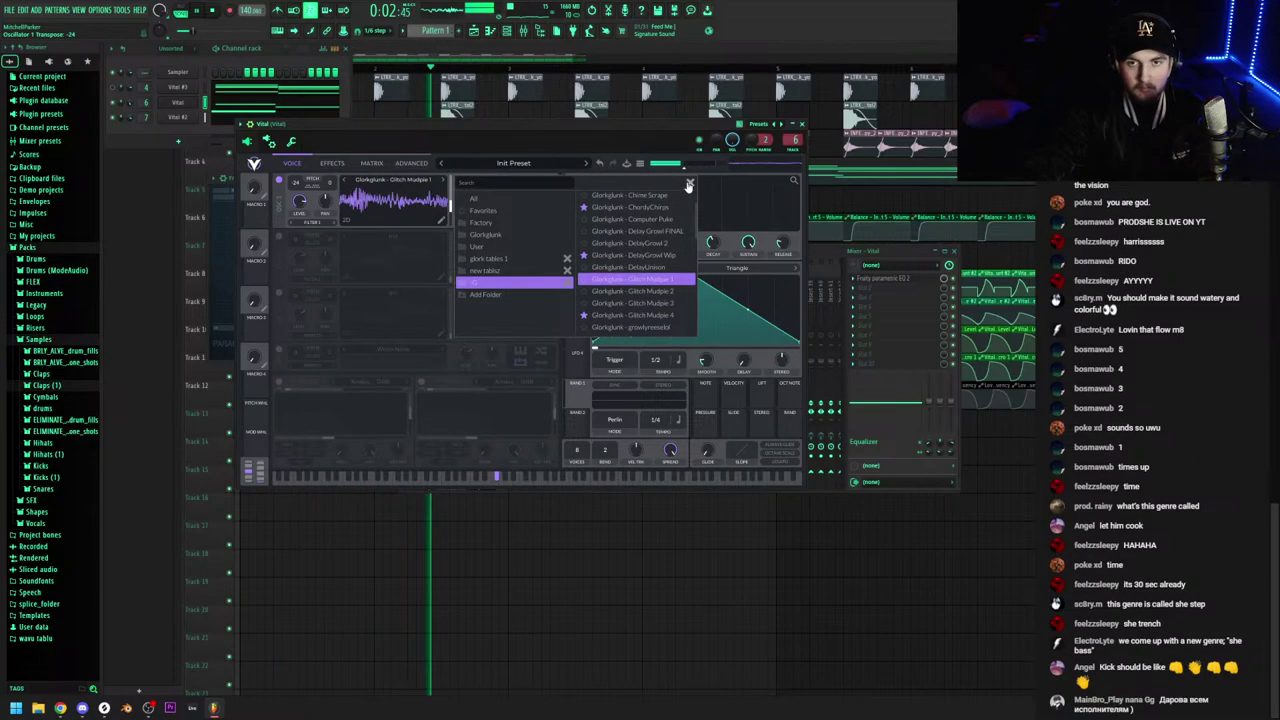
# Close the wavetable browser and reshape the Oscillator 1 Frequency Morph Amount #2 automation curve on Track 8
pyautogui.click(688, 185)
pyautogui.click(423, 77)
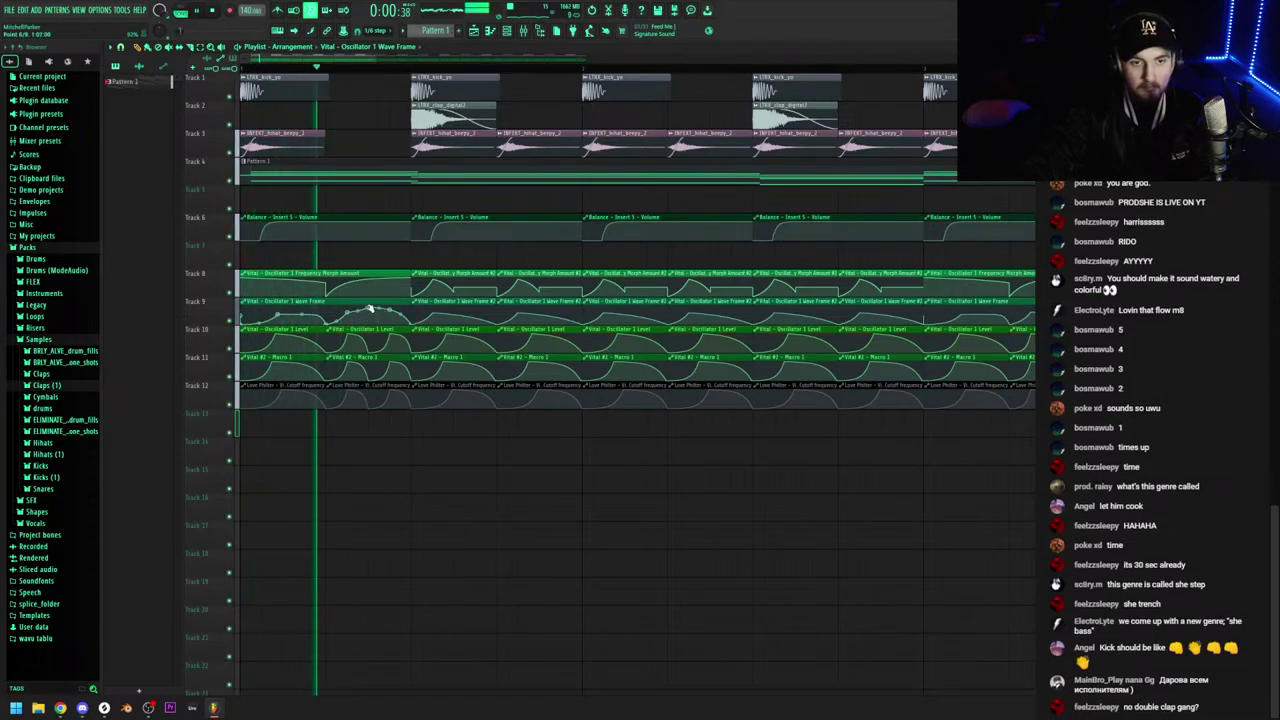
pyautogui.moveTo(463, 318)
pyautogui.mouseDown()
pyautogui.moveTo(454, 279)
pyautogui.moveTo(487, 272)
pyautogui.moveTo(454, 297)
pyautogui.mouseUp()
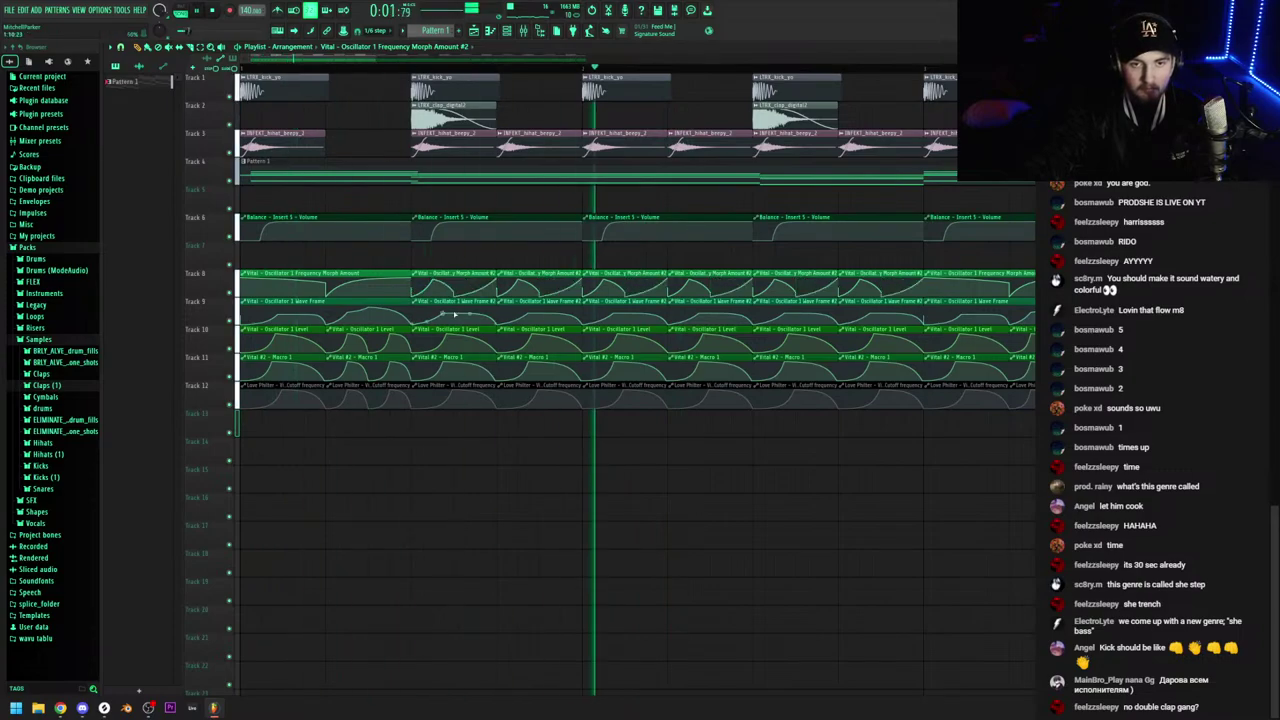
# Reopen the Vital lead, try a phase-type frequency morph on oscillator 1 and return the morph type to none
pyautogui.click(511, 32)
pyautogui.click(177, 103)
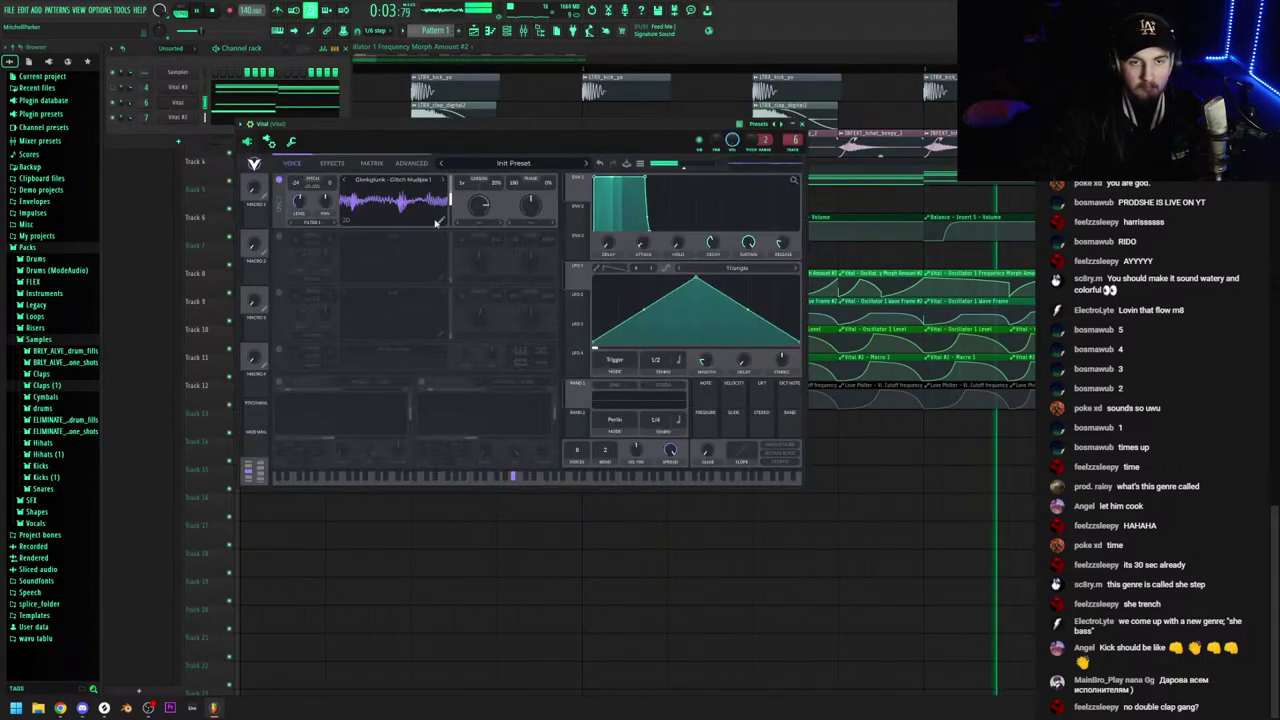
pyautogui.click(476, 223)
pyautogui.click(486, 369)
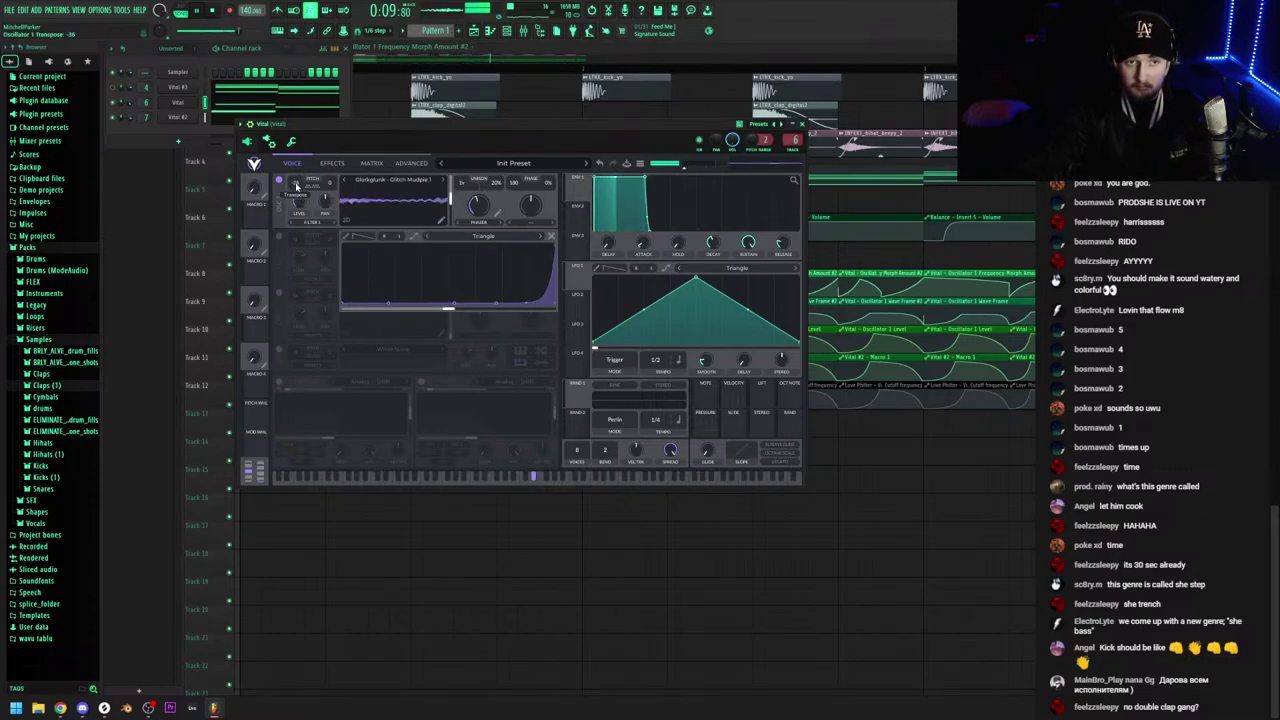
pyautogui.click(479, 221)
pyautogui.click(478, 229)
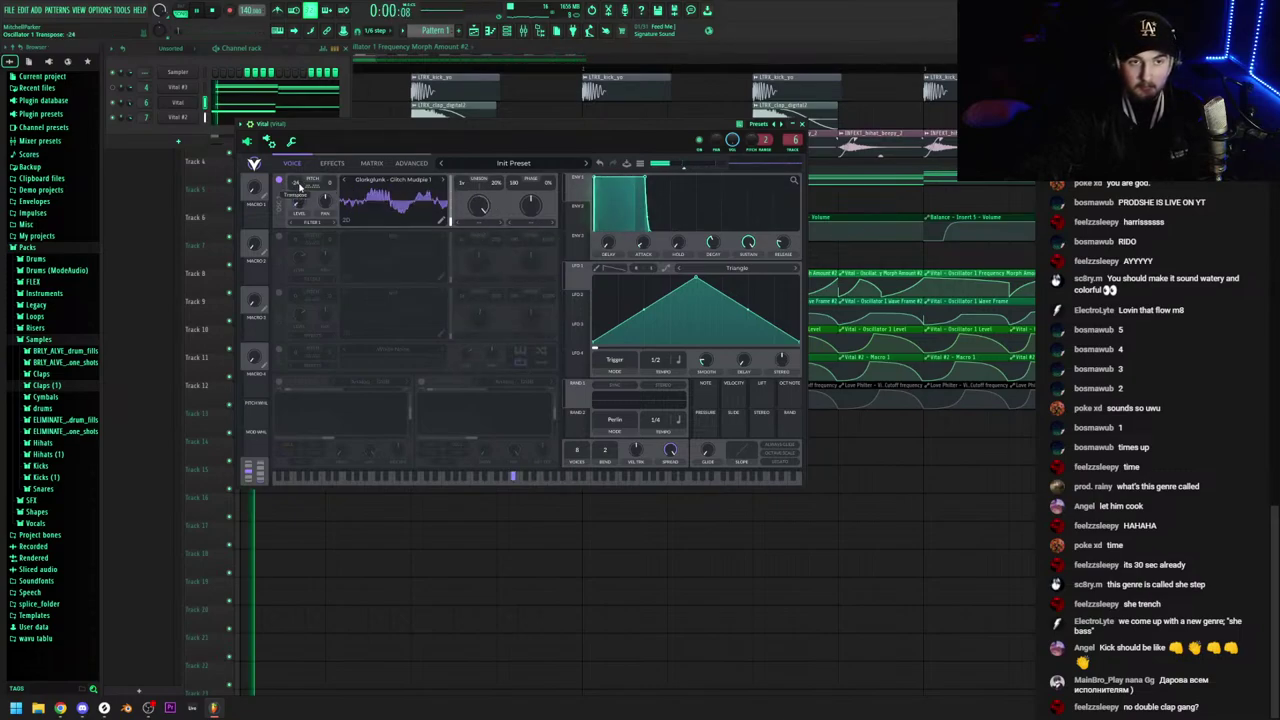
# Transpose the Vital lead's oscillator 1 to -12 and enable its Chorus effect with the mix at 100%
pyautogui.click(332, 163)
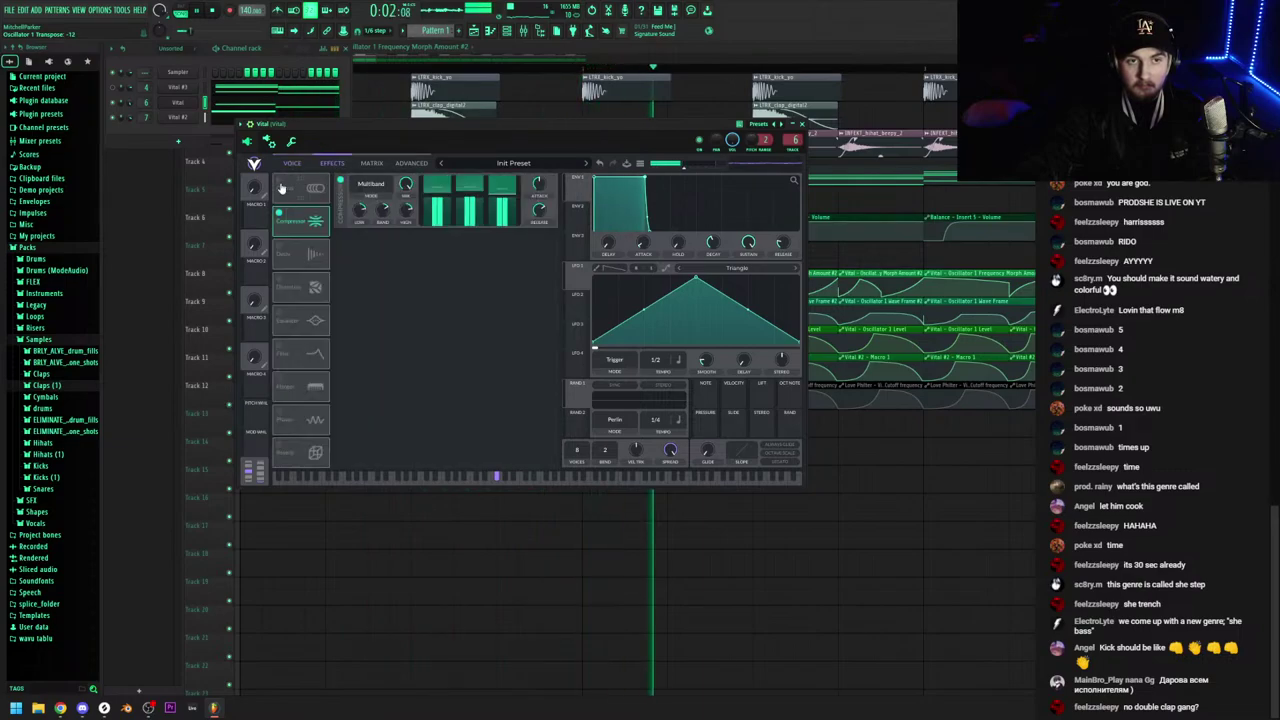
pyautogui.click(281, 186)
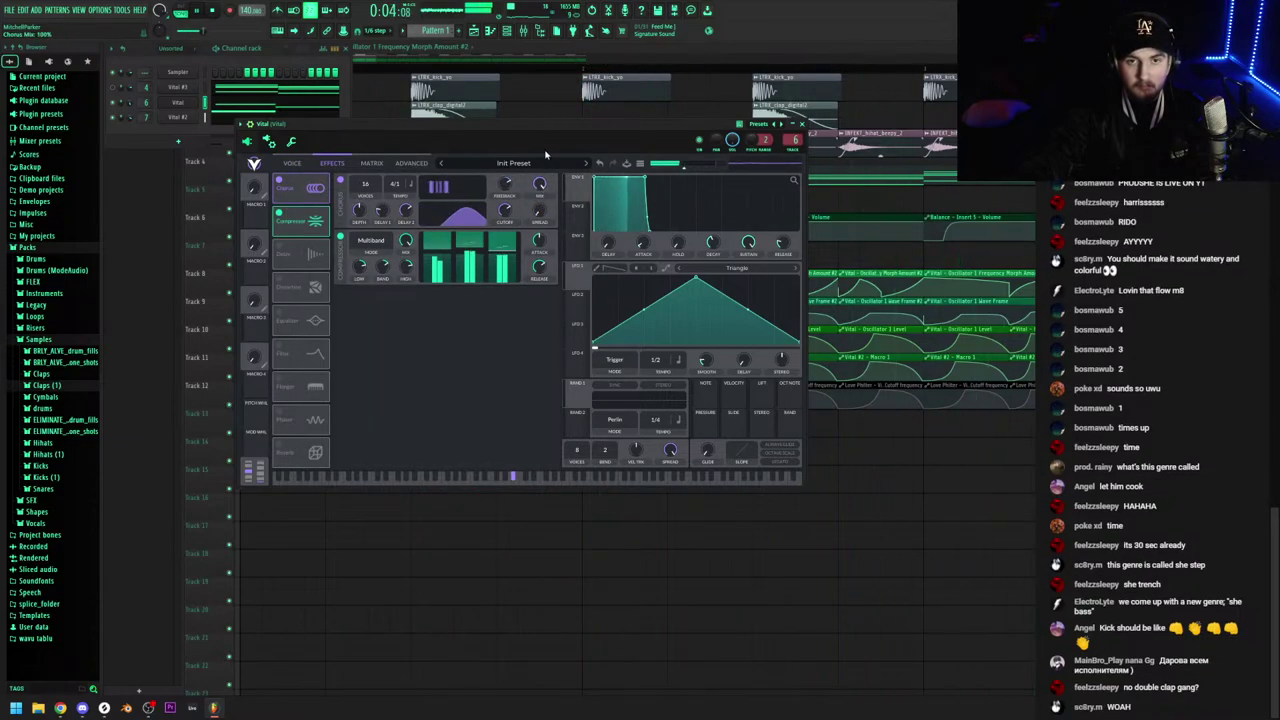
pyautogui.click(290, 164)
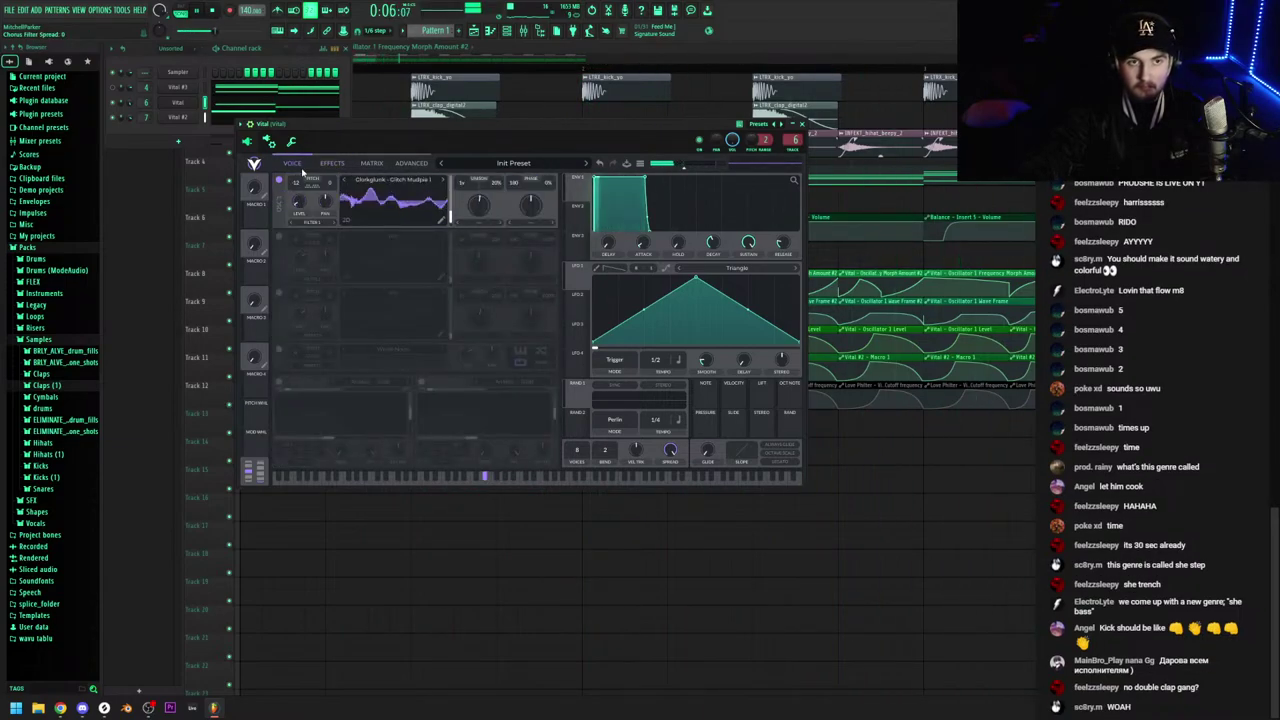
# Enable oscillator 2 in the Vital lead with the Init wavetable, transpose it to 7 and lower its level
pyautogui.click(280, 238)
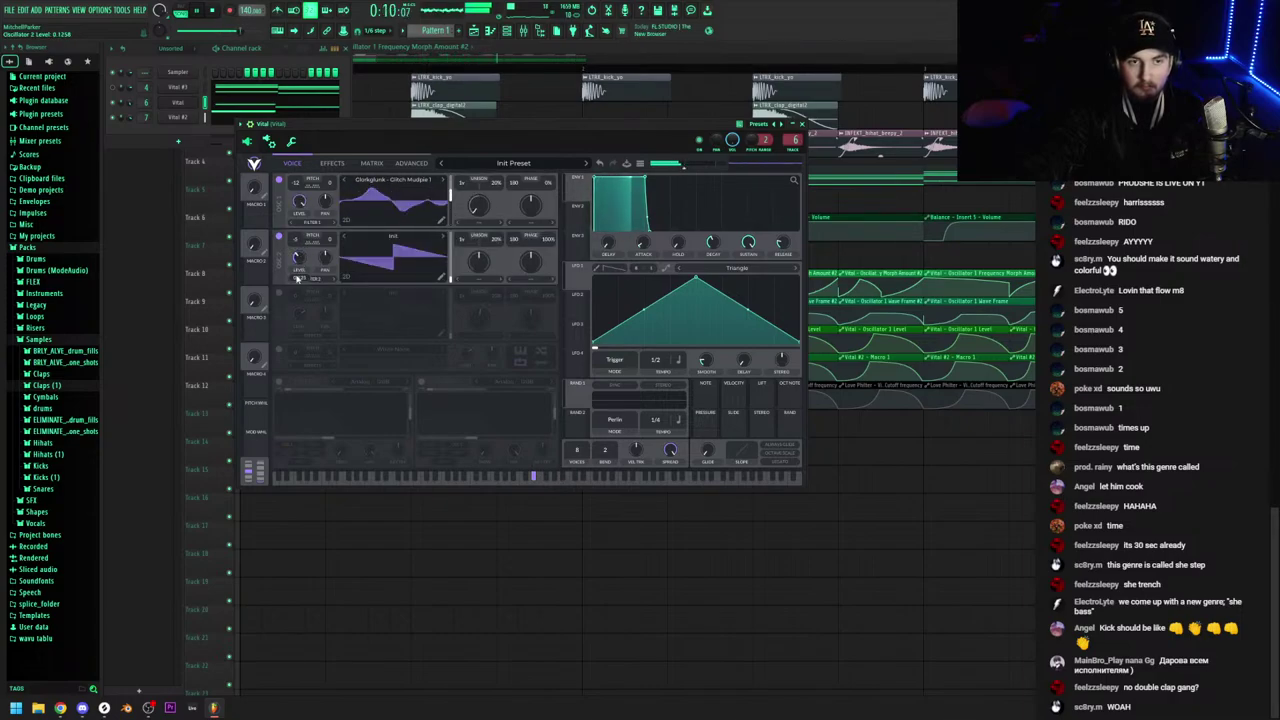
pyautogui.moveTo(296, 245); pyautogui.dragTo(309, 220)
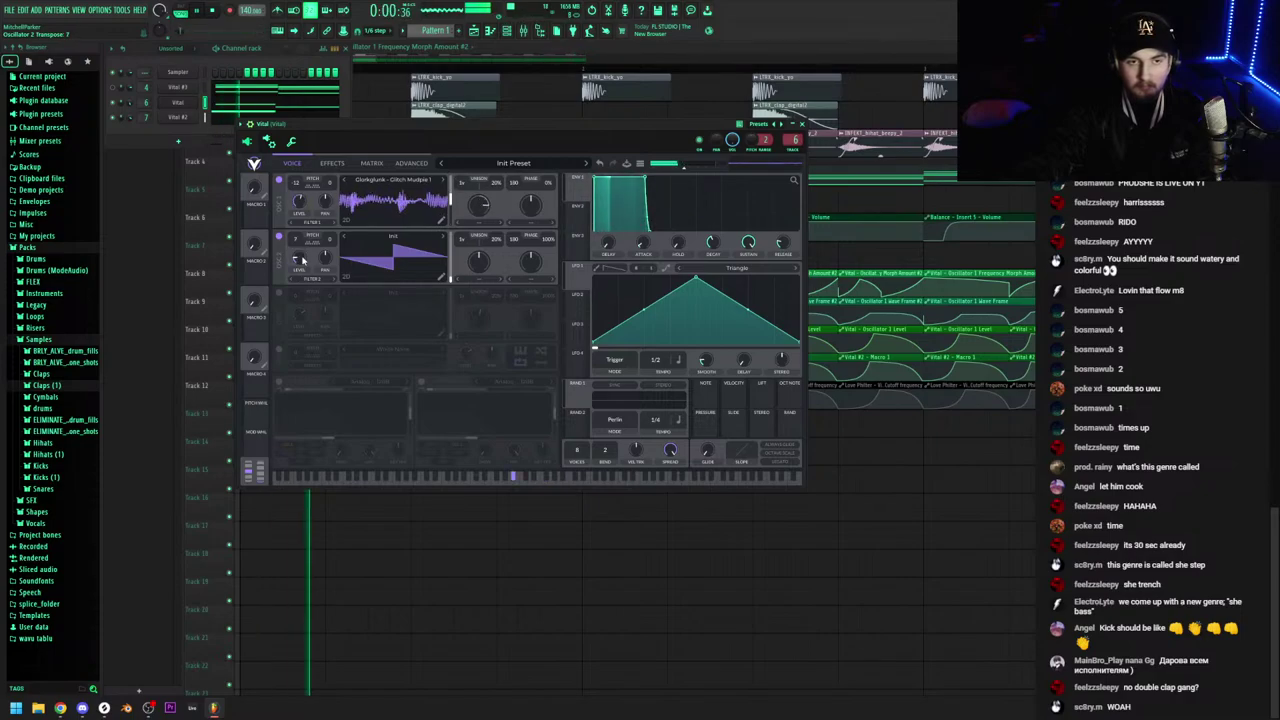
# Set the Vital #2 mixer track's volume to 121% (4.7 dB), close the plugin and mixer windows and stop playback
pyautogui.press('F9')
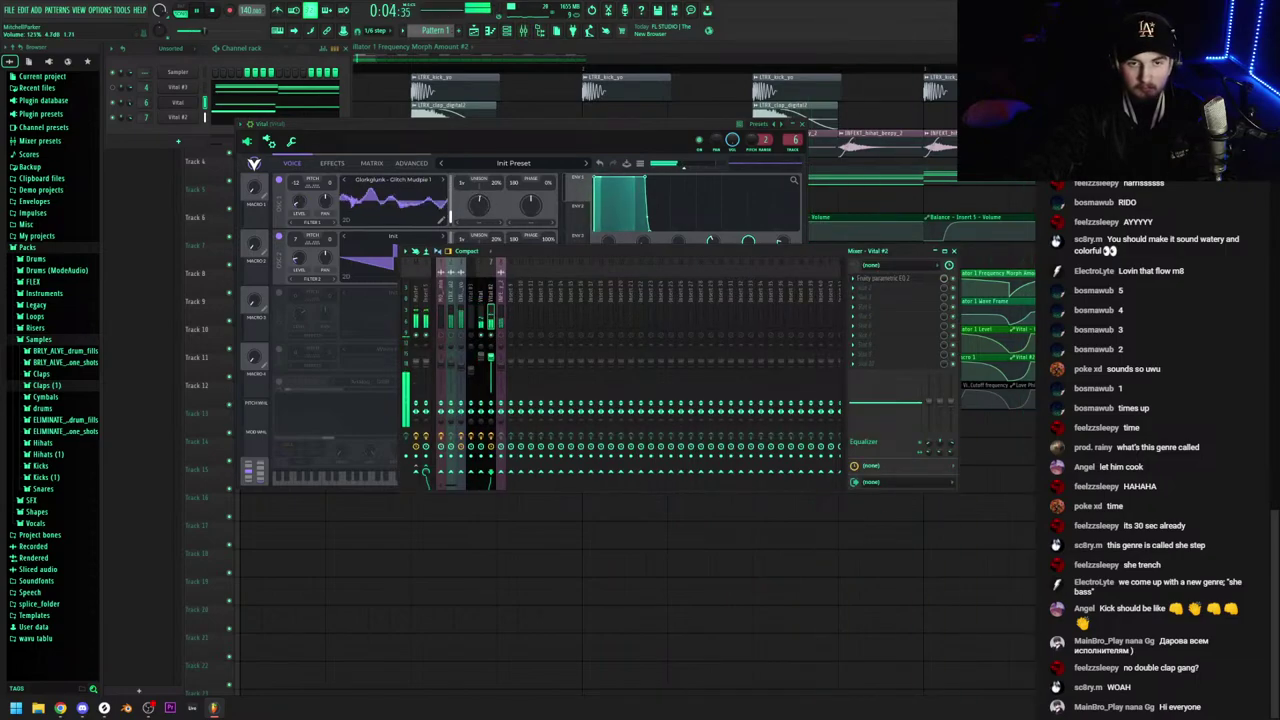
pyautogui.press('F12')
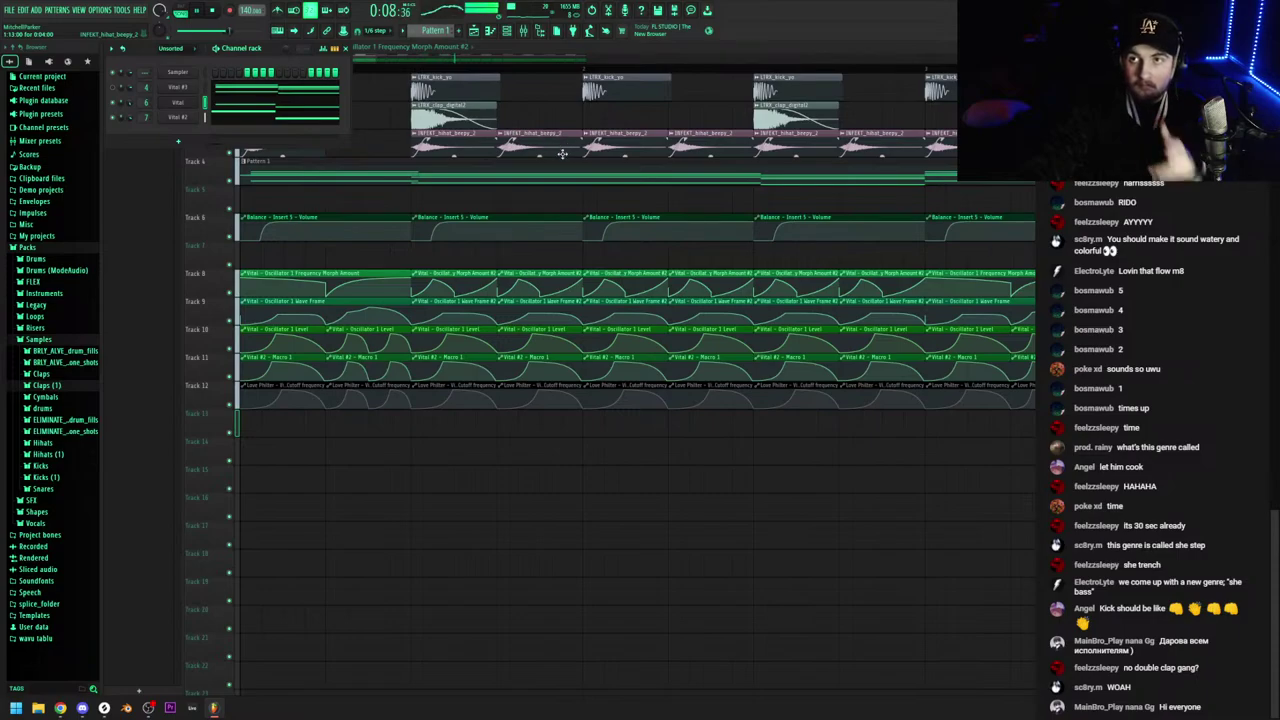
pyautogui.press('space')
pyautogui.scroll(-2, 448, 205)
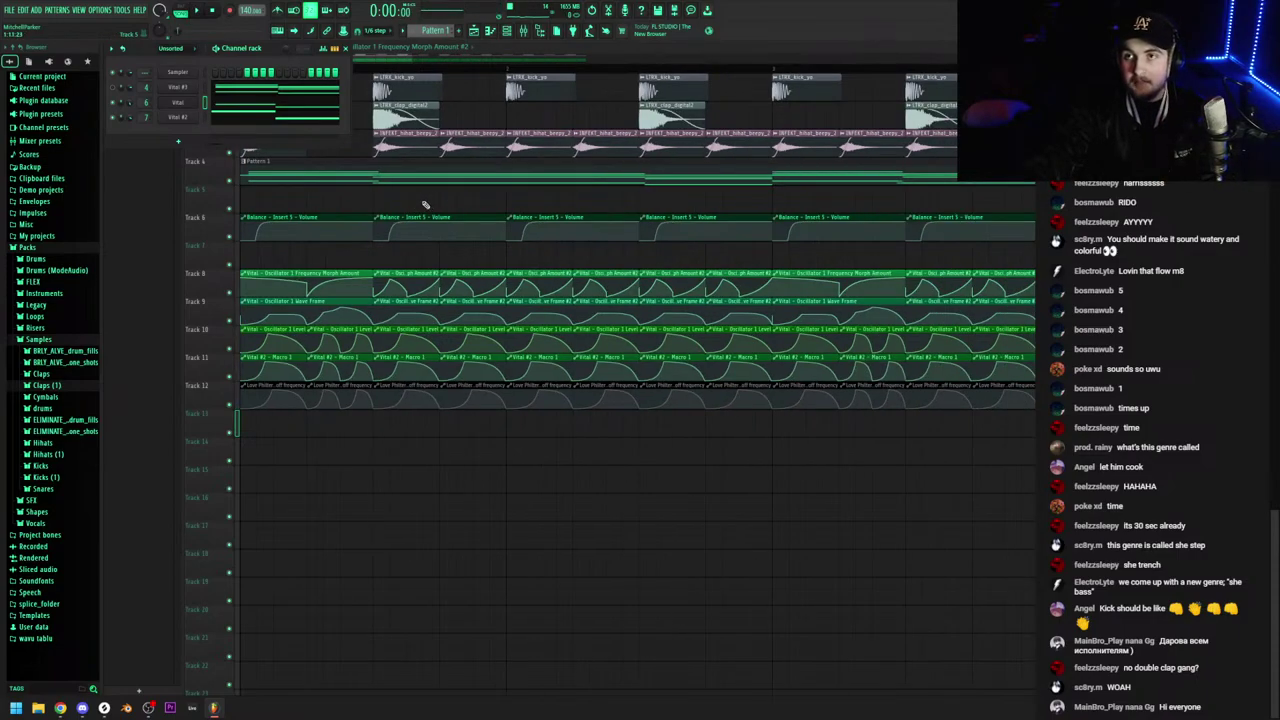
pyautogui.scroll(-2, 452, 181)
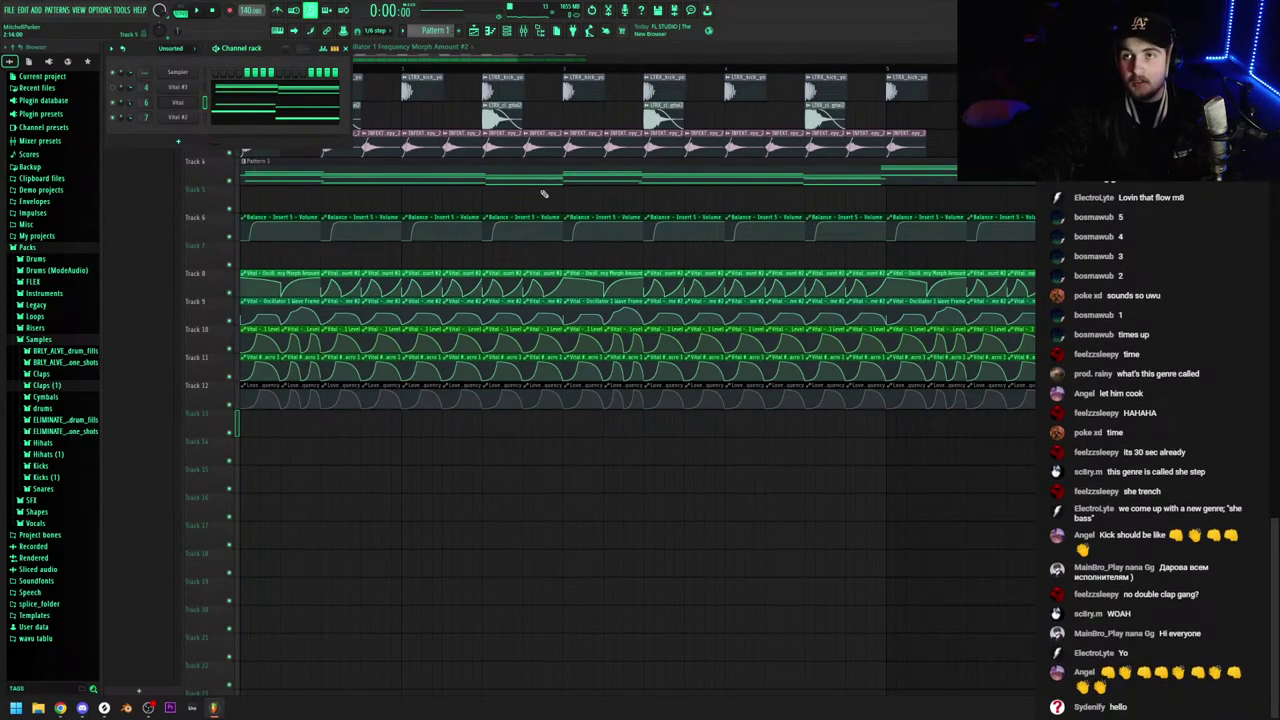
pyautogui.scroll(-2, 424, 175)
pyautogui.scroll(5, 424, 175)
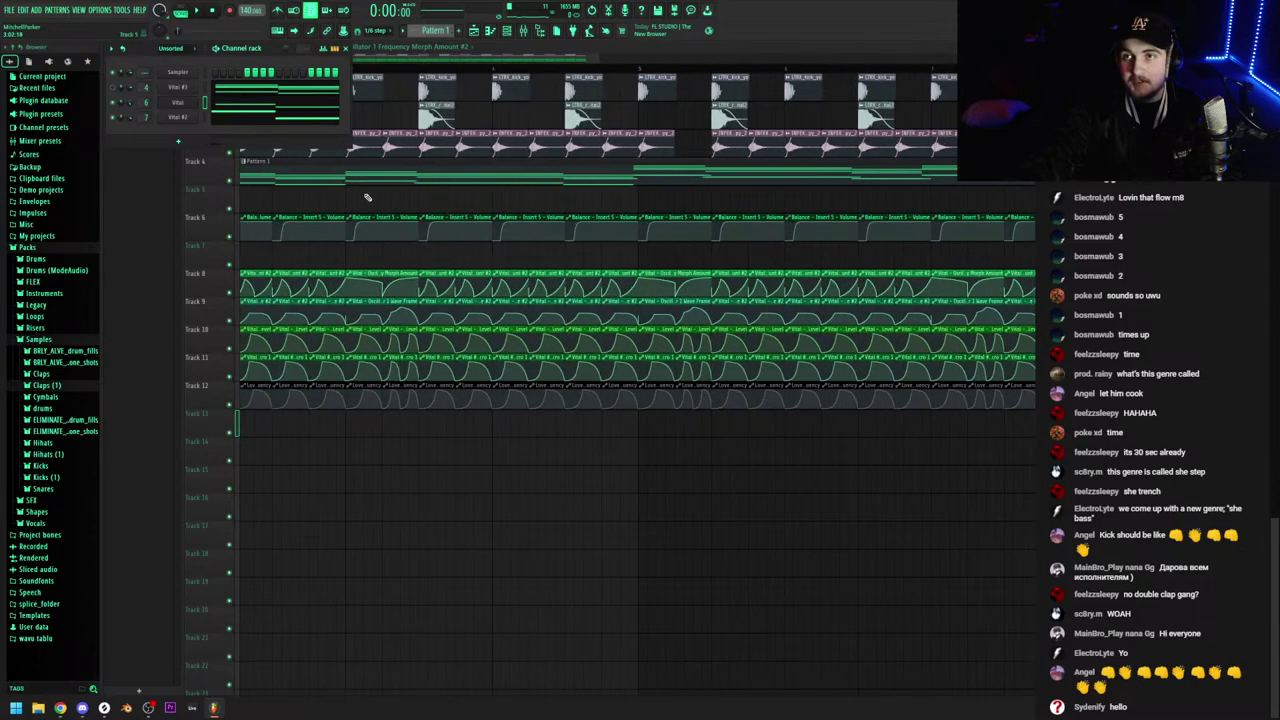
pyautogui.click(374, 42)
pyautogui.scroll(-4, 555, 140)
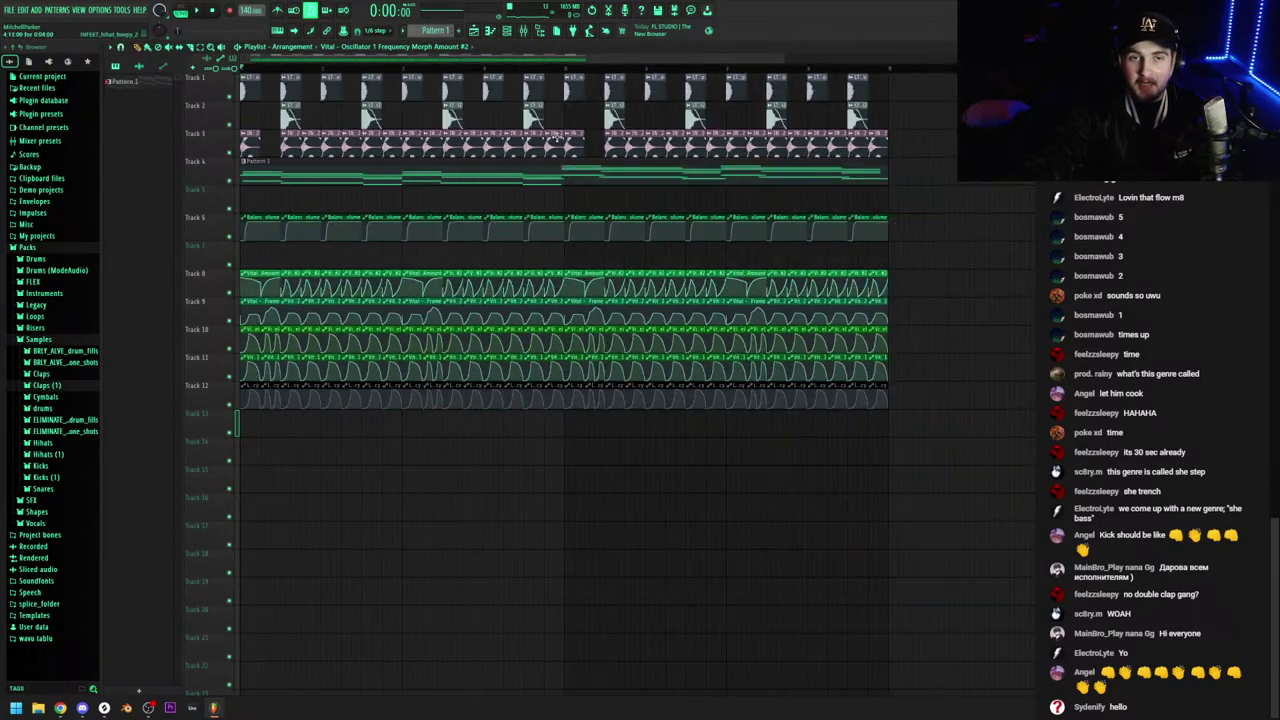
# Start a new project without saving the changes to untitled.flp
pyautogui.click(9, 10)
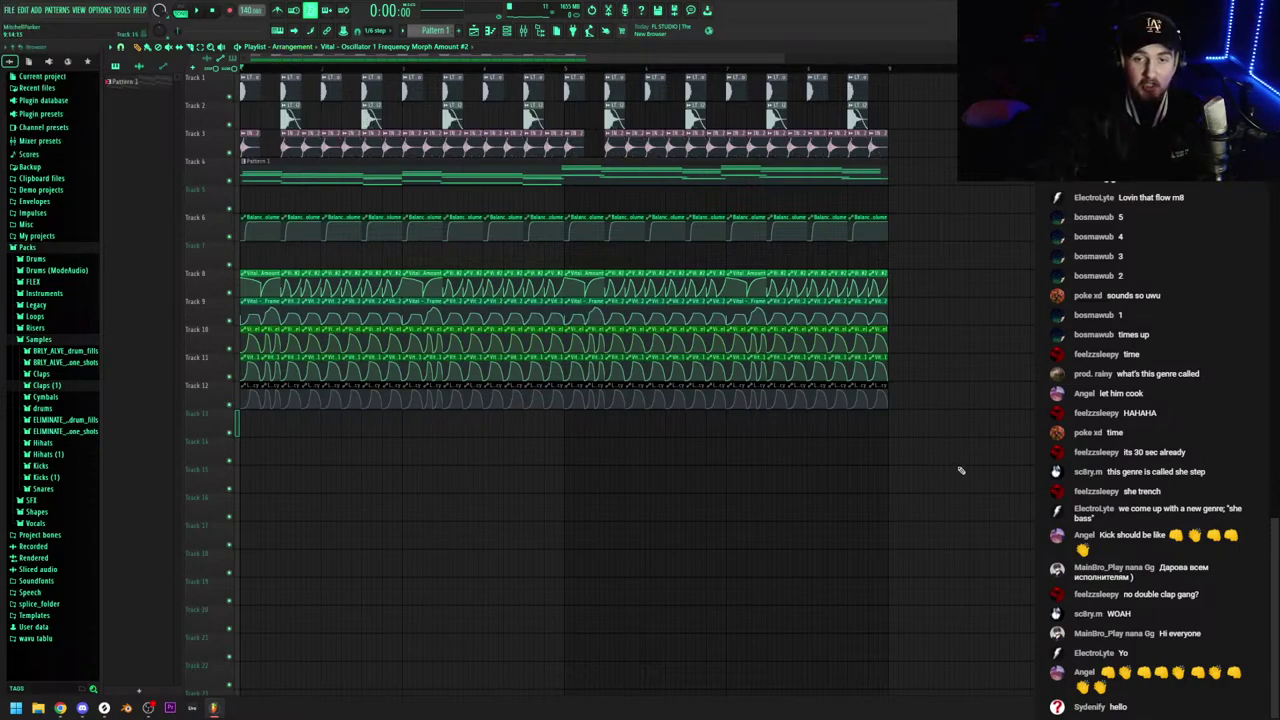
pyautogui.click(9, 11)
pyautogui.click(15, 22)
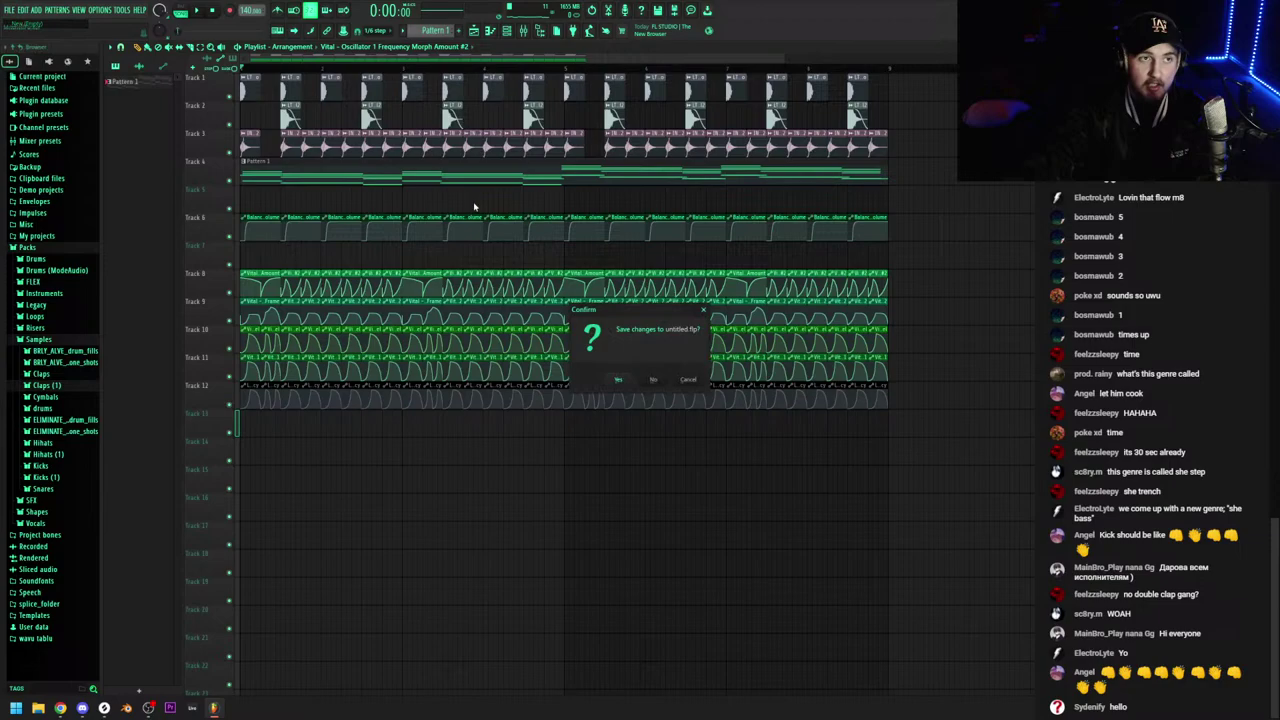
pyautogui.click(655, 380)
# Add a Vital instrument to the new empty project
pyautogui.click(45, 12)
pyautogui.click(64, 298)
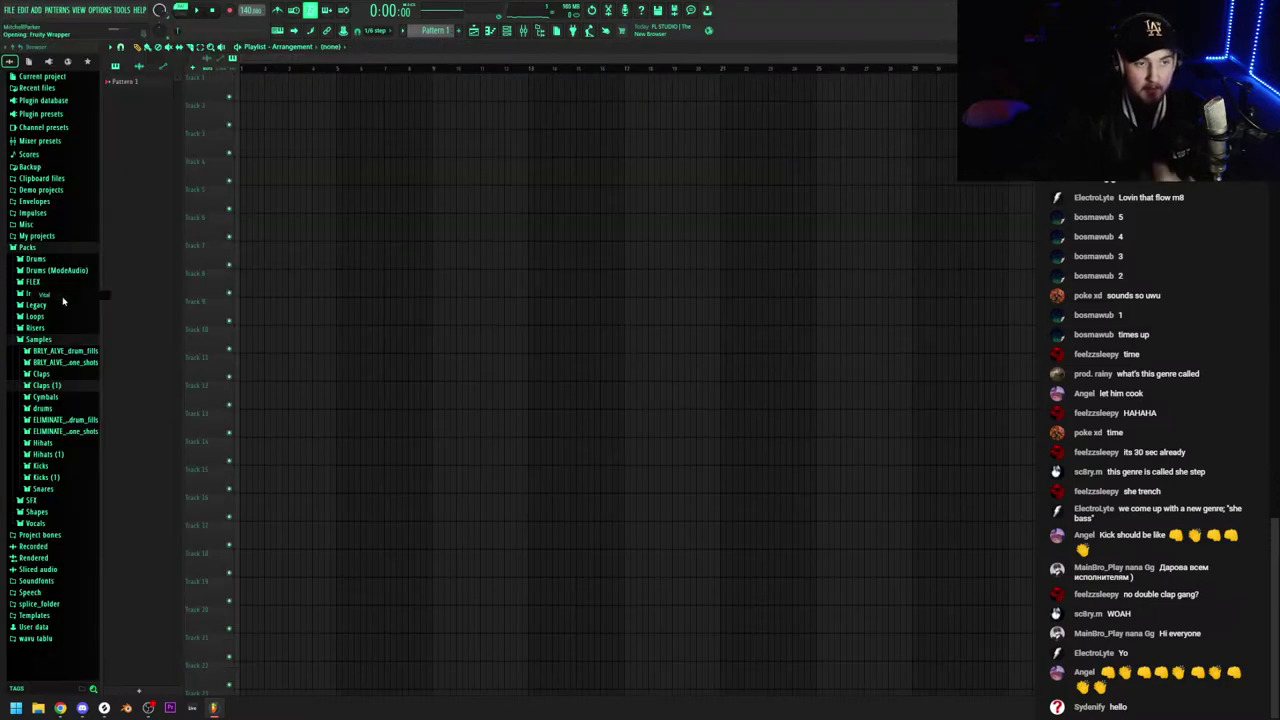
pyautogui.click(206, 129)
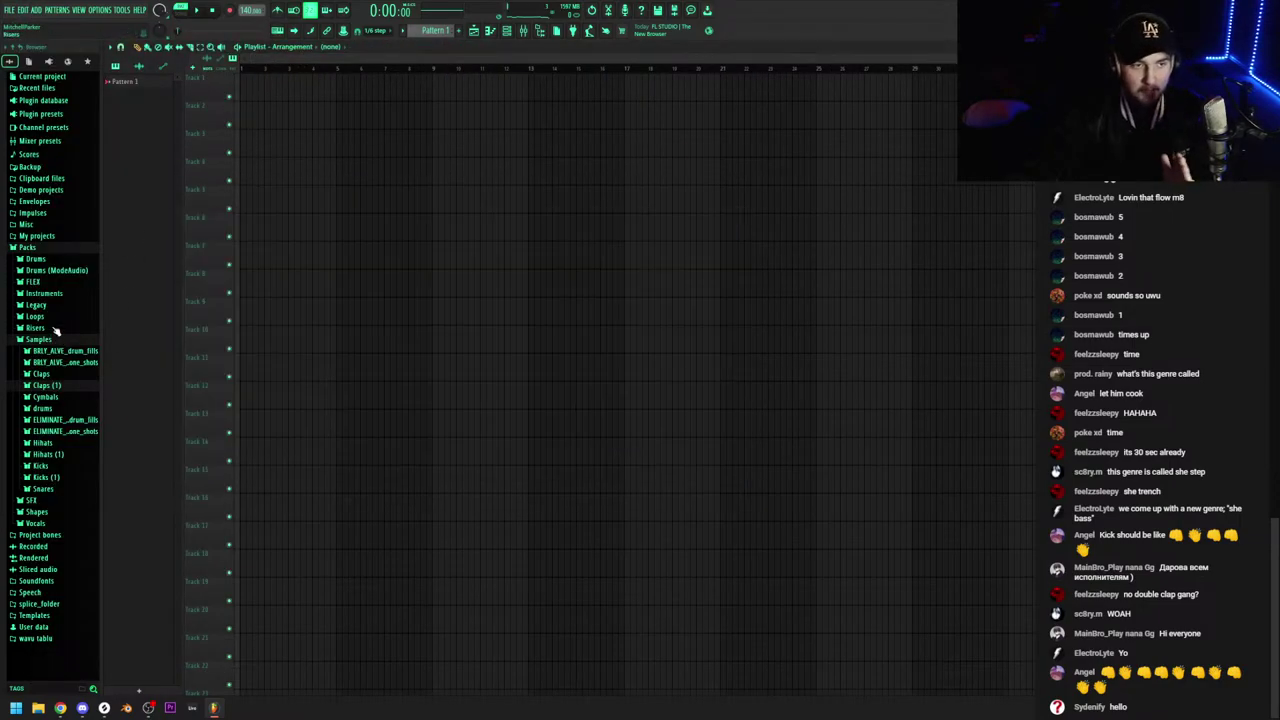
# Switch to Splice and audition FX, found-sound and drum-loop samples from the Leotrix - Future Riddim Vol. 1 pack
pyautogui.click(112, 708)
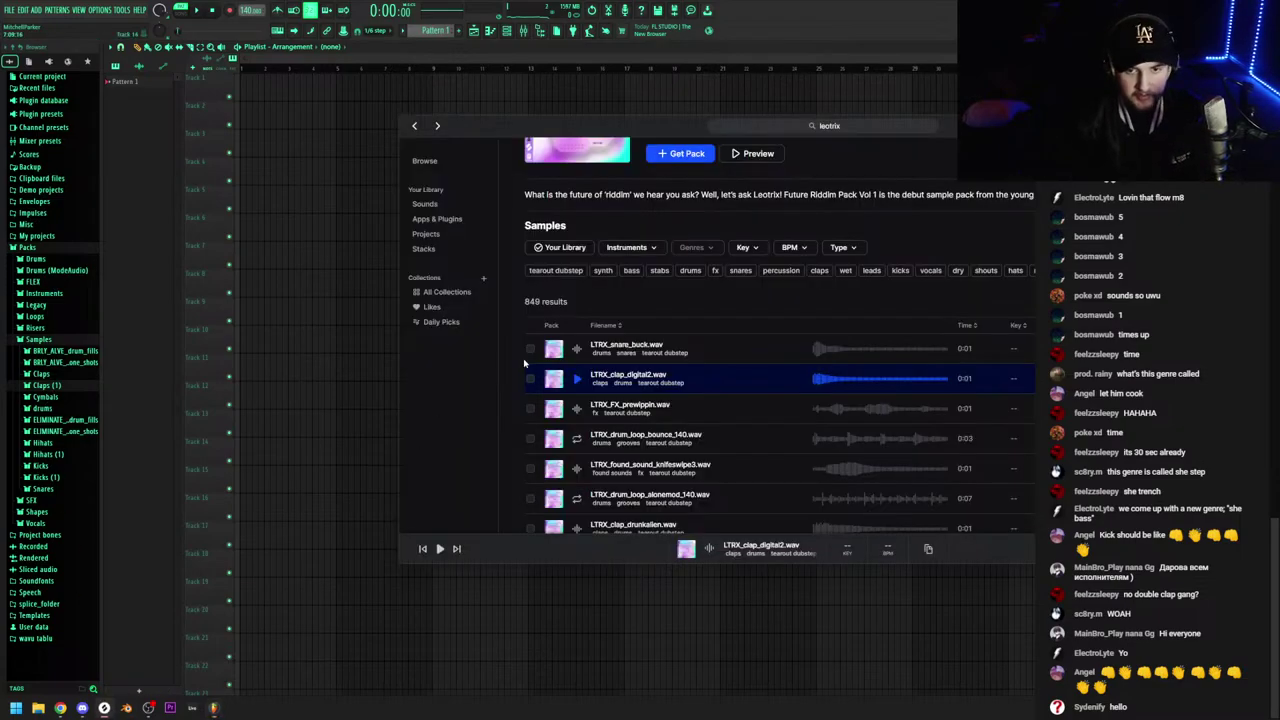
pyautogui.click(576, 408)
pyautogui.click(576, 440)
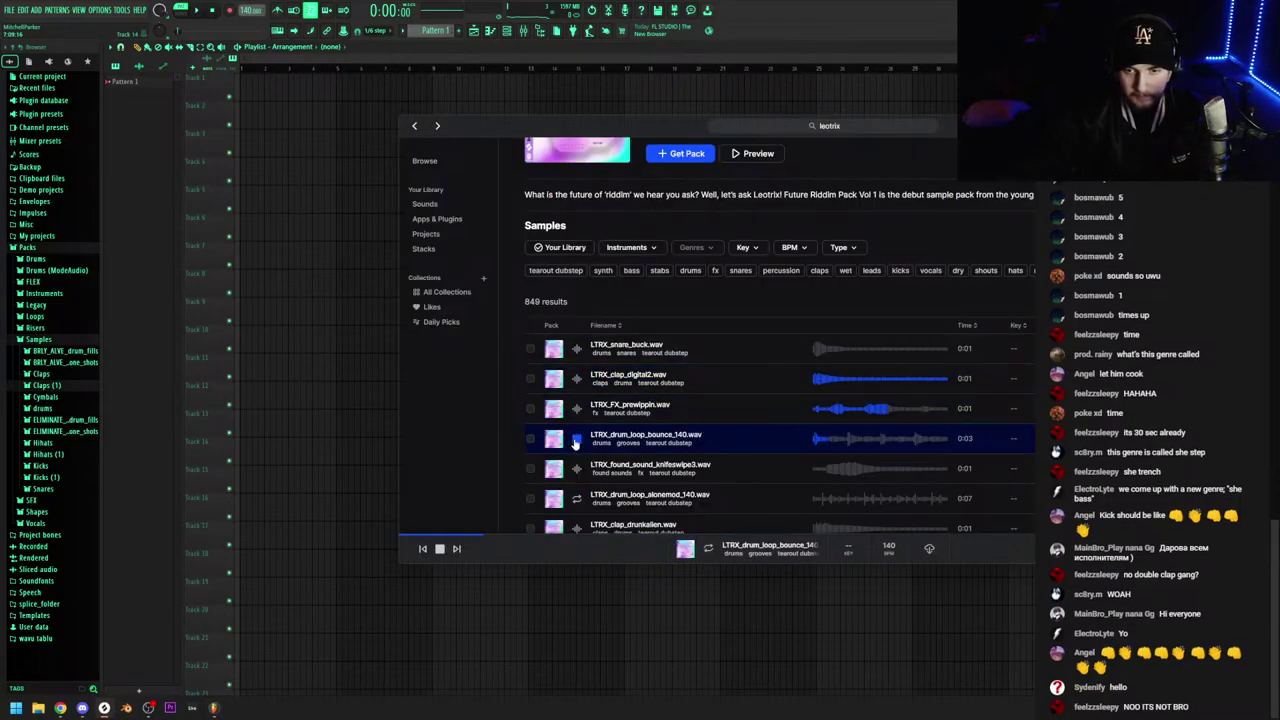
pyautogui.click(577, 468)
pyautogui.click(577, 498)
pyautogui.click(577, 498)
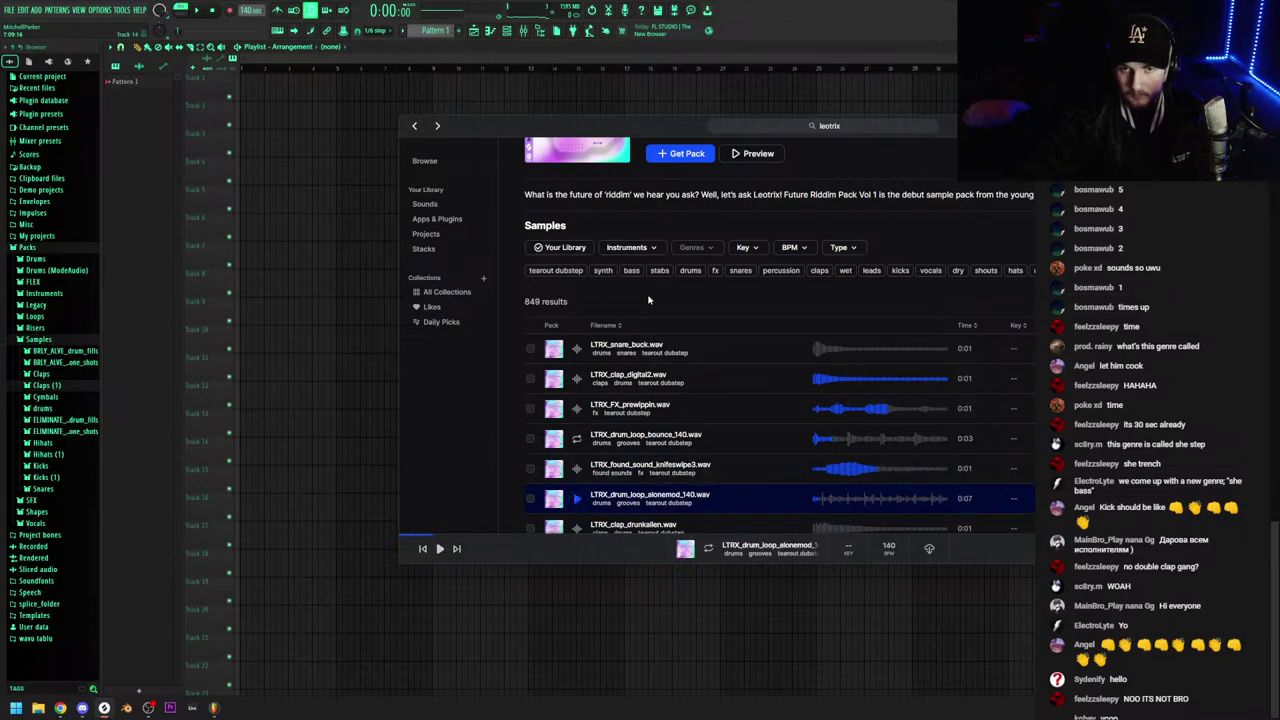
# Filter the pack's samples to claps and audition the first five, from LTRX_clap_digital2.wav to LTRX_clap_handy.wav
pyautogui.click(819, 271)
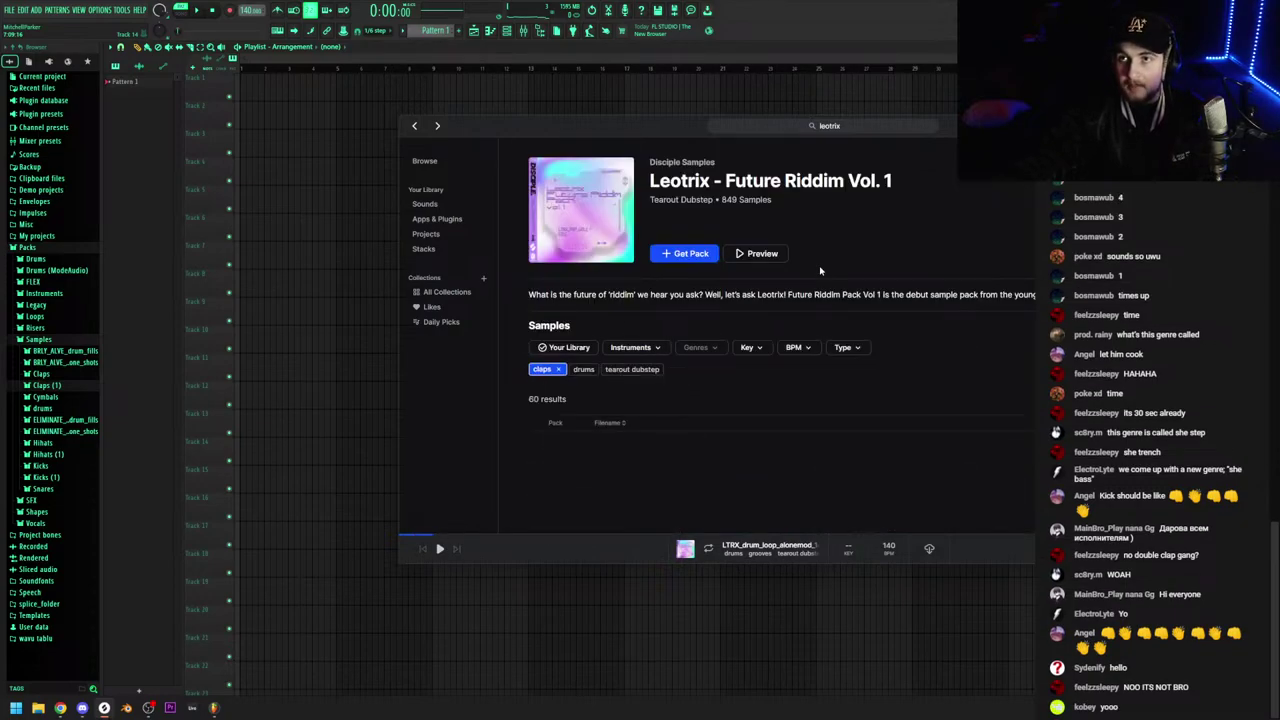
pyautogui.click(573, 447)
pyautogui.click(576, 475)
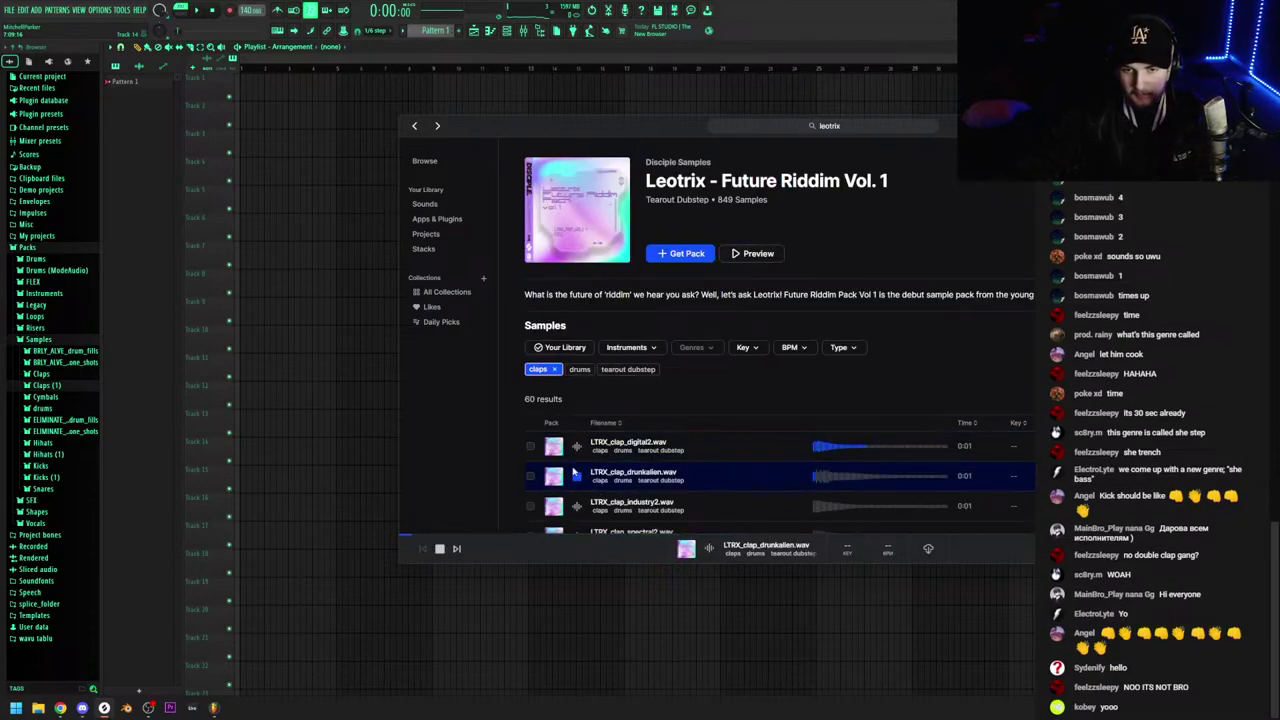
pyautogui.scroll(-1, 576, 484)
pyautogui.click(577, 458)
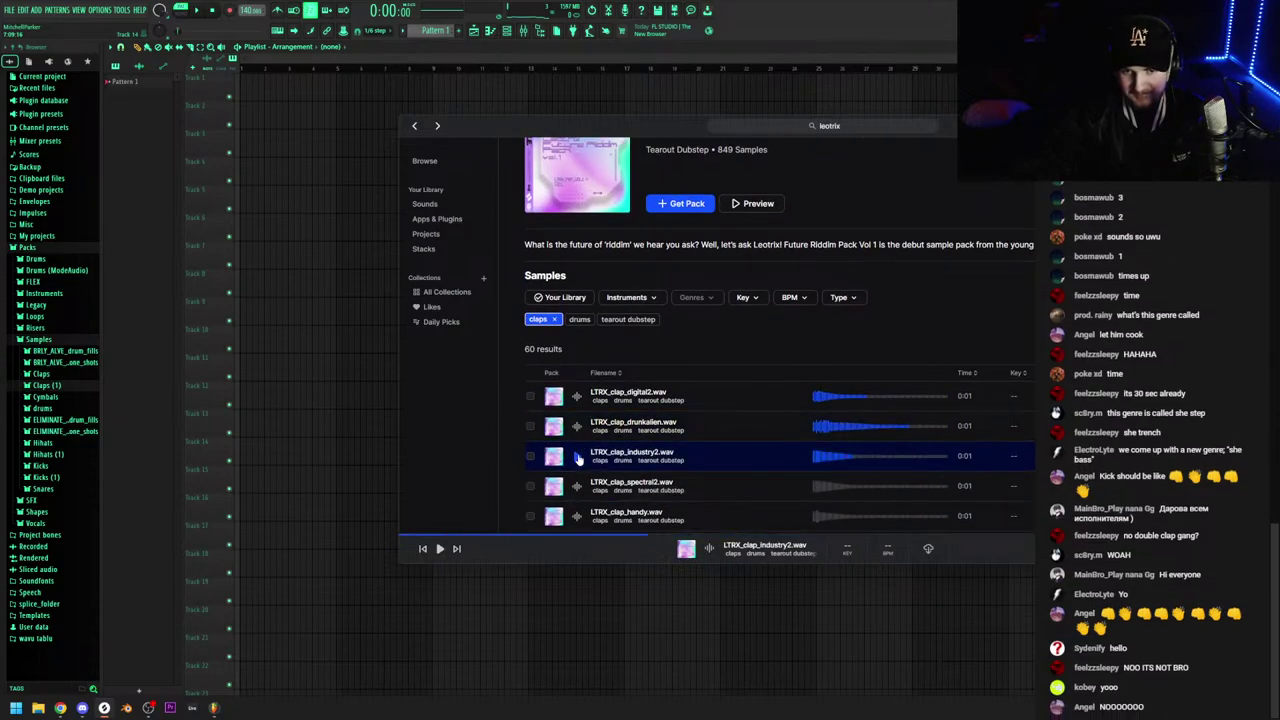
pyautogui.click(577, 486)
pyautogui.scroll(-1, 580, 500)
pyautogui.click(577, 466)
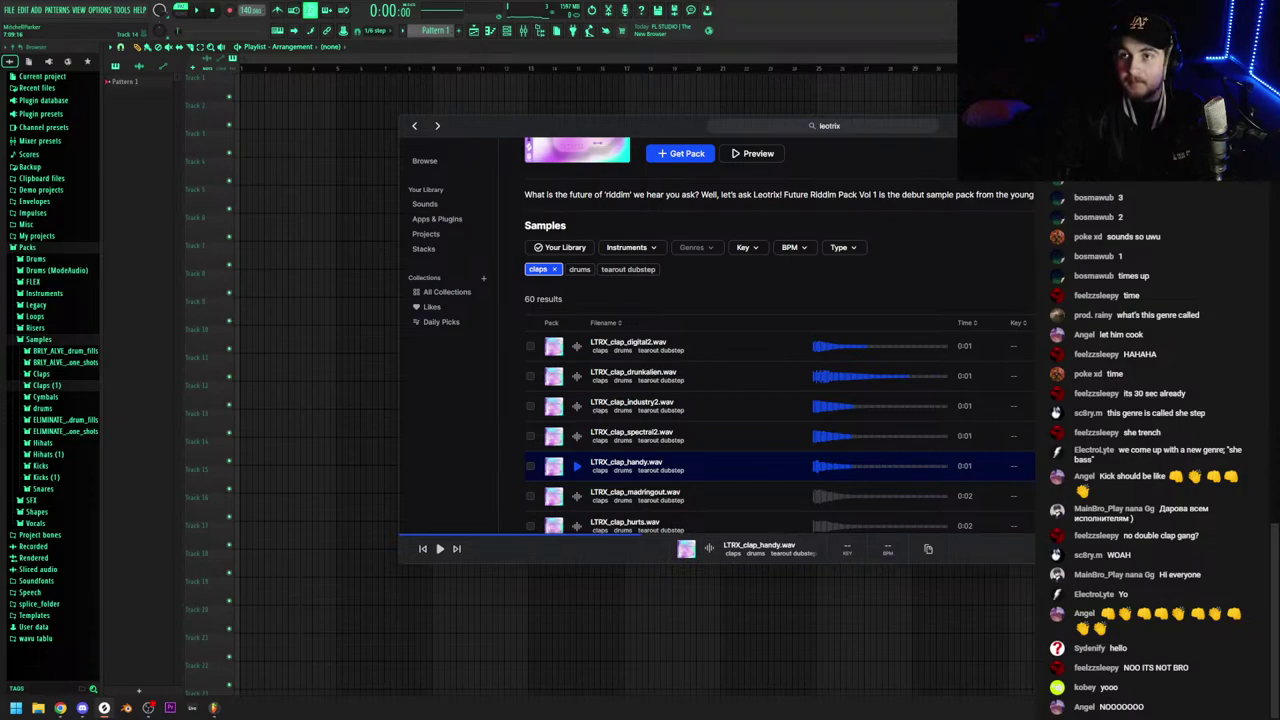
# Place LTRX_clap_handy.wav on Track 3 at beat 3 of bar 1, fade out its tail and cut it at bar 2
pyautogui.moveTo(1032, 466); pyautogui.dragTo(308, 140)
pyautogui.scroll(4, 308, 140)
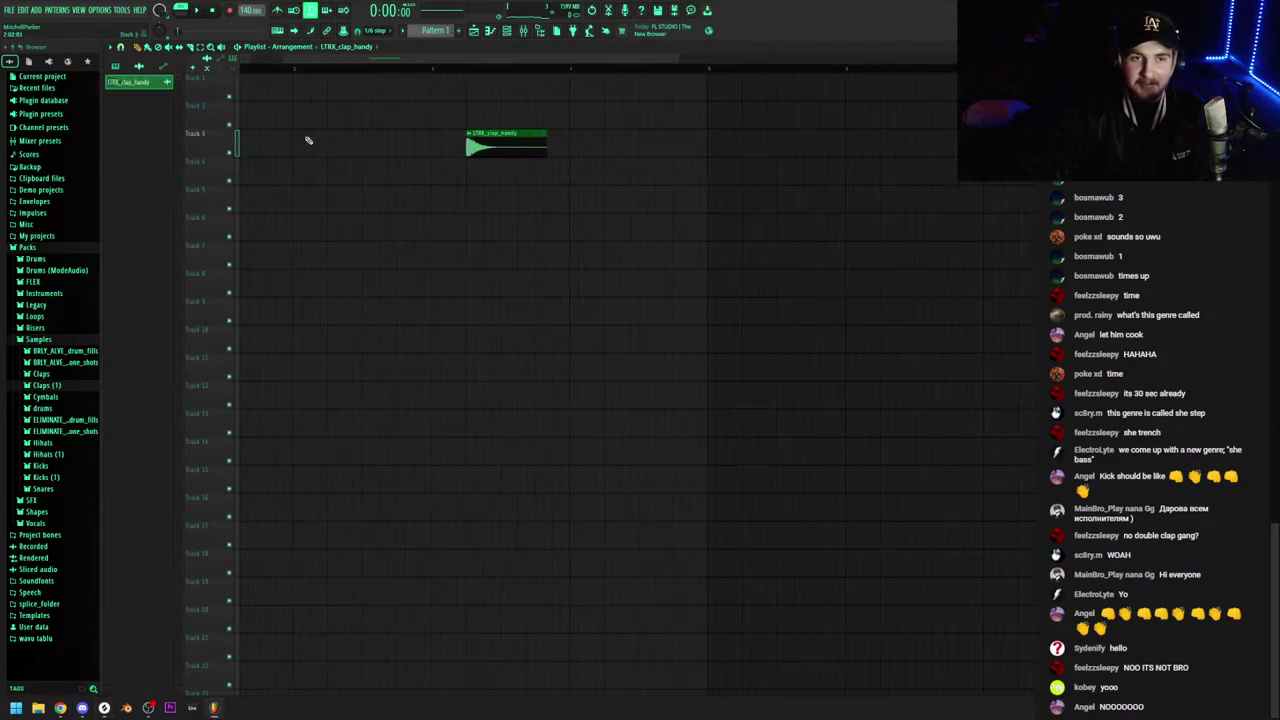
pyautogui.moveTo(495, 138); pyautogui.dragTo(336, 149)
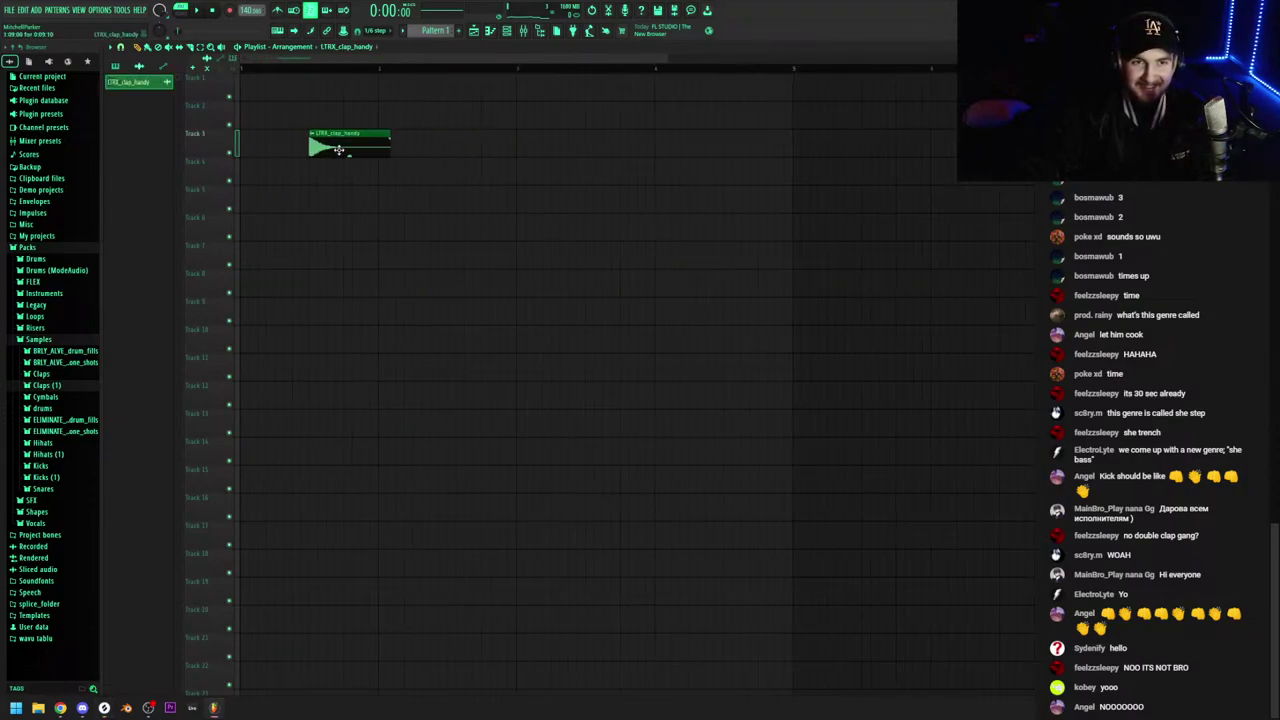
pyautogui.scroll(2, 336, 149)
pyautogui.moveTo(420, 141); pyautogui.dragTo(332, 138)
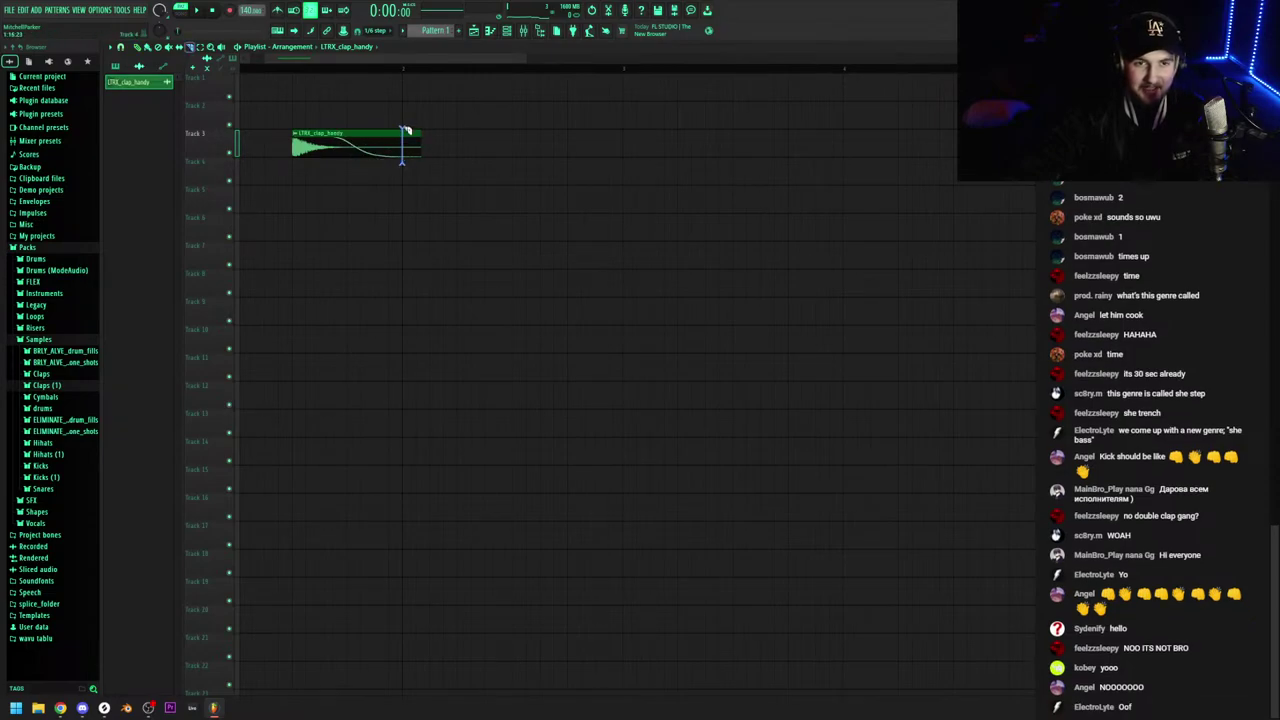
# Copy the clap clip along Track 3 to beat 3 of bars 2, 3 and 4
pyautogui.scroll(-2, 417, 142)
pyautogui.moveTo(470, 142); pyautogui.dragTo(478, 140)
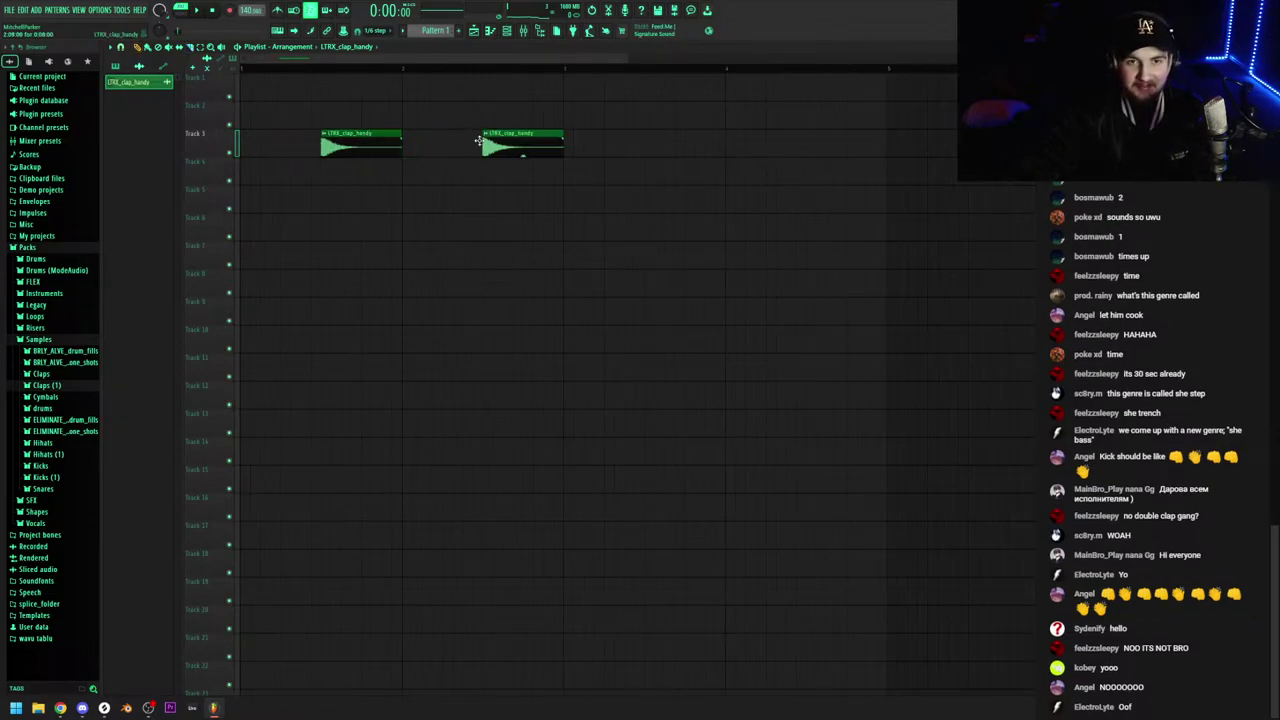
pyautogui.moveTo(726, 163); pyautogui.dragTo(649, 130)
pyautogui.click(815, 142)
pyautogui.scroll(-2, 495, 73)
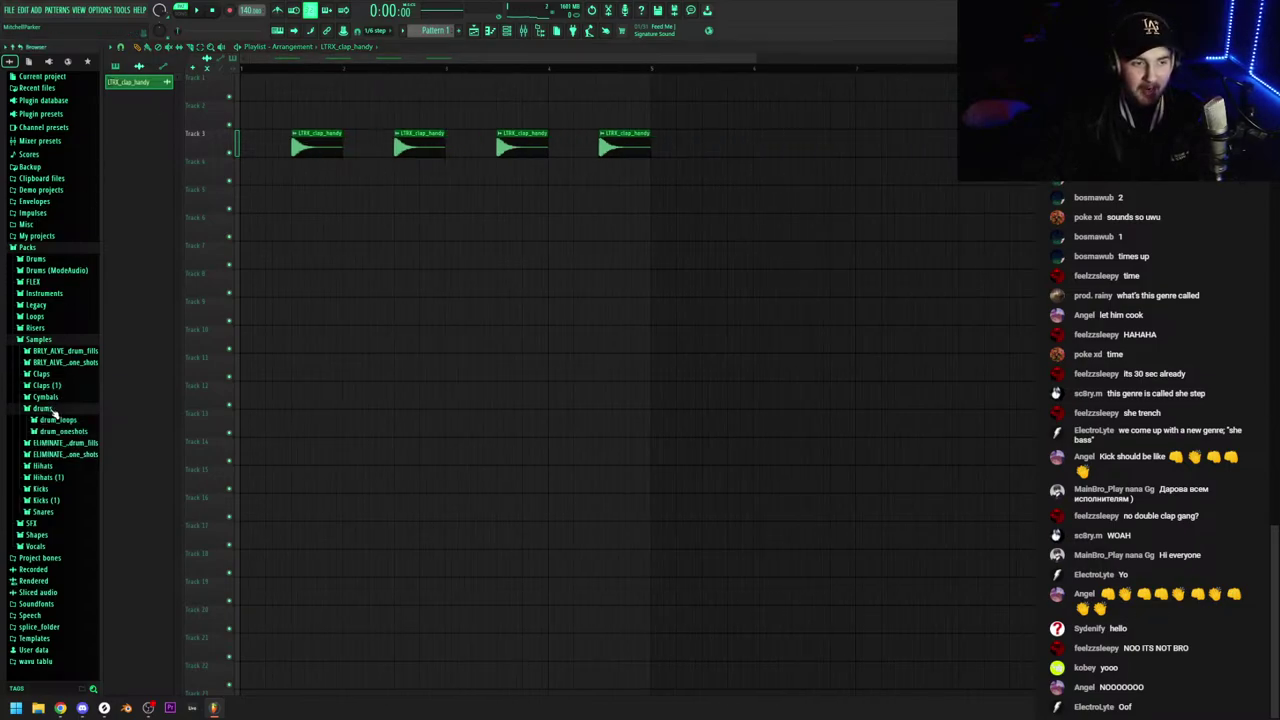
# Place INFEKT_cymbal_super_awesome from the Cymbals samples at the start of Track 7 and slice it down to one beat
pyautogui.click(45, 397)
pyautogui.click(75, 428)
pyautogui.moveTo(73, 433)
pyautogui.mouseDown()
pyautogui.moveTo(310, 262)
pyautogui.moveTo(260, 250)
pyautogui.moveTo(314, 244)
pyautogui.mouseUp()
pyautogui.scroll(1, 333, 255)
pyautogui.press('c')
pyautogui.moveTo(278, 277); pyautogui.dragTo(280, 239)
pyautogui.press('p')
pyautogui.rightClick(352, 250)
pyautogui.rightClick(306, 253)
# Repeat the one-beat cymbal slice along Track 7 until it fills bars 1 to 4
pyautogui.keyDown('ctrl'); pyautogui.click(267, 249); pyautogui.keyUp('ctrl')
pyautogui.hotkey('ctrl', 'b')
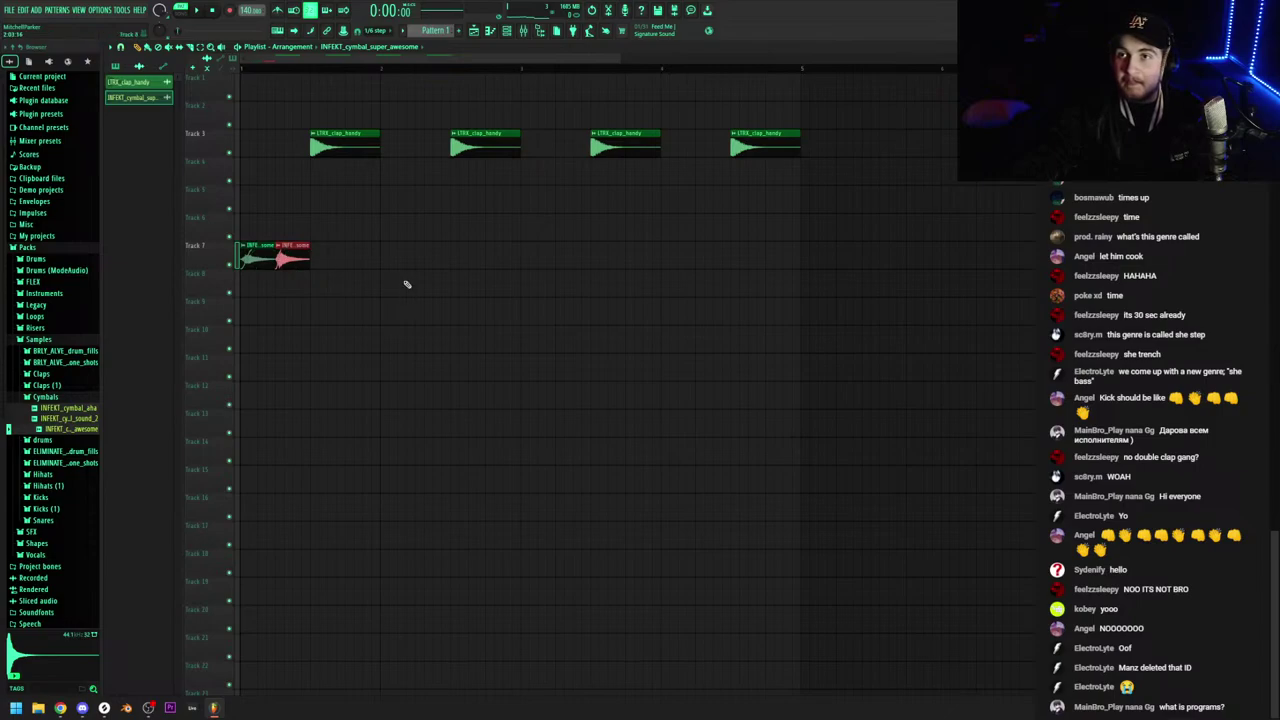
pyautogui.moveTo(407, 284); pyautogui.dragTo(149, 243)
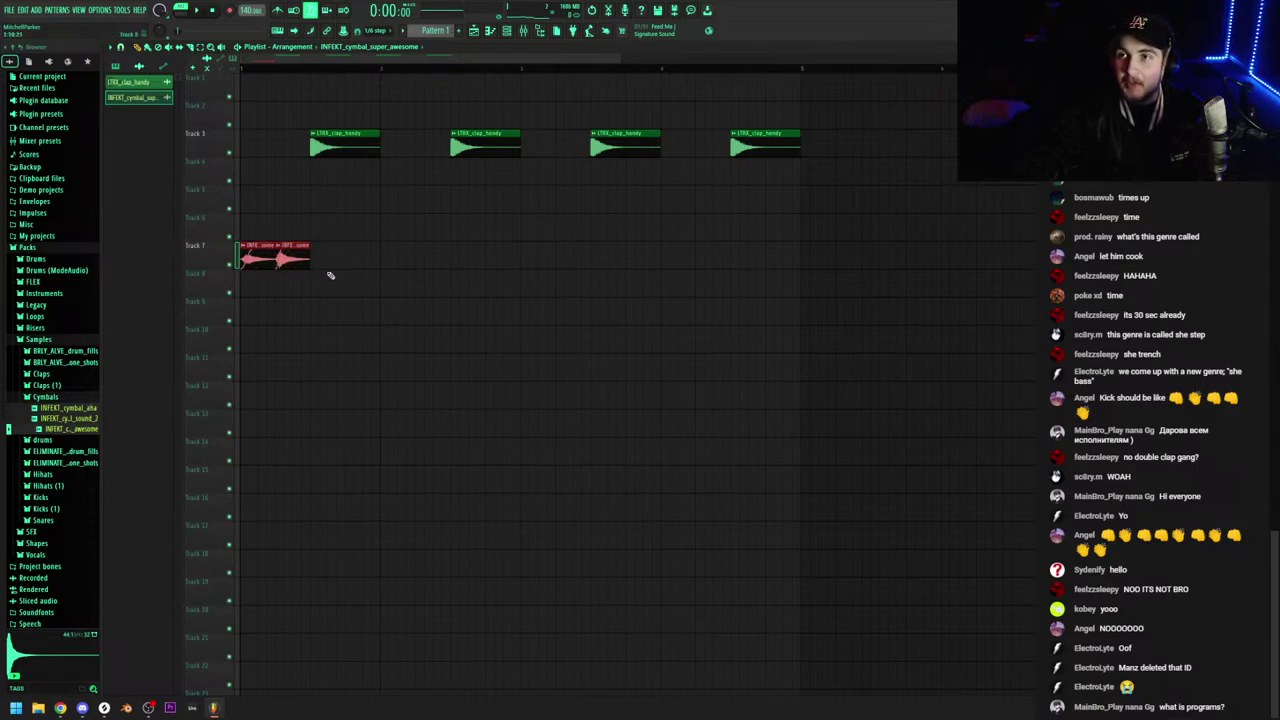
pyautogui.moveTo(386, 240); pyautogui.dragTo(134, 241)
pyautogui.moveTo(328, 264); pyautogui.dragTo(253, 264)
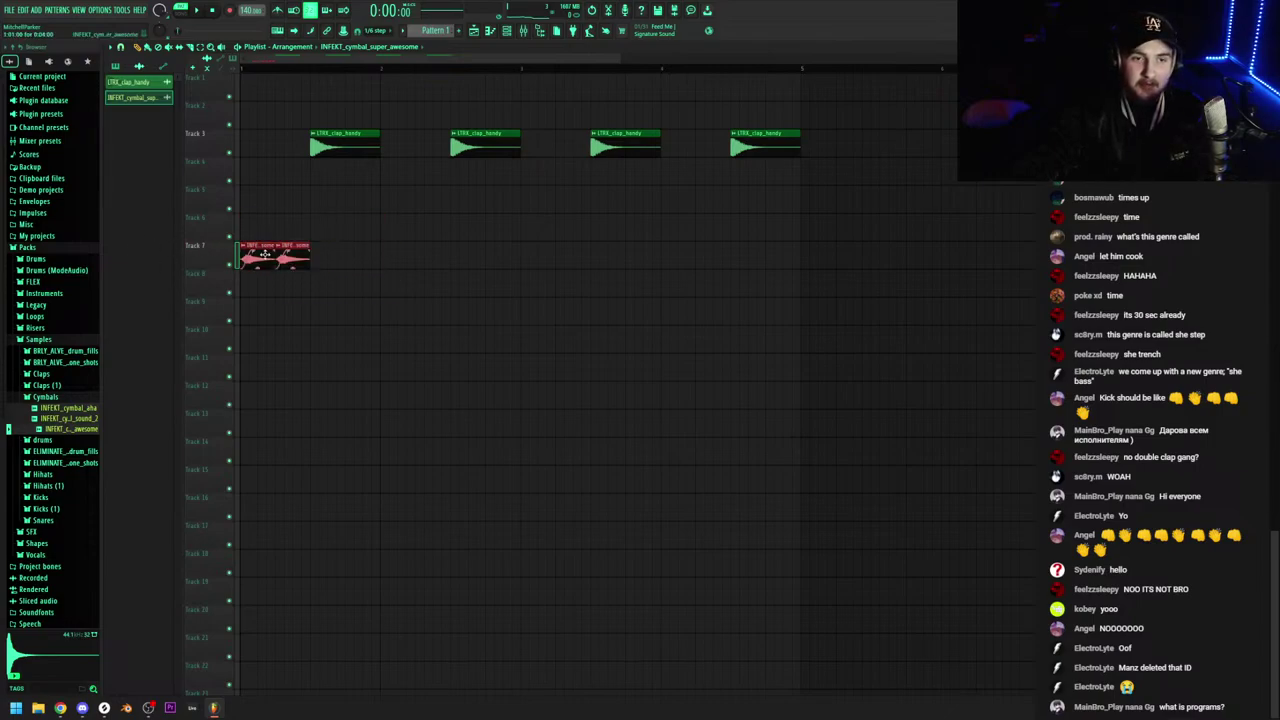
pyautogui.hotkey('ctrl', 'b')
pyautogui.hotkey('ctrl', 'b')
pyautogui.hotkey('ctrl', 'b')
pyautogui.hotkey('ctrl', 'b')
pyautogui.hotkey('ctrl', 'b')
pyautogui.hotkey('ctrl', 'b')
pyautogui.hotkey('ctrl', 'b')
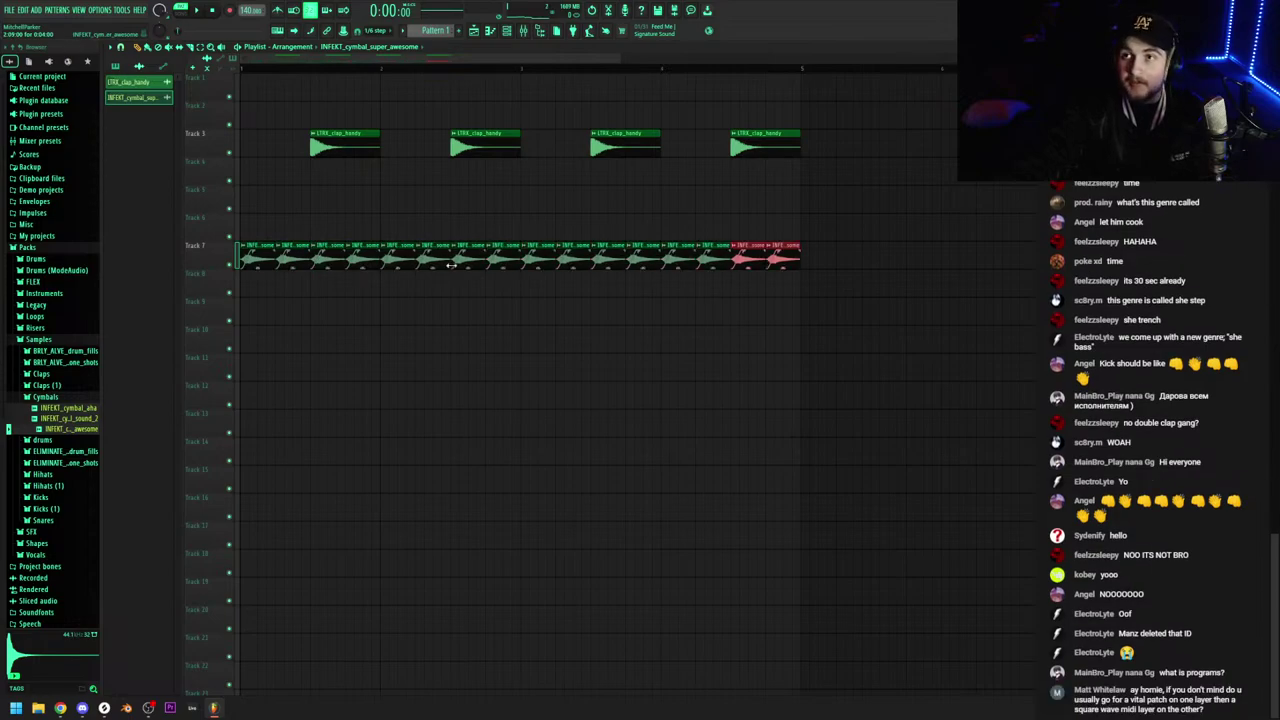
pyautogui.click(695, 336)
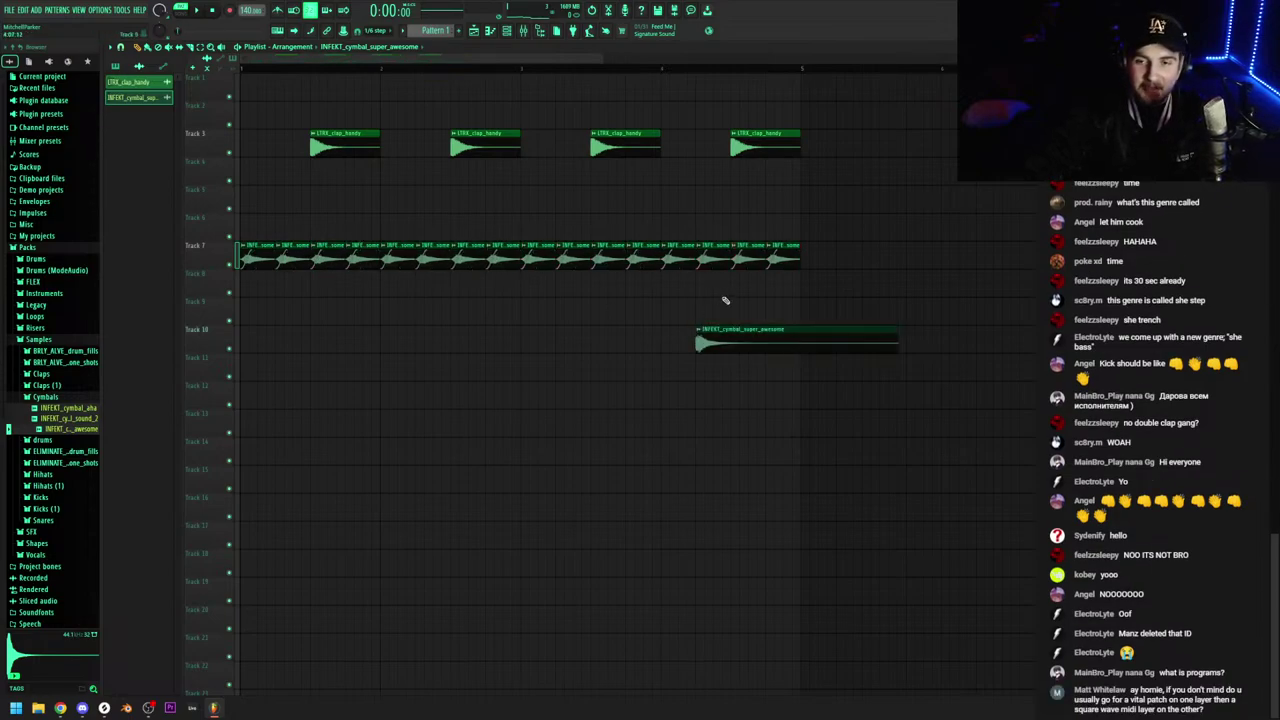
pyautogui.rightClick(745, 334)
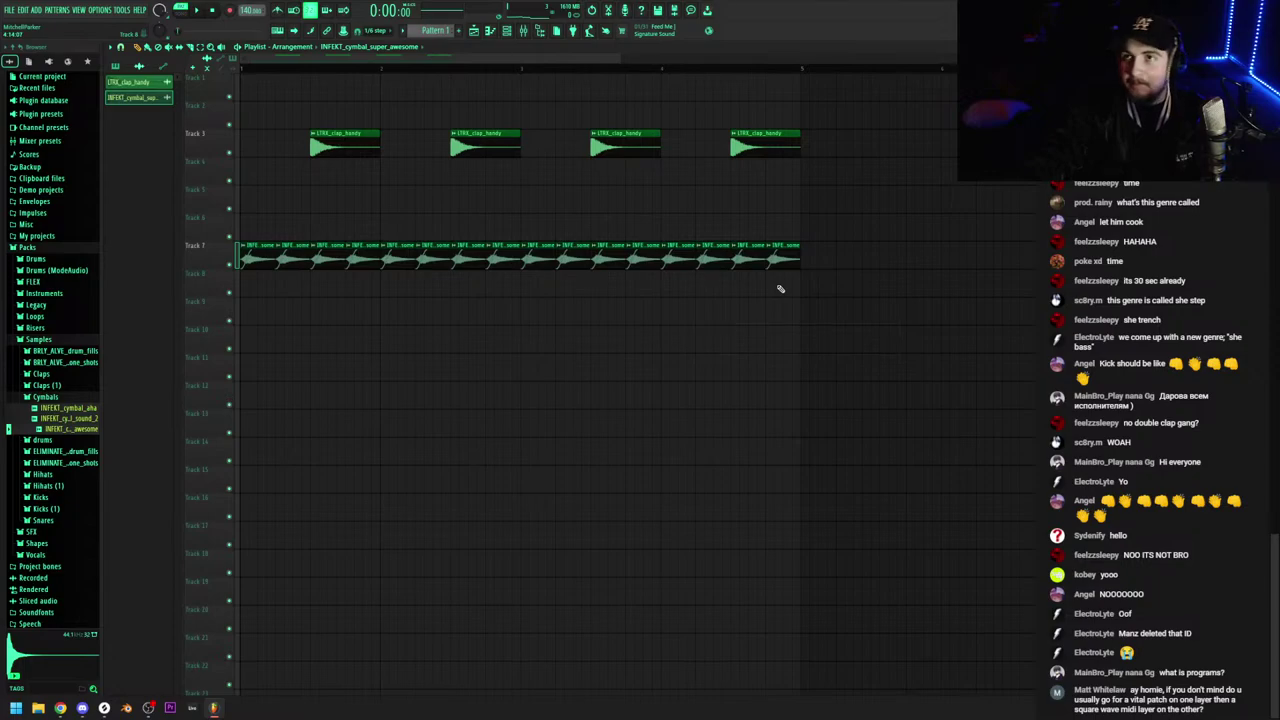
# Move the whole cymbal row up to Track 4, directly below the claps, and briefly play the pattern
pyautogui.click(52, 398)
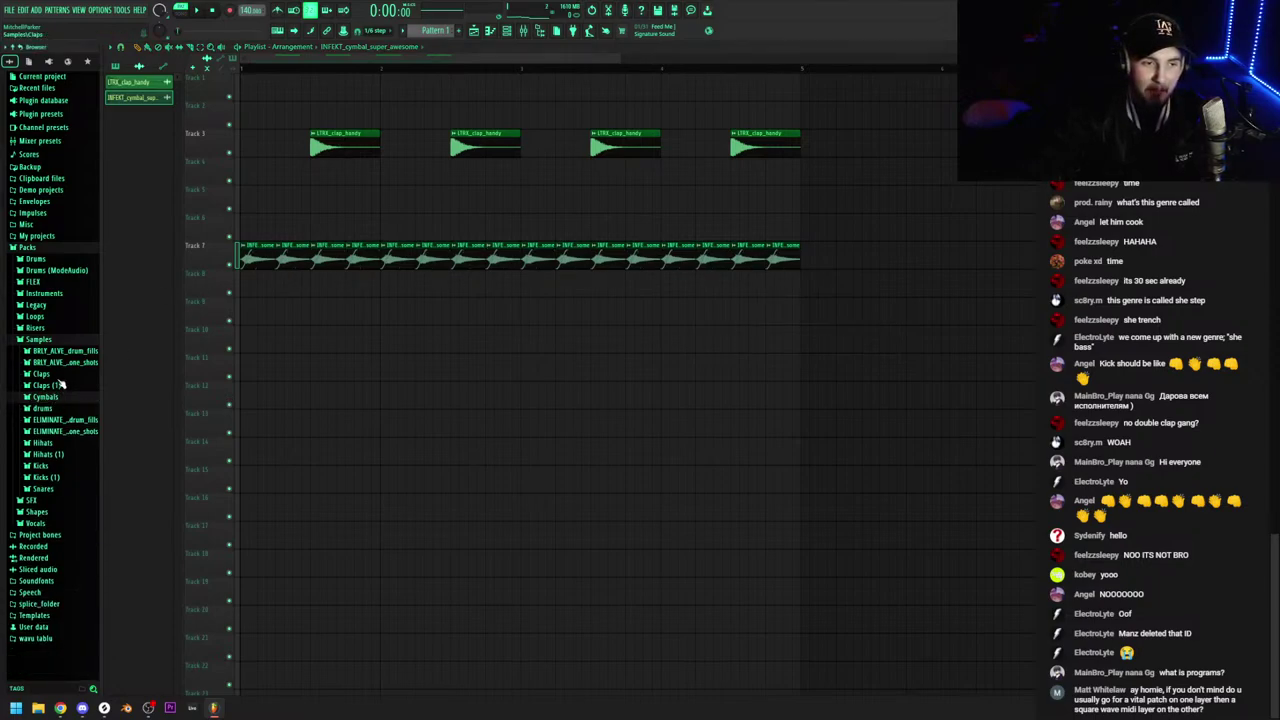
pyautogui.moveTo(803, 264); pyautogui.dragTo(228, 173)
pyautogui.click(303, 228)
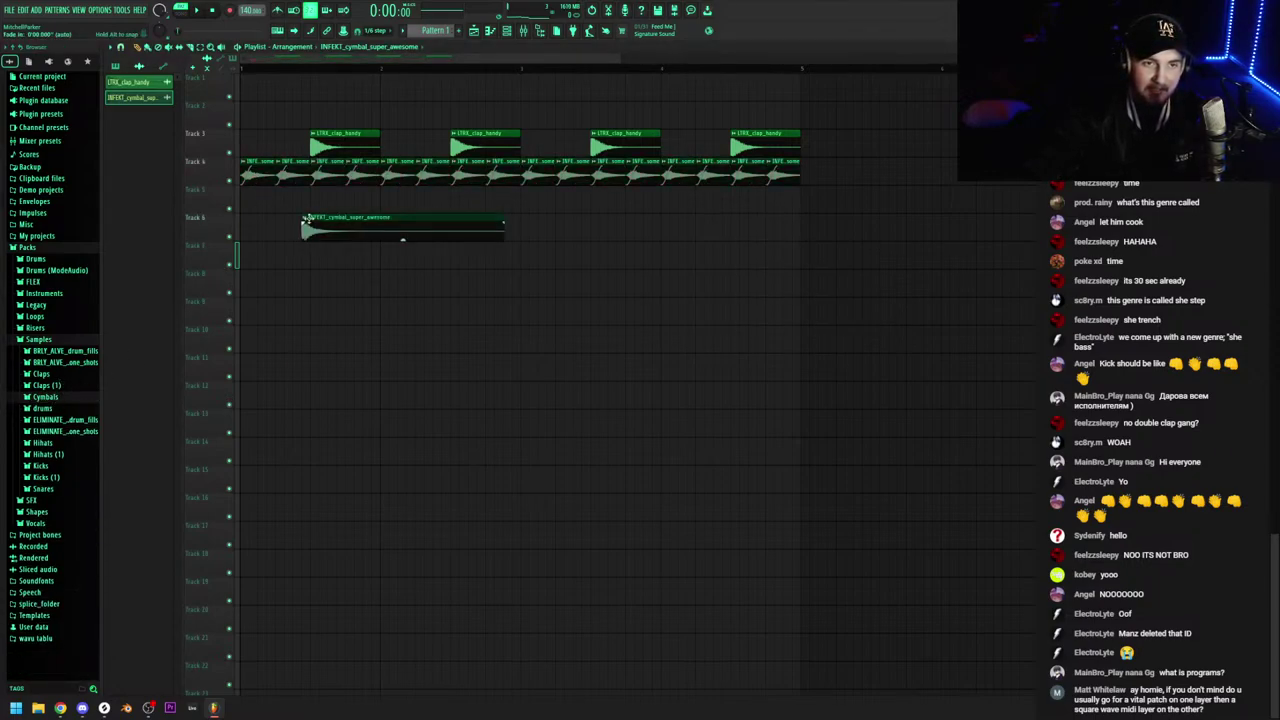
pyautogui.rightClick(401, 236)
pyautogui.press('space')
pyautogui.press('space')
# Route the cymbal channel to mixer track 1 and load Fruity Reverb 2 on it
pyautogui.doubleClick(338, 178)
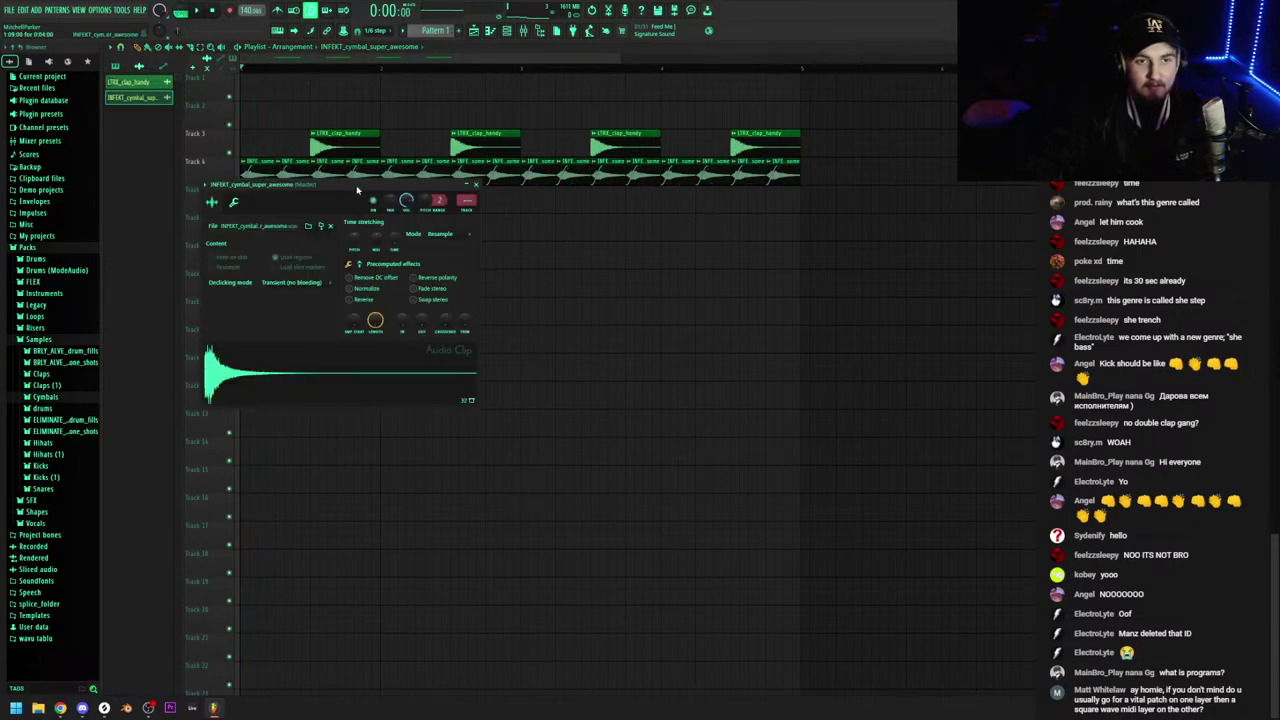
pyautogui.click(469, 210)
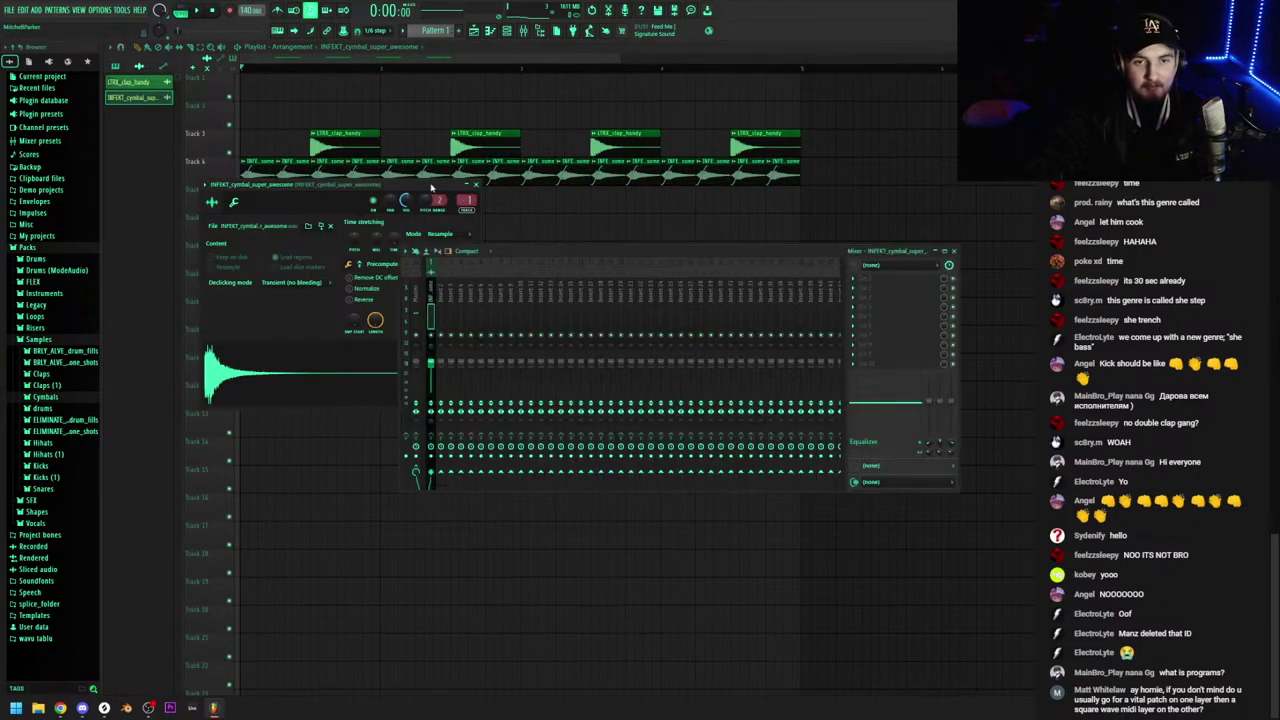
pyautogui.click(876, 284)
pyautogui.click(493, 342)
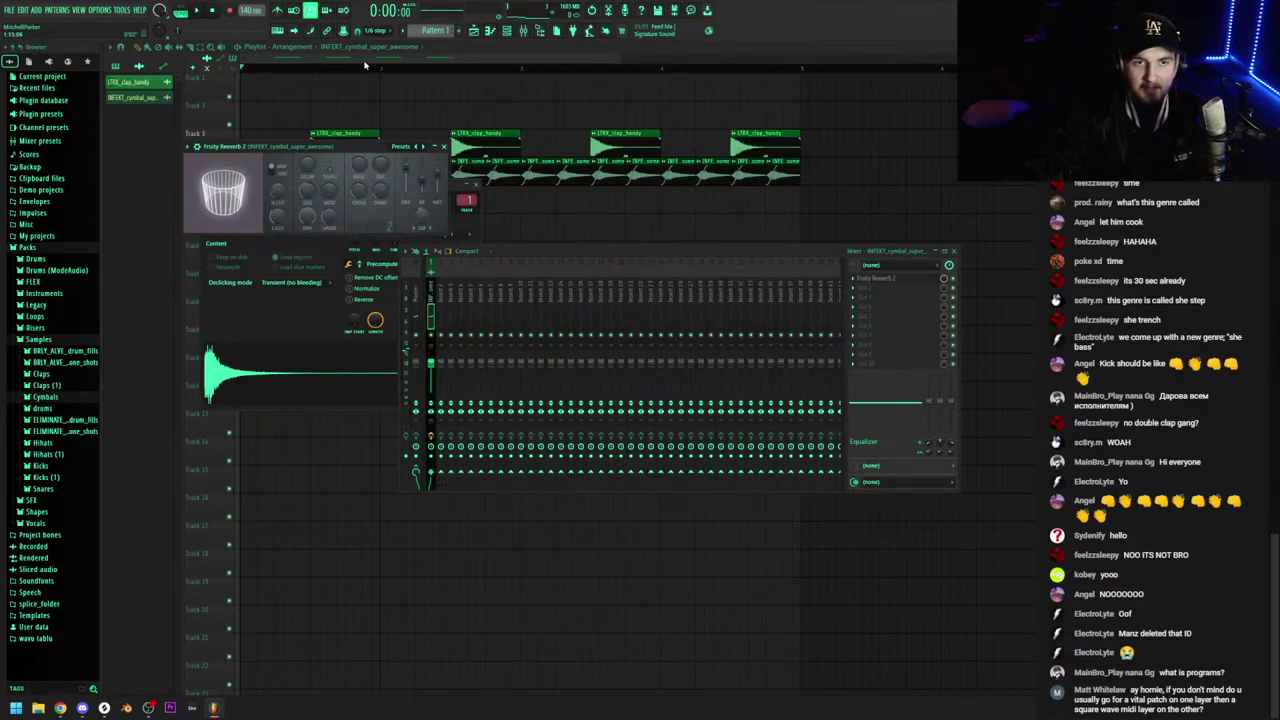
# Route the LTRX_clap_handy channel to mixer track 2
pyautogui.doubleClick(364, 134)
pyautogui.hotkey('ctrl', 'l')
pyautogui.click(361, 132)
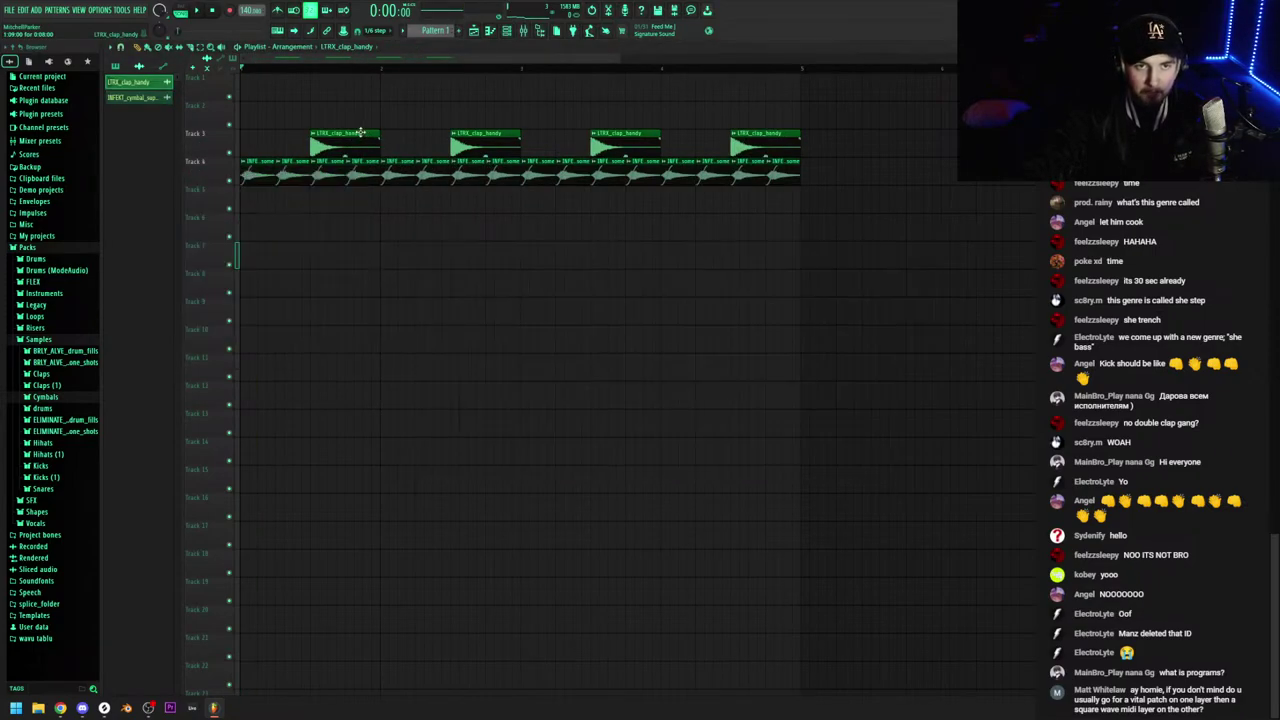
# Move the clap and cymbal rows up one track, placing the claps on Track 2 and the cymbals on Track 3
pyautogui.moveTo(815, 199); pyautogui.dragTo(203, 140)
pyautogui.moveTo(321, 133); pyautogui.dragTo(306, 101)
pyautogui.click(358, 228)
pyautogui.rightClick(358, 230)
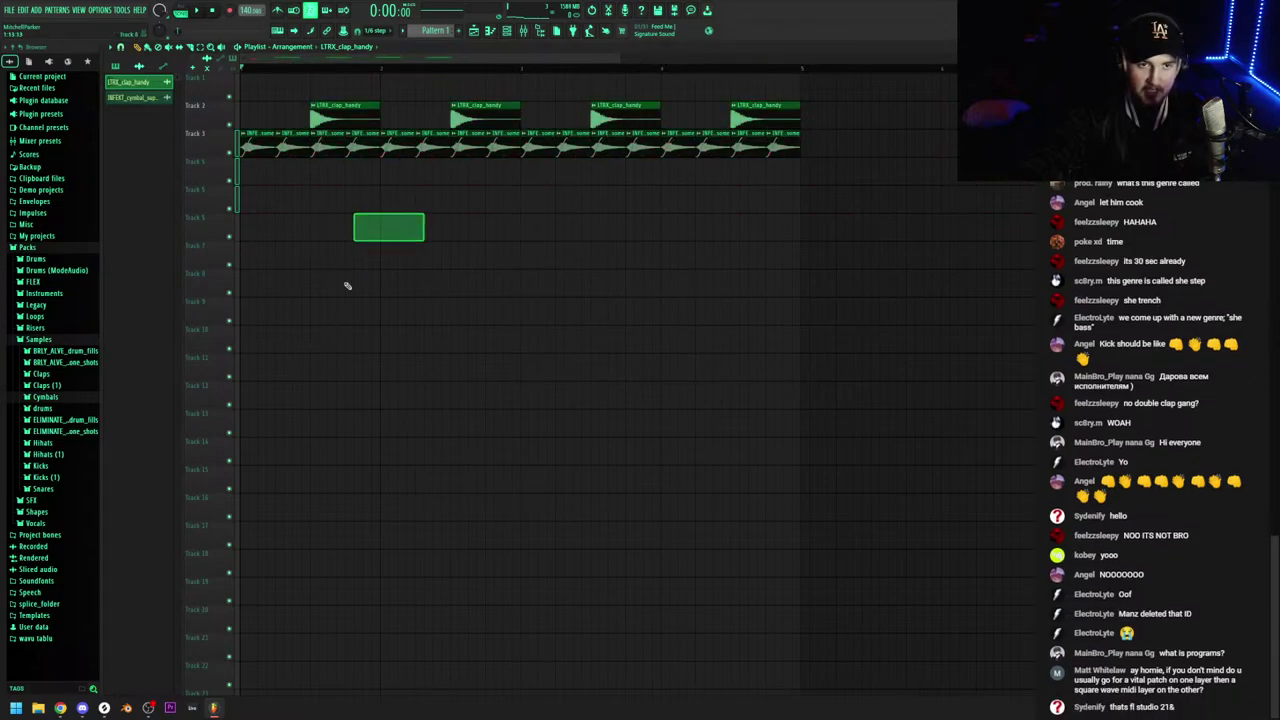
# Audition the kick one-shots in the drum_oneshots folder of the drums samples
pyautogui.click(42, 408)
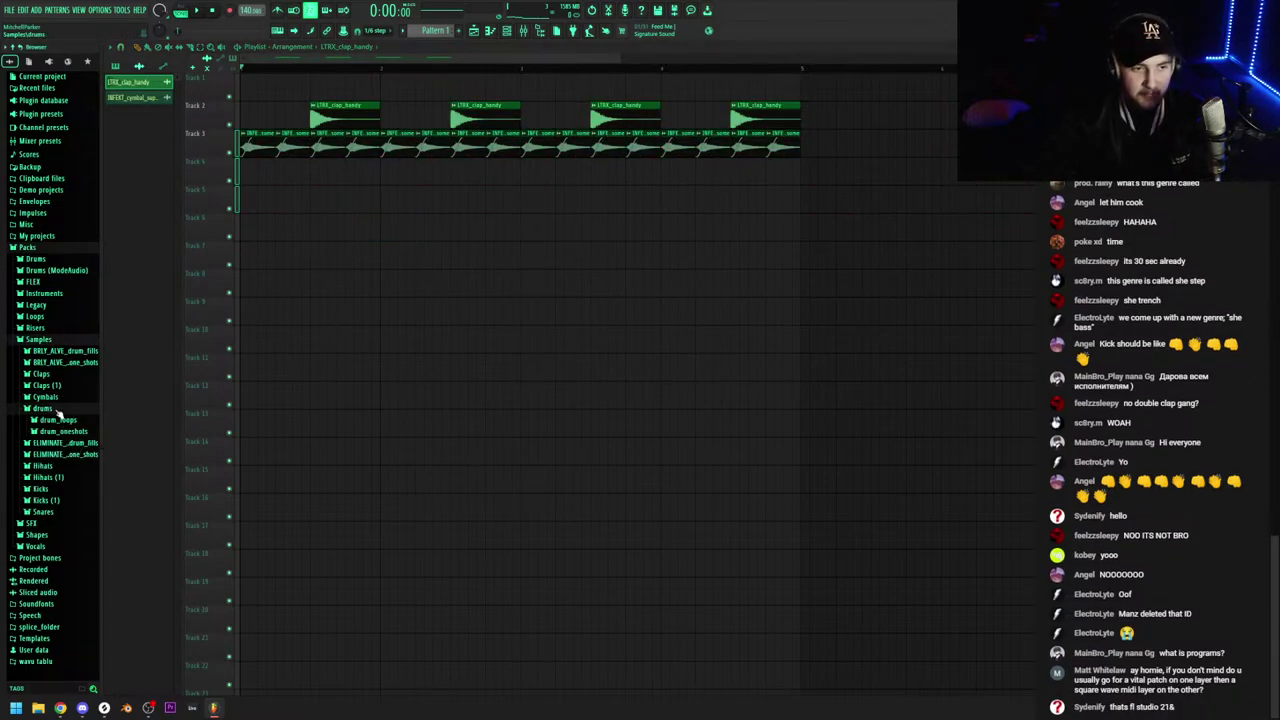
pyautogui.click(63, 434)
pyautogui.click(63, 443)
pyautogui.click(80, 465)
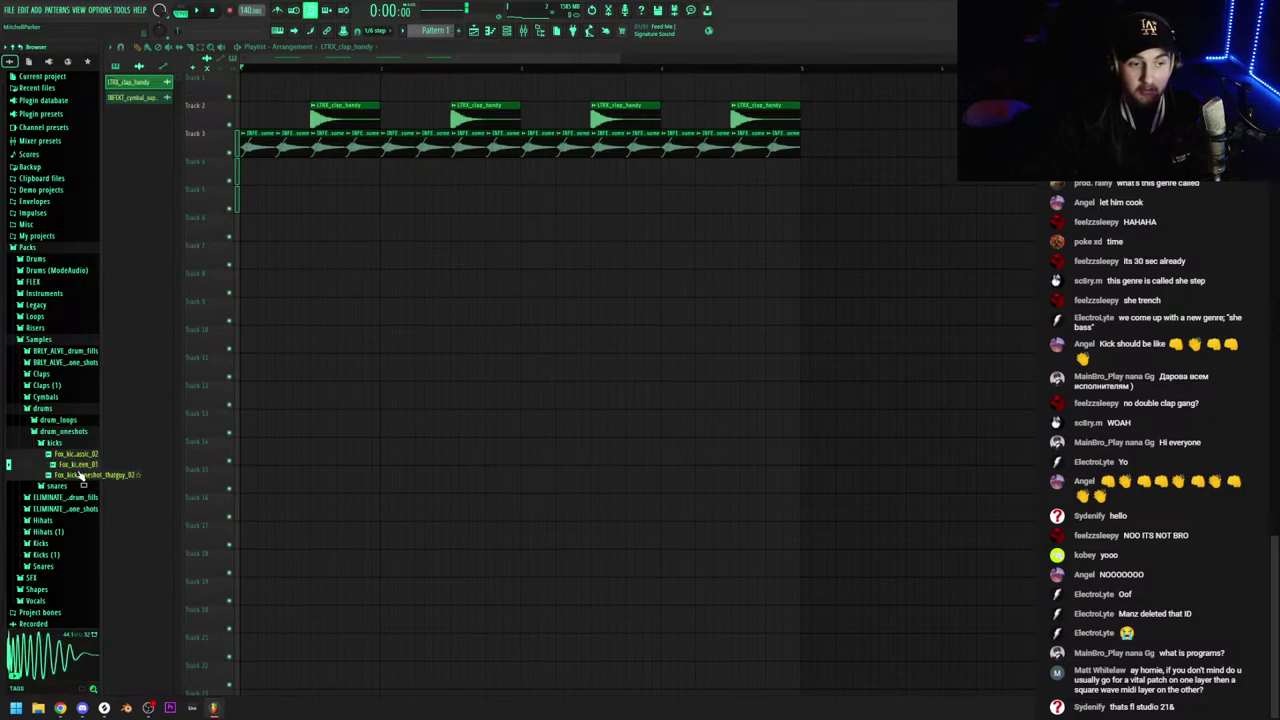
pyautogui.click(80, 475)
pyautogui.click(81, 456)
pyautogui.click(45, 408)
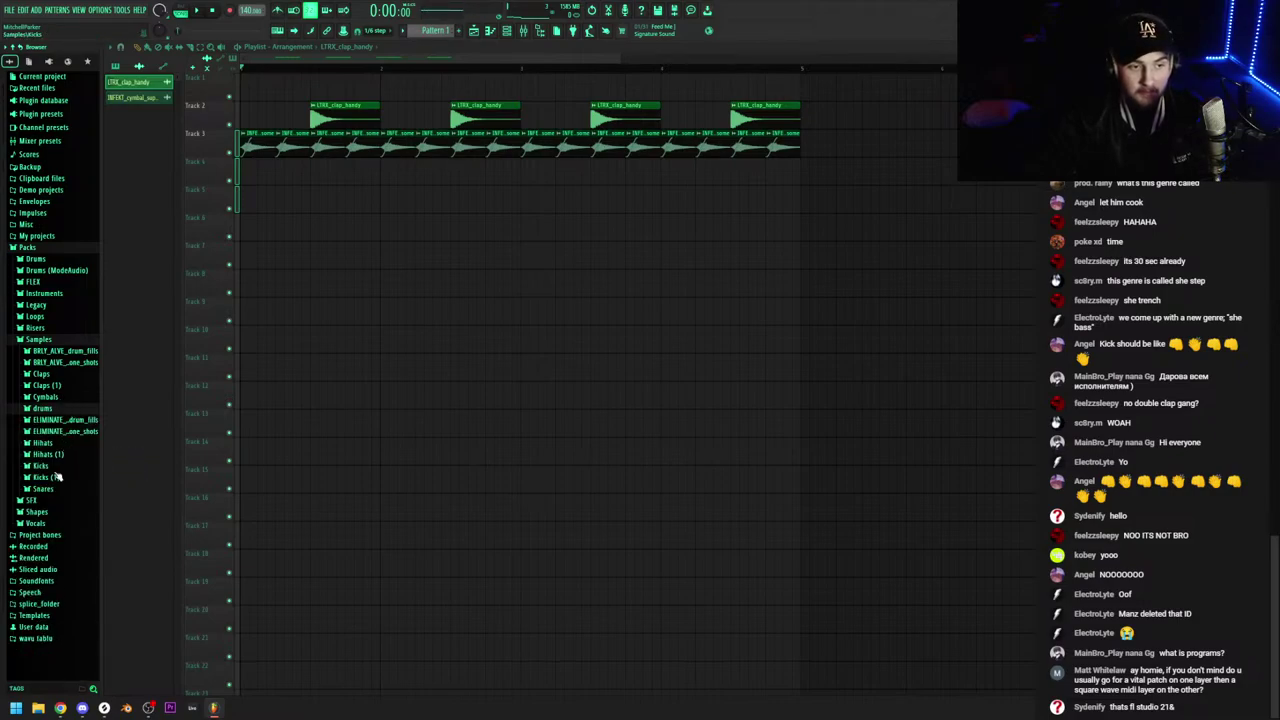
# Audition LTRX_kick_snap, LTRX_kick_science, LTRX_kick_yo and LTRX_kick_kingdom from the Kicks samples
pyautogui.click(52, 467)
pyautogui.click(72, 583)
pyautogui.click(71, 572)
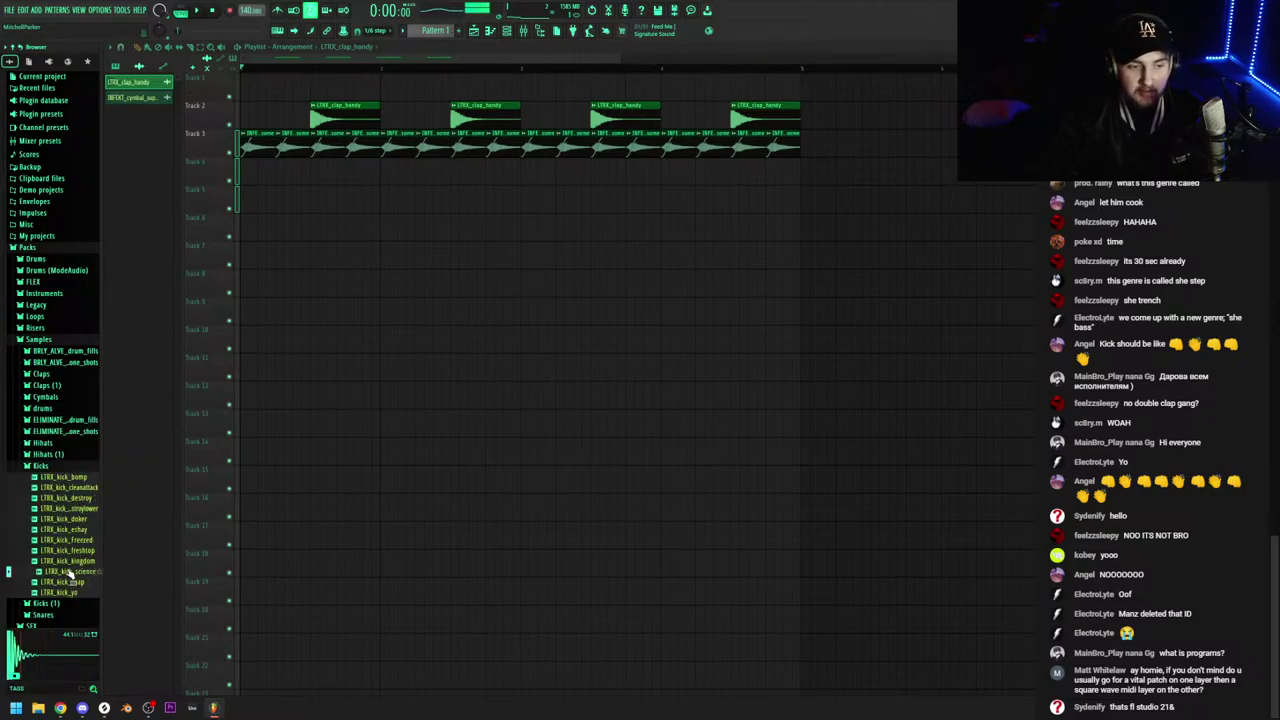
pyautogui.click(73, 592)
pyautogui.click(72, 564)
# Place LTRX_kick_cleanattack in the playlist instead of LTRX_kick_kingdom and move it to the start of bar 1
pyautogui.moveTo(72, 563); pyautogui.dragTo(310, 220)
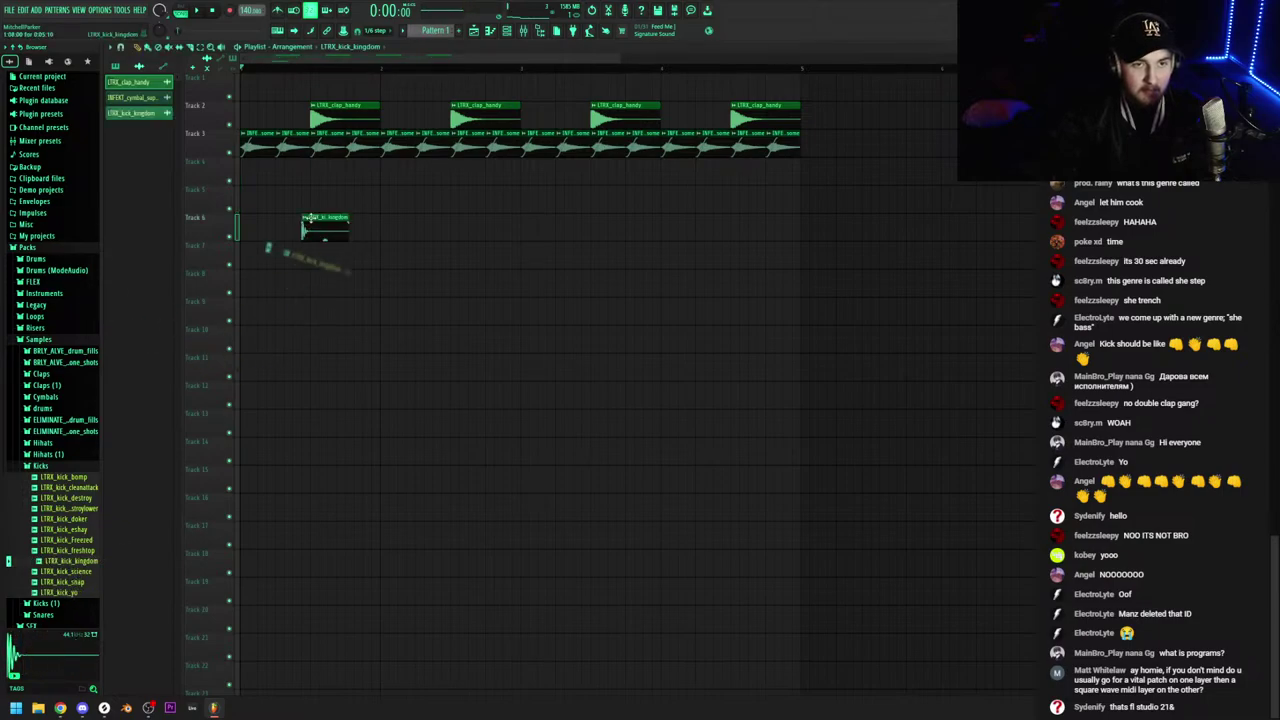
pyautogui.moveTo(72, 488); pyautogui.dragTo(307, 230)
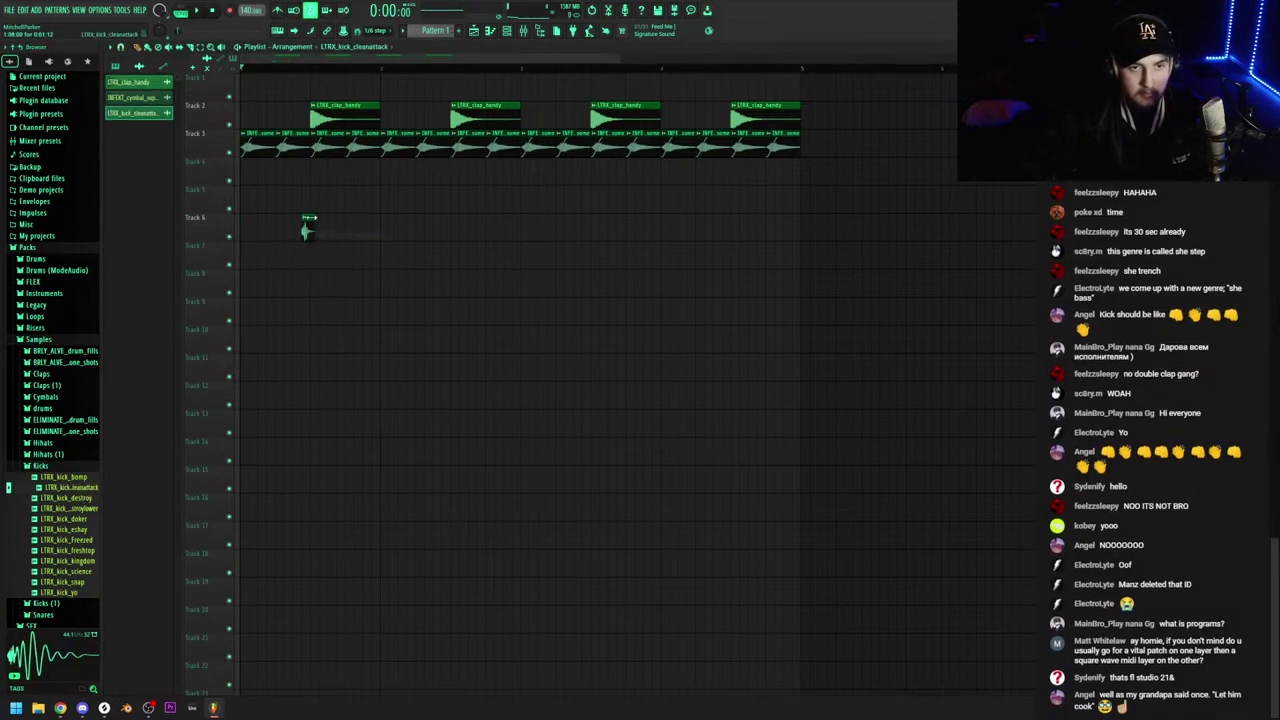
pyautogui.click(263, 197)
pyautogui.click(245, 218)
pyautogui.click(269, 178)
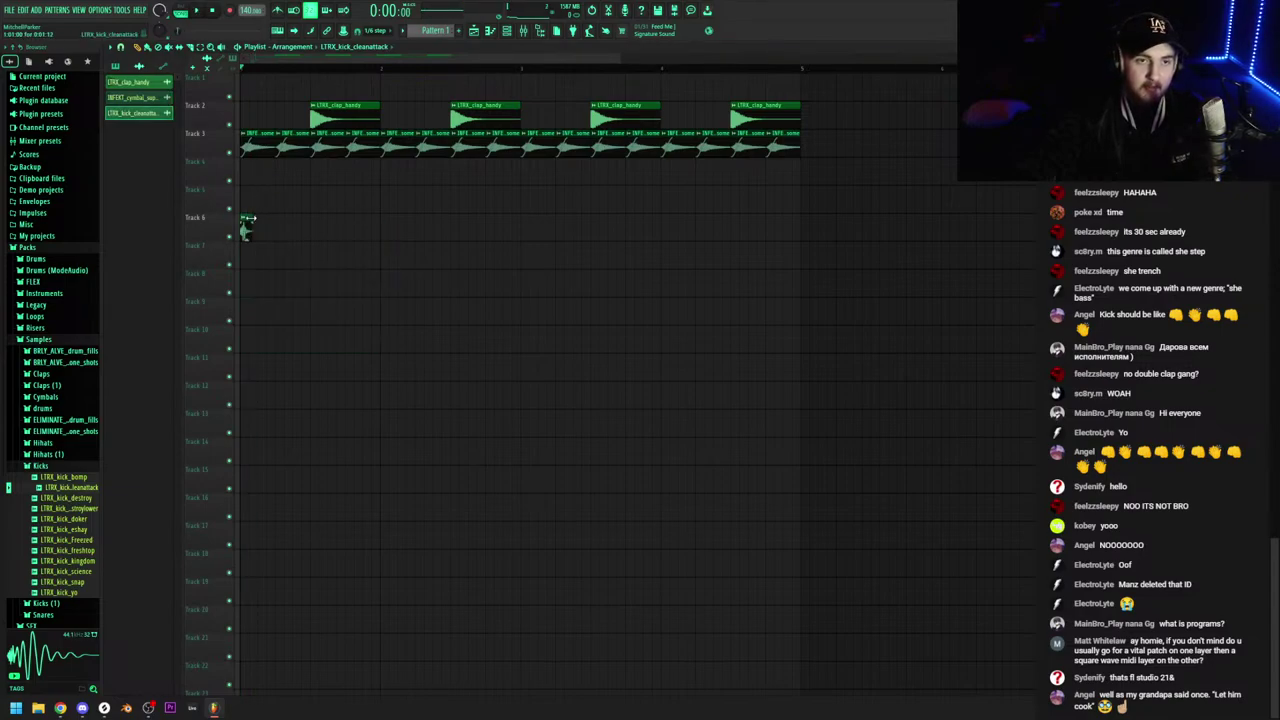
# Repeat the LTRX_kick_cleanattack clip every two beats along Track 5 through bars 1 to 4
pyautogui.moveTo(247, 190); pyautogui.dragTo(296, 202)
pyautogui.scroll(2, 315, 226)
pyautogui.hotkey('ctrl', 'b')
pyautogui.scroll(-2, 380, 218)
pyautogui.moveTo(412, 236); pyautogui.dragTo(262, 197)
pyautogui.hotkey('ctrl', 'b')
pyautogui.hotkey('ctrl', 'b')
pyautogui.hotkey('ctrl', 'b')
# Play the drum pattern, check the kick and clap channel settings, and route the kick channel to mixer track 3
pyautogui.press('space')
pyautogui.keyDown('ctrl'); pyautogui.click(380, 178); pyautogui.keyUp('ctrl')
pyautogui.doubleClick(402, 190)
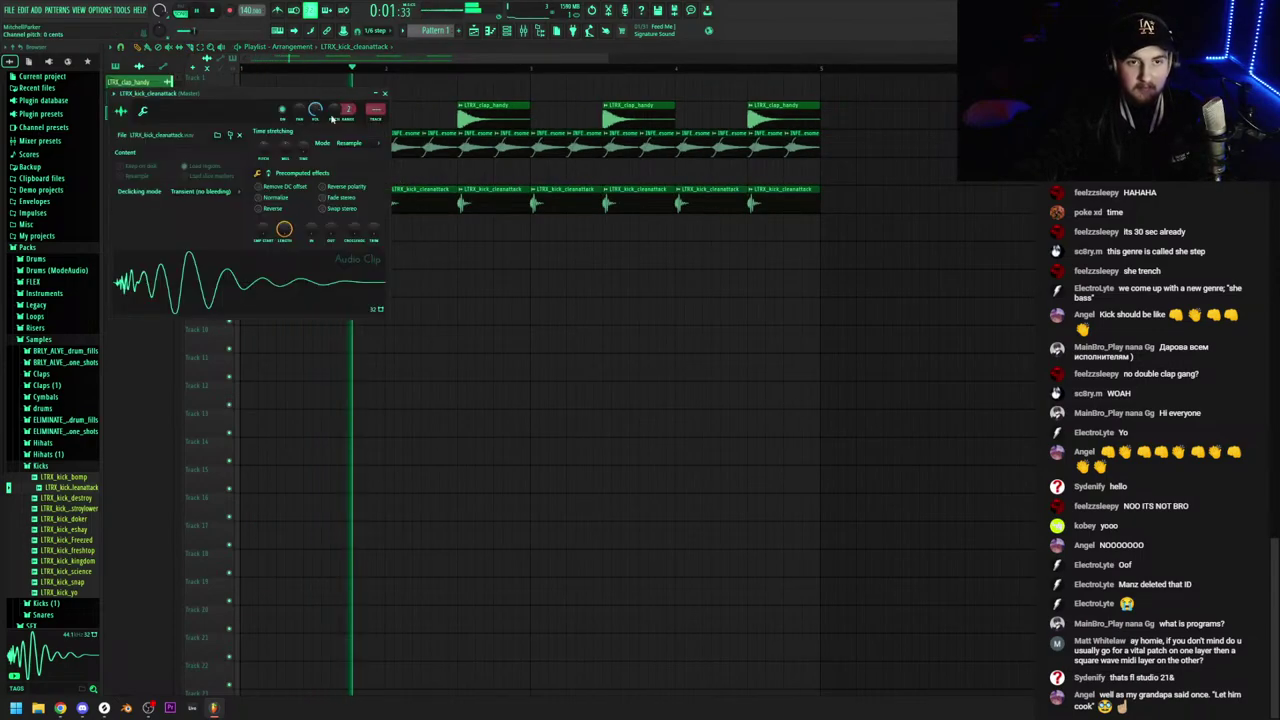
pyautogui.doubleClick(480, 105)
pyautogui.press('space')
pyautogui.press('space')
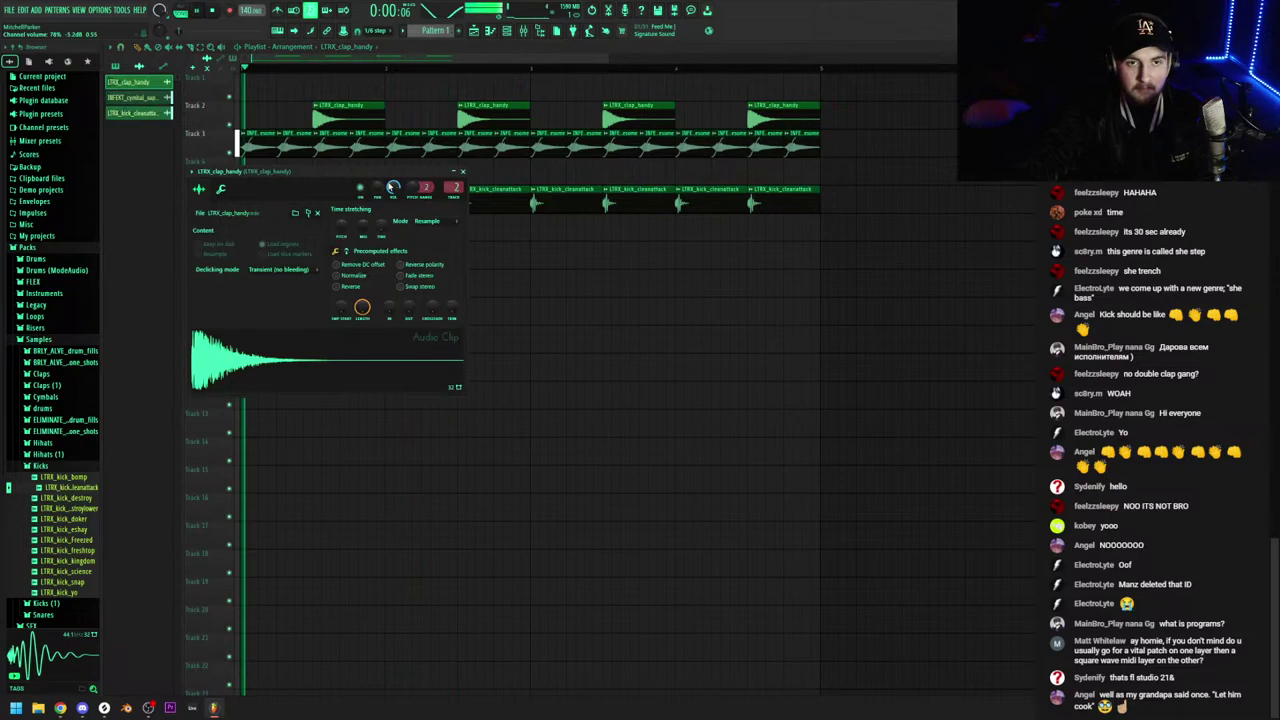
pyautogui.doubleClick(494, 141)
pyautogui.doubleClick(501, 204)
pyautogui.press('F9')
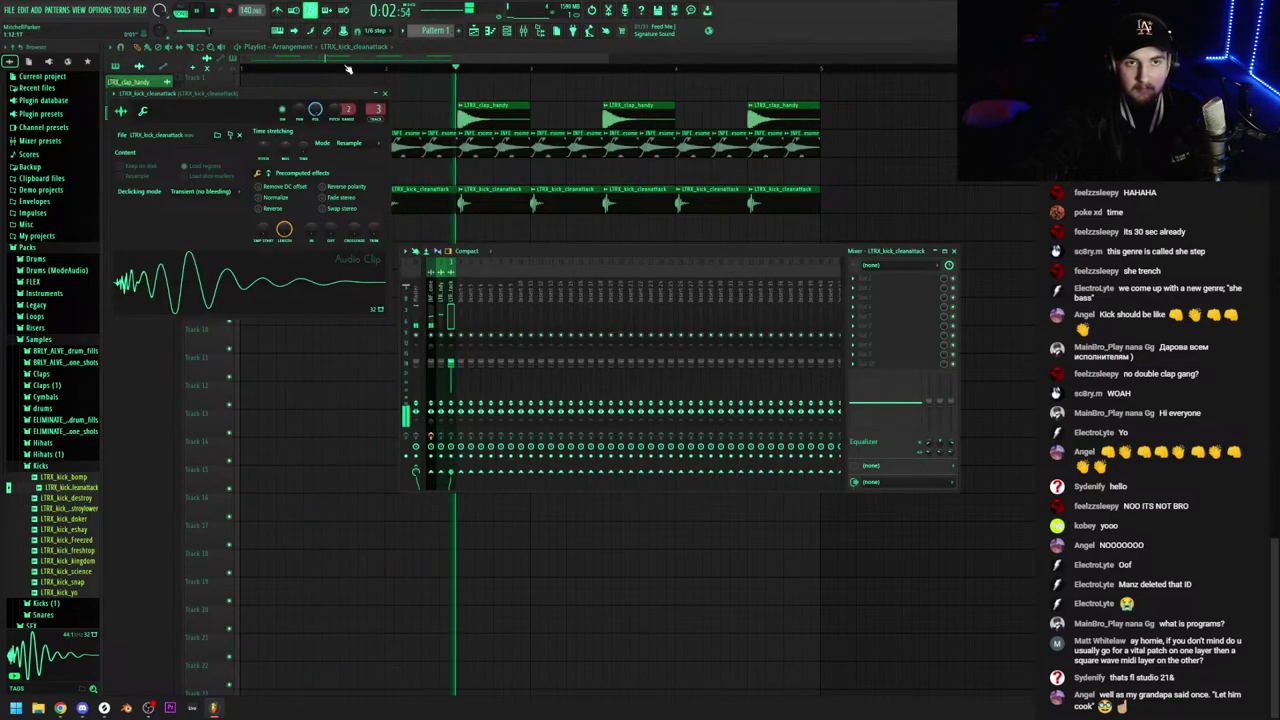
# Select all cymbal clips on Track 3 and adjust their fades while the pattern plays
pyautogui.click(353, 47)
pyautogui.rightClick(230, 153)
pyautogui.rightClick(230, 153)
pyautogui.click(237, 157)
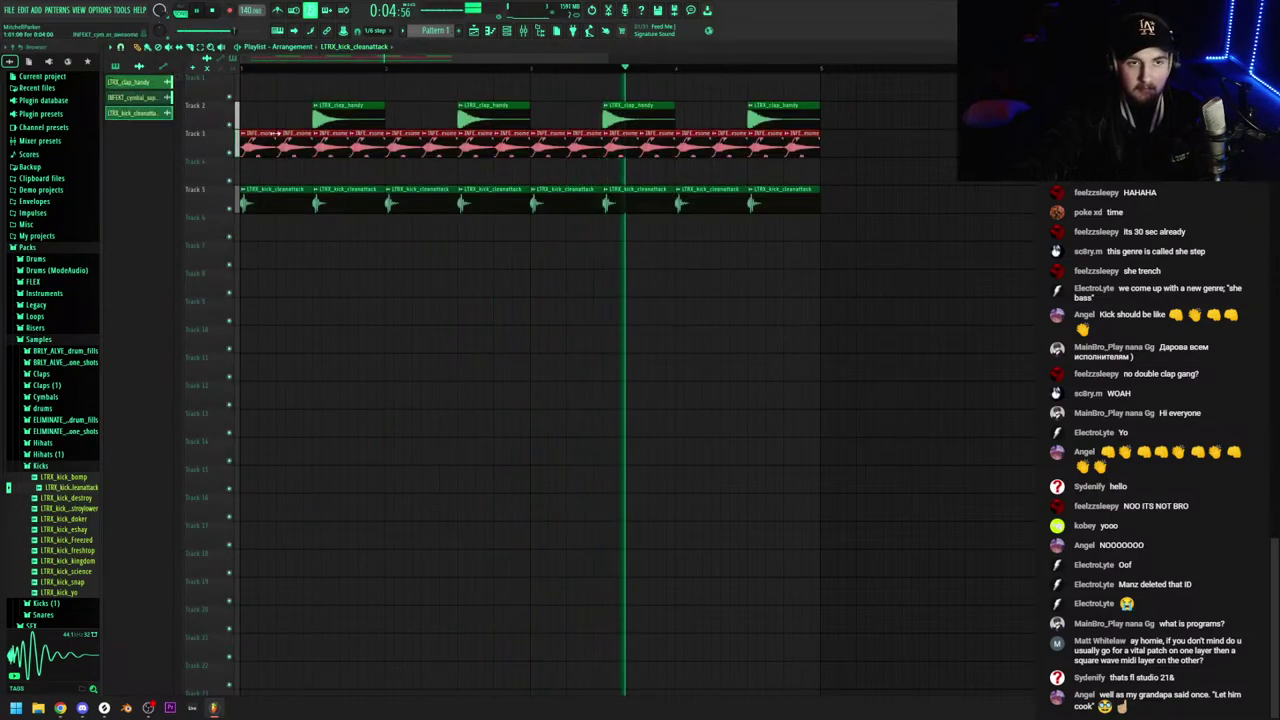
pyautogui.moveTo(276, 141)
pyautogui.mouseDown()
pyautogui.moveTo(256, 142)
pyautogui.moveTo(267, 148)
pyautogui.mouseUp()
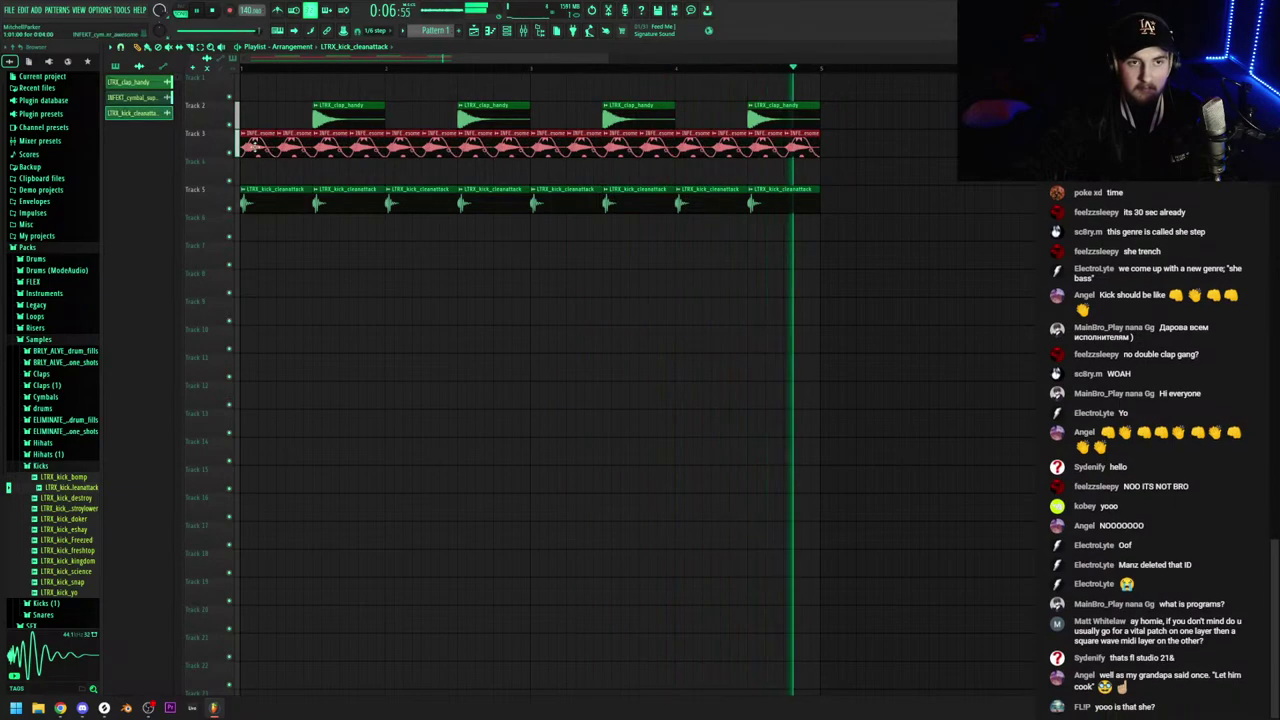
# Lower the cymbal channel's volume to about -17.7 dB
pyautogui.doubleClick(246, 141)
pyautogui.moveTo(405, 201); pyautogui.dragTo(405, 207)
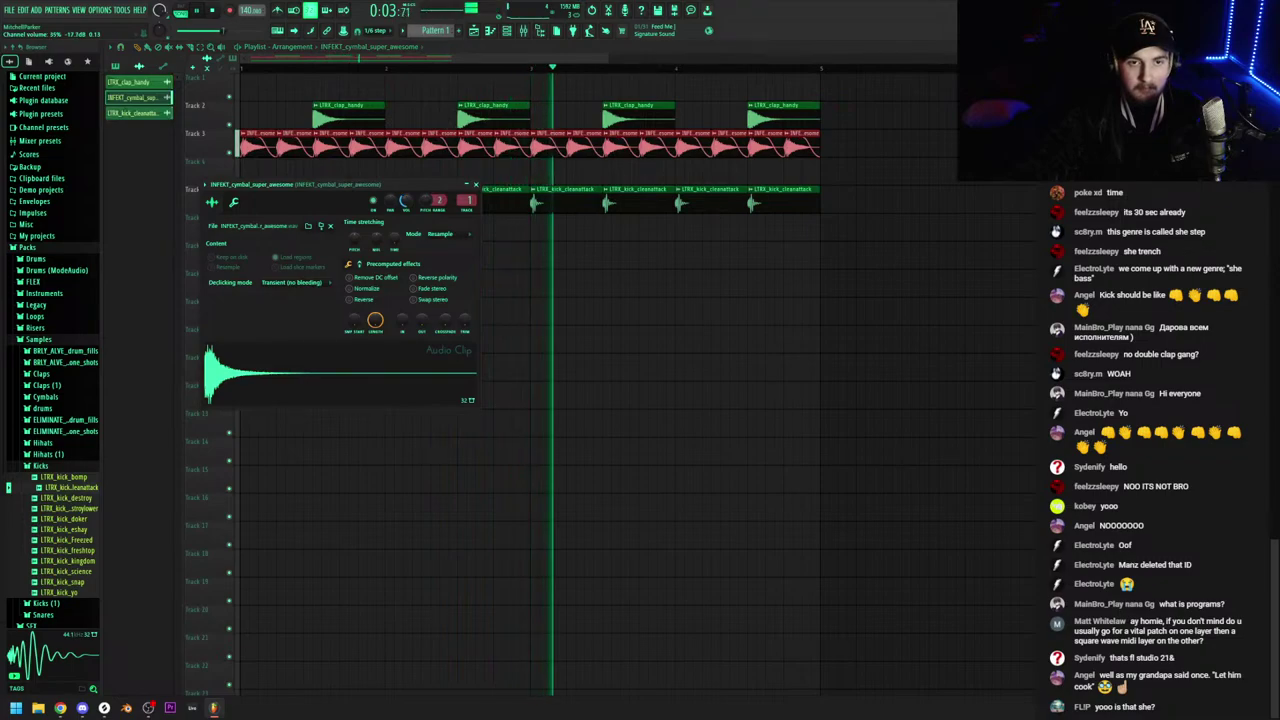
pyautogui.press('Escape')
# Shape the fade-outs of all four clap clips on Track 2
pyautogui.doubleClick(330, 120)
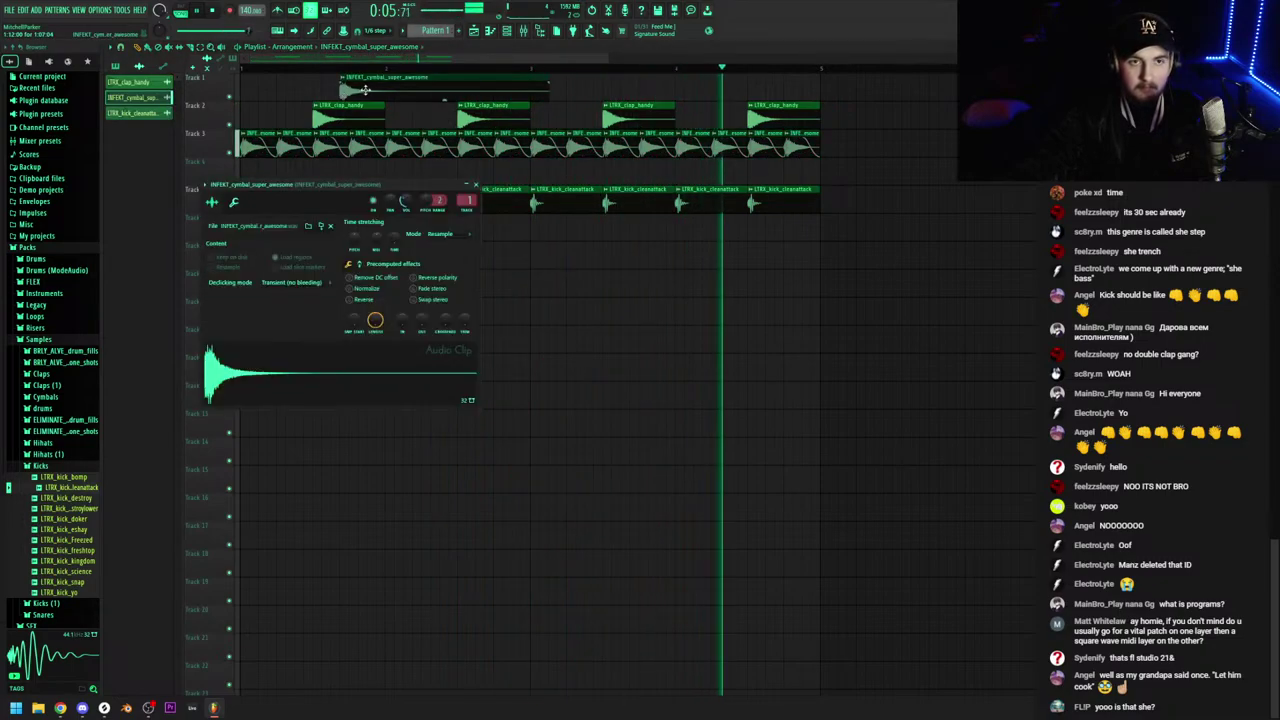
pyautogui.press('Escape')
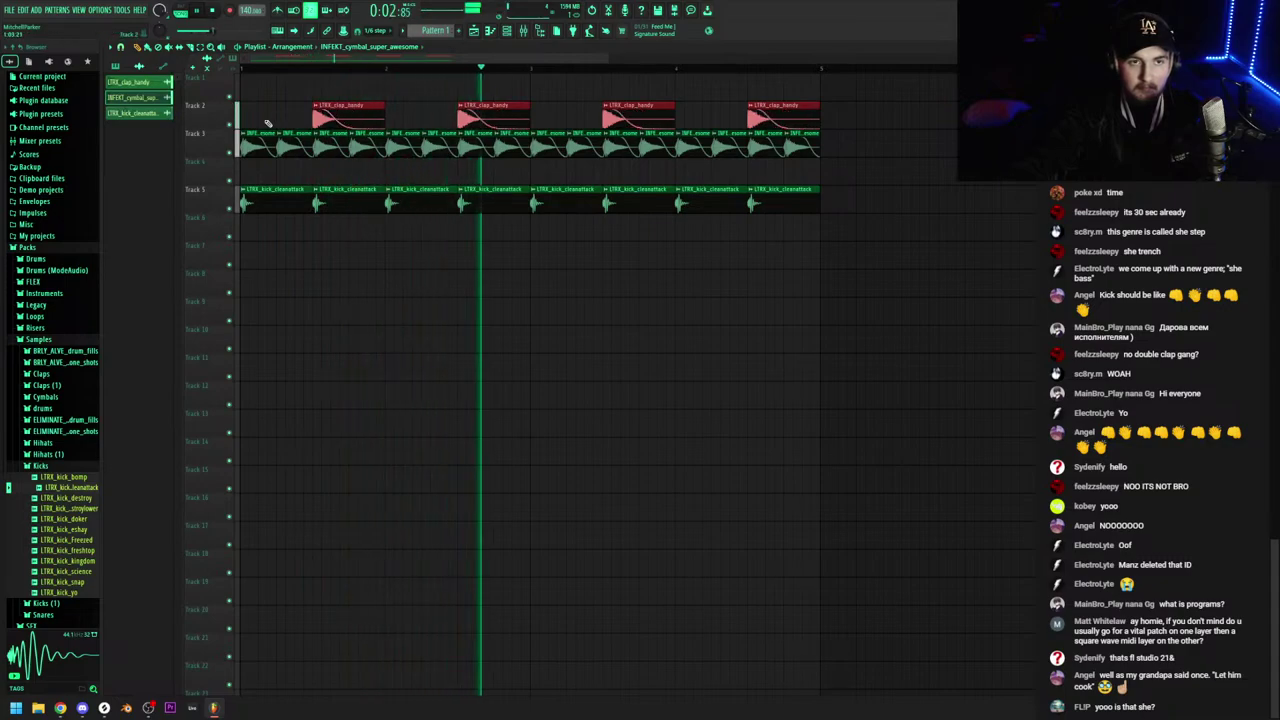
# Arrange the drum rows with the claps on Track 1, the cymbals on Track 2 and the kicks on Track 3
pyautogui.doubleClick(217, 200)
pyautogui.moveTo(253, 195); pyautogui.dragTo(216, 90)
pyautogui.click(284, 228)
pyautogui.rightClick(284, 226)
pyautogui.hotkey('ctrl', 'z')
pyautogui.rightClick(294, 232)
pyautogui.doubleClick(214, 174)
pyautogui.press('space')
pyautogui.moveTo(269, 140); pyautogui.dragTo(270, 112)
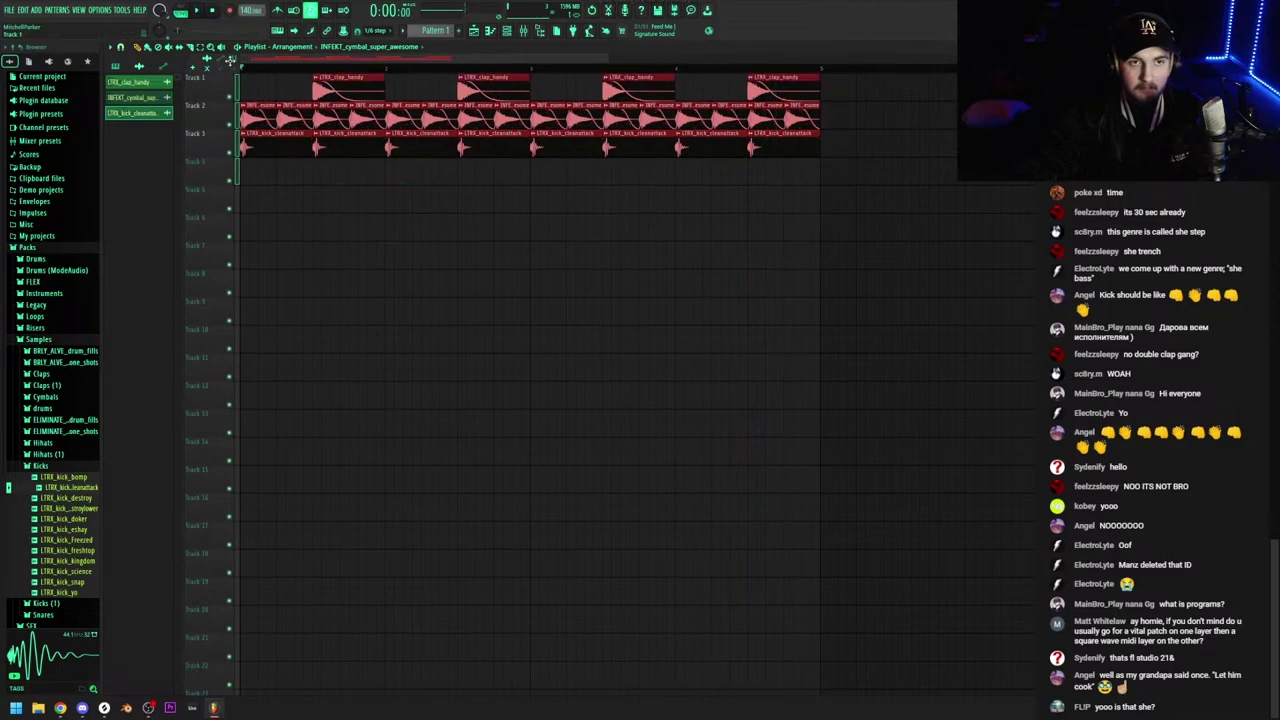
pyautogui.click(342, 228)
pyautogui.rightClick(346, 229)
# Add a Vital synth instrument to the project and close its window
pyautogui.click(38, 10)
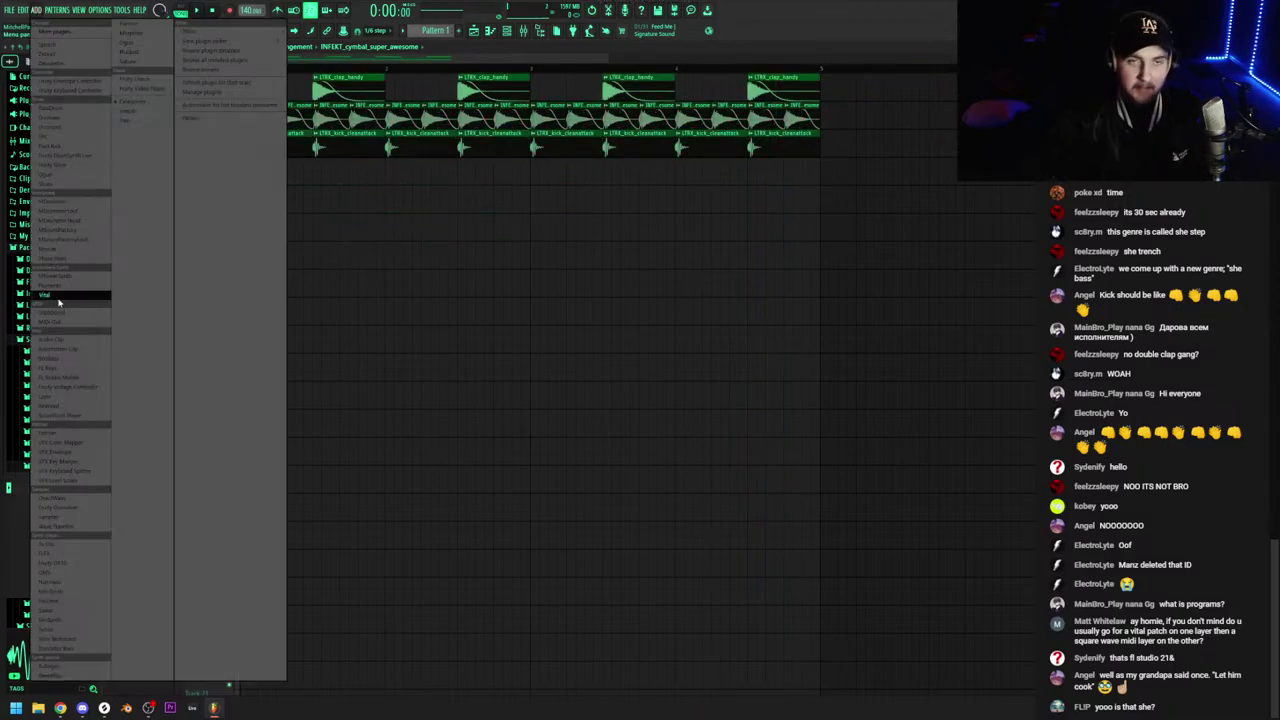
pyautogui.click(59, 296)
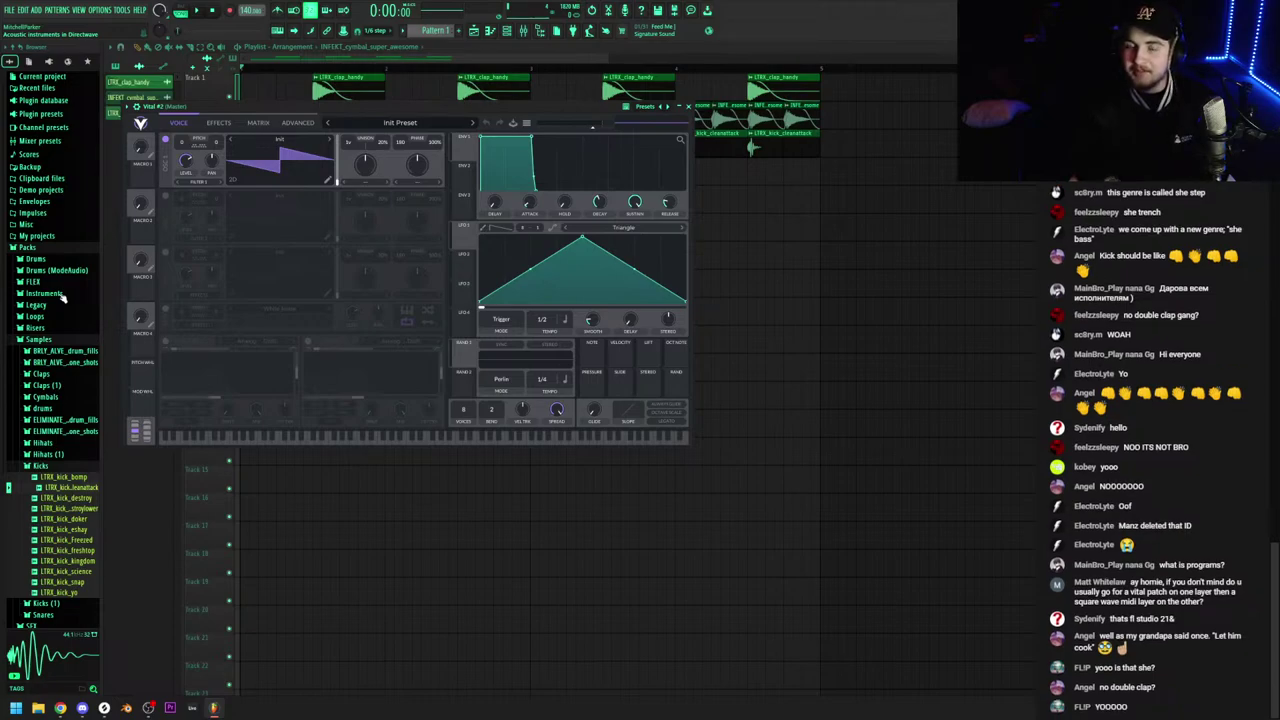
pyautogui.click(688, 106)
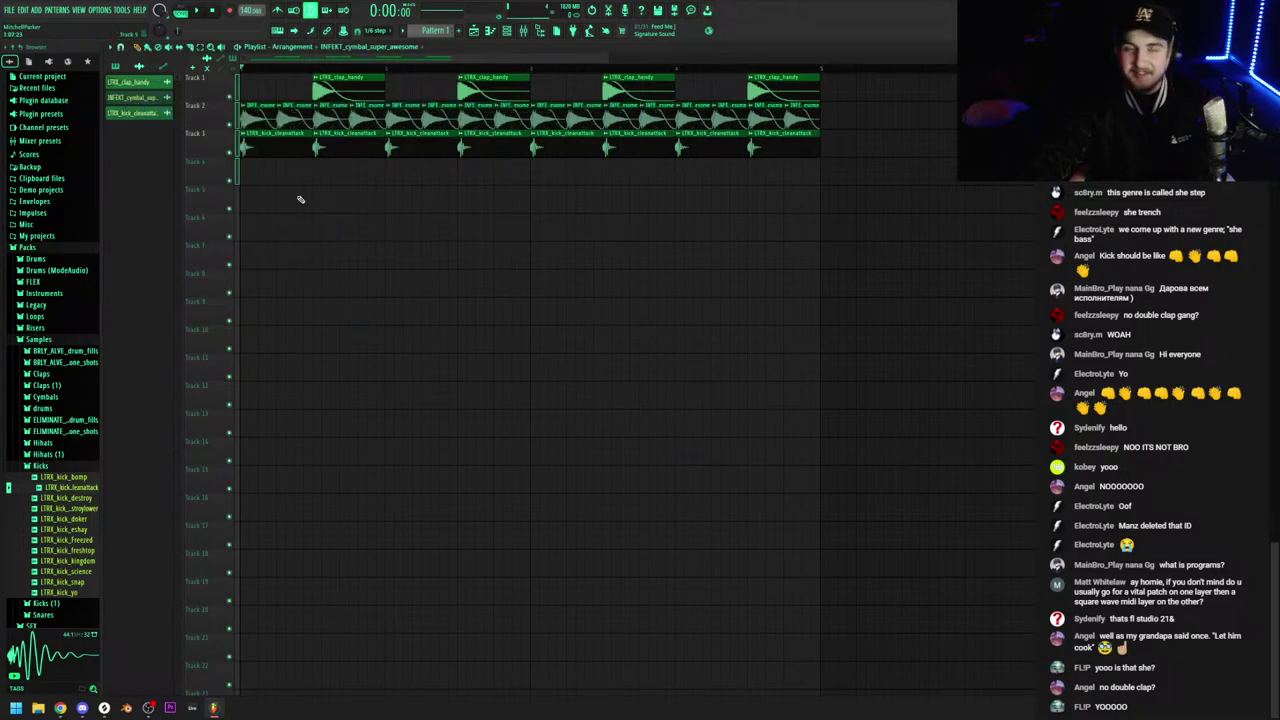
pyautogui.click(45, 466)
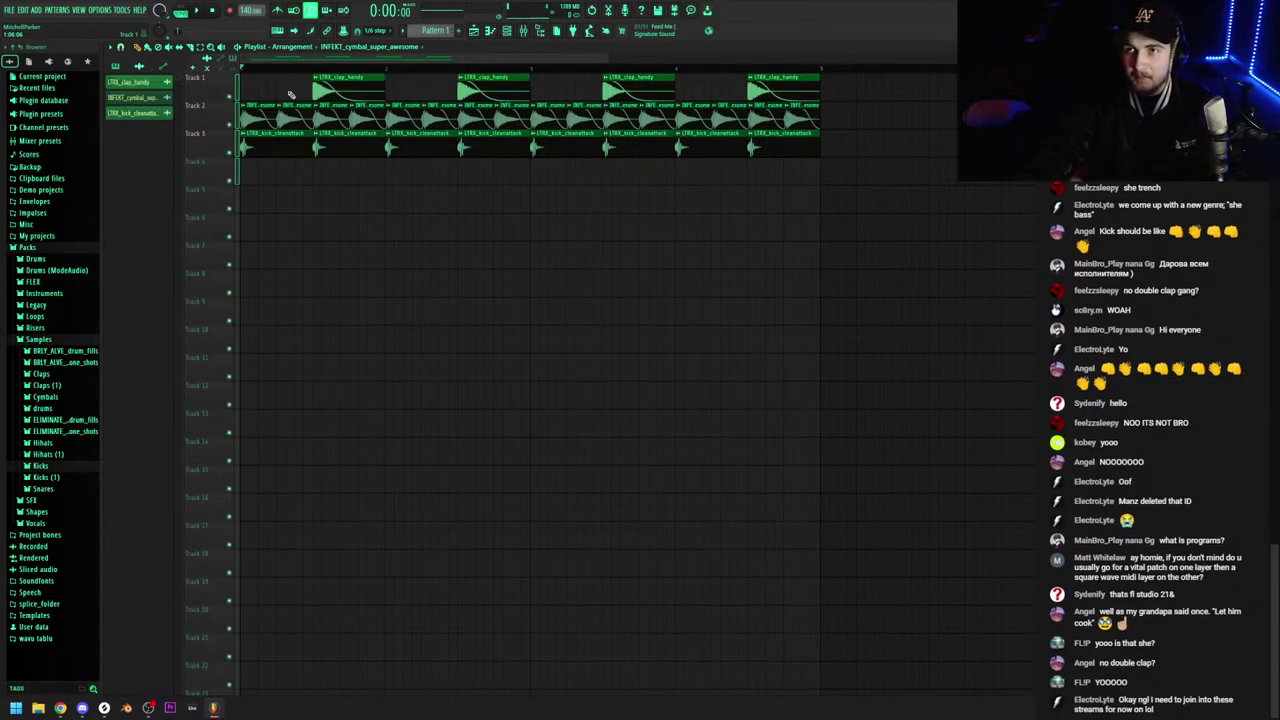
pyautogui.scroll(2, 362, 191)
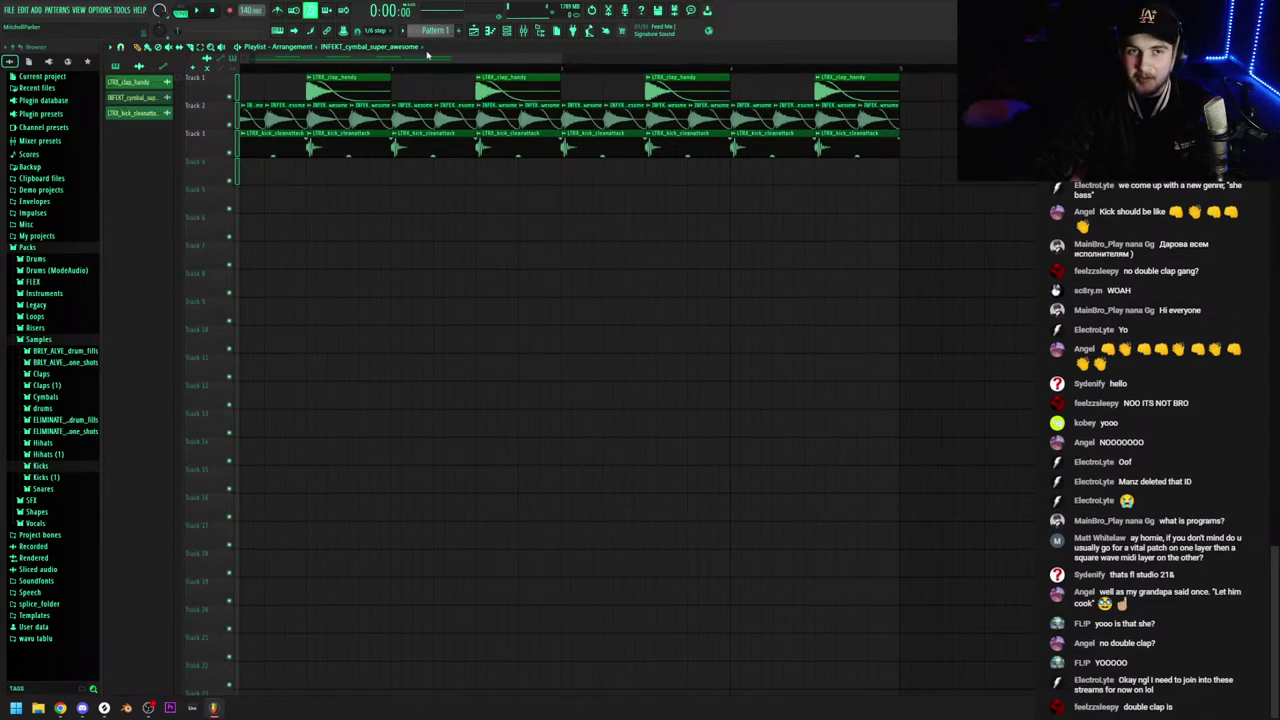
pyautogui.moveTo(427, 55); pyautogui.dragTo(170, 74)
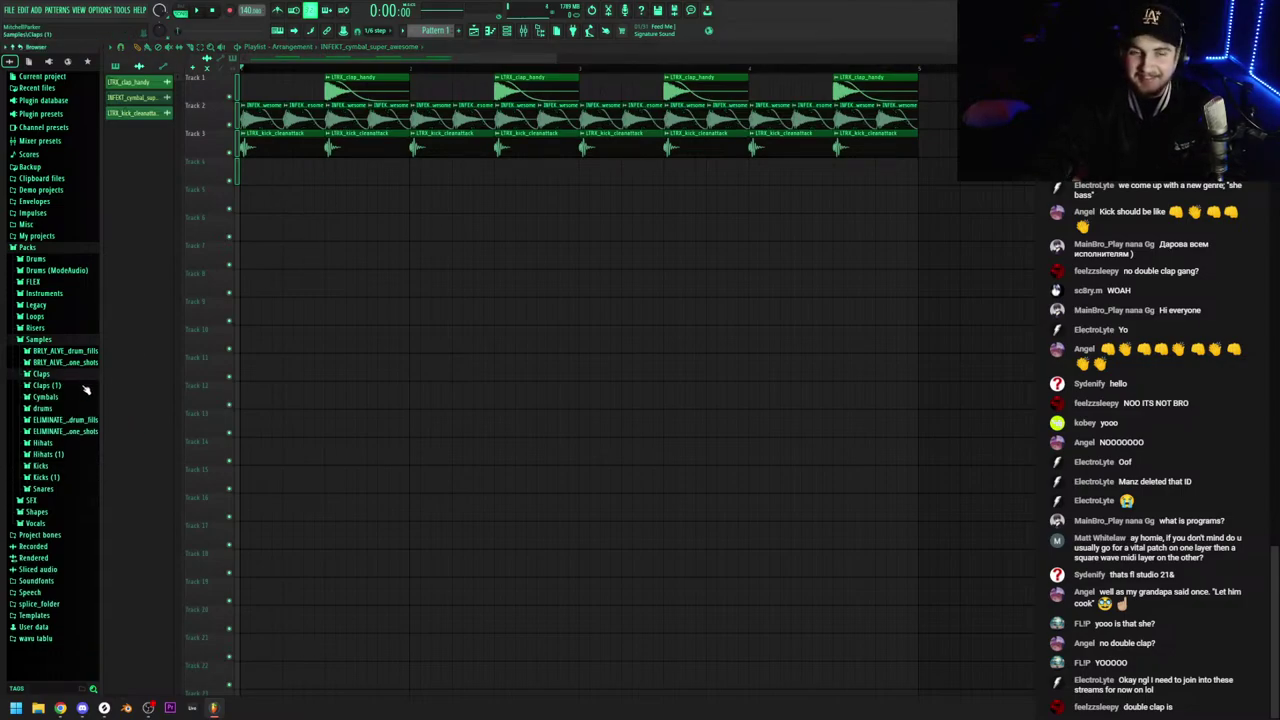
# Audition the snare samples and place LTRX_snare_frenchsmoke on Track 4 in line with the first clap
pyautogui.click(42, 488)
pyautogui.click(70, 564)
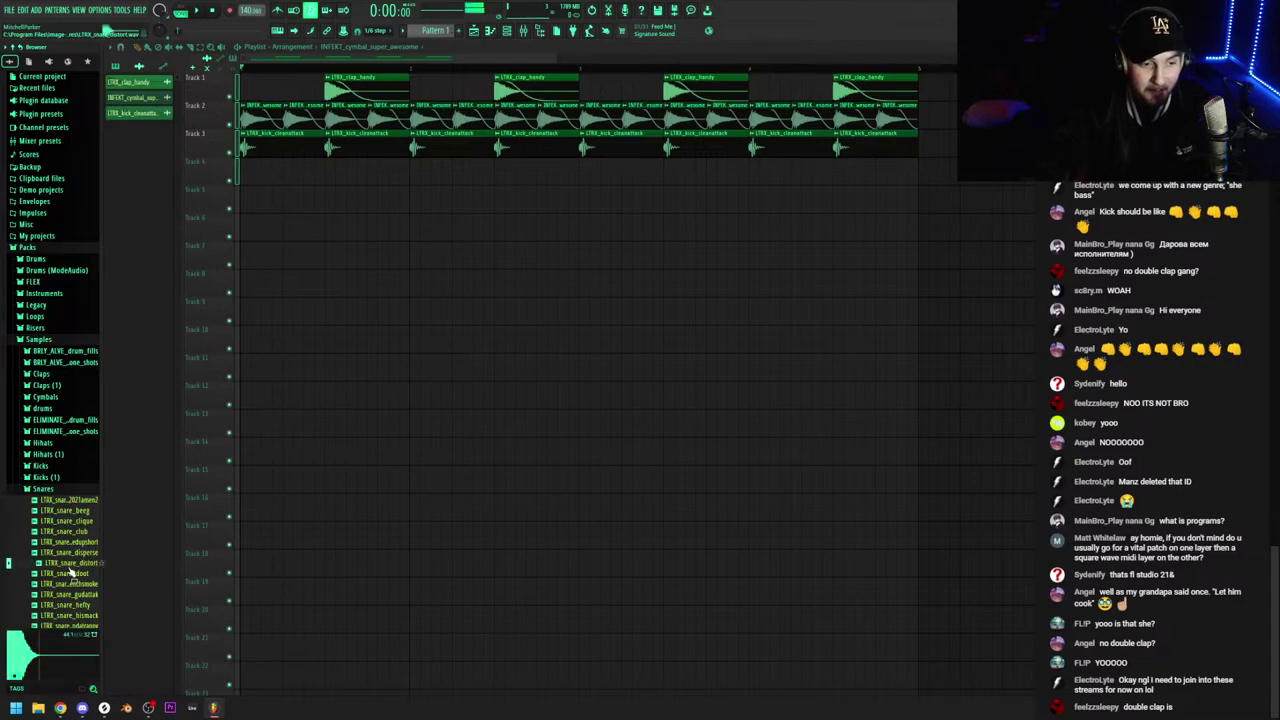
pyautogui.moveTo(70, 583); pyautogui.dragTo(298, 160)
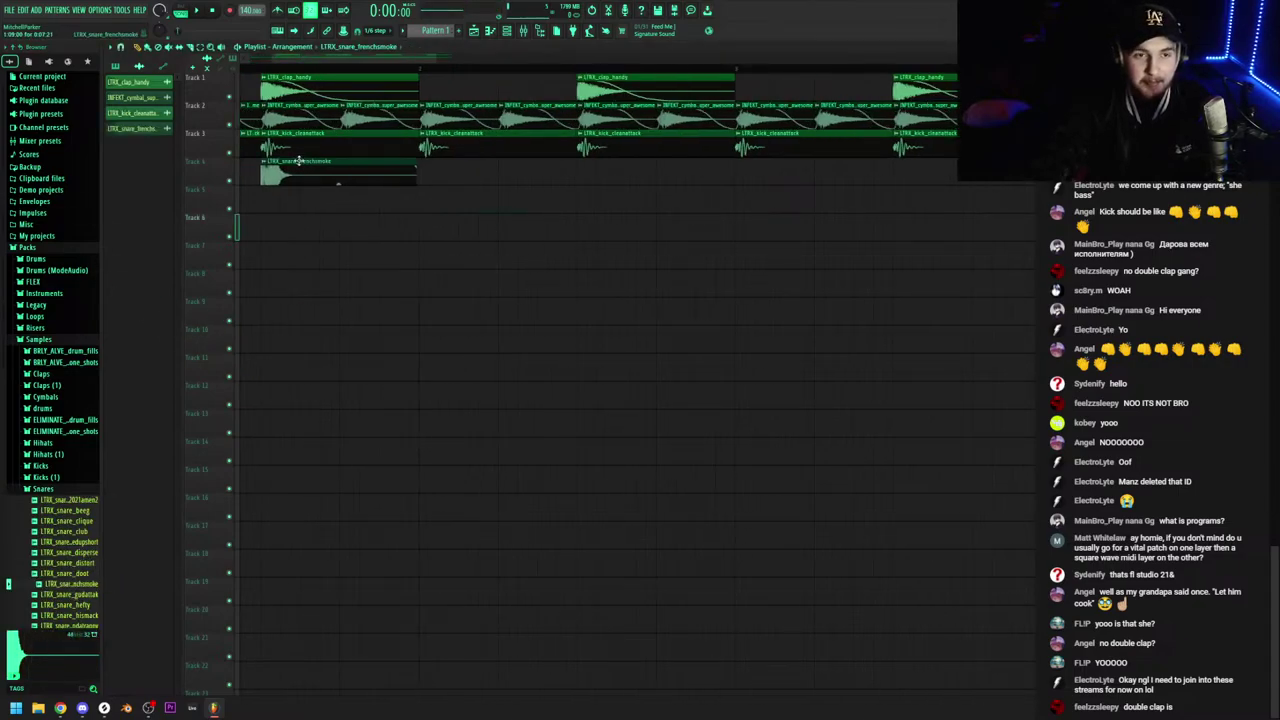
# Move all the clap clips from Track 1 to Track 5, beneath the snare row, and set the playback position at the first clap
pyautogui.scroll(-3, 262, 130)
pyautogui.doubleClick(199, 90)
pyautogui.scroll(2, 292, 99)
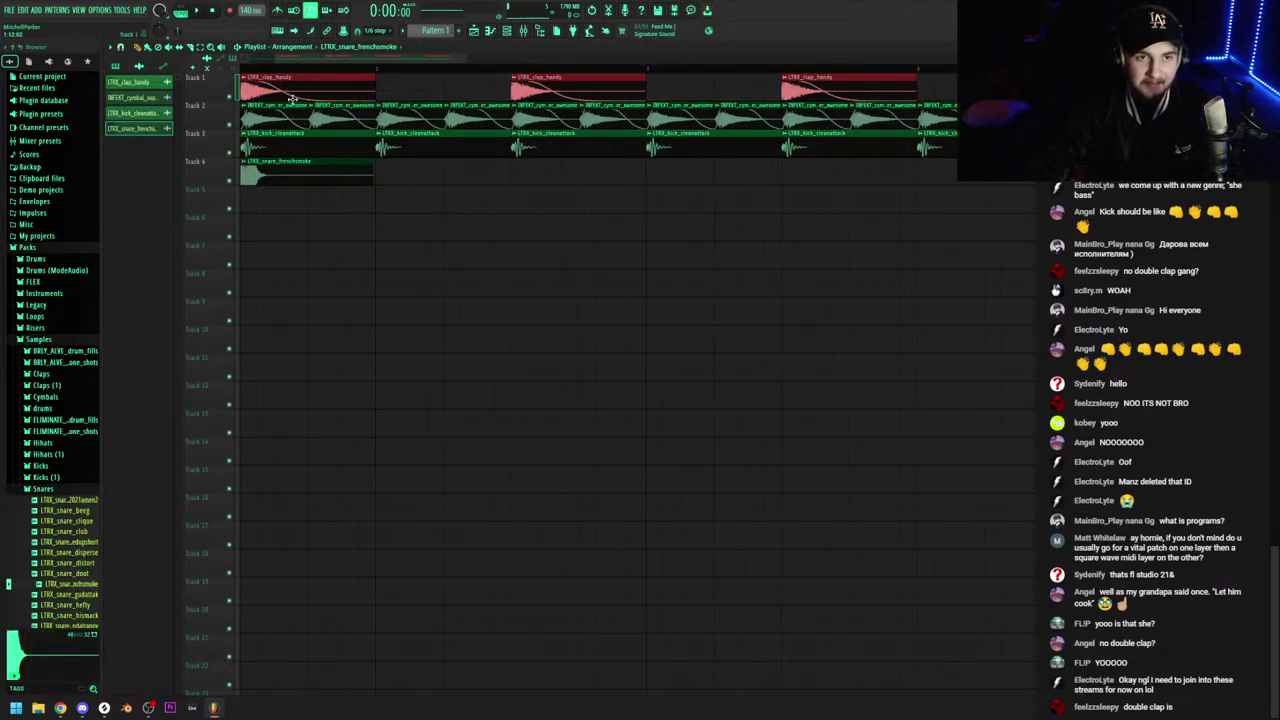
pyautogui.moveTo(292, 99); pyautogui.dragTo(294, 208)
pyautogui.hotkey('ctrl', 'd')
pyautogui.scroll(-2, 355, 262)
pyautogui.scroll(1, 320, 200)
pyautogui.click(306, 69)
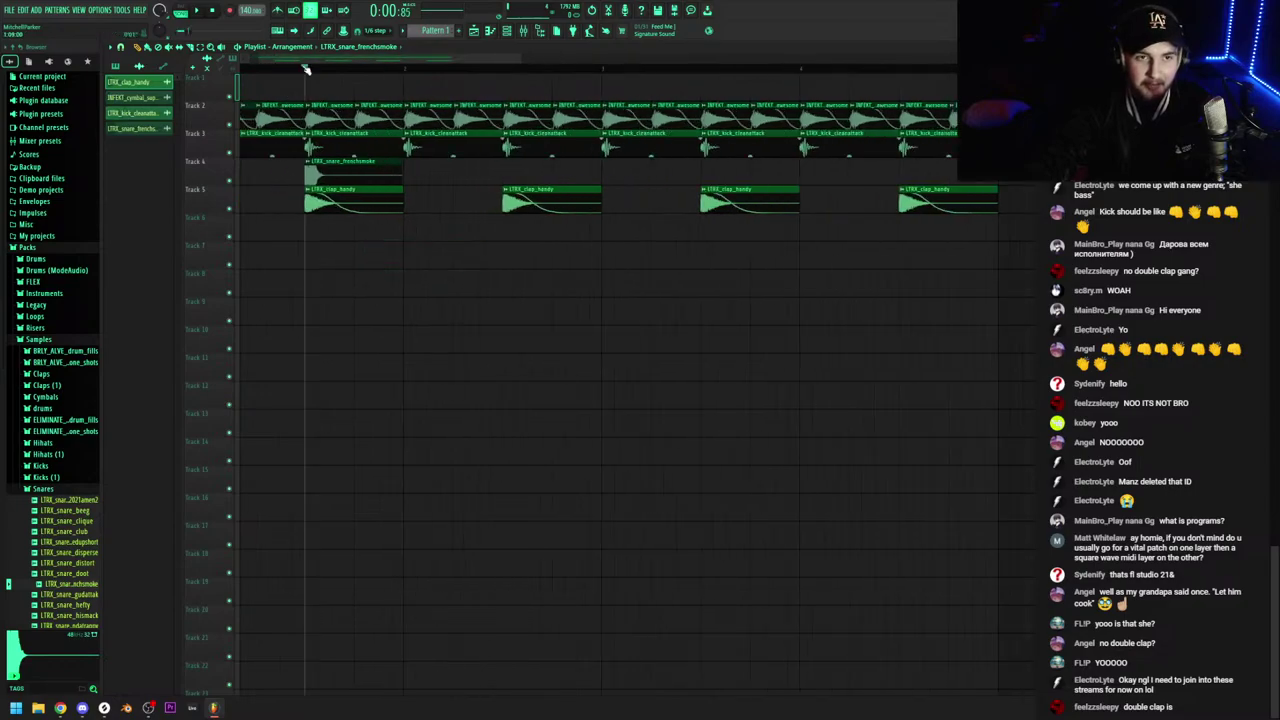
# Route the snare clip to the clap's mixer track and lower its channel volume to about -13.1 dB
pyautogui.doubleClick(329, 192)
pyautogui.doubleClick(352, 162)
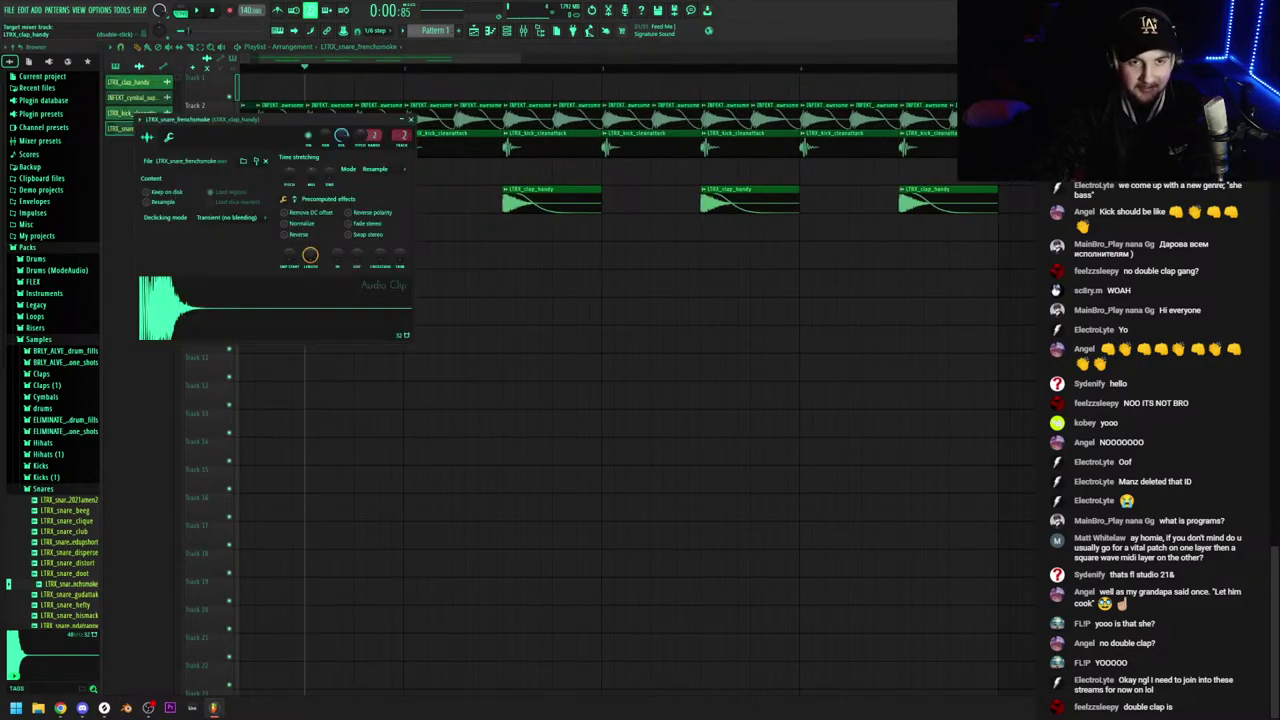
pyautogui.press('space')
pyautogui.press('space')
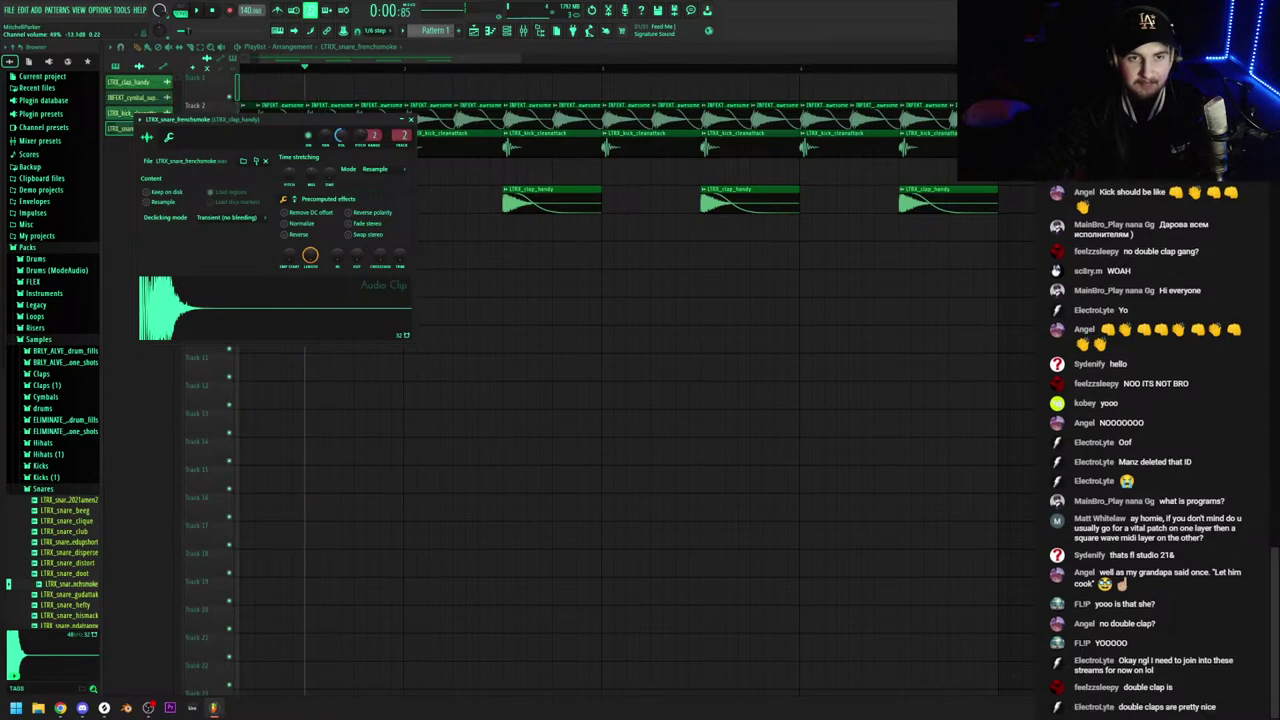
pyautogui.click(411, 120)
pyautogui.scroll(-2, 362, 186)
# Add the OTT compressor to the master mixer track and set its depth to 19%
pyautogui.press('F9')
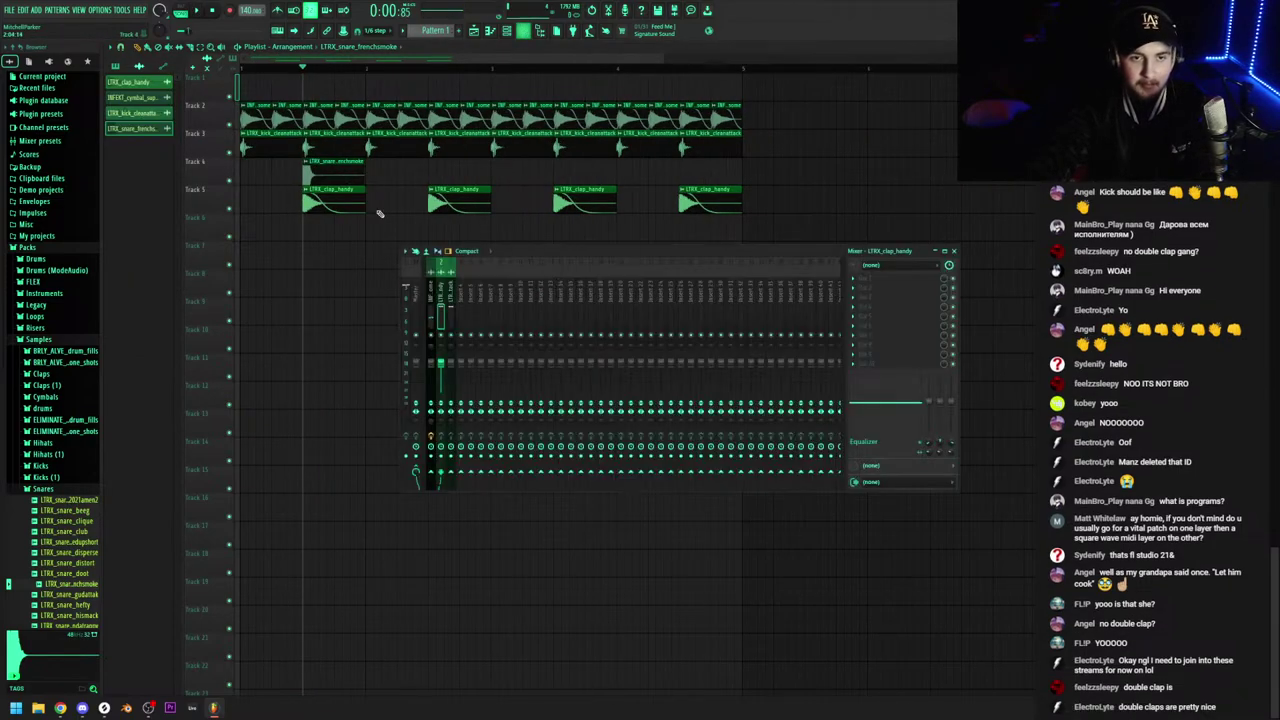
pyautogui.click(416, 296)
pyautogui.click(853, 283)
pyautogui.moveTo(862, 288)
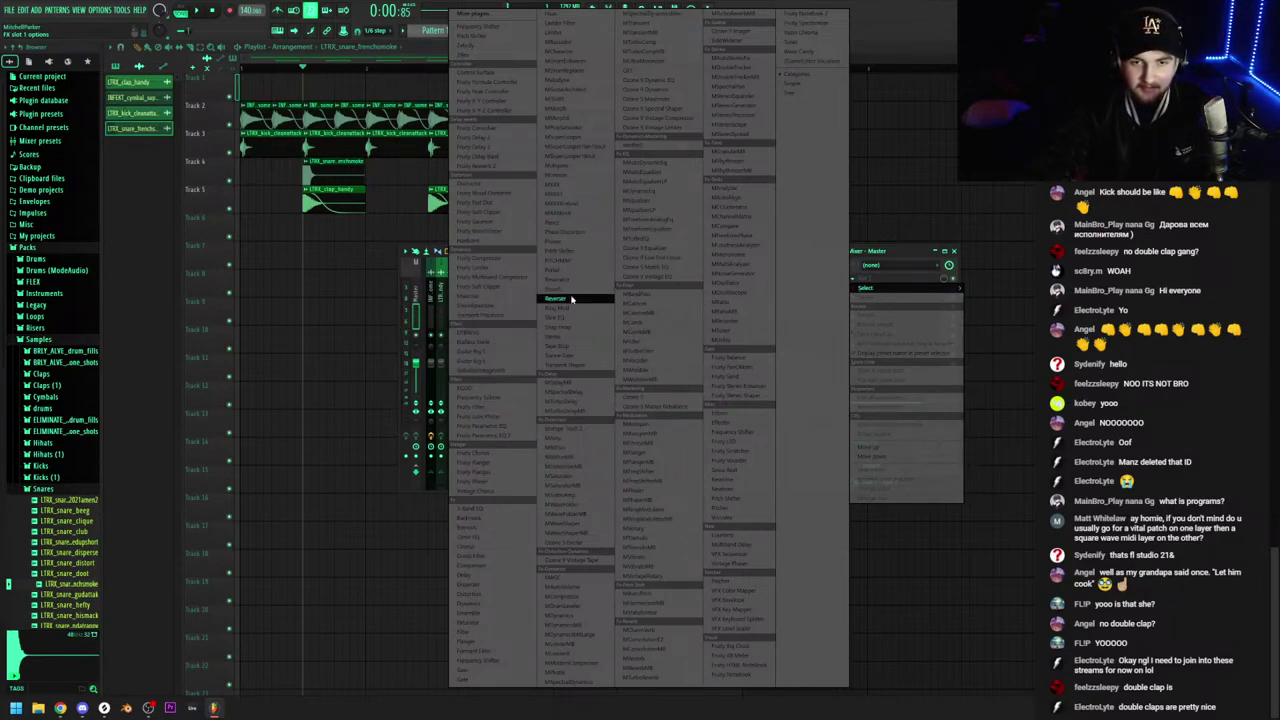
pyautogui.press('space')
pyautogui.moveTo(161, 181); pyautogui.dragTo(150, 254)
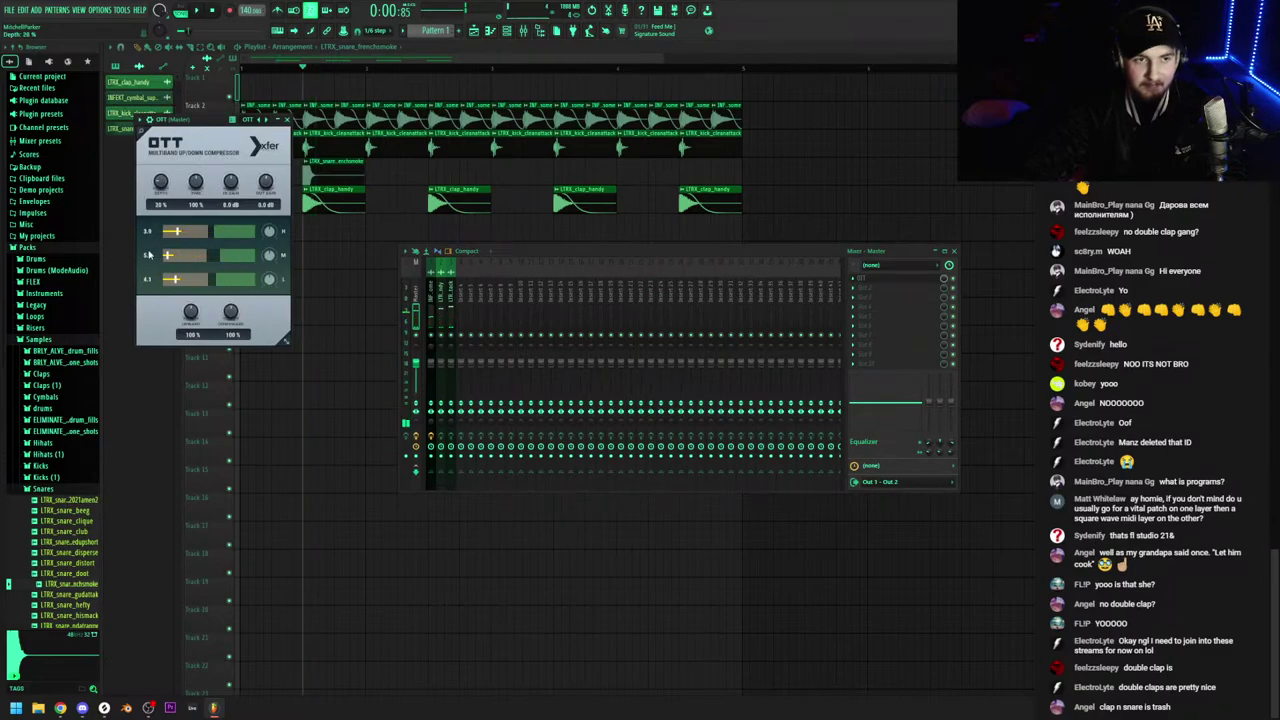
# Reduce OTT's upward compression to 31% and its downward compression to about 38% while checking the drums
pyautogui.press('space')
pyautogui.press('space')
pyautogui.moveTo(231, 312); pyautogui.dragTo(191, 350)
pyautogui.press('space')
pyautogui.press('space')
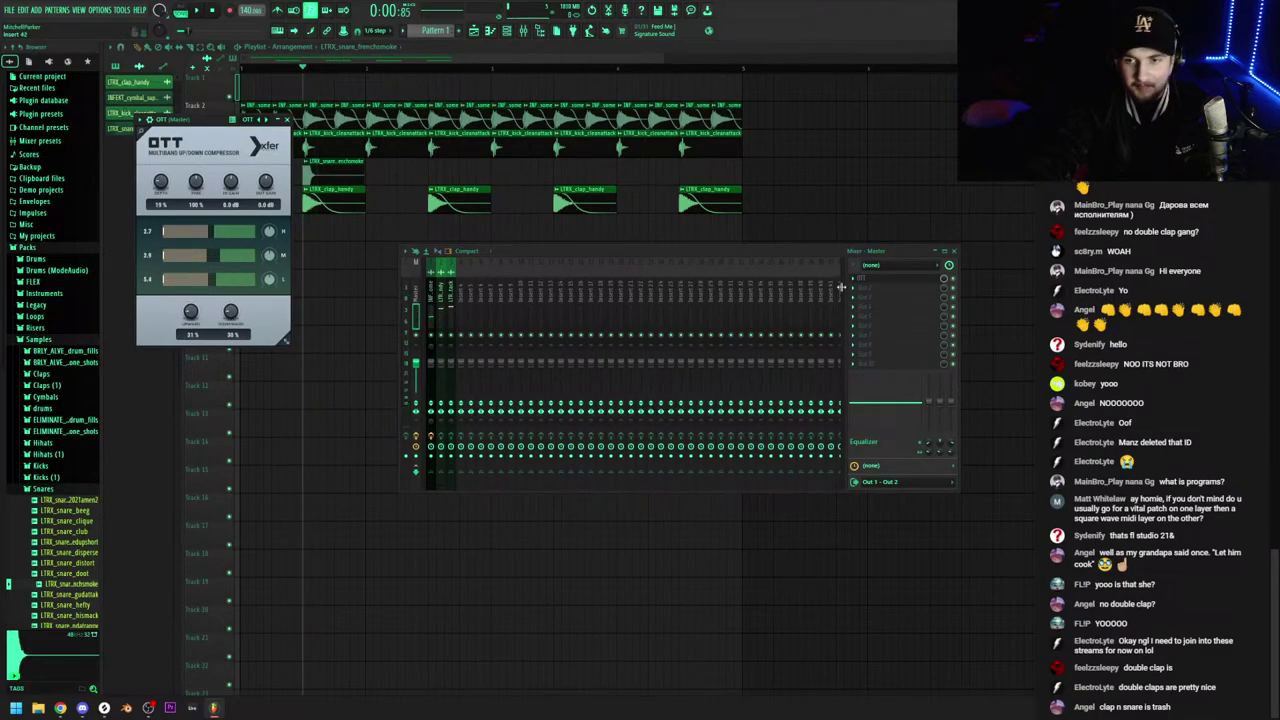
# Add the Pancz transient plugin to the master track after OTT and return to the playlist
pyautogui.click(866, 290)
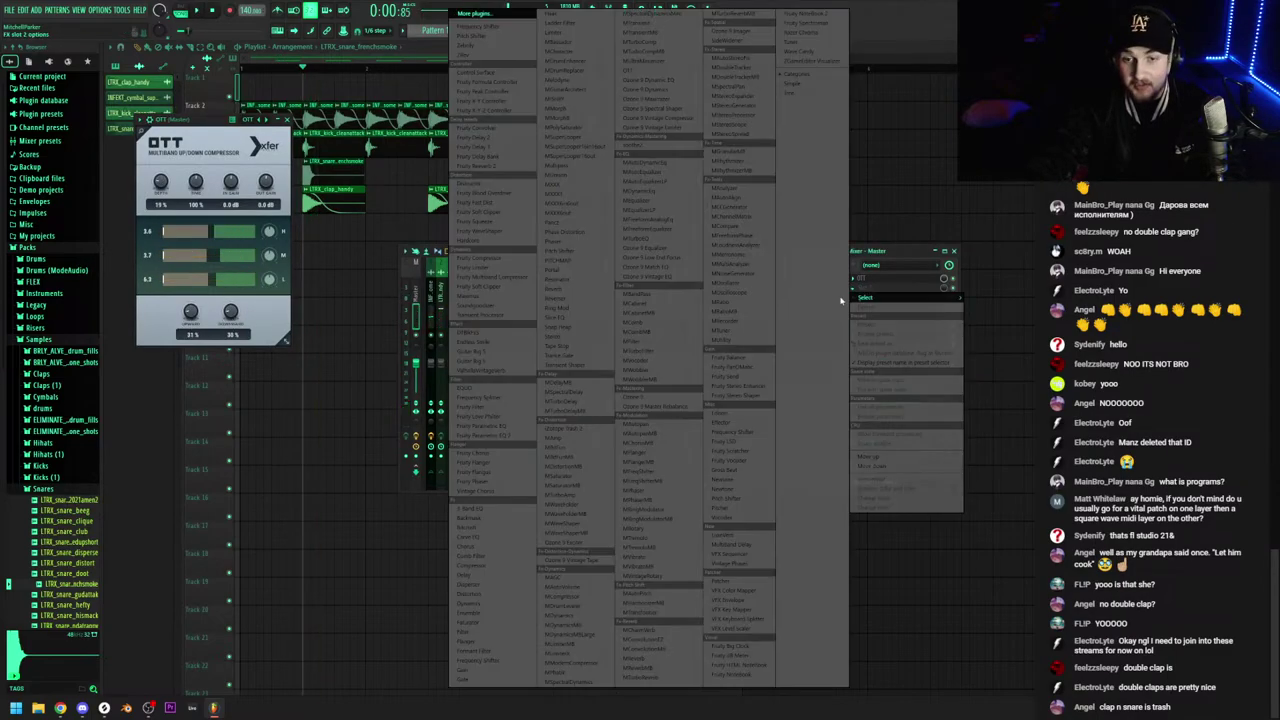
pyautogui.click(566, 233)
pyautogui.moveTo(363, 134); pyautogui.dragTo(434, 187)
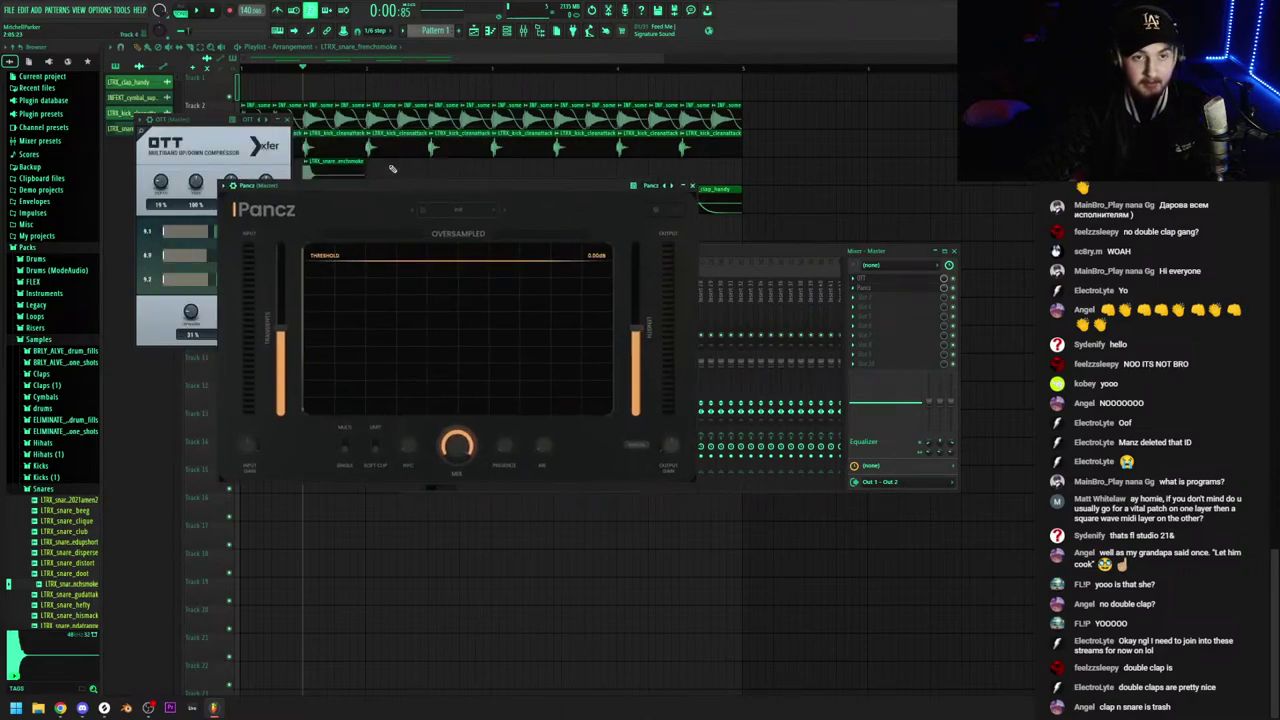
pyautogui.click(287, 120)
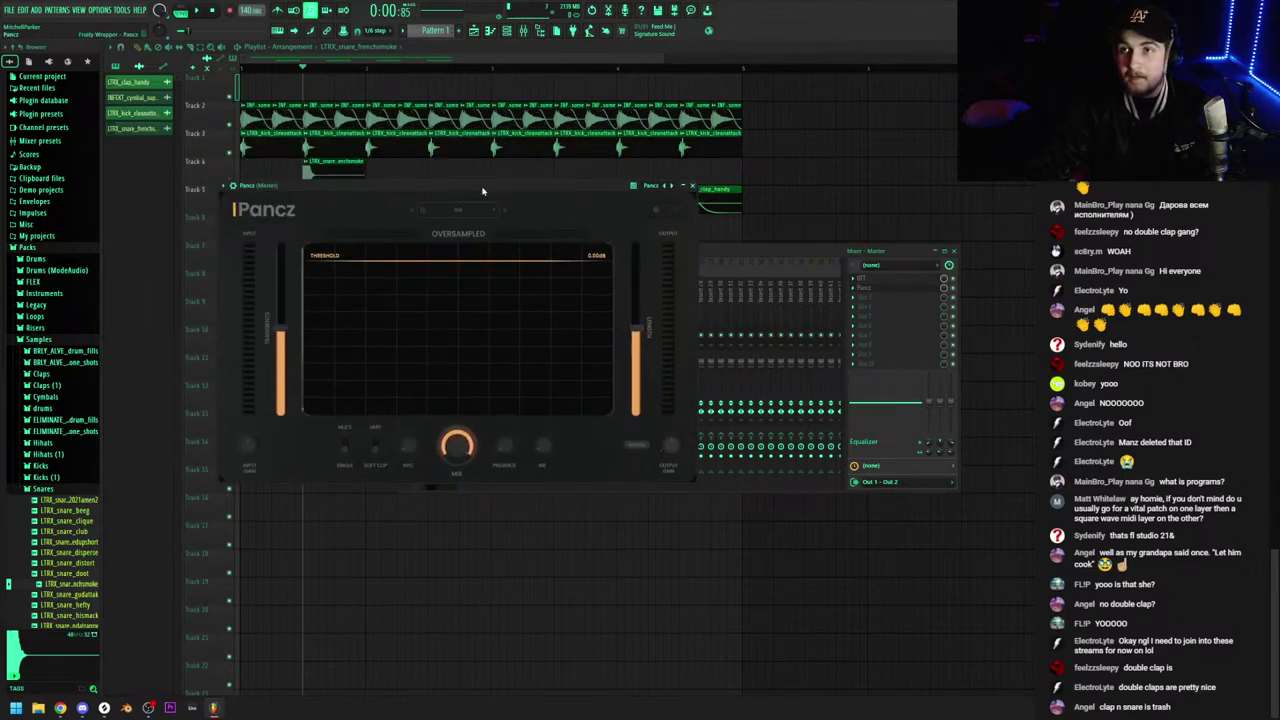
pyautogui.click(405, 60)
# Replace the snare on Track 4 with the LTRX_clap_layerz sample and play back the layered clap
pyautogui.scroll(3, 405, 60)
pyautogui.click(42, 374)
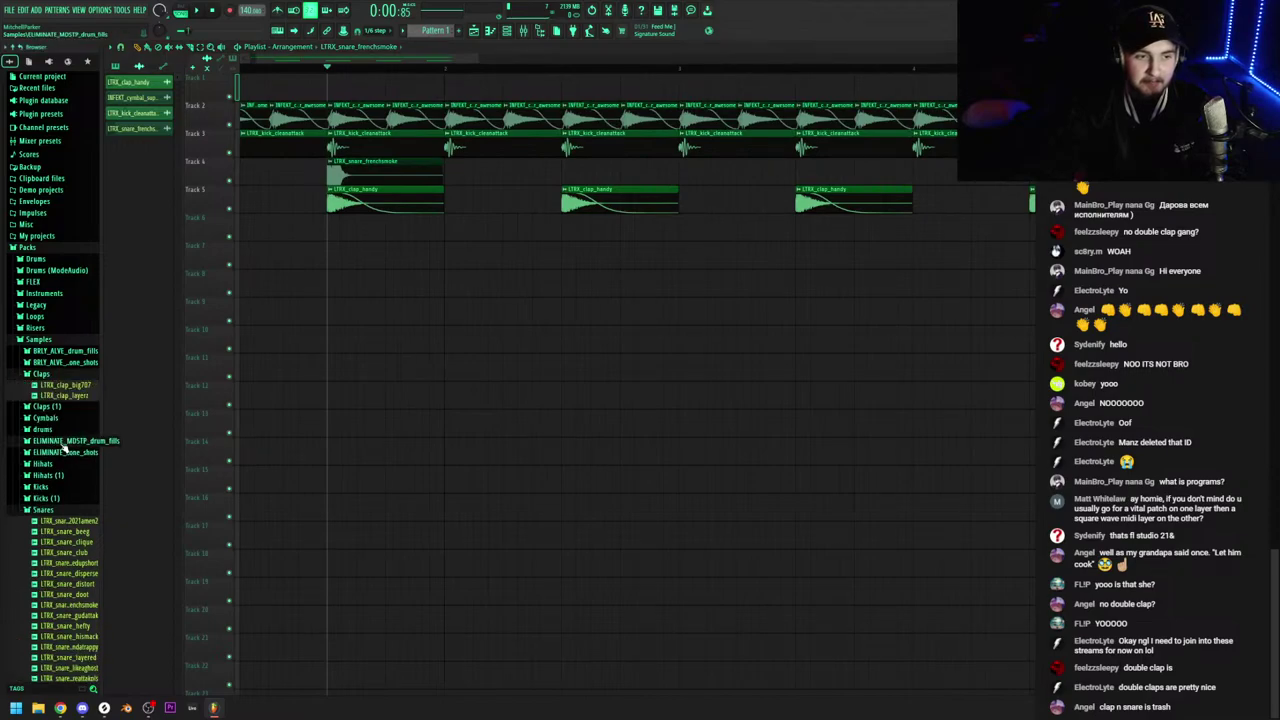
pyautogui.click(63, 441)
pyautogui.click(65, 395)
pyautogui.moveTo(65, 395); pyautogui.dragTo(350, 167)
pyautogui.press('space')
pyautogui.press('space')
pyautogui.press('space')
pyautogui.press('space')
# Delete the LTRX_clap_layerz clip and move the LTRX_clap_handy clips up to Track 4
pyautogui.rightClick(357, 174)
pyautogui.keyDown('ctrl'); pyautogui.click(214, 211); pyautogui.keyUp('ctrl')
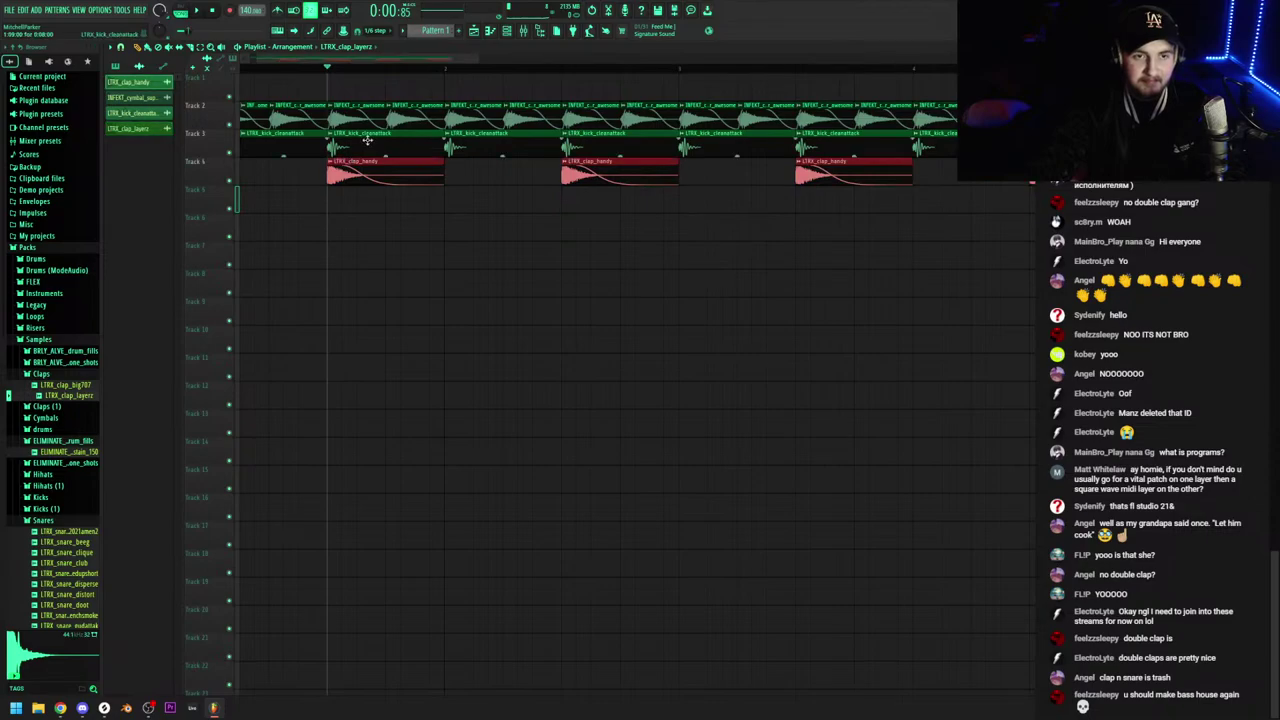
pyautogui.click(541, 239)
pyautogui.rightClick(543, 237)
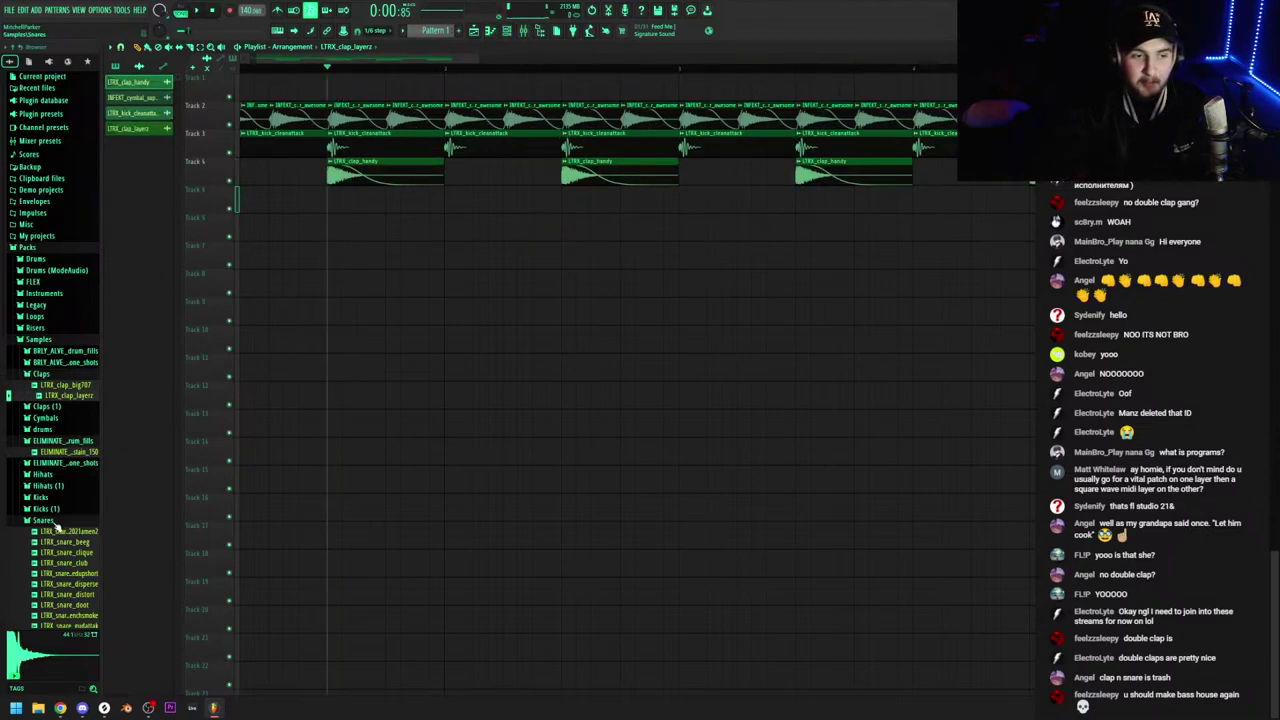
# Collapse the open sample folders in the browser and bring the playlist back to its start
pyautogui.click(55, 522)
pyautogui.click(62, 441)
pyautogui.click(50, 373)
pyautogui.click(53, 340)
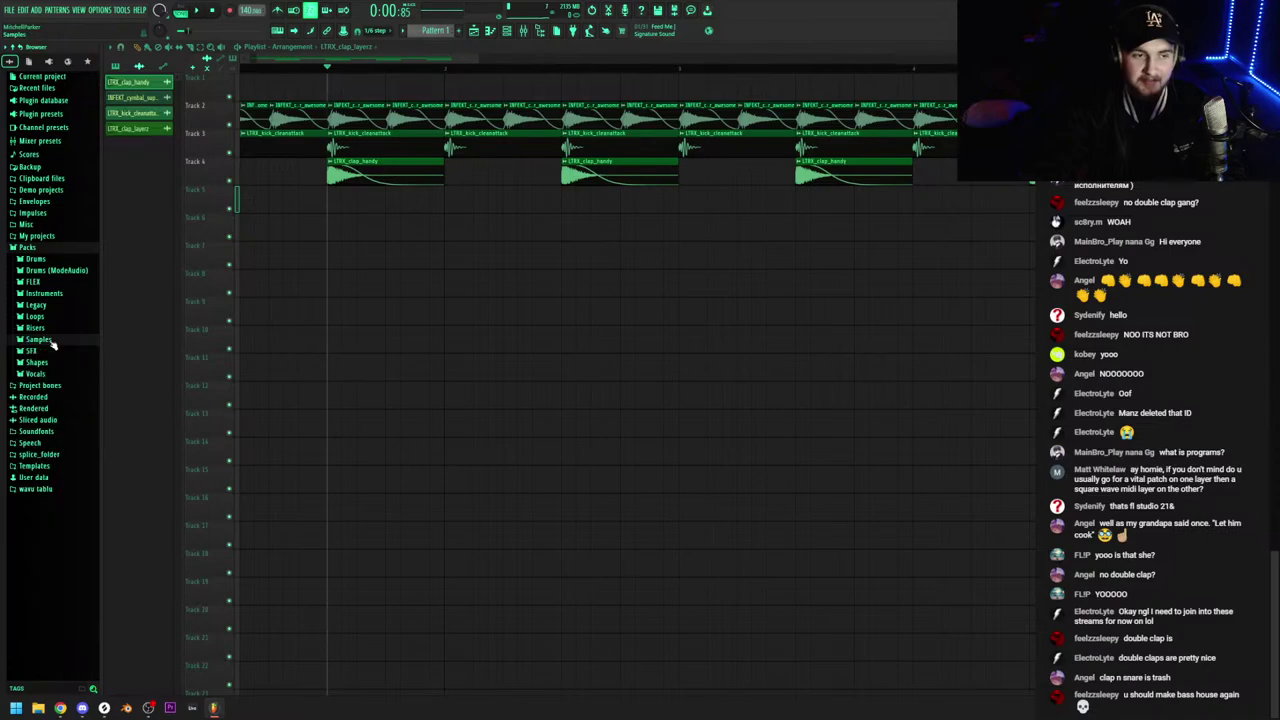
pyautogui.click(43, 331)
pyautogui.click(43, 332)
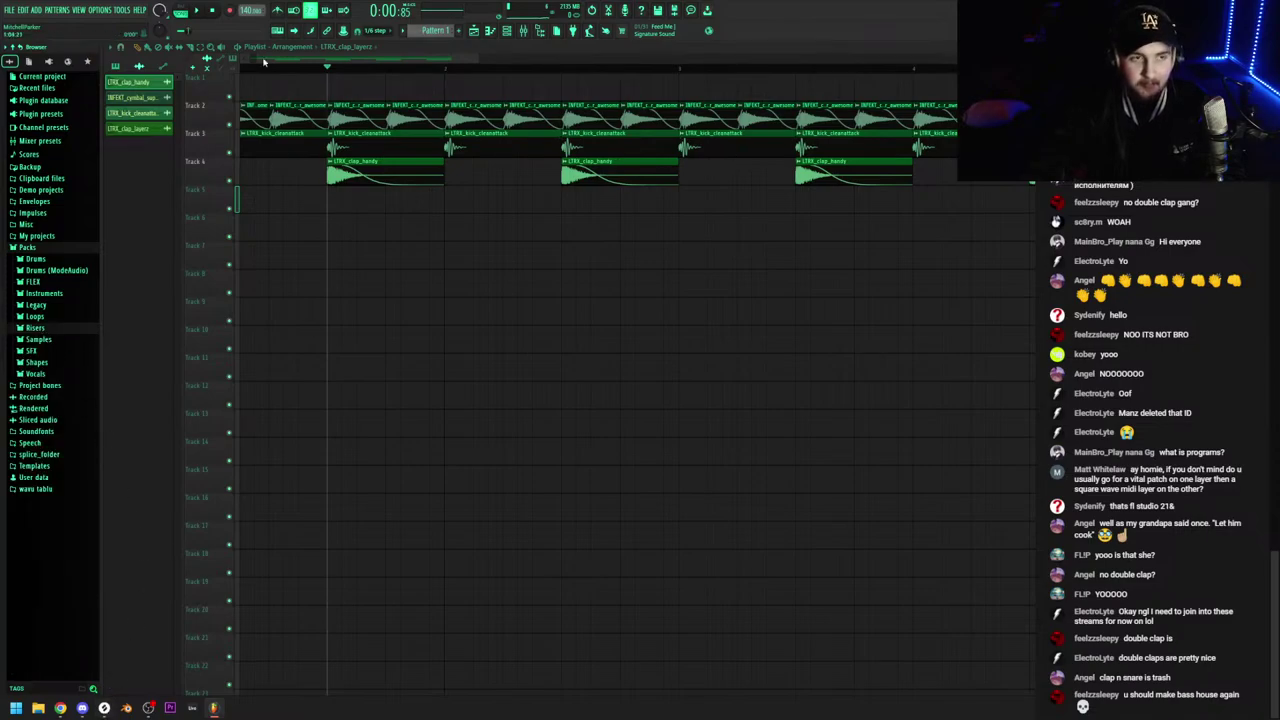
pyautogui.moveTo(313, 60); pyautogui.dragTo(220, 68)
# Add another Vital synth instrument and place its window over the playlist
pyautogui.click(36, 10)
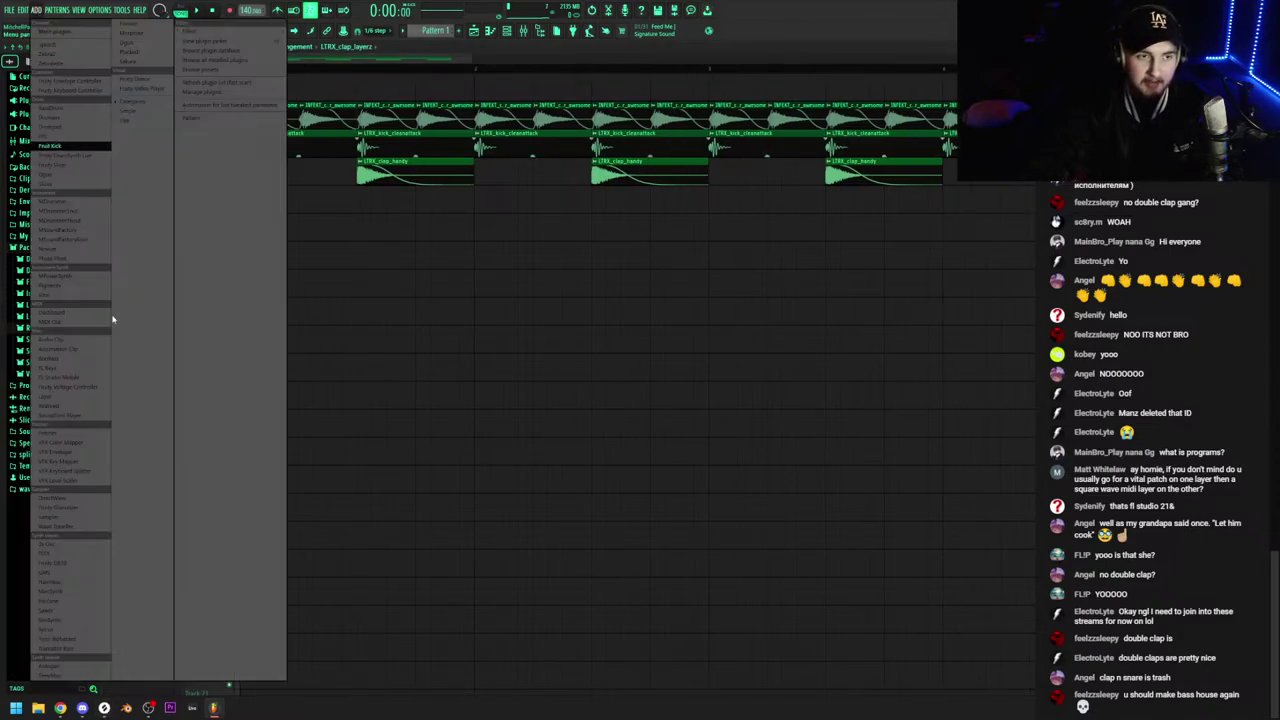
pyautogui.click(60, 295)
pyautogui.moveTo(332, 132); pyautogui.dragTo(508, 192)
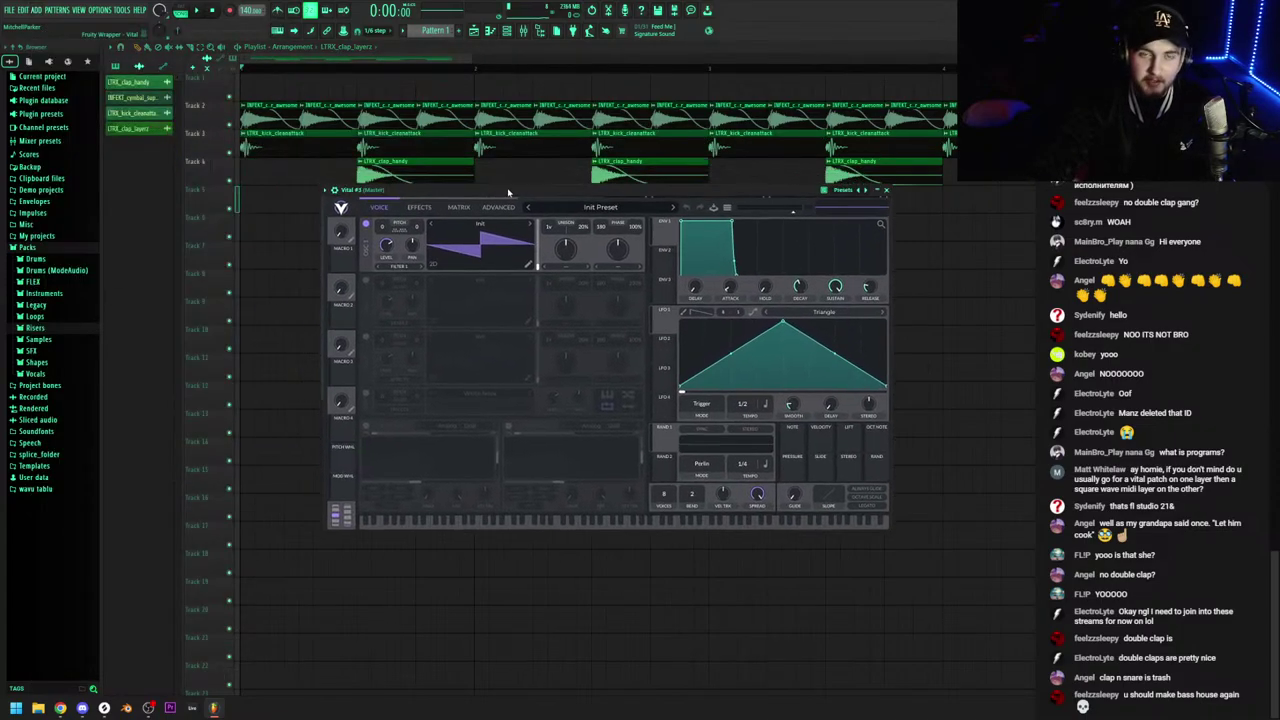
# Load the Glorkglunk - Delay Growl FINAL wavetable into oscillator 1 and shift the LFO 1 triangle's peak earlier
pyautogui.click(600, 207)
pyautogui.click(590, 326)
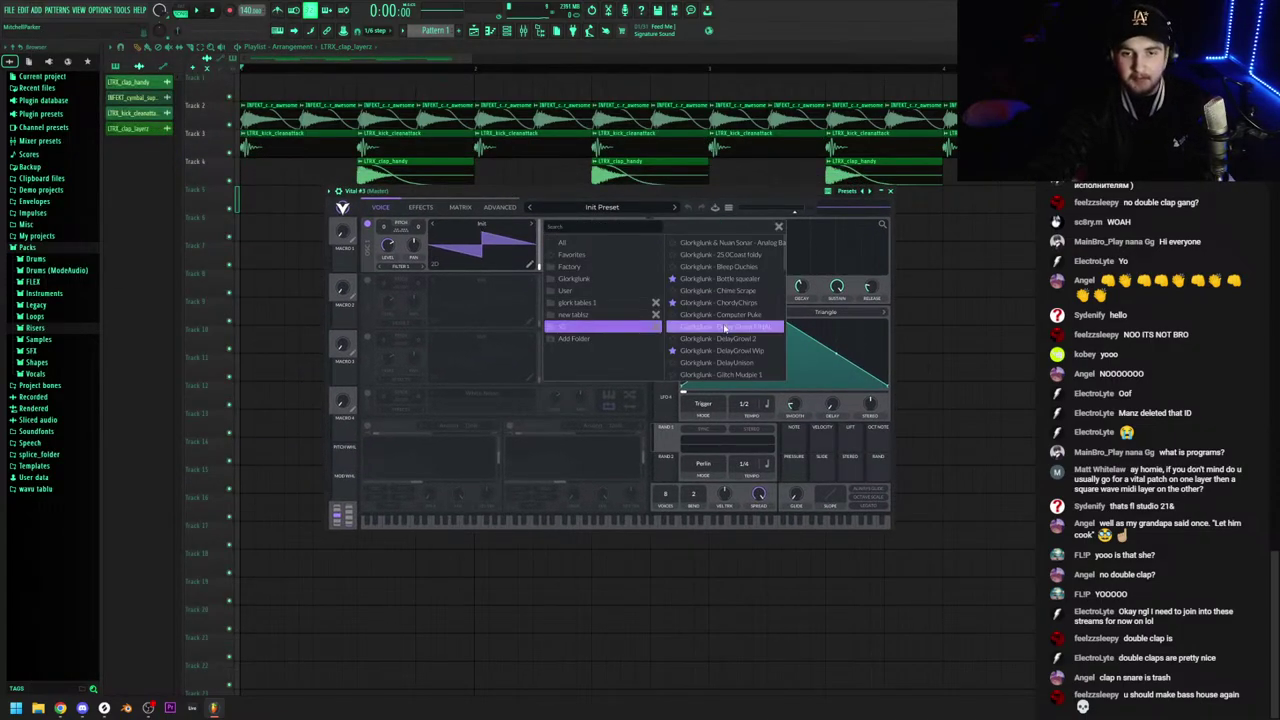
pyautogui.click(725, 328)
pyautogui.click(779, 227)
pyautogui.moveTo(784, 320); pyautogui.dragTo(733, 321)
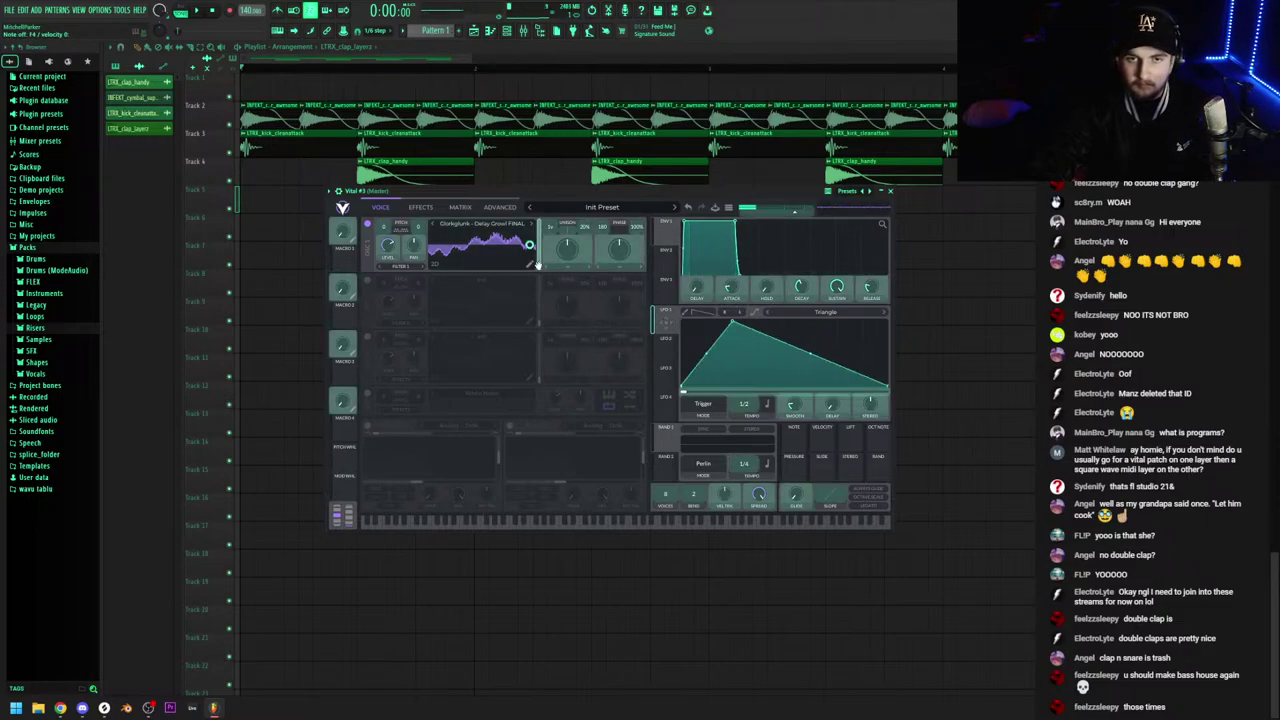
# Switch oscillator 1 to the Glorkglunk - DelayGrowl Wip wavetable, transpose it to -24 and audition notes
pyautogui.click(533, 224)
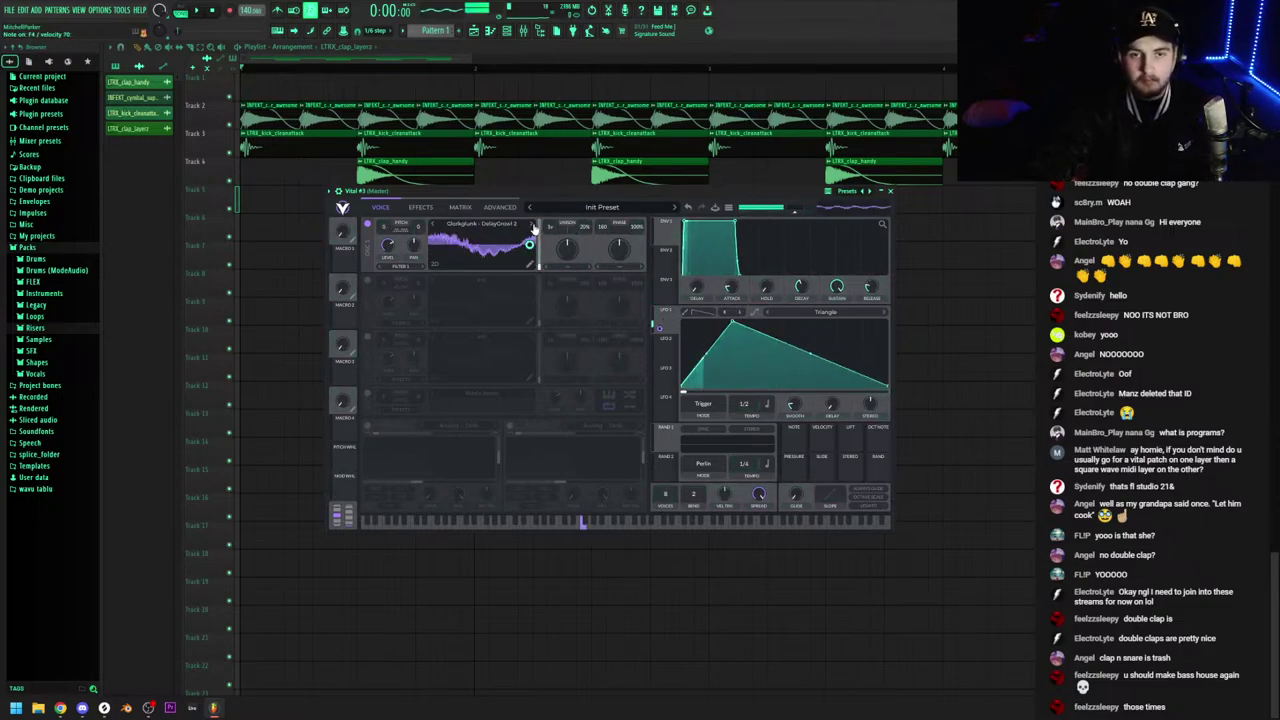
pyautogui.click(533, 224)
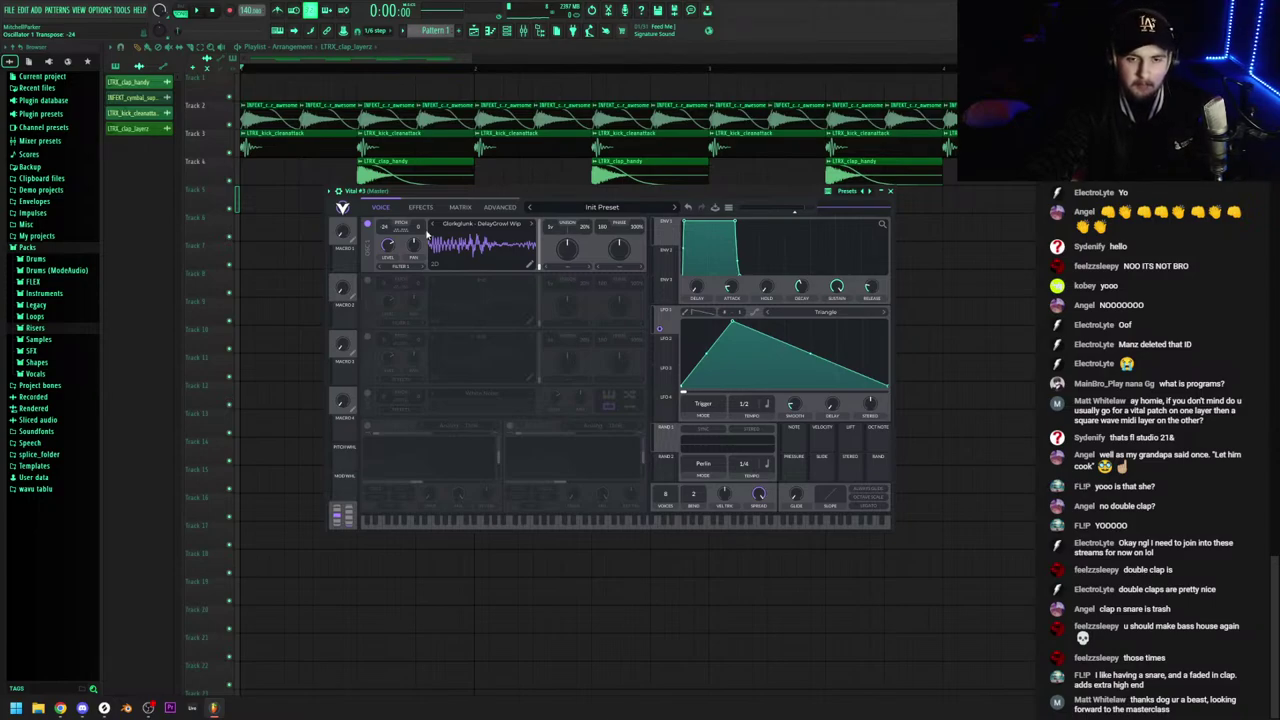
pyautogui.click(626, 524)
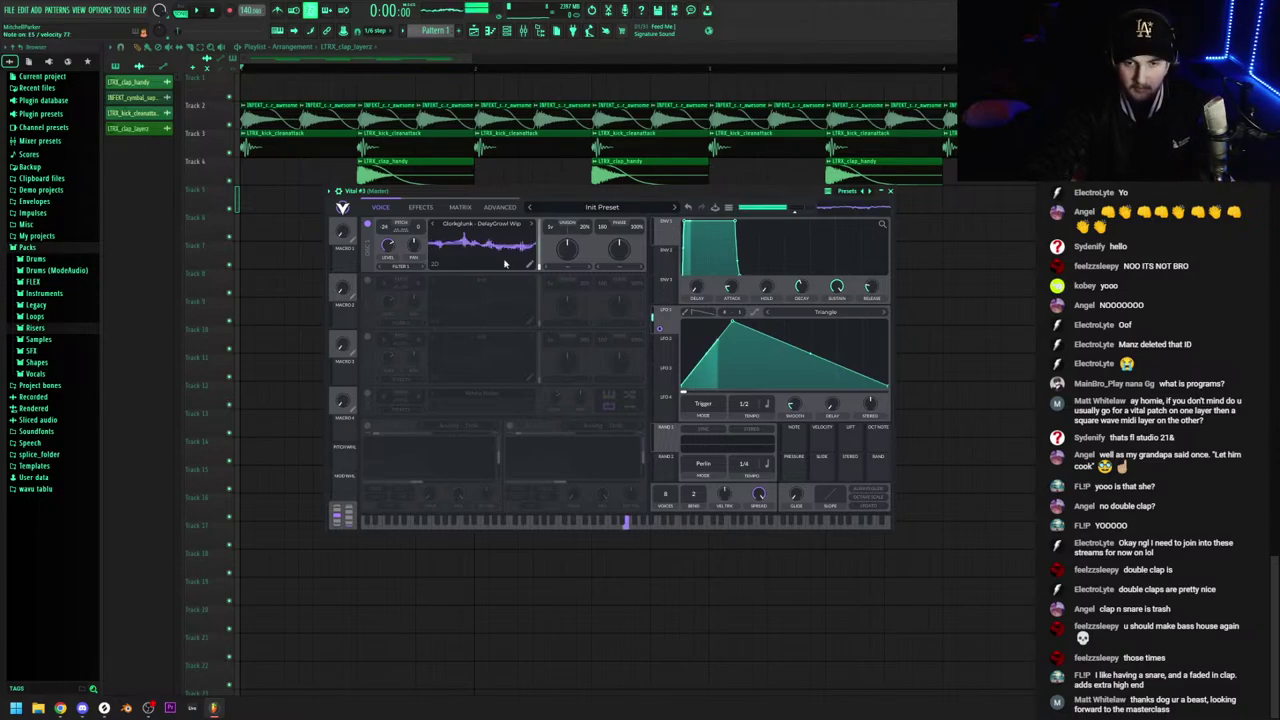
pyautogui.click(637, 526)
pyautogui.press('v')
pyautogui.press('v')
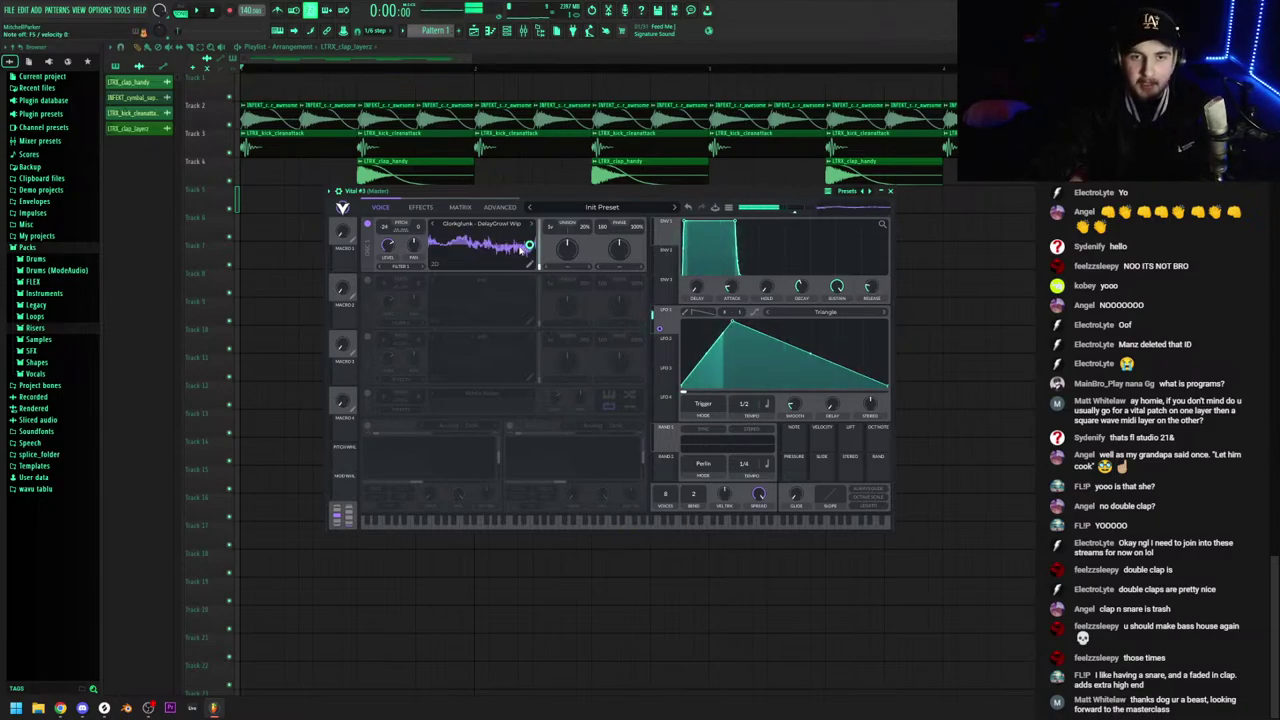
pyautogui.press('v')
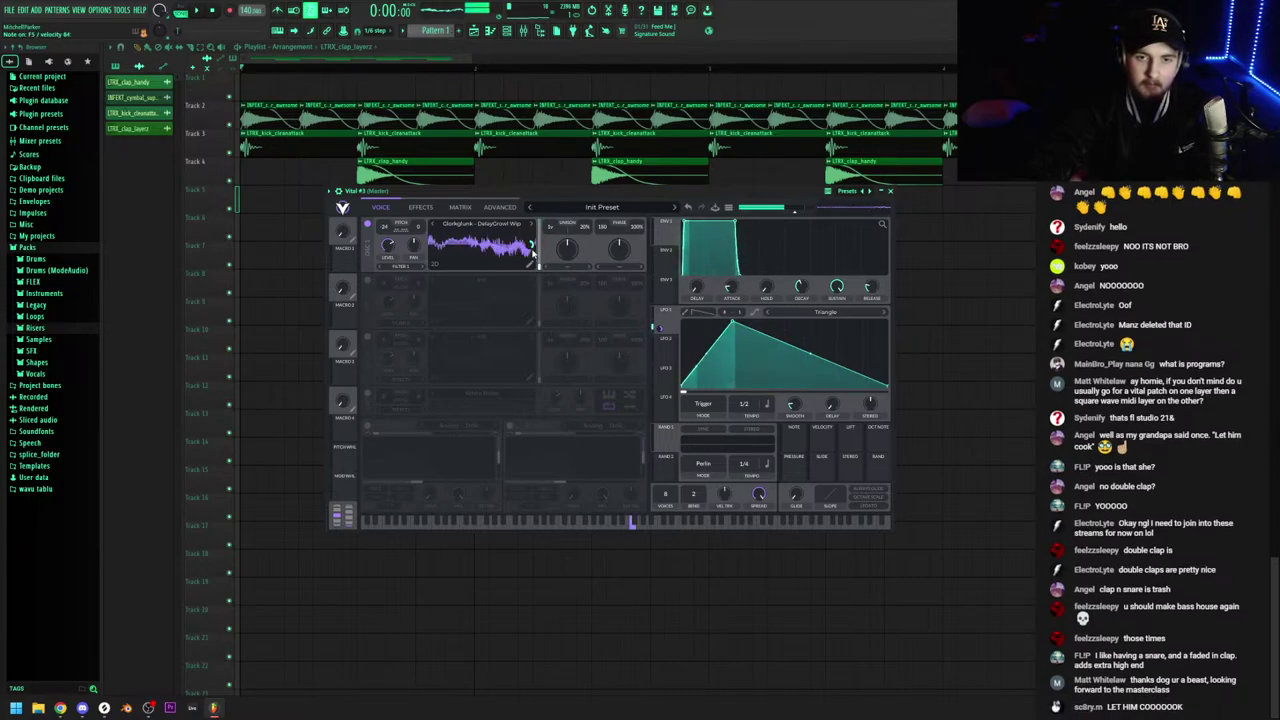
# Raise oscillator 1's wavetable position and switch its wavetable to Glorkglunk - Glitch Mudpie 2
pyautogui.moveTo(541, 268); pyautogui.dragTo(543, 266)
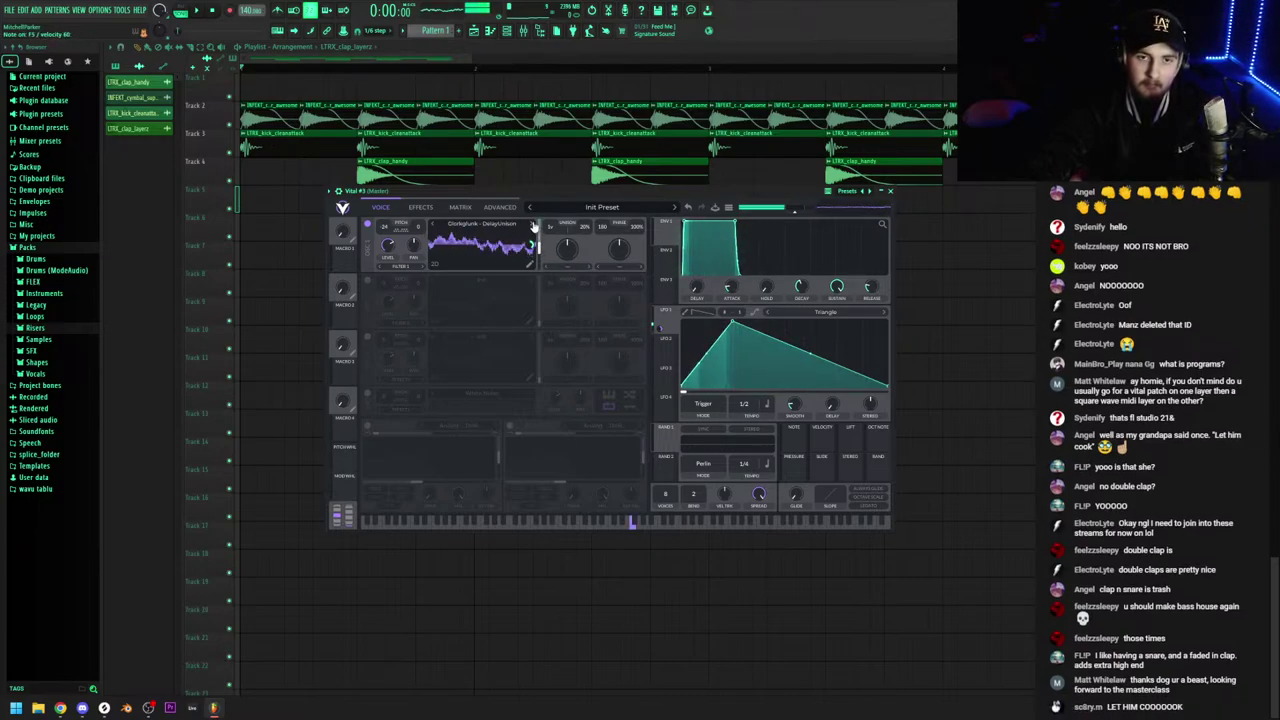
pyautogui.click(533, 226)
pyautogui.click(533, 226)
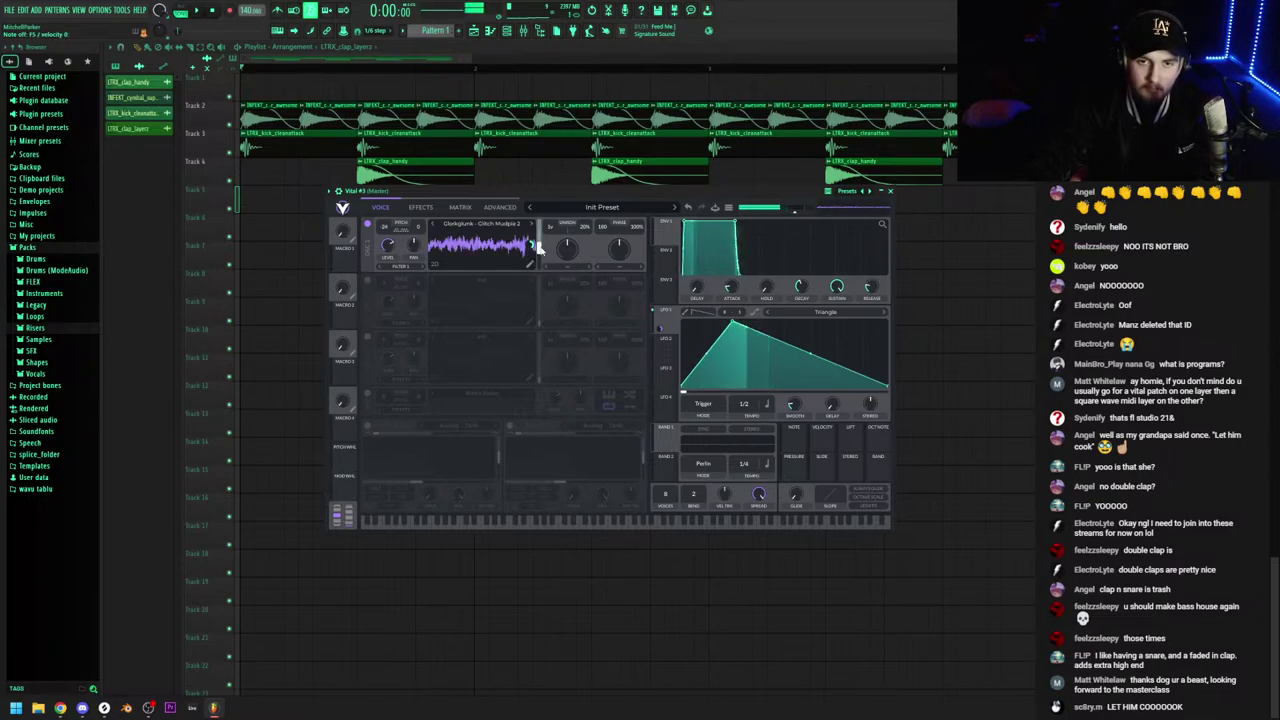
# Reshape LFO 1 with a lower peak, a rounded falling curve and a 1/4 tempo, and transpose oscillator 1 to -36
pyautogui.moveTo(733, 321); pyautogui.dragTo(734, 334)
pyautogui.moveTo(746, 403); pyautogui.dragTo(758, 358)
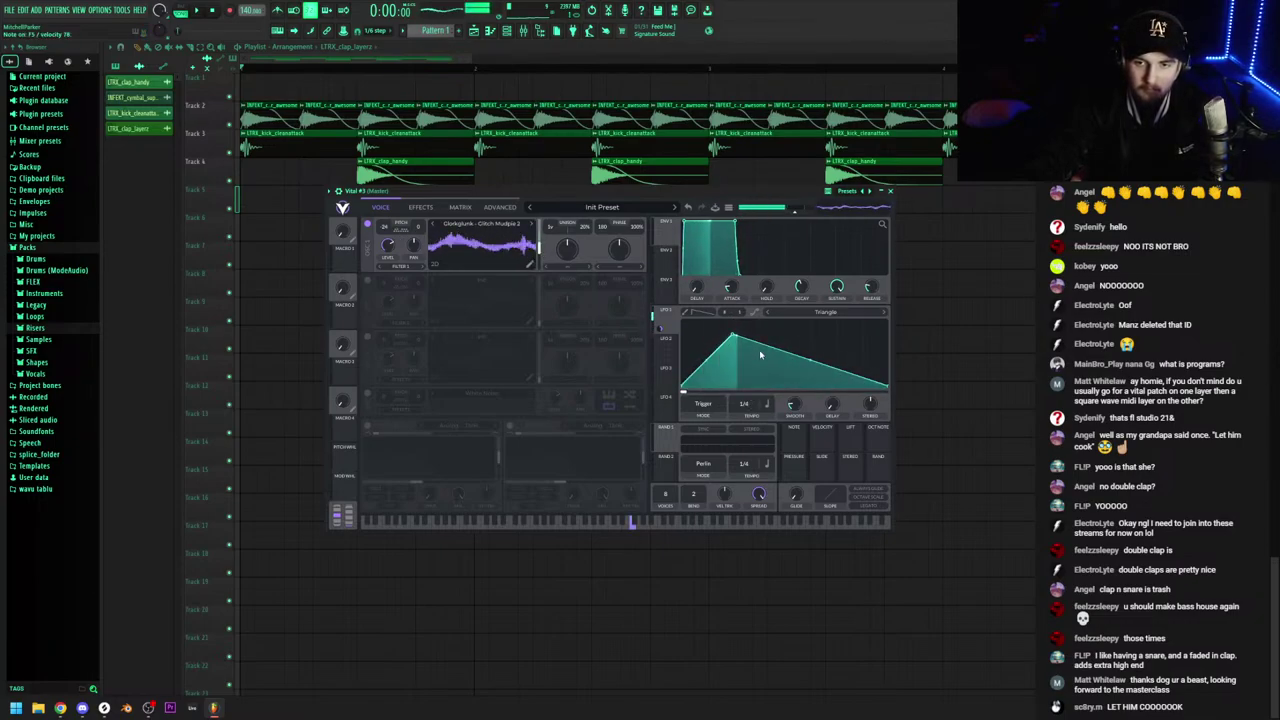
pyautogui.moveTo(384, 227); pyautogui.dragTo(386, 246)
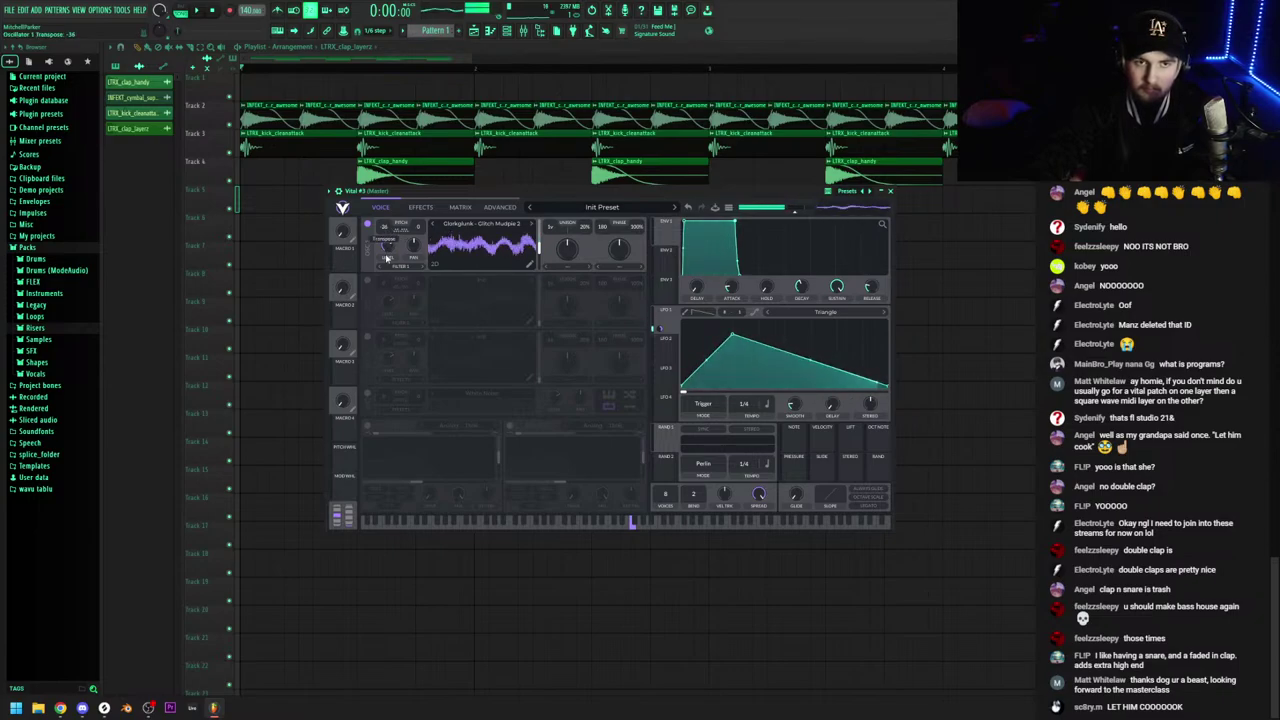
pyautogui.moveTo(810, 362); pyautogui.dragTo(808, 310)
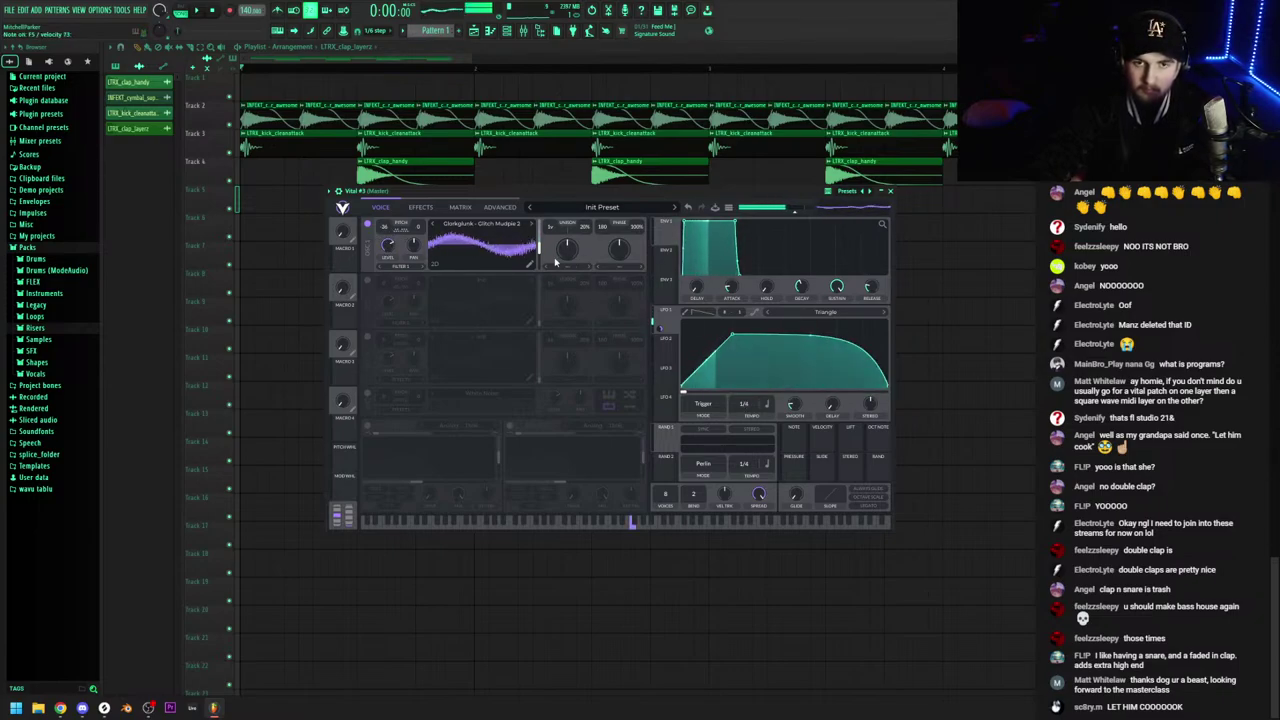
pyautogui.moveTo(538, 249); pyautogui.dragTo(538, 252)
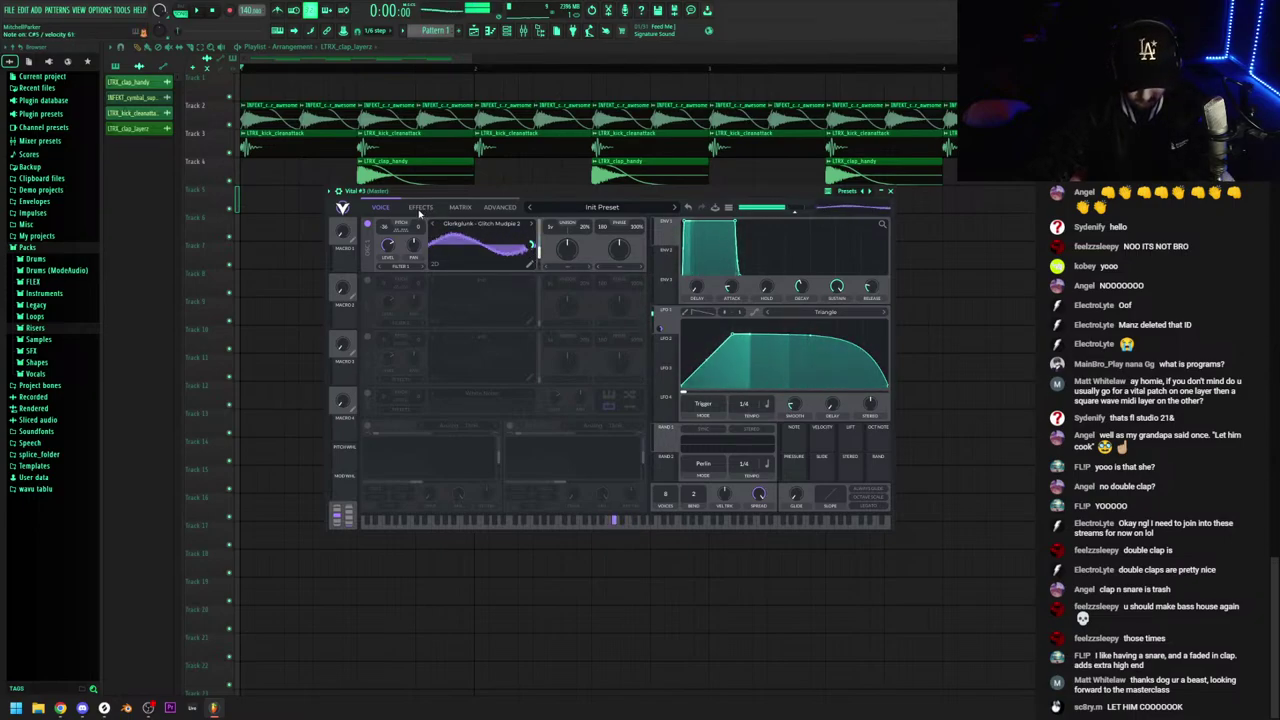
# Route the Vital #3 instrument to its own free mixer track and close its window
pyautogui.click(330, 191)
pyautogui.doubleClick(880, 213)
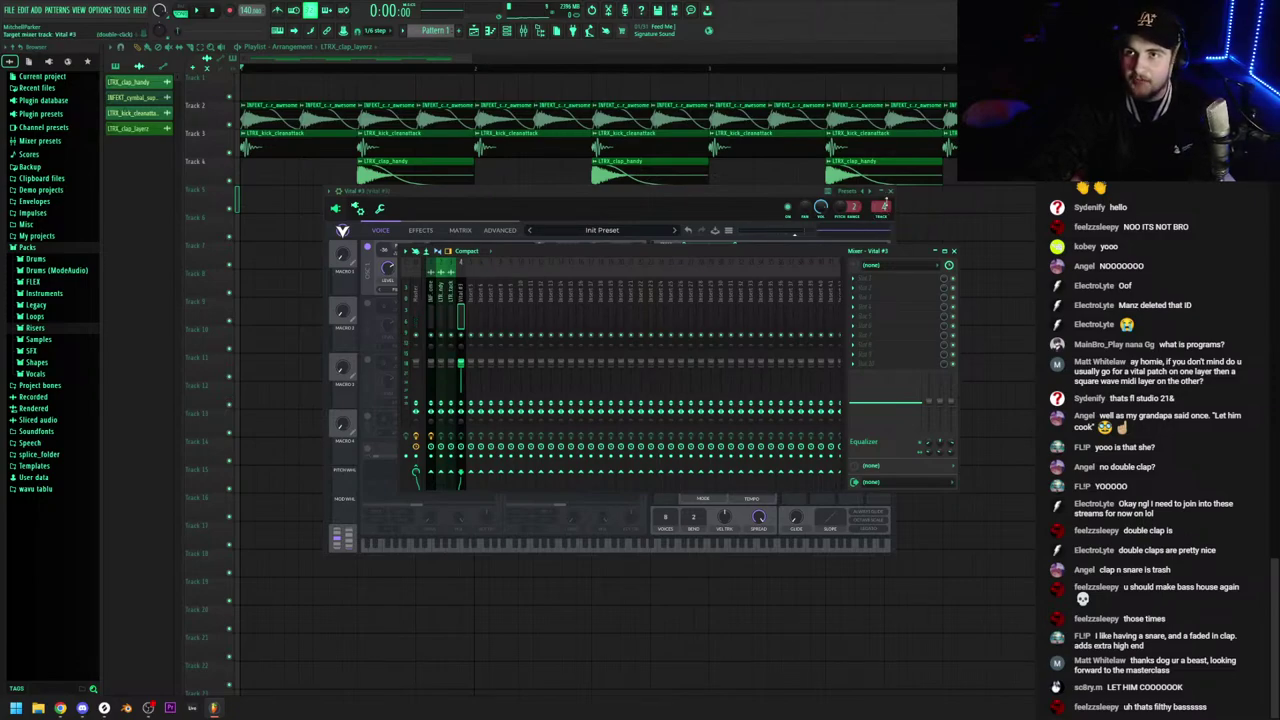
pyautogui.click(891, 190)
# Load the PITCHMAP effect into the first slot of Vital #3's mixer track
pyautogui.moveTo(801, 250); pyautogui.dragTo(776, 236)
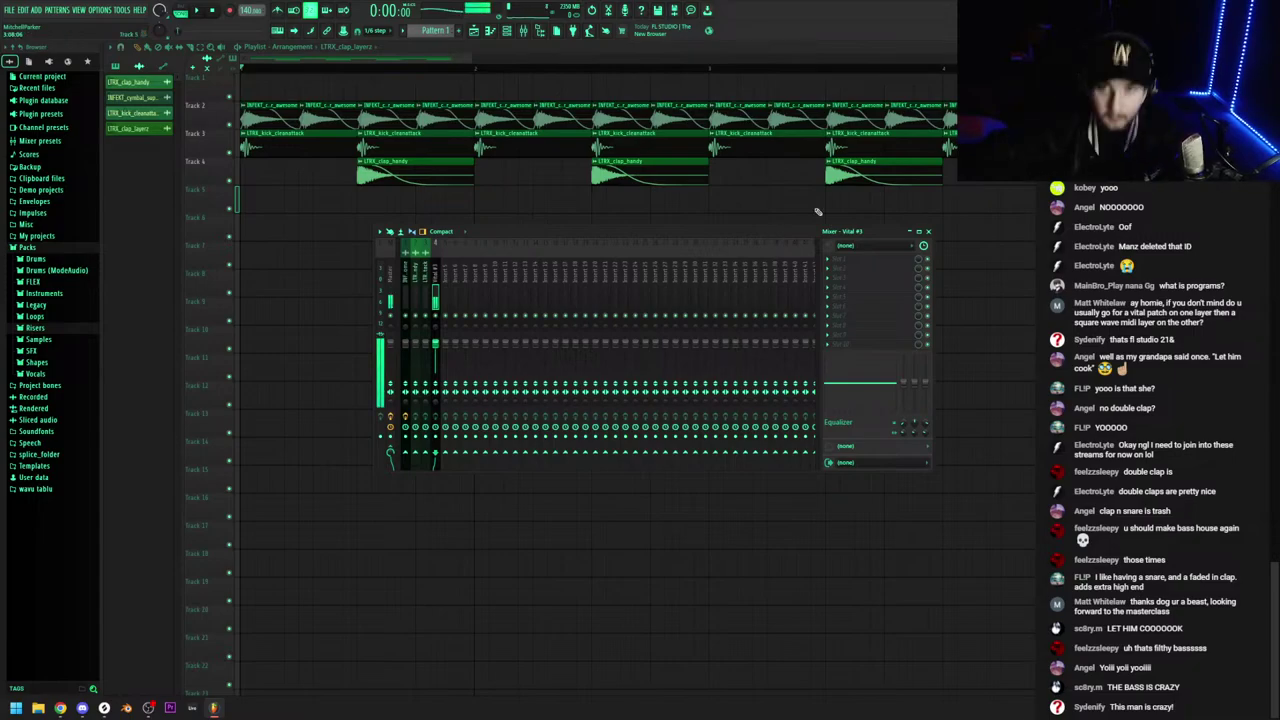
pyautogui.click(845, 258)
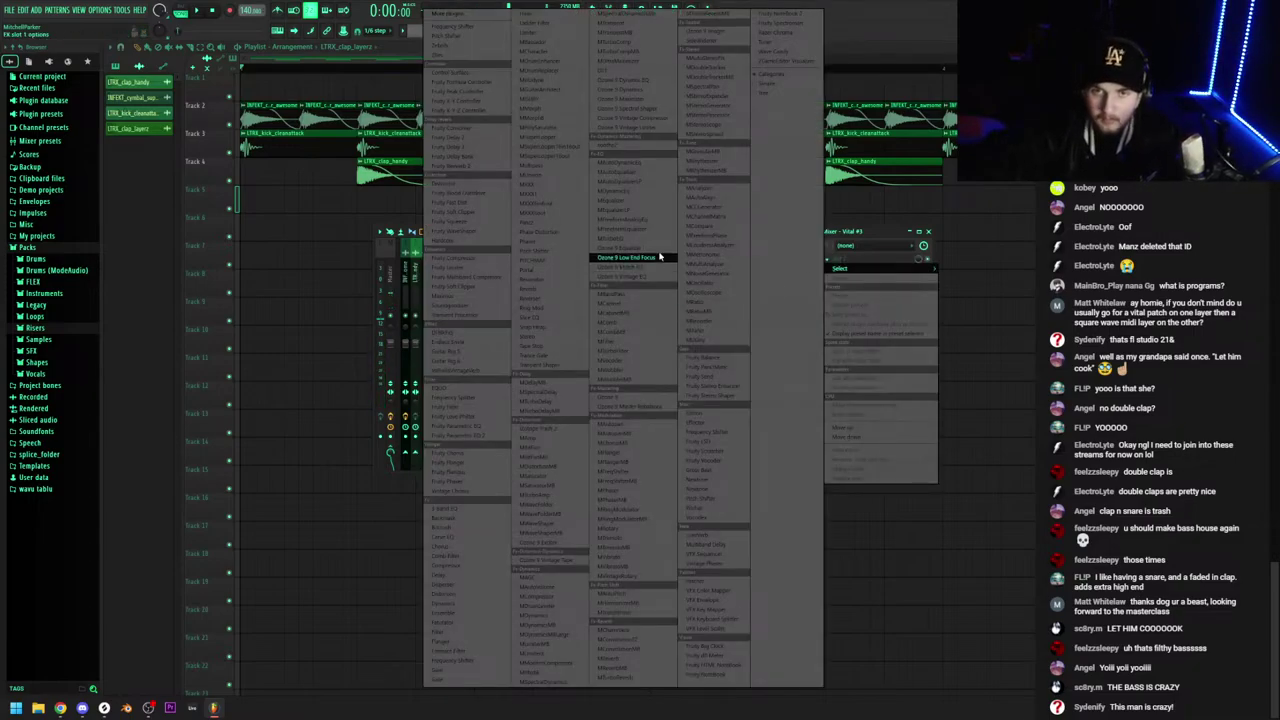
pyautogui.click(550, 264)
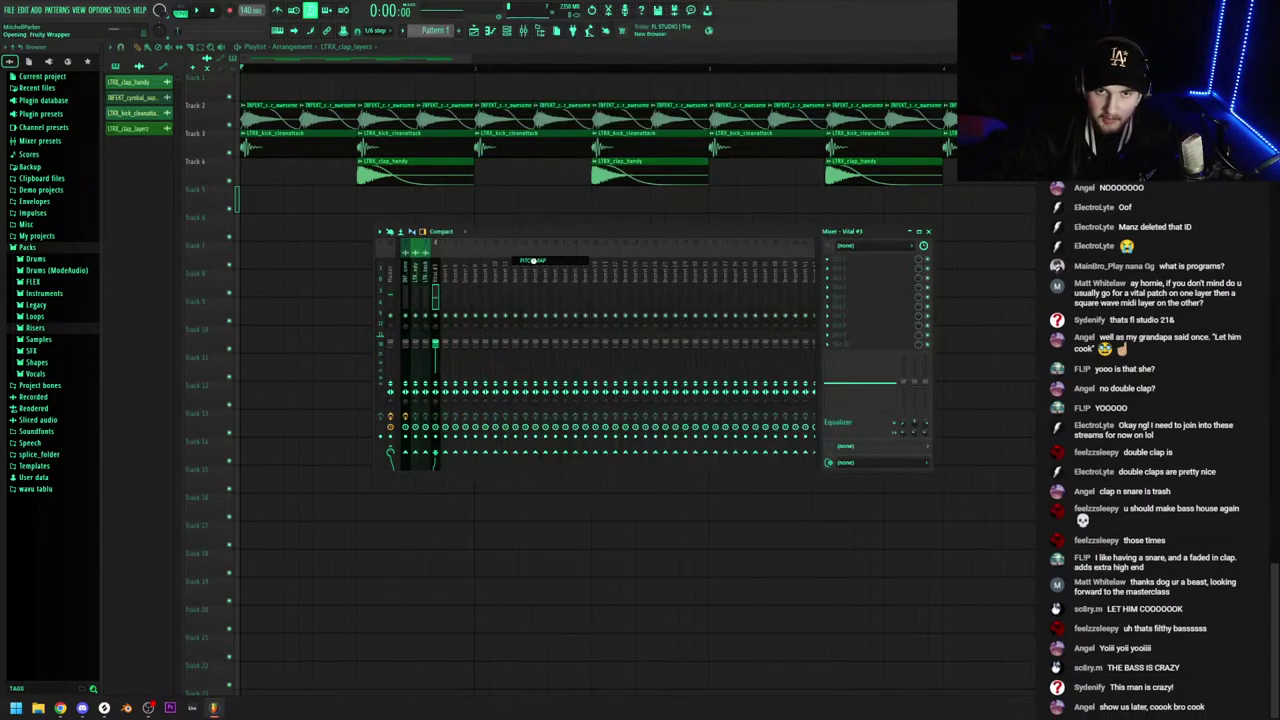
# Set the key transform in PITCHMAP to F with the Natural Minor scale
pyautogui.click(478, 307)
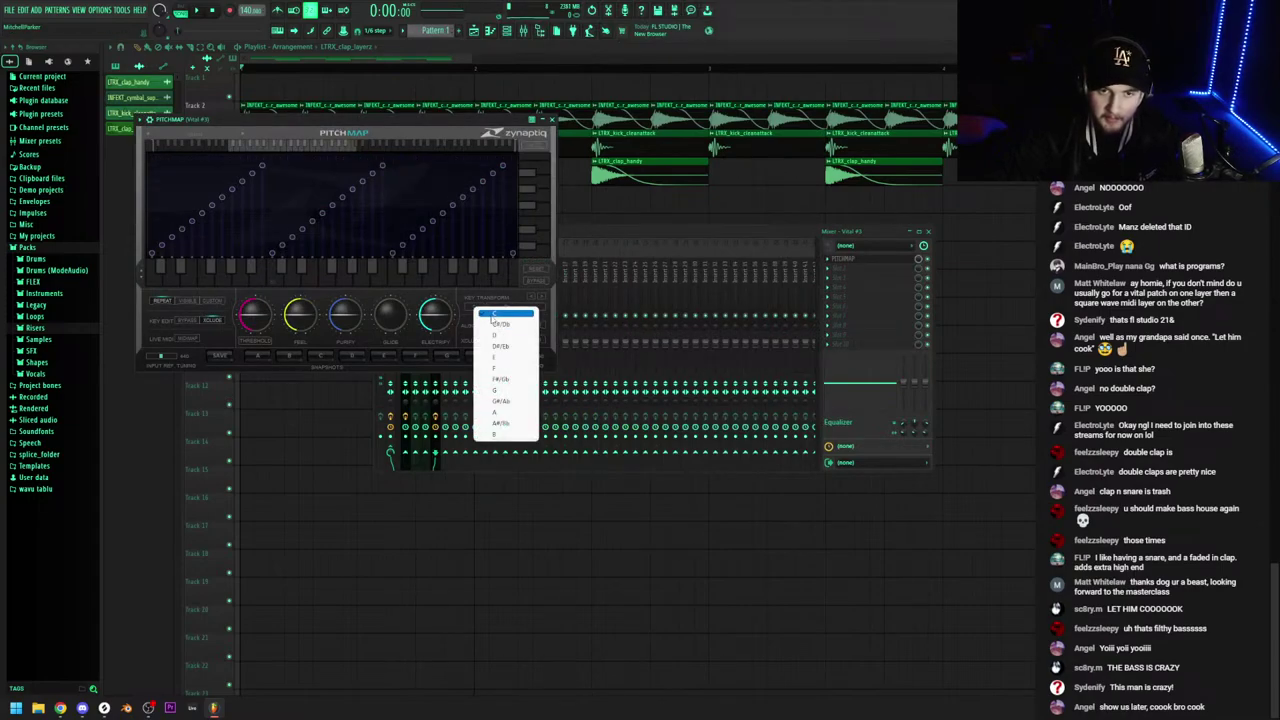
pyautogui.click(497, 370)
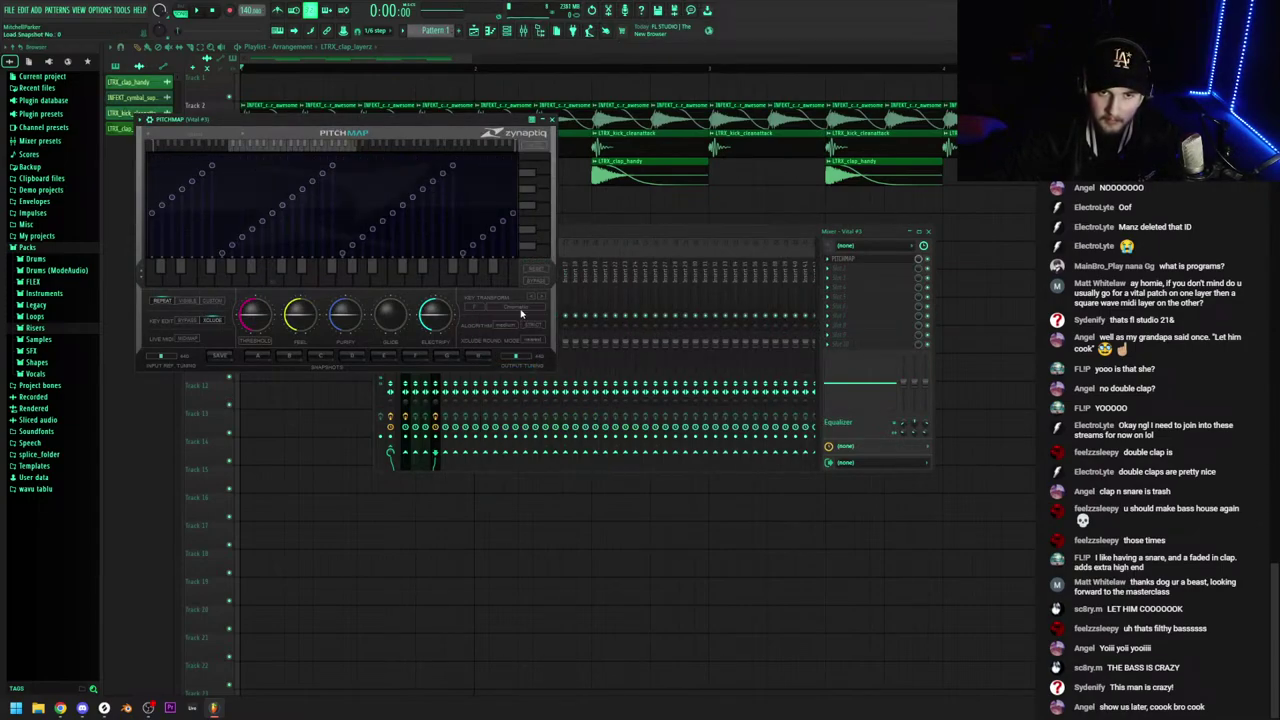
pyautogui.click(526, 306)
pyautogui.click(570, 337)
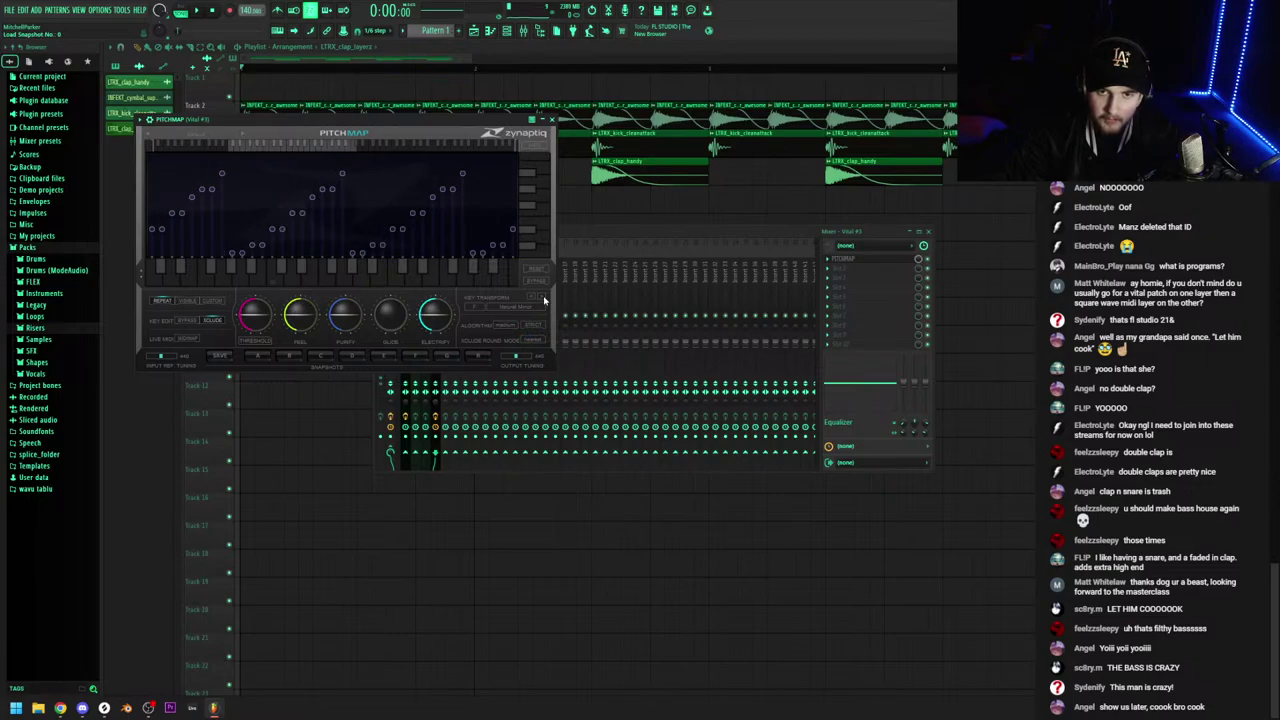
pyautogui.press('space')
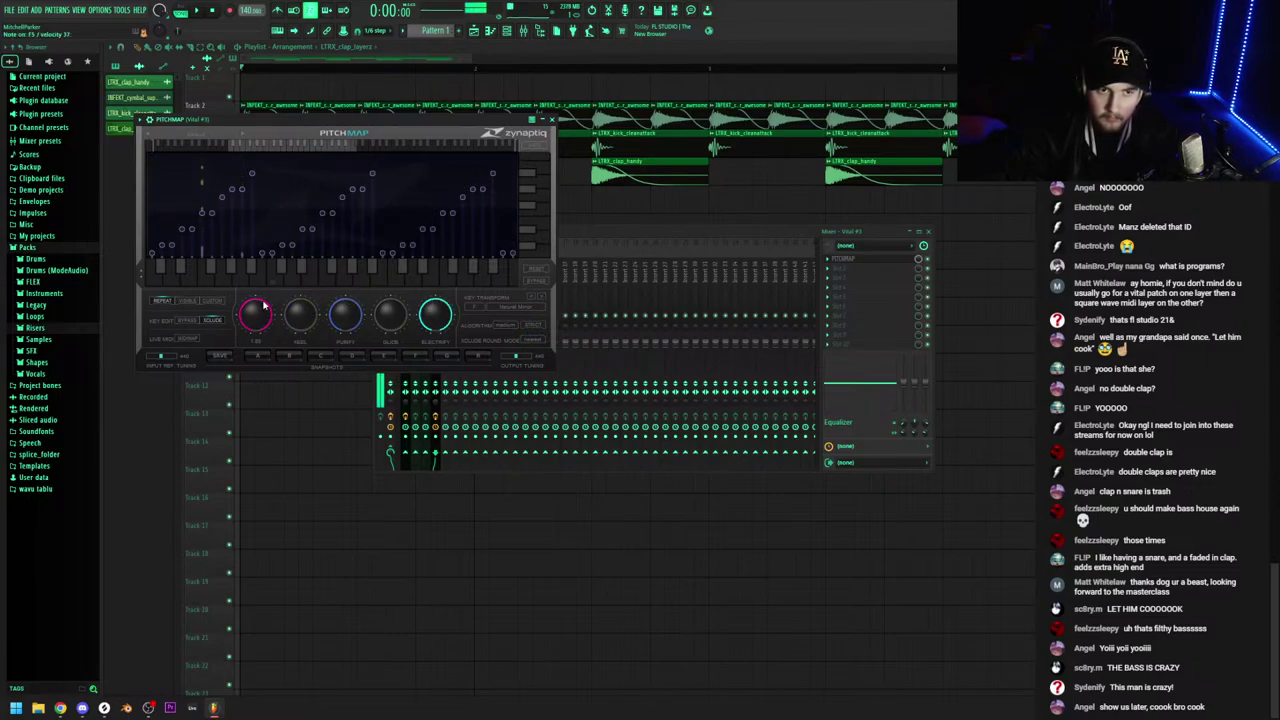
# Open the Vital #3 synth, lengthen envelope 1's release slightly, and shift oscillator 1's wavetable frame
pyautogui.click(711, 232)
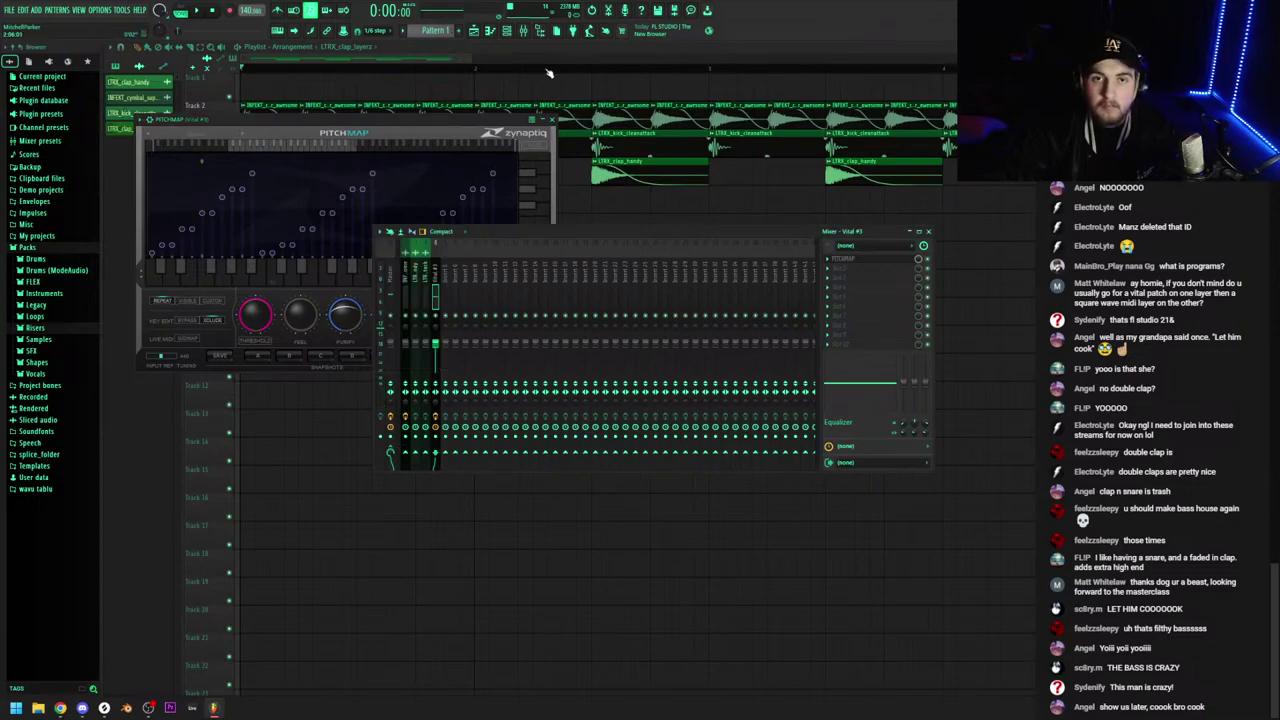
pyautogui.click(507, 31)
pyautogui.click(179, 118)
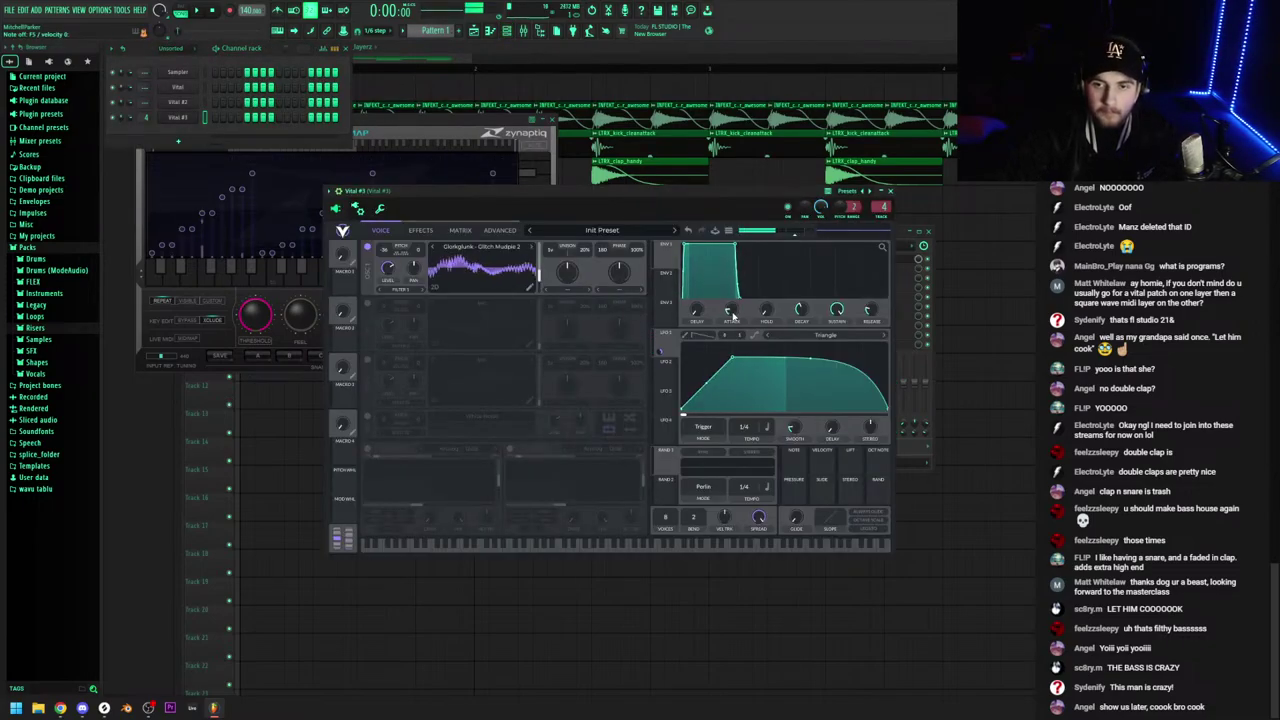
pyautogui.moveTo(873, 315); pyautogui.dragTo(875, 310)
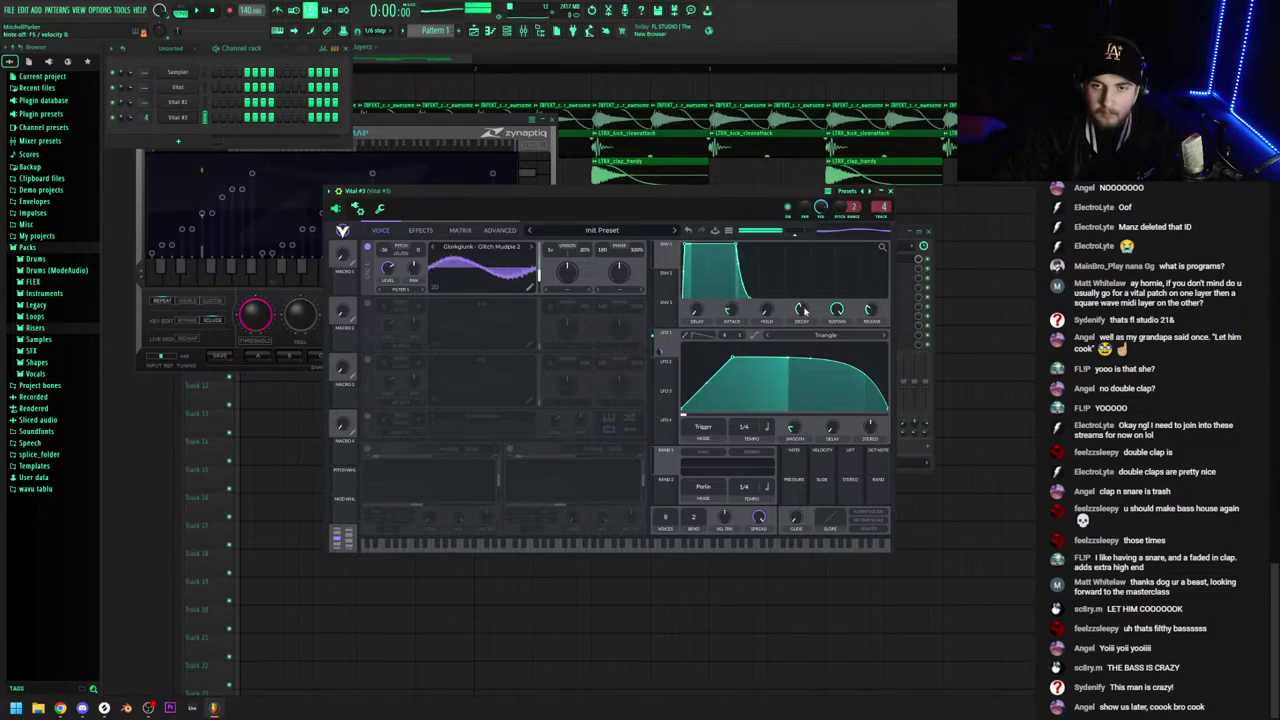
pyautogui.moveTo(539, 276); pyautogui.dragTo(538, 287)
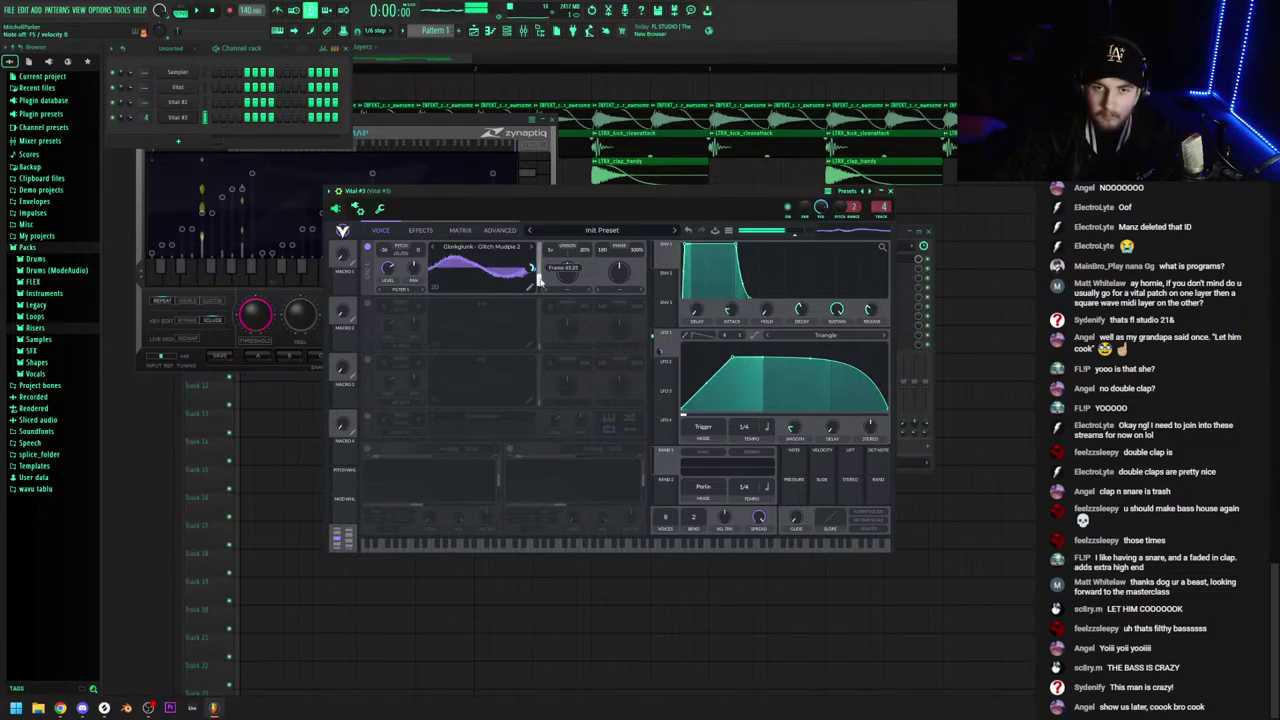
# Enable the multiband compressor in Vital #3, adjust its high band, and play notes to audition the sound
pyautogui.click(414, 231)
pyautogui.click(368, 281)
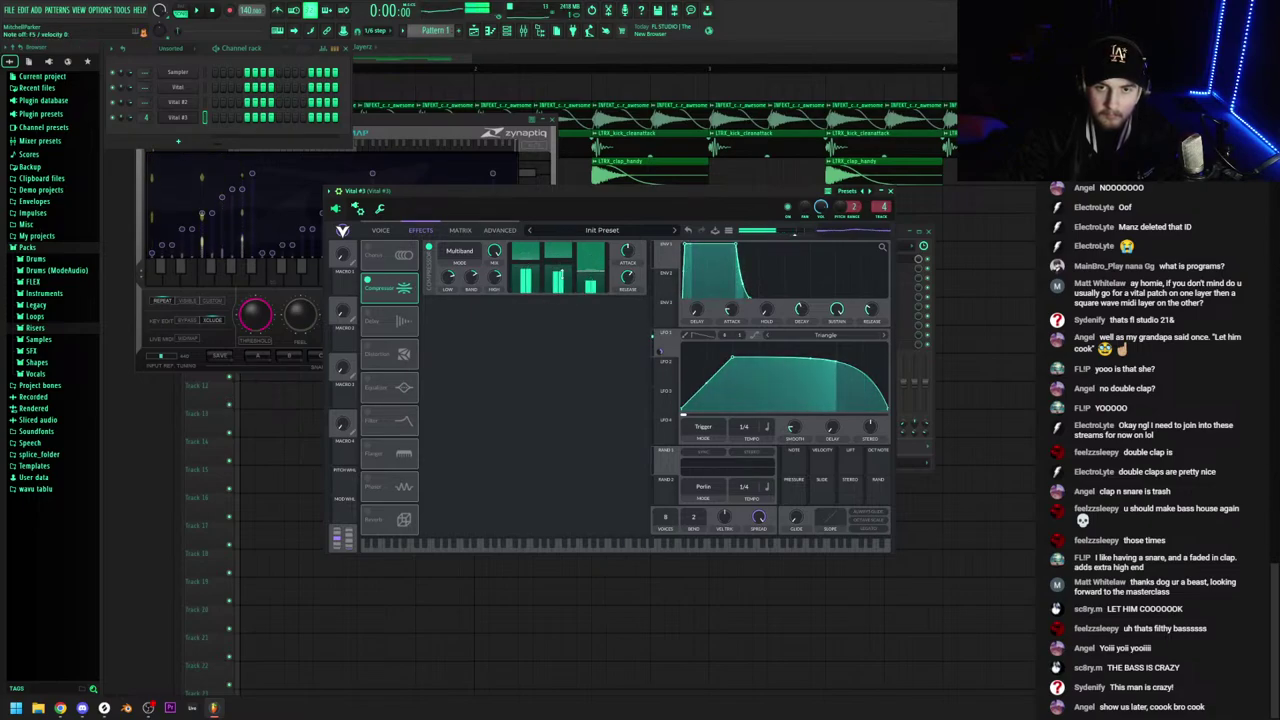
pyautogui.click(632, 545)
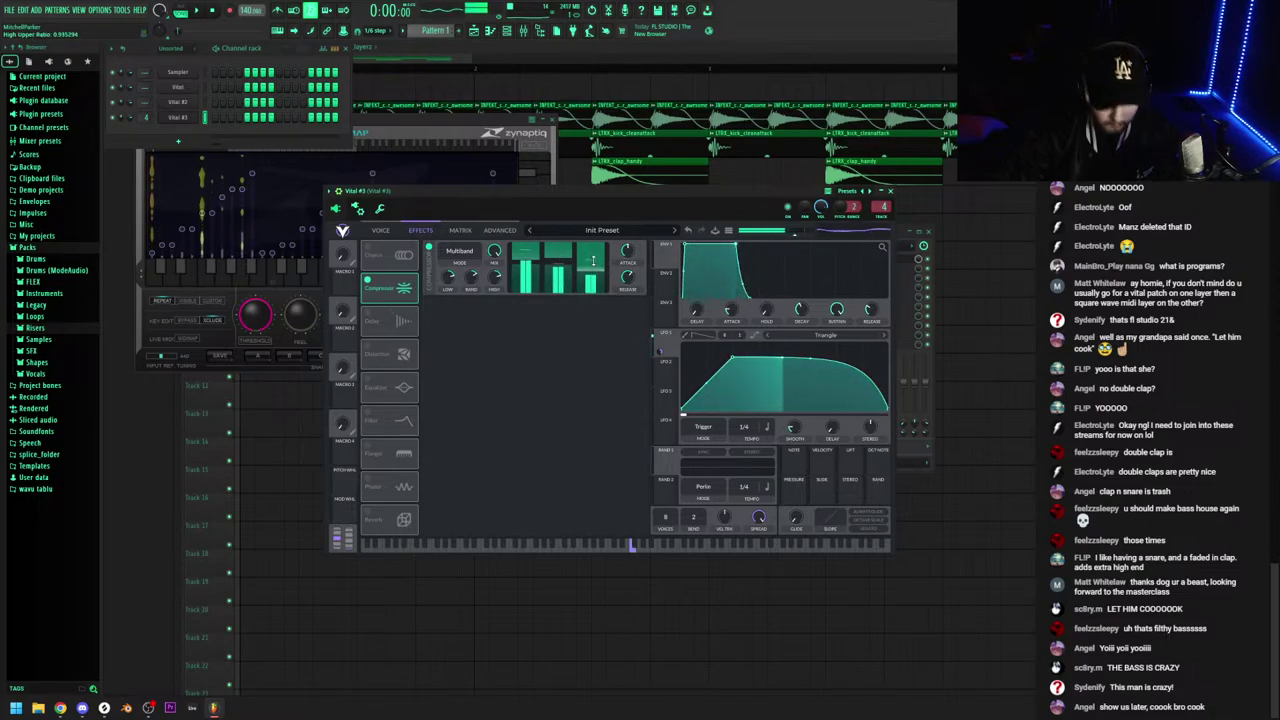
pyautogui.press('v')
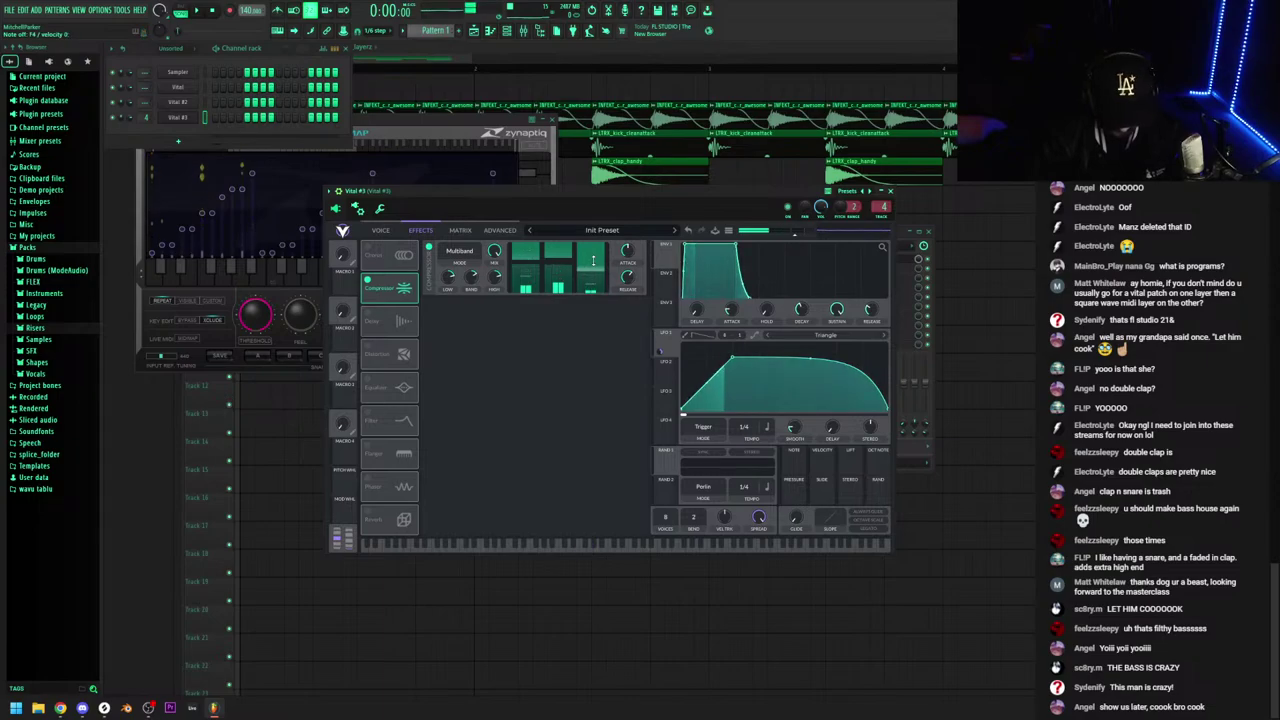
pyautogui.press('[')
pyautogui.press('[')
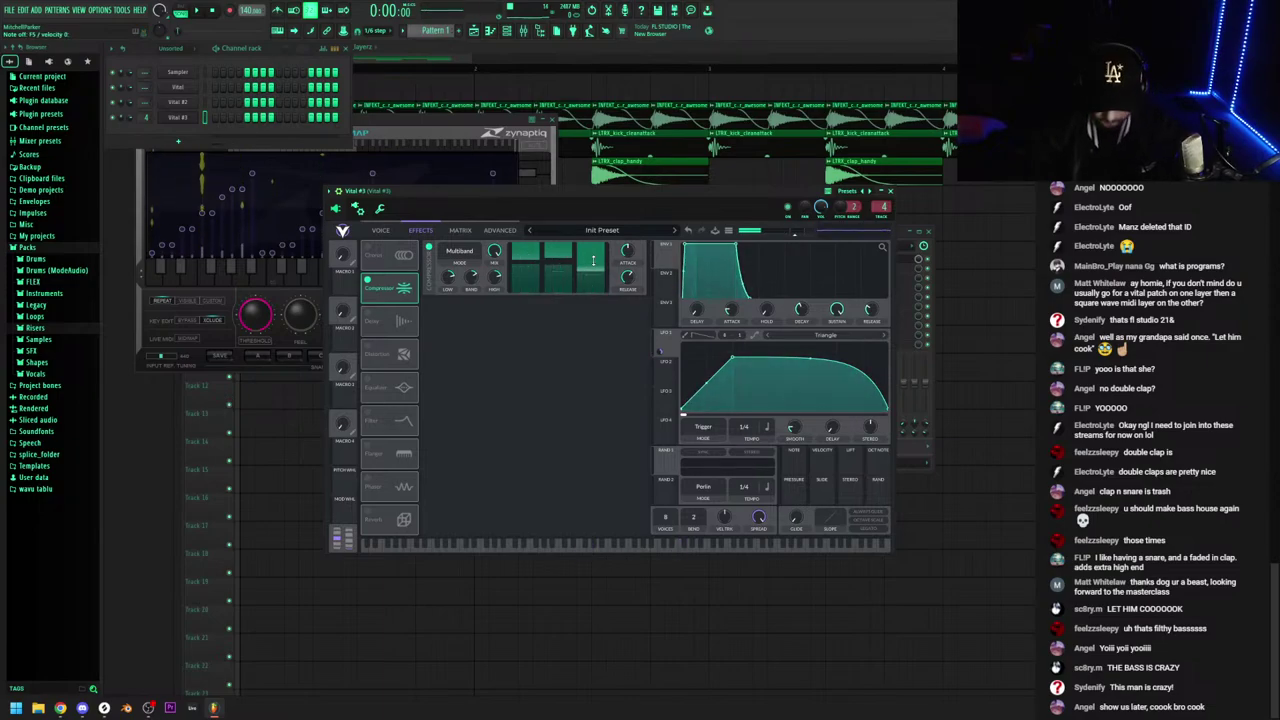
# Reopen PITCHMAP from the Vital #3 mixer track, lower its threshold and adjust Electrify, and close the plugin
pyautogui.press('F9')
pyautogui.click(847, 263)
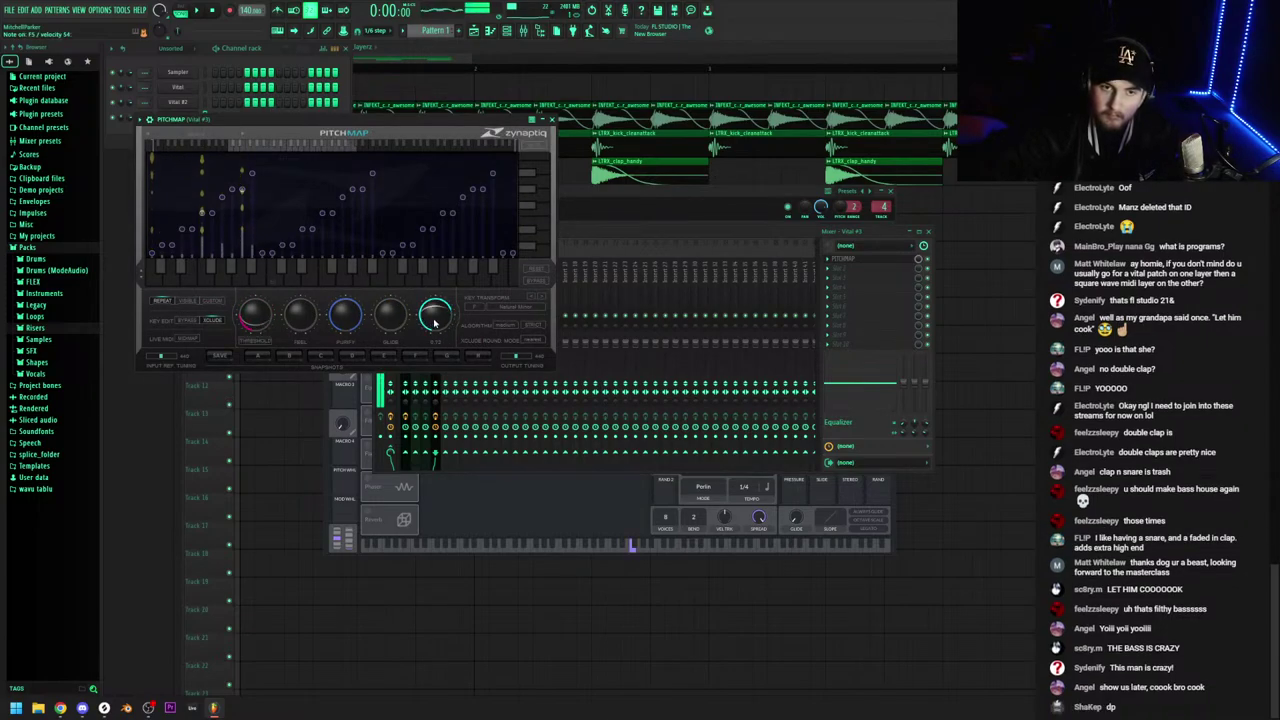
pyautogui.click(552, 120)
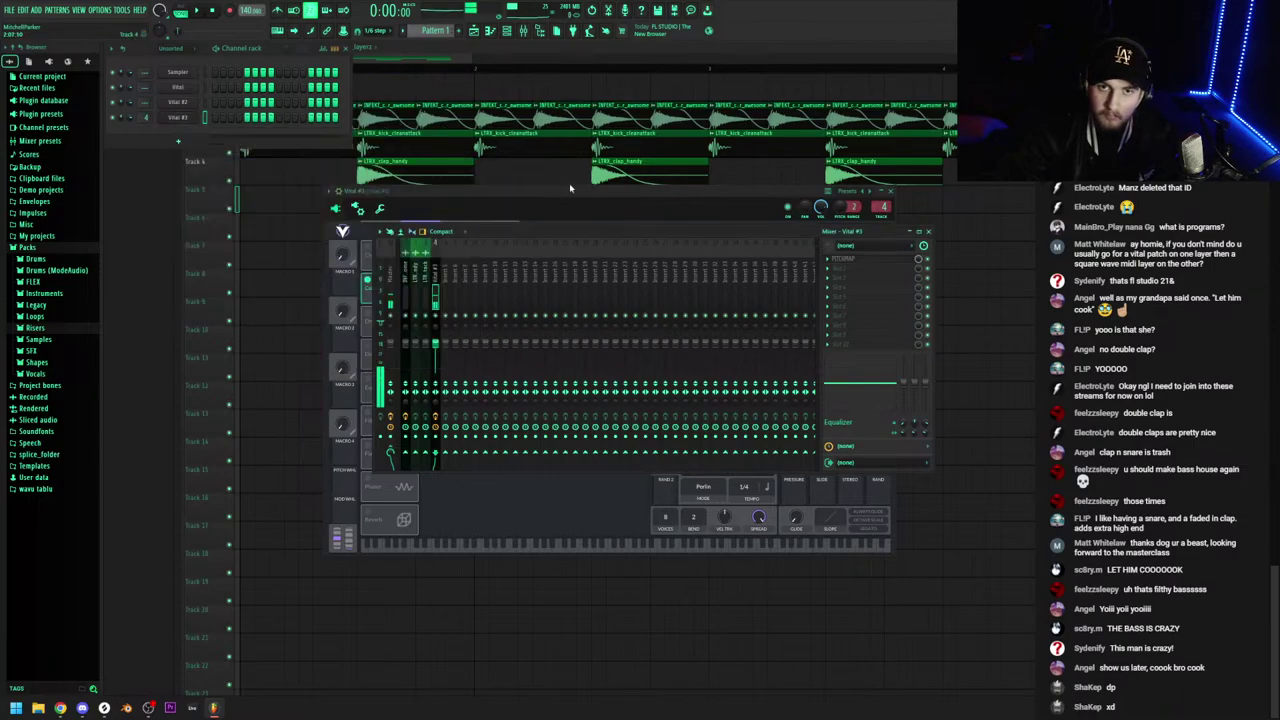
# Enable oscillator 2 in Vital #3 and modulate the levels of both oscillators with LFO 1
pyautogui.click(366, 303)
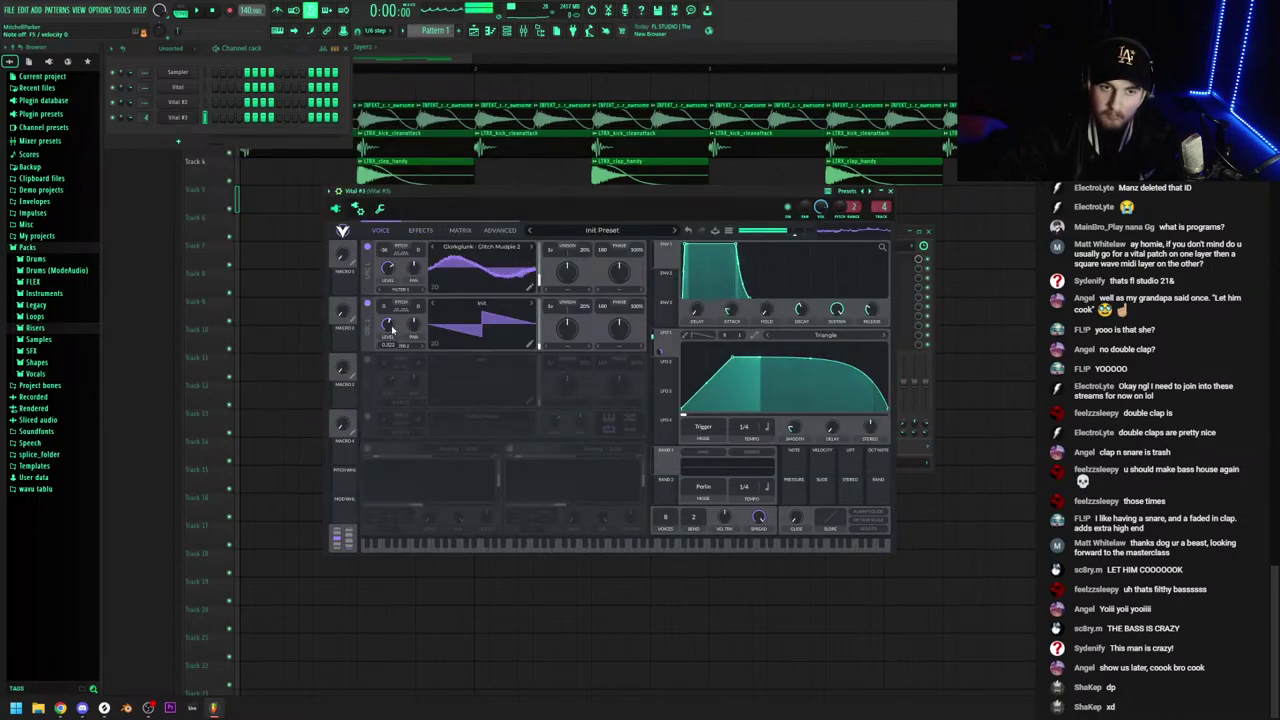
pyautogui.moveTo(660, 346); pyautogui.dragTo(387, 328)
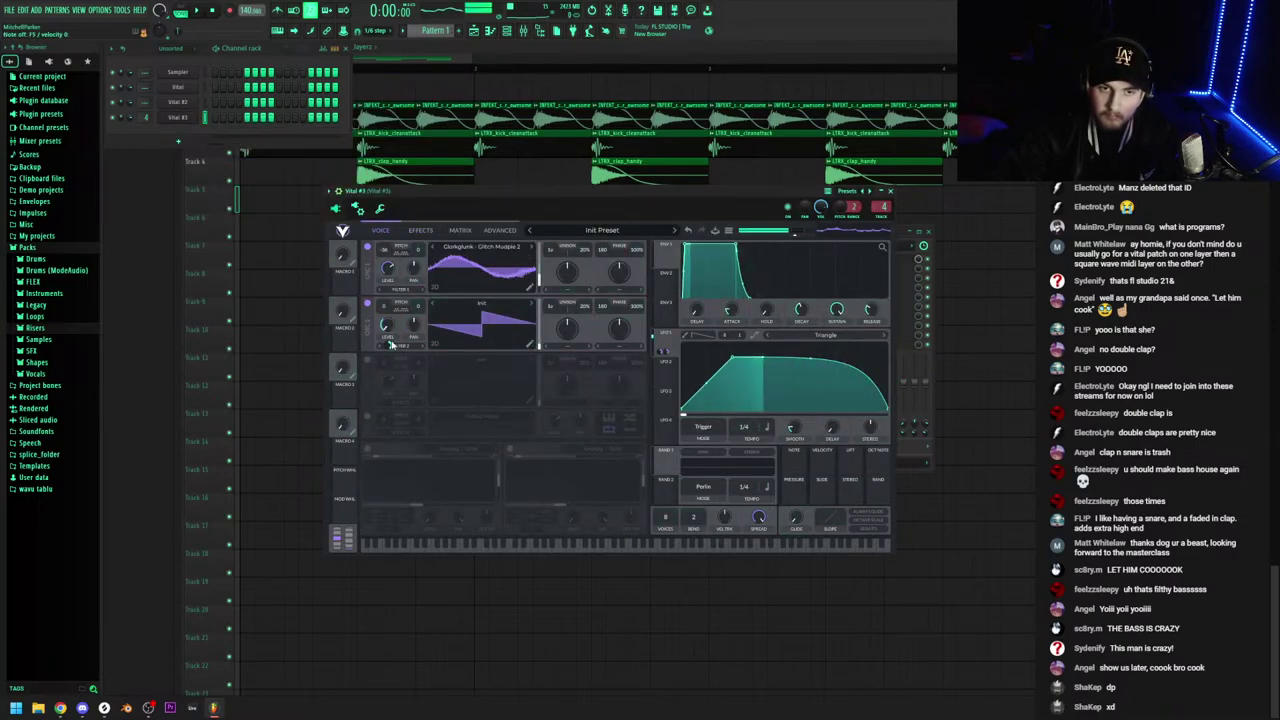
pyautogui.moveTo(663, 351); pyautogui.dragTo(390, 287)
# Transpose oscillator 2 to 12 and set its unison detune to 0%
pyautogui.moveTo(390, 346); pyautogui.dragTo(390, 344)
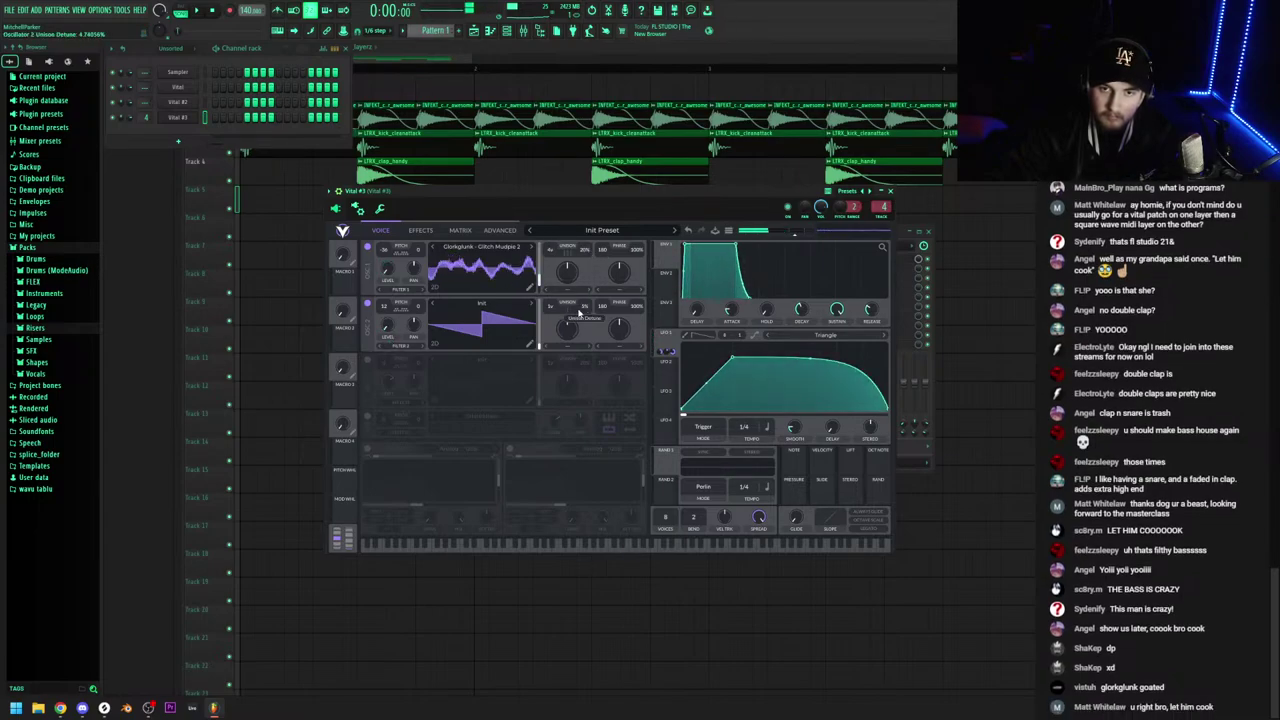
pyautogui.moveTo(578, 313); pyautogui.dragTo(587, 314)
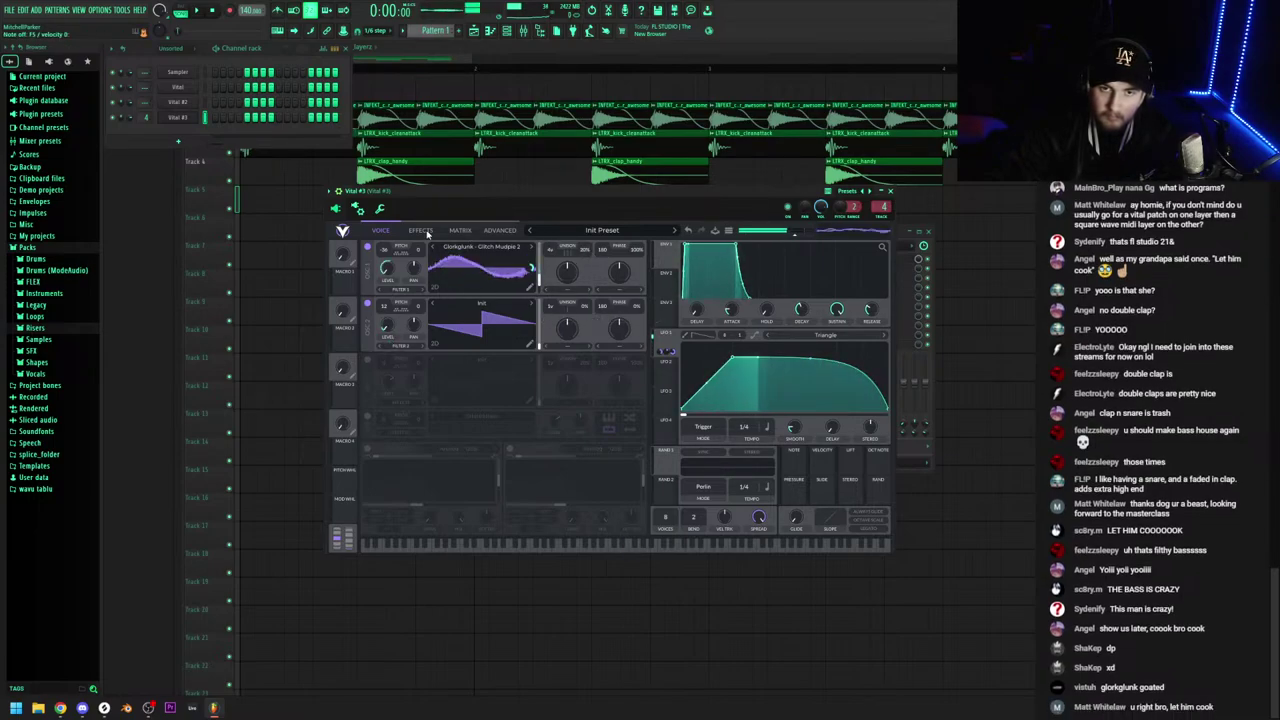
# Set oscillator 1's unison stack style to Harmonics in Vital's advanced settings
pyautogui.click(420, 230)
pyautogui.click(500, 230)
pyautogui.click(463, 251)
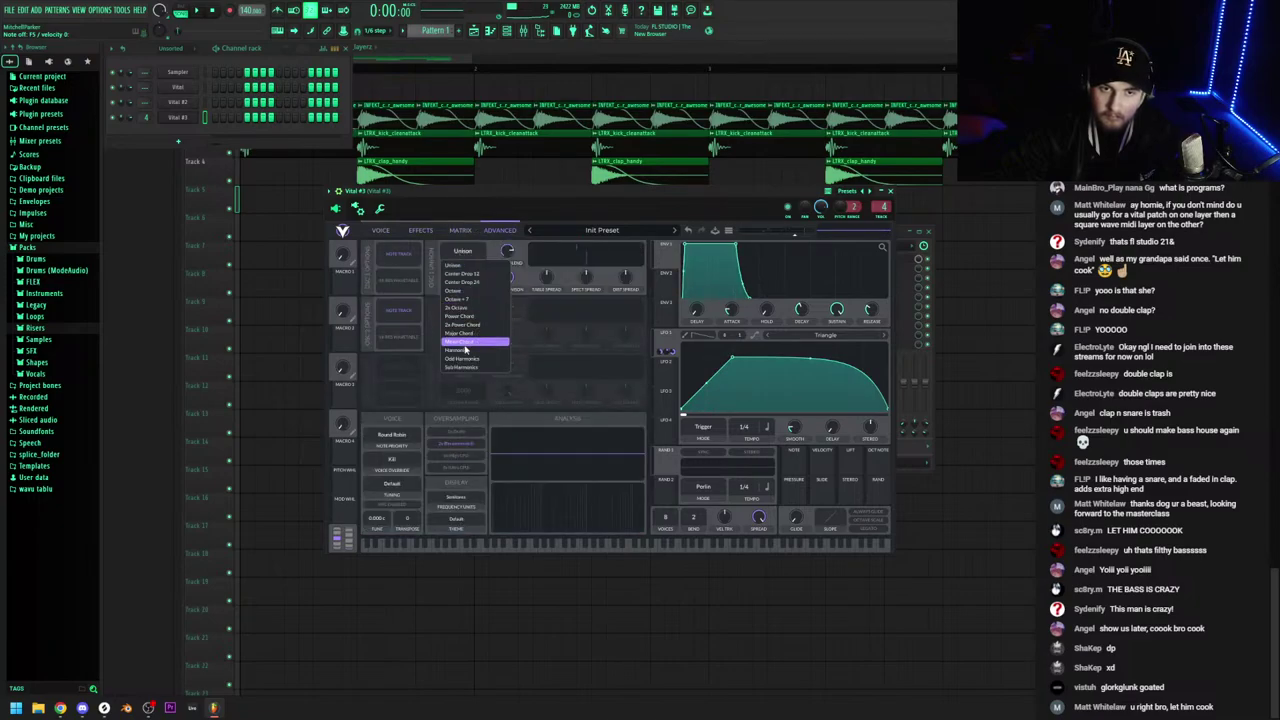
pyautogui.click(465, 349)
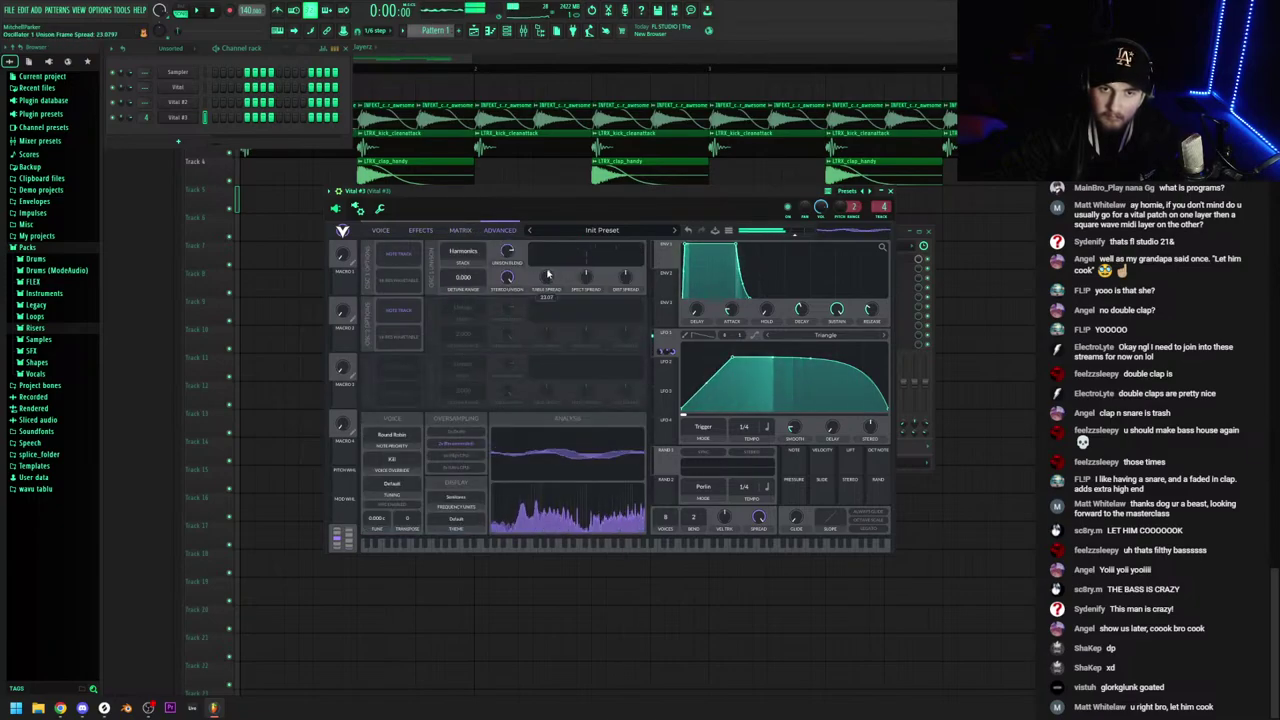
# Play the arrangement and move oscillator 1's wavetable frame down to the start of the wavetable
pyautogui.click(382, 231)
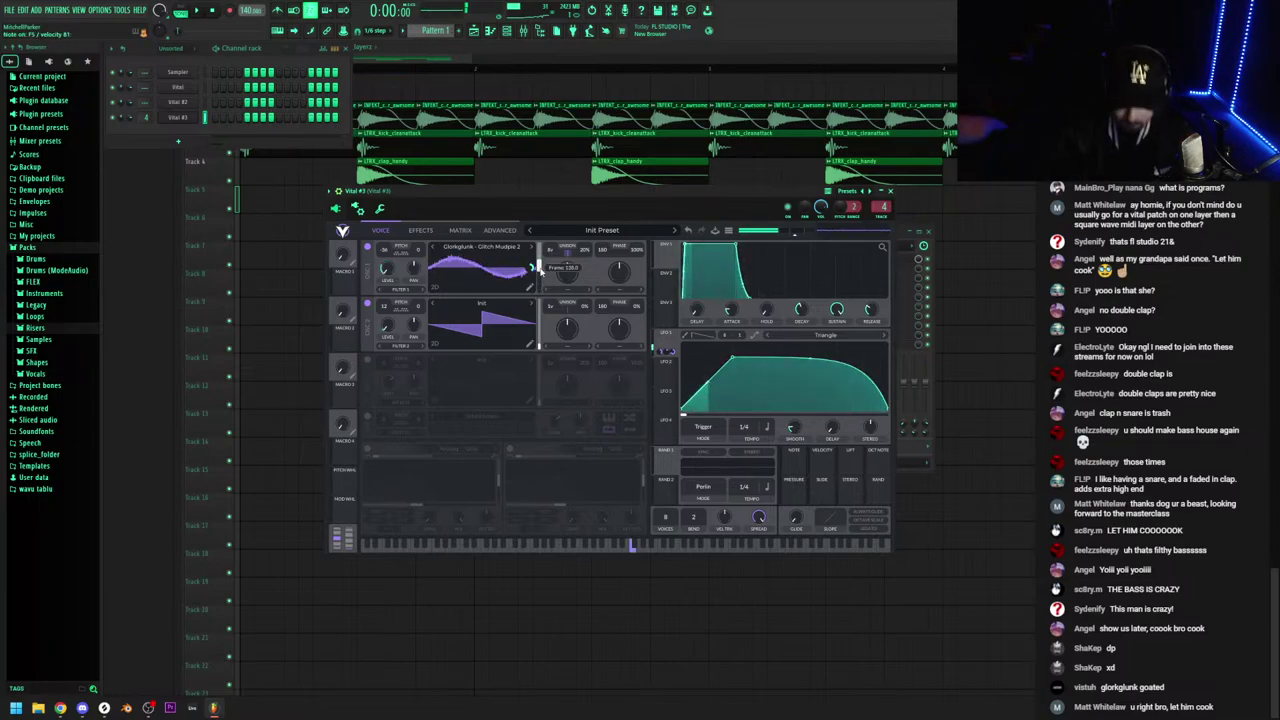
pyautogui.click(197, 11)
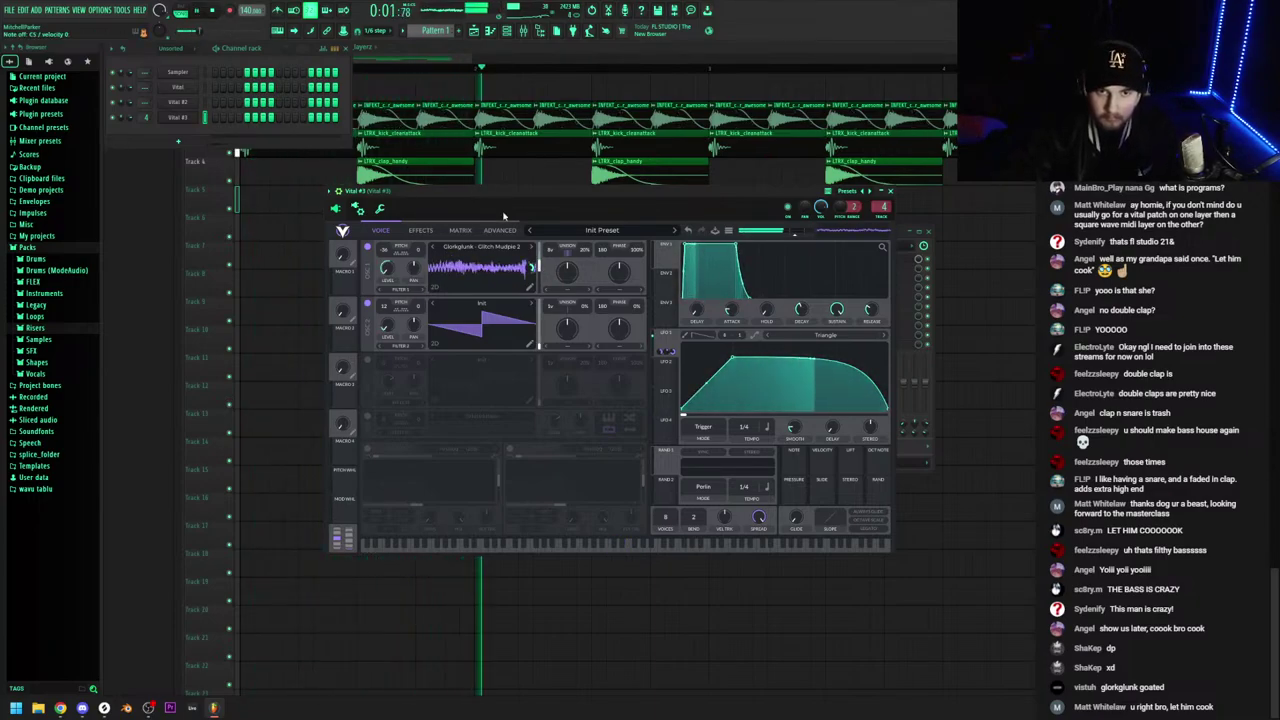
pyautogui.moveTo(541, 268); pyautogui.dragTo(539, 287)
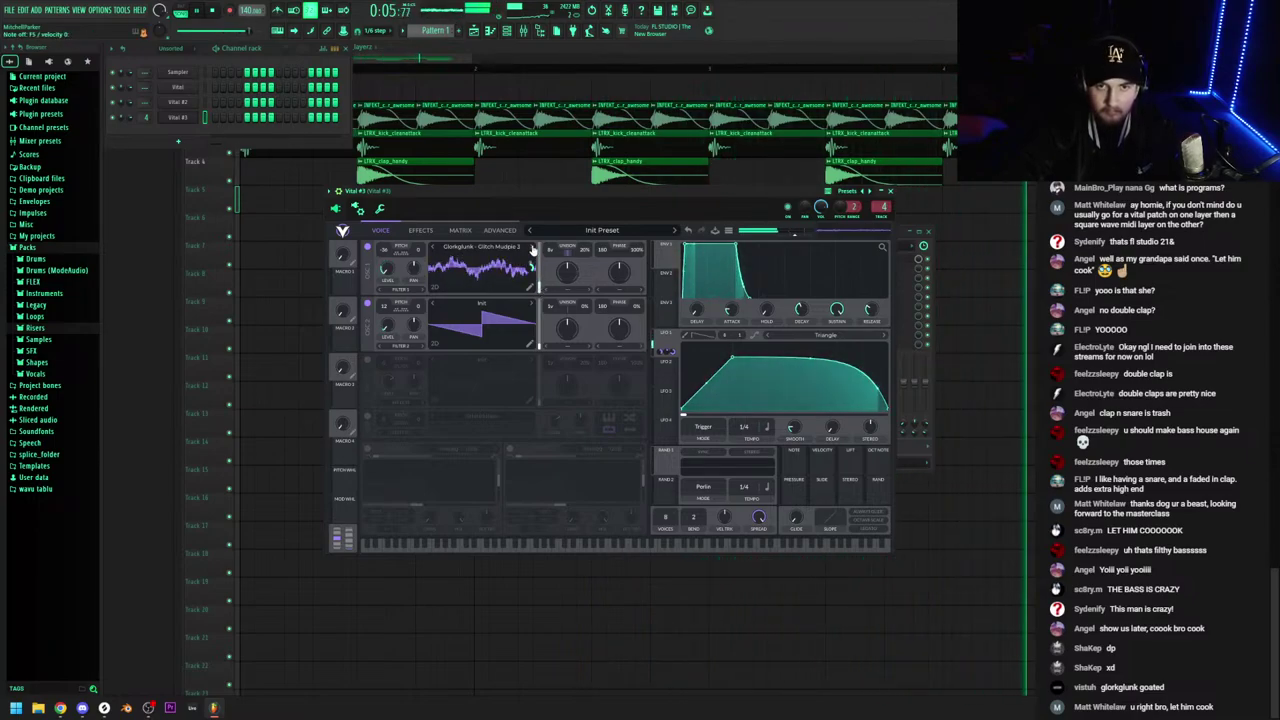
# Switch oscillator 1's wavetable to Glorkglunk - Glitch Mudpie 4, raise Vital's output volume slightly, and stop playback
pyautogui.click(533, 249)
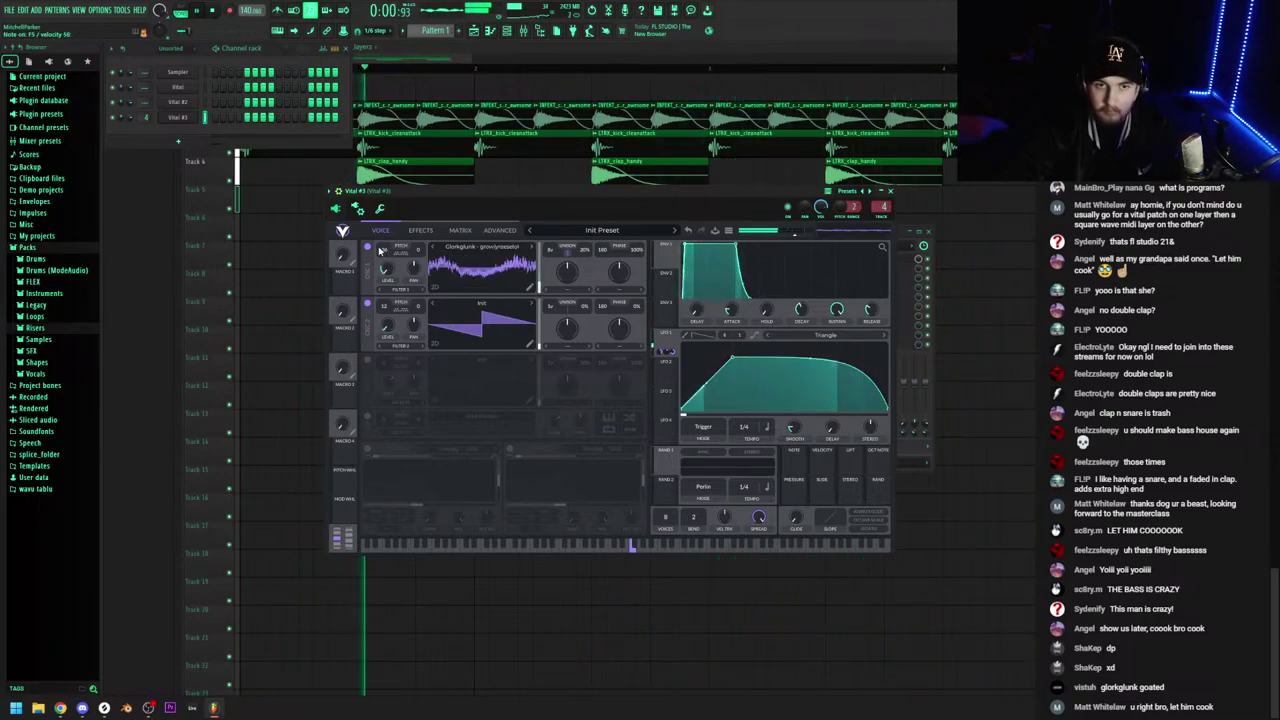
pyautogui.click(433, 250)
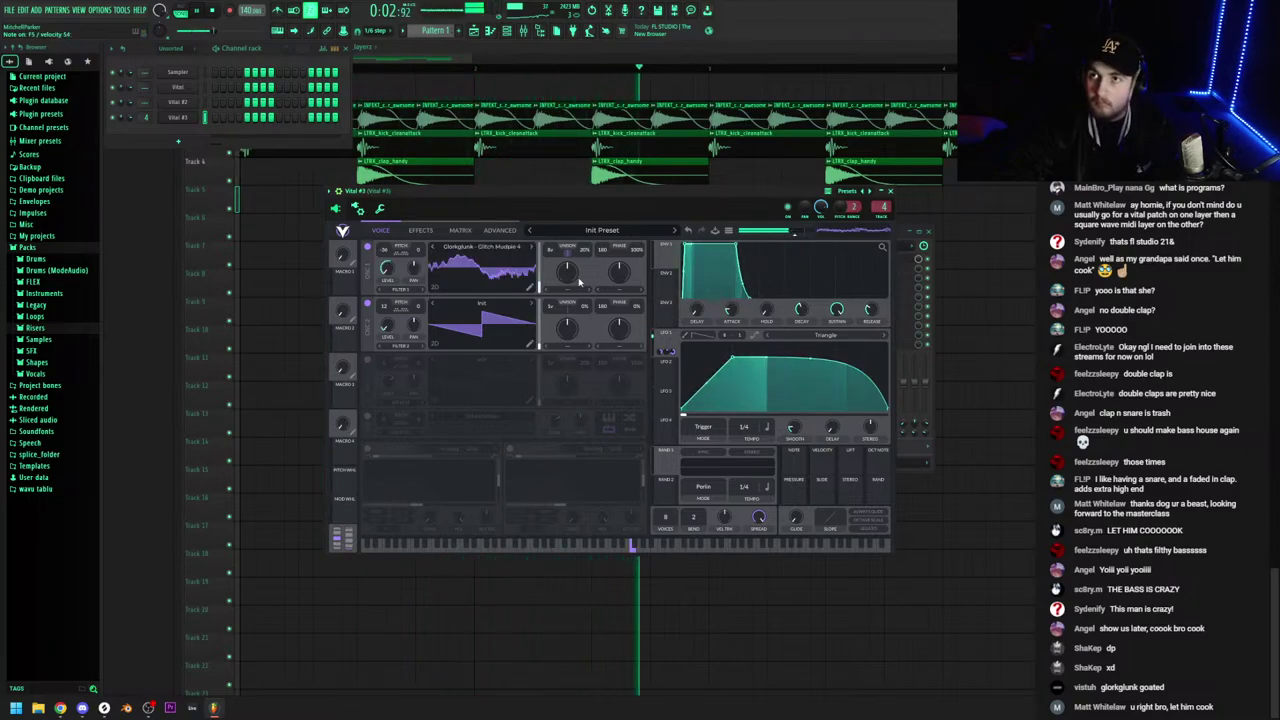
pyautogui.moveTo(795, 234); pyautogui.dragTo(800, 236)
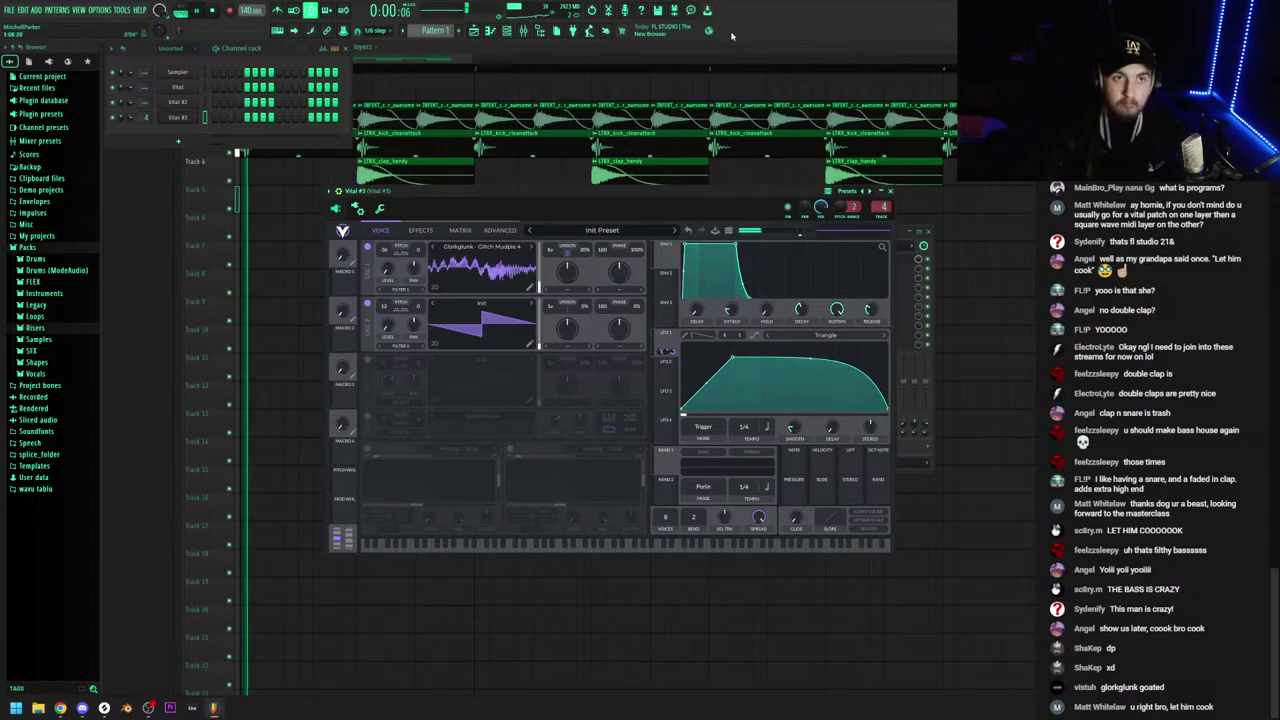
pyautogui.press('space')
# Open the FL Studio ASIO driver's buffer length options from the audio settings, and close the settings
pyautogui.click(104, 11)
pyautogui.click(113, 41)
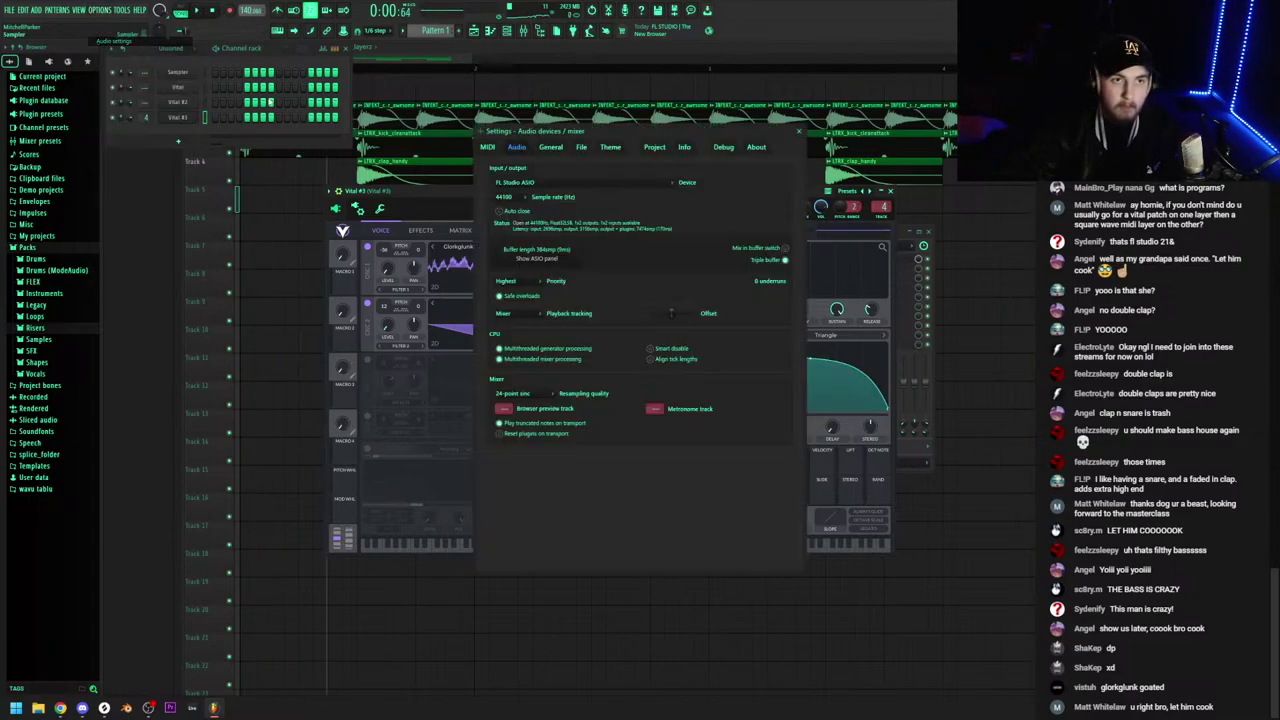
pyautogui.click(539, 256)
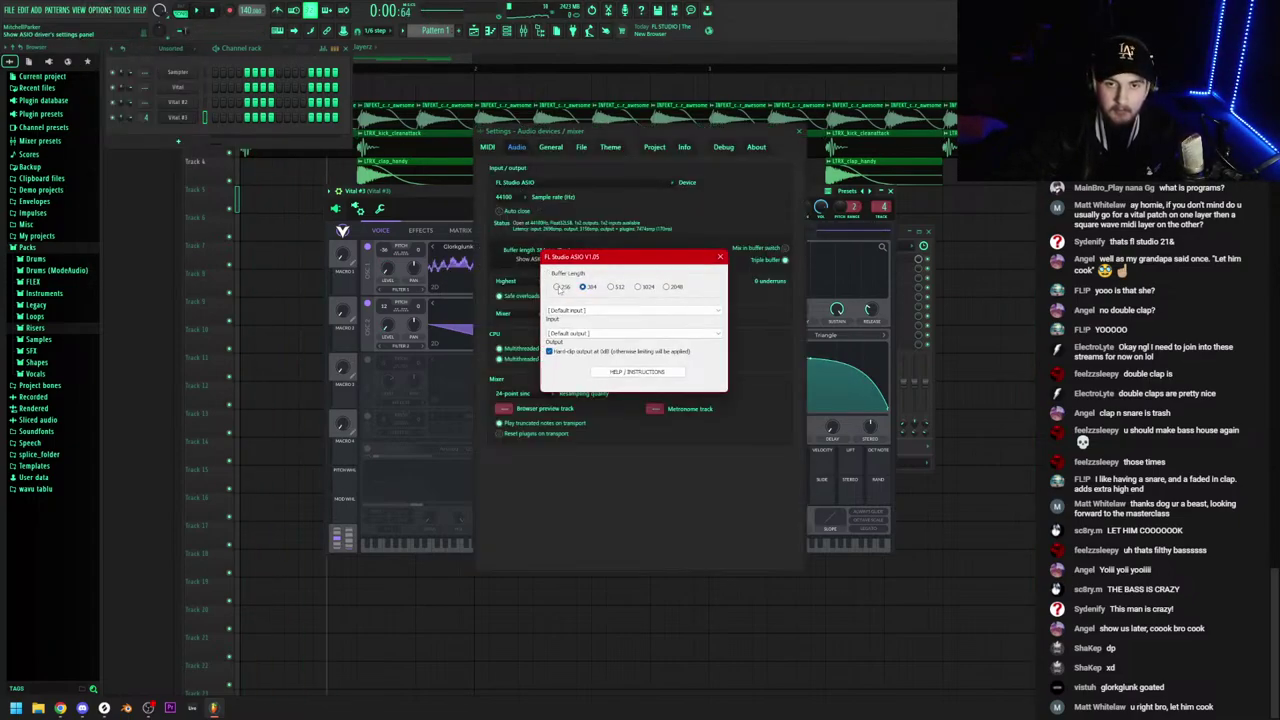
pyautogui.click(798, 131)
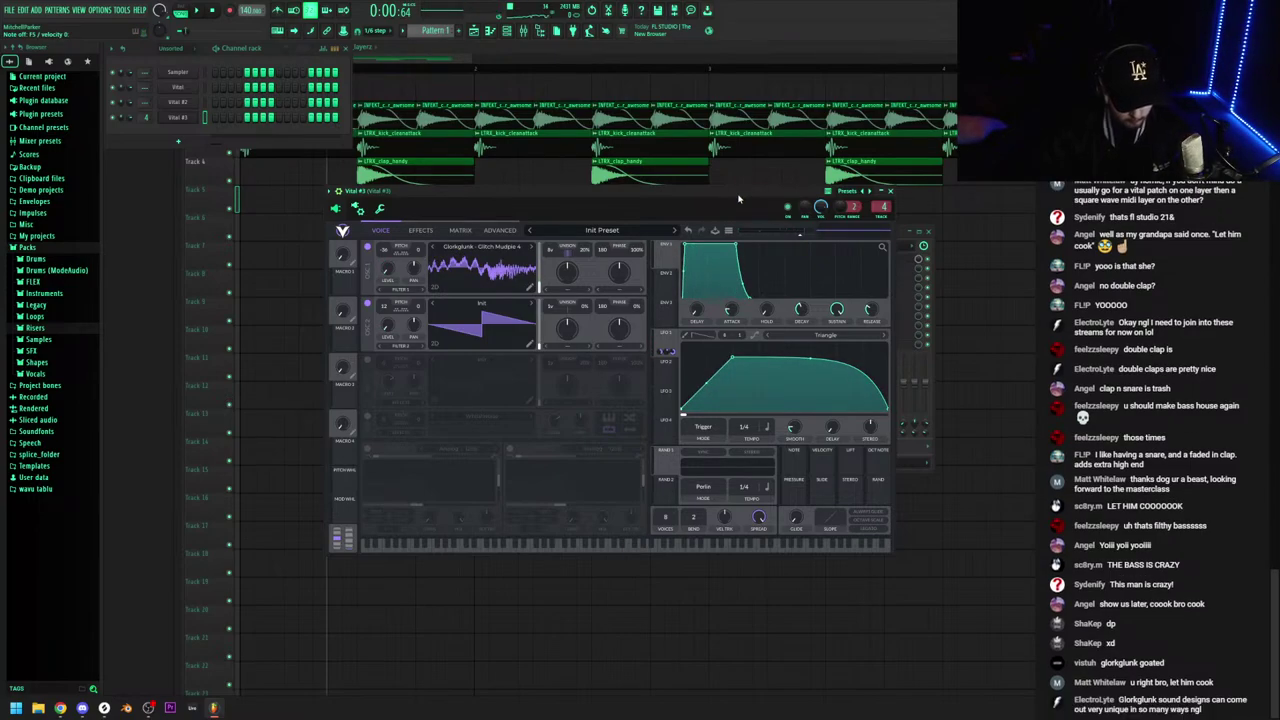
# Delete PITCHMAP from the first effect slot of the Vital #3 mixer track
pyautogui.click(903, 238)
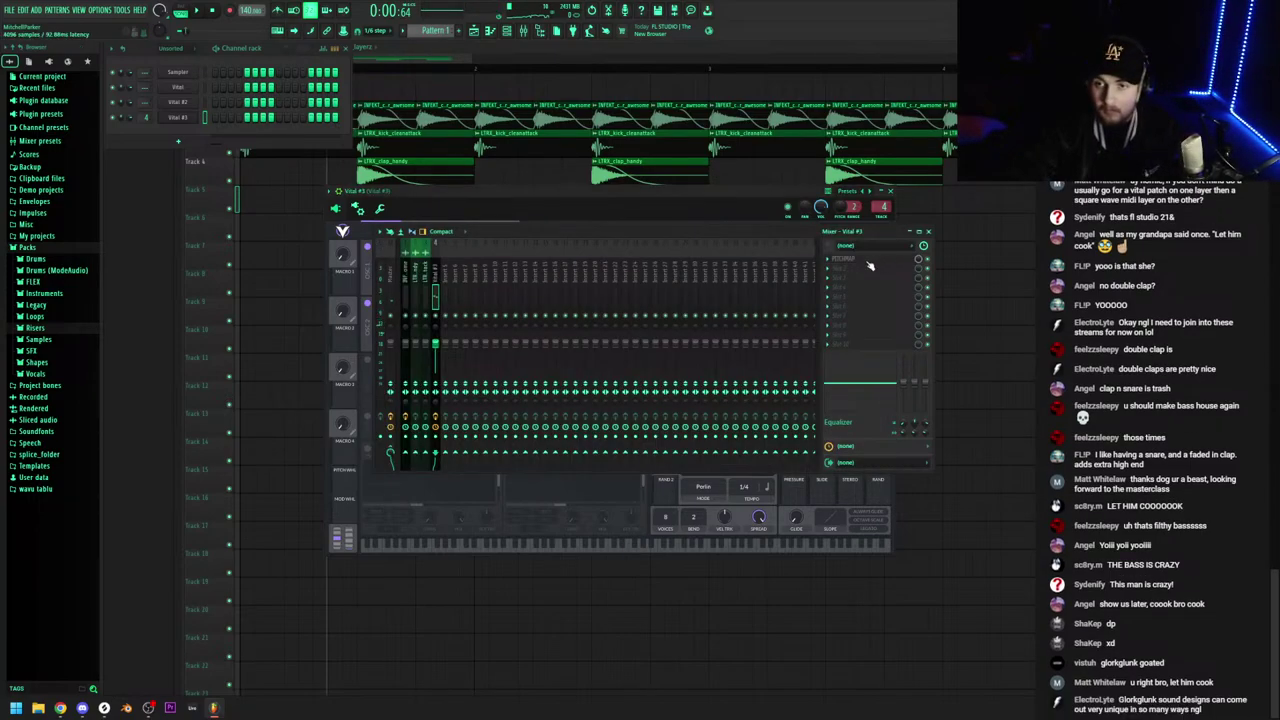
pyautogui.click(868, 260)
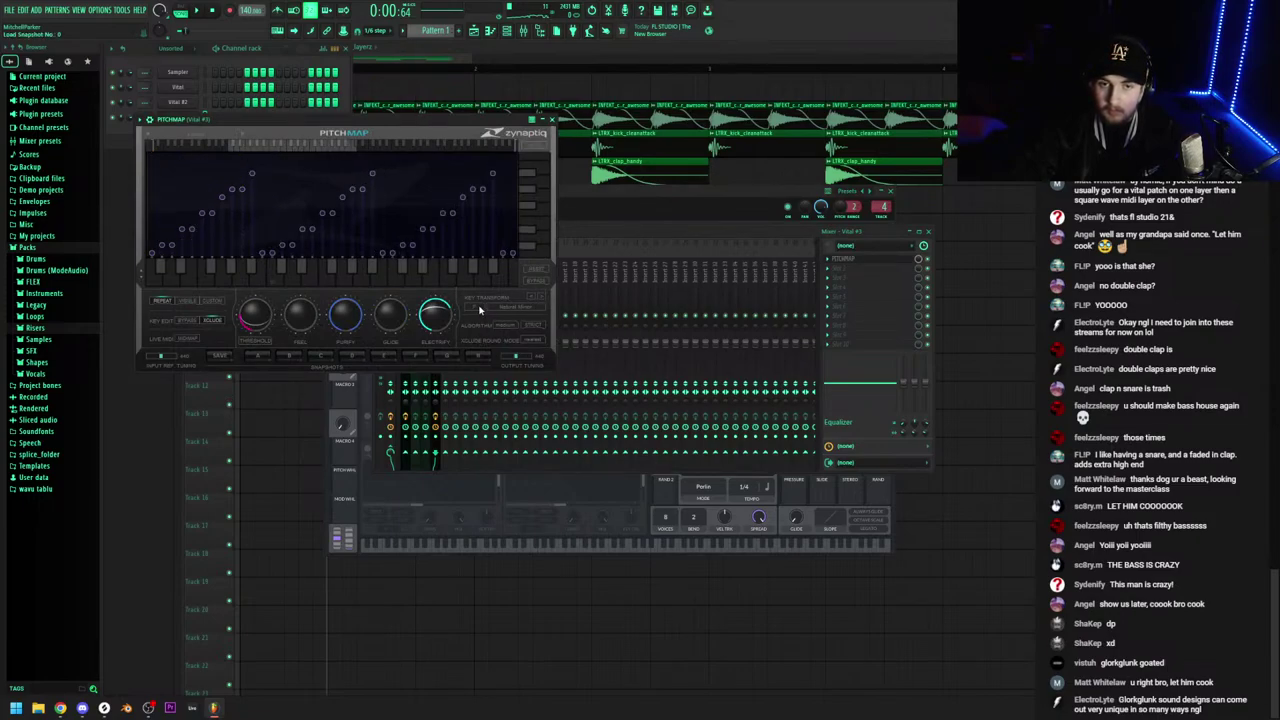
pyautogui.click(828, 258)
pyautogui.click(840, 279)
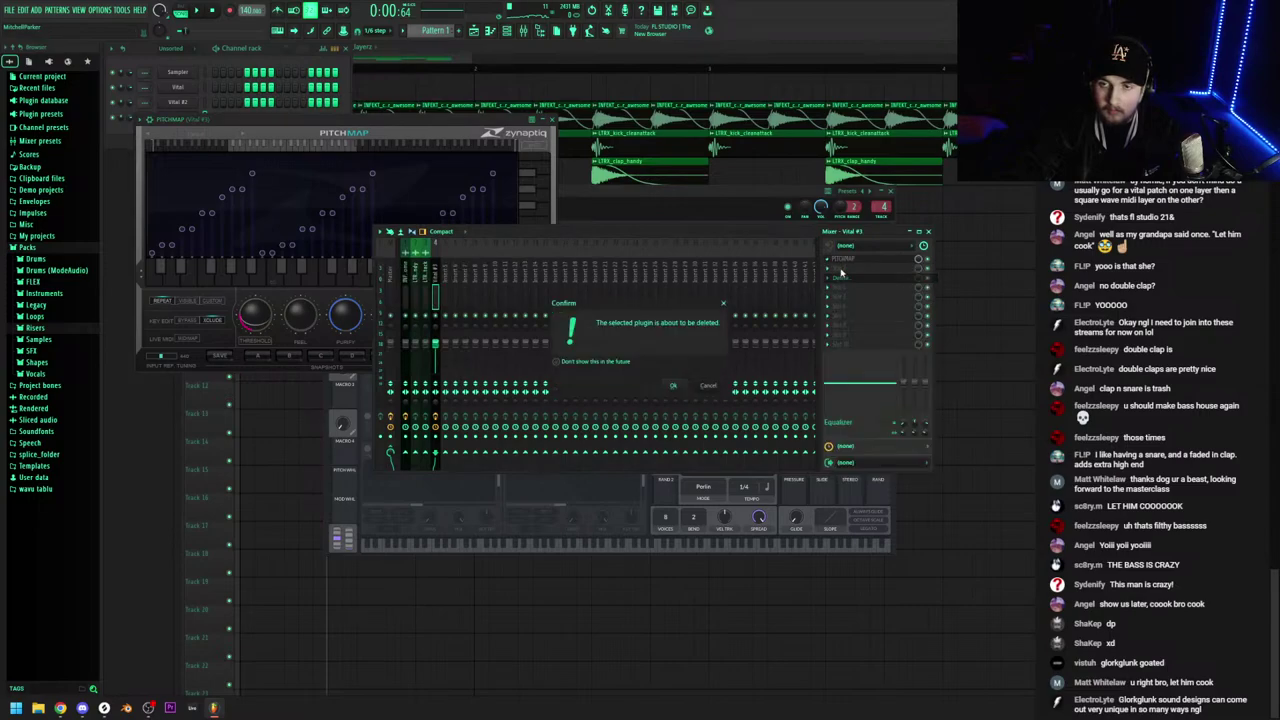
pyautogui.click(673, 385)
# Load a fresh PITCHMAP in the first effect slot of the Vital #3 mixer track and set its key to G
pyautogui.click(845, 258)
pyautogui.moveTo(840, 268)
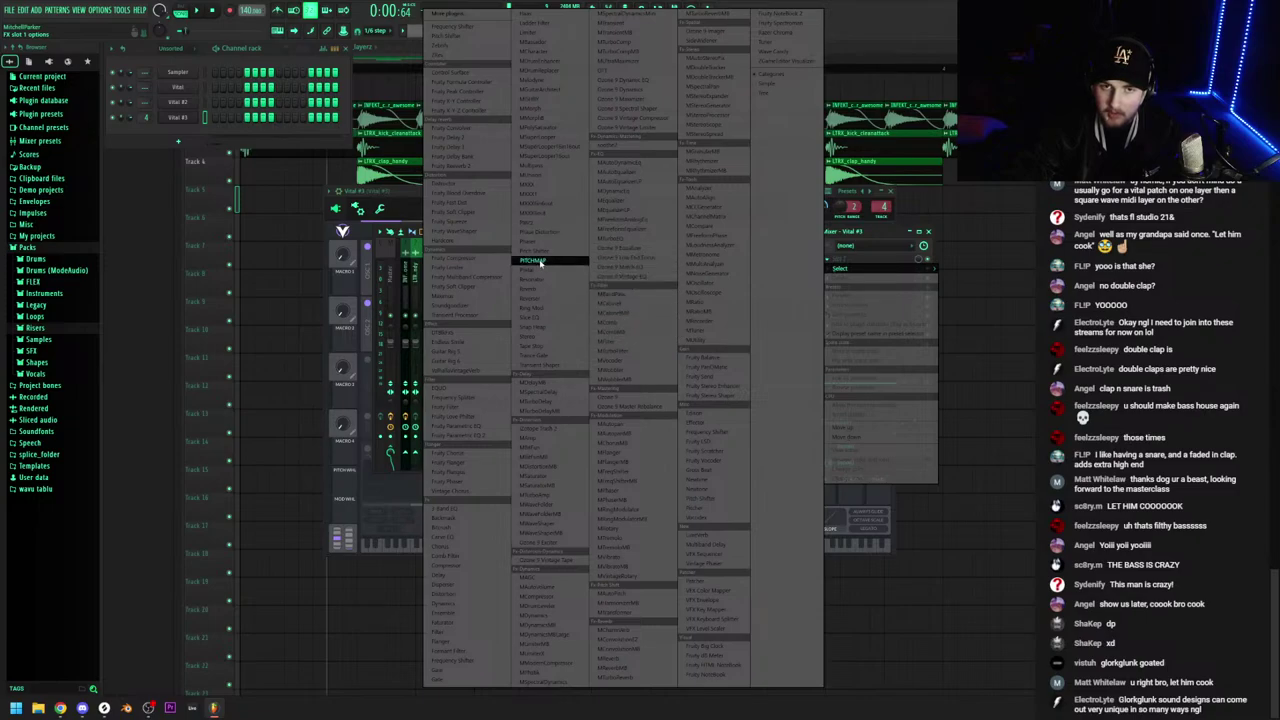
pyautogui.click(540, 262)
pyautogui.click(484, 311)
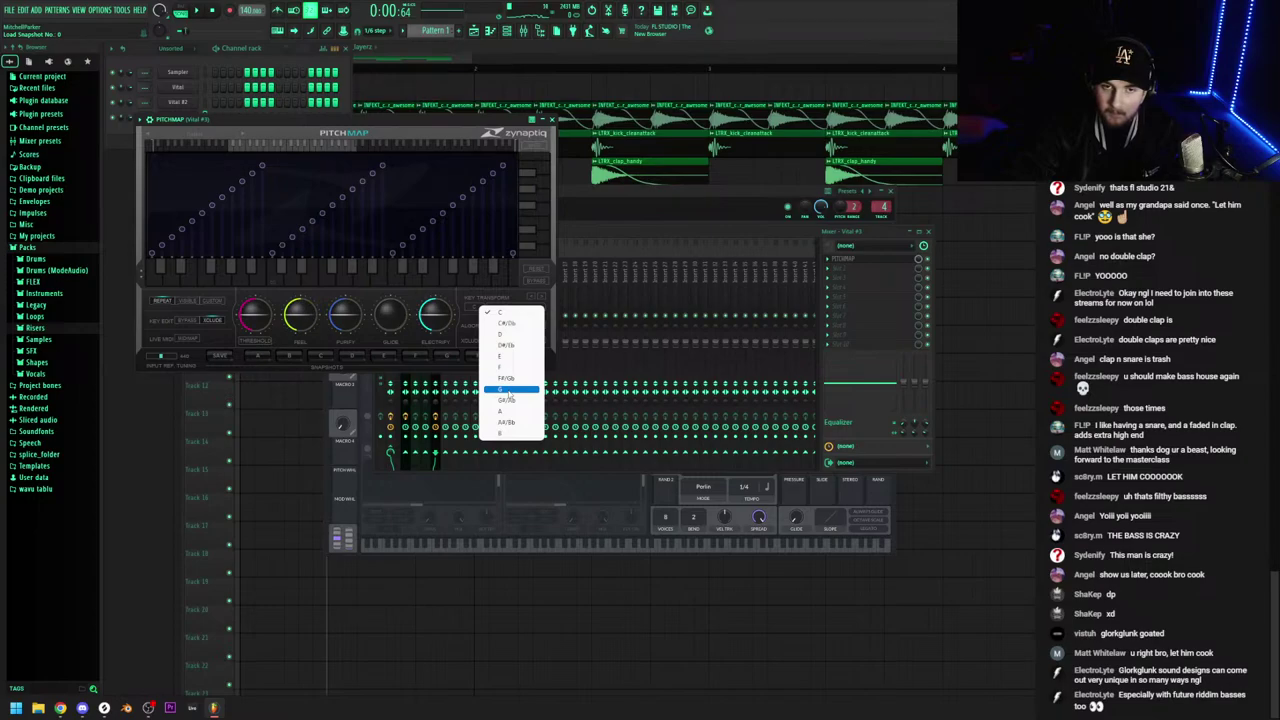
pyautogui.click(509, 395)
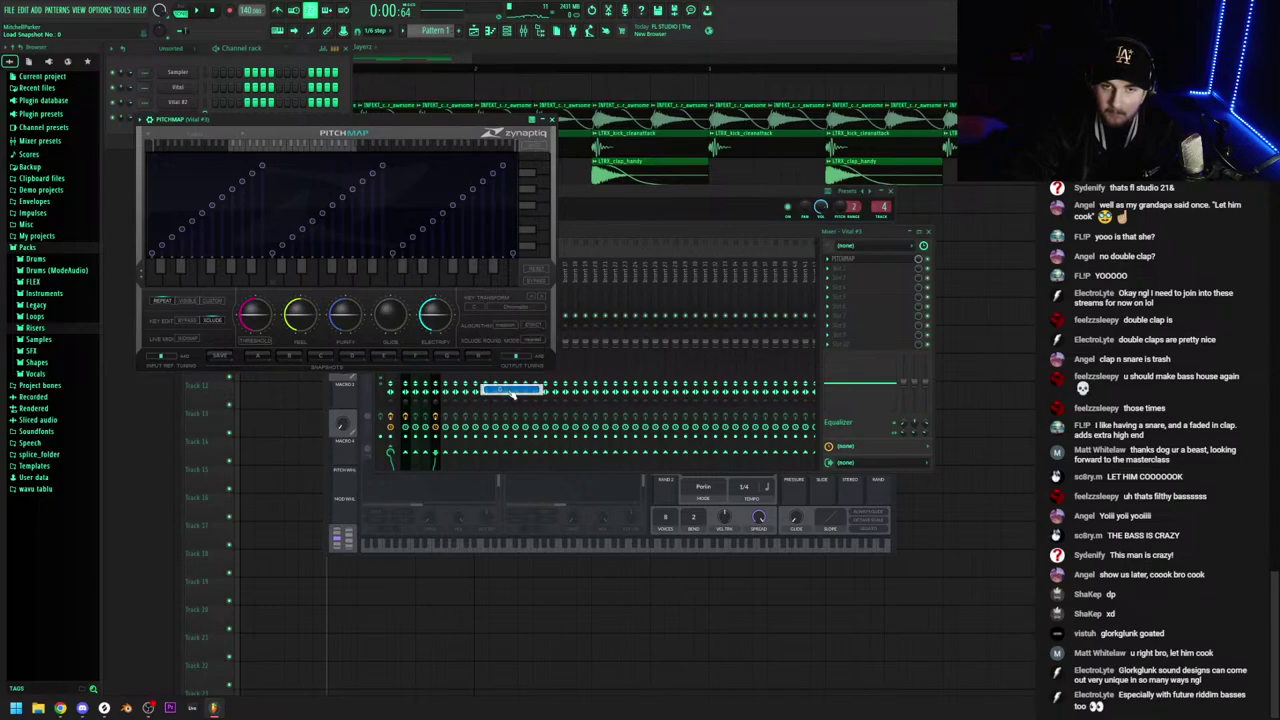
# Set PITCHMAP's key transform scale to Natural Minor and close the plugin window
pyautogui.click(530, 312)
pyautogui.click(553, 337)
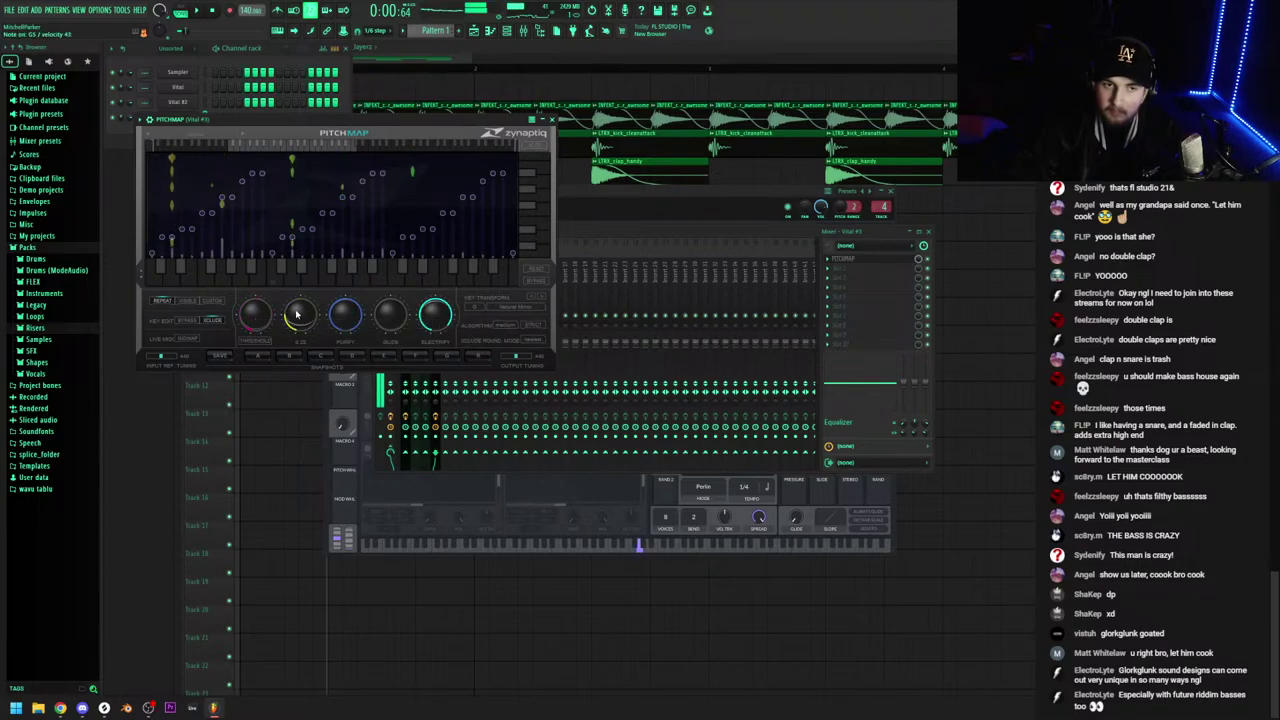
pyautogui.click(552, 120)
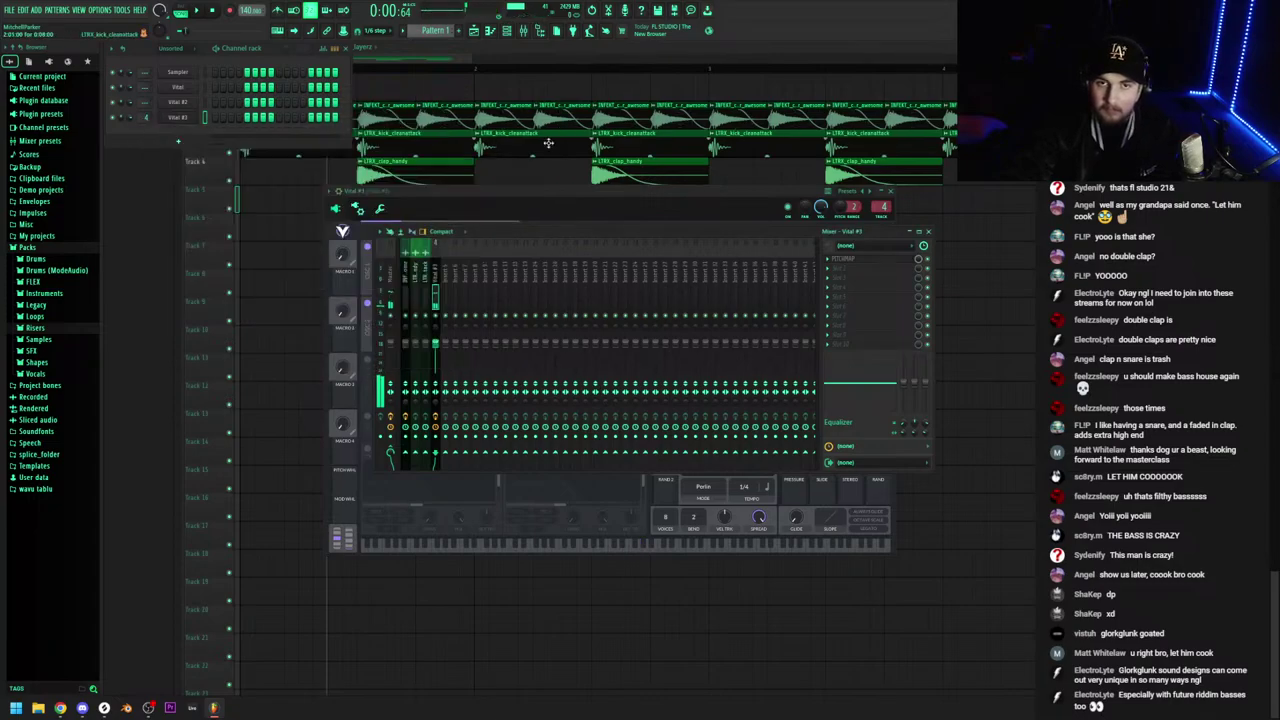
# Dock mixer track Insert 5 to the left side and route the Vital #3 mixer track into it
pyautogui.rightClick(446, 303)
pyautogui.moveTo(480, 488)
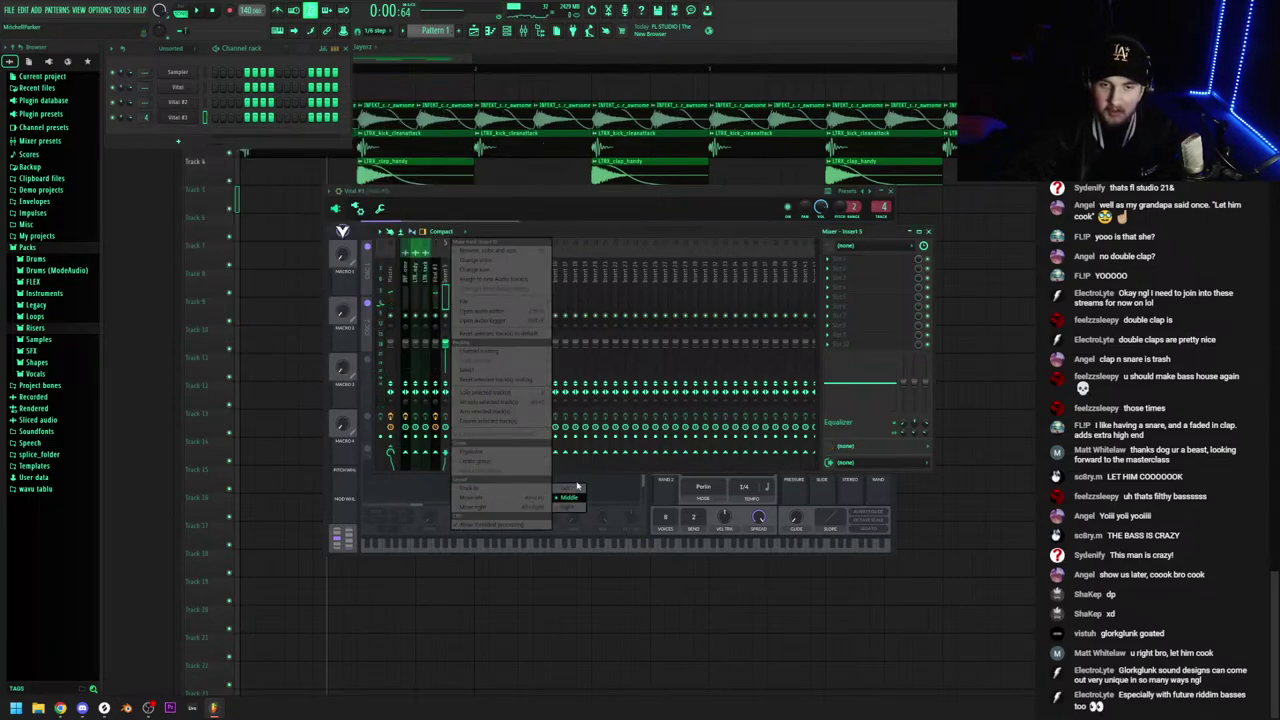
pyautogui.click(575, 488)
pyautogui.click(446, 296)
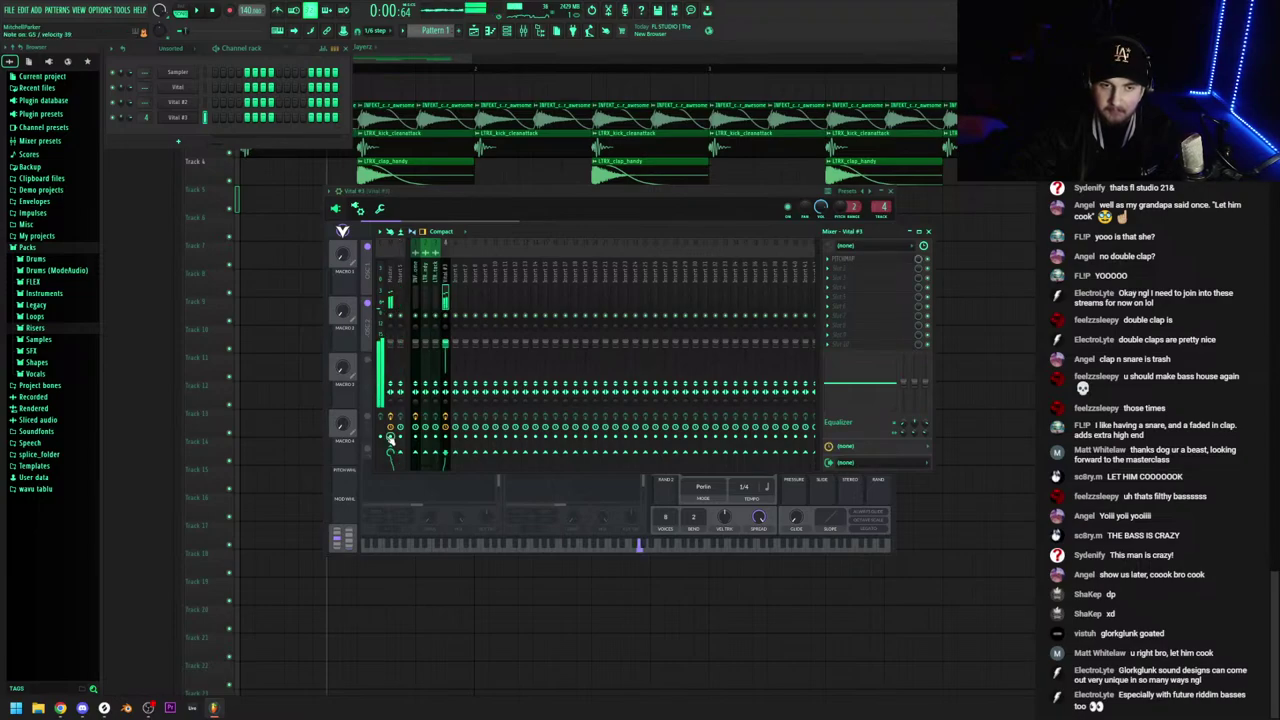
pyautogui.click(402, 454)
# Load Fruity Balance in the first effect slot of Insert 5 and create an automation clip for its volume
pyautogui.click(401, 280)
pyautogui.click(843, 261)
pyautogui.moveTo(843, 268)
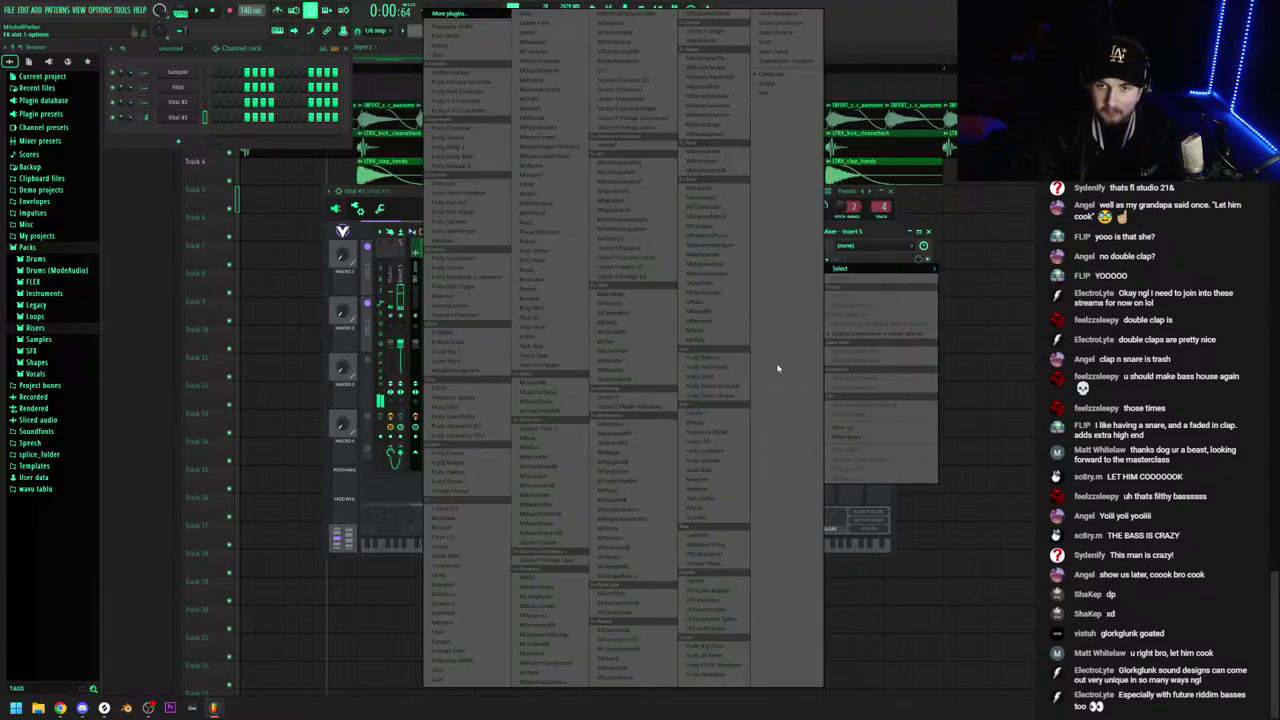
pyautogui.click(711, 361)
pyautogui.rightClick(258, 203)
pyautogui.click(288, 280)
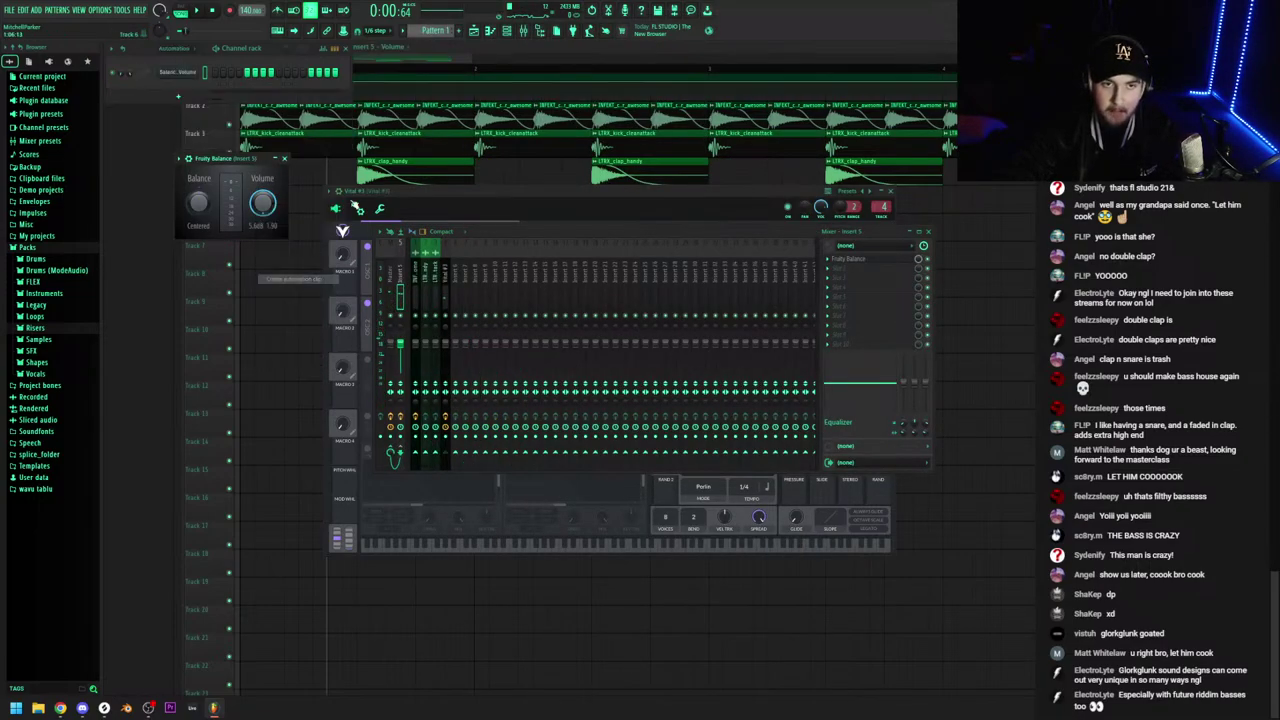
# Shape the Insert 5 volume automation on Track 6 as a short dip at its start, and trim the clip to half a bar
pyautogui.click(388, 63)
pyautogui.moveTo(388, 63); pyautogui.dragTo(259, 214)
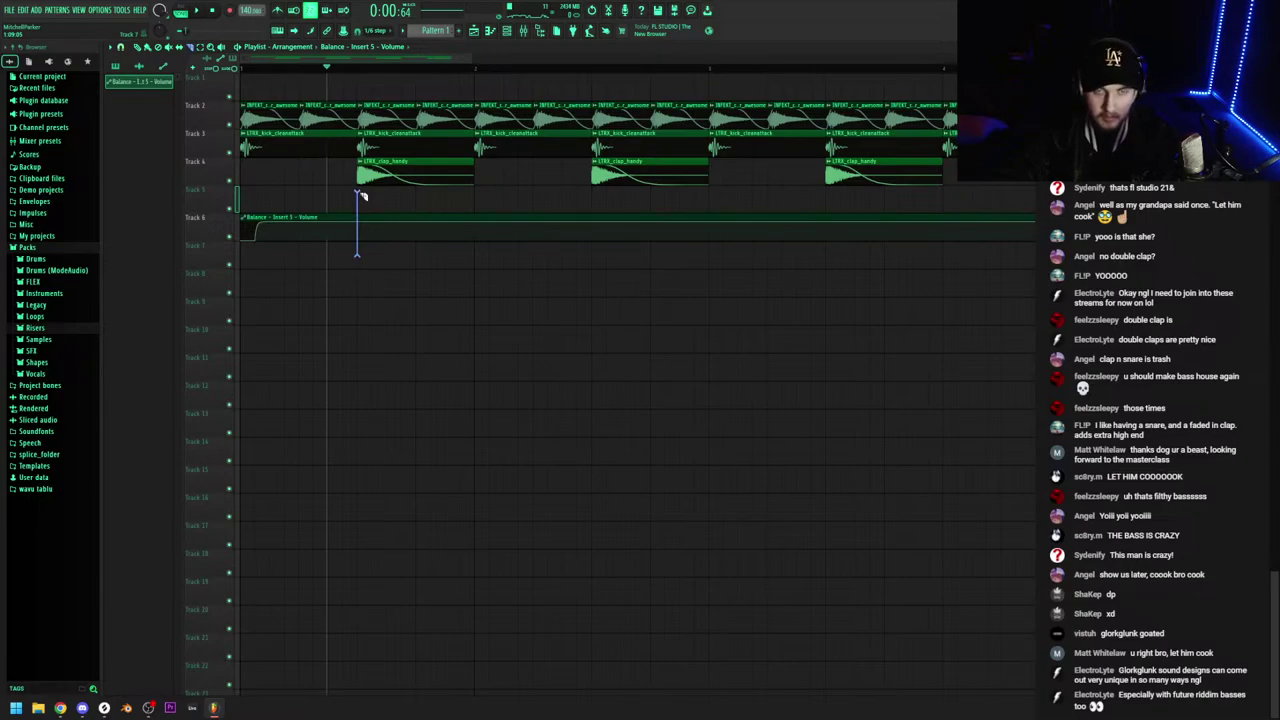
pyautogui.rightClick(404, 231)
pyautogui.moveTo(395, 235); pyautogui.dragTo(326, 231)
pyautogui.scroll(-2, 443, 306)
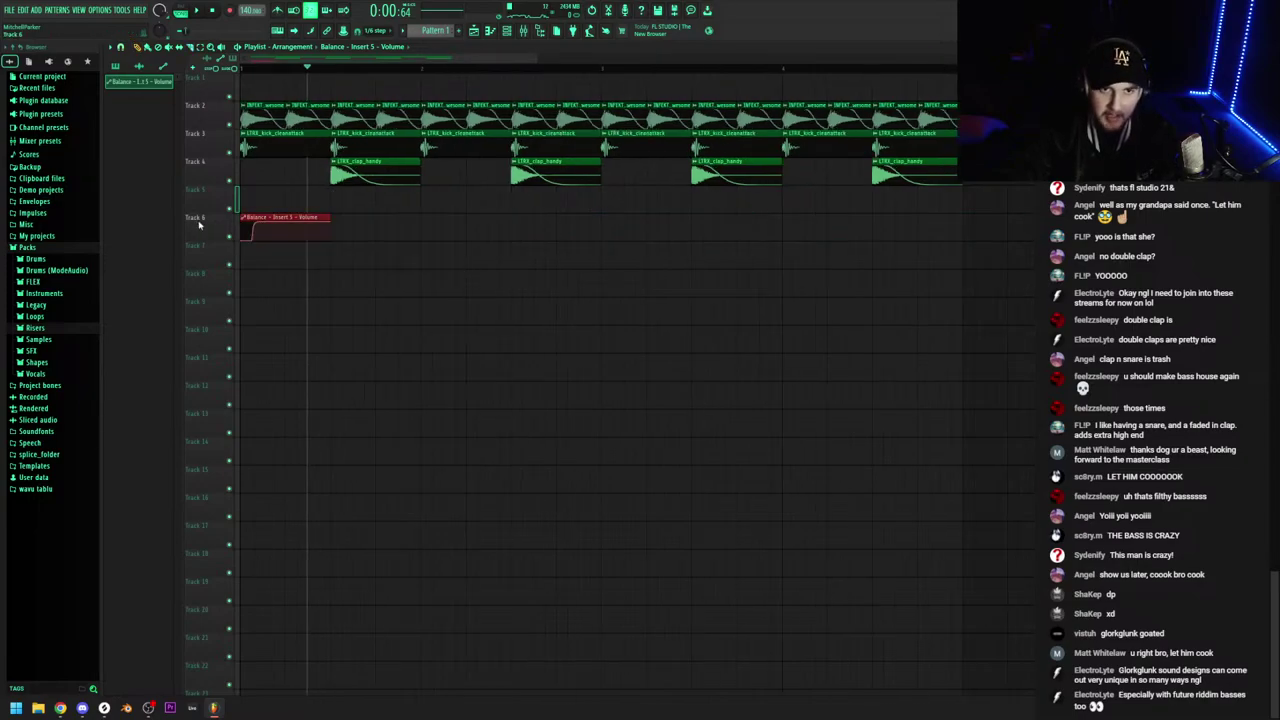
# Duplicate the half-bar volume automation clip along Track 6 to cover all four bars of drums
pyautogui.hotkey('ctrl', 'b')
pyautogui.hotkey('ctrl', 'b')
pyautogui.hotkey('ctrl', 'b')
pyautogui.hotkey('ctrl', 'b')
pyautogui.hotkey('ctrl', 'b')
pyautogui.hotkey('ctrl', 'b')
pyautogui.click(343, 68)
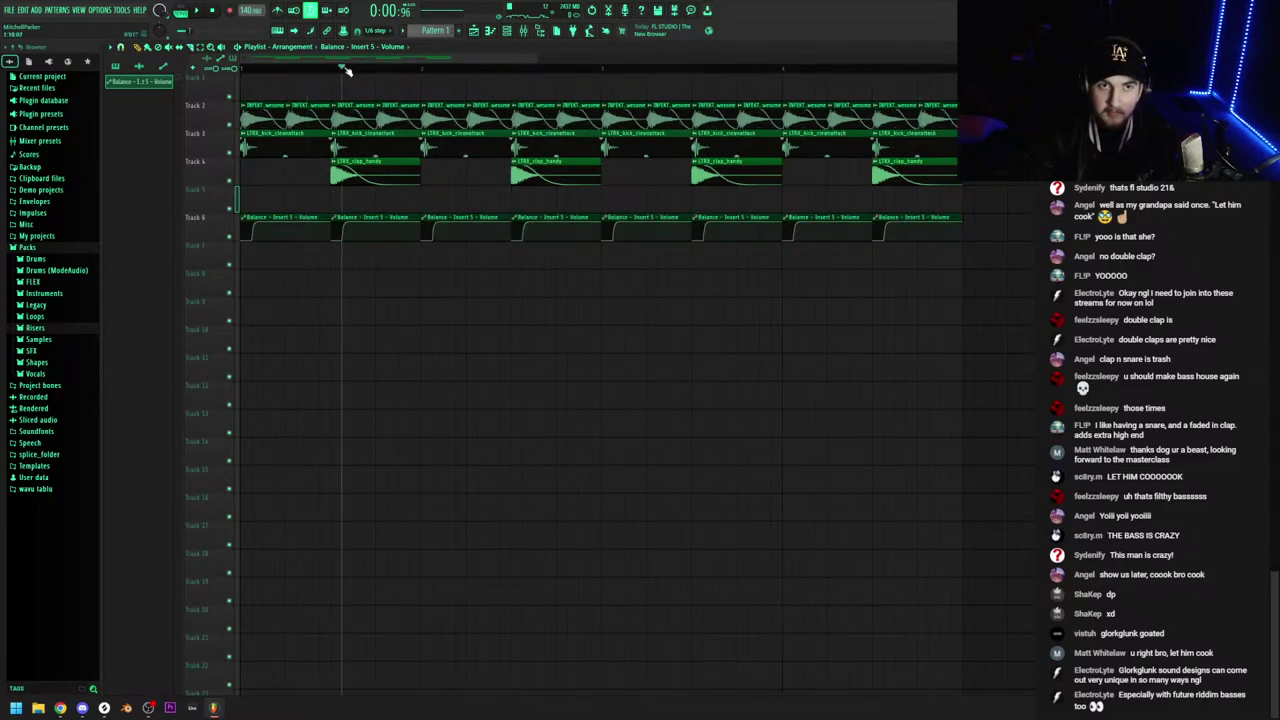
# Place Pattern 1 at the start of Track 7 and extend the clip across the four bars of drums
pyautogui.click(436, 29)
pyautogui.moveTo(299, 265); pyautogui.dragTo(123, 260)
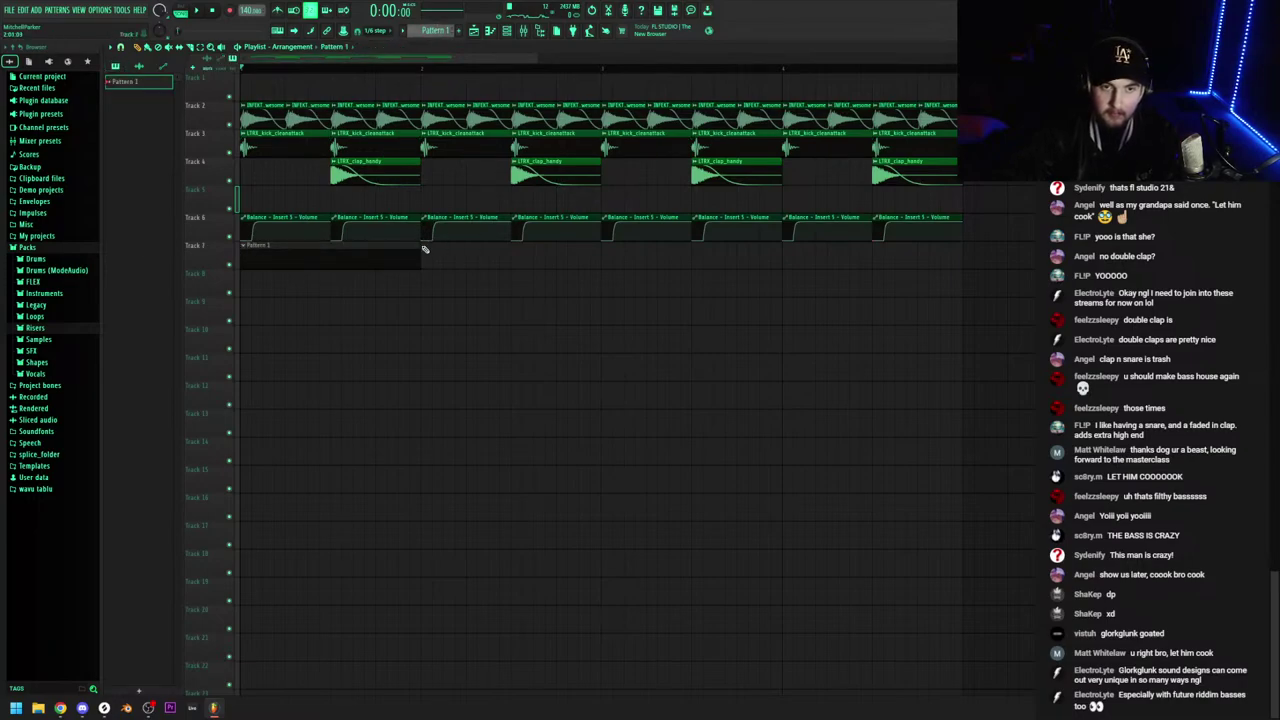
pyautogui.moveTo(424, 249); pyautogui.dragTo(970, 252)
# Show the Unsorted channel group and open the piano roll of Vital #3 for Pattern 1
pyautogui.doubleClick(894, 254)
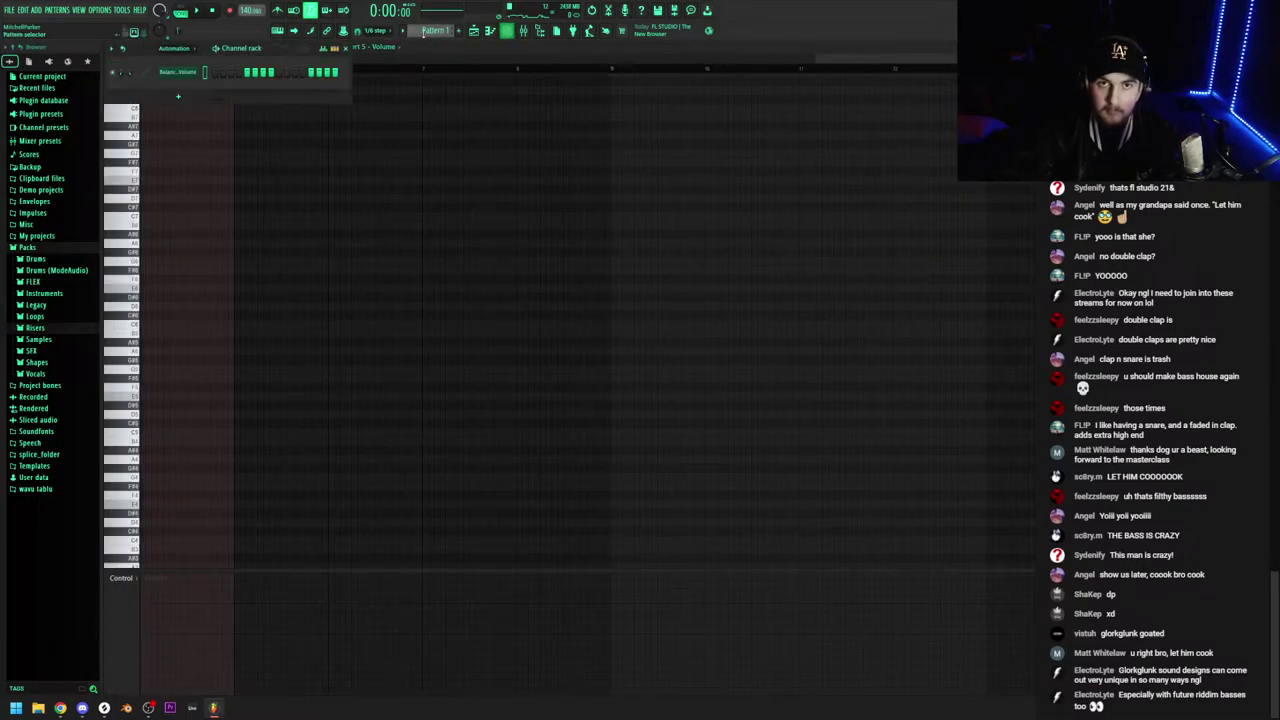
pyautogui.click(174, 48)
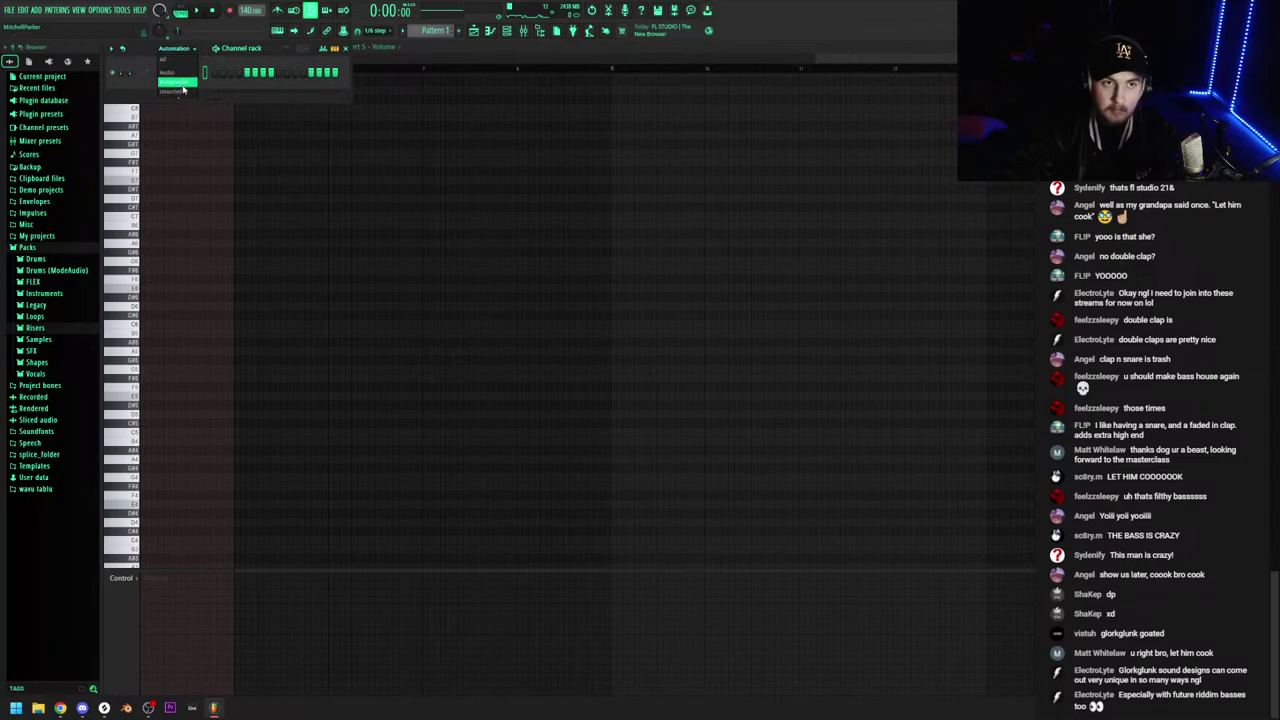
pyautogui.click(183, 90)
pyautogui.rightClick(176, 120)
pyautogui.click(222, 120)
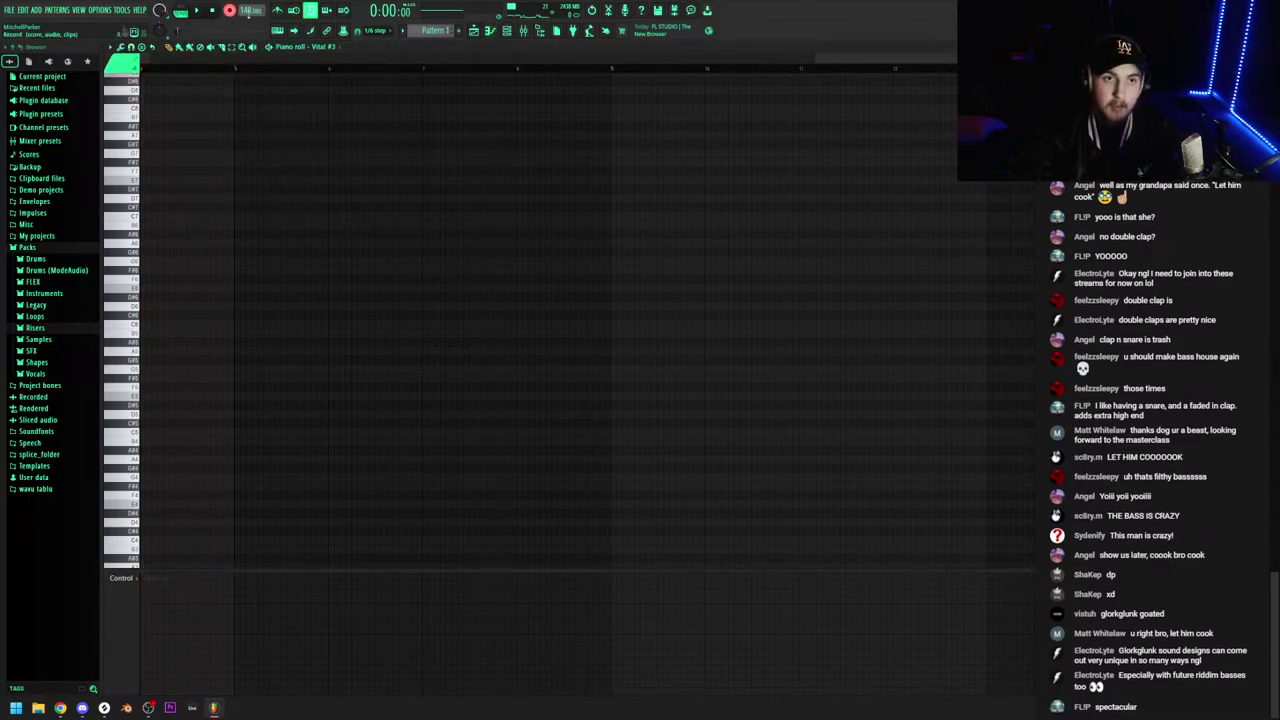
# Record a trial Vital #3 melody over the drum arrangement, and undo the recorded notes
pyautogui.click(475, 31)
pyautogui.click(476, 33)
pyautogui.click(508, 32)
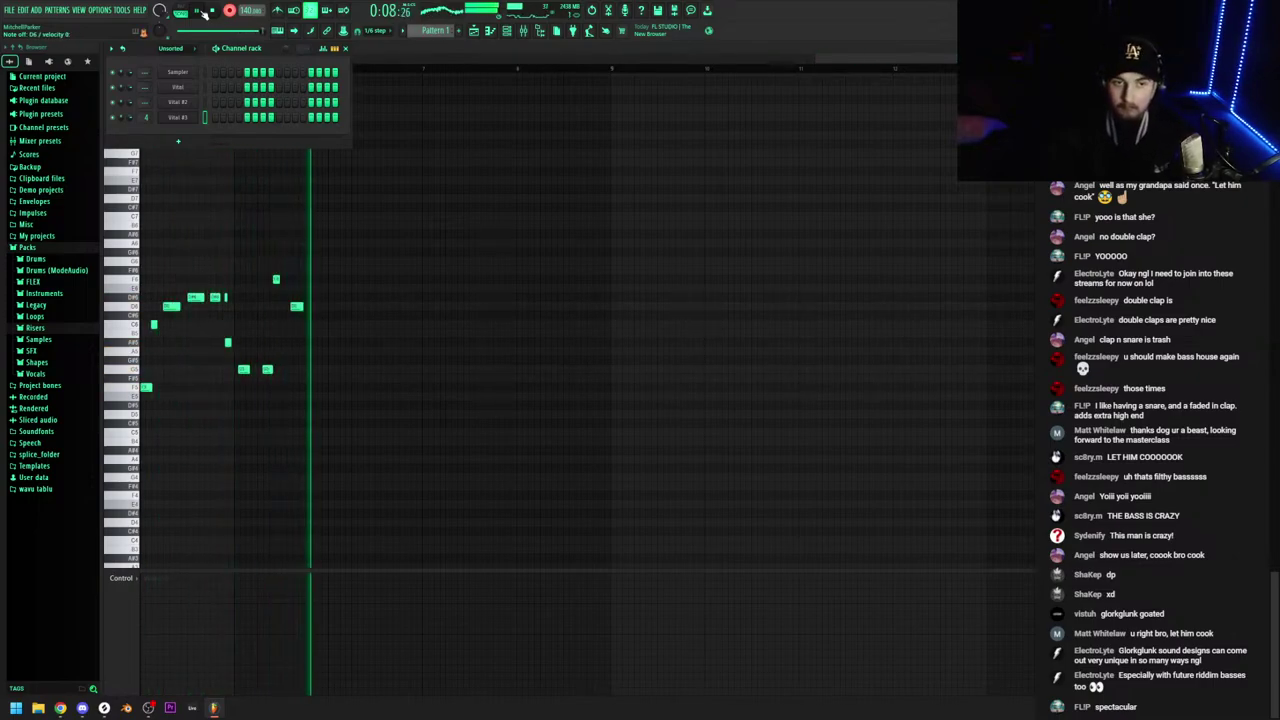
pyautogui.press('space')
pyautogui.doubleClick(467, 63)
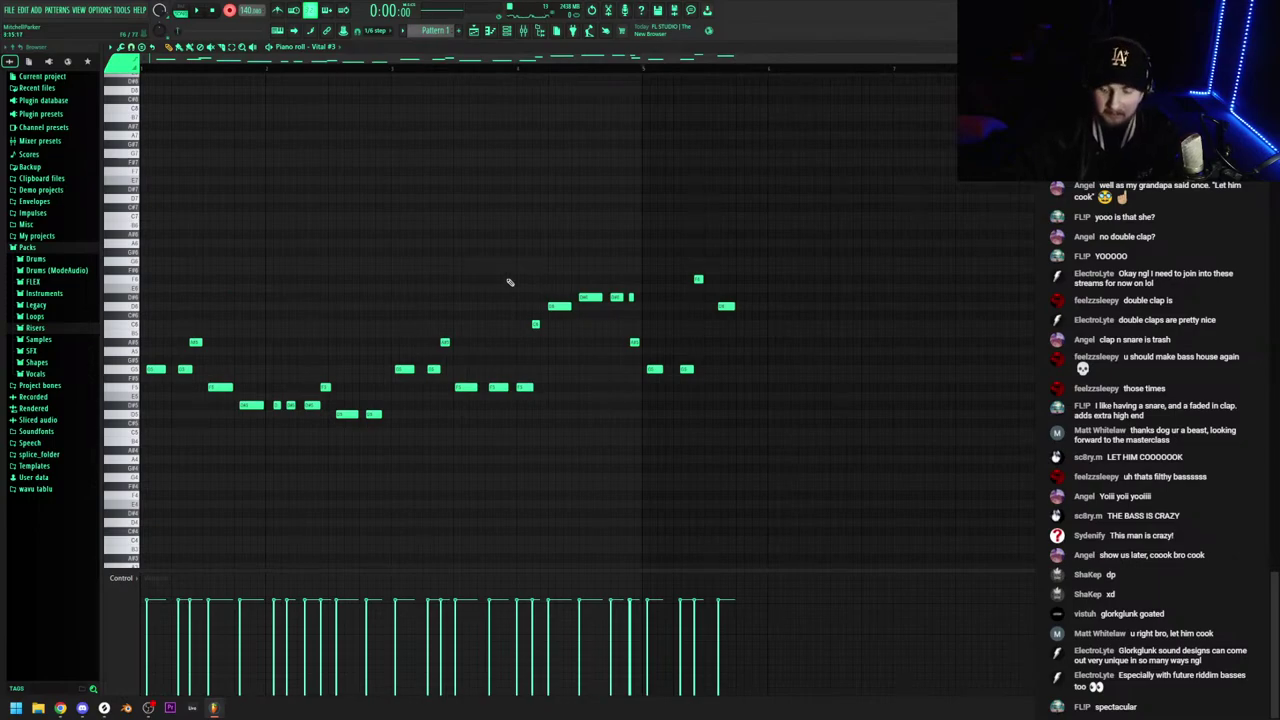
pyautogui.hotkey('ctrl', 'z')
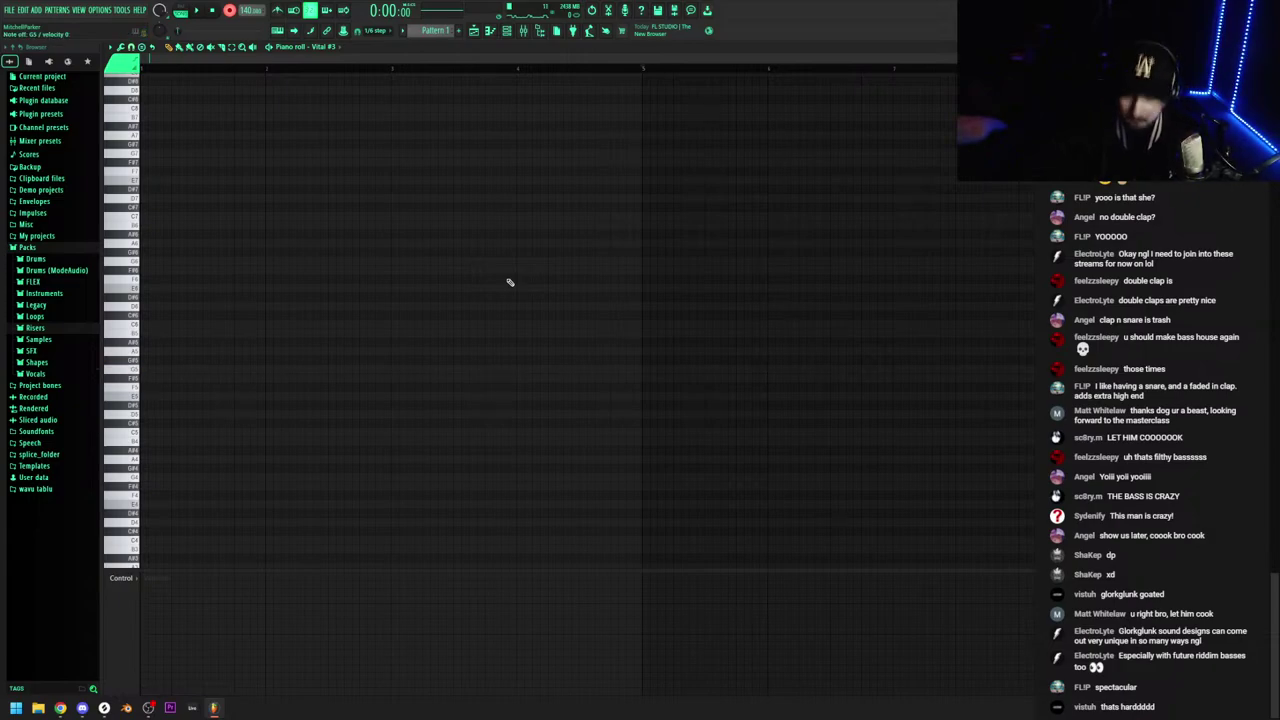
# Duplicate the drum and volume automation clips to fill 16 bars, and extend the Pattern 1 clip on Track 7 to match
pyautogui.click(480, 33)
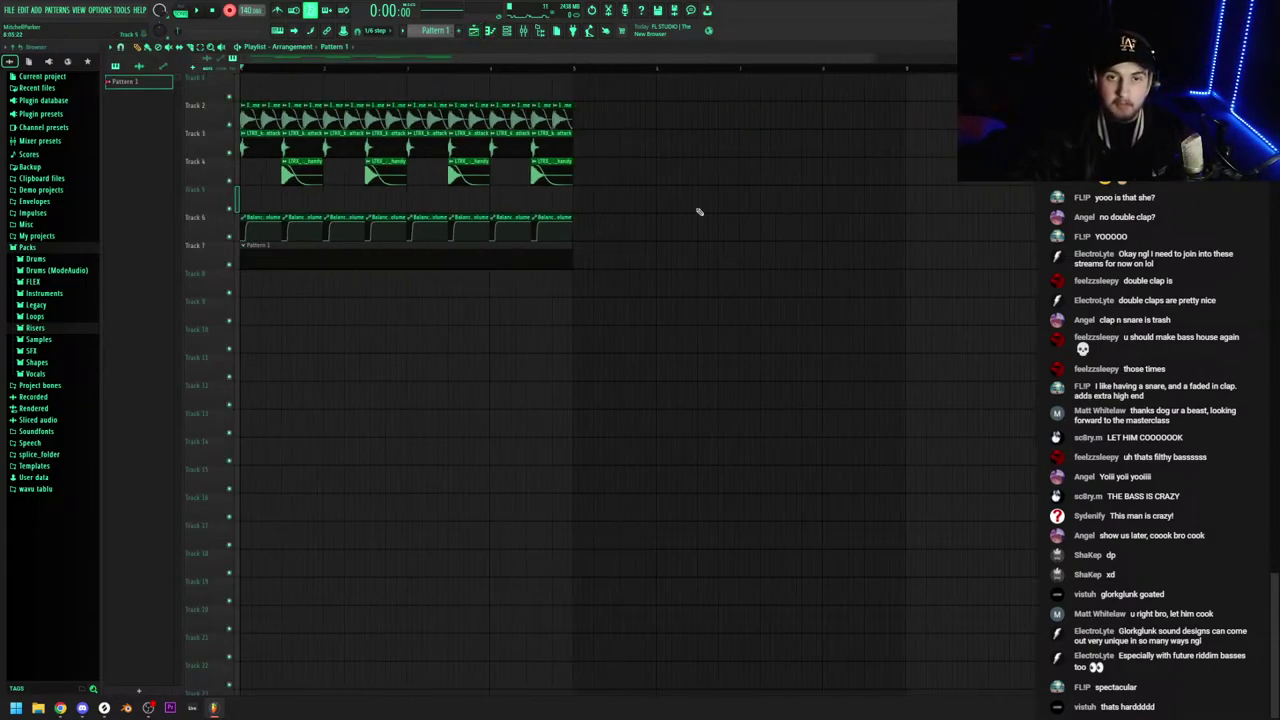
pyautogui.moveTo(715, 242); pyautogui.dragTo(152, 51)
pyautogui.hotkey('ctrl', 'b')
pyautogui.scroll(-2, 765, 269)
pyautogui.hotkey('ctrl', 'b')
pyautogui.hotkey('ctrl', 'b')
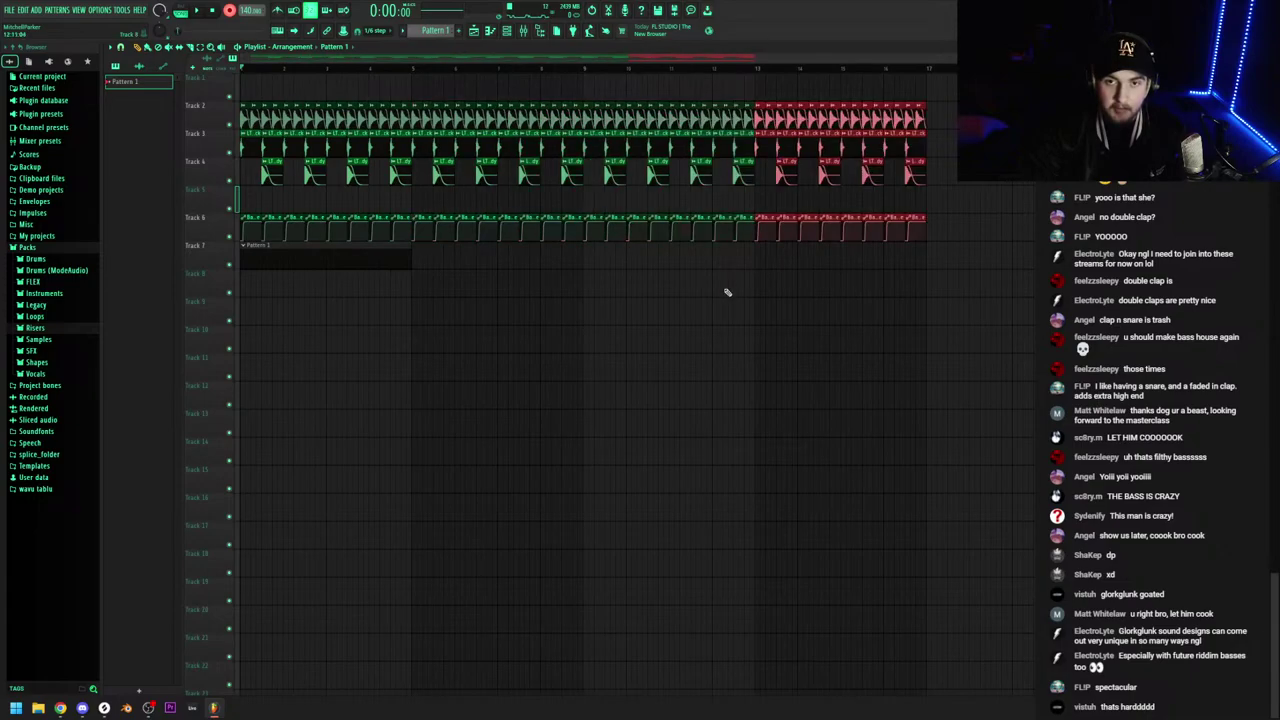
pyautogui.scroll(-1, 516, 271)
pyautogui.moveTo(367, 247); pyautogui.dragTo(750, 223)
# In Vital #3, set oscillator 1's spectral morph type to Phaser and modulate its amount with LFO 1
pyautogui.click(507, 30)
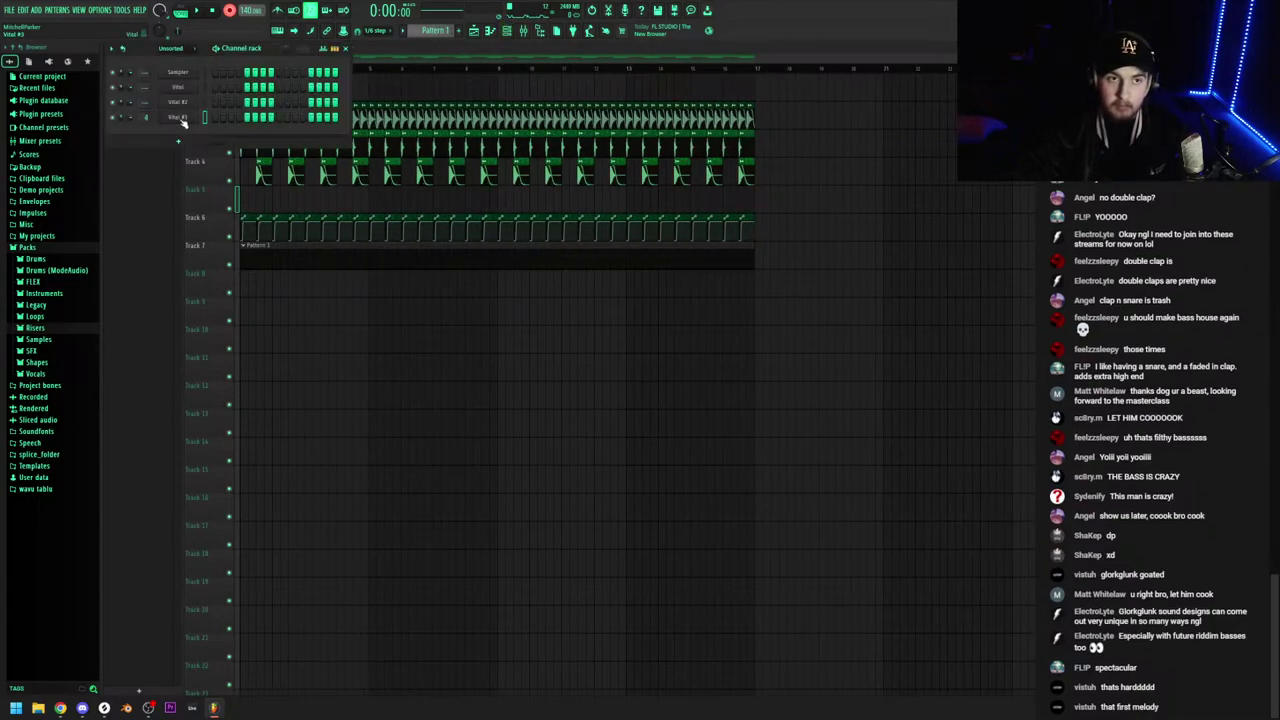
pyautogui.click(180, 118)
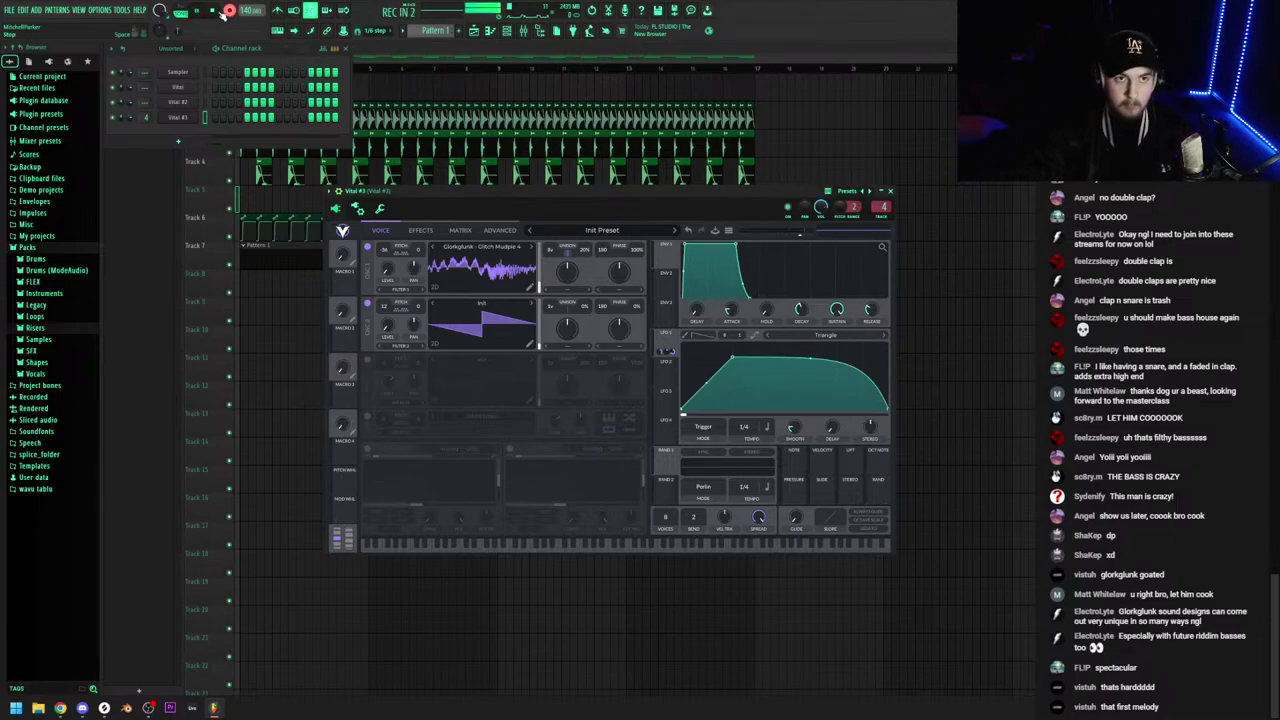
pyautogui.click(565, 289)
pyautogui.click(579, 436)
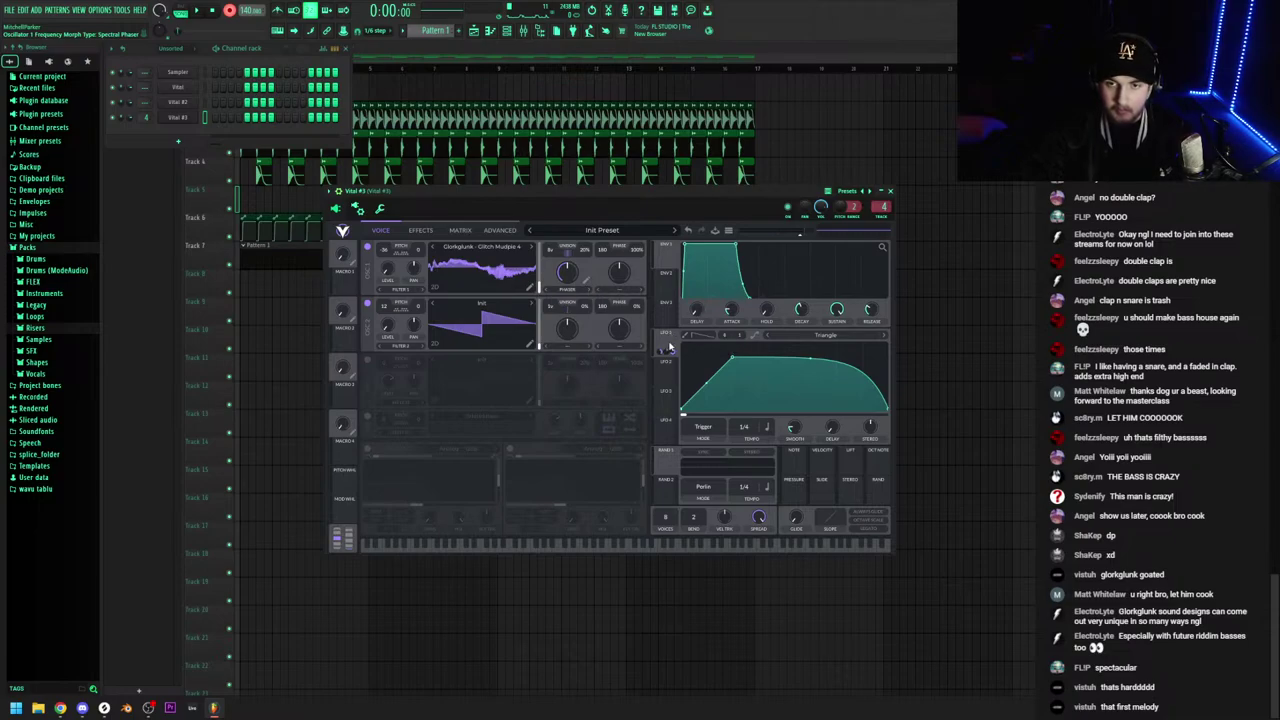
pyautogui.moveTo(670, 347); pyautogui.dragTo(567, 278)
# Record a longer Vital #3 melody take over the extended drums, and delete all its notes from the piano roll
pyautogui.click(197, 11)
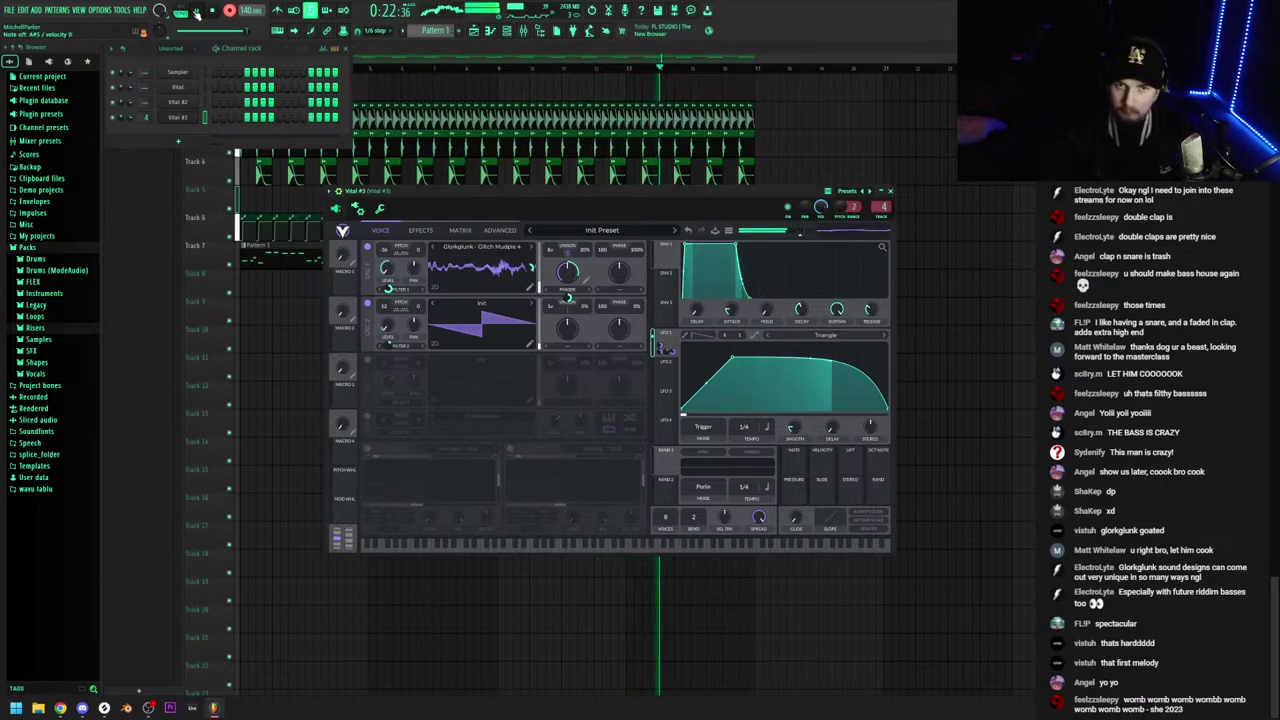
pyautogui.click(431, 52)
pyautogui.press('space')
pyautogui.doubleClick(446, 253)
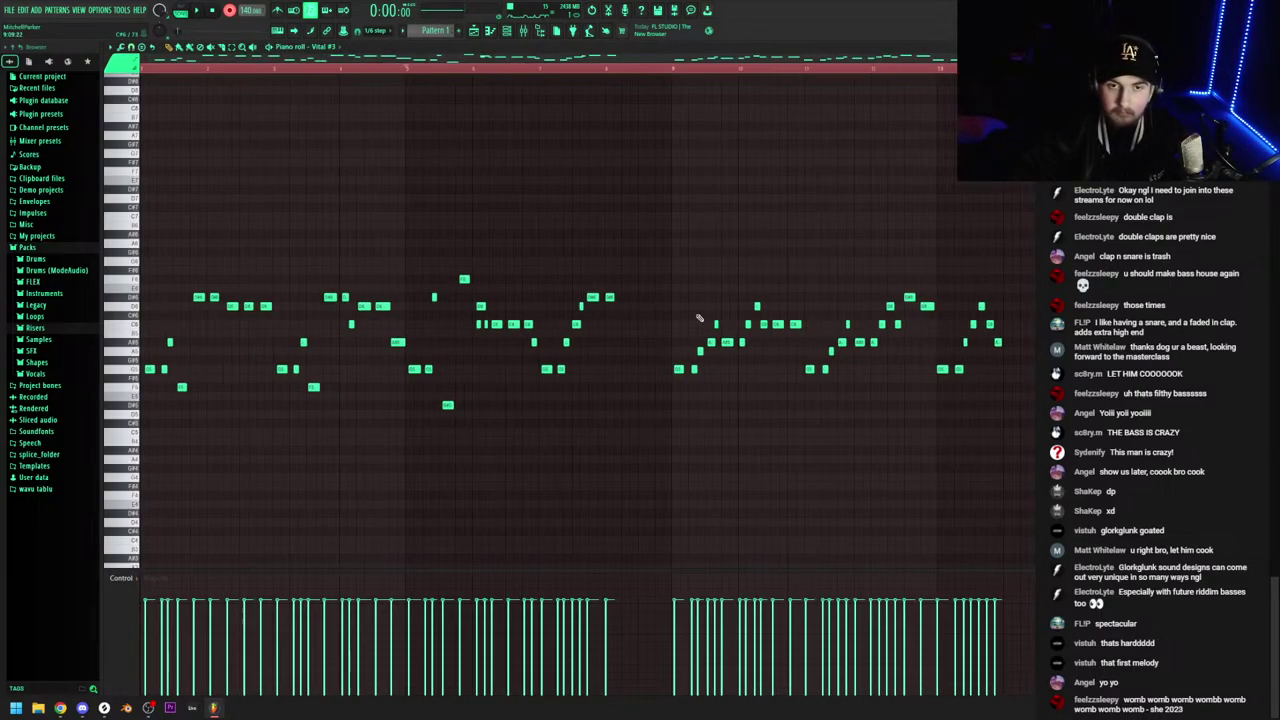
pyautogui.hotkey('ctrl', 'a')
pyautogui.press('Delete')
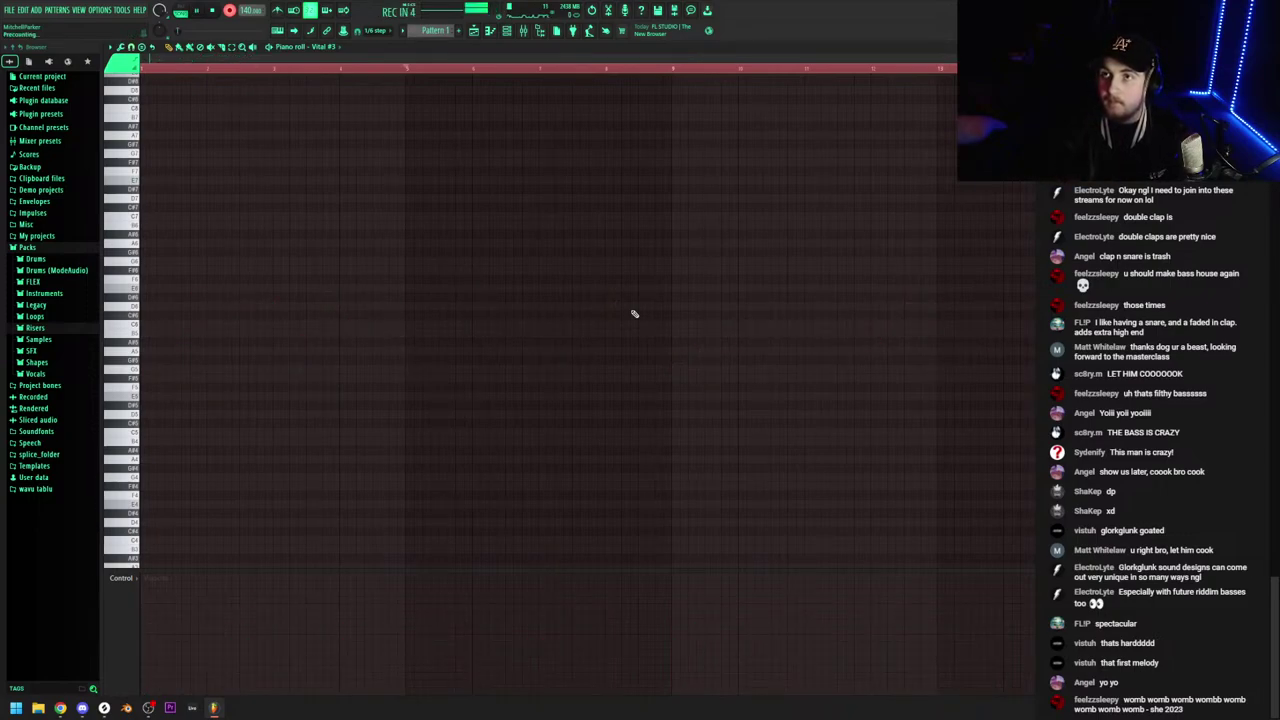
# Record a new short Vital #3 melody of about three and a half bars from the start of Pattern 1
pyautogui.press('space')
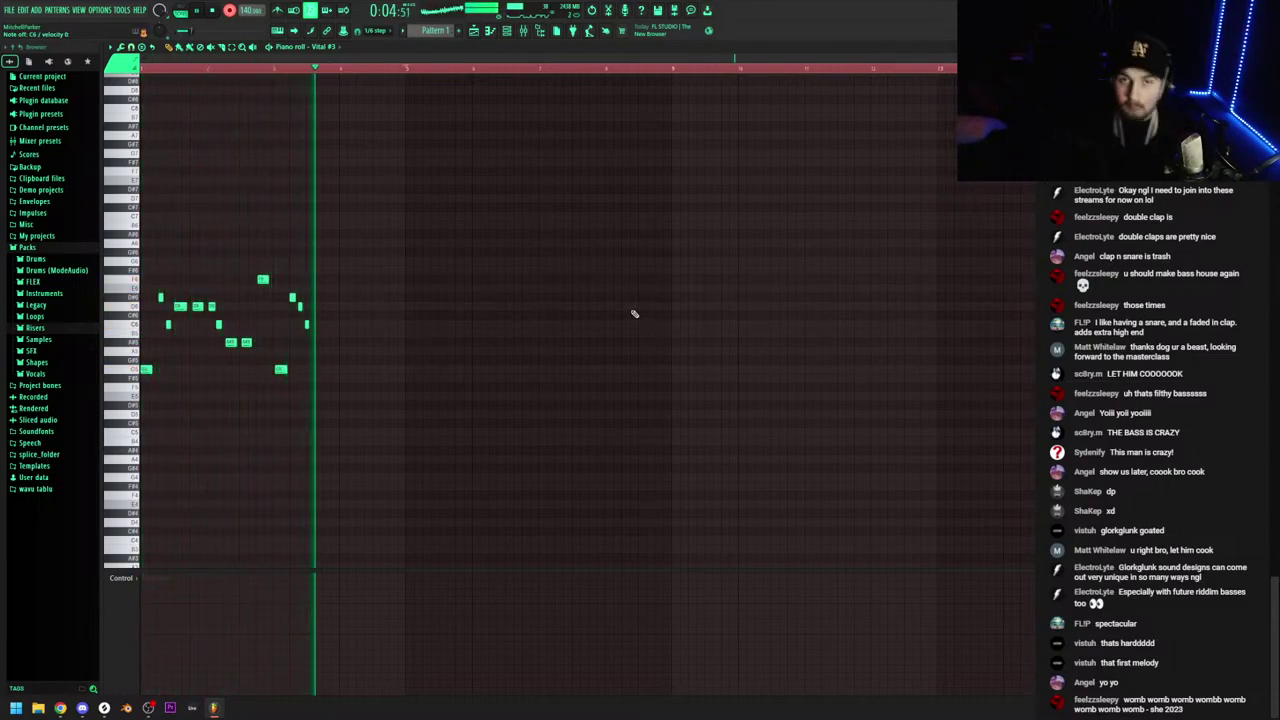
pyautogui.press('space')
pyautogui.scroll(4, 177, 223)
# Raise the second note of the recorded melody to G6, auditioning the opening phrase
pyautogui.press('space')
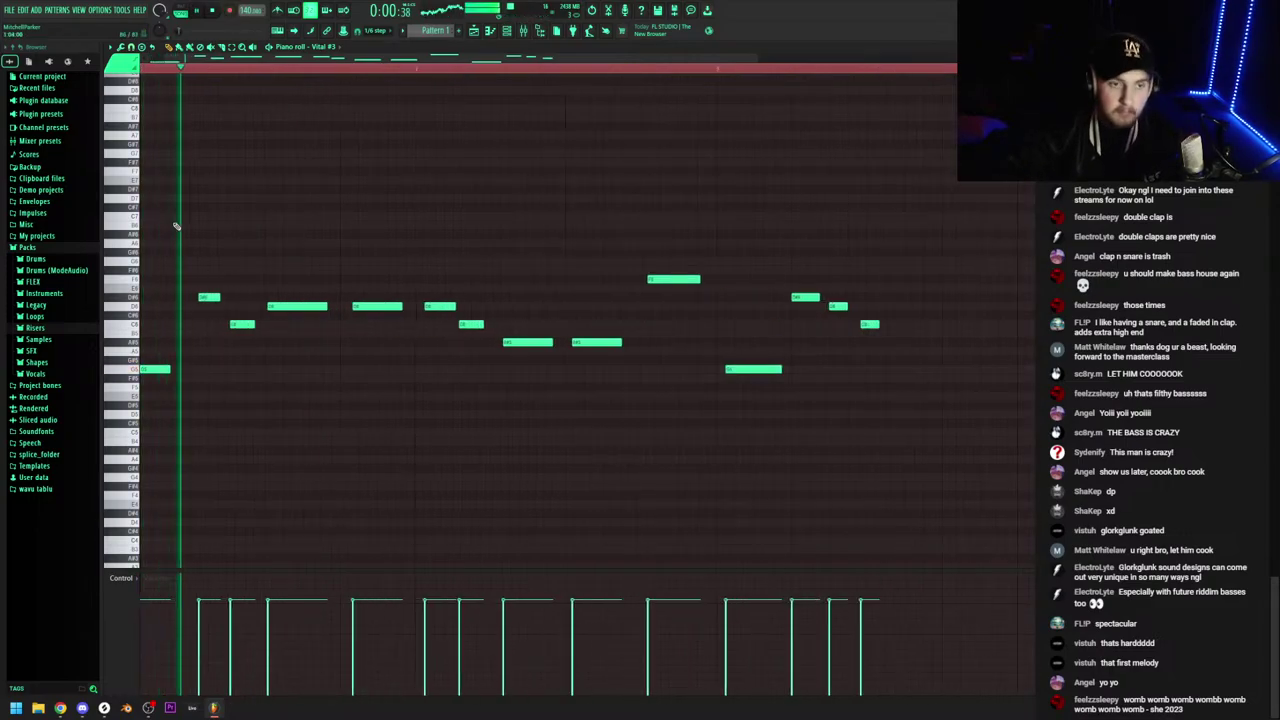
pyautogui.press('space')
pyautogui.press('space')
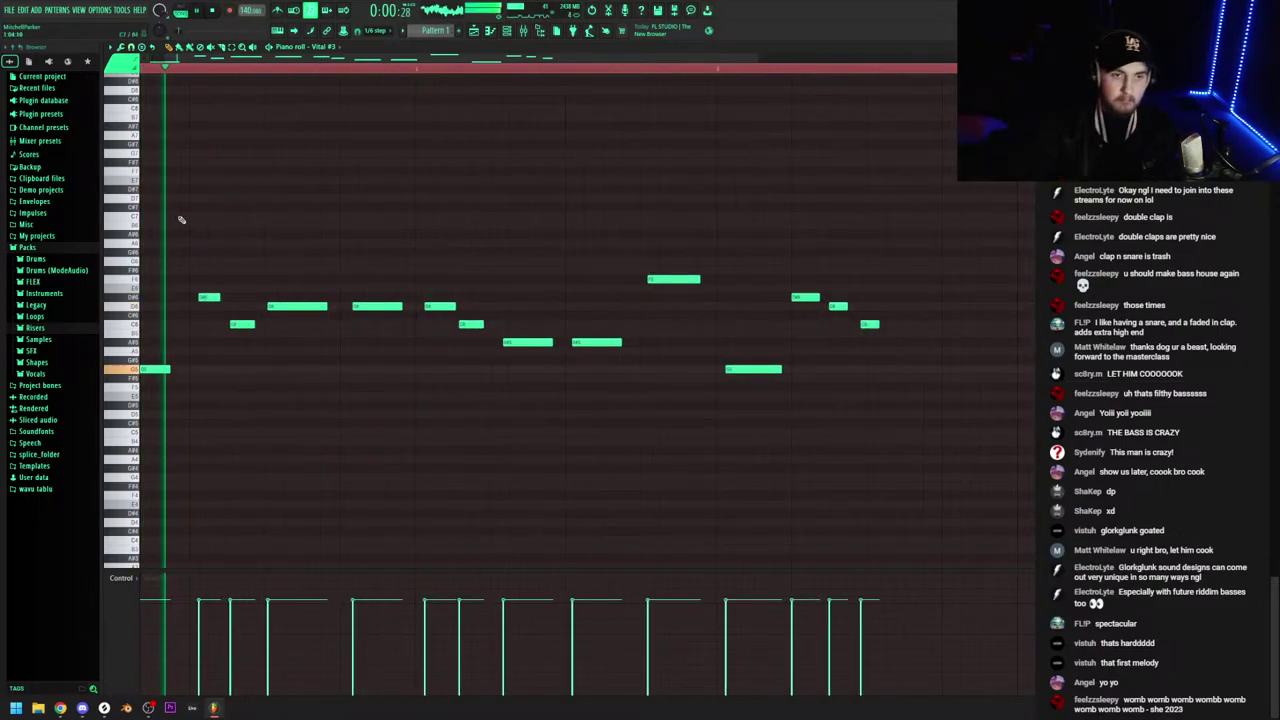
pyautogui.press('space')
pyautogui.moveTo(208, 298); pyautogui.dragTo(208, 276)
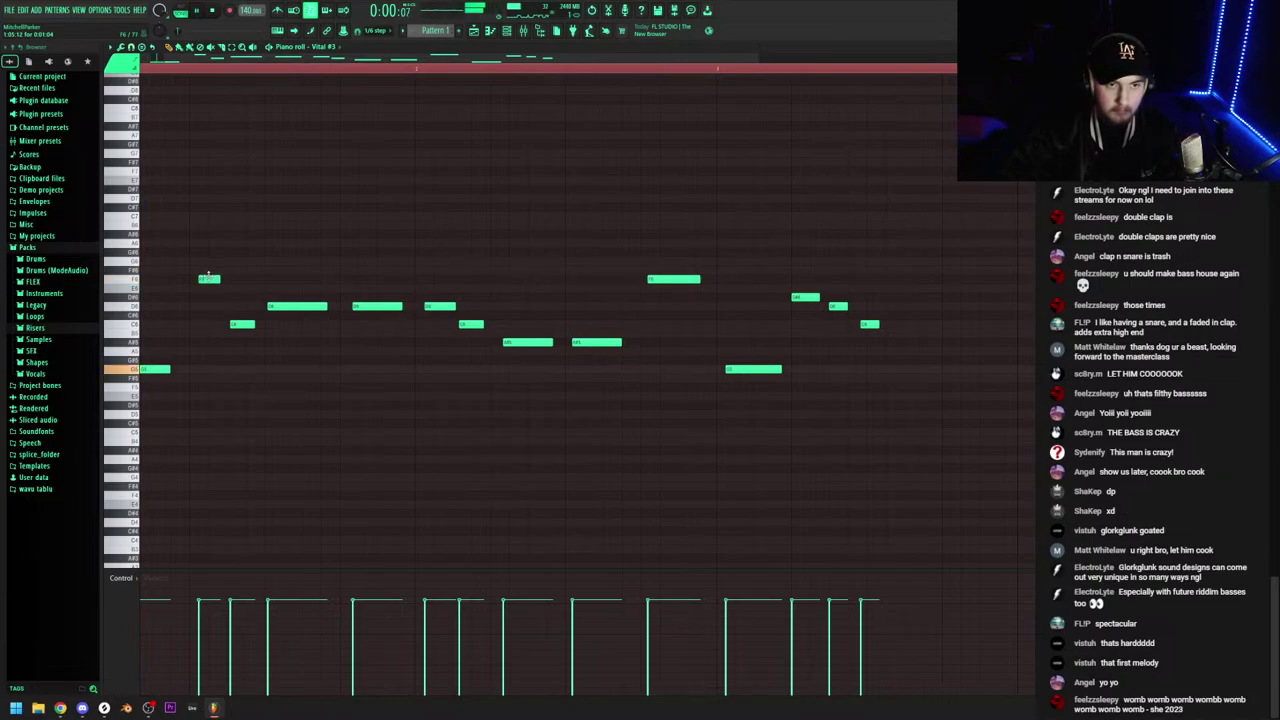
pyautogui.press('space')
pyautogui.press('space')
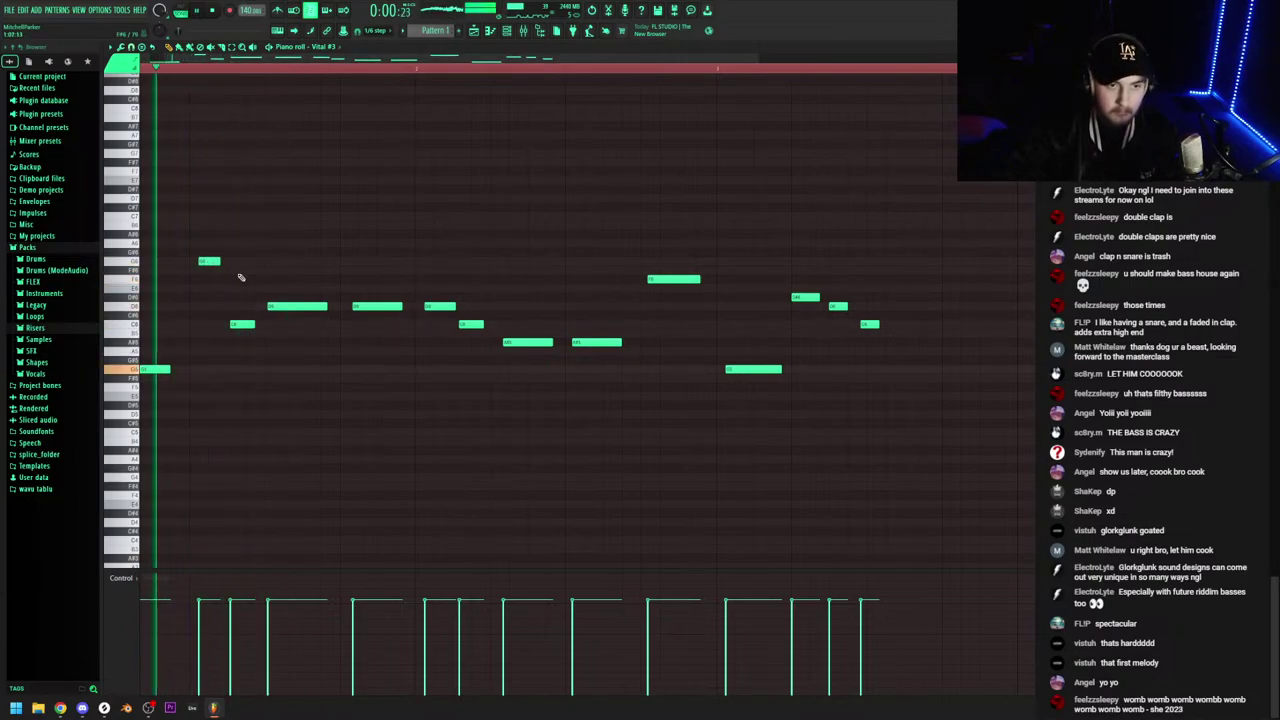
pyautogui.press('space')
pyautogui.press('space')
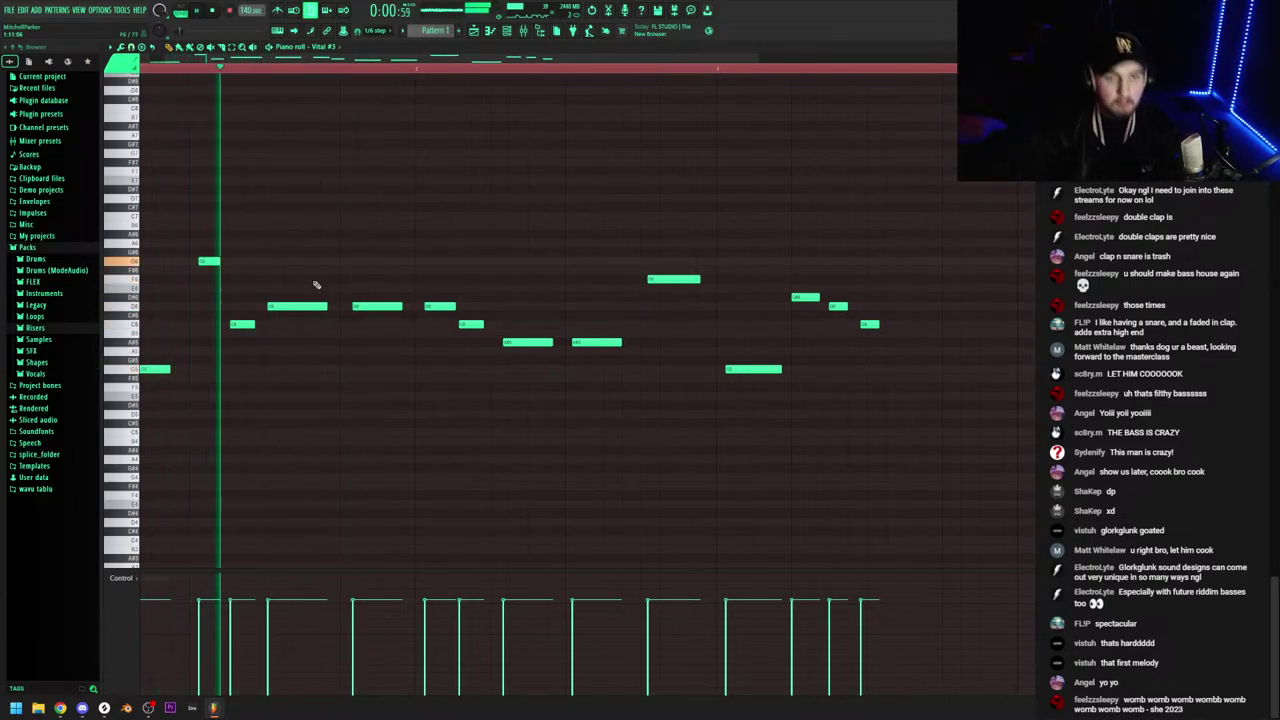
# Try the two long D6 notes in the first bar at E6 during playback, and move them back to D6
pyautogui.press('space')
pyautogui.moveTo(391, 317); pyautogui.dragTo(298, 285)
pyautogui.press('space')
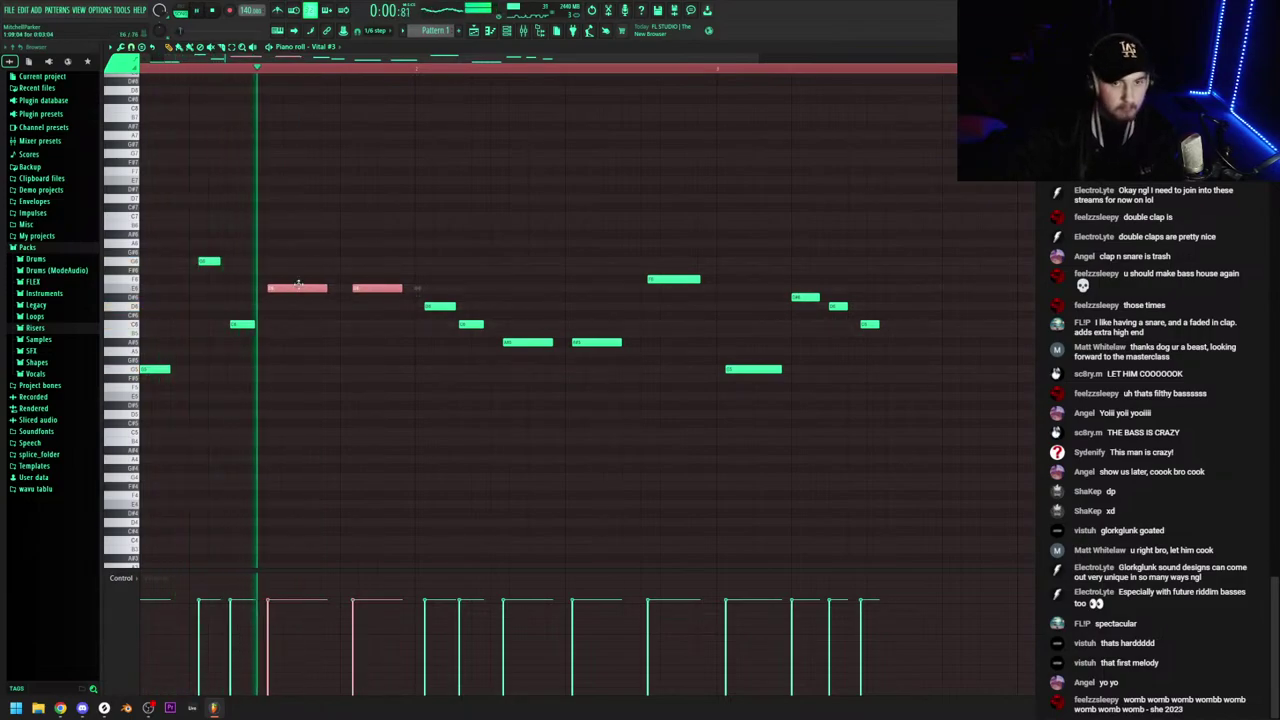
pyautogui.press('space')
pyautogui.press('space')
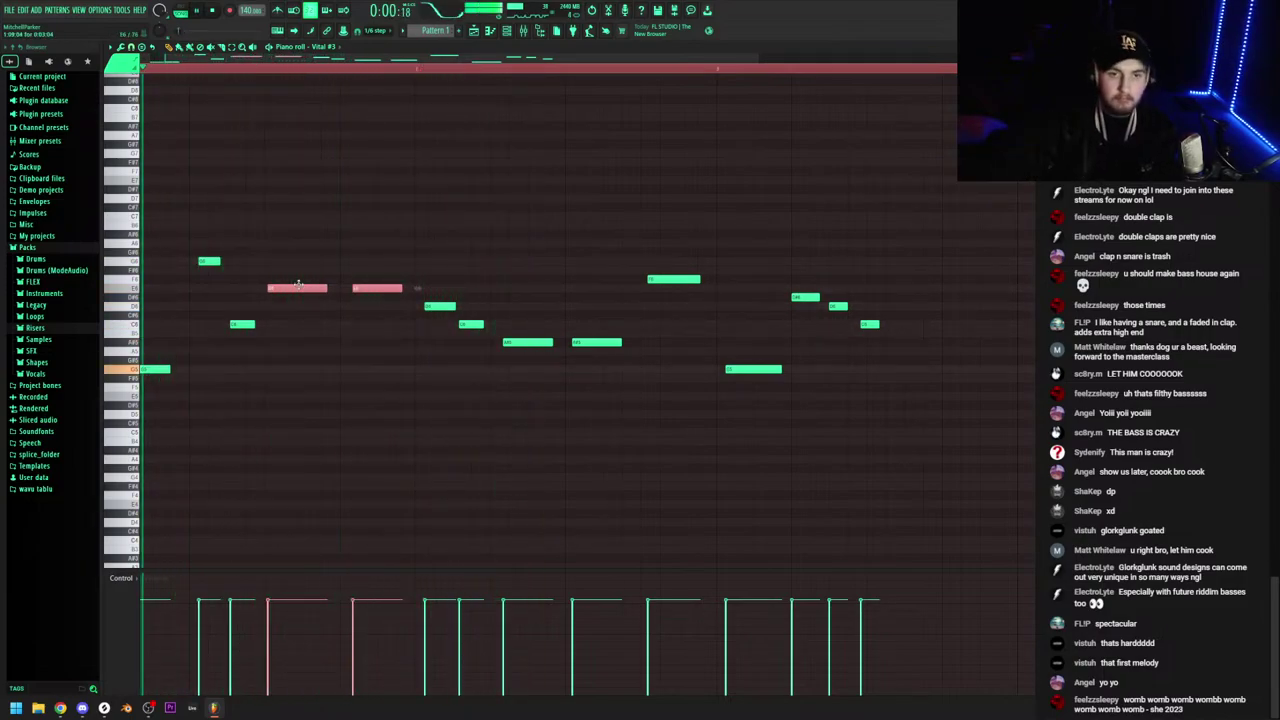
pyautogui.moveTo(298, 286); pyautogui.dragTo(299, 304)
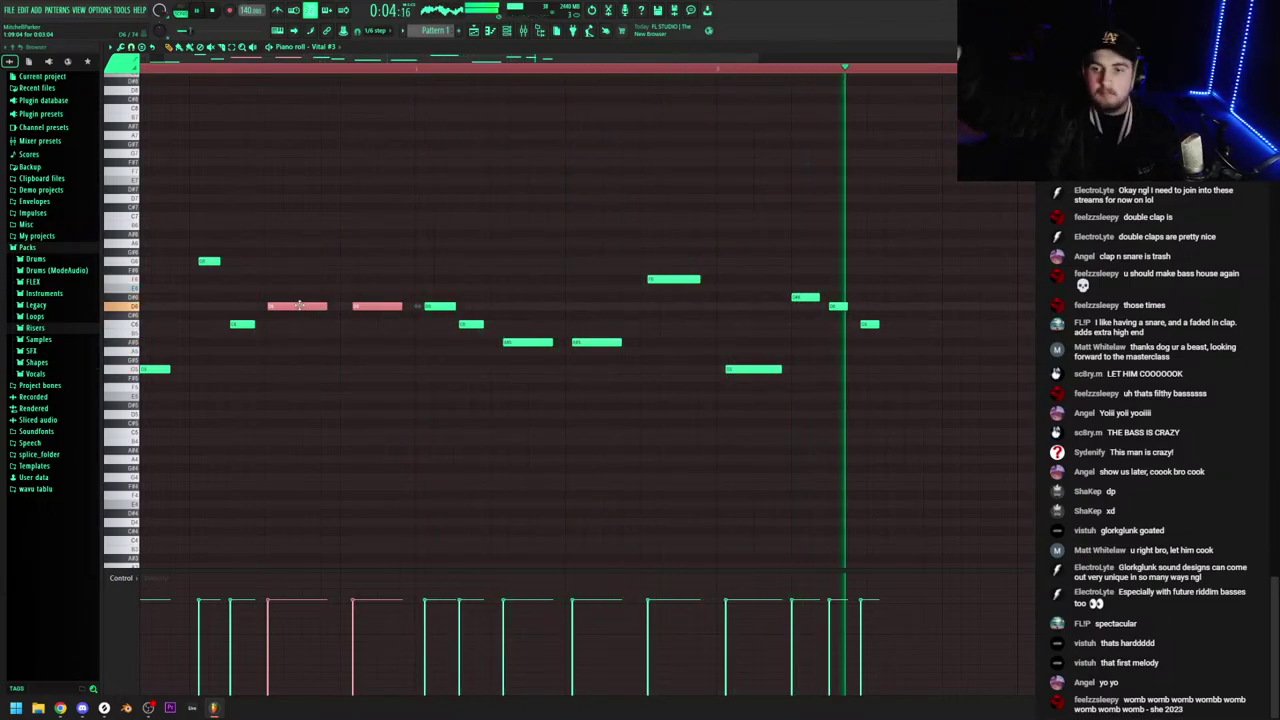
# Delete the last four melody notes, from bar 3 onward, and stop playback
pyautogui.moveTo(977, 508); pyautogui.dragTo(771, 259)
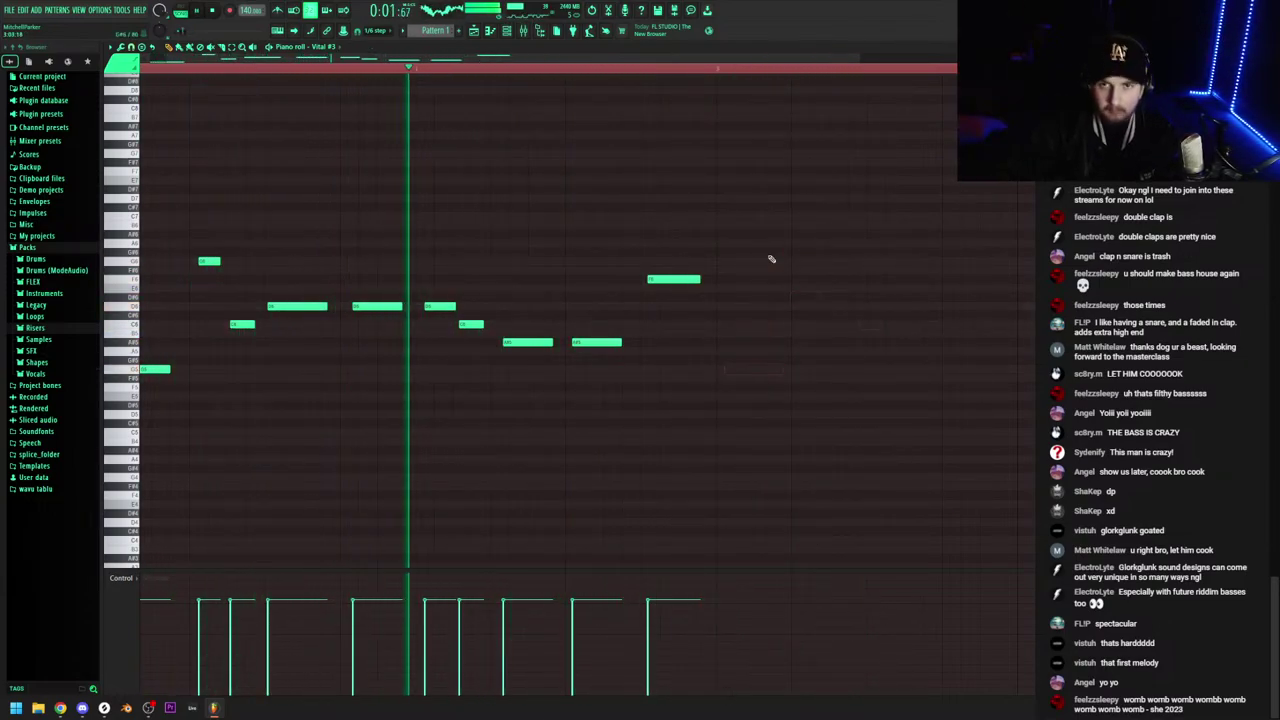
pyautogui.press('Delete')
pyautogui.press('space')
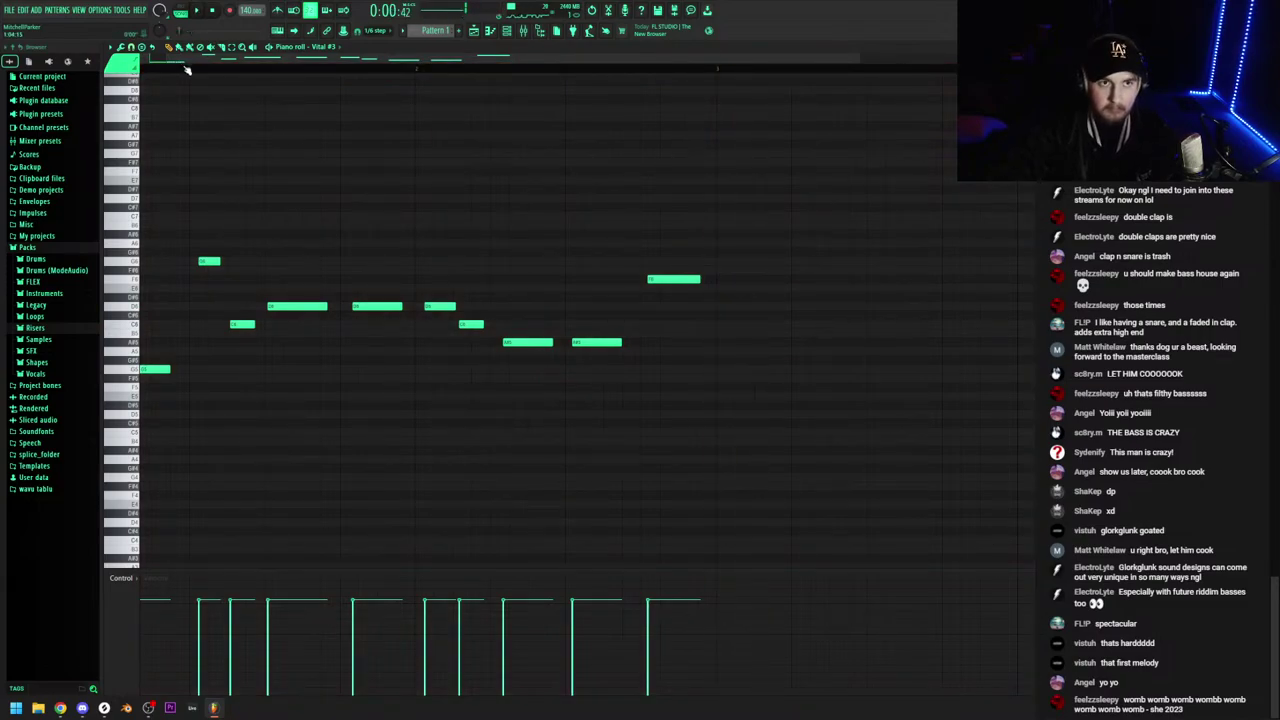
# Raise the two long D6 notes in the first bar to E6 while auditioning the melody
pyautogui.press('space')
pyautogui.scroll(-2, 196, 108)
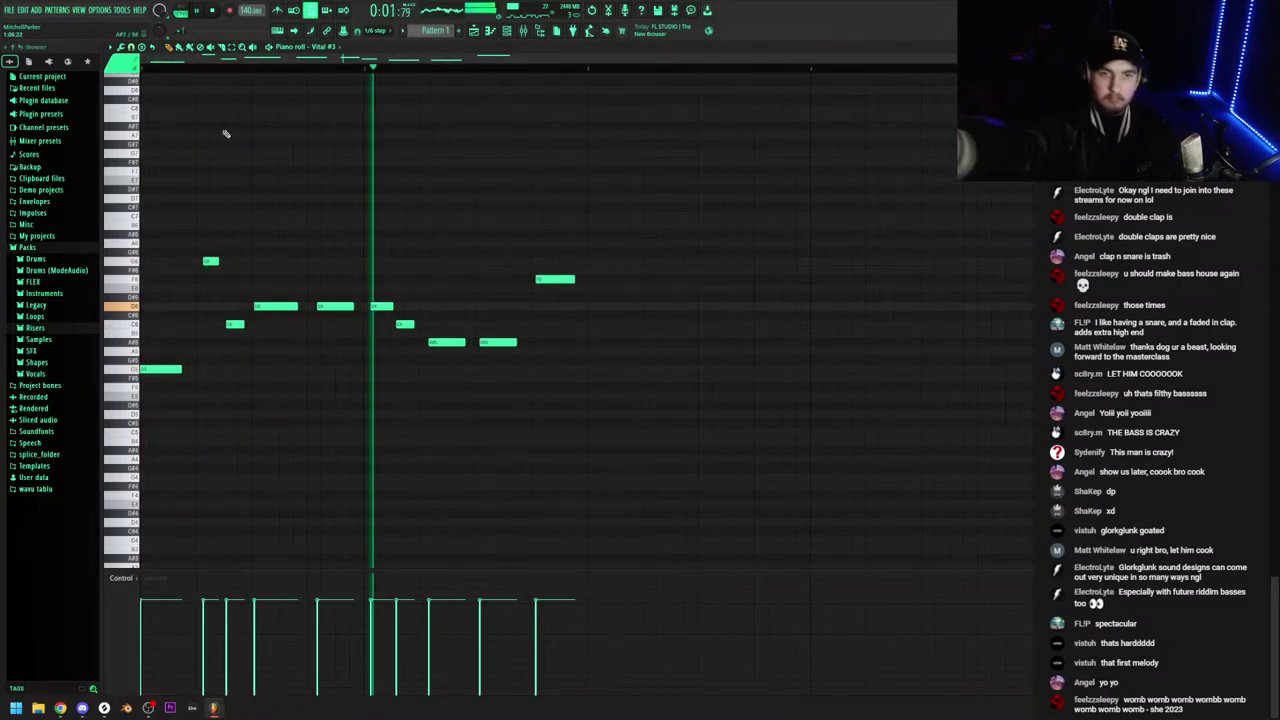
pyautogui.scroll(1, 391, 317)
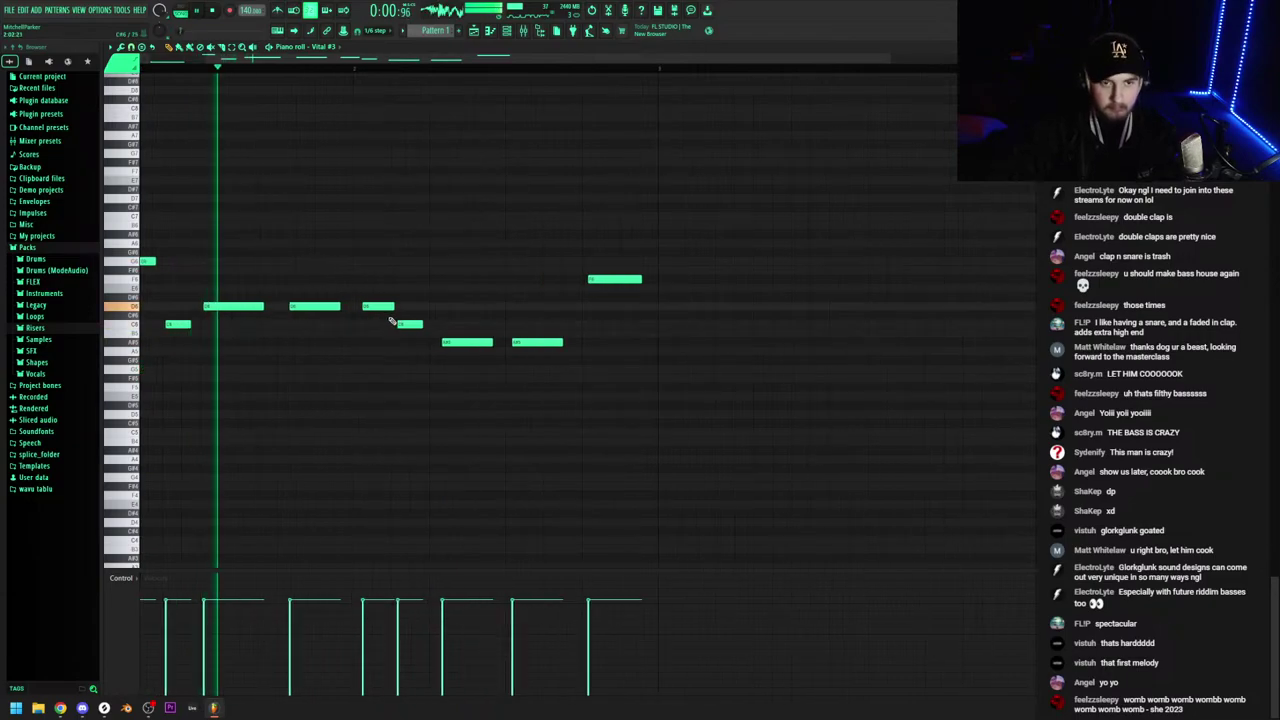
pyautogui.press('space')
pyautogui.press('space')
pyautogui.moveTo(320, 294); pyautogui.dragTo(228, 280)
pyautogui.press('space')
pyautogui.press('space')
# Remove the extra C#6 note added between the two long notes and lower the second long note back to D6
pyautogui.click(260, 315)
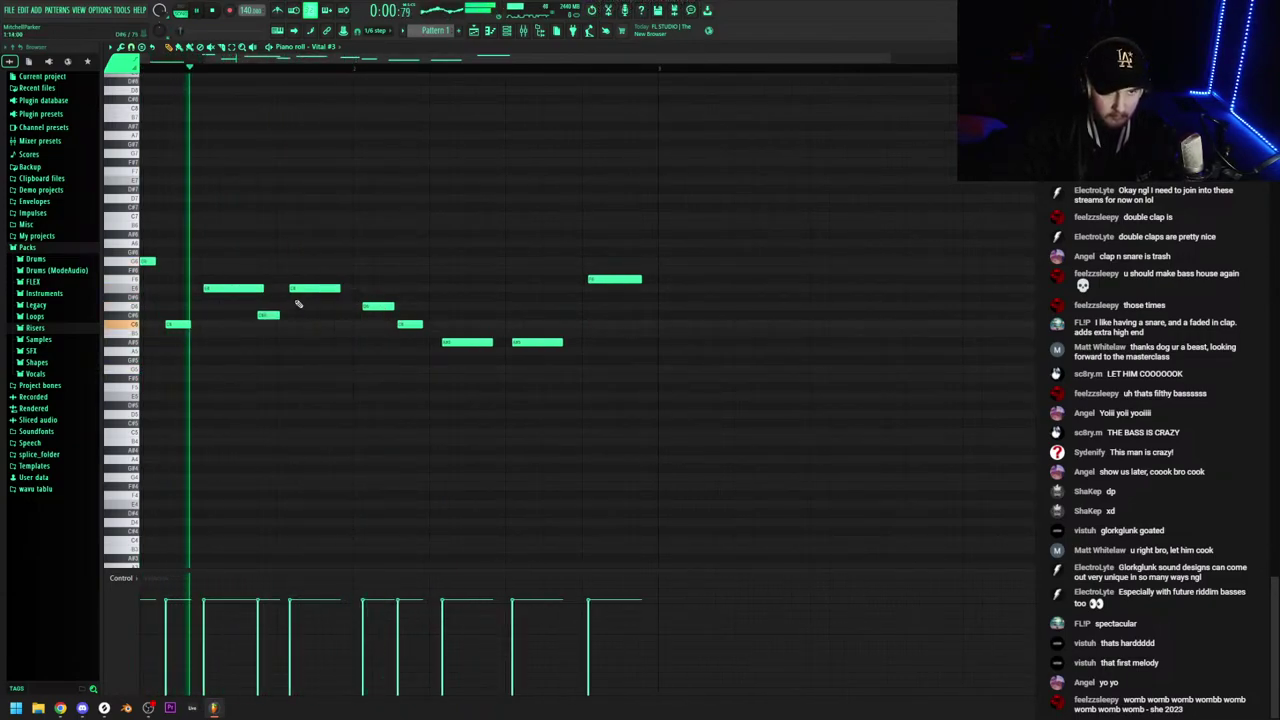
pyautogui.rightClick(266, 315)
pyautogui.press('space')
pyautogui.moveTo(345, 288); pyautogui.dragTo(320, 306)
pyautogui.rightClick(352, 298)
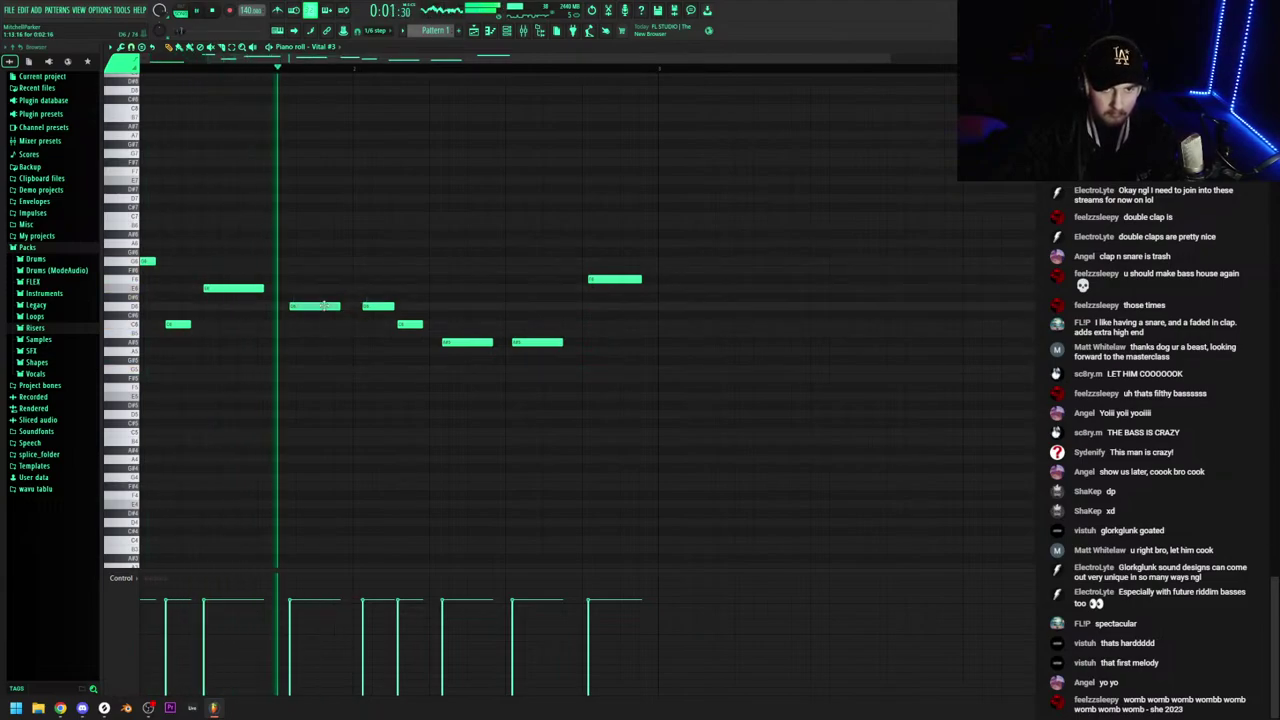
# Raise both A#5 notes in bar 2 to D6, and start the long D6 note in bar 1 slightly earlier and lengthen it
pyautogui.press('space')
pyautogui.moveTo(434, 333); pyautogui.dragTo(462, 301)
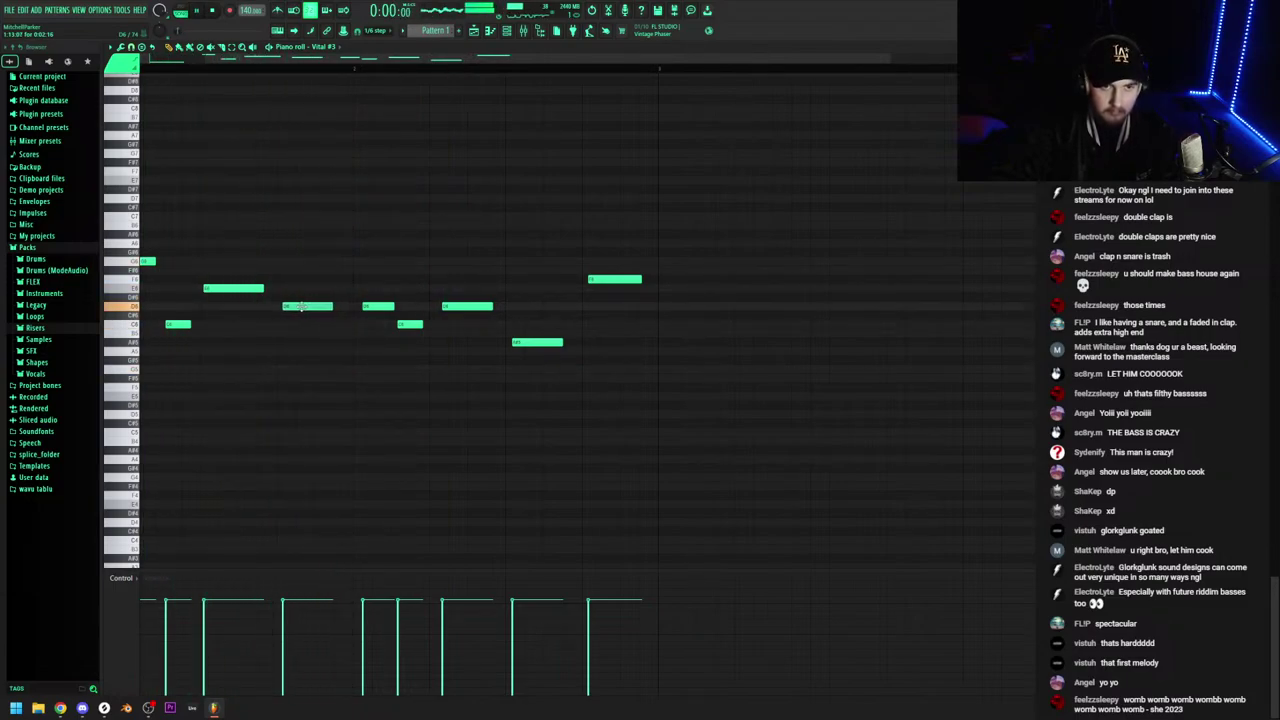
pyautogui.moveTo(336, 307); pyautogui.dragTo(341, 307)
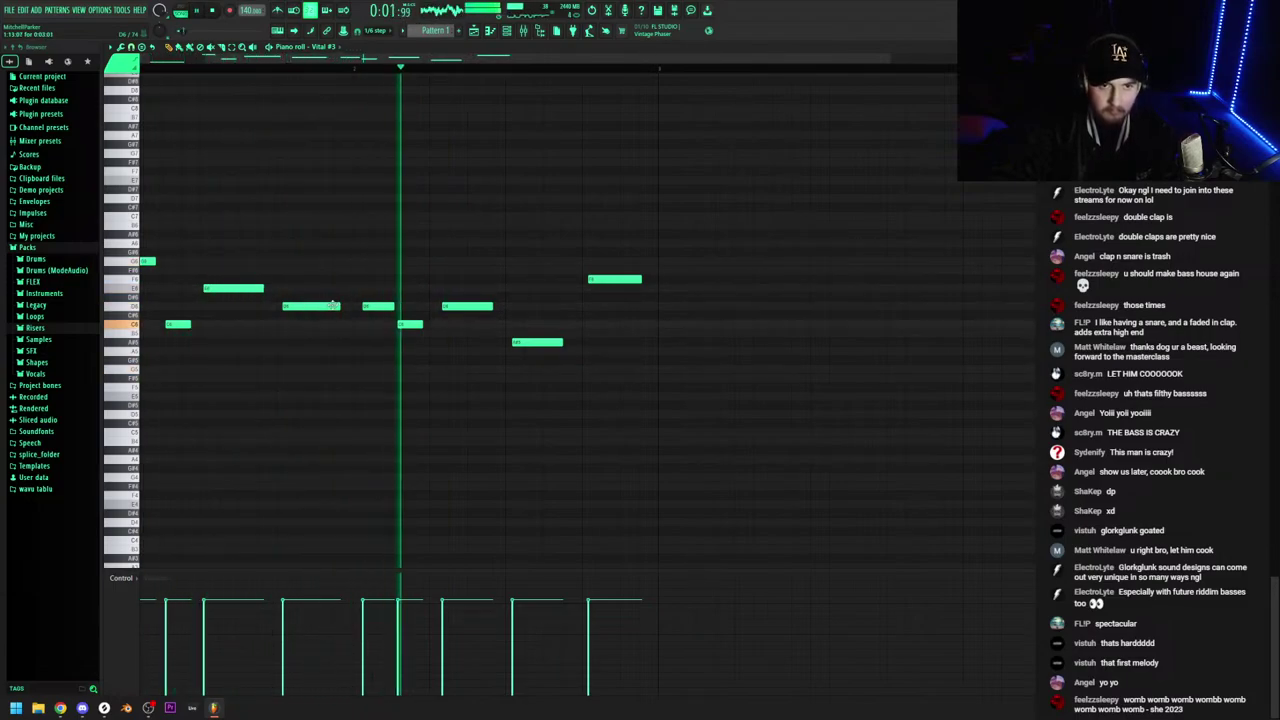
pyautogui.press('space')
pyautogui.moveTo(539, 344); pyautogui.dragTo(540, 307)
pyautogui.press('space')
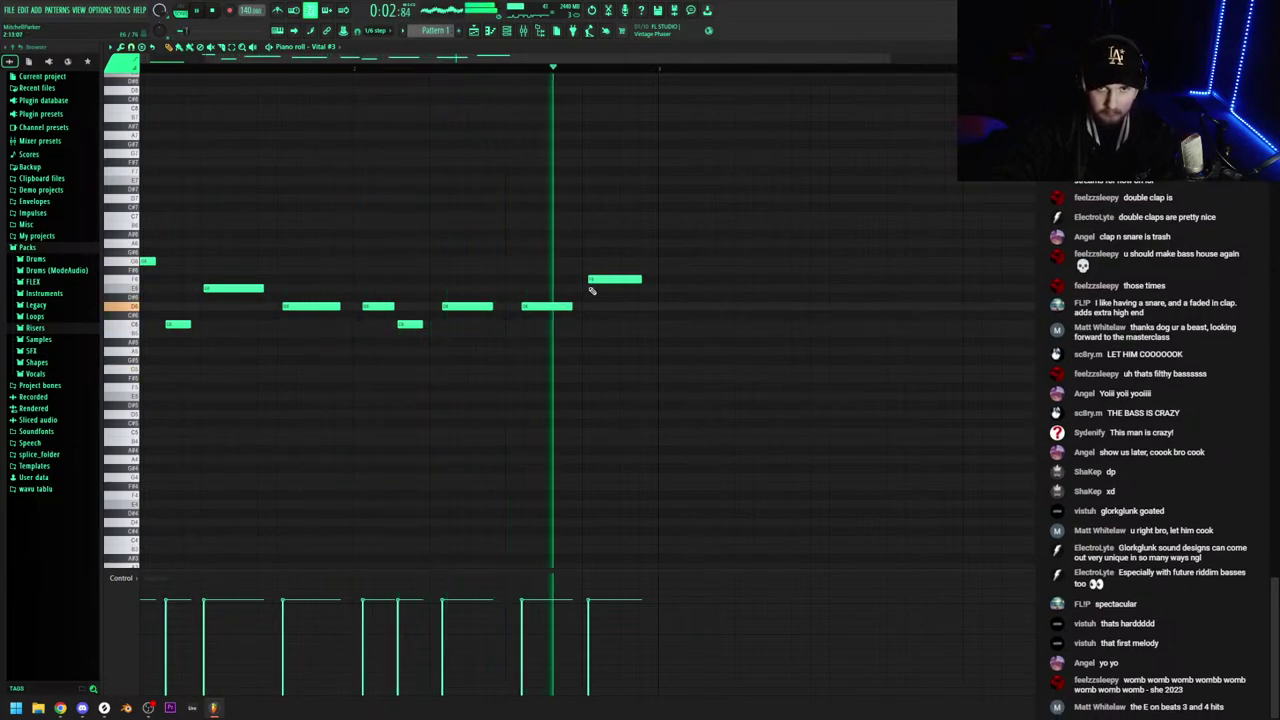
# Duplicate the two-bar melody into bars 3 and 4 and raise the copy by one octave
pyautogui.scroll(-2, 600, 258)
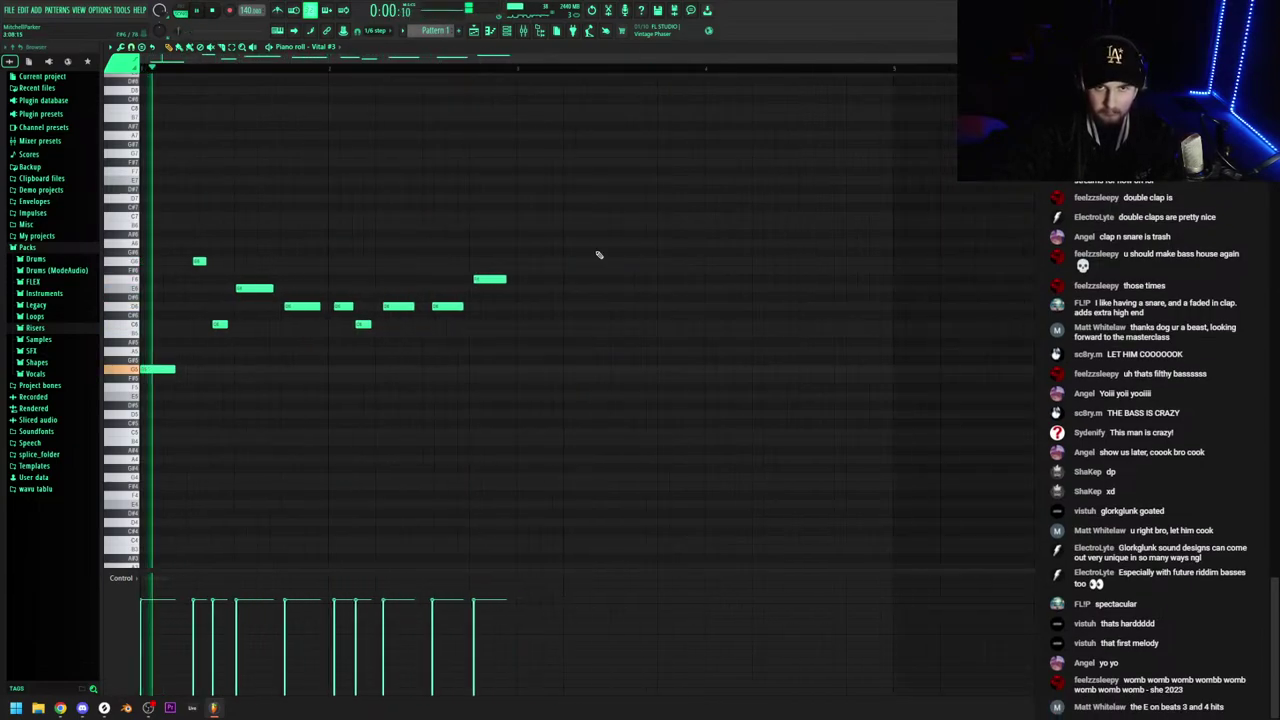
pyautogui.click(517, 71)
pyautogui.hotkey('ctrl', 'a')
pyautogui.hotkey('ctrl', 'b')
pyautogui.hotkey('ctrl', 'Up')
pyautogui.press('space')
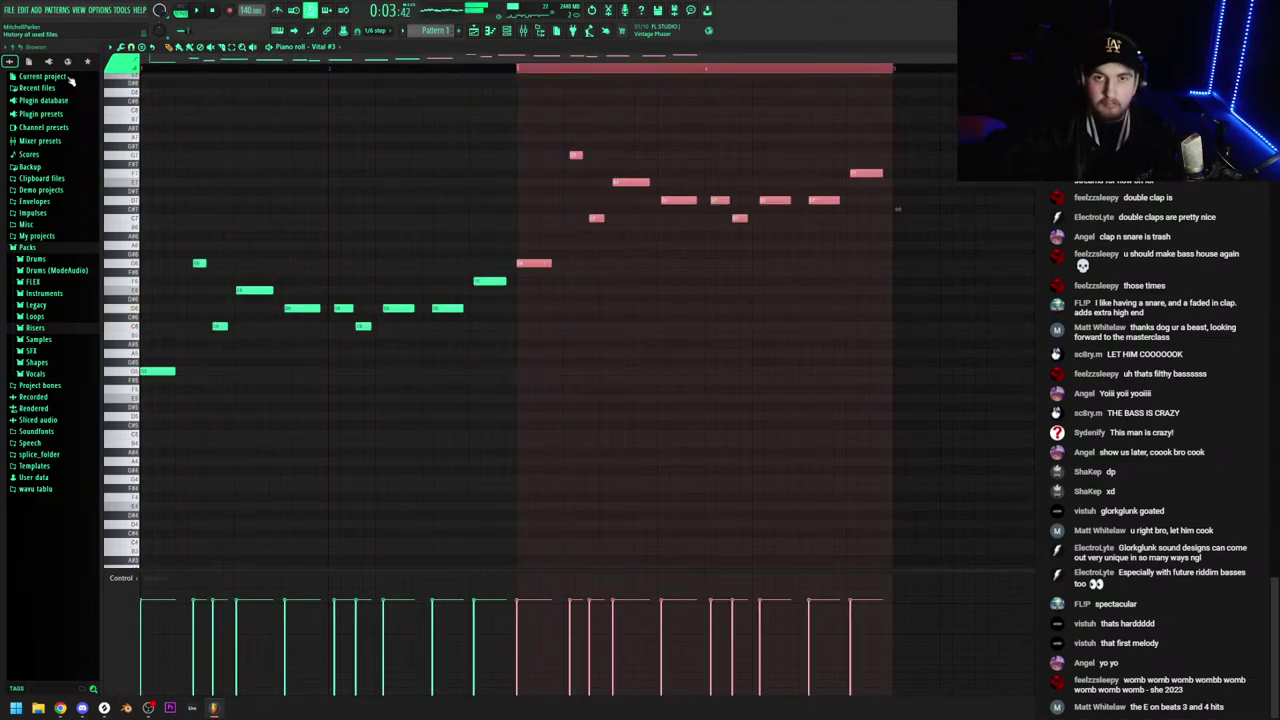
# Try the whole four-bar melody one octave lower during playback, and move it back up
pyautogui.scroll(-1, 385, 137)
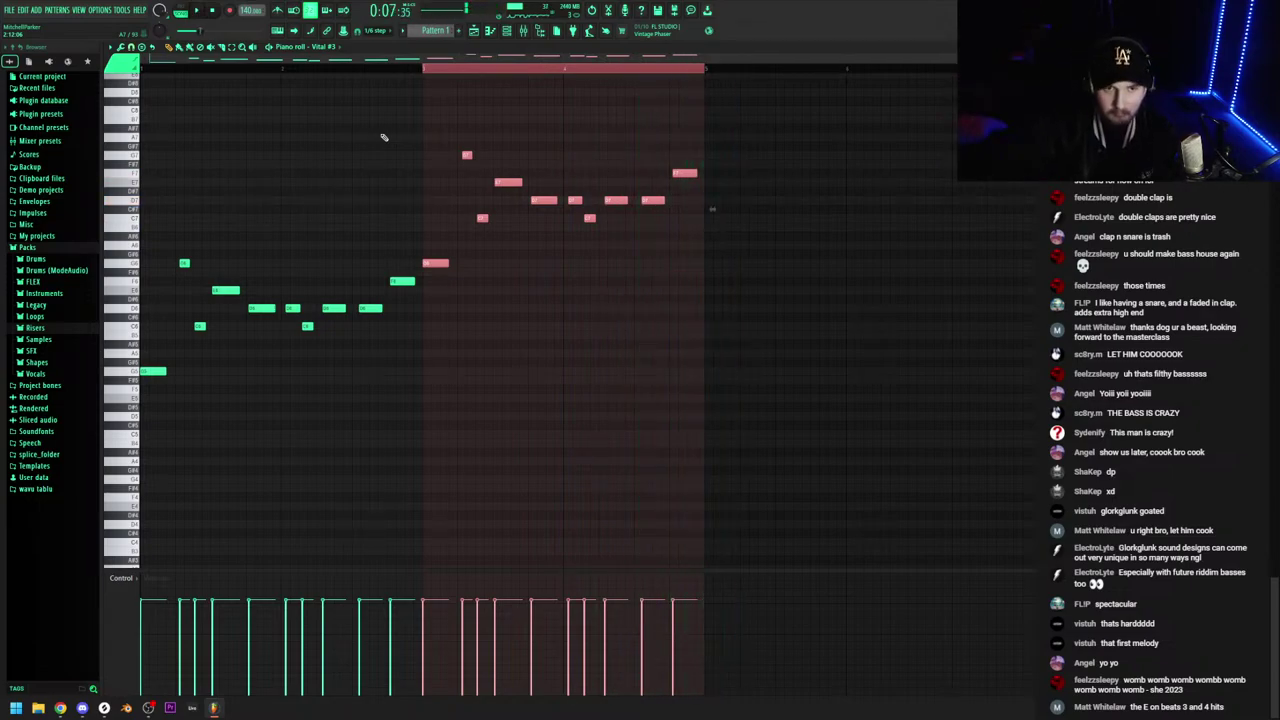
pyautogui.doubleClick(248, 70)
pyautogui.press('space')
pyautogui.press('space')
pyautogui.press('space')
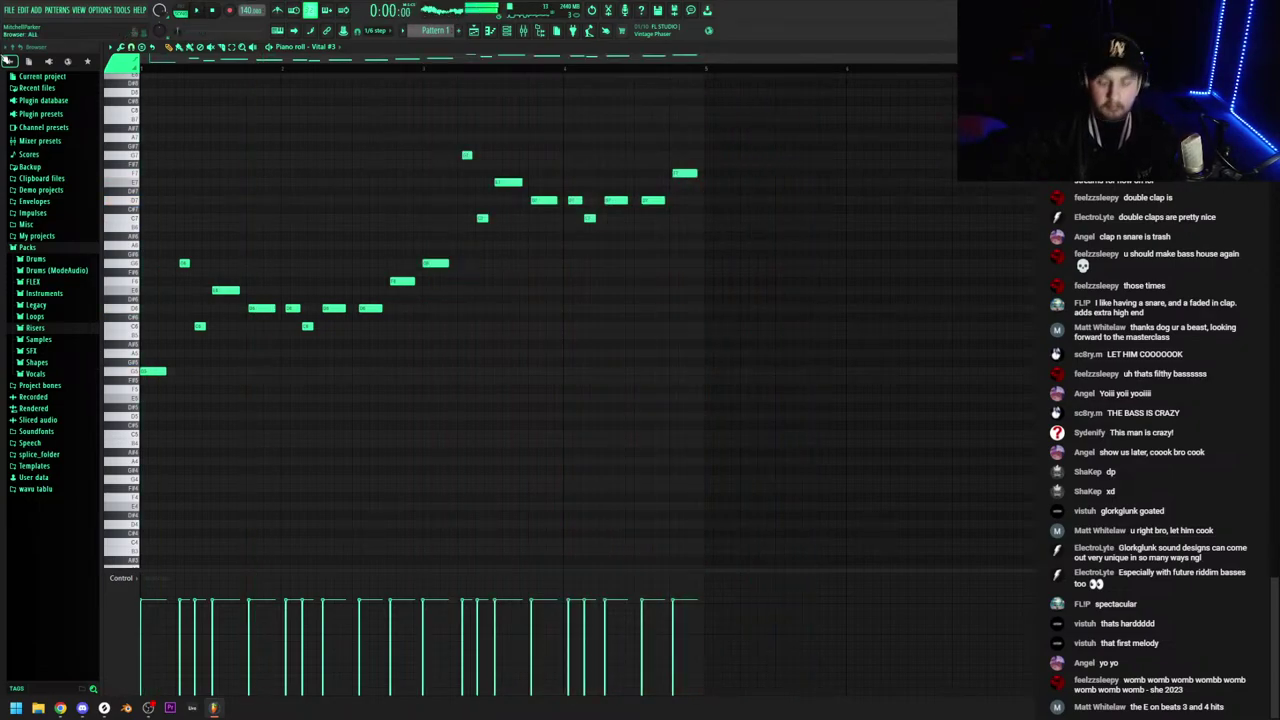
pyautogui.press('space')
pyautogui.scroll(3, 400, 320)
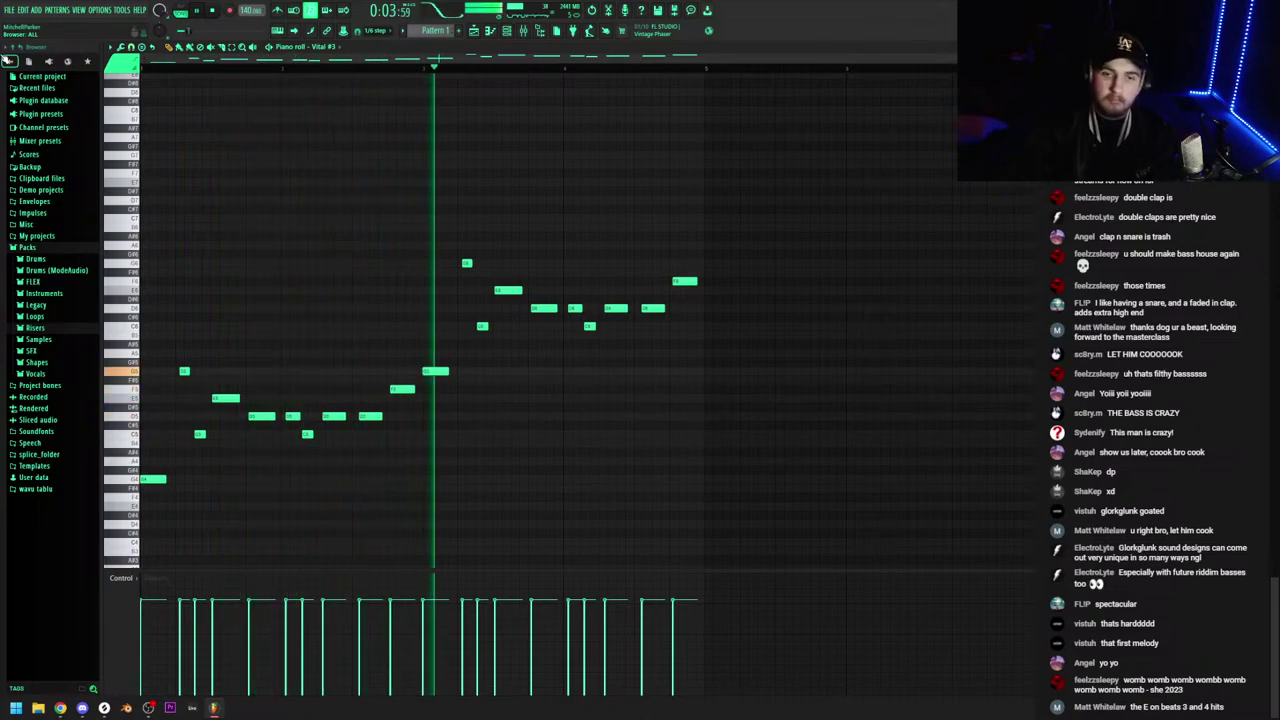
pyautogui.scroll(-3, 174, 76)
# Lower the copied melody notes in bars 3 and 4 by one octave
pyautogui.press('space')
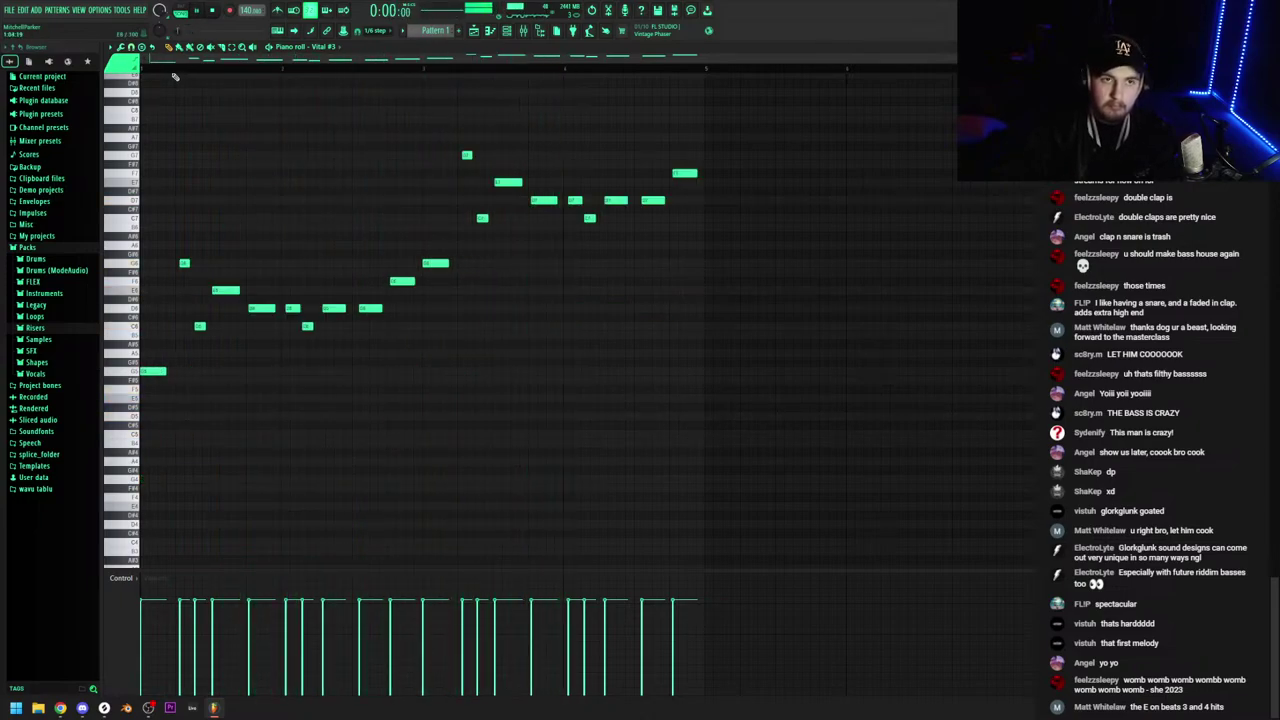
pyautogui.moveTo(771, 286); pyautogui.dragTo(420, 108)
pyautogui.hotkey('ctrl', 'Down')
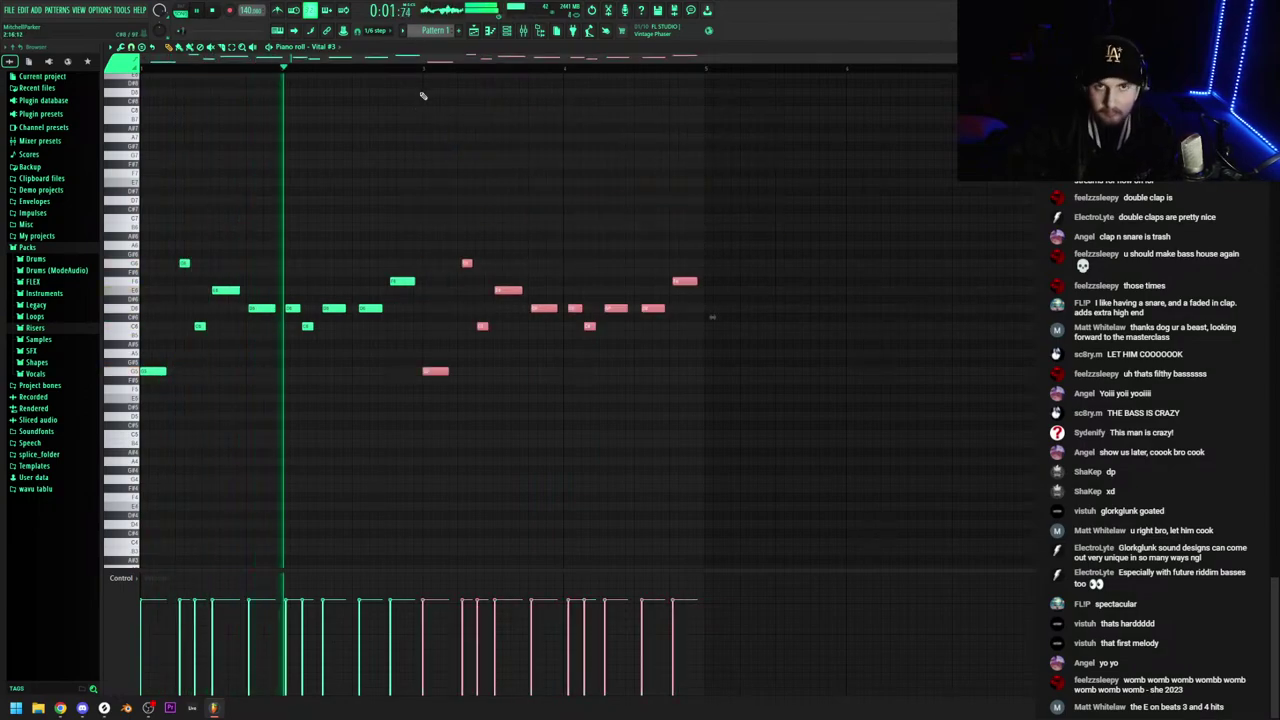
# Delete the Vital #2 and Vital channels from the channel rack, keeping Vital #3
pyautogui.click(499, 32)
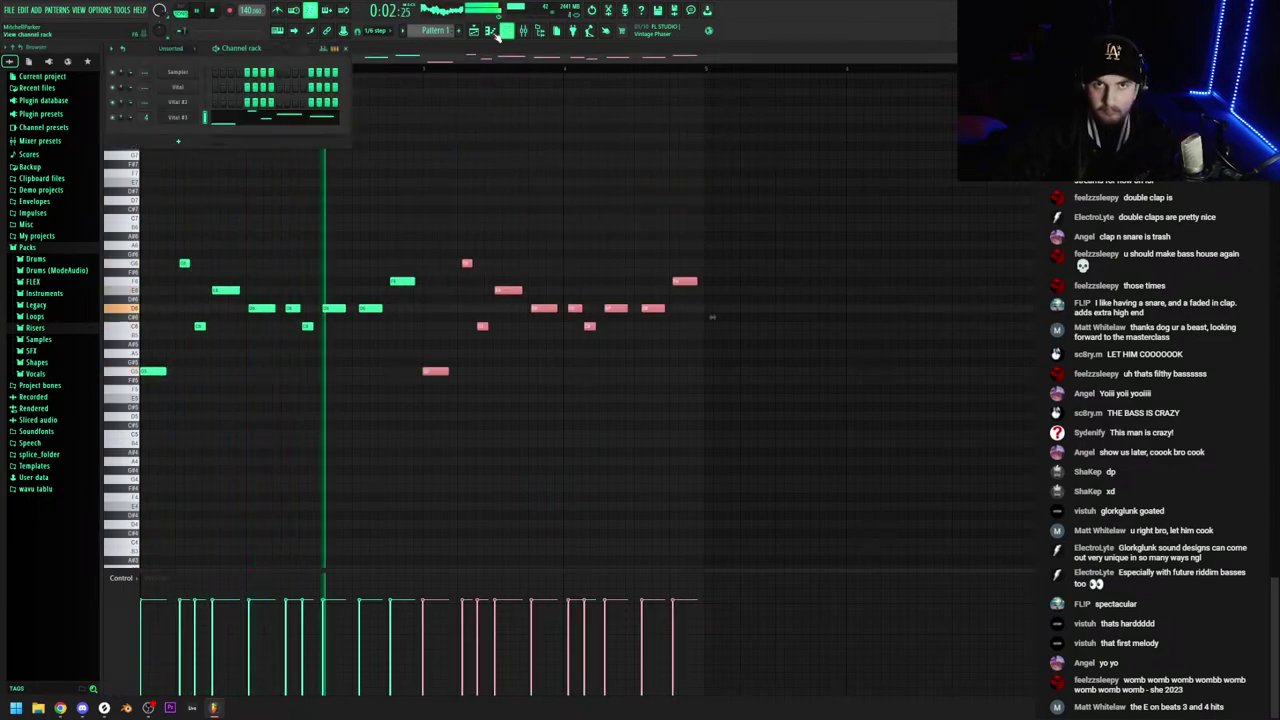
pyautogui.press('space')
pyautogui.click(177, 102)
pyautogui.click(687, 107)
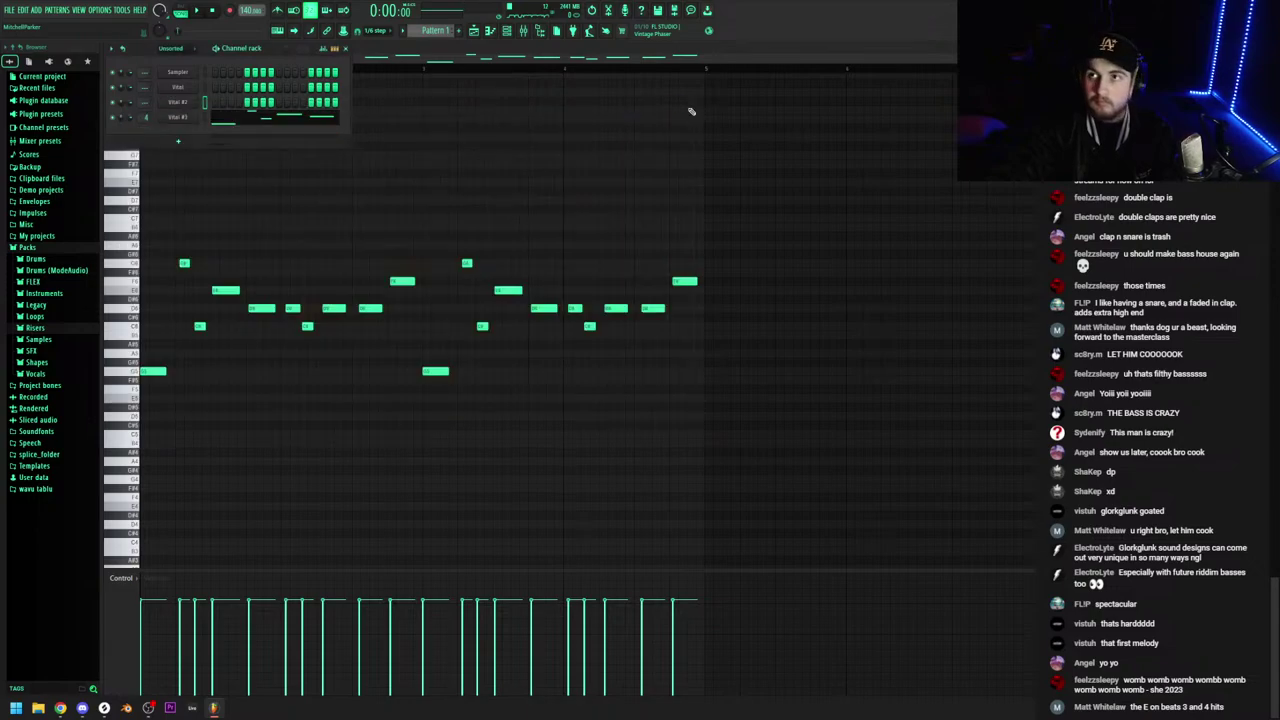
pyautogui.rightClick(179, 105)
pyautogui.click(218, 206)
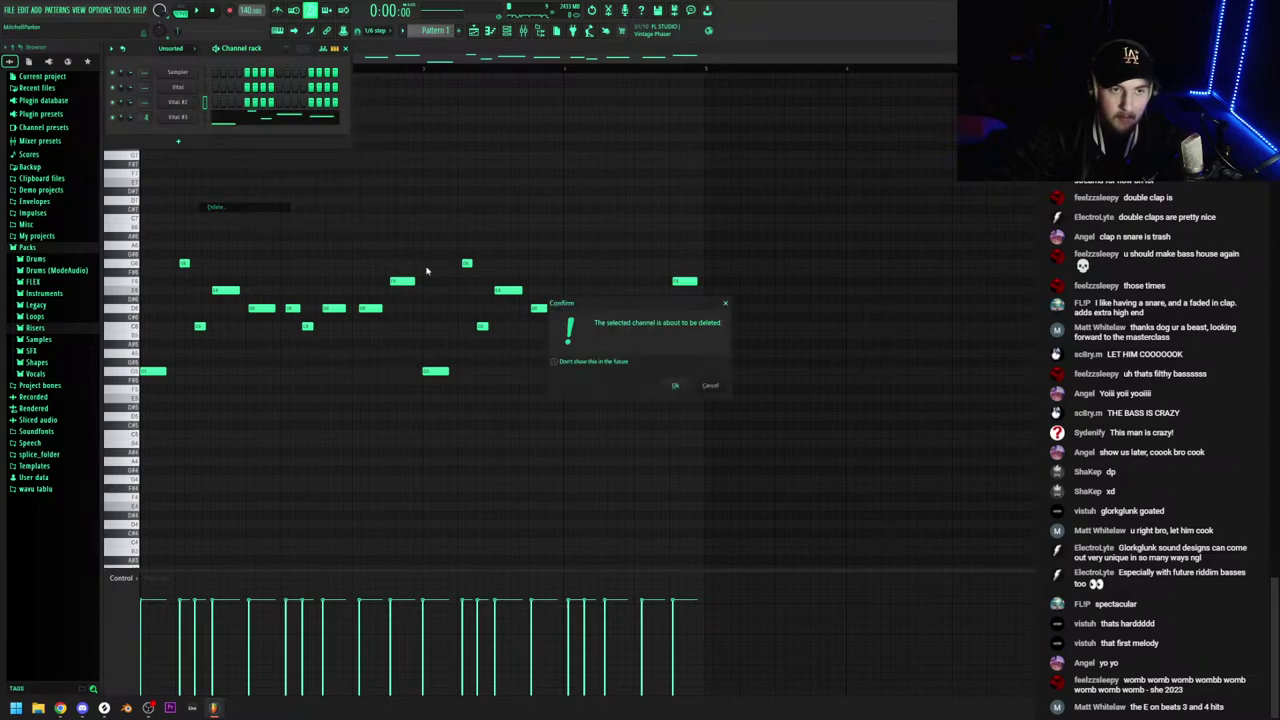
pyautogui.click(676, 389)
pyautogui.rightClick(178, 101)
pyautogui.click(235, 191)
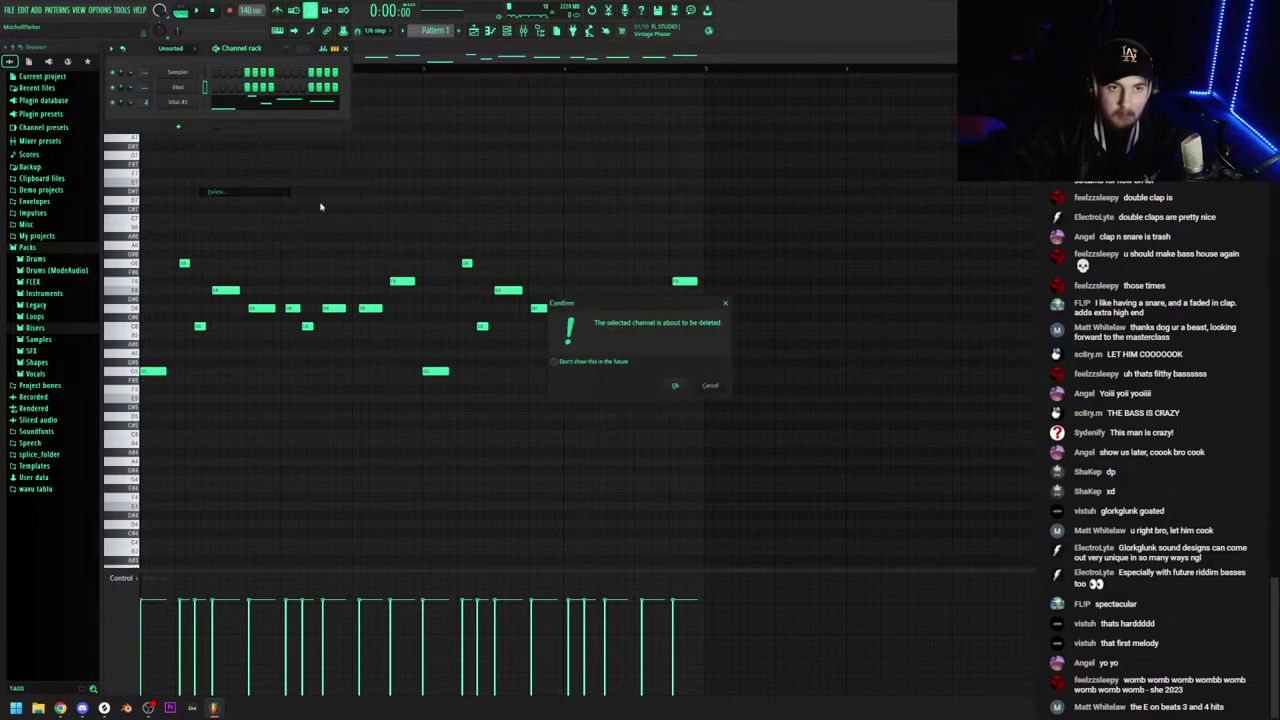
pyautogui.click(674, 386)
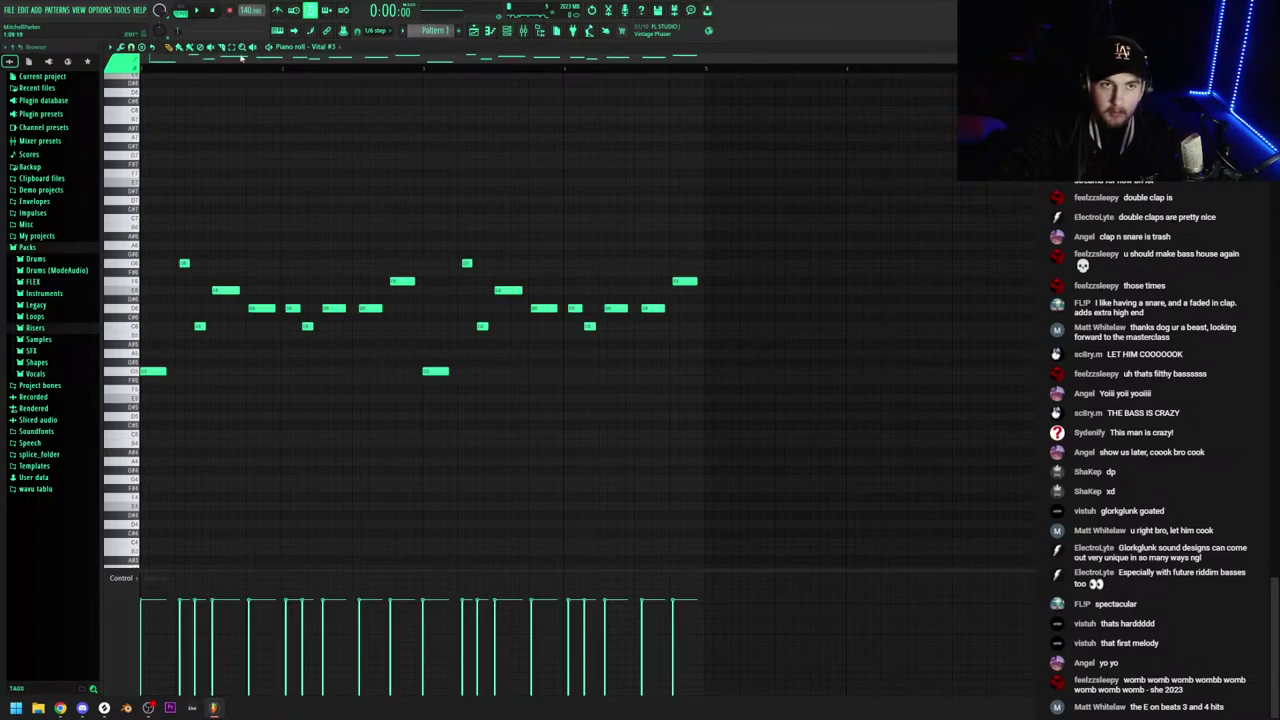
# Set Vital #3's oscillator 2 to 2 unison voices with about 4% detune and transpose it to 7 semitones during playback
pyautogui.click(504, 32)
pyautogui.click(186, 89)
pyautogui.click(186, 89)
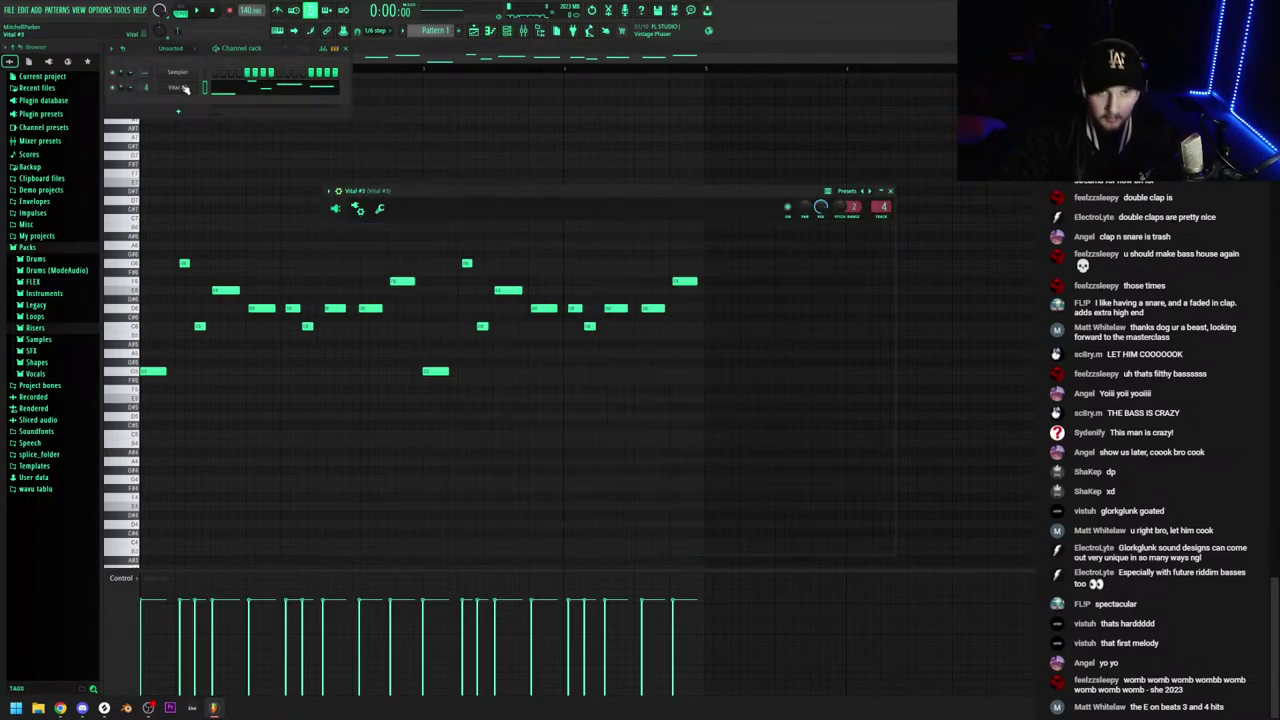
pyautogui.click(182, 88)
pyautogui.press('space')
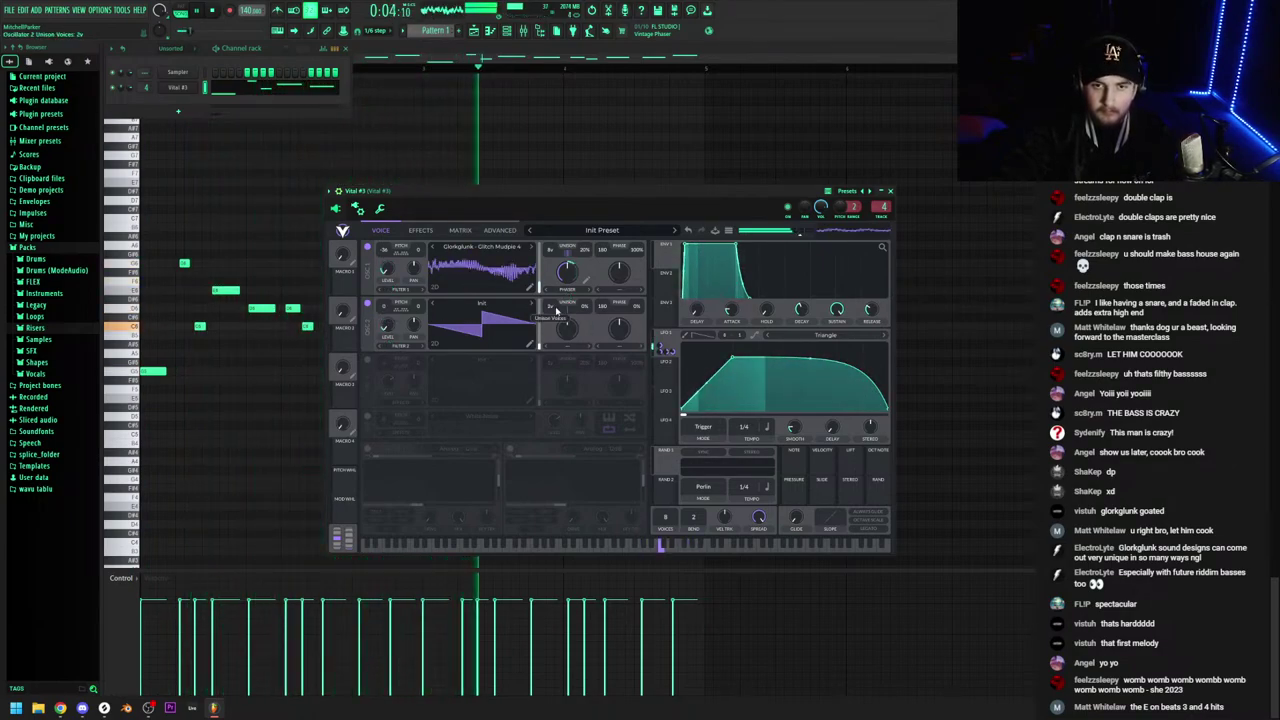
pyautogui.moveTo(590, 308); pyautogui.dragTo(593, 303)
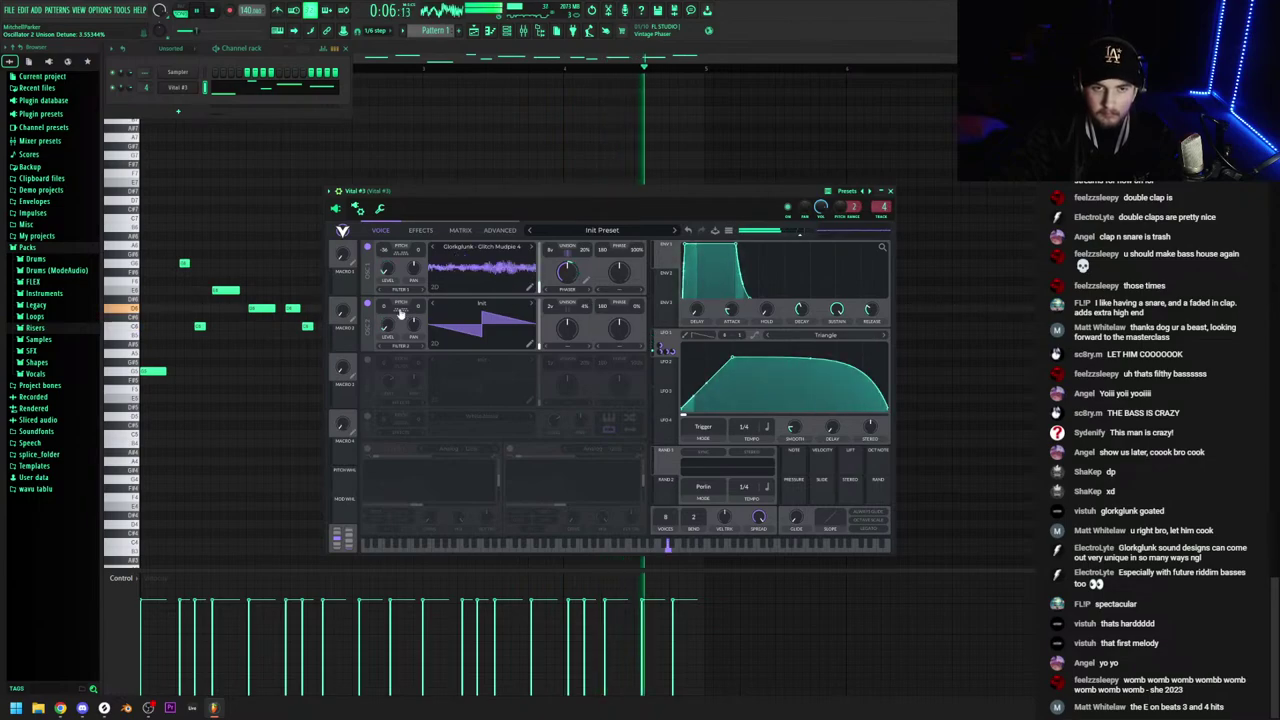
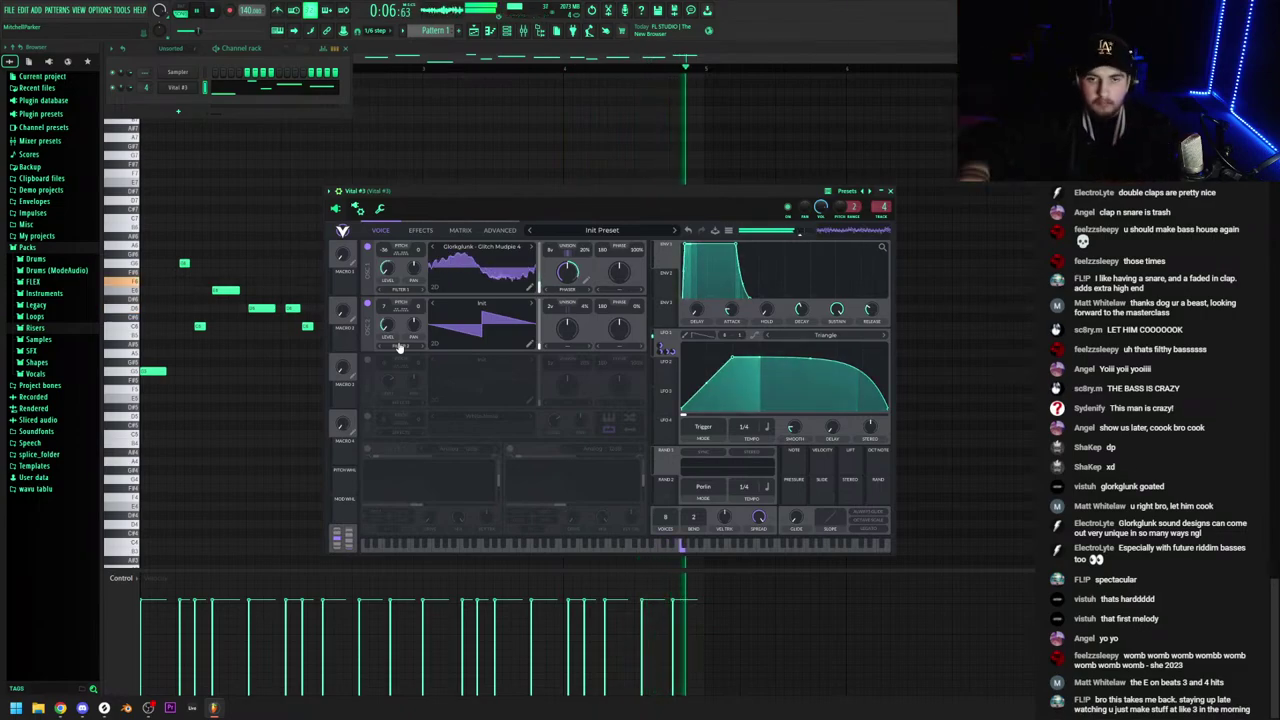
# Lower the last melody note in bar 4 to A#5 and audition the melody
pyautogui.rightClick(558, 140)
pyautogui.press('space')
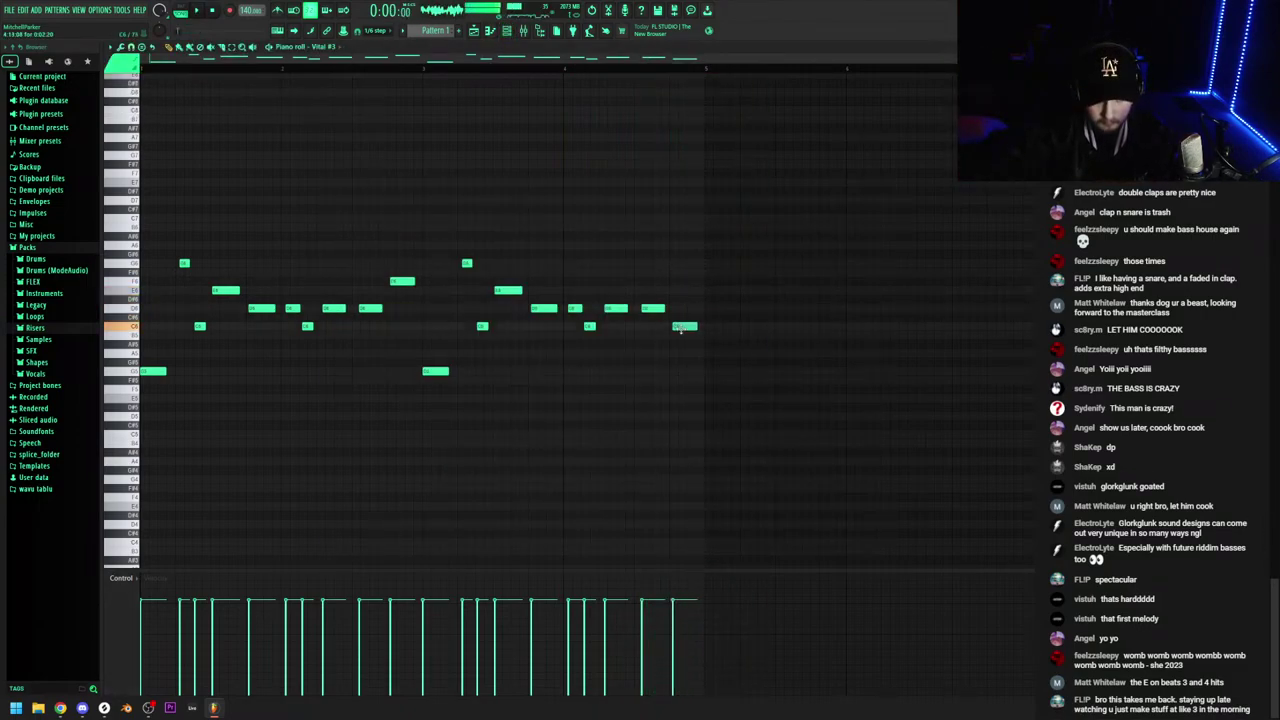
pyautogui.press('space')
pyautogui.press('space')
pyautogui.press('space')
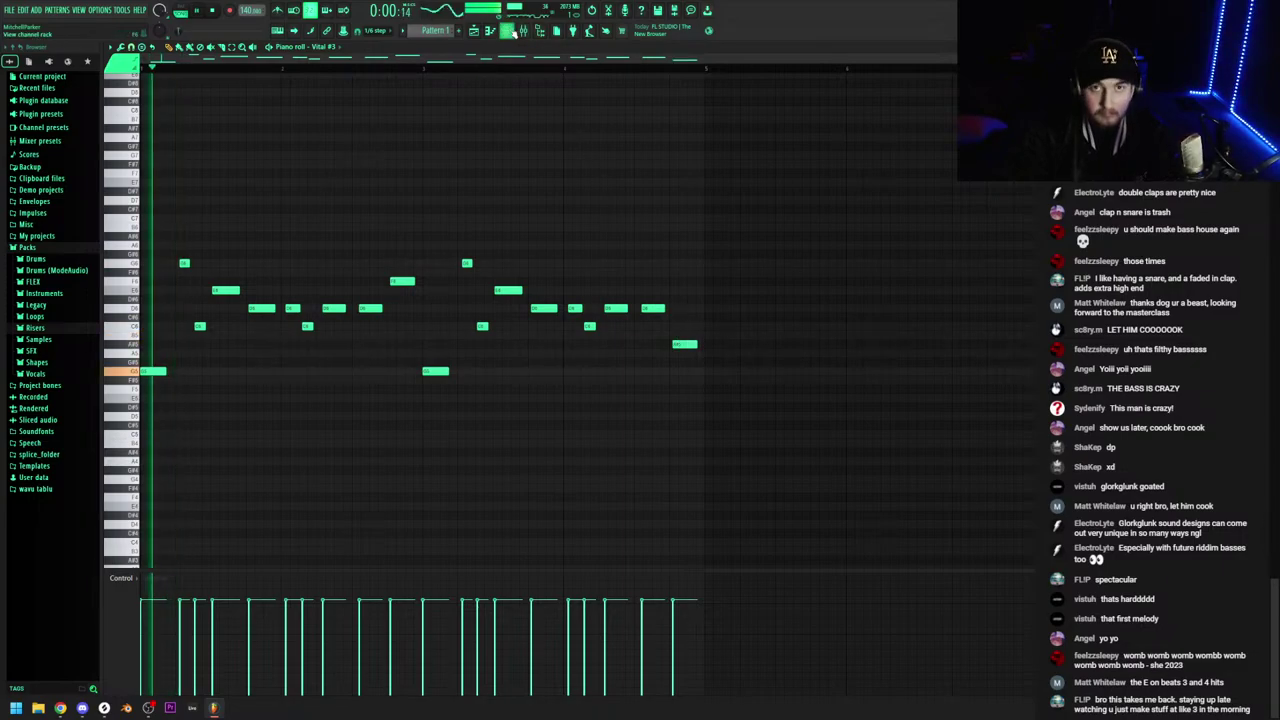
# Duplicate the four-bar Pattern 1 clip on Track 7 of the playlist into bars 5 to 8
pyautogui.press('space')
pyautogui.click(507, 31)
pyautogui.scroll(-1, 423, 35)
pyautogui.scroll(1, 423, 35)
pyautogui.press('space')
pyautogui.press('F5')
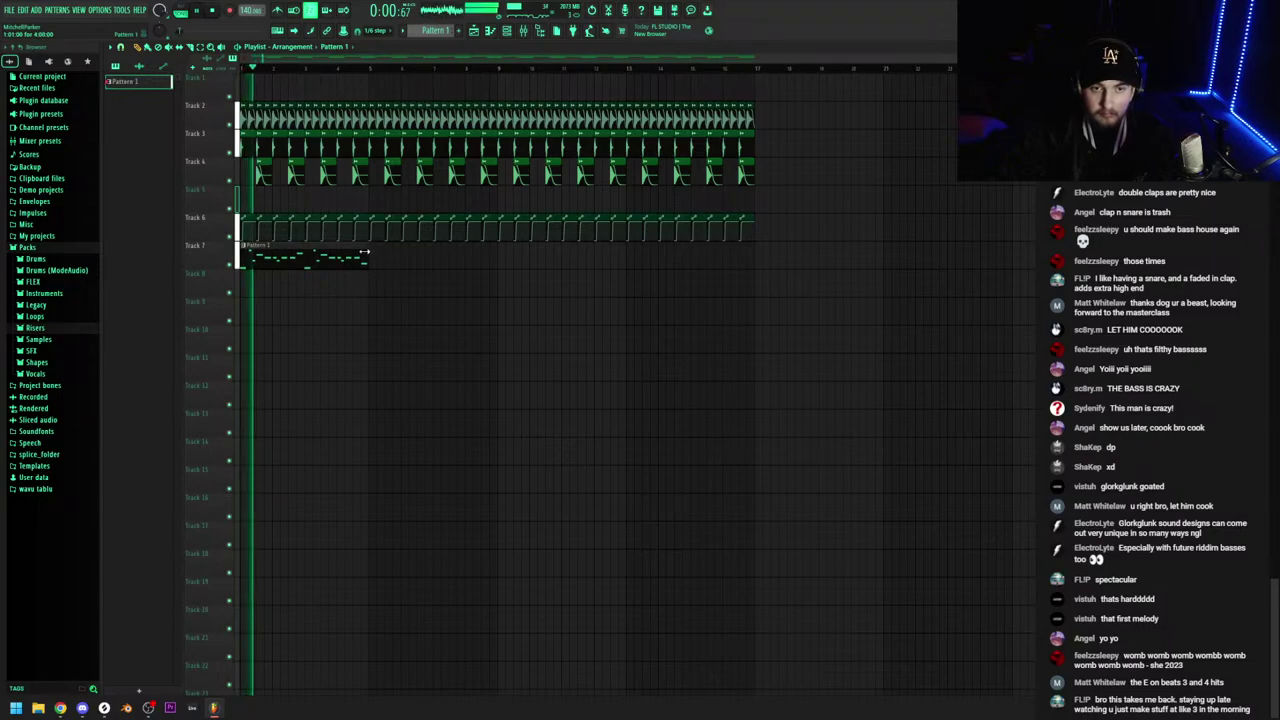
pyautogui.scroll(4, 421, 287)
pyautogui.scroll(-4, 421, 287)
# Adjust oscillator 1's wave frame in Vital #3 and switch oscillator 2 off
pyautogui.press('F6')
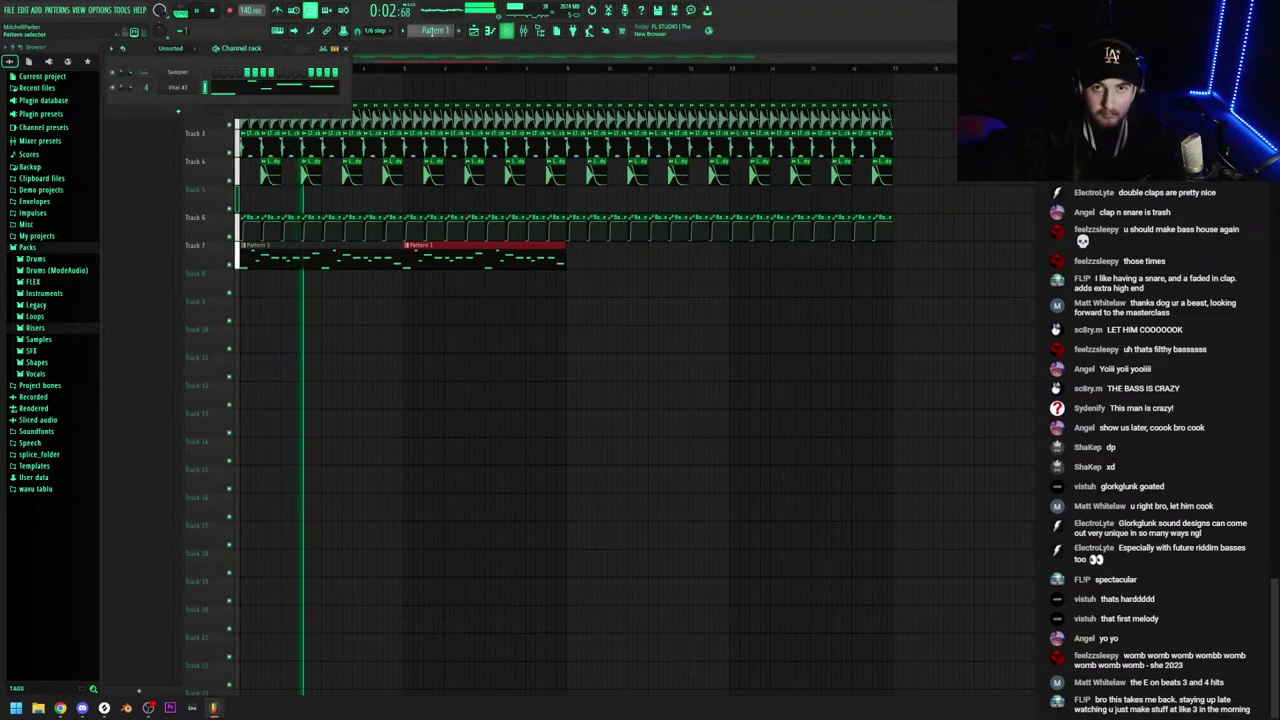
pyautogui.click(183, 89)
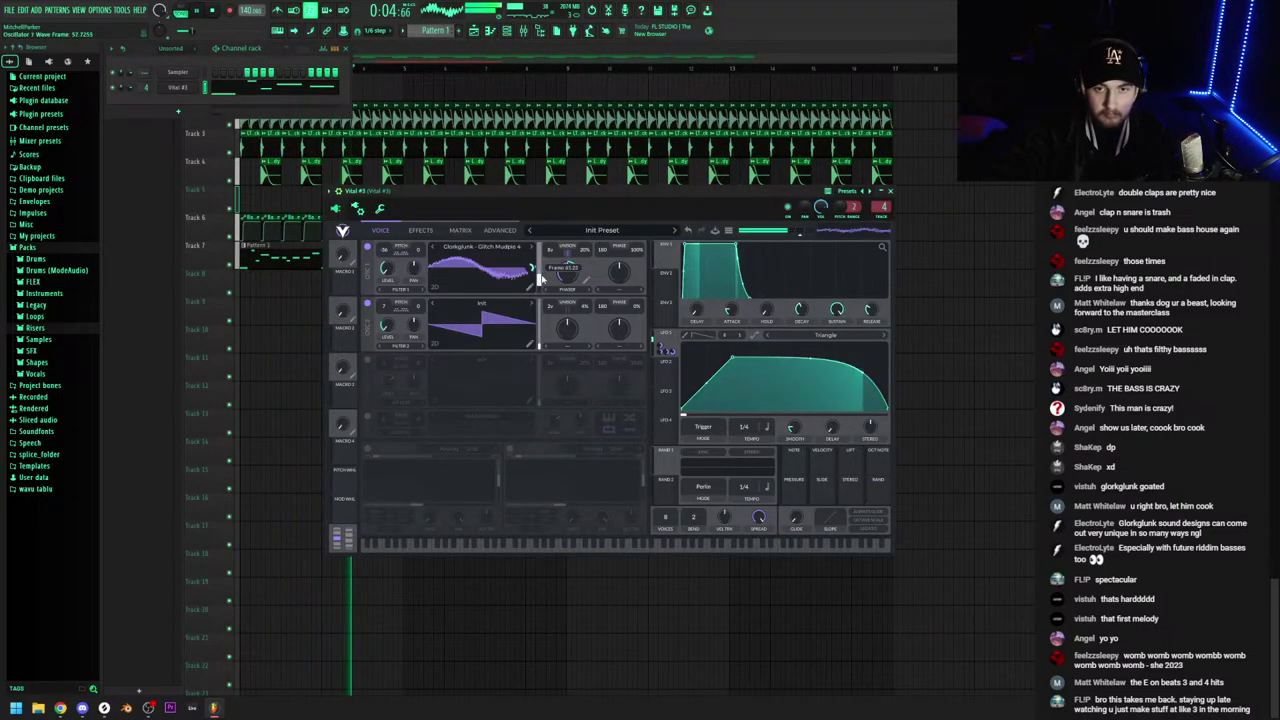
pyautogui.moveTo(540, 279); pyautogui.dragTo(540, 282)
pyautogui.click(367, 303)
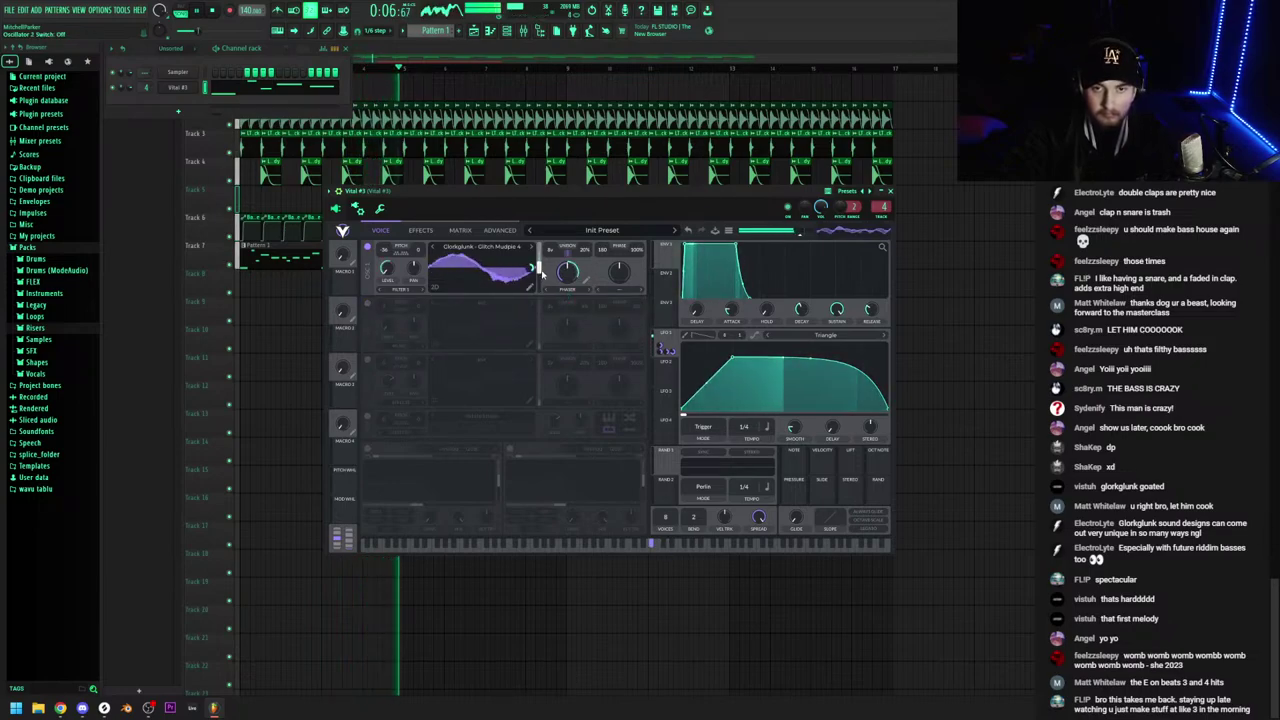
# Switch oscillator 1 to the Glorkglunk - Harmonics Hate Eachother wavetable at about frame 83, open the curve editor beneath it, and restart playback
pyautogui.click(532, 248)
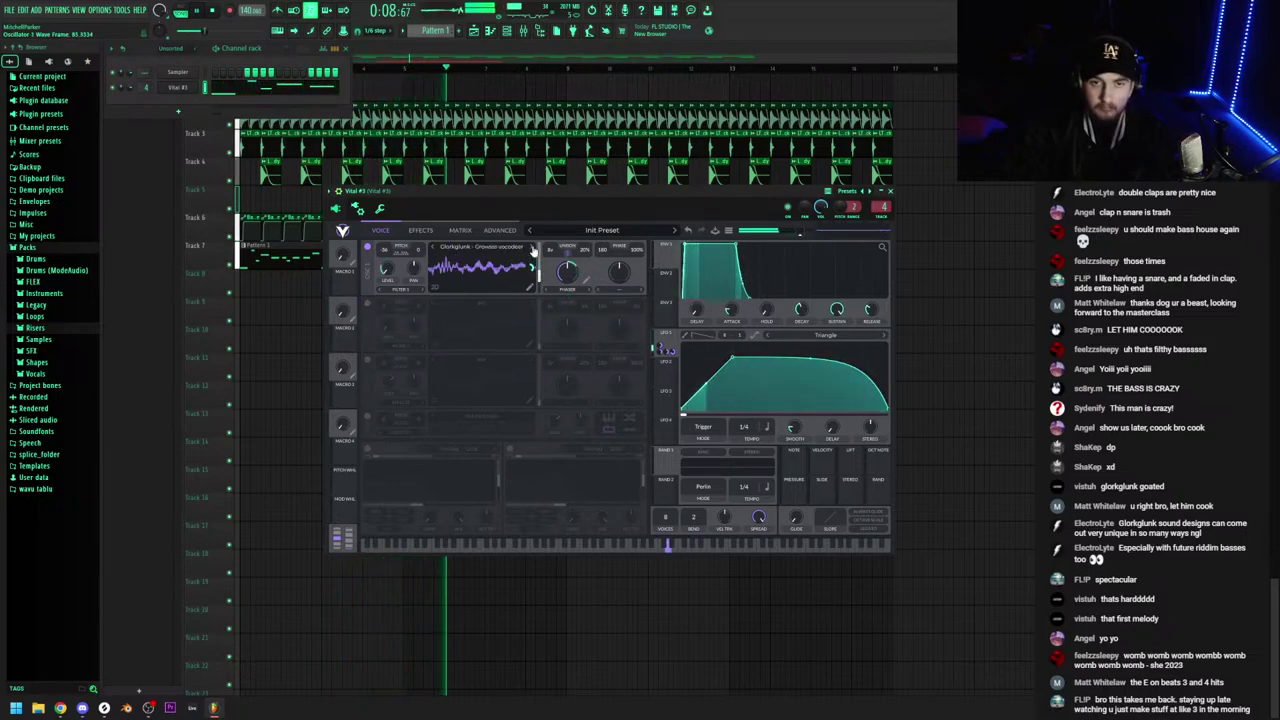
pyautogui.click(533, 248)
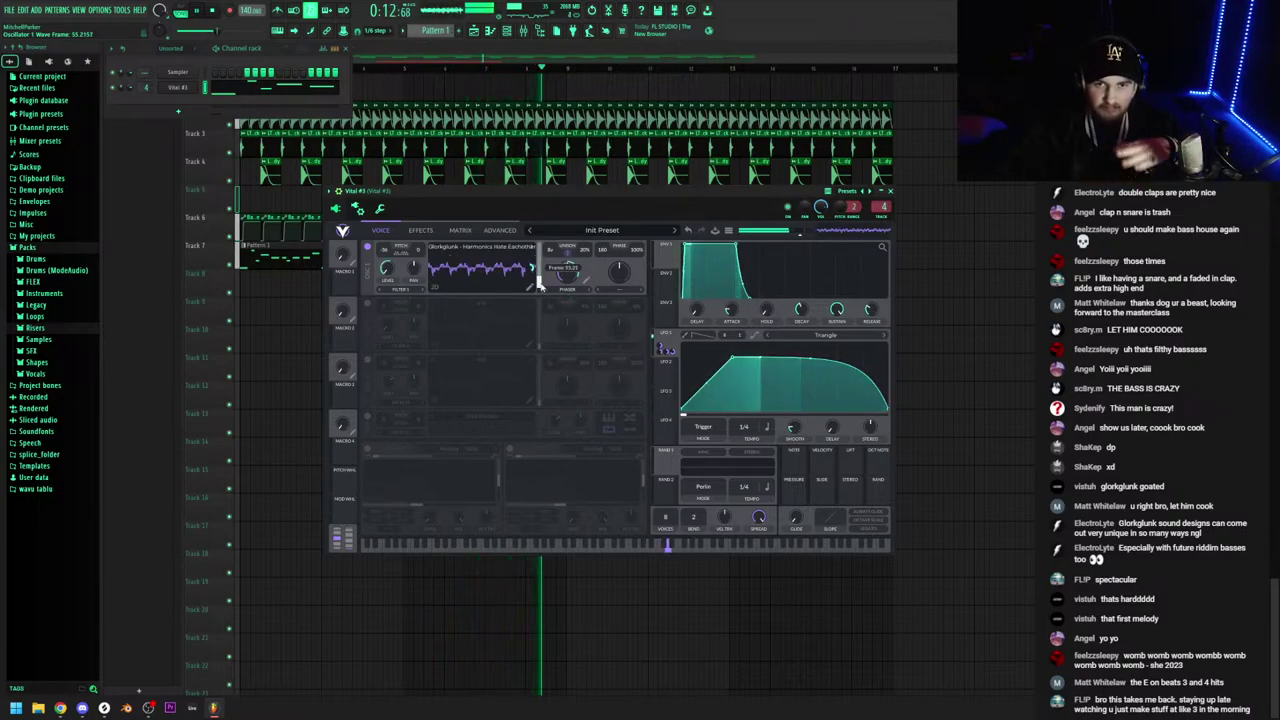
pyautogui.click(590, 290)
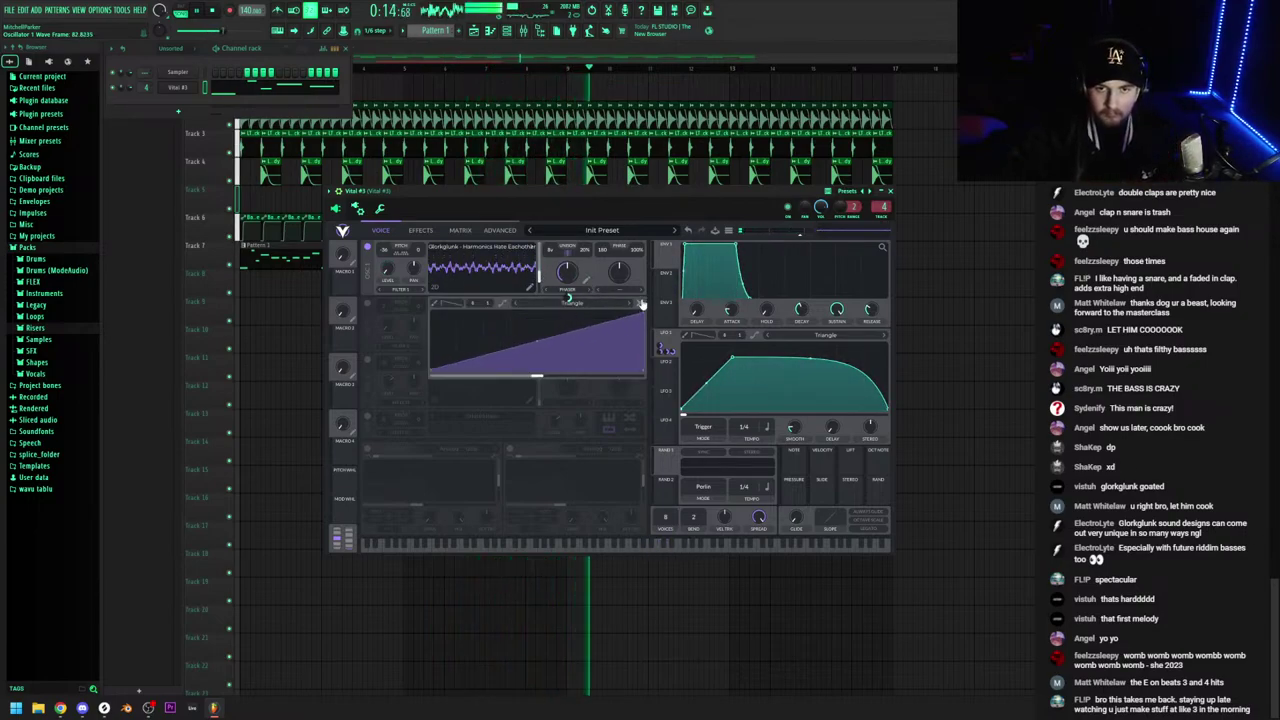
pyautogui.press('space')
pyautogui.press('space')
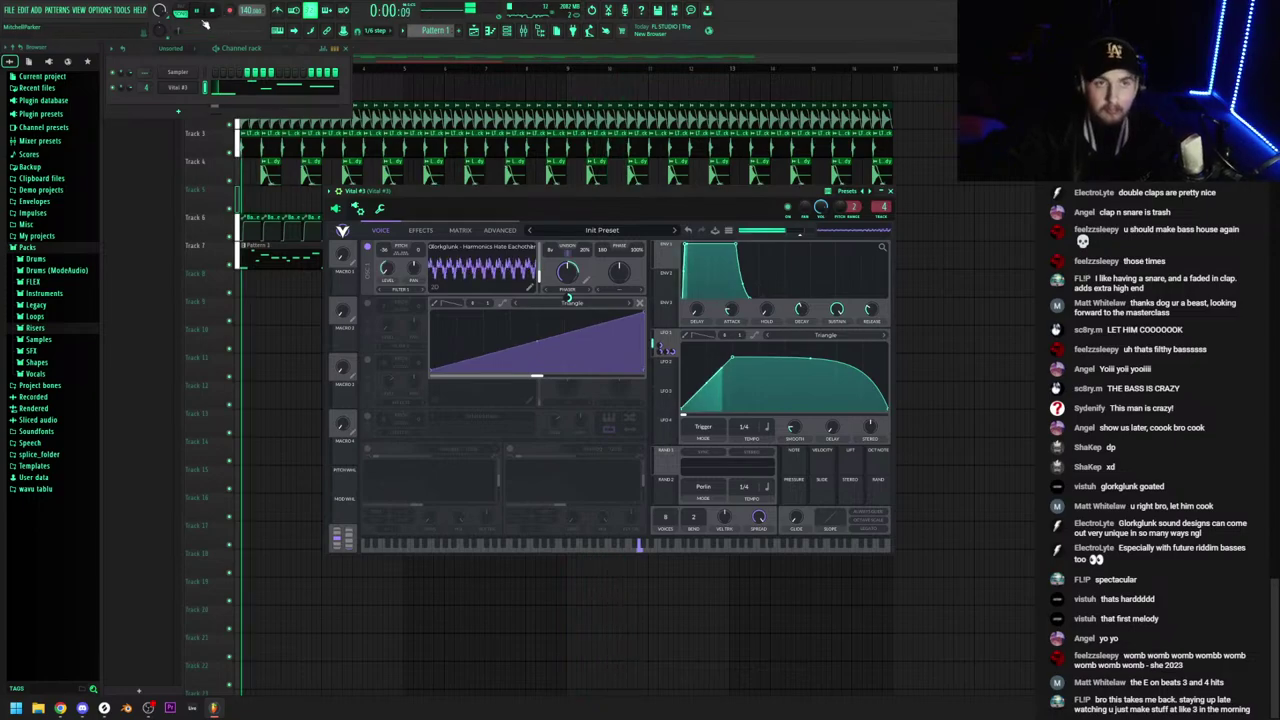
# Duplicate the two Pattern 1 clips on Track 7 to fill bars 9 to 16 of the arrangement
pyautogui.click(434, 57)
pyautogui.moveTo(506, 298); pyautogui.dragTo(345, 246)
pyautogui.hotkey('ctrl', 'b')
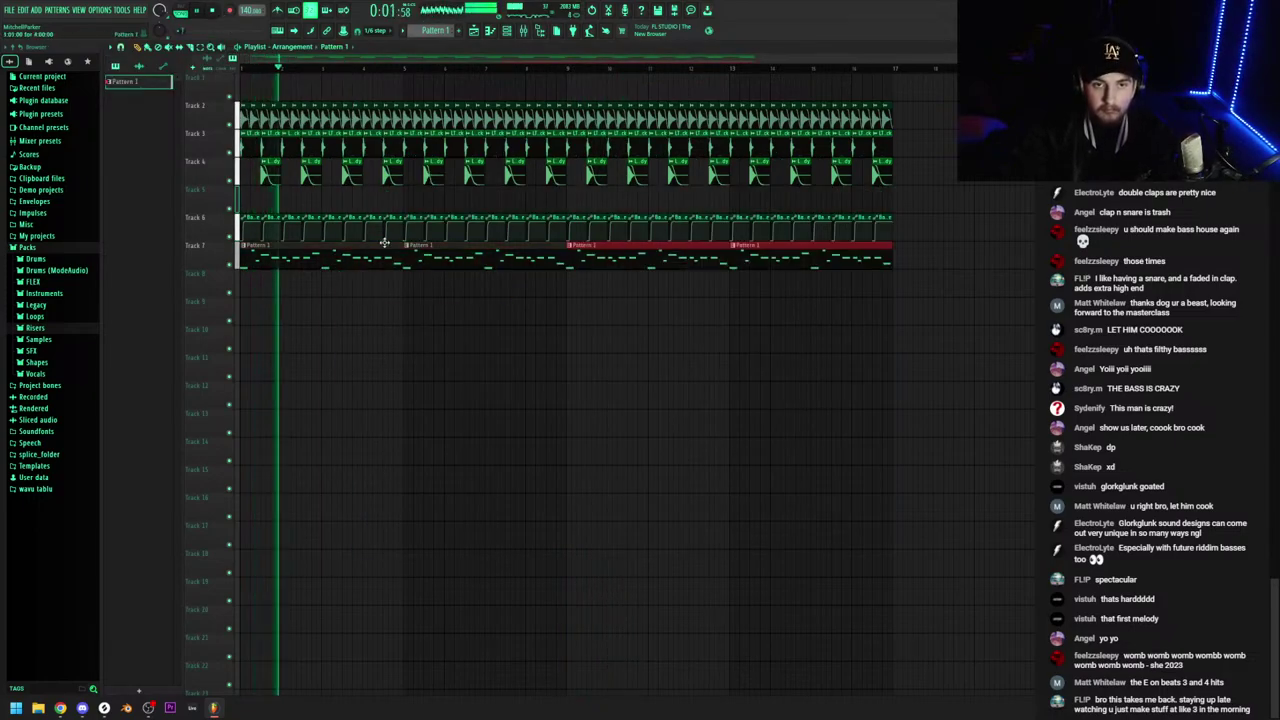
# Lower oscillator 1's frequency morph amount in Vital #3 to about 24%
pyautogui.click(507, 31)
pyautogui.click(183, 89)
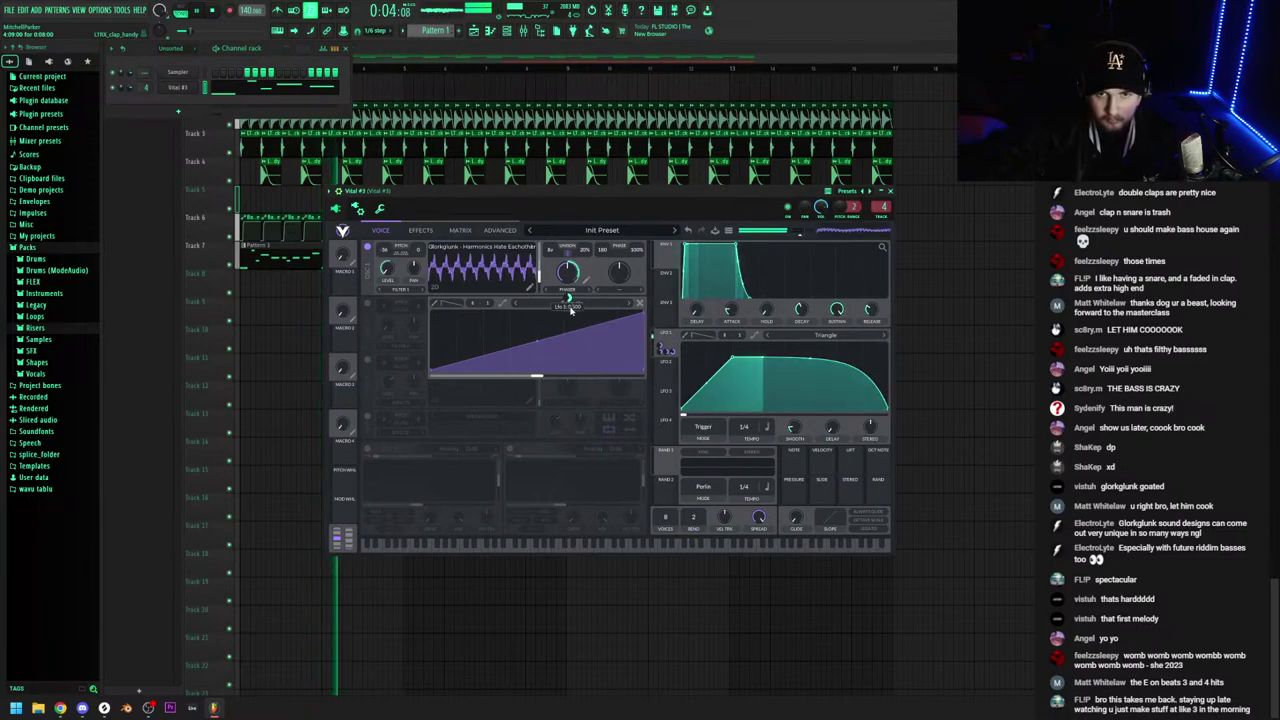
pyautogui.moveTo(537, 344); pyautogui.dragTo(565, 271)
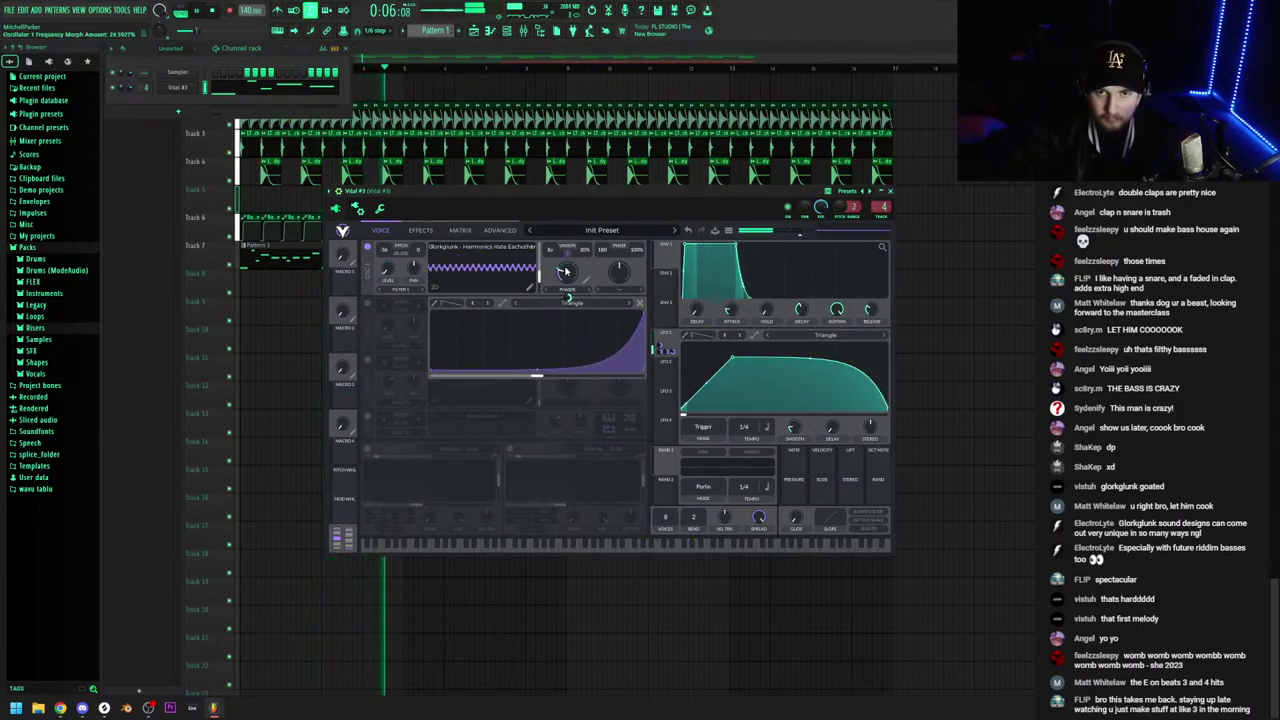
# Switch oscillator 1 to the Glorkglunk - HarmonicScreamer wavetable with 3 unison voices, and reshape the curve beneath it into an early plateau
pyautogui.click(531, 248)
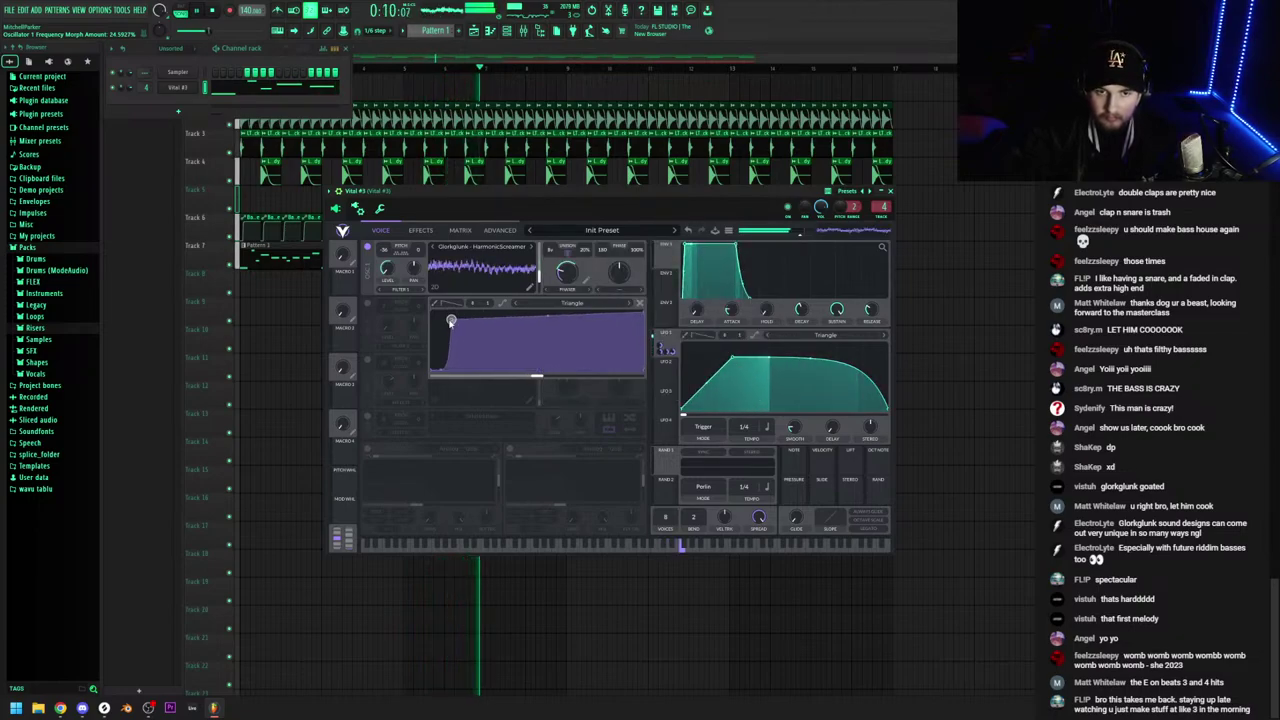
pyautogui.moveTo(448, 322); pyautogui.dragTo(445, 314)
pyautogui.moveTo(537, 314); pyautogui.dragTo(500, 314)
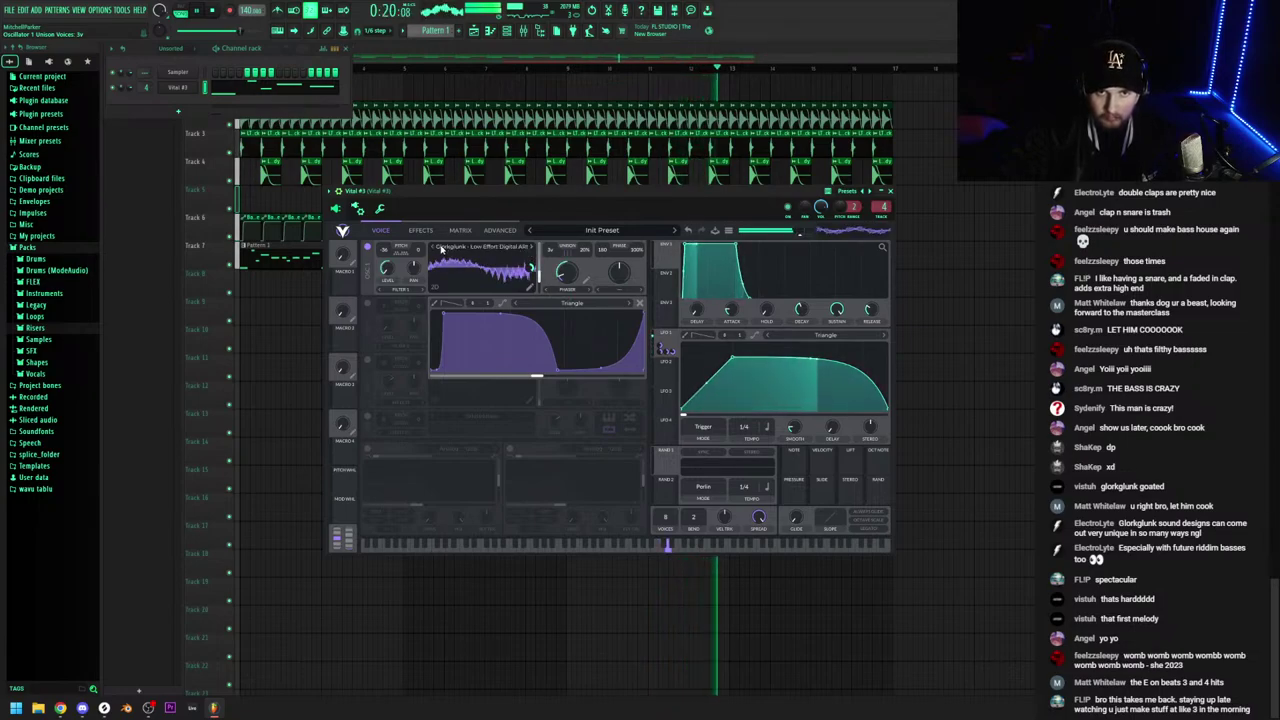
# Switch on Soft Clip distortion in Vital #3's effects, adjust its drive, and return to the oscillator settings
pyautogui.click(420, 230)
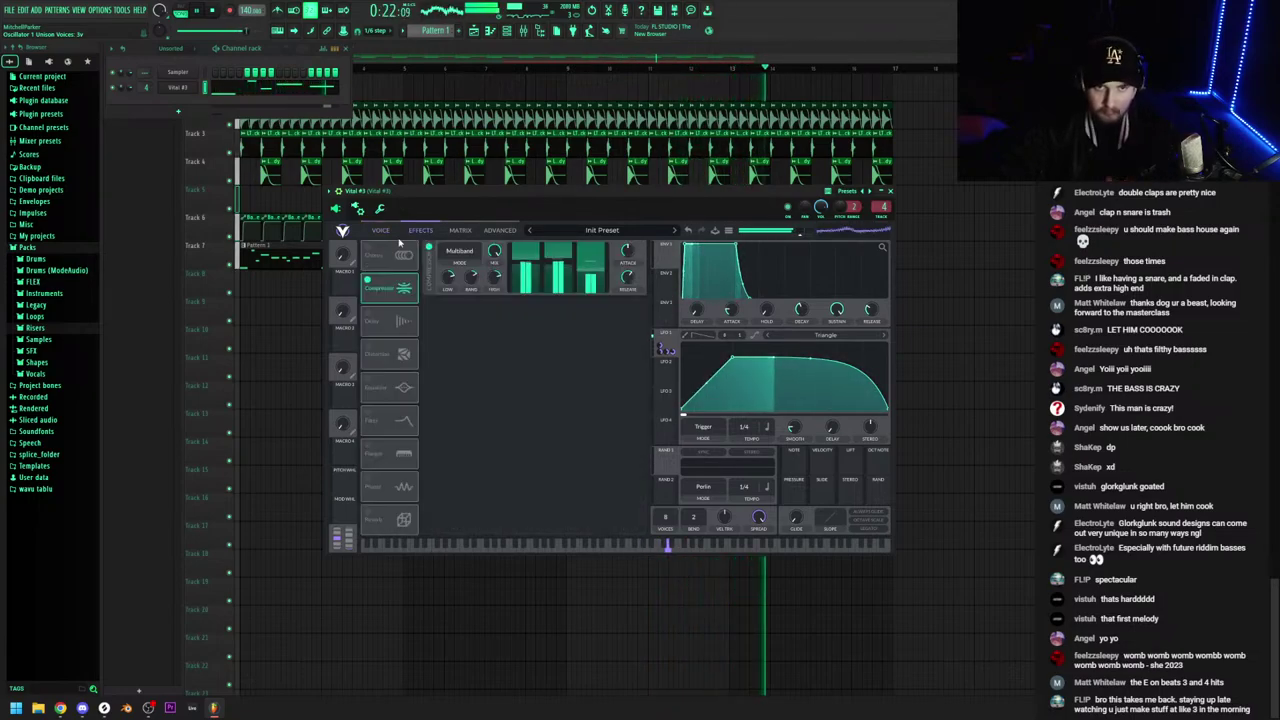
pyautogui.click(368, 250)
pyautogui.click(368, 250)
pyautogui.click(367, 346)
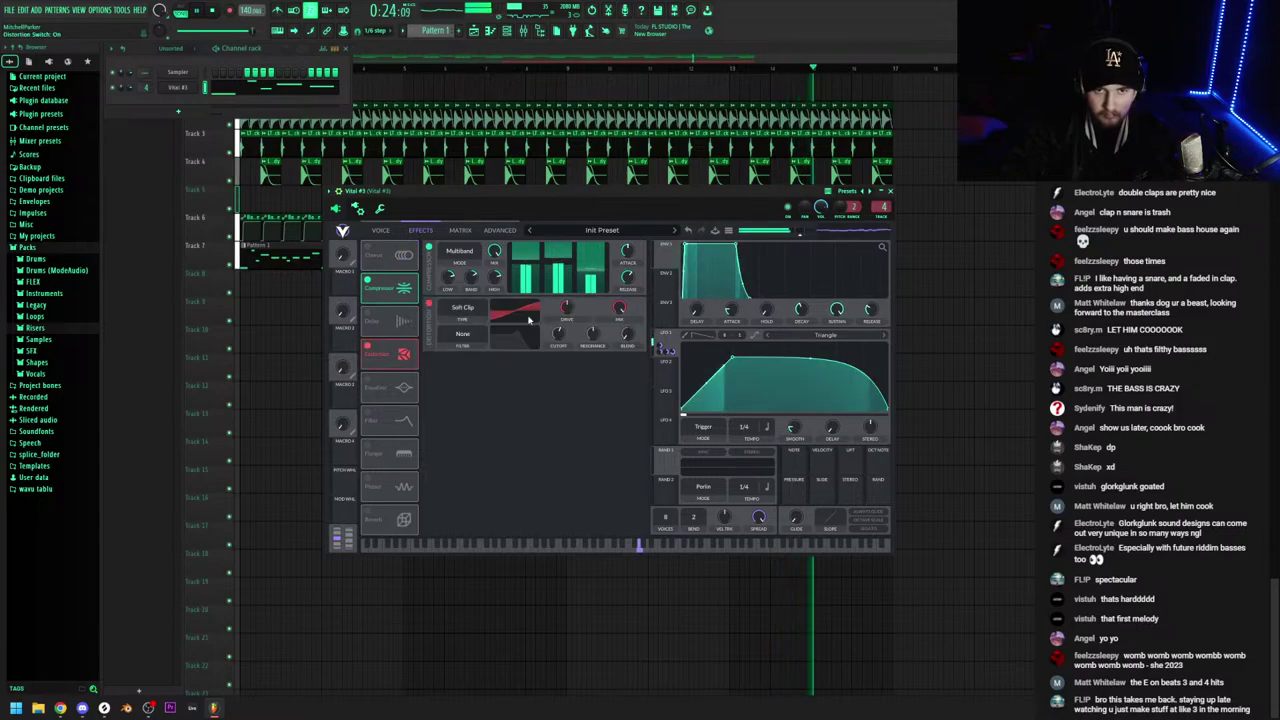
pyautogui.click(381, 231)
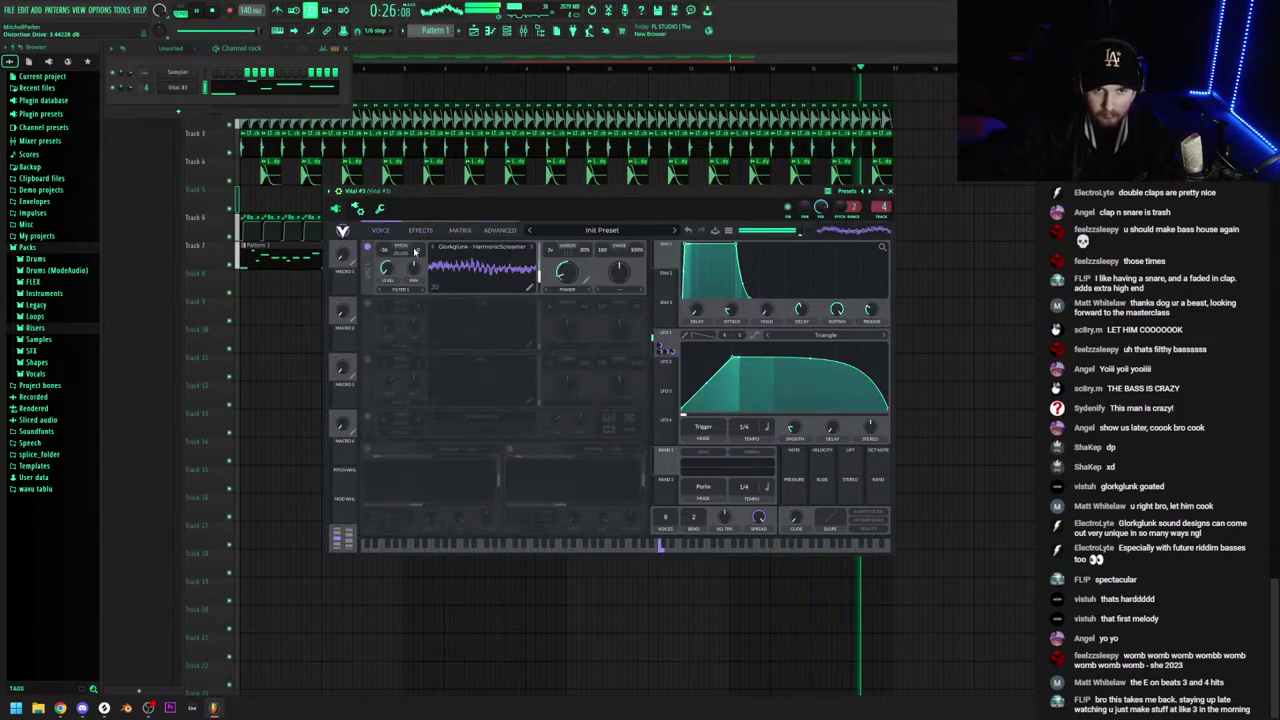
# Lower the Vital #3 mixer track's volume slightly and return to the playlist
pyautogui.click(523, 33)
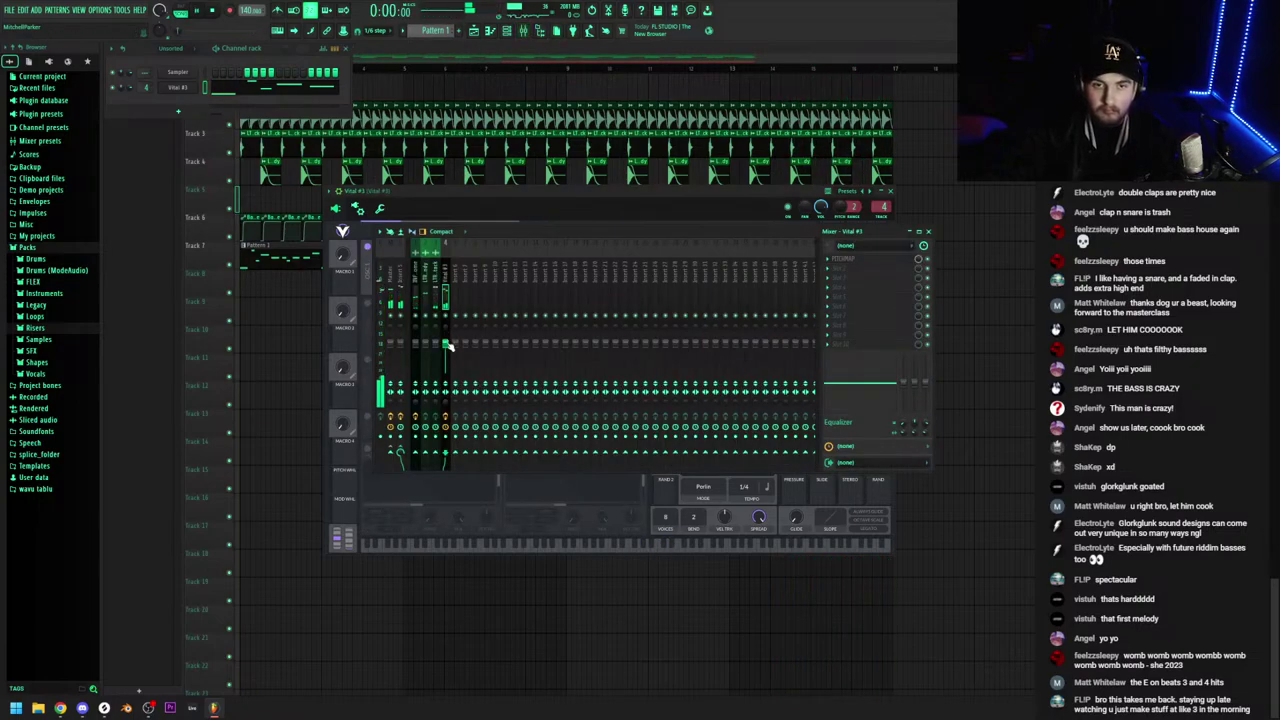
pyautogui.moveTo(447, 345); pyautogui.dragTo(449, 352)
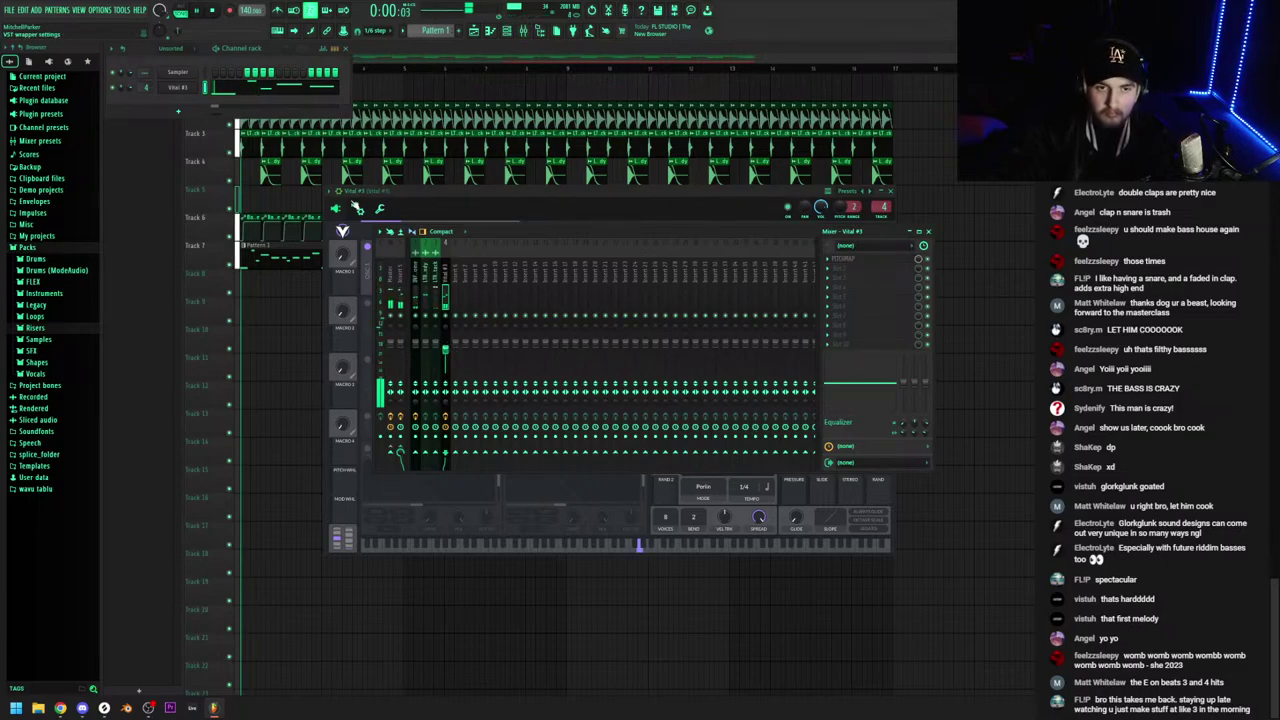
pyautogui.click(374, 53)
# Delete the cymbal, kick, clap and volume automation clips in the second half of bar 1
pyautogui.scroll(5, 206, 234)
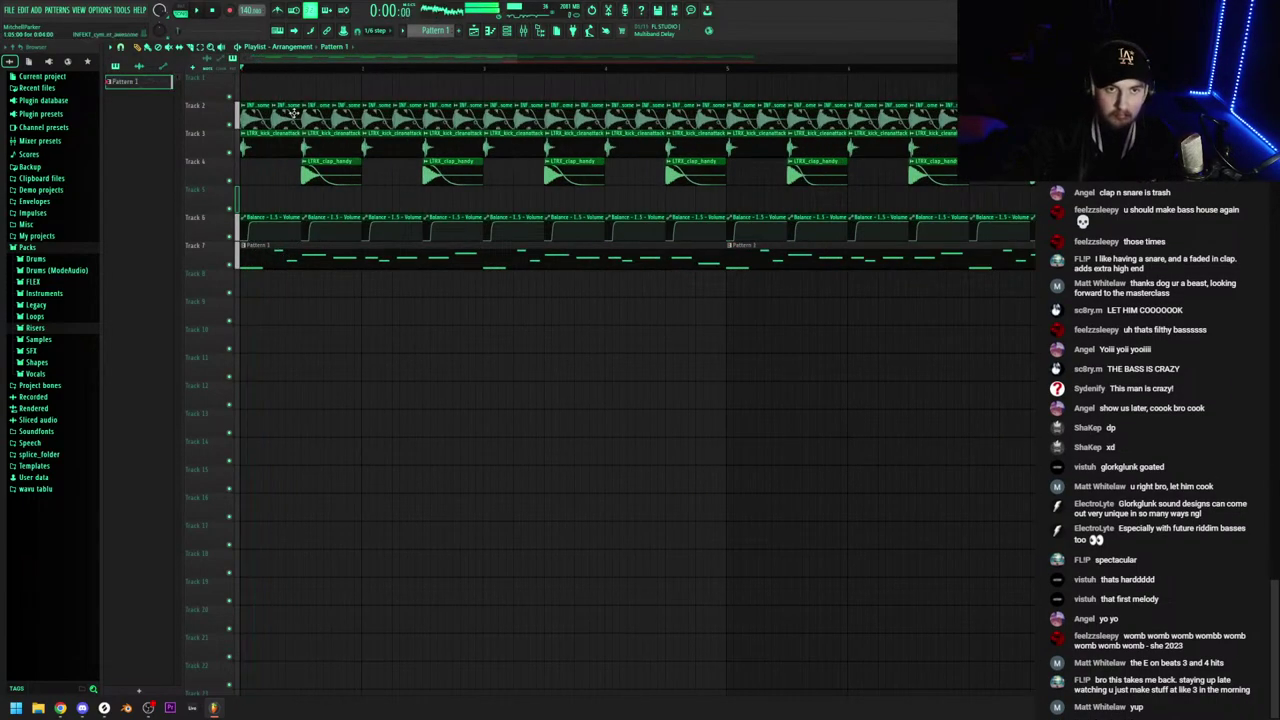
pyautogui.scroll(1, 295, 112)
pyautogui.scroll(1, 335, 104)
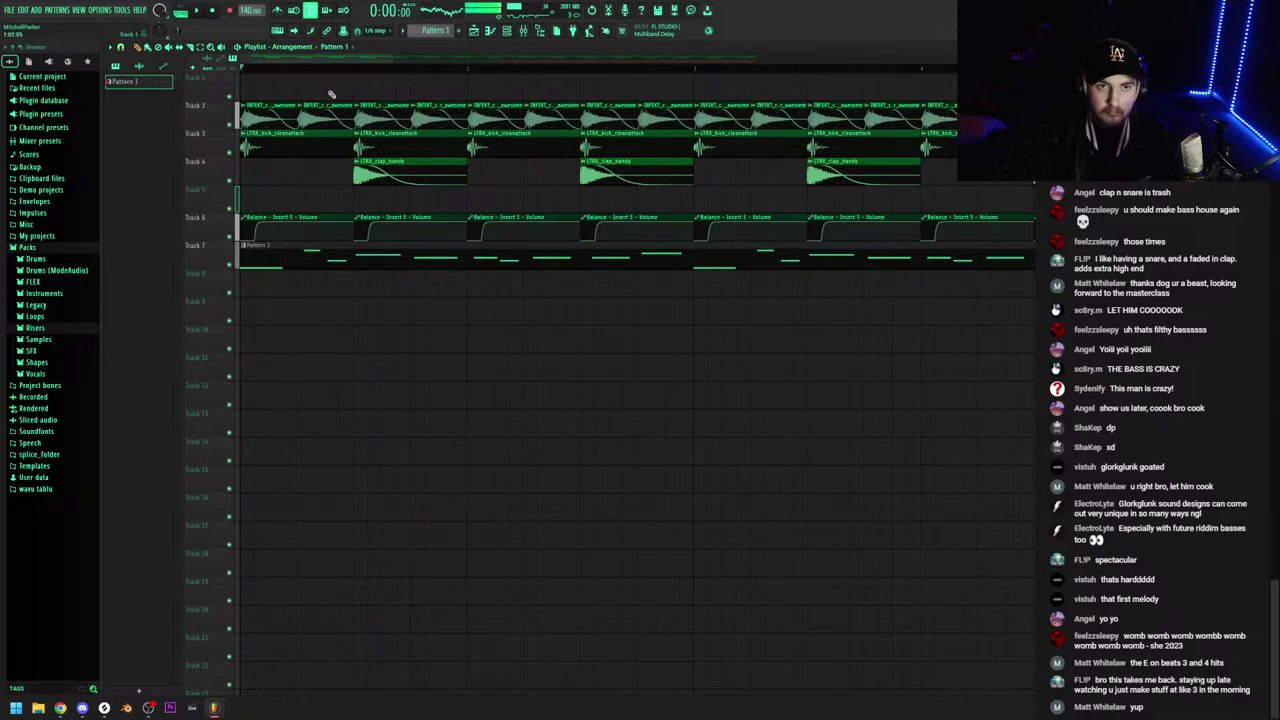
pyautogui.rightClick(357, 104)
pyautogui.press('space')
pyautogui.rightClick(409, 170)
pyautogui.press('space')
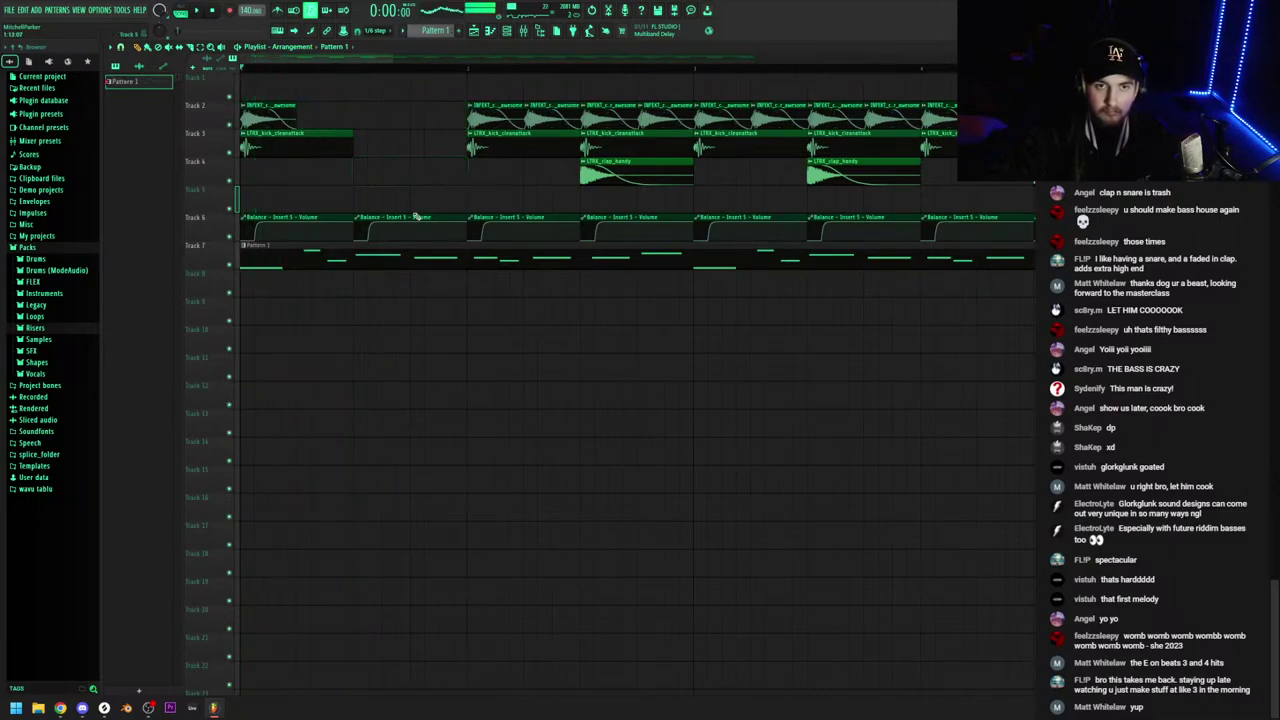
pyautogui.press('space')
# Load Endless Smile into the first effect slot of the Master mixer track
pyautogui.click(523, 31)
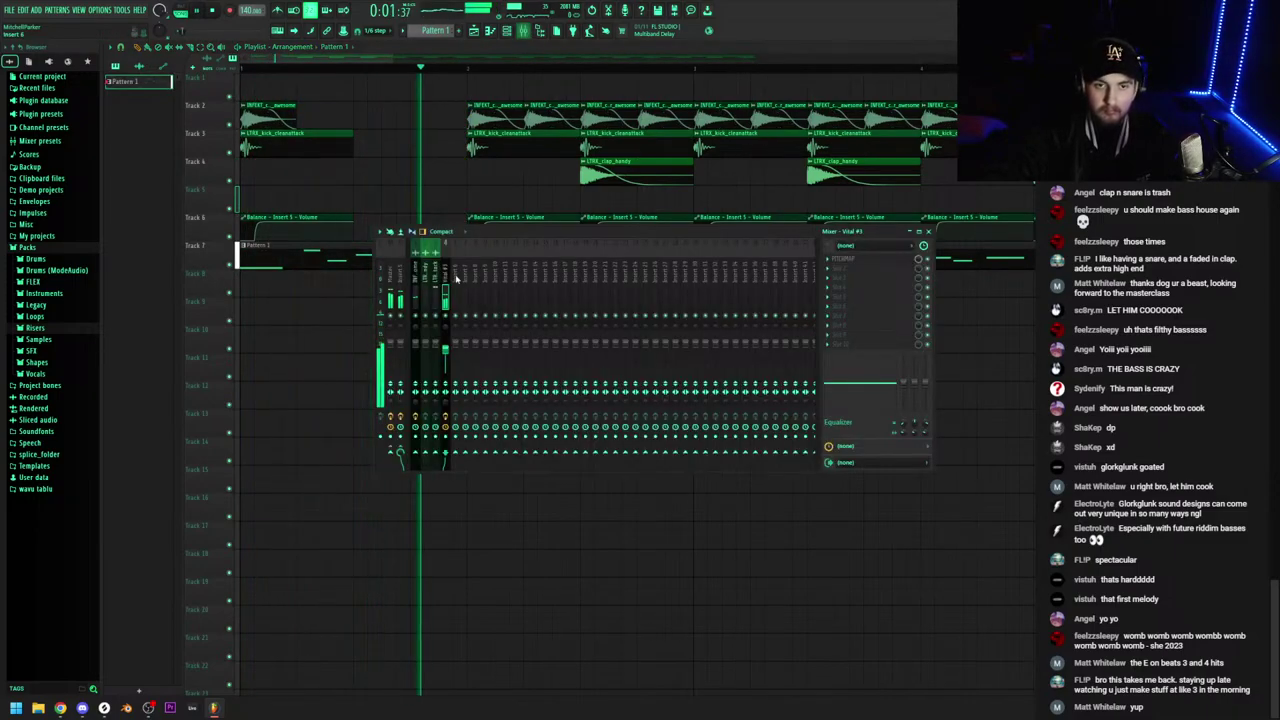
pyautogui.click(393, 292)
pyautogui.click(841, 262)
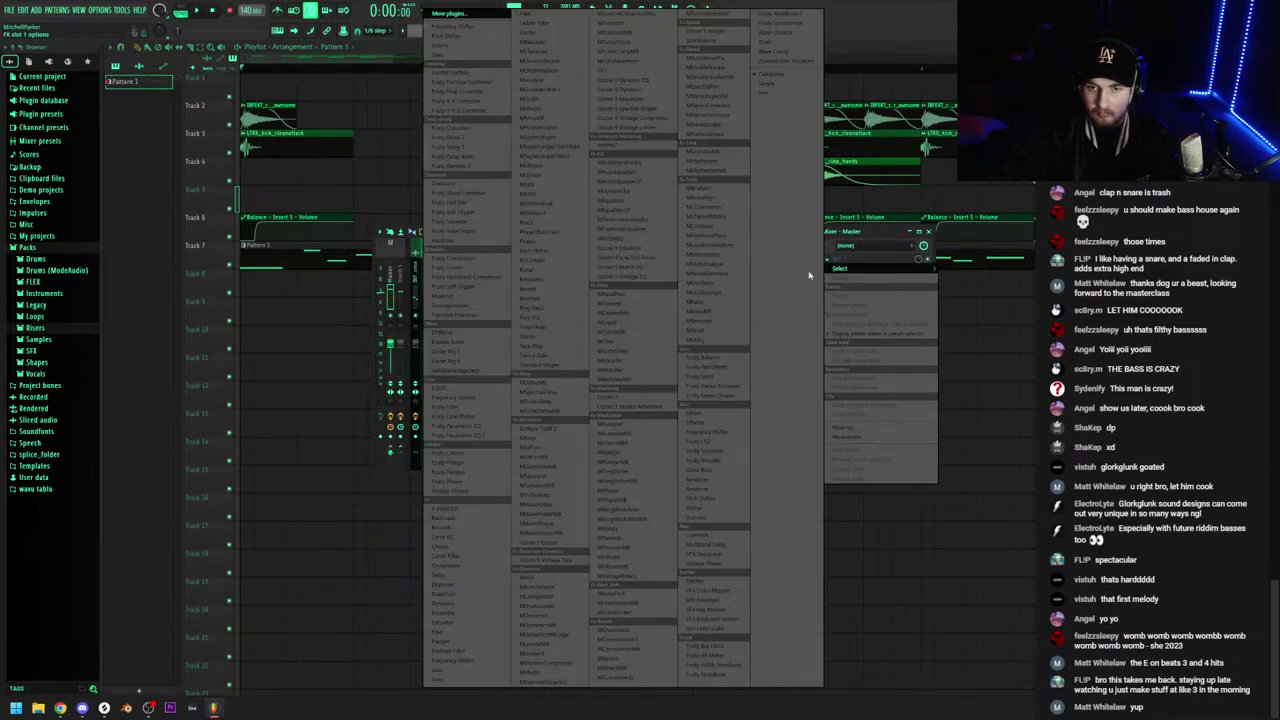
pyautogui.click(465, 341)
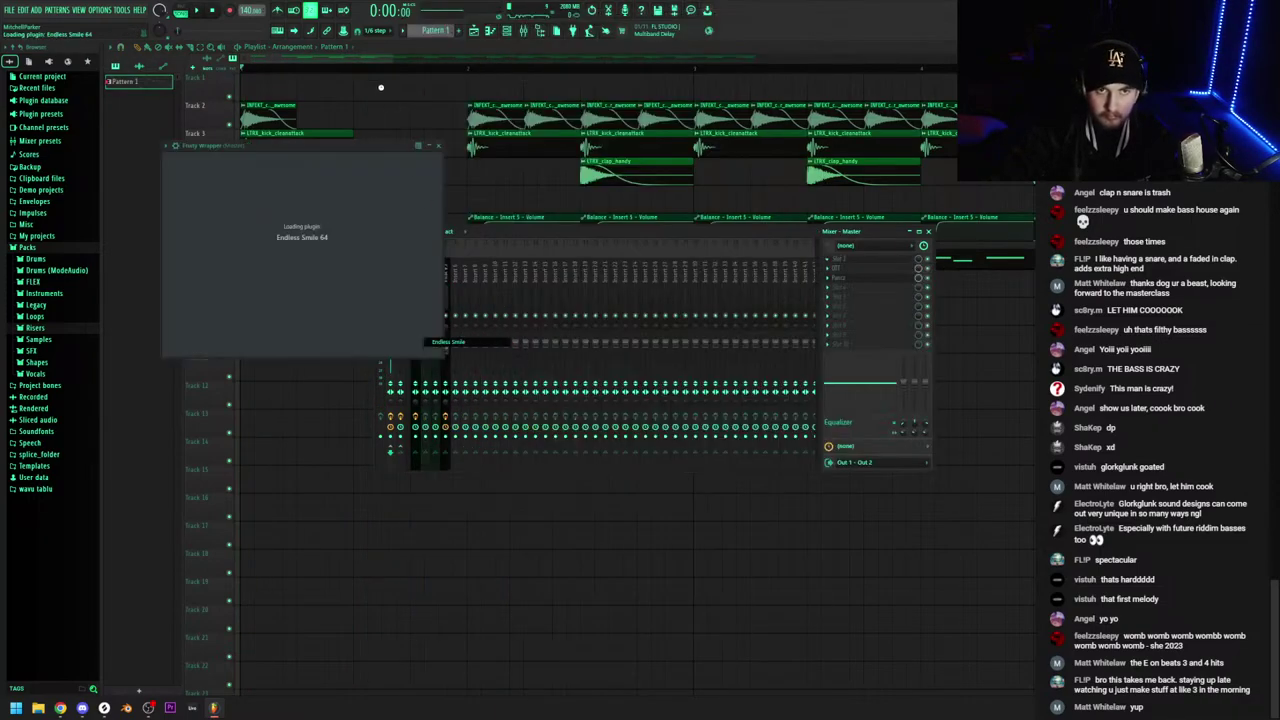
# Create an automation clip for Endless Smile's Intensity, close the plugin, and lower the clip's starting point
pyautogui.click(345, 32)
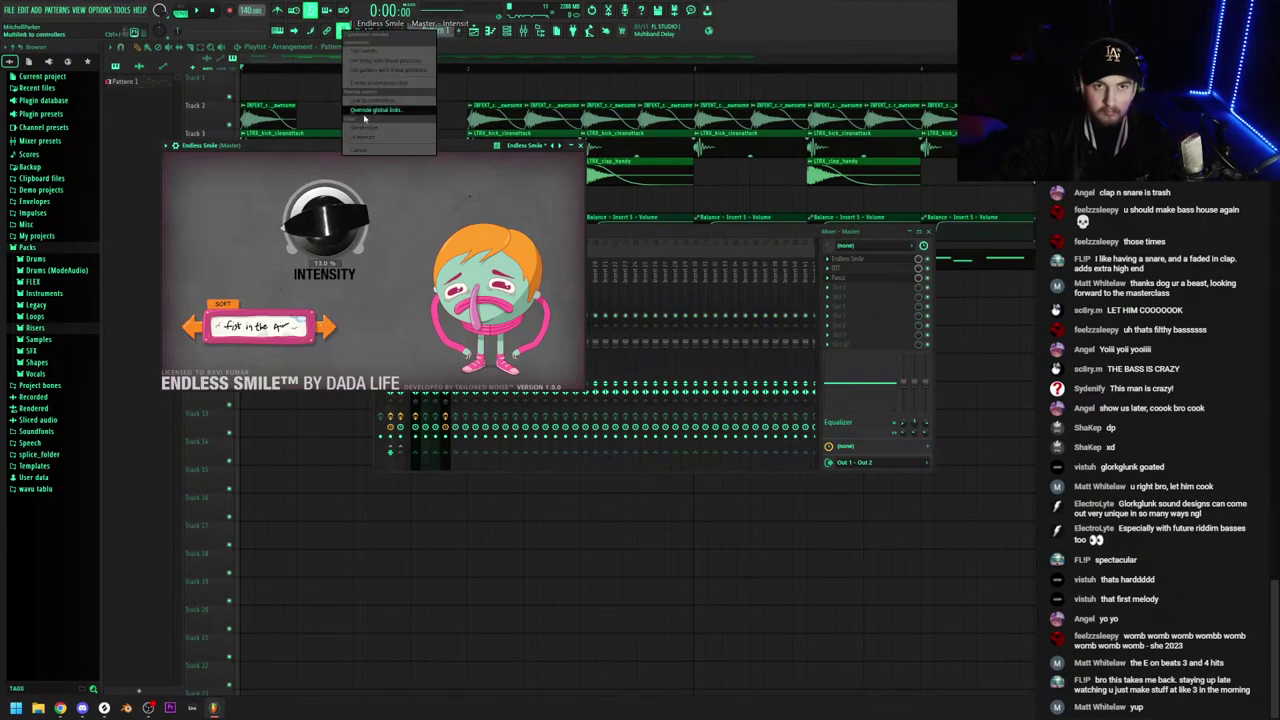
pyautogui.click(378, 84)
pyautogui.click(580, 146)
pyautogui.moveTo(241, 98); pyautogui.dragTo(229, 126)
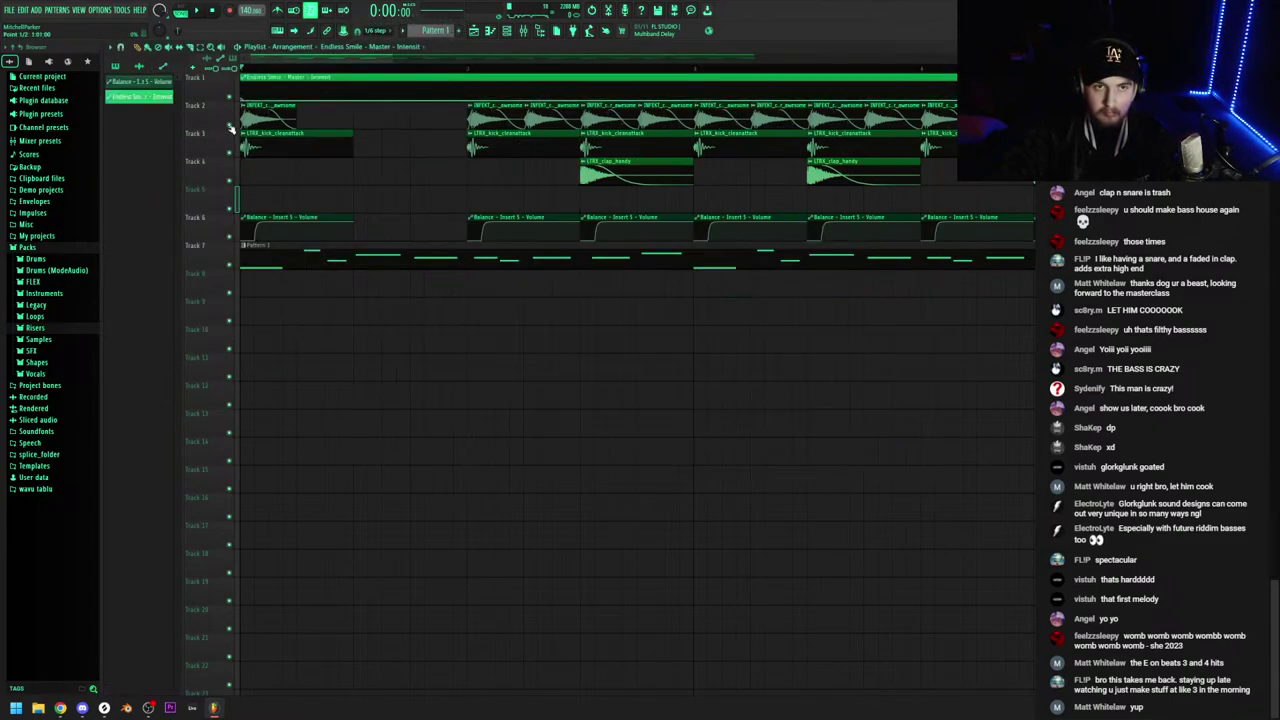
# Shape the intensity automation to rise through bar 1 and fall by mid-bar 2, and delete the kick at the start of bar 2
pyautogui.rightClick(467, 88)
pyautogui.press('space')
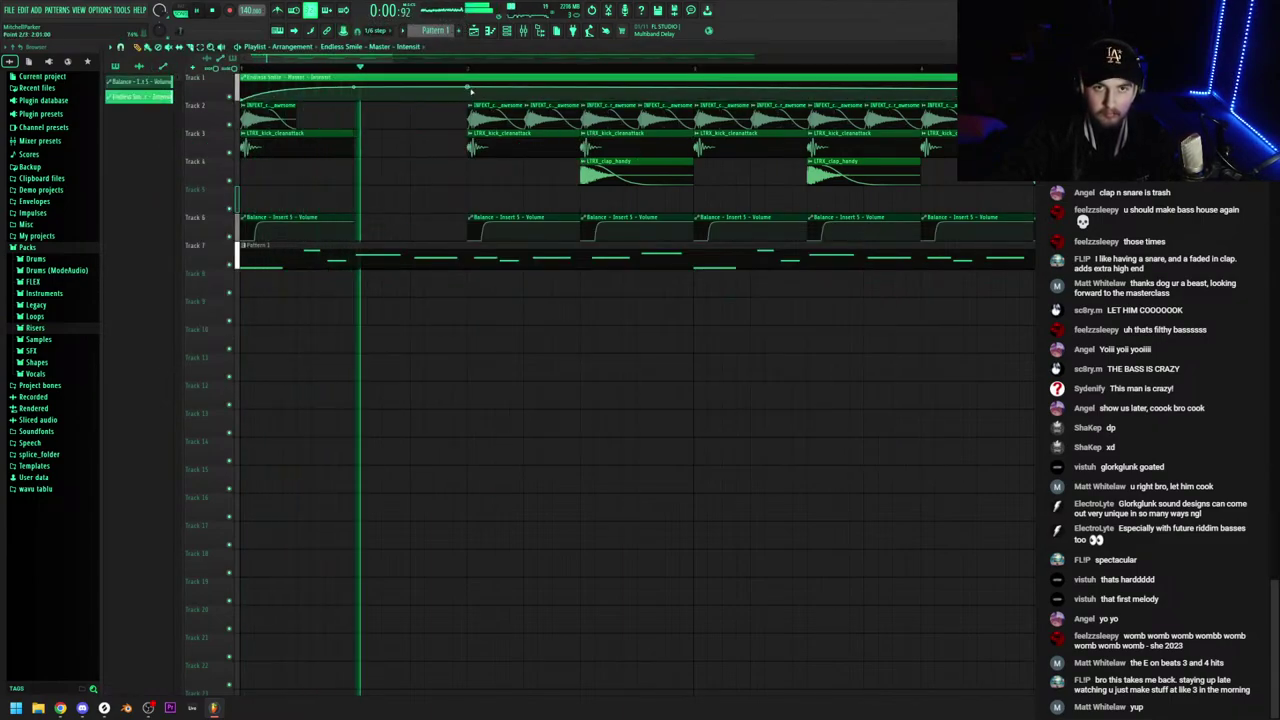
pyautogui.press('space')
pyautogui.press('space')
pyautogui.rightClick(480, 143)
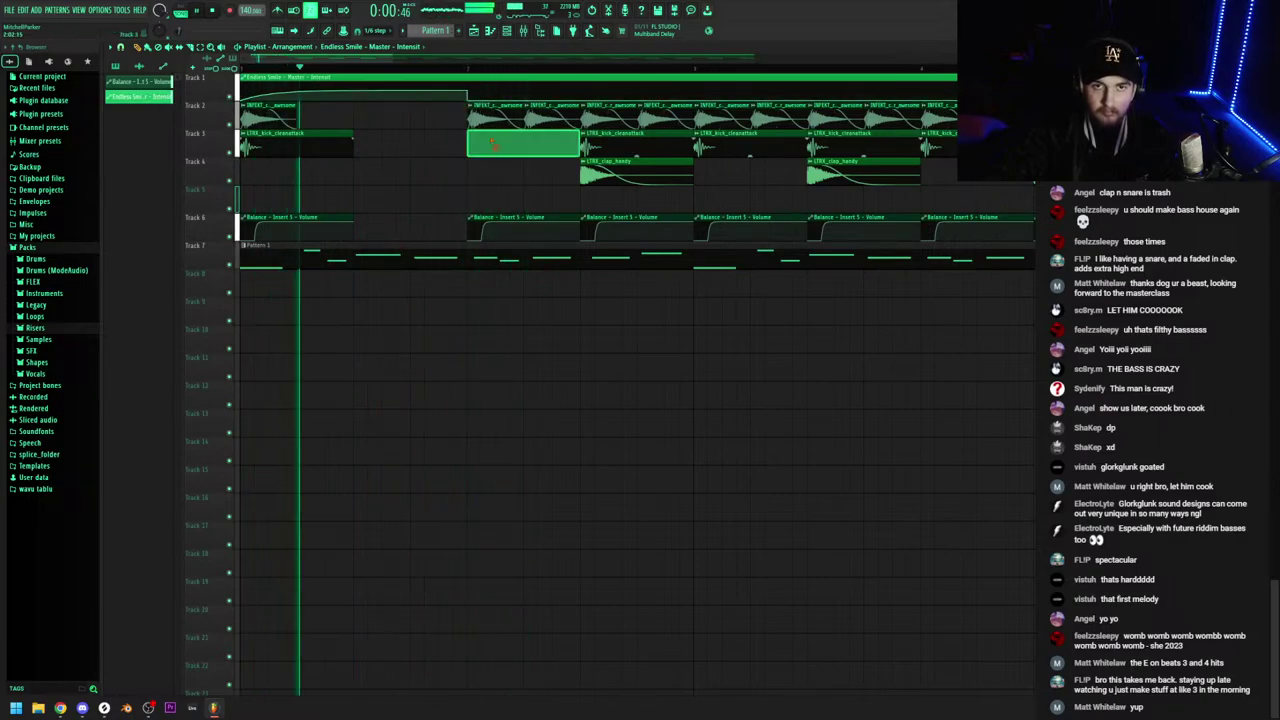
pyautogui.moveTo(468, 99); pyautogui.dragTo(583, 118)
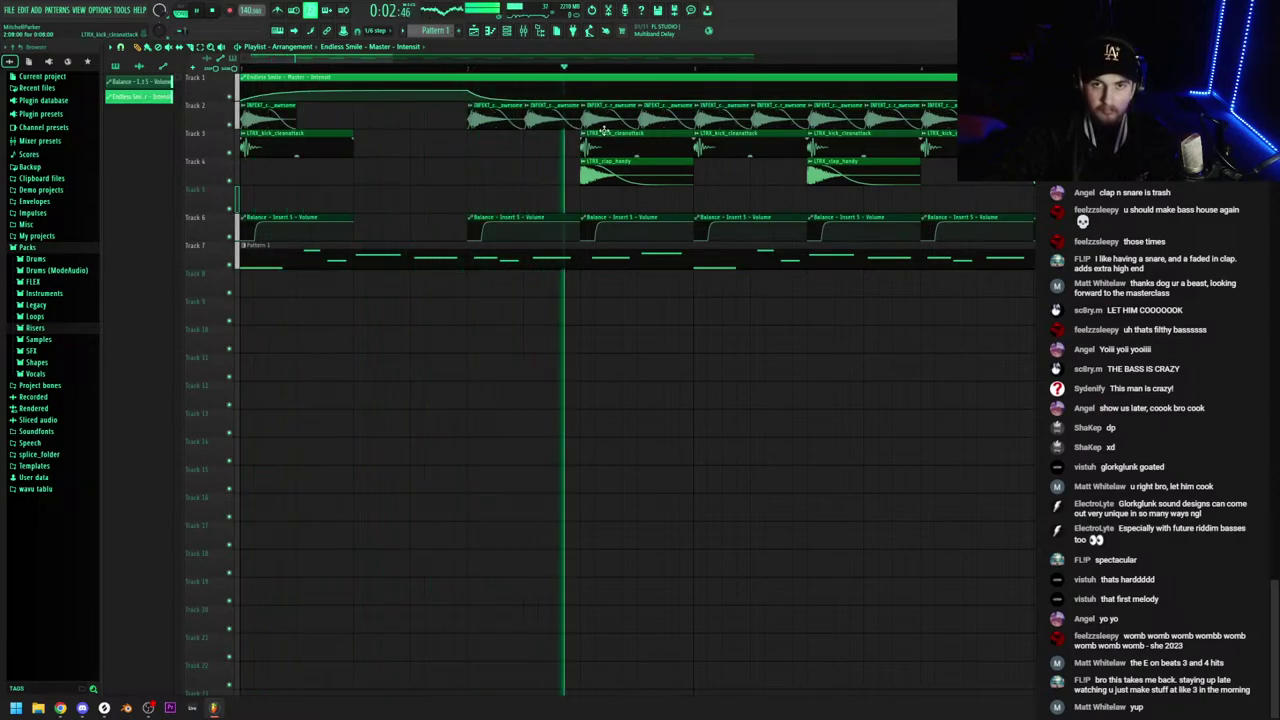
pyautogui.doubleClick(608, 168)
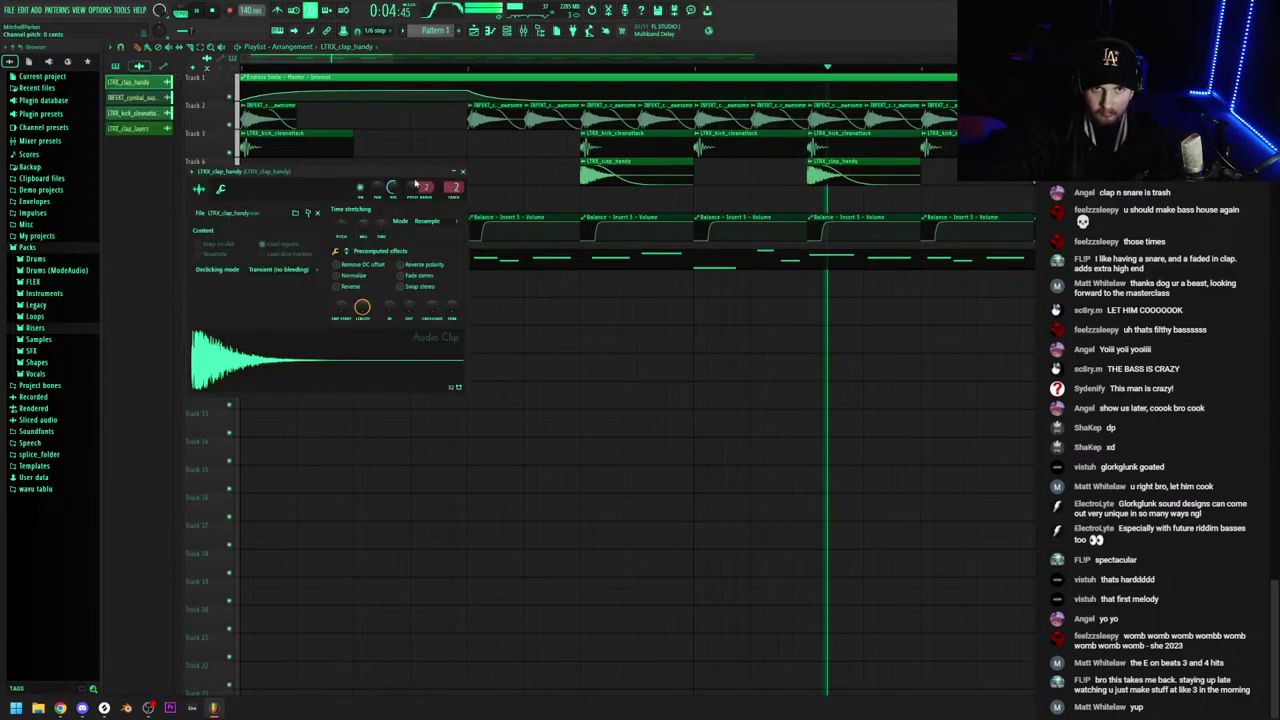
pyautogui.click(464, 173)
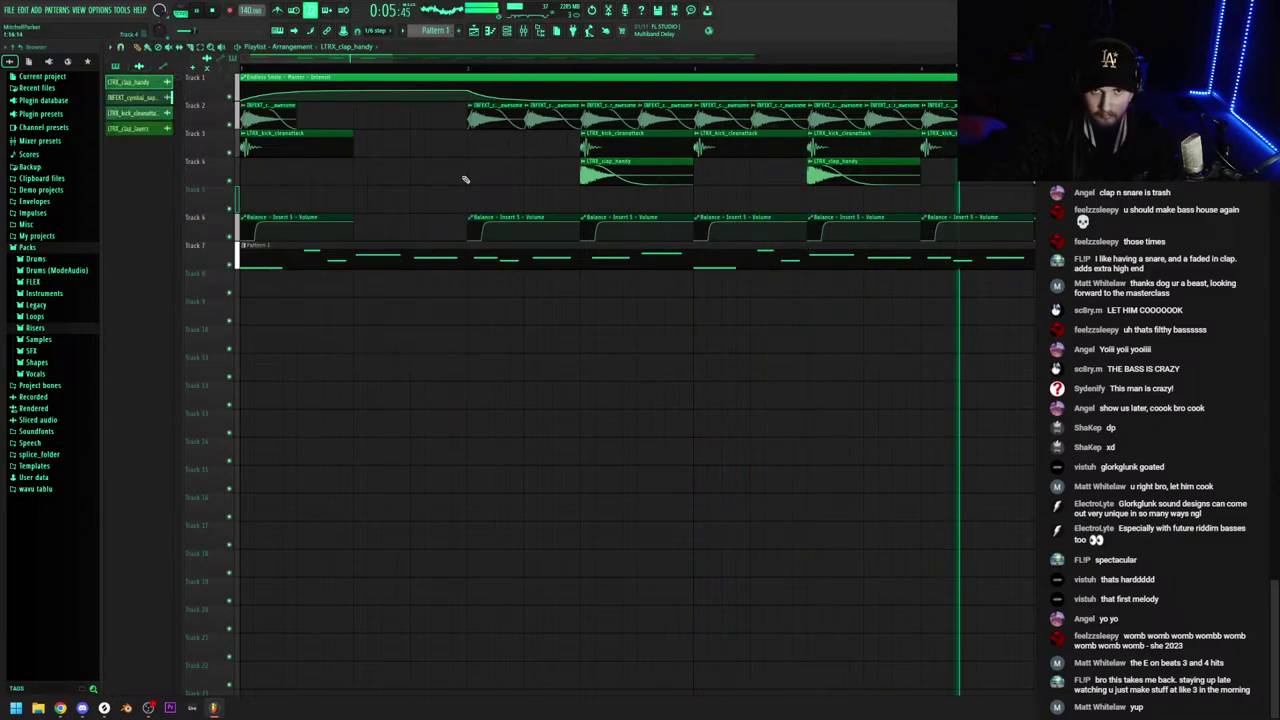
pyautogui.doubleClick(697, 262)
pyautogui.click(475, 31)
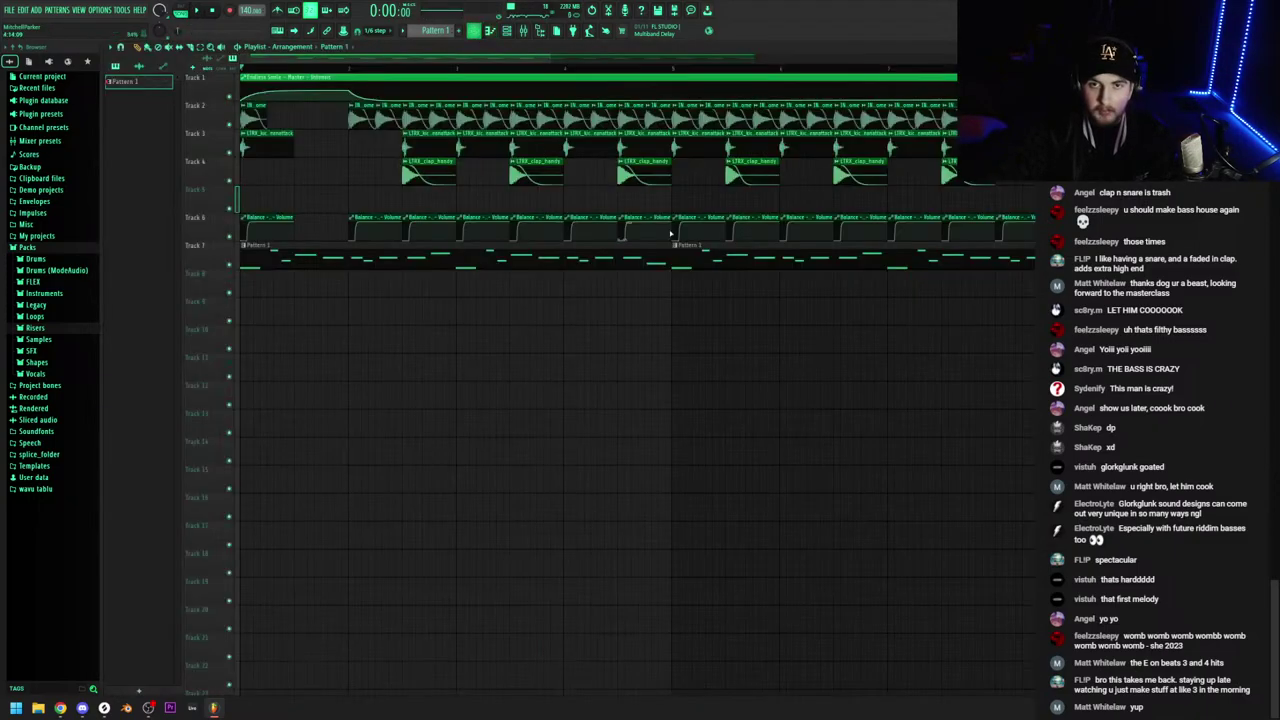
# Make the Pattern 1 clip at bar 5 unique as Pattern 2 and raise its notes by an octave
pyautogui.click(673, 244)
pyautogui.click(706, 310)
pyautogui.doubleClick(713, 261)
pyautogui.hotkey('ctrl', 'Up')
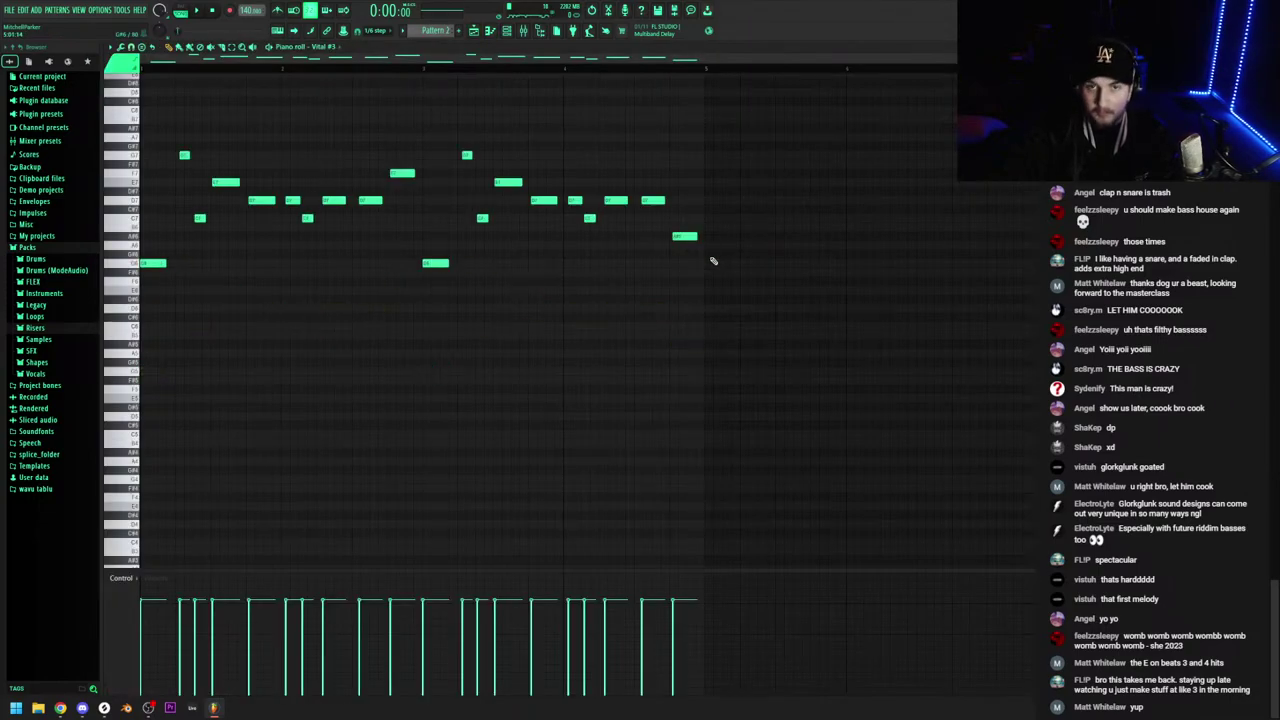
# Replace the Track 7 pattern clips in bars 9 to 16 with a duplicate of the clips in bars 1 to 8
pyautogui.press('space')
pyautogui.click(475, 31)
pyautogui.press('space')
pyautogui.rightClick(787, 262)
pyautogui.rightClick(890, 262)
pyautogui.press('space')
pyautogui.moveTo(726, 260); pyautogui.dragTo(333, 294)
pyautogui.hotkey('ctrl', 'b')
pyautogui.press('space')
pyautogui.click(474, 367)
pyautogui.rightClick(507, 372)
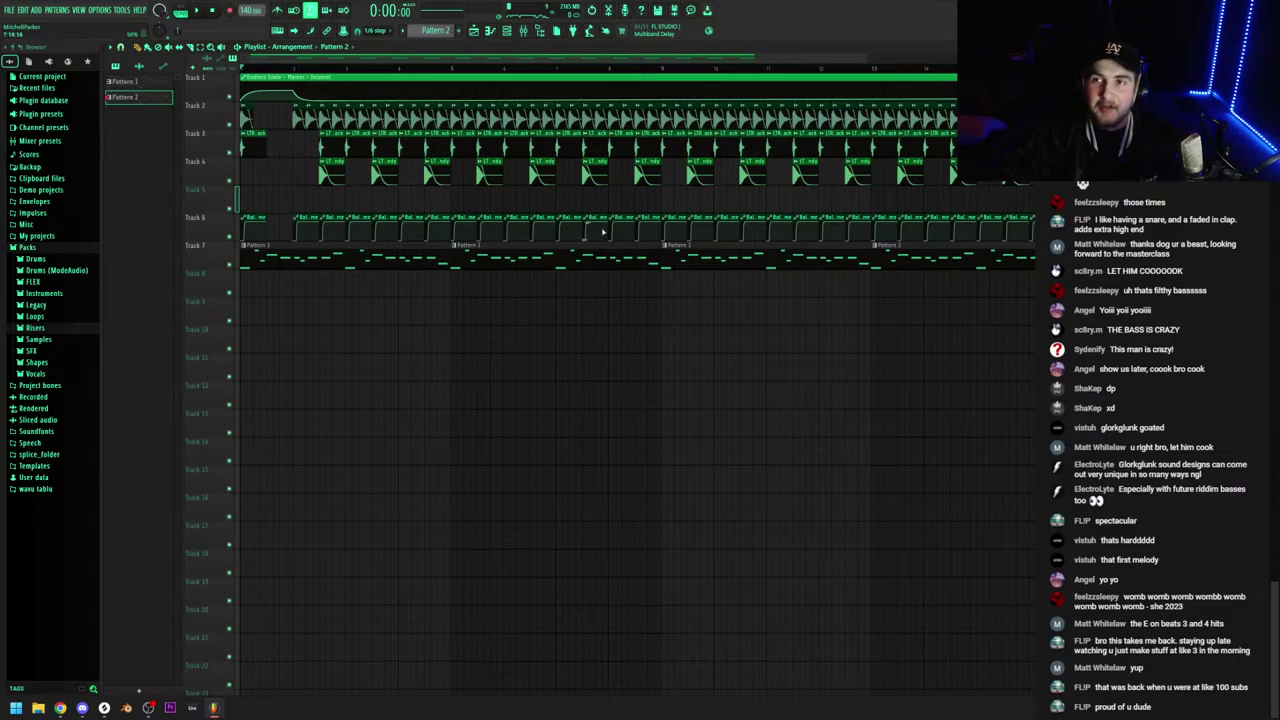
# Move the volume automation and pattern clips up one track each, onto Tracks 5 and 6
pyautogui.moveTo(237, 258); pyautogui.dragTo(237, 229)
pyautogui.scroll(2, 237, 224)
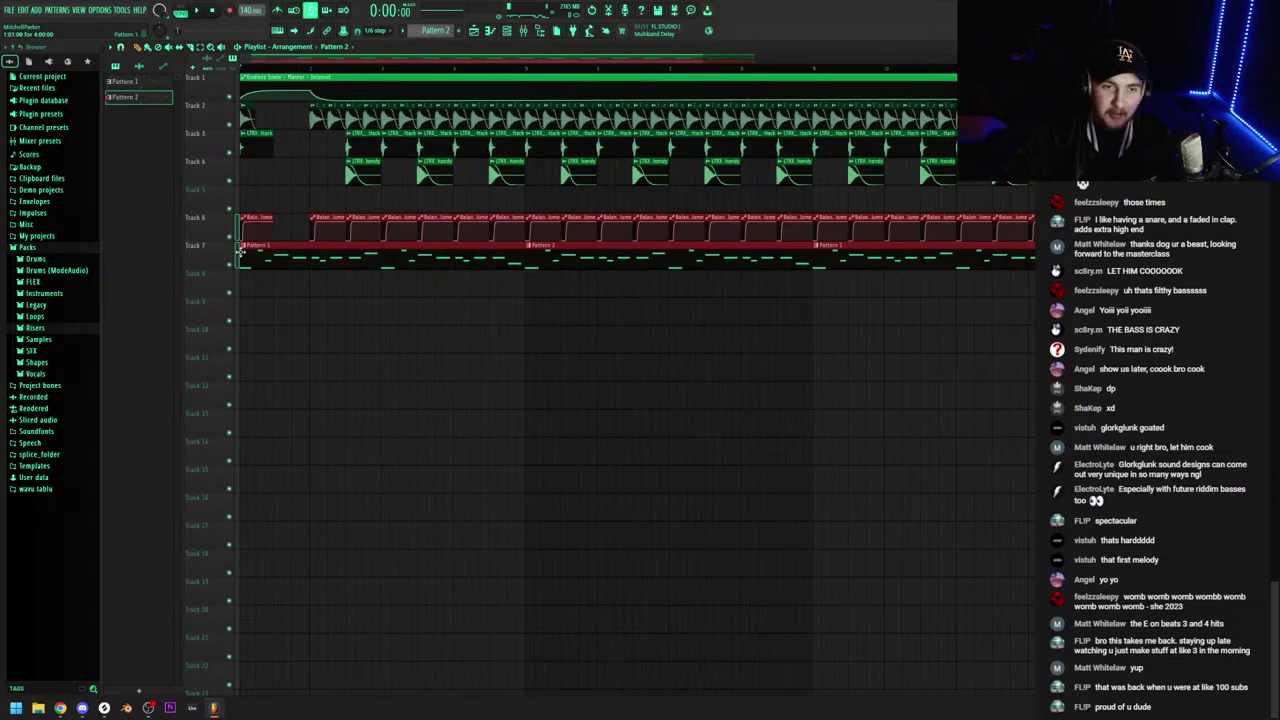
pyautogui.hotkey('shift', 'Up')
pyautogui.press('Up')
pyautogui.keyDown('ctrl'); pyautogui.click(290, 70); pyautogui.keyUp('ctrl')
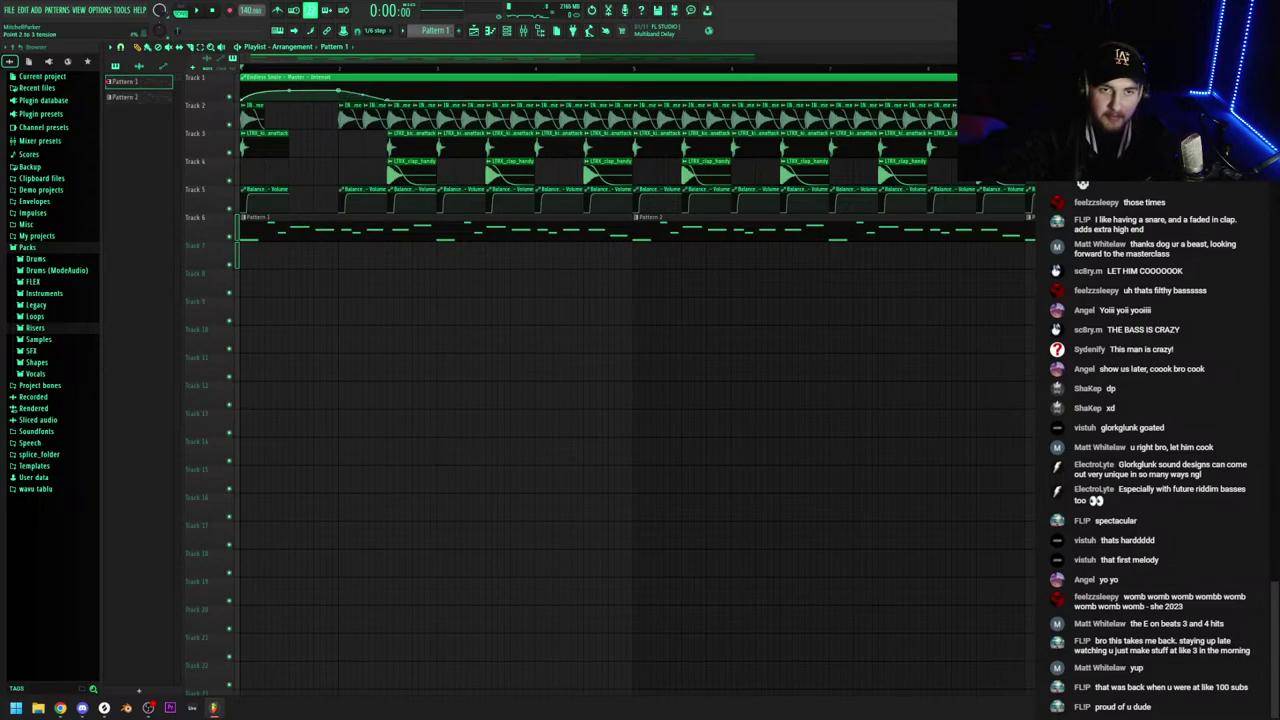
pyautogui.scroll(2, 349, 122)
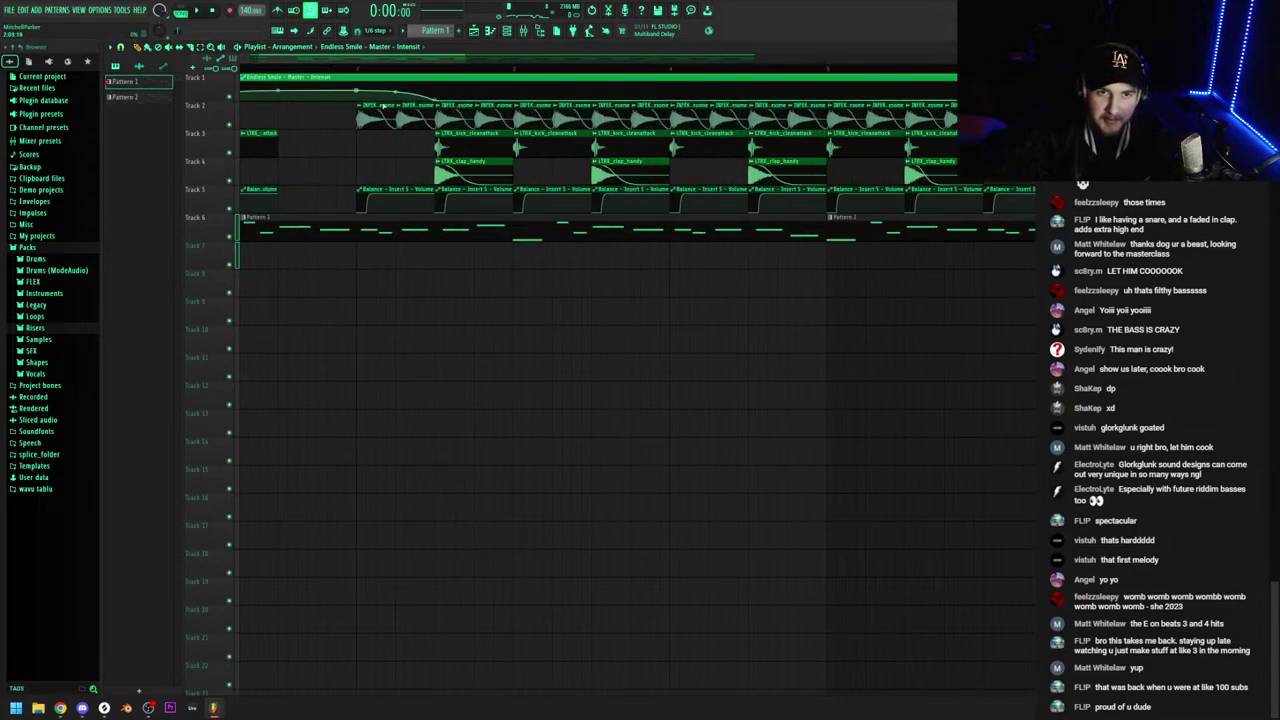
pyautogui.hscroll(-2, 339, 63)
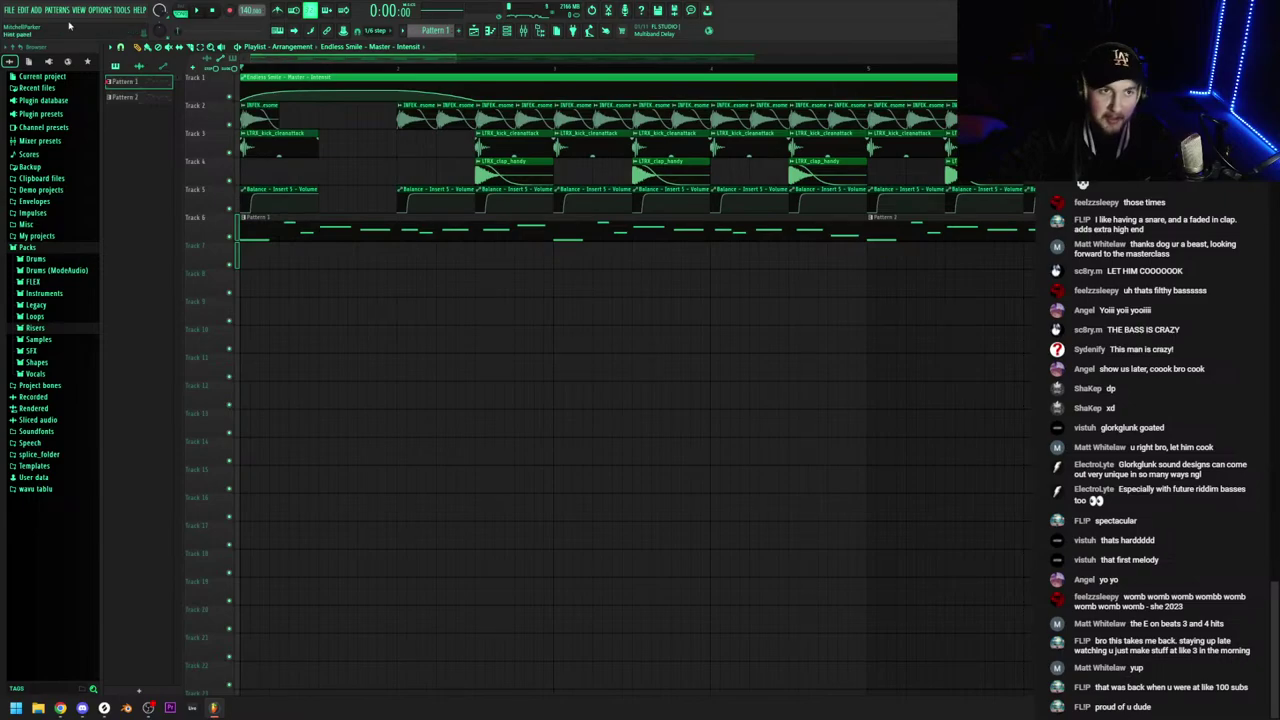
# Reopen Vital #3 from the channel rack to review its oscillator 1 settings, and return to the playlist
pyautogui.click(37, 9)
pyautogui.click(512, 32)
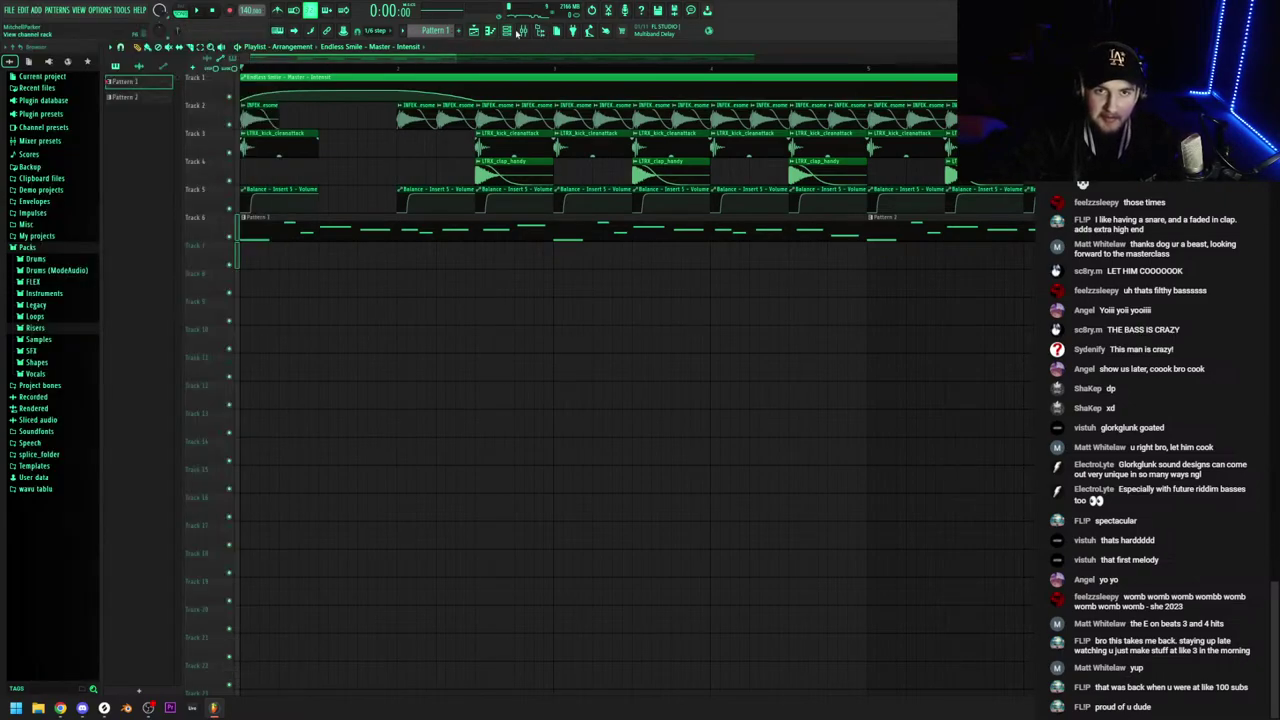
pyautogui.click(508, 31)
pyautogui.scroll(-1, 436, 30)
pyautogui.click(176, 88)
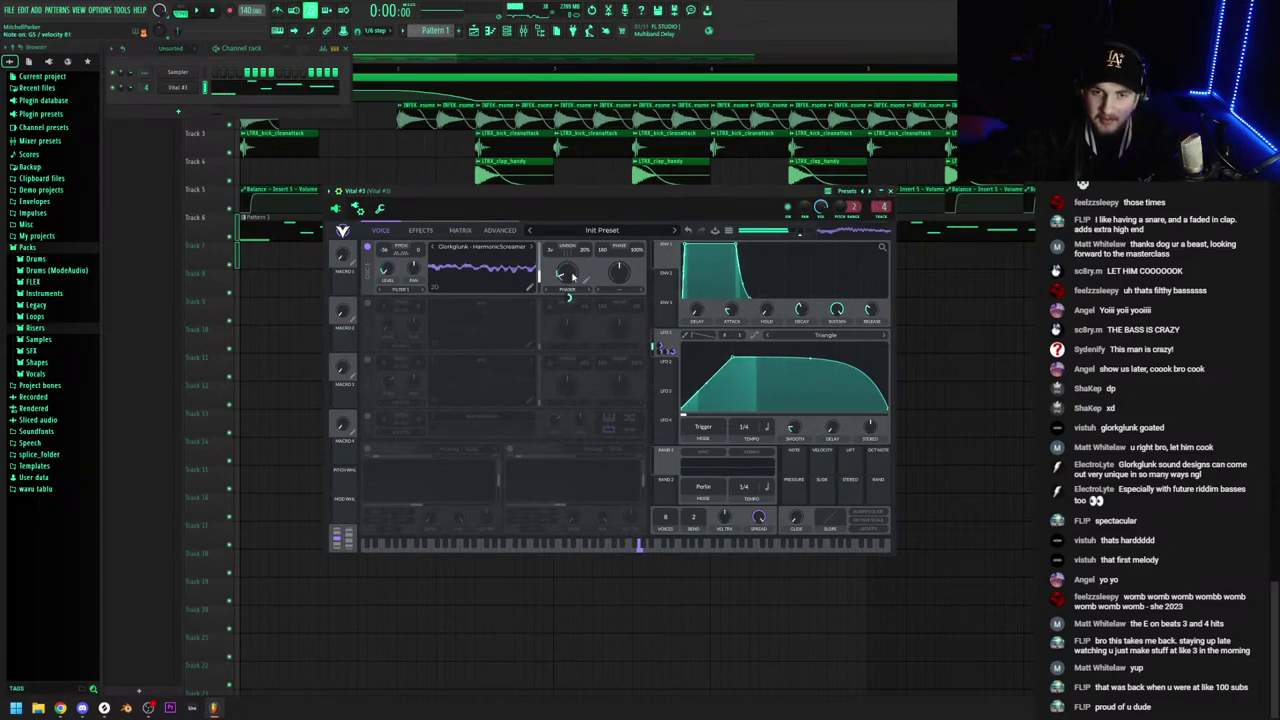
pyautogui.click(376, 75)
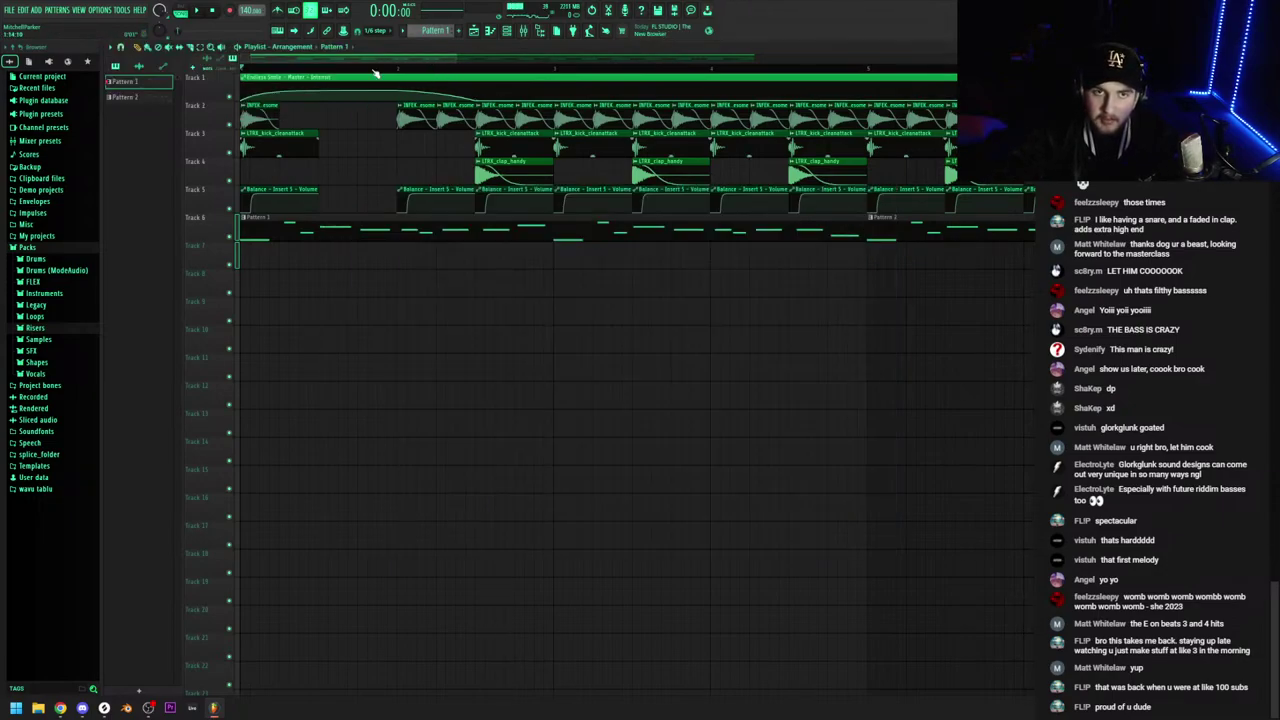
# Slice the Endless Smile automation at bar 2 and replace the second half of bar 1 with two repeats of the short ramp clip
pyautogui.press('space')
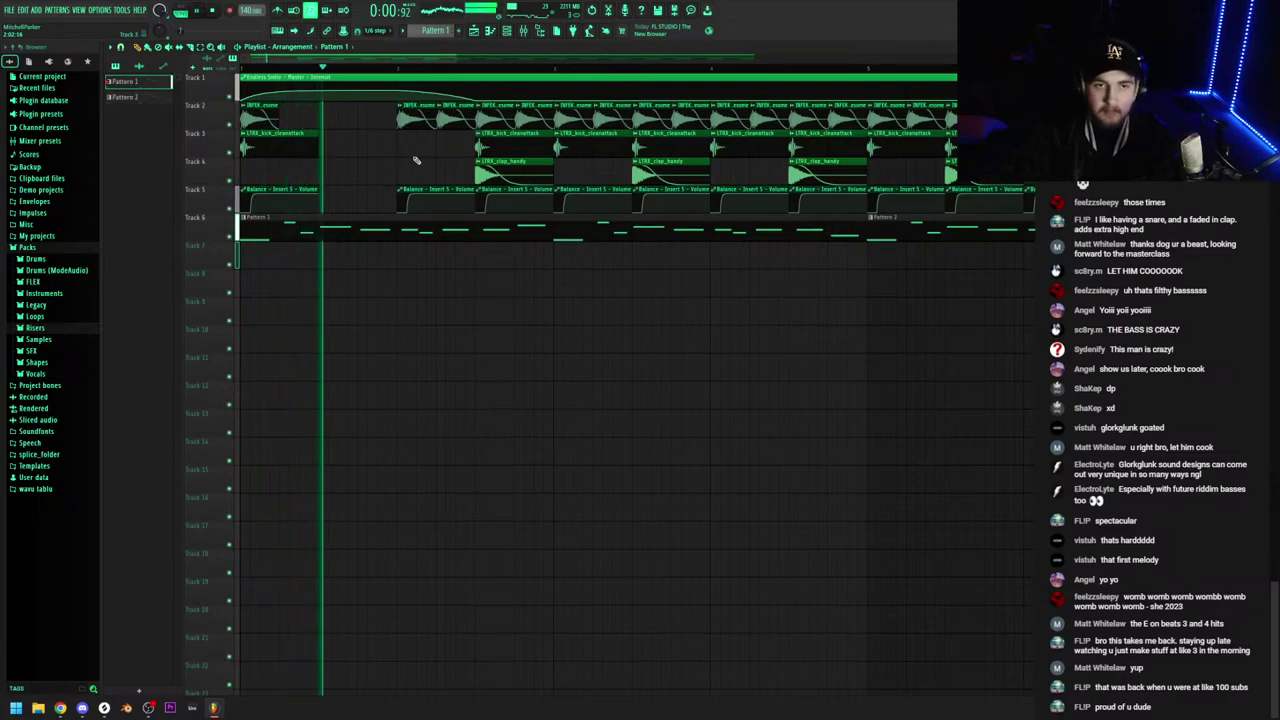
pyautogui.press('space')
pyautogui.scroll(2, 276, 95)
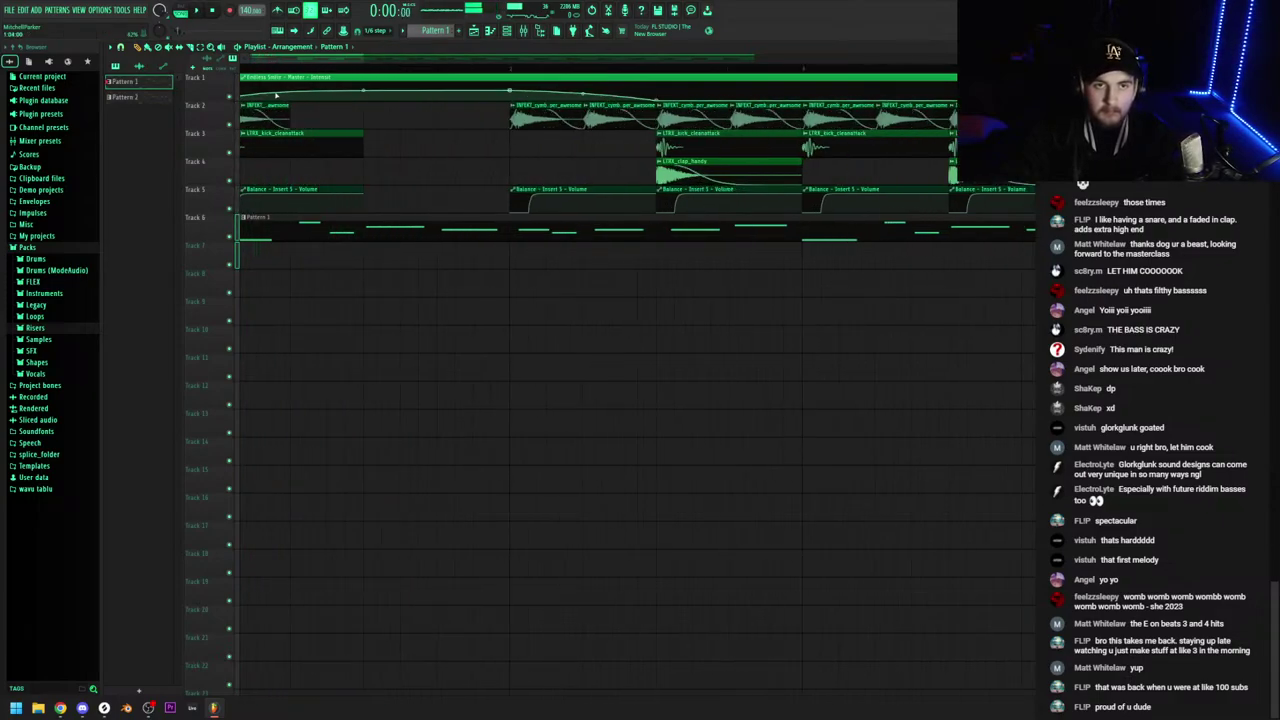
pyautogui.press('space')
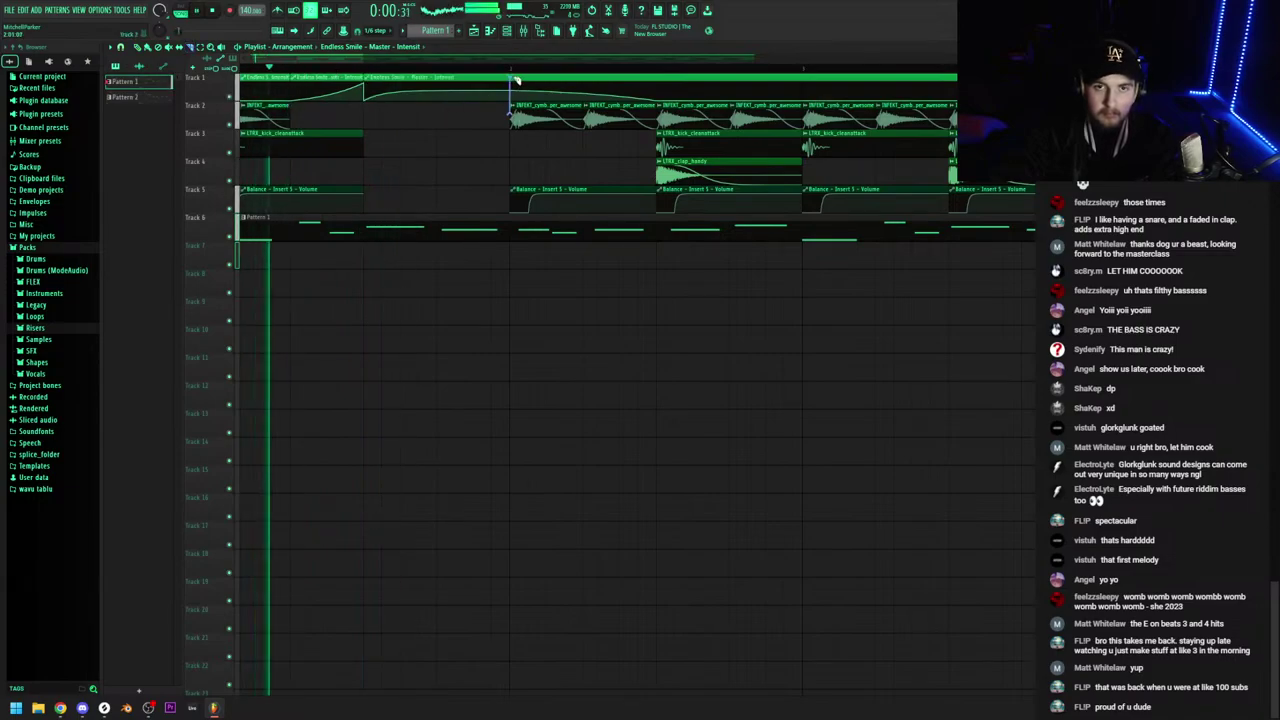
pyautogui.moveTo(515, 80); pyautogui.dragTo(514, 77)
pyautogui.press('space')
pyautogui.press('p')
pyautogui.rightClick(460, 87)
pyautogui.keyDown('ctrl'); pyautogui.click(335, 88); pyautogui.keyUp('ctrl')
pyautogui.hotkey('ctrl', 'b')
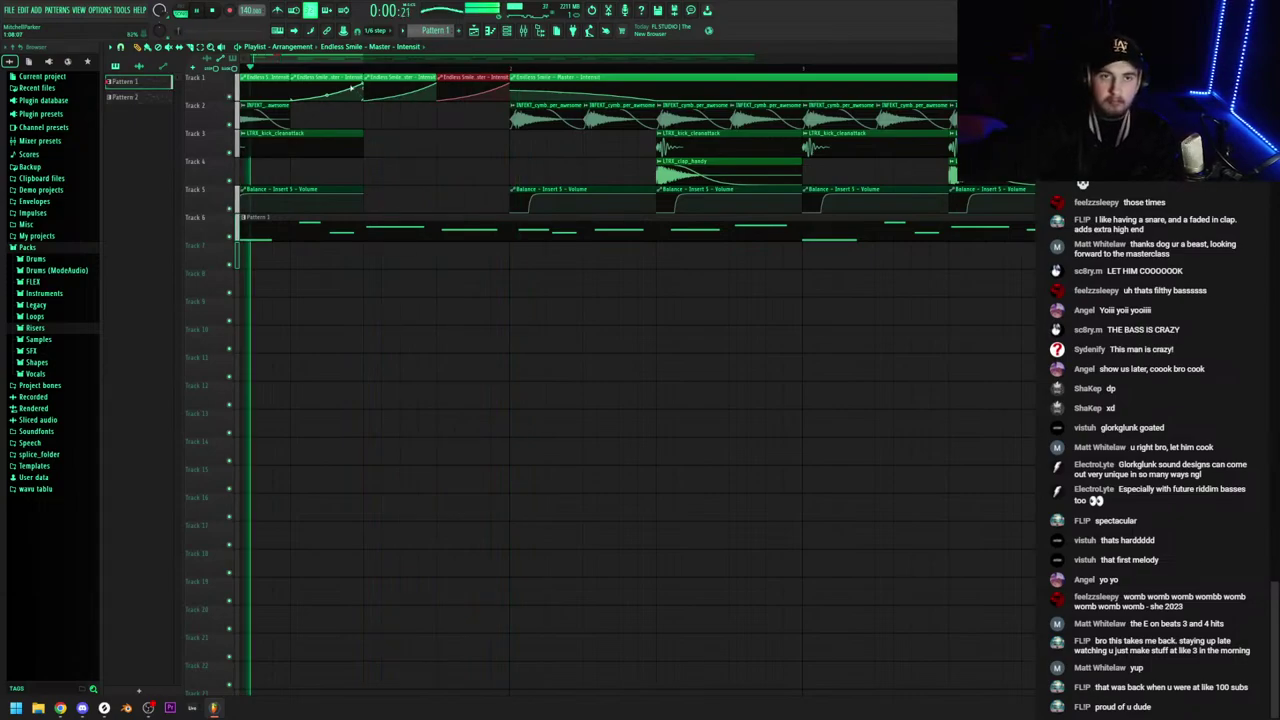
# Reshape the repeated Endless Smile ramps in bar 1 so each rises gradually and peaks near its end, and play them back
pyautogui.press('space')
pyautogui.moveTo(363, 83); pyautogui.dragTo(348, 83)
pyautogui.press('space')
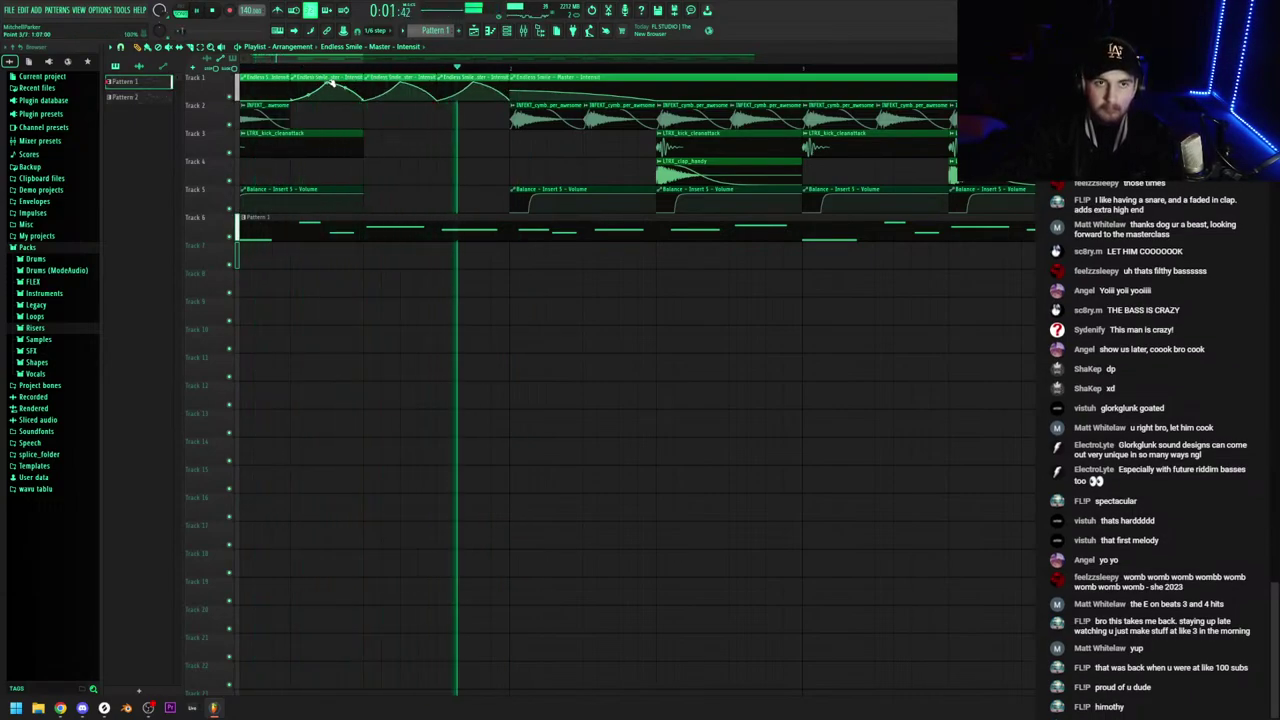
pyautogui.press('space')
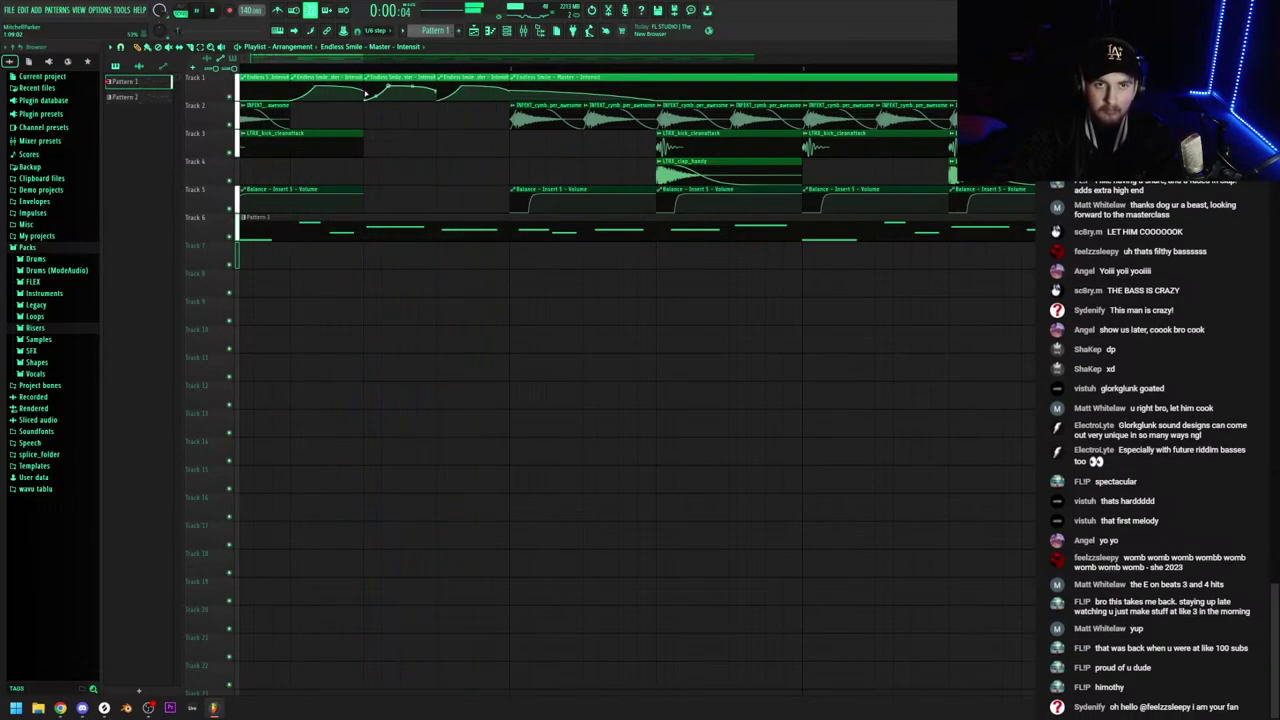
pyautogui.moveTo(315, 86); pyautogui.dragTo(363, 94)
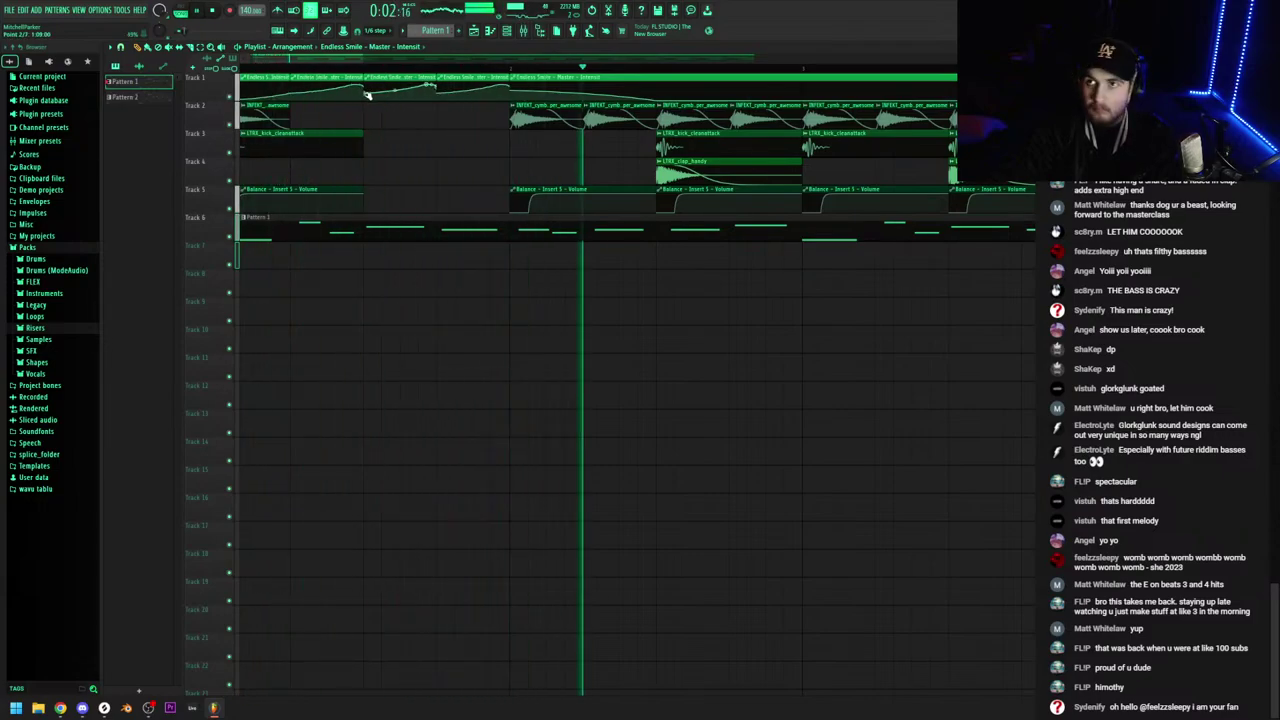
pyautogui.scroll(-2, 340, 167)
pyautogui.press('space')
pyautogui.press('space')
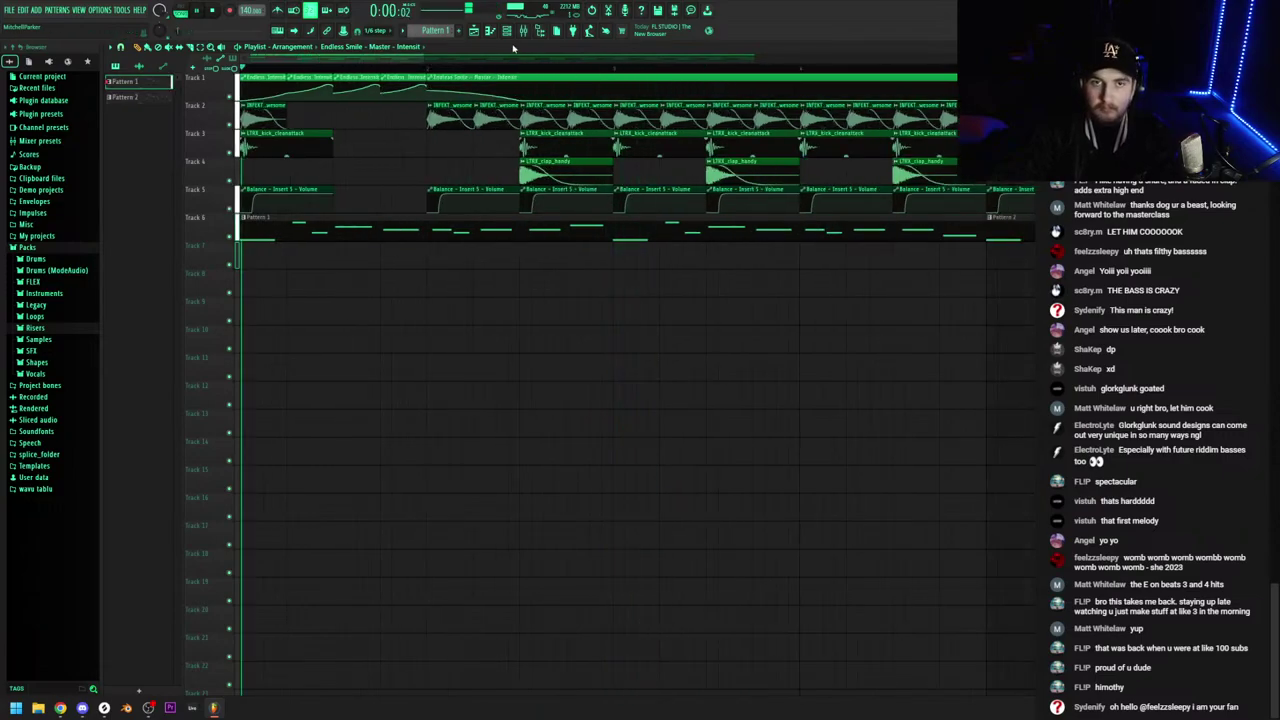
# Open Vital #3 and switch its oscillator 1 wavetable to Glorkglunk - Melodic Sequence 2 during playback
pyautogui.click(506, 31)
pyautogui.press('space')
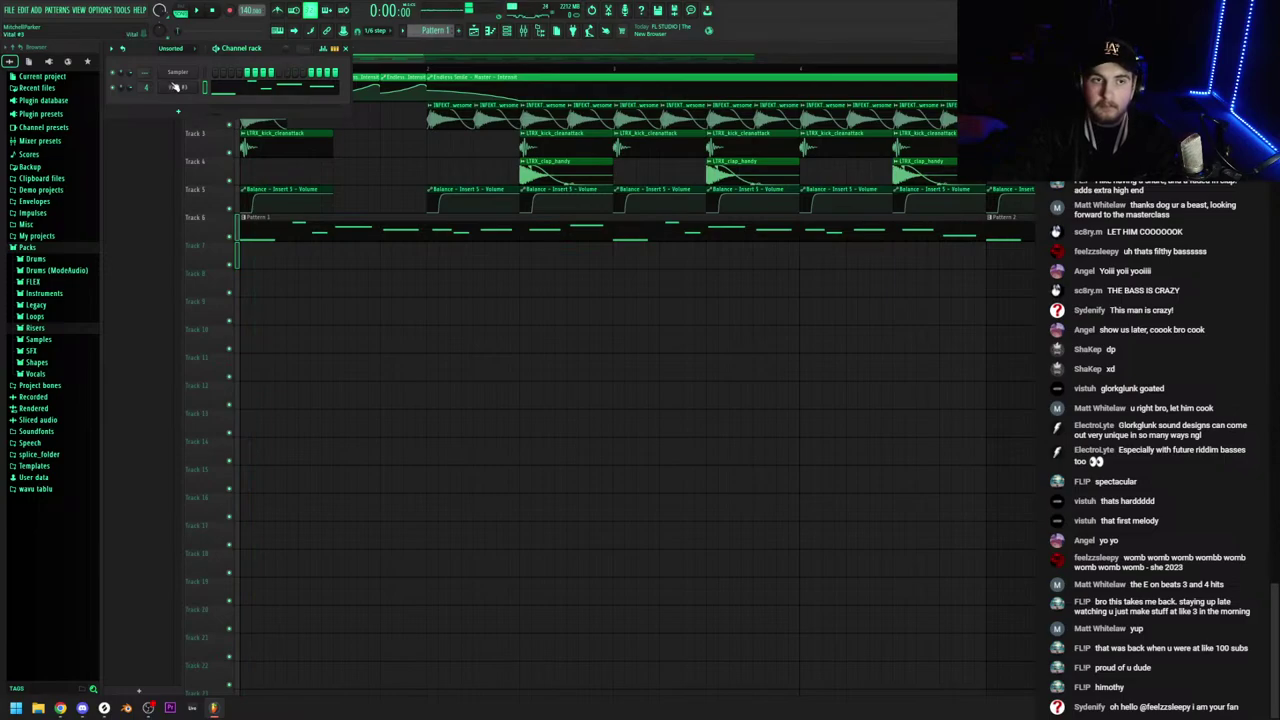
pyautogui.click(175, 87)
pyautogui.press('space')
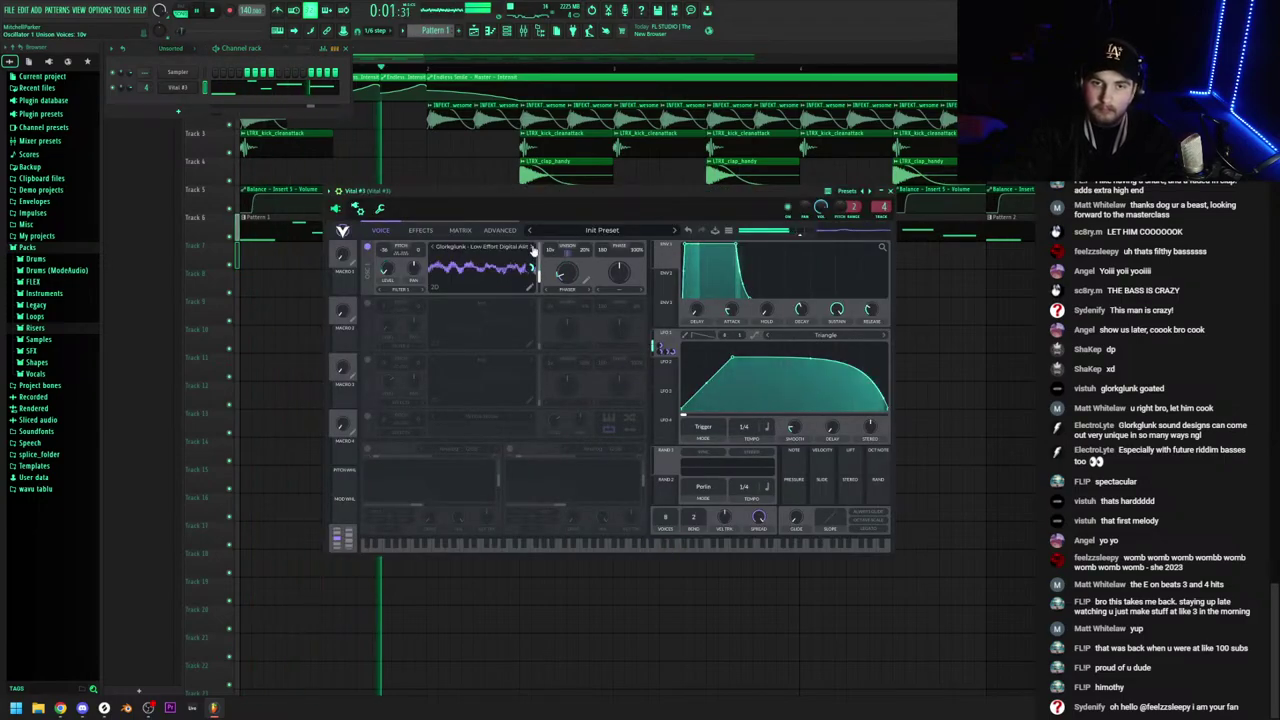
pyautogui.click(533, 249)
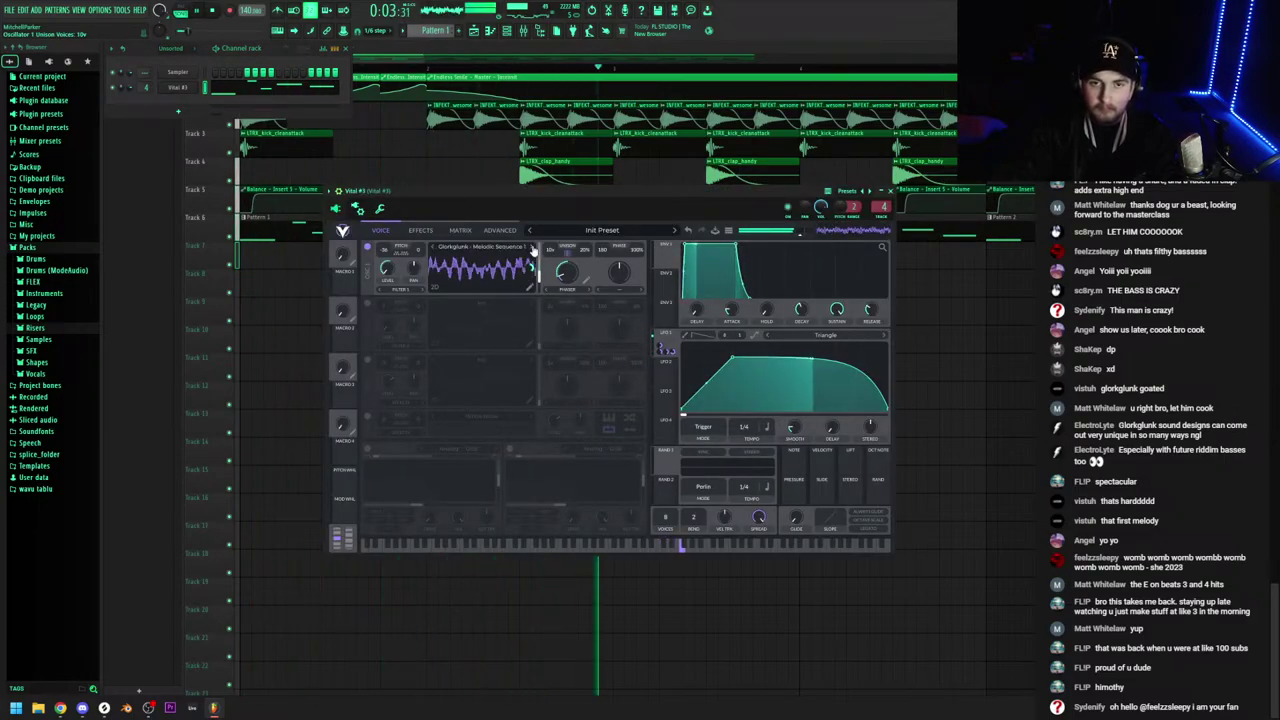
pyautogui.click(533, 249)
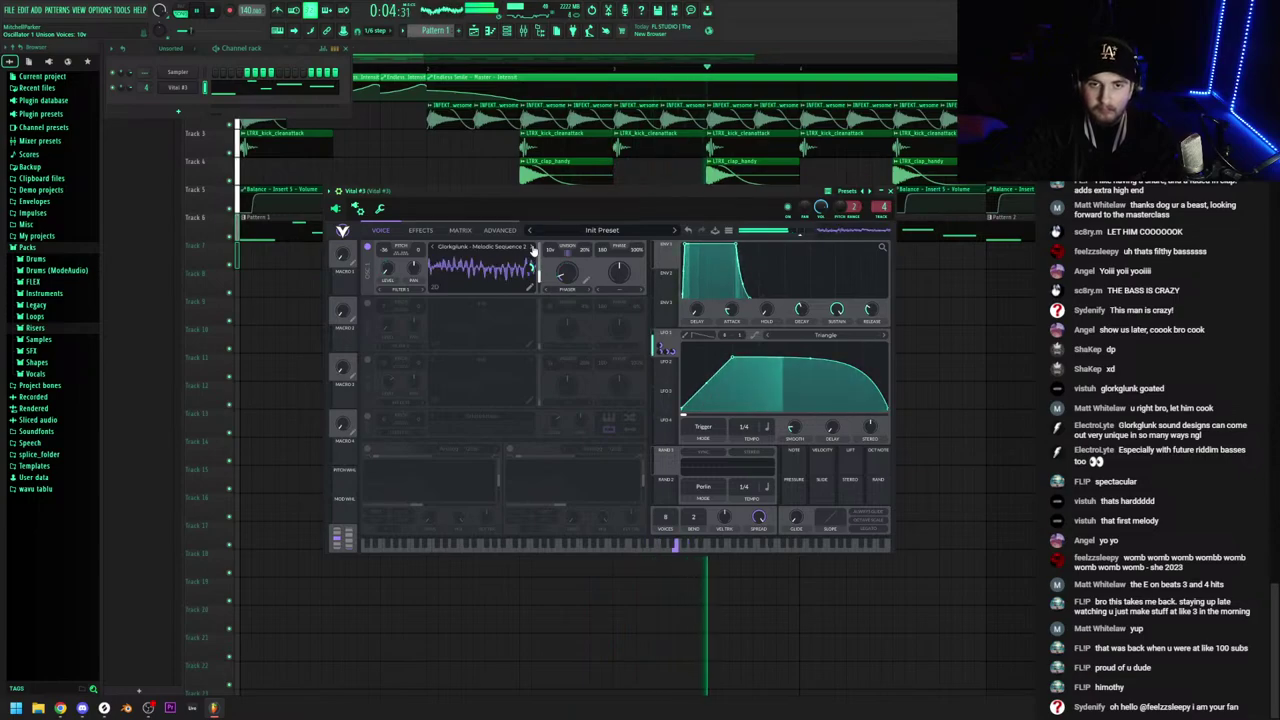
# Set oscillator 1's frequency morph type to Vocode and close Vital #3
pyautogui.click(568, 289)
pyautogui.click(573, 313)
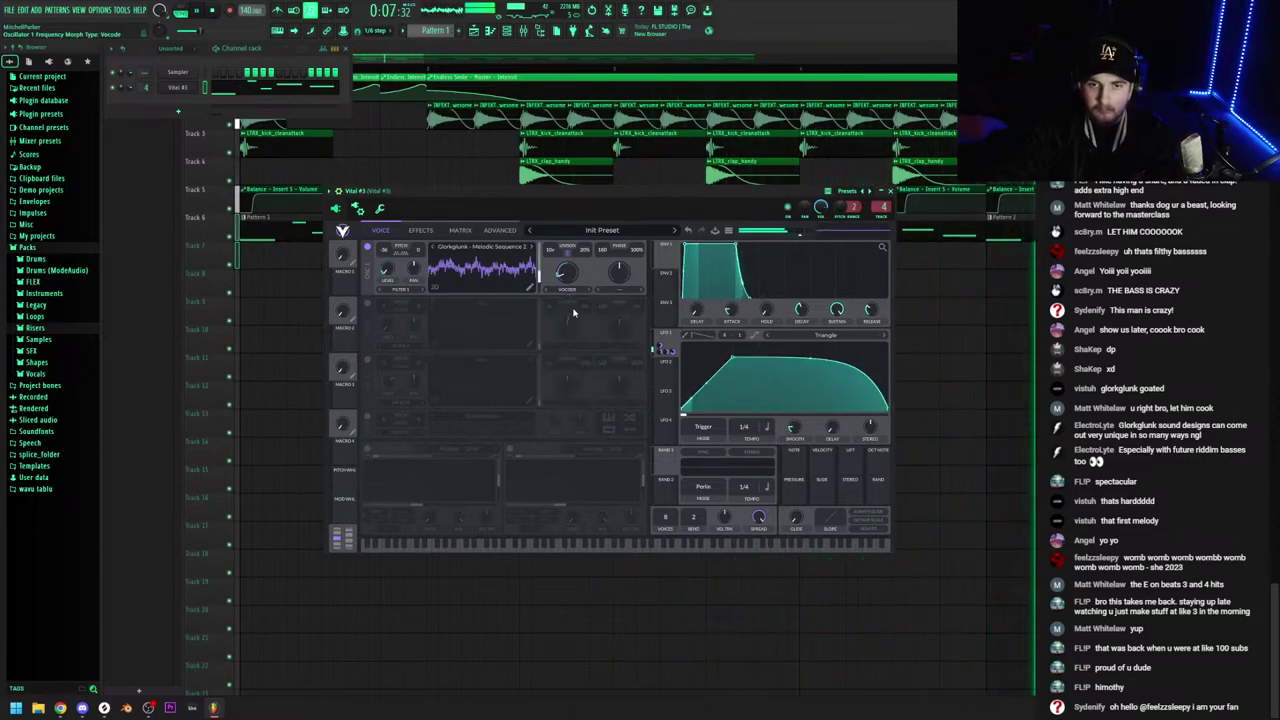
pyautogui.click(568, 289)
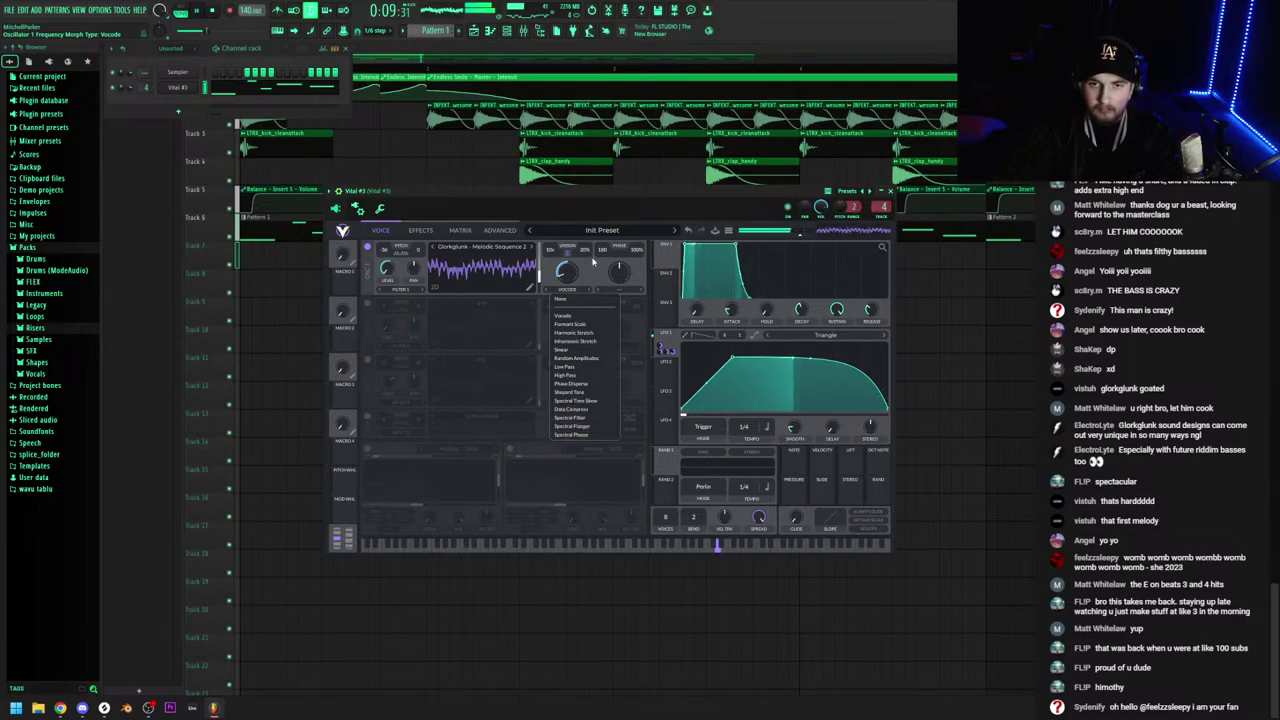
pyautogui.click(889, 190)
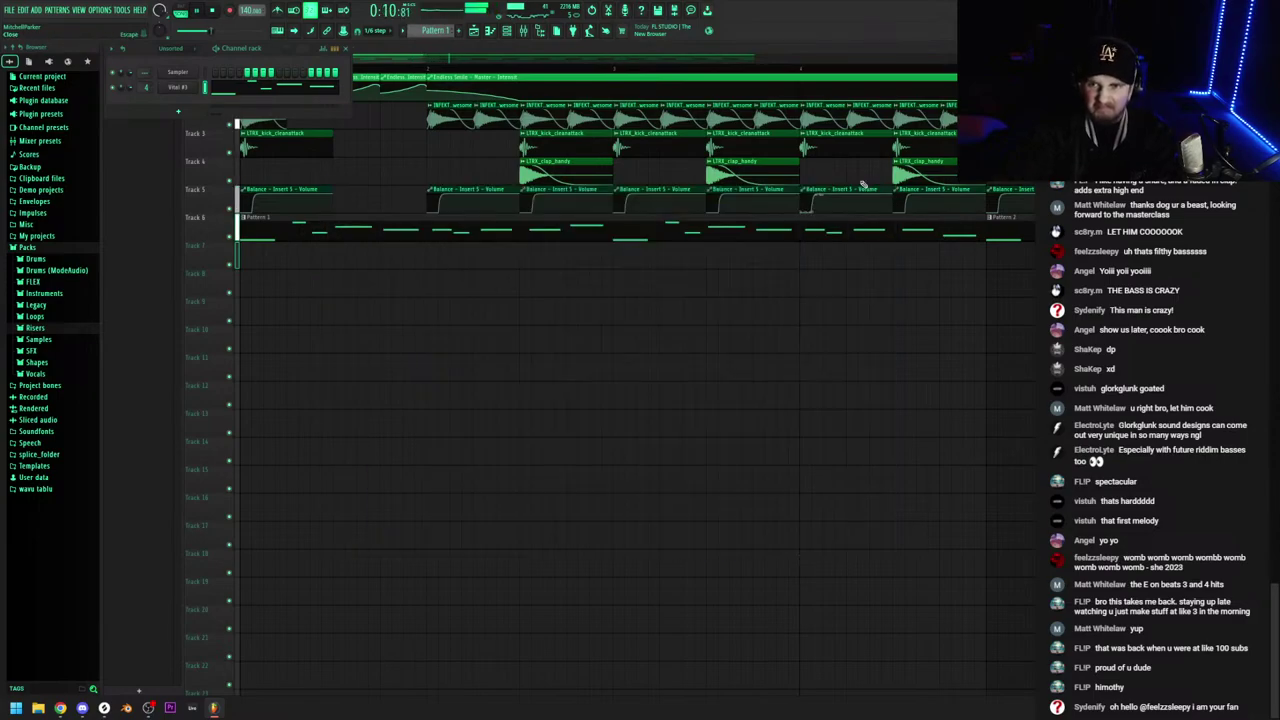
pyautogui.click(524, 31)
pyautogui.click(870, 268)
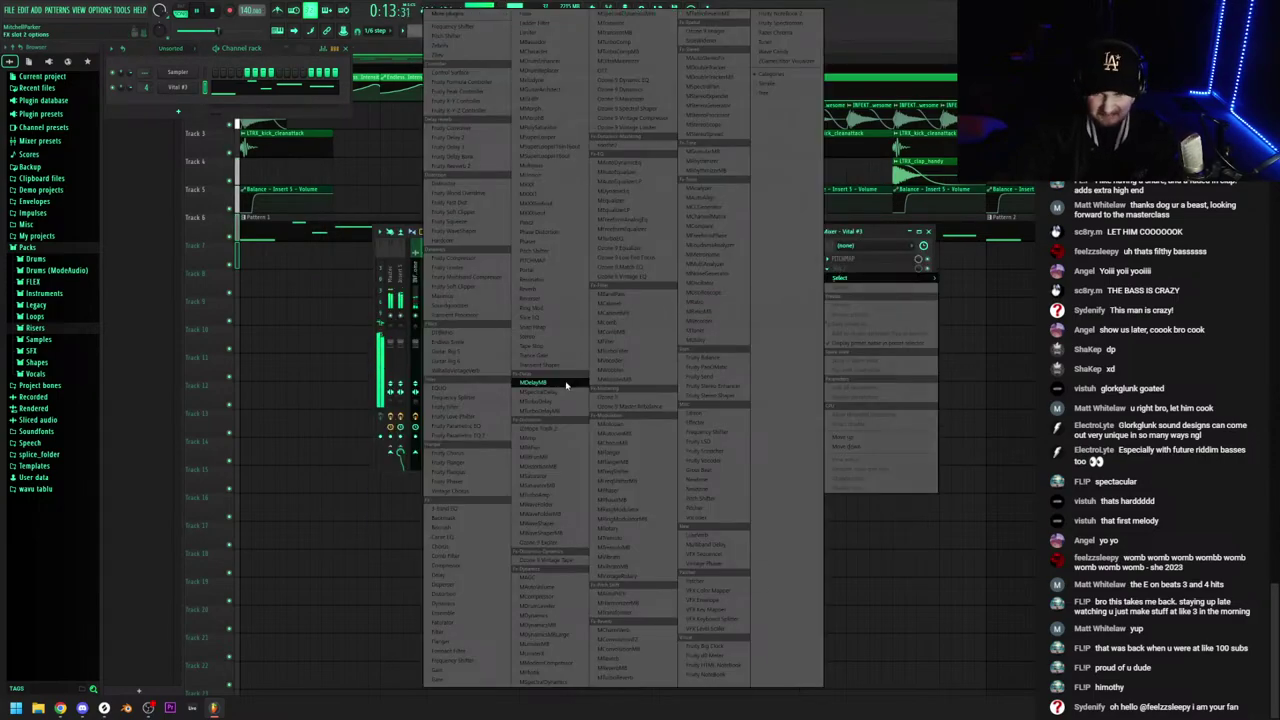
pyautogui.click(358, 229)
# Play the arrangement from the start and delete the opening cymbal clip on Track 2 in bar 1
pyautogui.scroll(-4, 478, 249)
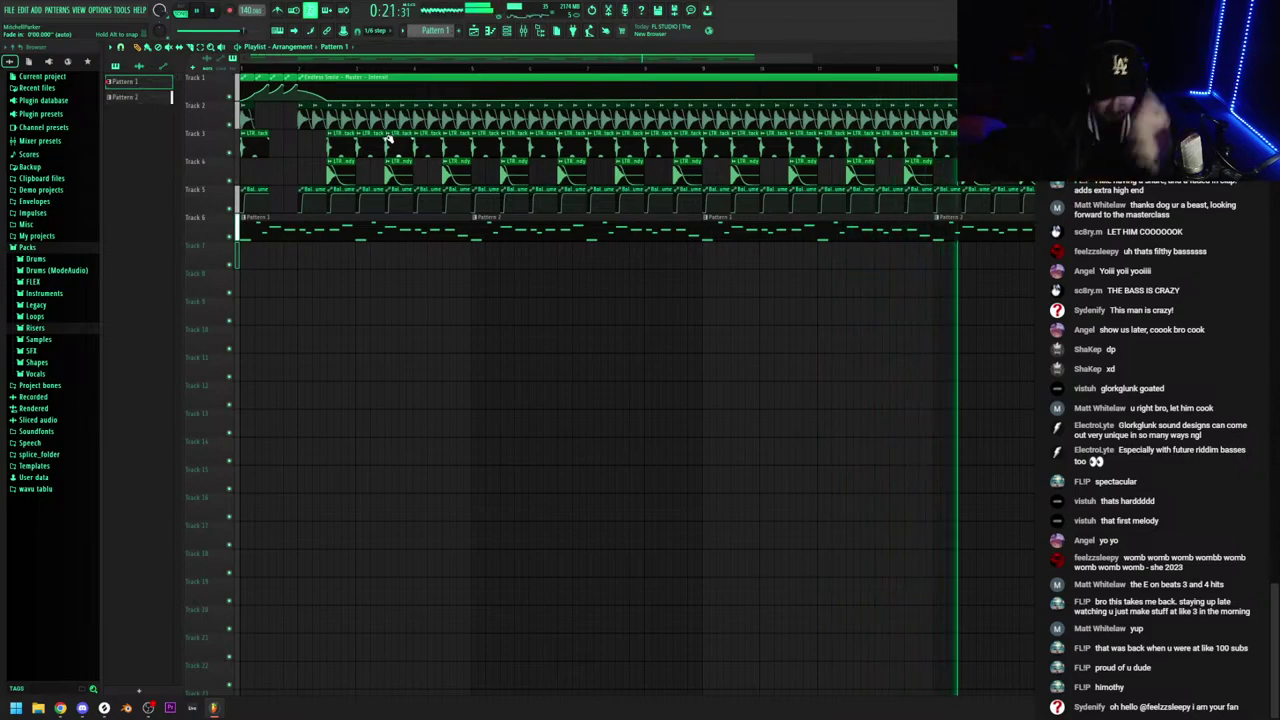
pyautogui.press('space')
pyautogui.scroll(3, 220, 98)
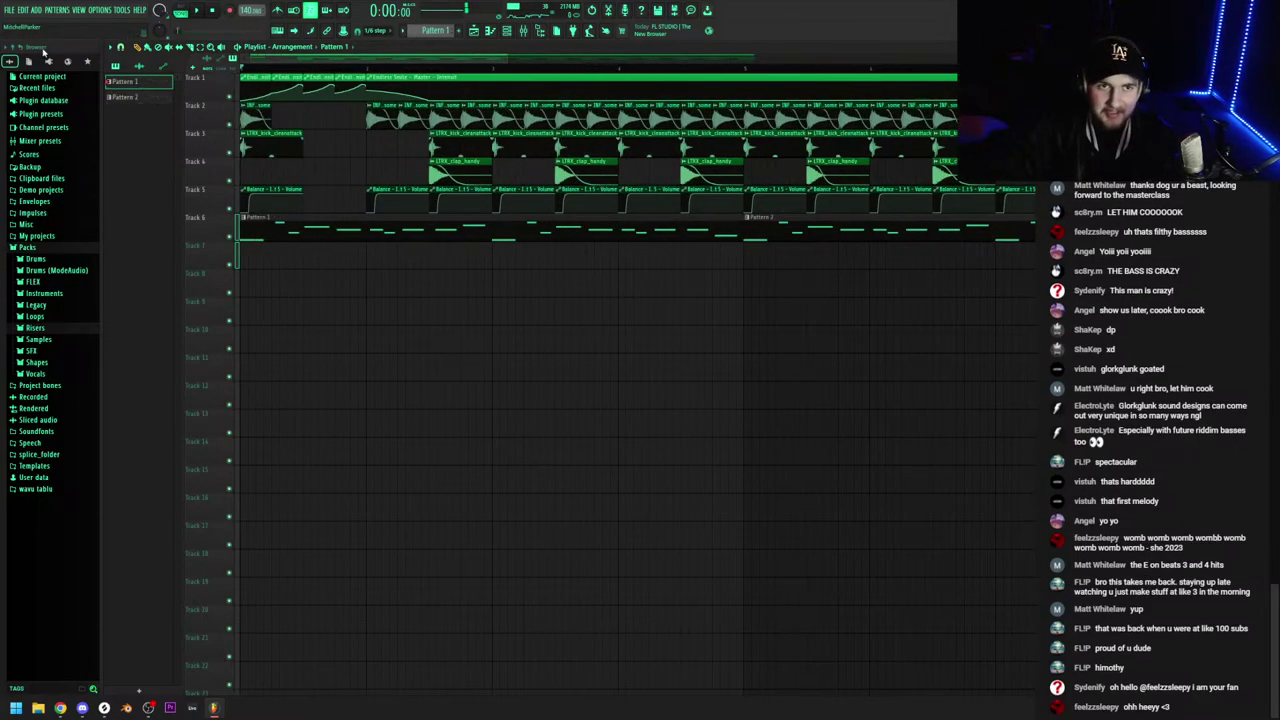
pyautogui.press('space')
pyautogui.press('space')
pyautogui.scroll(2, 248, 150)
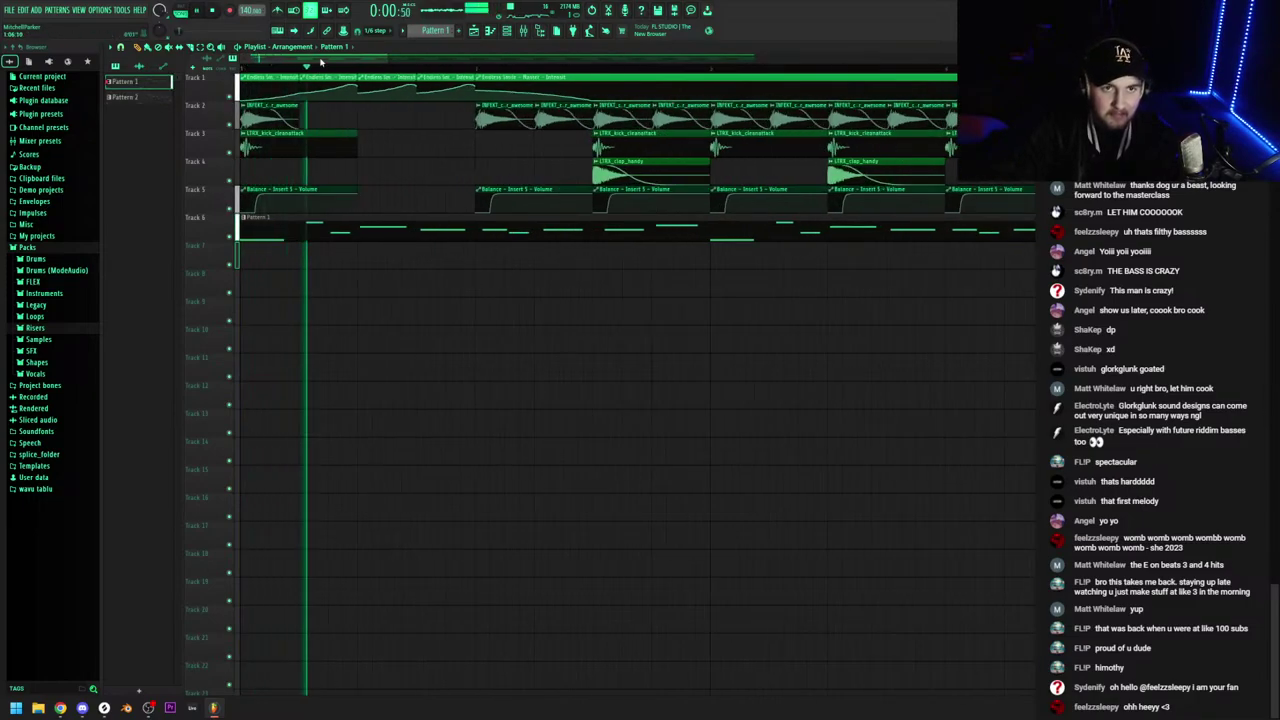
pyautogui.press('space')
pyautogui.rightClick(285, 107)
pyautogui.press('space')
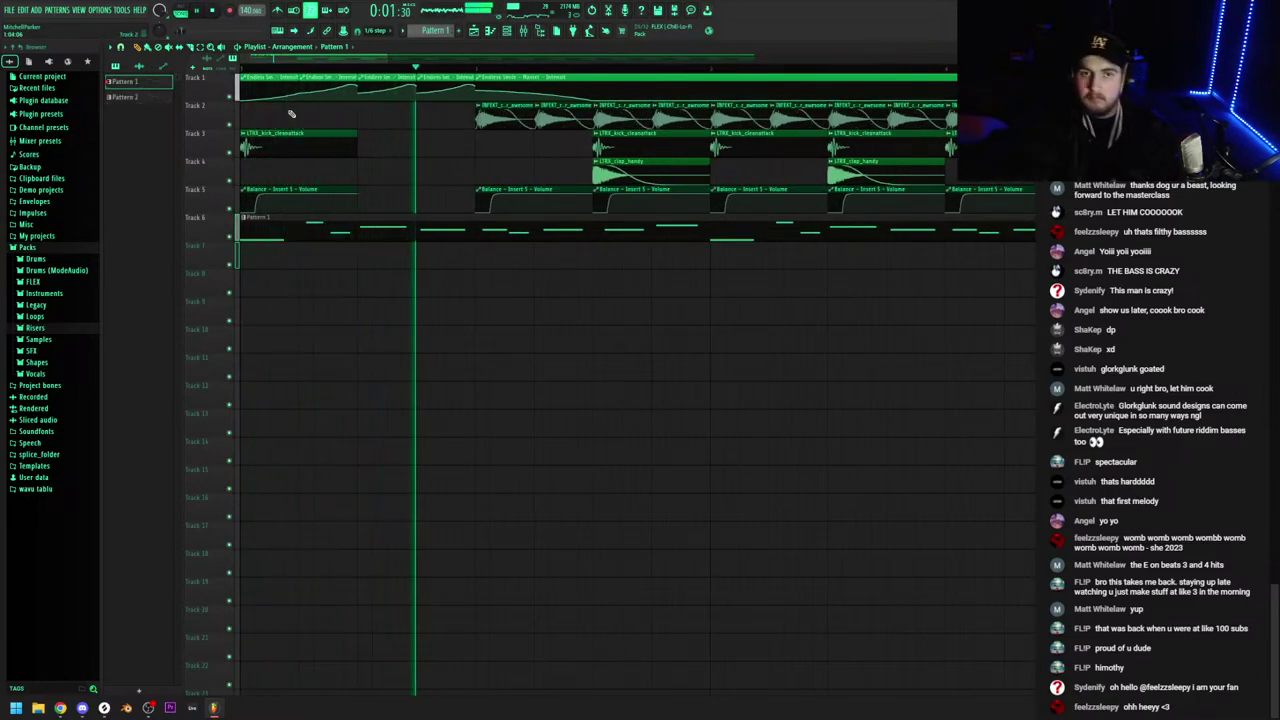
# Remove the kick and clap clips in the second half of bar 2 on Tracks 3 and 4
pyautogui.press('space')
pyautogui.press('space')
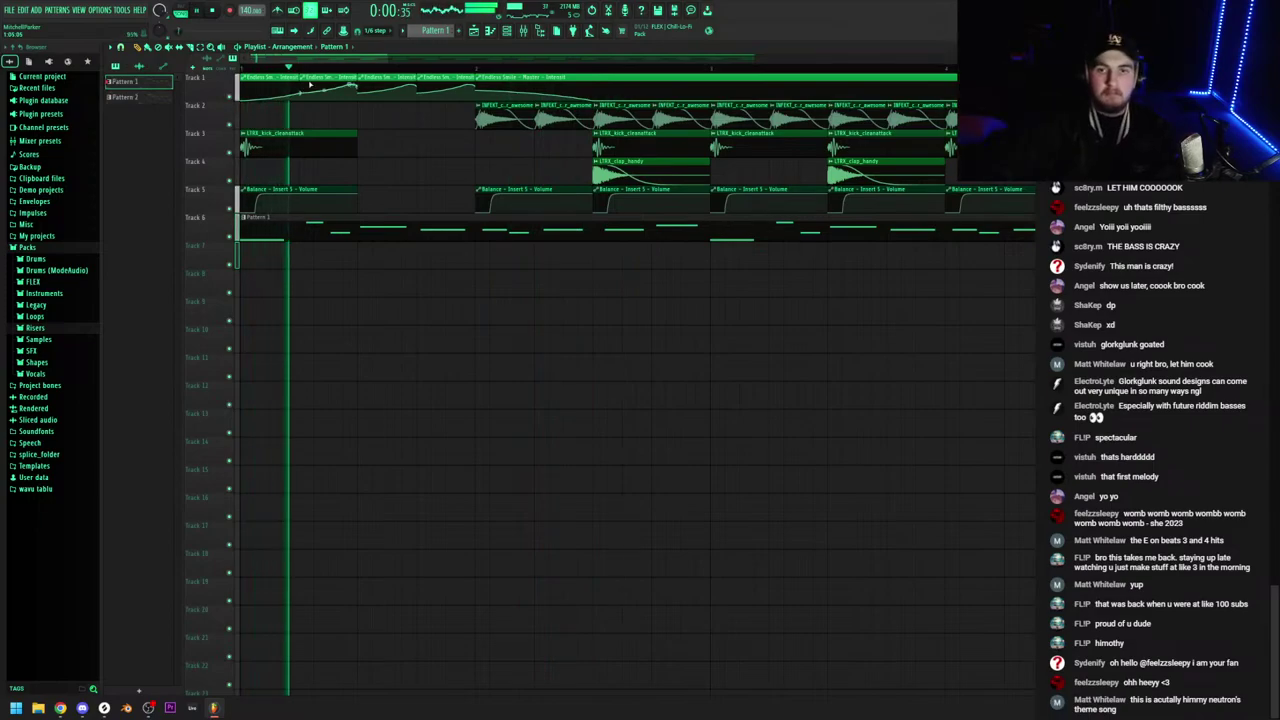
pyautogui.scroll(-1, 584, 118)
pyautogui.scroll(1, 584, 118)
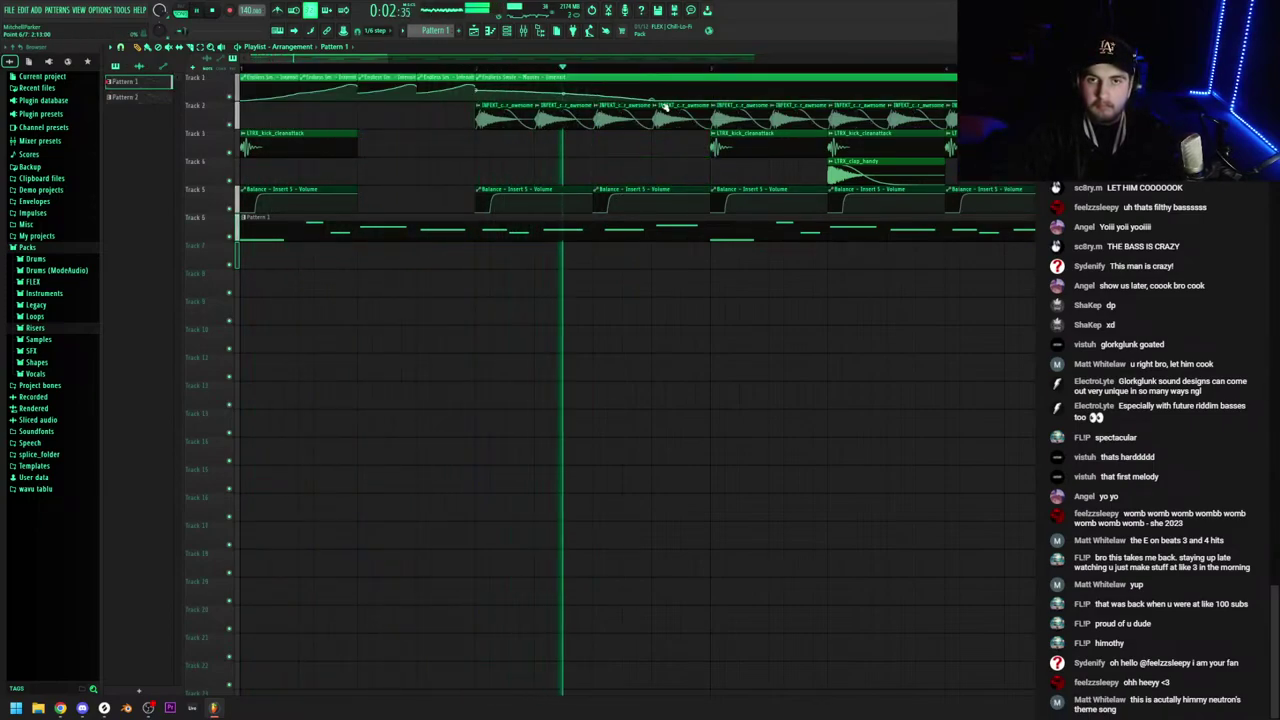
pyautogui.keyDown('ctrl'); pyautogui.scroll(-1, 446, 134); pyautogui.keyUp('ctrl')
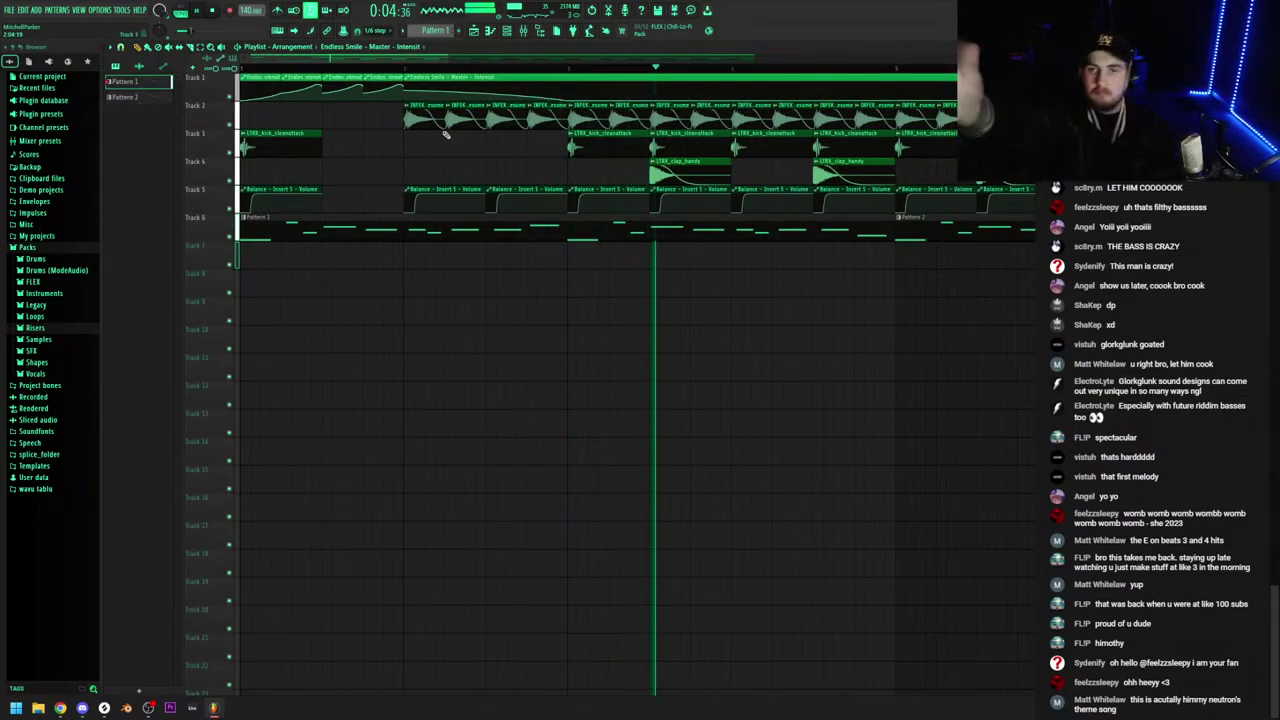
# Add a new Vital instrument to the channel rack and route it to mixer track 6
pyautogui.press('F6')
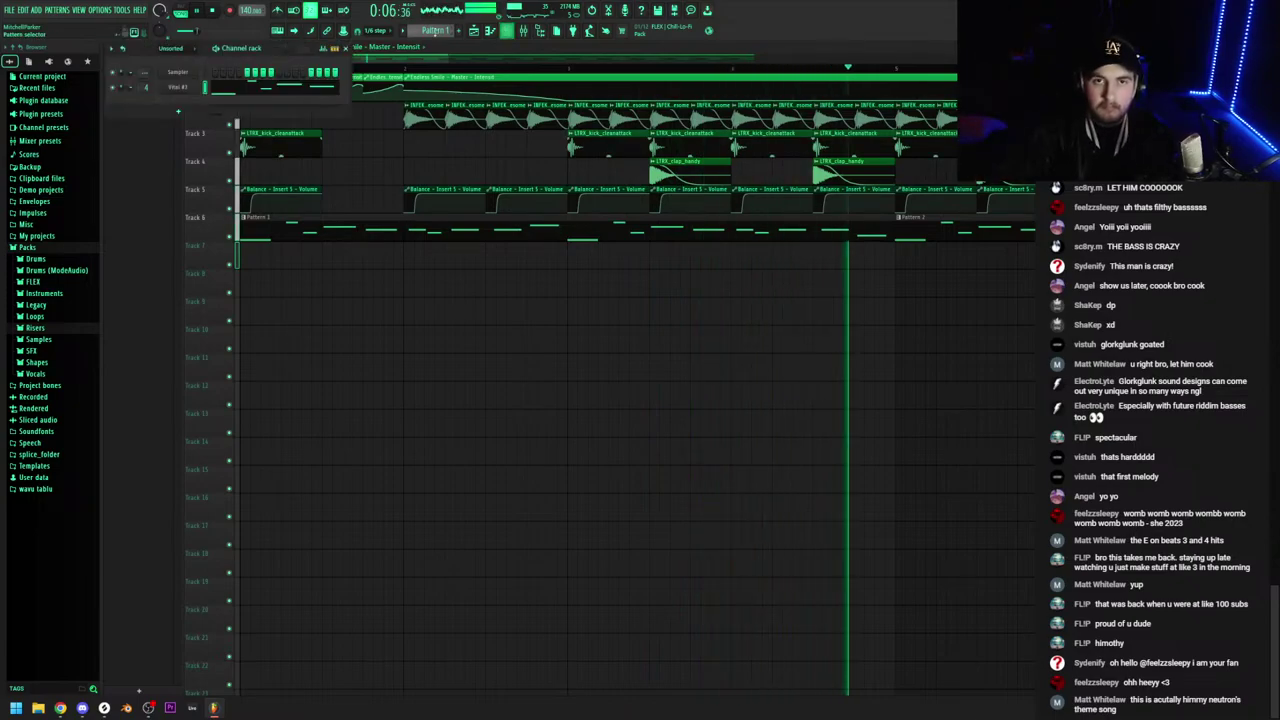
pyautogui.click(37, 10)
pyautogui.click(70, 286)
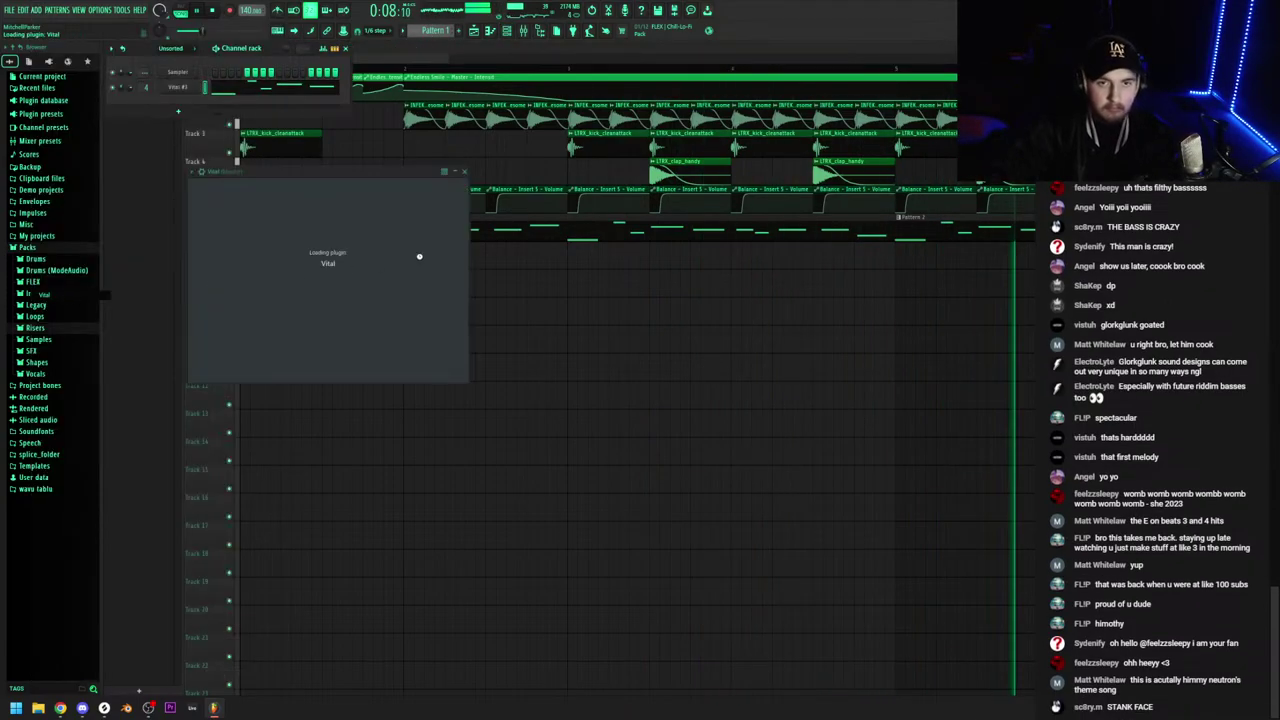
pyautogui.press('F9')
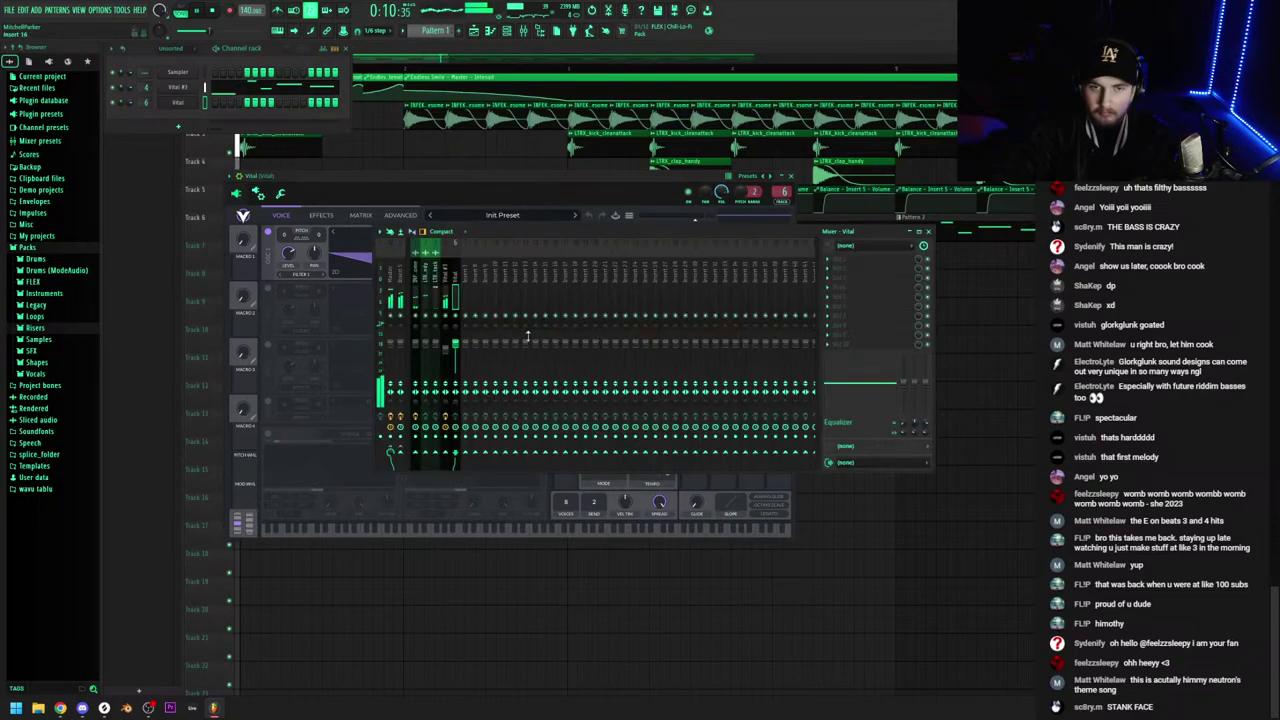
pyautogui.click(929, 232)
pyautogui.press('space')
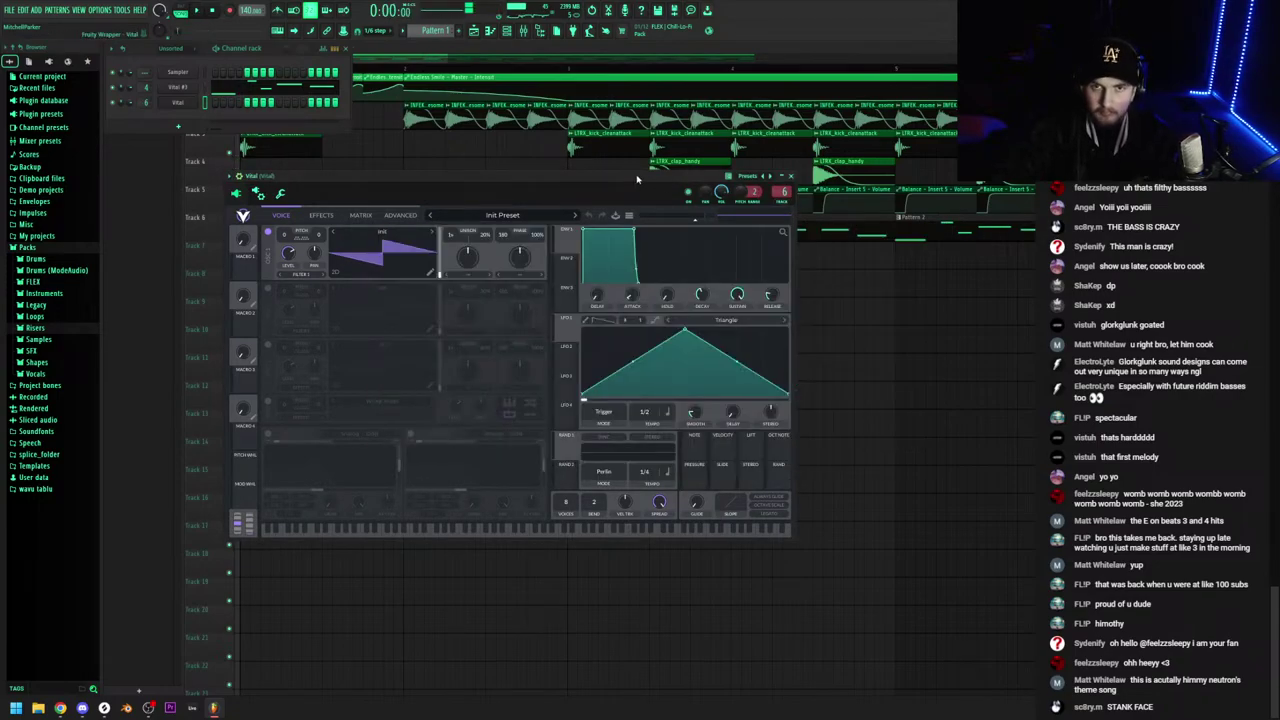
# Limit the new Vital to 1 voice with glide and legato, and give oscillator 1 two unison voices with less detune
pyautogui.press('b')
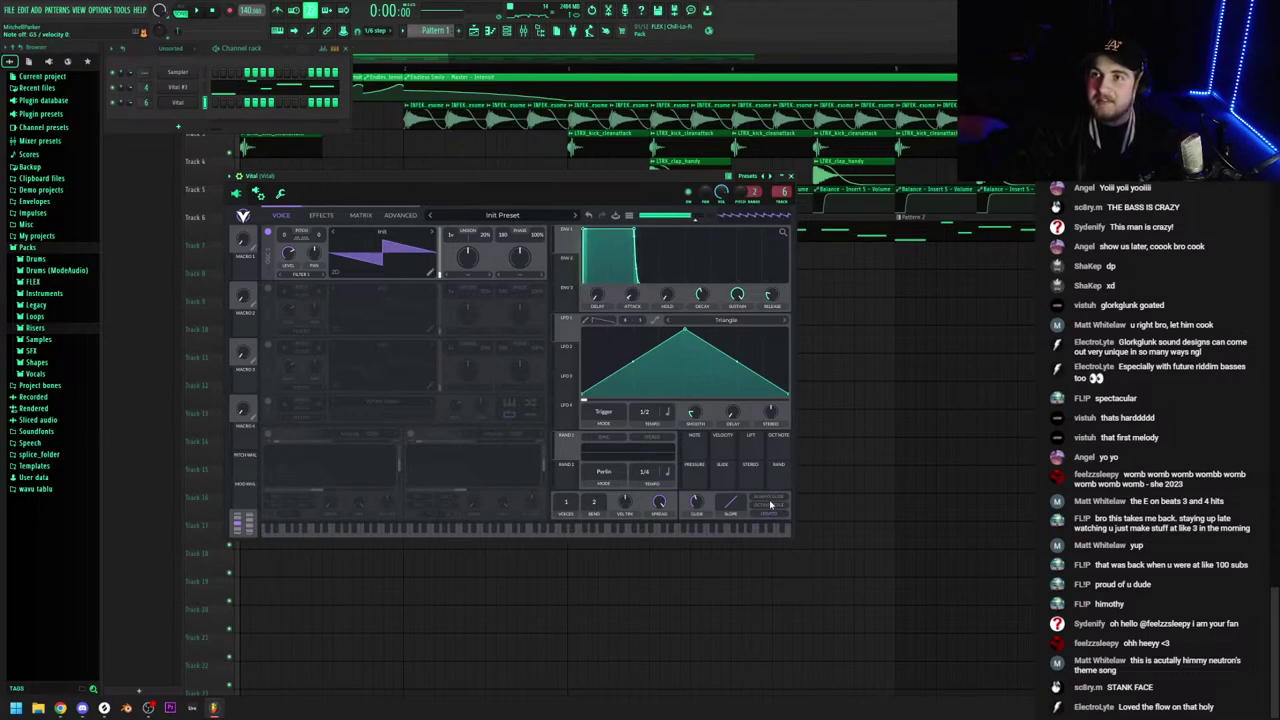
pyautogui.click(205, 12)
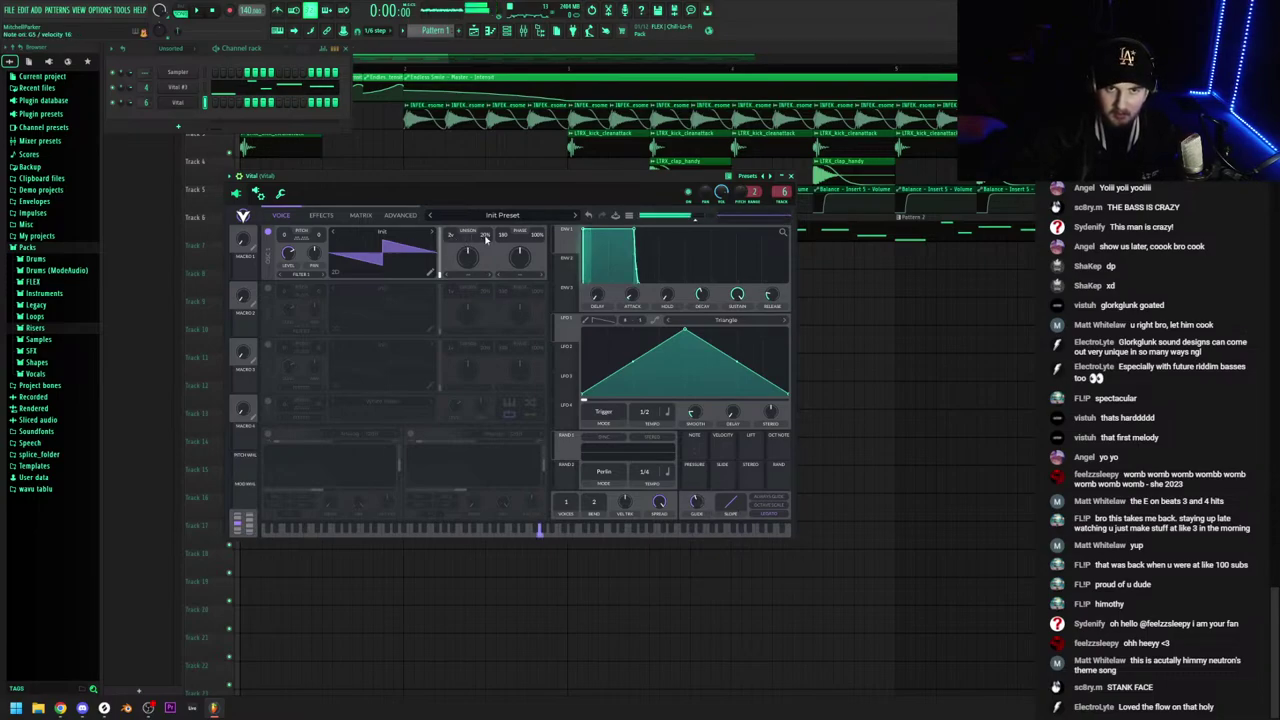
pyautogui.moveTo(483, 234); pyautogui.dragTo(482, 243)
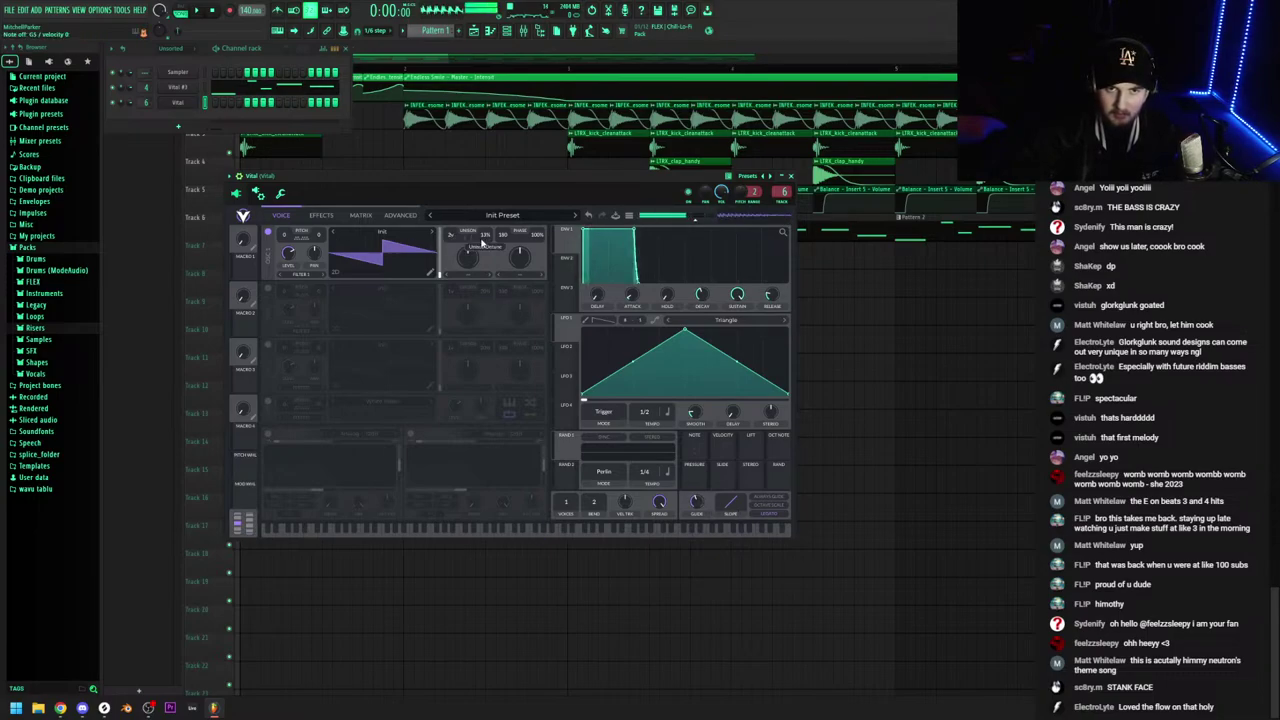
# Enable Vital's sample source at a lower level and turn on the equalizer with its low band as a high-pass
pyautogui.click(268, 402)
pyautogui.moveTo(454, 406); pyautogui.dragTo(450, 425)
pyautogui.click(320, 215)
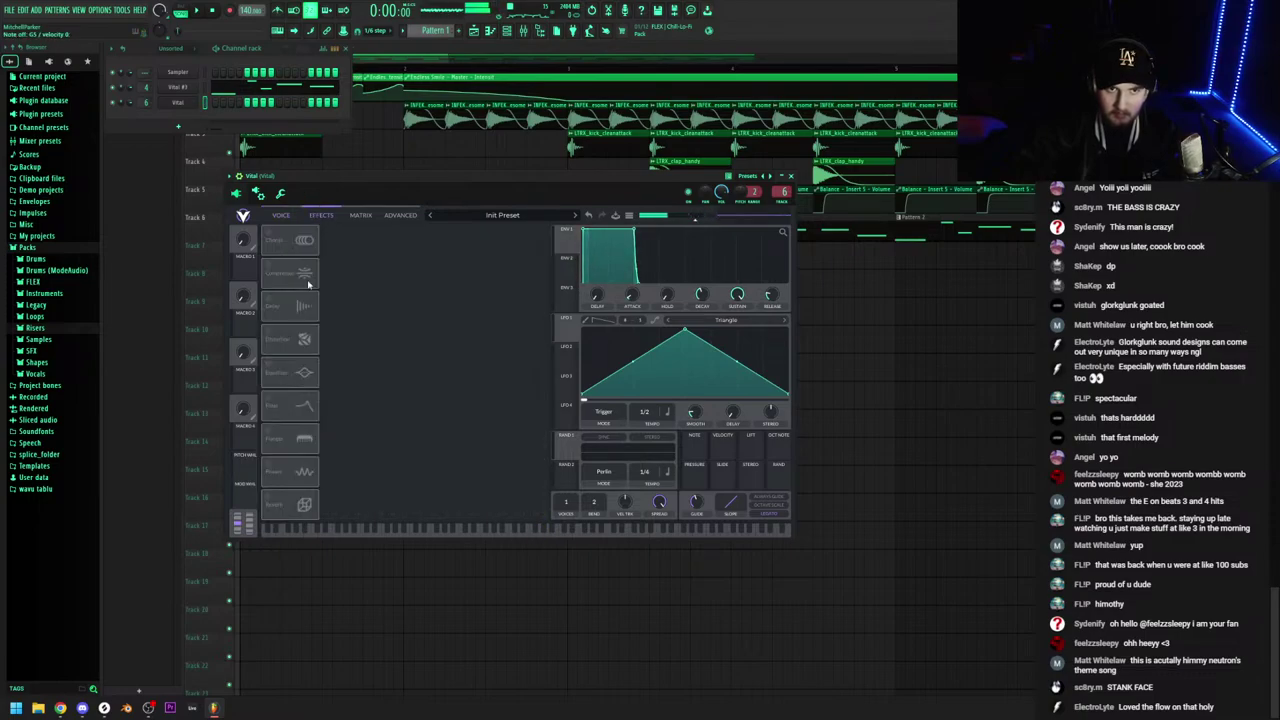
pyautogui.click(267, 367)
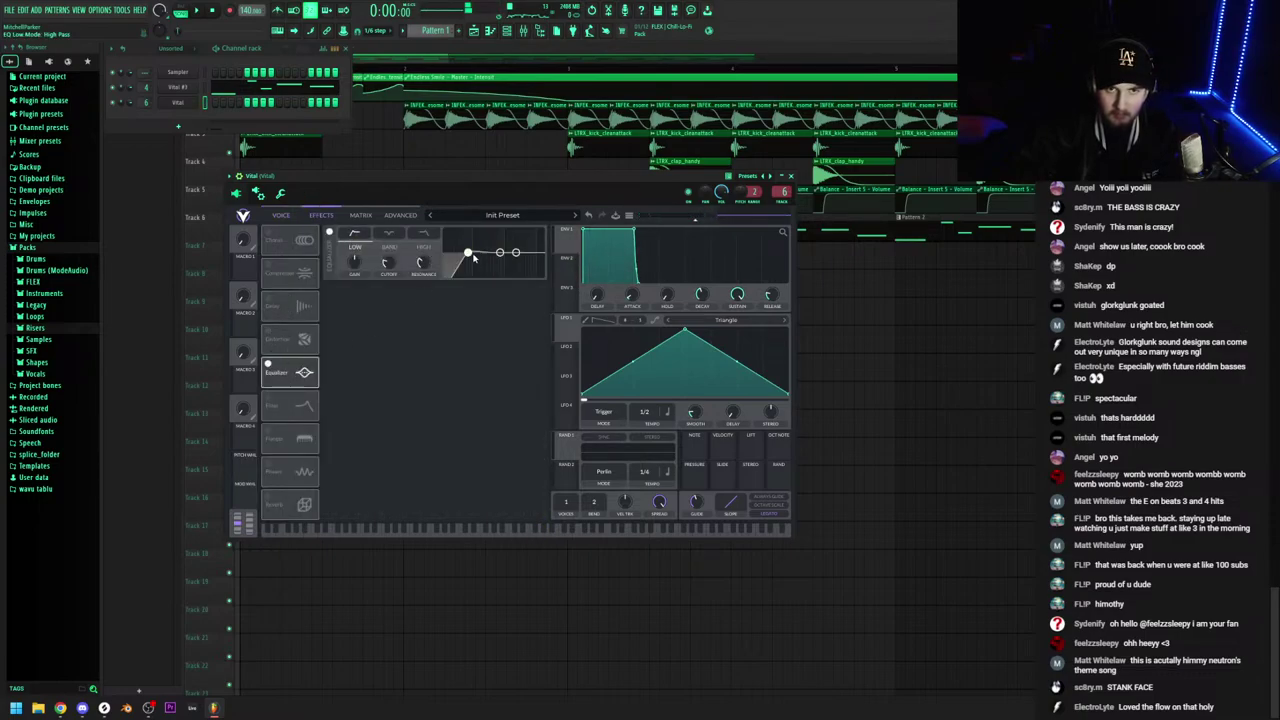
pyautogui.moveTo(500, 254); pyautogui.dragTo(477, 258)
pyautogui.click(281, 195)
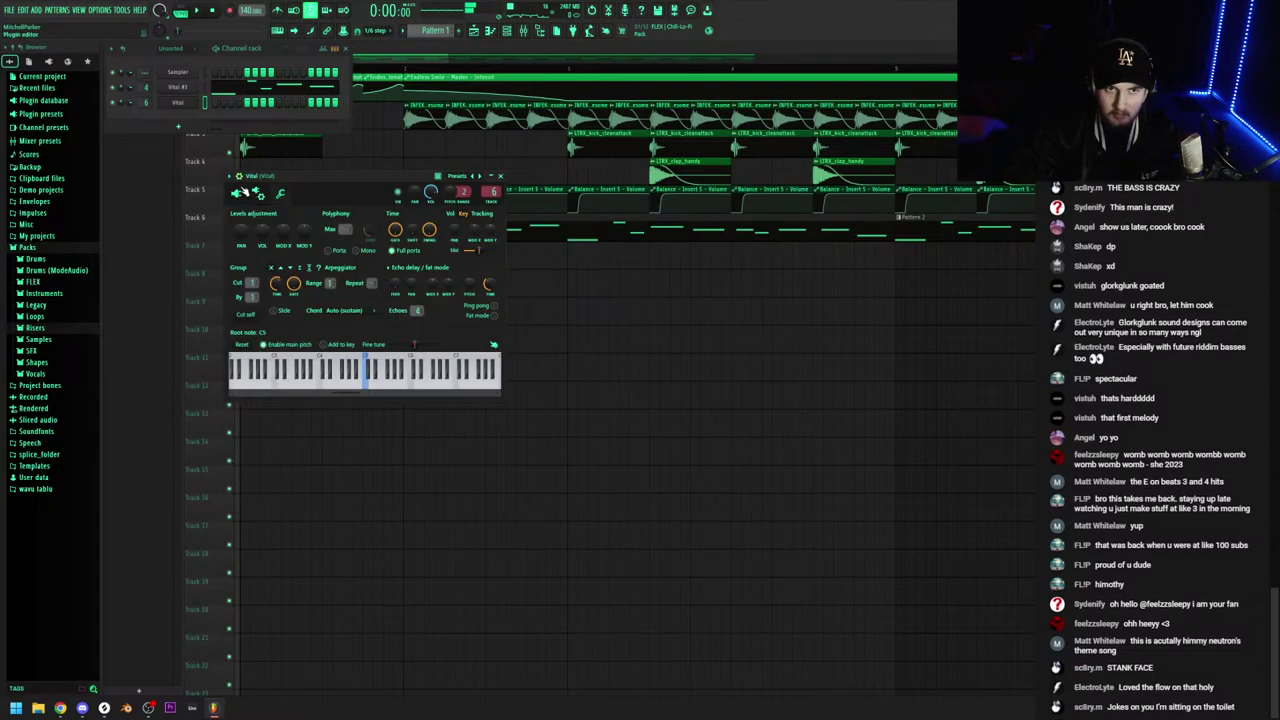
pyautogui.click(238, 195)
pyautogui.click(393, 63)
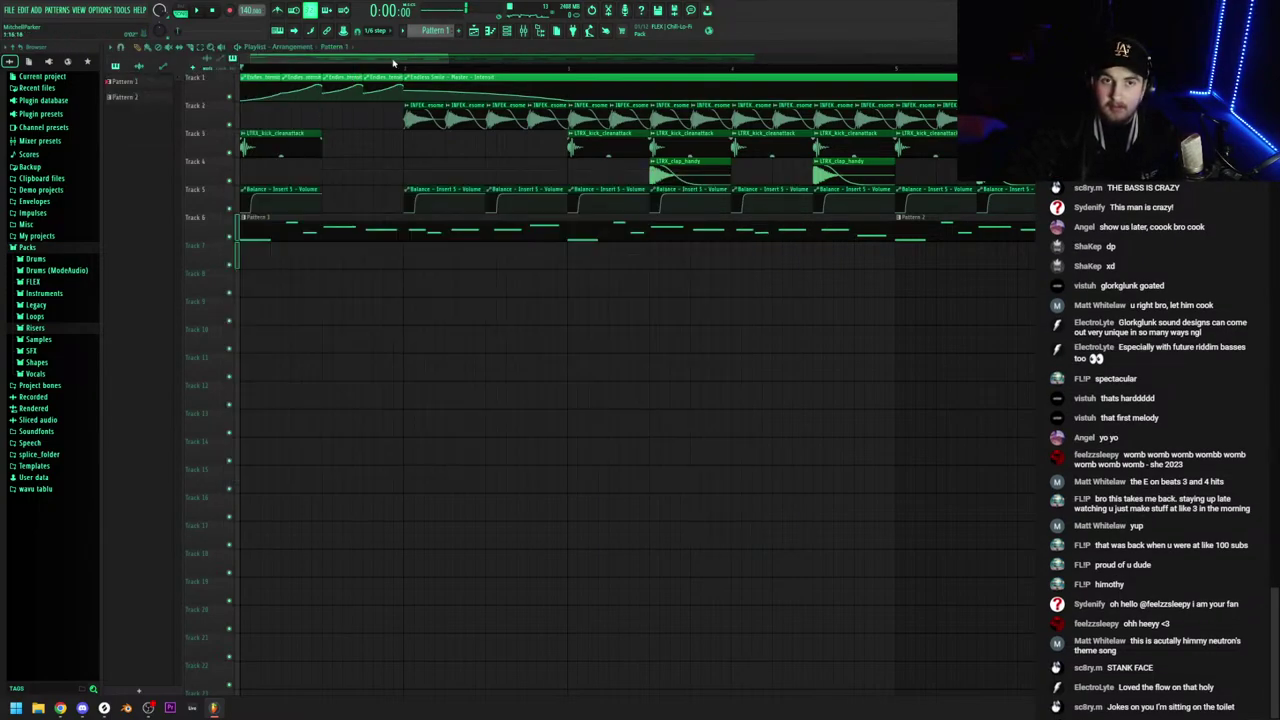
pyautogui.moveTo(446, 61); pyautogui.dragTo(1180, 60)
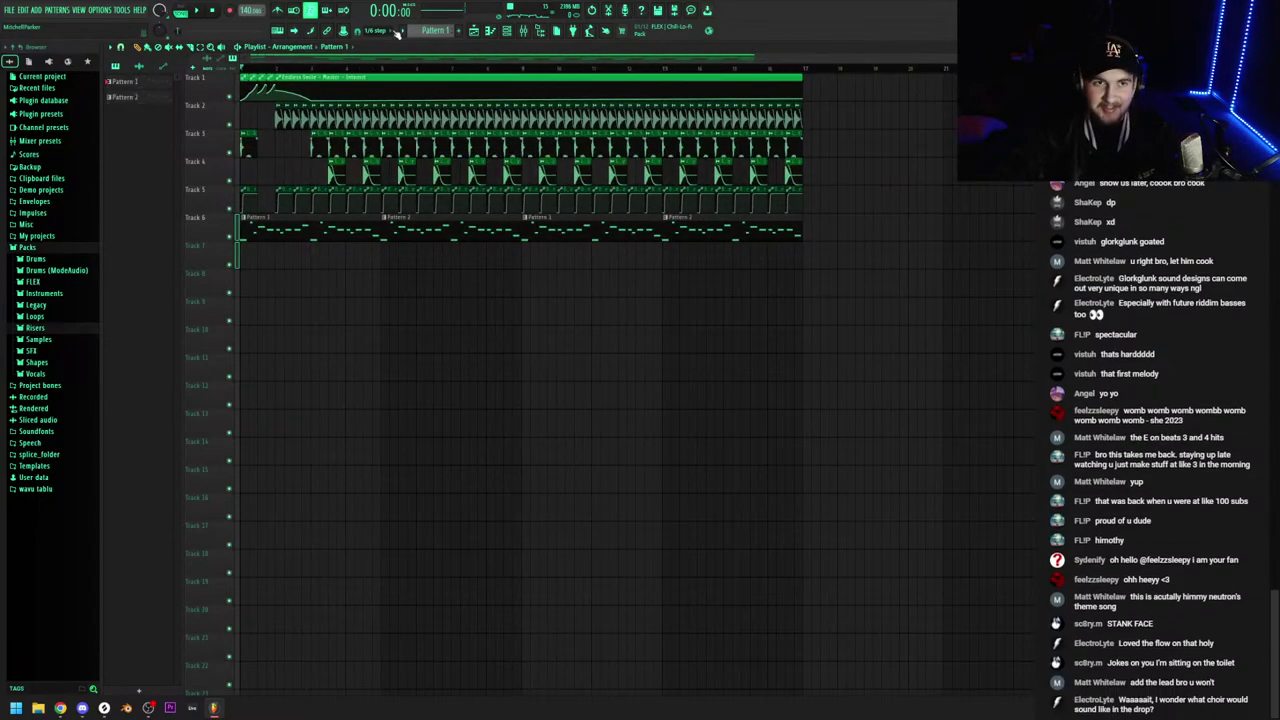
# Create Pattern 3, place it across the 16 bars on playlist track 7, and check the new Vital's empty piano roll
pyautogui.click(508, 36)
pyautogui.moveTo(440, 228); pyautogui.dragTo(802, 245)
pyautogui.rightClick(308, 262)
pyautogui.press('F4')
pyautogui.click(268, 247)
pyautogui.click(506, 31)
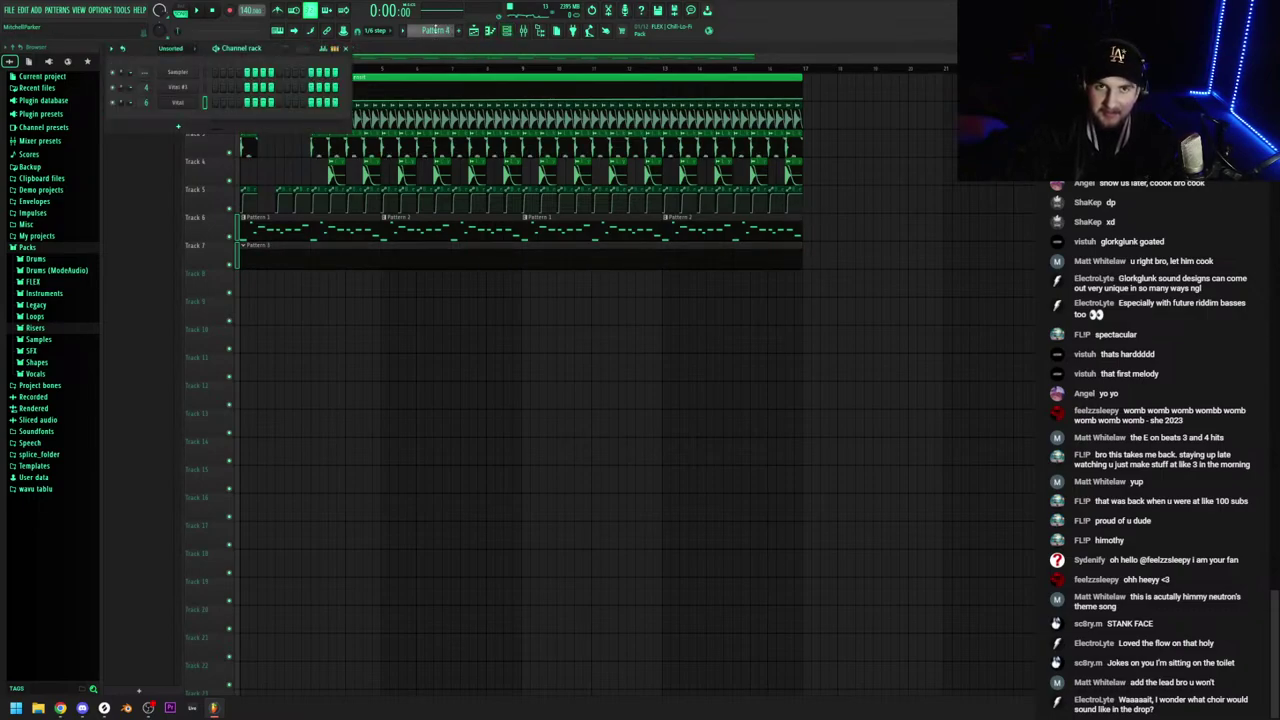
pyautogui.rightClick(180, 104)
pyautogui.click(215, 104)
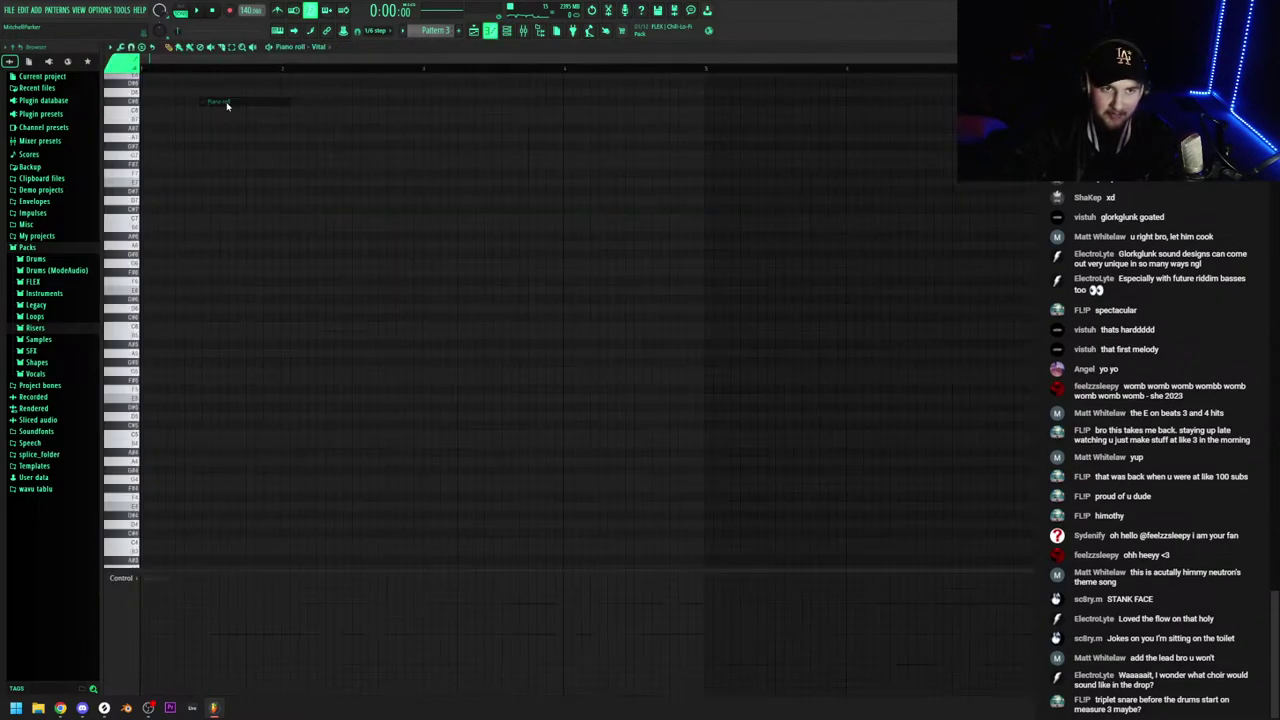
pyautogui.click(474, 31)
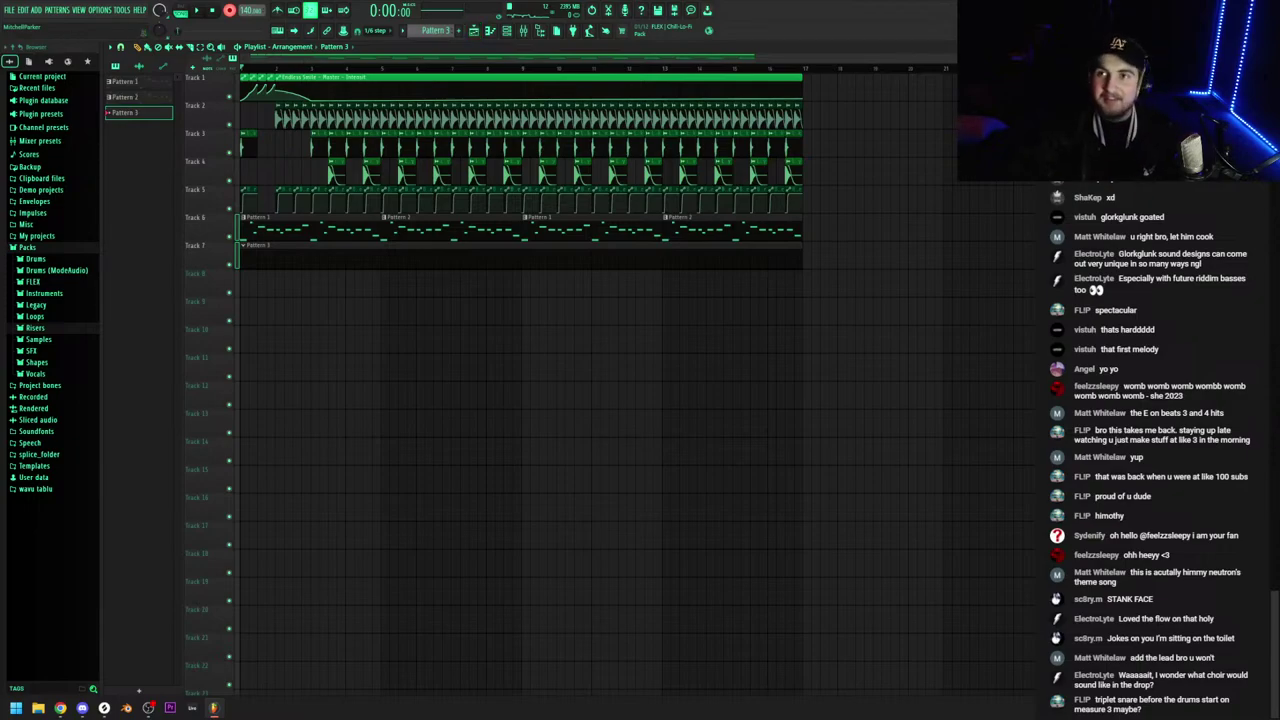
# Add MChorusMB in the first effect slot of the new Vital's mixer track and lower its dry/wet mix
pyautogui.click(523, 32)
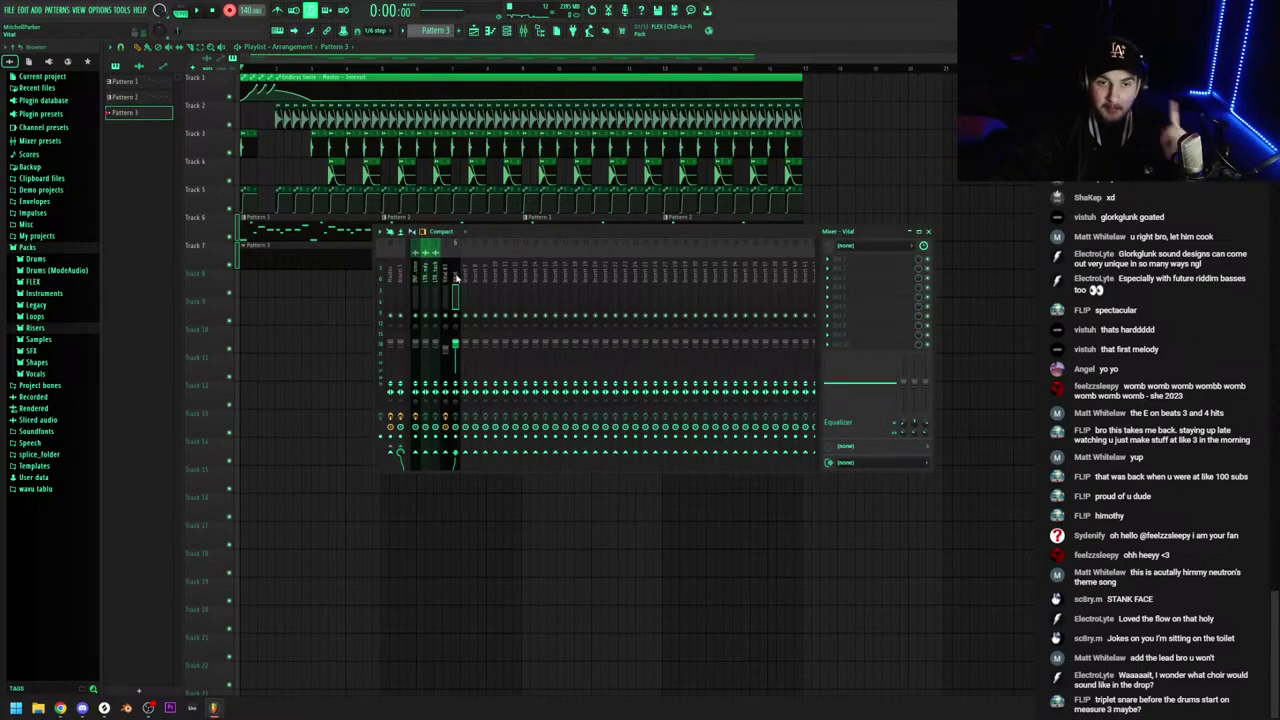
pyautogui.click(831, 261)
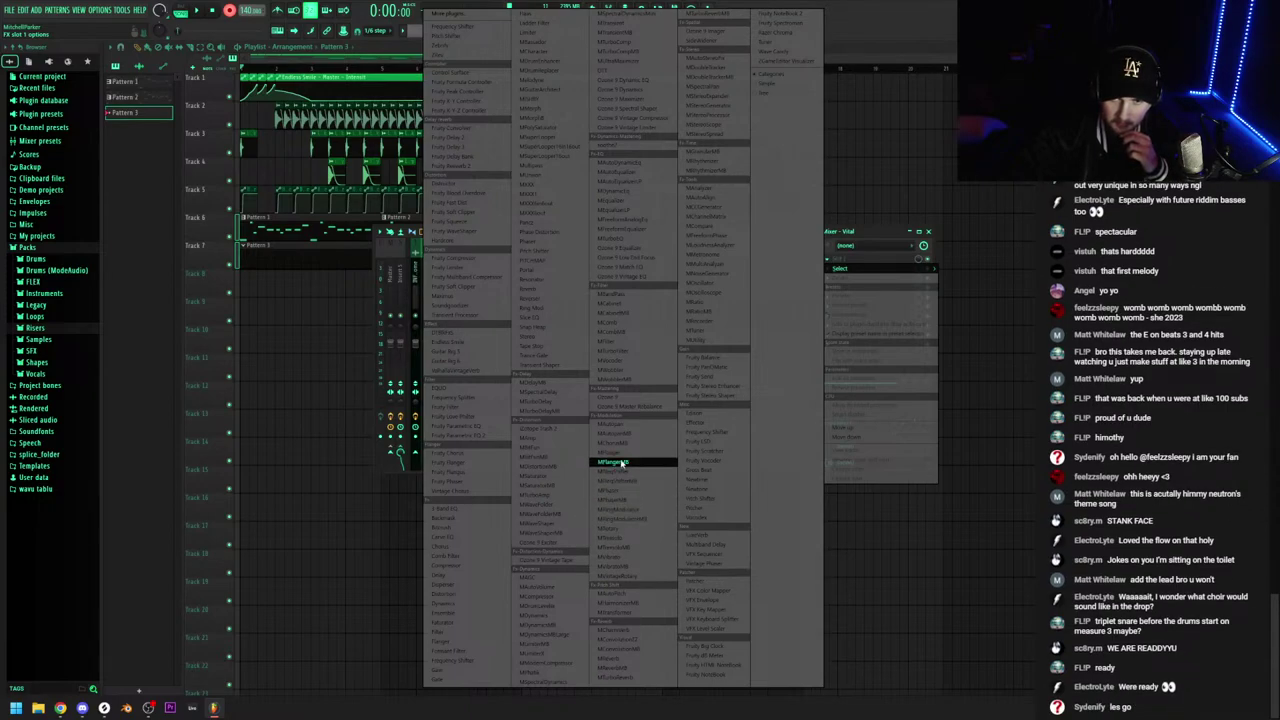
pyautogui.click(625, 442)
pyautogui.moveTo(394, 179); pyautogui.dragTo(479, 191)
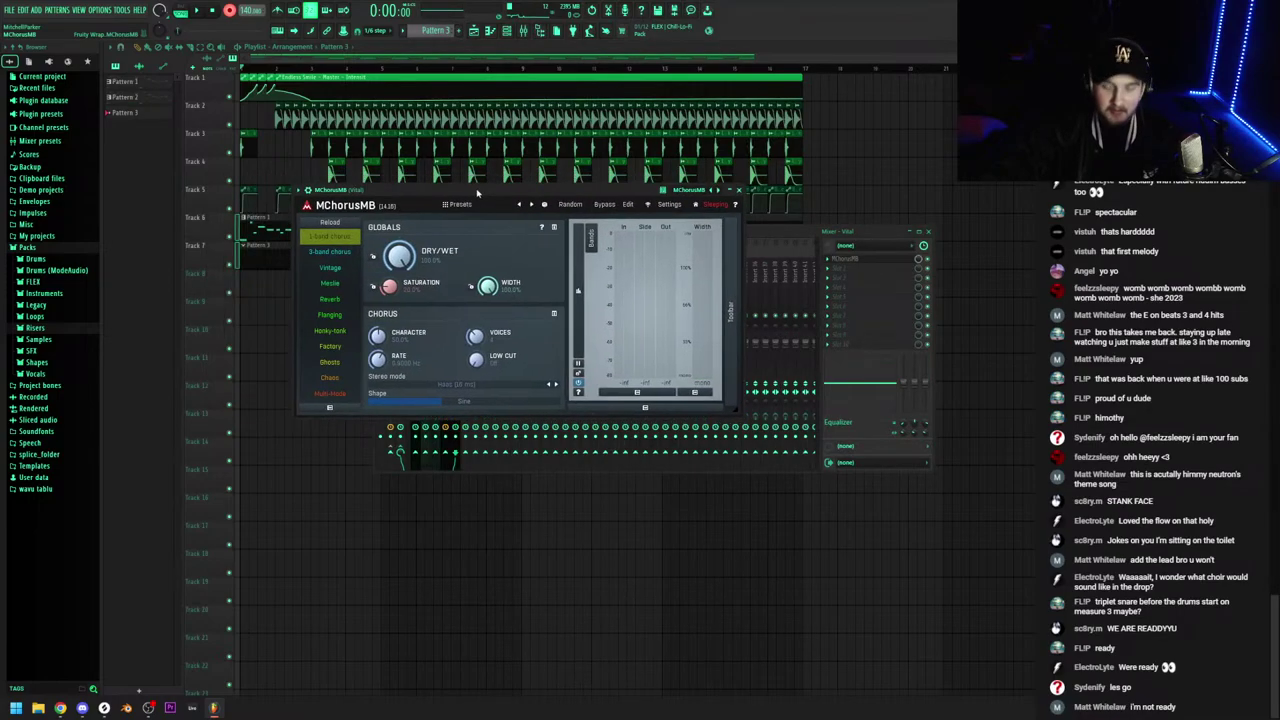
# Record a melody from the new Vital into Pattern 3 and play it back in the piano roll
pyautogui.click(199, 12)
pyautogui.click(210, 12)
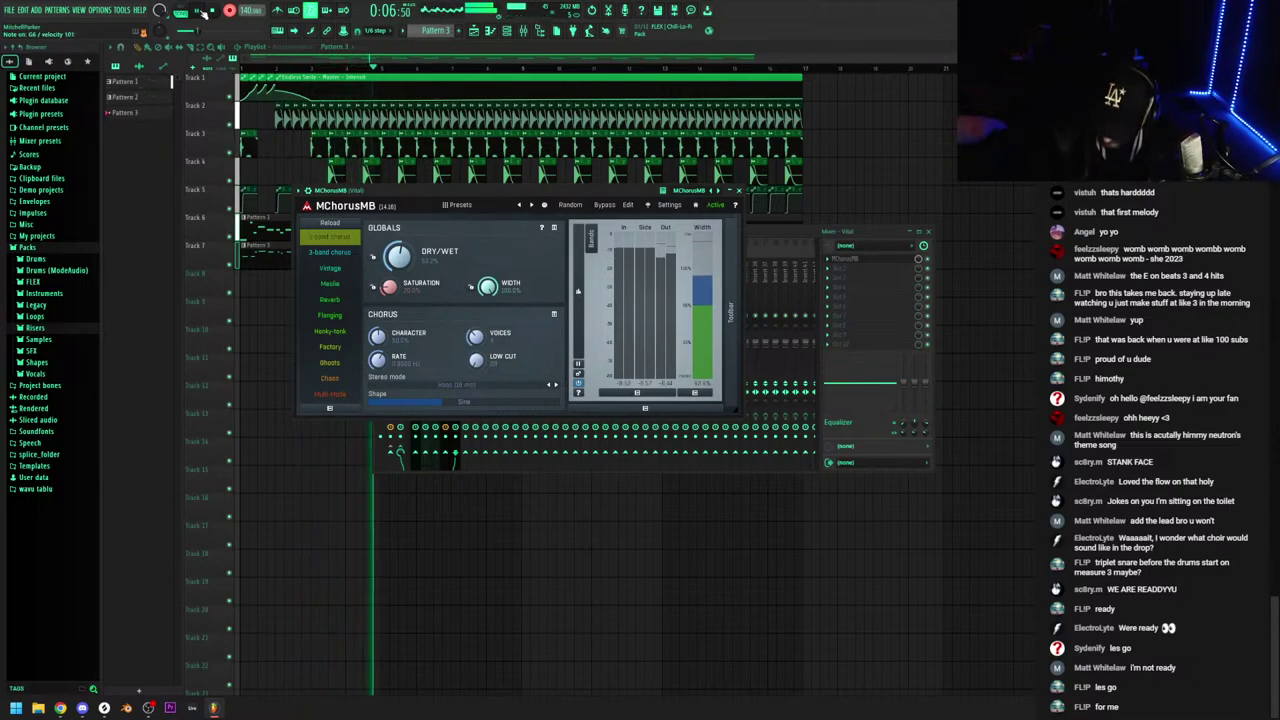
pyautogui.click(211, 11)
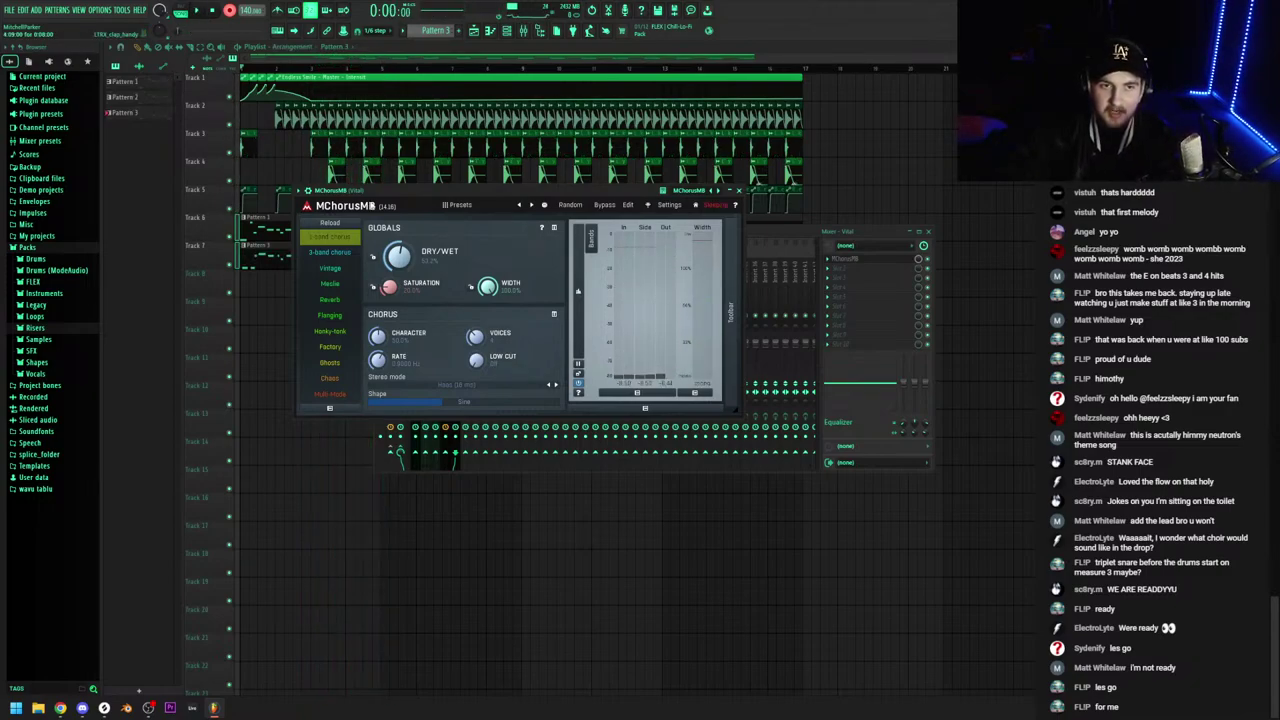
pyautogui.doubleClick(261, 253)
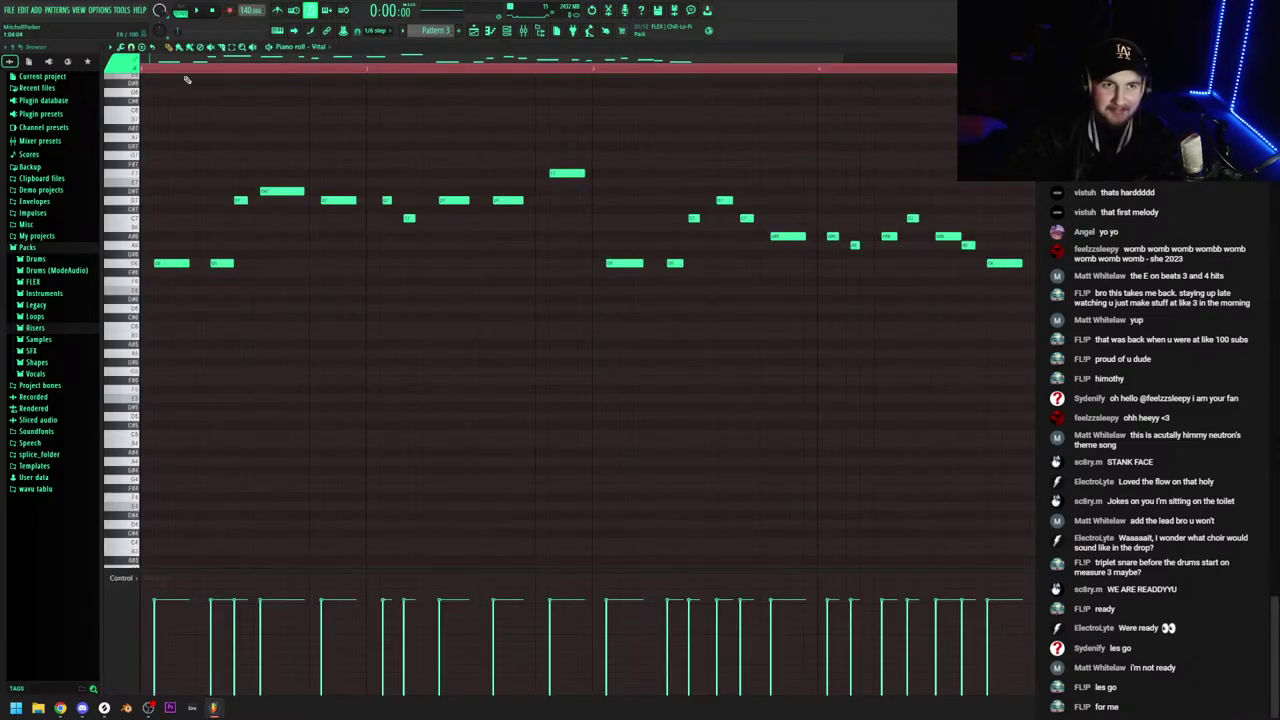
pyautogui.press('space')
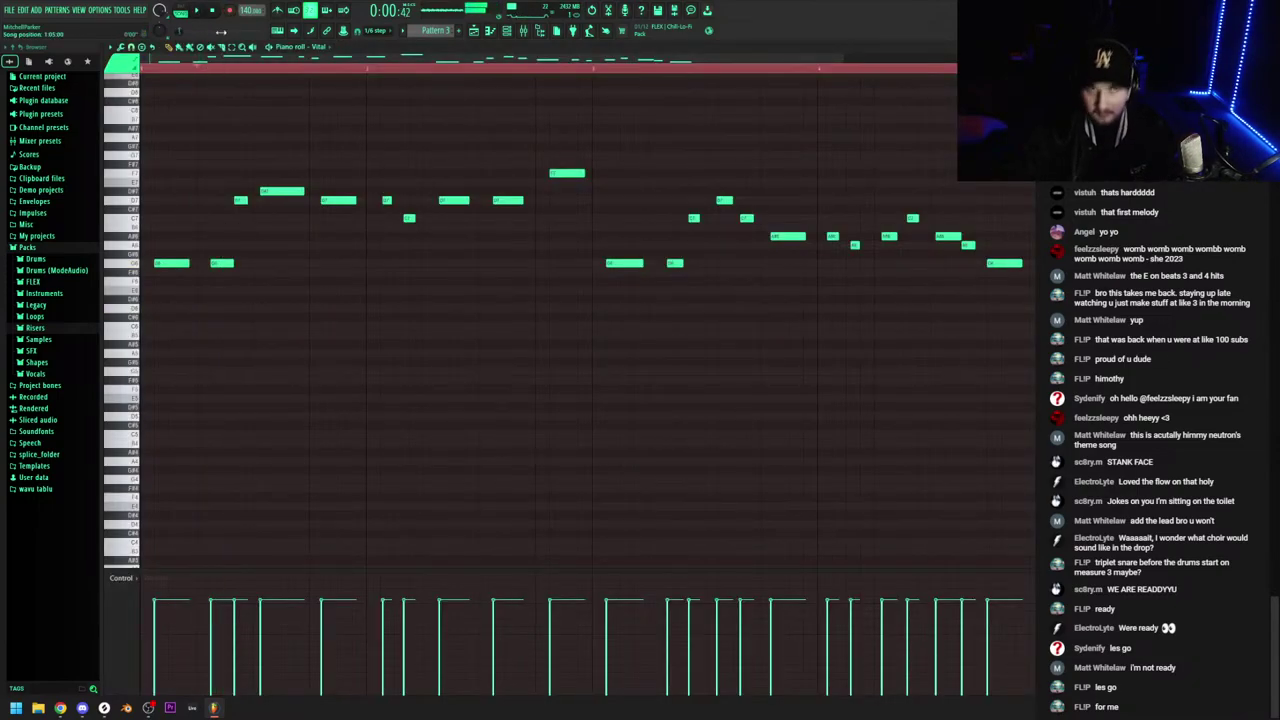
# Switch the MChorusMB on the new Vital's mixer track to its Vintage chorus
pyautogui.click(522, 29)
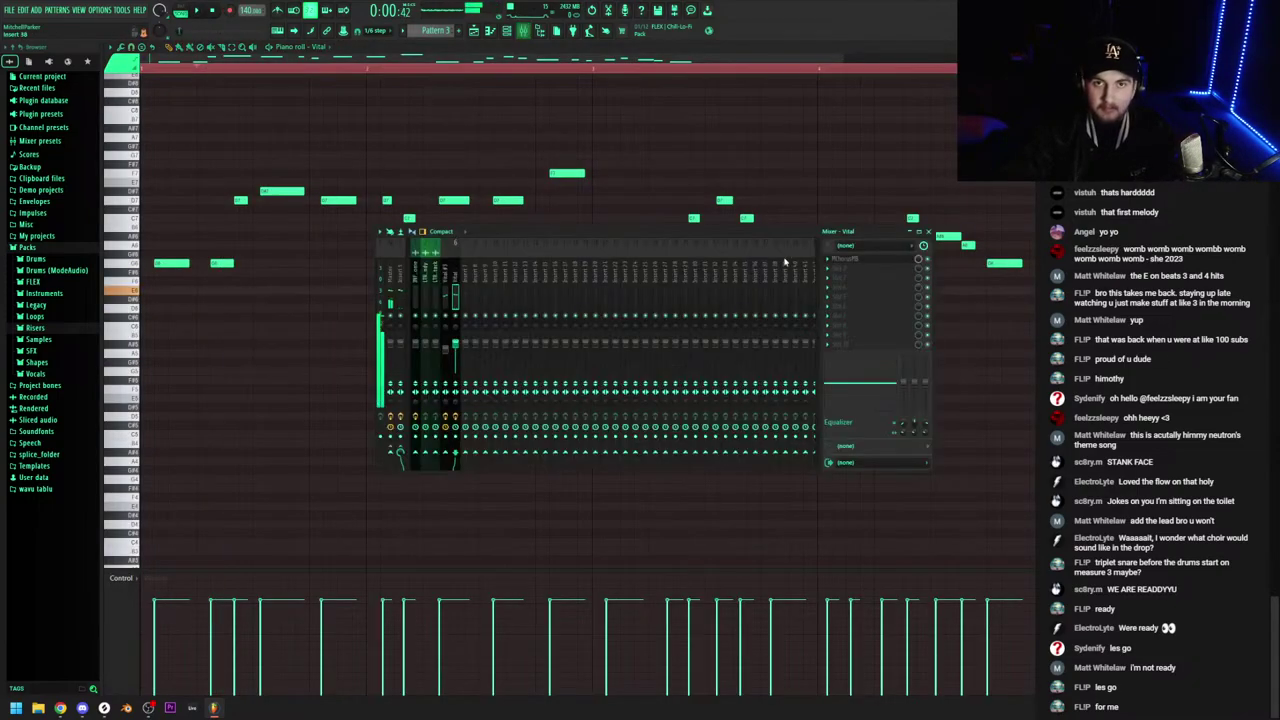
pyautogui.click(899, 265)
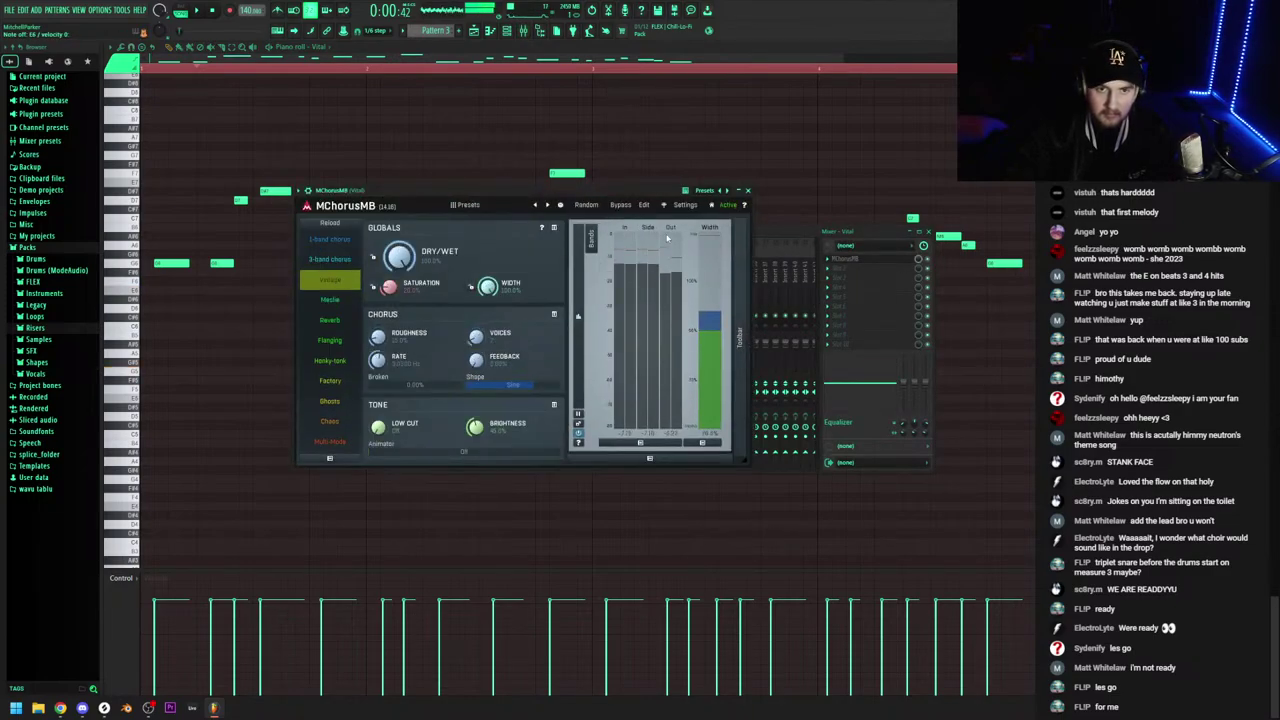
pyautogui.click(748, 191)
# Lengthen the release of the new Vital's envelope 1 and add Fruity Delay 3 in its mixer track's second effect slot
pyautogui.click(507, 34)
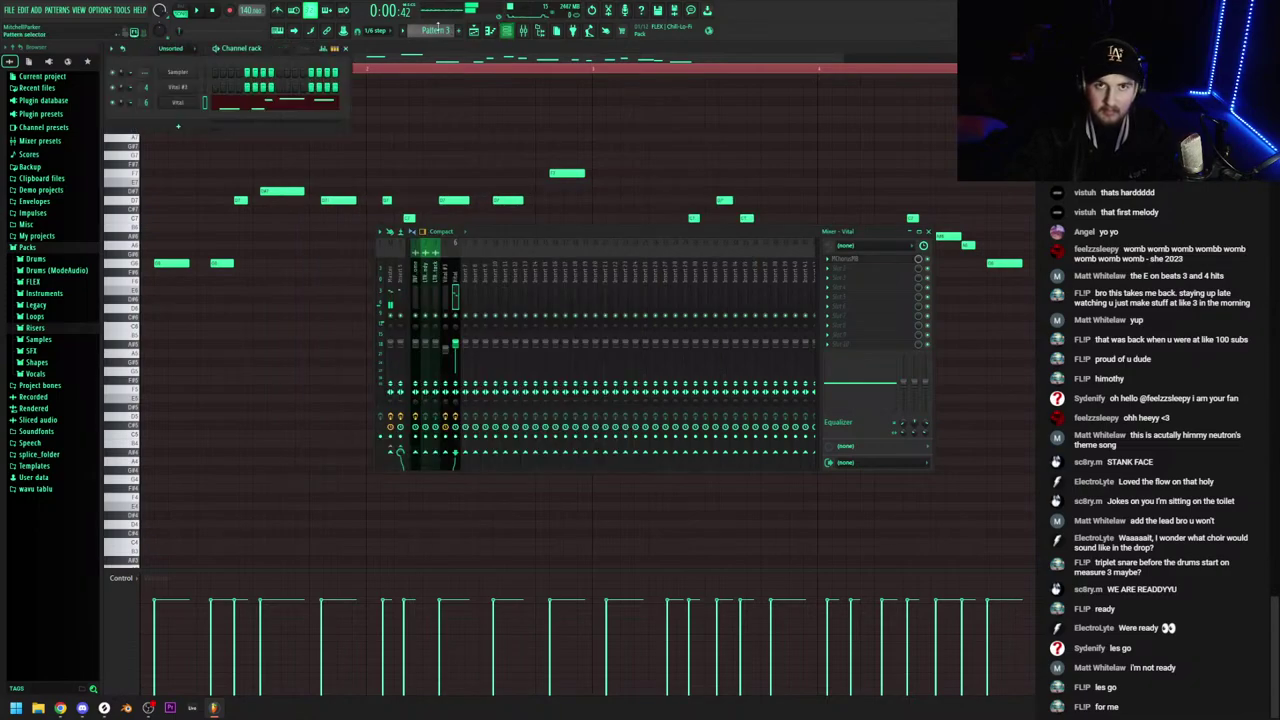
pyautogui.click(180, 104)
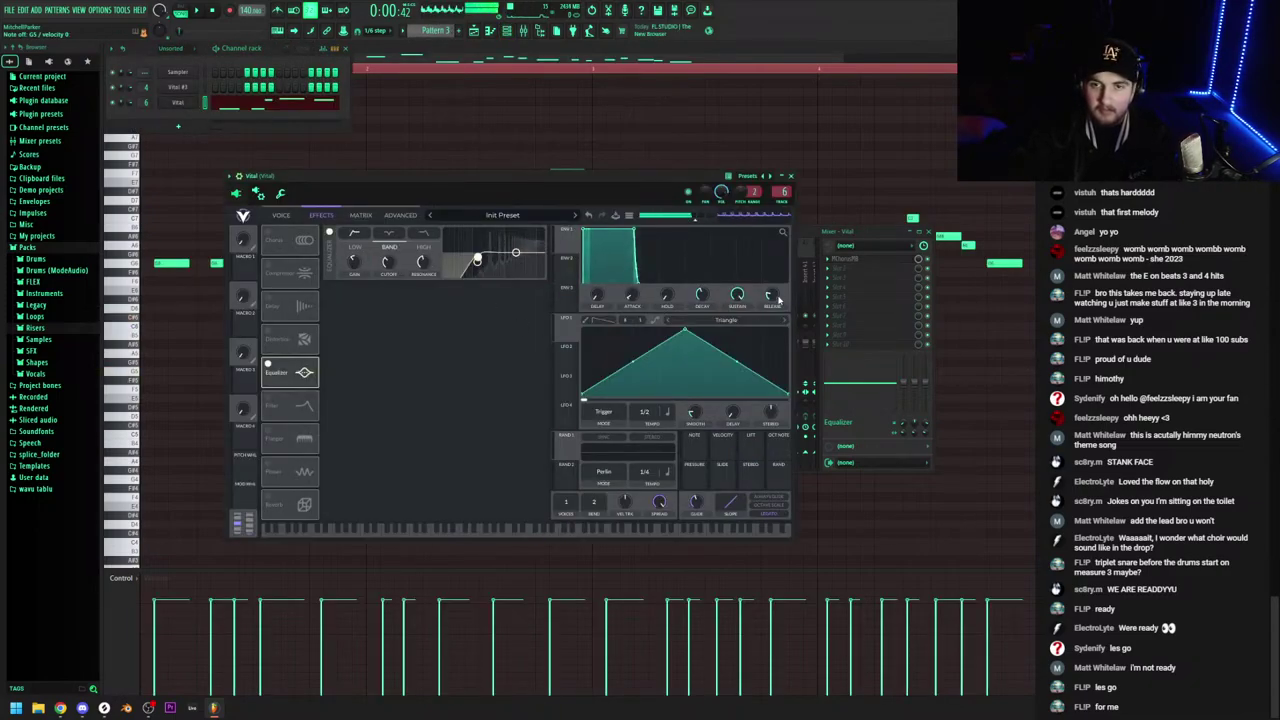
pyautogui.click(845, 268)
pyautogui.click(466, 151)
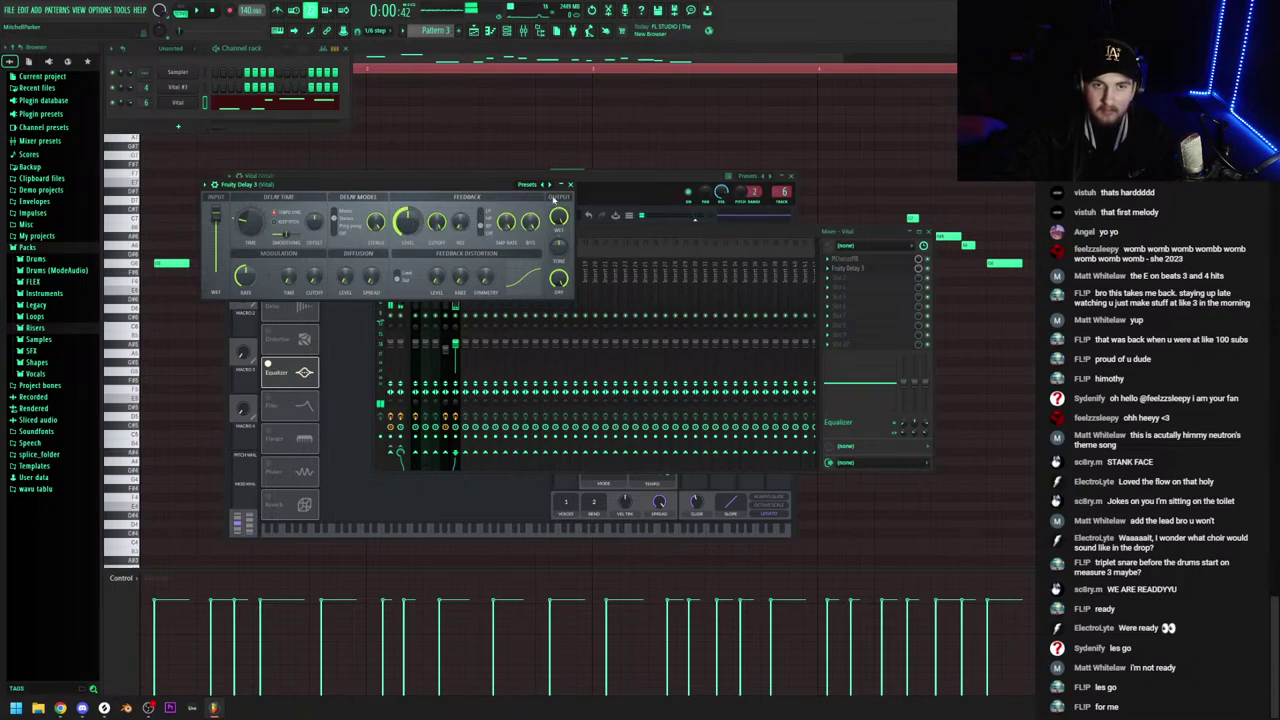
pyautogui.click(570, 185)
# Remove the recorded Pattern 3 clip from playlist track 7 and return the playhead to the start
pyautogui.click(474, 31)
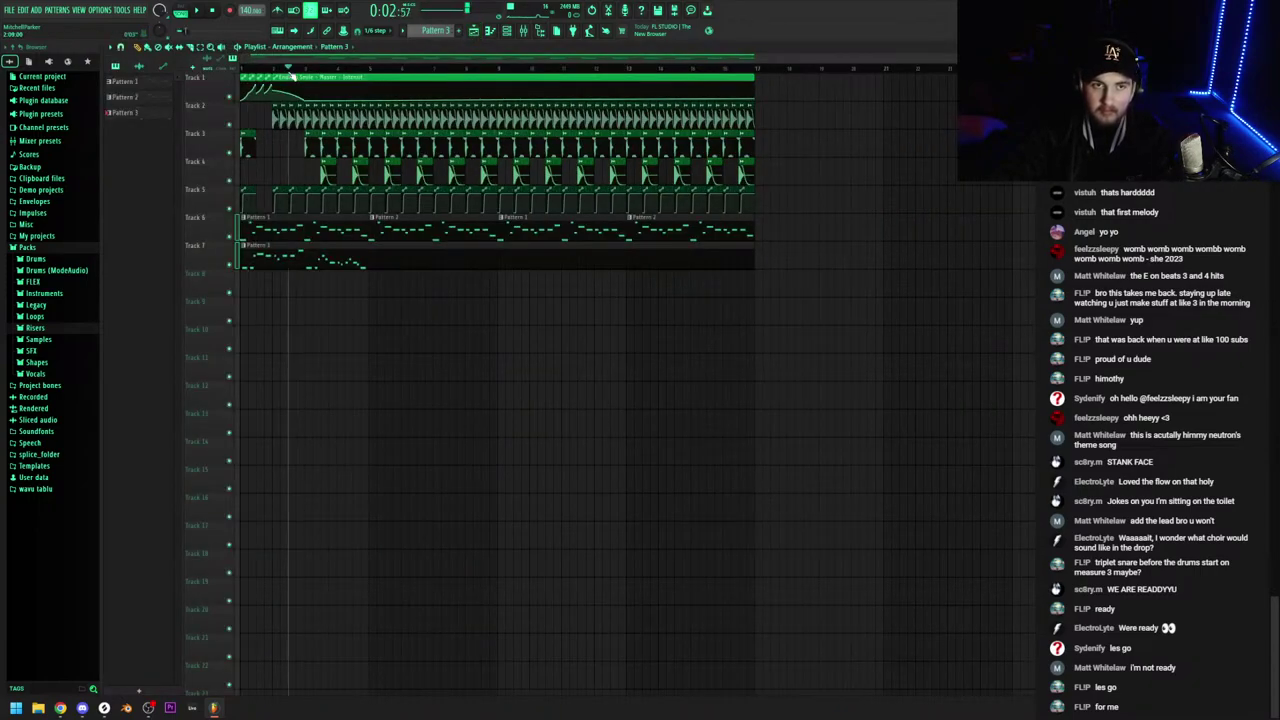
pyautogui.rightClick(331, 264)
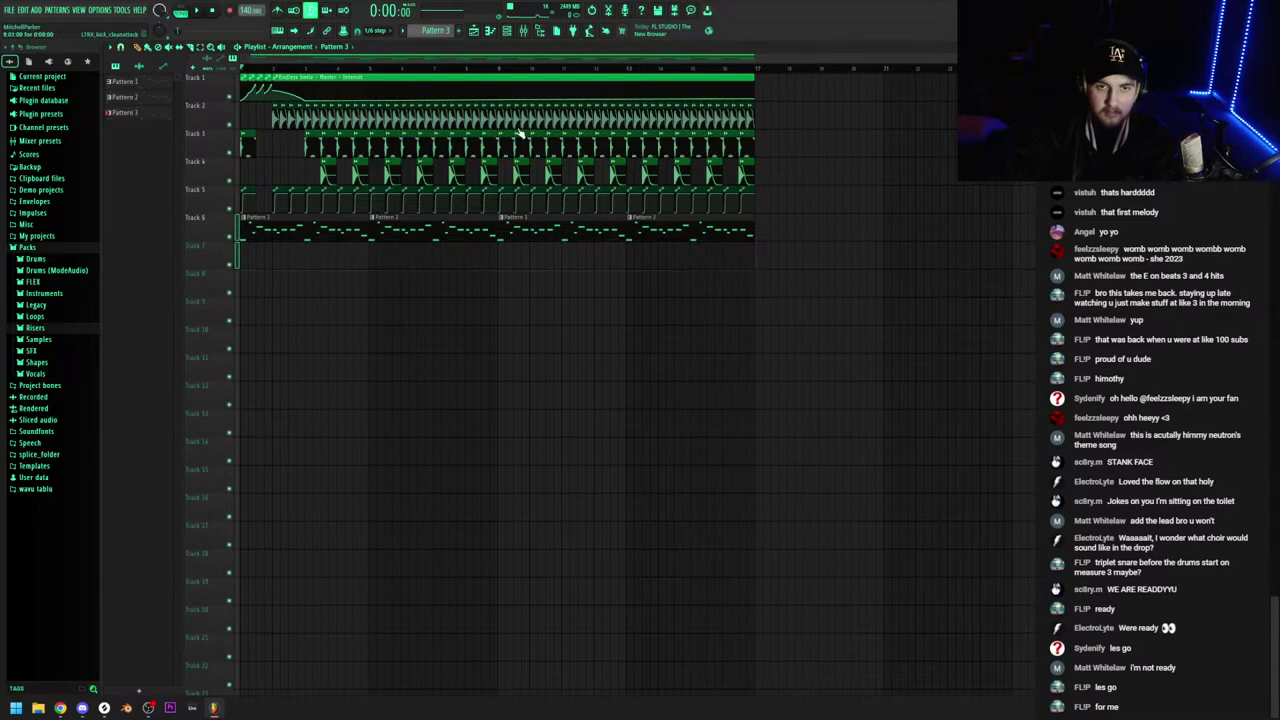
pyautogui.click(500, 68)
pyautogui.click(249, 68)
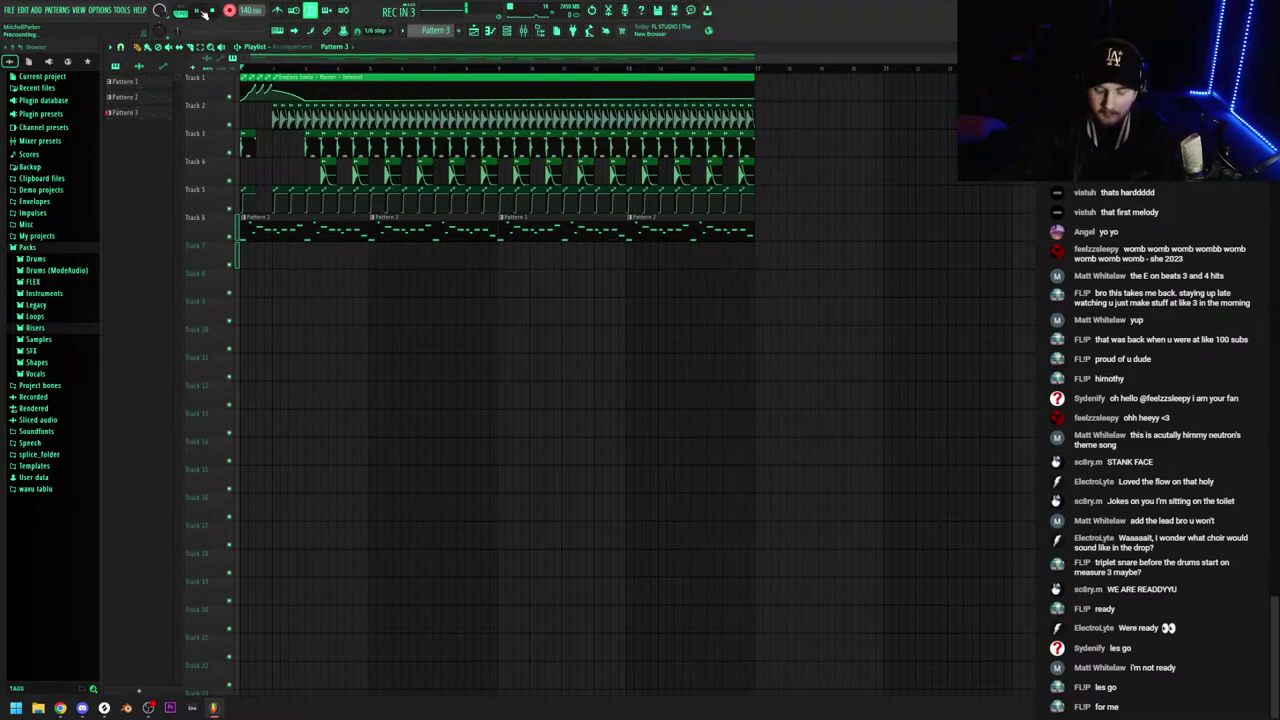
# Place Pattern 3 on track 7 again and clear its recorded melody in the new Vital's piano roll
pyautogui.click(506, 31)
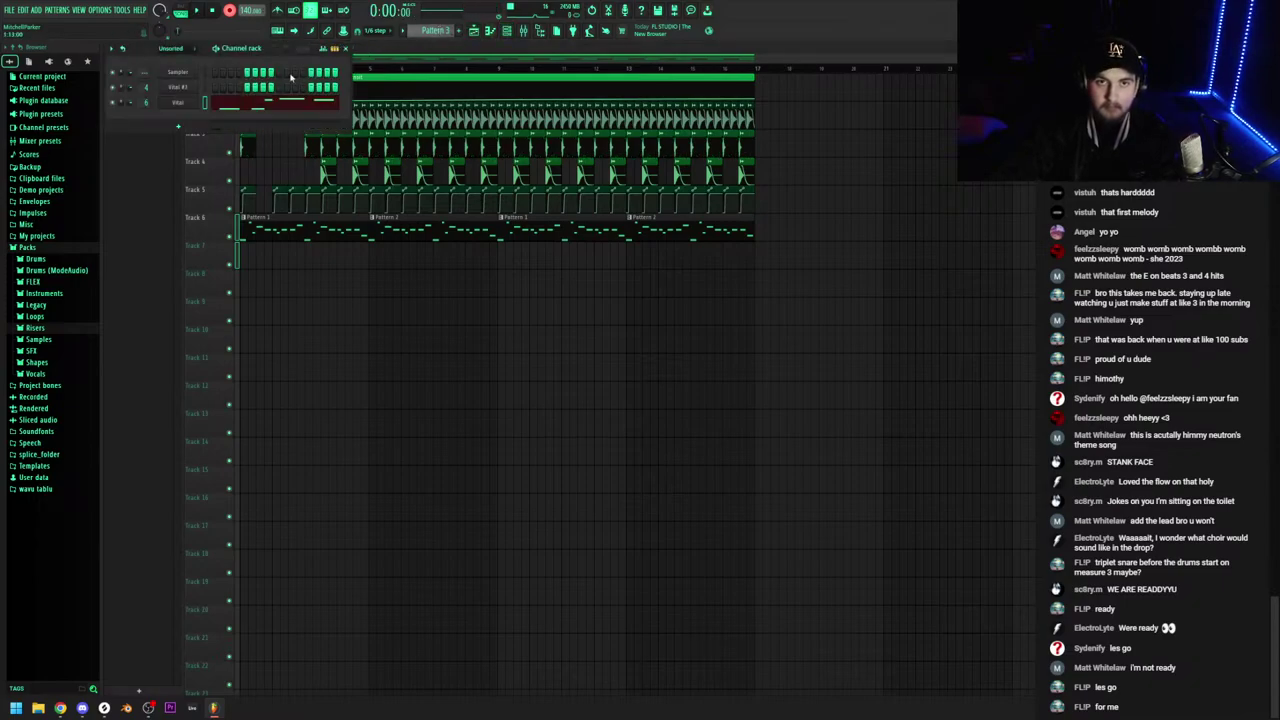
pyautogui.rightClick(176, 103)
pyautogui.click(220, 102)
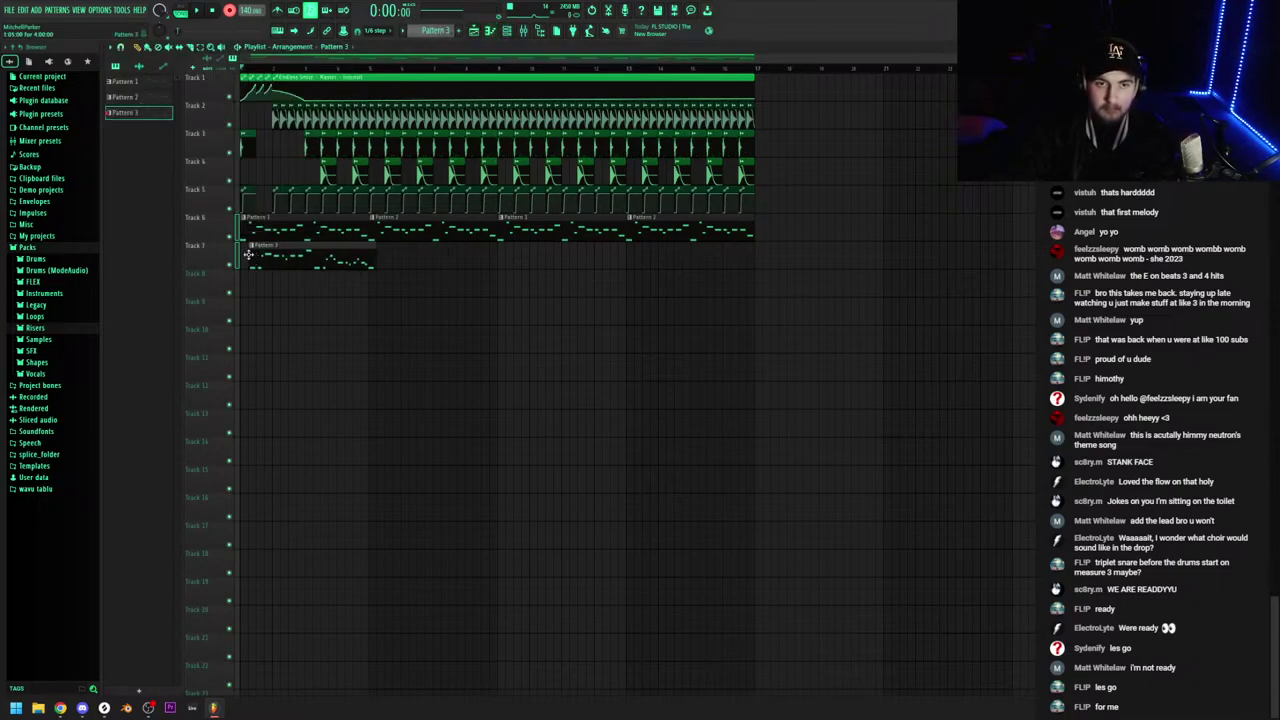
# Record another melody take in the new Vital's piano roll, and undo it
pyautogui.press('space')
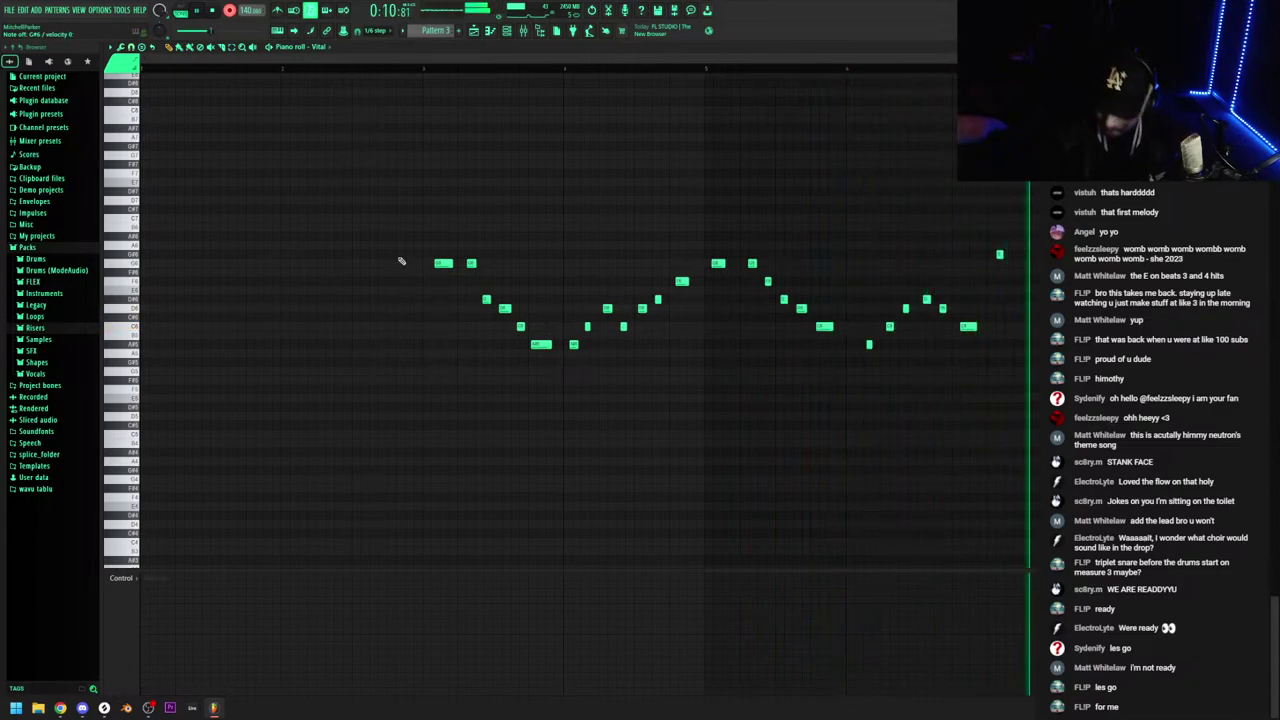
pyautogui.press('space')
pyautogui.hotkey('ctrl', 'z')
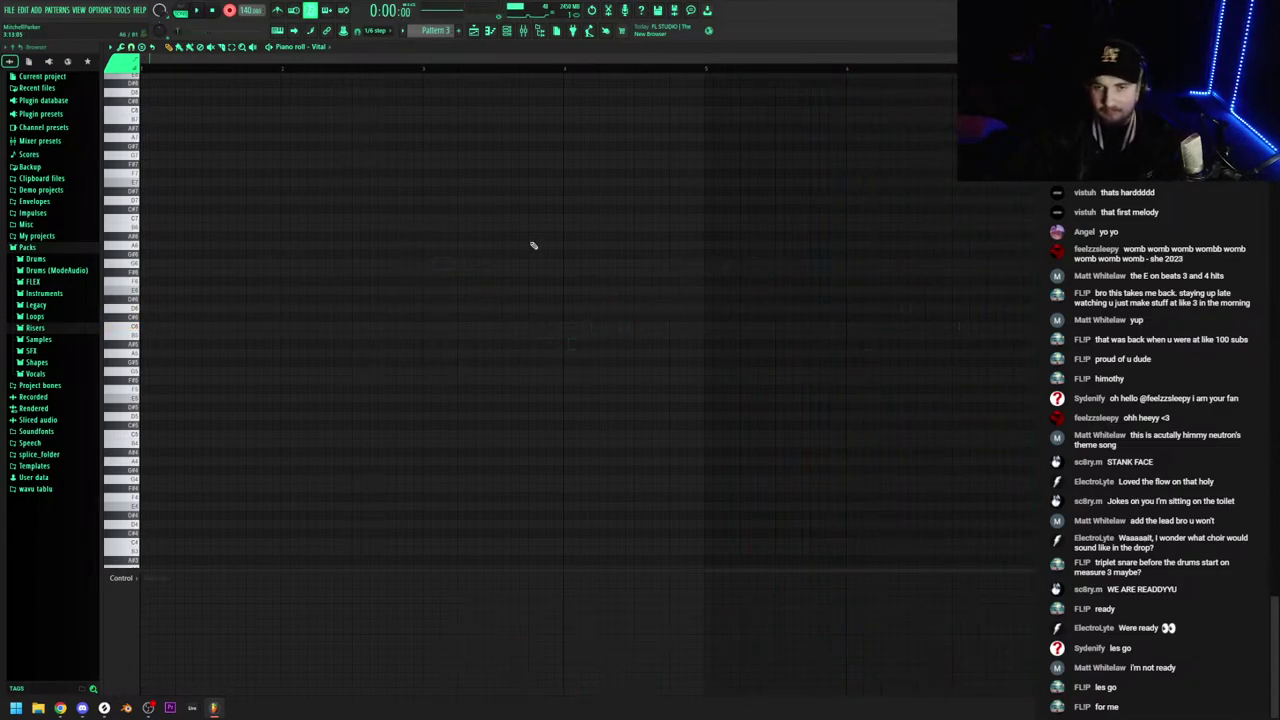
# Delete Fruity Delay 3 and MChorusMB from the new Vital's mixer track
pyautogui.click(523, 31)
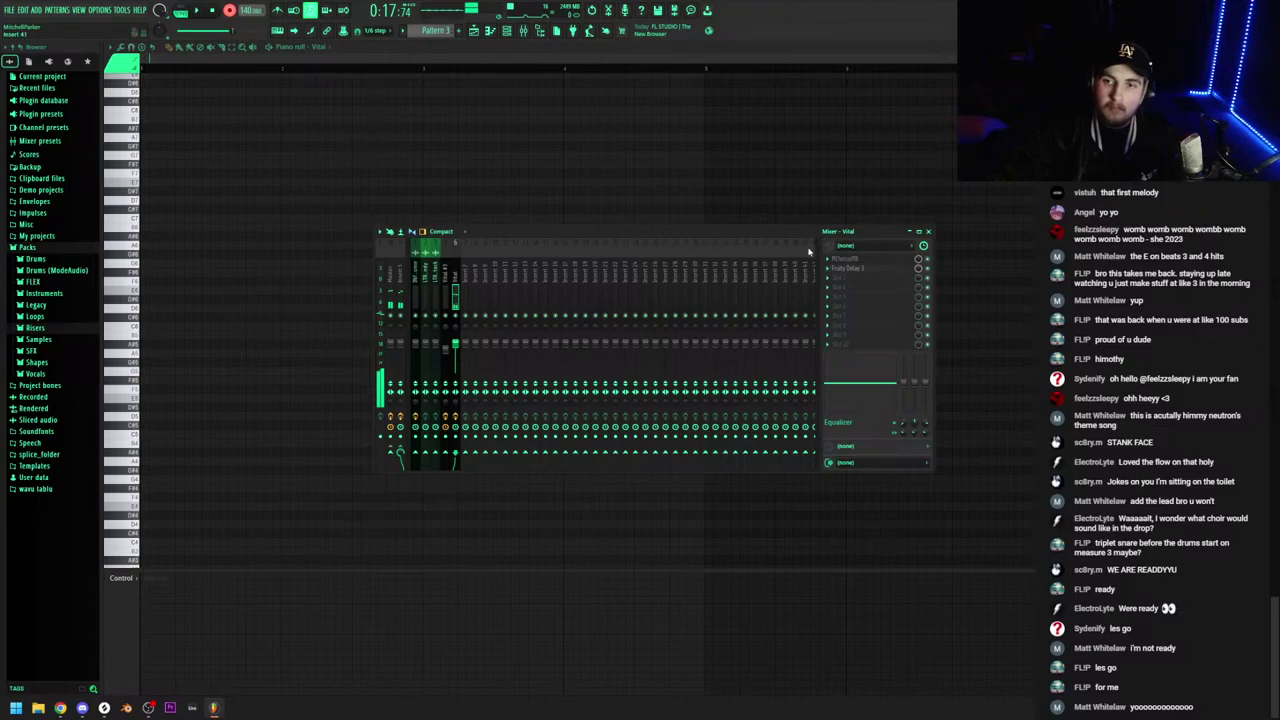
pyautogui.click(828, 269)
pyautogui.click(843, 286)
pyautogui.click(673, 385)
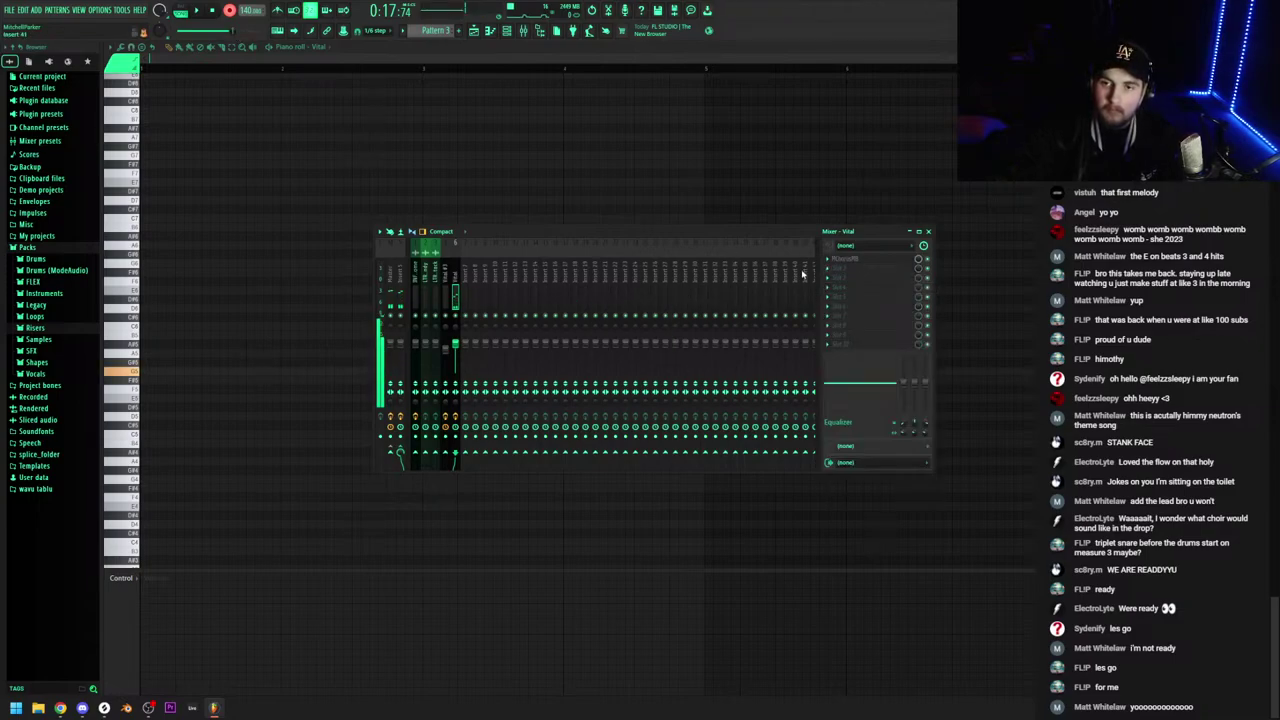
pyautogui.rightClick(845, 258)
pyautogui.click(845, 276)
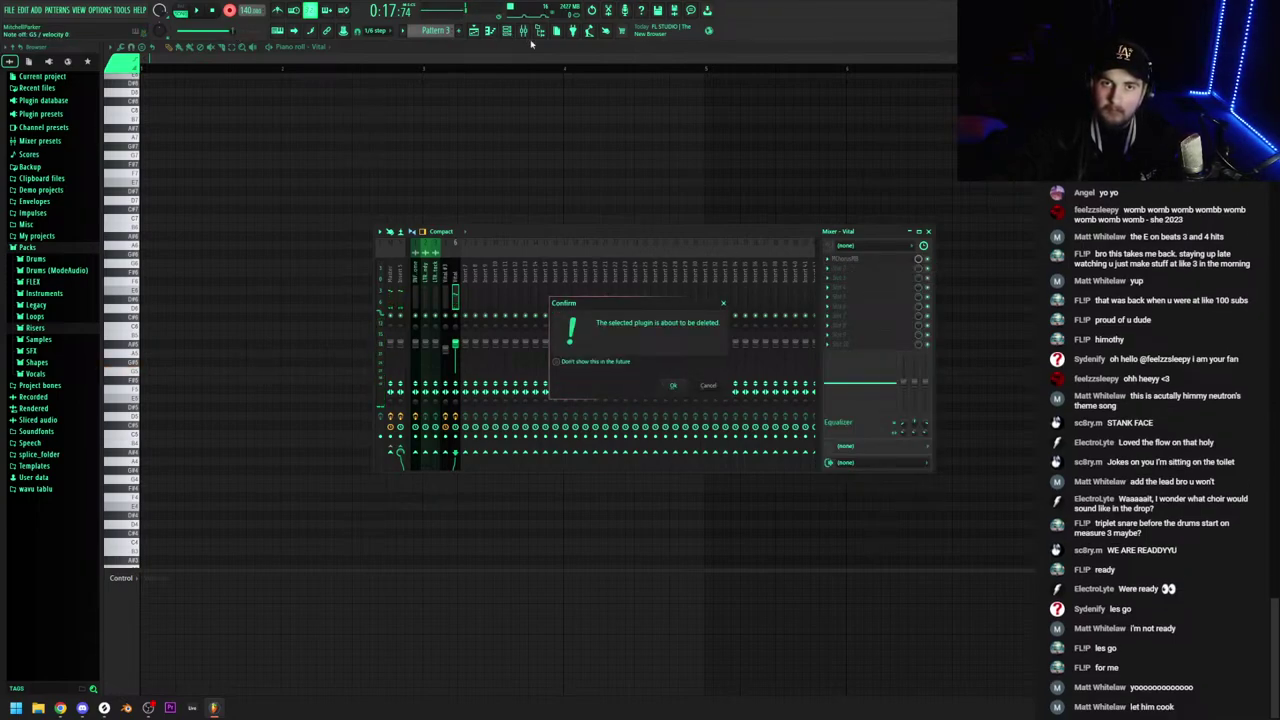
pyautogui.click(706, 386)
pyautogui.rightClick(842, 259)
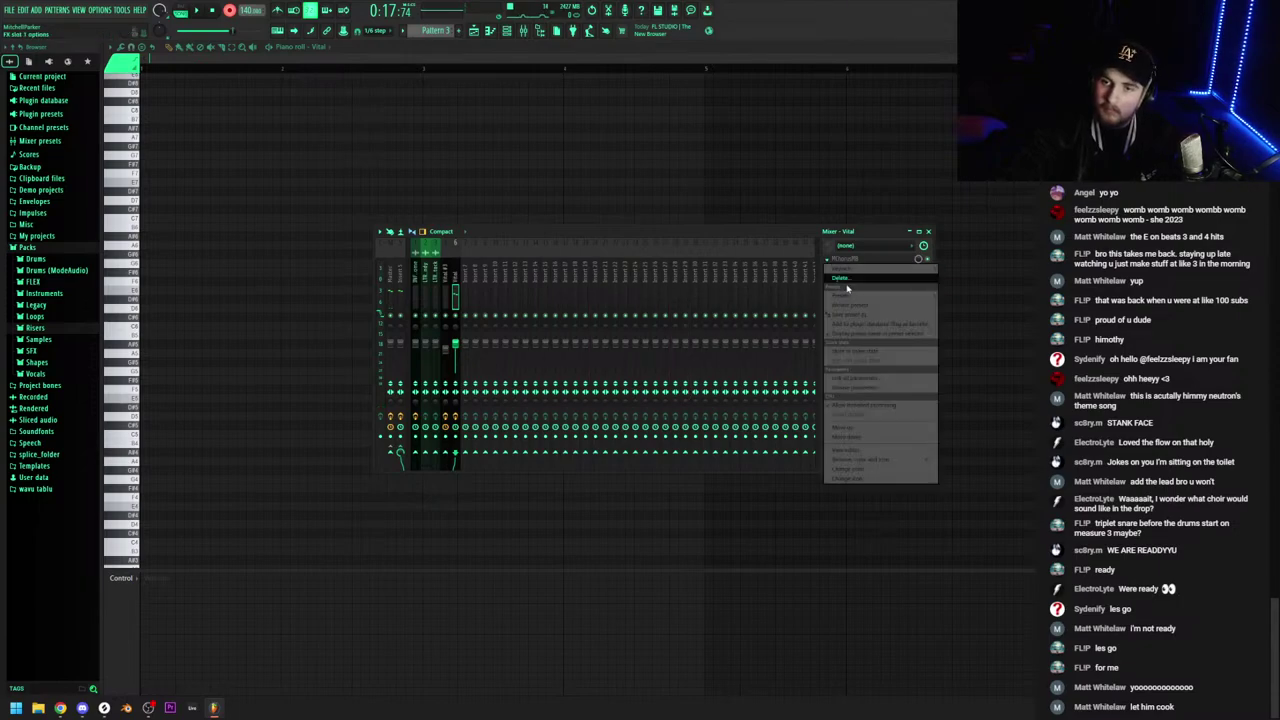
pyautogui.click(842, 277)
pyautogui.click(673, 386)
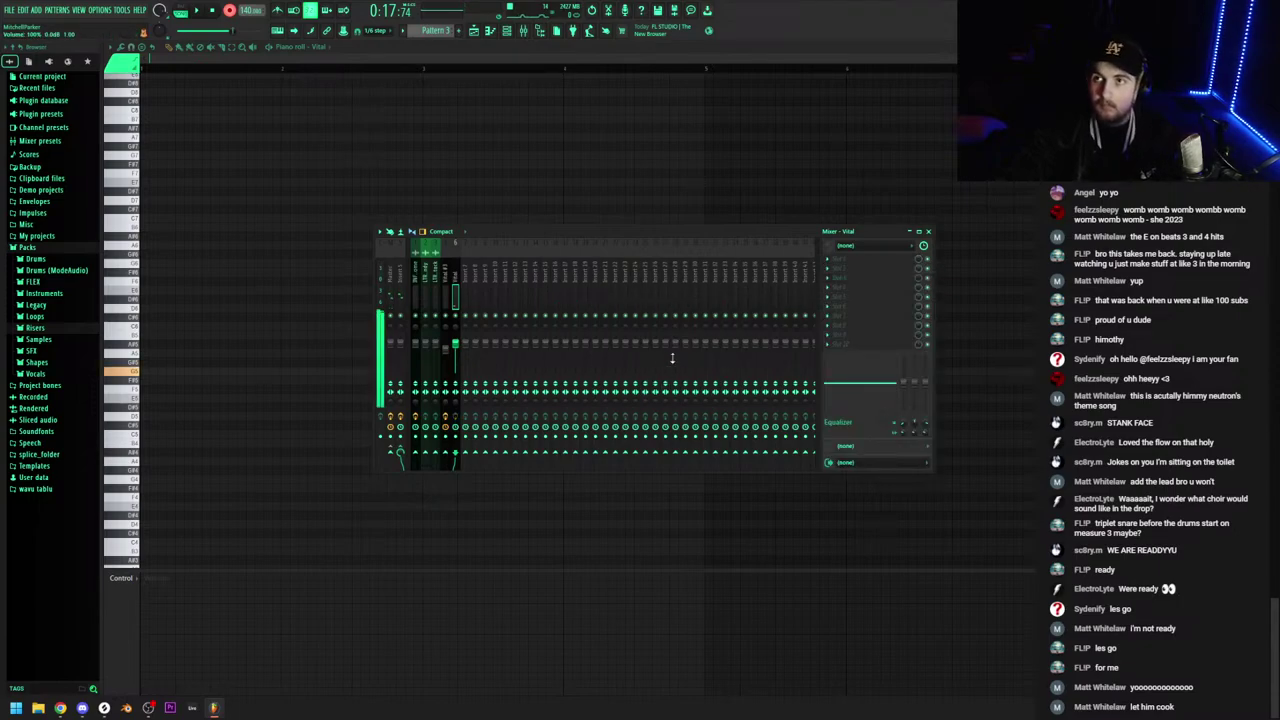
# Load the Basic Shapes wavetable into the new Vital's oscillator 1 and set its frame to a near-triangle shape
pyautogui.click(500, 31)
pyautogui.click(182, 103)
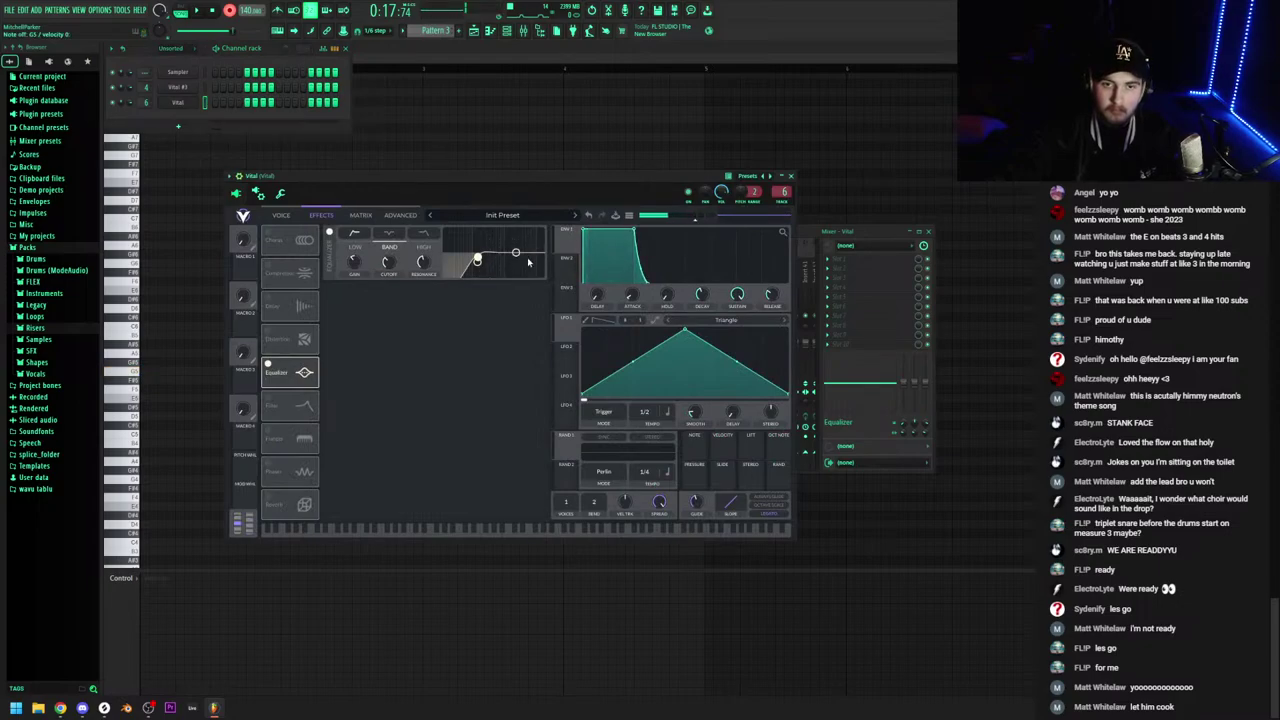
pyautogui.click(282, 215)
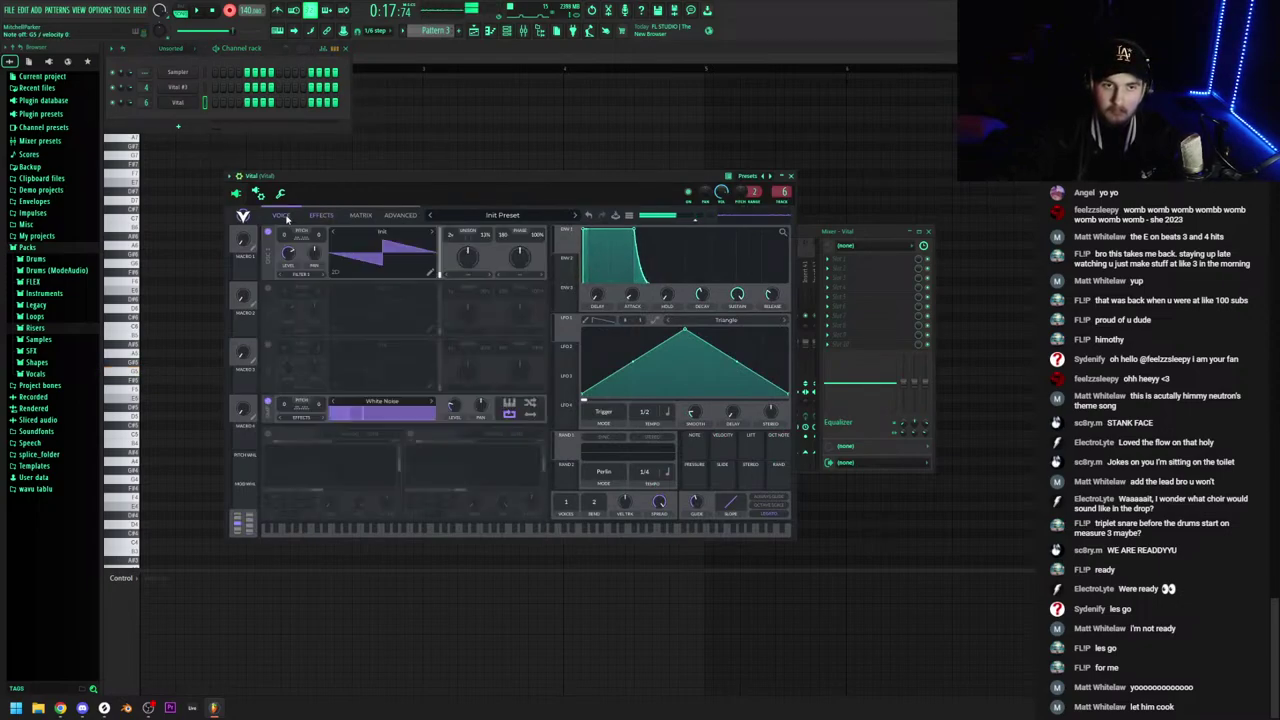
pyautogui.click(377, 236)
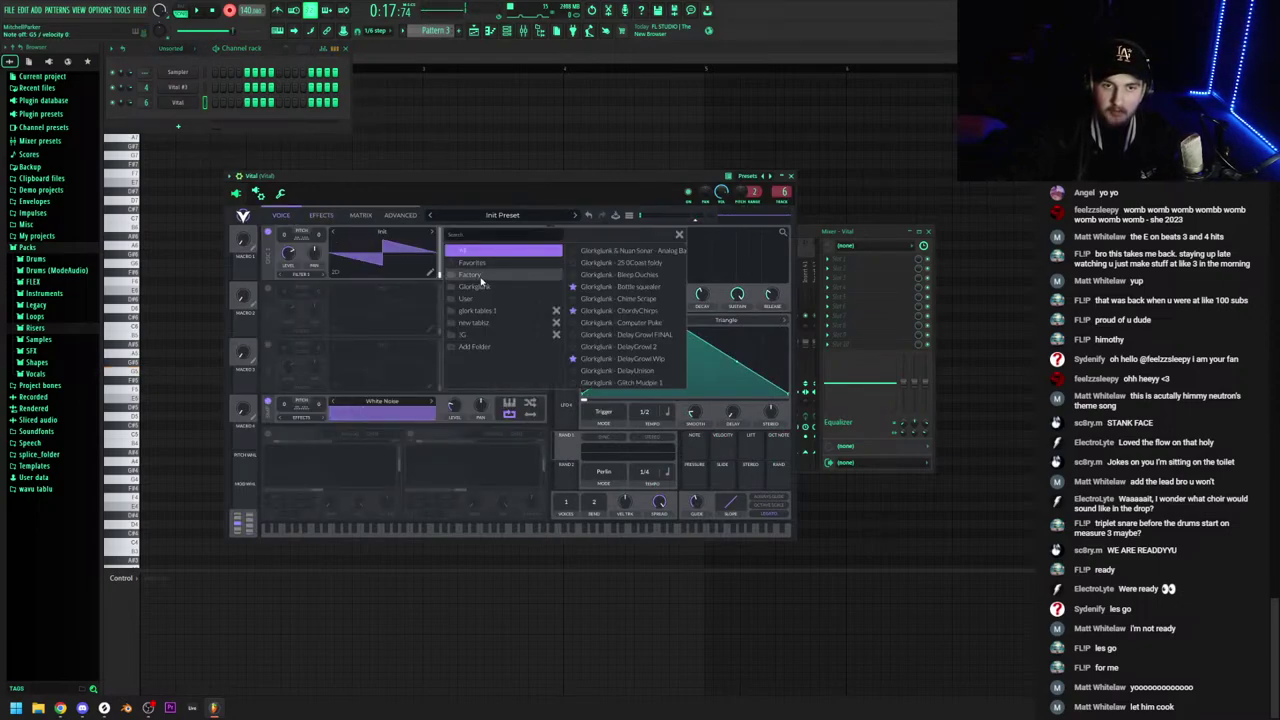
pyautogui.click(679, 236)
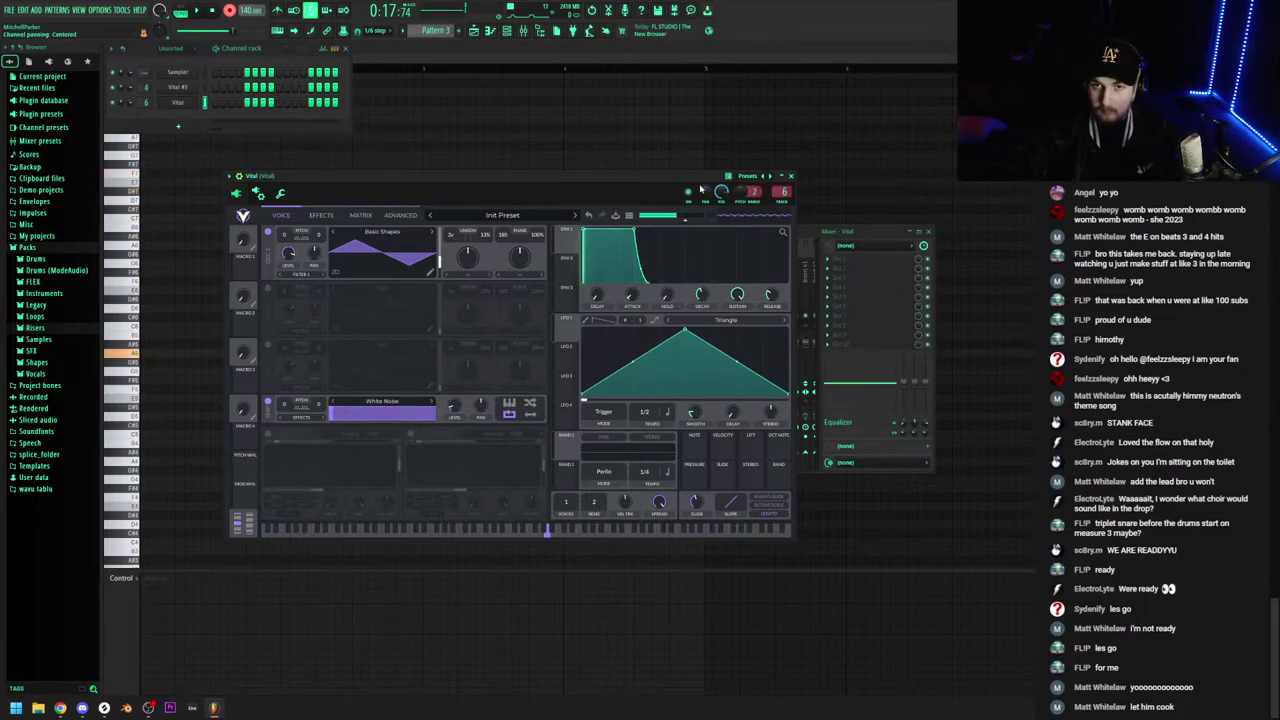
# Select bars 9 to 16 of the playlist as the playback range
pyautogui.click(474, 31)
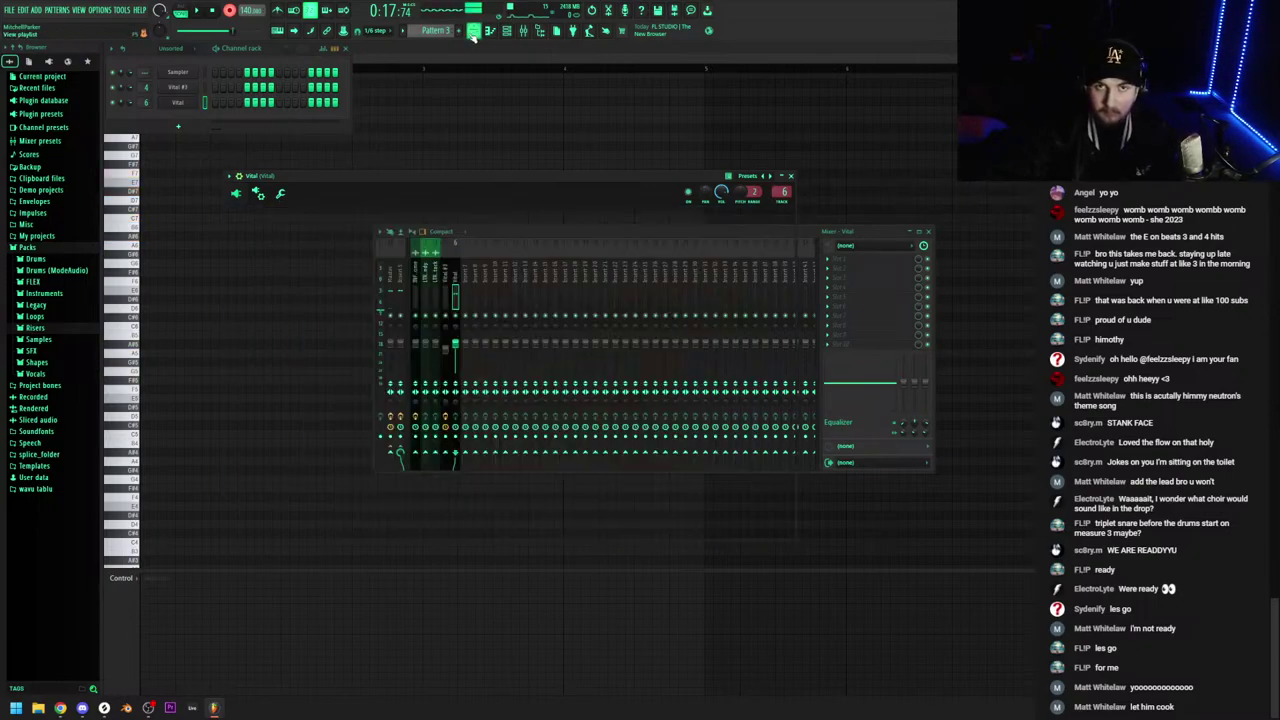
pyautogui.moveTo(502, 70); pyautogui.dragTo(753, 85)
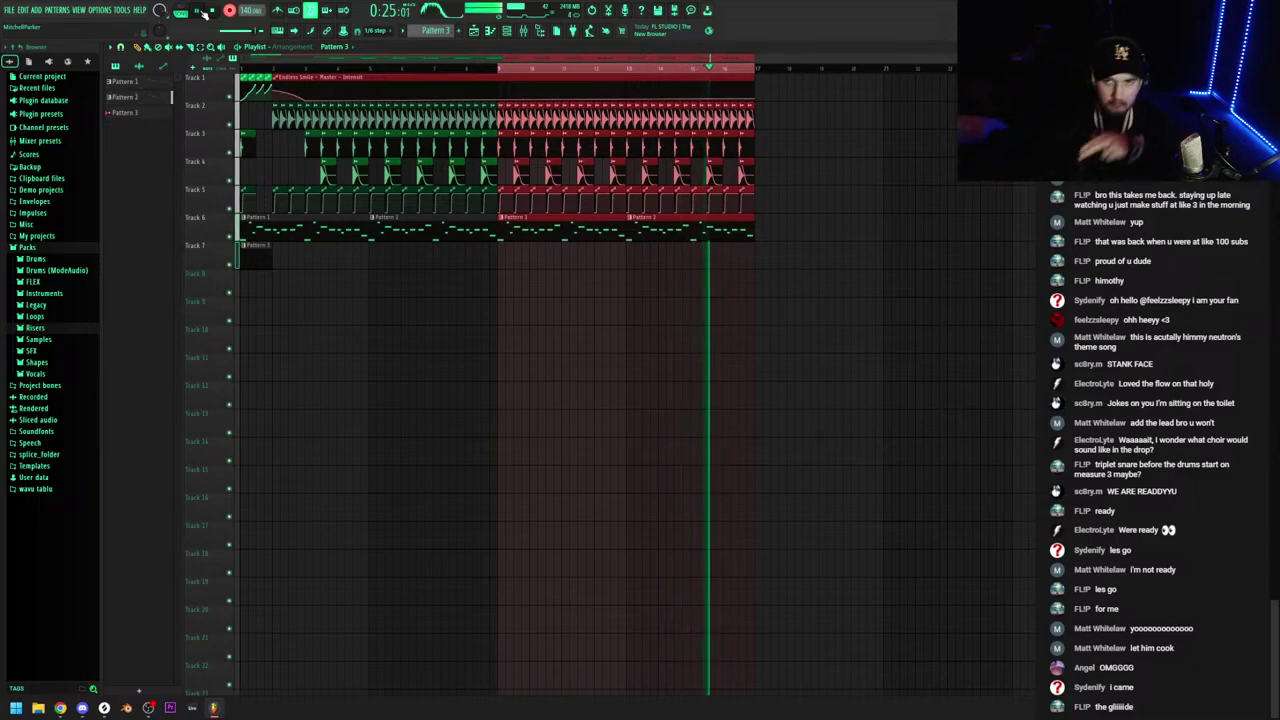
pyautogui.click(756, 99)
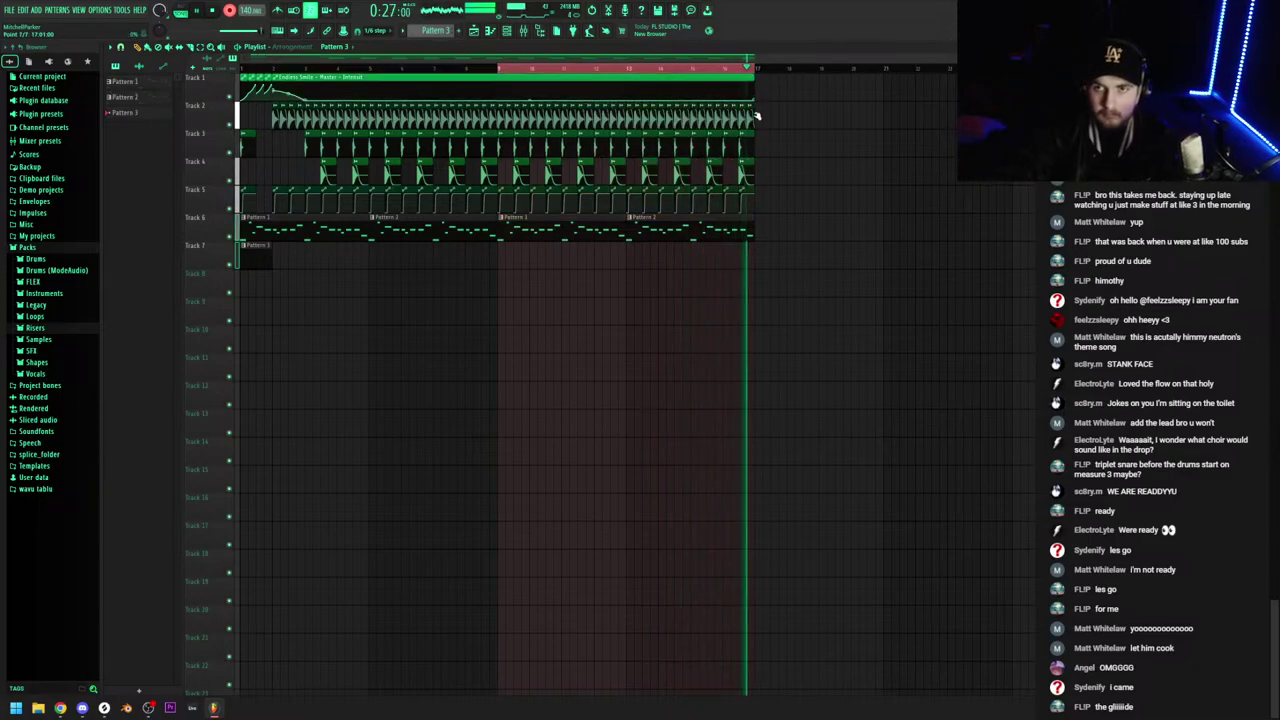
# Record a melody take into Pattern 3 over bars 9 to 16 and clear it in the piano roll
pyautogui.press('space')
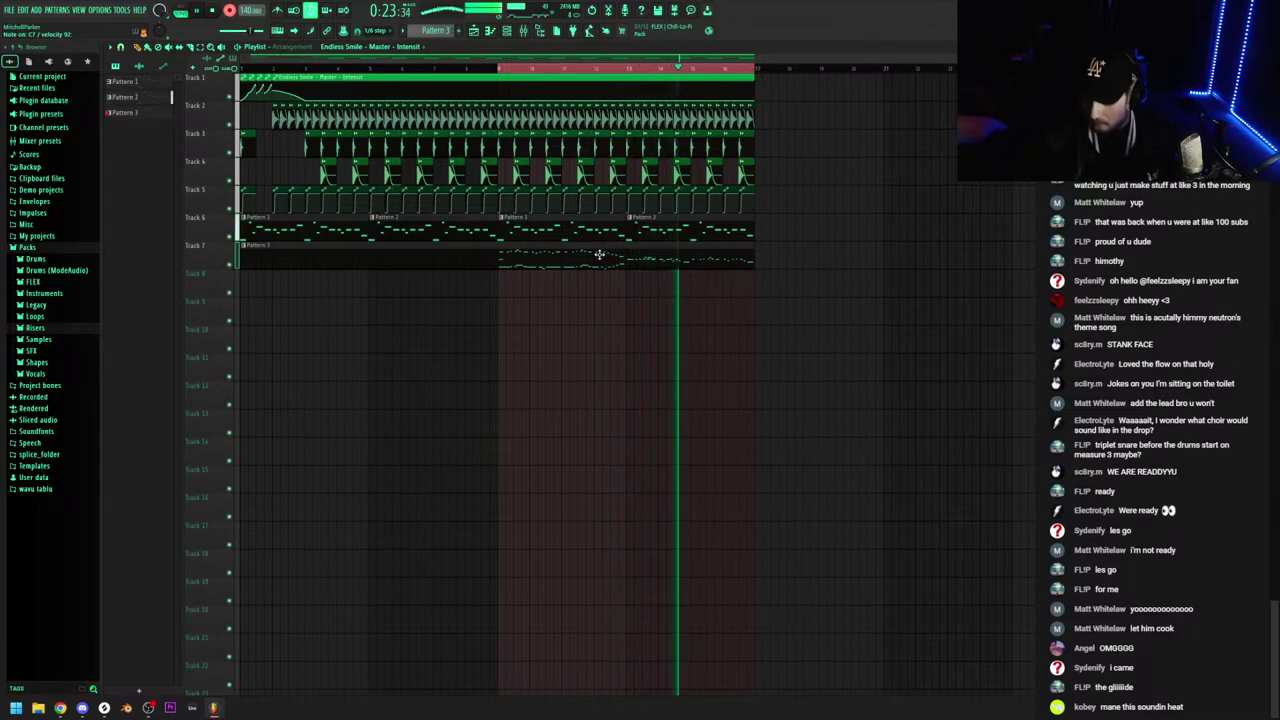
pyautogui.press('space')
pyautogui.doubleClick(594, 257)
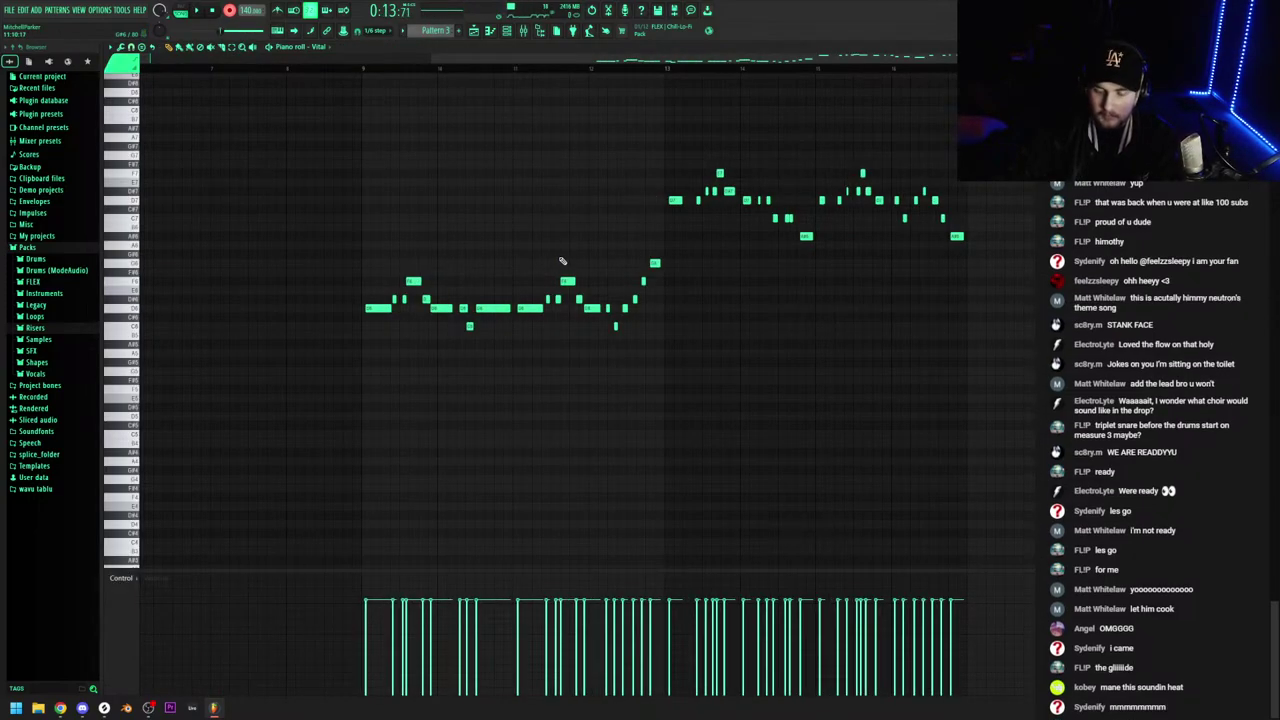
pyautogui.hotkey('ctrl', 'x')
# Open the new Vital and set oscillator 1's Basic Shapes frame to a square wave
pyautogui.click(529, 31)
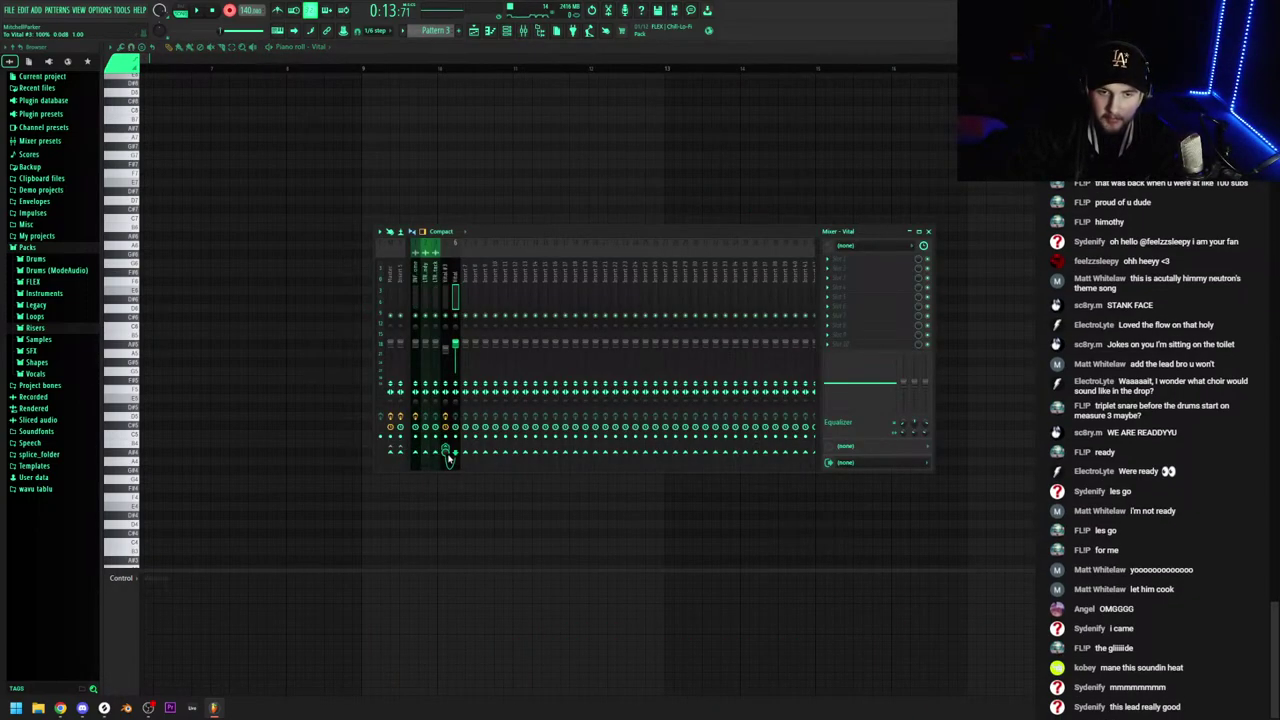
pyautogui.click(507, 31)
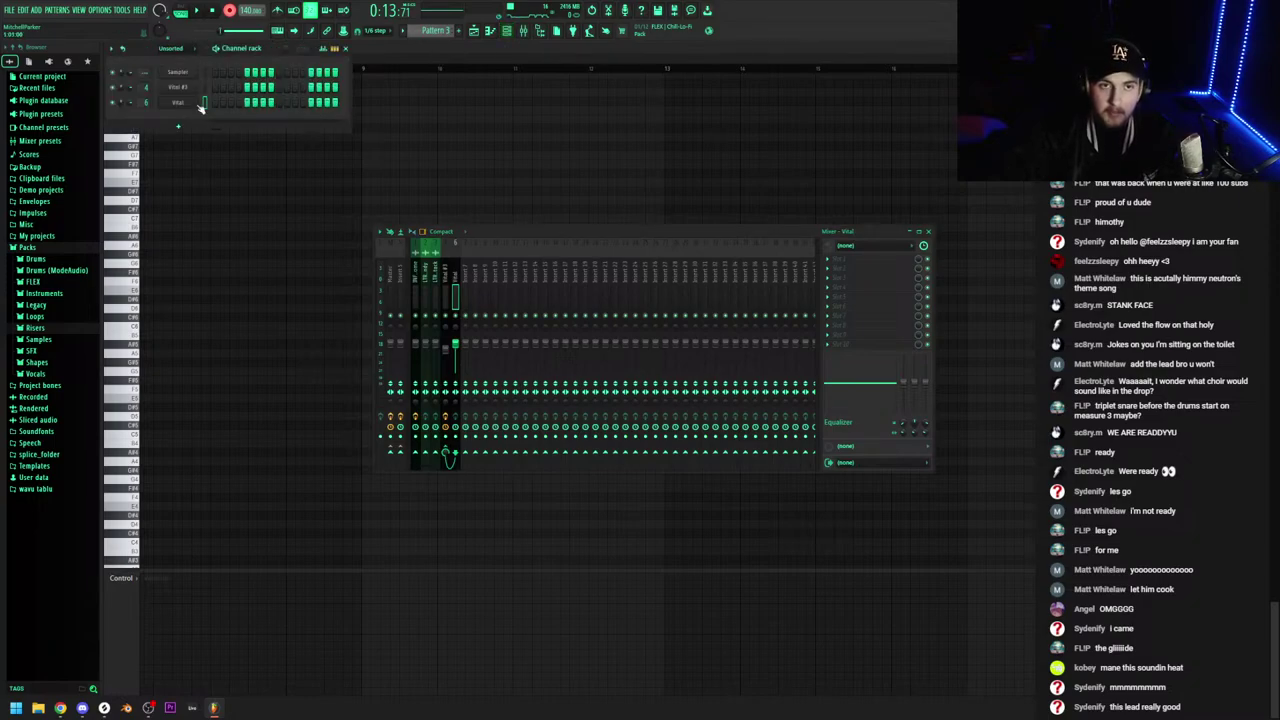
pyautogui.click(178, 102)
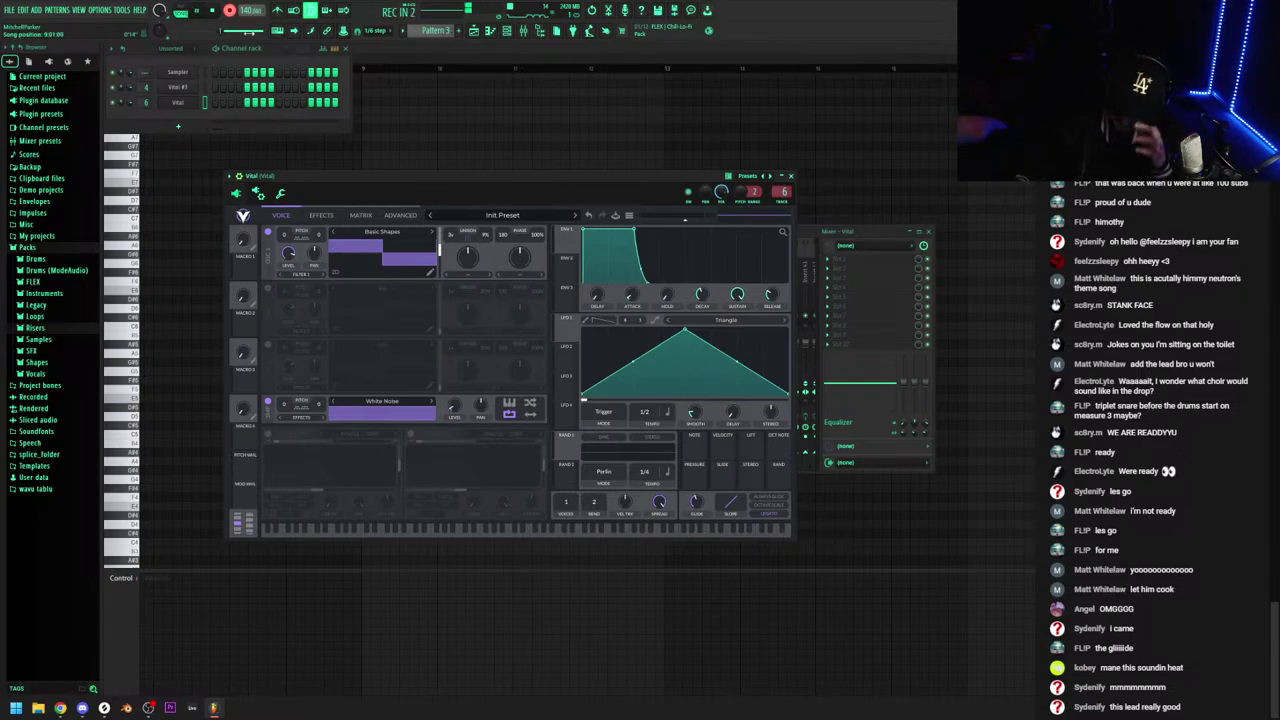
# Record two more melody takes with the square-wave Vital and discard both
pyautogui.press('space')
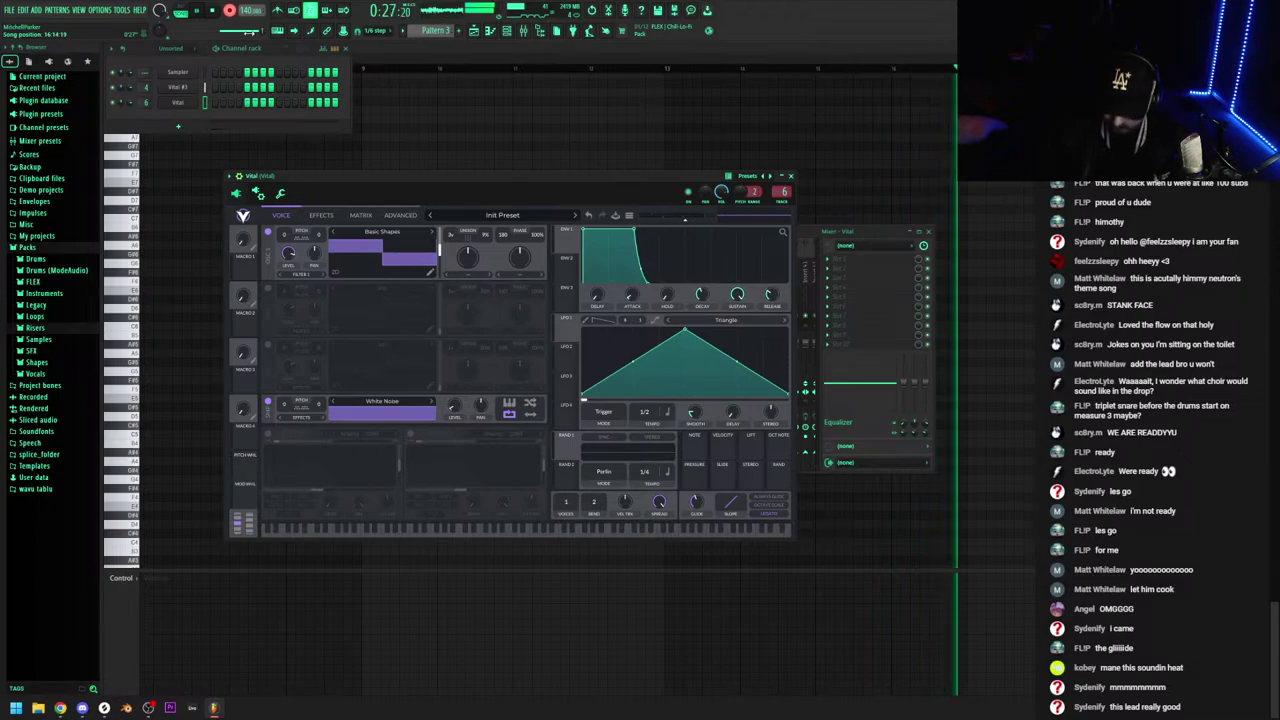
pyautogui.click(497, 78)
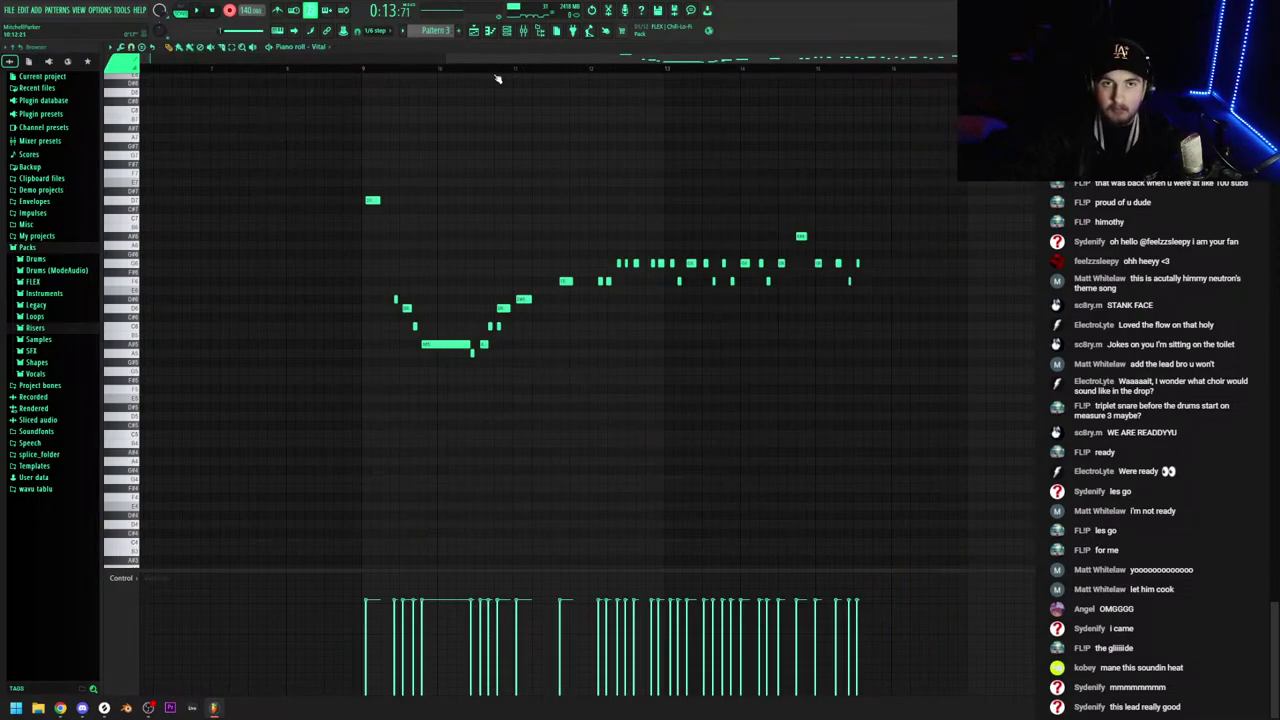
pyautogui.press('space')
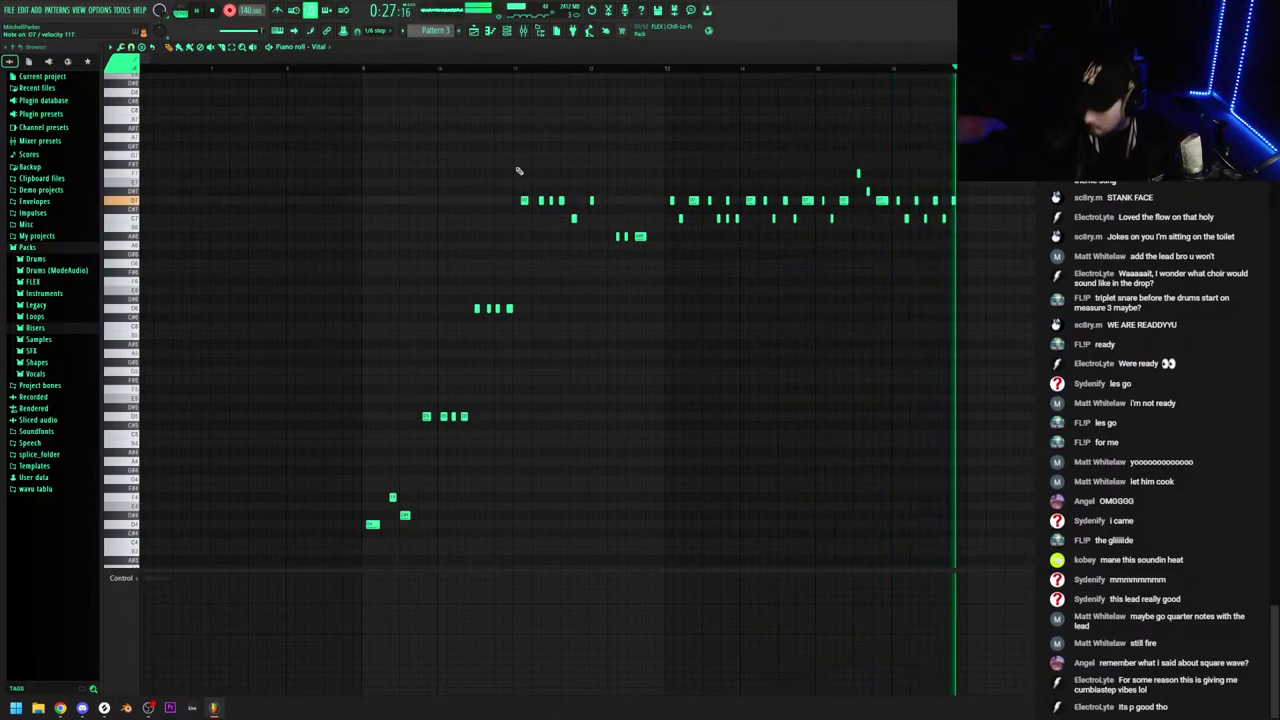
pyautogui.hotkey('ctrl', 'z')
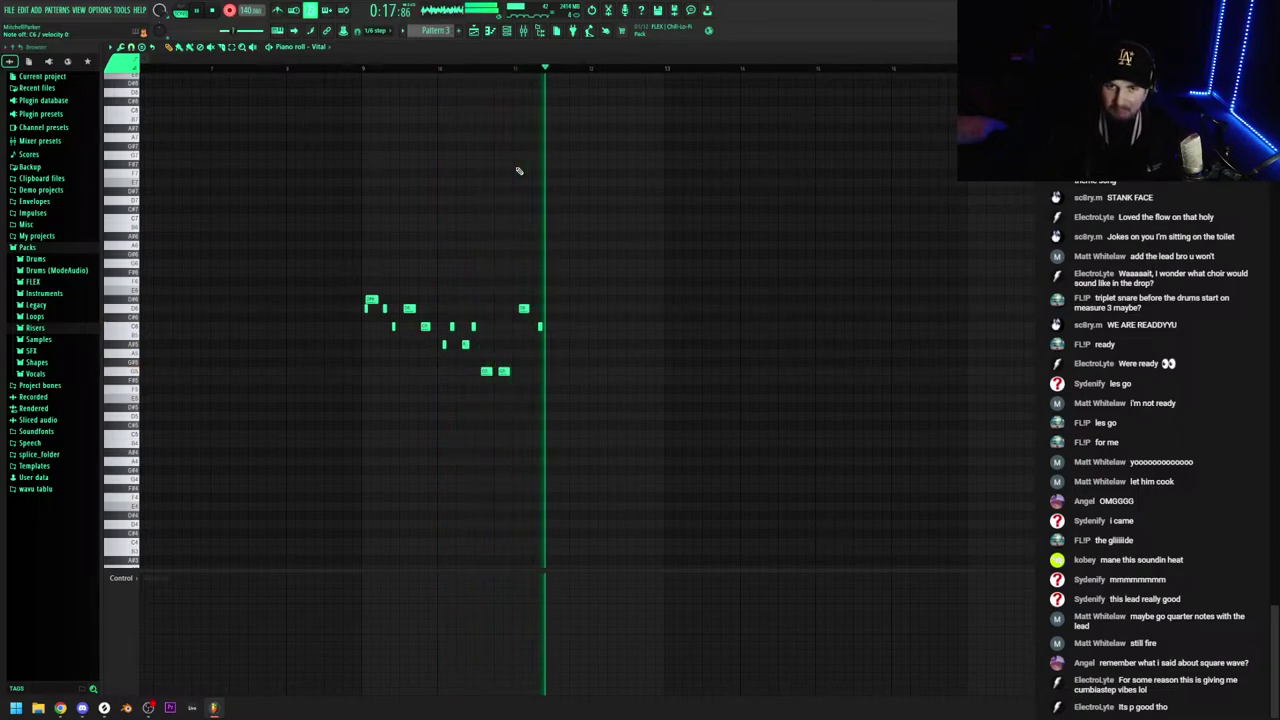
# Record a short melody take from bar 9 to just past bar 11 and play it back
pyautogui.press('space')
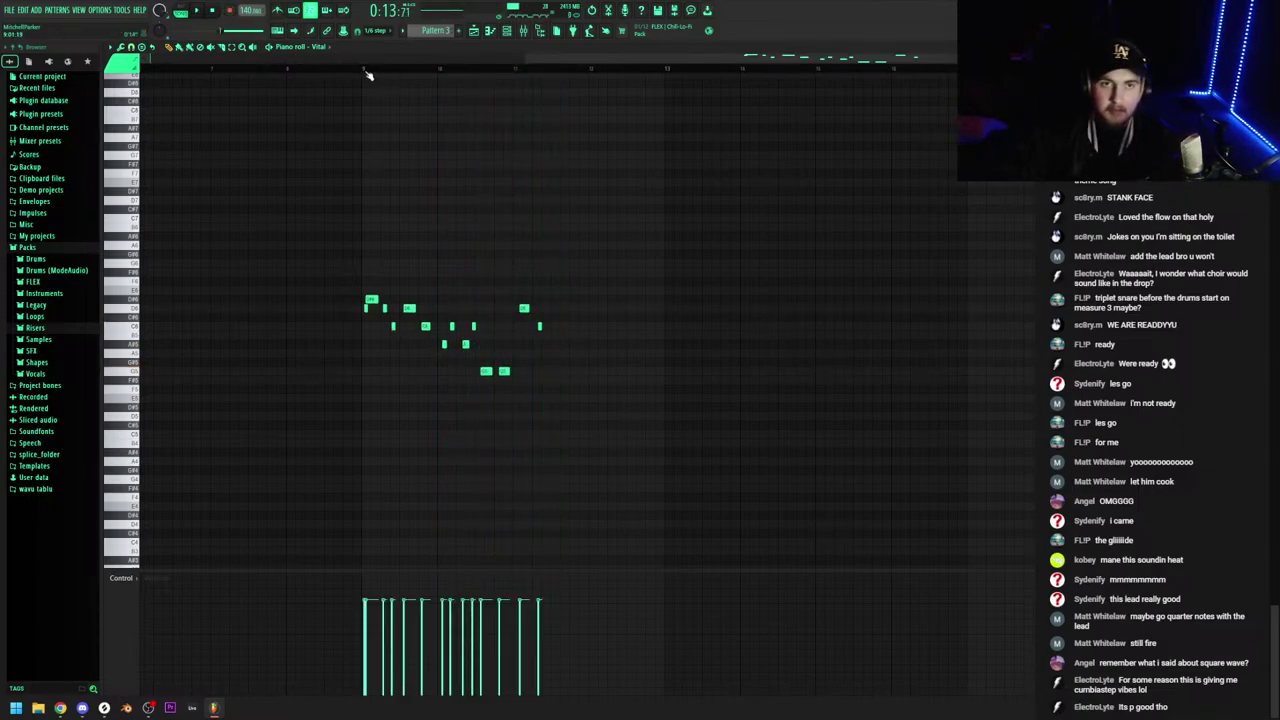
pyautogui.press('space')
pyautogui.press('space')
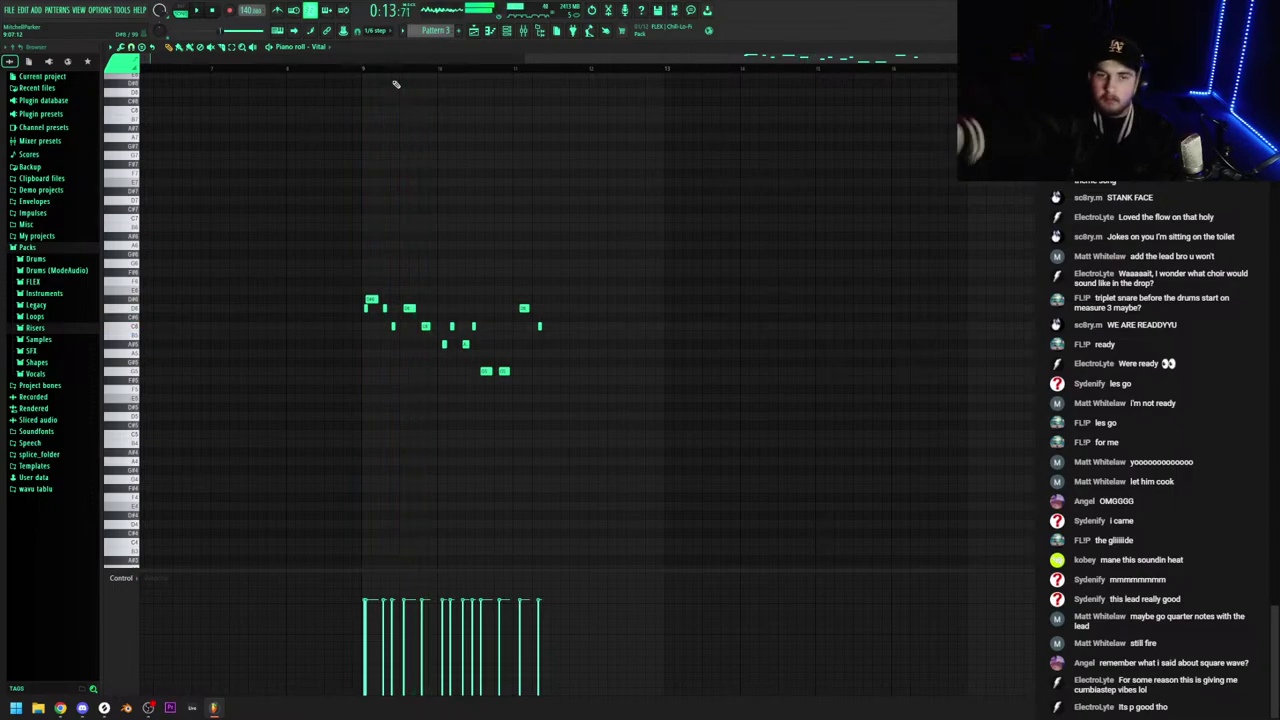
# Raise the long D#6 note at the start of bar 9 to G6
pyautogui.press('space')
pyautogui.scroll(4, 403, 266)
pyautogui.scroll(-3, 520, 252)
pyautogui.scroll(2, 762, 295)
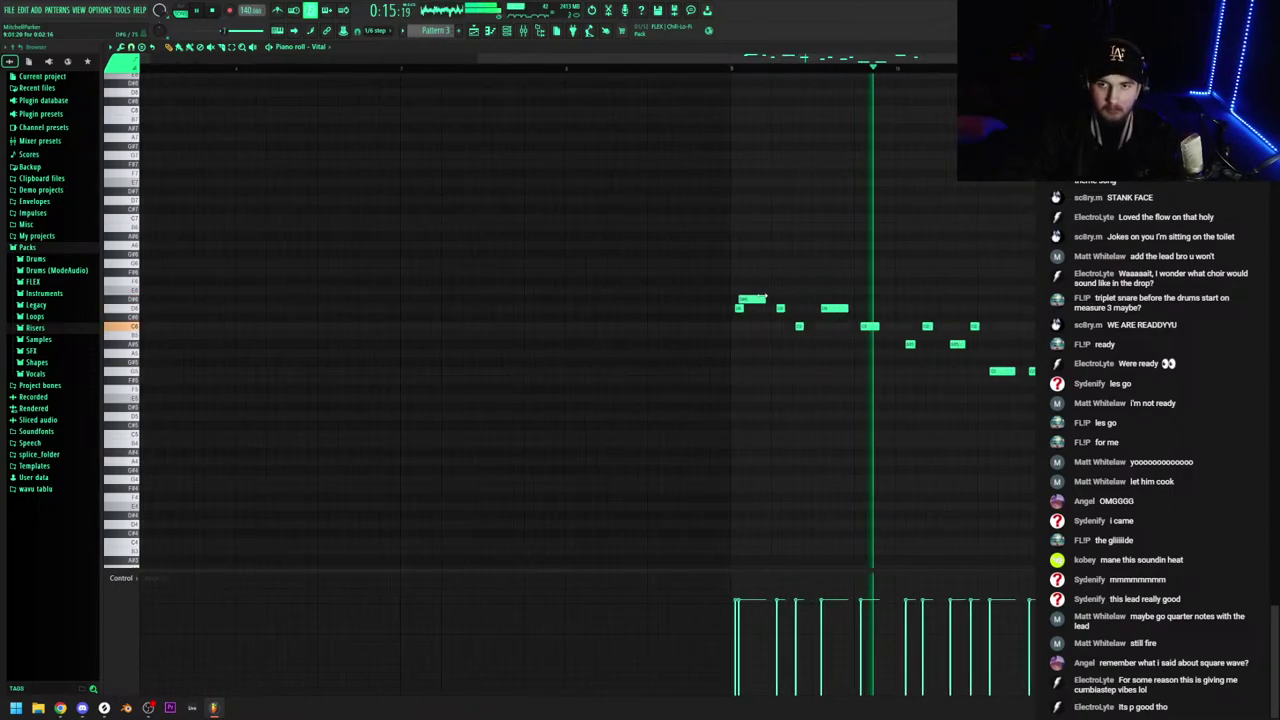
pyautogui.press('space')
pyautogui.moveTo(753, 301); pyautogui.dragTo(753, 265)
pyautogui.scroll(1, 795, 353)
pyautogui.scroll(1, 795, 353)
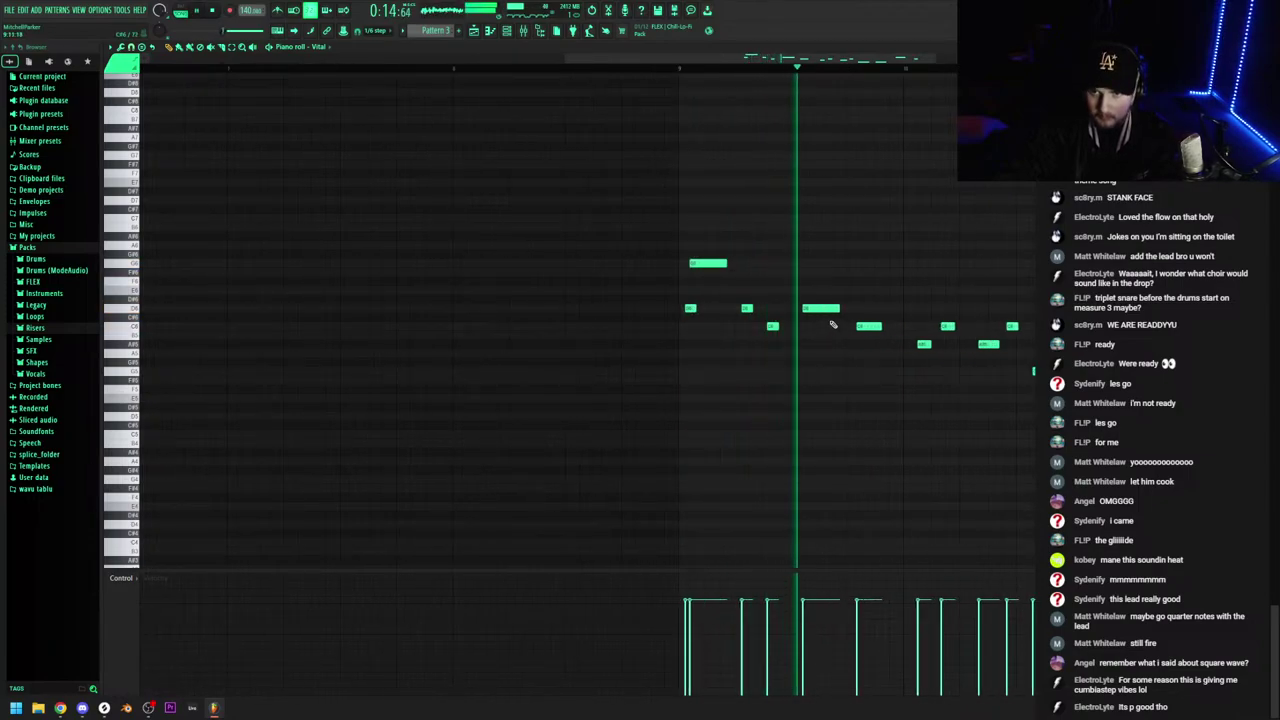
# Raise the long D6 note in the second half of bar 9 to D#6 and the following C6 to D6
pyautogui.moveTo(820, 308); pyautogui.dragTo(752, 299)
pyautogui.scroll(2, 794, 294)
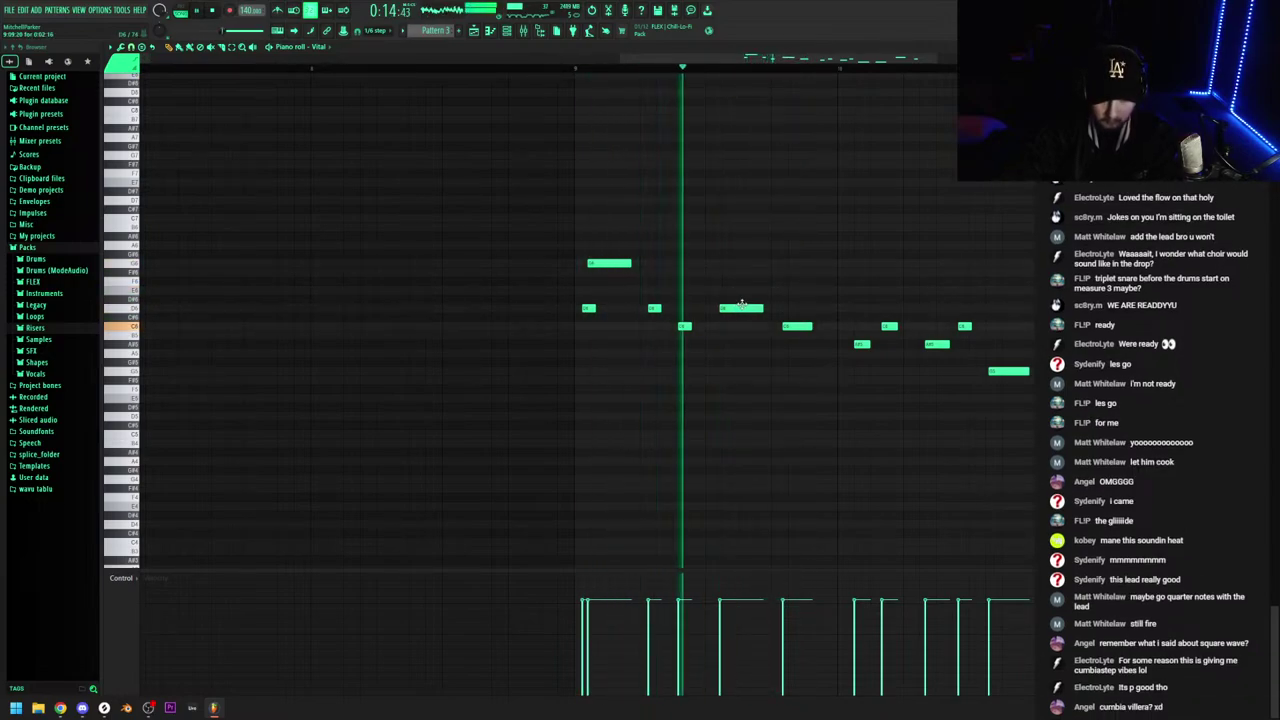
pyautogui.moveTo(748, 300); pyautogui.dragTo(741, 280)
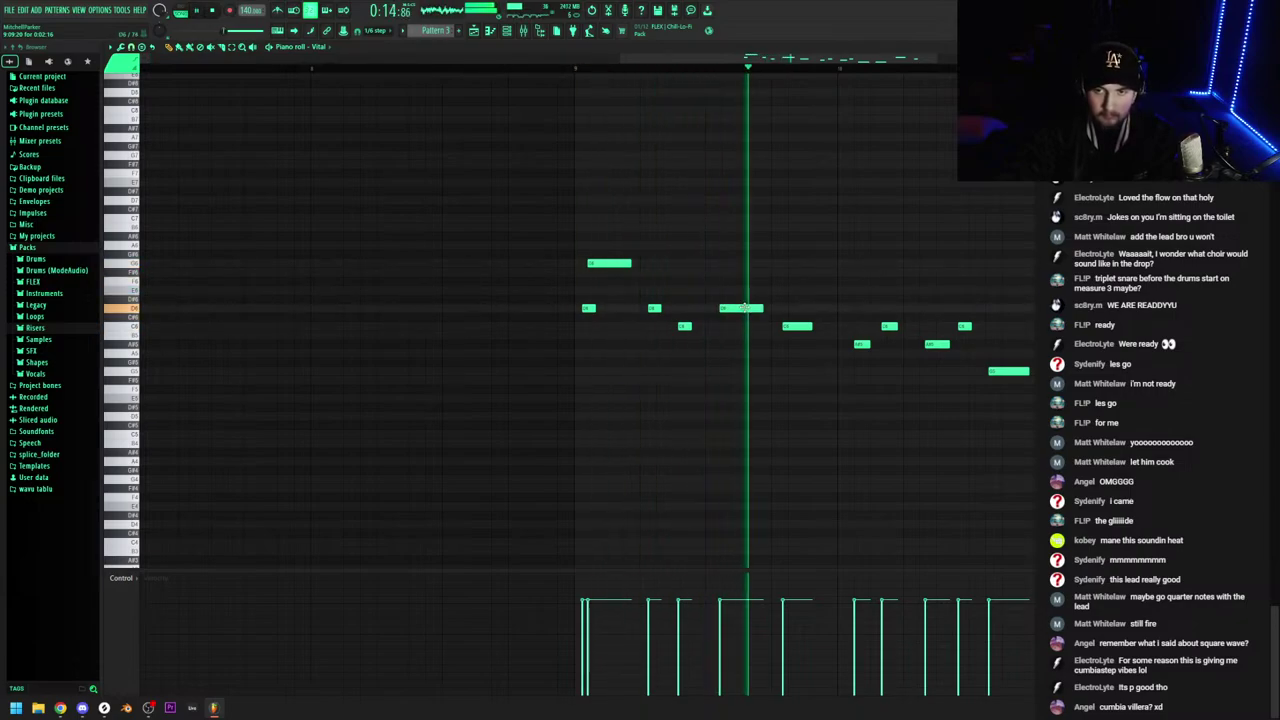
pyautogui.moveTo(741, 308); pyautogui.dragTo(802, 307)
pyautogui.press('space')
pyautogui.scroll(-2, 680, 285)
pyautogui.scroll(1, 870, 354)
pyautogui.press('space')
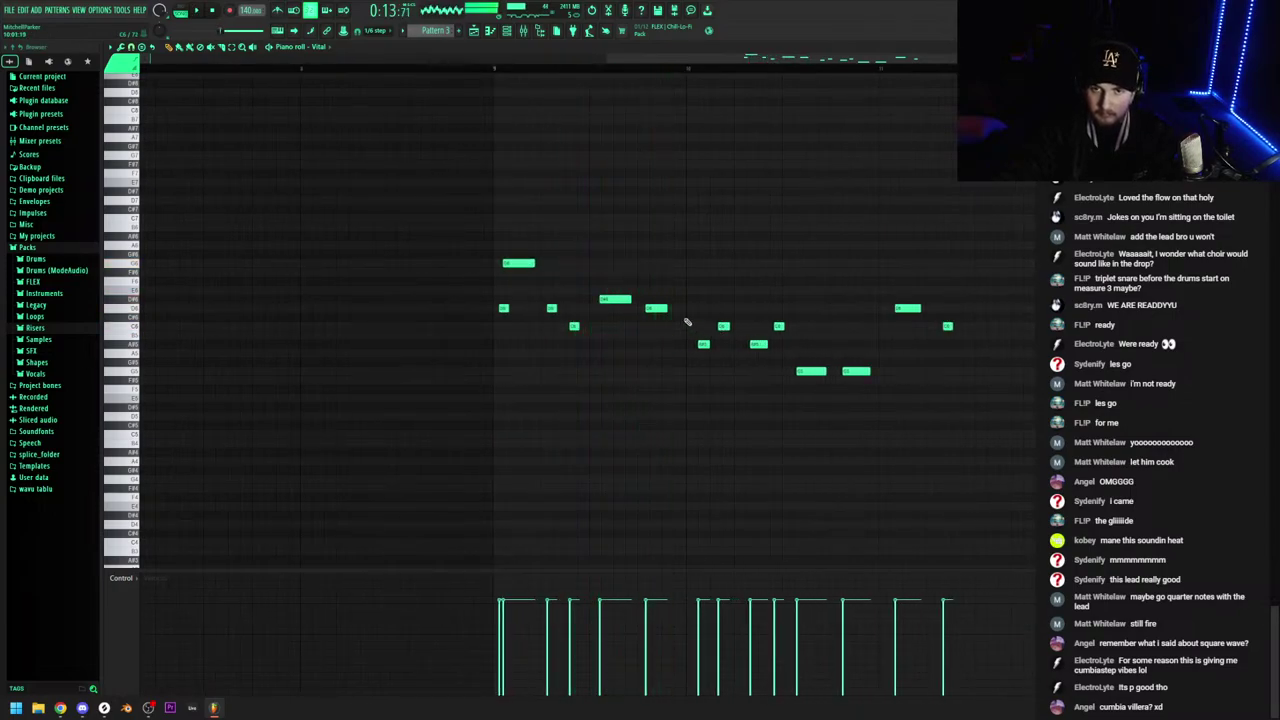
# Delete the D#6 note and the D6 after it in the second half of bar 9
pyautogui.click(616, 299)
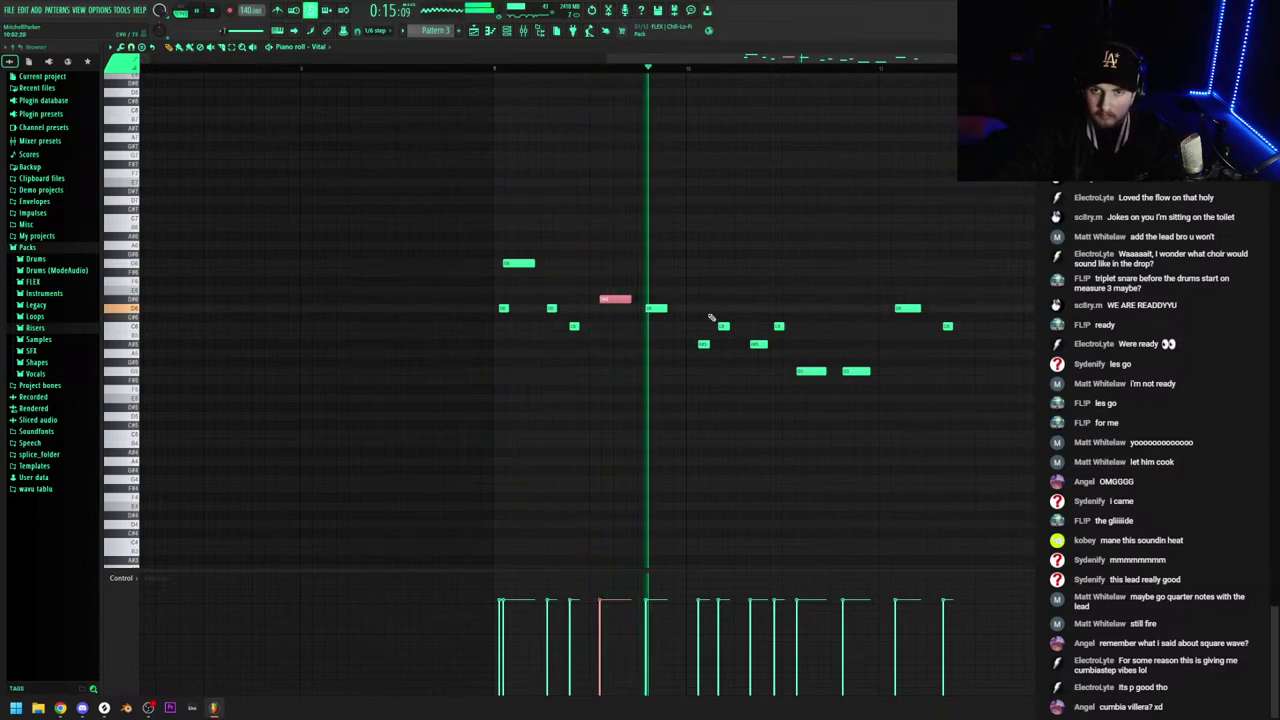
pyautogui.press('space')
pyautogui.rightClick(616, 300)
pyautogui.rightClick(657, 310)
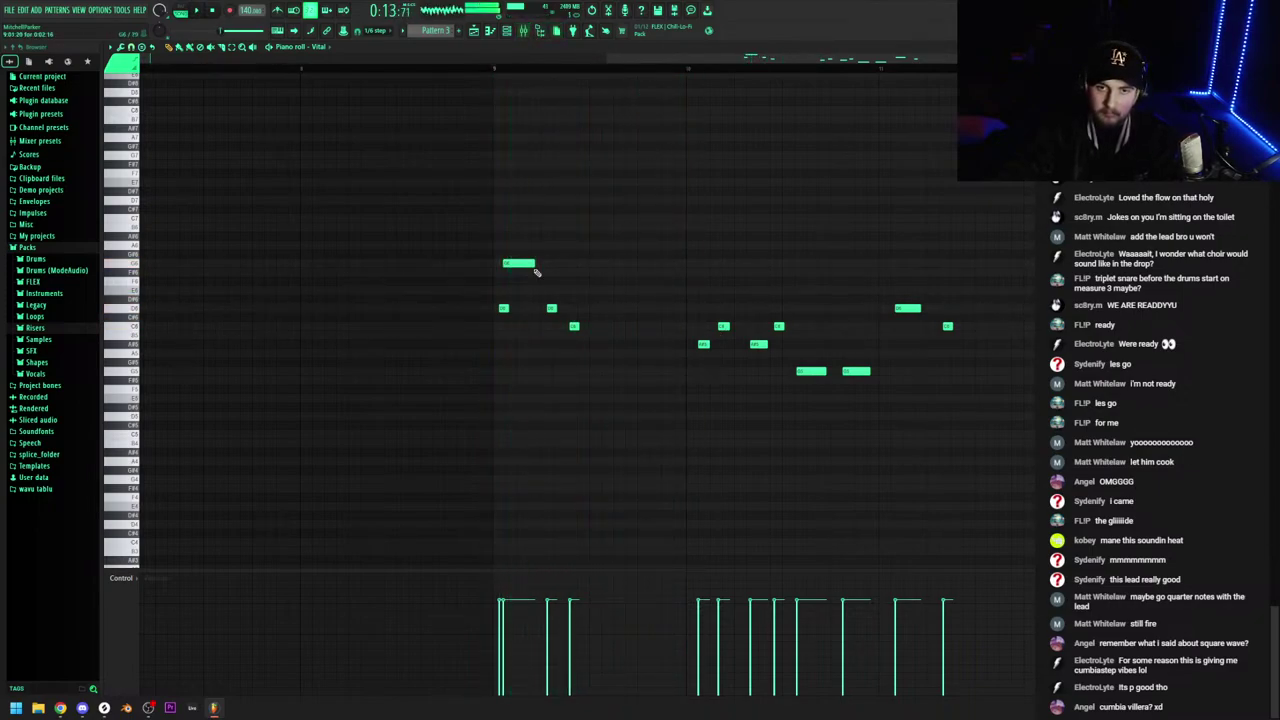
# Remove the short C6 note in bar 9, and lengthen the second D6 note and shift it slightly later
pyautogui.click(603, 326)
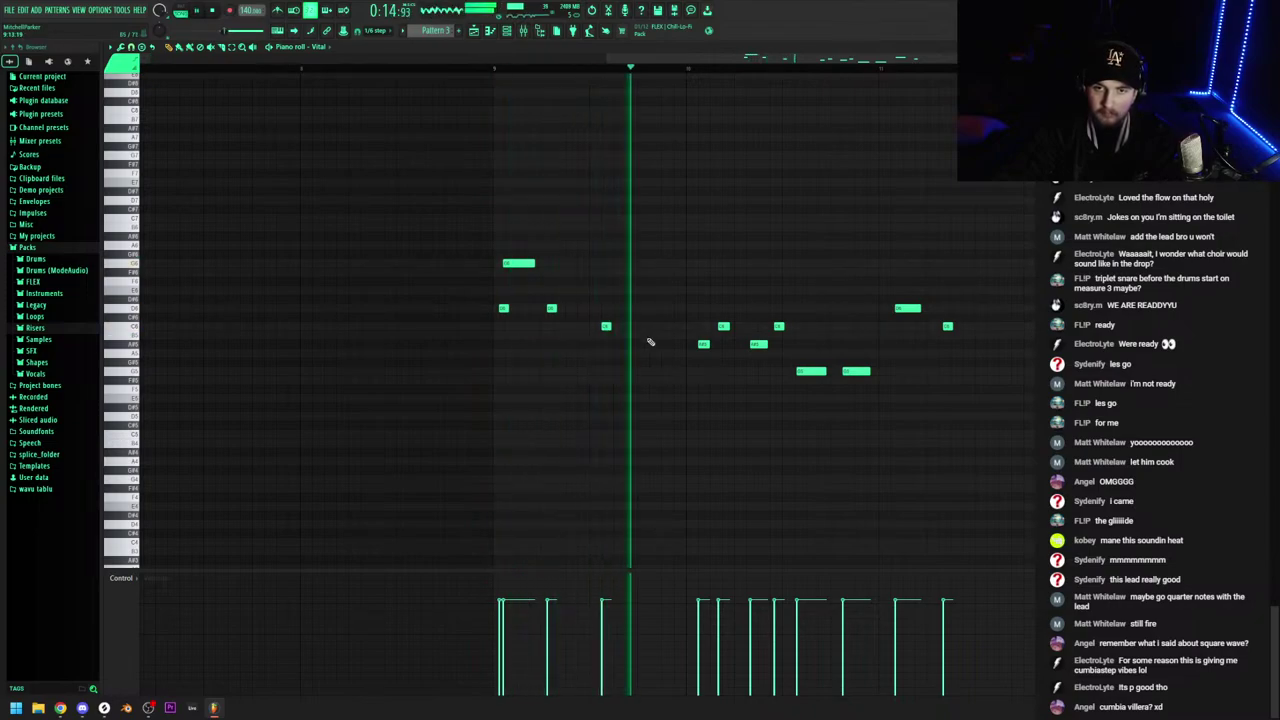
pyautogui.click(579, 309)
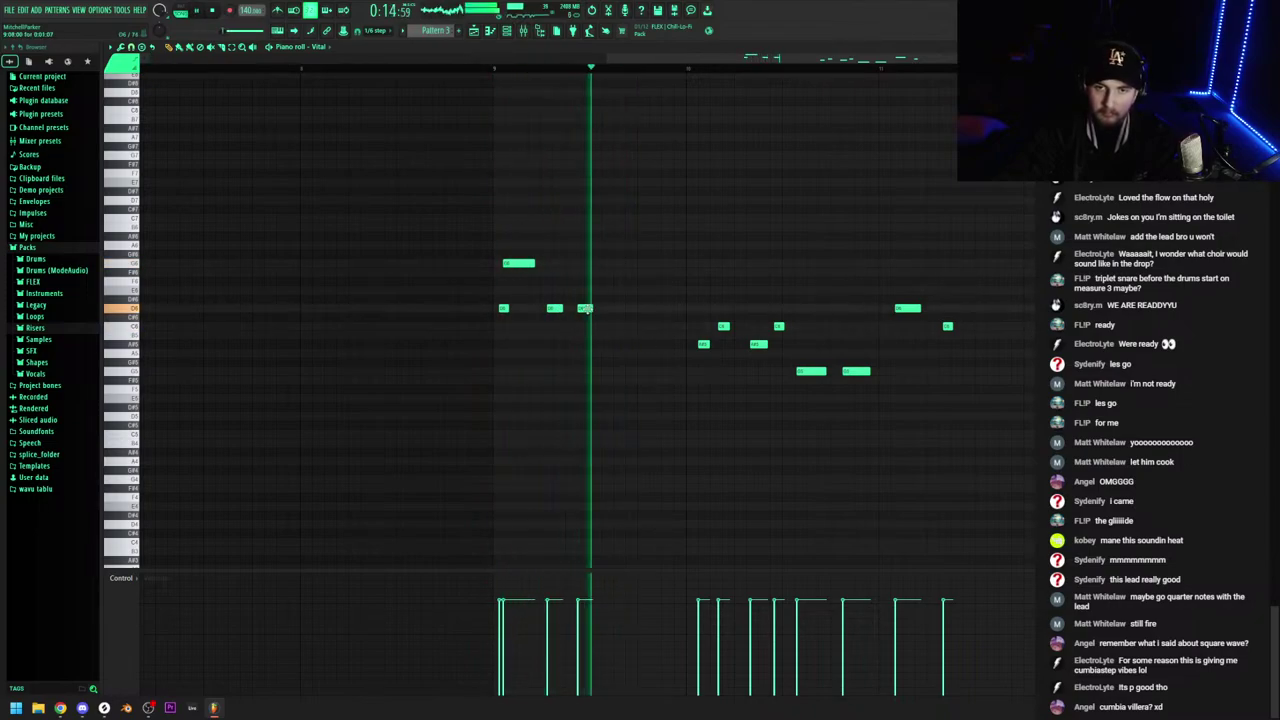
pyautogui.rightClick(588, 308)
pyautogui.moveTo(562, 308); pyautogui.dragTo(563, 307)
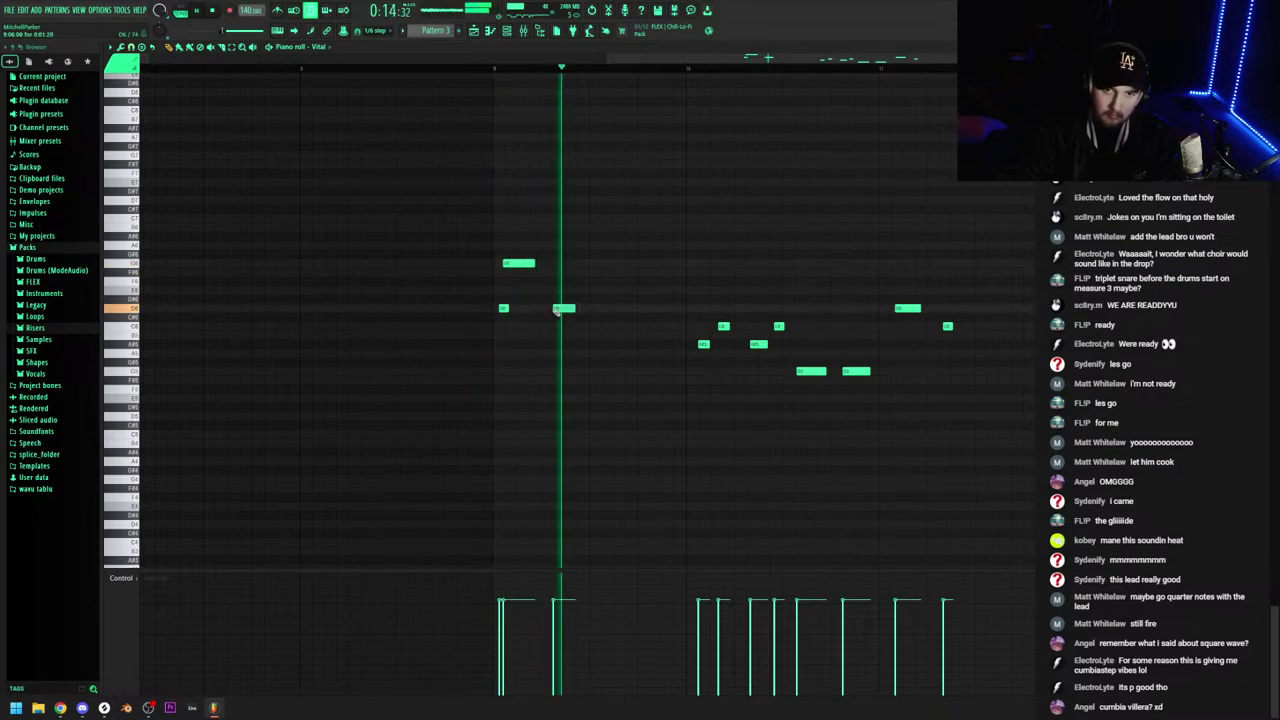
# Add A#6 and C7 notes in bar 9 and replace the recorded notes from bar 10 on with three A#6 notes and a B6
pyautogui.click(610, 236)
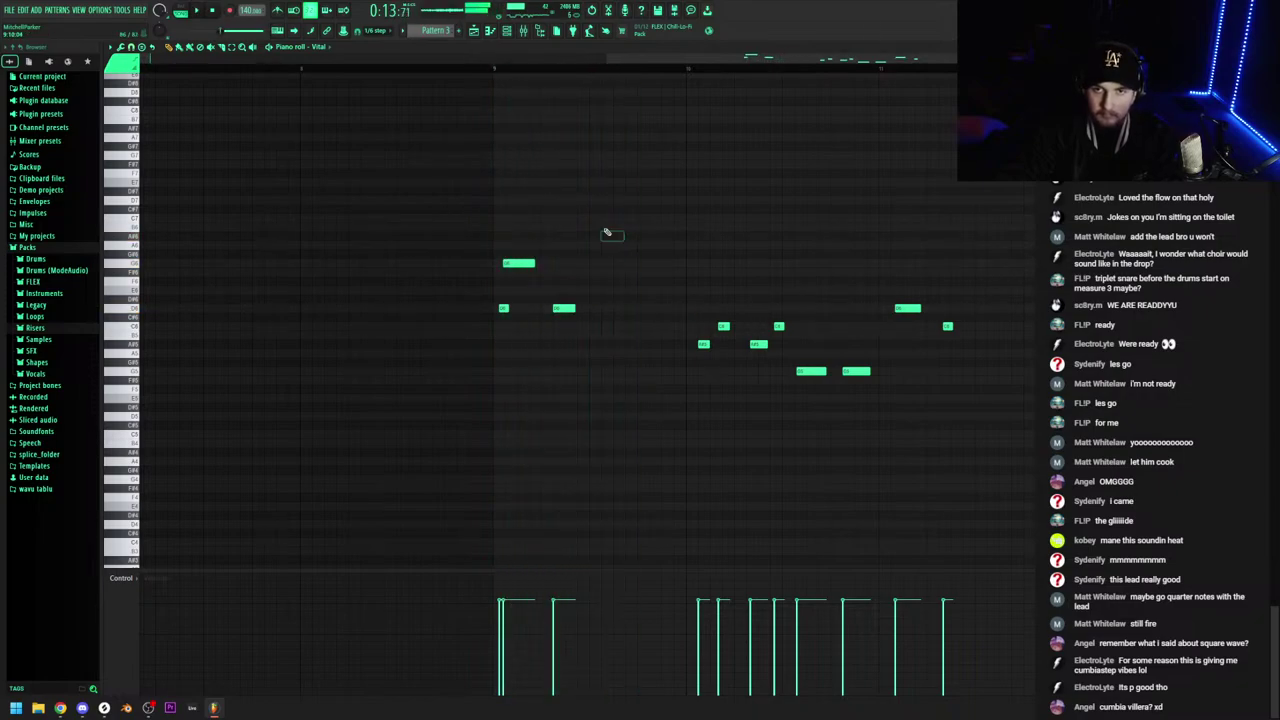
pyautogui.click(652, 219)
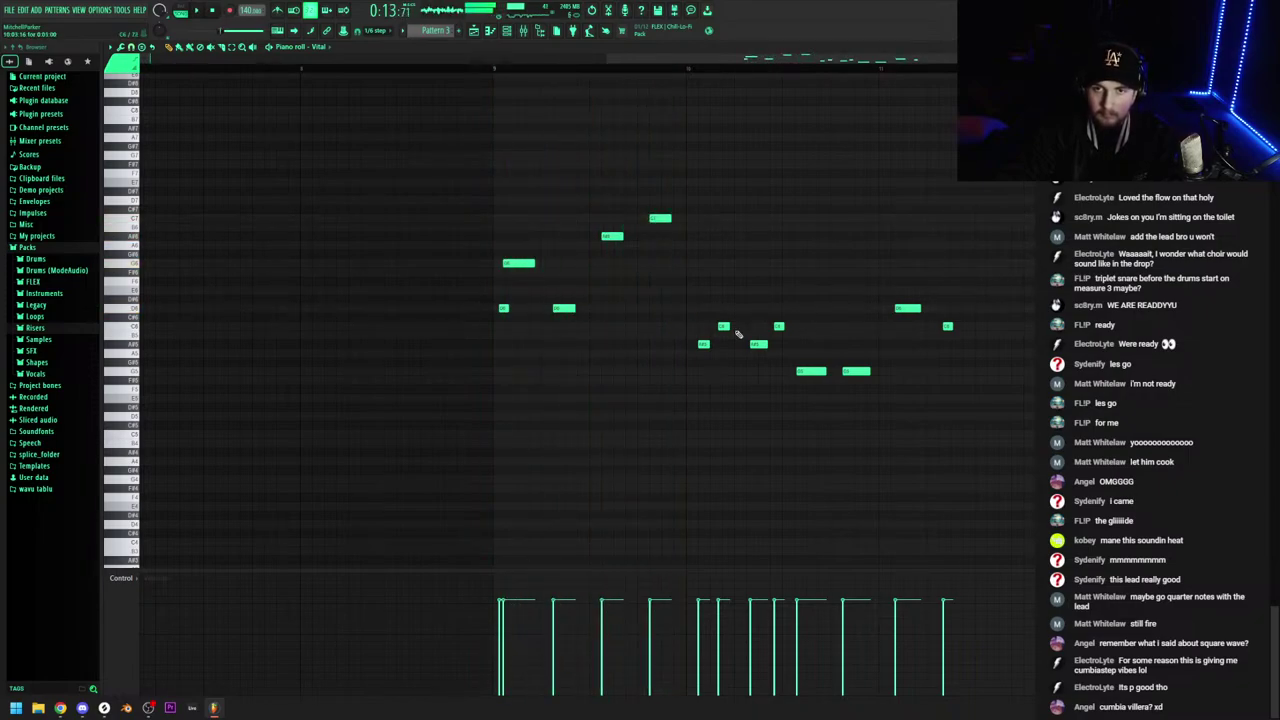
pyautogui.moveTo(1010, 446); pyautogui.dragTo(700, 278)
pyautogui.press('Delete')
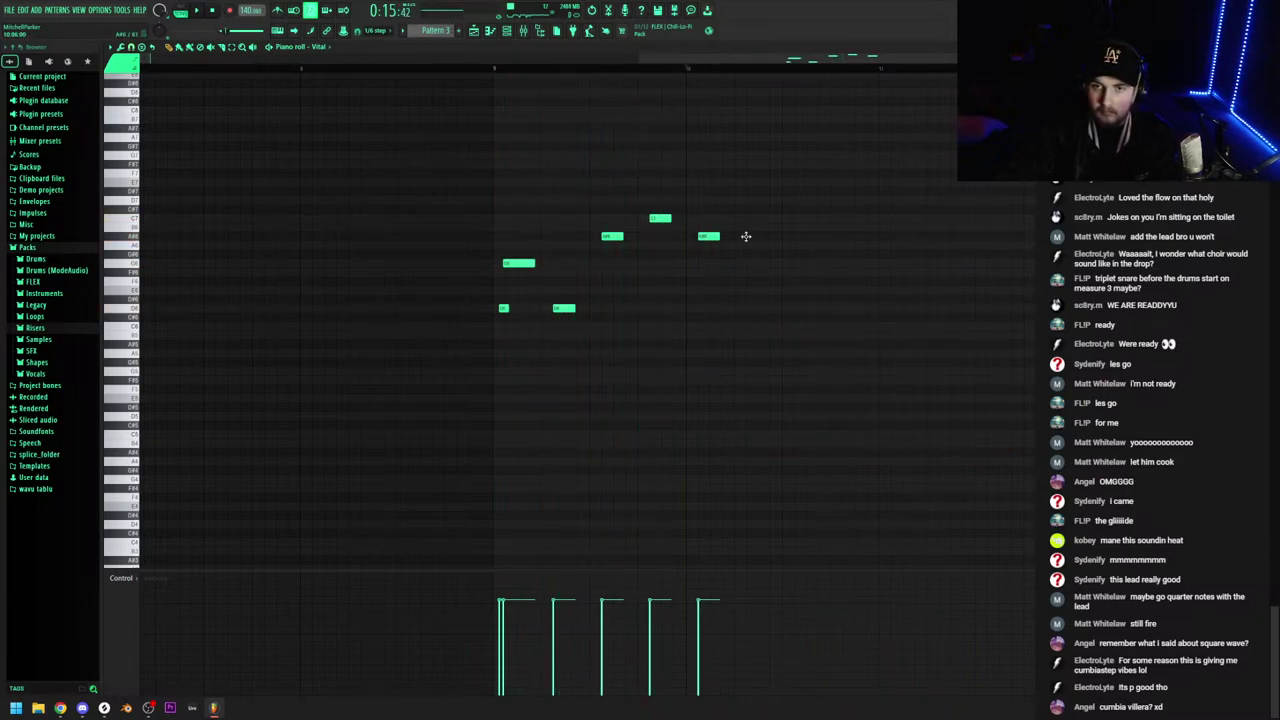
pyautogui.click(802, 237)
pyautogui.click(847, 227)
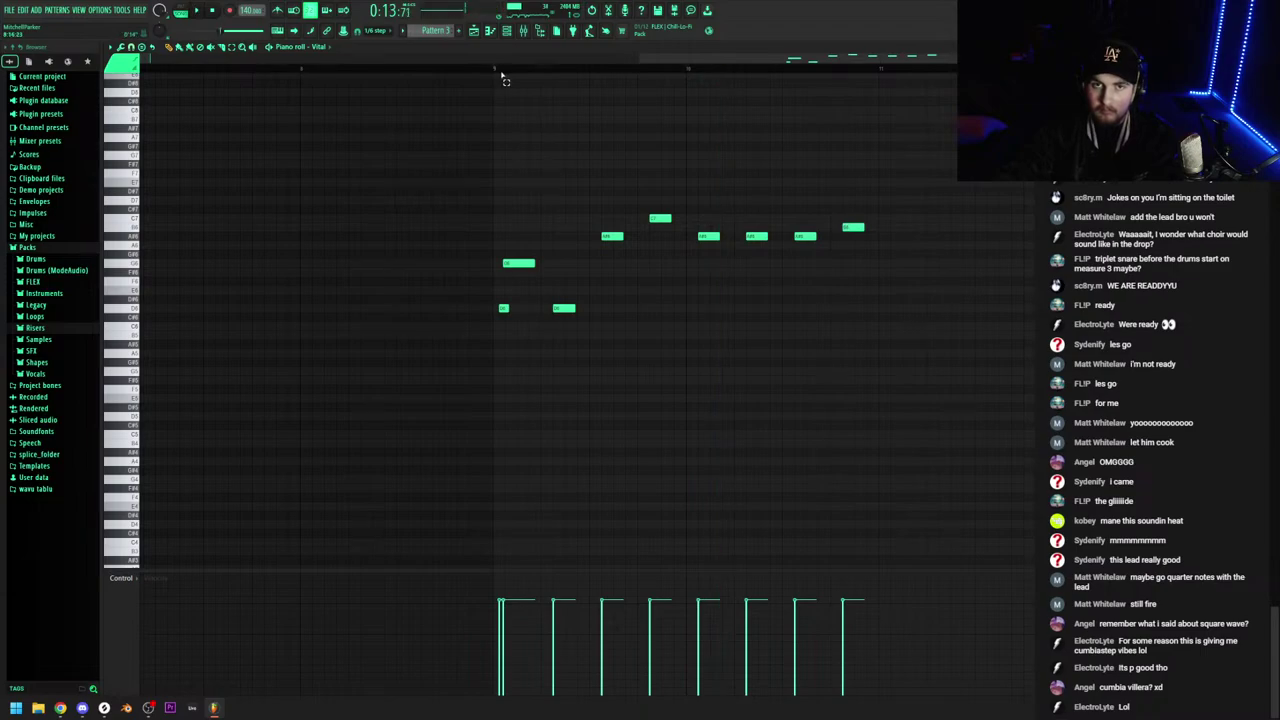
# Duplicate the two-bar phrase of bars 9 and 10 into bars 11 and 12
pyautogui.moveTo(499, 73); pyautogui.dragTo(881, 107)
pyautogui.hotkey('ctrl', 'b')
pyautogui.scroll(-4, 648, 126)
pyautogui.keyDown('ctrl'); pyautogui.click(620, 74); pyautogui.keyUp('ctrl')
pyautogui.scroll(-2, 987, 289)
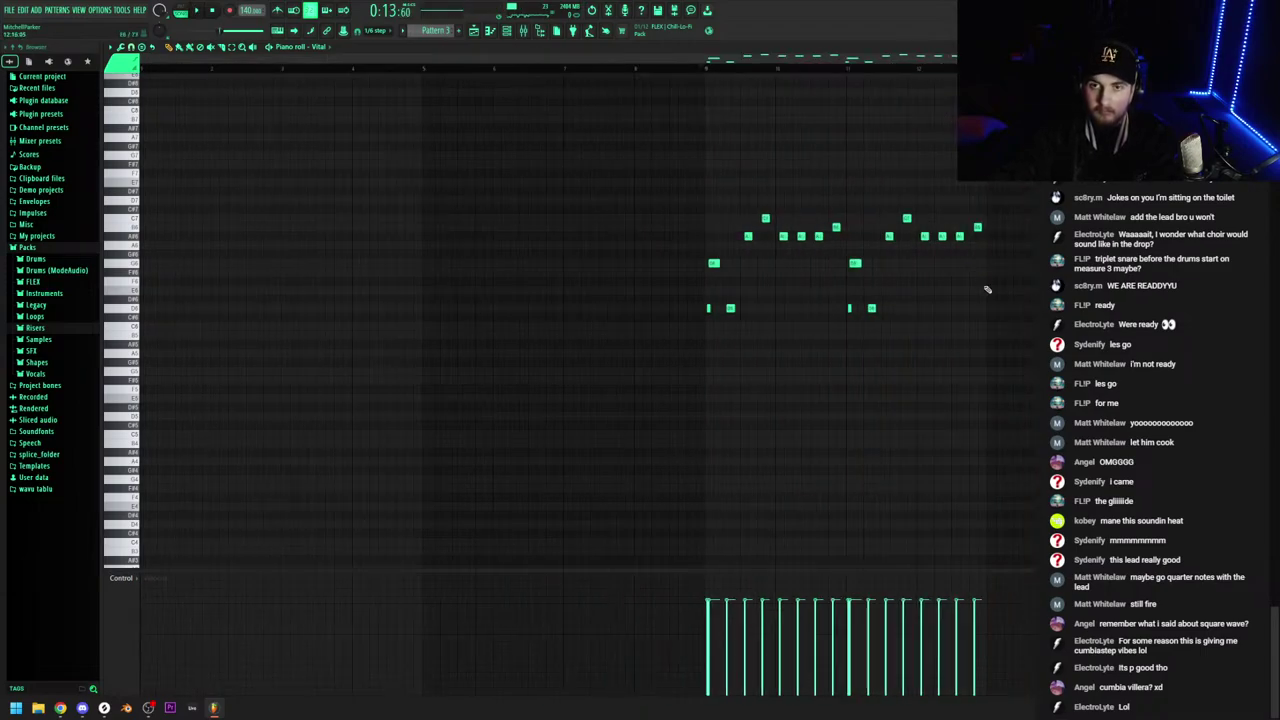
# Move the four-bar melody from bar 9 to the pattern's start, aligning it with a temporary A#5 note that is deleted
pyautogui.hotkey('ctrl', 'a')
pyautogui.moveTo(707, 72); pyautogui.dragTo(985, 76)
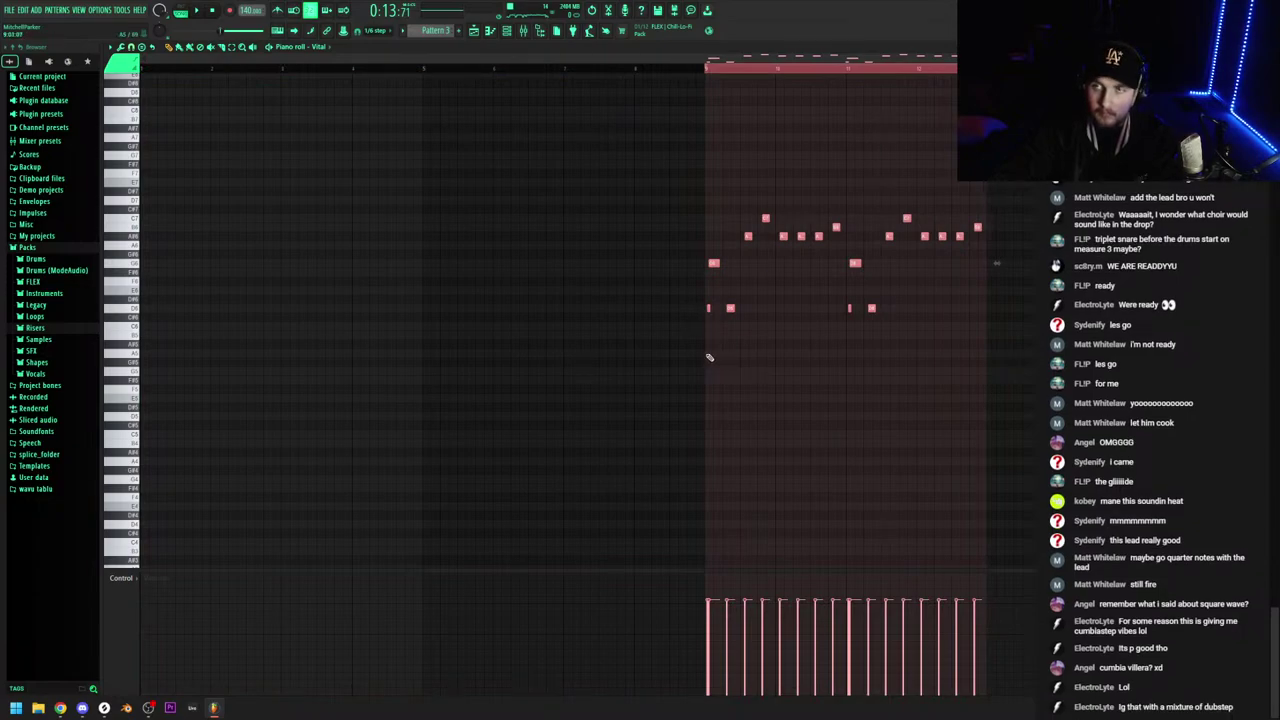
pyautogui.scroll(5, 711, 358)
pyautogui.moveTo(734, 381); pyautogui.dragTo(715, 377)
pyautogui.scroll(-5, 712, 360)
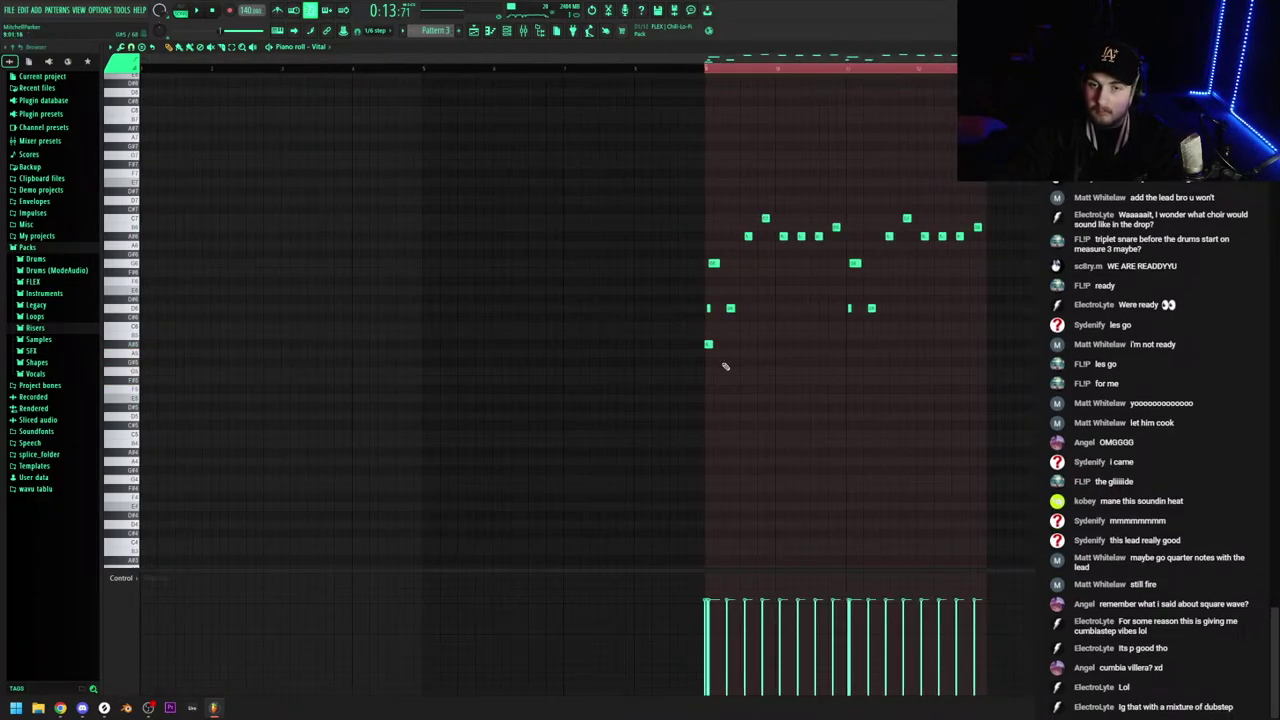
pyautogui.hotkey('ctrl', 'a')
pyautogui.moveTo(206, 344); pyautogui.dragTo(88, 347)
pyautogui.rightClick(142, 354)
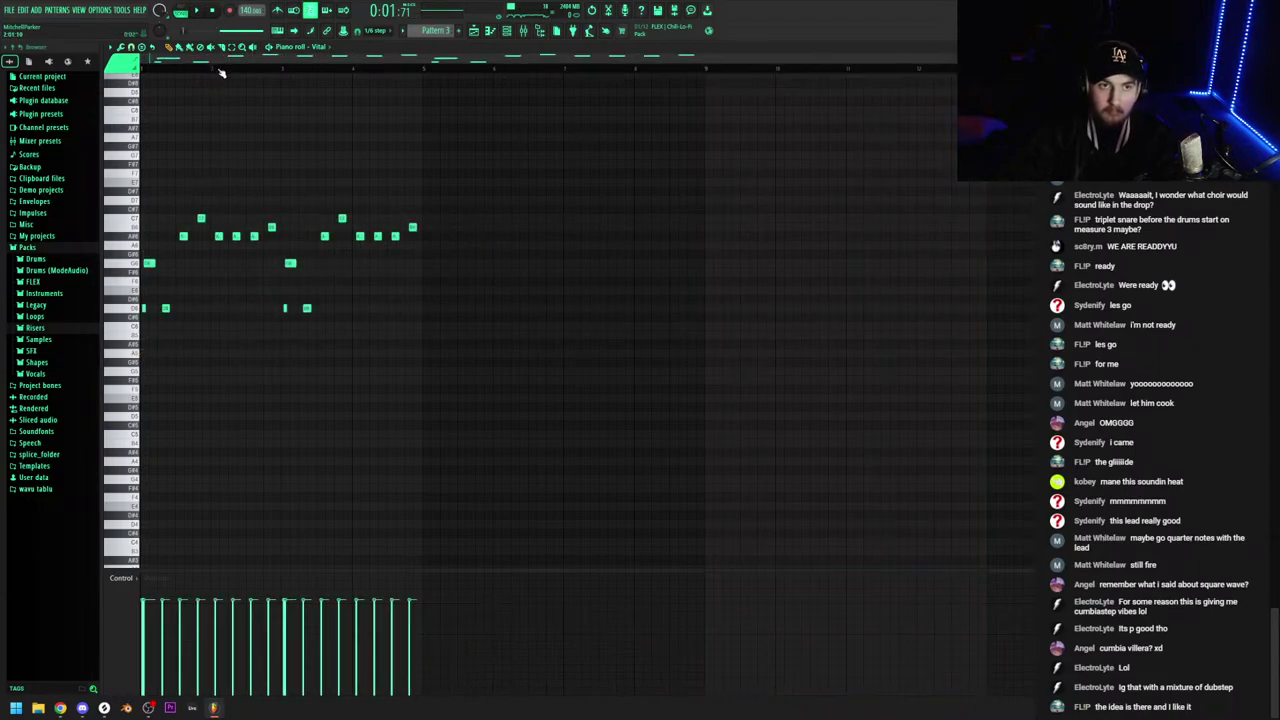
# Play the arrangement from bar 1 and raise both C7 notes of Pattern 3 to C#7
pyautogui.click(474, 30)
pyautogui.scroll(3, 308, 130)
pyautogui.moveTo(291, 68); pyautogui.dragTo(241, 68)
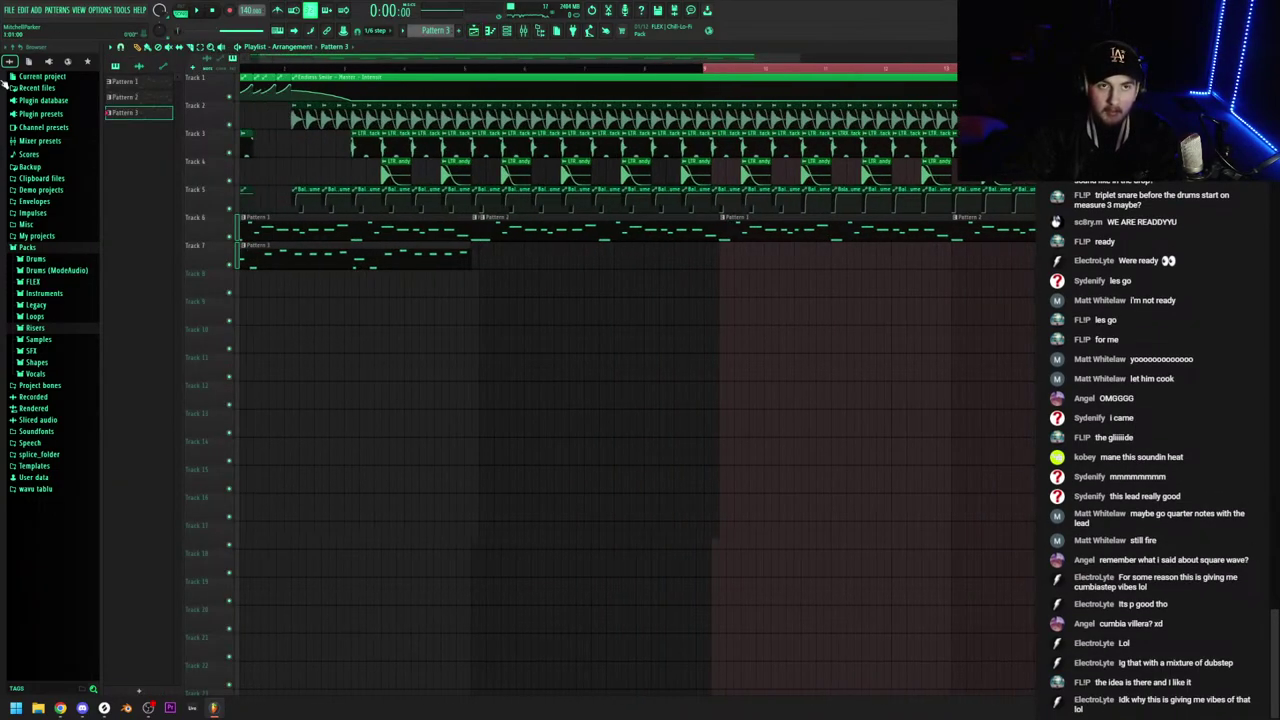
pyautogui.press('space')
pyautogui.scroll(3, 246, 70)
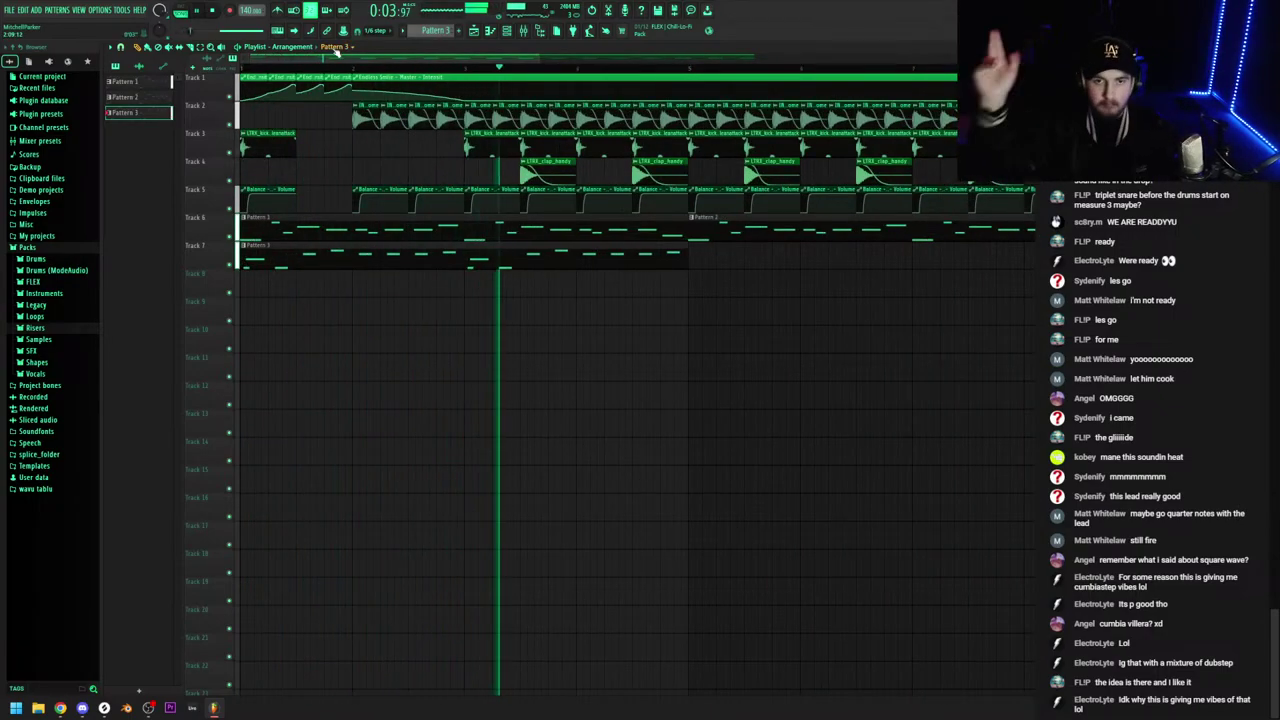
pyautogui.doubleClick(465, 258)
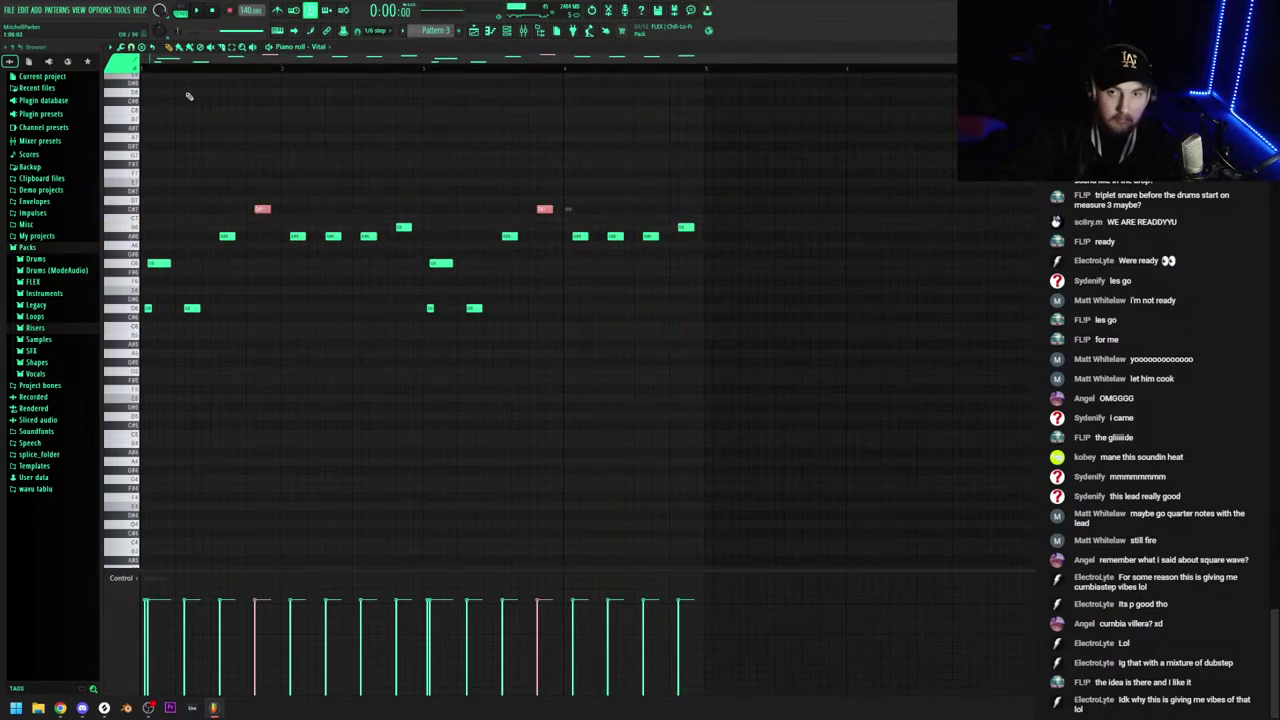
# Set the piano roll's scale highlighting root to G and move Pattern 3's C#7 and B6 notes to C7
pyautogui.click(110, 47)
pyautogui.moveTo(150, 96)
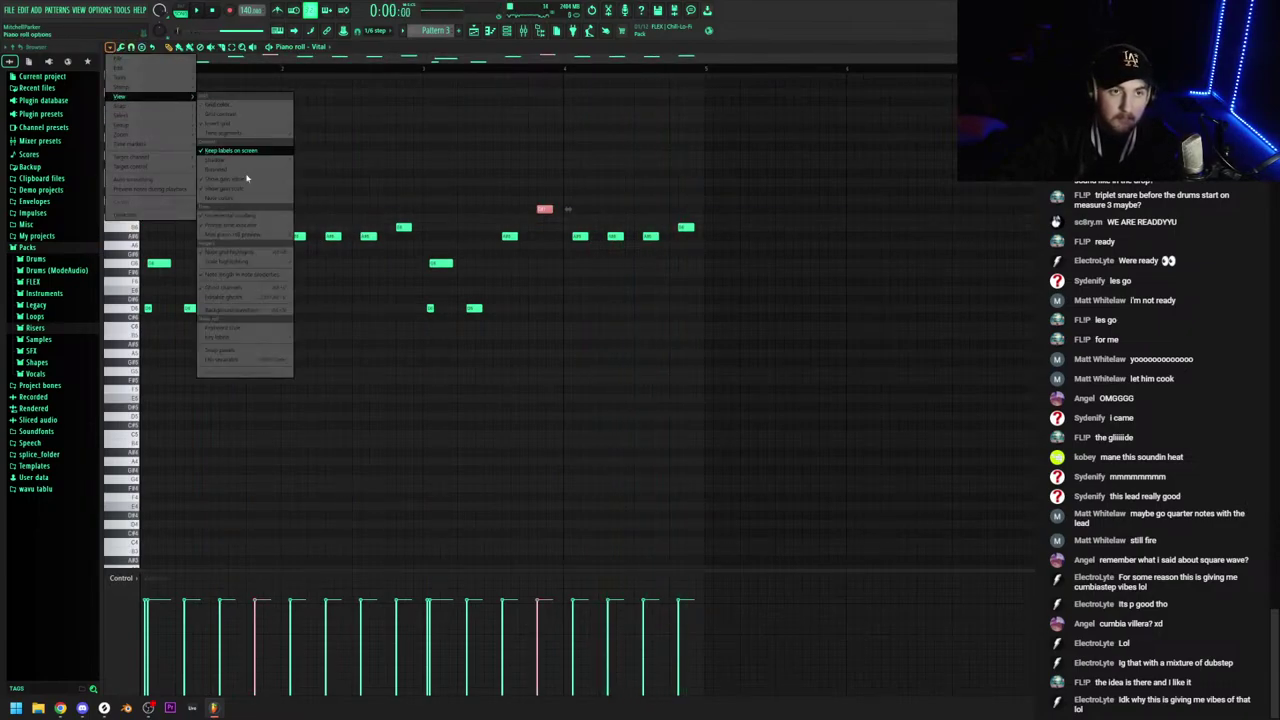
pyautogui.moveTo(234, 263)
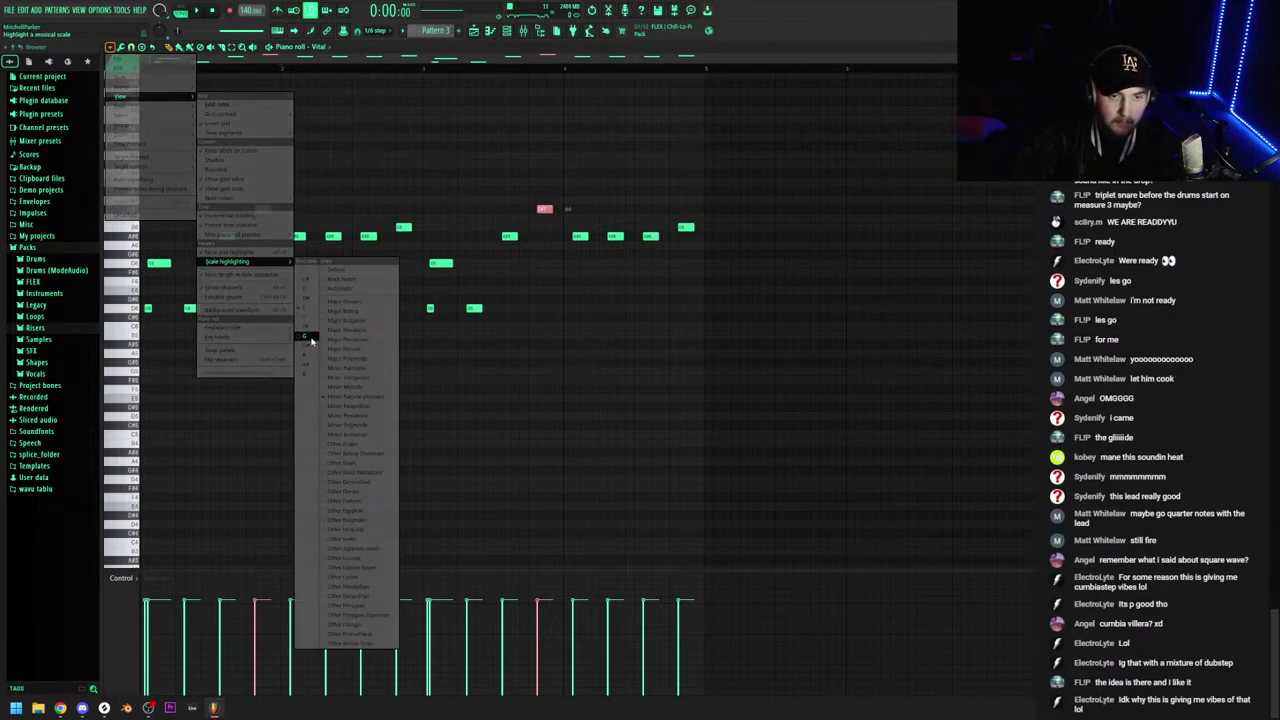
pyautogui.click(311, 341)
pyautogui.click(281, 325)
pyautogui.doubleClick(142, 210)
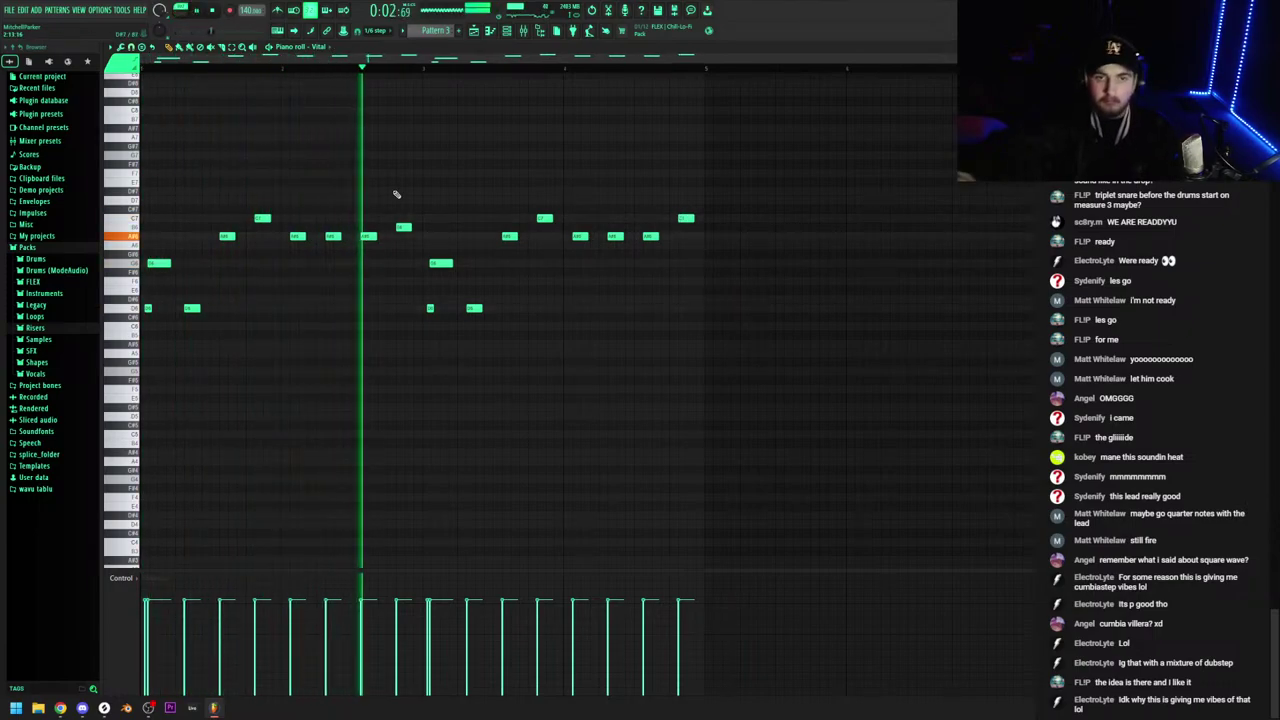
pyautogui.press('space')
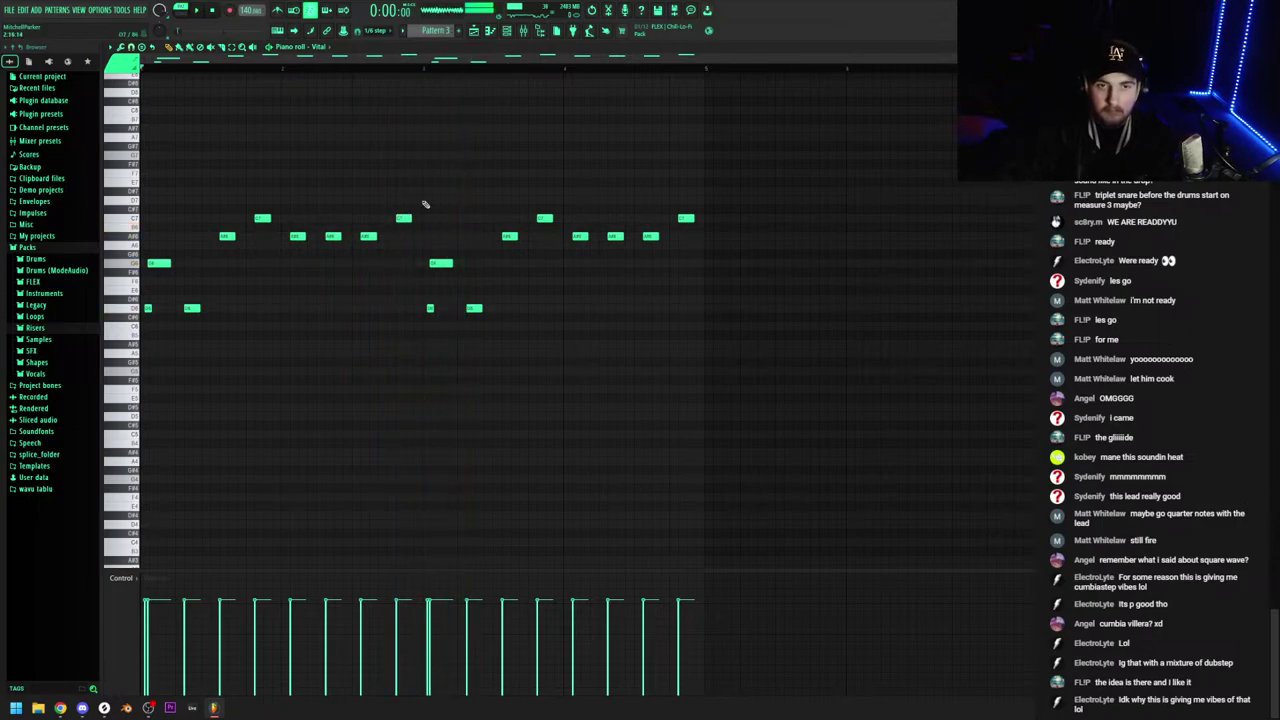
# In the lead Vital, set oscillator 1's transpose to -12 and phase randomization to 0%, and slightly lengthen envelope 1's attack
pyautogui.click(504, 31)
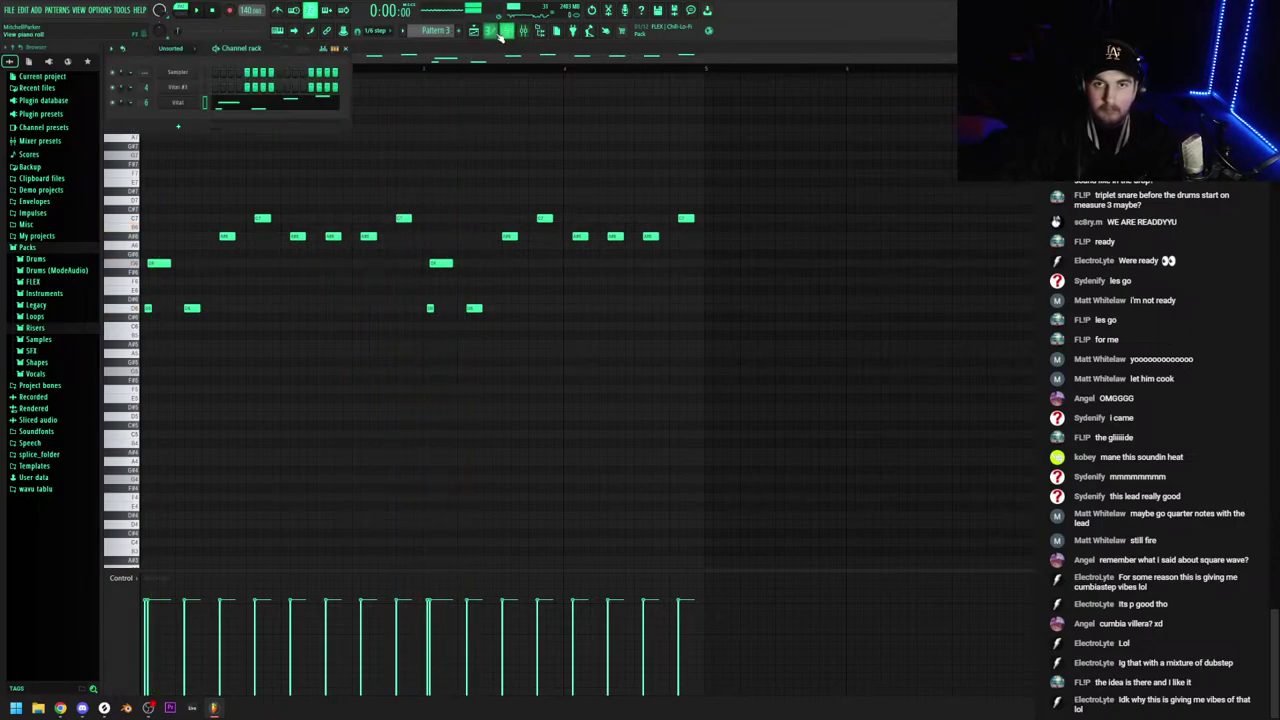
pyautogui.click(180, 104)
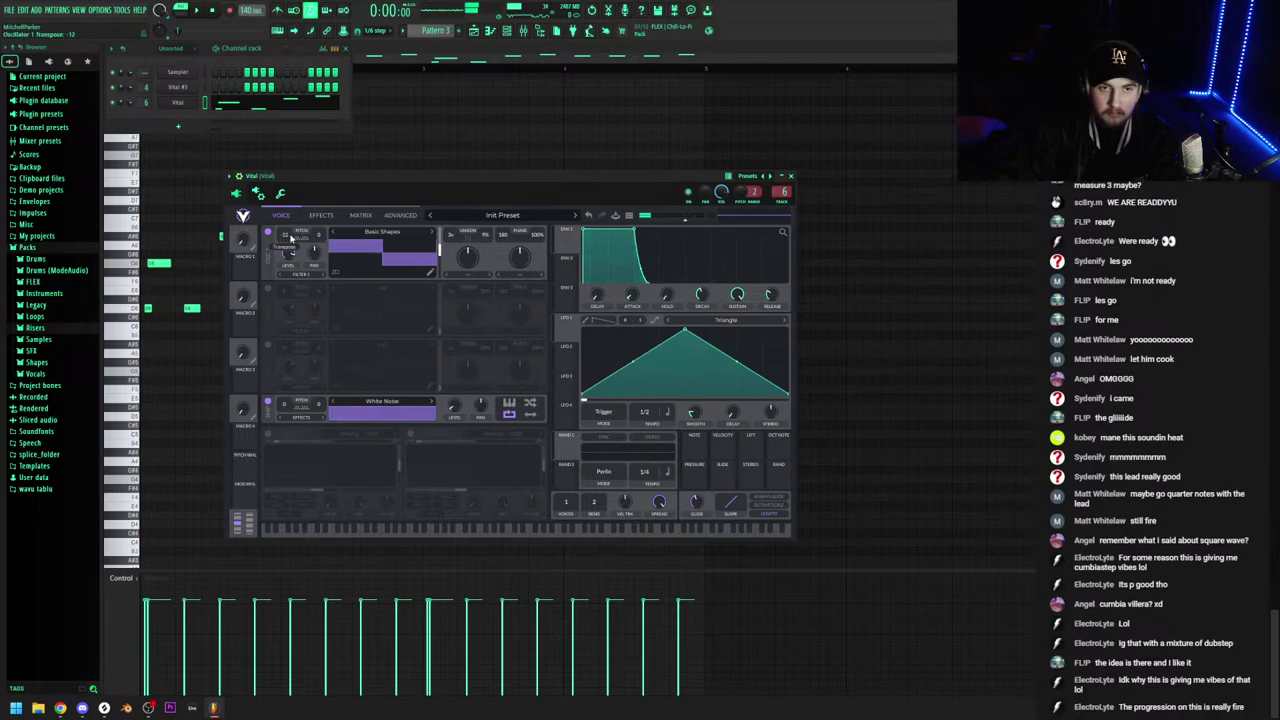
pyautogui.press('space')
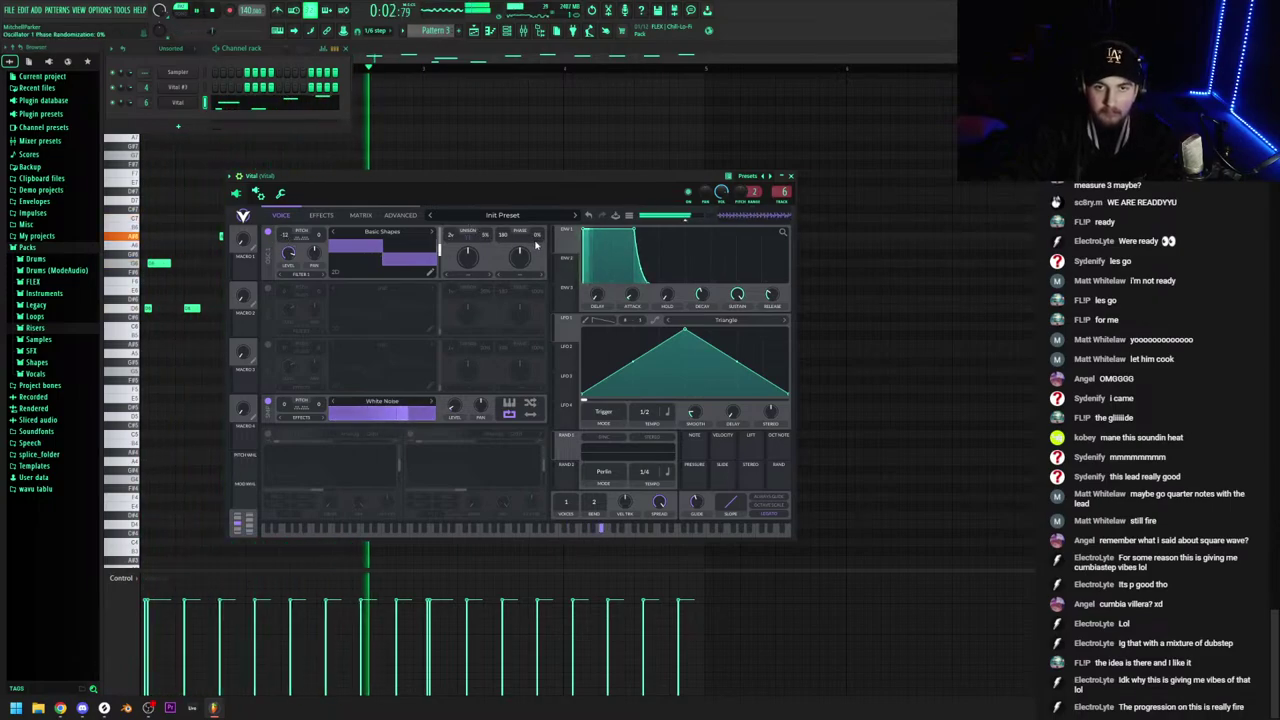
pyautogui.moveTo(633, 299); pyautogui.dragTo(630, 294)
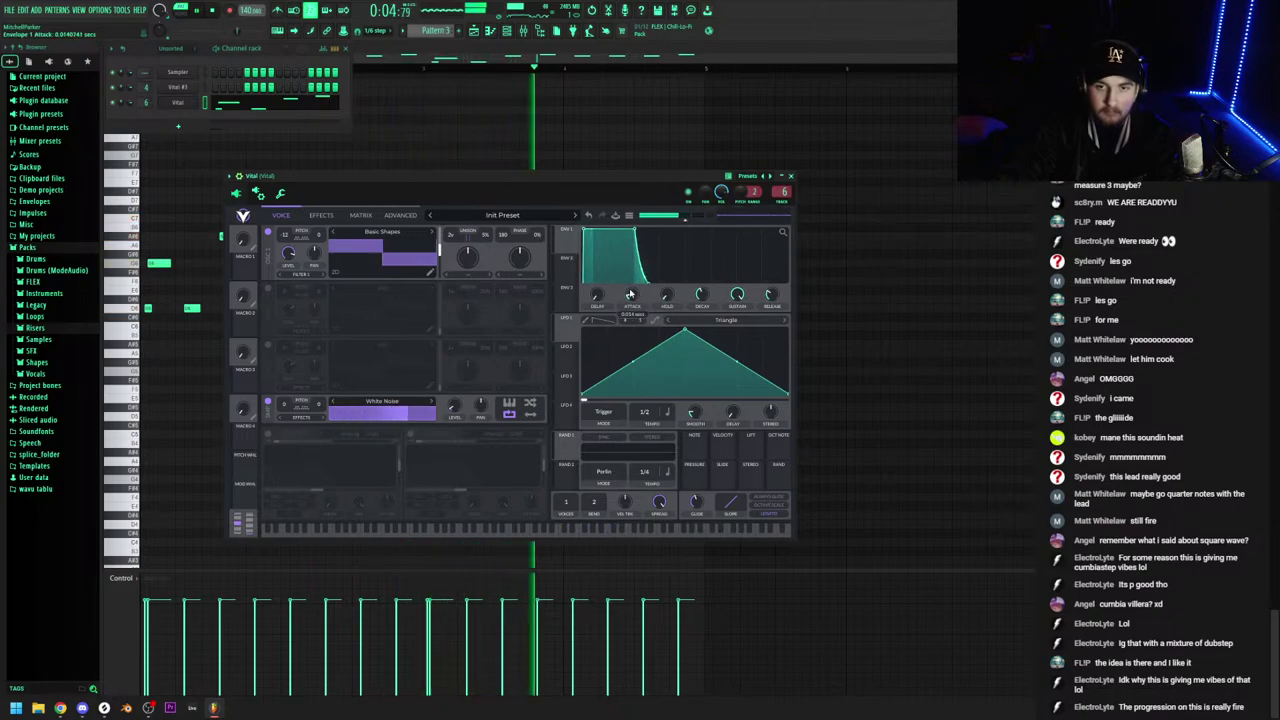
# Enable Filter 1 in the lead Vital and modulate its cutoff with envelope 1
pyautogui.click(268, 434)
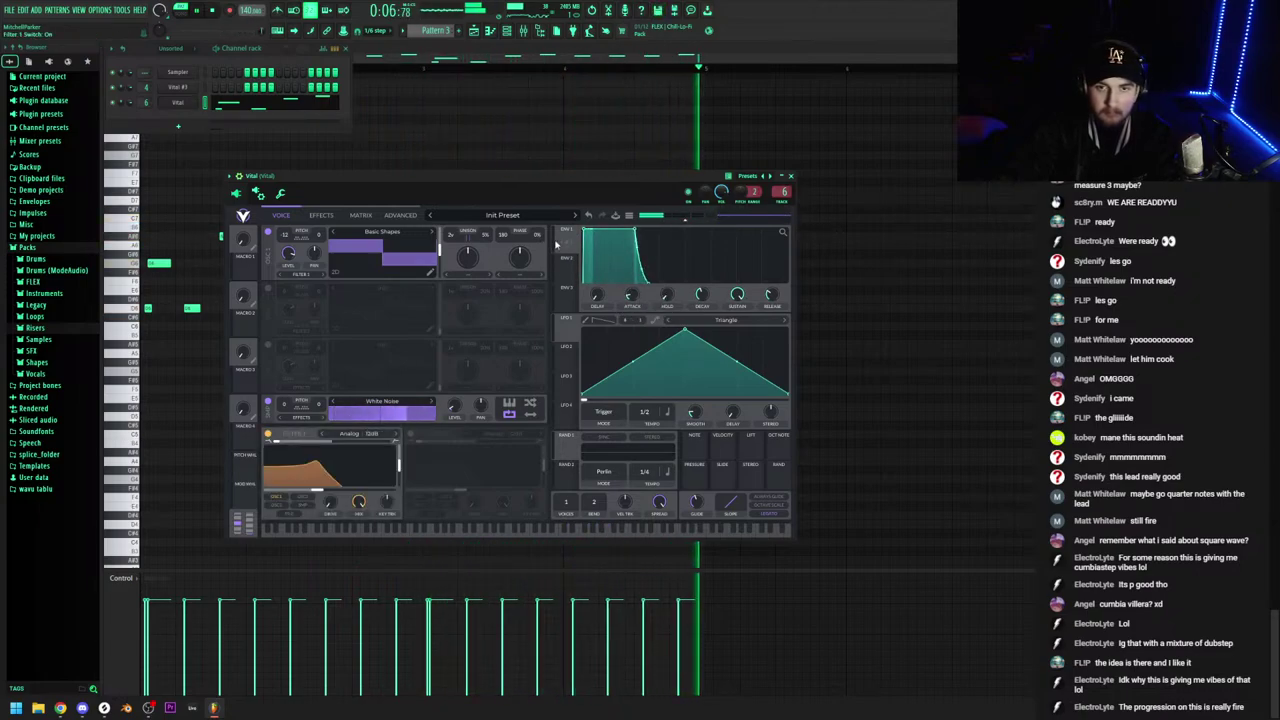
pyautogui.moveTo(560, 245); pyautogui.dragTo(311, 492)
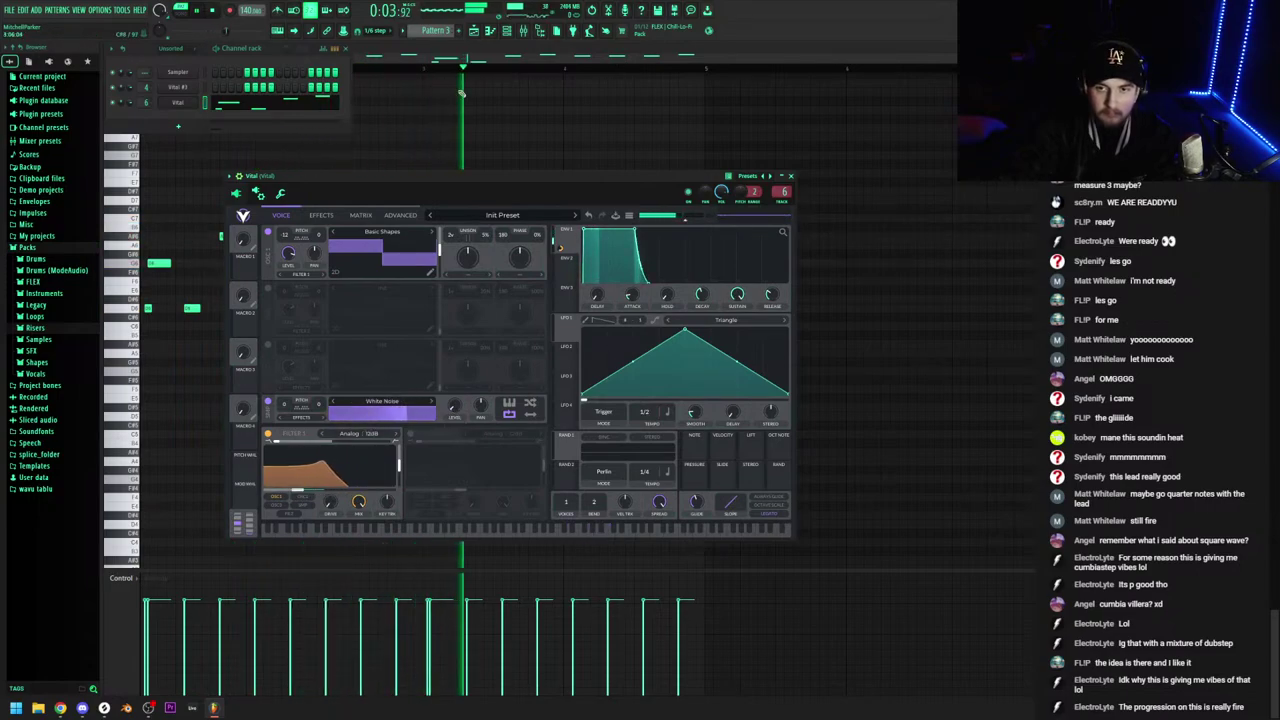
# Duplicate the Pattern 3 clip along Track 7 until the lead fills all 16 bars of the arrangement
pyautogui.click(489, 31)
pyautogui.click(475, 32)
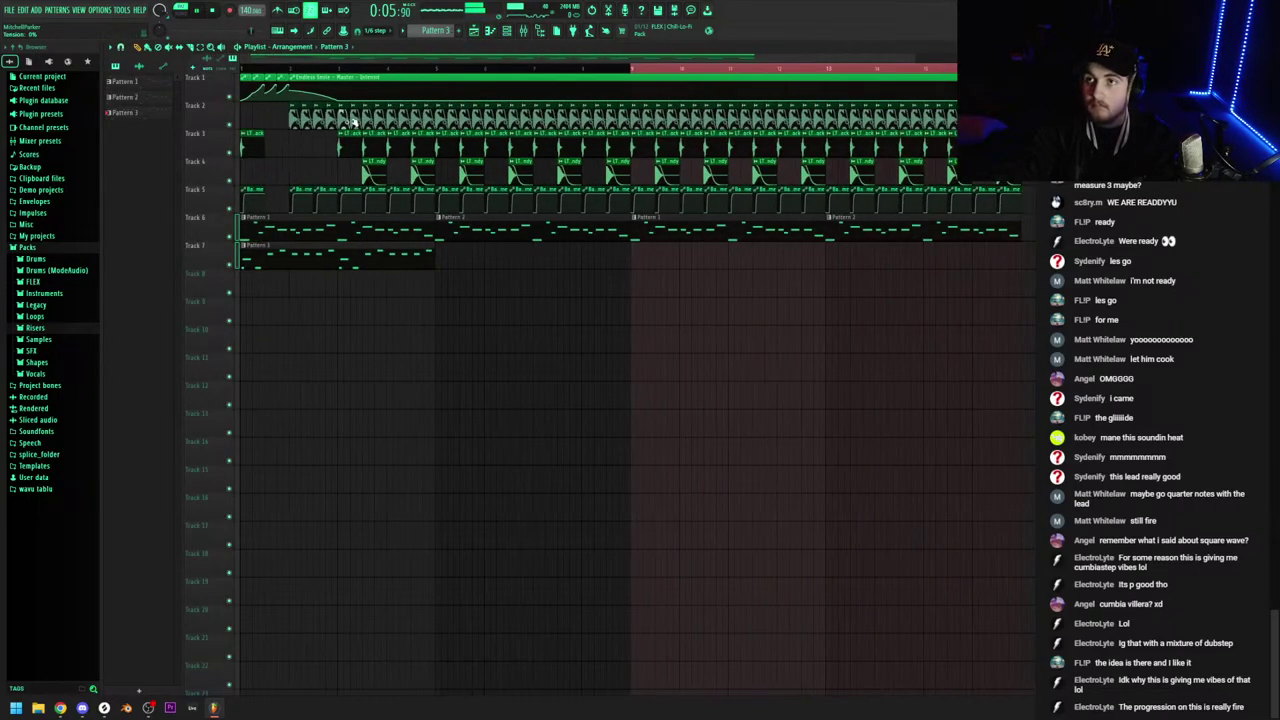
pyautogui.click(283, 68)
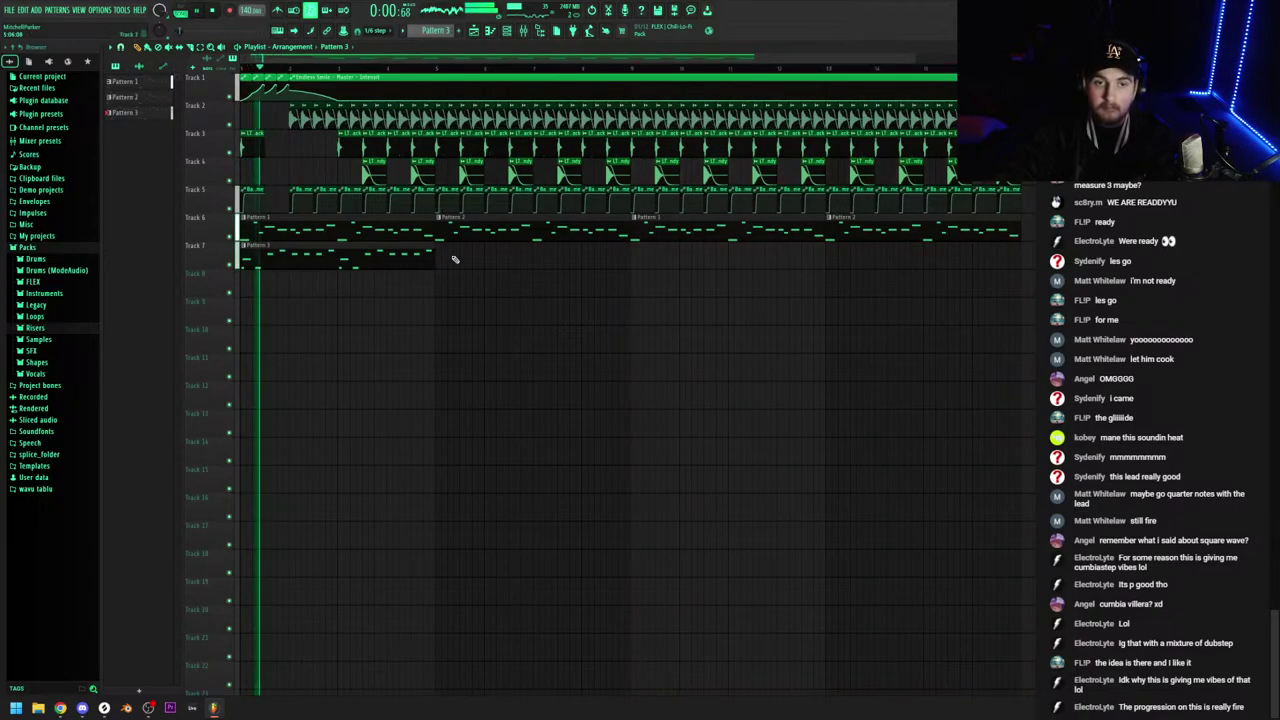
pyautogui.moveTo(452, 262); pyautogui.dragTo(378, 258)
pyautogui.hotkey('ctrl', 'b')
pyautogui.moveTo(547, 280); pyautogui.dragTo(372, 262)
pyautogui.hotkey('ctrl', 'b')
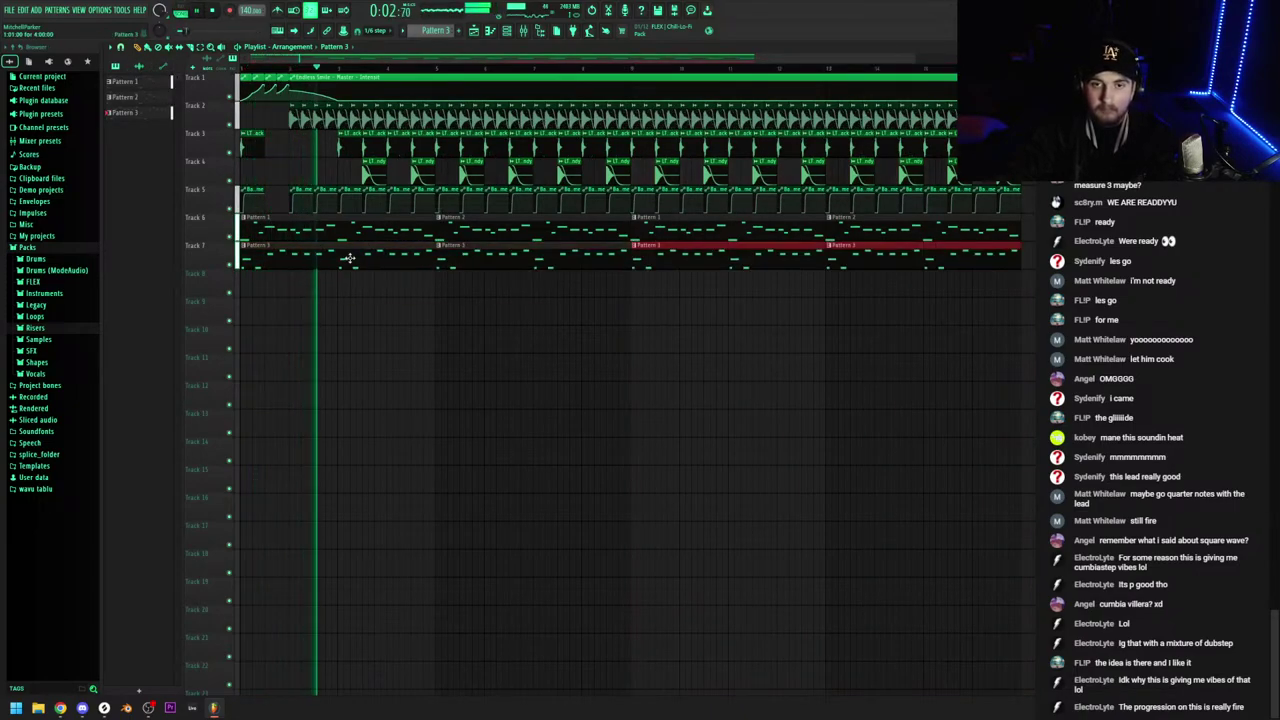
pyautogui.click(430, 284)
pyautogui.rightClick(430, 286)
# Add Fruity parametric EQ 2 to the Vital #3 mixer track, with band 1 as a high pass and a slight band 6 boost
pyautogui.click(522, 31)
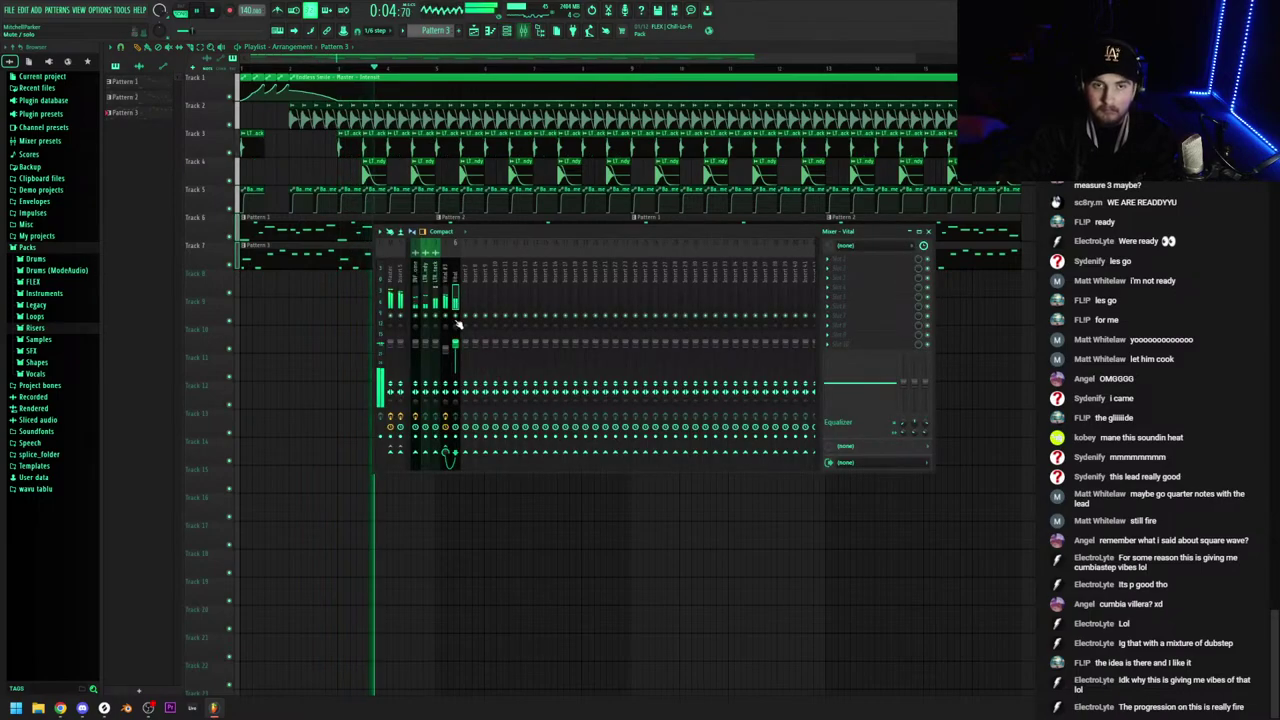
pyautogui.click(849, 277)
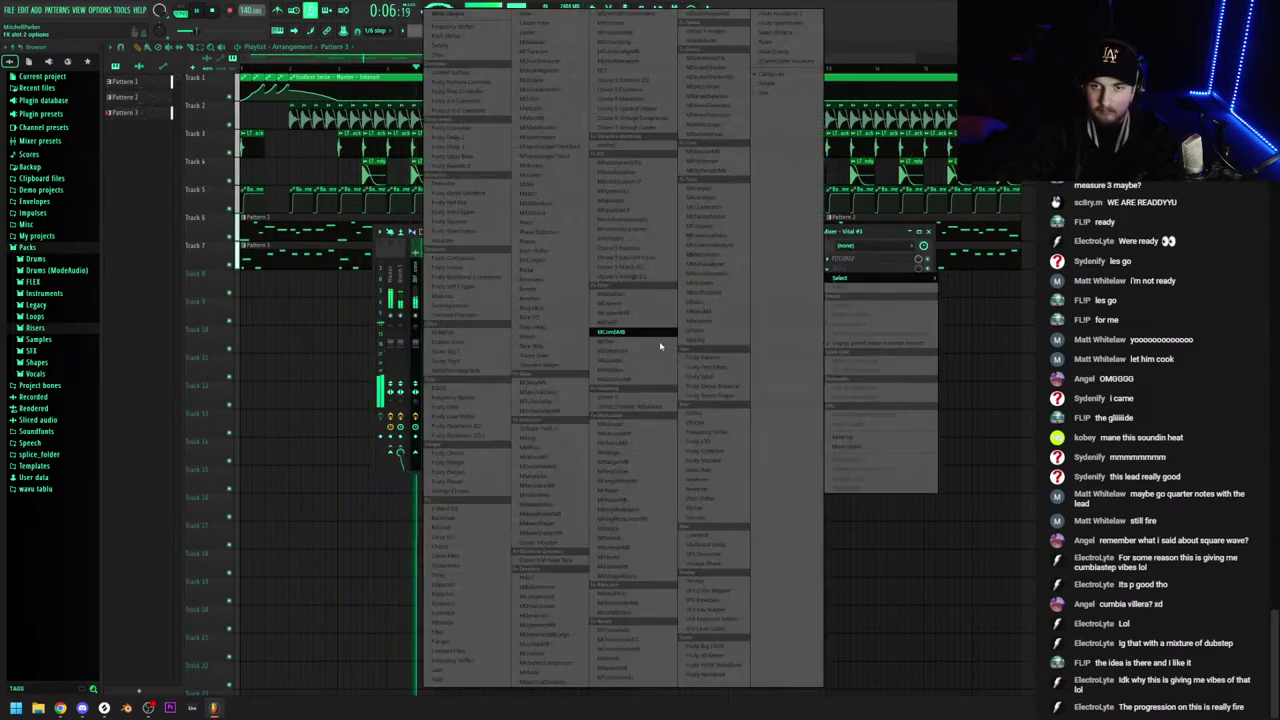
pyautogui.click(466, 436)
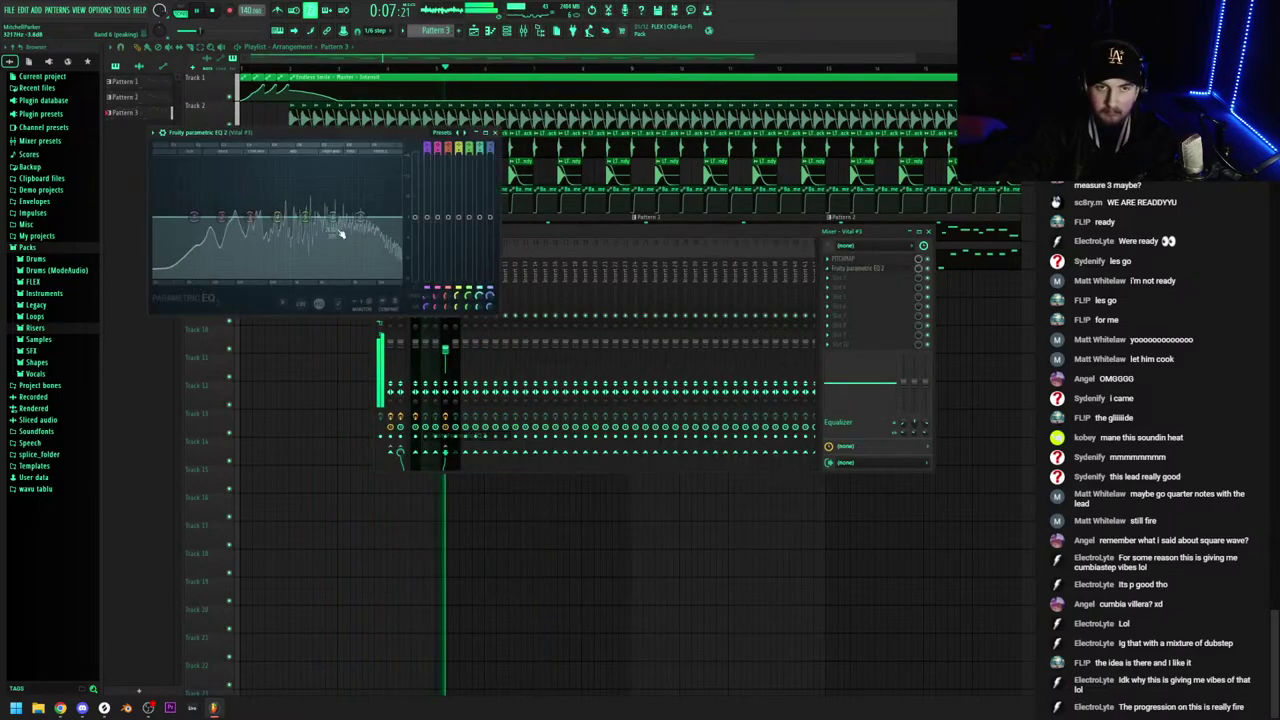
pyautogui.rightClick(198, 217)
pyautogui.moveTo(210, 243)
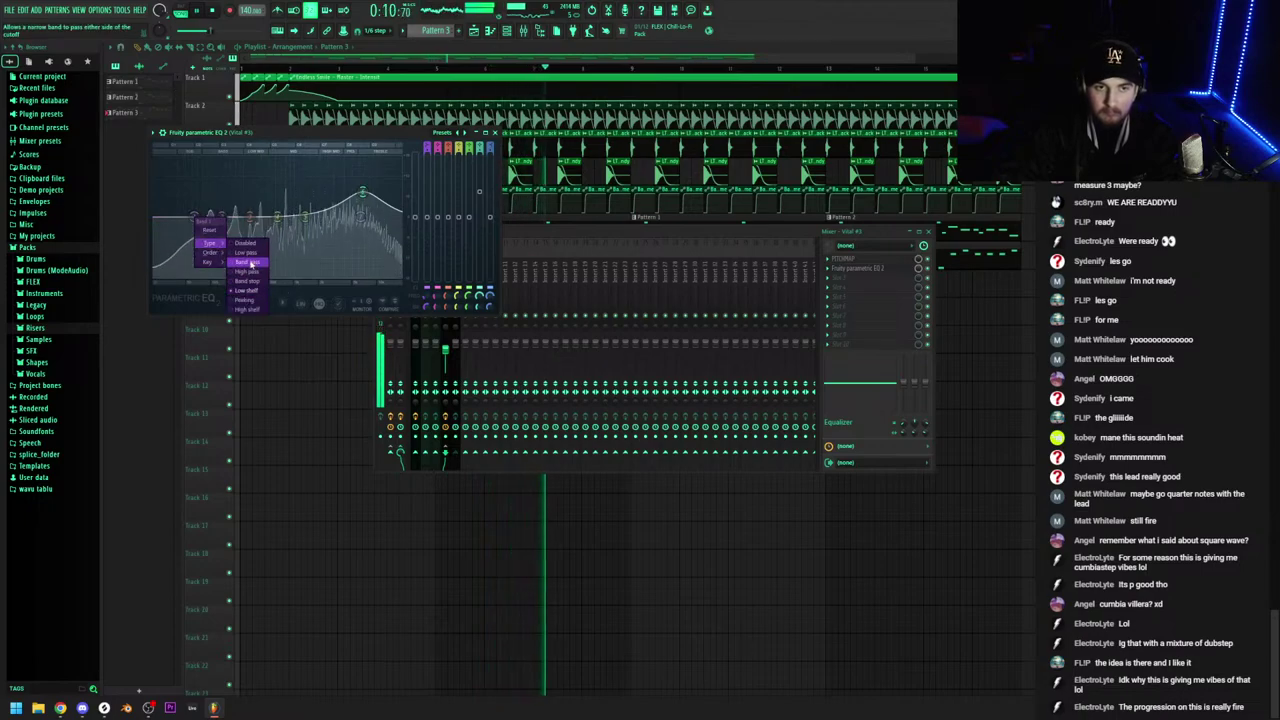
pyautogui.click(251, 263)
pyautogui.moveTo(362, 190); pyautogui.dragTo(331, 214)
# Transpose the whole Pattern 3 lead melody up one octave and lower the Vital channel's volume
pyautogui.click(507, 31)
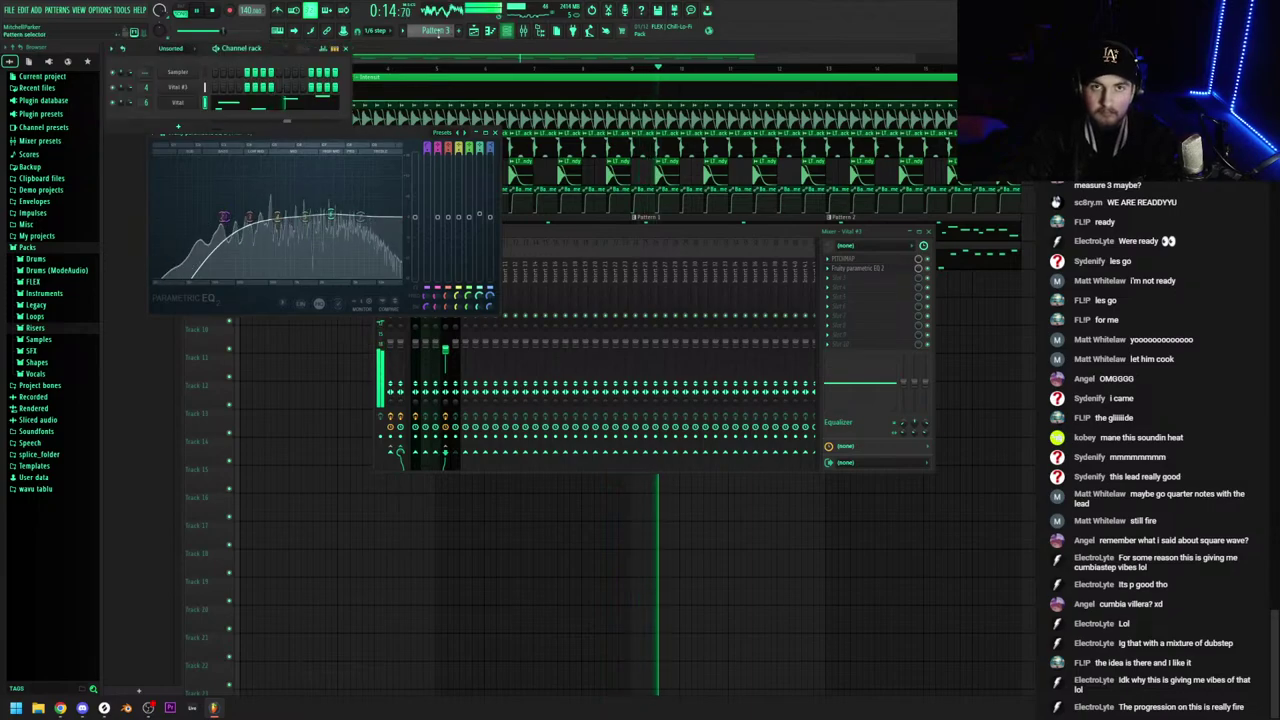
pyautogui.press('space')
pyautogui.rightClick(188, 105)
pyautogui.rightClick(189, 107)
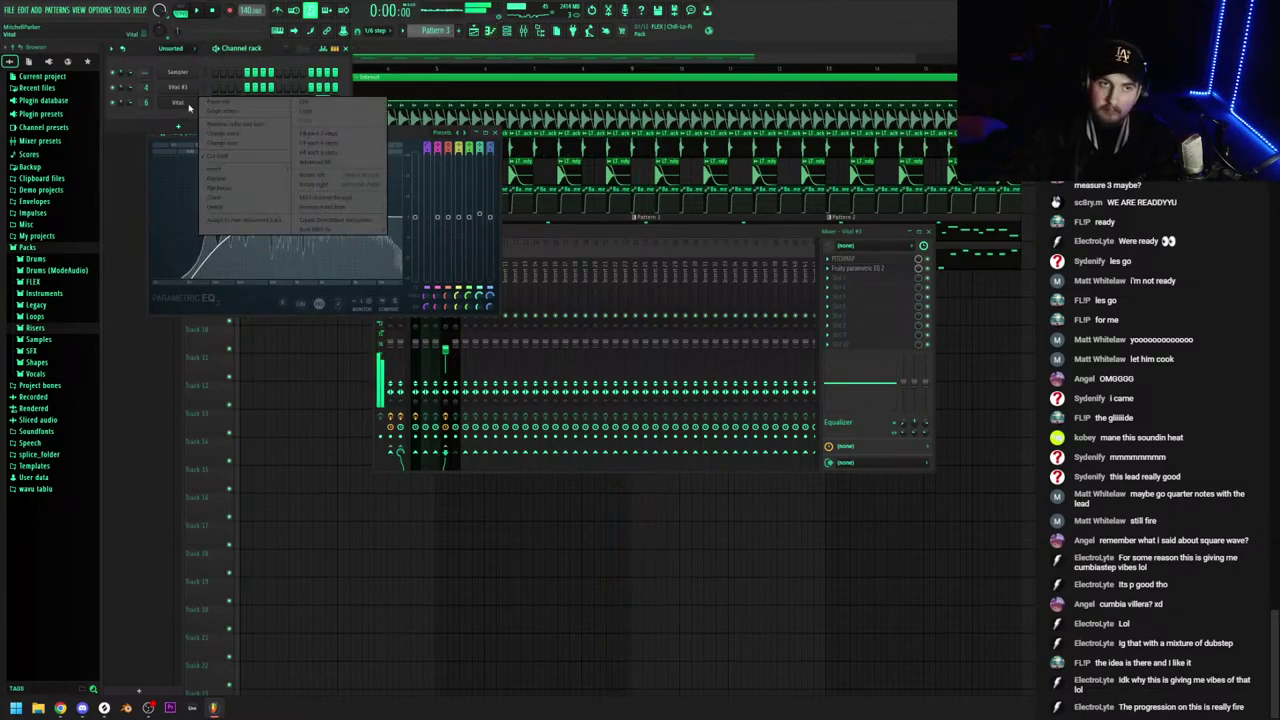
pyautogui.click(212, 102)
pyautogui.scroll(-4, 172, 121)
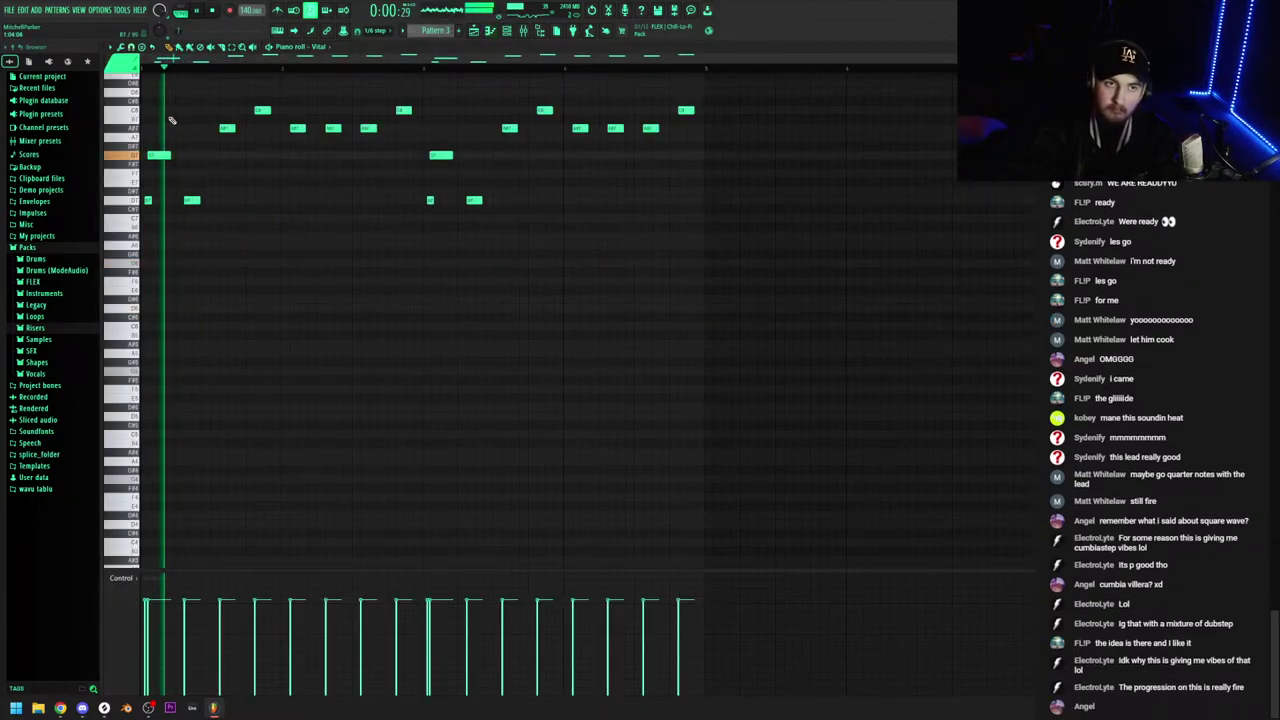
pyautogui.scroll(3, 217, 240)
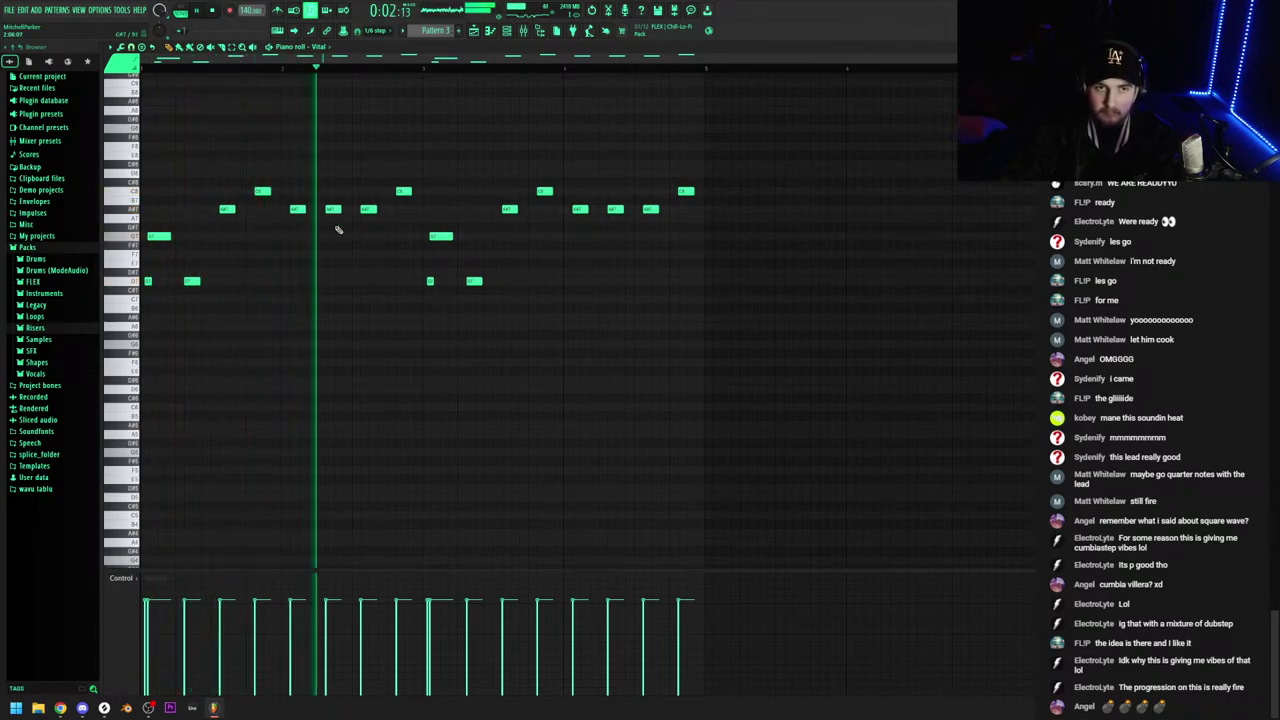
pyautogui.press('F6')
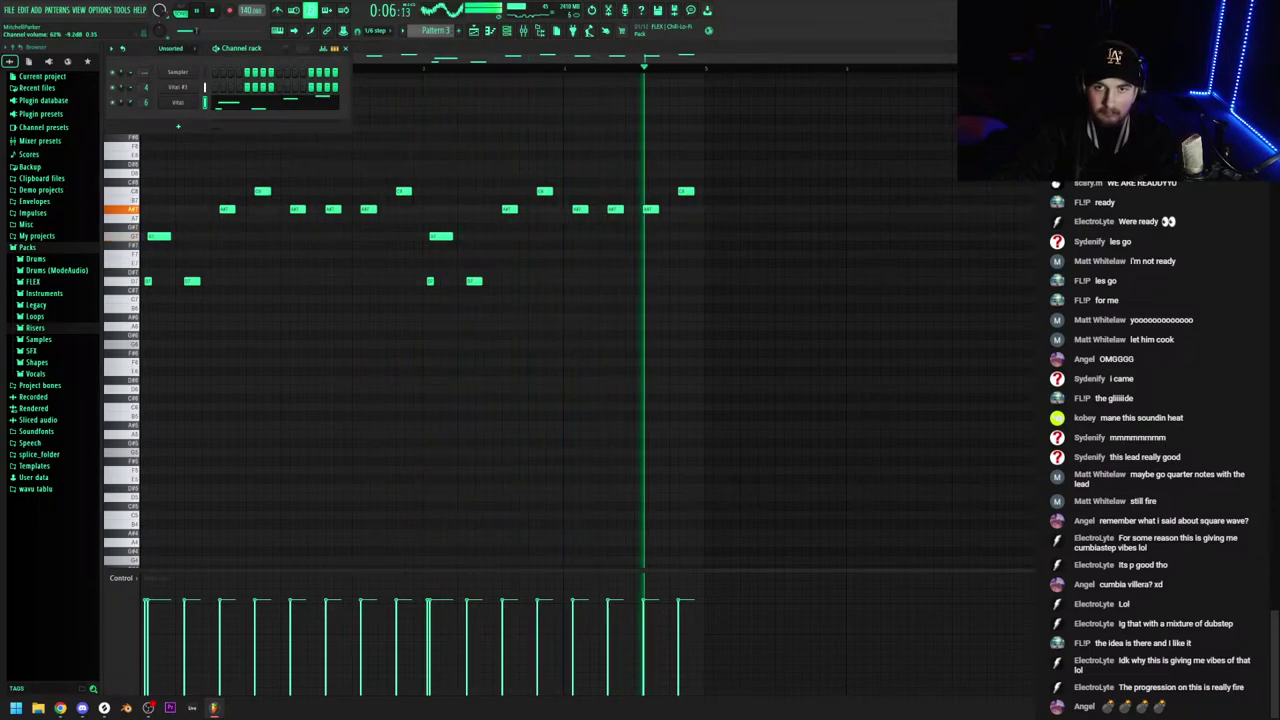
# Play the arrangement to hear the raised lead melody together with the bass and drums
pyautogui.click(476, 31)
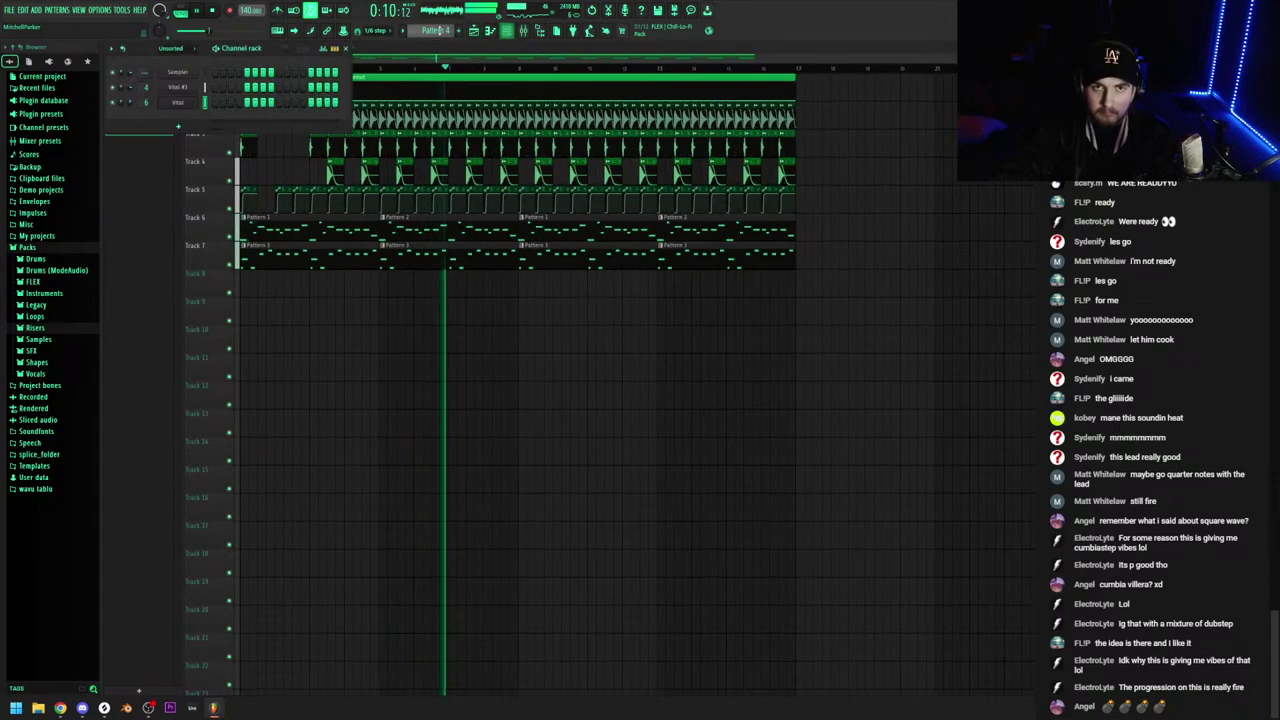
pyautogui.scroll(1, 440, 31)
pyautogui.click(346, 48)
pyautogui.scroll(3, 316, 64)
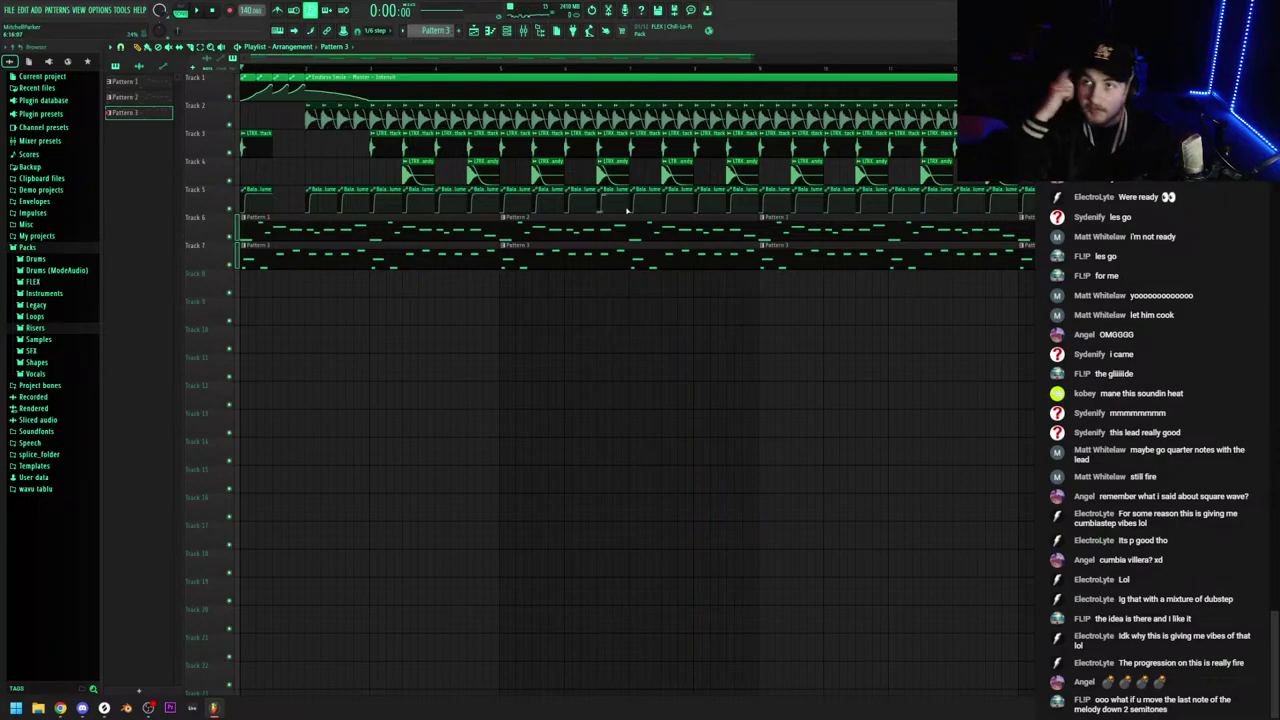
pyautogui.doubleClick(458, 261)
pyautogui.click(683, 192)
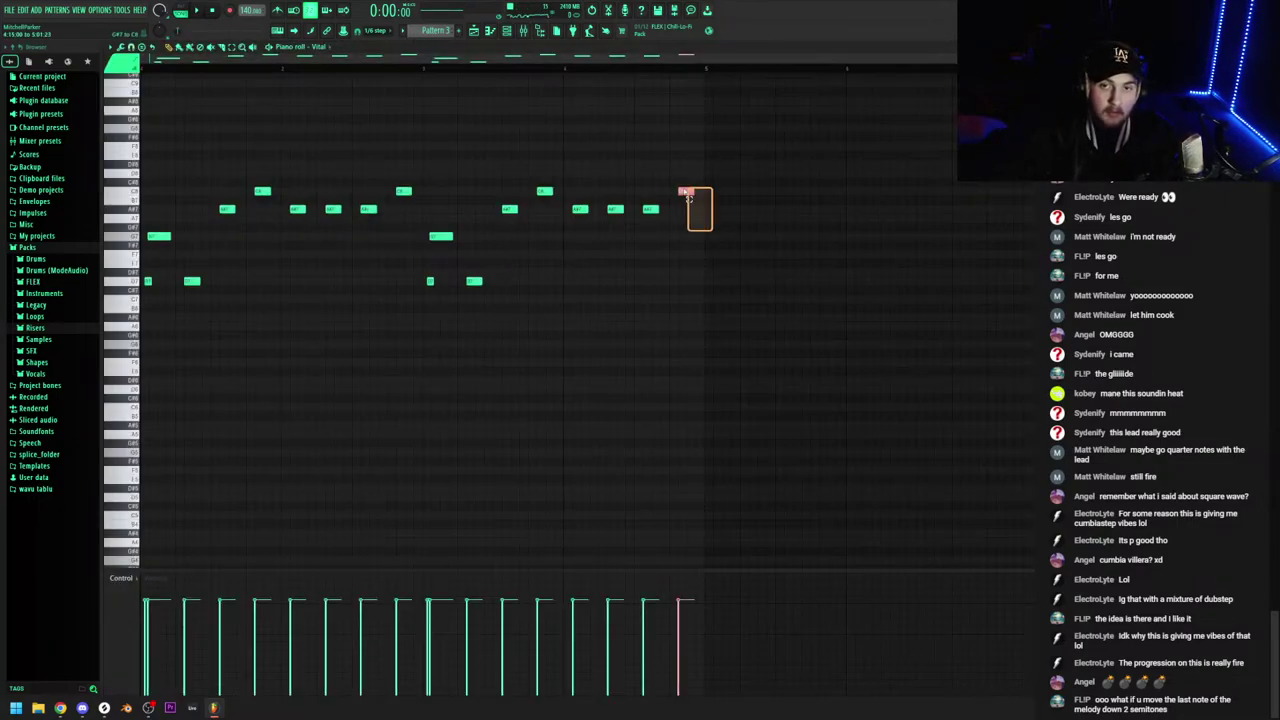
pyautogui.click(675, 76)
pyautogui.rightClick(677, 80)
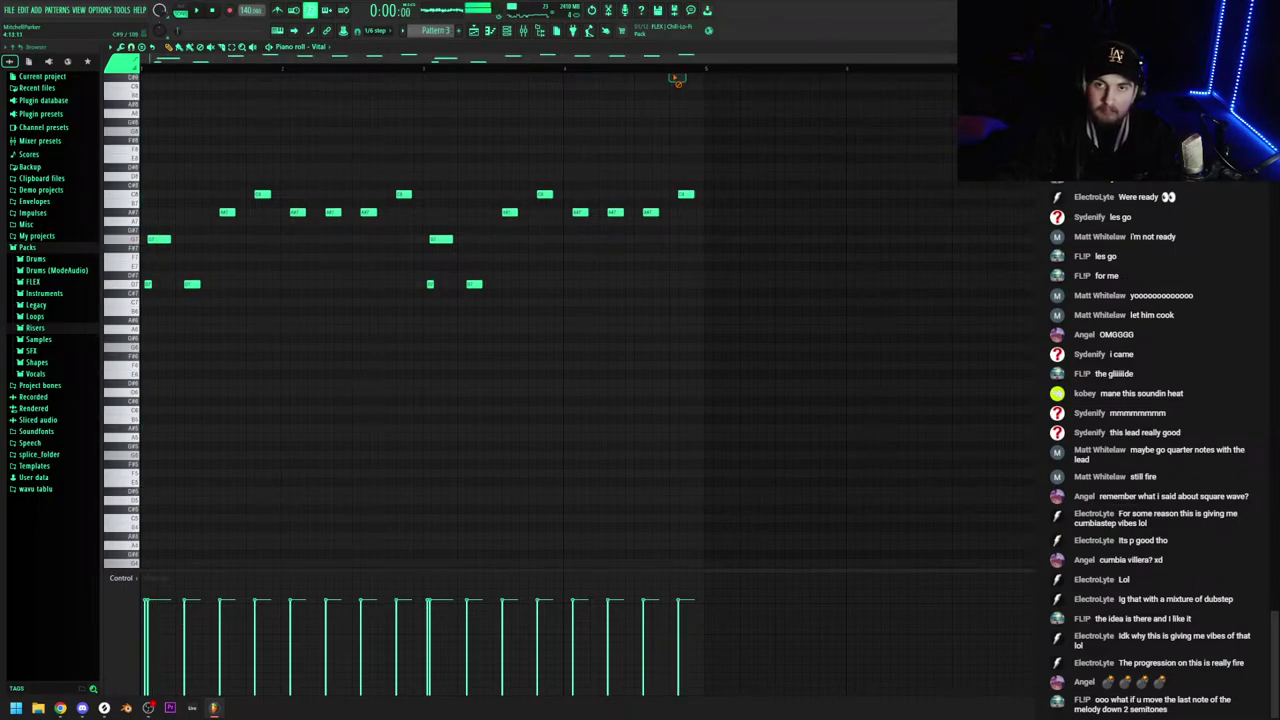
# Add a new Vital channel in Pattern 2 and paste the Vital #3 bass notes into it
pyautogui.click(484, 30)
pyautogui.click(507, 30)
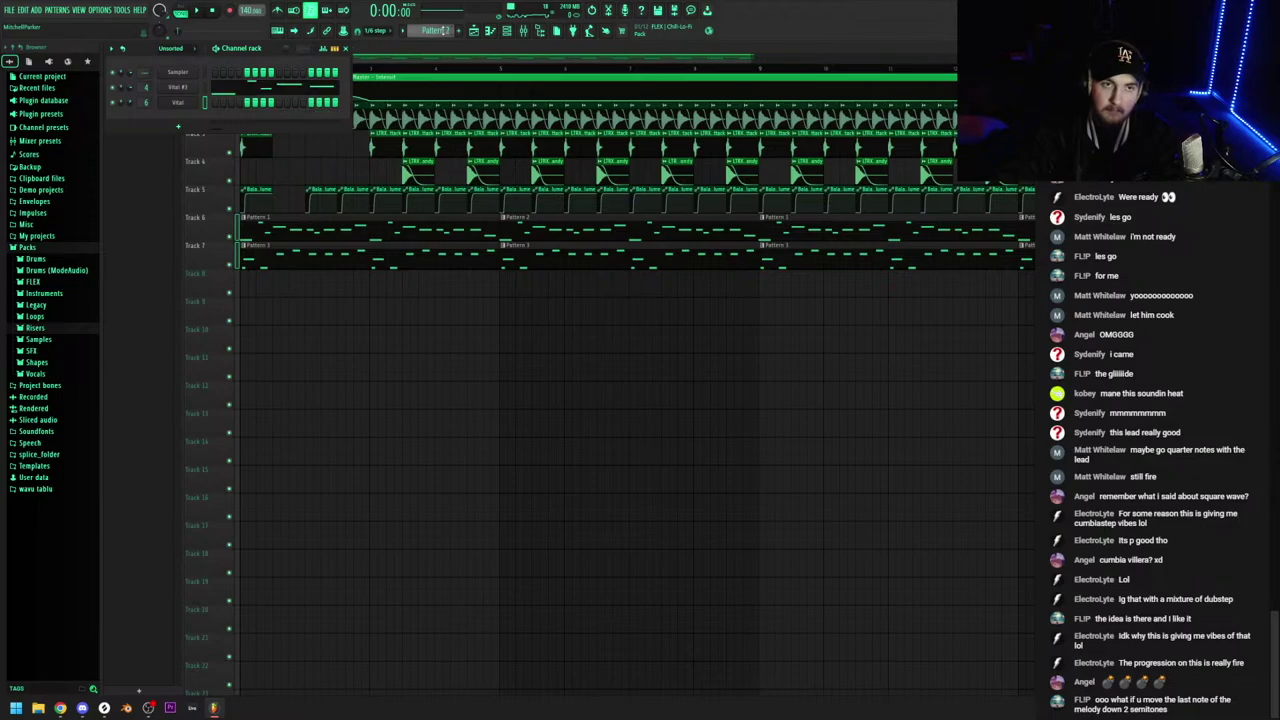
pyautogui.click(37, 10)
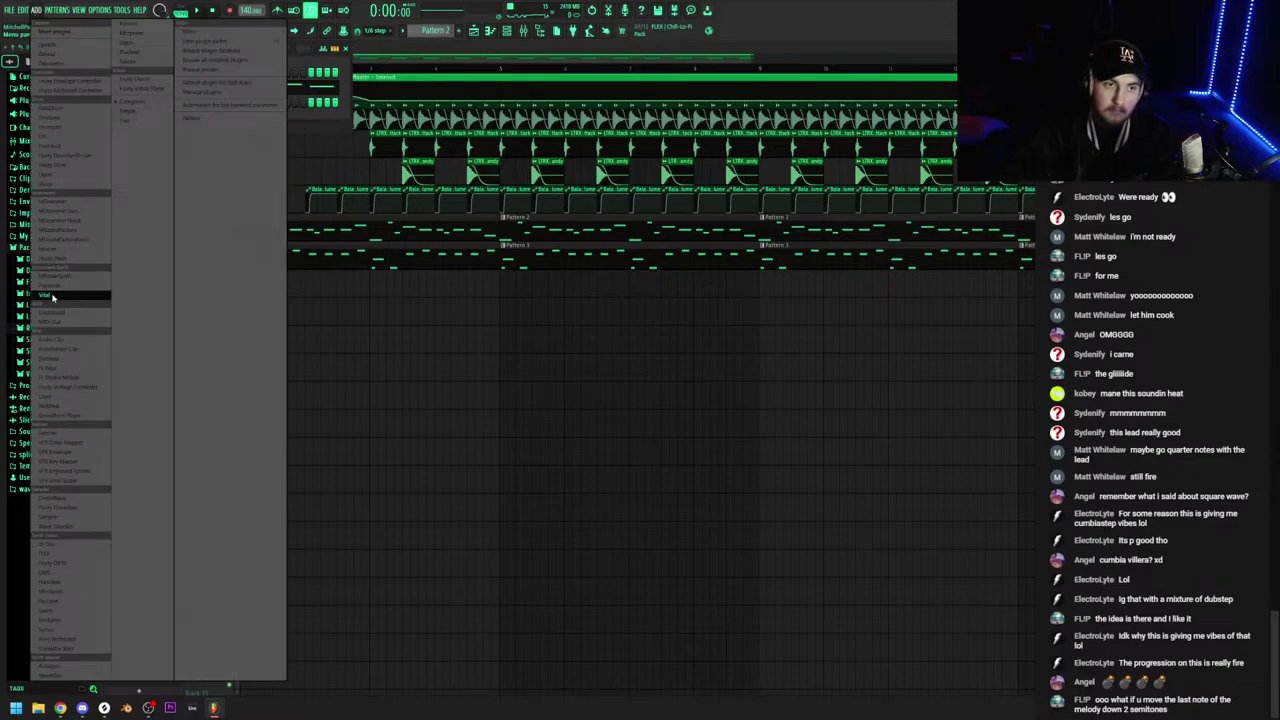
pyautogui.click(52, 296)
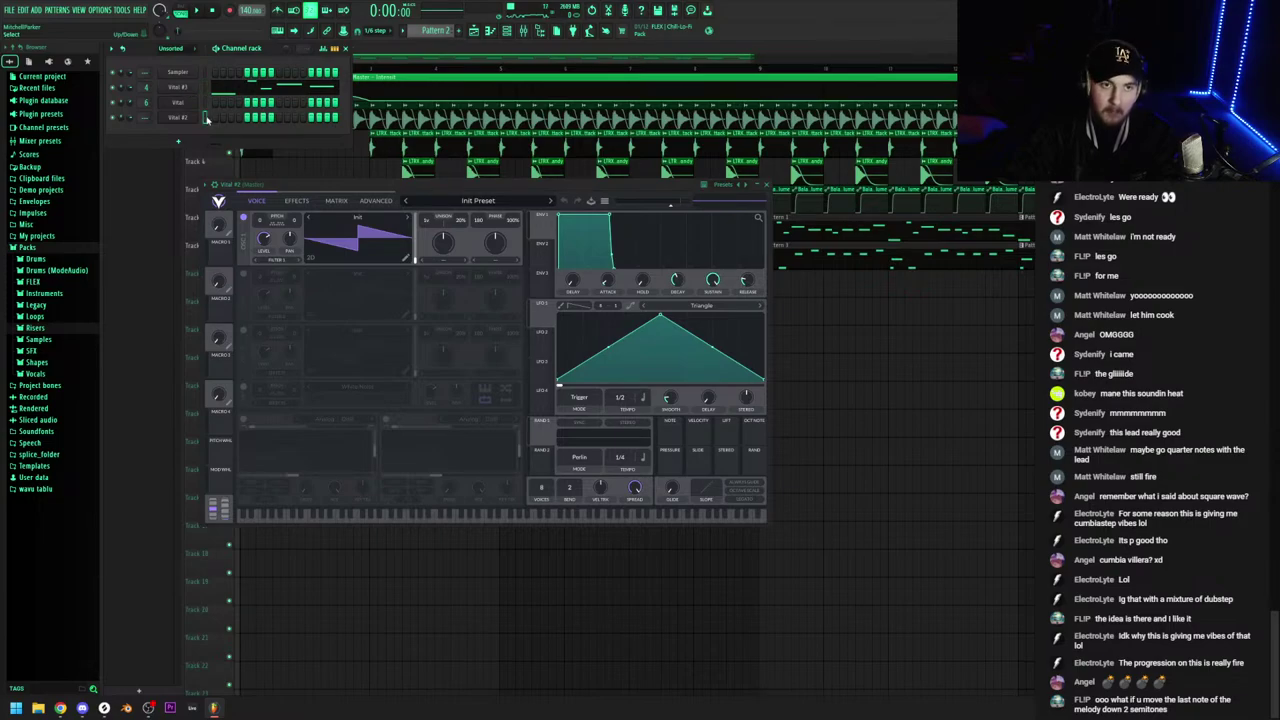
pyautogui.hotkey('ctrl', 'v')
# Assign the Vital #2 instrument to the free mixer track 7
pyautogui.click(186, 119)
pyautogui.click(186, 119)
pyautogui.click(215, 185)
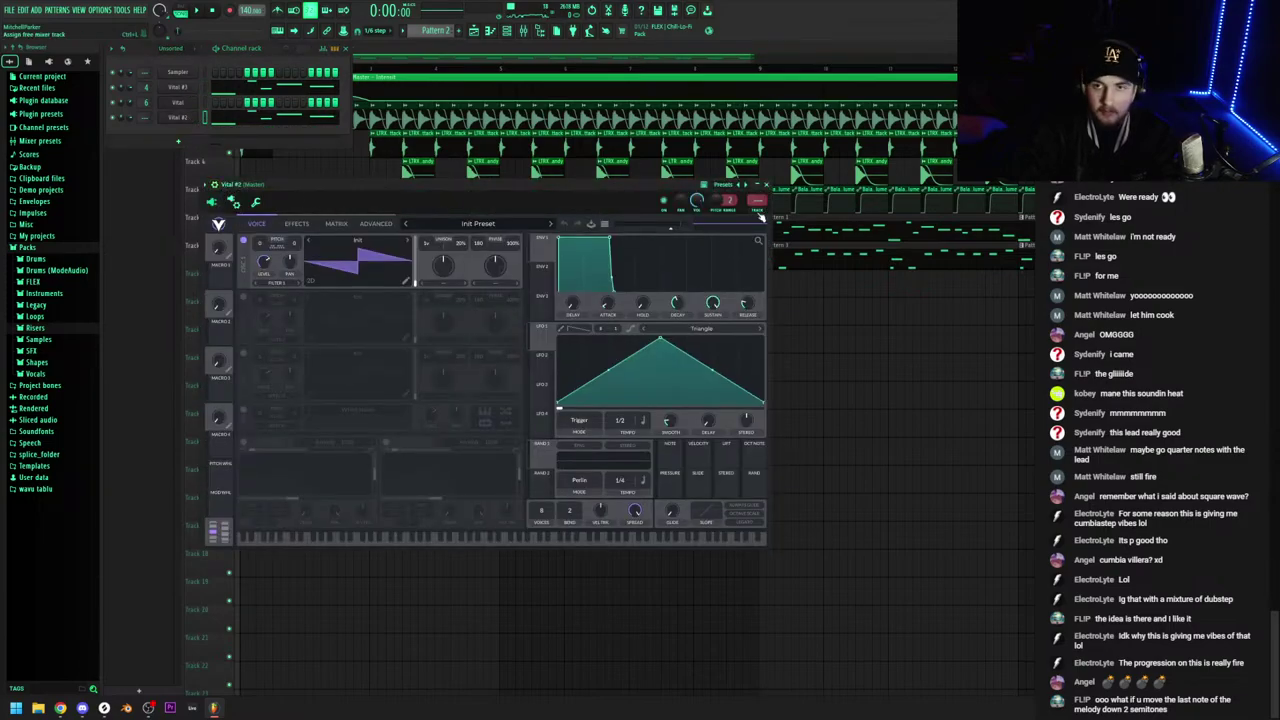
pyautogui.click(759, 212)
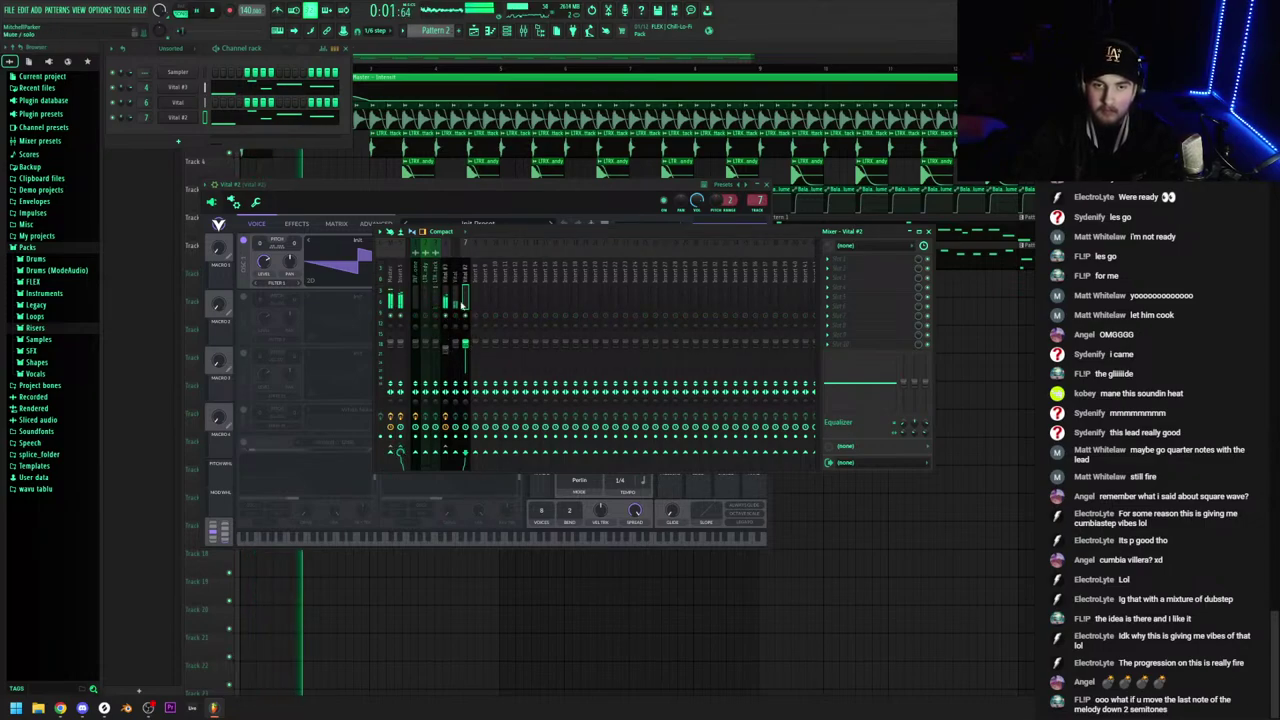
# Solo the Vital #2 mixer track and open its synth alongside the mixer
pyautogui.click(436, 77)
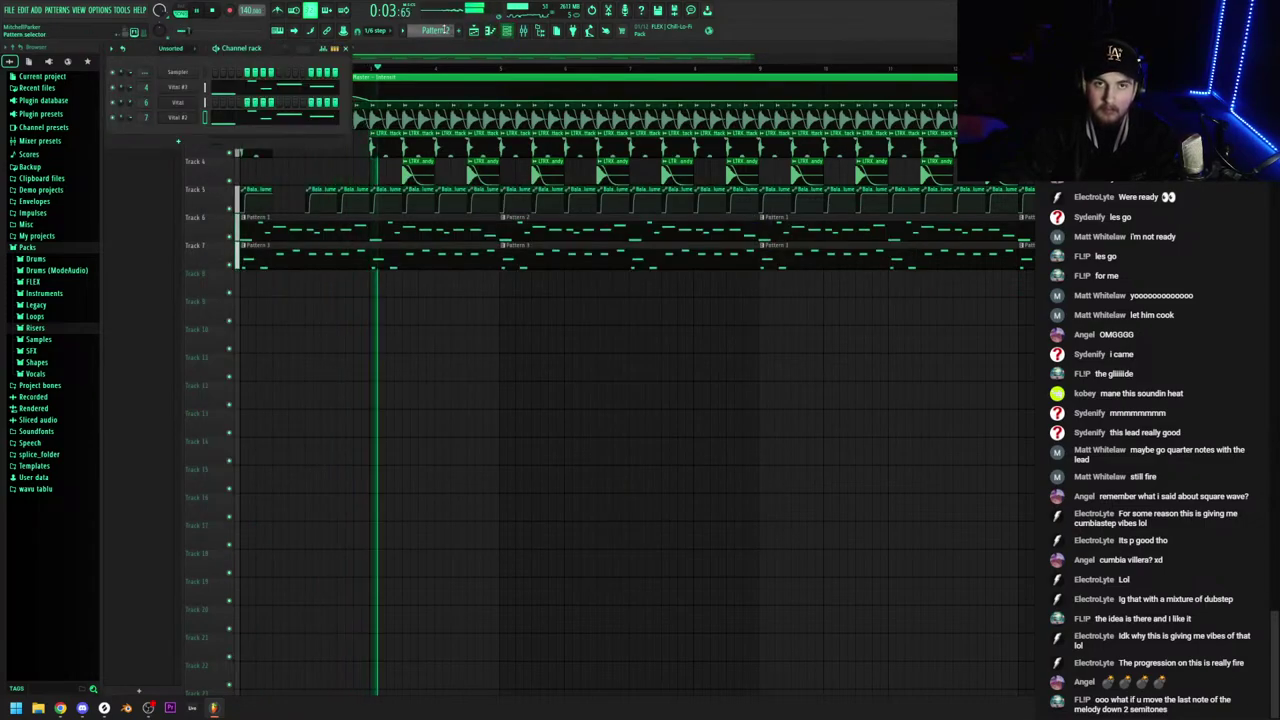
pyautogui.click(522, 30)
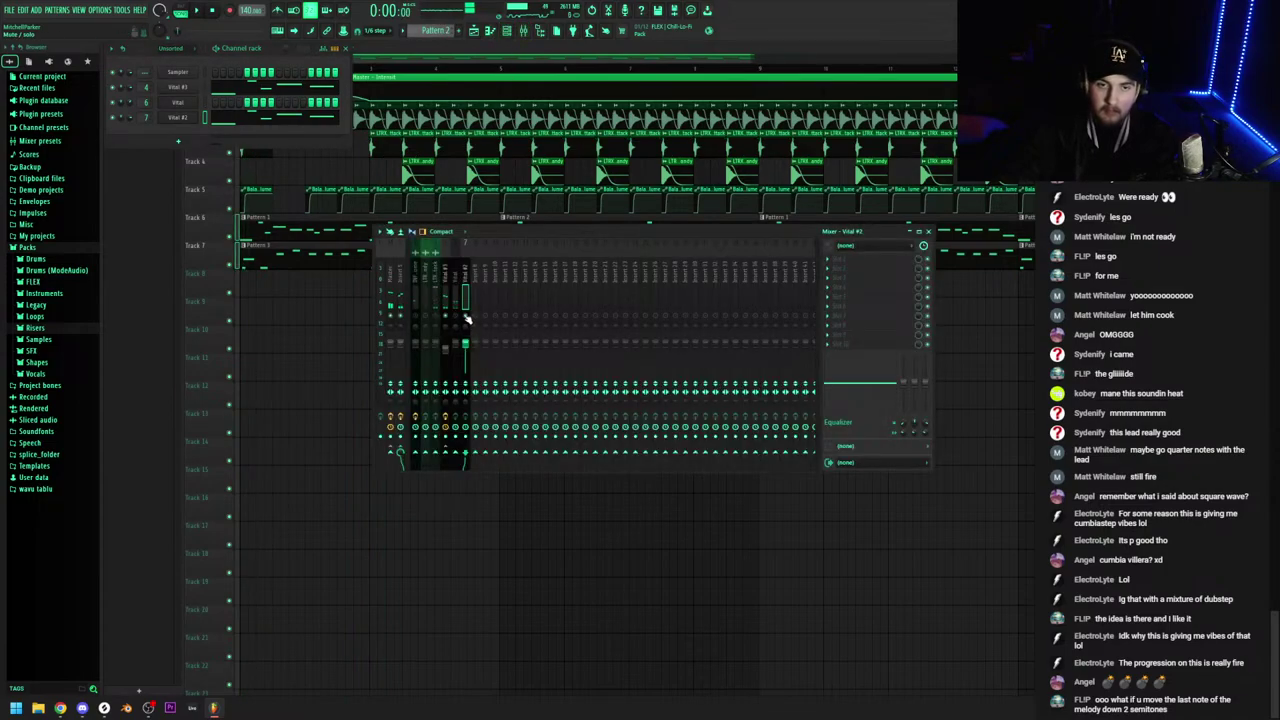
pyautogui.click(179, 119)
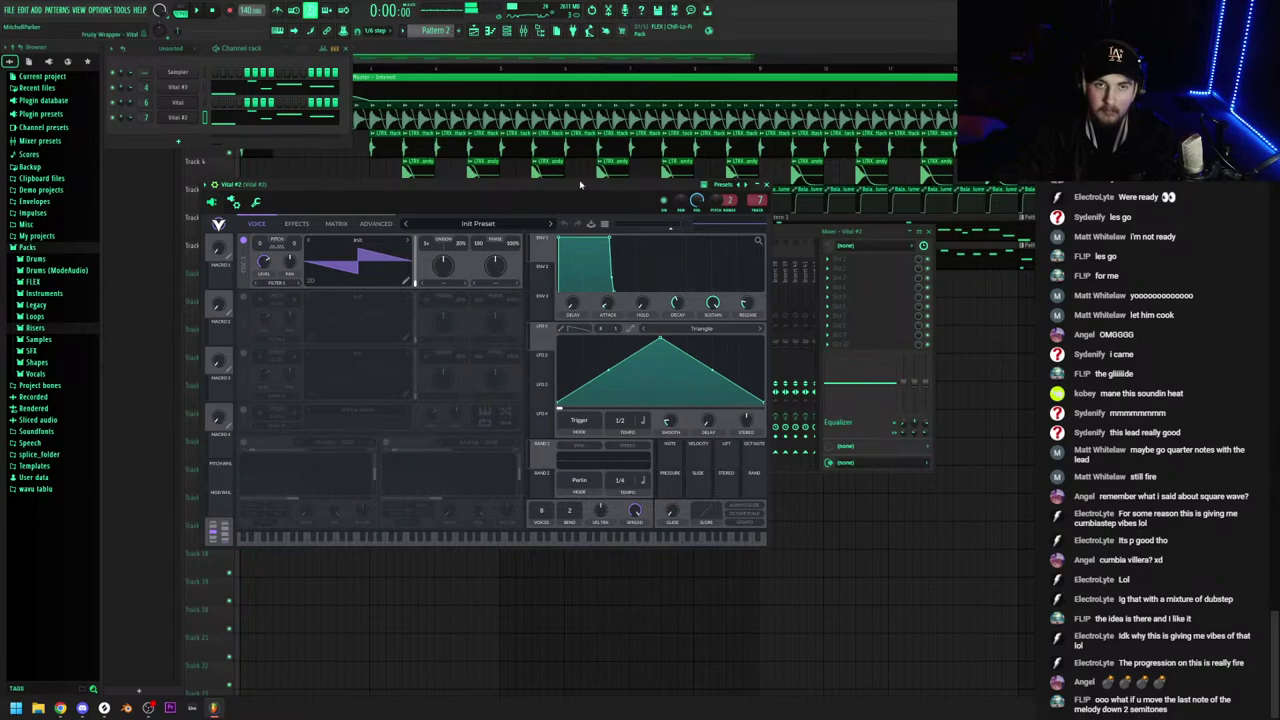
pyautogui.click(783, 226)
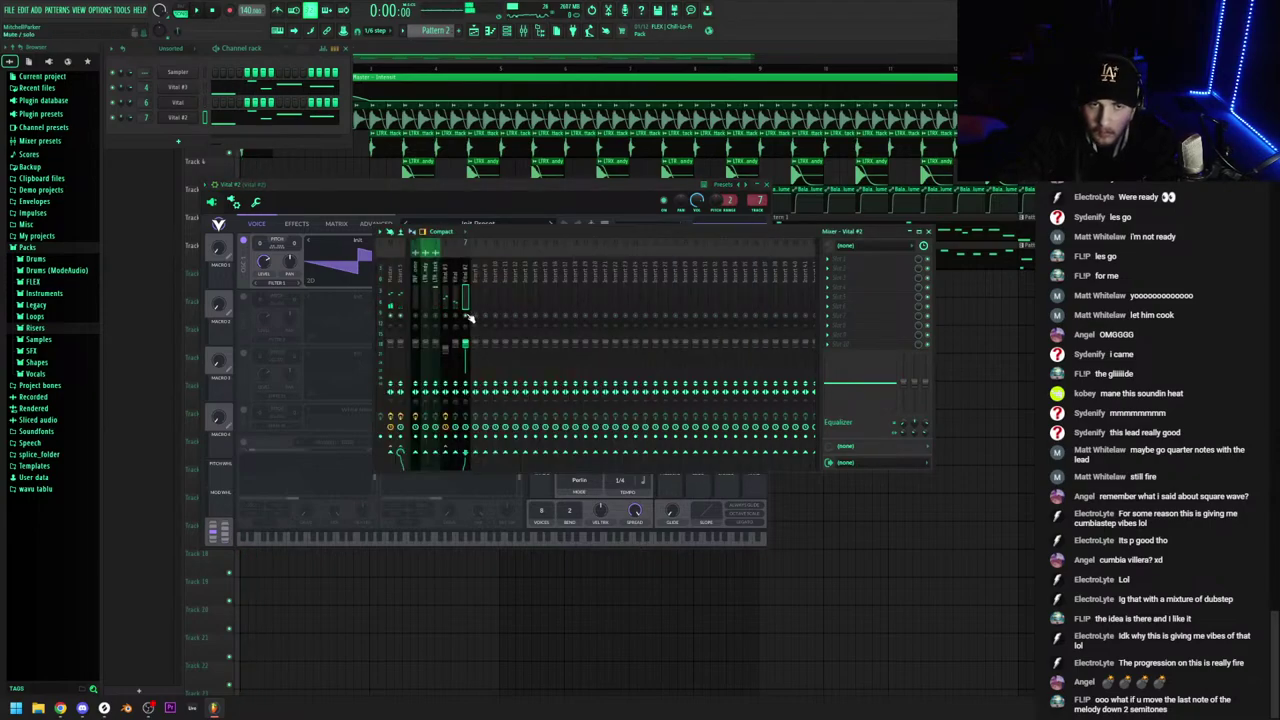
# Move the Vital #2 bass notes from Pattern 2 into Pattern 1, undoing the mixer routing change
pyautogui.click(418, 183)
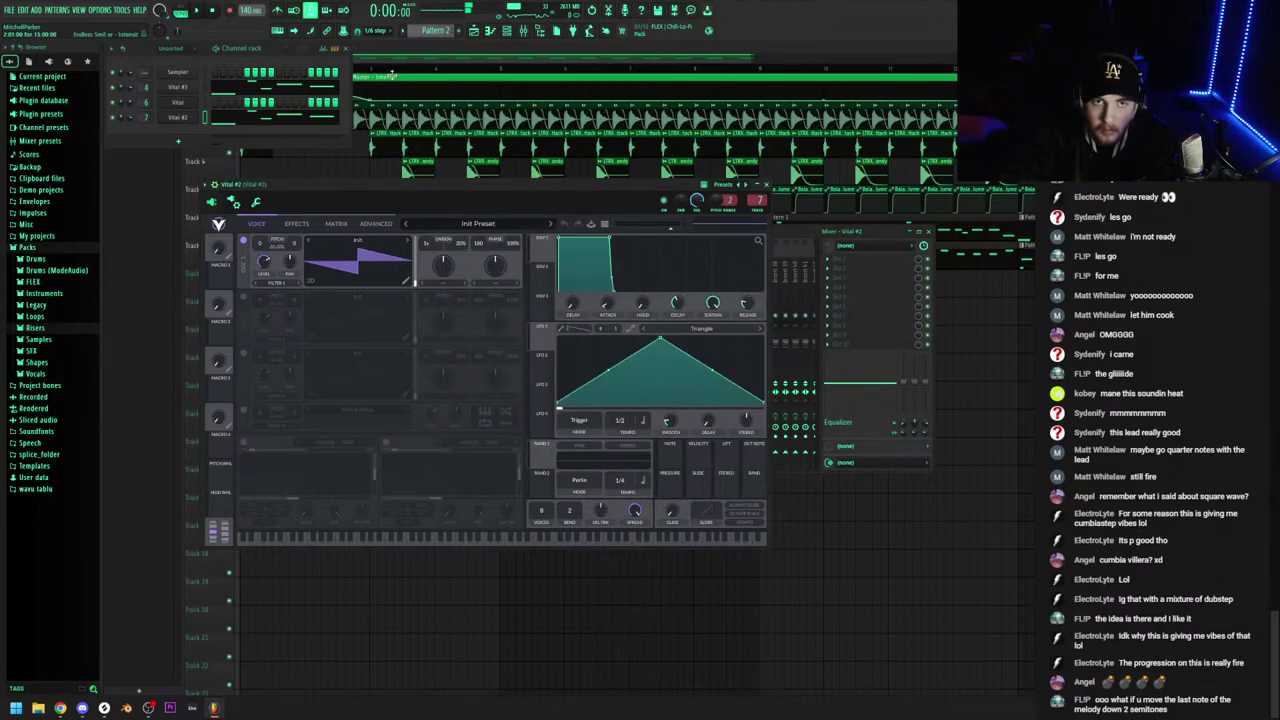
pyautogui.moveTo(395, 69); pyautogui.dragTo(367, 68)
pyautogui.click(507, 31)
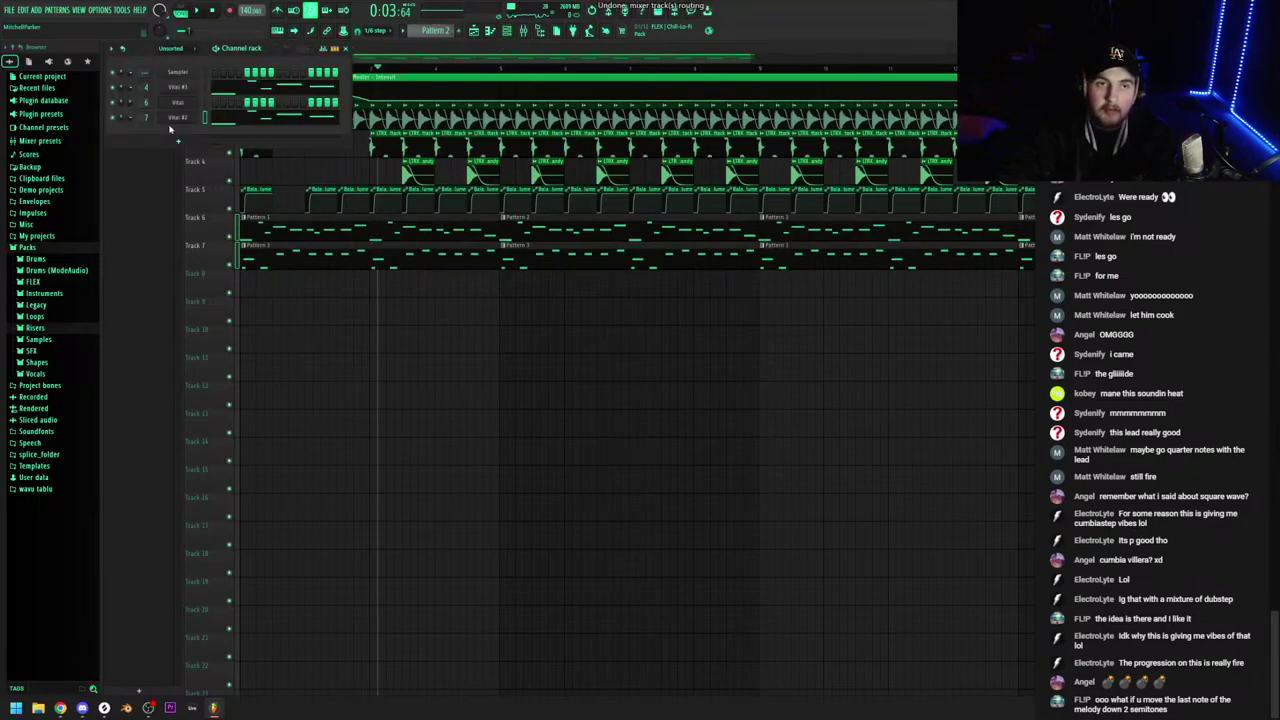
pyautogui.click(220, 118)
pyautogui.click(507, 31)
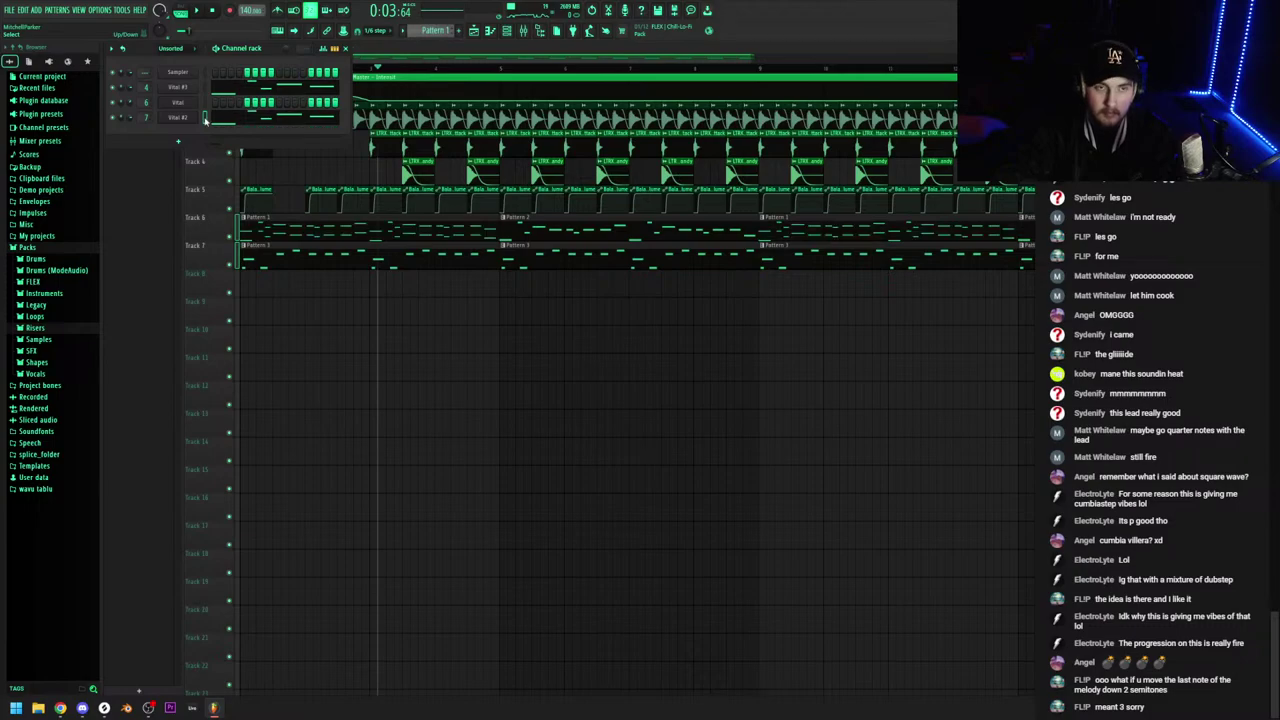
# Play Pattern 1, muting Vital #3 to hear the Vital #2 layer, and bring up the mixer
pyautogui.press('space')
pyautogui.press('space')
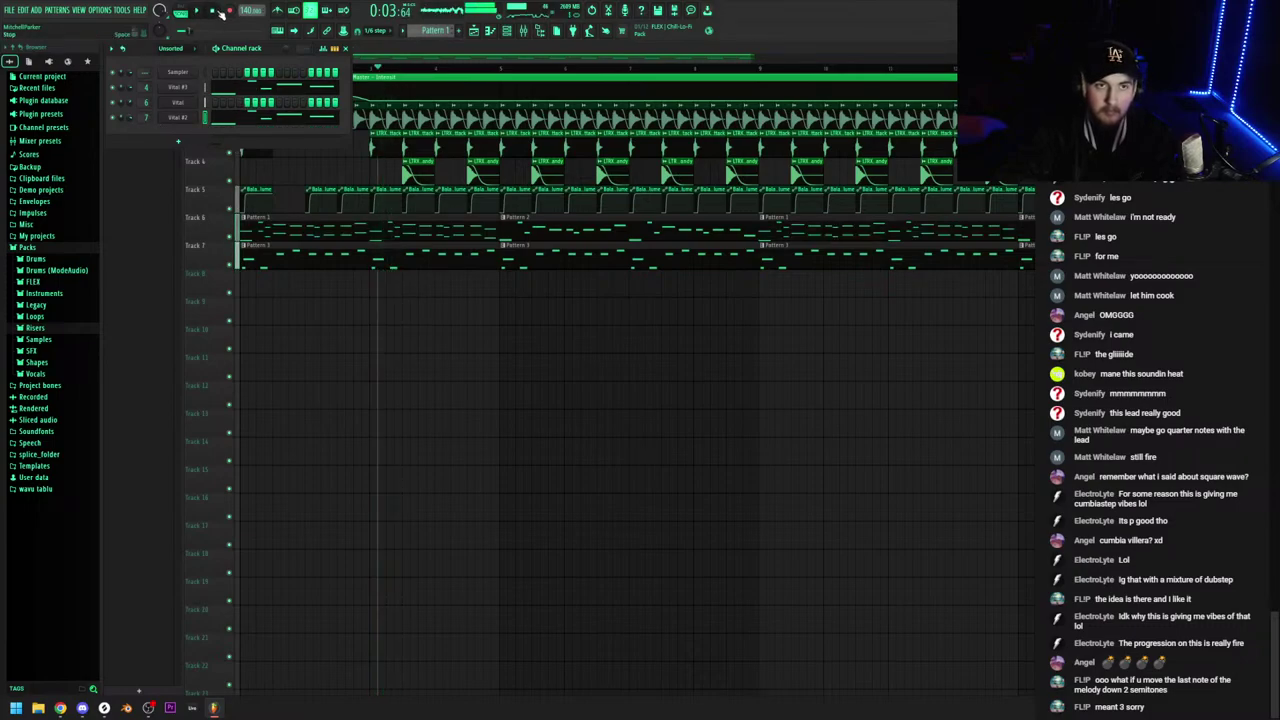
pyautogui.press('space')
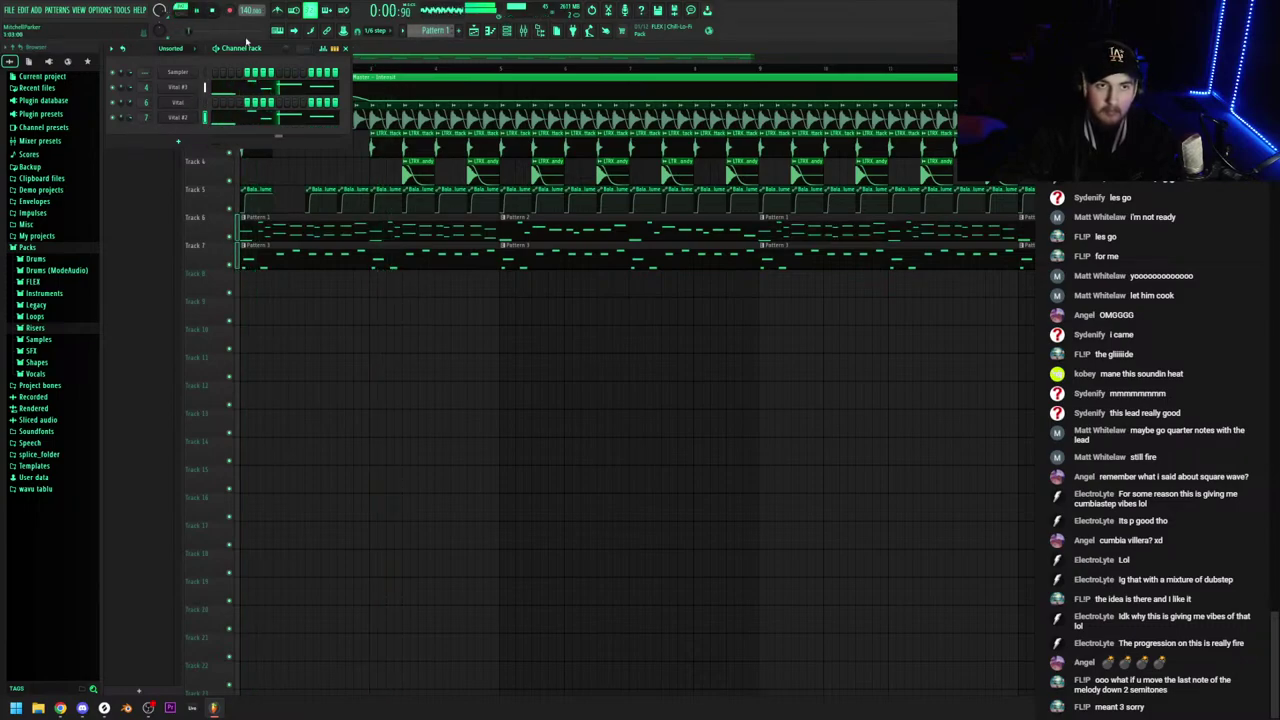
pyautogui.click(455, 62)
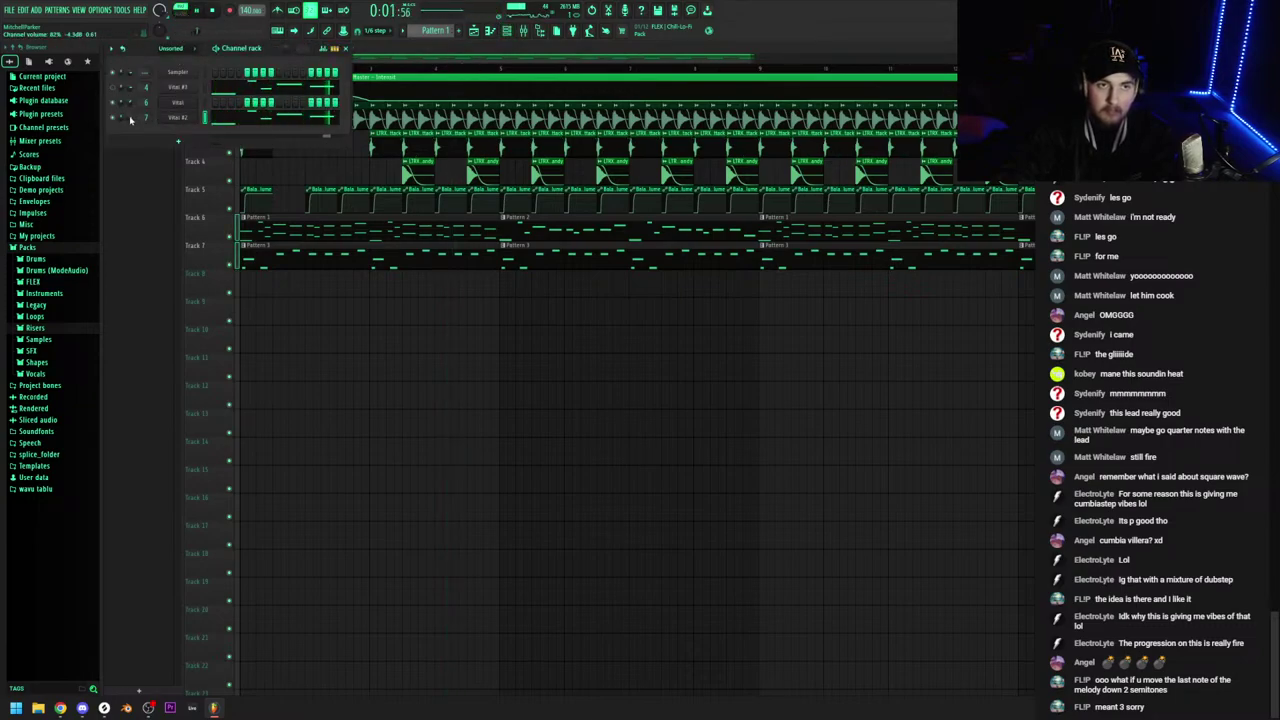
pyautogui.click(530, 32)
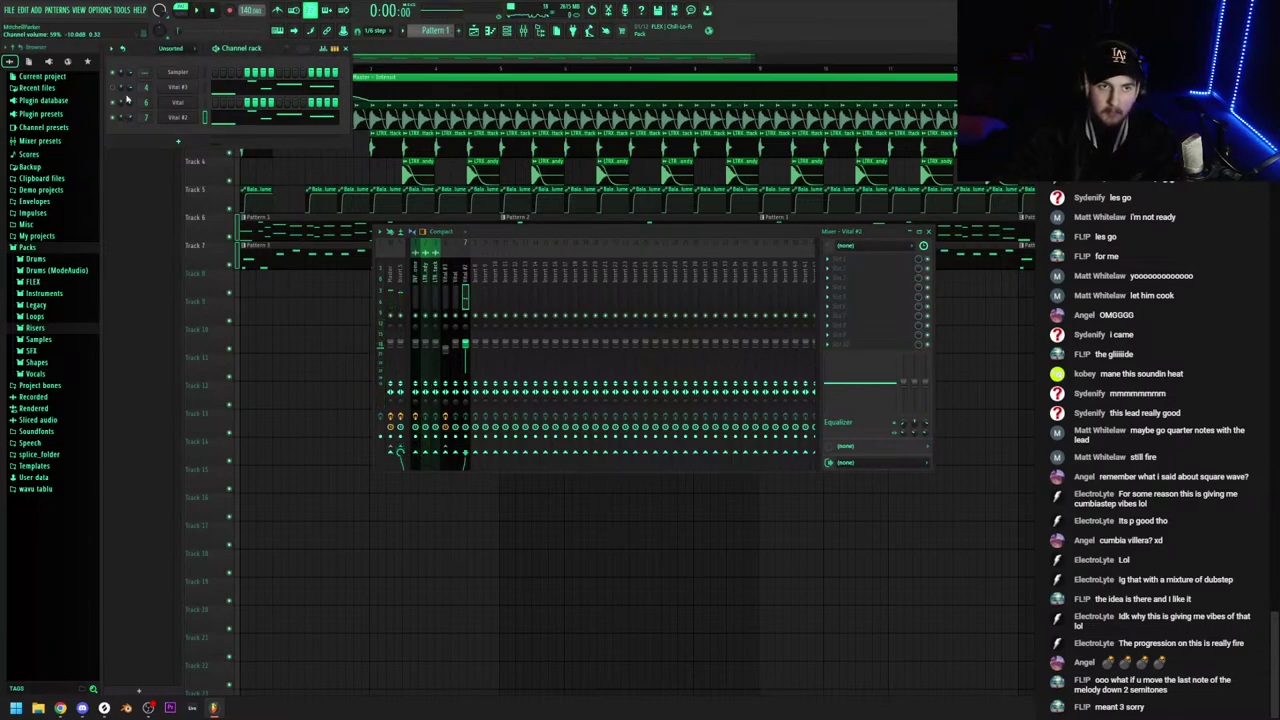
# Transpose the Vital #2 notes in Pattern 1 down two octaves and set the synth's oscillator 1 pitch to -12
pyautogui.rightClick(180, 122)
pyautogui.click(178, 122)
pyautogui.rightClick(178, 121)
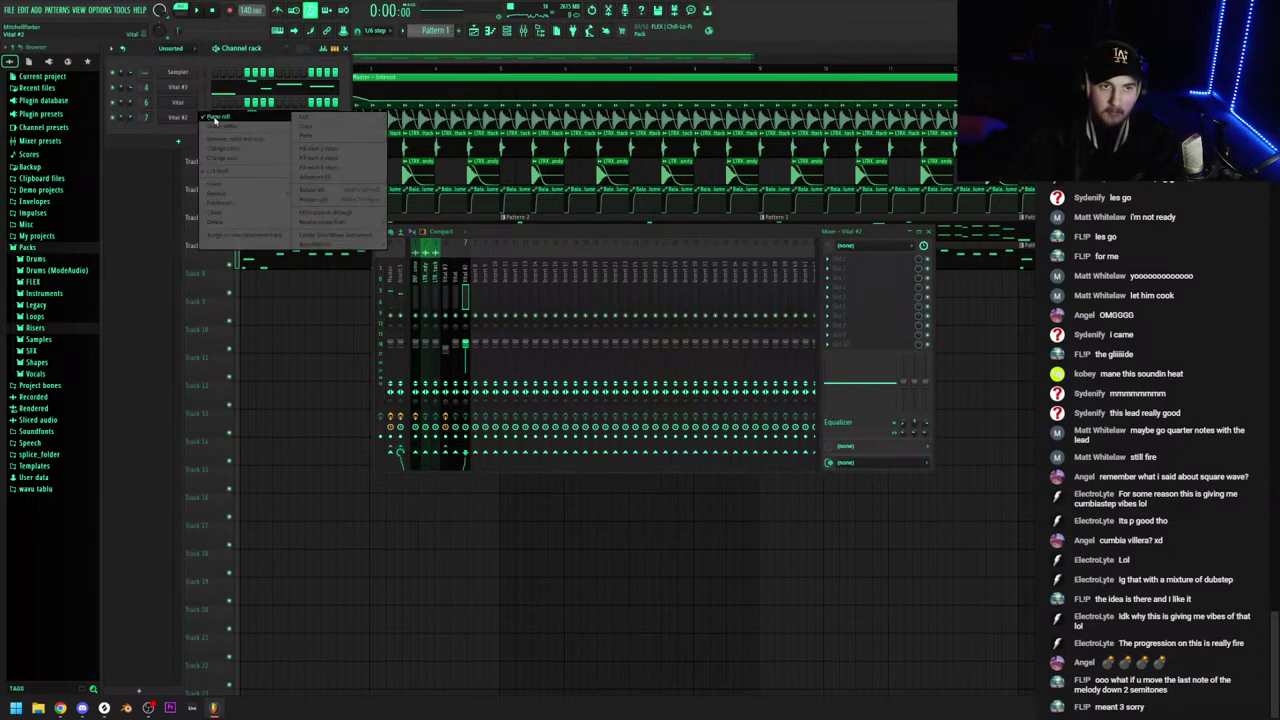
pyautogui.click(217, 121)
pyautogui.rightClick(191, 119)
pyautogui.click(212, 117)
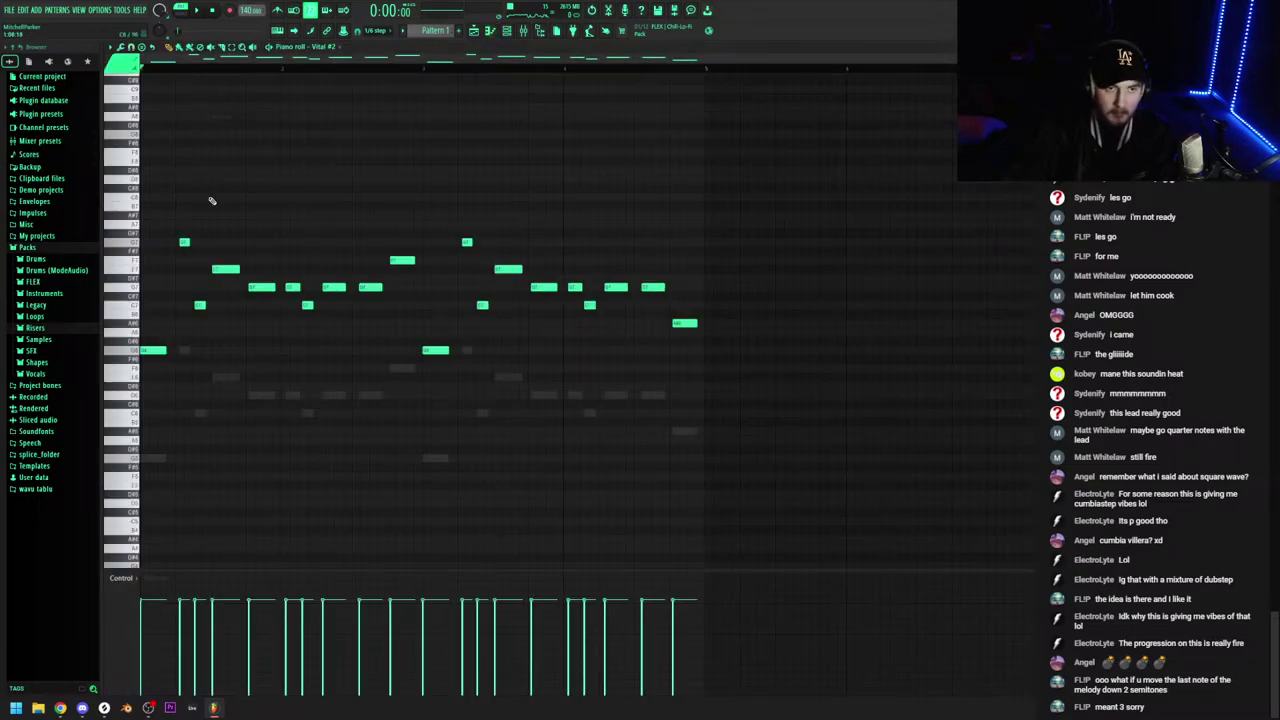
pyautogui.scroll(5, 211, 201)
pyautogui.click(507, 31)
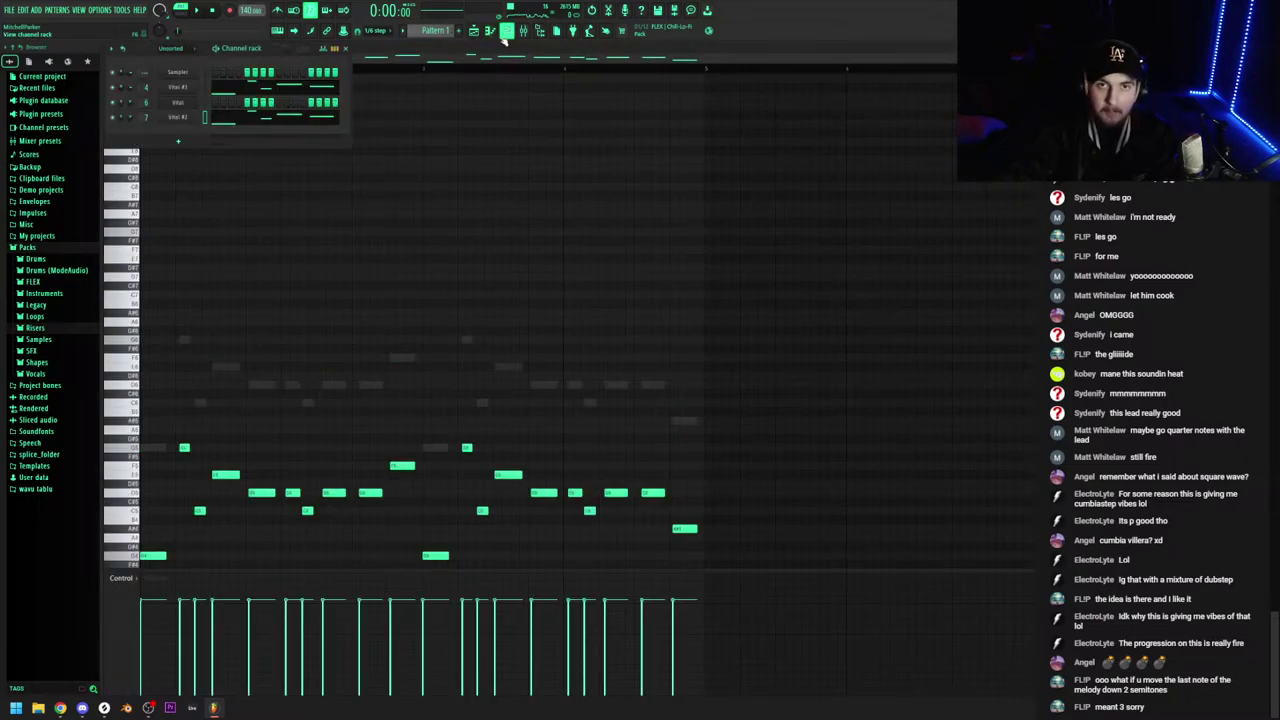
pyautogui.click(180, 118)
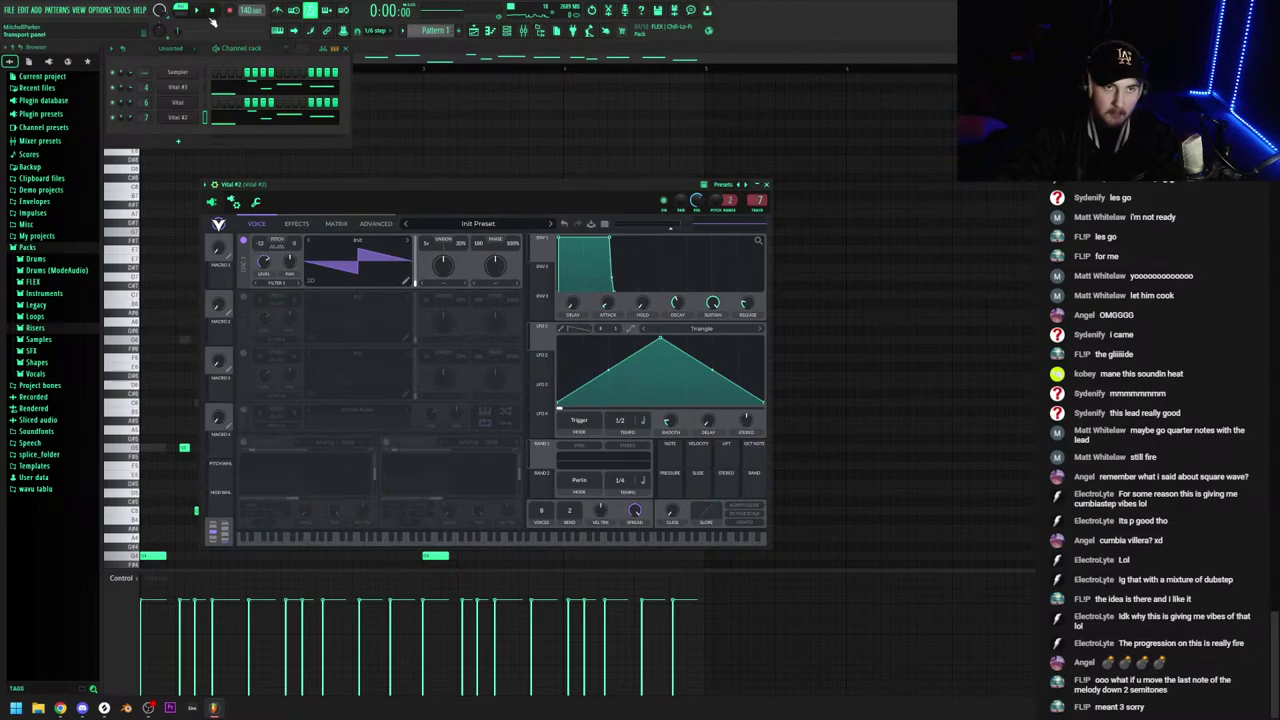
pyautogui.press('space')
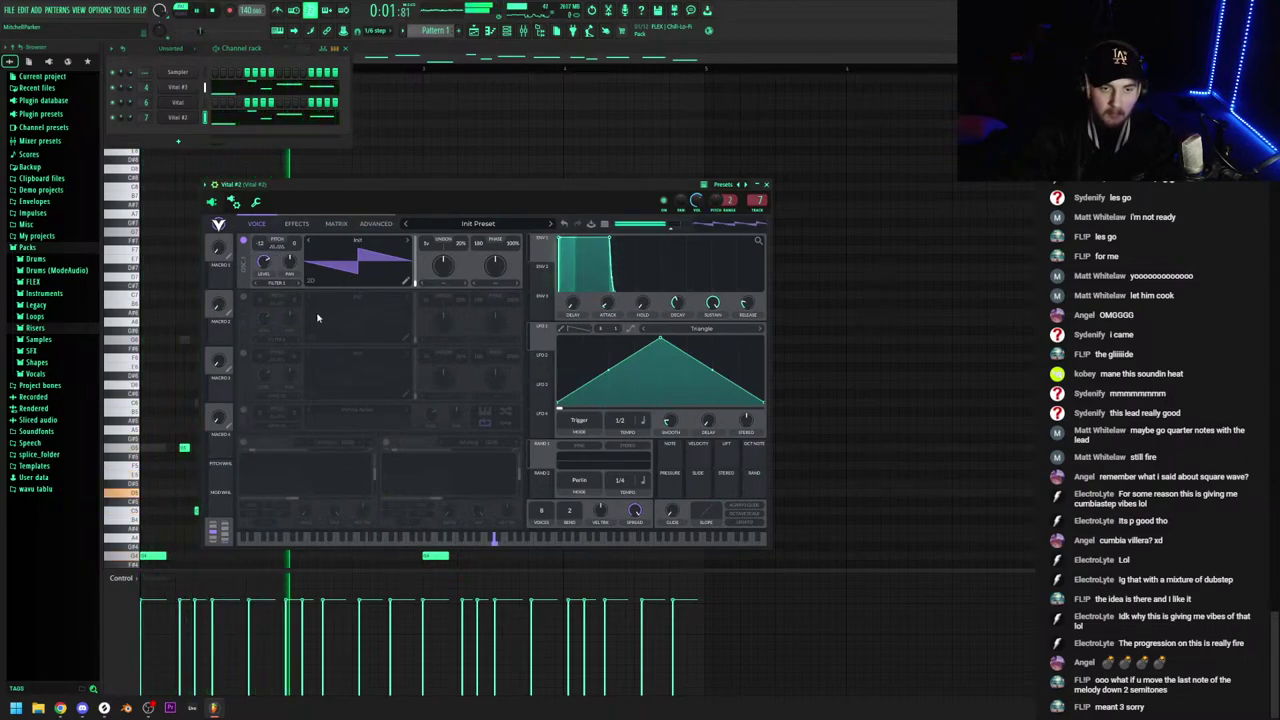
# Lower the two E5 notes in the Vital #2 part to D#5 while the pattern plays
pyautogui.click(357, 157)
pyautogui.scroll(-5, 220, 240)
pyautogui.scroll(3, 169, 294)
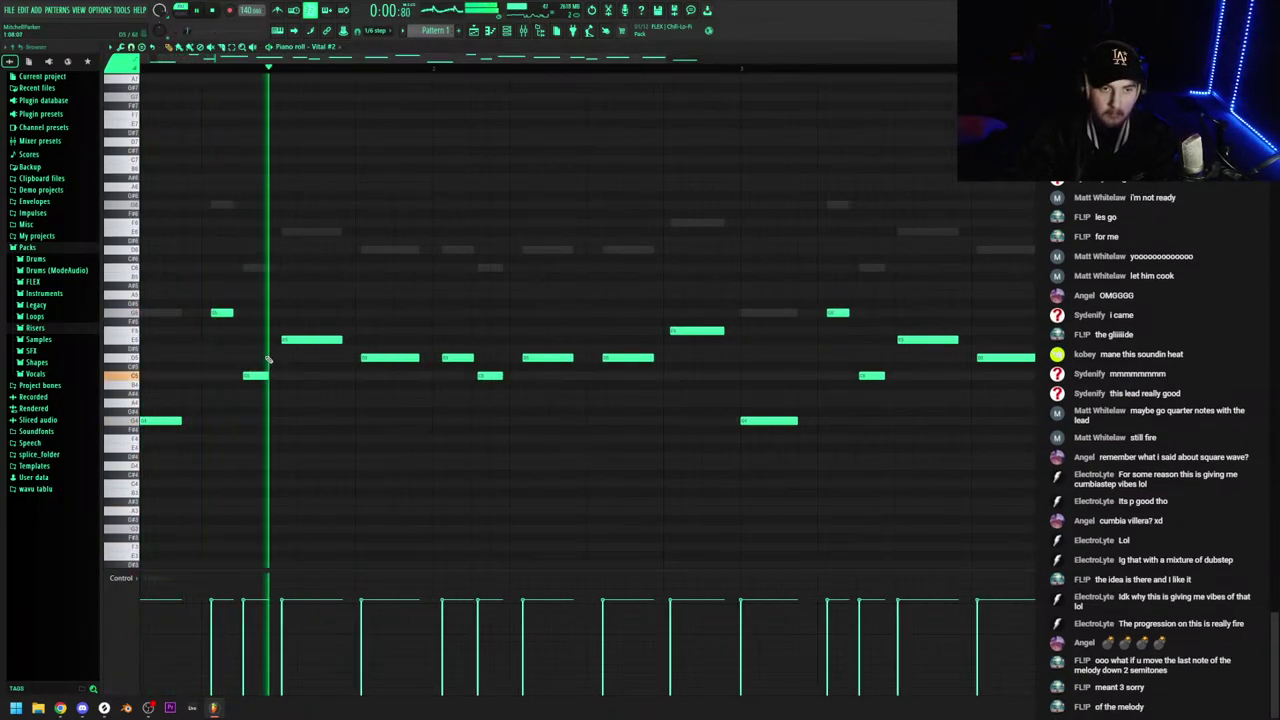
pyautogui.scroll(-2, 300, 358)
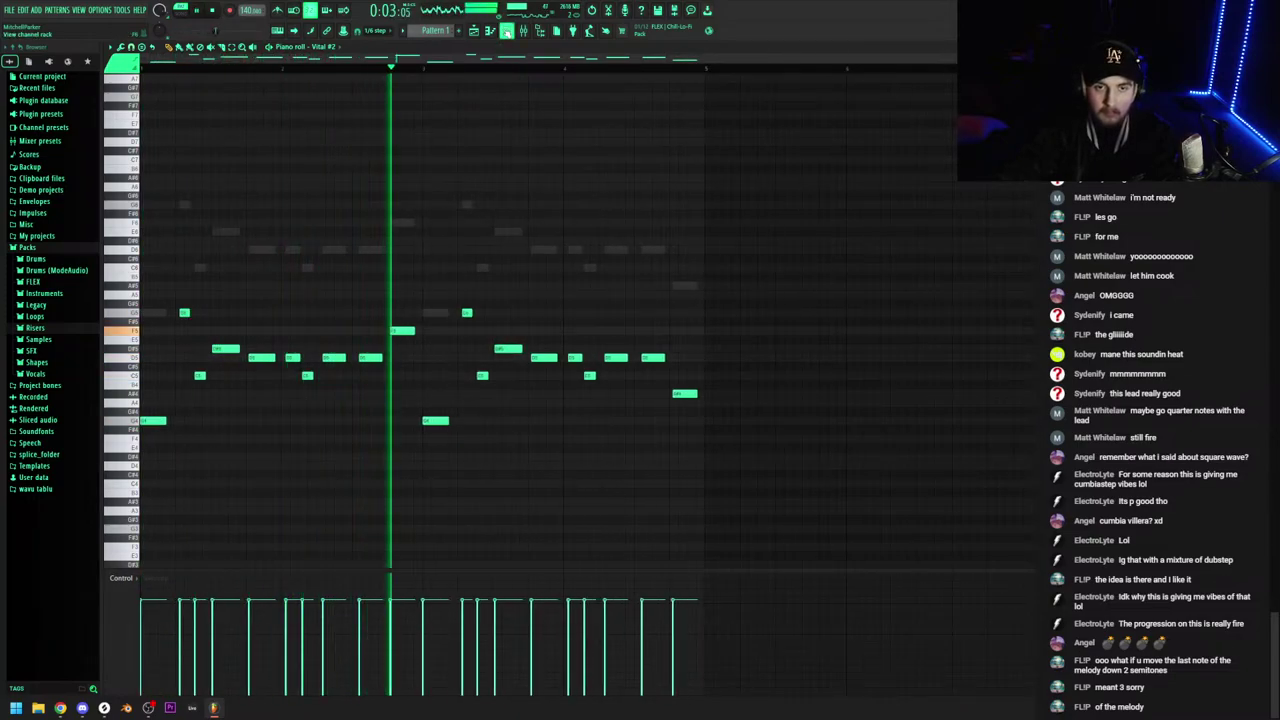
pyautogui.press('space')
# Load the Basic Shapes wavetable into Vital #2's oscillator 1 and set its pitch to -24
pyautogui.click(507, 30)
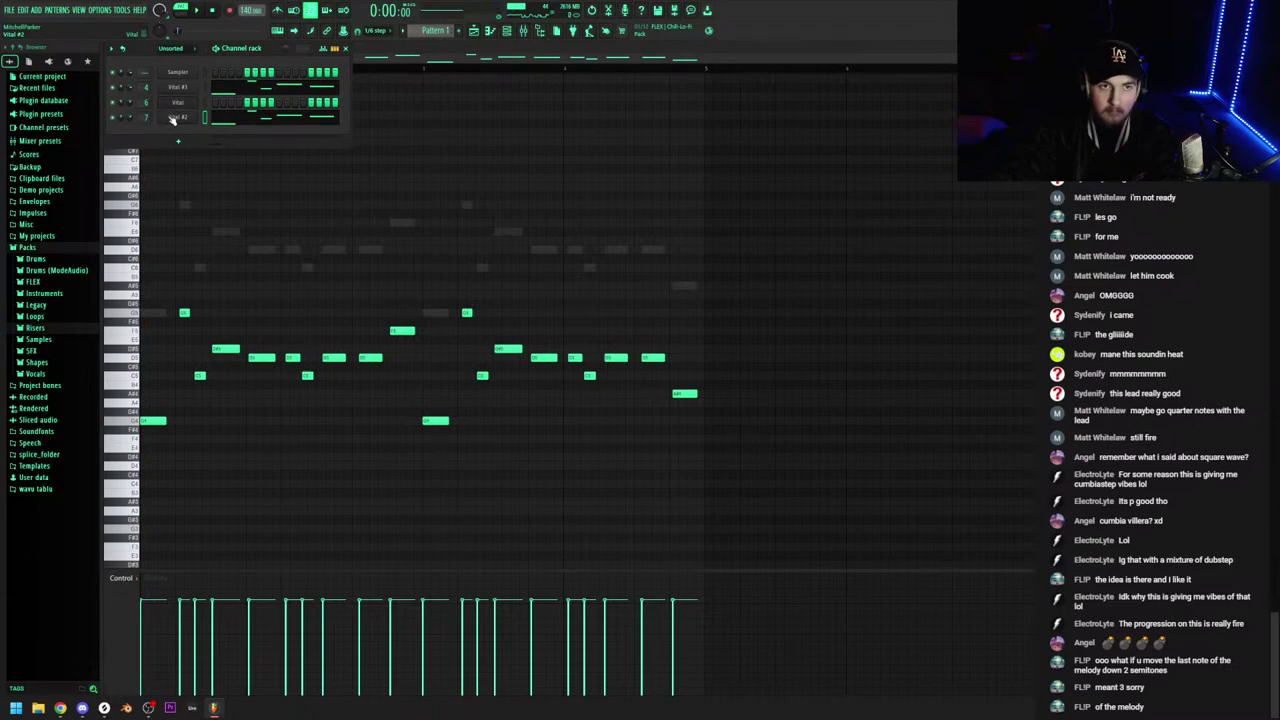
pyautogui.click(174, 118)
pyautogui.click(378, 244)
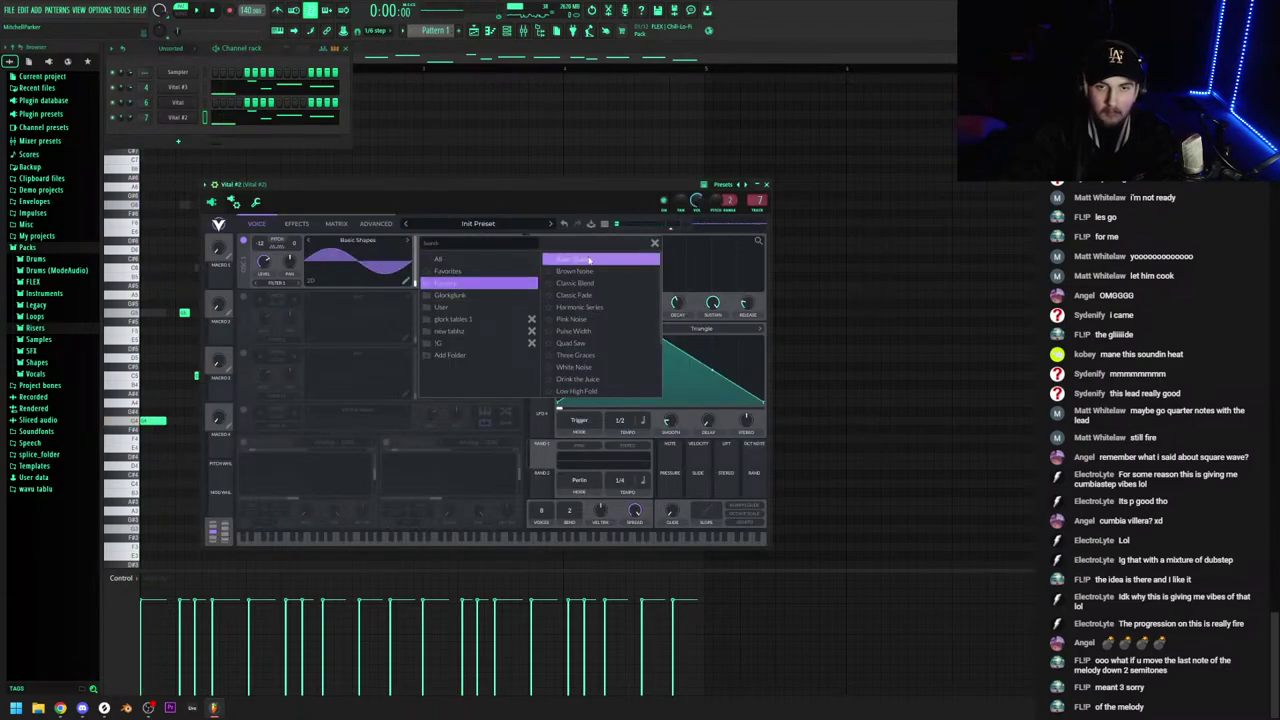
pyautogui.click(648, 250)
pyautogui.click(200, 11)
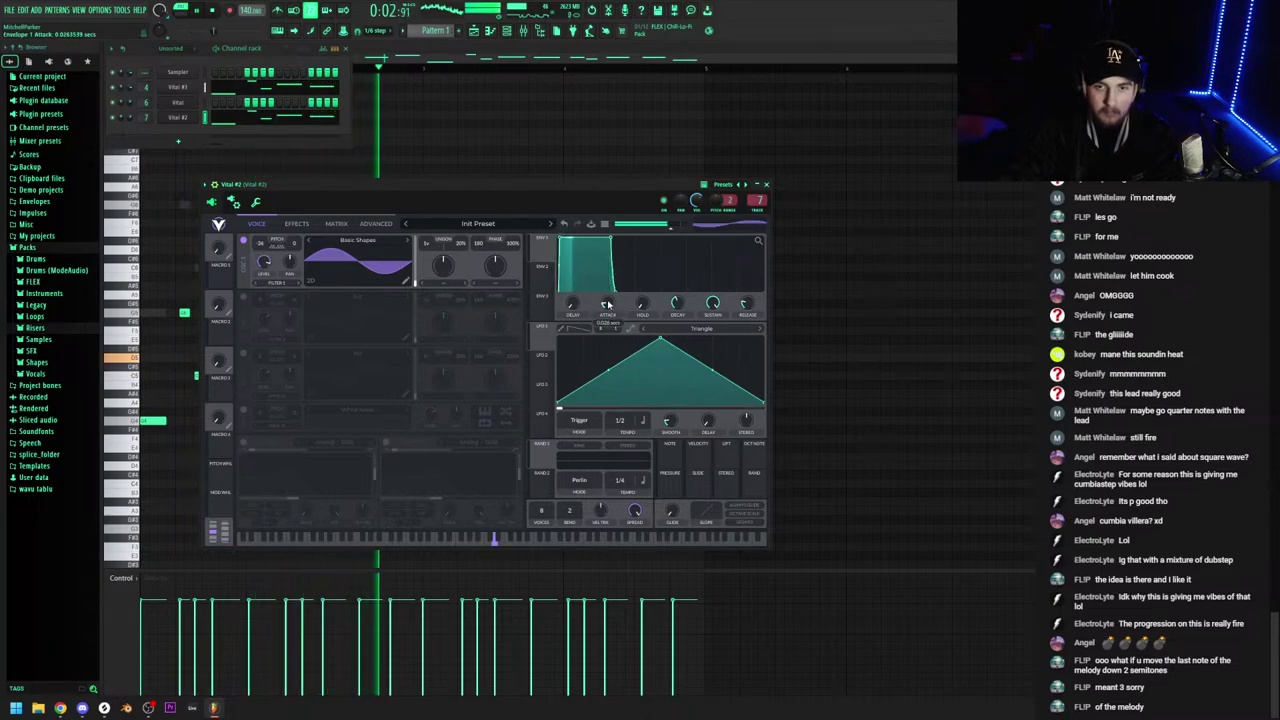
# Lengthen Vital #2's envelope 1 attack slightly and enable its Soft Clip distortion effect
pyautogui.moveTo(608, 304); pyautogui.dragTo(606, 302)
pyautogui.click(296, 223)
pyautogui.click(243, 341)
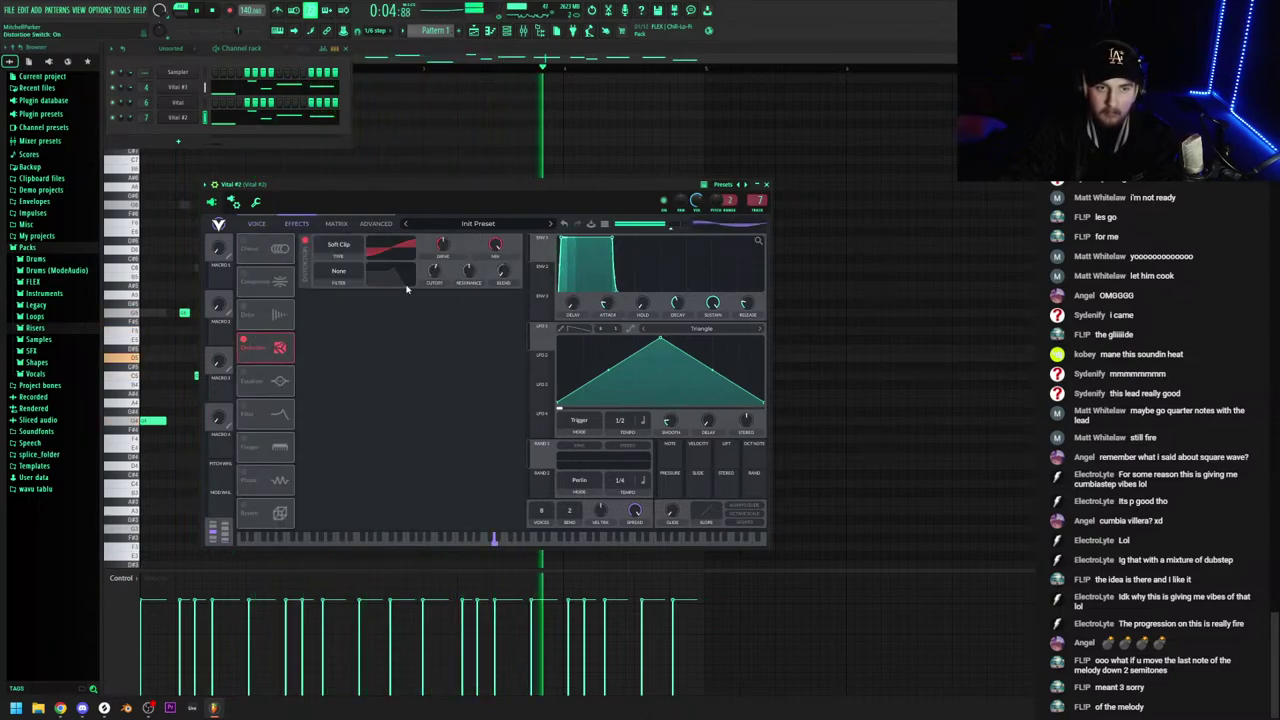
# Raise both G4 notes of the Vital #2 part by one octave to G5 and audition the pattern
pyautogui.click(430, 48)
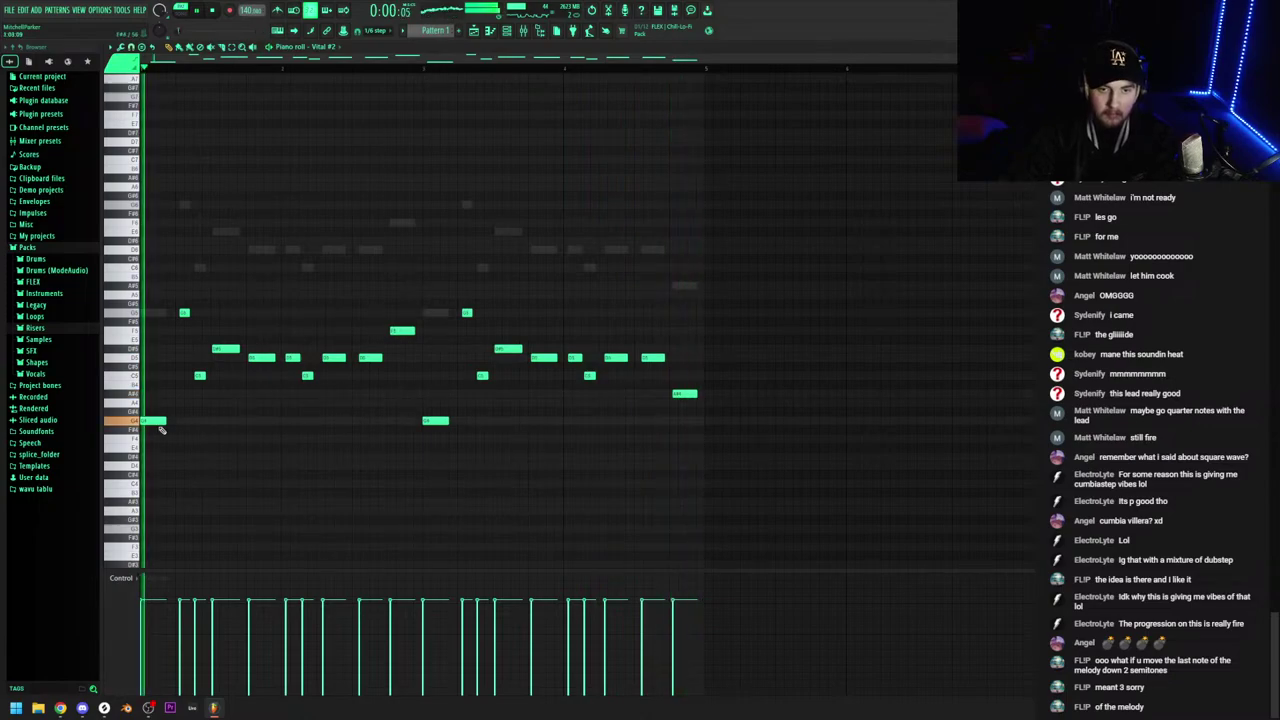
pyautogui.keyDown('ctrl'); pyautogui.click(122, 422); pyautogui.keyUp('ctrl')
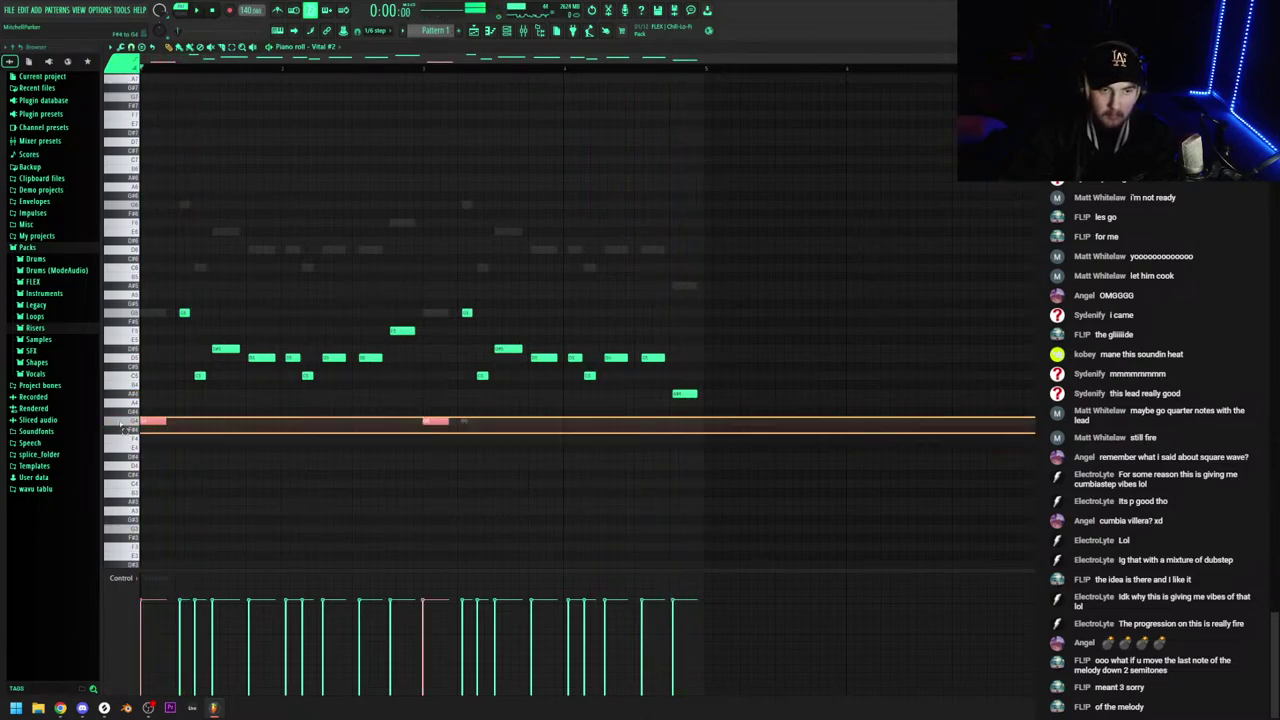
pyautogui.hotkey('ctrl', 'Up')
pyautogui.press('space')
pyautogui.press('space')
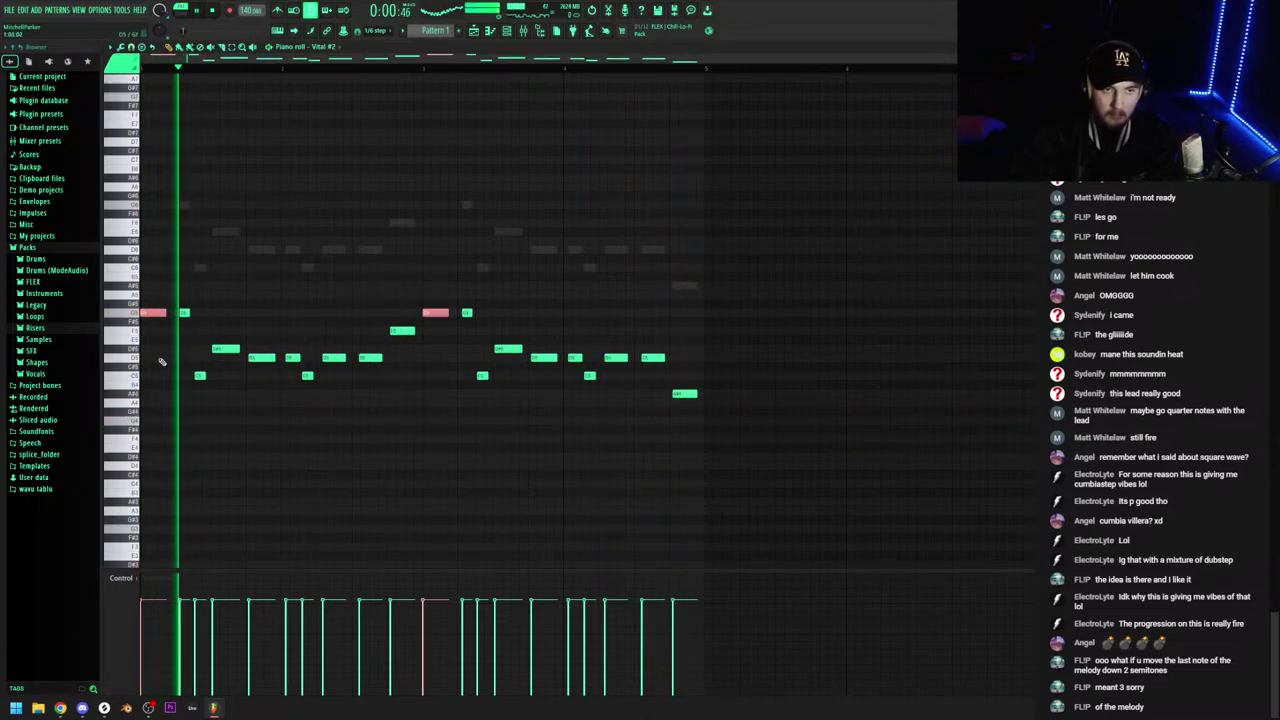
pyautogui.press('space')
pyautogui.press('space')
# Raise the two short G5 notes of the Vital #2 part by one octave to G6
pyautogui.keyDown('ctrl'); pyautogui.click(184, 313); pyautogui.keyUp('ctrl')
pyautogui.press('space')
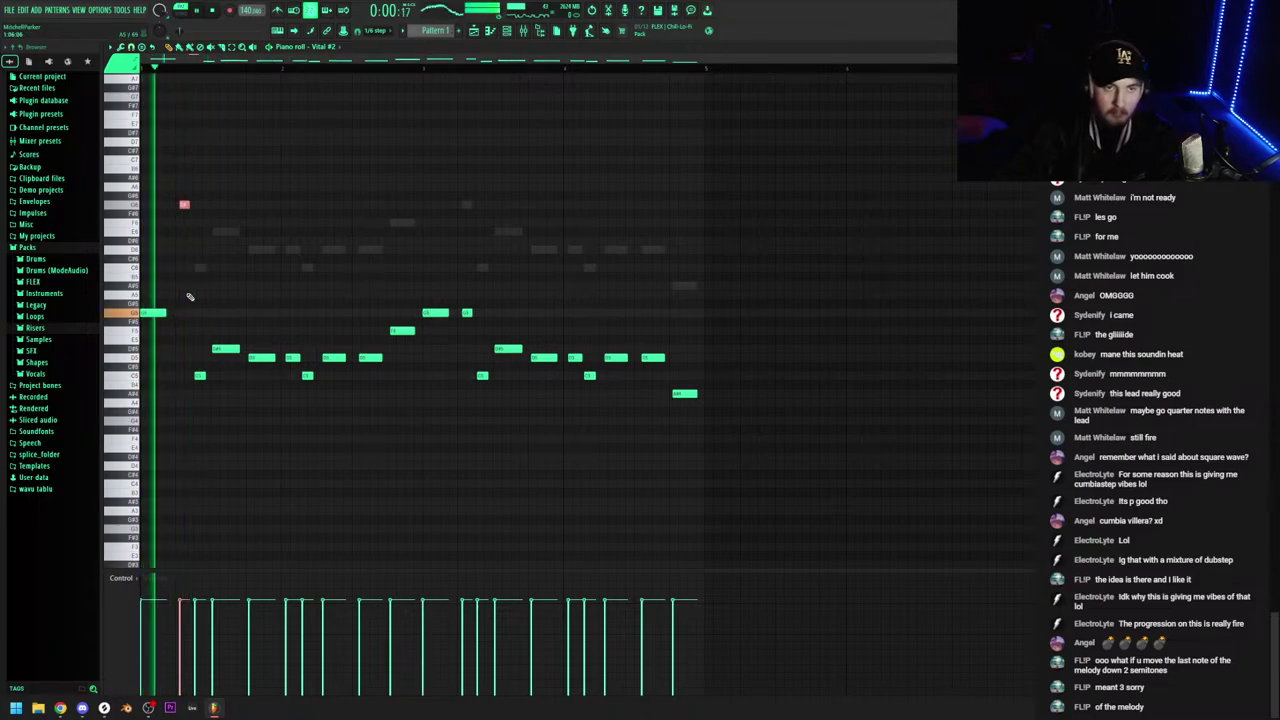
pyautogui.click(354, 413)
pyautogui.rightClick(354, 414)
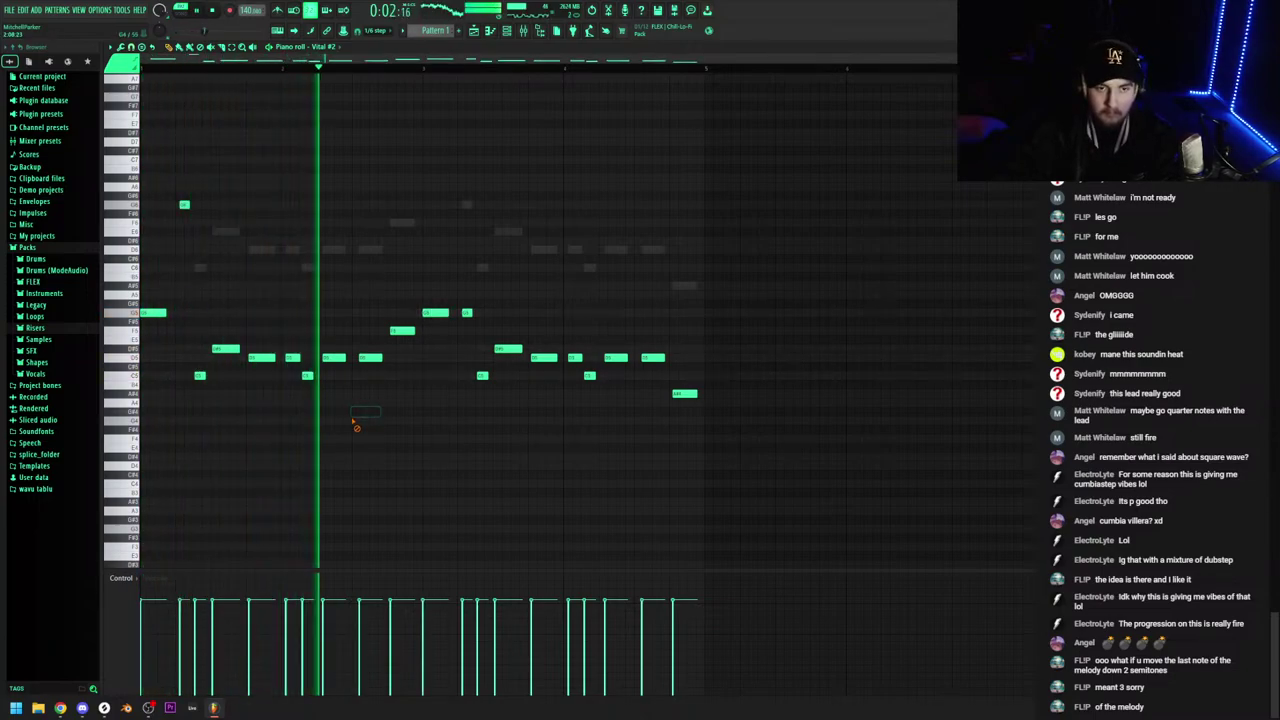
pyautogui.click(466, 313)
pyautogui.hotkey('ctrl', 'Up')
# Open the Vital #3 synth, turn off oscillator 1's frequency morph and reduce its unison voices
pyautogui.click(494, 32)
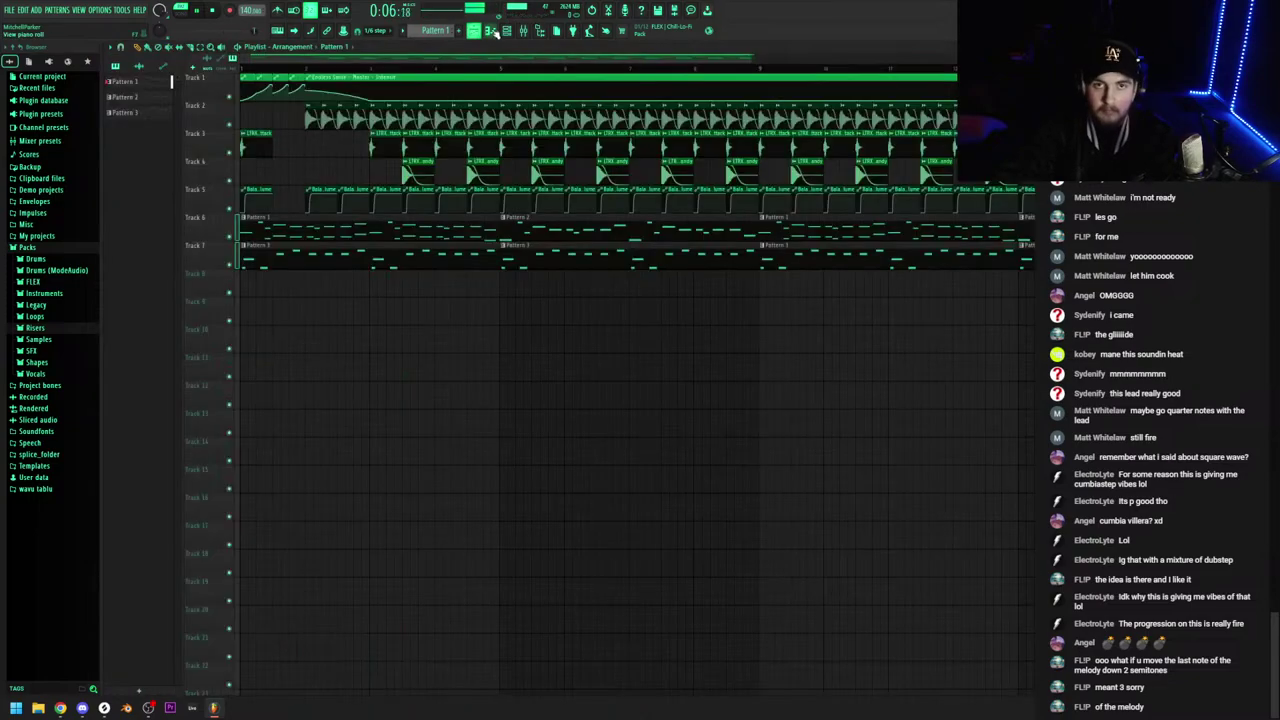
pyautogui.click(493, 32)
pyautogui.click(508, 31)
pyautogui.click(180, 90)
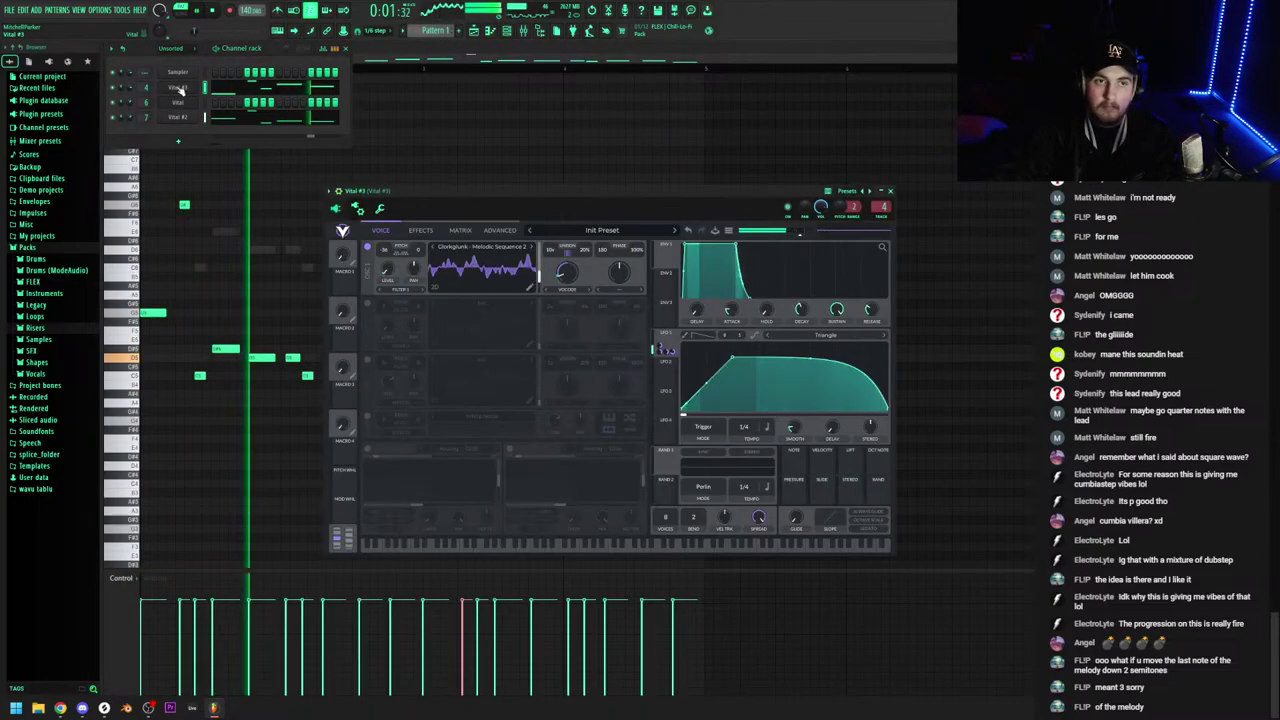
pyautogui.moveTo(550, 250); pyautogui.dragTo(546, 277)
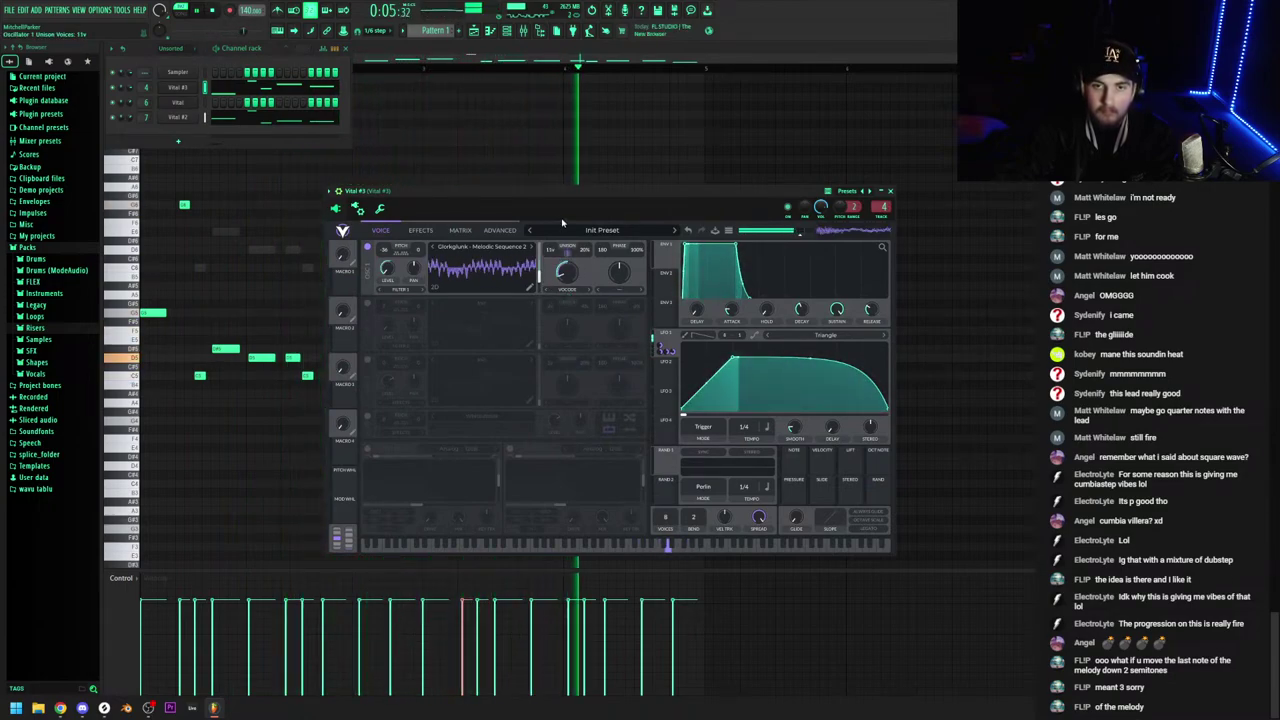
pyautogui.click(574, 289)
pyautogui.click(576, 299)
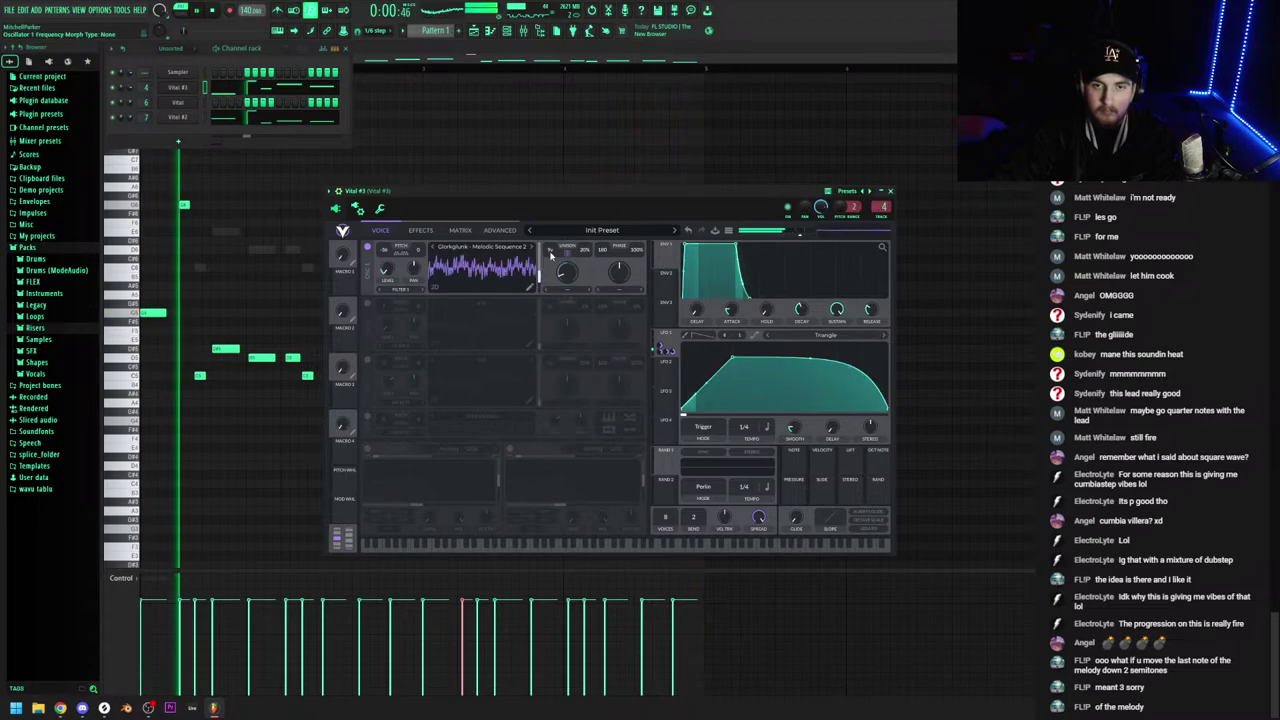
pyautogui.moveTo(550, 251); pyautogui.dragTo(547, 281)
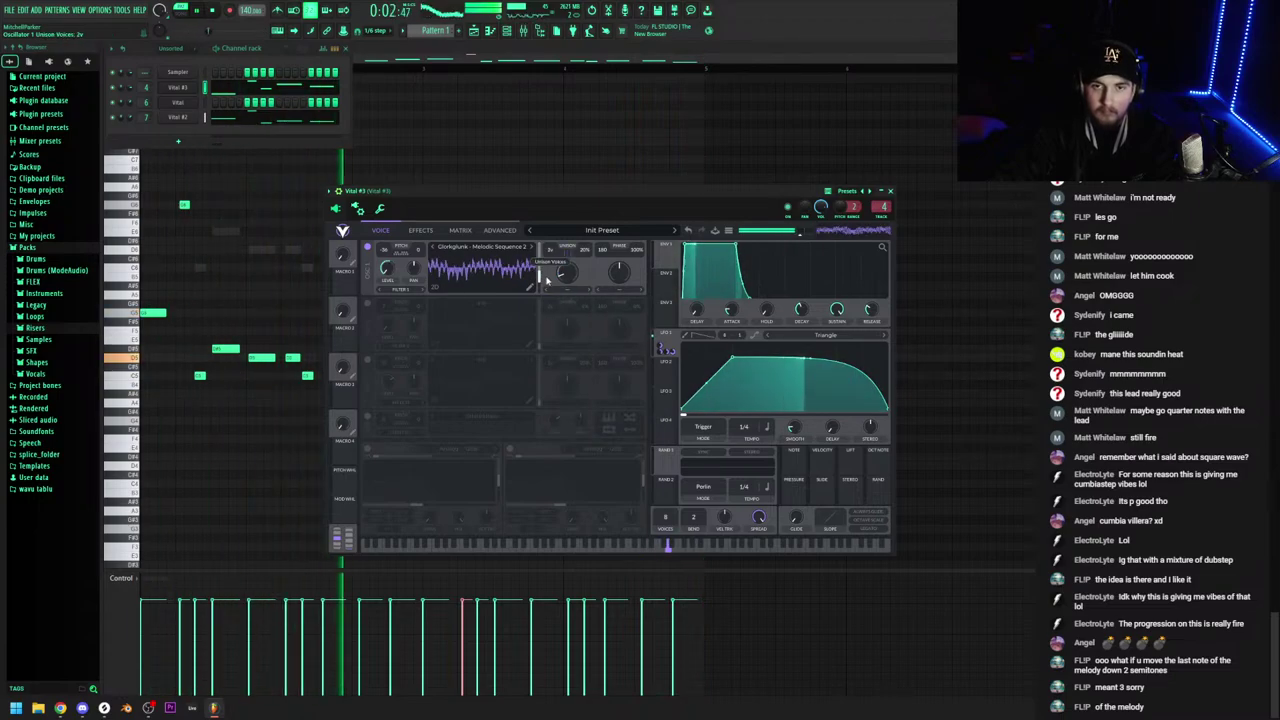
# Set Vital #3's oscillator 1 to 7 unison voices, a detune range of about 2.36 and a Vocode morph of about 41%
pyautogui.click(500, 231)
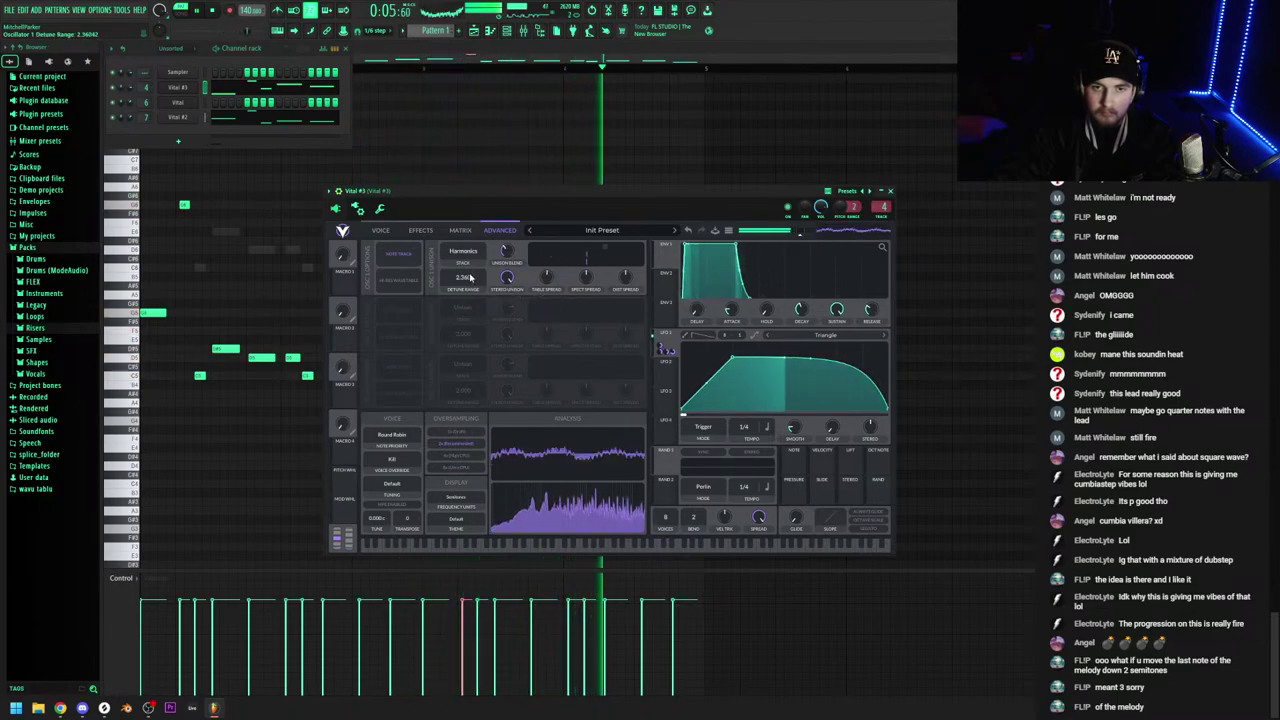
pyautogui.click(382, 231)
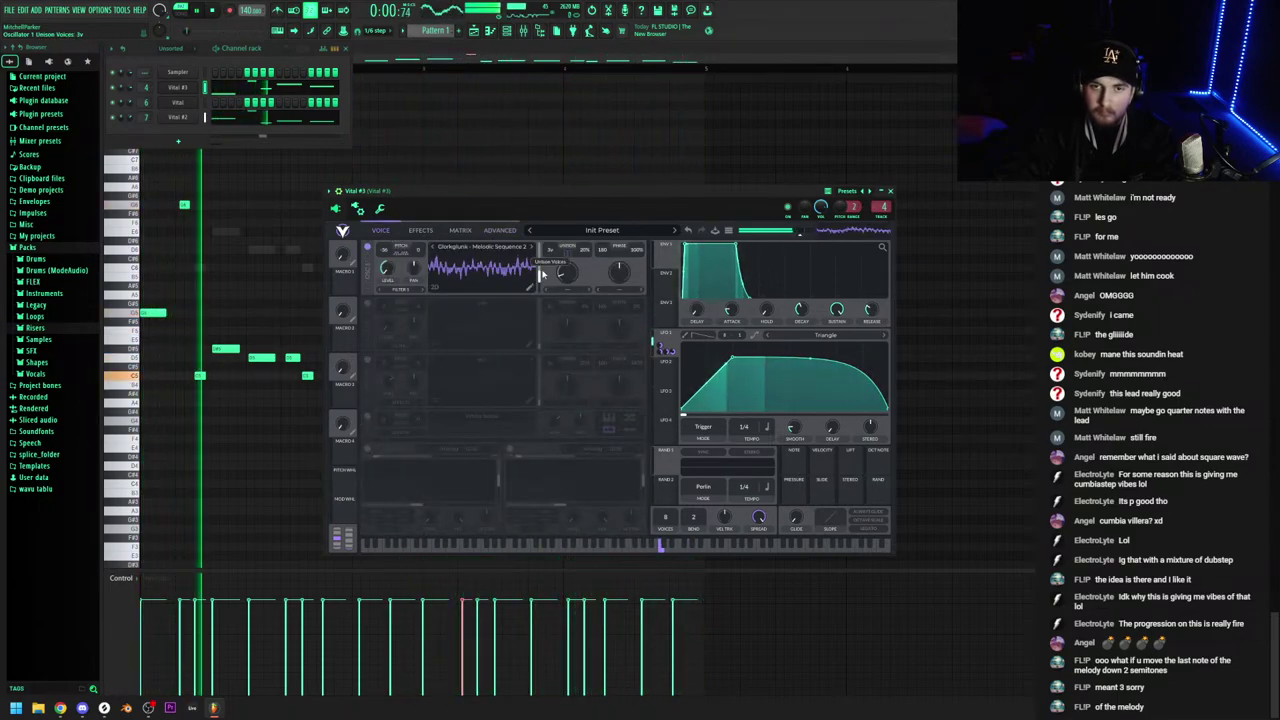
pyautogui.click(567, 291)
pyautogui.click(570, 314)
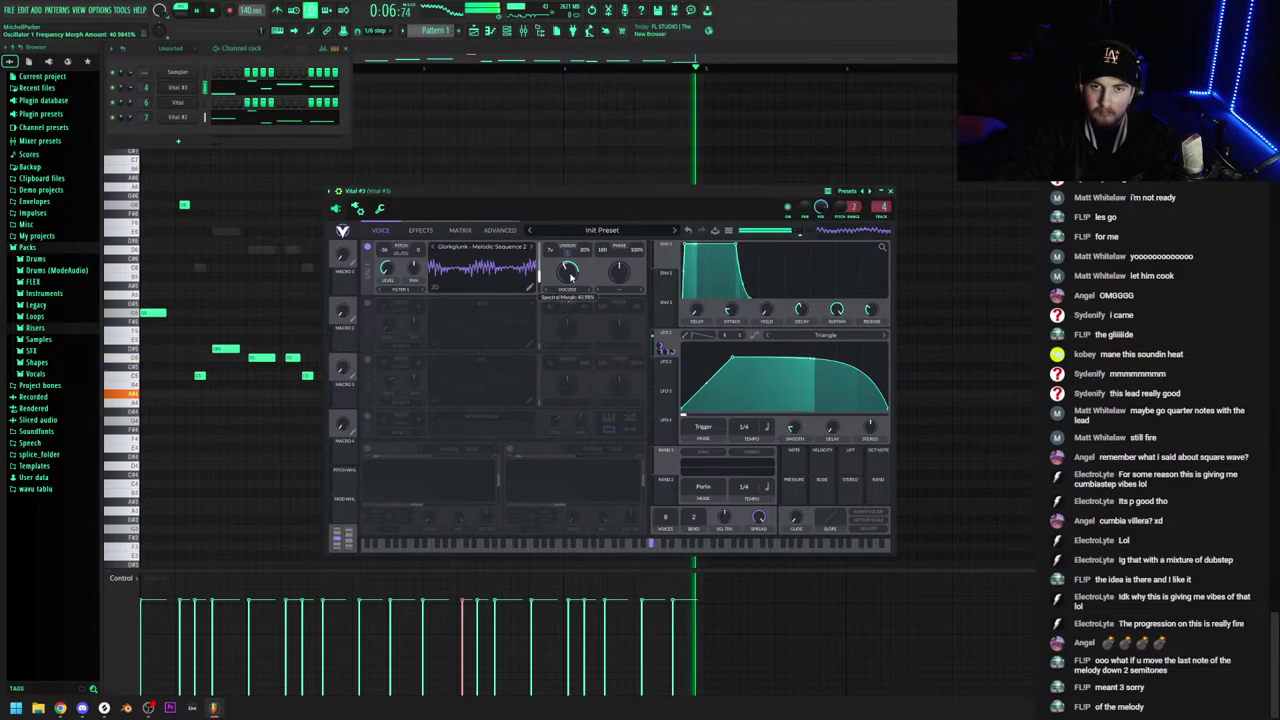
# Play the arrangement from about bar 2 to hear the layered bass, and bring up Pattern 2's channels
pyautogui.press('F9')
pyautogui.press('space')
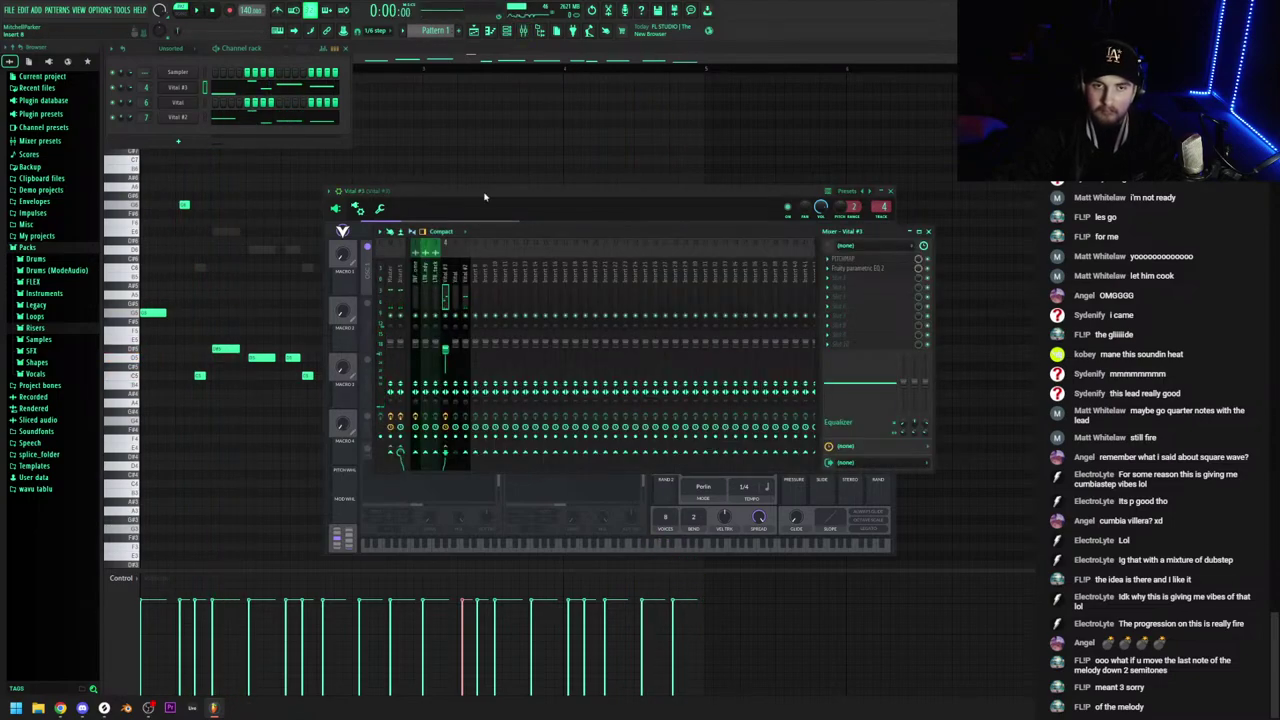
pyautogui.click(474, 31)
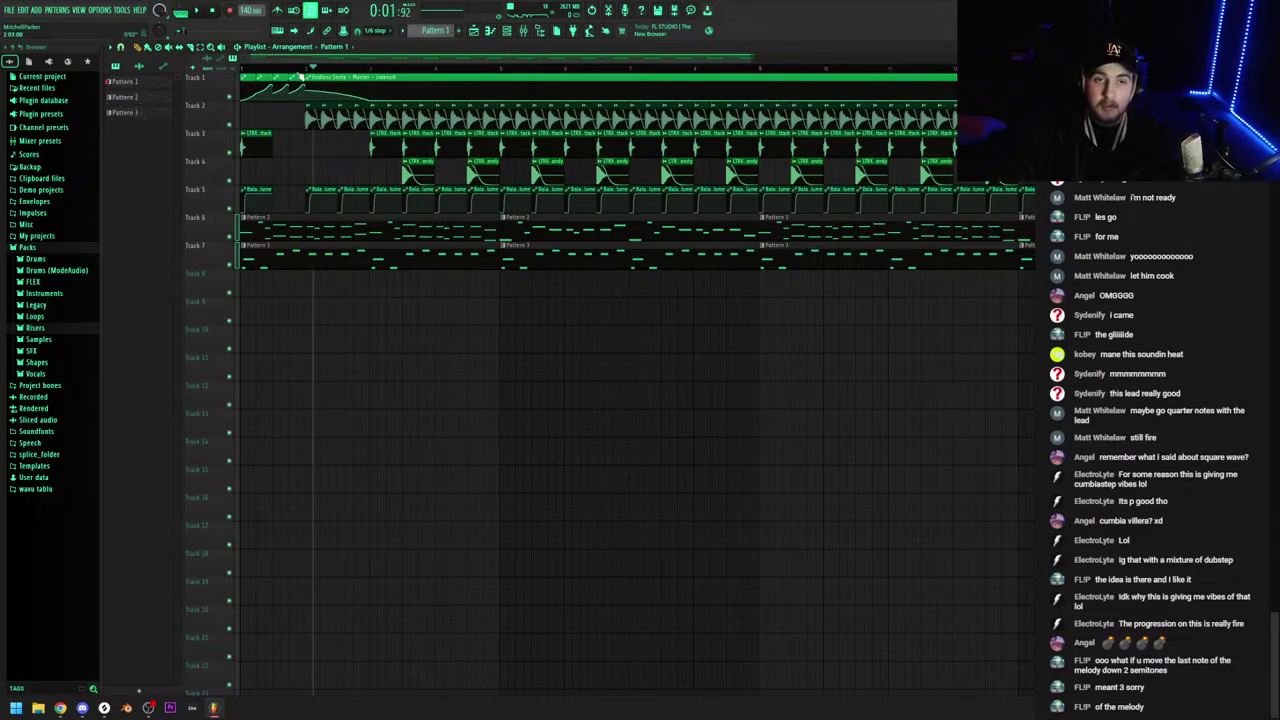
pyautogui.press('space')
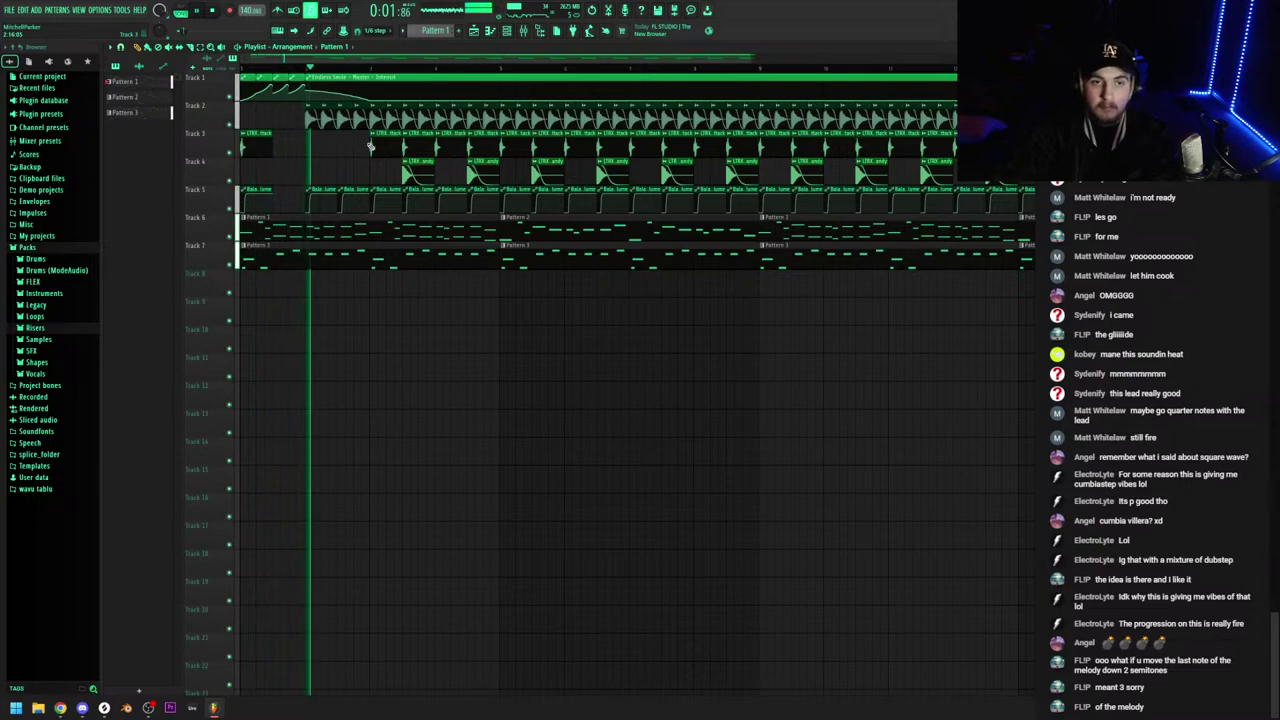
pyautogui.scroll(2, 370, 147)
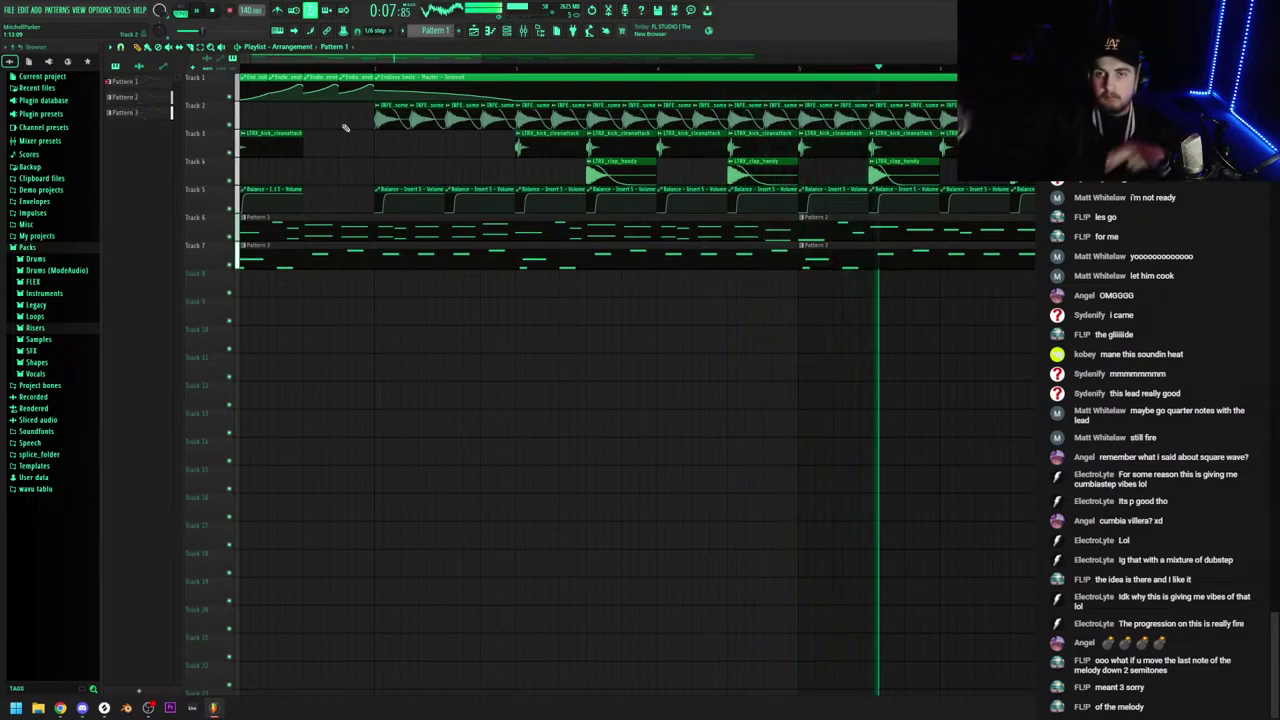
pyautogui.click(490, 31)
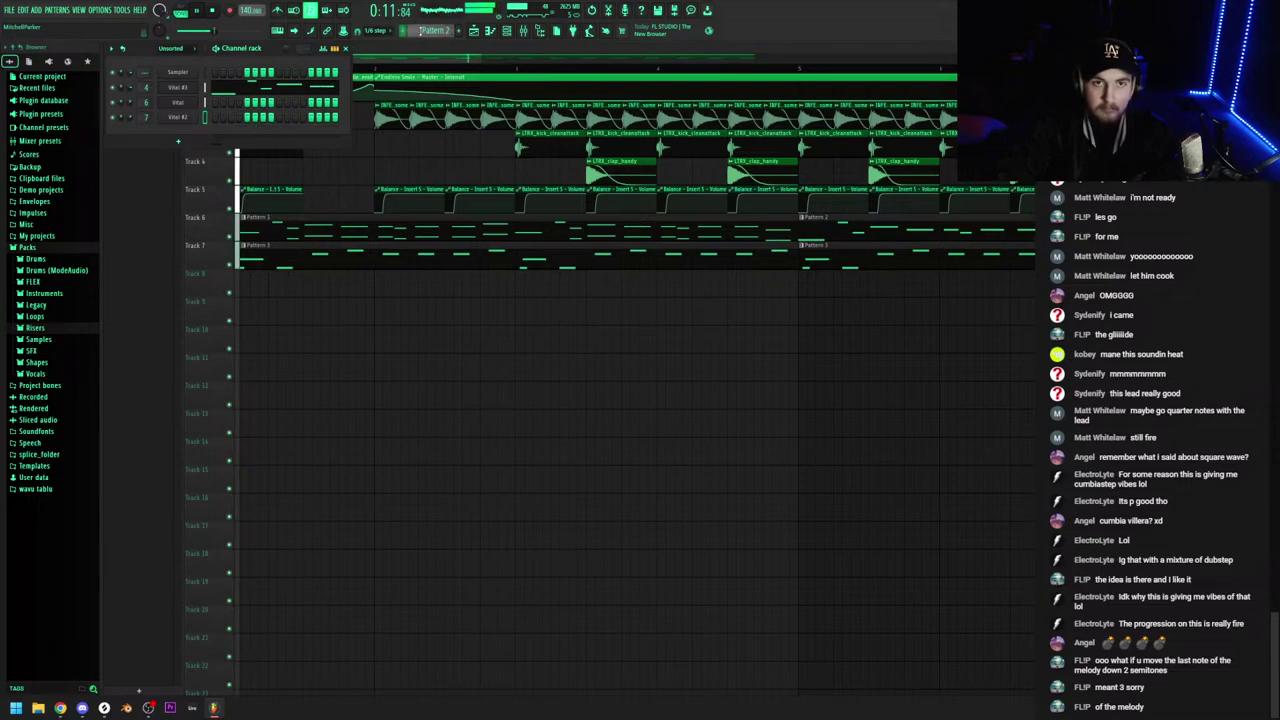
# Adjust the Pancz plugin on the mixer's Master channel, setting its Presence to 0.06
pyautogui.scroll(-3, 518, 62)
pyautogui.click(518, 62)
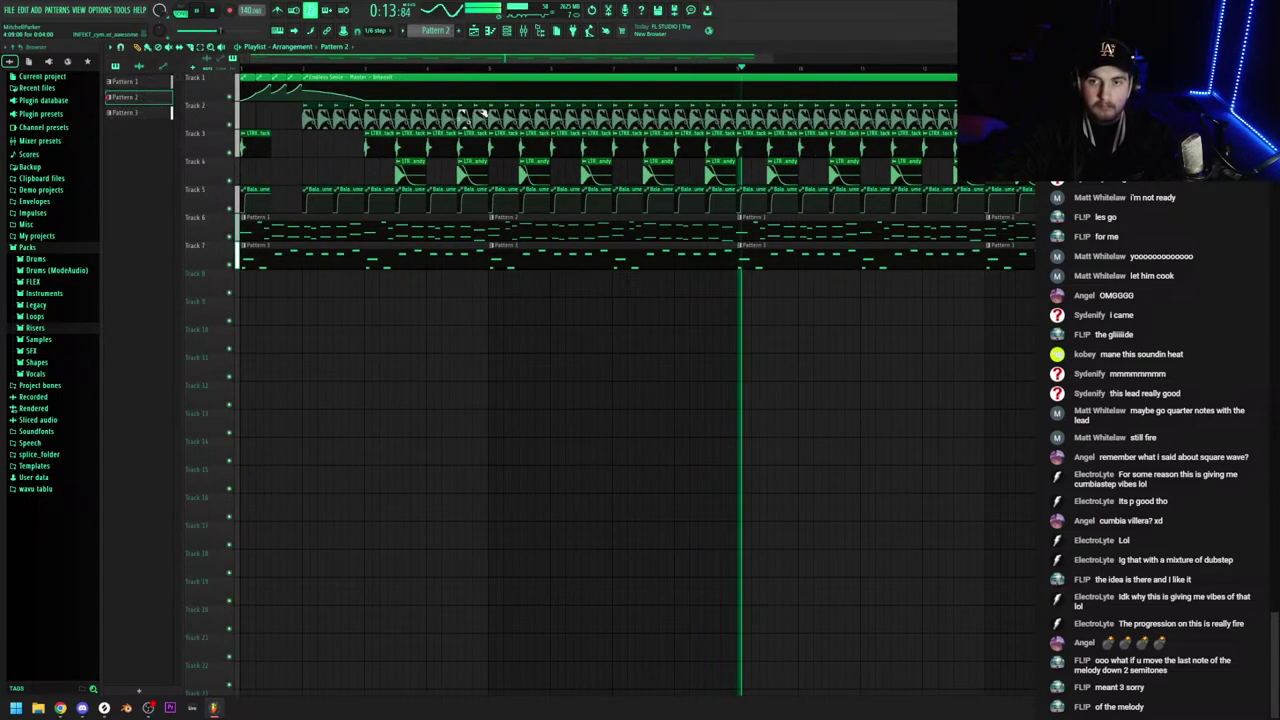
pyautogui.click(523, 31)
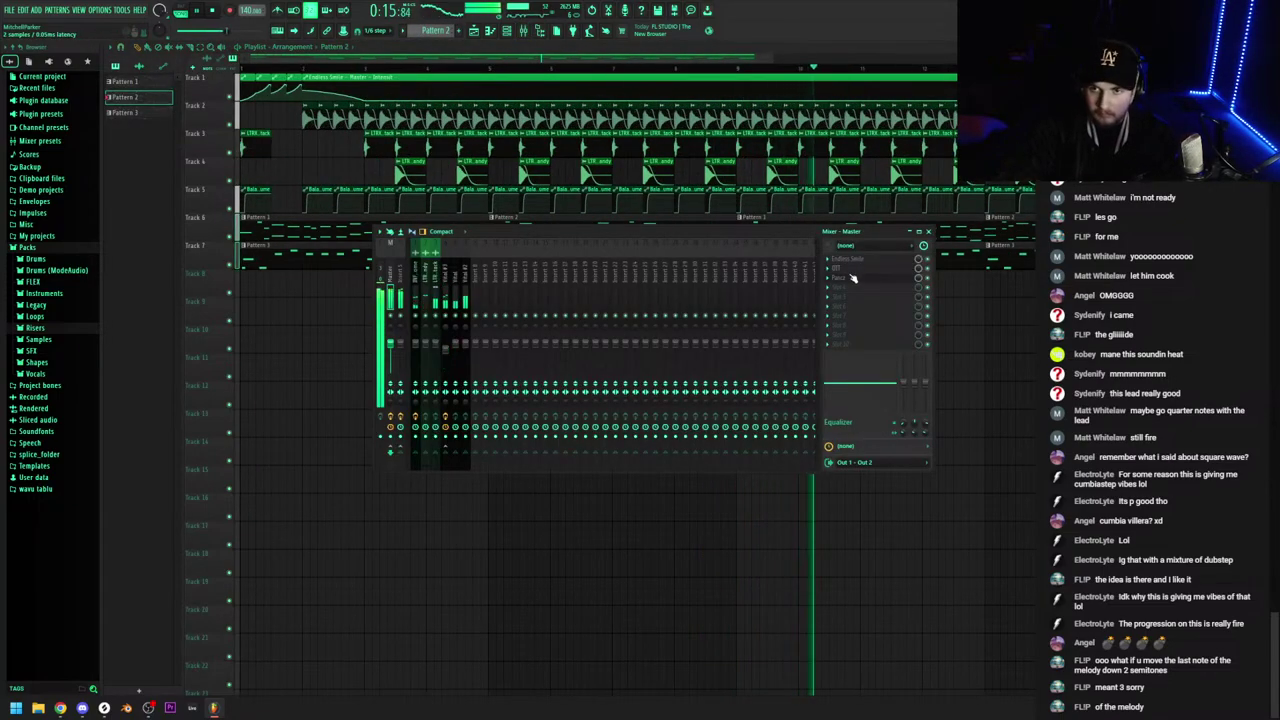
pyautogui.click(871, 286)
pyautogui.moveTo(409, 446); pyautogui.dragTo(409, 421)
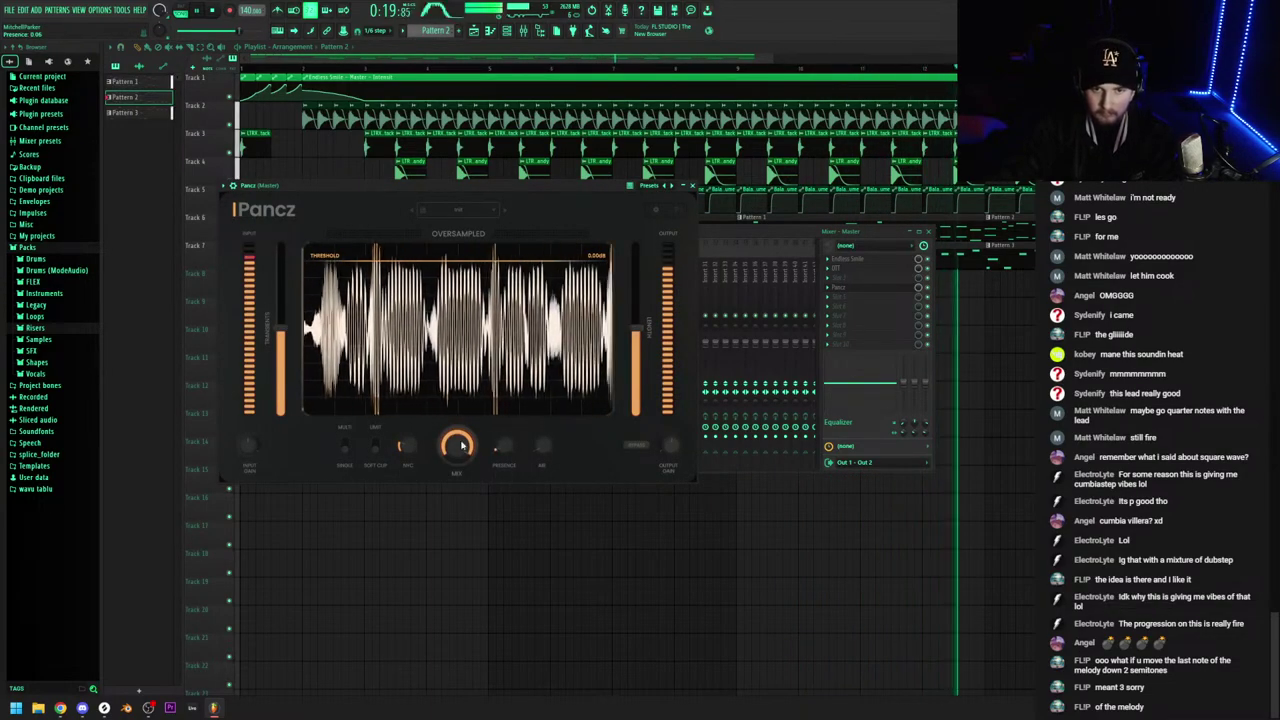
pyautogui.click(692, 186)
# Open Vital #3 and set oscillator 1's vocoder morph amount to about 7.98%
pyautogui.click(507, 31)
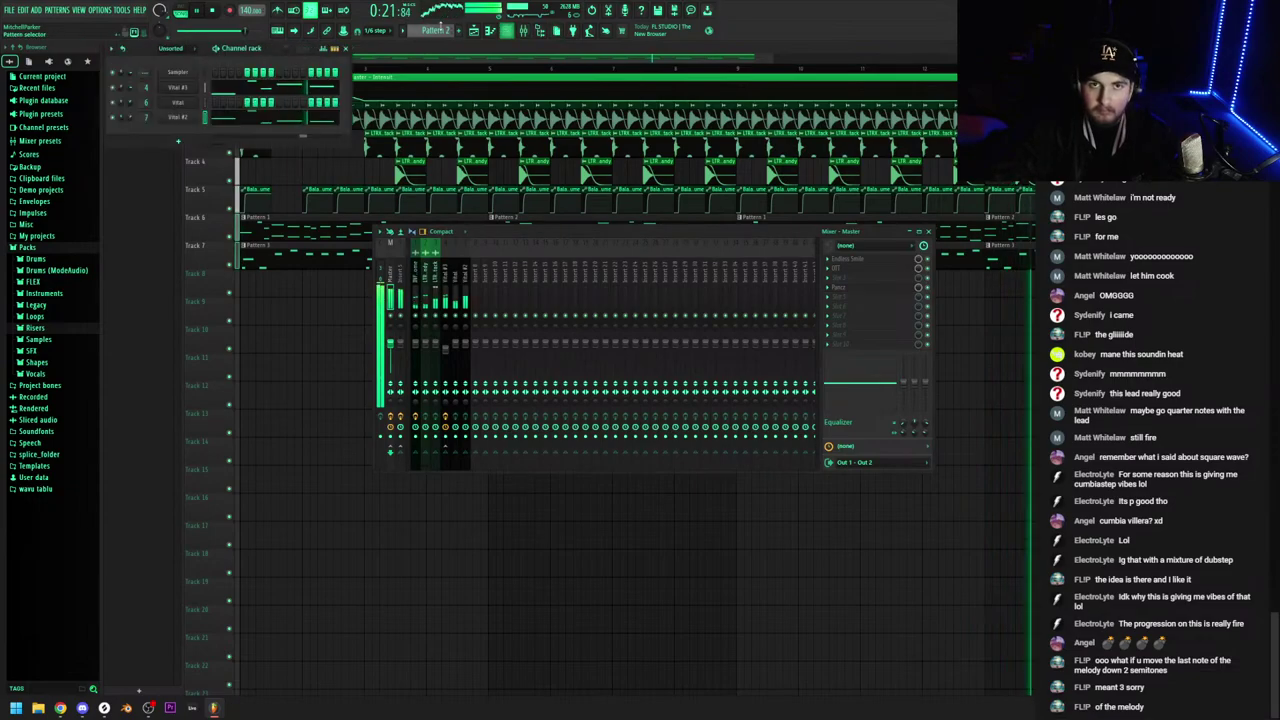
pyautogui.click(184, 91)
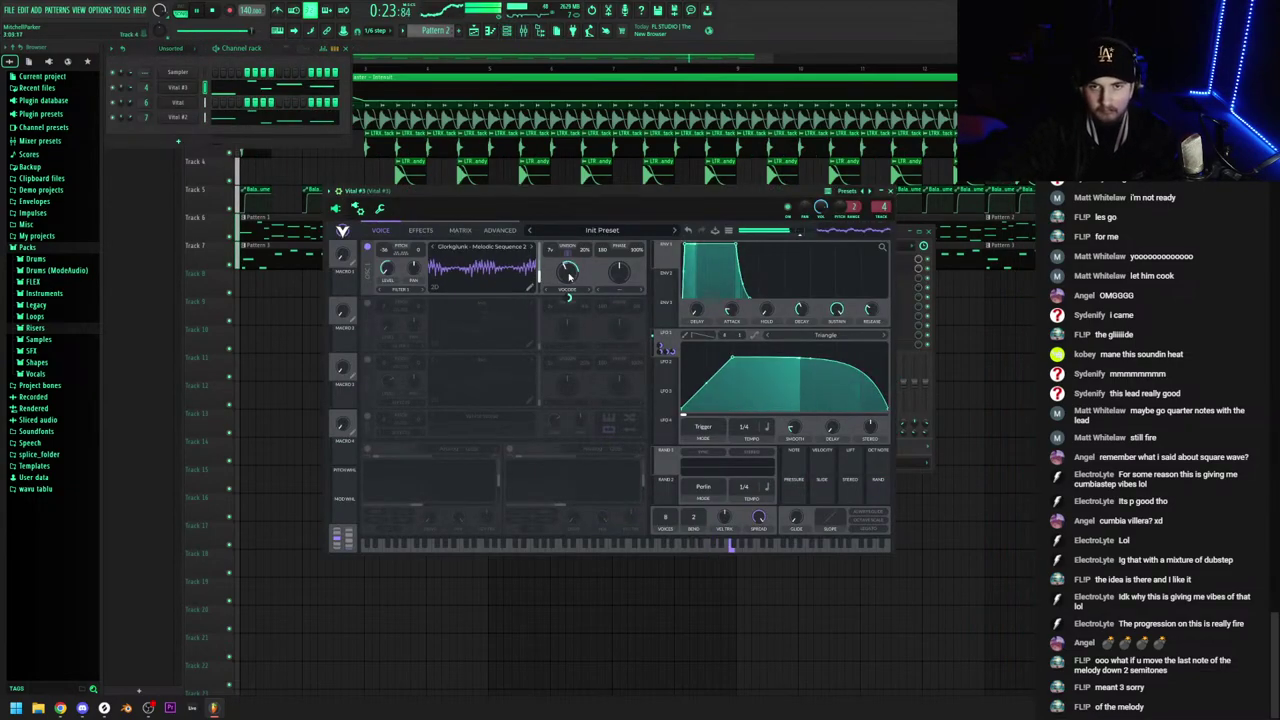
pyautogui.moveTo(560, 270); pyautogui.dragTo(570, 287)
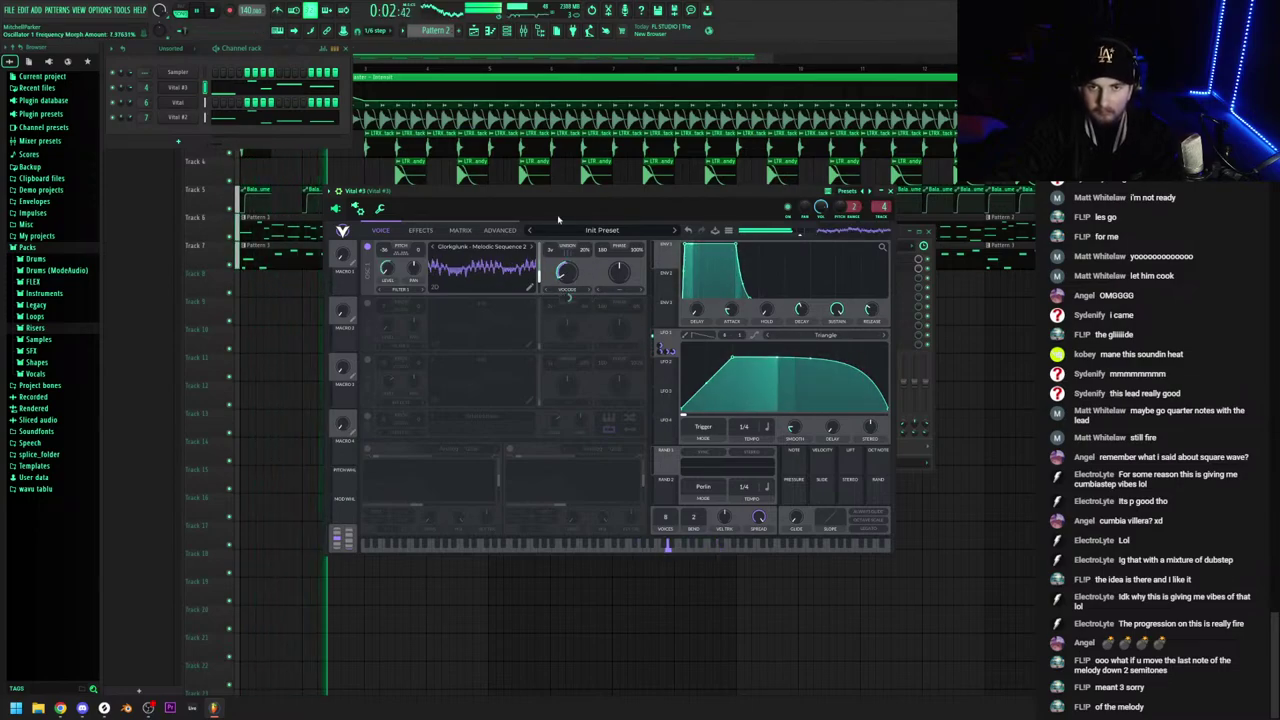
# Raise the early points of the repeated Endless Smile intensity automation into a plateau with a sharp drop at its end, checking by playback
pyautogui.click(482, 60)
pyautogui.scroll(5, 260, 116)
pyautogui.press('space')
pyautogui.press('space')
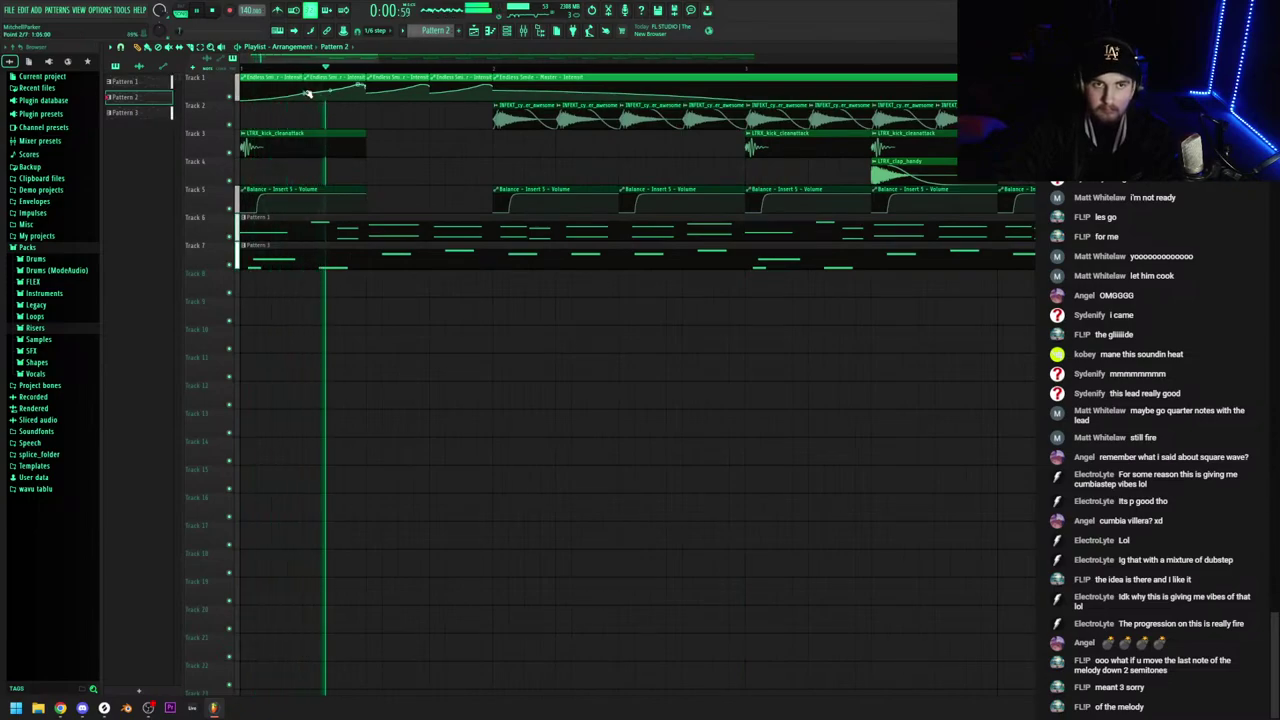
pyautogui.press('space')
pyautogui.press('space')
pyautogui.moveTo(305, 93)
pyautogui.mouseDown()
pyautogui.moveTo(316, 108)
pyautogui.moveTo(304, 85)
pyautogui.mouseUp()
pyautogui.press('space')
pyautogui.press('space')
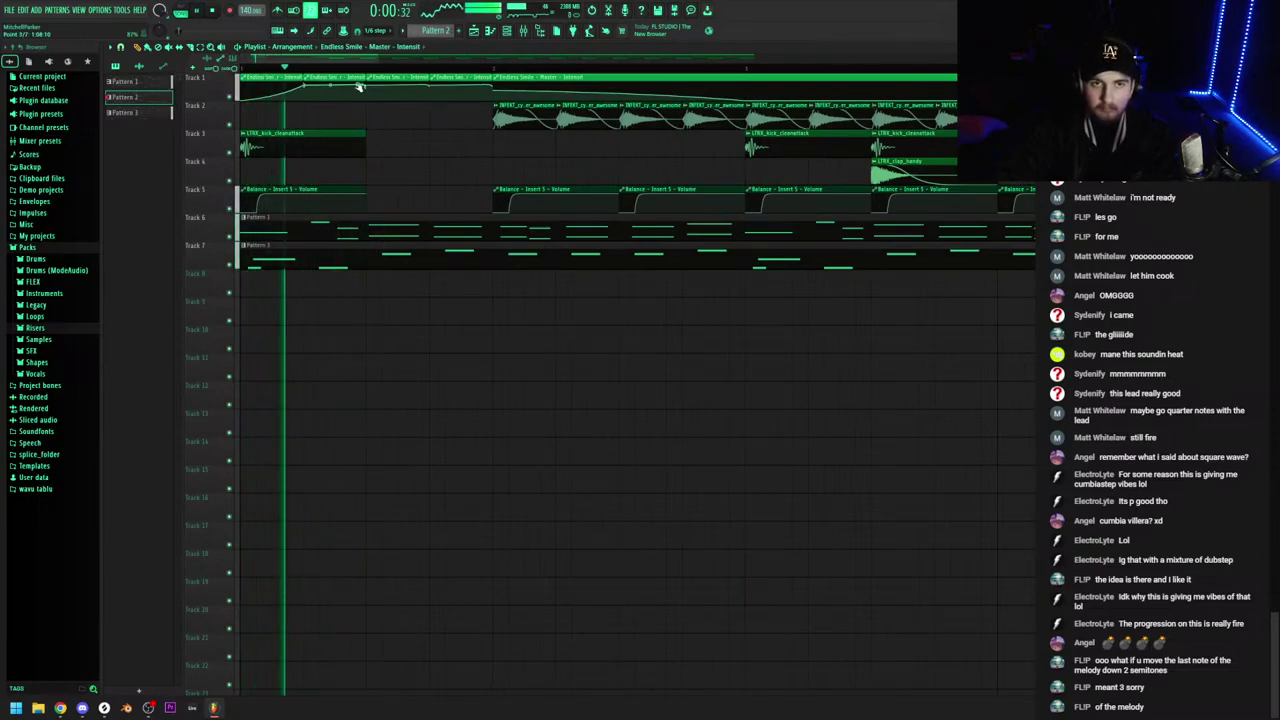
pyautogui.press('space')
pyautogui.press('space')
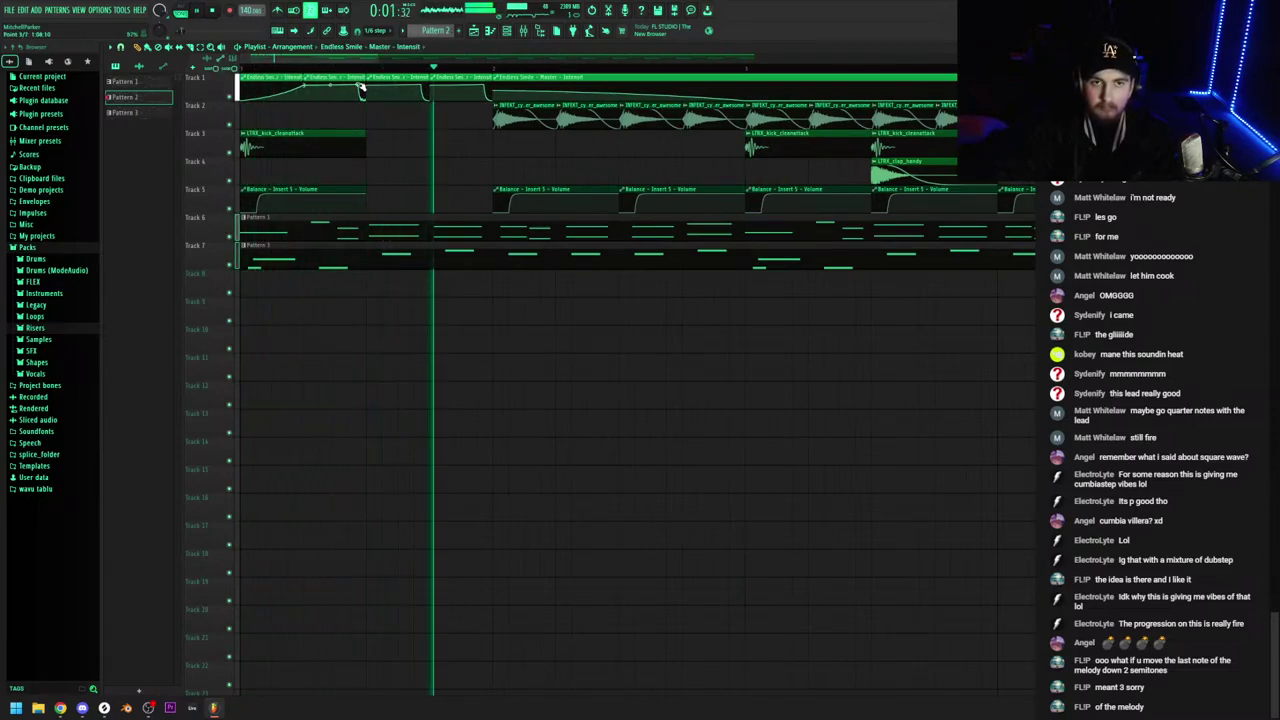
# Curve the opening segment of the repeated Endless Smile automation into a fast early rise, undoing the trial flat-to-zero shape
pyautogui.press('space')
pyautogui.press('space')
pyautogui.moveTo(306, 87)
pyautogui.mouseDown()
pyautogui.moveTo(304, 100)
pyautogui.moveTo(304, 86)
pyautogui.mouseUp()
pyautogui.press('space')
pyautogui.press('space')
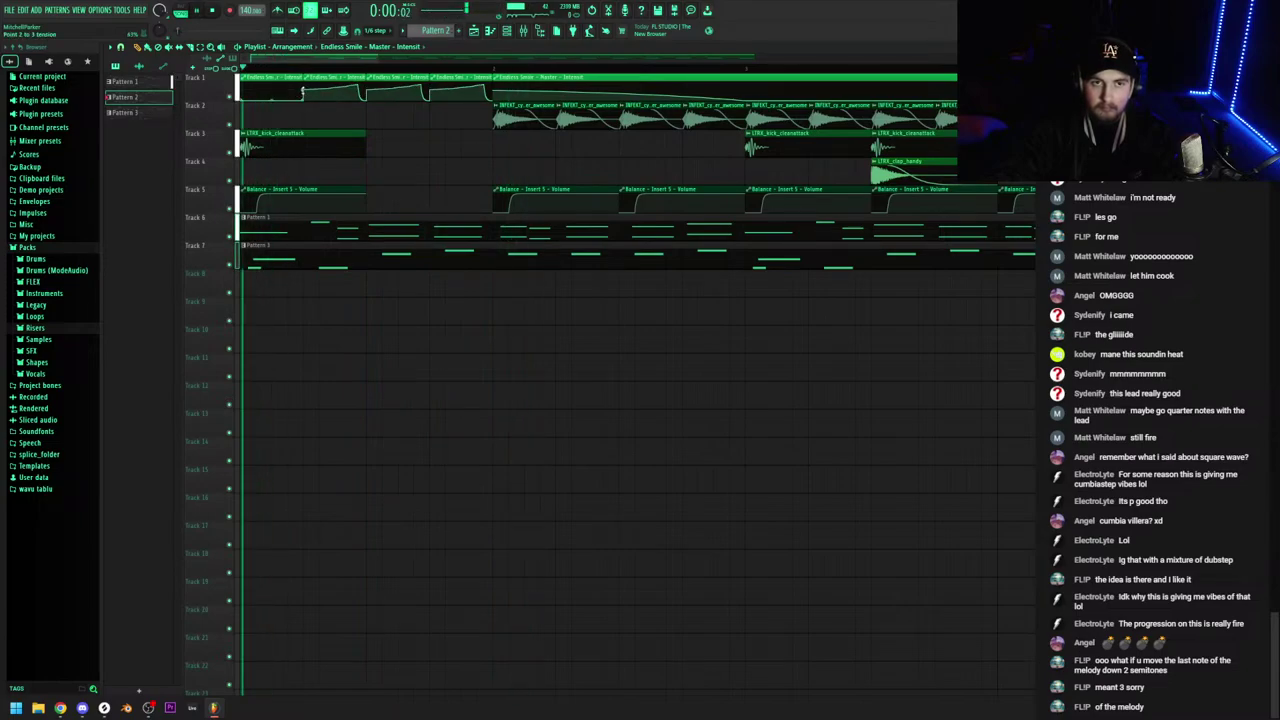
pyautogui.press('space')
pyautogui.hotkey('ctrl', 'z')
pyautogui.press('space')
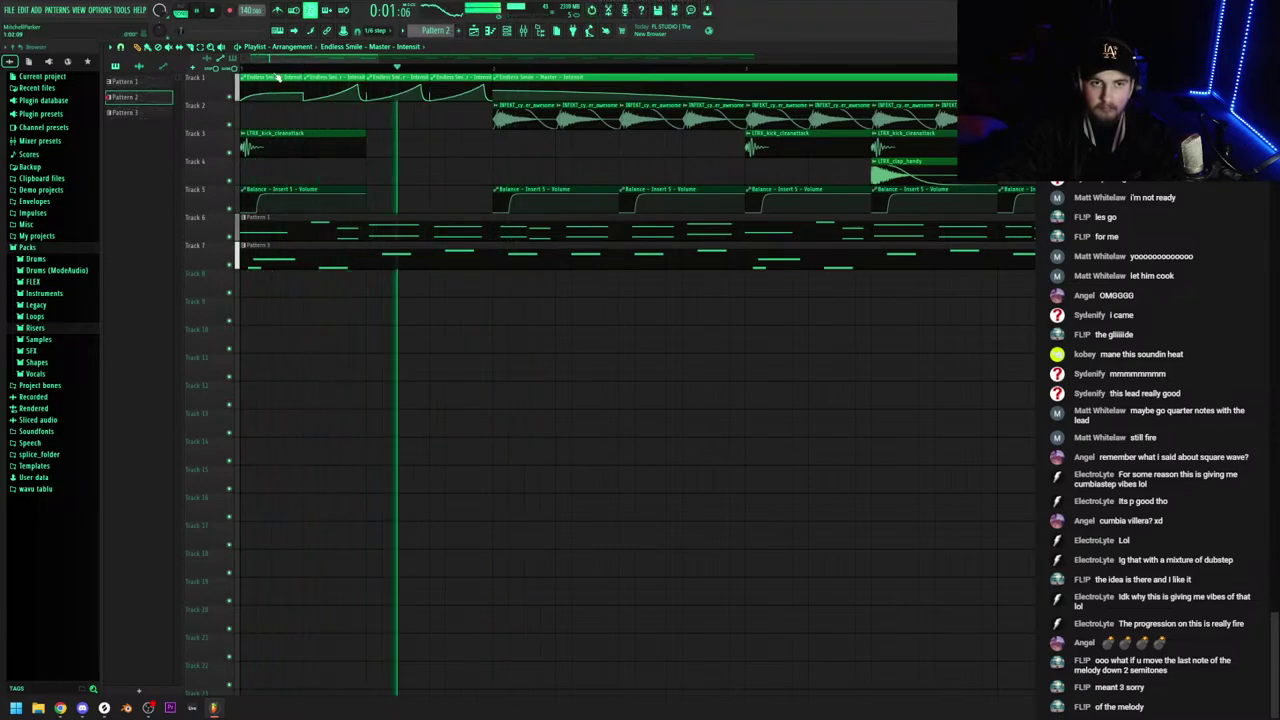
# Lift the second ramp's start to mid-height and raise the closing drop point in the repeated Endless Smile automation
pyautogui.press('space')
pyautogui.press('space')
pyautogui.press('space')
pyautogui.moveTo(305, 100); pyautogui.dragTo(305, 92)
pyautogui.press('space')
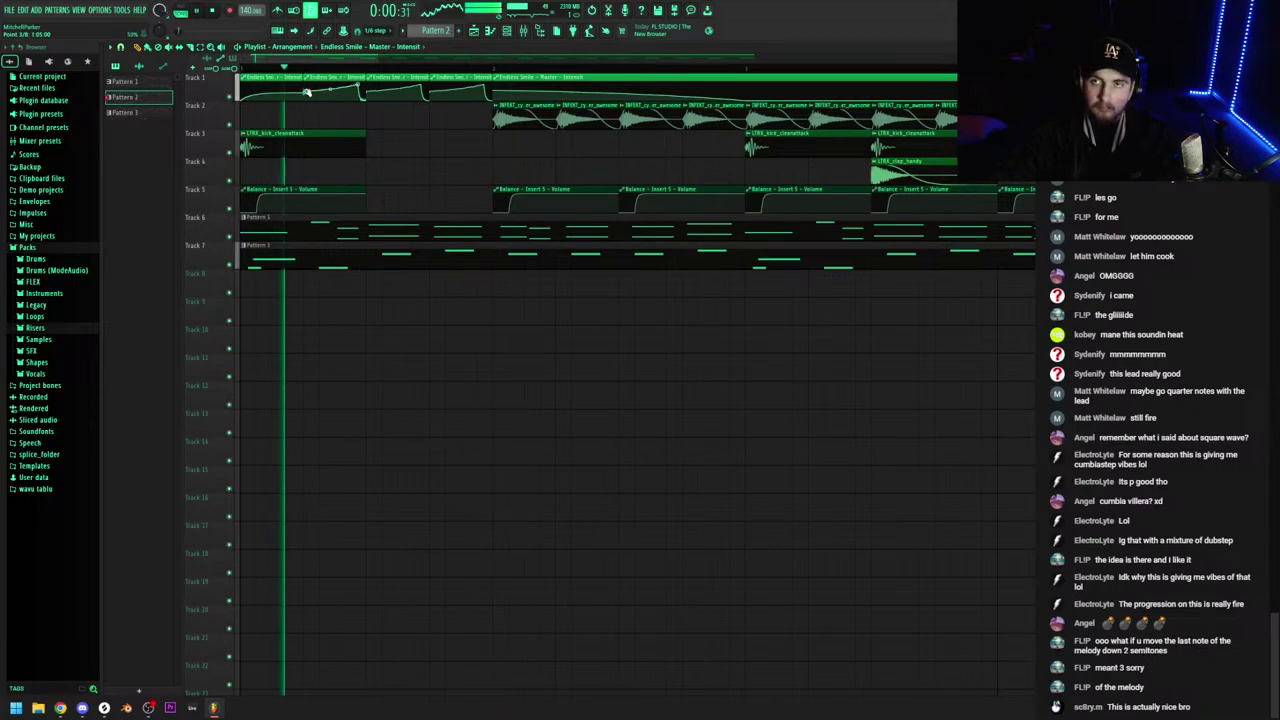
pyautogui.press('space')
pyautogui.hotkey('ctrl', 'z')
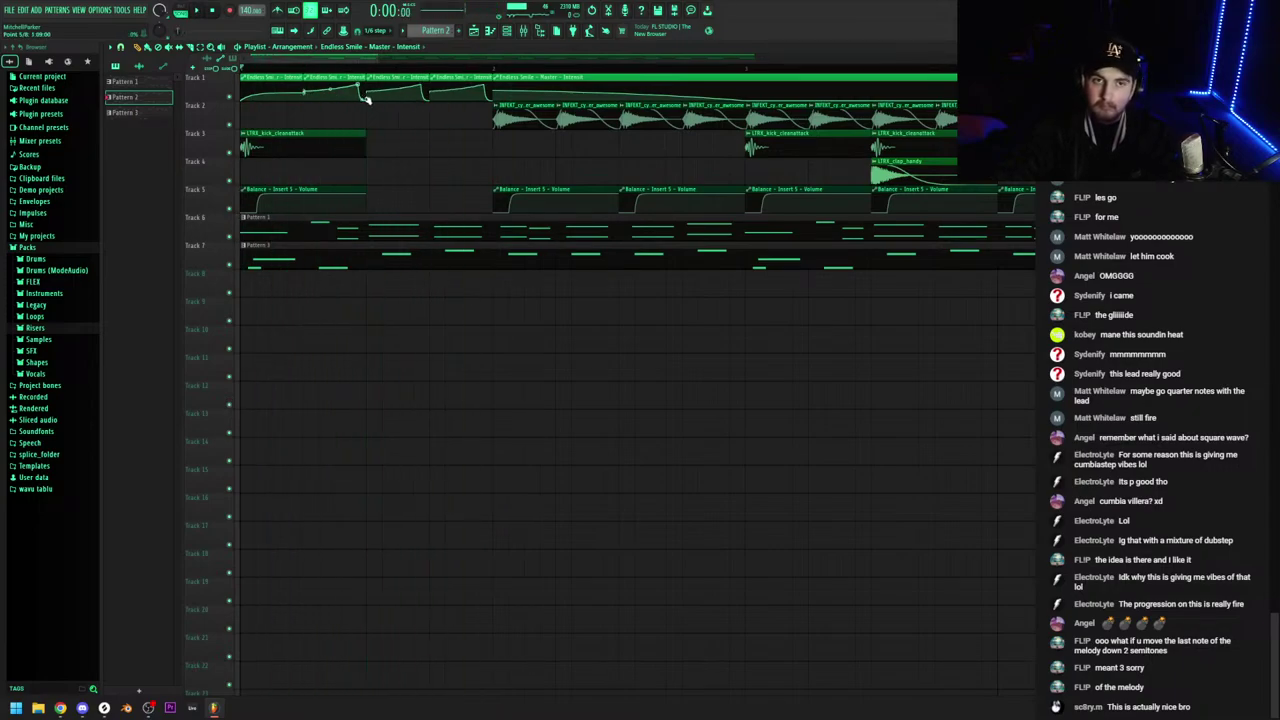
pyautogui.press('space')
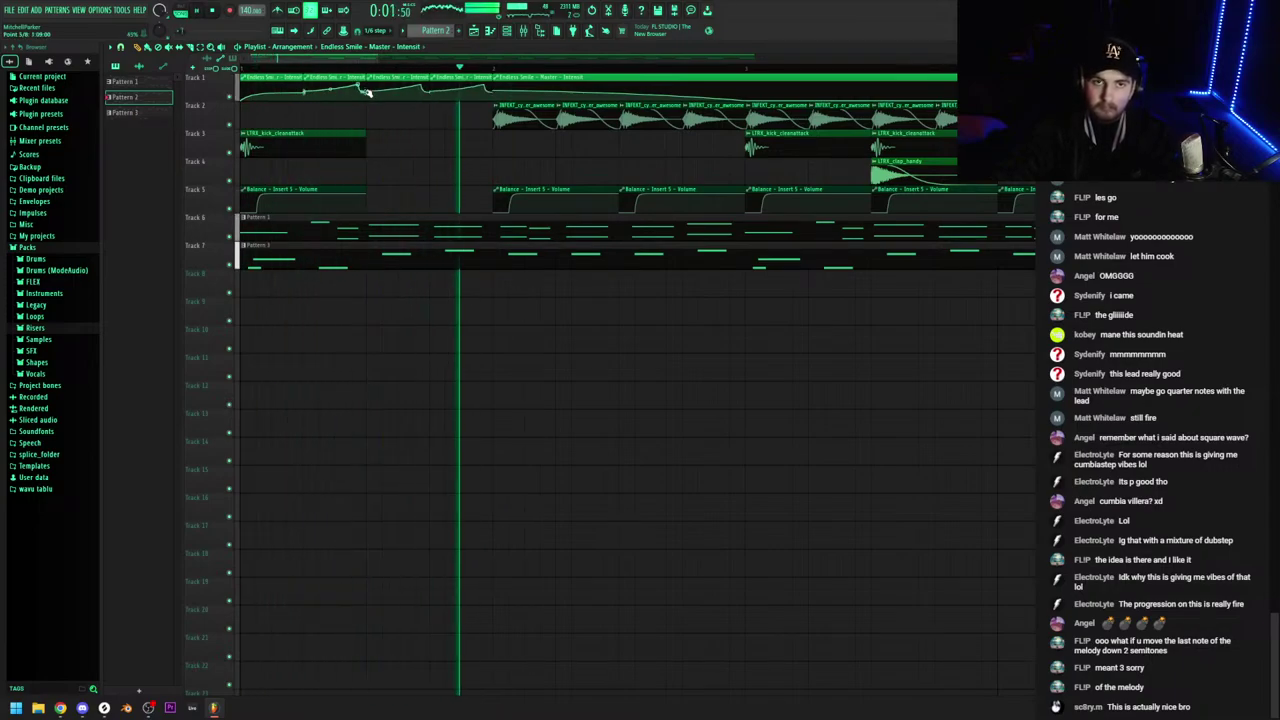
# Reopen Vital #3 and reshape LFO 1 with a curved attack, a full-height plateau and a fall to zero before the end
pyautogui.scroll(-3, 385, 104)
pyautogui.doubleClick(397, 106)
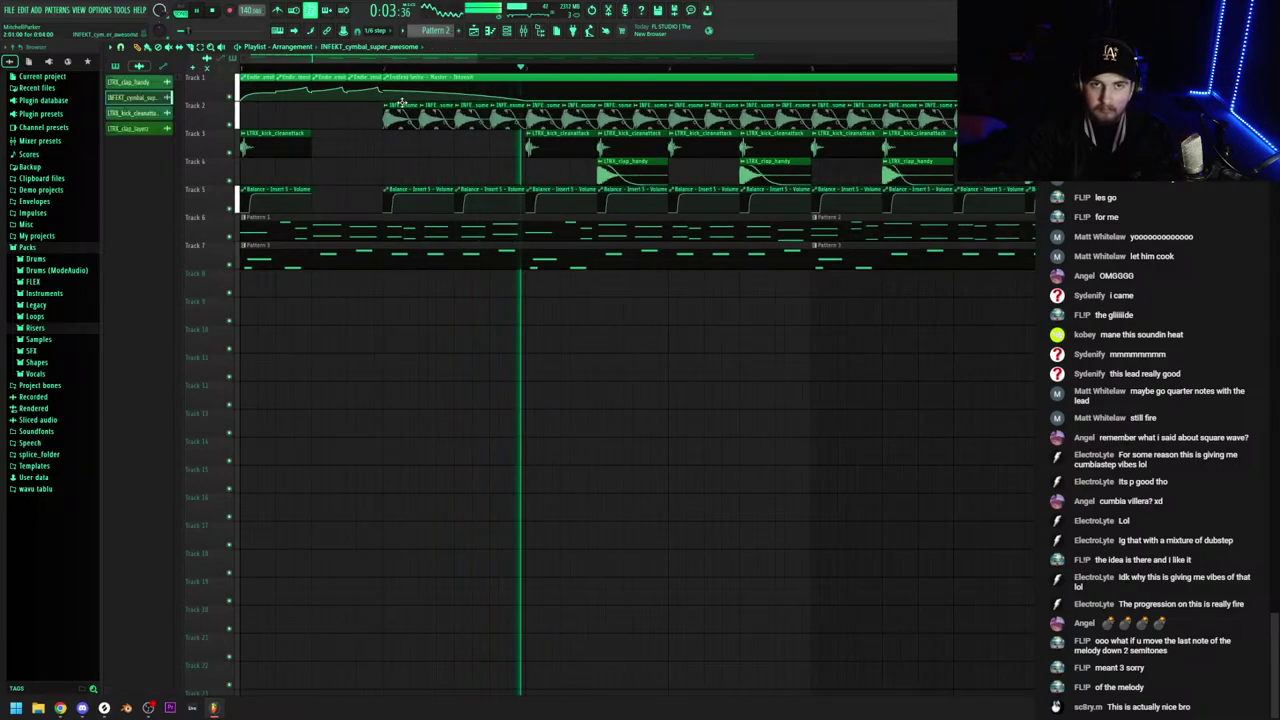
pyautogui.click(476, 185)
pyautogui.click(507, 31)
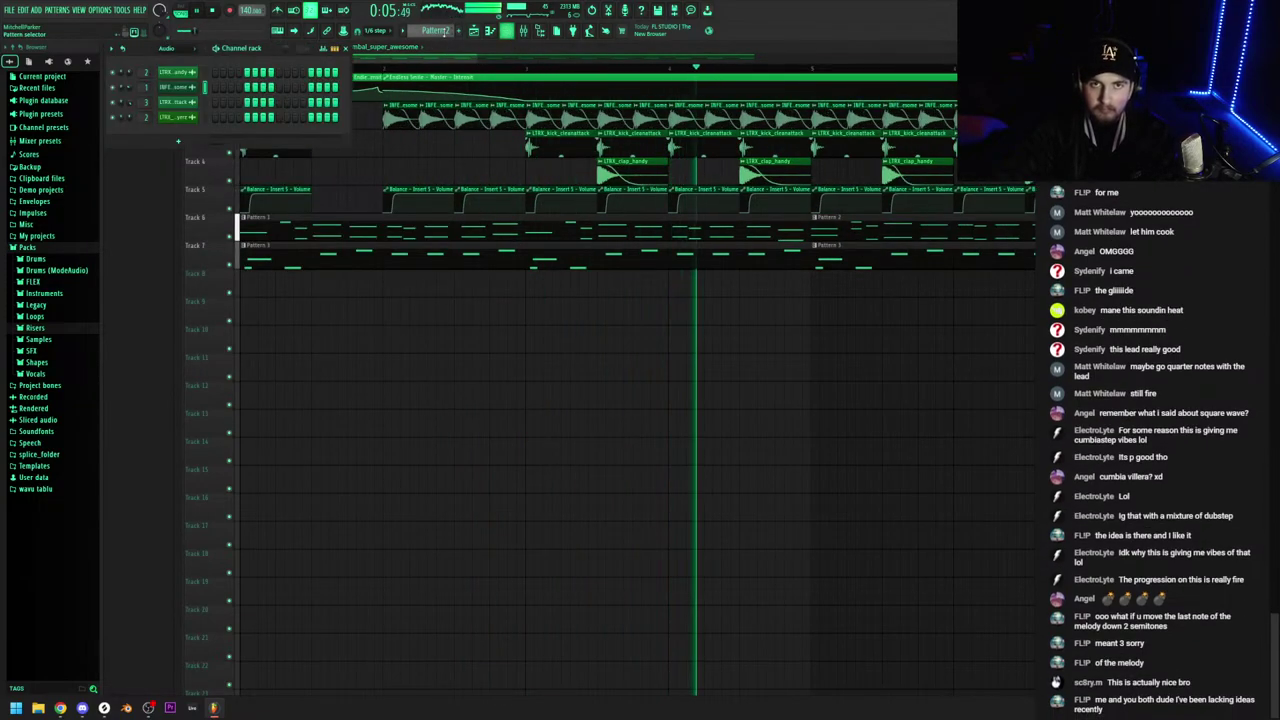
pyautogui.scroll(1, 438, 31)
pyautogui.click(177, 89)
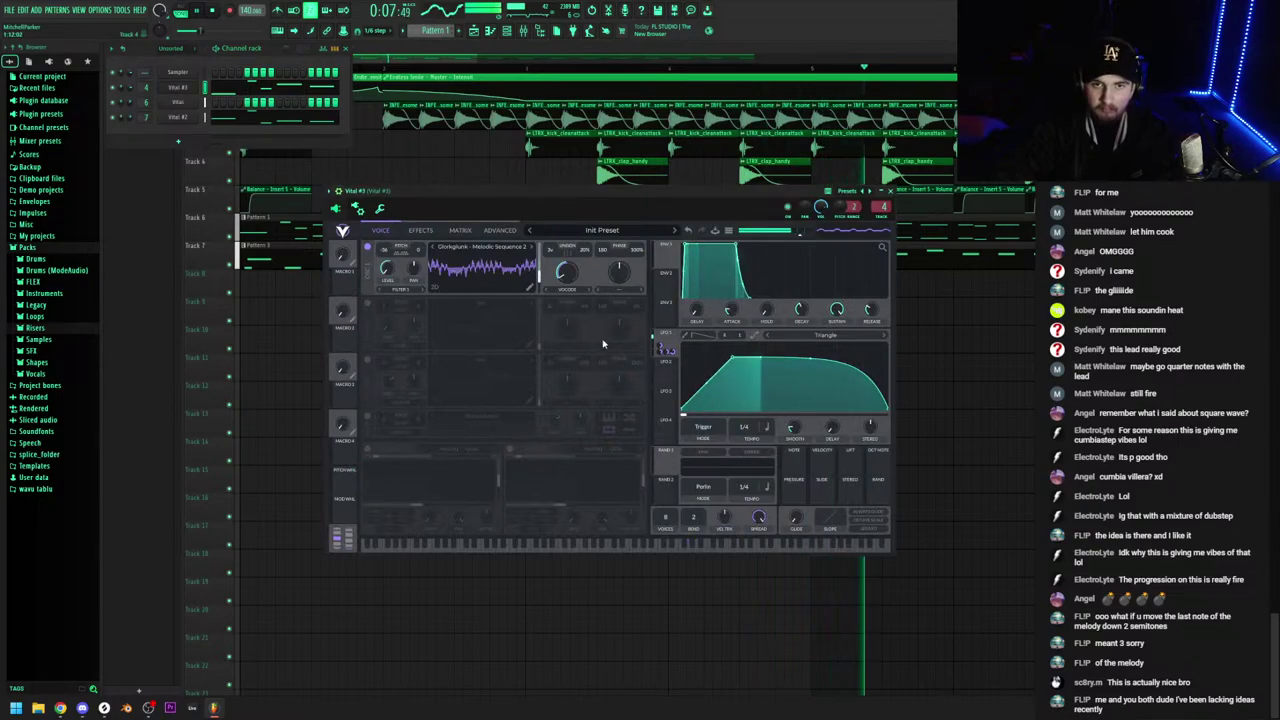
pyautogui.moveTo(810, 362); pyautogui.dragTo(843, 422)
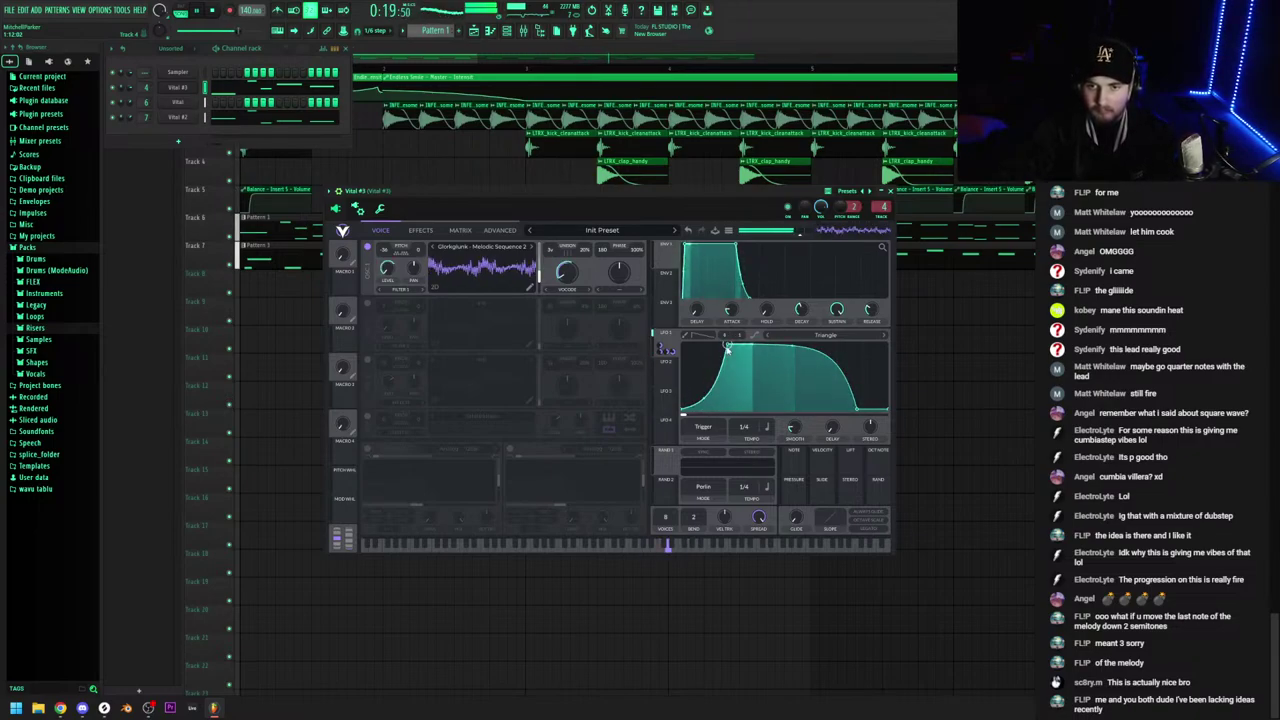
# Enable oscillator 2 with the Init wavetable and set oscillator 1's vocoder morph amount to about 13.11% during playback
pyautogui.click(368, 304)
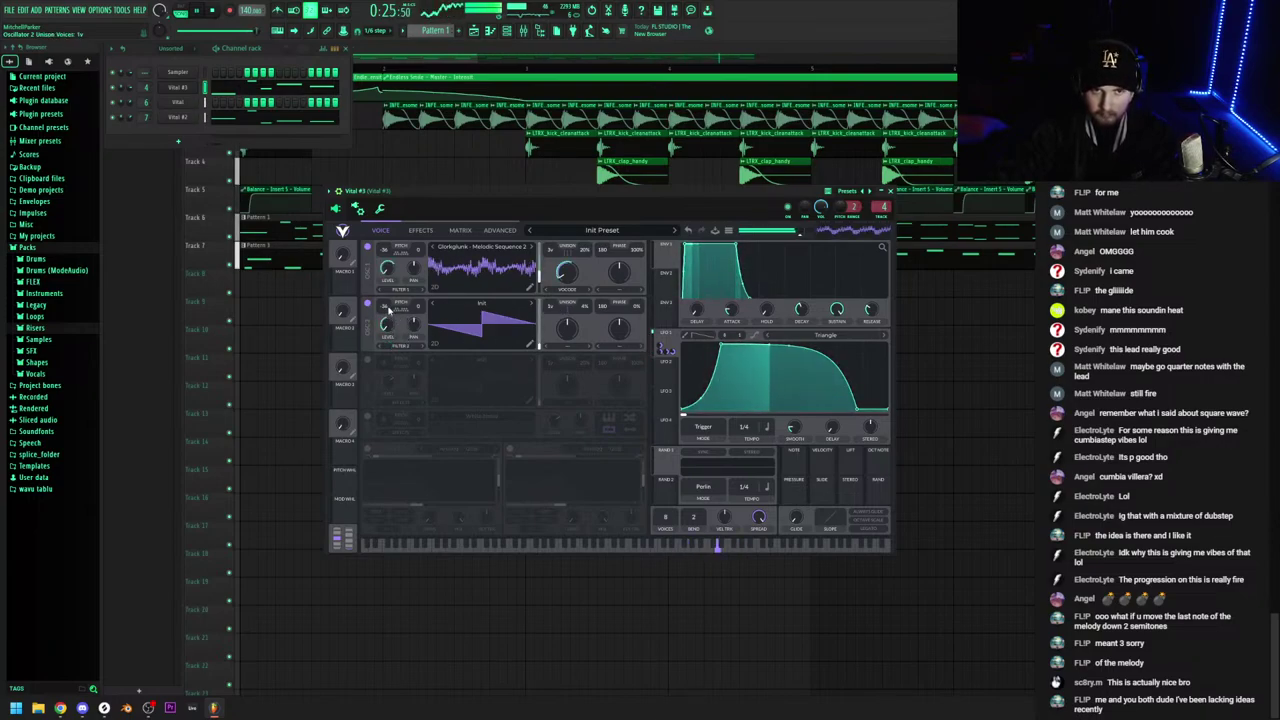
pyautogui.press('space')
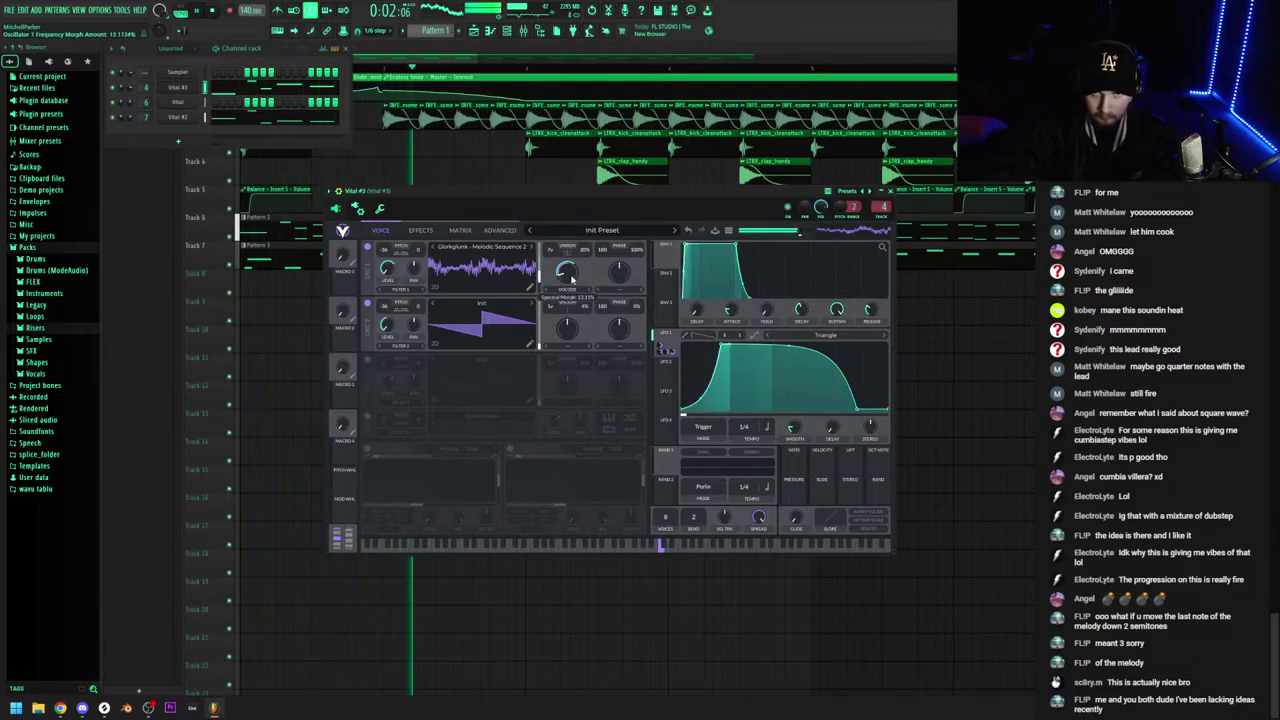
# Set the upper threshold of the high band in Vital #3's multiband compressor to about -37.84 dB
pyautogui.click(420, 231)
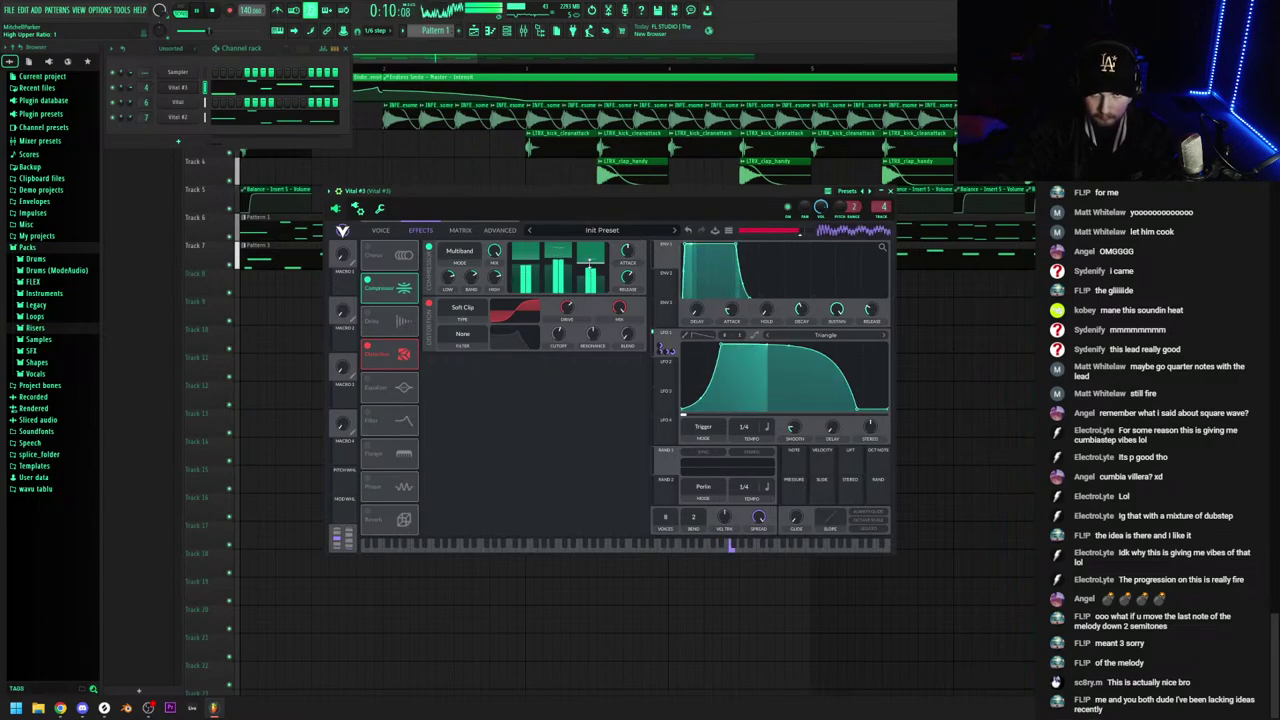
pyautogui.click(383, 230)
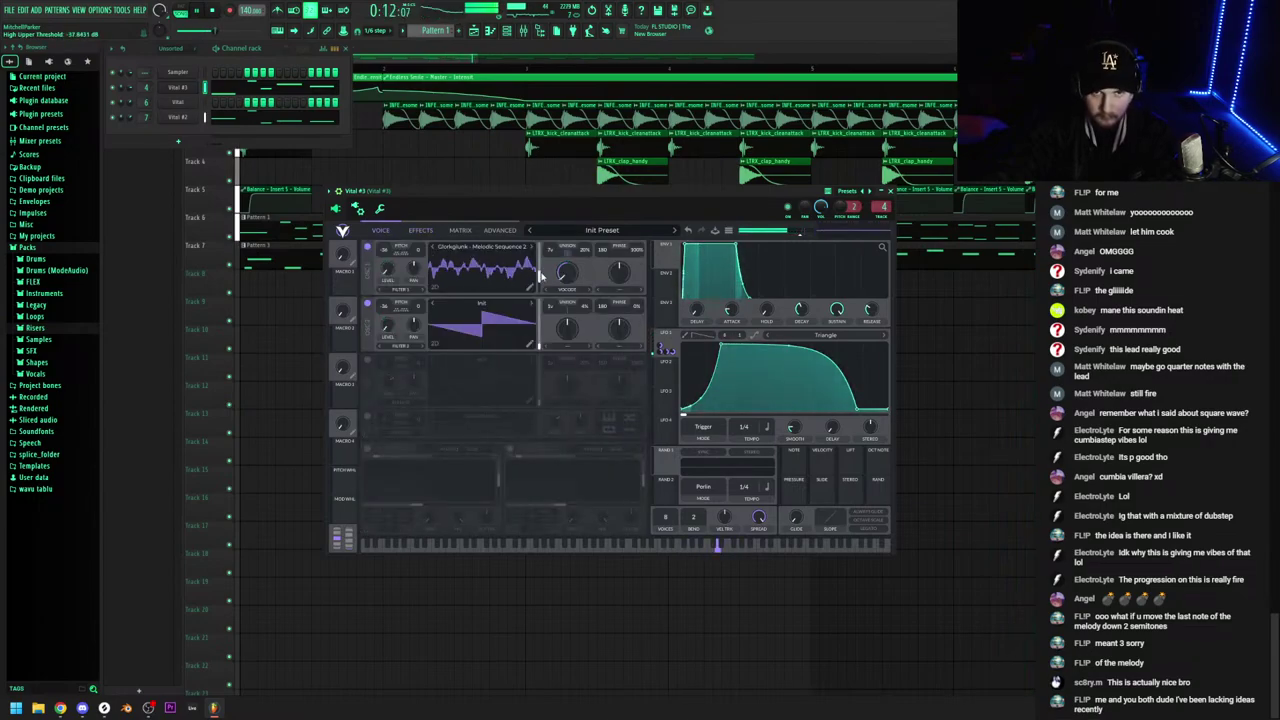
# Load the Glorkglunk - Glitch Mudpie 1 wavetable into oscillator 1 and adjust the LFO modulation on oscillator 2's level
pyautogui.click(532, 270)
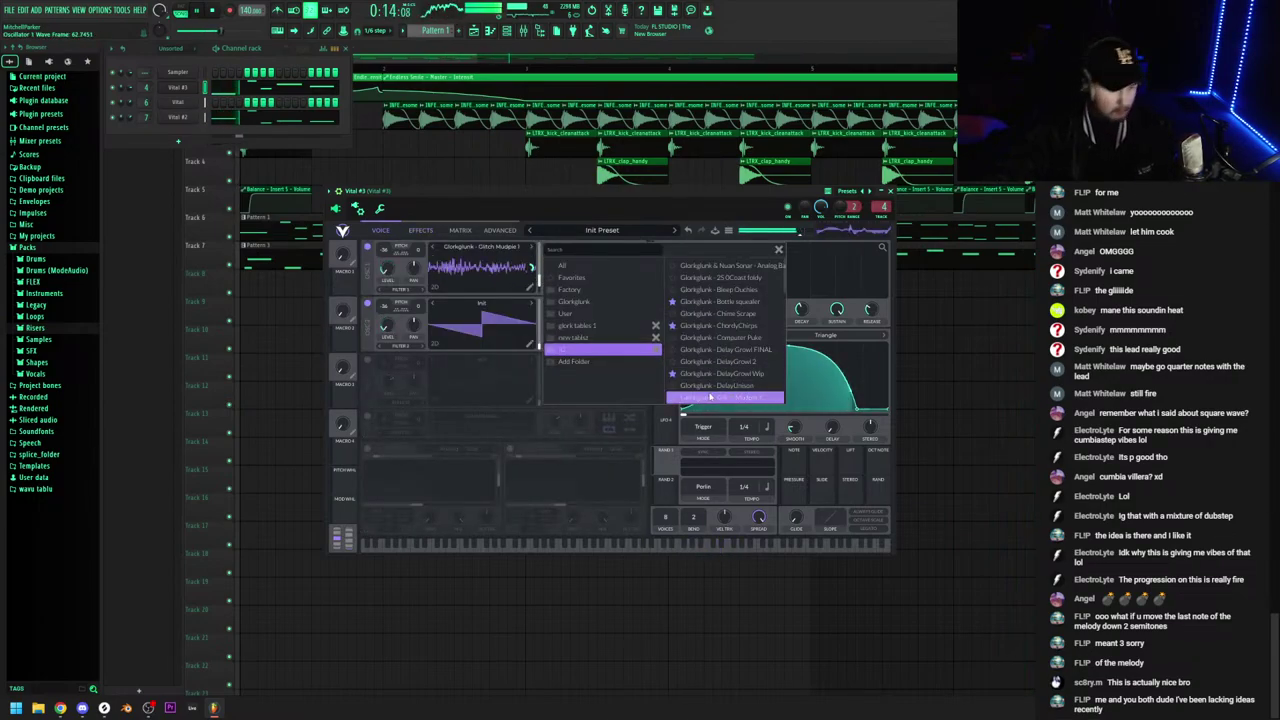
pyautogui.click(392, 341)
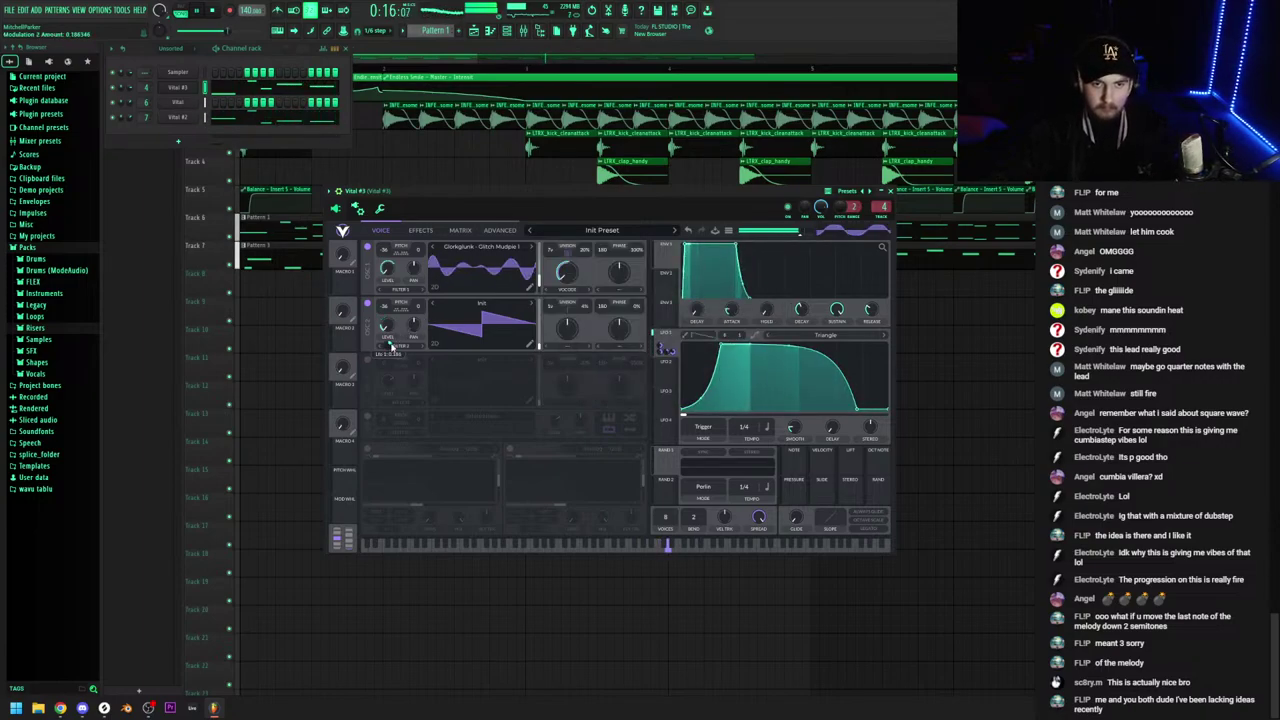
# Set oscillator 1's wave frame to about 35 and lower LFO 1's plateau while replaying the track
pyautogui.click(482, 249)
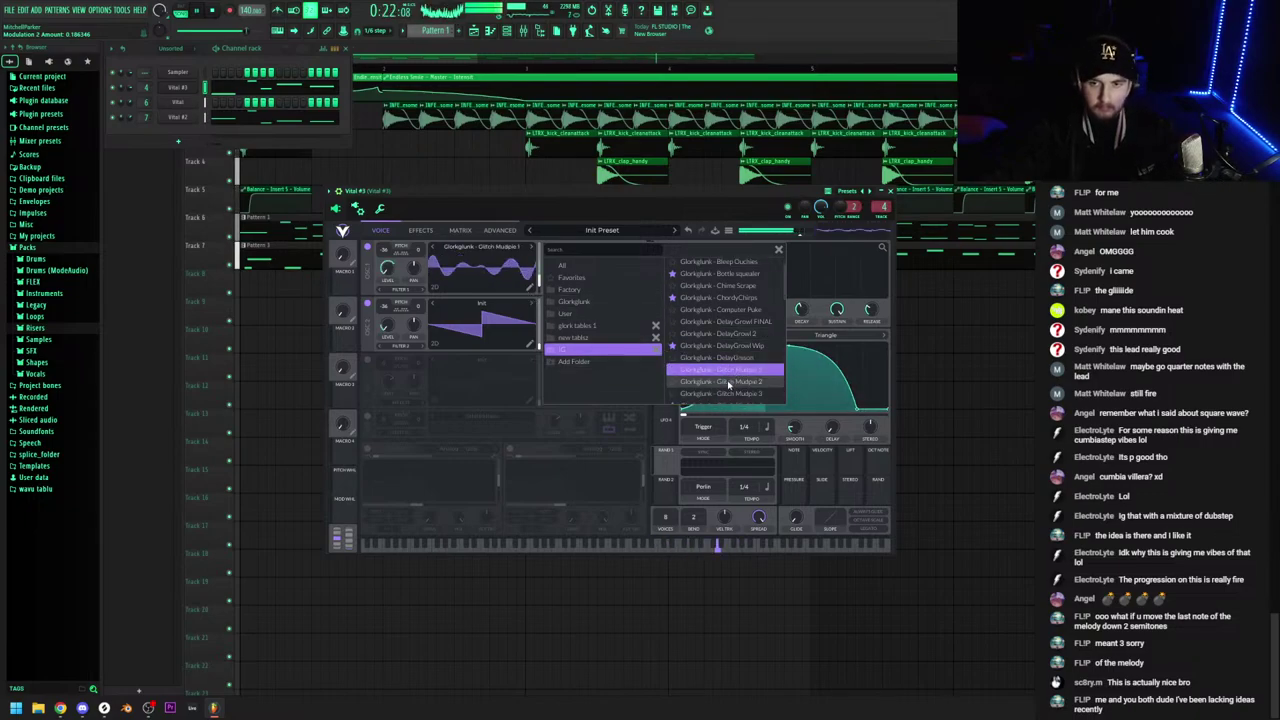
pyautogui.click(538, 285)
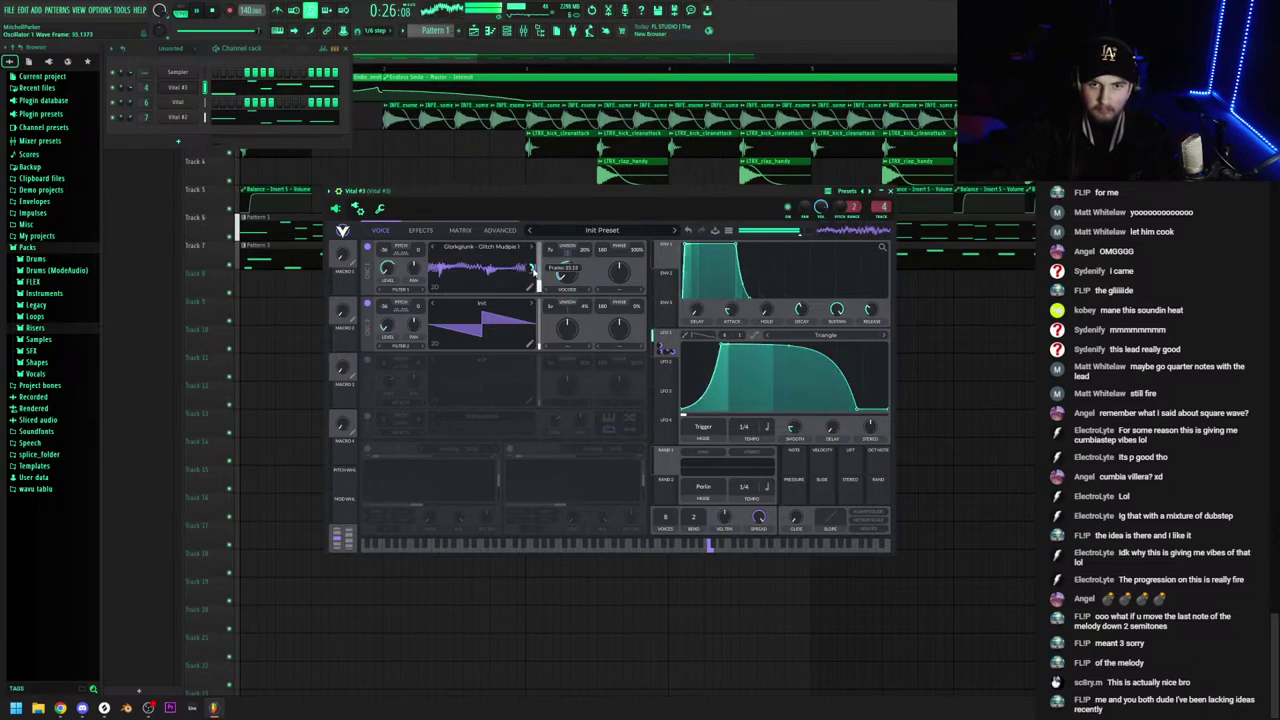
pyautogui.press('space')
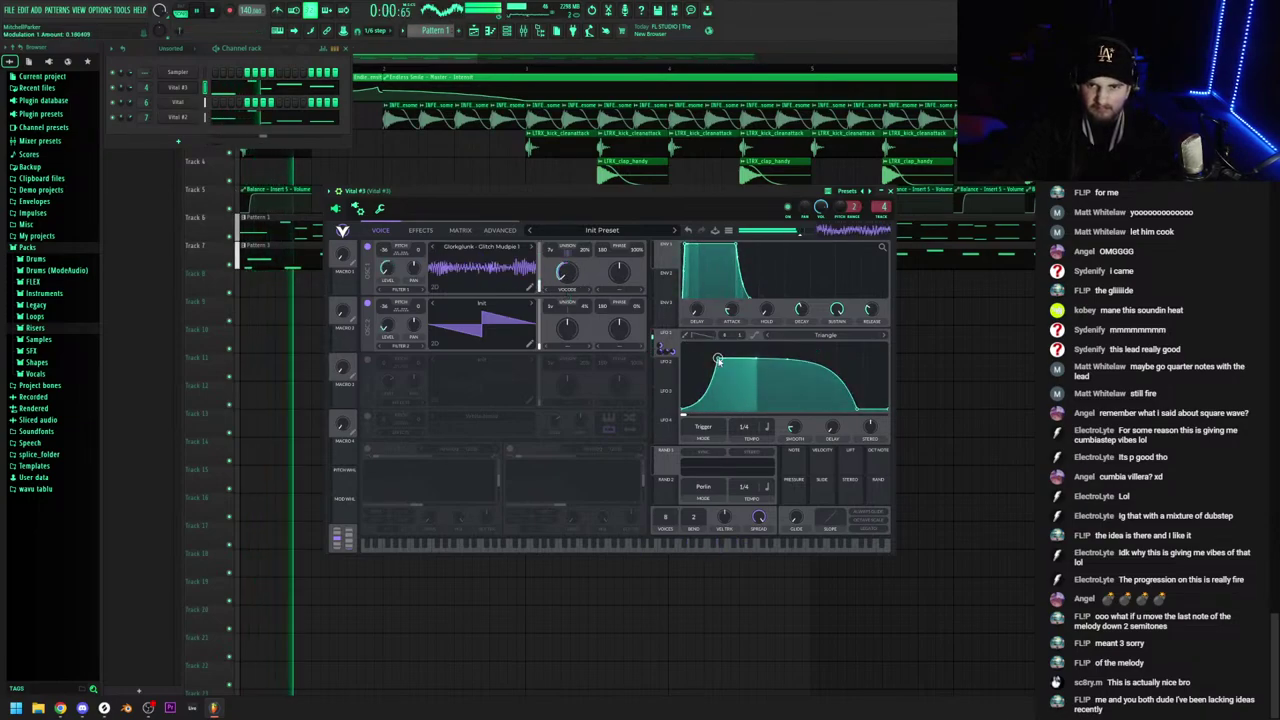
# Replace oscillator 1's wavetable with Glorkglunk - GwF3 BlendGrain
pyautogui.click(487, 258)
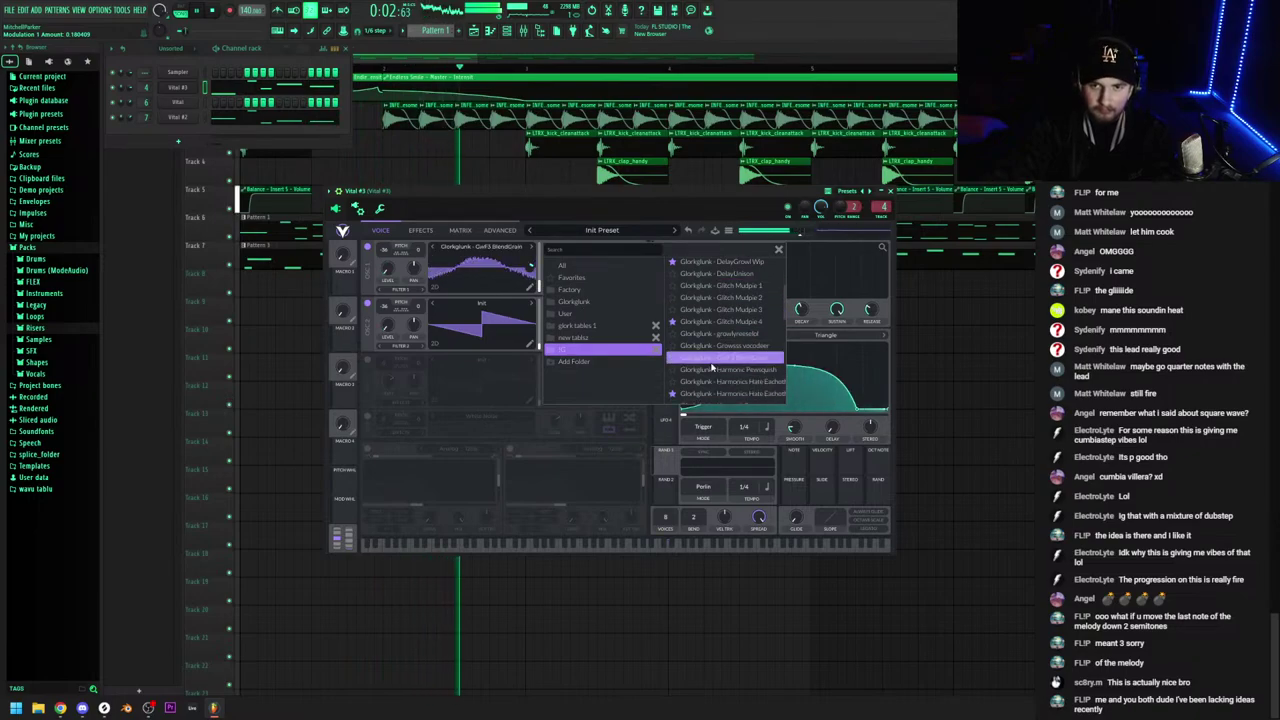
pyautogui.click(777, 254)
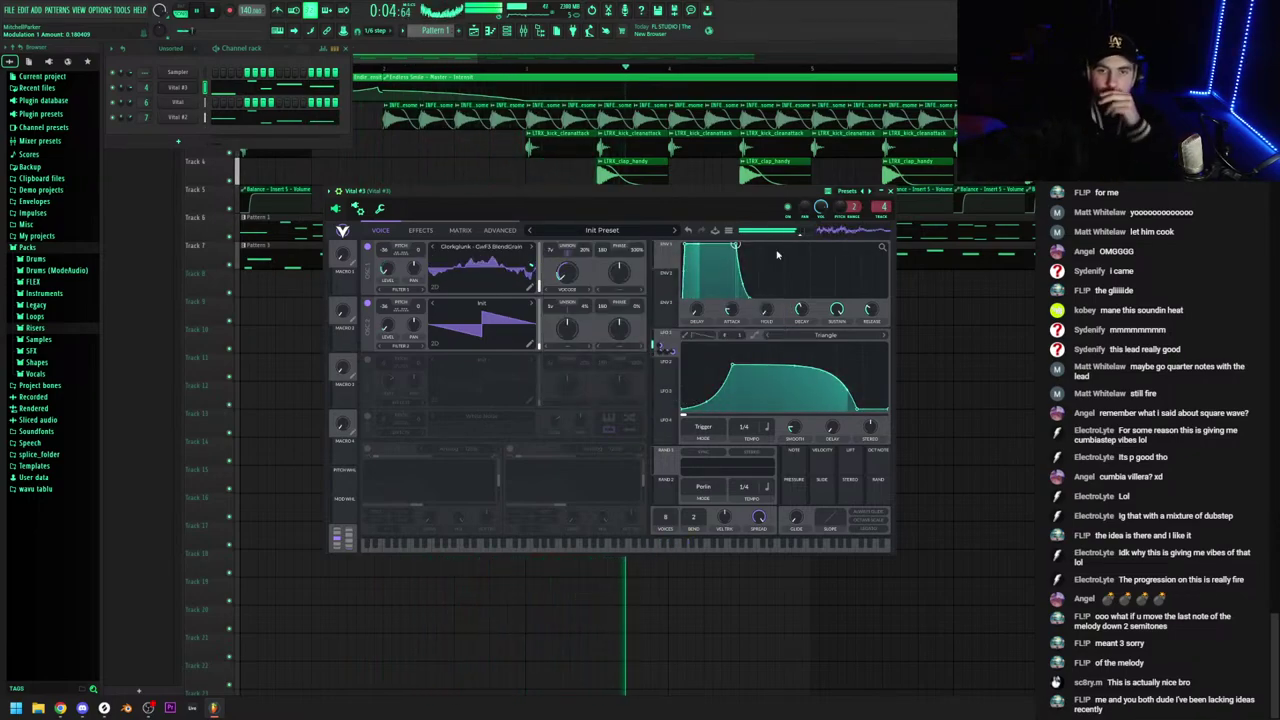
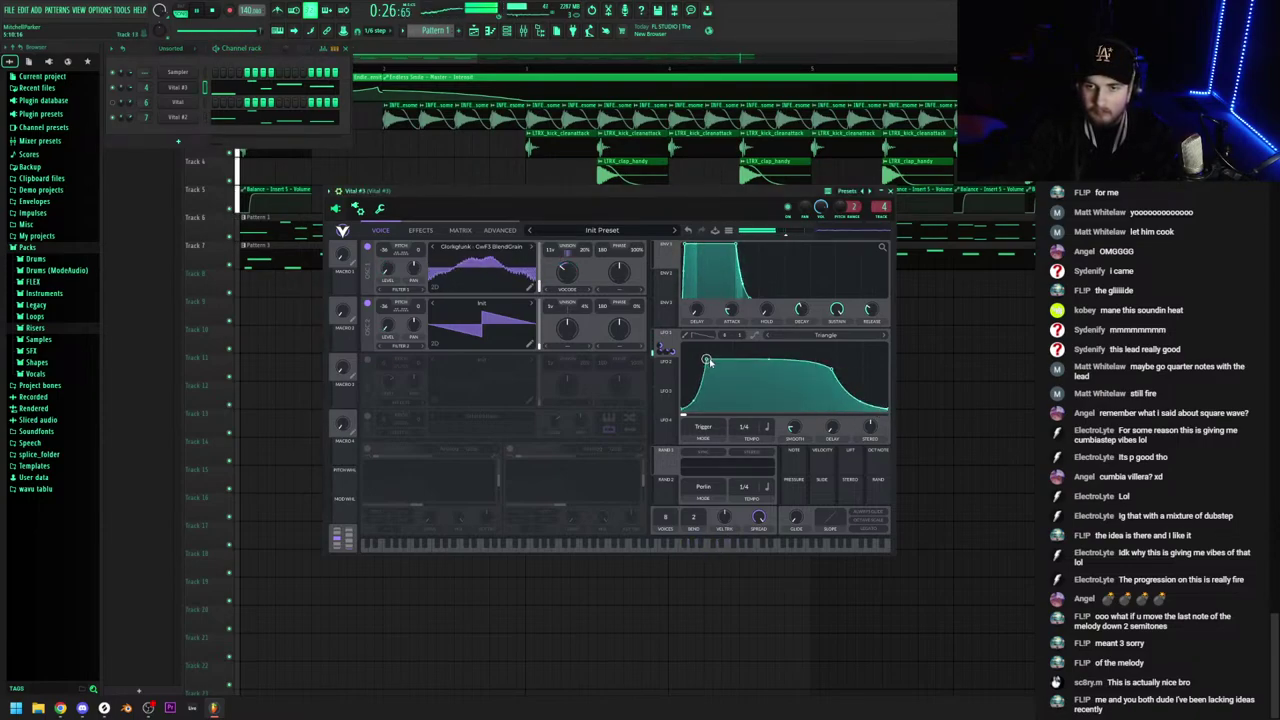
# Audition further wavetables for oscillator 1, including Cyber Tempura, and load Man From Sol - Whiny Goober
pyautogui.click(482, 247)
pyautogui.scroll(-1, 729, 358)
pyautogui.click(731, 363)
pyautogui.scroll(-2, 732, 368)
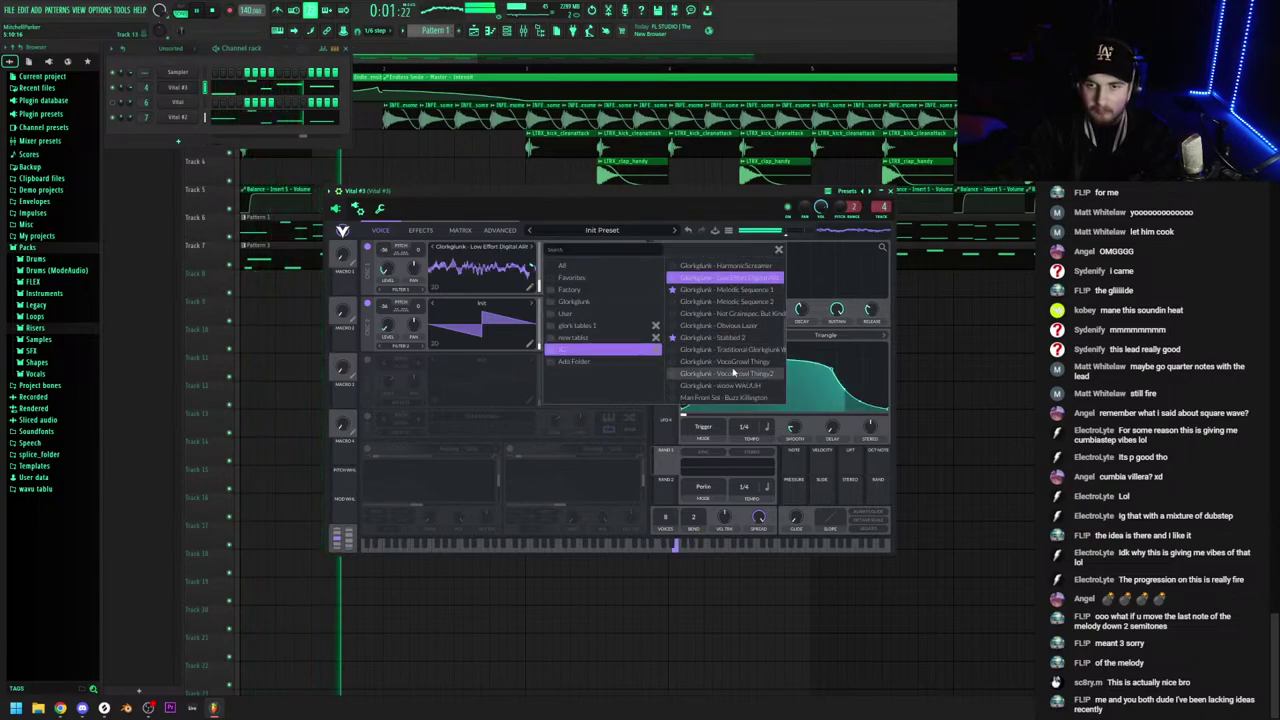
pyautogui.scroll(-2, 743, 338)
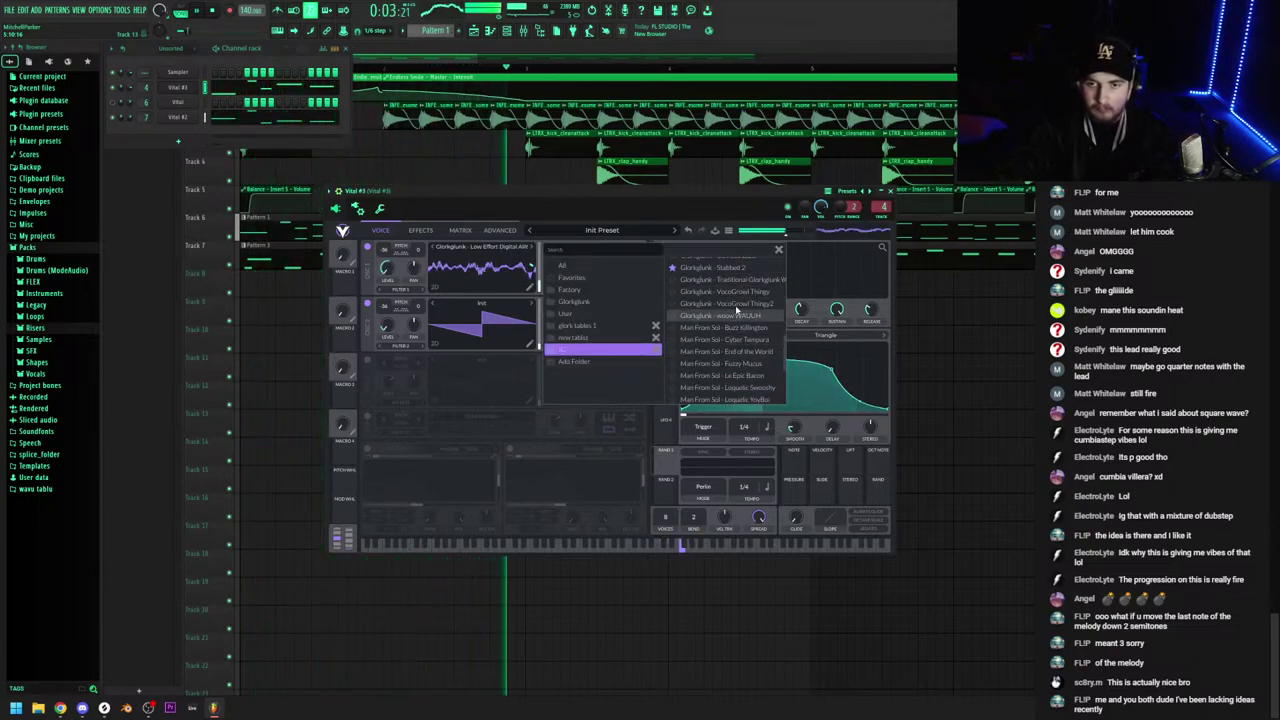
pyautogui.click(730, 339)
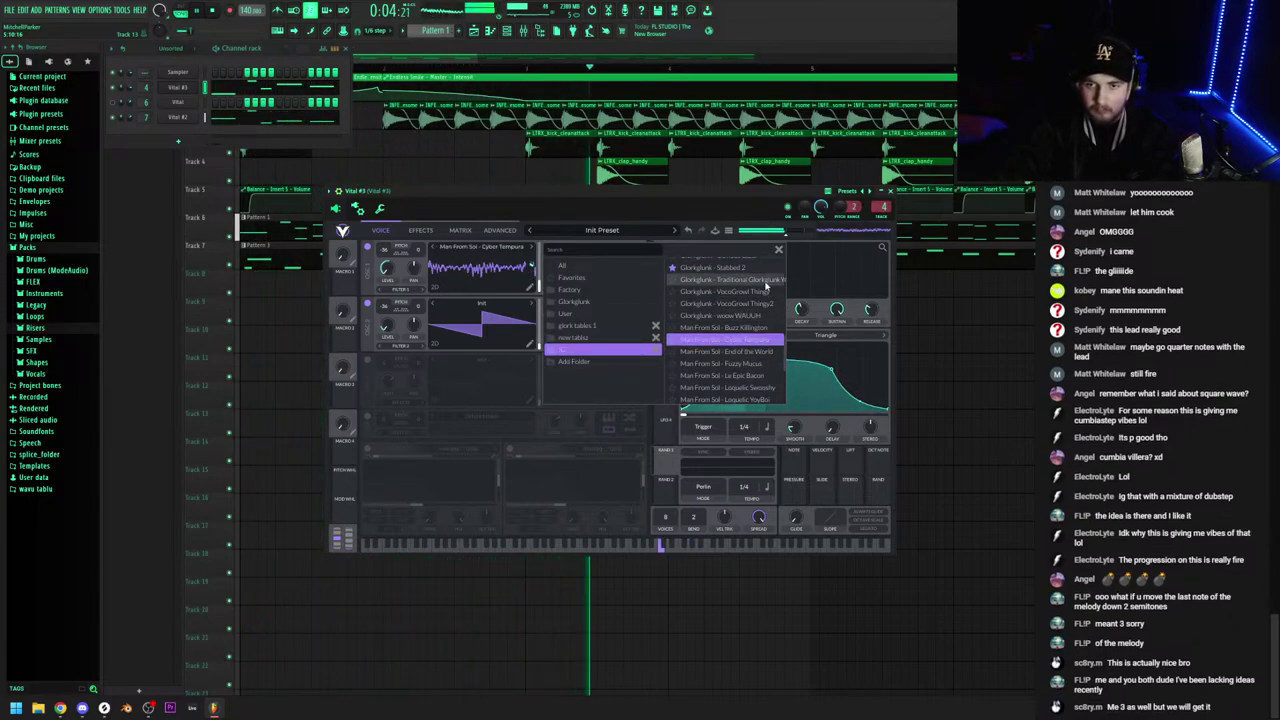
pyautogui.click(778, 250)
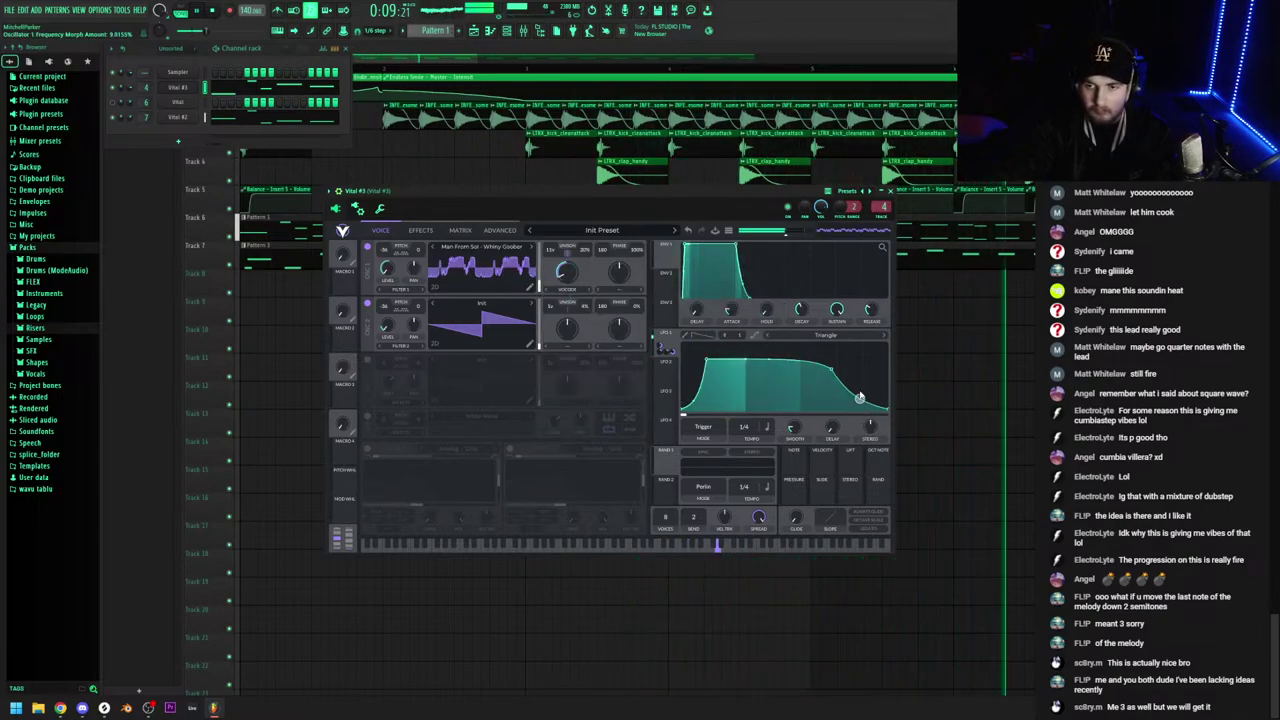
# Raise the falling tail of LFO 1's curve and set oscillator 1's transpose to -12
pyautogui.moveTo(860, 400); pyautogui.dragTo(861, 382)
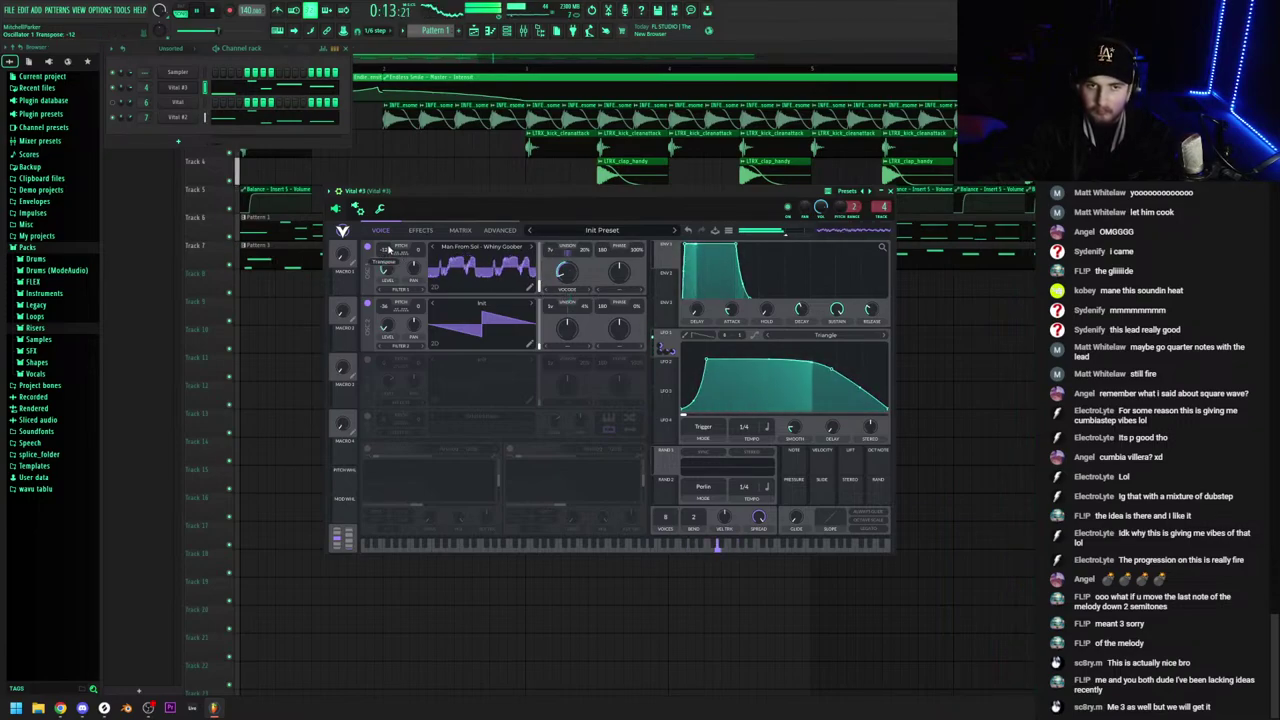
# Stop playback, collapse the Packs folder, switch to Splice and search its samples for "vocal"
pyautogui.rightClick(494, 166)
pyautogui.scroll(-4, 480, 160)
pyautogui.press('space')
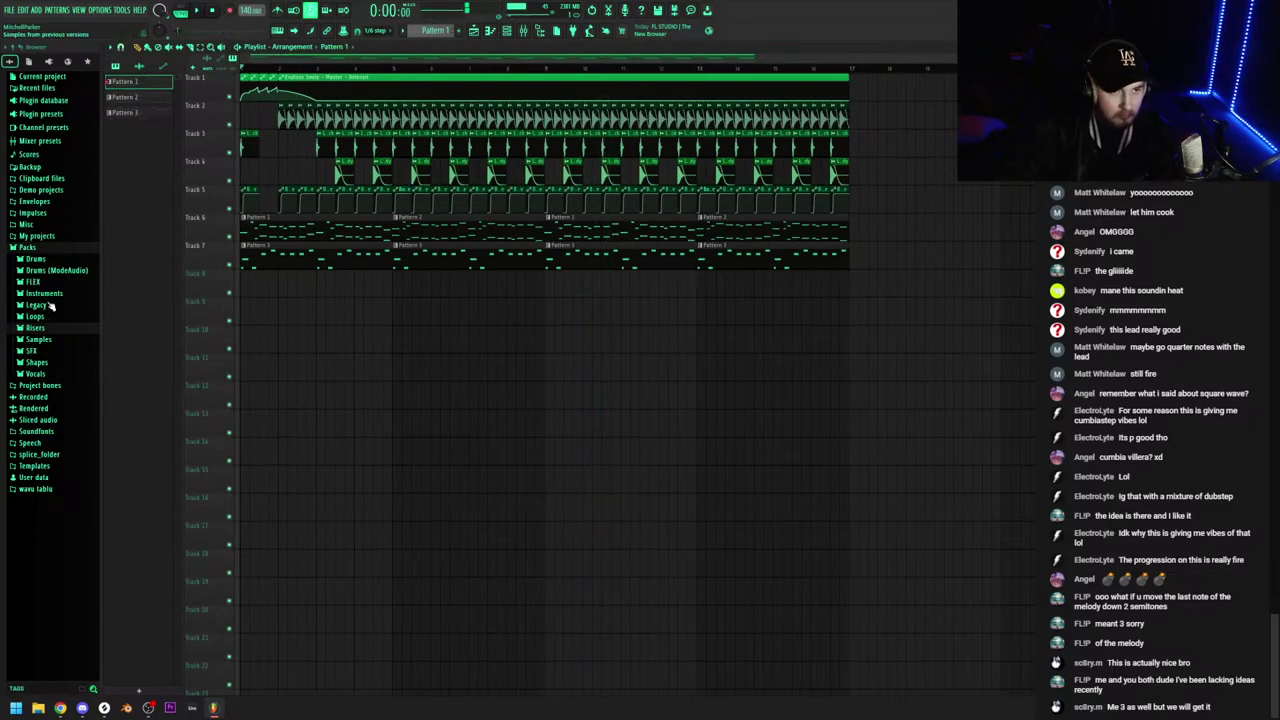
pyautogui.click(34, 248)
pyautogui.click(104, 709)
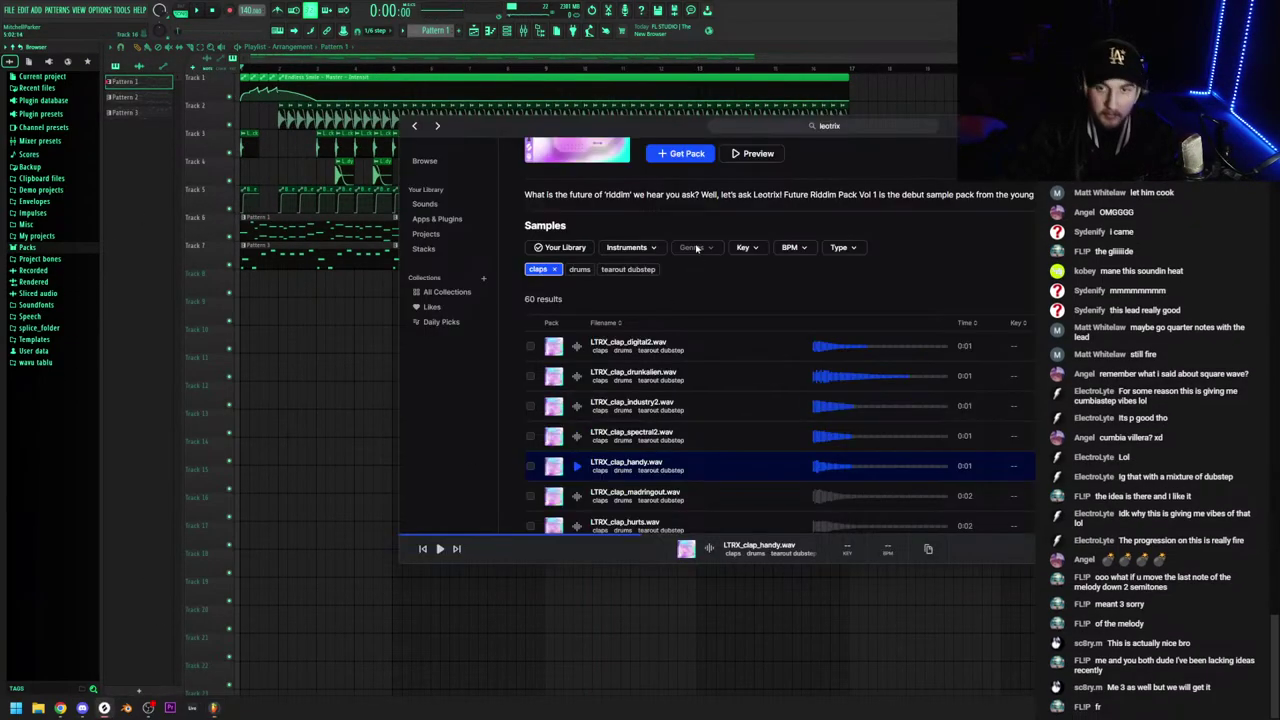
pyautogui.click(803, 126)
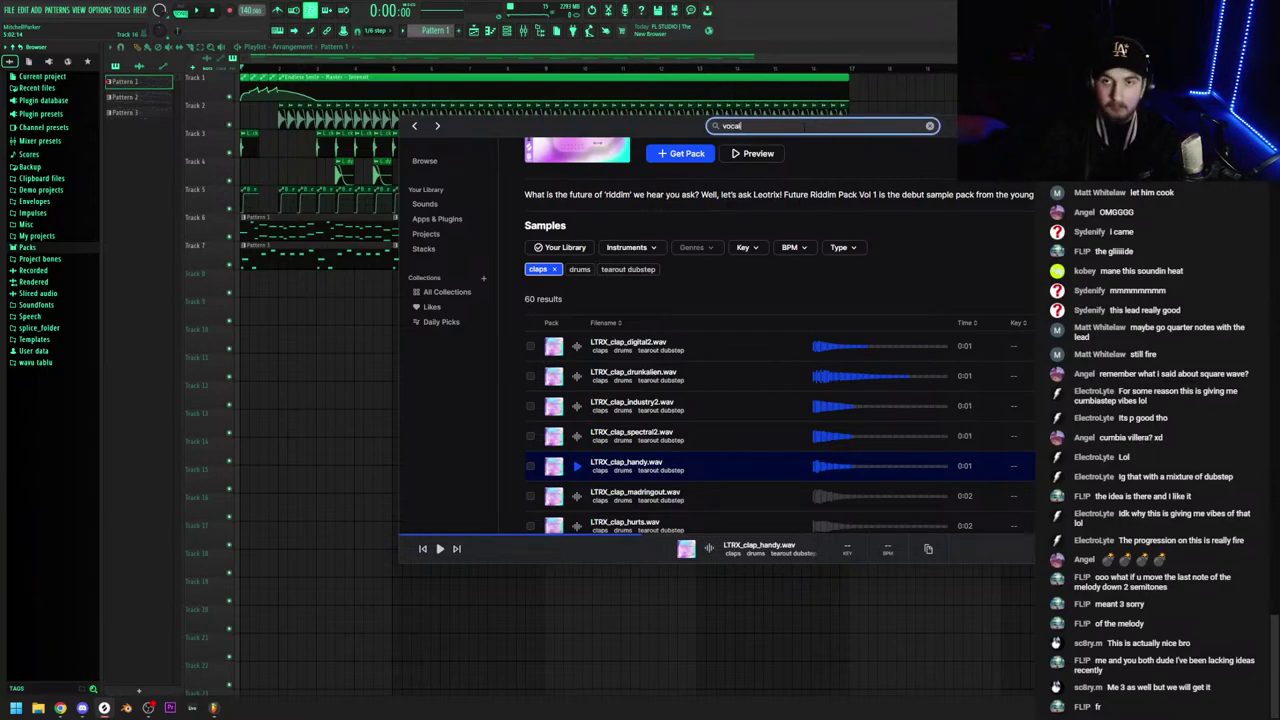
pyautogui.press('Return')
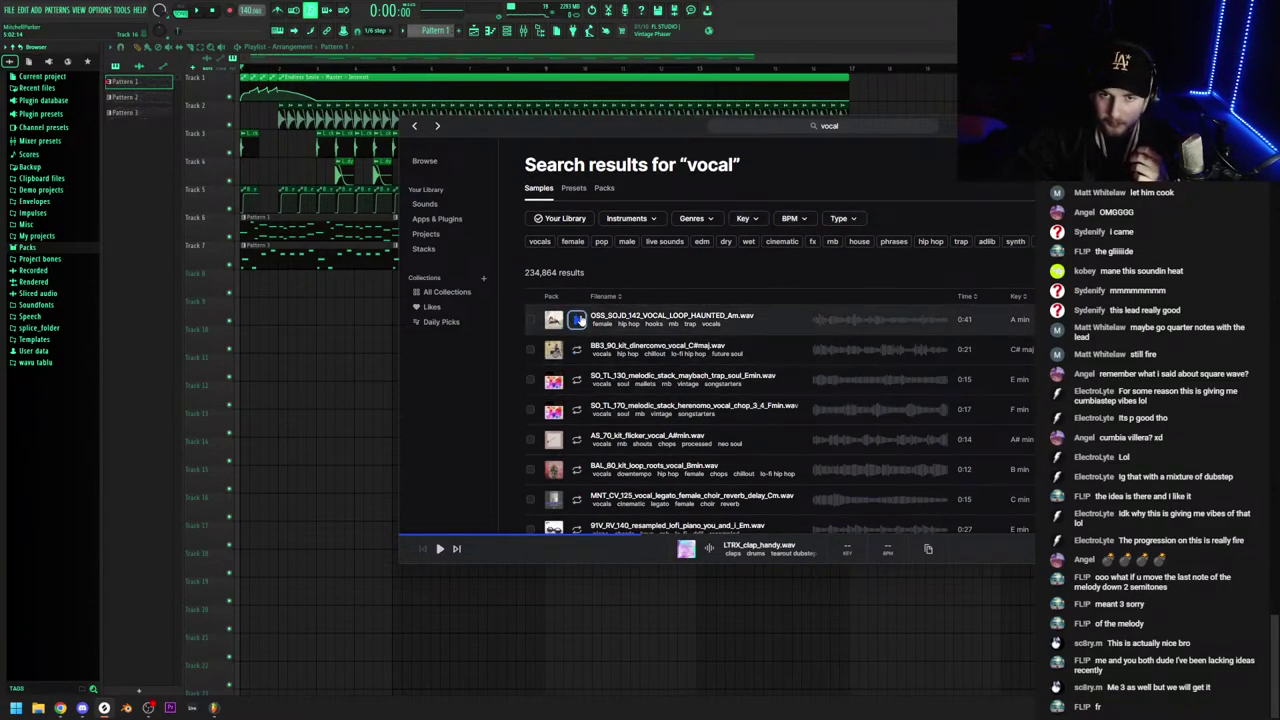
# Audition vocal loops in the search results, ending with AS_70_kit_flicker_vocal_A#min.wav
pyautogui.click(579, 319)
pyautogui.click(576, 350)
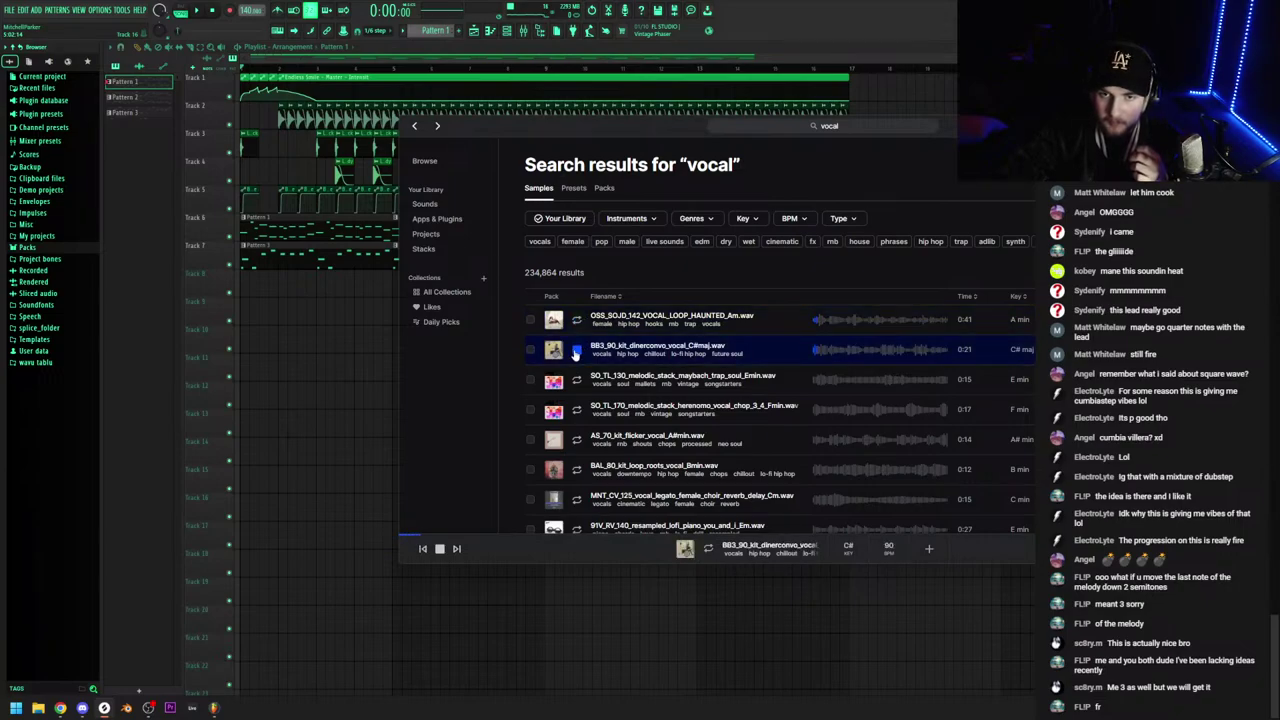
pyautogui.click(576, 410)
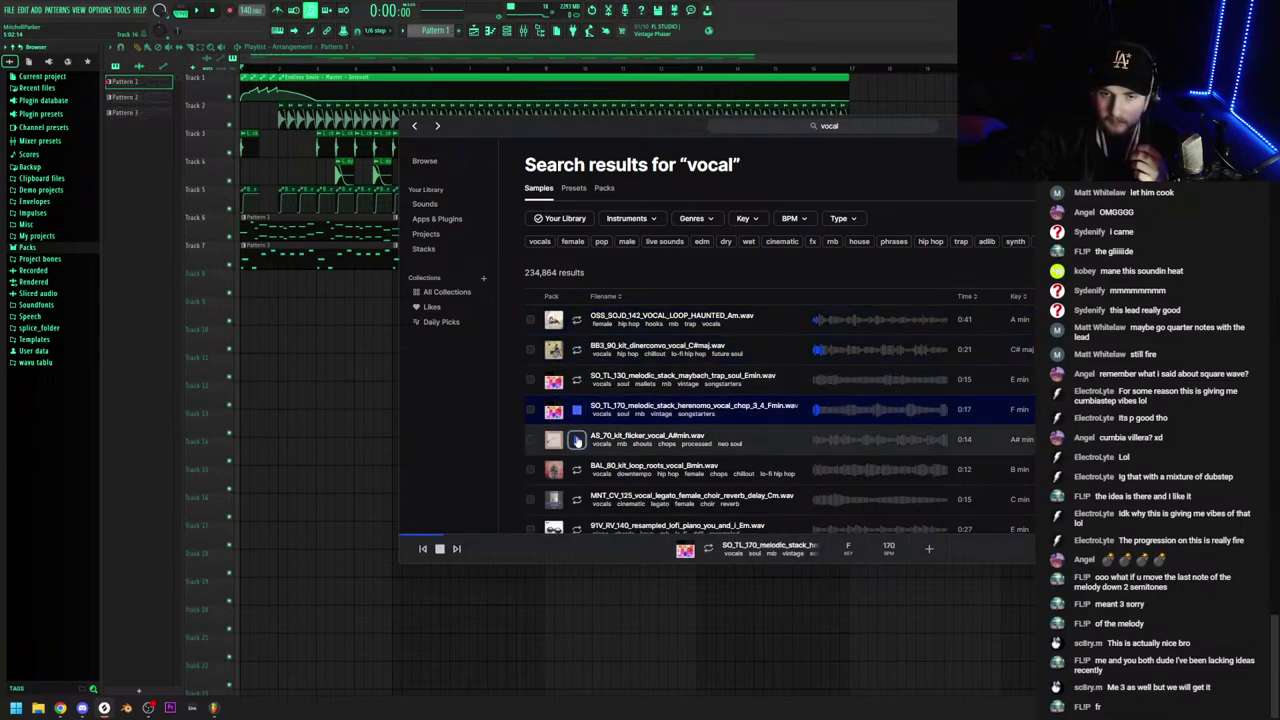
pyautogui.click(576, 440)
pyautogui.scroll(-1, 580, 400)
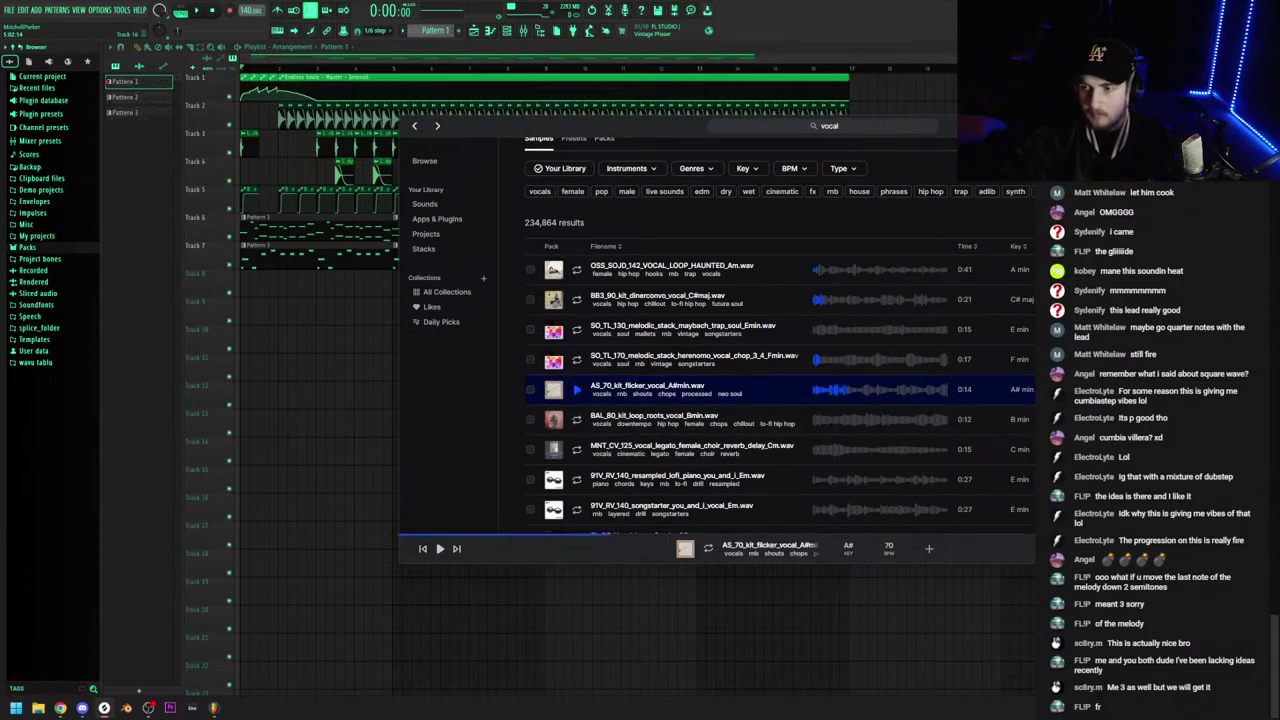
# Place AS_70_kit_flicker_vocal_A#min at the start of playlist Track 10
pyautogui.moveTo(648, 388); pyautogui.dragTo(170, 319)
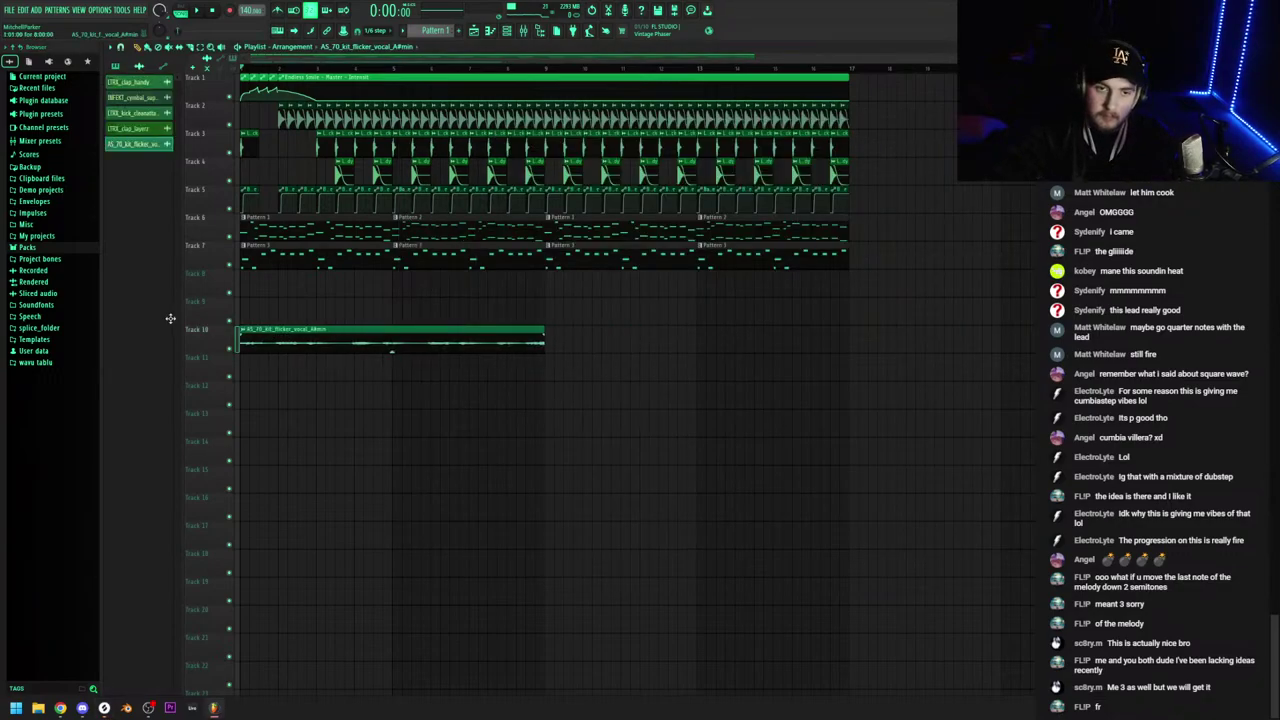
pyautogui.click(440, 358)
pyautogui.rightClick(530, 361)
# Assign the flicker vocal clip to mixer track 8 and route that track to the Master while playing the arrangement
pyautogui.doubleClick(470, 332)
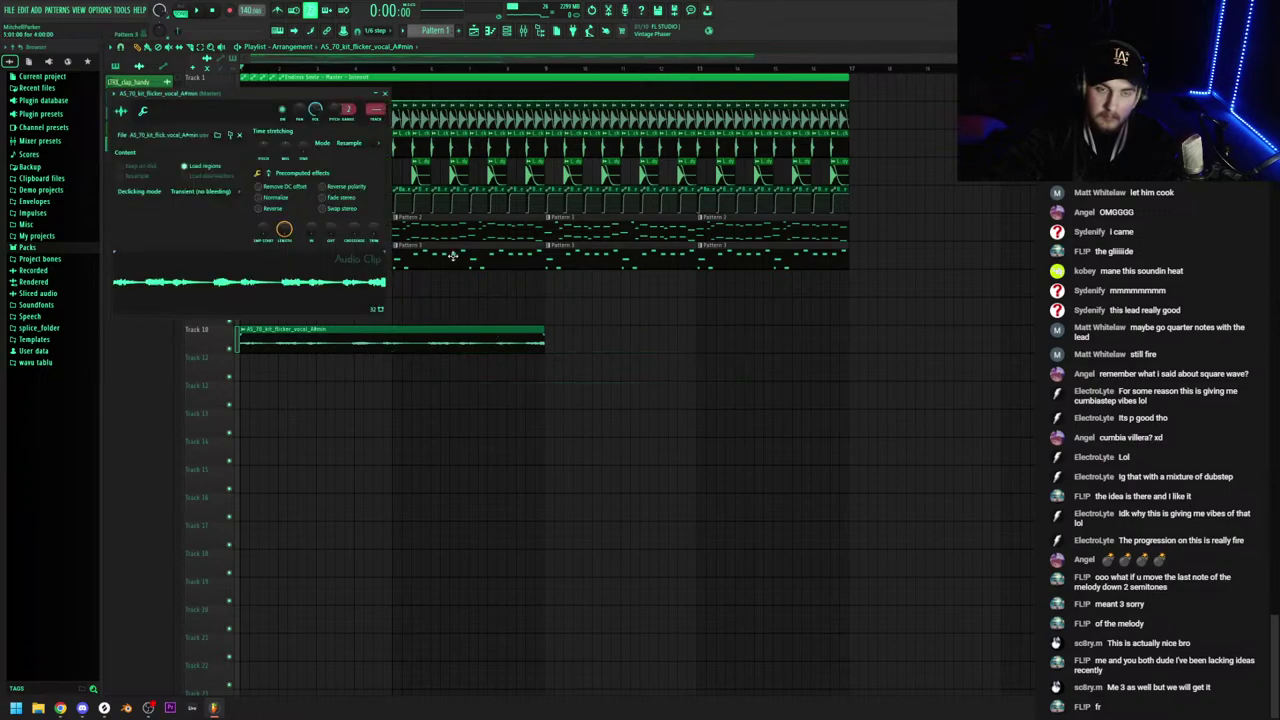
pyautogui.click(376, 117)
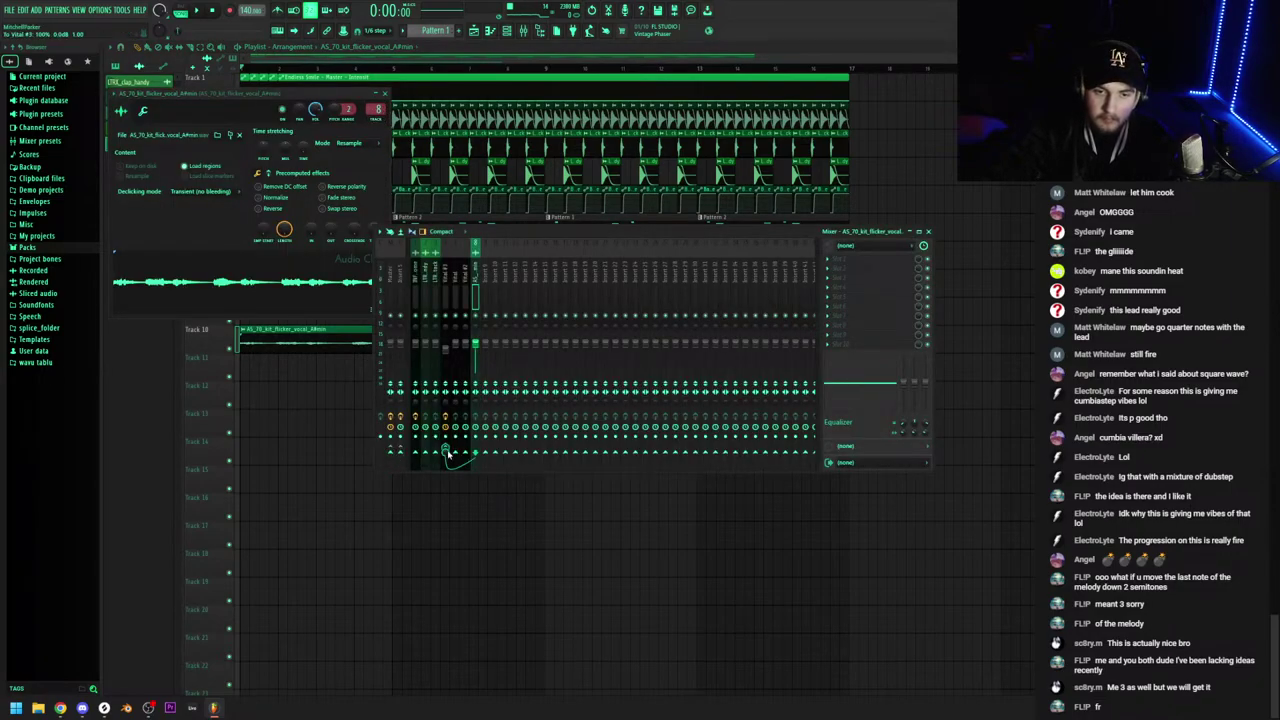
pyautogui.press('space')
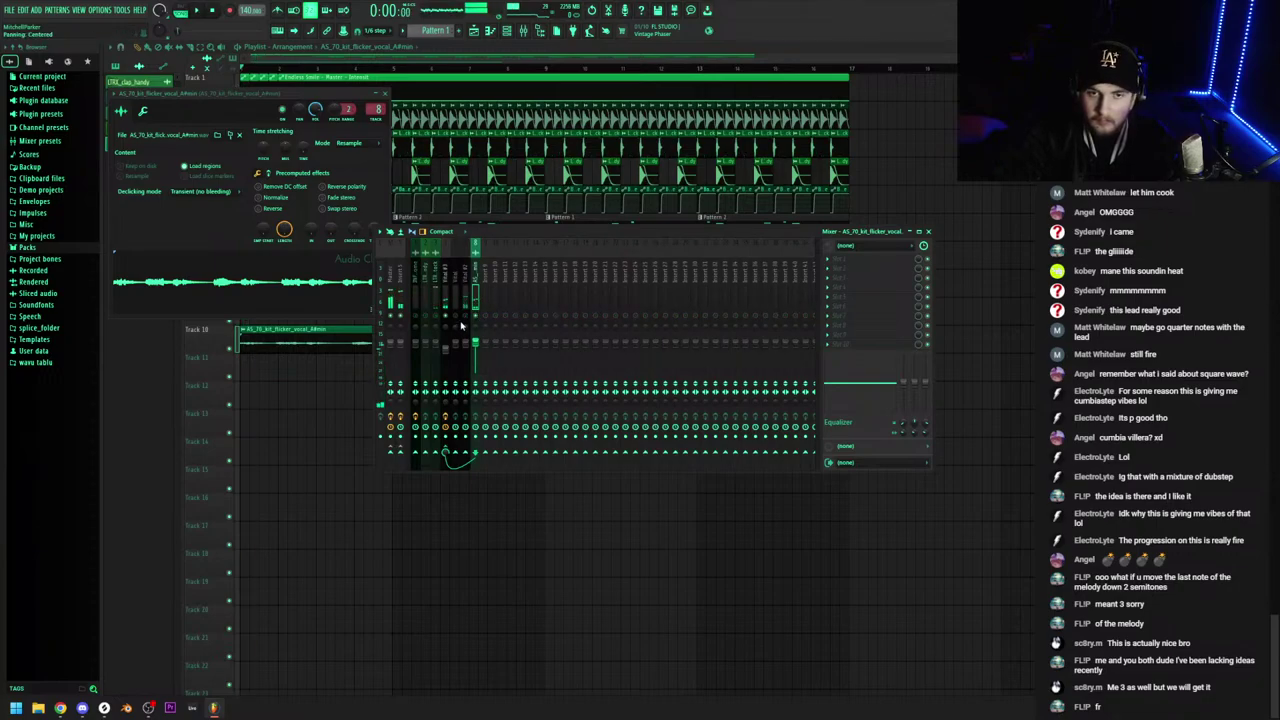
pyautogui.click(394, 455)
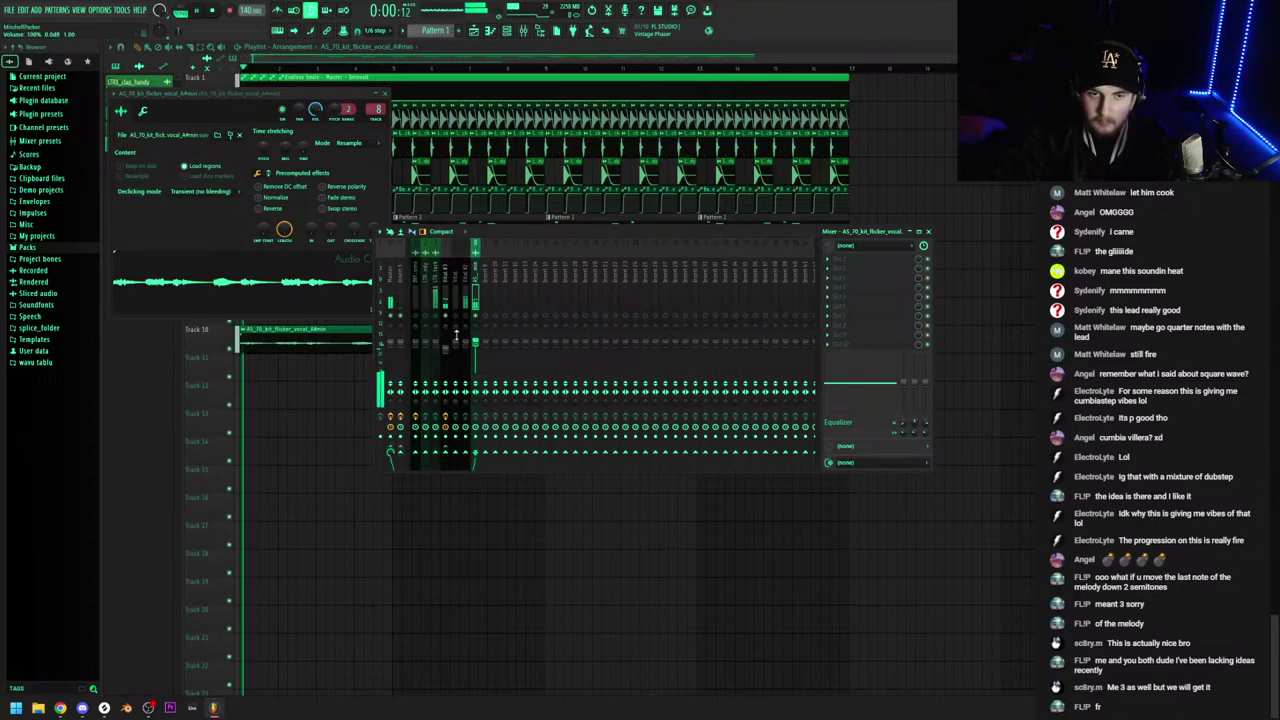
pyautogui.press('space')
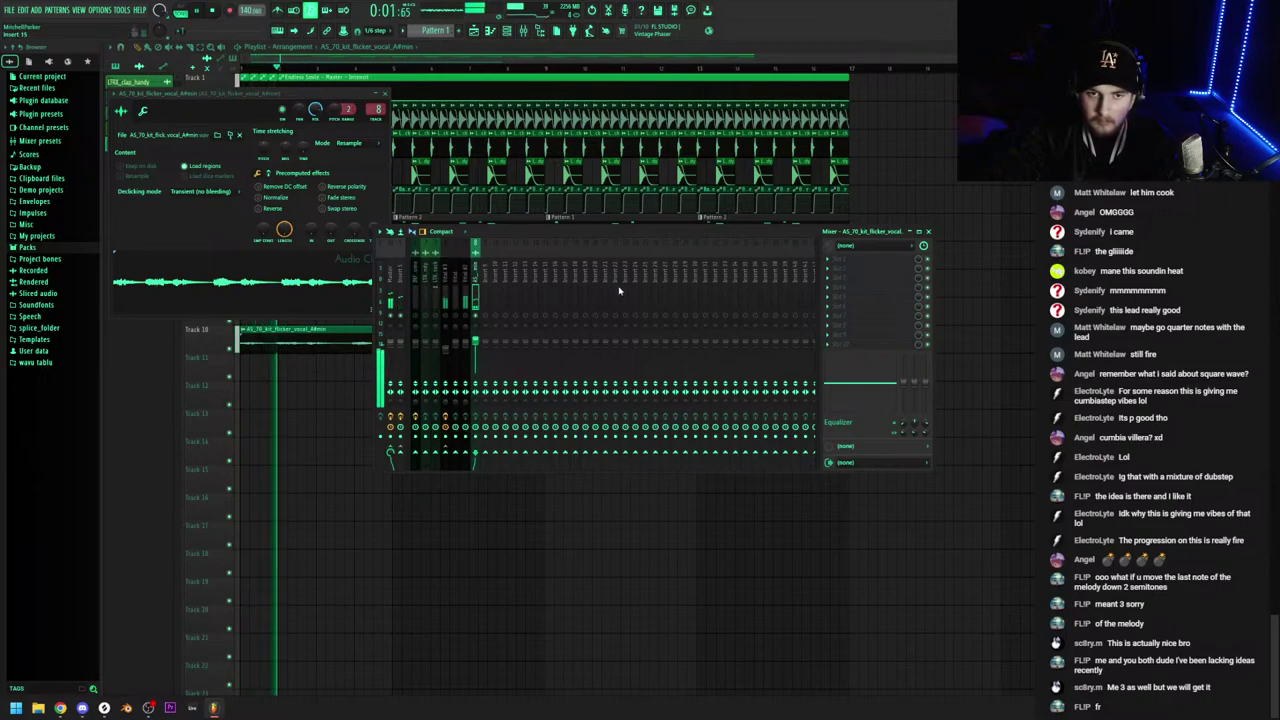
# Load MAutoPitch in the first effect slot of the flicker vocal's mixer track and set its scale to Minor
pyautogui.click(845, 259)
pyautogui.moveTo(840, 268)
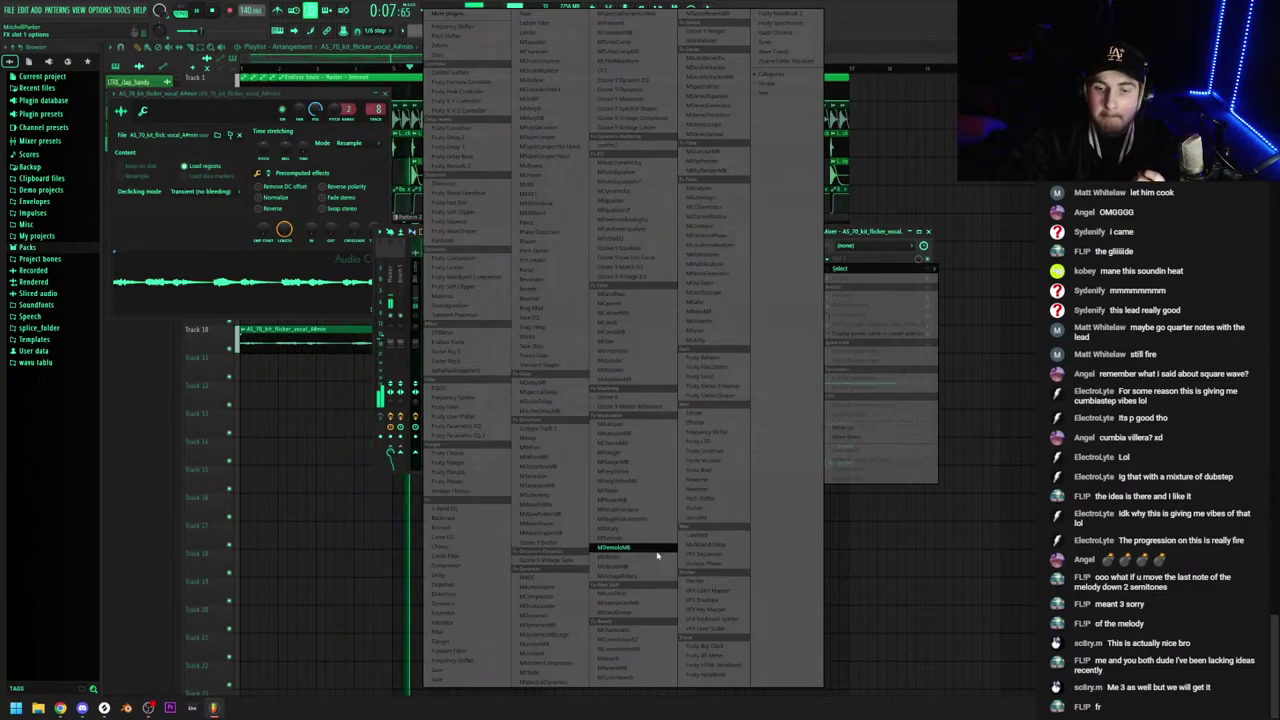
pyautogui.click(630, 597)
pyautogui.click(384, 288)
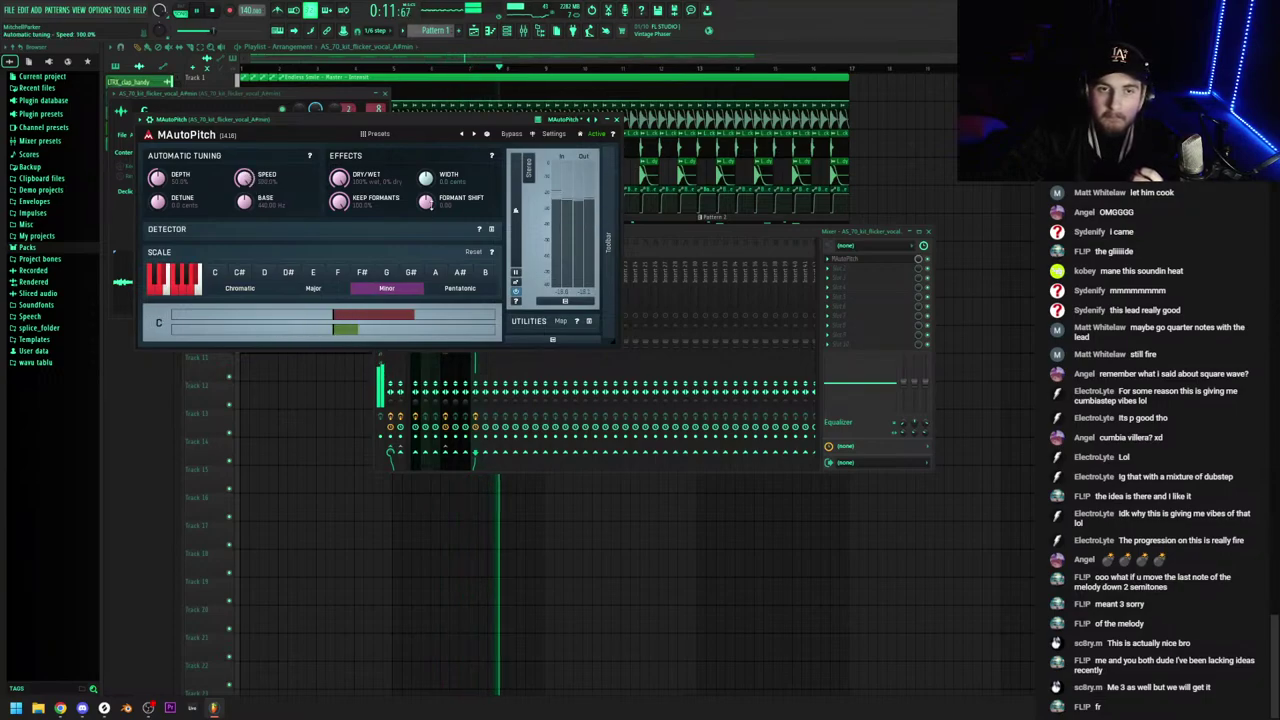
pyautogui.click(703, 233)
pyautogui.press('space')
# Switch back to Splice and audition more of the vocal search results, including FL_DP_Vocal_Loop_Smoke_95 and FL_VOXPH_Vocal_Loop_Voicemail_Intro_FX_72
pyautogui.click(91, 706)
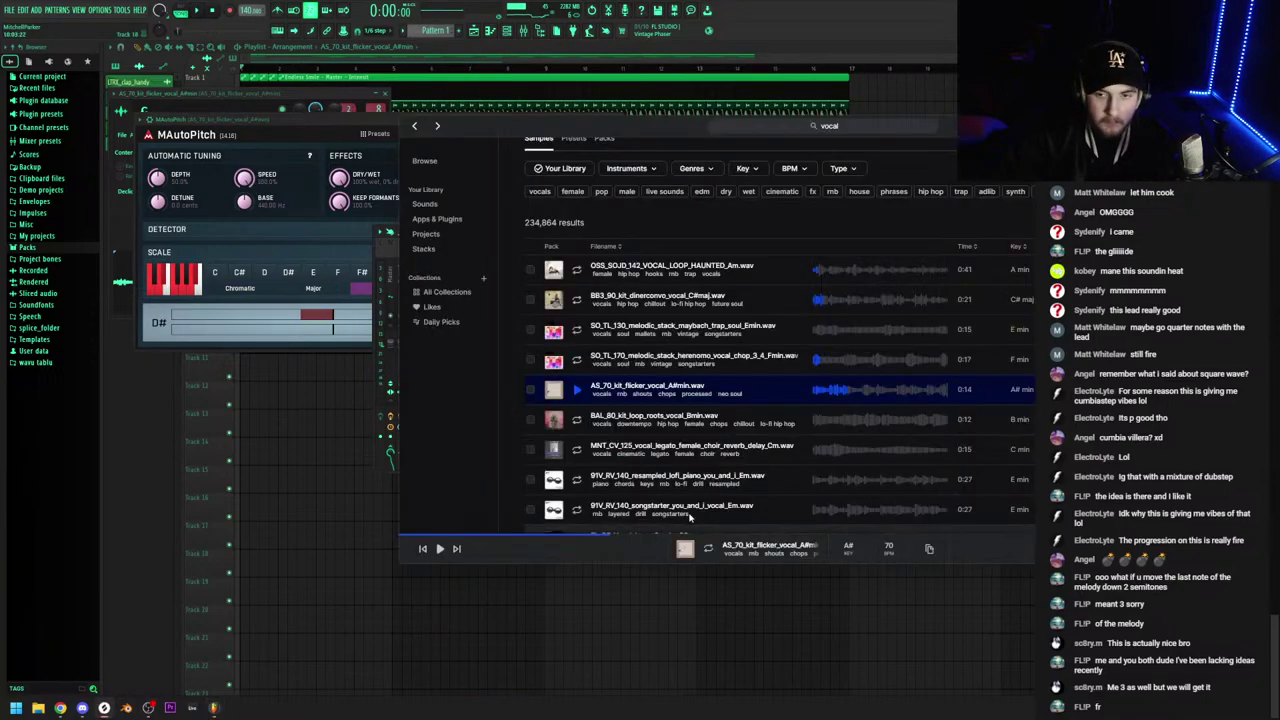
pyautogui.scroll(-1, 767, 393)
pyautogui.click(577, 380)
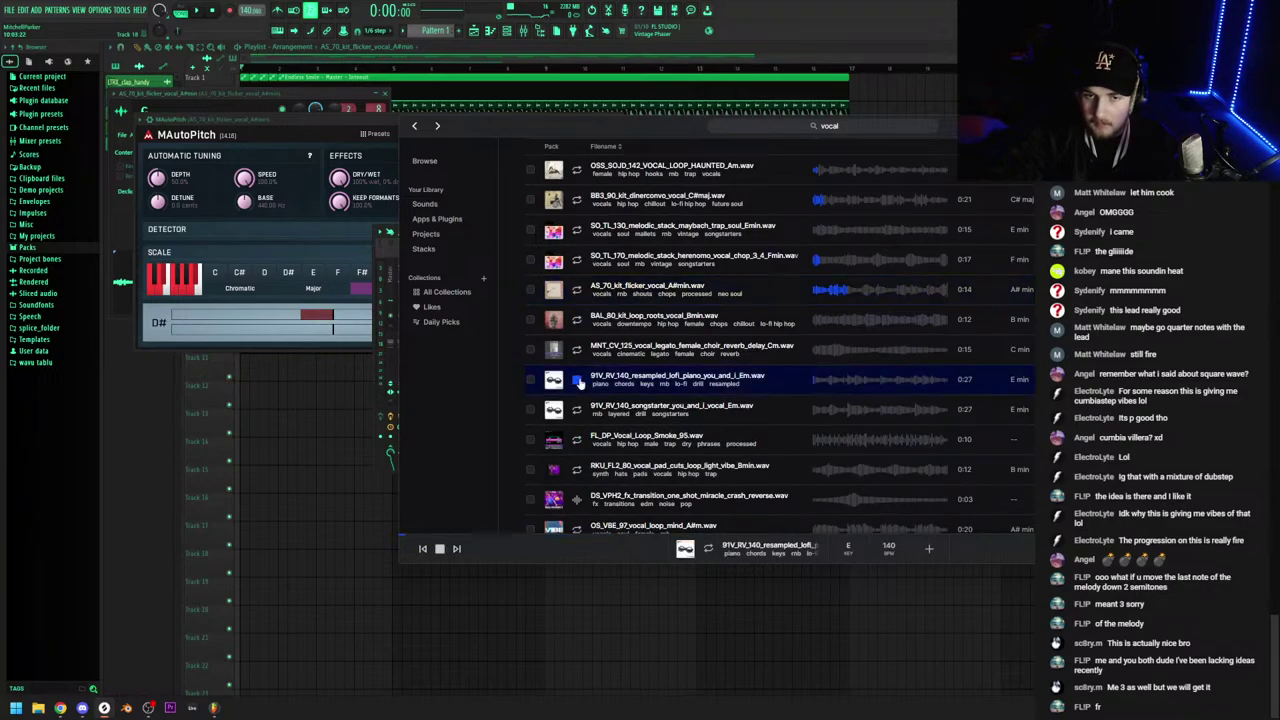
pyautogui.click(578, 410)
pyautogui.click(576, 442)
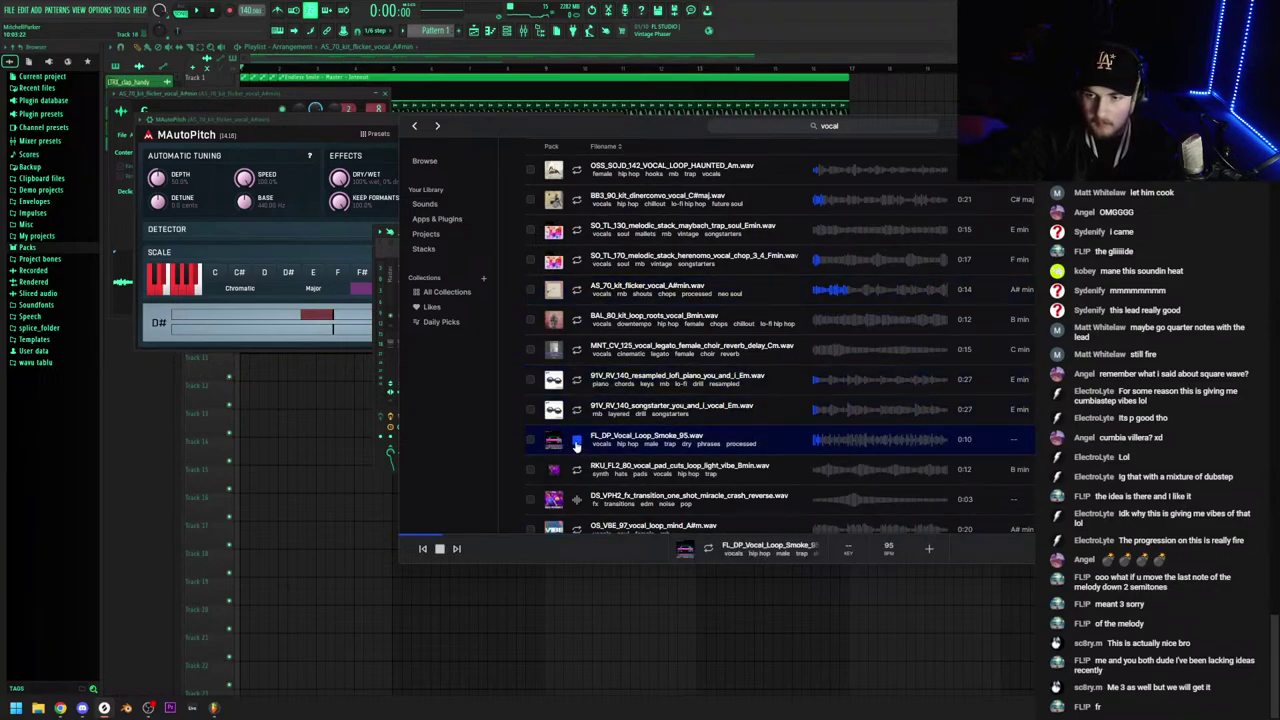
pyautogui.click(577, 467)
pyautogui.scroll(-5, 577, 462)
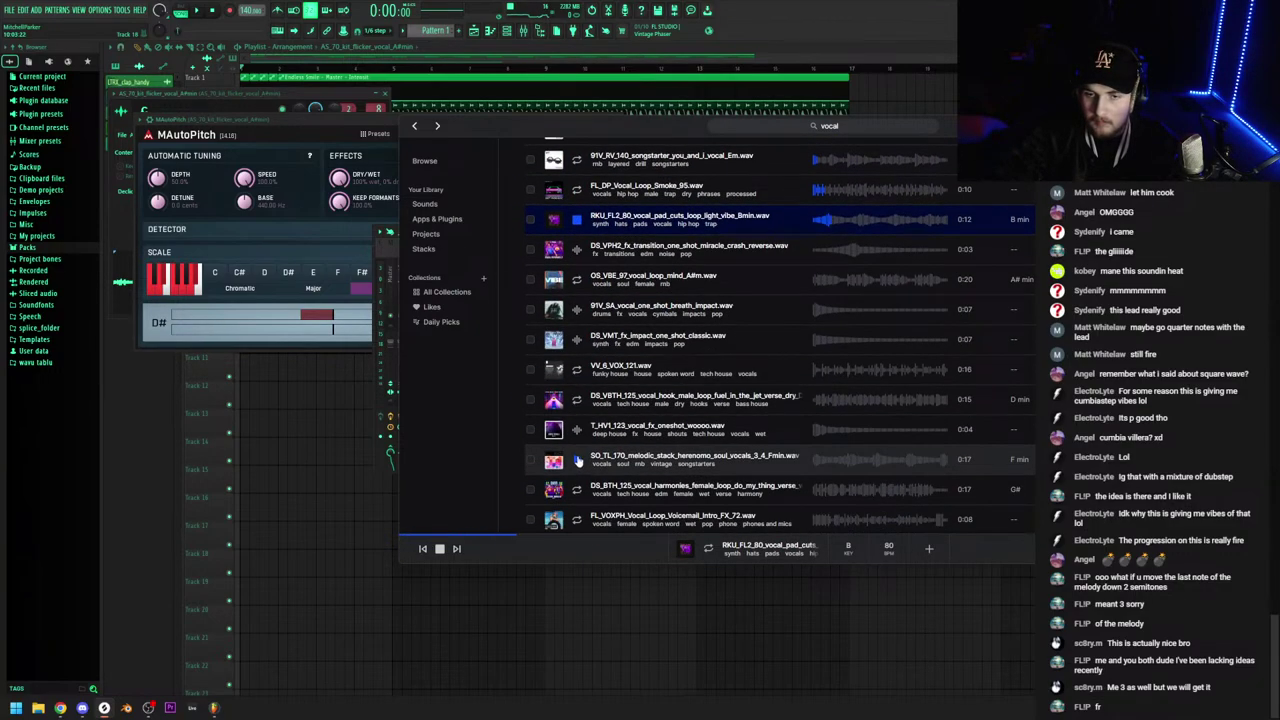
pyautogui.click(577, 517)
pyautogui.scroll(-1, 577, 495)
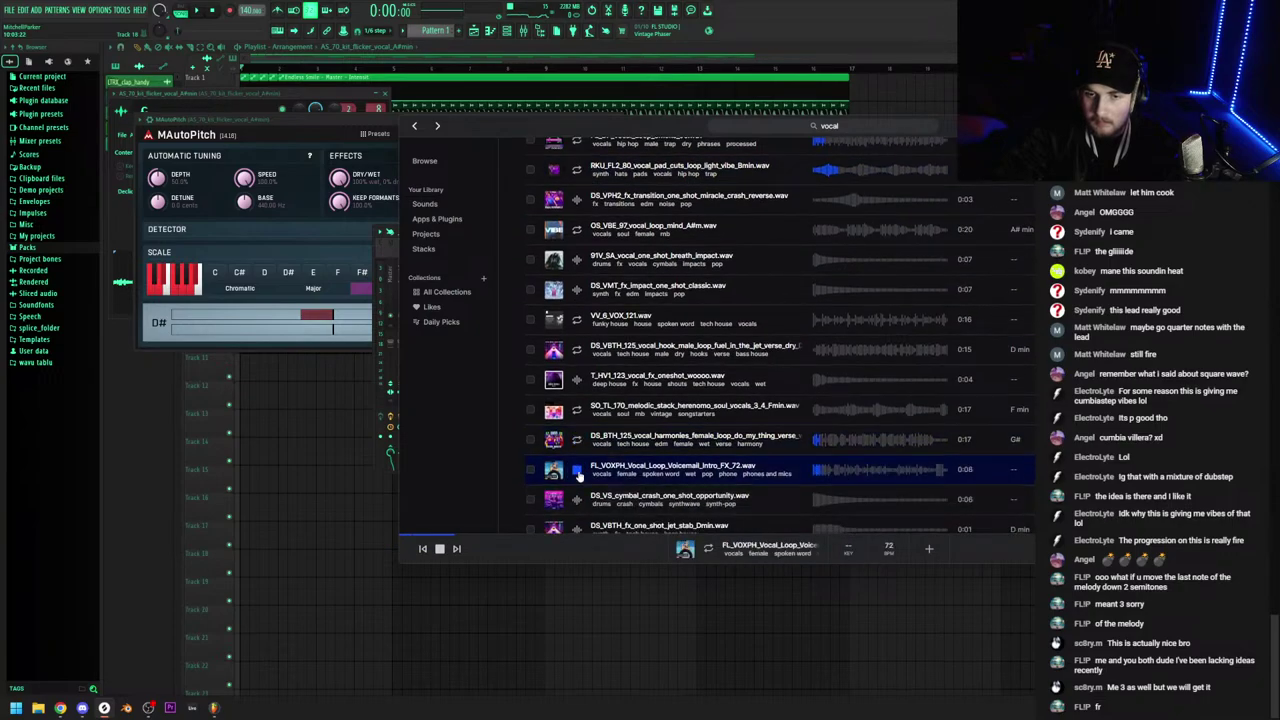
pyautogui.scroll(-1, 577, 474)
pyautogui.click(576, 484)
pyautogui.scroll(10, 652, 470)
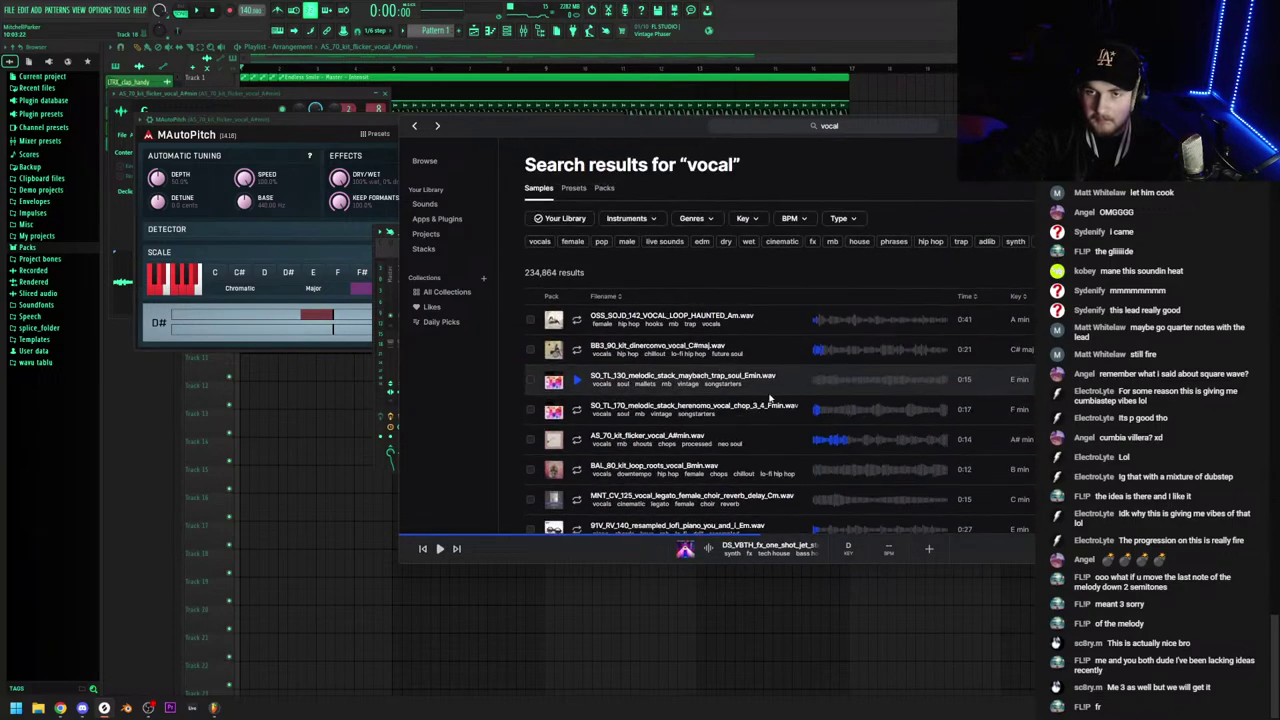
# Filter the vocal results to a 134 - 144 BPM range and audition the first loops
pyautogui.click(845, 220)
pyautogui.click(765, 222)
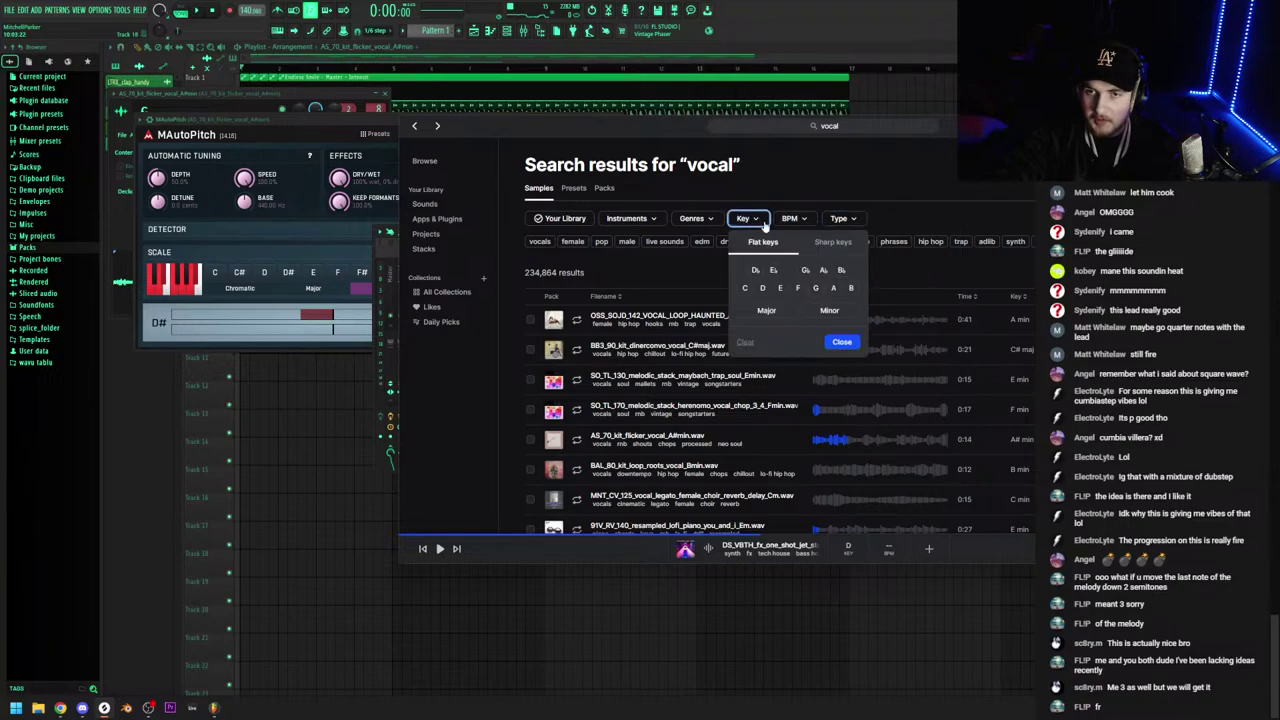
pyautogui.click(791, 219)
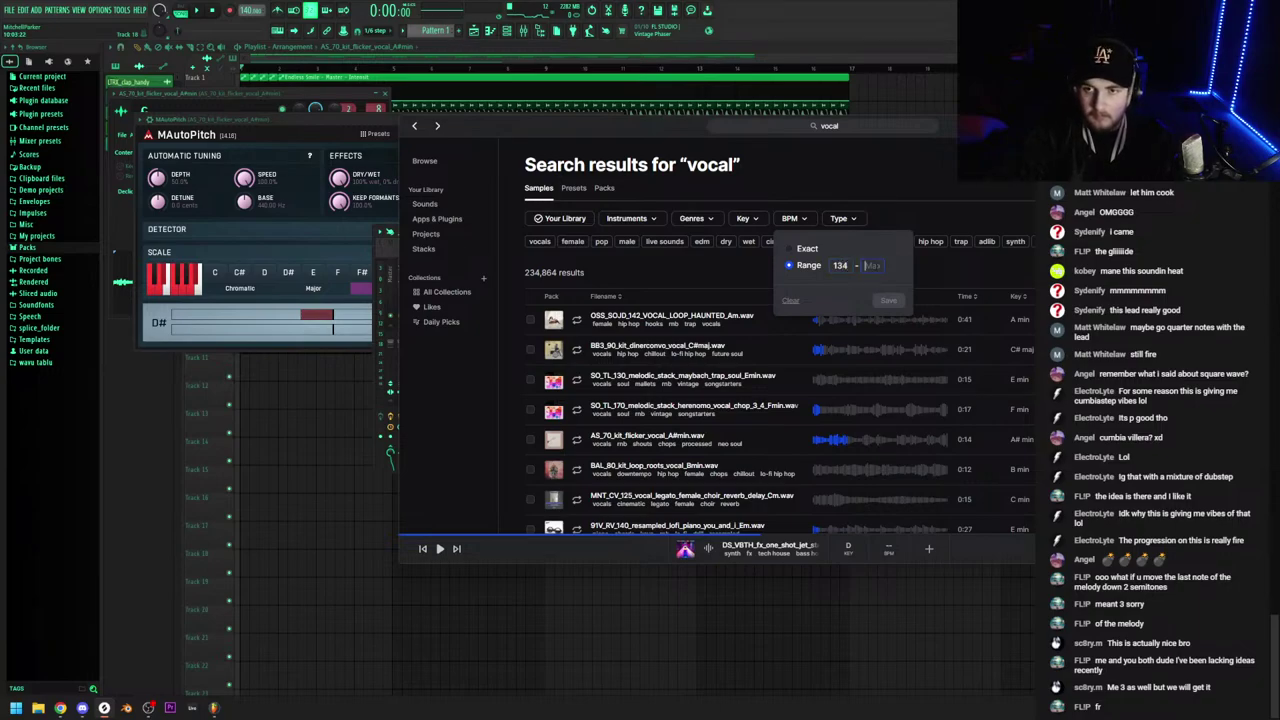
pyautogui.click(889, 302)
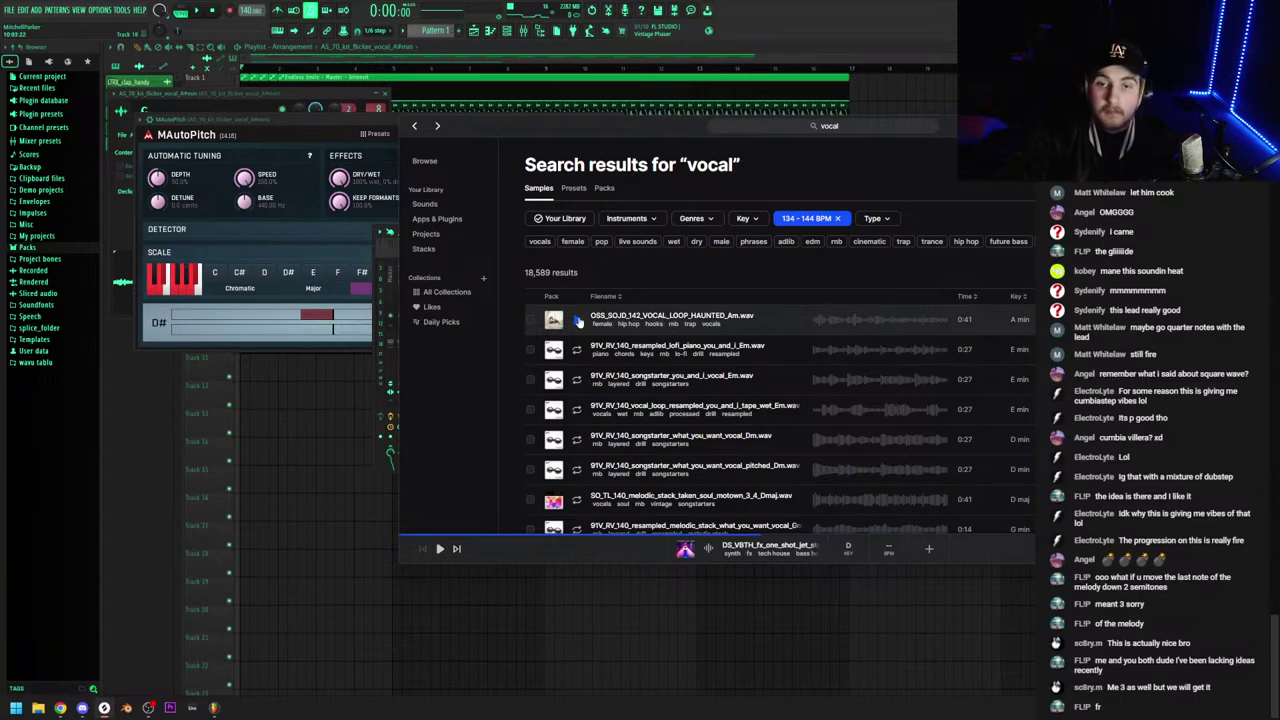
pyautogui.click(577, 349)
pyautogui.click(577, 379)
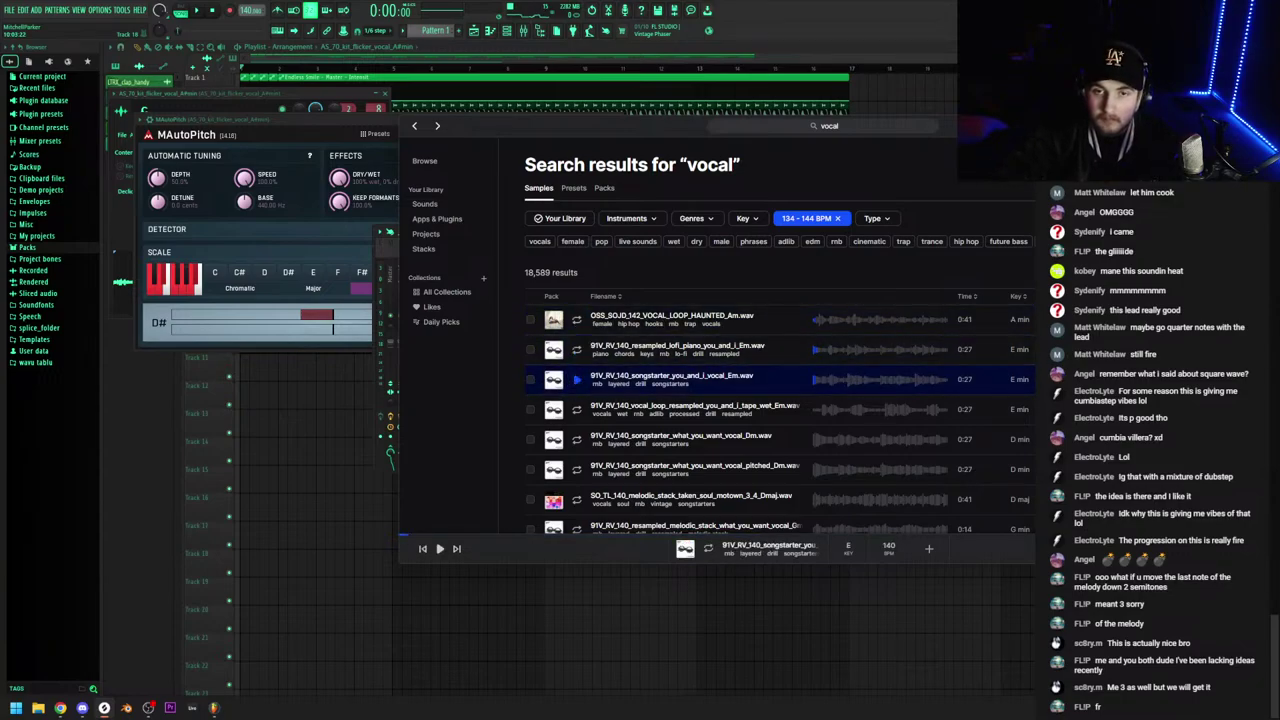
# Narrow the results with the vocals tag and audition the loops down to SO_TL_140_vocals_taken_lead_soul_3_4_Dmaj.wav
pyautogui.click(540, 242)
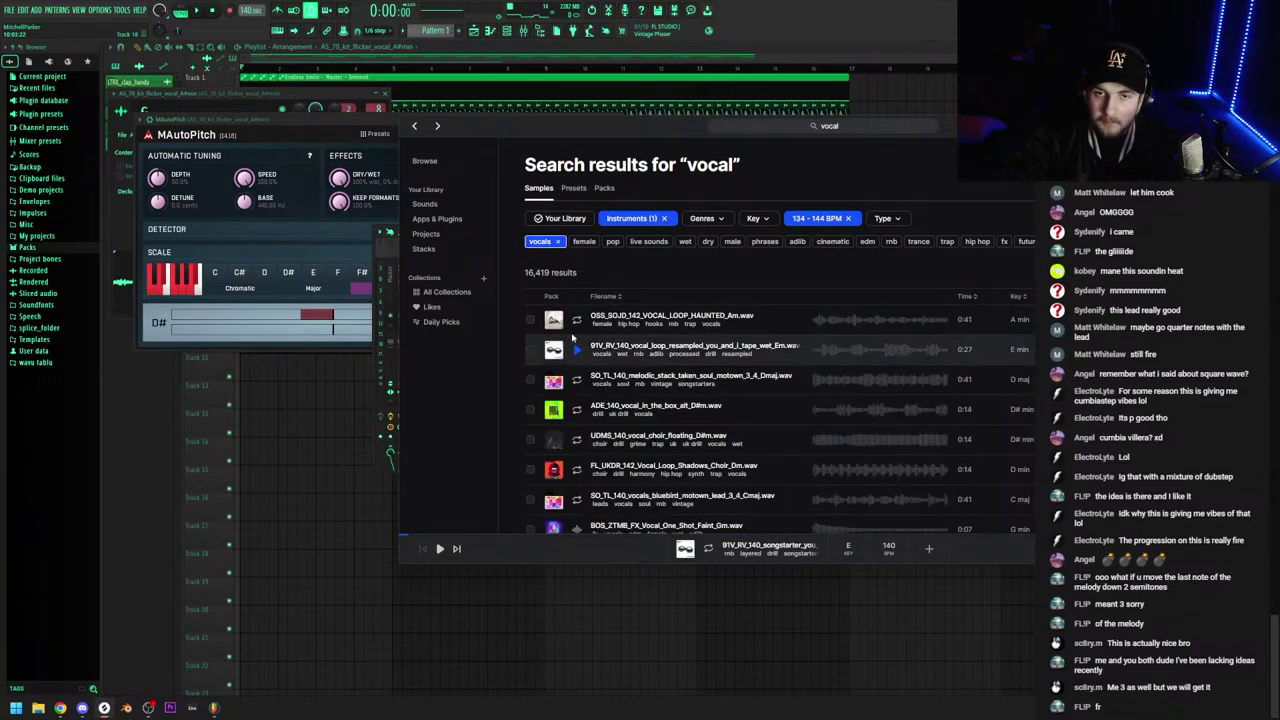
pyautogui.click(577, 358)
pyautogui.click(577, 379)
pyautogui.click(577, 409)
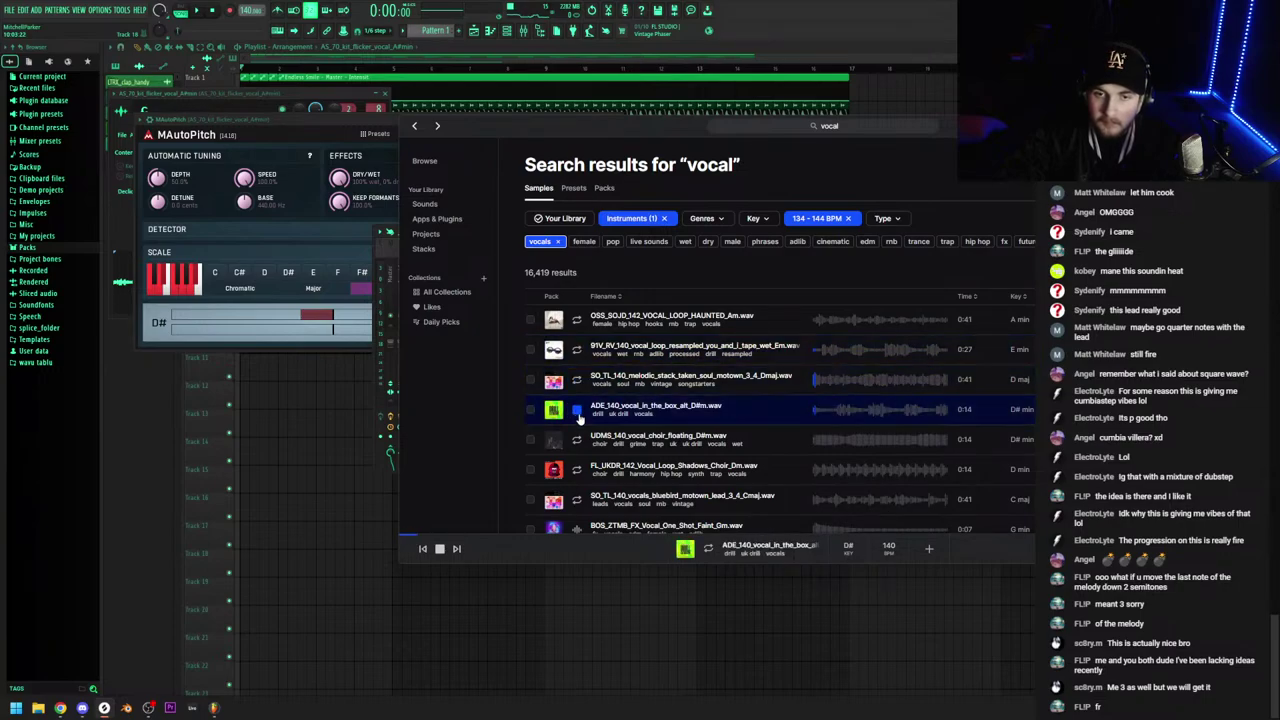
pyautogui.click(578, 439)
pyautogui.scroll(-1, 578, 435)
pyautogui.click(577, 419)
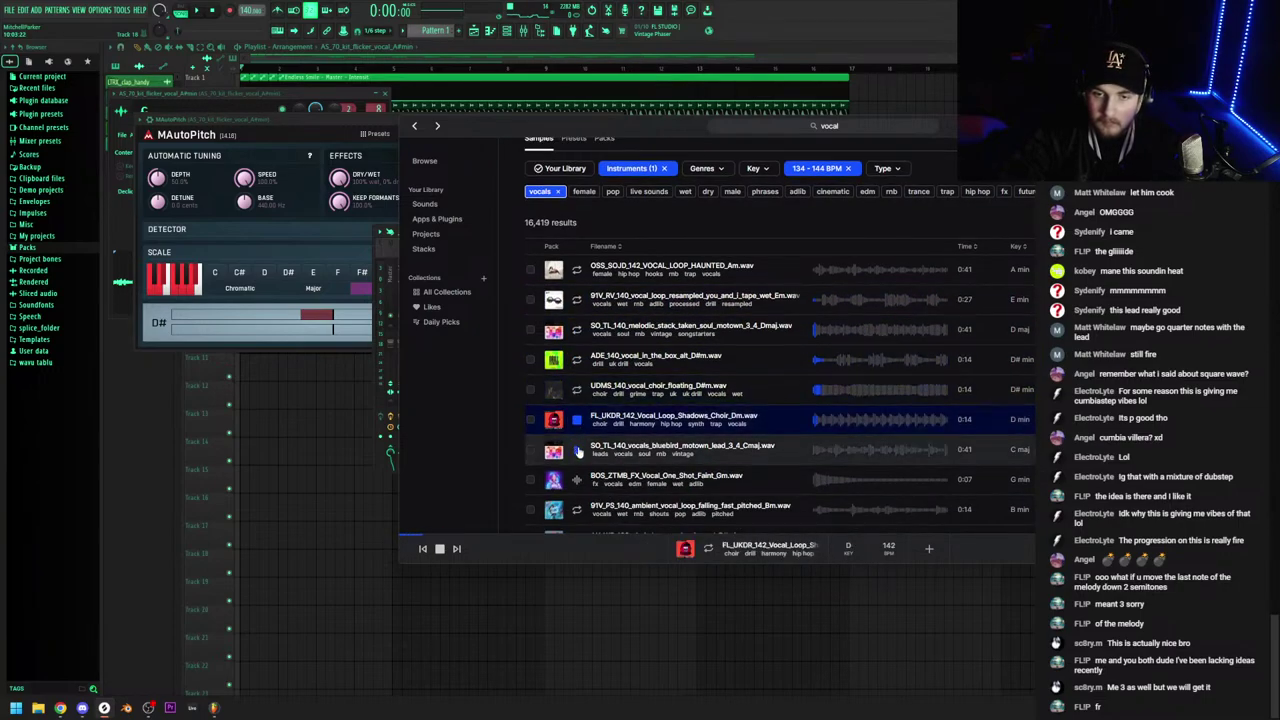
pyautogui.click(577, 449)
pyautogui.click(577, 475)
pyautogui.scroll(-2, 577, 458)
pyautogui.click(576, 411)
pyautogui.scroll(-2, 576, 402)
pyautogui.click(577, 373)
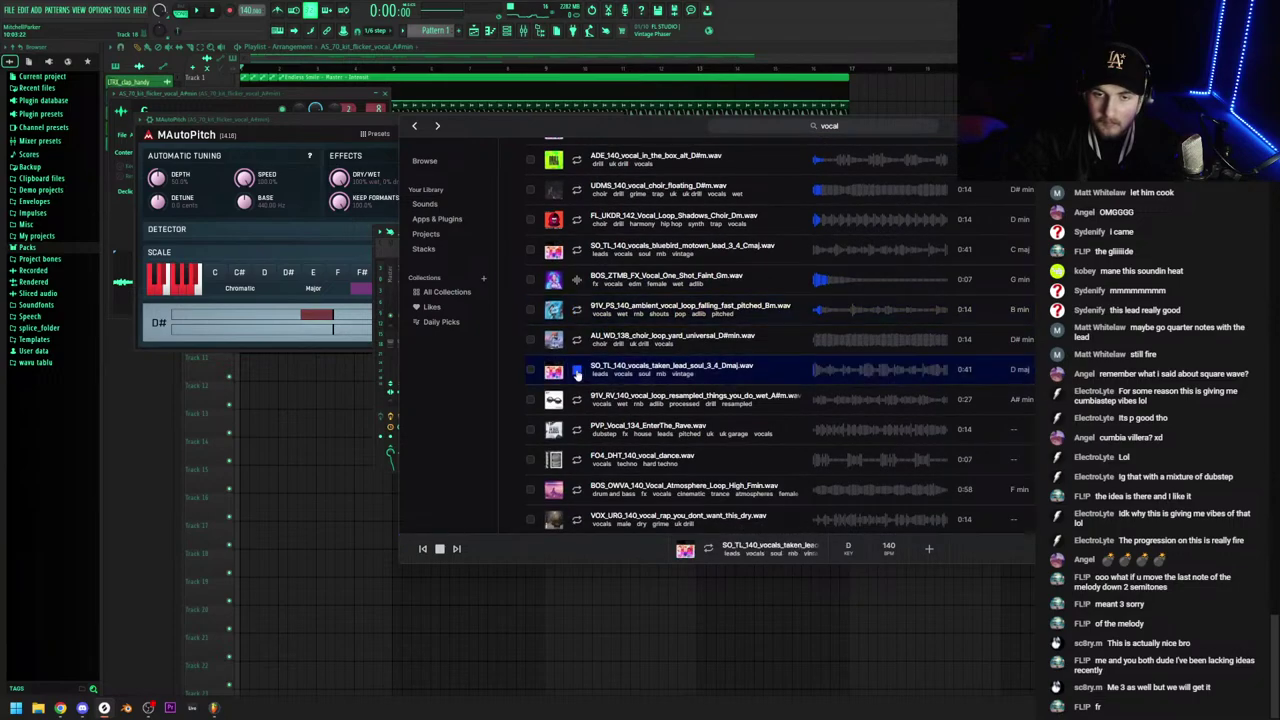
# Add the dry tag to the filters and audition the dry vocals through to the AU_PVFX2_144 female chorus lead loop
pyautogui.scroll(5, 700, 292)
pyautogui.click(708, 241)
pyautogui.click(578, 320)
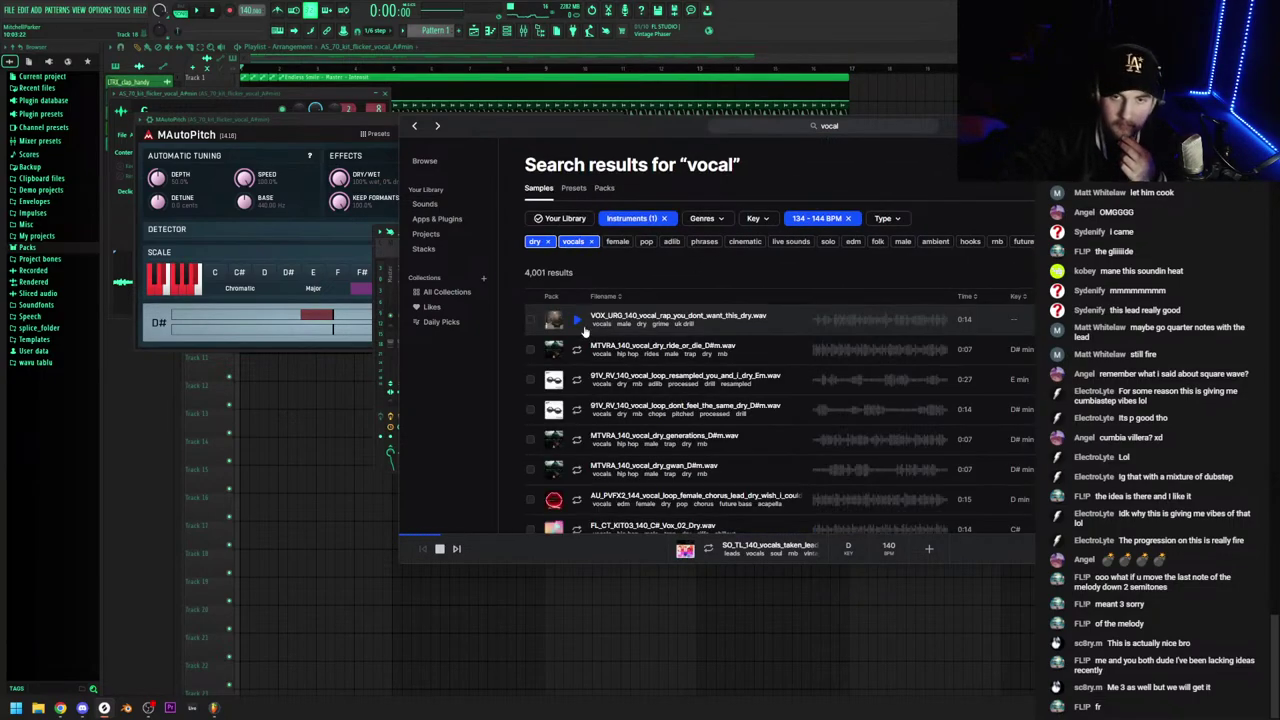
pyautogui.click(583, 350)
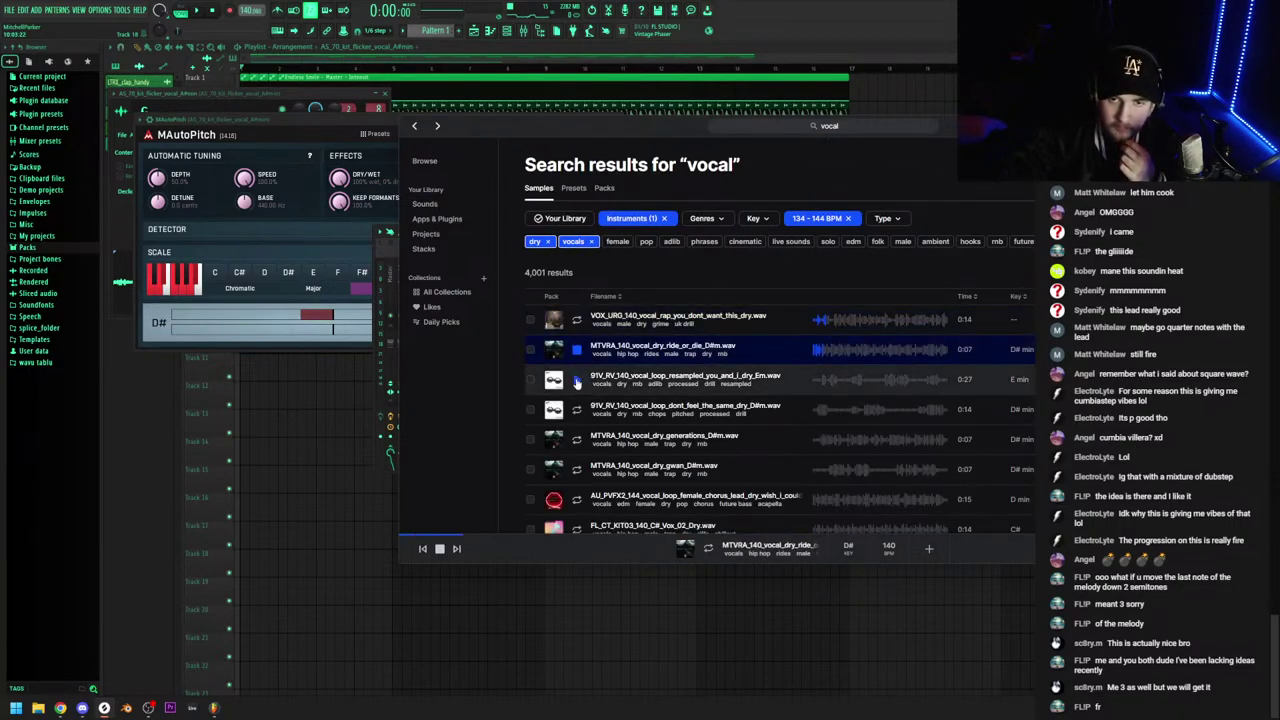
pyautogui.click(577, 380)
pyautogui.click(575, 440)
pyautogui.scroll(-1, 573, 447)
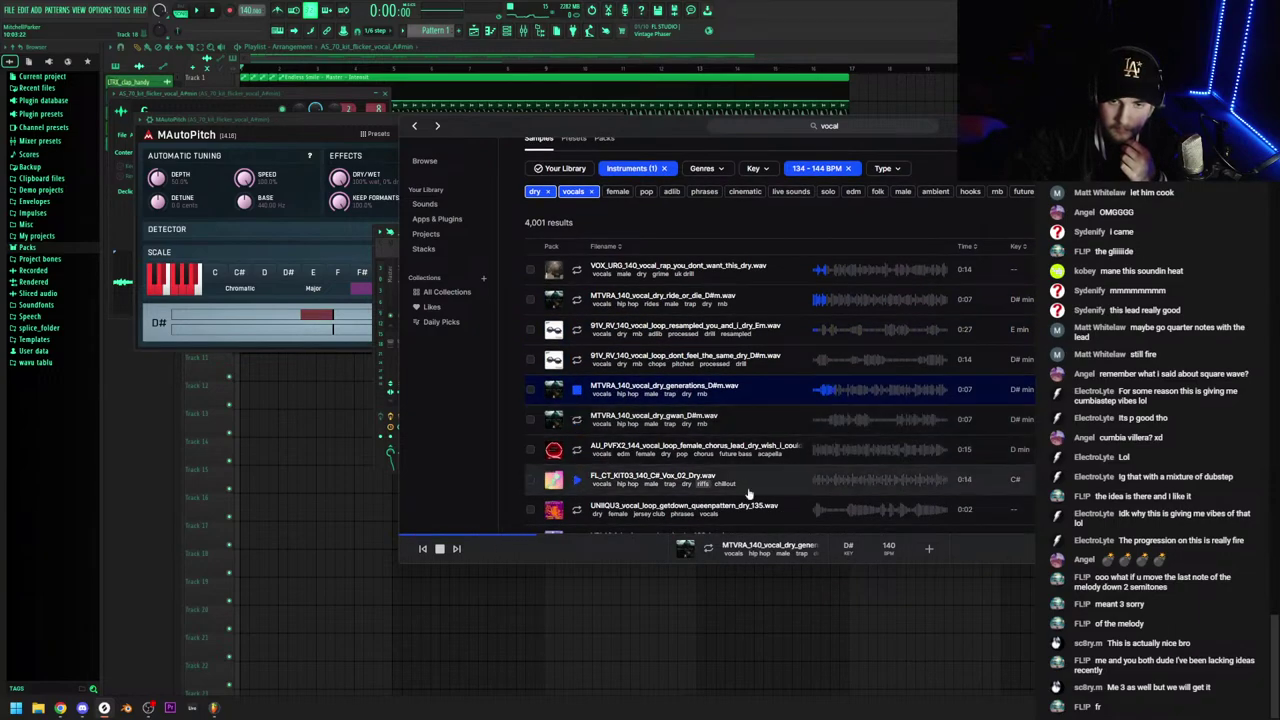
pyautogui.click(648, 447)
pyautogui.scroll(-1, 648, 447)
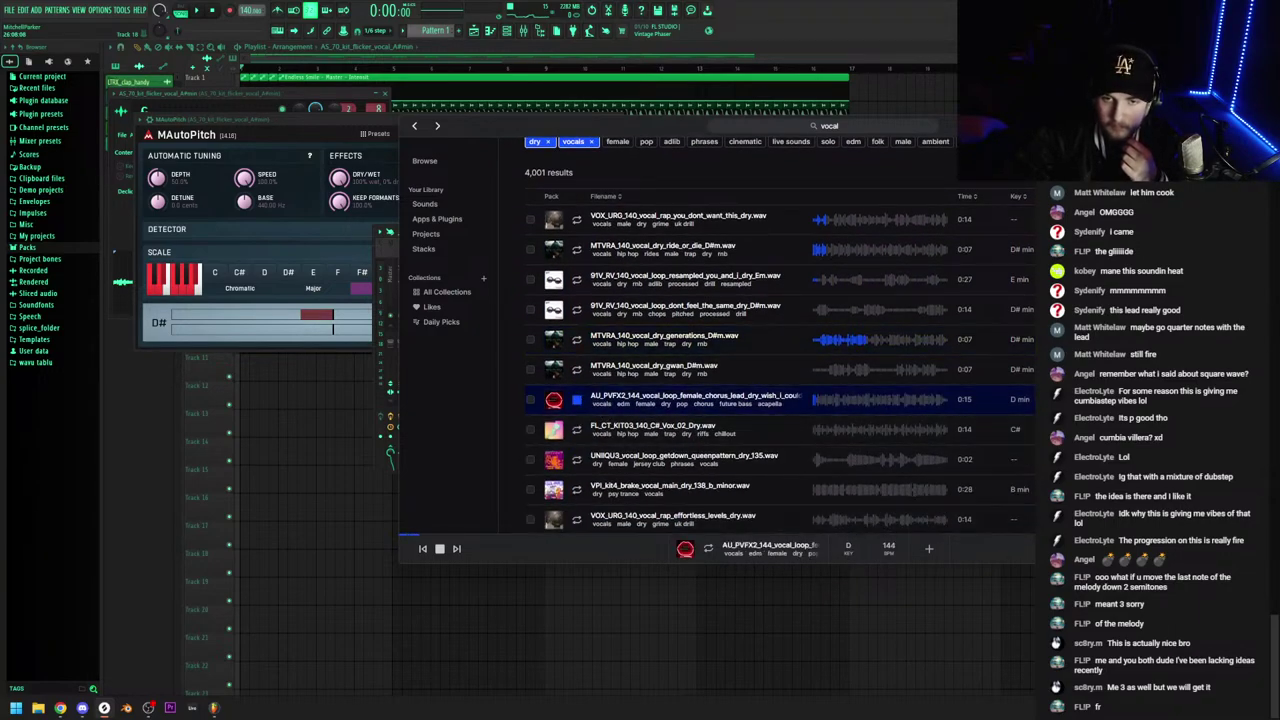
# Add the AU_PVFX2_144 female chorus vocal loop to the library and place it at the start of playlist Track 12
pyautogui.click(577, 401)
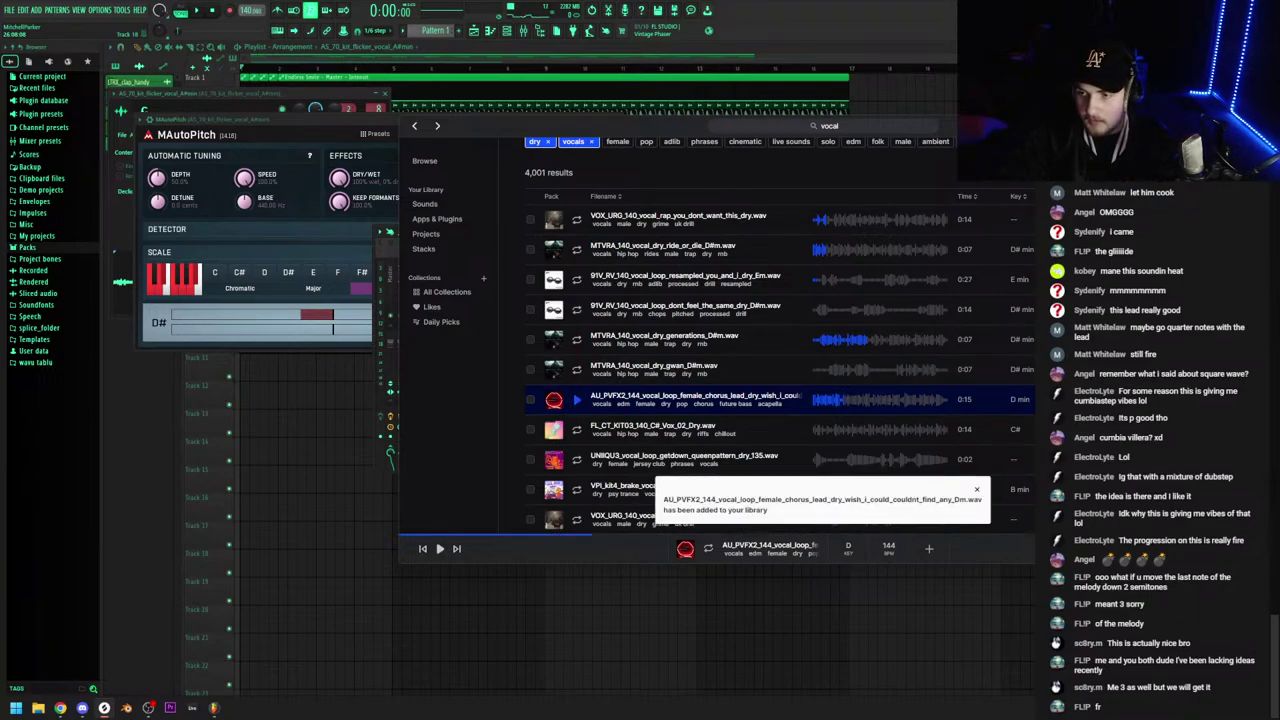
pyautogui.moveTo(580, 401); pyautogui.dragTo(331, 400)
pyautogui.moveTo(338, 388); pyautogui.dragTo(252, 385)
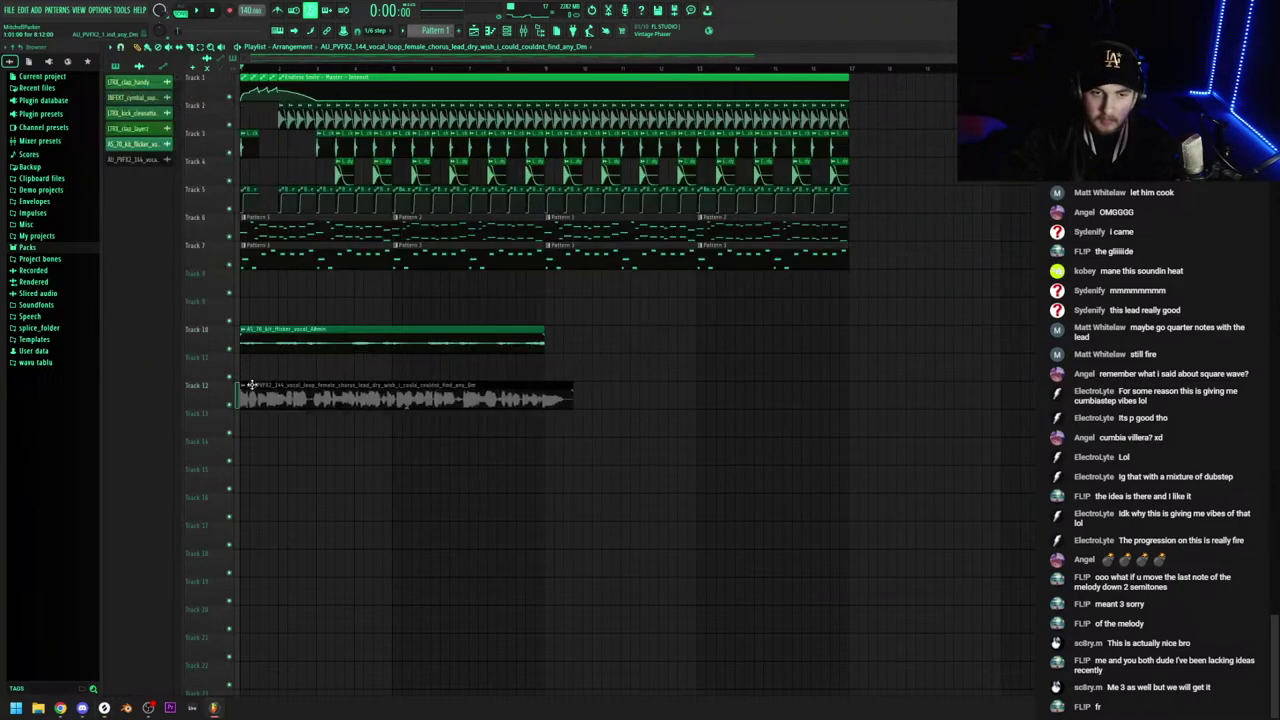
# Delete the old flicker vocal clip from Track 10, and set the new vocal clip to Stretch mode on mixer track 8, fitted to eight bars
pyautogui.doubleClick(372, 397)
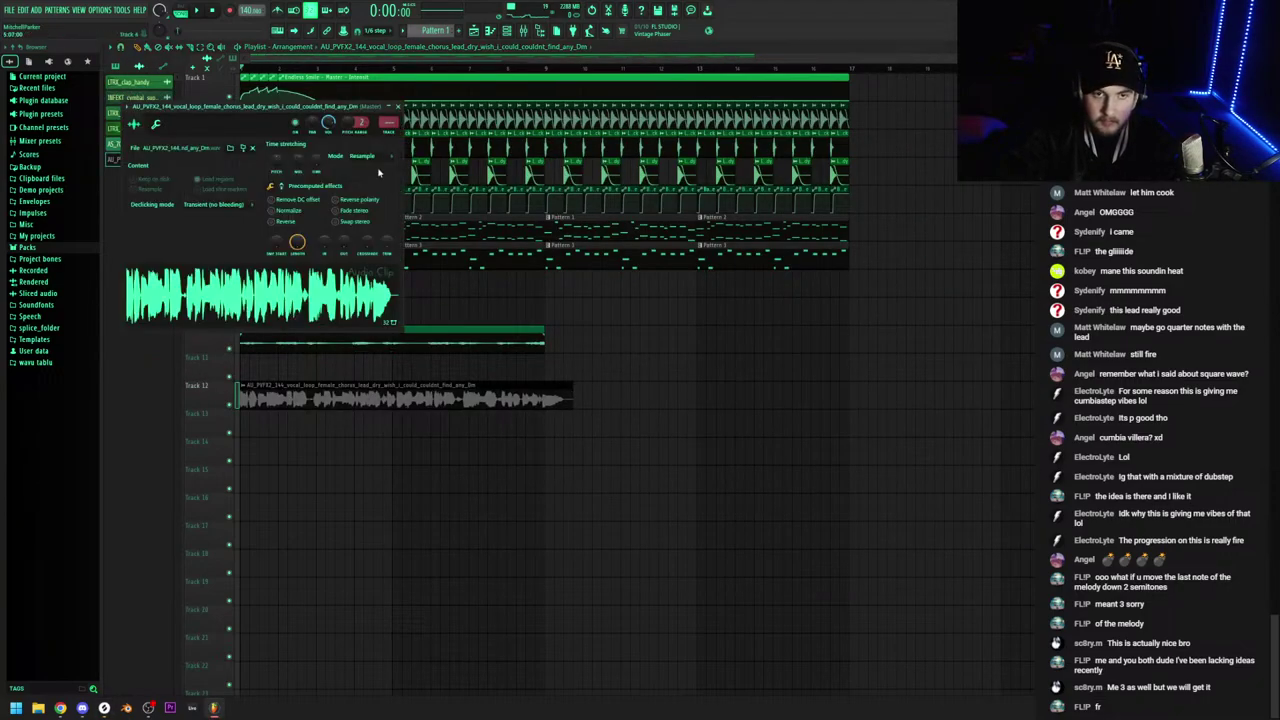
pyautogui.doubleClick(491, 337)
pyautogui.rightClick(530, 345)
pyautogui.doubleClick(506, 386)
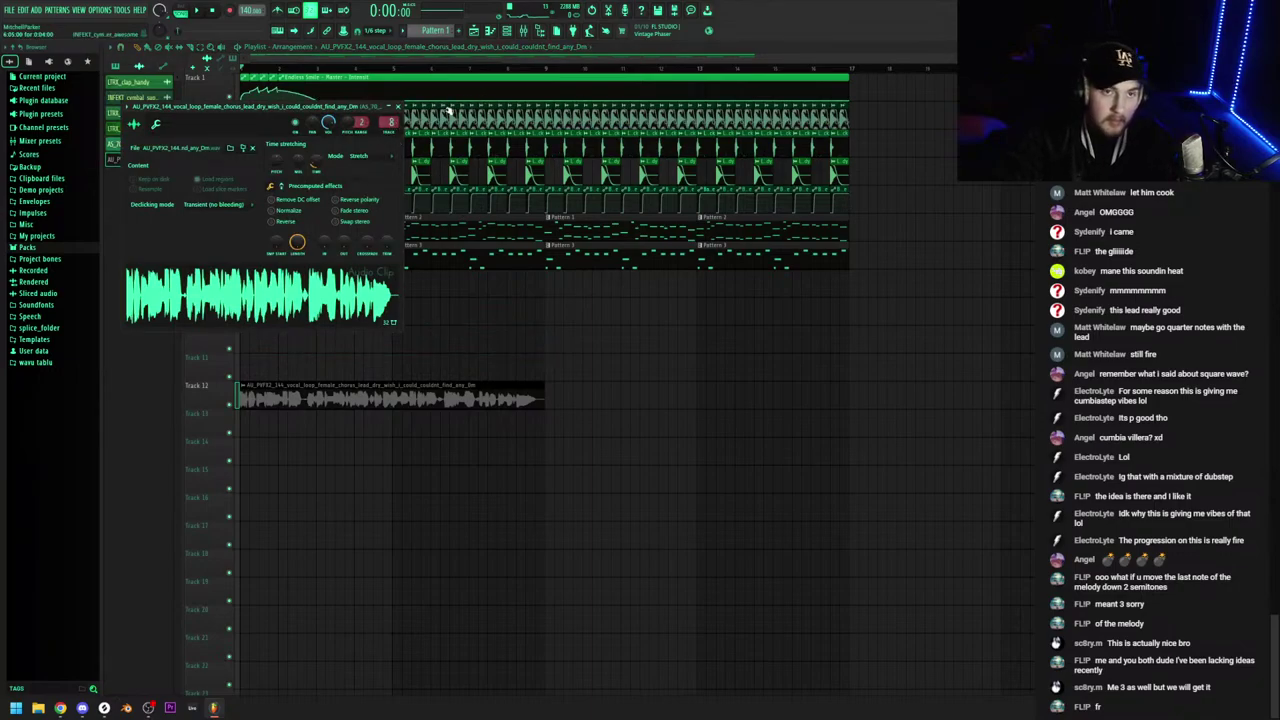
# Check the melody's ghost notes in the vocal channel's piano roll and adjust the vocal clip's time-stretching pitch
pyautogui.click(507, 30)
pyautogui.rightClick(200, 143)
pyautogui.click(228, 150)
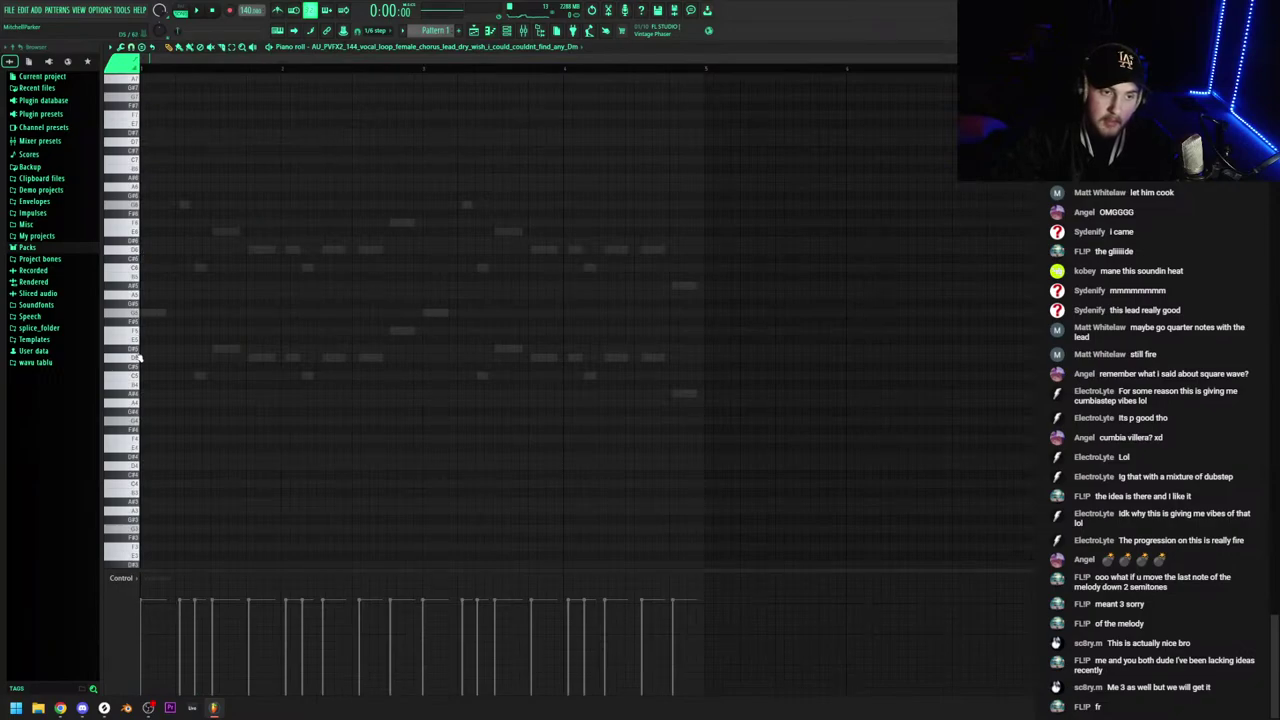
pyautogui.click(483, 32)
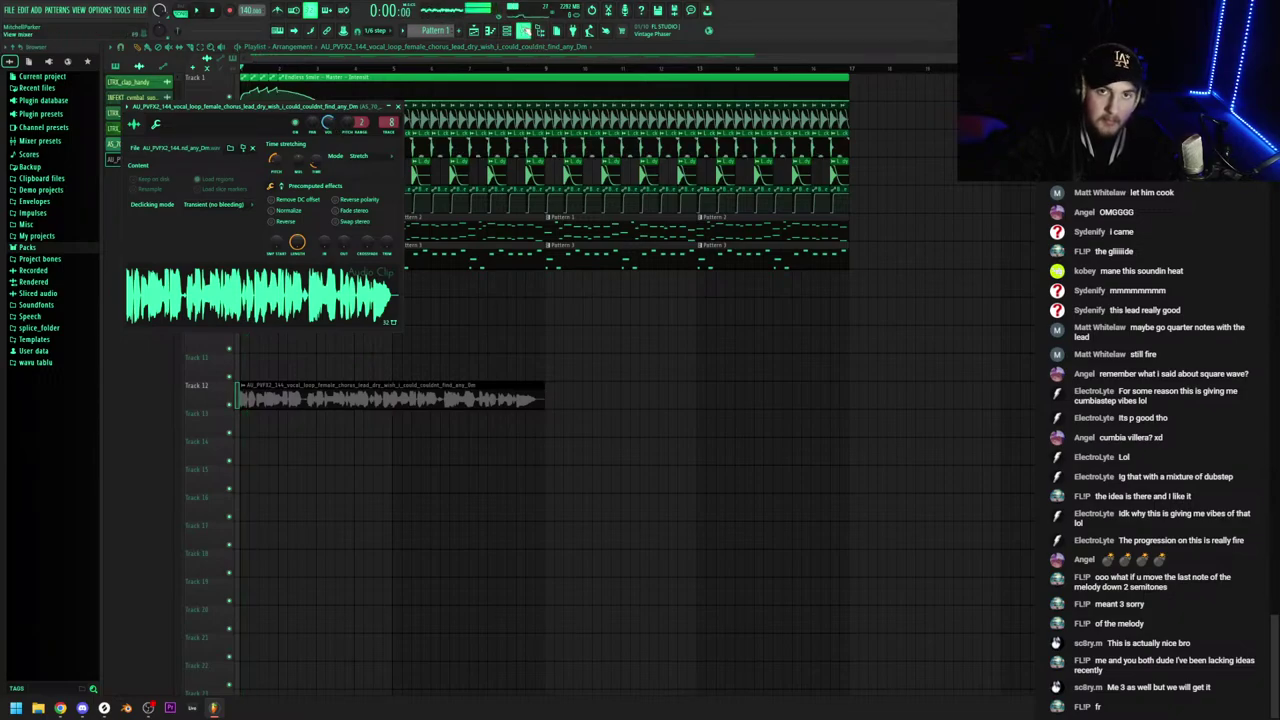
# Add Fruity parametric EQ 2 to the vocal's mixer insert and use its 40Hz cut preset, raising the cutoff to the low mids
pyautogui.click(522, 31)
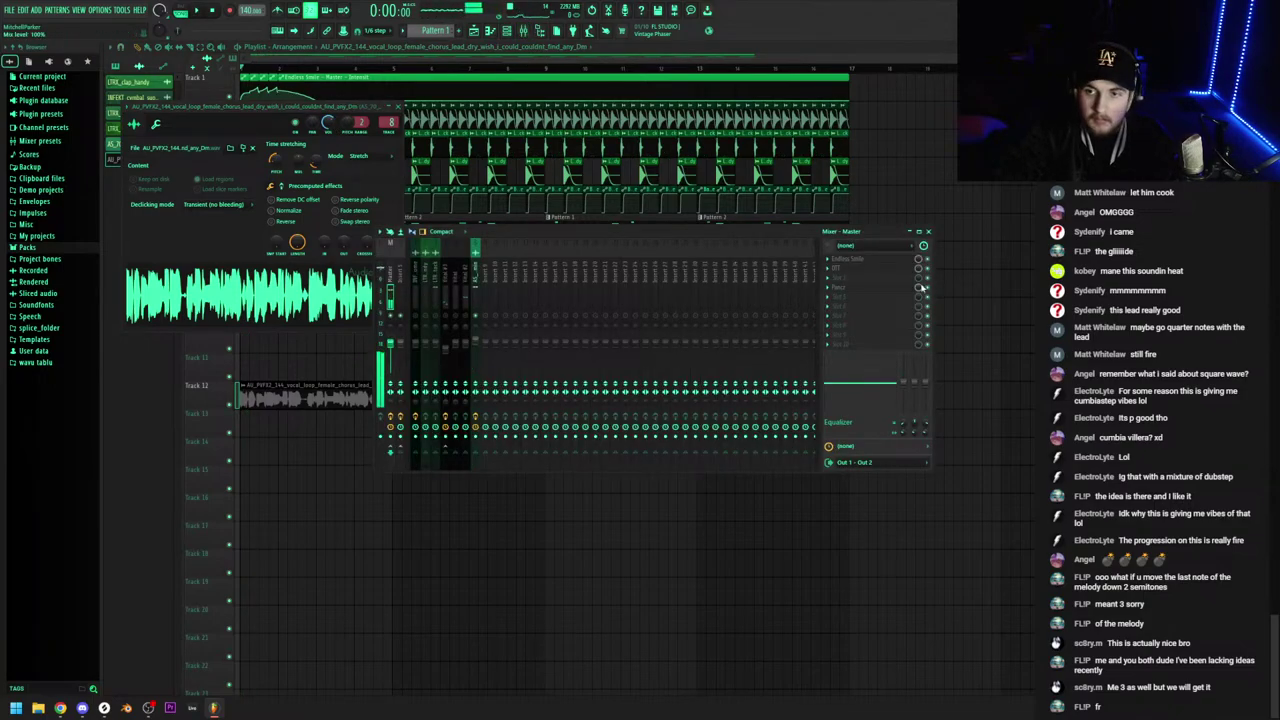
pyautogui.press('space')
pyautogui.click(476, 290)
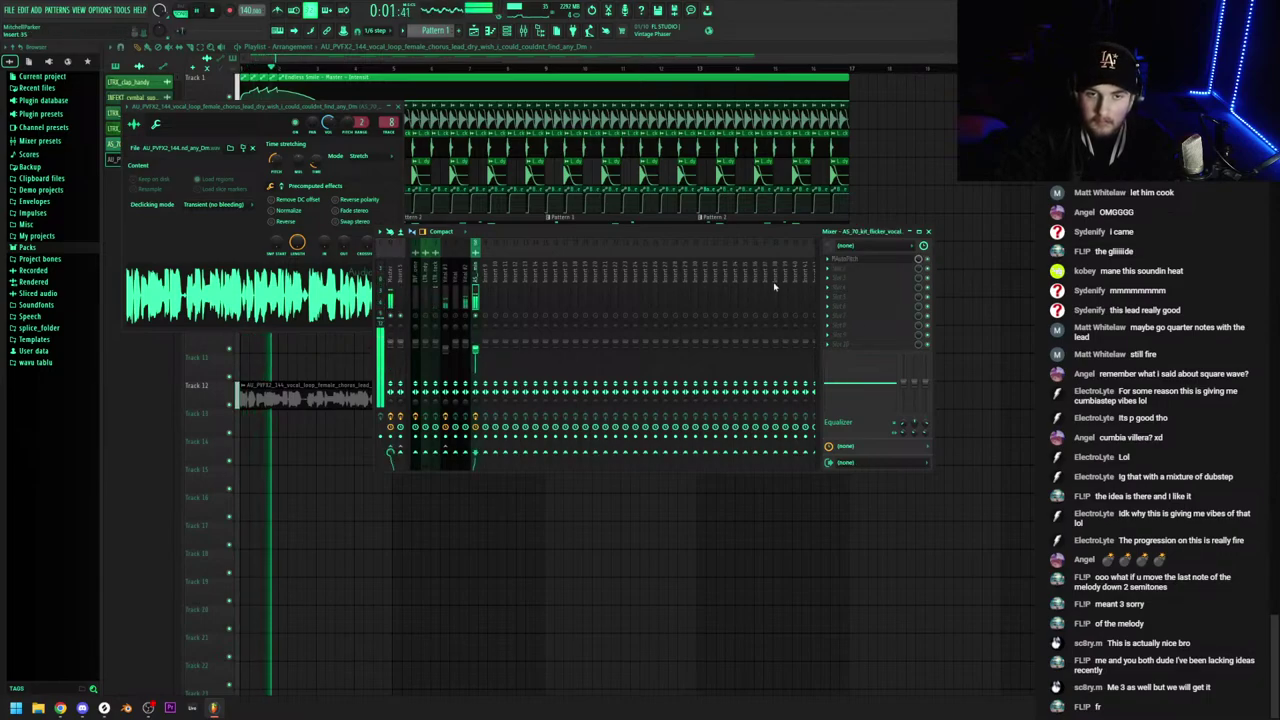
pyautogui.click(842, 269)
pyautogui.click(451, 430)
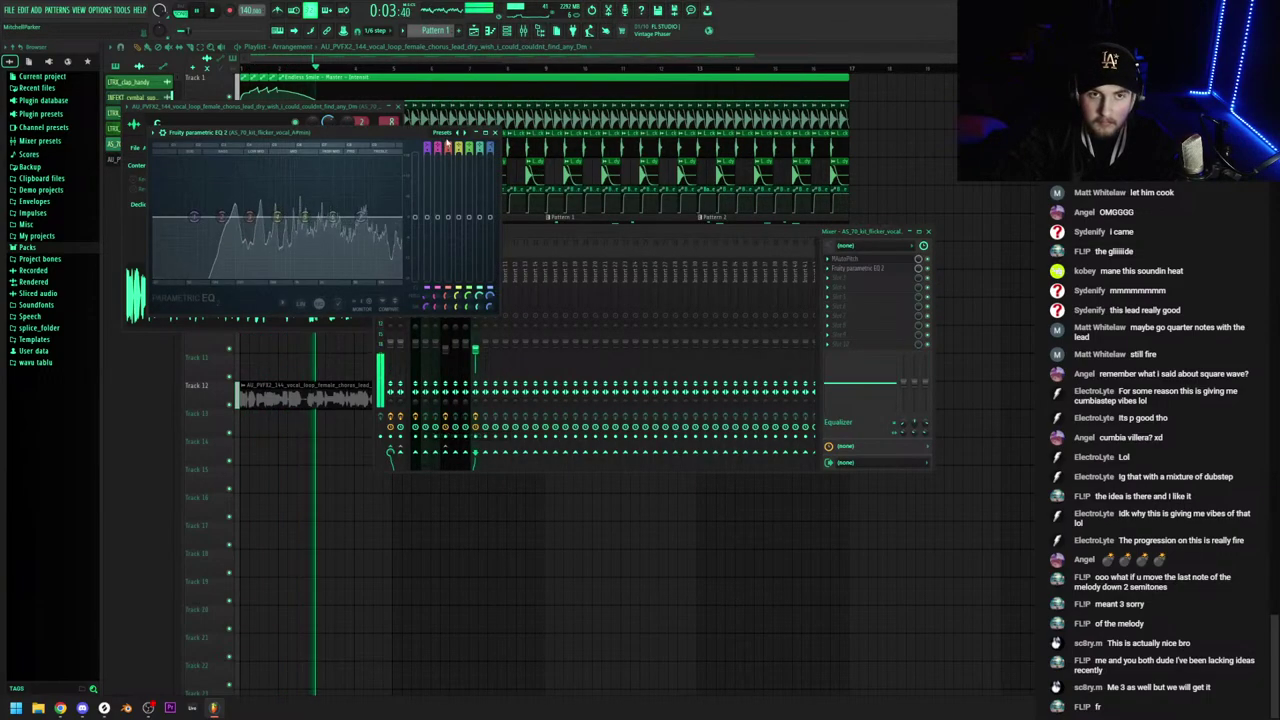
pyautogui.click(441, 132)
pyautogui.click(468, 205)
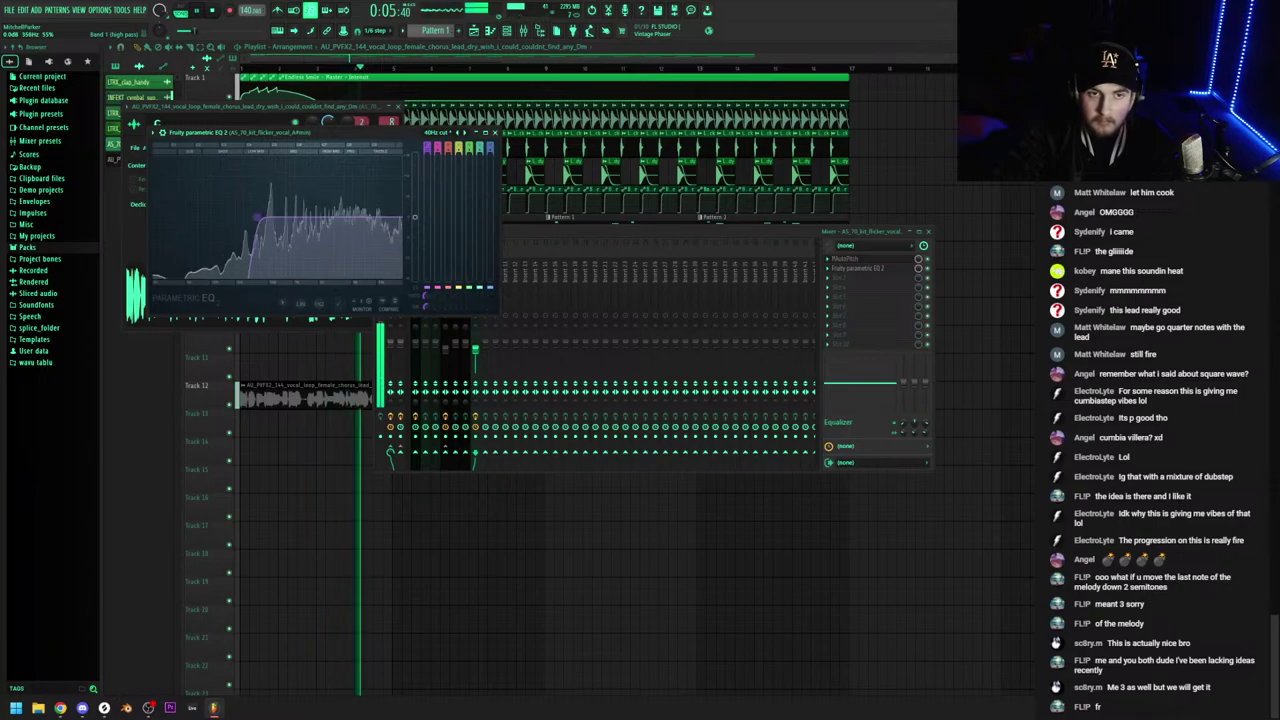
pyautogui.click(928, 231)
# Set the vocal clip's pitch shift to -540 cents during playback and rebalance the Vital insert's level in the mixer
pyautogui.doubleClick(305, 396)
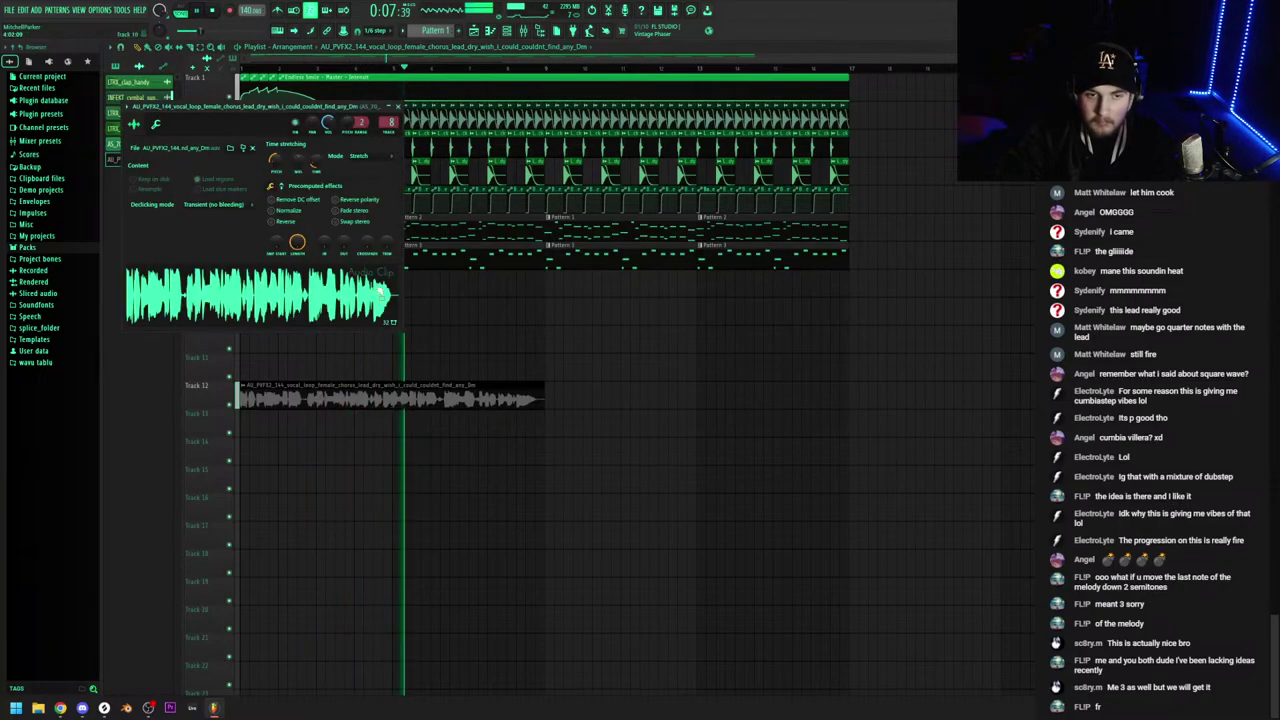
pyautogui.moveTo(276, 160); pyautogui.dragTo(276, 180)
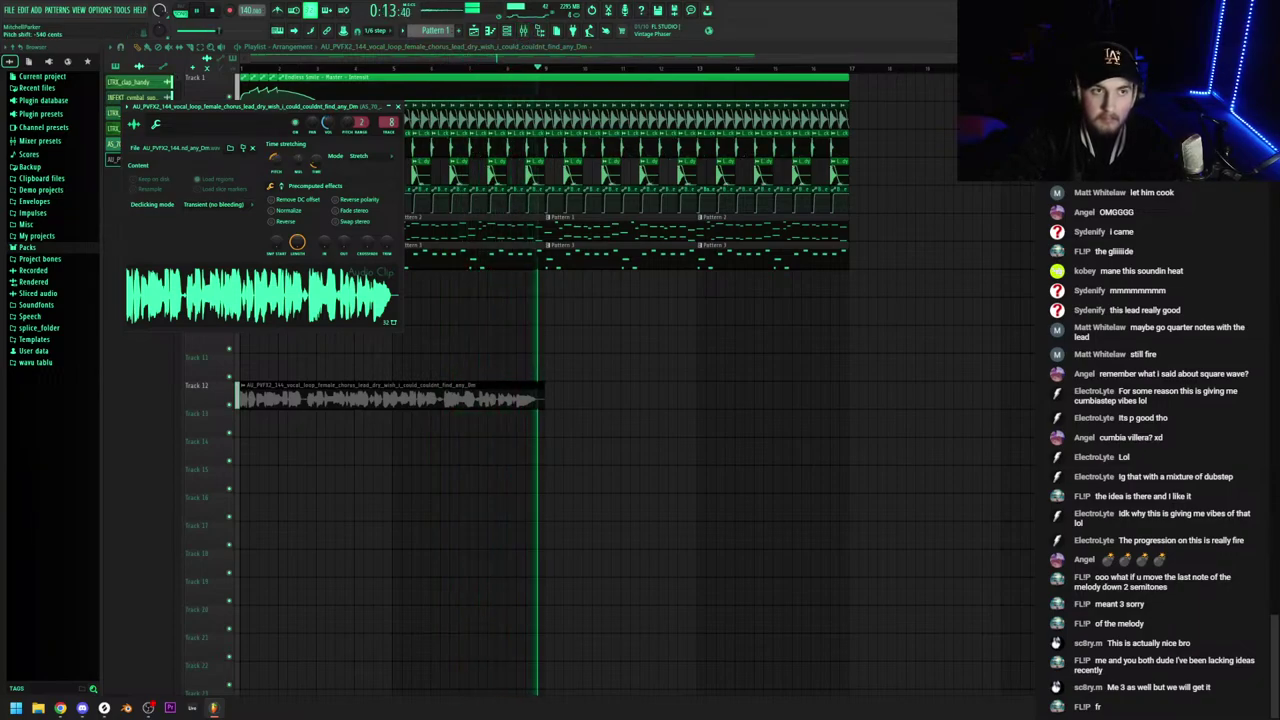
pyautogui.press('F9')
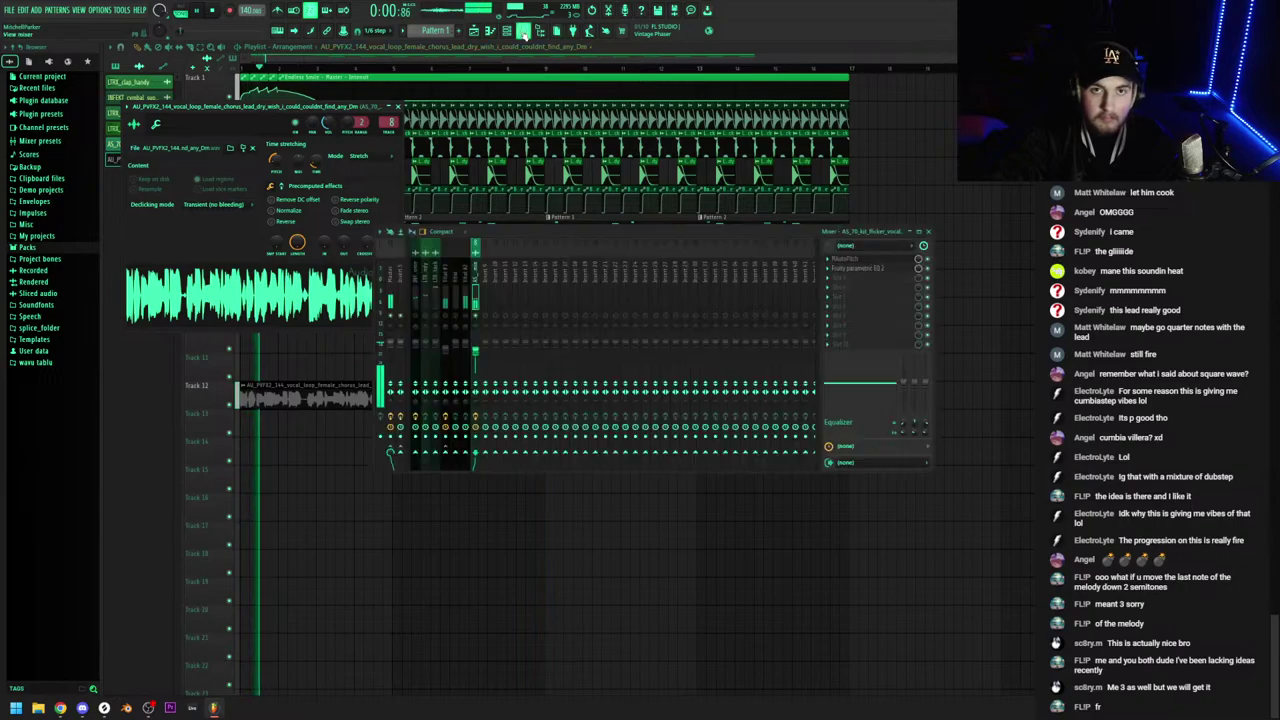
pyautogui.press('space')
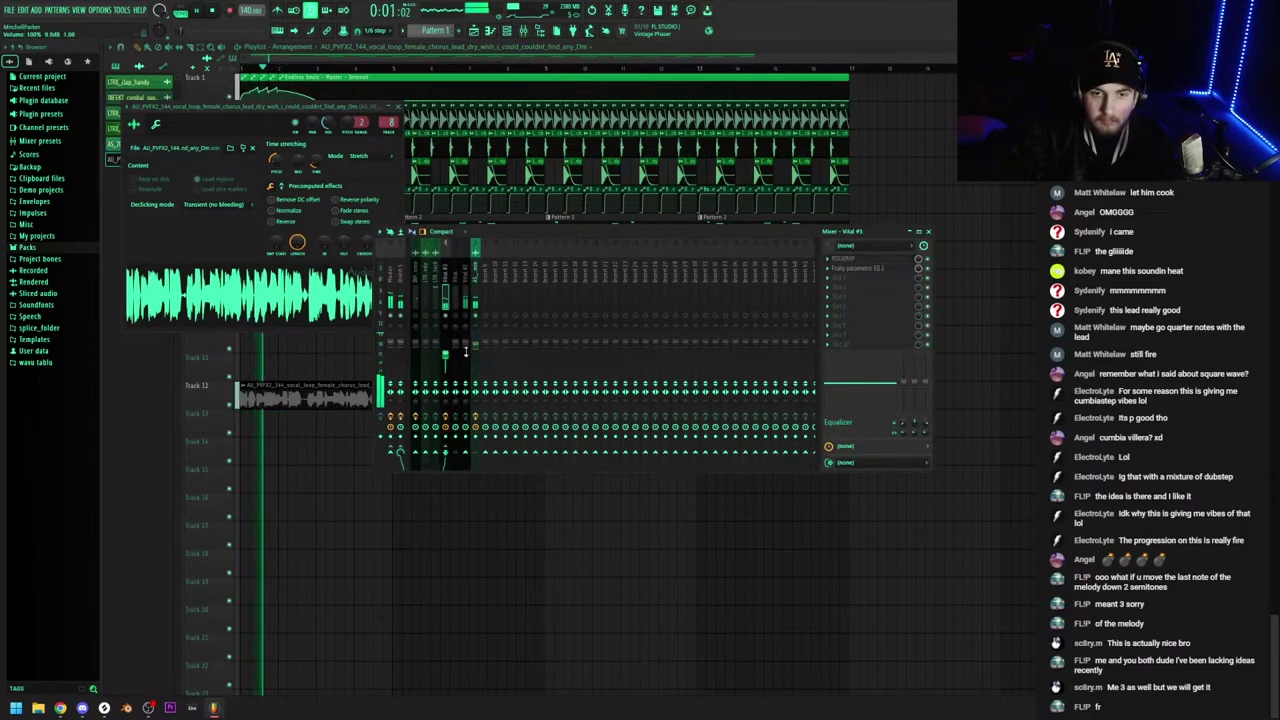
# Slip the Track 12 vocal to a later phrase, slice it after the first half bar and delete the remainder
pyautogui.click(355, 387)
pyautogui.keyDown('ctrl'); pyautogui.rightClick(355, 387); pyautogui.keyUp('ctrl')
pyautogui.press('space')
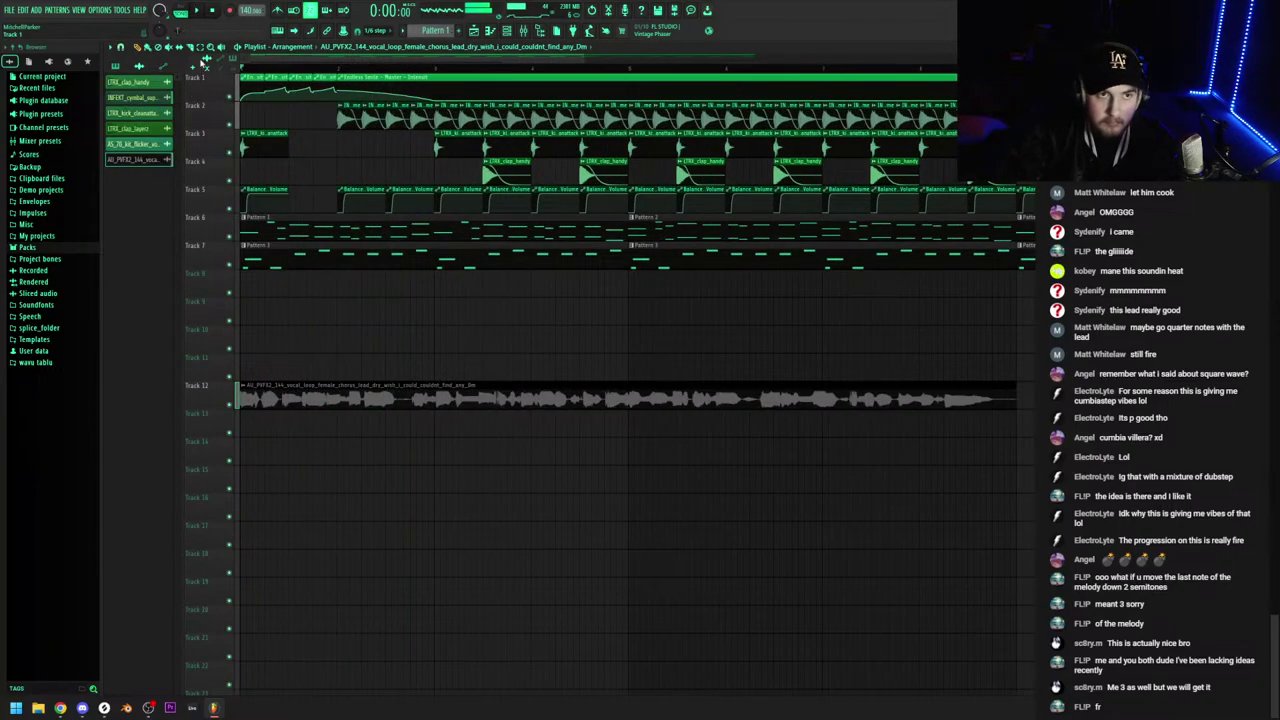
pyautogui.press('space')
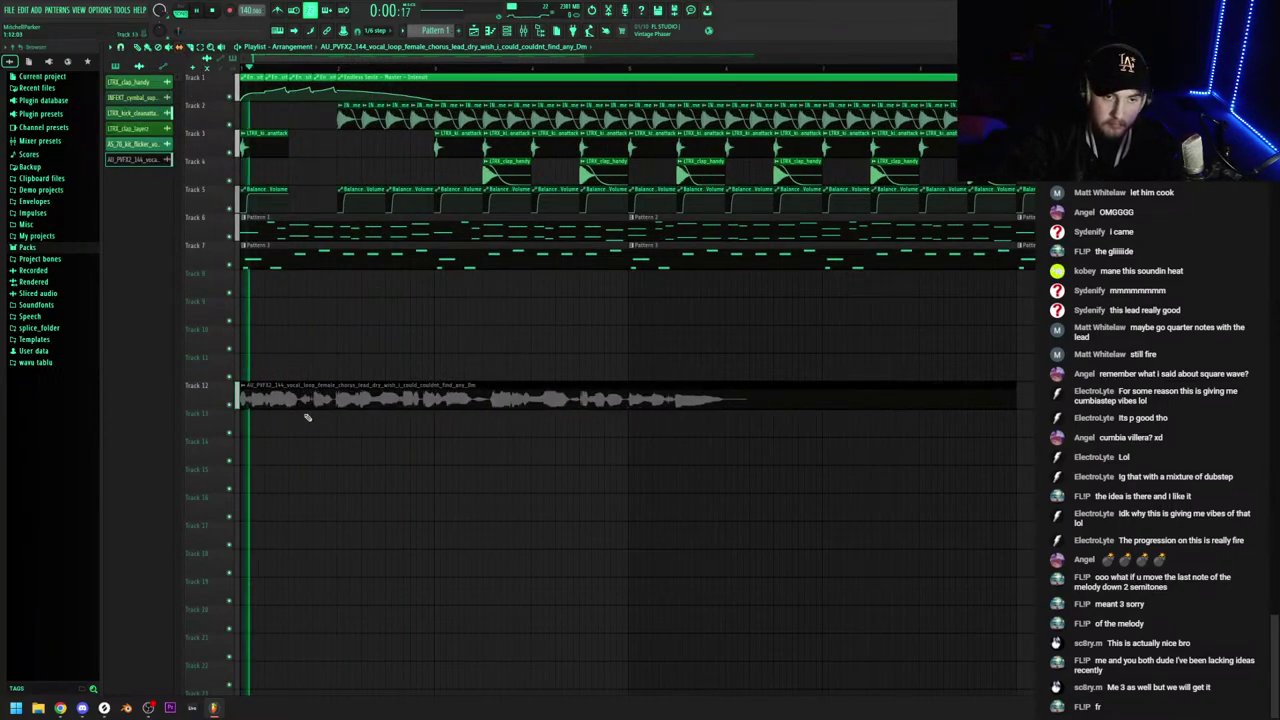
pyautogui.press('space')
pyautogui.press('space')
pyautogui.scroll(2, 292, 387)
pyautogui.press('space')
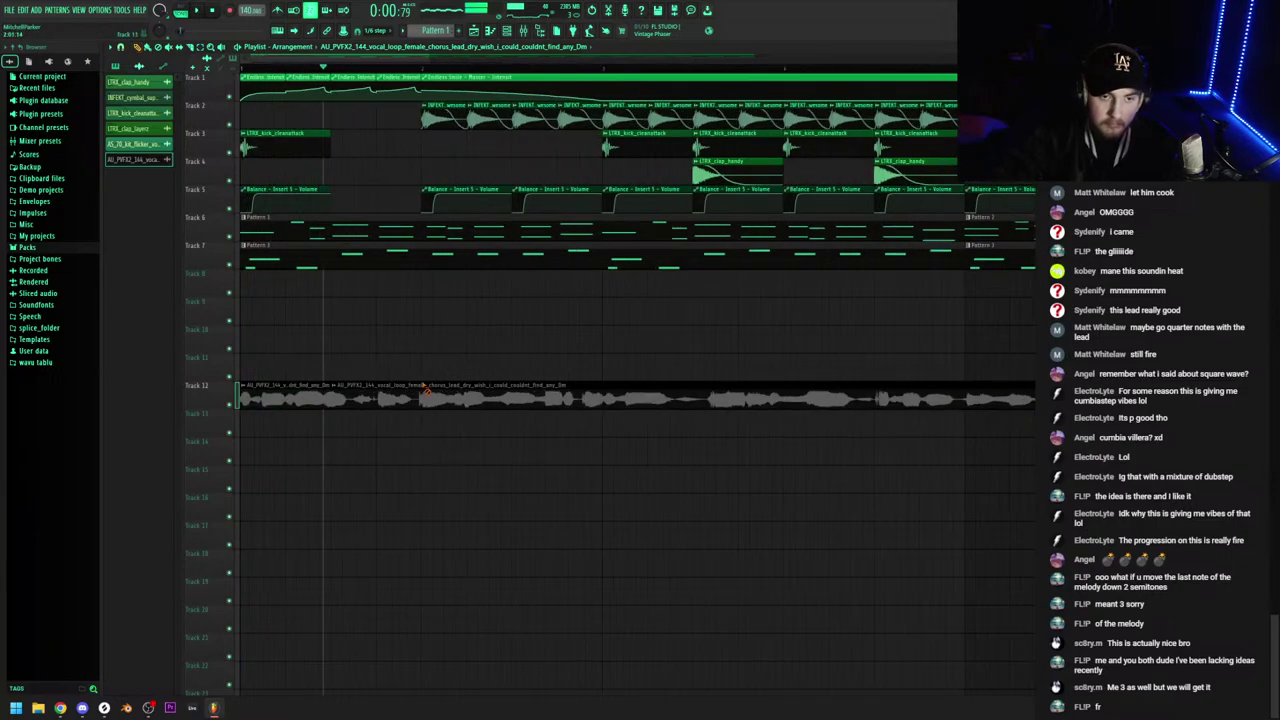
pyautogui.rightClick(428, 387)
# Duplicate the half-bar vocal chop repeatedly along Track 12 until it fills the arrangement up to bar 17
pyautogui.scroll(2, 356, 414)
pyautogui.click(356, 397)
pyautogui.moveTo(390, 414); pyautogui.dragTo(292, 397)
pyautogui.scroll(-3, 414, 403)
pyautogui.hotkey('ctrl', 'b')
pyautogui.hotkey('ctrl', 'b')
pyautogui.hotkey('ctrl', 'b')
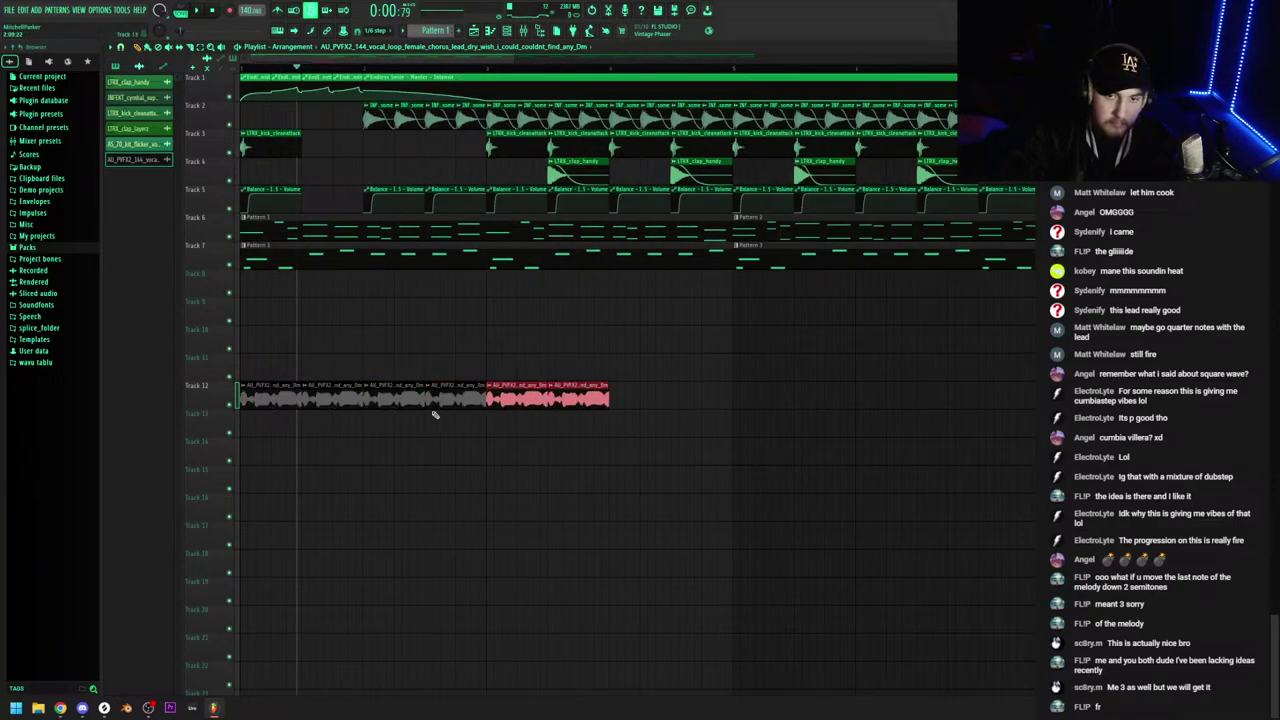
pyautogui.press('space')
pyautogui.scroll(-1, 726, 440)
pyautogui.moveTo(717, 434); pyautogui.dragTo(241, 397)
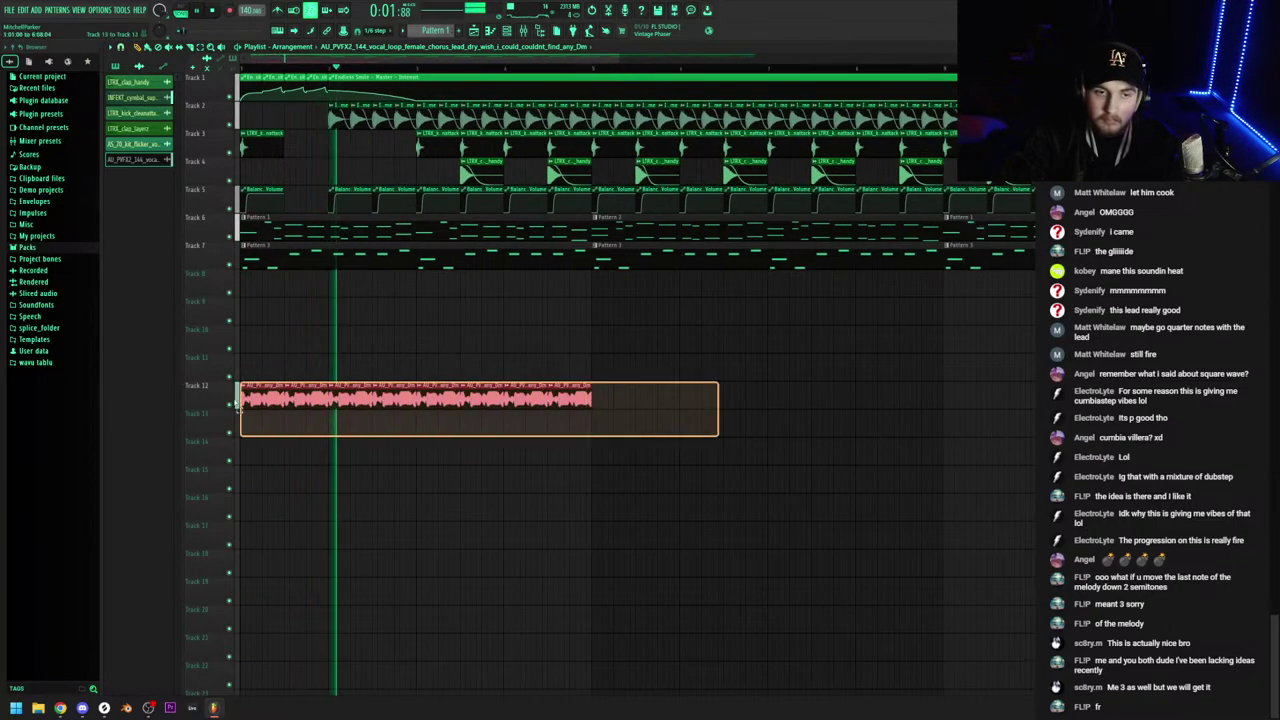
pyautogui.hotkey('ctrl', 'b')
pyautogui.scroll(-2, 346, 421)
pyautogui.moveTo(650, 408); pyautogui.dragTo(186, 406)
pyautogui.hotkey('ctrl', 'b')
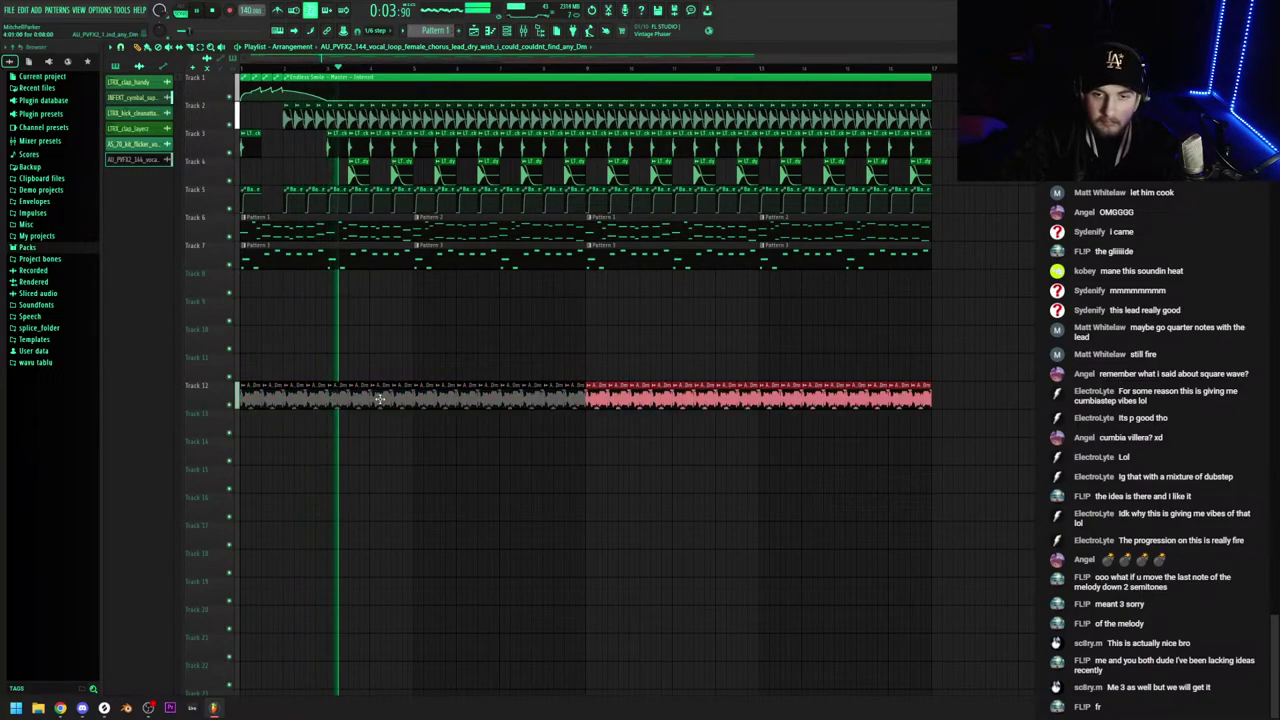
# Widen the vocal channel's pitch knob range and create an automation clip for its channel pitch on Track 8
pyautogui.doubleClick(375, 396)
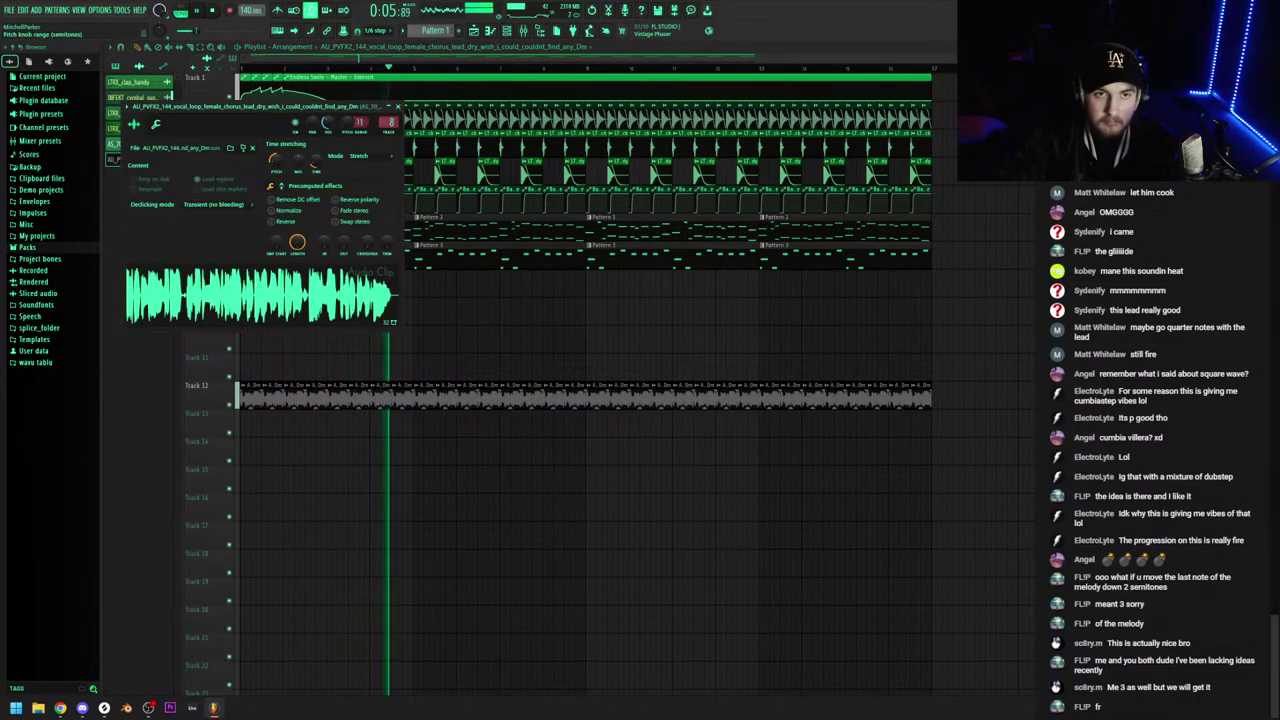
pyautogui.rightClick(348, 126)
pyautogui.click(371, 180)
pyautogui.click(398, 106)
pyautogui.press('space')
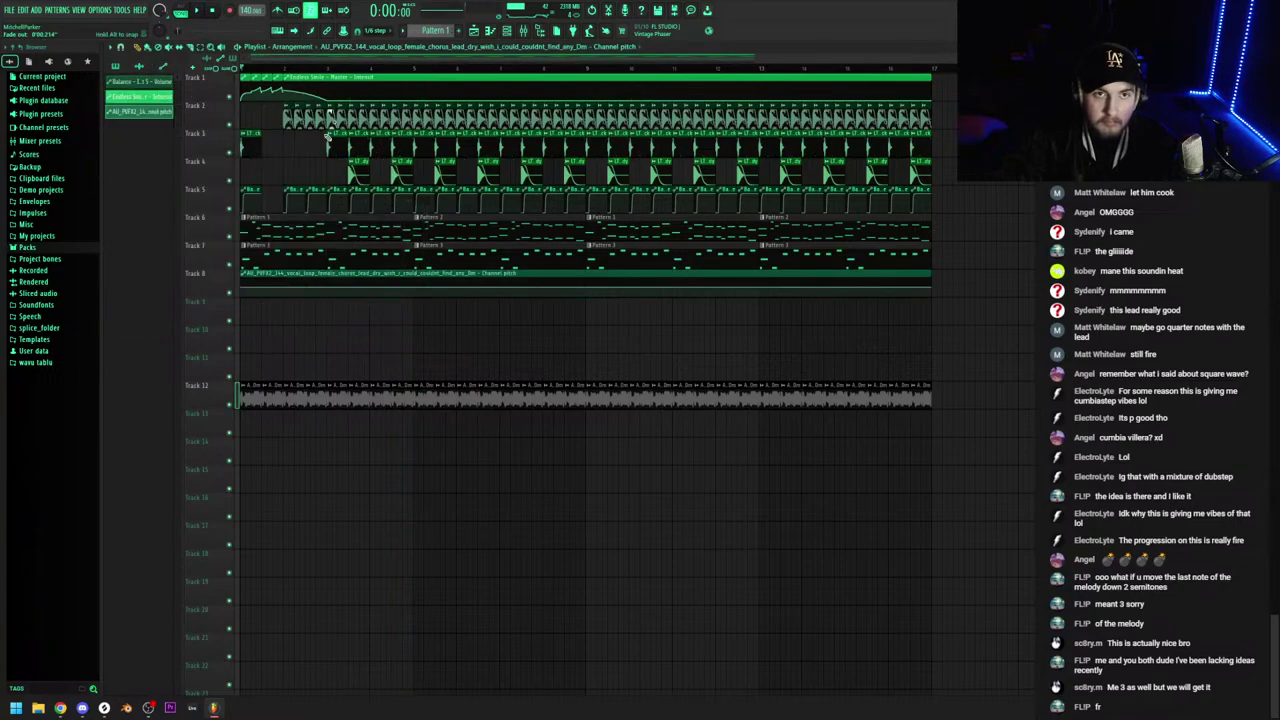
# Select all vocal chops on Track 12 and slip their audio together to a different phrase while listening
pyautogui.moveTo(945, 422); pyautogui.dragTo(215, 368)
pyautogui.click(169, 47)
pyautogui.scroll(1, 175, 141)
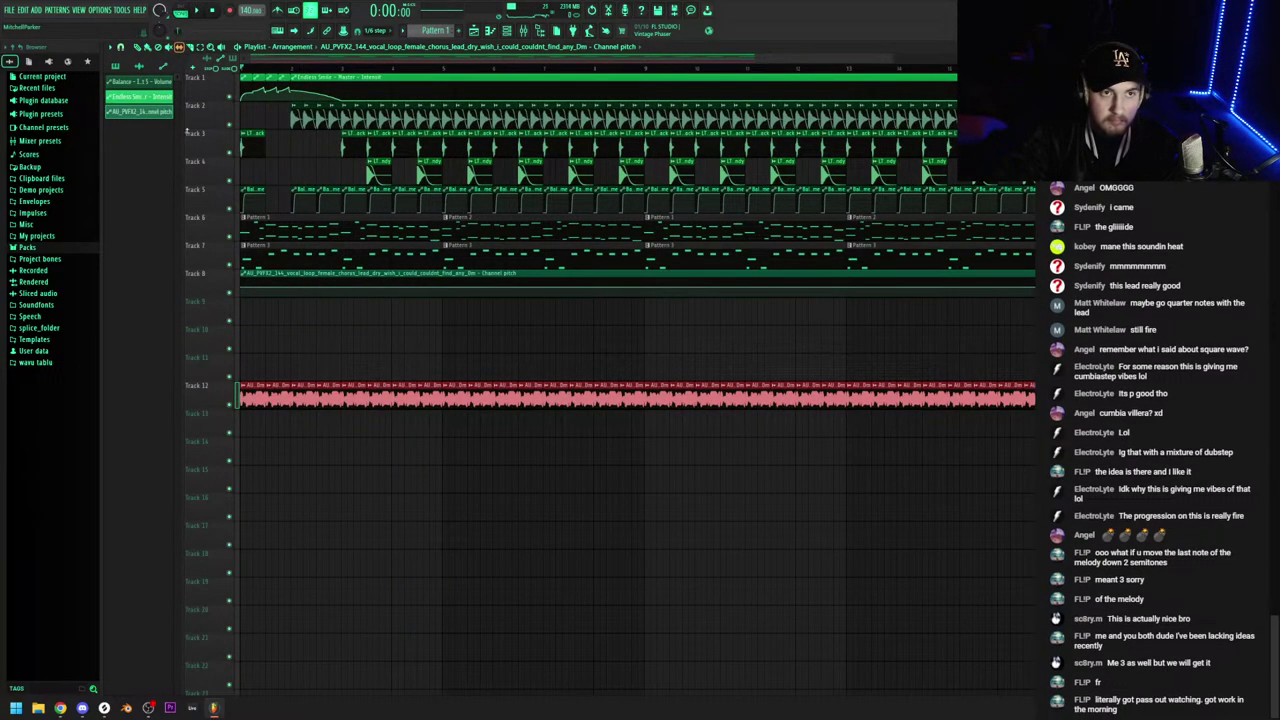
pyautogui.press('space')
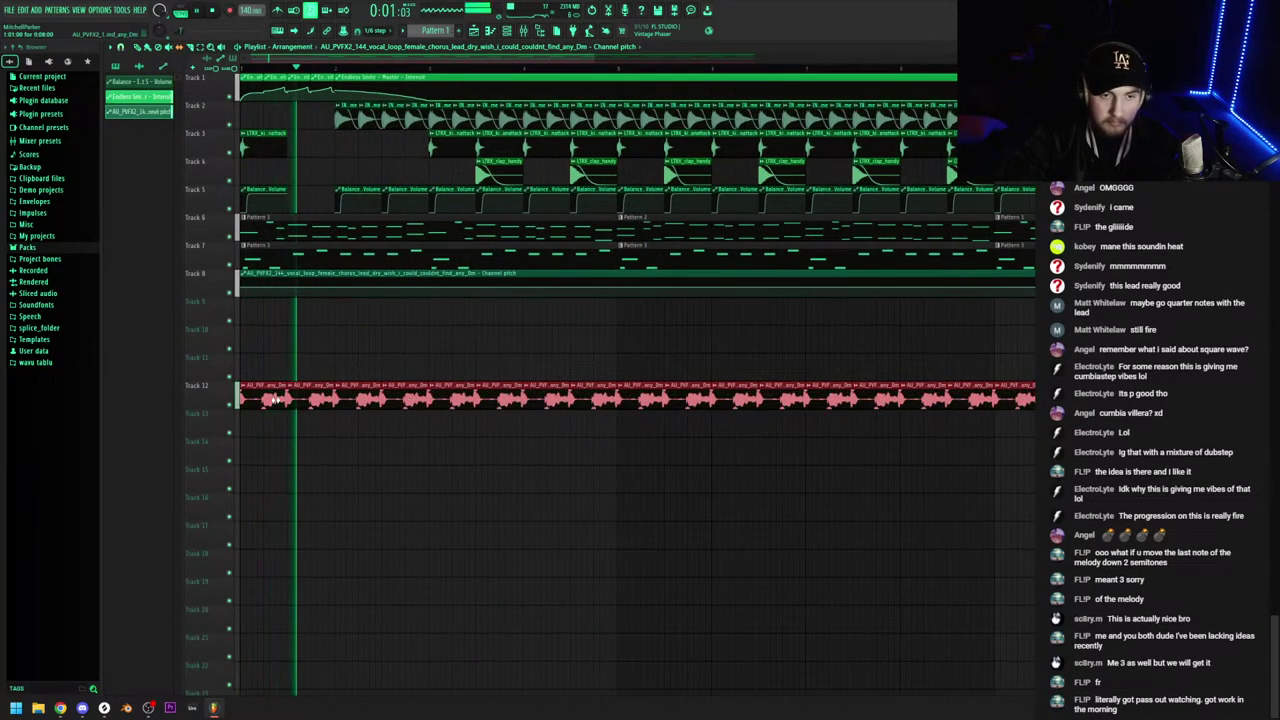
pyautogui.moveTo(275, 399); pyautogui.dragTo(291, 403)
pyautogui.press('space')
pyautogui.press('space')
pyautogui.scroll(2, 211, 406)
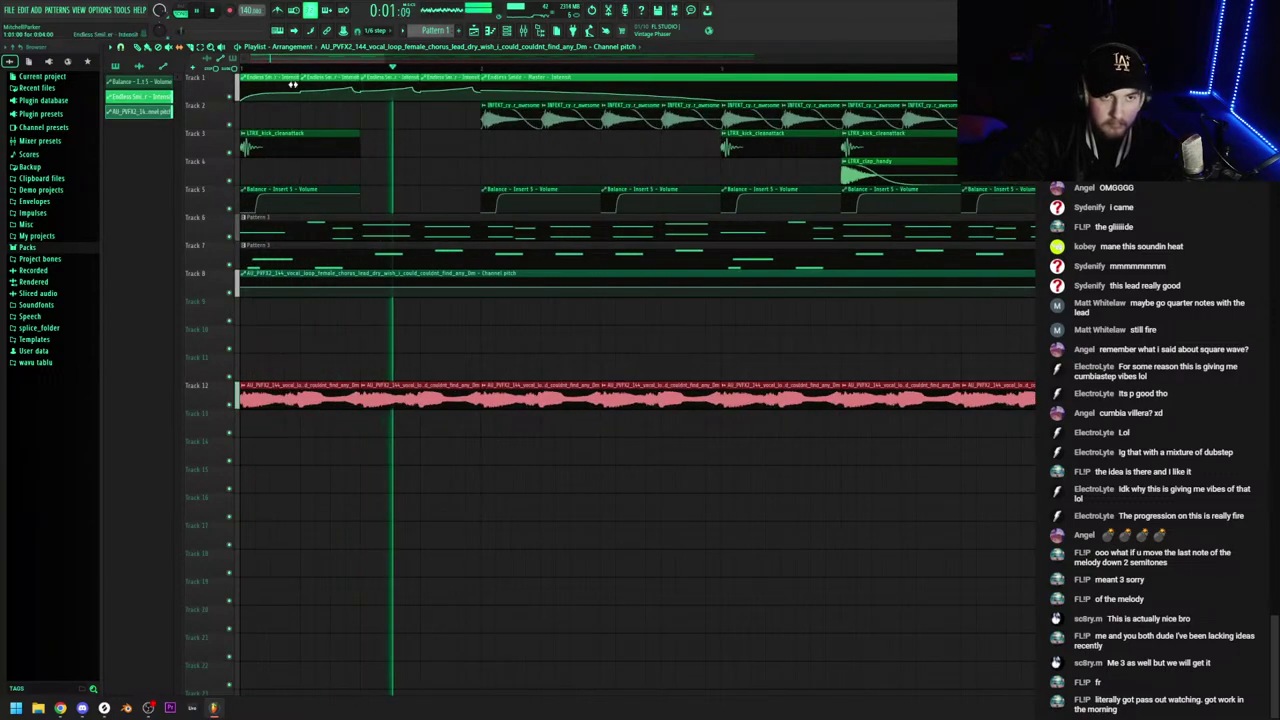
# Slice the channel pitch automation on Track 8 at beats 3 and 4 of the first bar
pyautogui.press('c')
pyautogui.moveTo(361, 302); pyautogui.dragTo(362, 273)
pyautogui.moveTo(421, 303); pyautogui.dragTo(421, 274)
pyautogui.press('space')
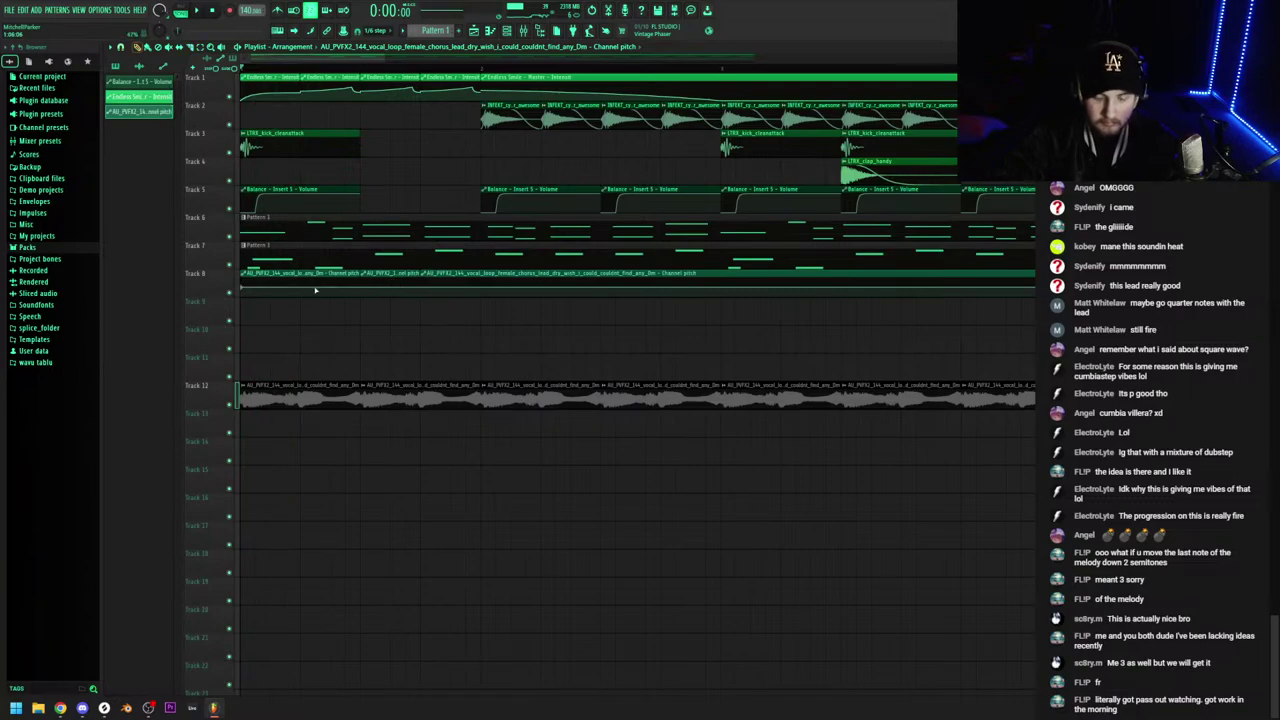
# Make the first pitch automation segment unique, raise its start and curve it down to a lower end point
pyautogui.click(242, 278)
pyautogui.click(275, 357)
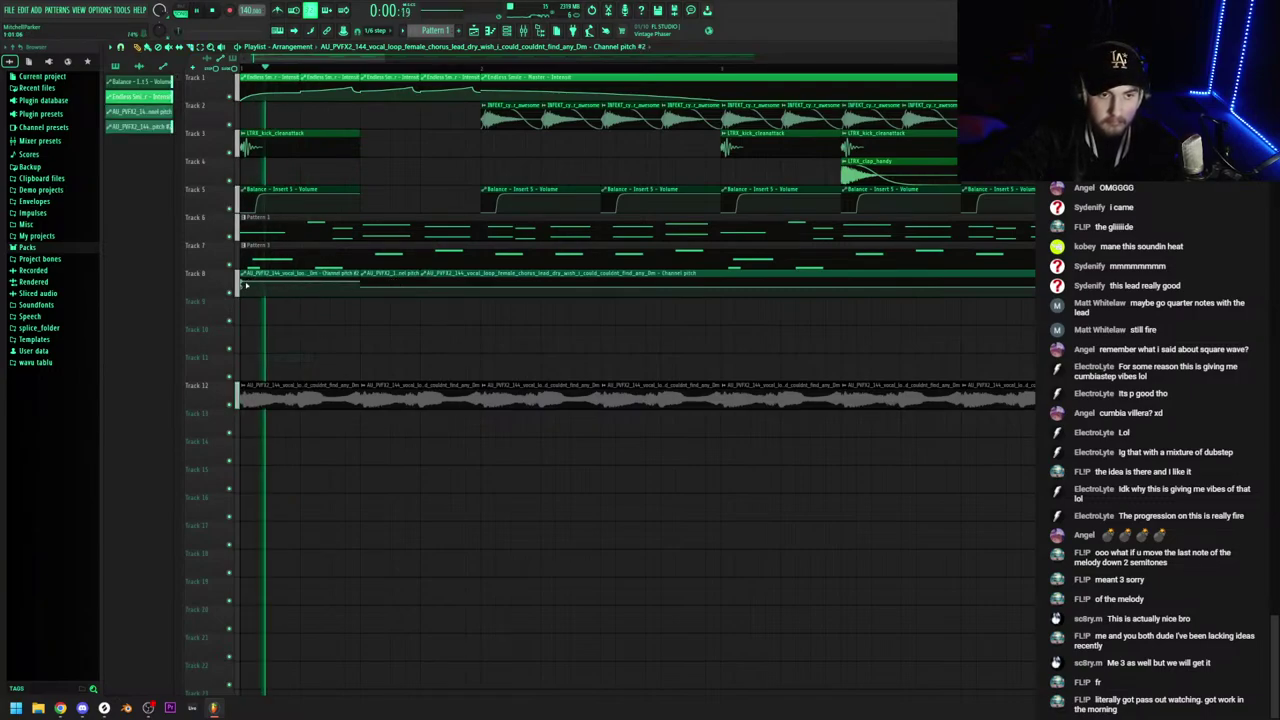
pyautogui.press('space')
pyautogui.moveTo(360, 282); pyautogui.dragTo(360, 296)
pyautogui.press('space')
pyautogui.moveTo(302, 288); pyautogui.dragTo(303, 281)
pyautogui.press('space')
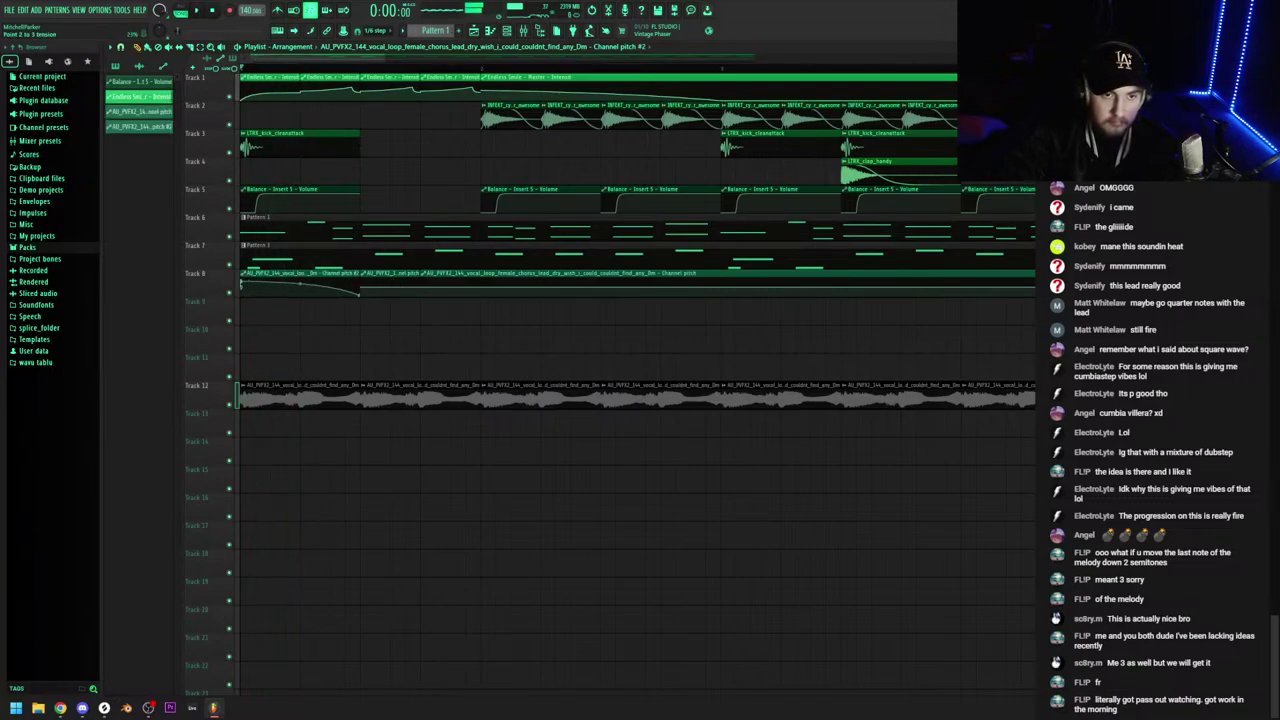
# Reshape the first pitch segment with extra points so the pitch holds high and drops only at its end
pyautogui.press('space')
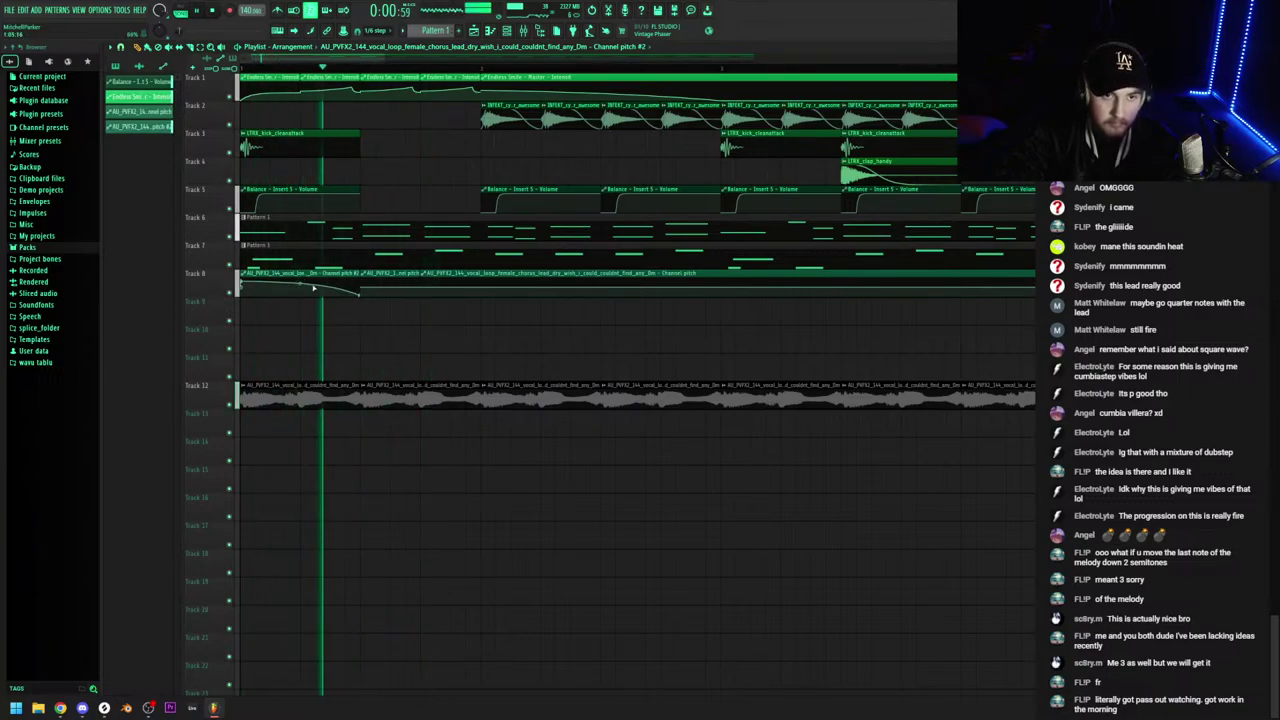
pyautogui.press('space')
pyautogui.moveTo(317, 287); pyautogui.dragTo(318, 284)
pyautogui.press('space')
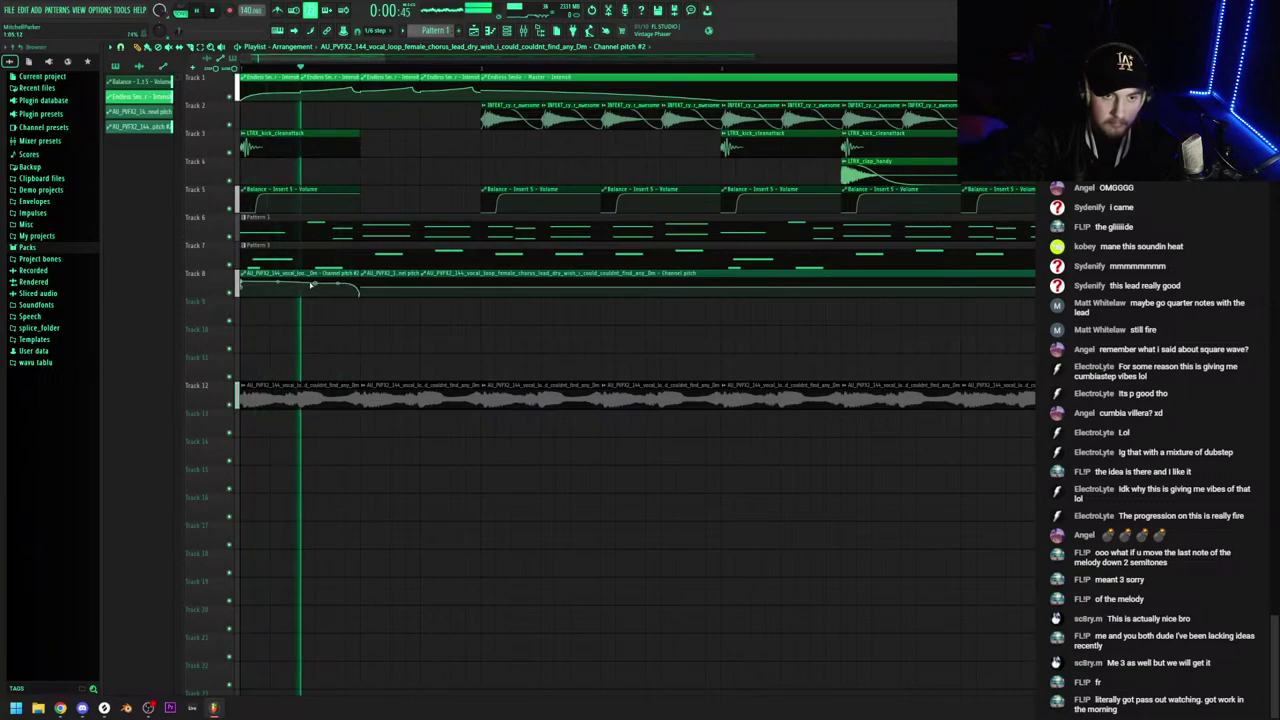
pyautogui.press('space')
# Slice short repeats at the end of the first vocal chop, redraw its pitch curve rising and fade out the second chop
pyautogui.press('space')
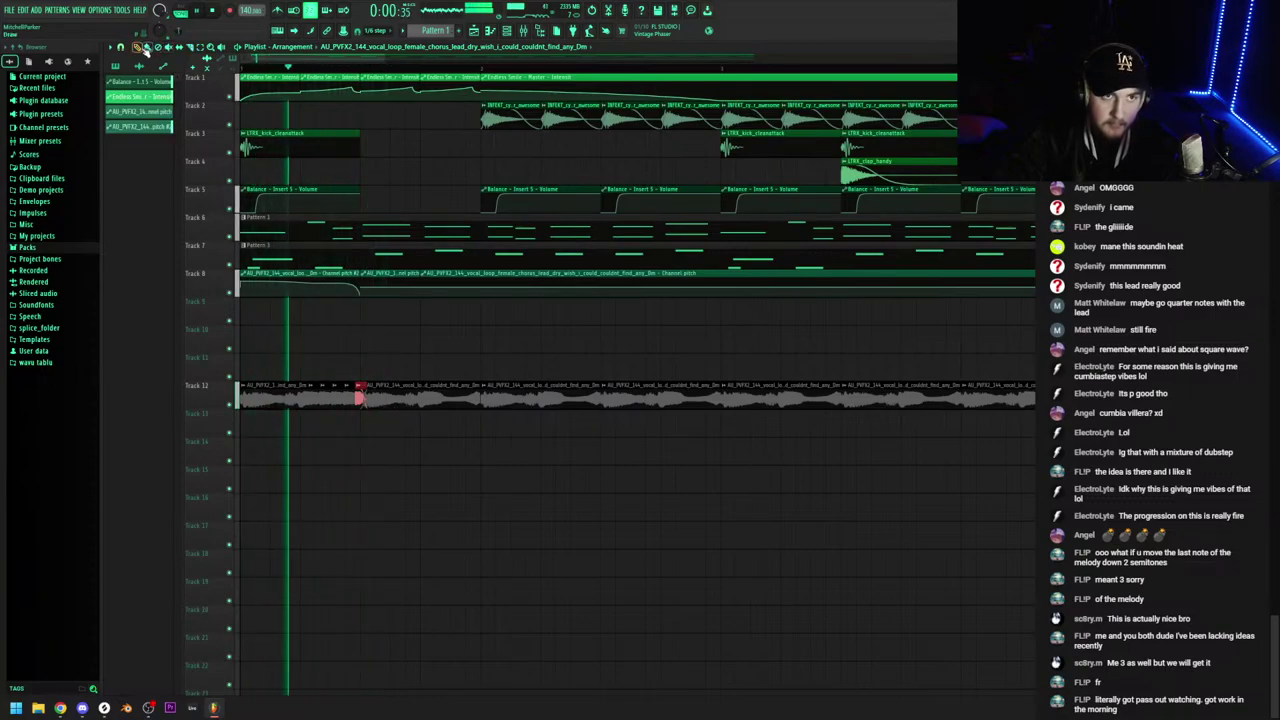
pyautogui.press('space')
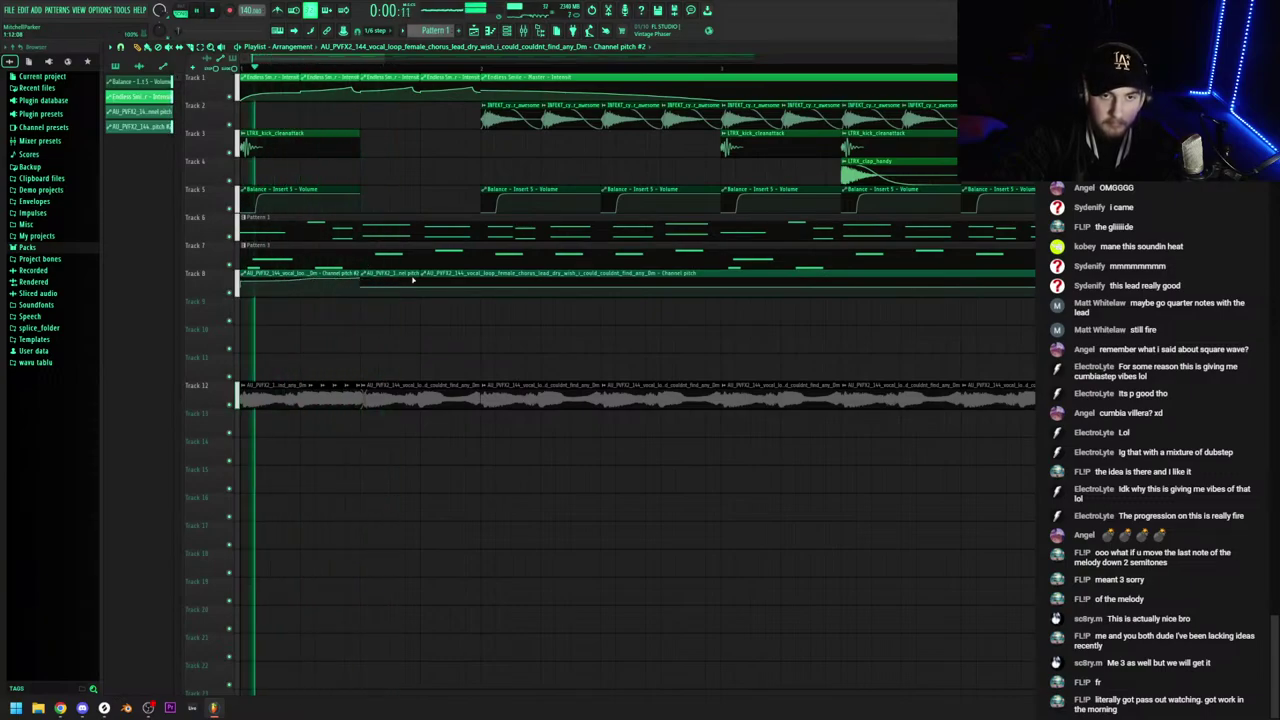
pyautogui.press('space')
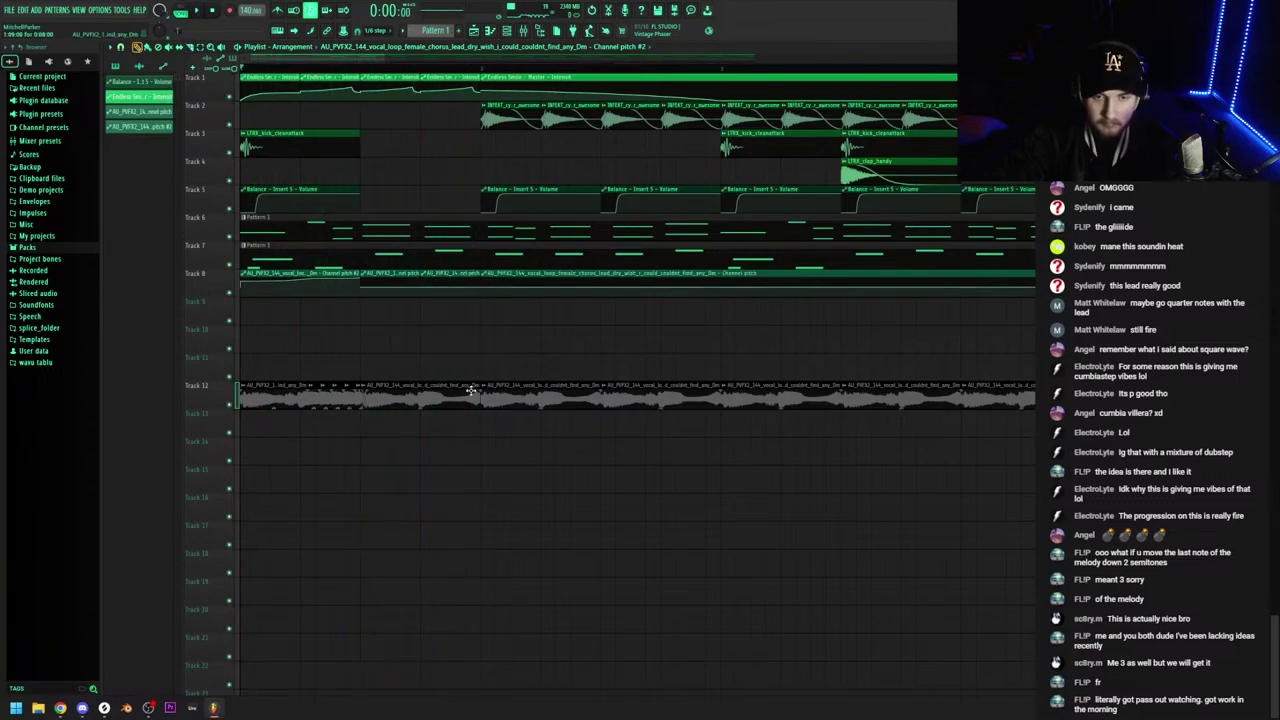
pyautogui.press('space')
# Slip the audio inside the vocal chop at bar 2 to another phrase, audition it from there and slice off its end
pyautogui.click(503, 388)
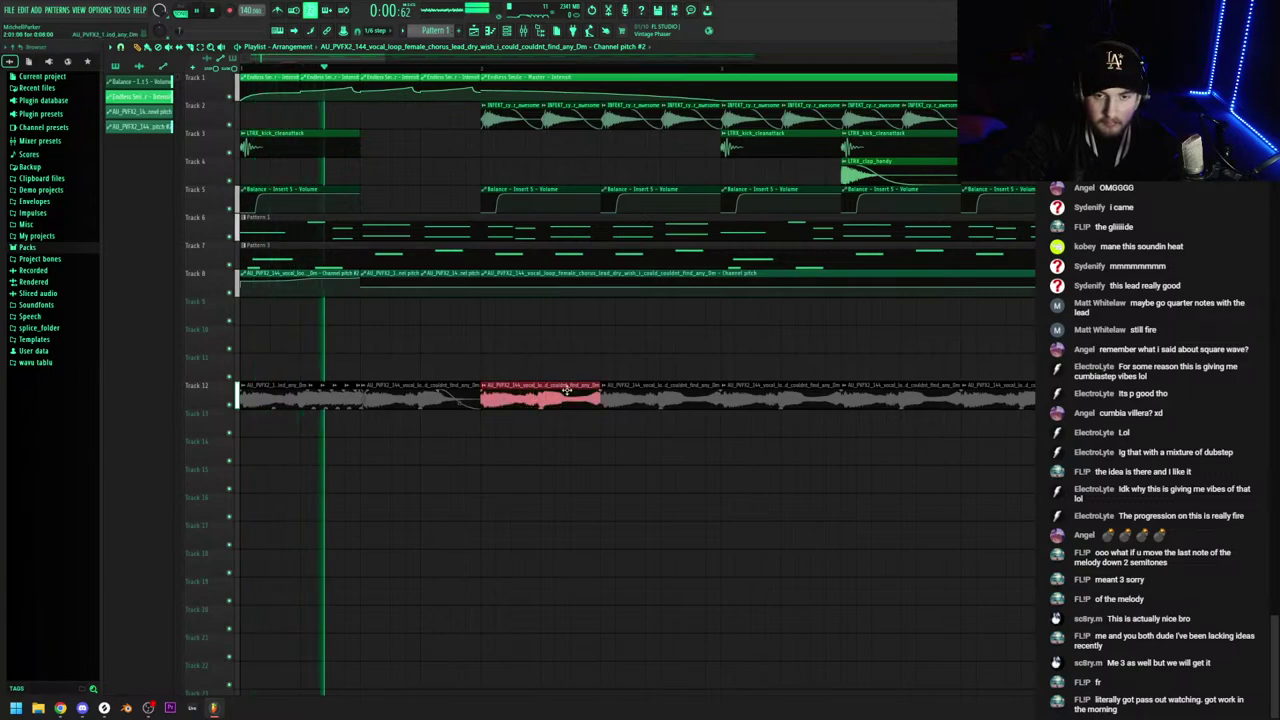
pyautogui.press('space')
pyautogui.moveTo(505, 390); pyautogui.dragTo(530, 391)
pyautogui.press('space')
pyautogui.click(483, 68)
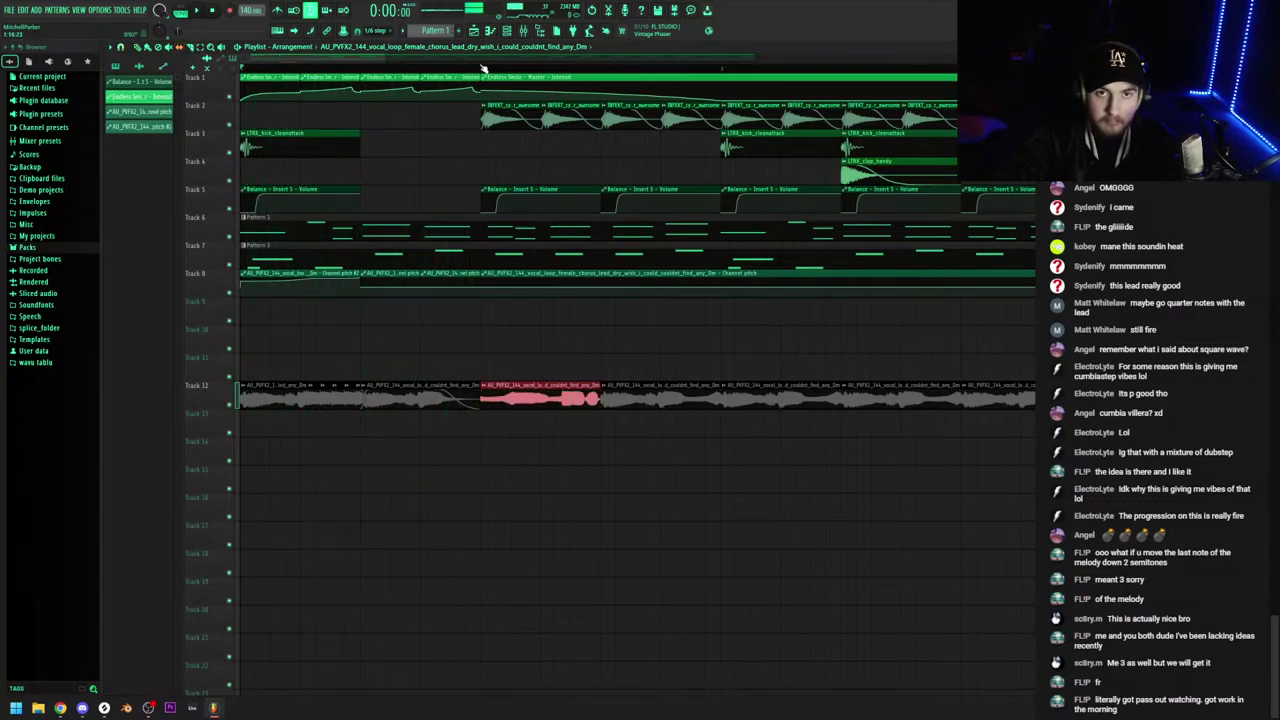
pyautogui.press('space')
pyautogui.press('space')
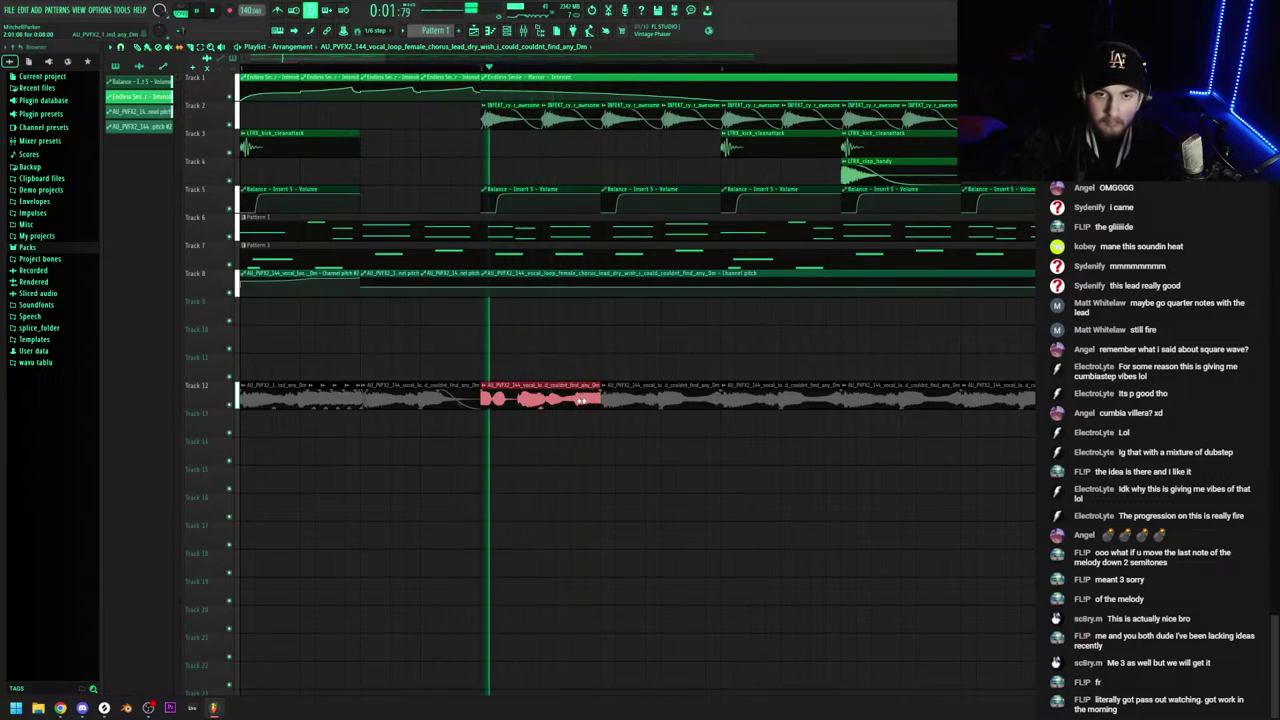
pyautogui.press('space')
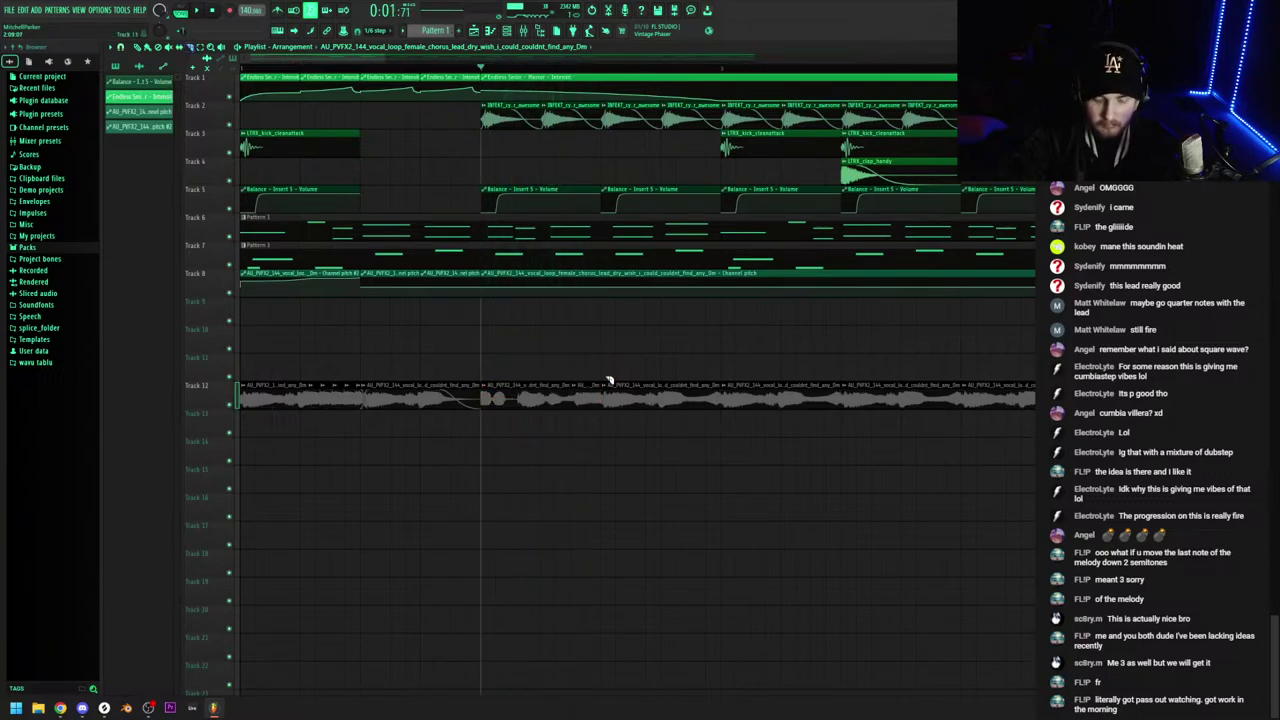
# Clear the vocal clips after the bar 2 chop, place a copy of that chop in the gap and audition it
pyautogui.rightClick(592, 384)
pyautogui.rightClick(612, 386)
pyautogui.click(523, 386)
pyautogui.click(612, 387)
pyautogui.press('space')
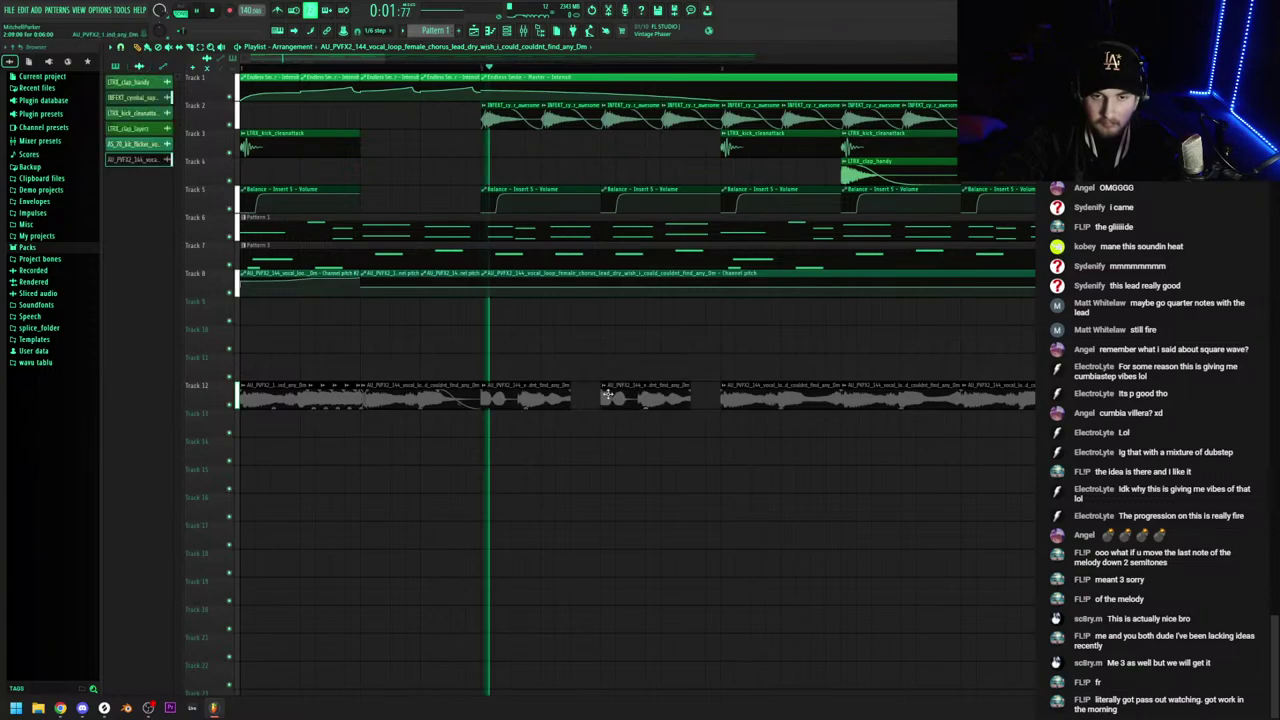
pyautogui.scroll(-1, 548, 382)
pyautogui.rightClick(640, 384)
pyautogui.press('space')
pyautogui.press('space')
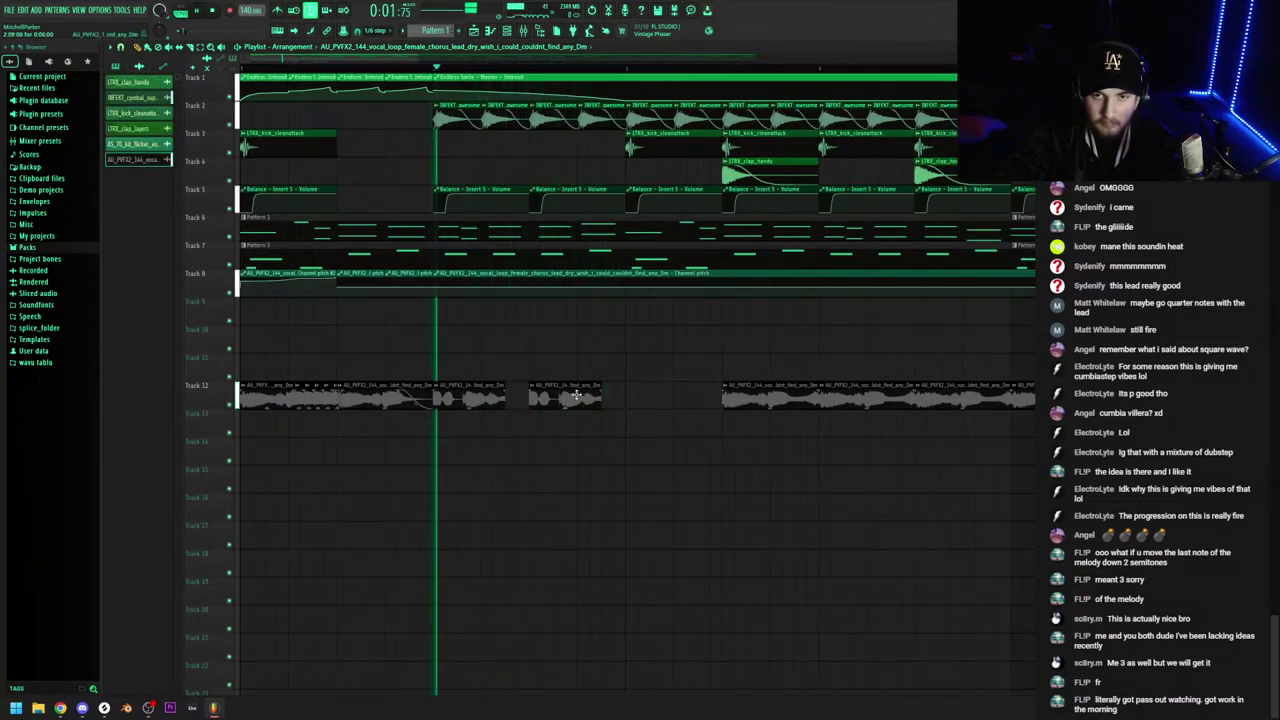
# Delete the copied vocal chop following the bar 2 chop and replay the section
pyautogui.press('space')
pyautogui.rightClick(545, 384)
pyautogui.scroll(1, 510, 372)
pyautogui.press('space')
pyautogui.press('space')
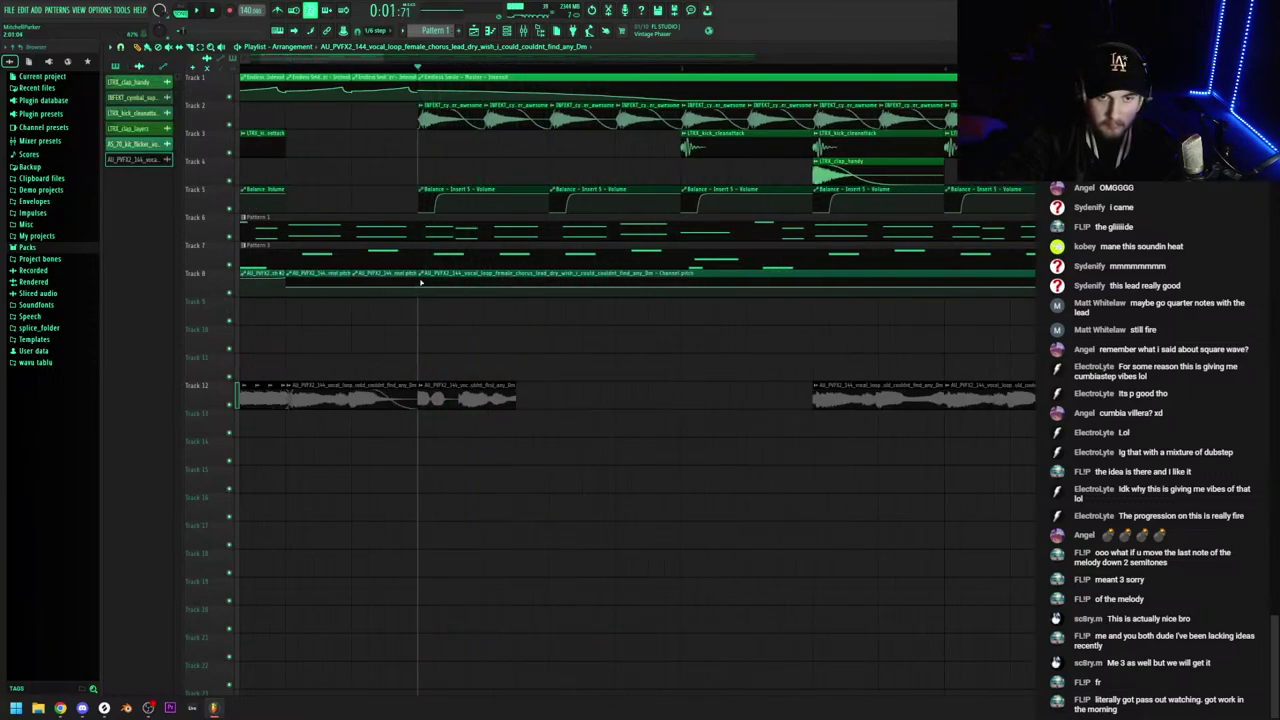
# Make the pitch automation clip at bar 2 unique and add points so the pitch holds and falls beneath the chop
pyautogui.click(421, 276)
pyautogui.click(452, 355)
pyautogui.press('space')
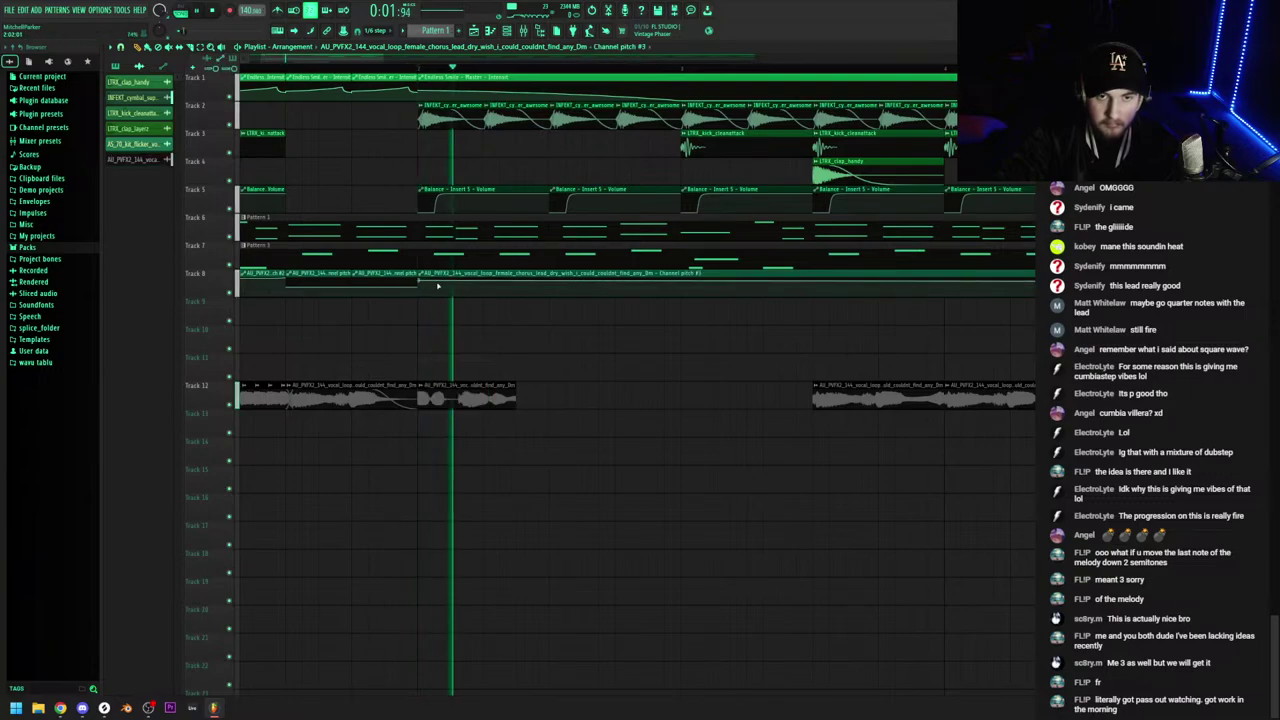
pyautogui.rightClick(485, 286)
pyautogui.rightClick(550, 290)
pyautogui.press('space')
pyautogui.press('space')
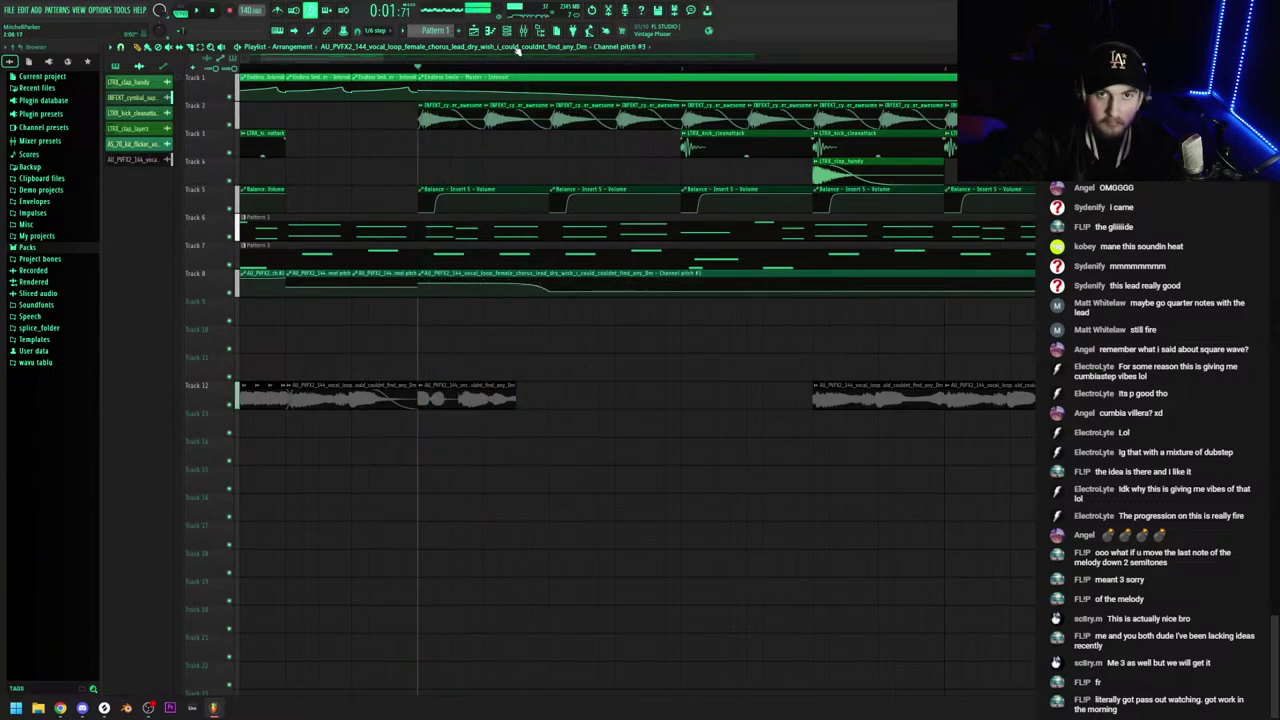
# Raise the lower end point of the bar 2 pitch curve so the pitch climbs across the chop, and audition it
pyautogui.click(523, 31)
pyautogui.press('space')
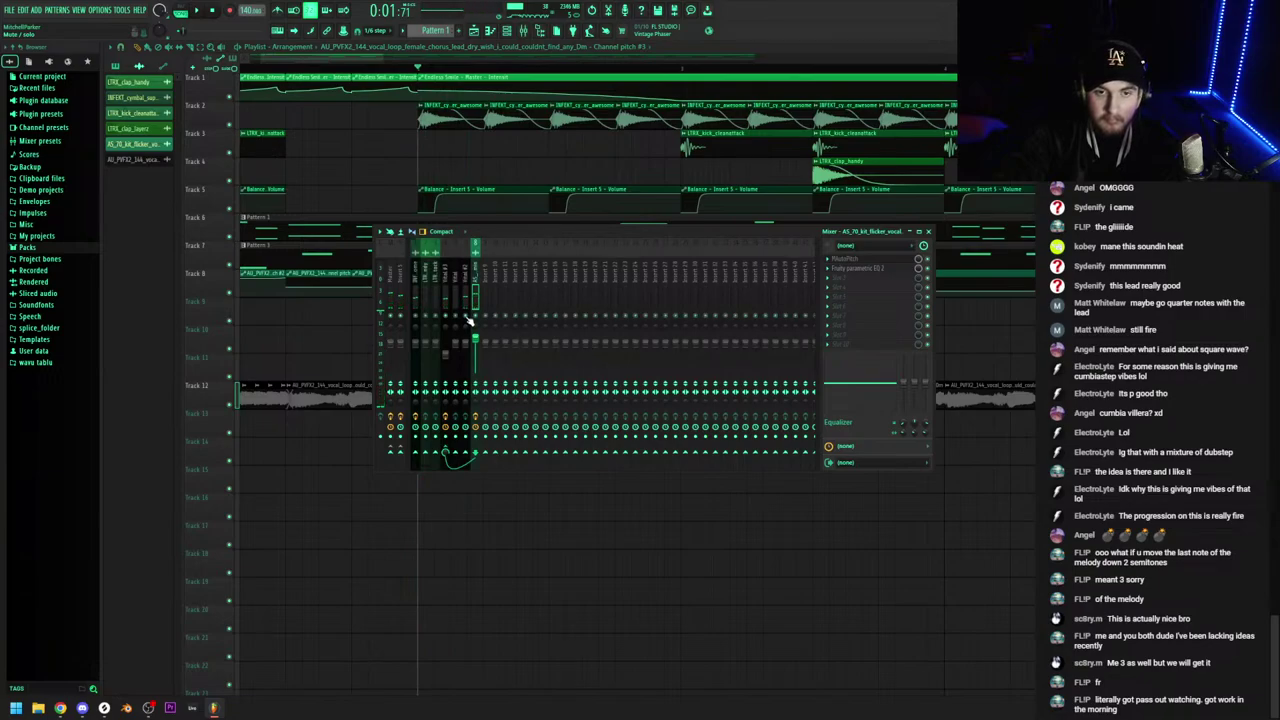
pyautogui.press('F9')
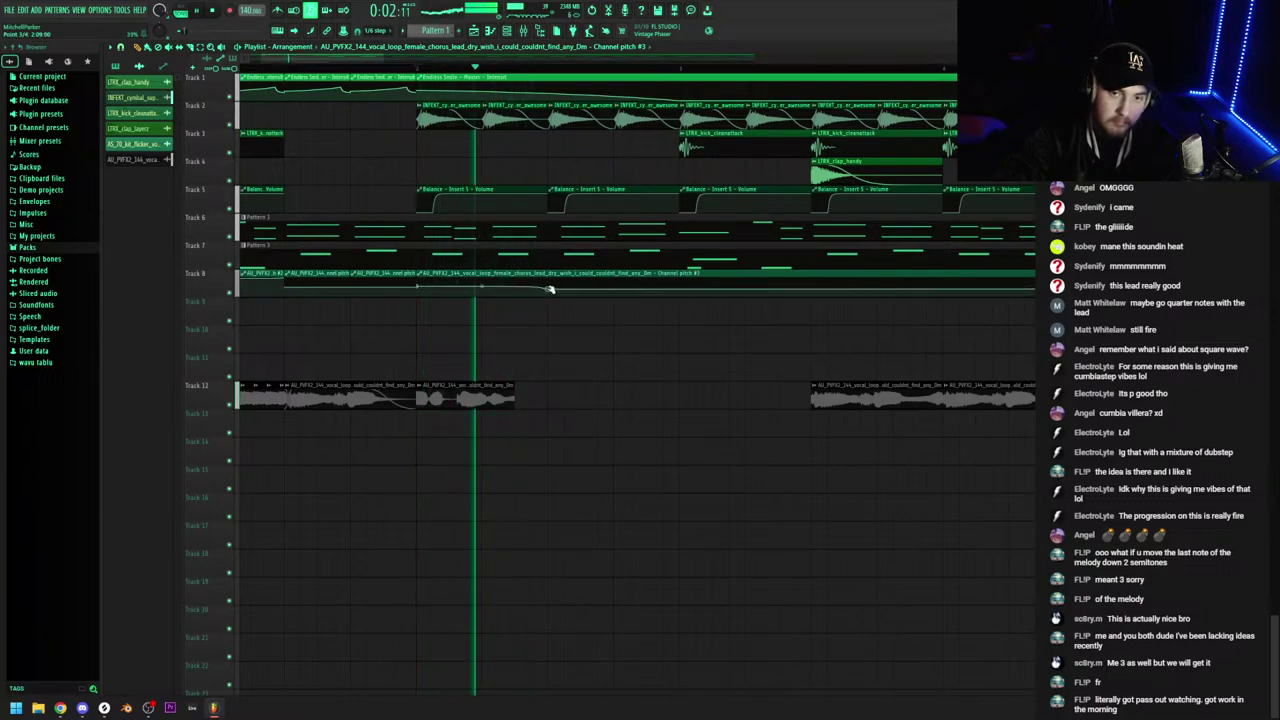
pyautogui.moveTo(550, 289); pyautogui.dragTo(549, 278)
pyautogui.press('space')
pyautogui.press('space')
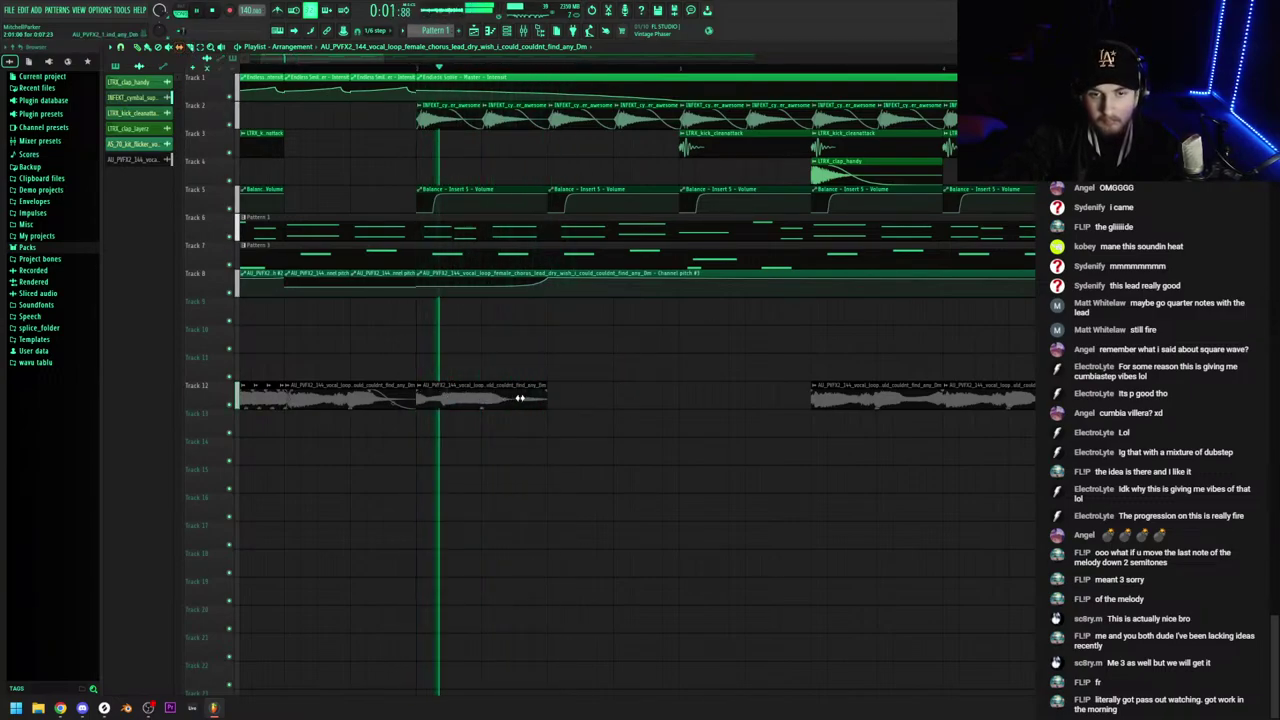
# Slip the audio inside the bar 2 chop, remove the stray copy placed after it and audition the chop
pyautogui.keyDown('ctrl'); pyautogui.click(507, 397); pyautogui.keyUp('ctrl')
pyautogui.click(565, 402)
pyautogui.rightClick(569, 405)
pyautogui.scroll(2, 547, 390)
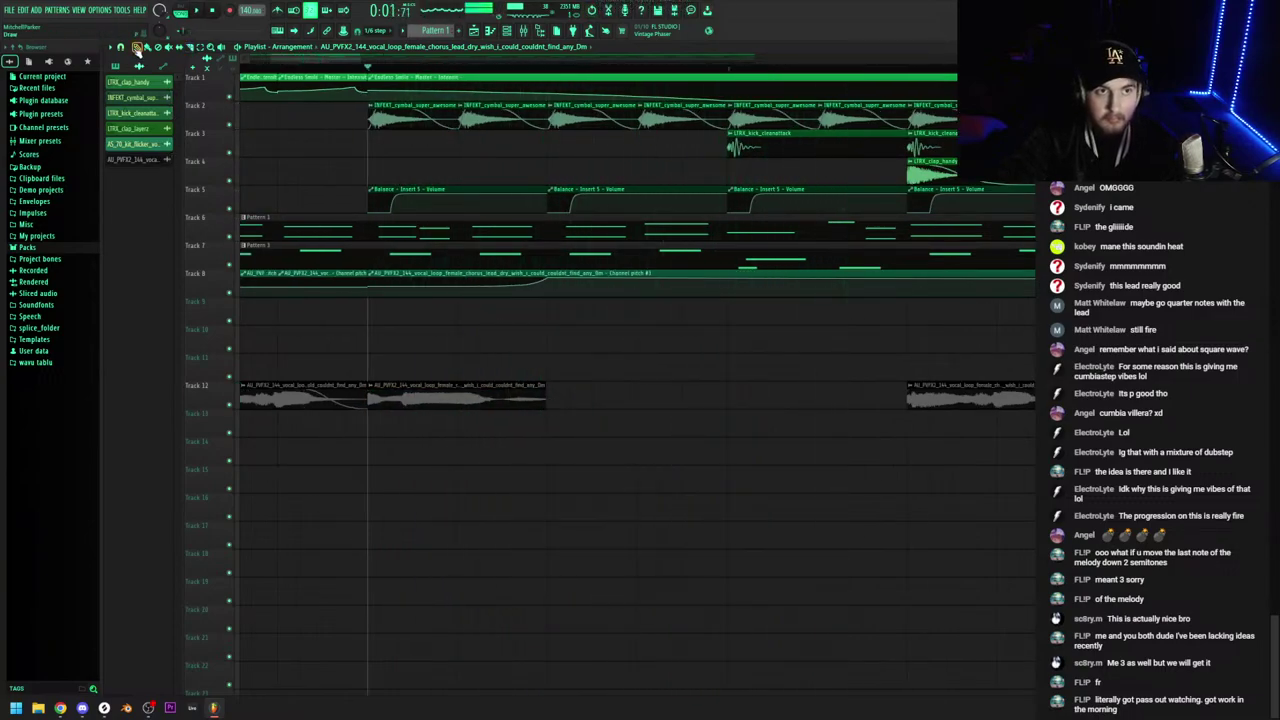
pyautogui.press('space')
pyautogui.scroll(3, 486, 392)
pyautogui.press('space')
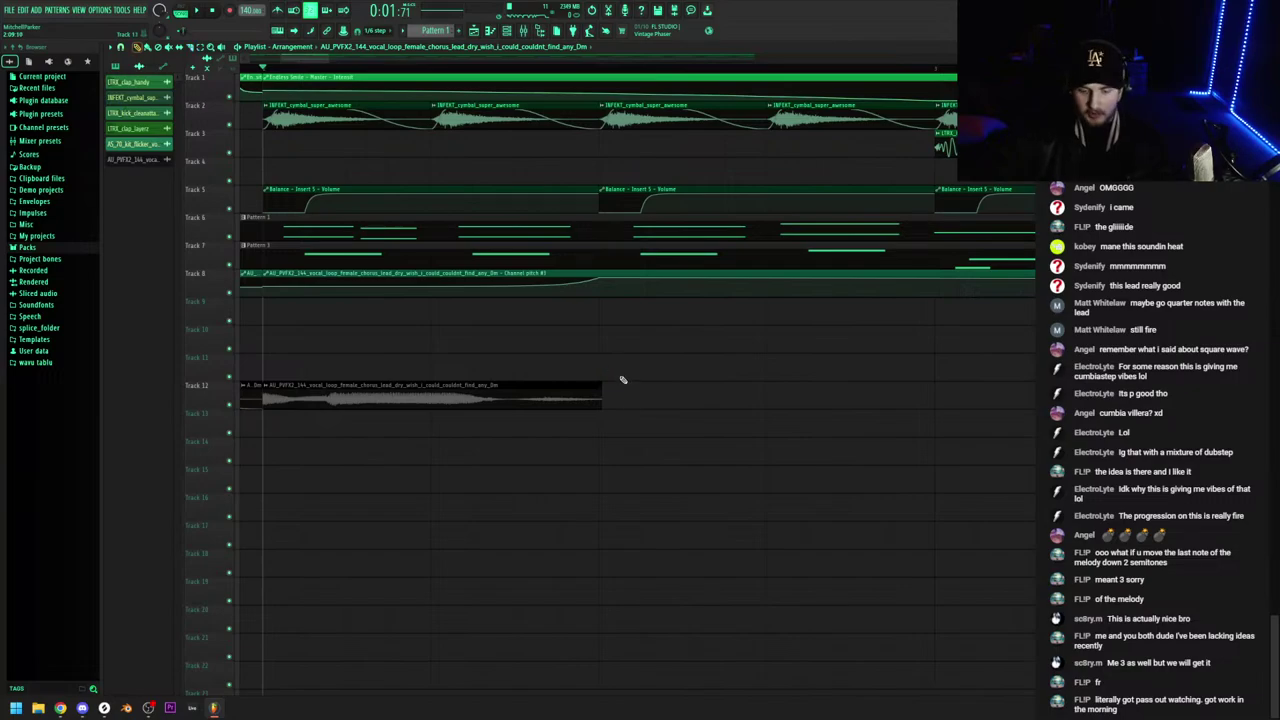
# Erase the old vocal clips remaining on Track 12 after the bar 2 chop and select that chop
pyautogui.scroll(3, 600, 392)
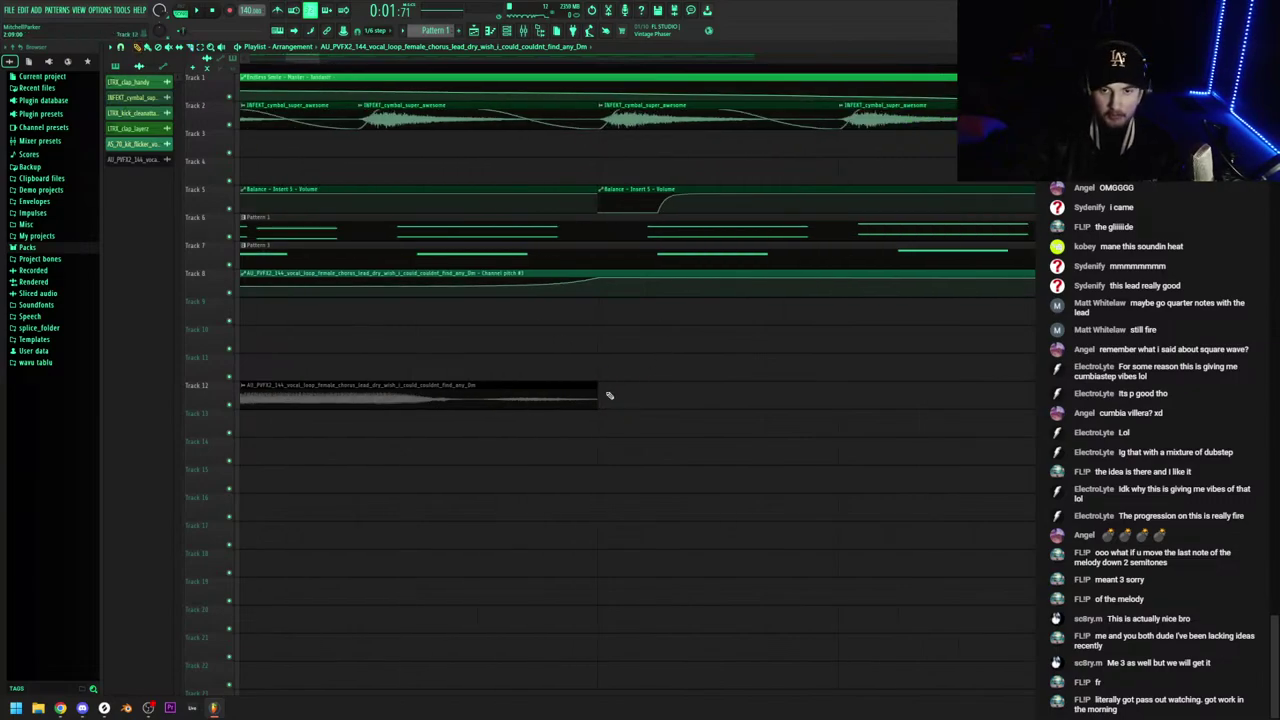
pyautogui.scroll(-4, 606, 394)
pyautogui.keyDown('ctrl'); pyautogui.click(537, 384); pyautogui.keyUp('ctrl')
pyautogui.scroll(-7, 597, 394)
pyautogui.scroll(3, 440, 400)
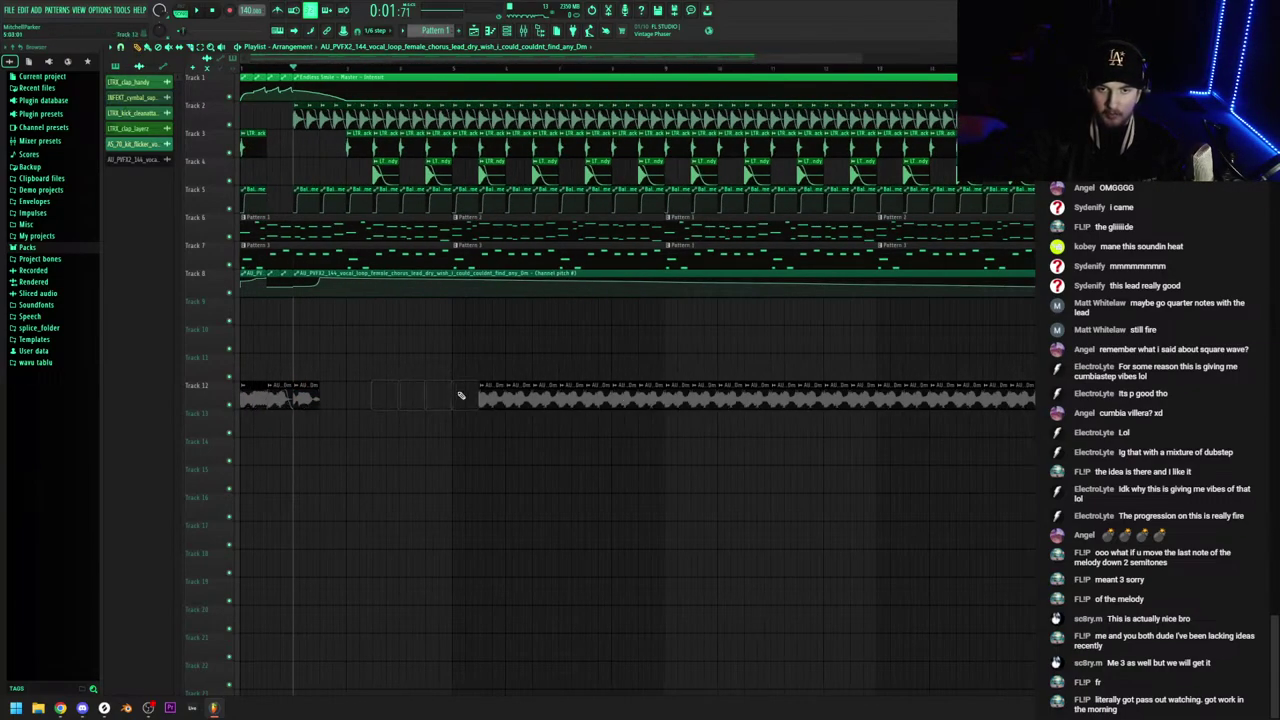
pyautogui.hotkey('ctrl', 'z')
pyautogui.scroll(3, 445, 392)
pyautogui.scroll(2, 447, 385)
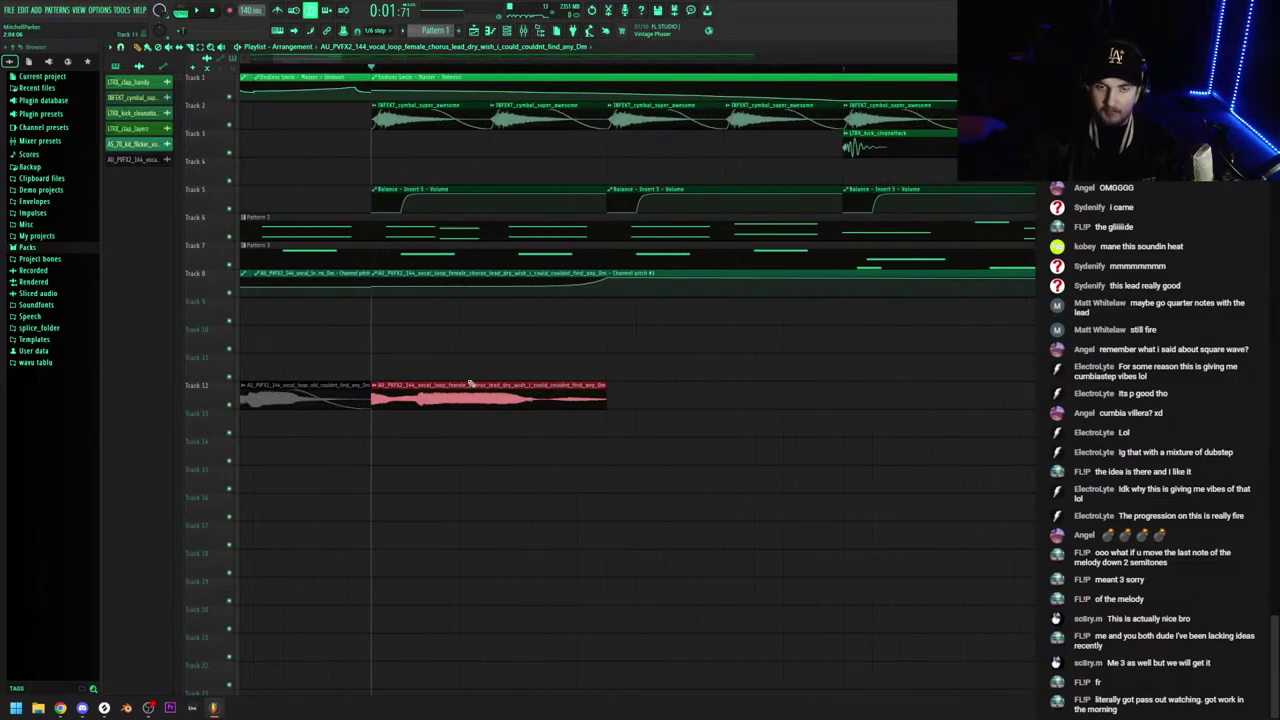
# Duplicate the bar 2 chop directly after itself and slice the pitch automation where the copy starts
pyautogui.press('space')
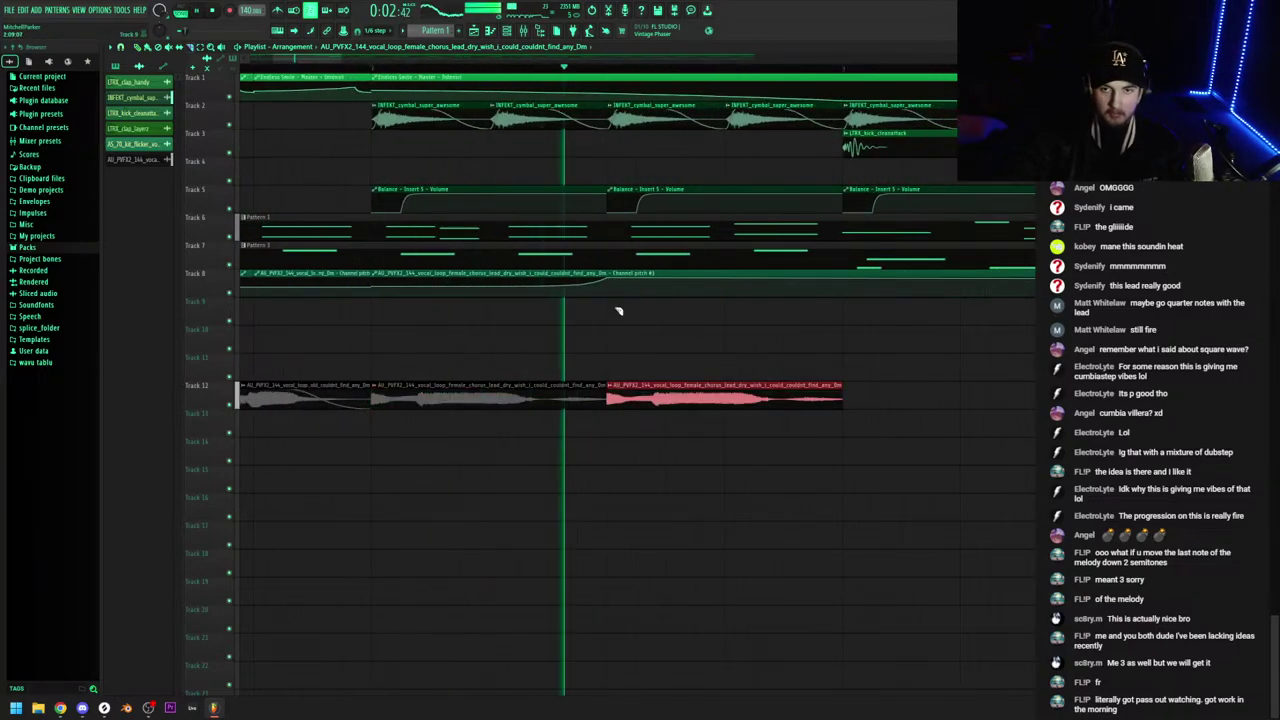
pyautogui.press('c')
pyautogui.press('space')
pyautogui.moveTo(606, 302); pyautogui.dragTo(606, 263)
pyautogui.press('space')
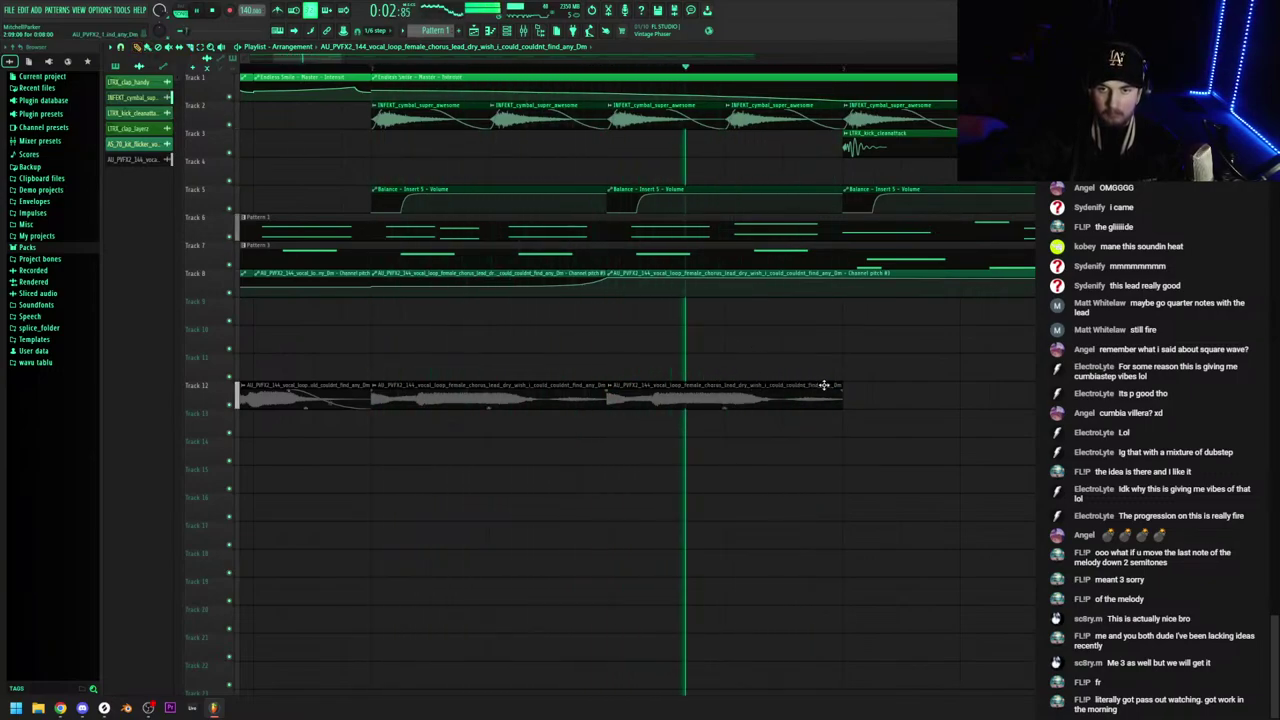
# Shorten the duplicated chop to half its length, repeat it to fill the rest of bar 2 and audition both pieces
pyautogui.press('space')
pyautogui.moveTo(837, 383); pyautogui.dragTo(726, 383)
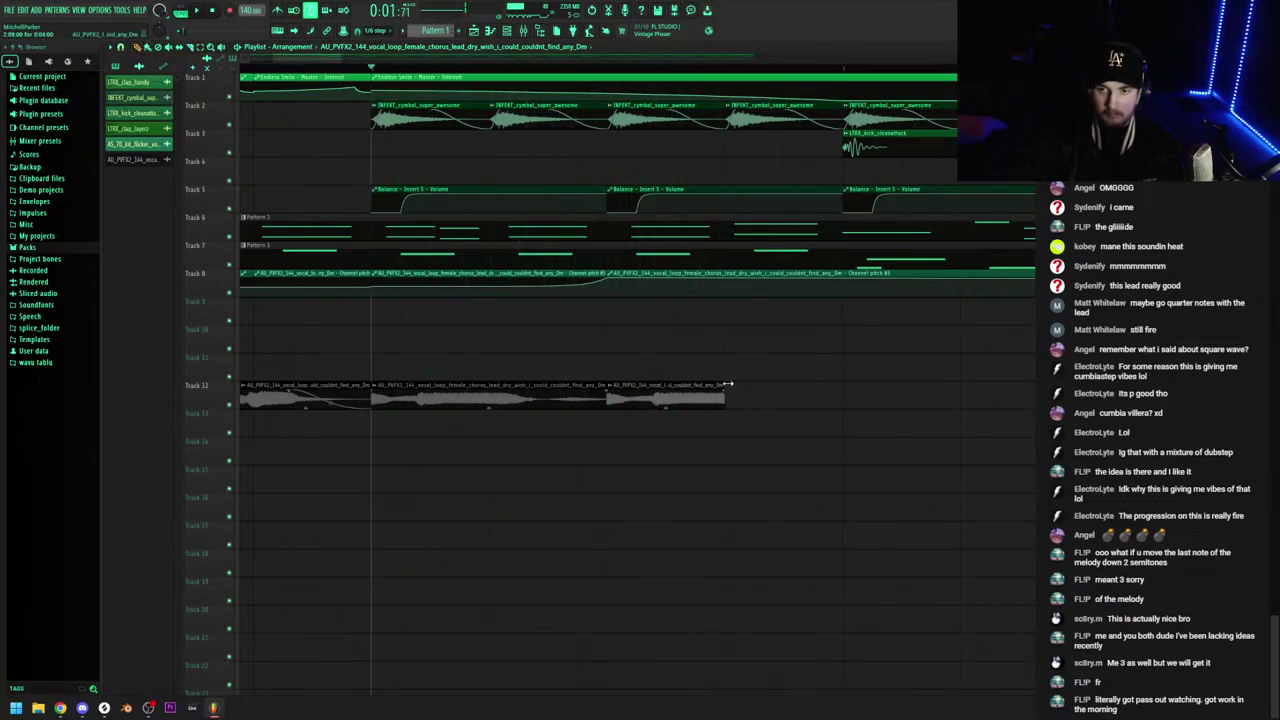
pyautogui.keyDown('ctrl'); pyautogui.click(712, 386); pyautogui.keyUp('ctrl')
pyautogui.hotkey('ctrl', 'b')
pyautogui.press('space')
pyautogui.press('space')
pyautogui.click(608, 70)
pyautogui.press('space')
pyautogui.press('space')
pyautogui.press('space')
pyautogui.press('space')
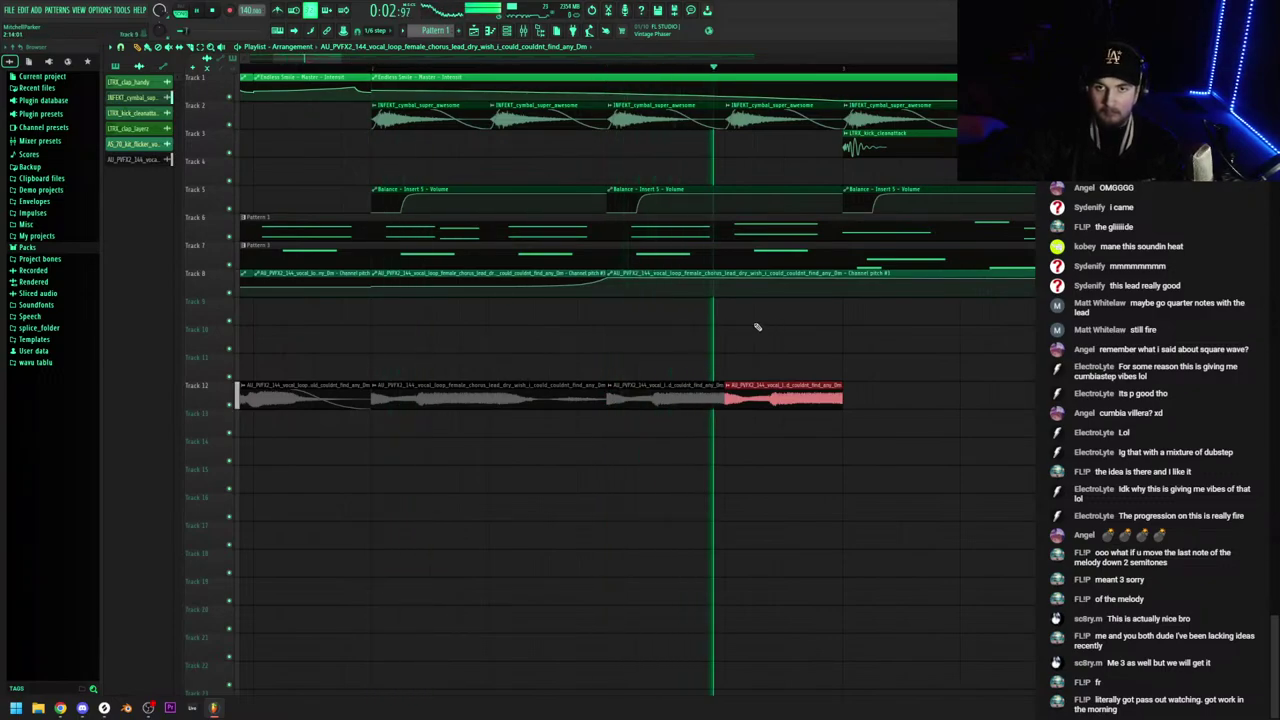
# Add points to the pitch segment over the short chops so it holds high and drops during the last one
pyautogui.rightClick(729, 279)
pyautogui.press('space')
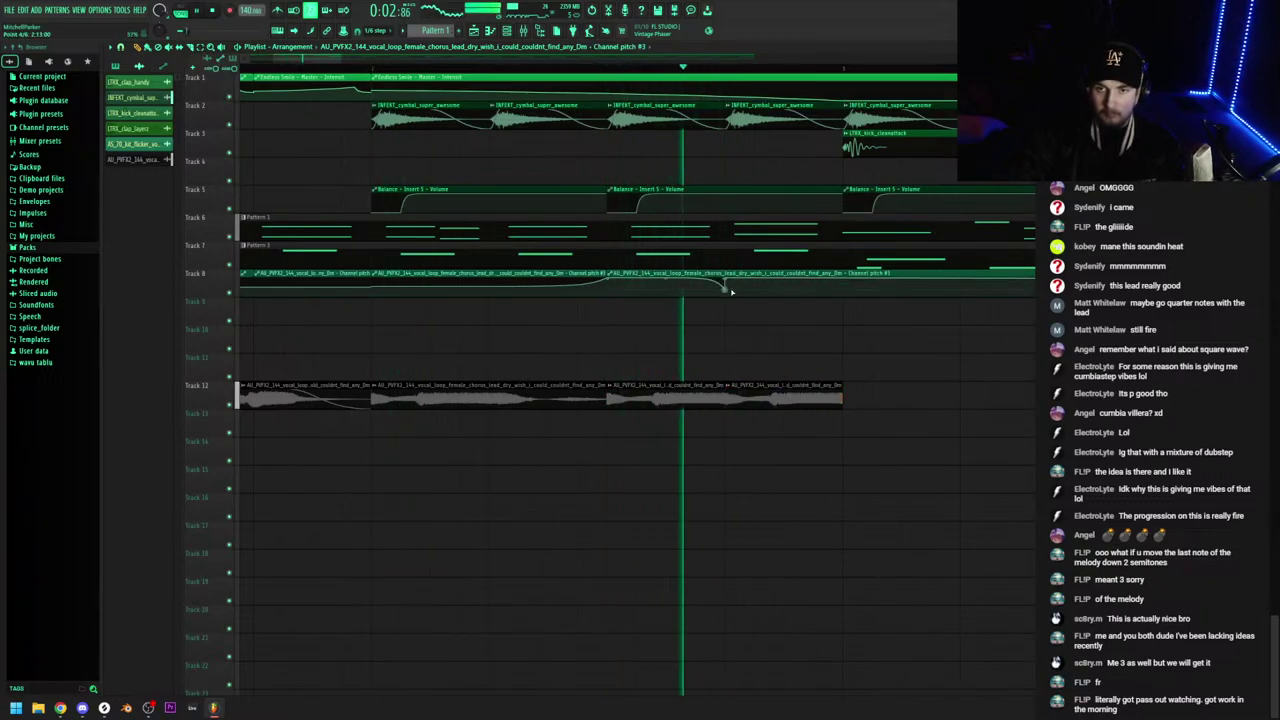
pyautogui.press('space')
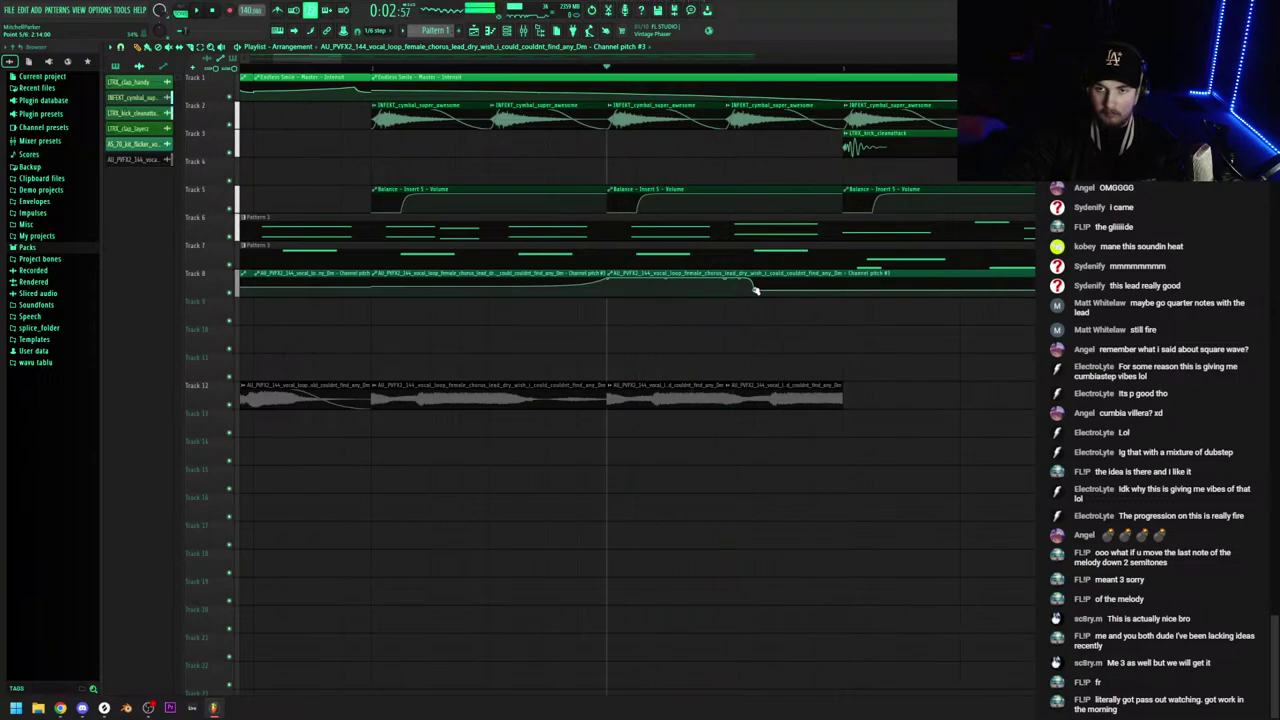
pyautogui.press('space')
pyautogui.press('space')
pyautogui.press('space')
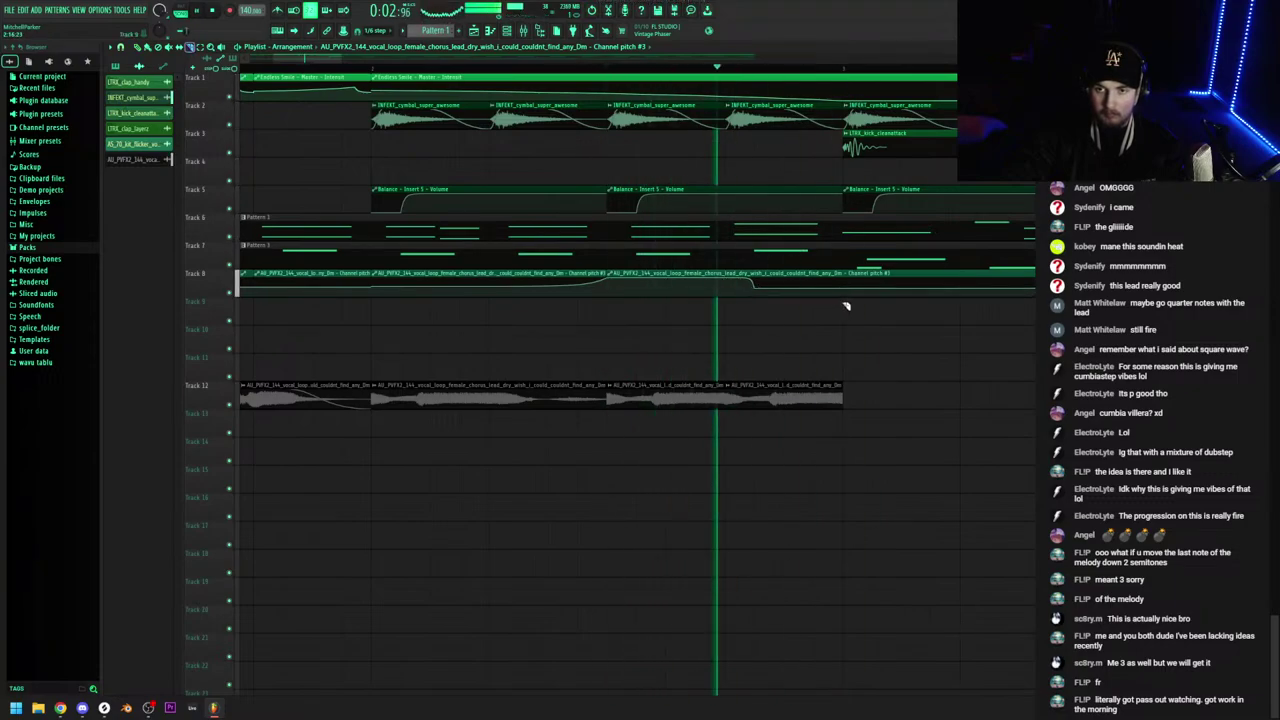
pyautogui.press('space')
pyautogui.press('space')
# Select the vocal chops with their pitch automation in the opening bars and duplicate them across the arrangement
pyautogui.scroll(-5, 908, 320)
pyautogui.moveTo(809, 463); pyautogui.dragTo(190, 296)
pyautogui.hotkey('ctrl', 'b')
pyautogui.hotkey('ctrl', 'b')
pyautogui.scroll(-4, 440, 390)
pyautogui.hotkey('ctrl', 'b')
pyautogui.hotkey('ctrl', 'b')
pyautogui.scroll(-2, 495, 404)
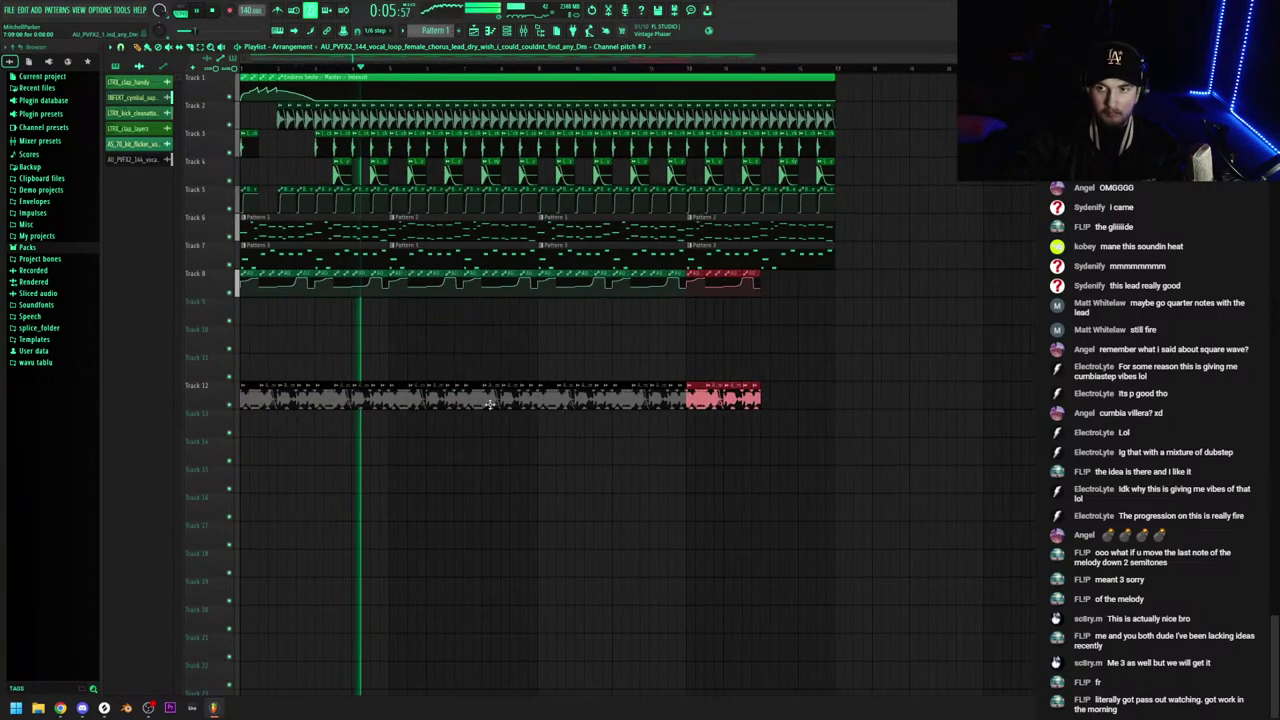
# Add Fruity Love Philter to the third effect slot of the vocal's mixer track and create an automation clip for its Filter 1 cutoff
pyautogui.press('F9')
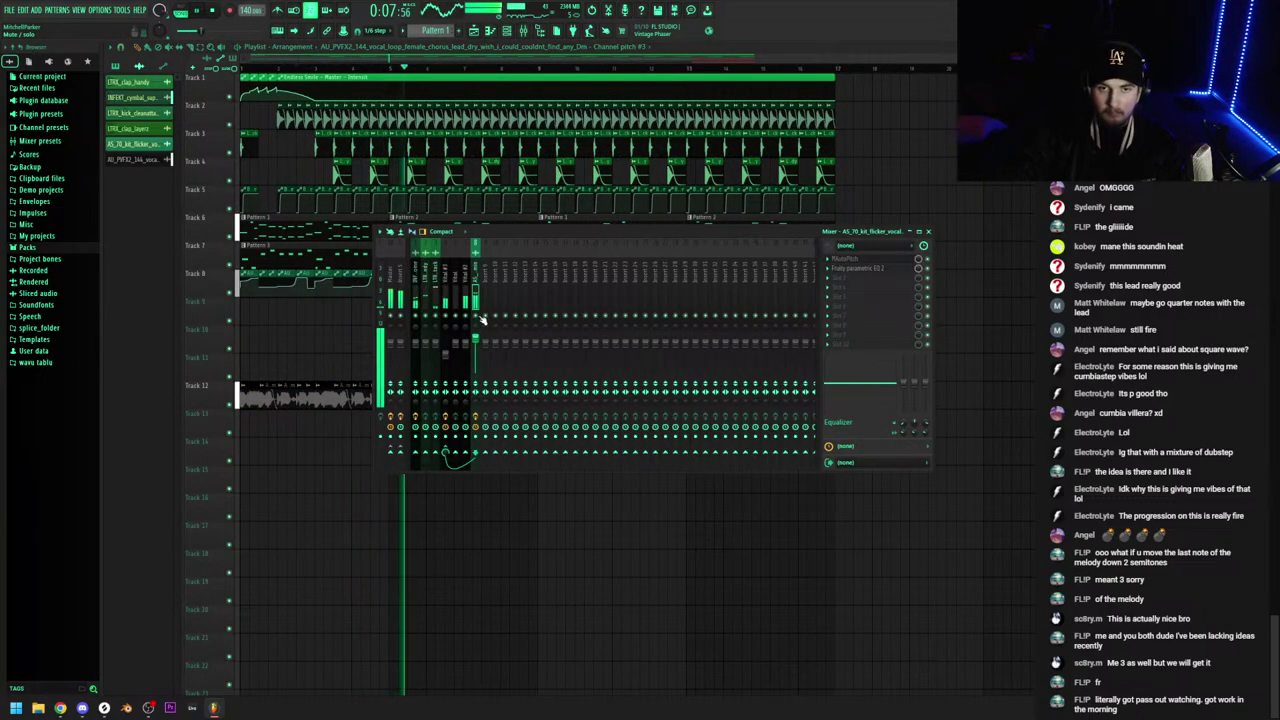
pyautogui.press('space')
pyautogui.click(828, 279)
pyautogui.moveTo(848, 286)
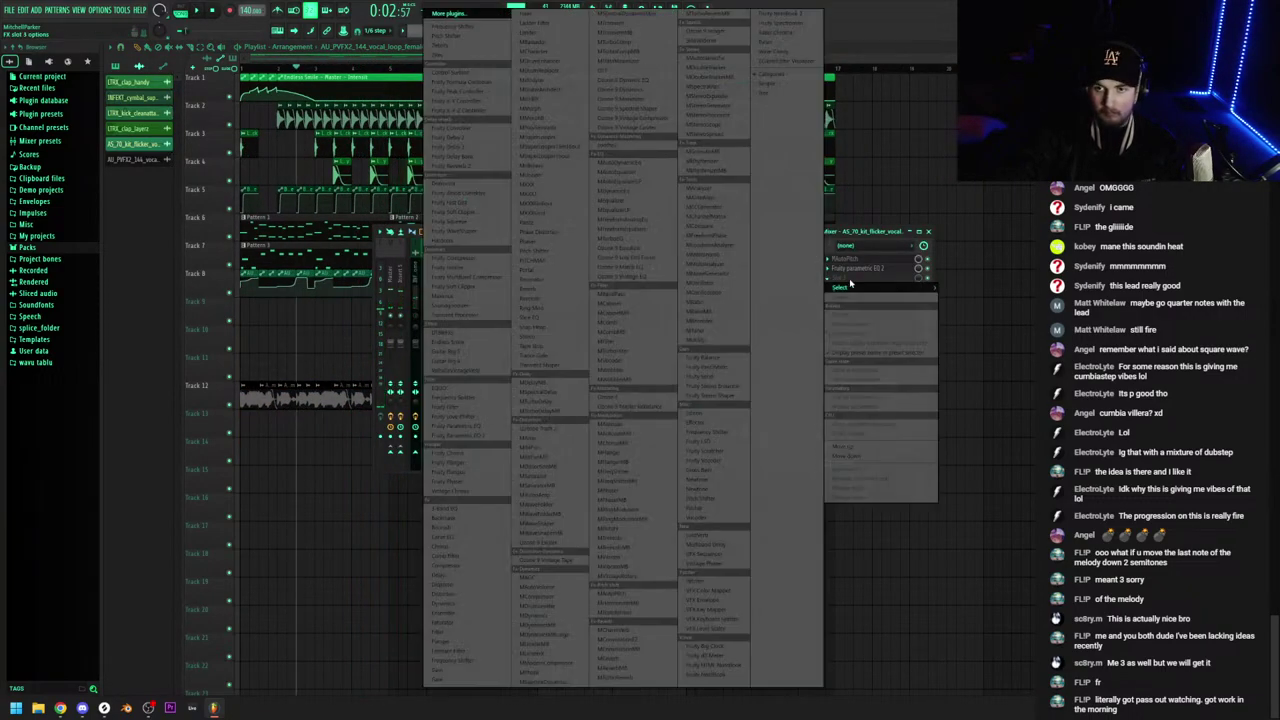
pyautogui.click(463, 416)
pyautogui.rightClick(232, 233)
pyautogui.click(272, 311)
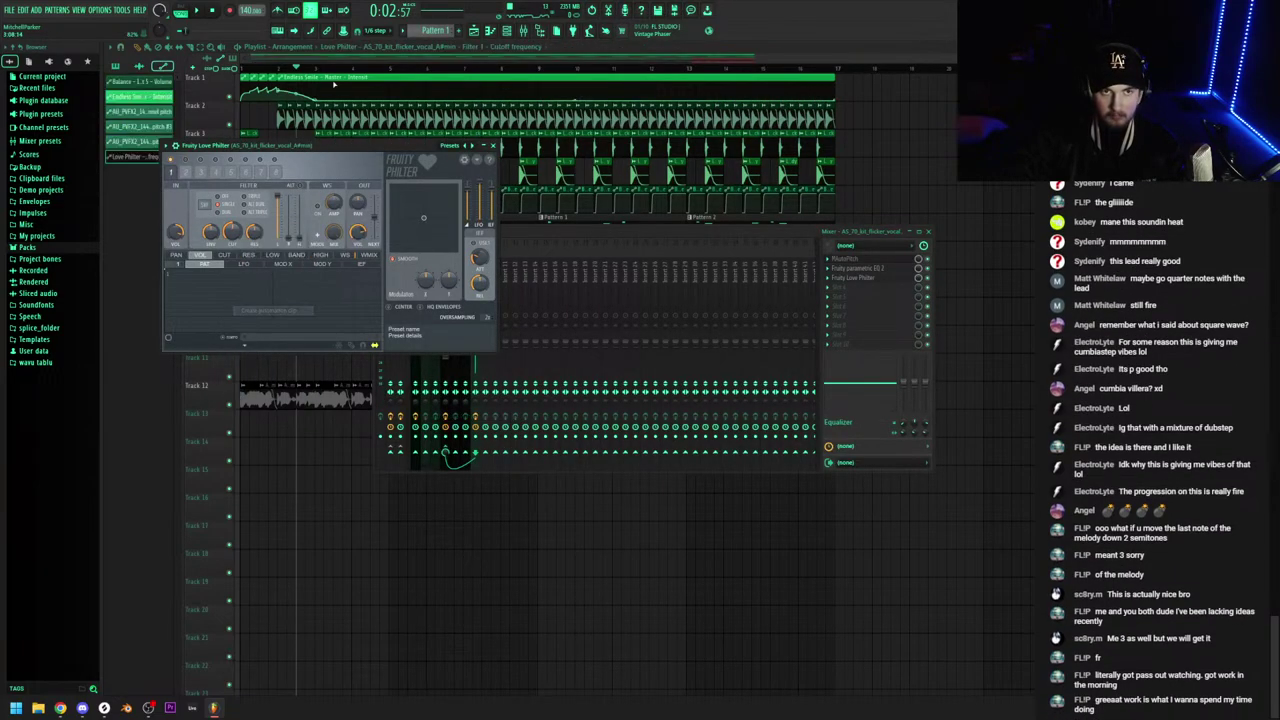
# Shape the start of the cutoff automation on Track 9 so it begins low, rises quickly, holds and drops back
pyautogui.click(334, 85)
pyautogui.scroll(5, 168, 303)
pyautogui.moveTo(243, 314); pyautogui.dragTo(237, 346)
pyautogui.rightClick(256, 302)
pyautogui.rightClick(280, 322)
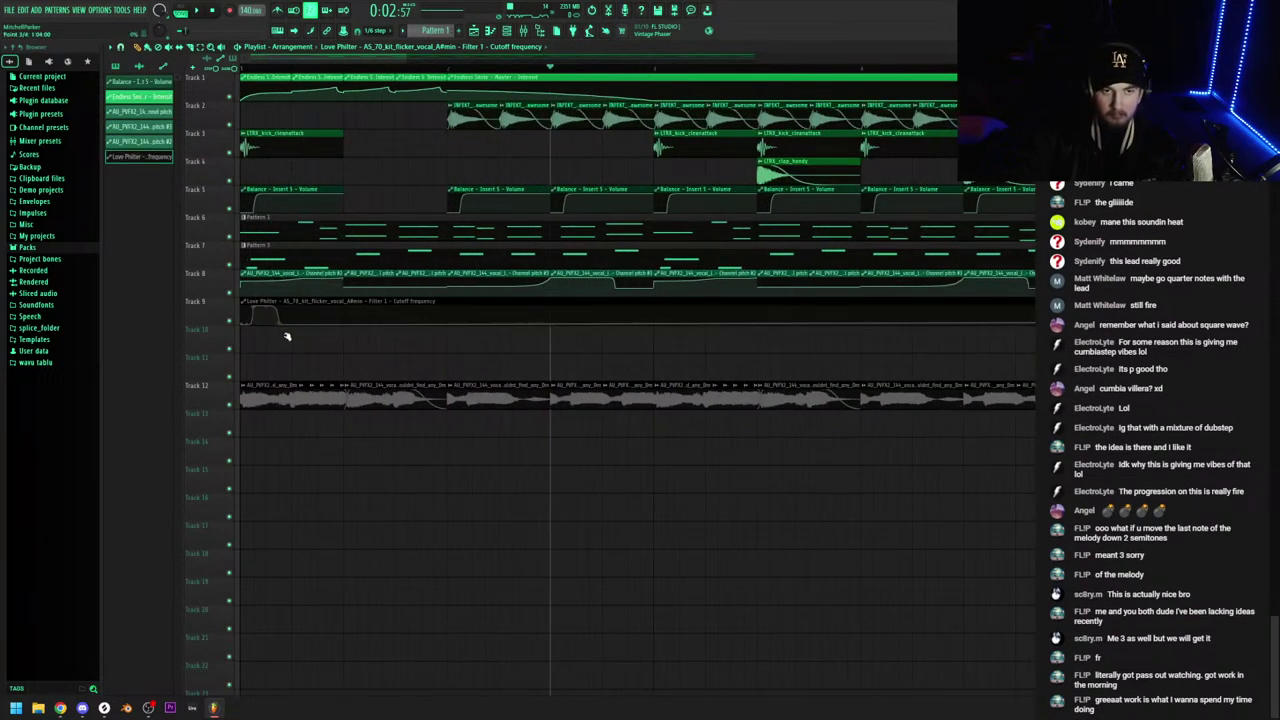
# Cut the cutoff automation down to its first short rise-and-fall segment and duplicate that segment
pyautogui.click(298, 307)
pyautogui.rightClick(338, 318)
pyautogui.click(303, 312)
pyautogui.moveTo(362, 299); pyautogui.dragTo(280, 322)
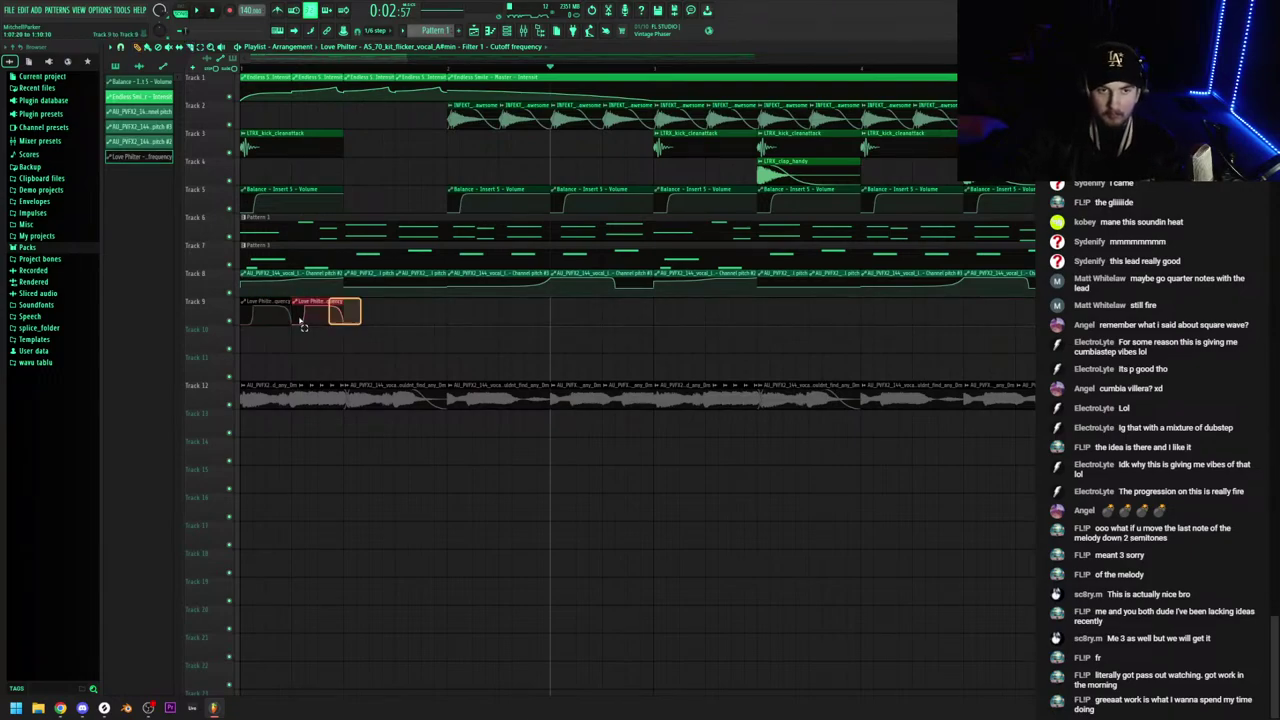
pyautogui.hotkey('ctrl', 'b')
# Select the group of short cutoff segments on Track 9 and duplicate it repeatedly along the arrangement
pyautogui.scroll(-3, 397, 303)
pyautogui.moveTo(397, 303); pyautogui.dragTo(262, 285)
pyautogui.scroll(-4, 341, 335)
pyautogui.hotkey('ctrl', 'b')
pyautogui.hotkey('ctrl', 'b')
pyautogui.hotkey('ctrl', 'b')
pyautogui.hotkey('ctrl', 'b')
pyautogui.hotkey('ctrl', 'b')
pyautogui.hotkey('ctrl', 'b')
pyautogui.hotkey('ctrl', 'b')
pyautogui.hotkey('ctrl', 'b')
pyautogui.hotkey('ctrl', 'b')
pyautogui.hotkey('ctrl', 'b')
pyautogui.hotkey('ctrl', 'b')
pyautogui.hotkey('ctrl', 'b')
pyautogui.hotkey('ctrl', 'b')
pyautogui.hotkey('ctrl', 'b')
pyautogui.hotkey('ctrl', 'b')
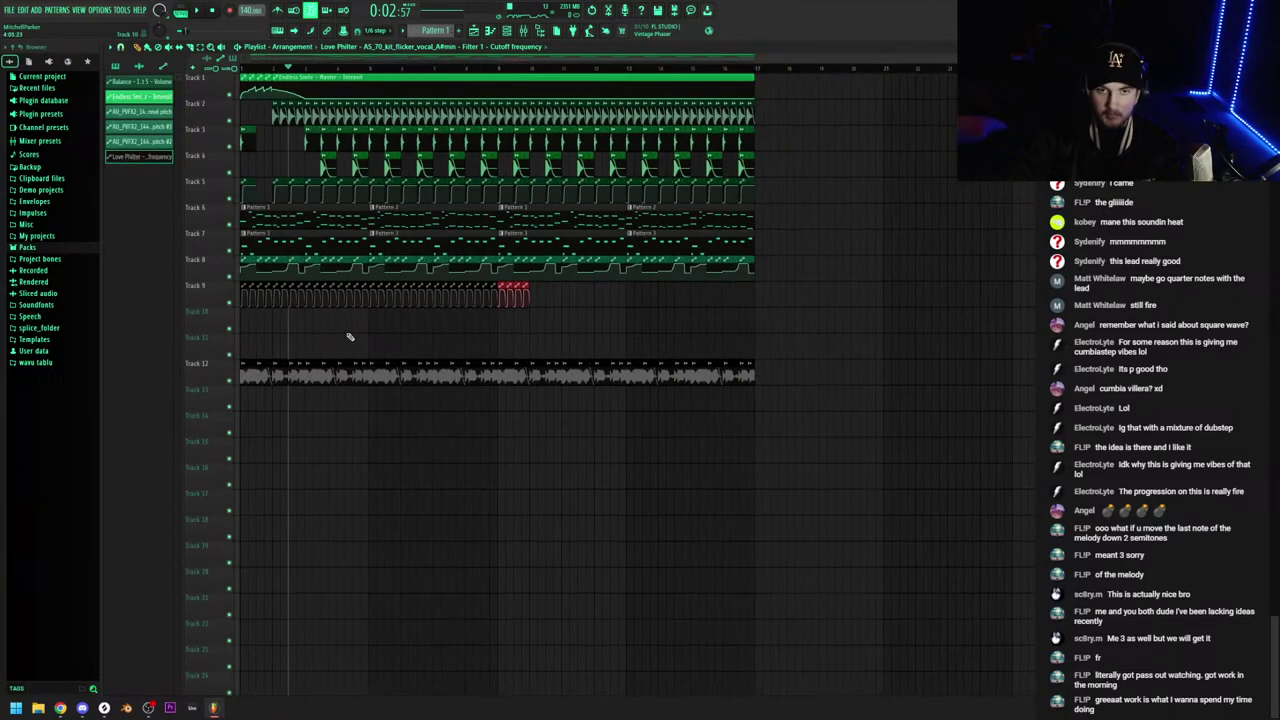
# Audition the track with the channel rack open and mute the Vital channel
pyautogui.press('space')
pyautogui.scroll(3, 345, 323)
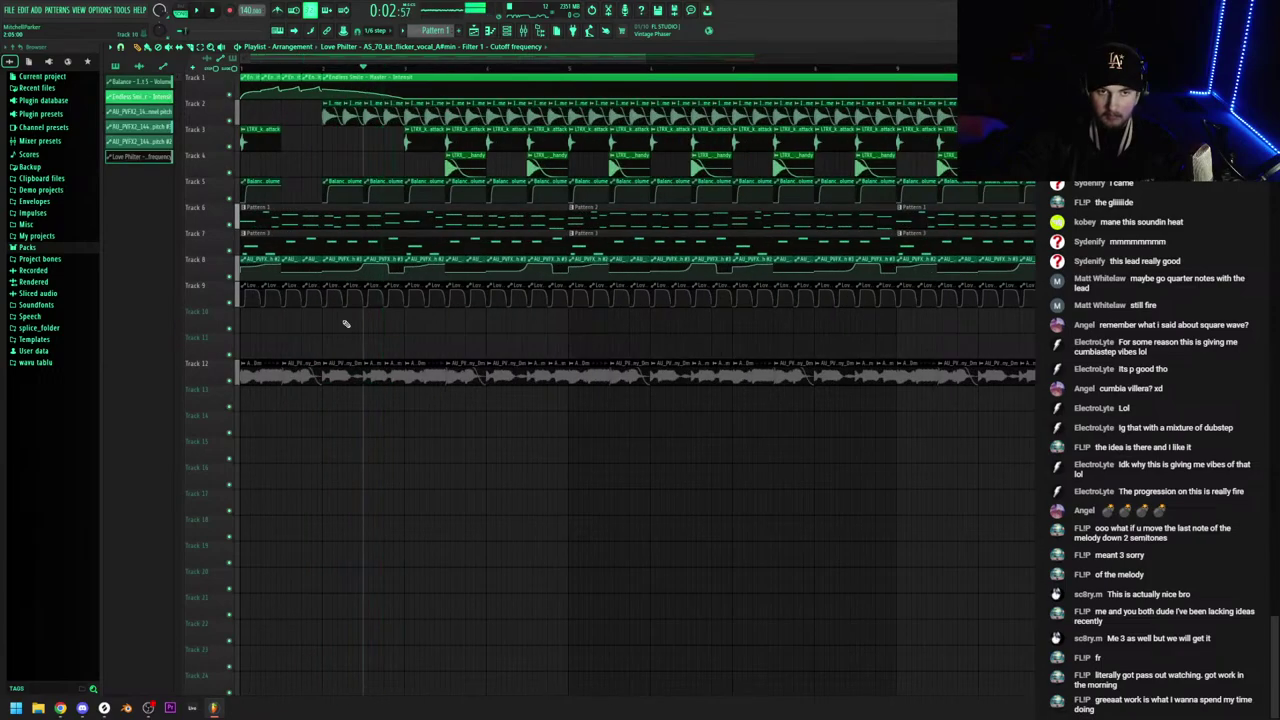
pyautogui.press('space')
pyautogui.click(507, 31)
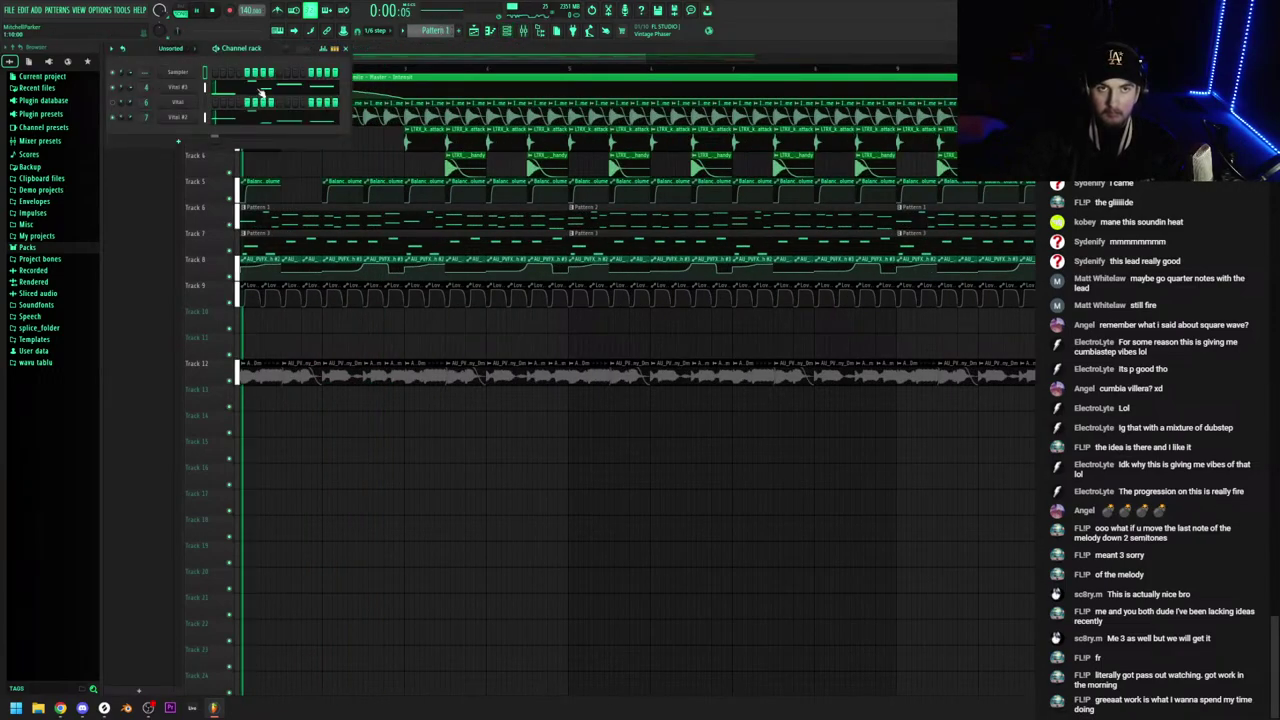
pyautogui.press('space')
pyautogui.press('space')
pyautogui.press('space')
pyautogui.press('space')
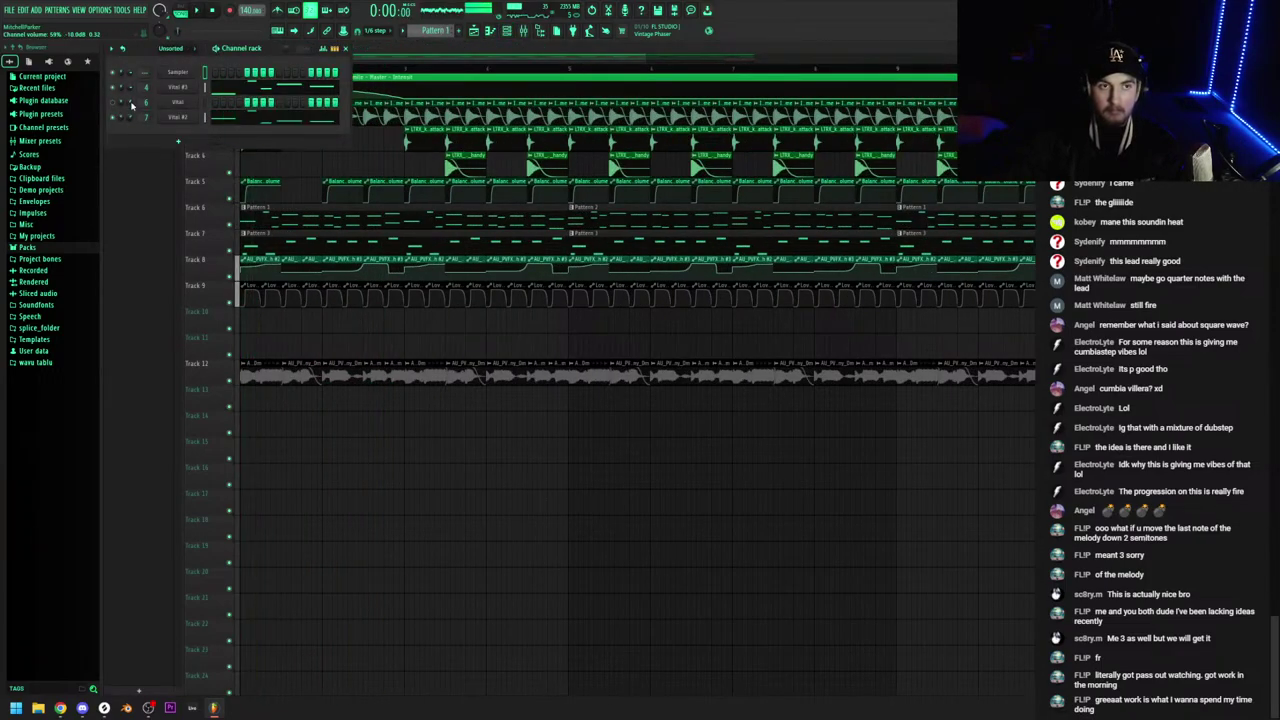
pyautogui.click(112, 102)
pyautogui.press('space')
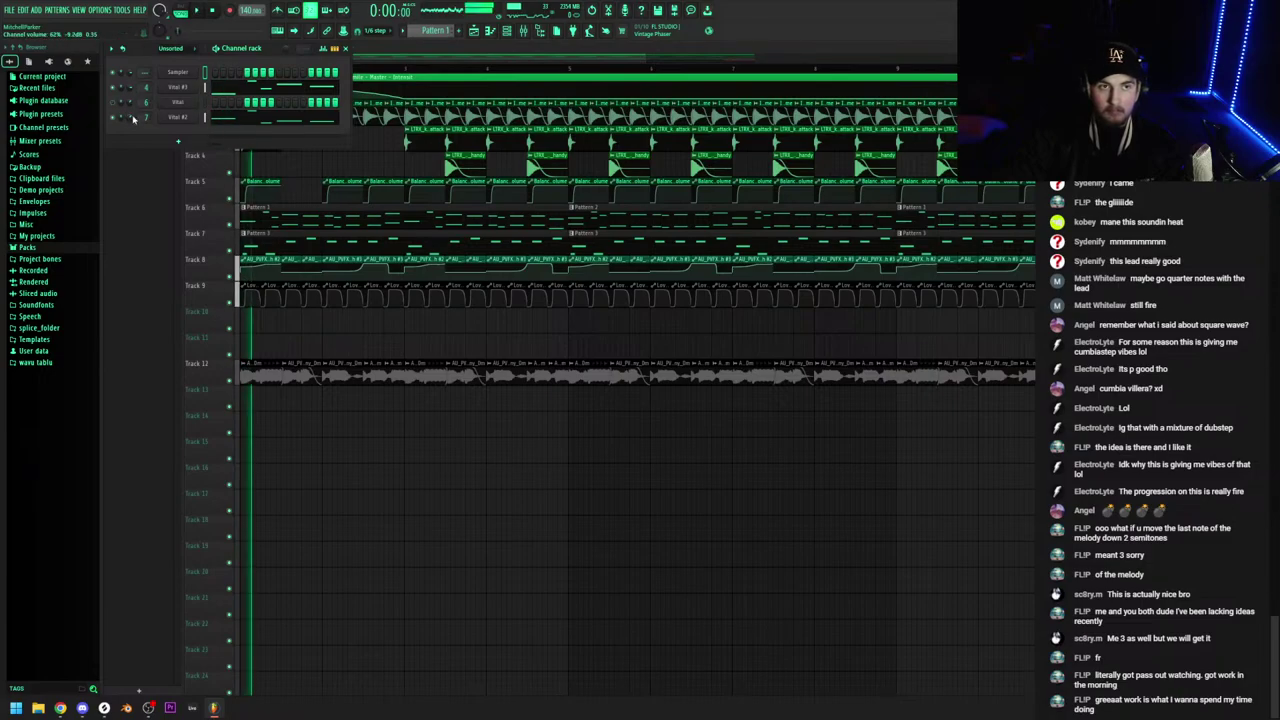
pyautogui.press('space')
# Open the Vital #3 synth and balance the Vital #3 and vocal mixer levels during playback, closing the windows when done
pyautogui.click(176, 90)
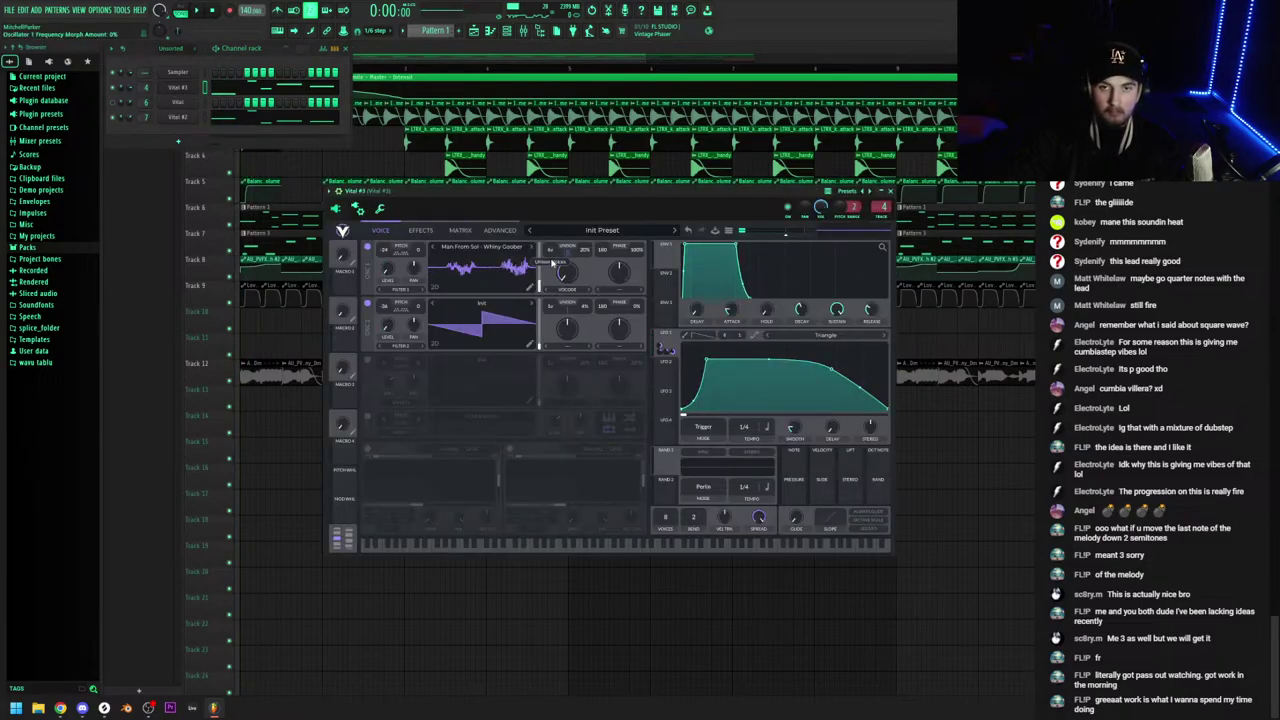
pyautogui.click(528, 32)
pyautogui.press('space')
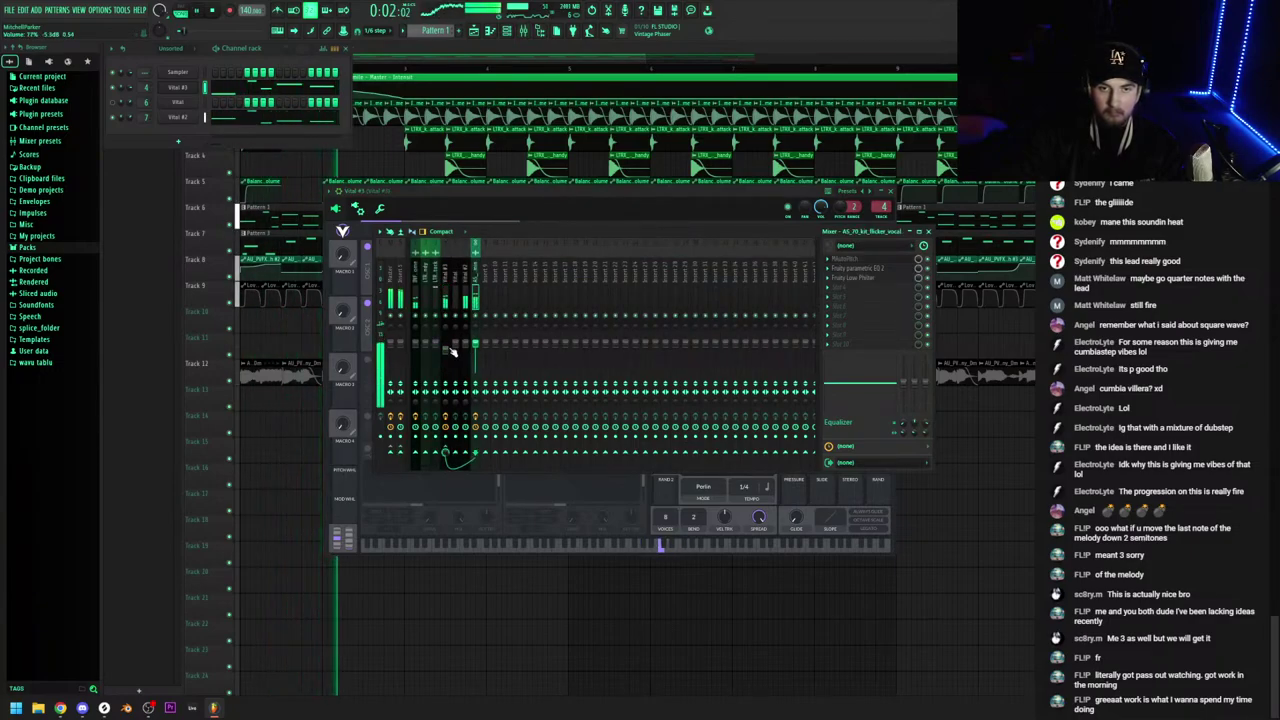
pyautogui.click(477, 345)
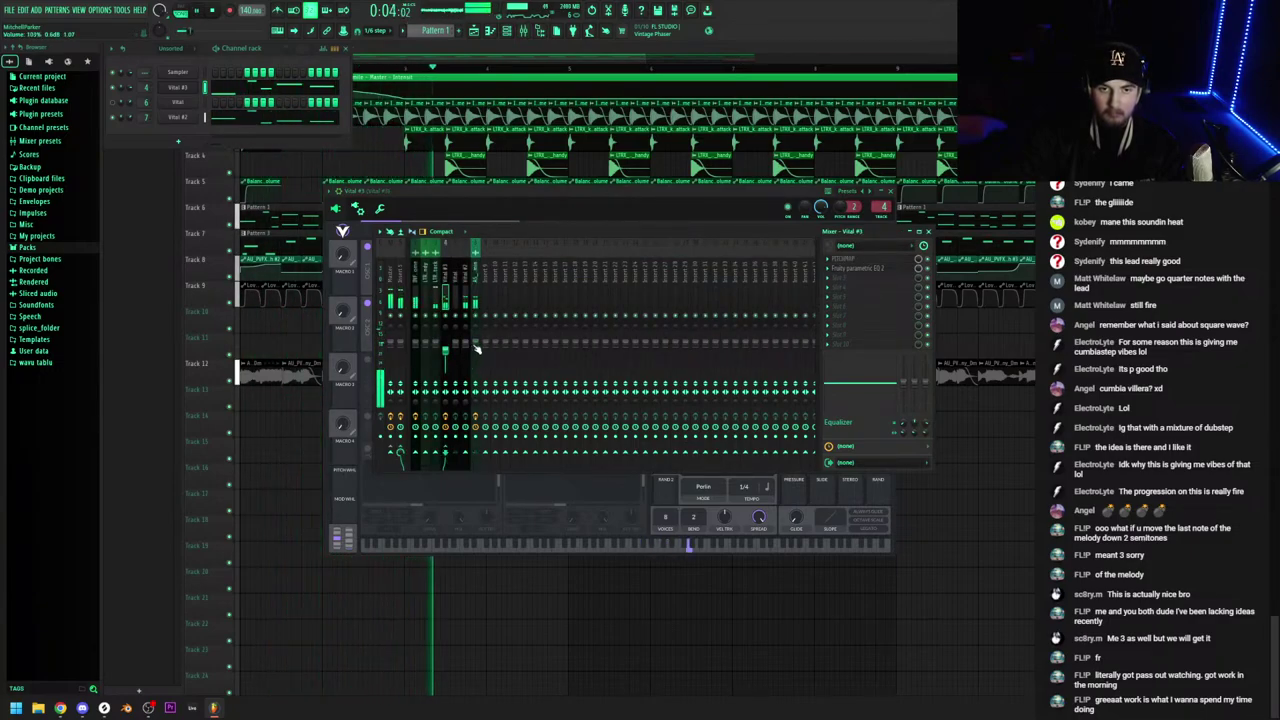
pyautogui.press('F12')
pyautogui.scroll(-2, 441, 210)
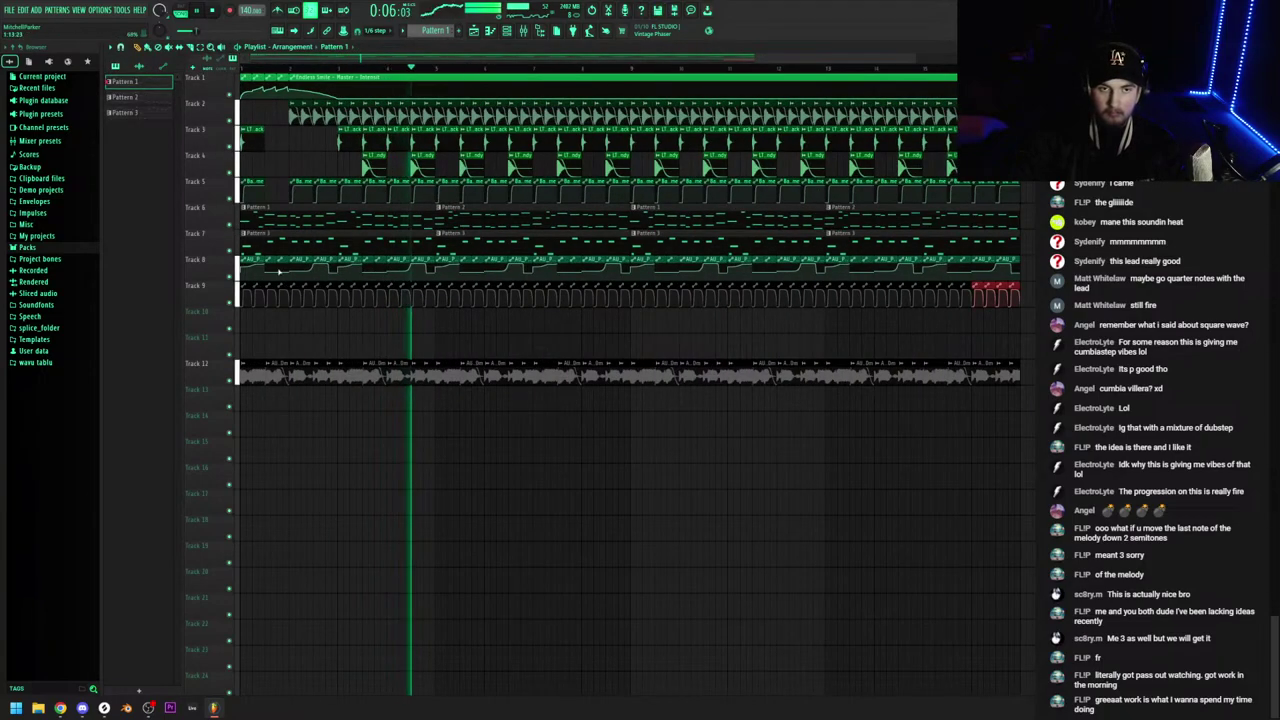
# Select all vocal clips on Track 12 and slip their audio content with the Slip tool while auditioning the track
pyautogui.click(237, 372)
pyautogui.click(180, 49)
pyautogui.scroll(2, 430, 330)
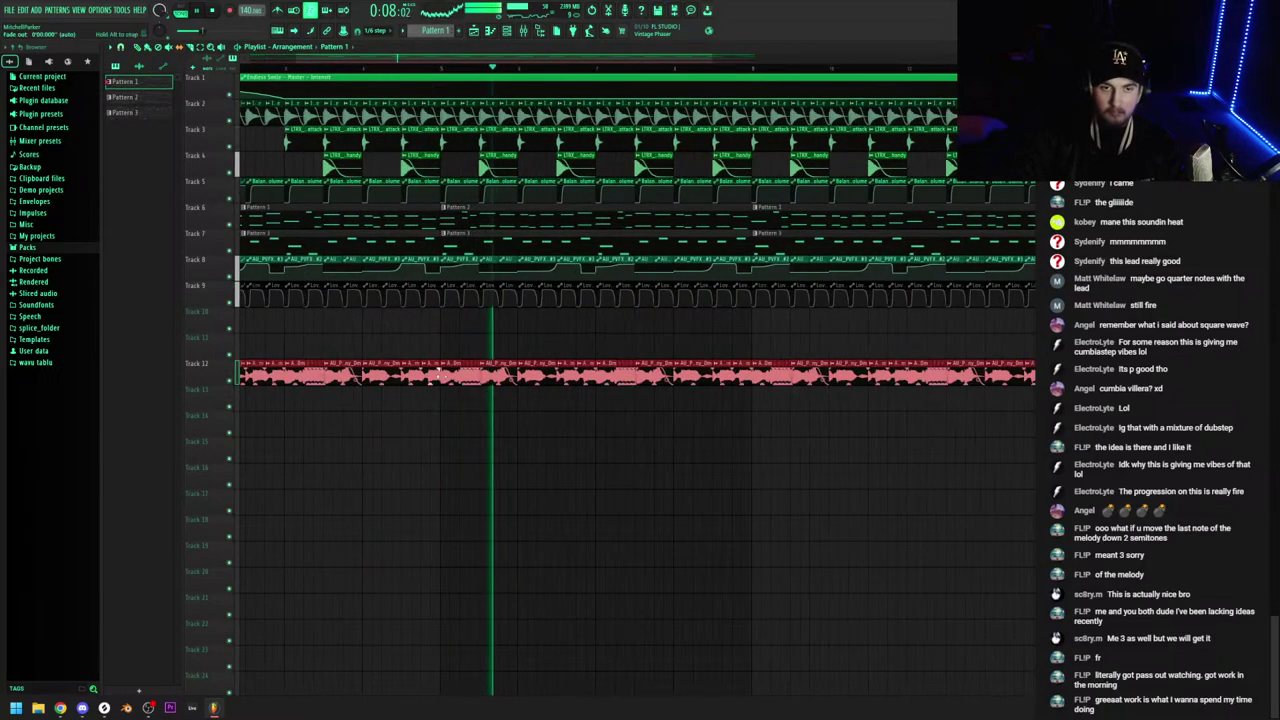
pyautogui.scroll(1, 495, 376)
pyautogui.hotkey('ctrl', 's')
pyautogui.press('space')
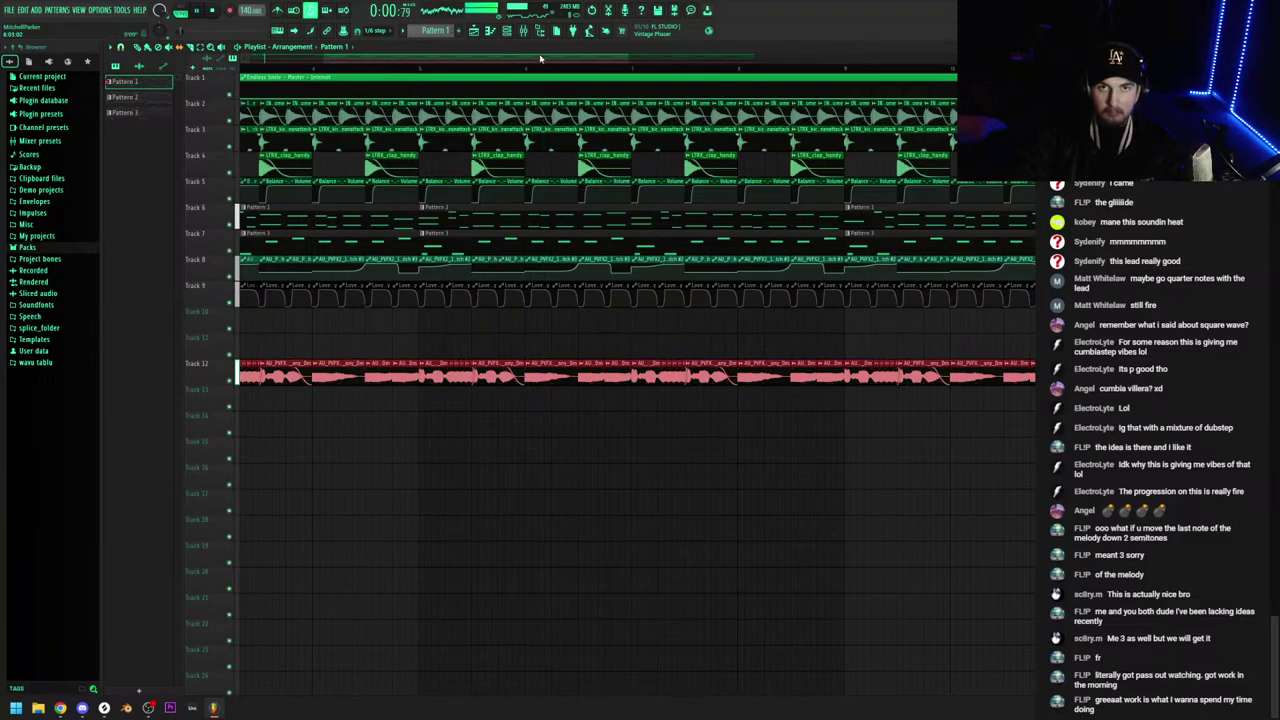
pyautogui.press('F9')
pyautogui.press('F9')
pyautogui.scroll(2, 409, 289)
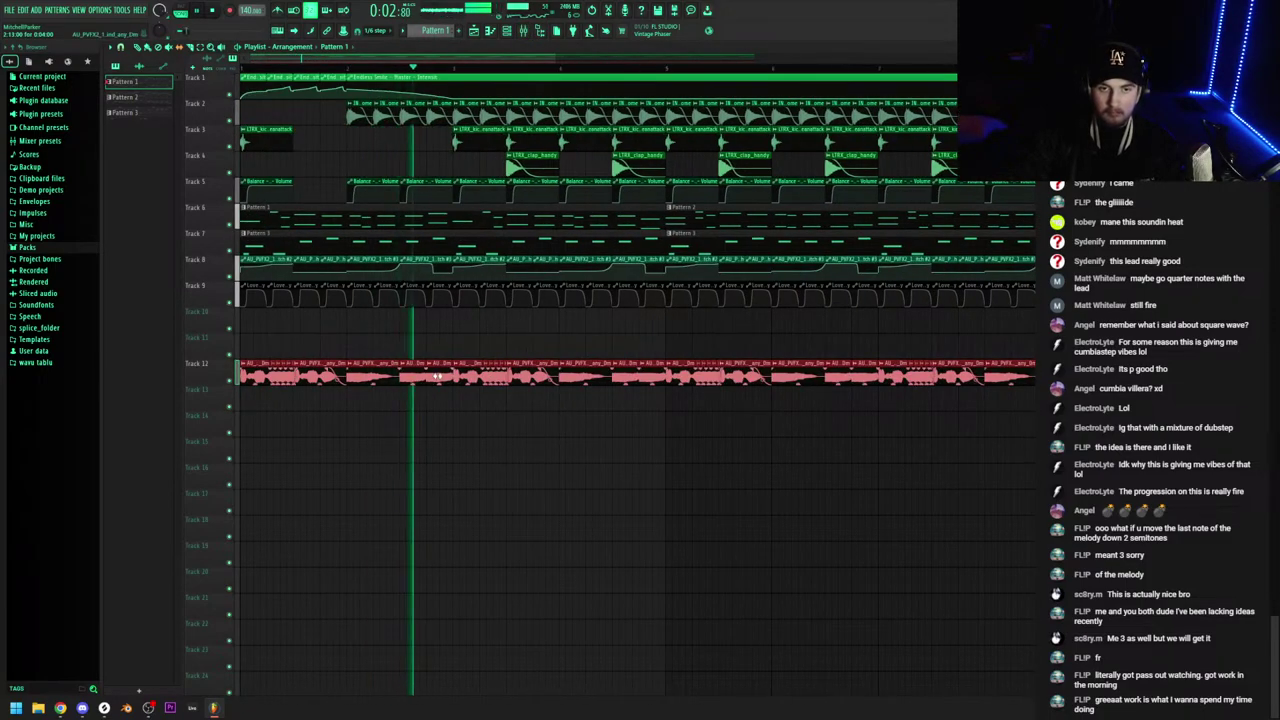
# Open the vocal clip's channel settings, then slip the audio inside the selected Track 12 clips further, replaying to compare
pyautogui.press('space')
pyautogui.doubleClick(320, 378)
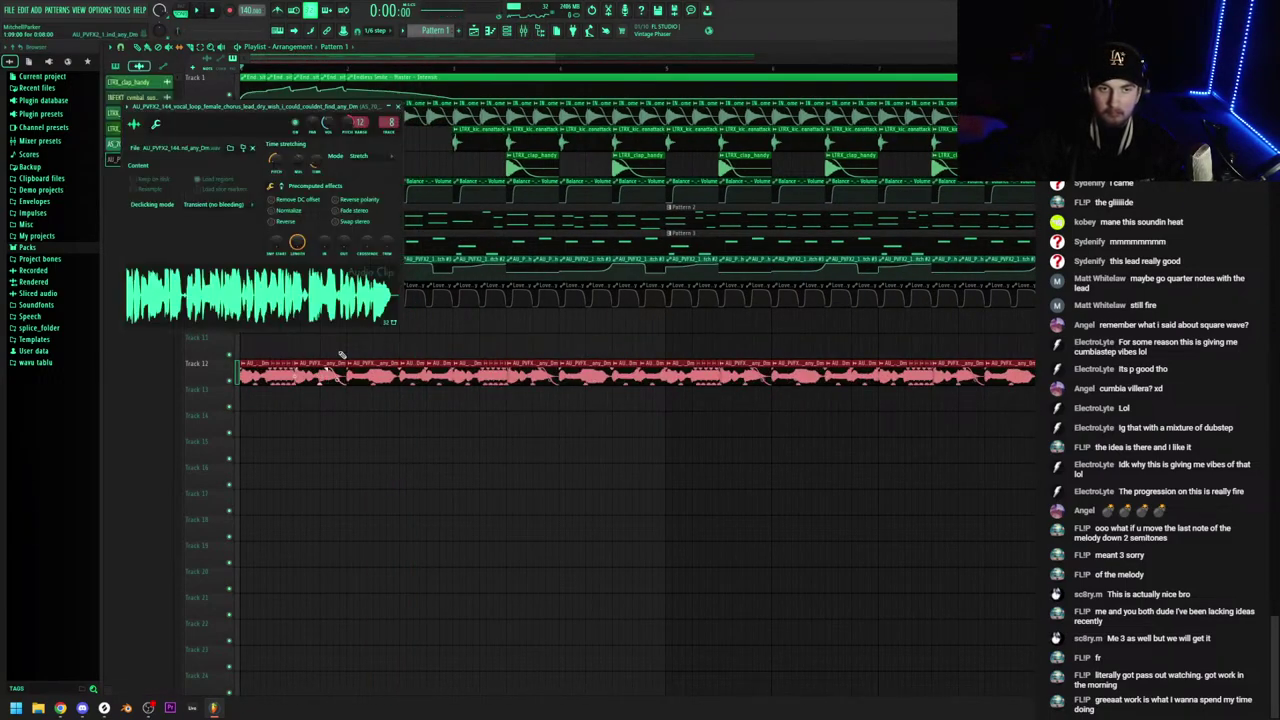
pyautogui.press('space')
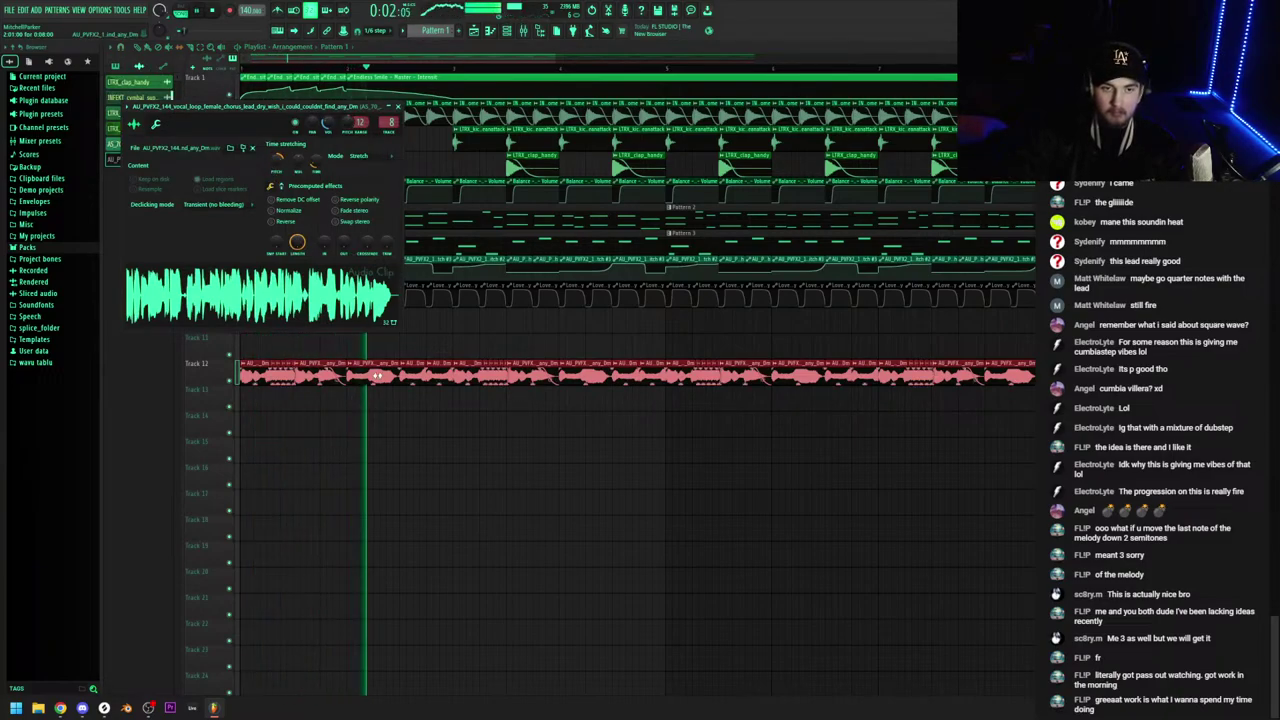
pyautogui.press('space')
pyautogui.press('space')
pyautogui.moveTo(376, 375)
pyautogui.mouseDown()
pyautogui.moveTo(360, 376)
pyautogui.moveTo(394, 376)
pyautogui.mouseUp()
pyautogui.press('space')
pyautogui.press('space')
pyautogui.press('space')
pyautogui.press('space')
pyautogui.press('space')
pyautogui.press('space')
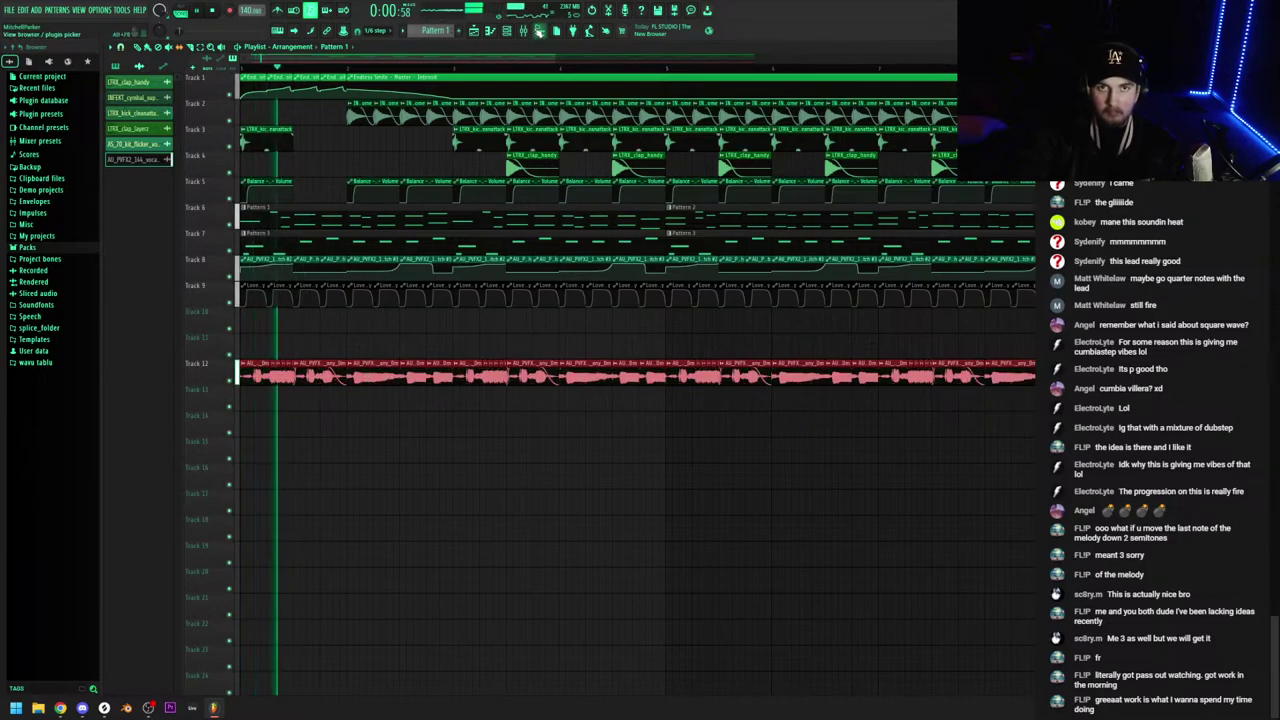
# Set the Vital #3 mixer track's volume to 79% during playback and delete the vocal clips from Track 12
pyautogui.press('F9')
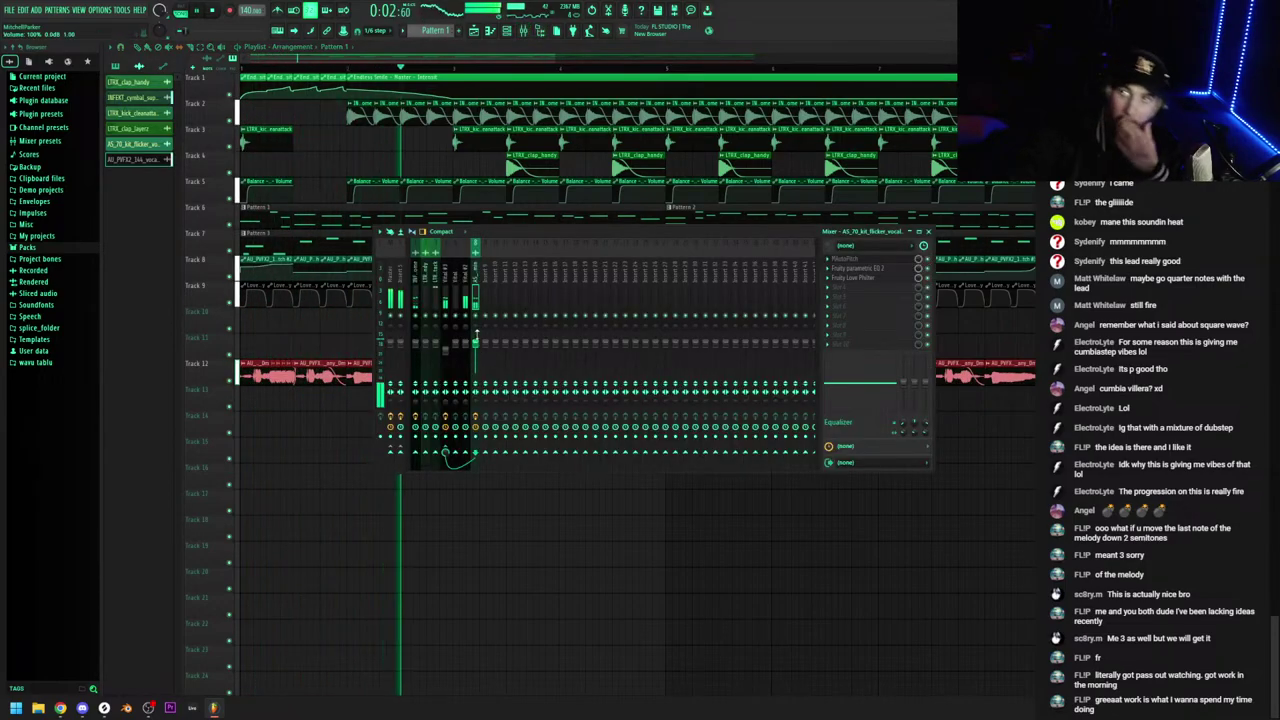
pyautogui.moveTo(435, 343); pyautogui.dragTo(445, 351)
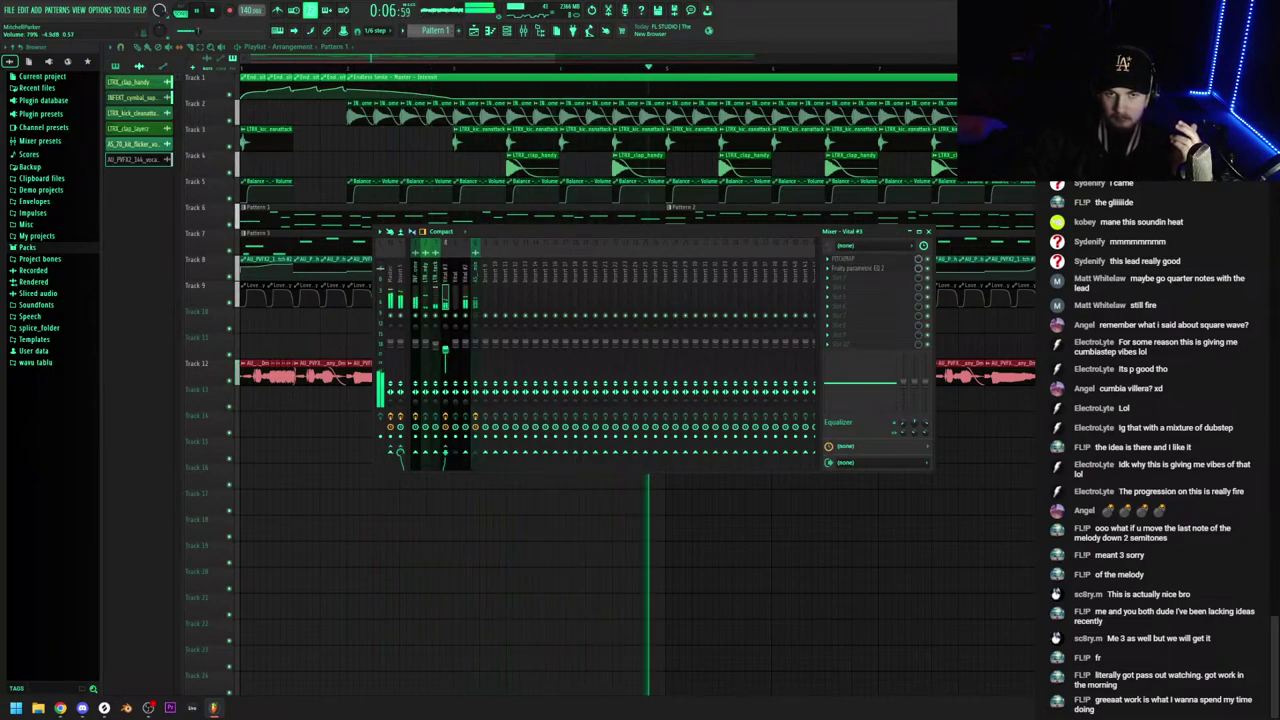
pyautogui.press('F9')
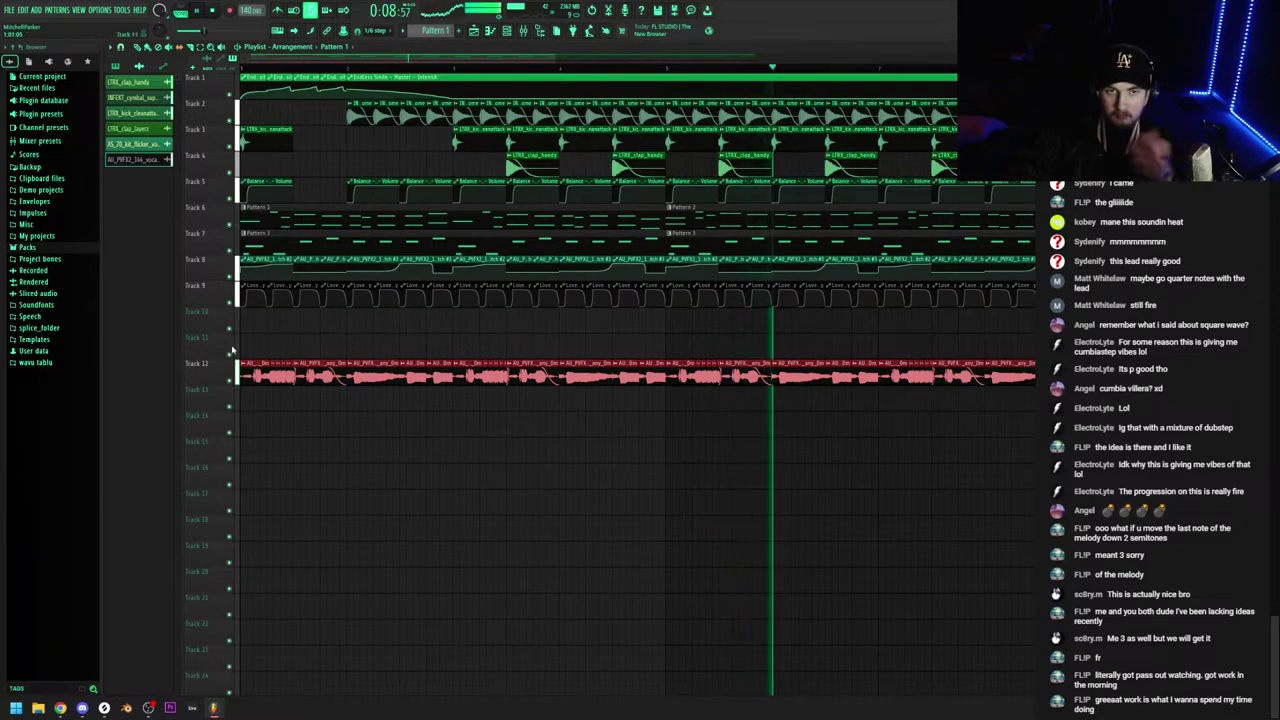
pyautogui.click(212, 378)
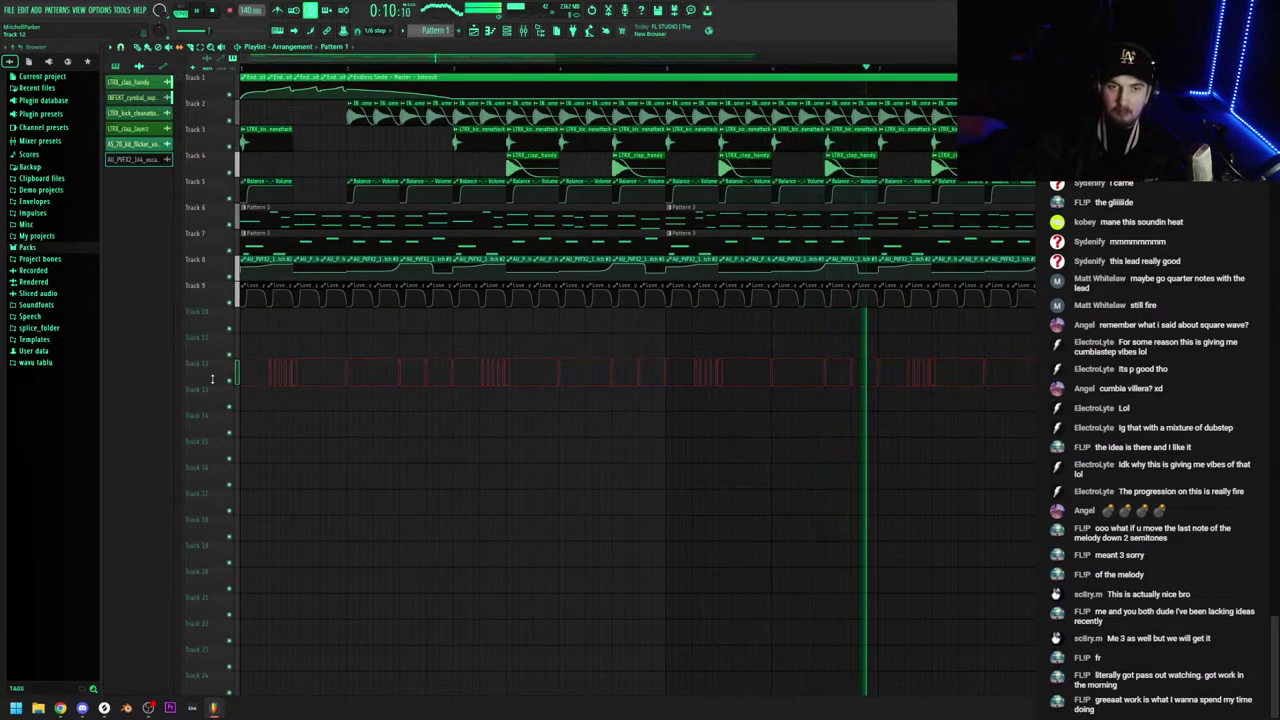
# Save the project under the name "garbage oin streams" in a new project folder
pyautogui.click(9, 10)
pyautogui.click(40, 68)
pyautogui.write('garbag')
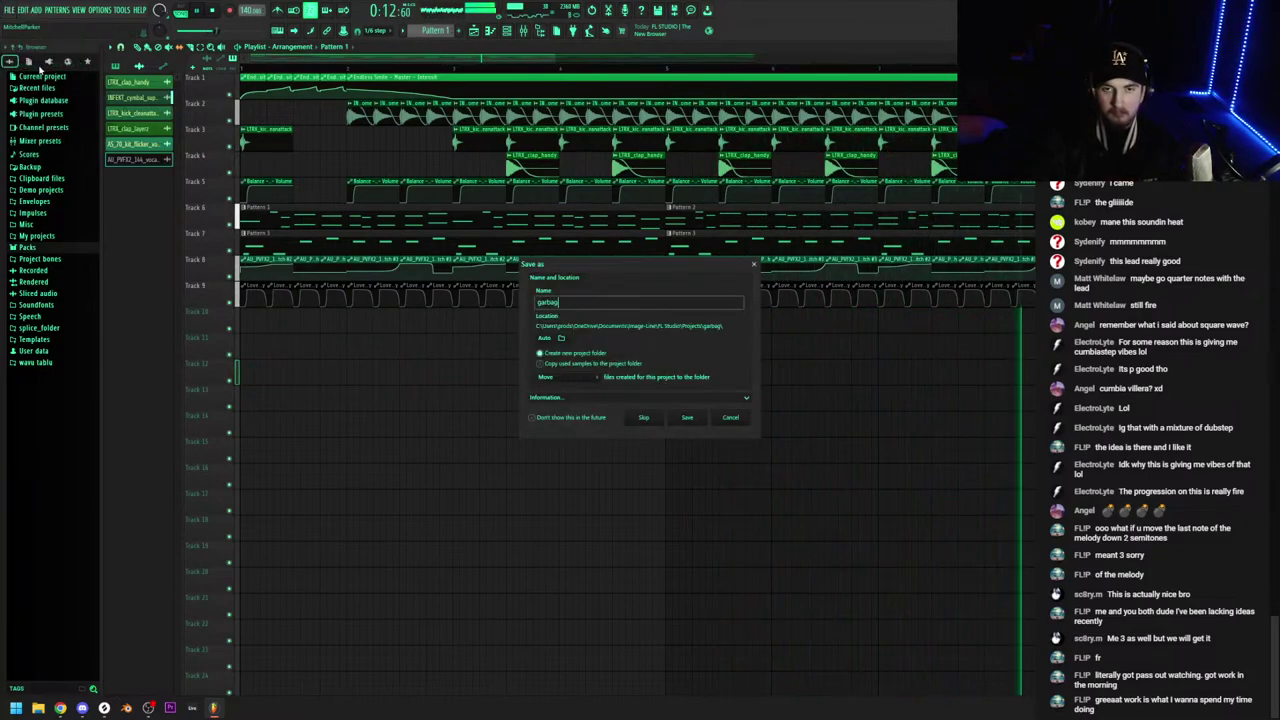
pyautogui.write('e oin streams')
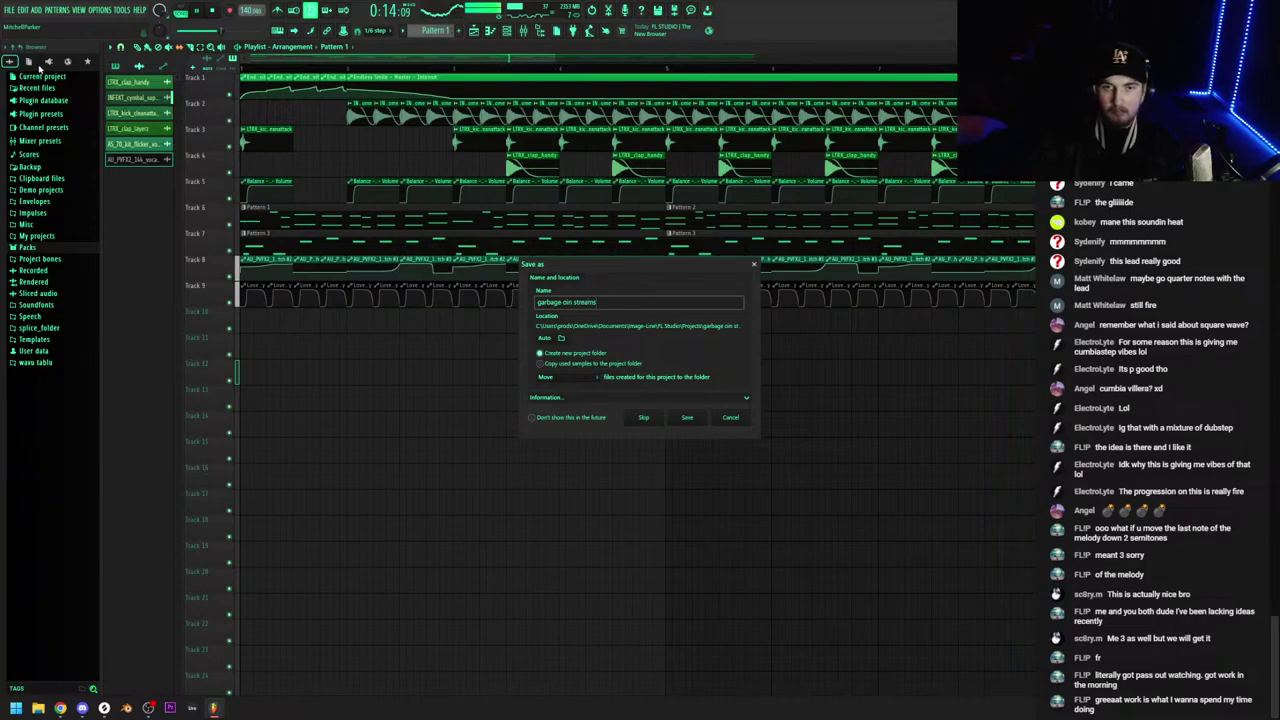
pyautogui.click(687, 417)
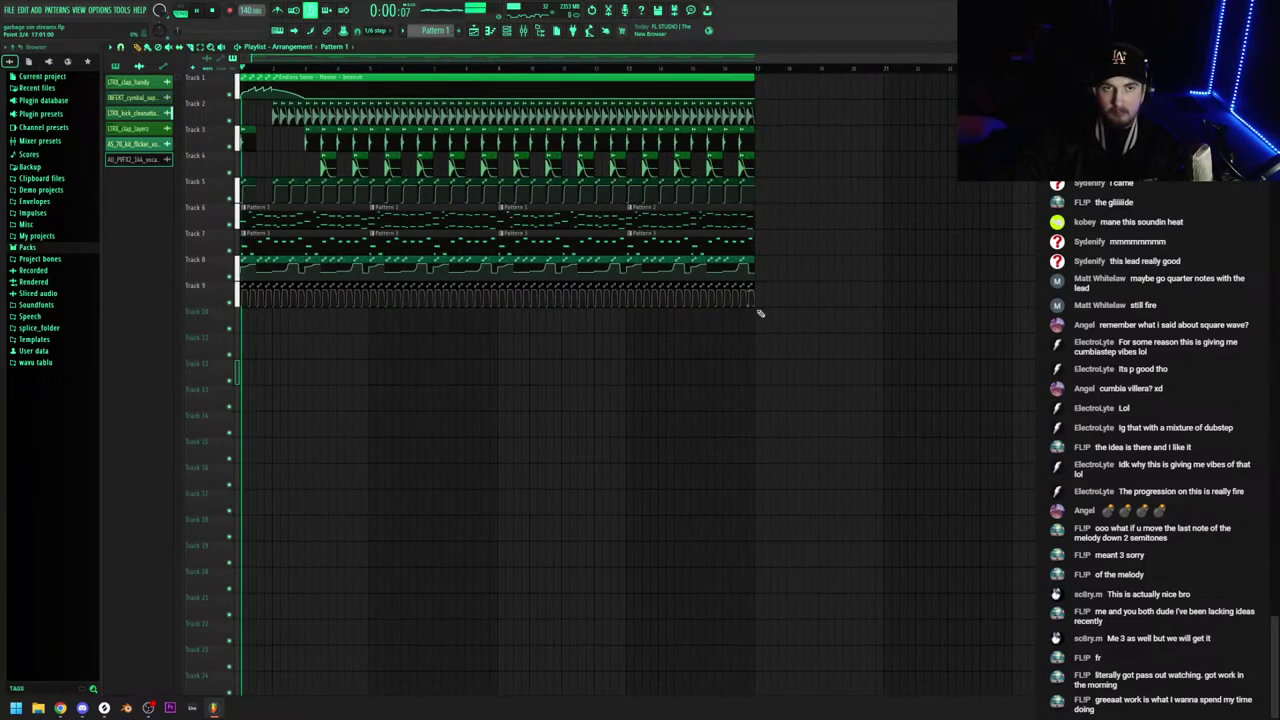
# Start a new empty project and add a Phase Plant synth to it
pyautogui.click(9, 10)
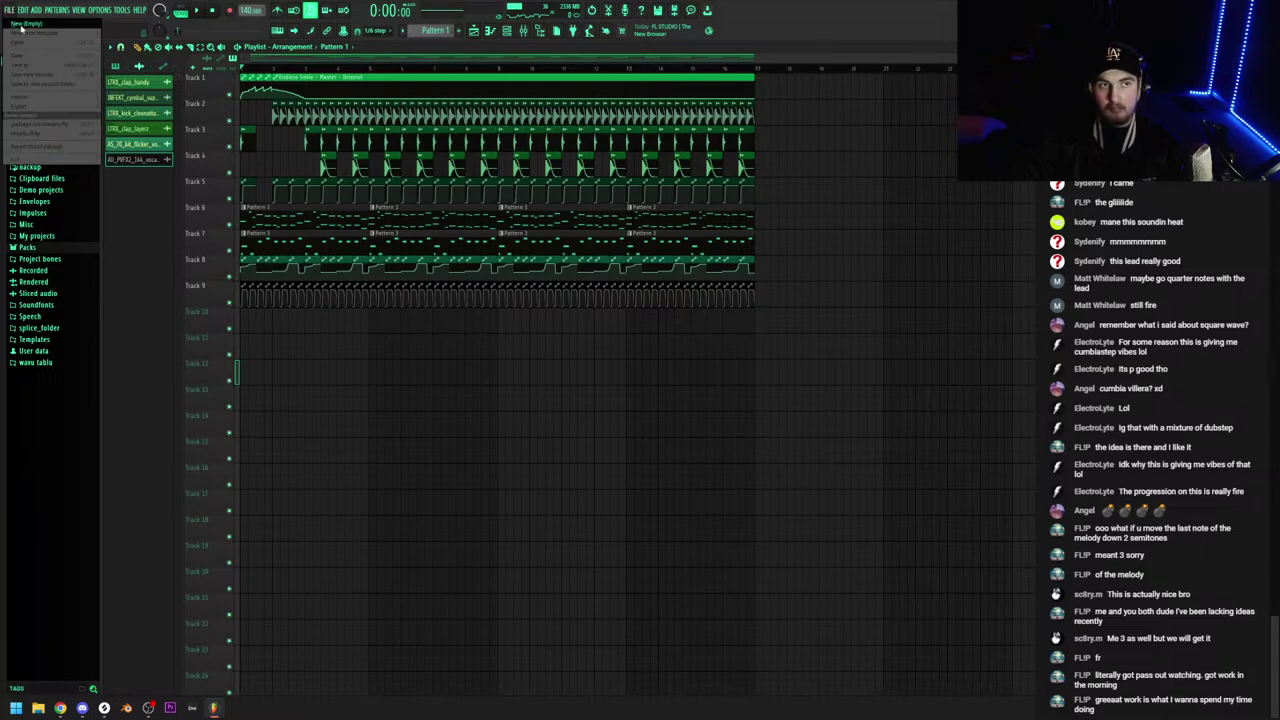
pyautogui.click(16, 23)
pyautogui.click(37, 12)
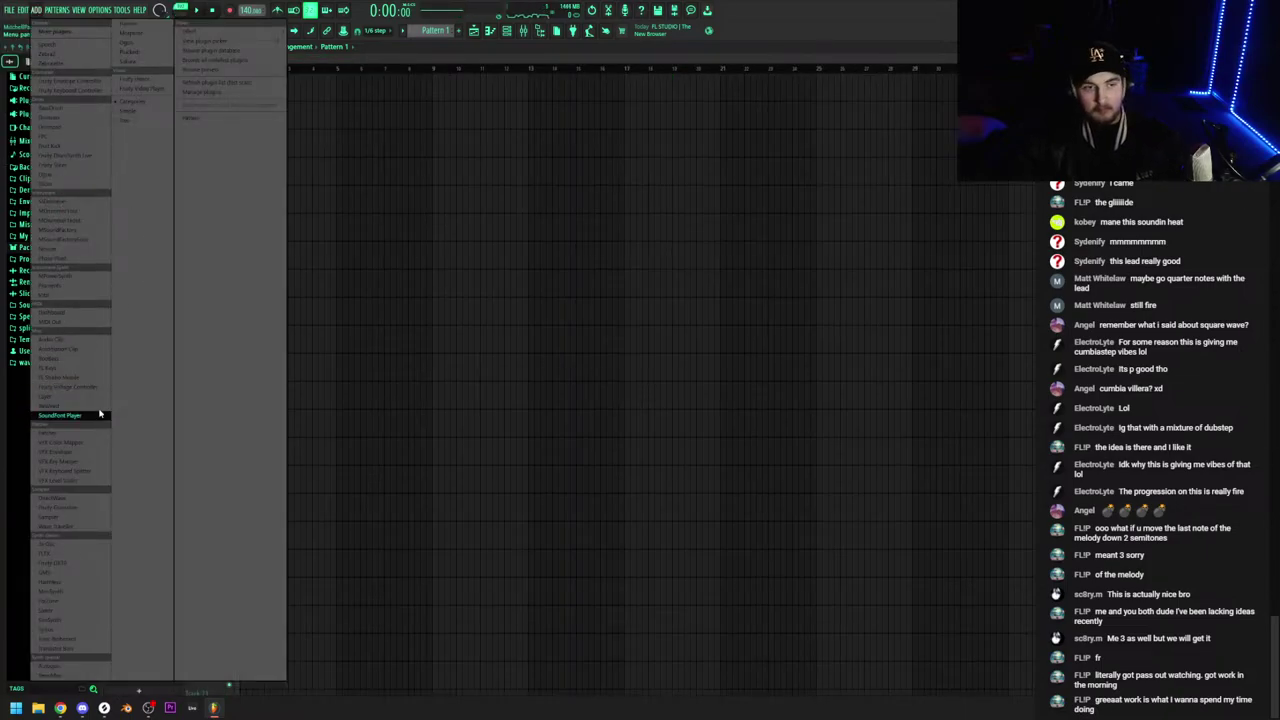
pyautogui.click(60, 259)
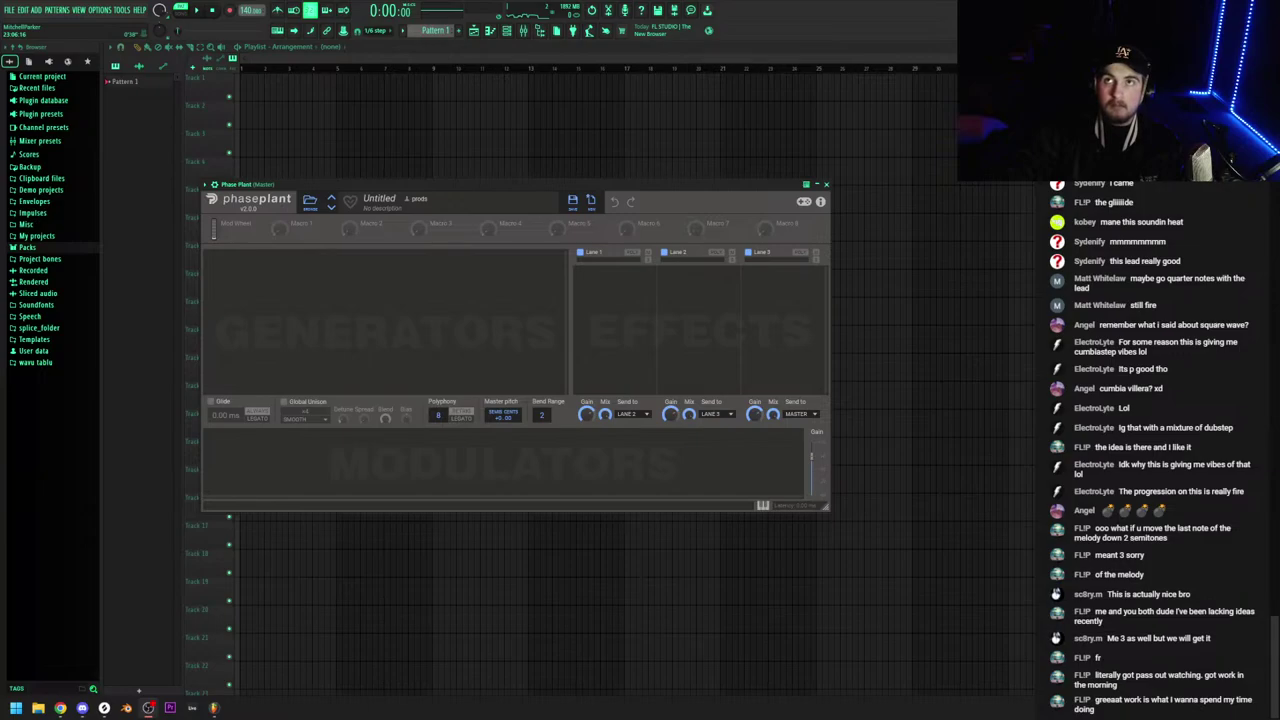
pyautogui.moveTo(420, 185); pyautogui.dragTo(459, 176)
# Audition Friendly Gestures, DX Keys, Delightful Keys and Analog Juice from Phase Plant's factory Keys presets
pyautogui.click(37, 11)
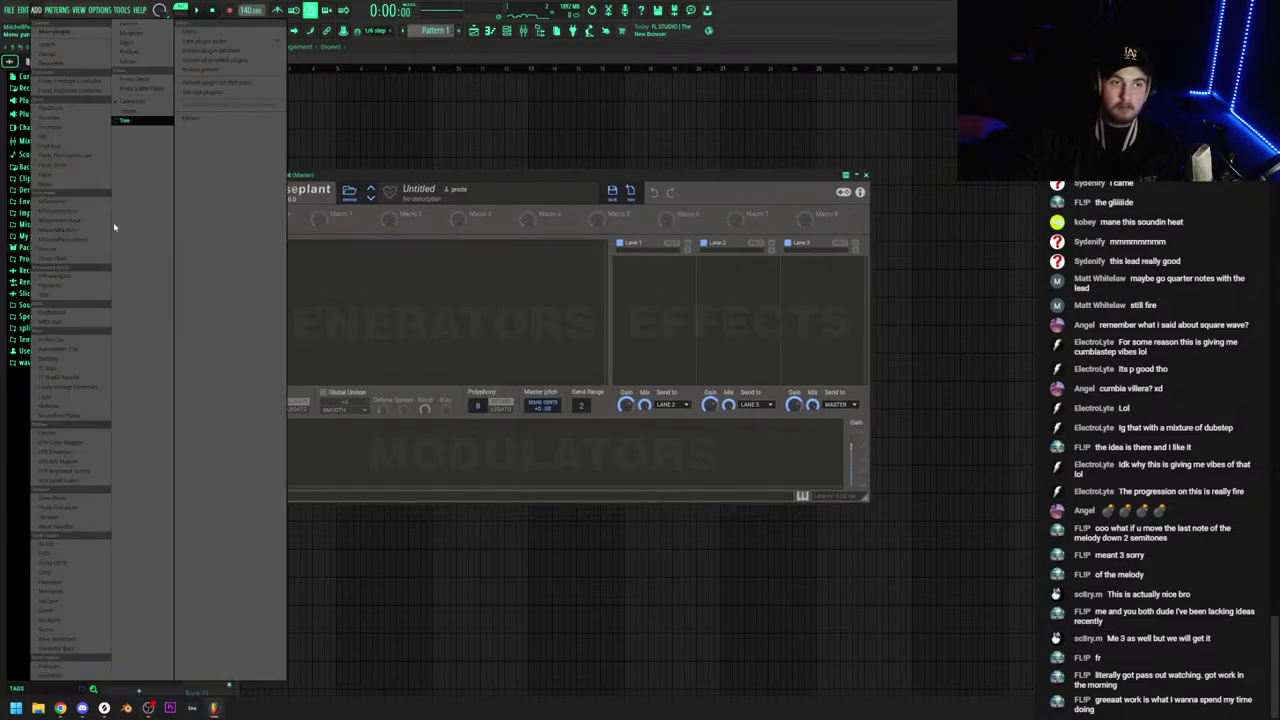
pyautogui.click(74, 295)
pyautogui.click(460, 237)
pyautogui.click(349, 190)
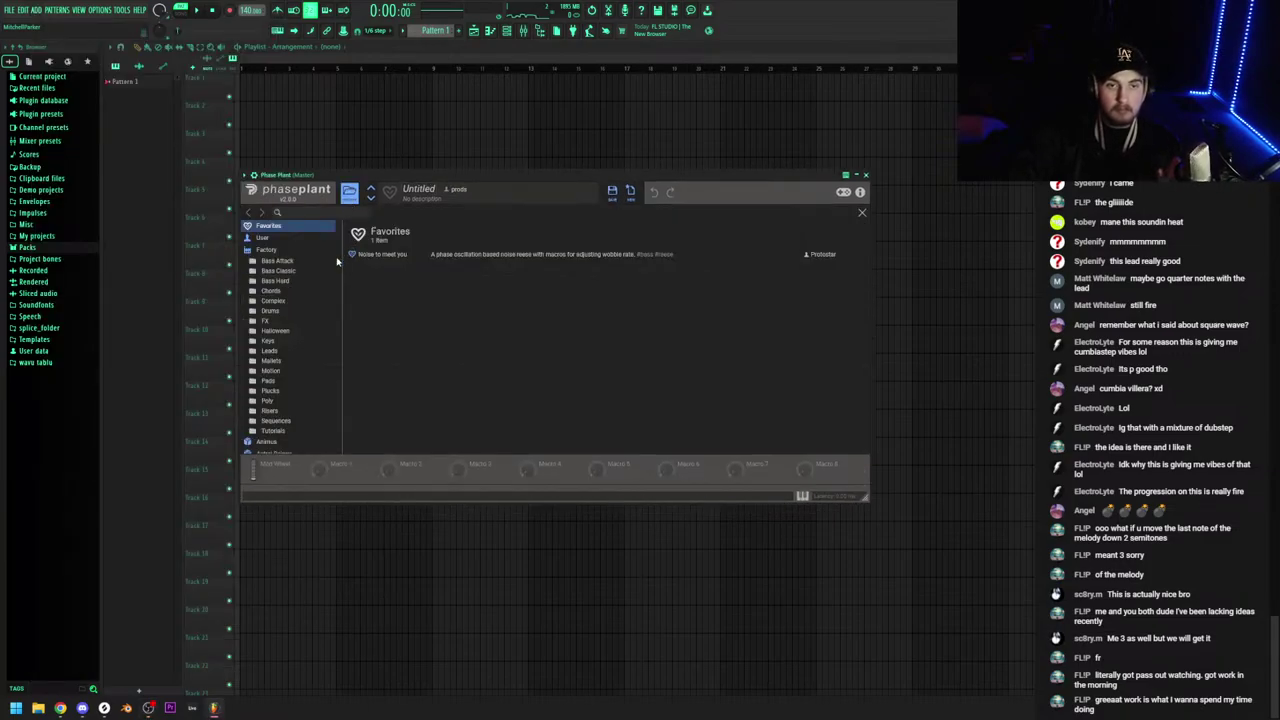
pyautogui.click(268, 341)
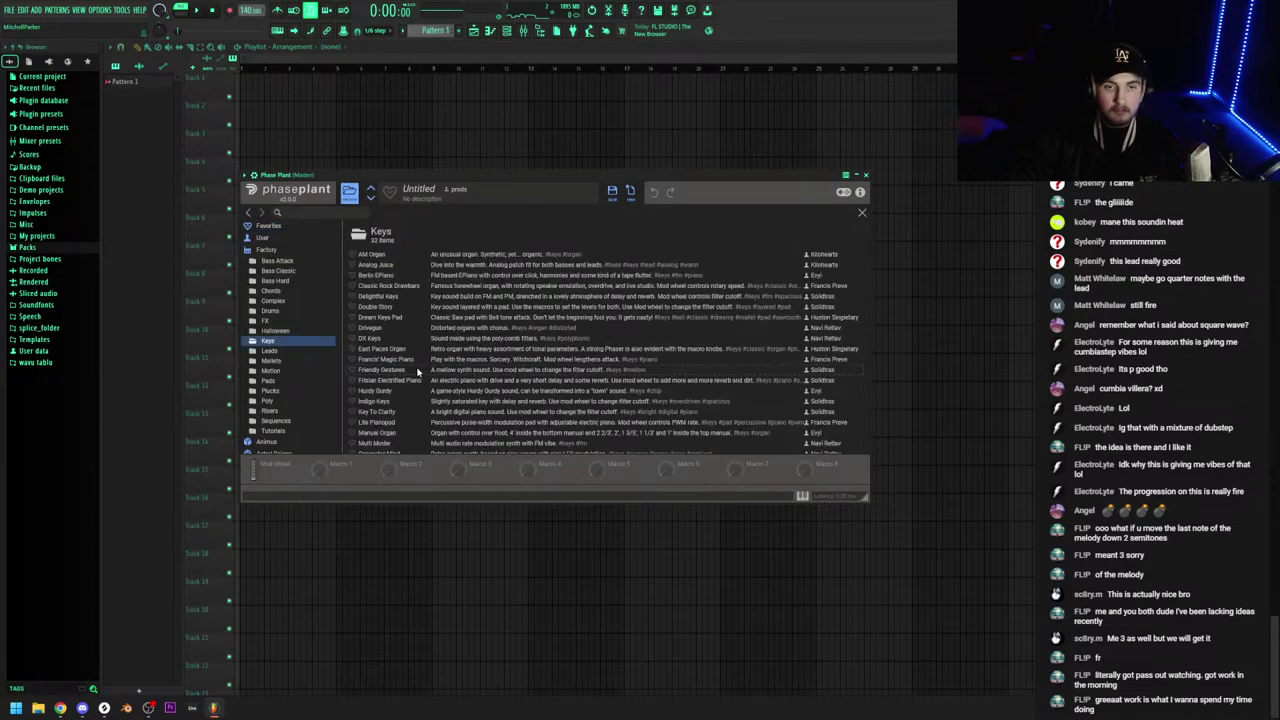
pyautogui.click(418, 370)
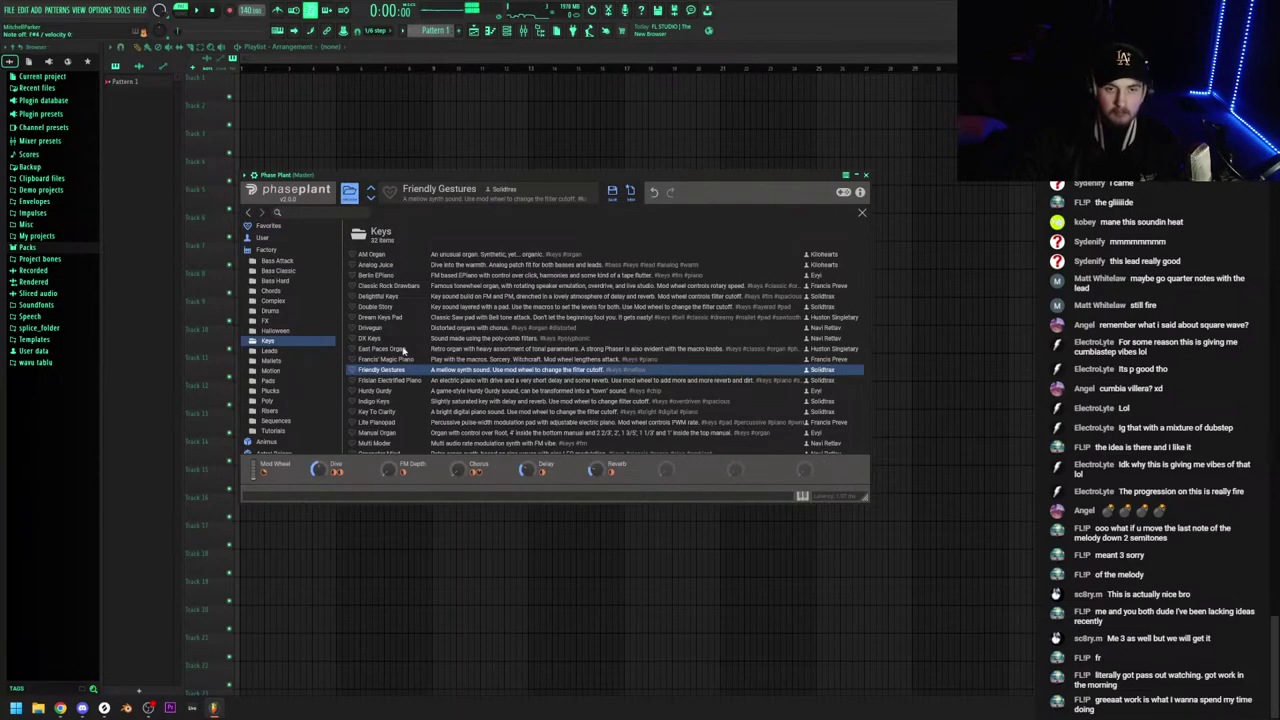
pyautogui.click(399, 339)
pyautogui.click(389, 298)
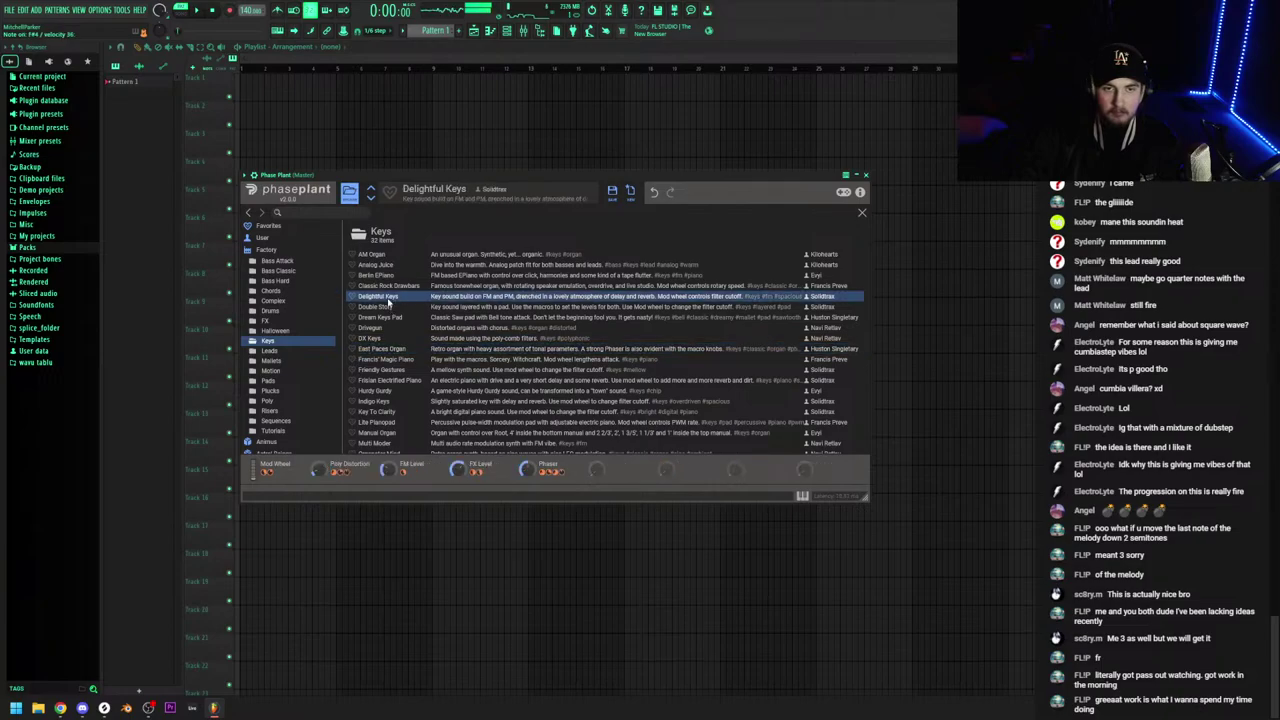
pyautogui.click(464, 265)
# Add a PoiZone synth to the project and show the channel rack
pyautogui.click(36, 10)
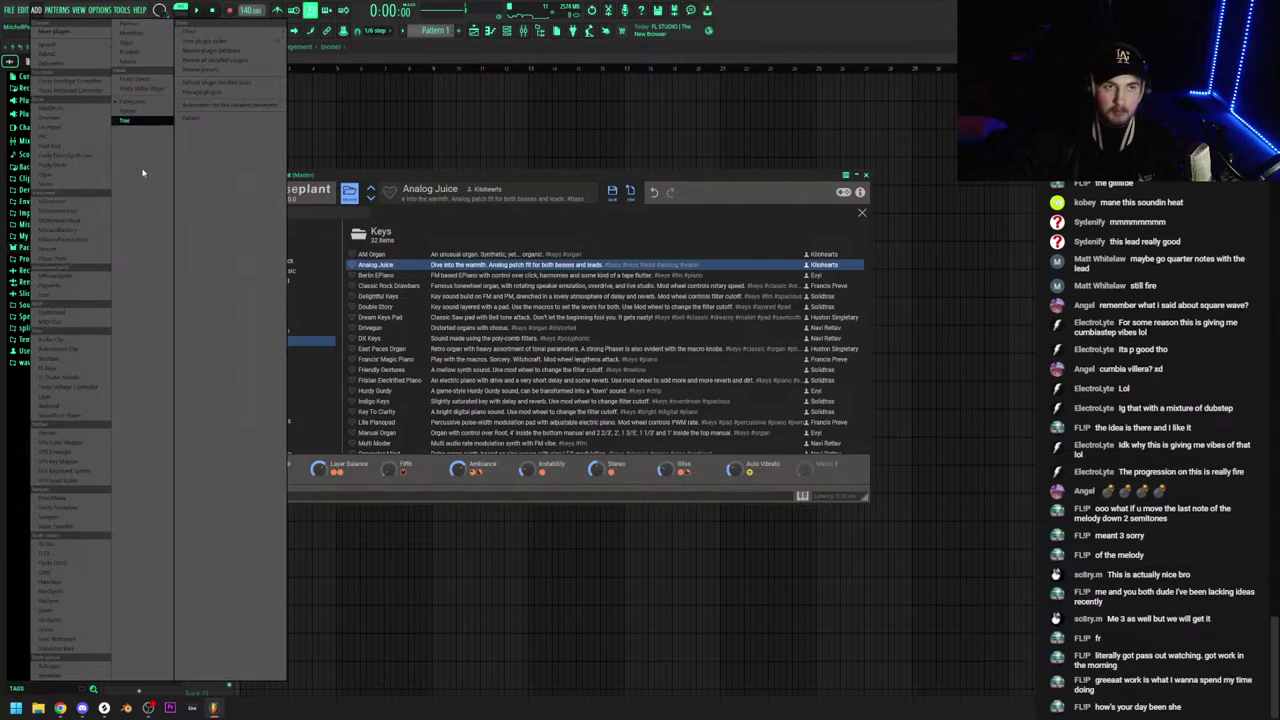
pyautogui.click(65, 603)
pyautogui.click(507, 31)
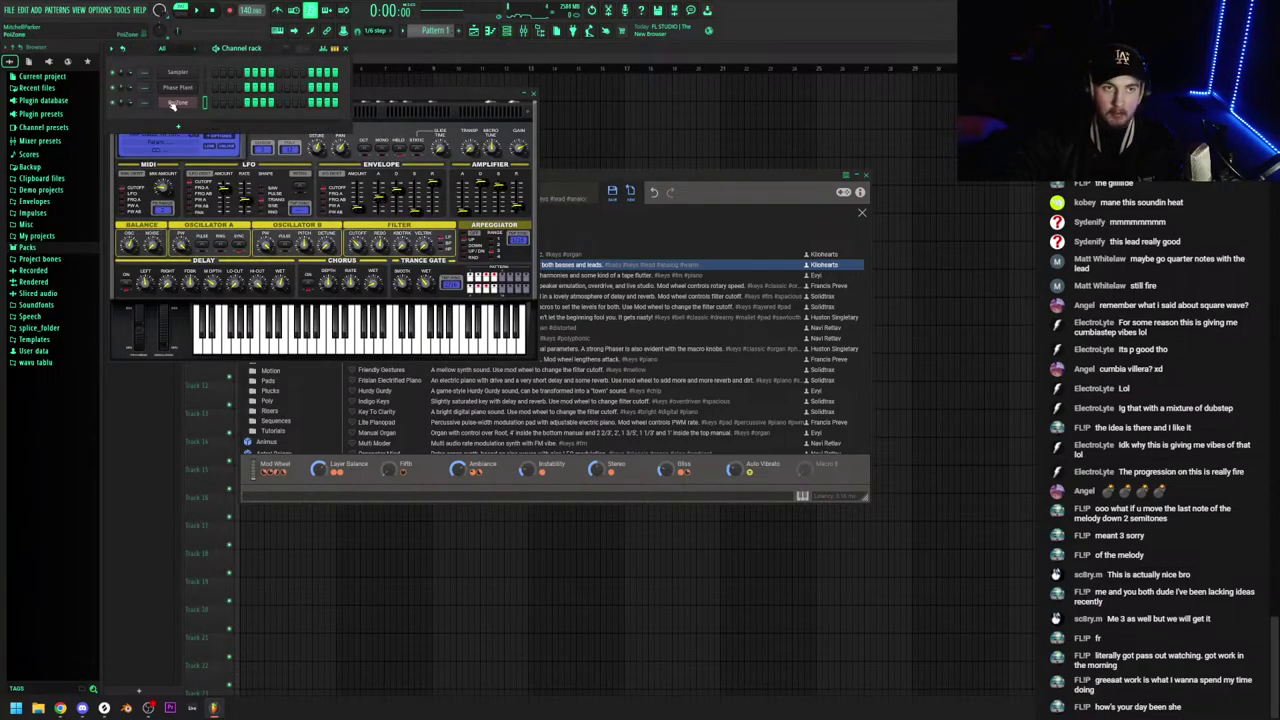
pyautogui.rightClick(172, 105)
pyautogui.rightClick(175, 88)
pyautogui.click(216, 183)
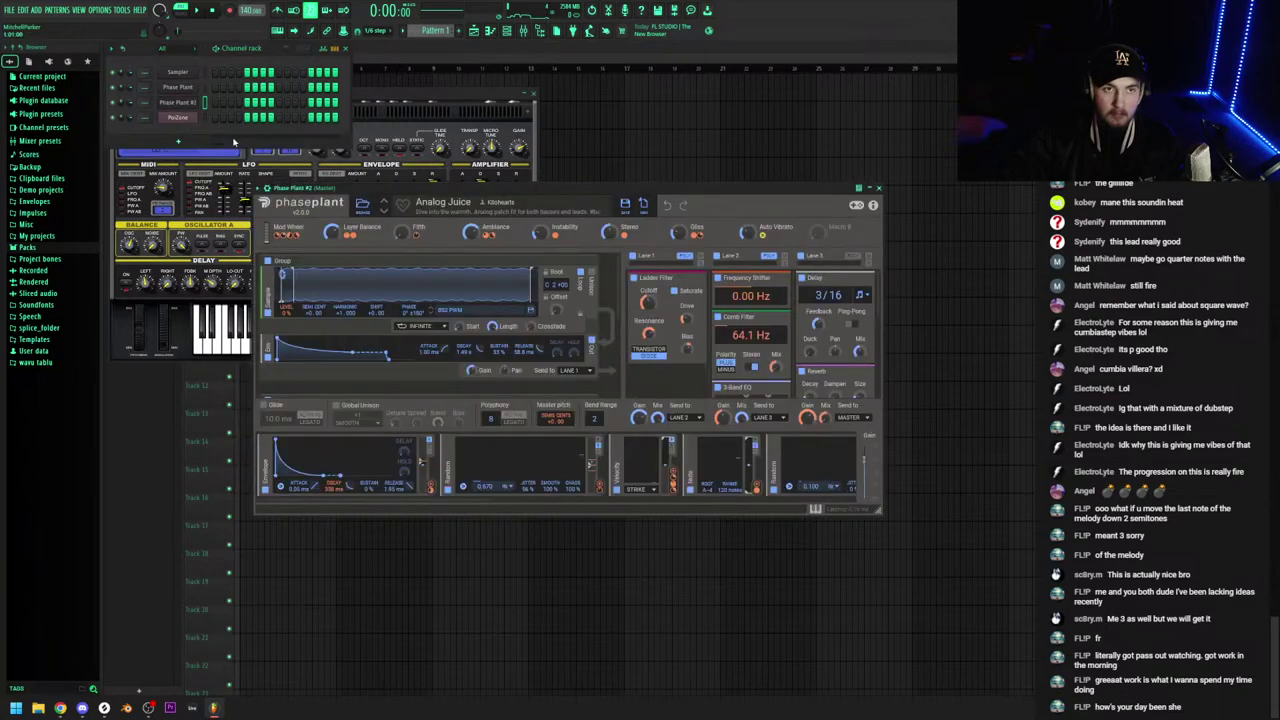
pyautogui.rightClick(178, 118)
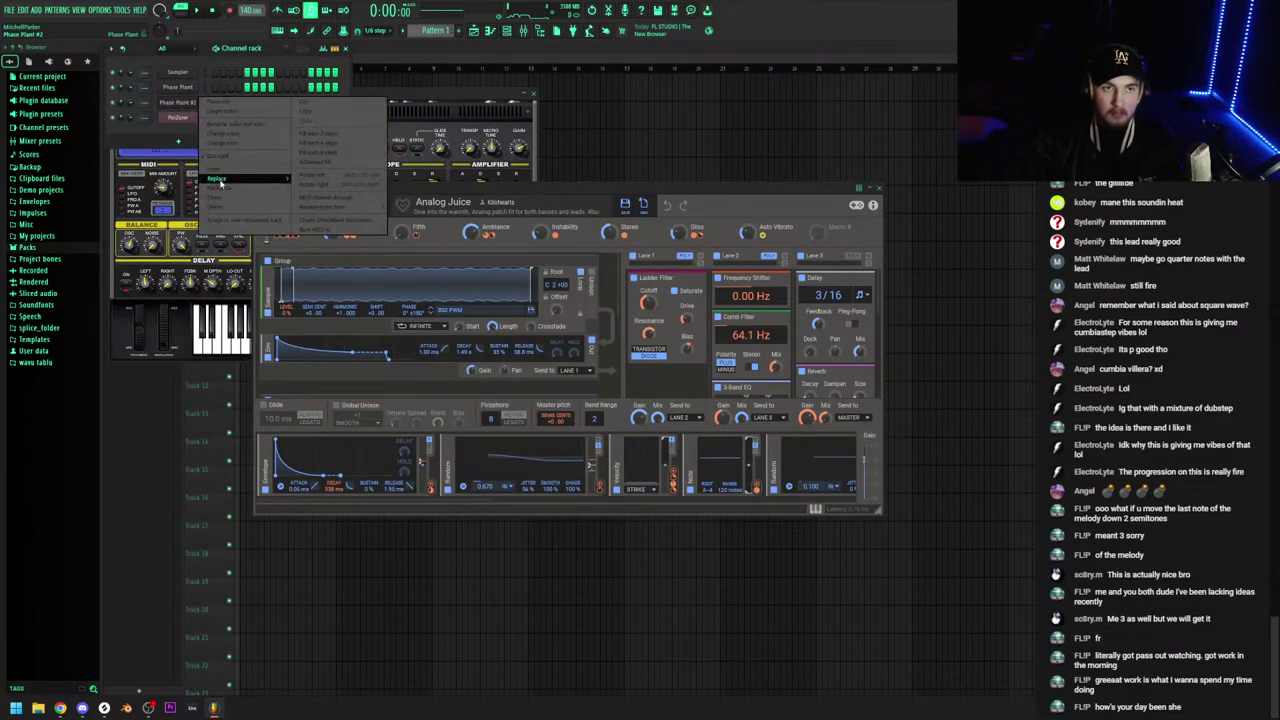
pyautogui.click(219, 206)
pyautogui.click(674, 387)
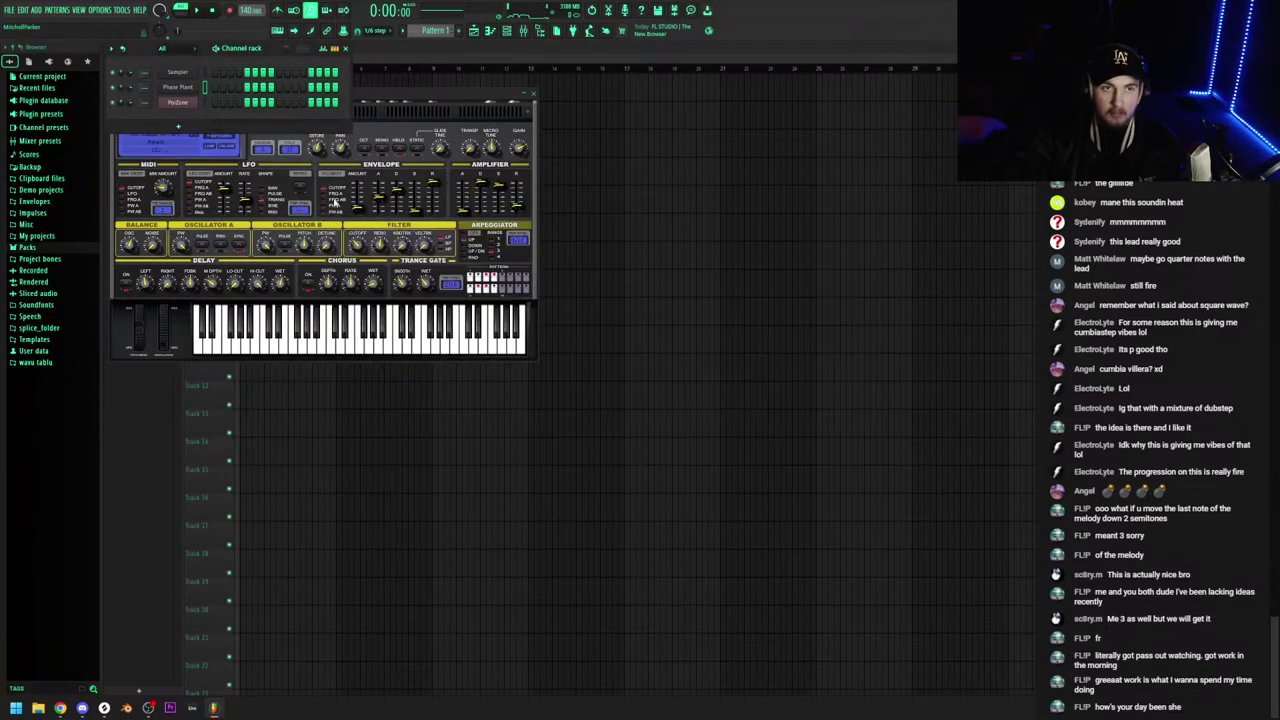
# Delete the Phase Plant channel from the channel rack
pyautogui.rightClick(190, 95)
pyautogui.click(222, 184)
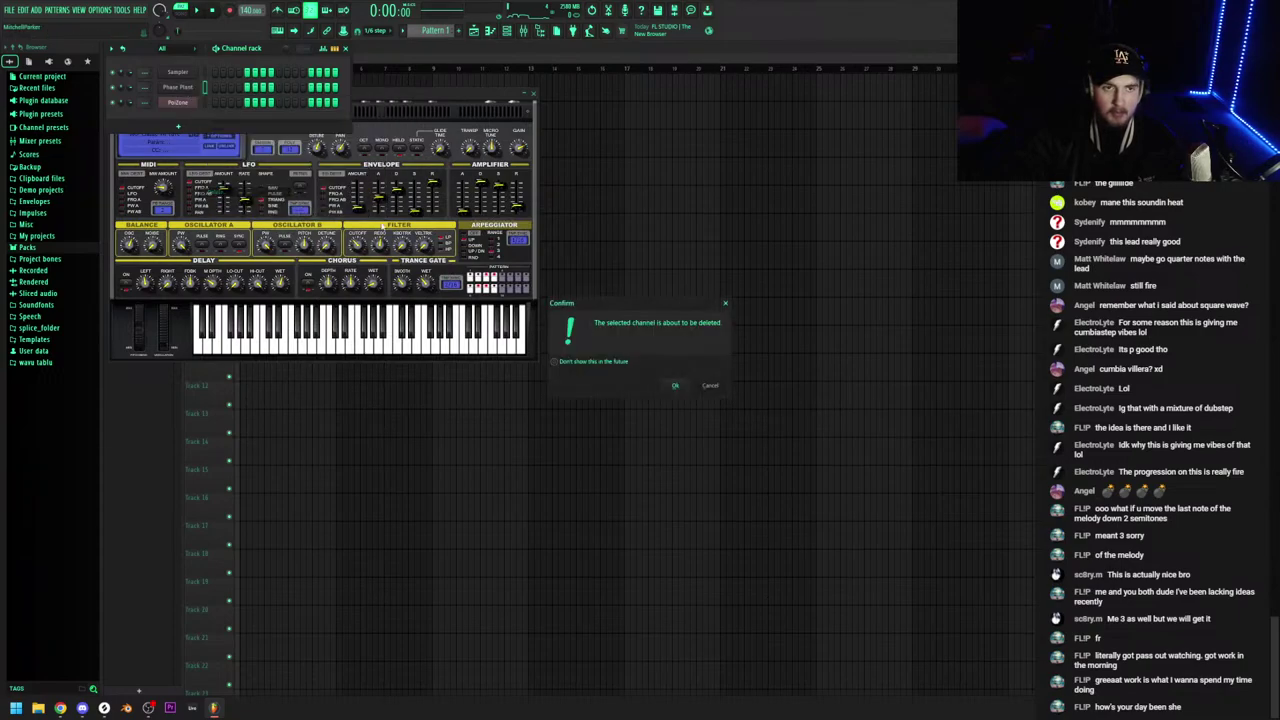
pyautogui.click(675, 386)
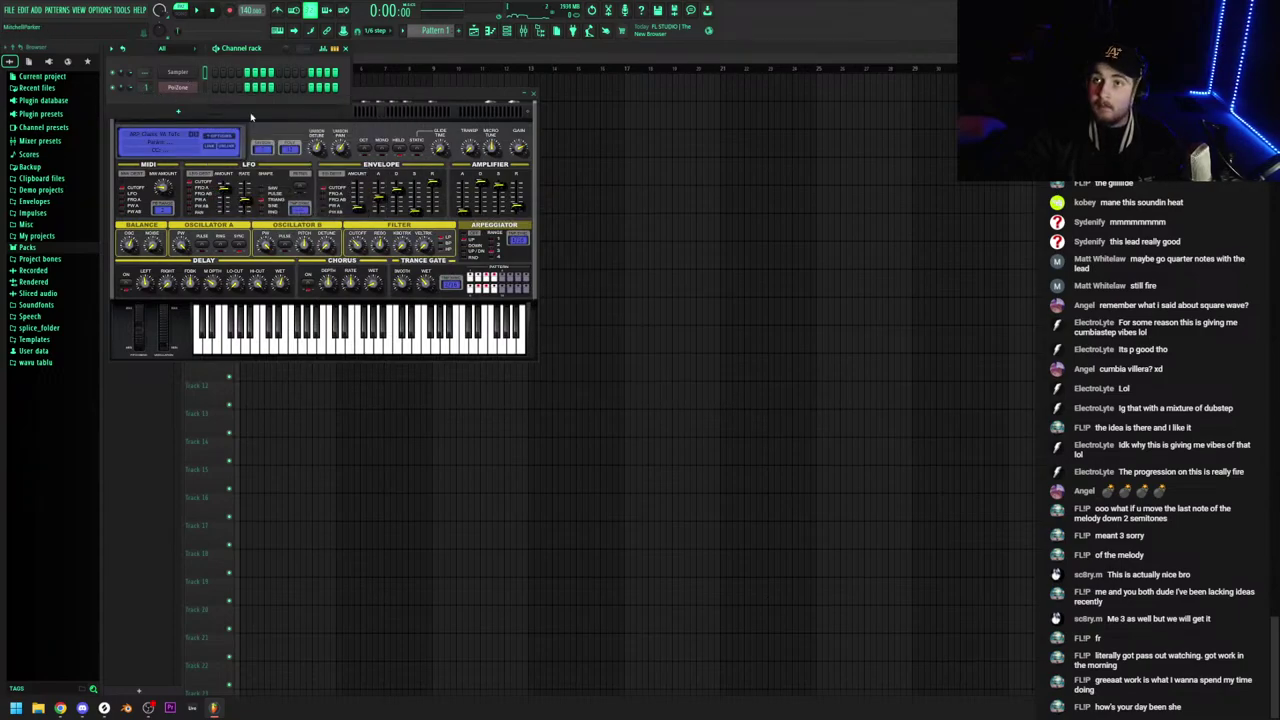
# Load the PAD Vintage Strings 1 preset from the Xenos Soundworks bank in PoiZone and close the preset library
pyautogui.moveTo(306, 96); pyautogui.dragTo(673, 187)
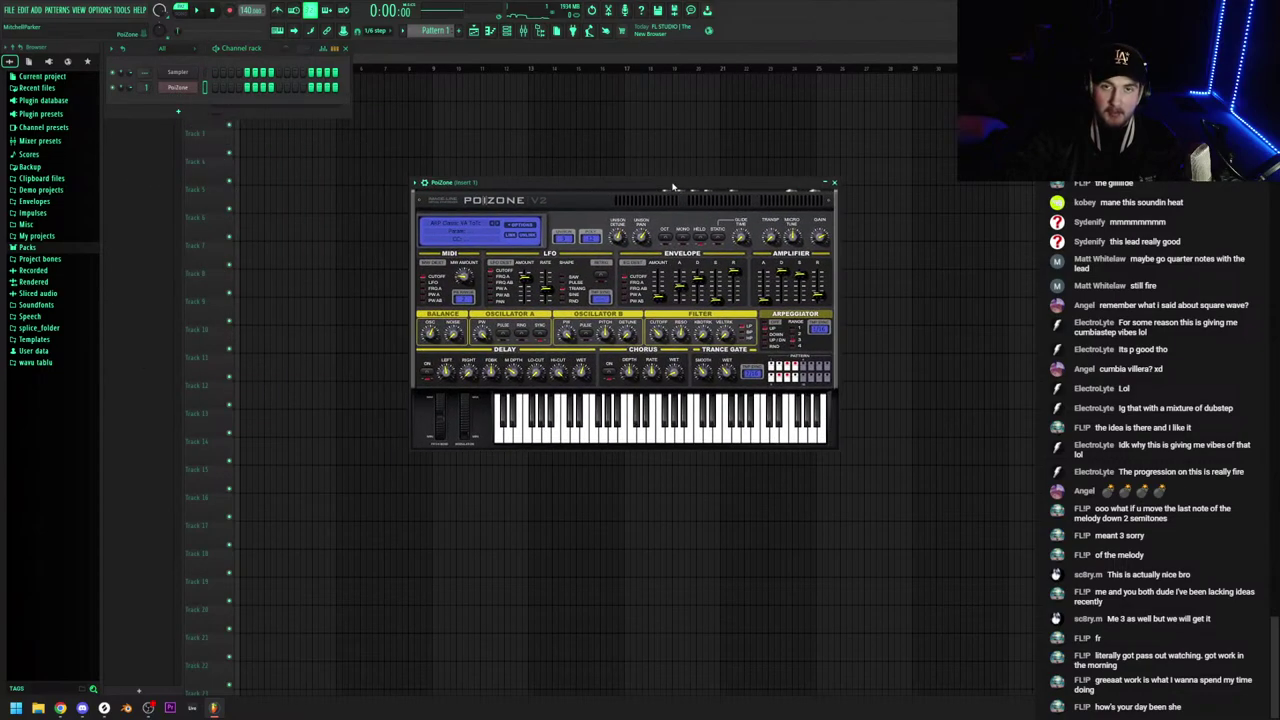
pyautogui.click(469, 225)
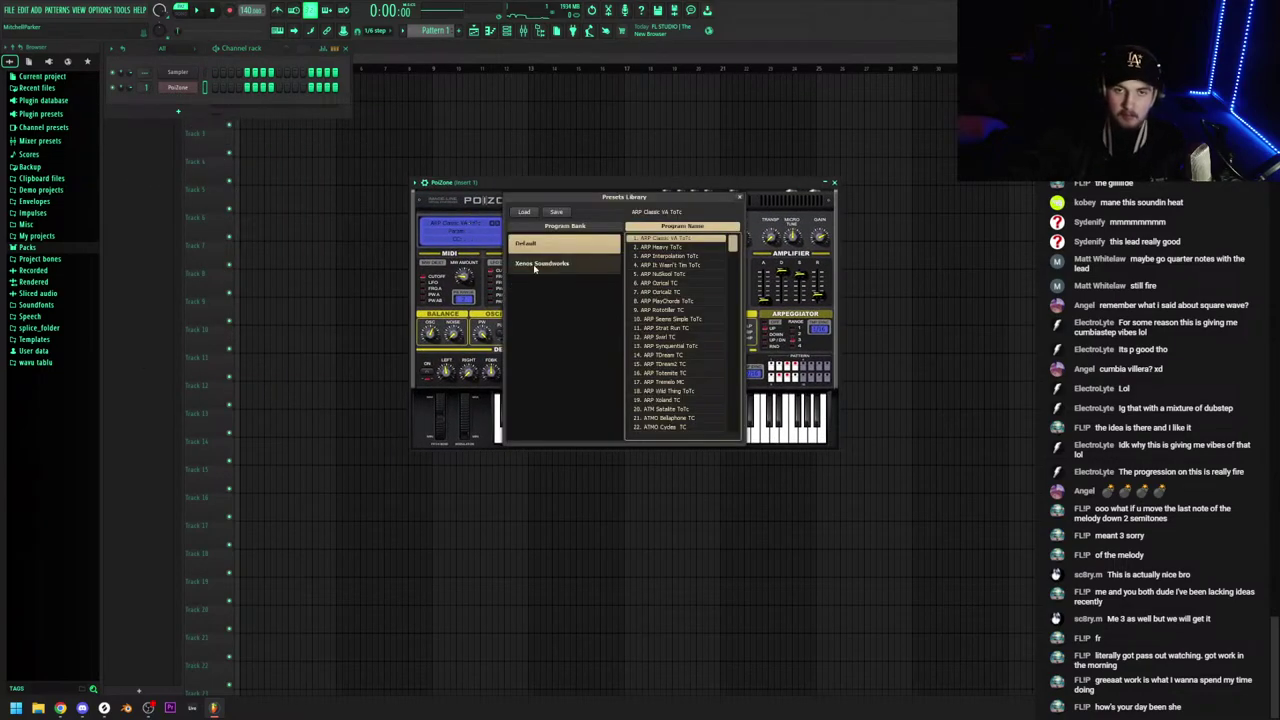
pyautogui.click(555, 263)
pyautogui.scroll(-3, 682, 406)
pyautogui.scroll(-20, 682, 406)
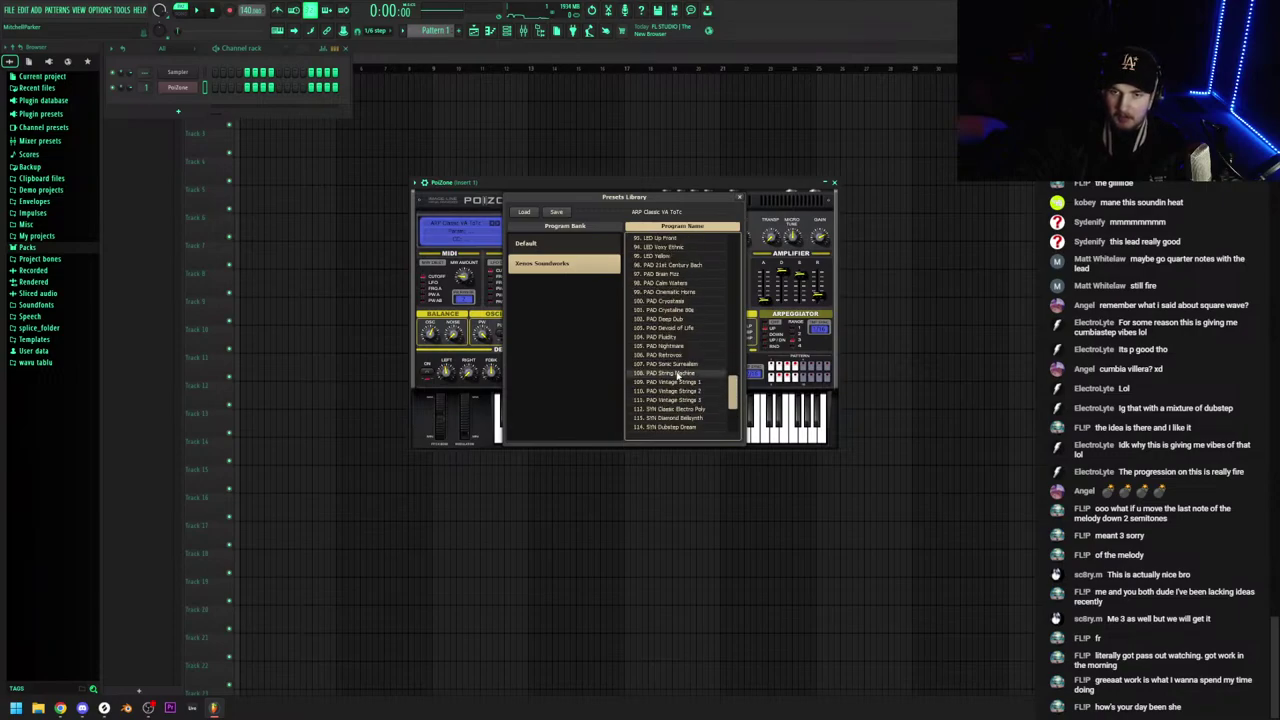
pyautogui.click(676, 382)
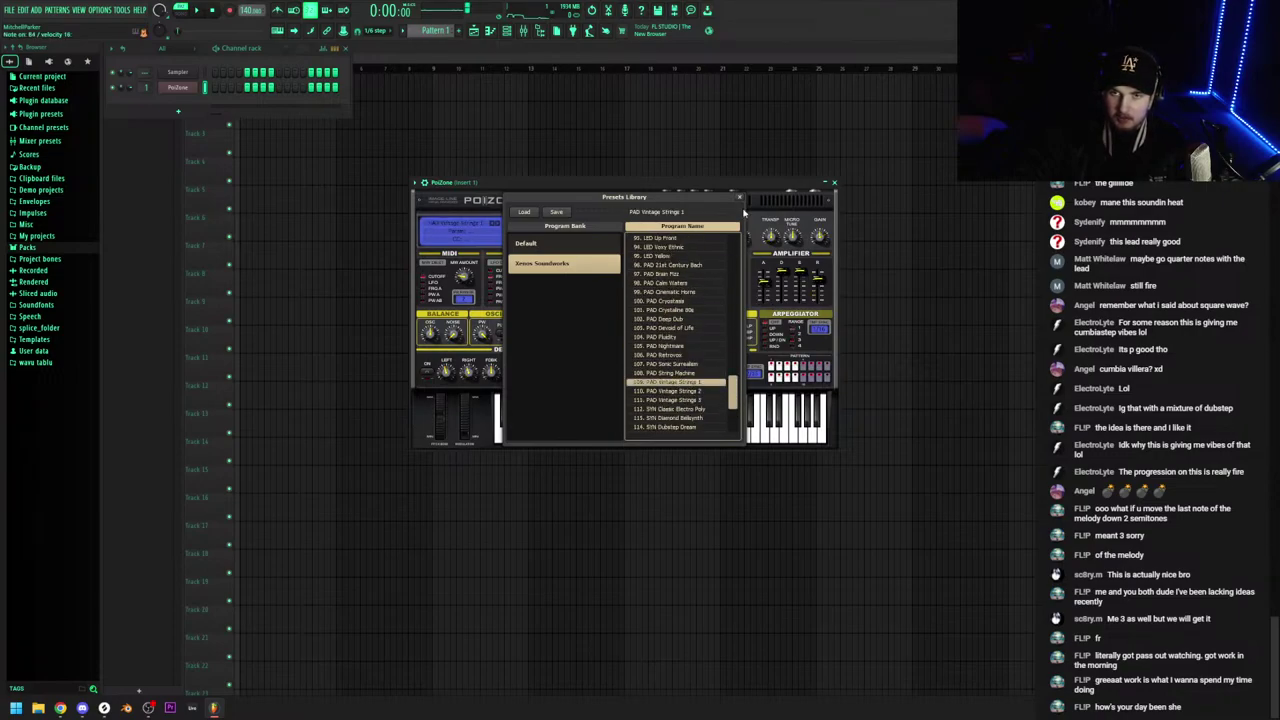
pyautogui.click(740, 199)
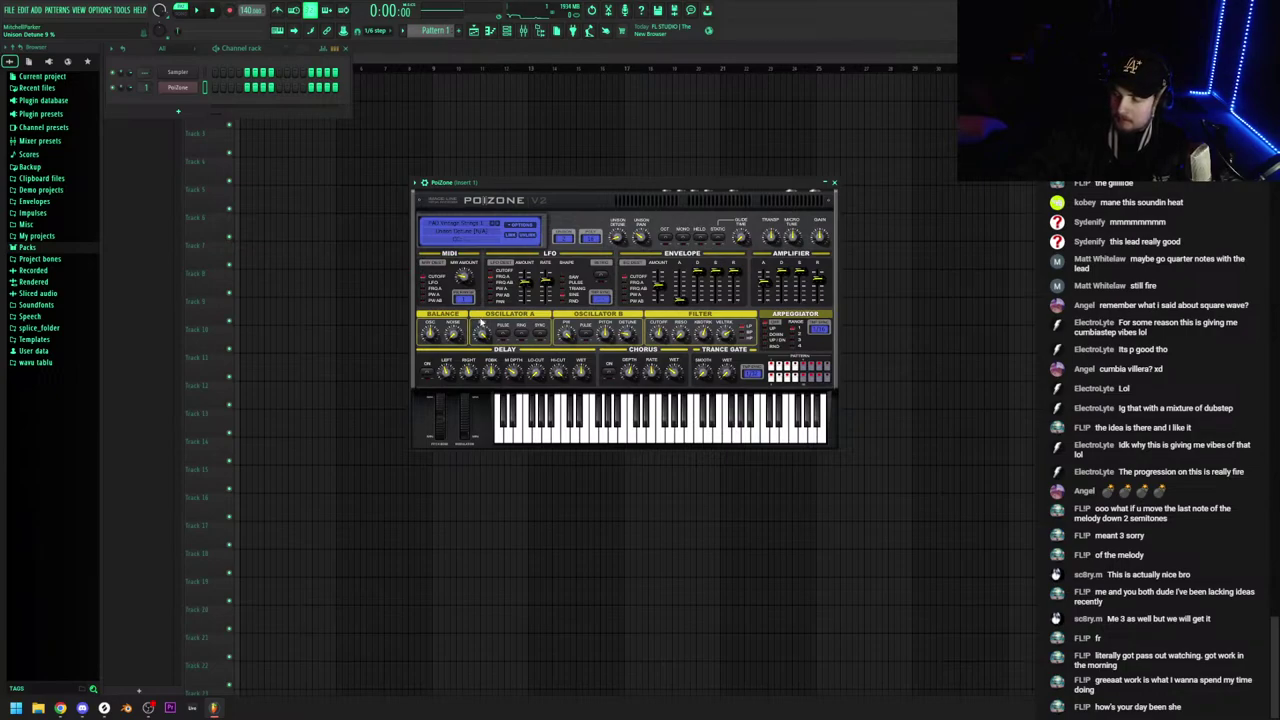
pyautogui.moveTo(542, 184); pyautogui.dragTo(530, 208)
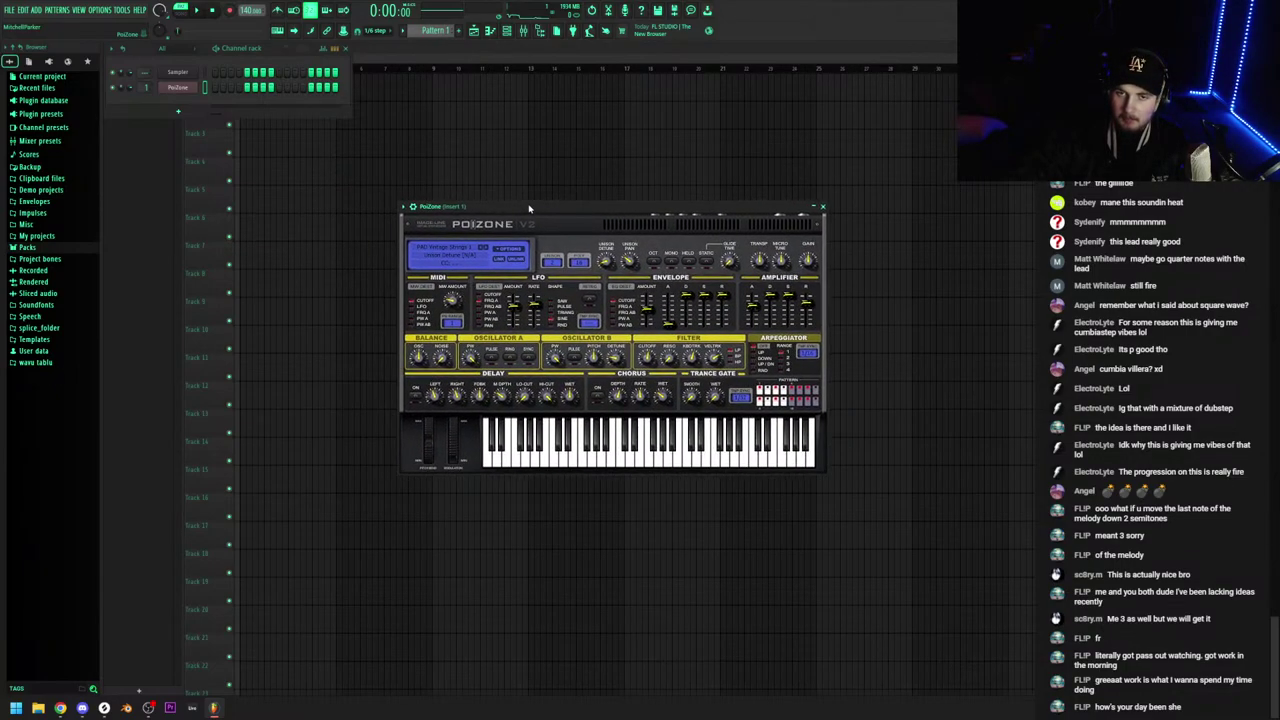
# Open the PoiZone channel in the piano roll
pyautogui.click(510, 34)
pyautogui.rightClick(190, 86)
pyautogui.click(225, 84)
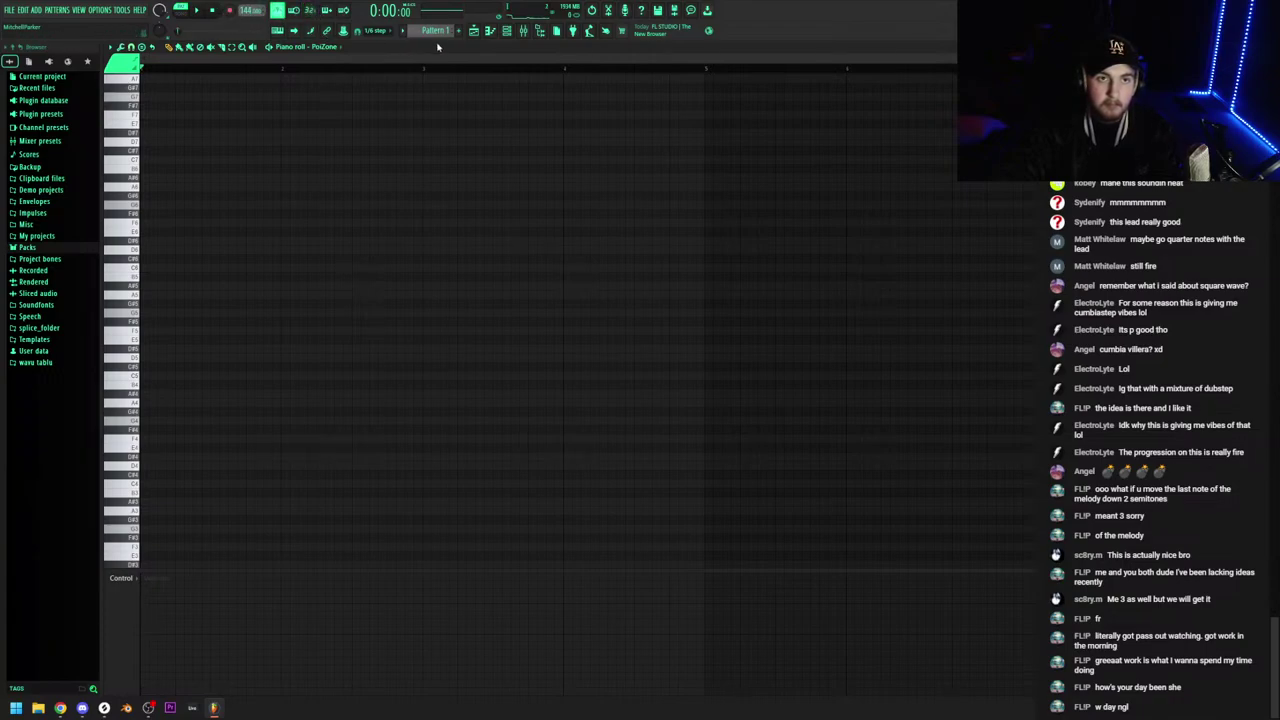
# Record a chord take with the PoiZone pad into Pattern 1 and undo it
pyautogui.click(183, 14)
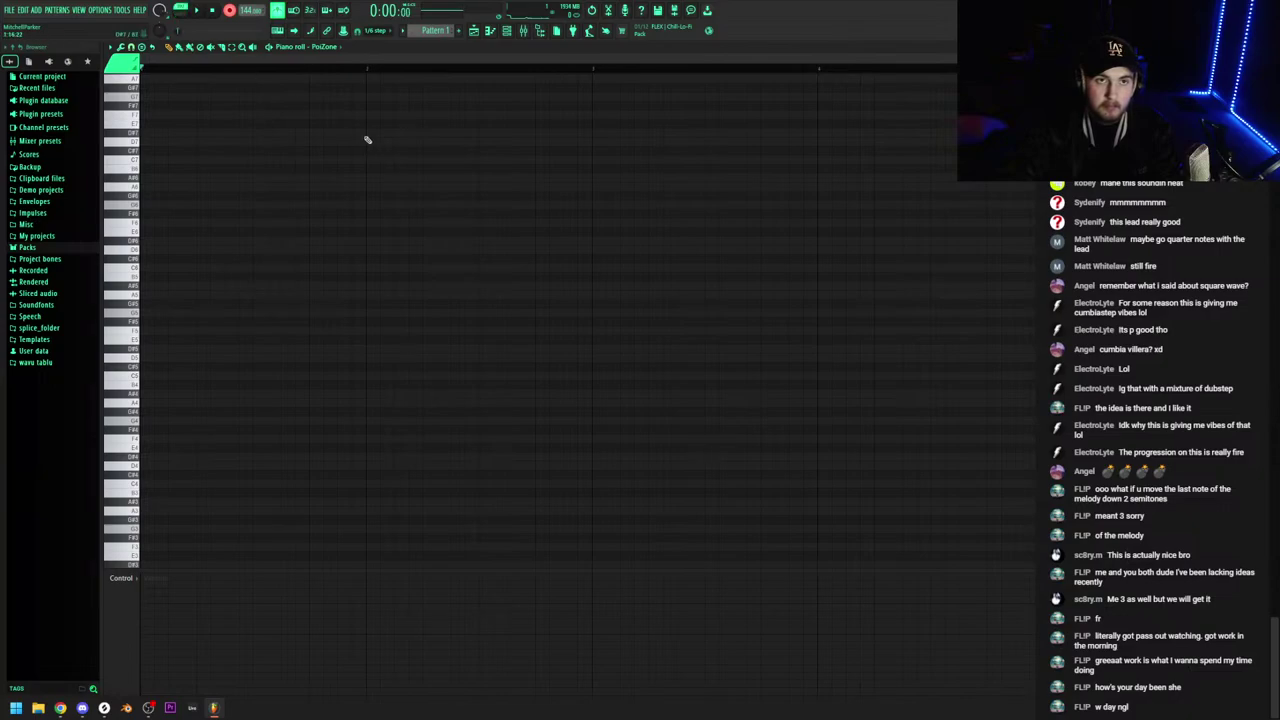
pyautogui.press('space')
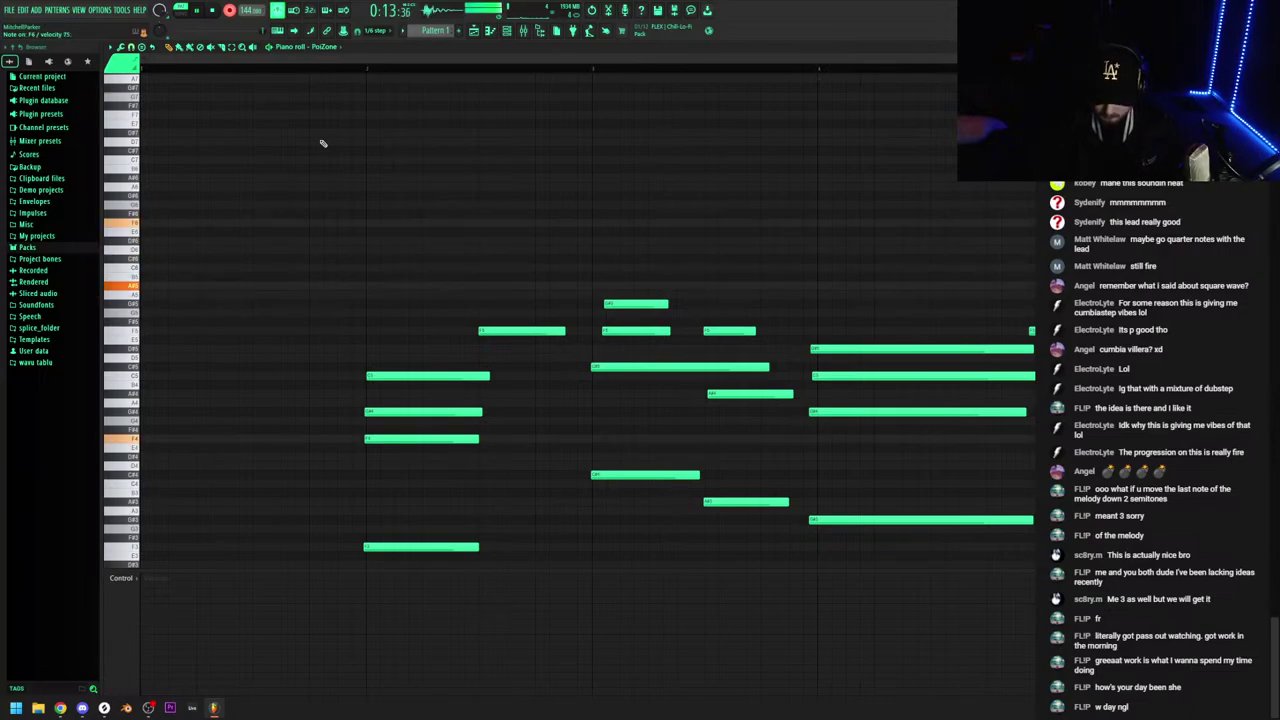
pyautogui.press('space')
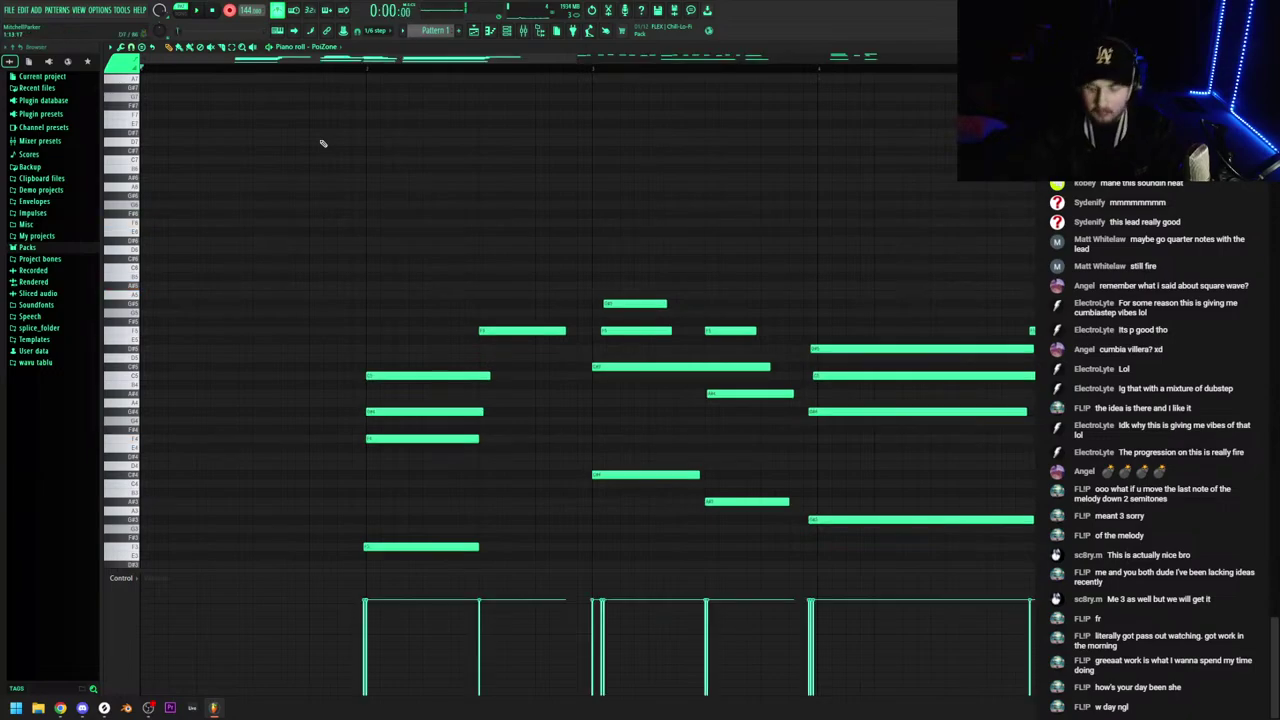
pyautogui.hotkey('ctrl', 'z')
# Show the playlist, switch to the Splice app and search its samples for "hat loop"
pyautogui.click(474, 31)
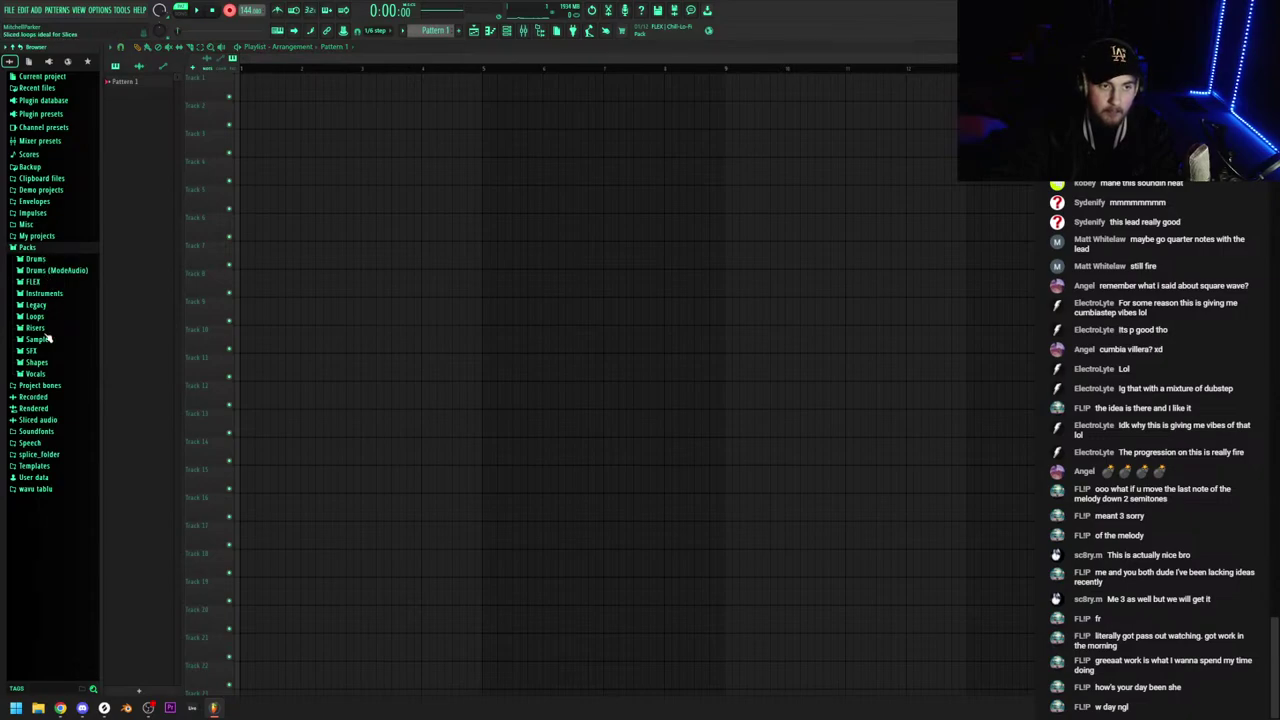
pyautogui.click(104, 708)
pyautogui.scroll(3, 700, 342)
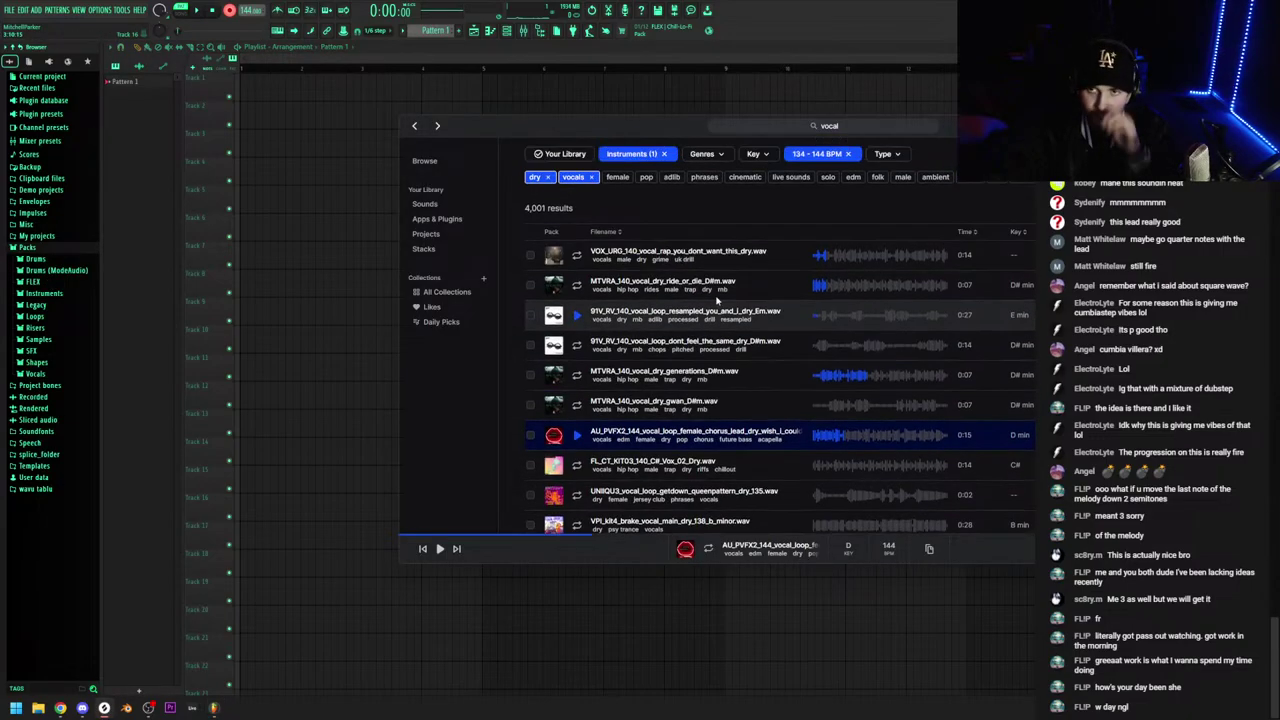
pyautogui.click(825, 126)
pyautogui.write('hat loop')
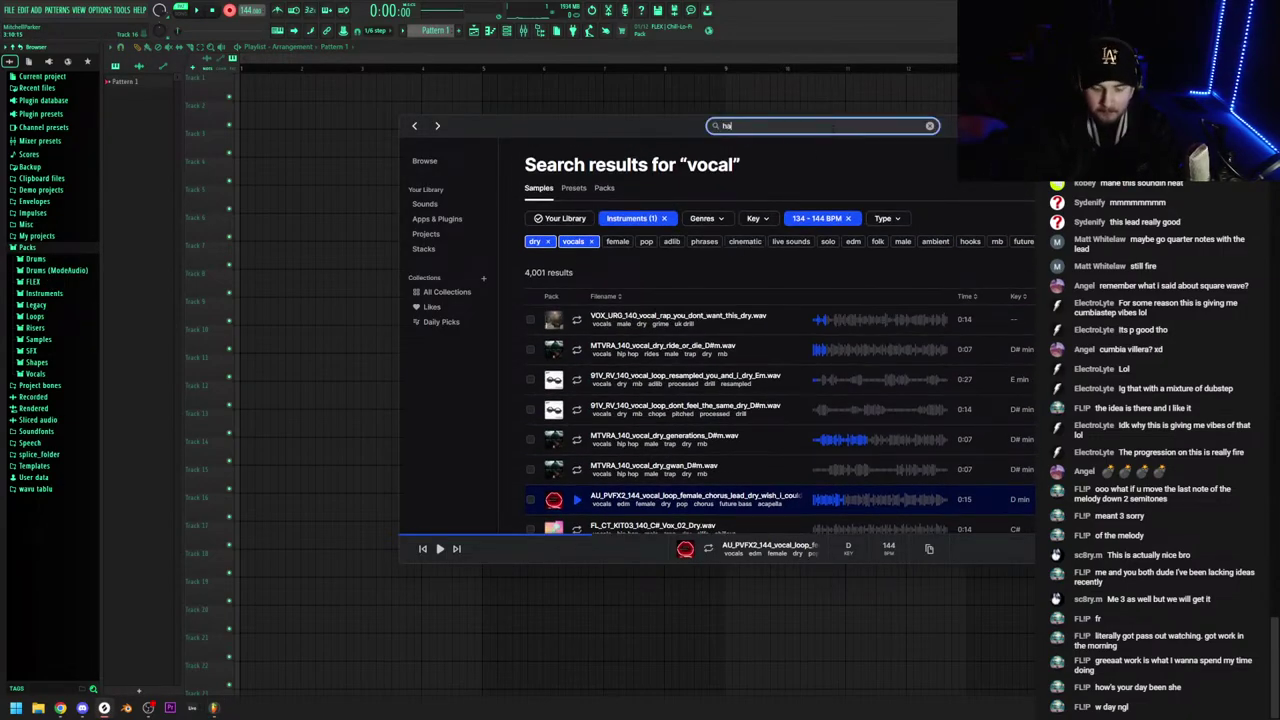
pyautogui.press('Return')
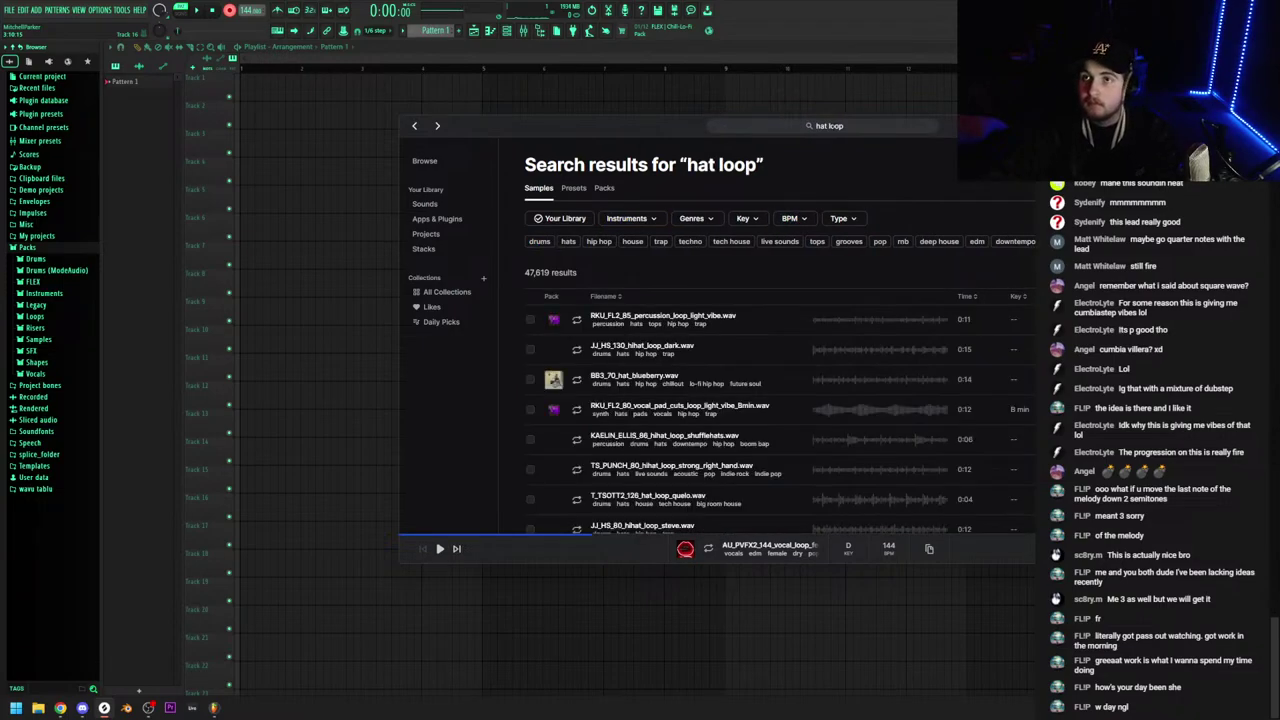
# Filter the hat loop results to a 140–145 BPM range and the hats tag
pyautogui.click(790, 218)
pyautogui.click(840, 265)
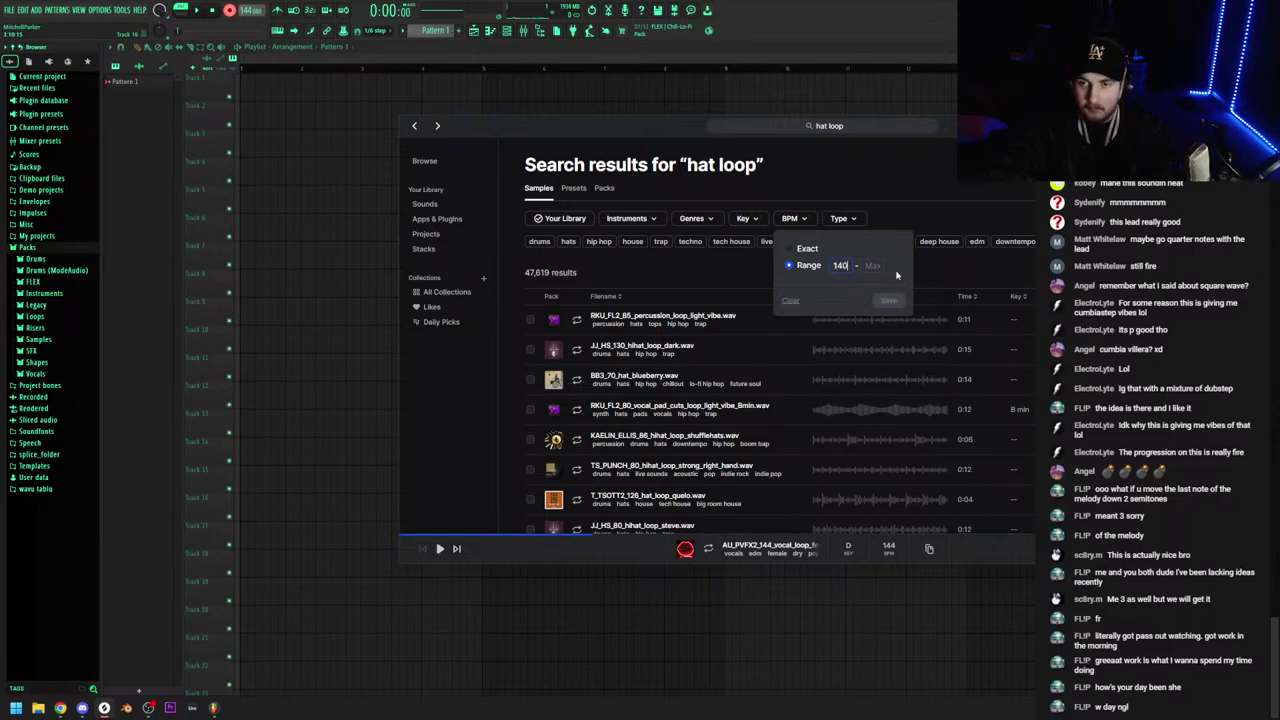
pyautogui.write('145')
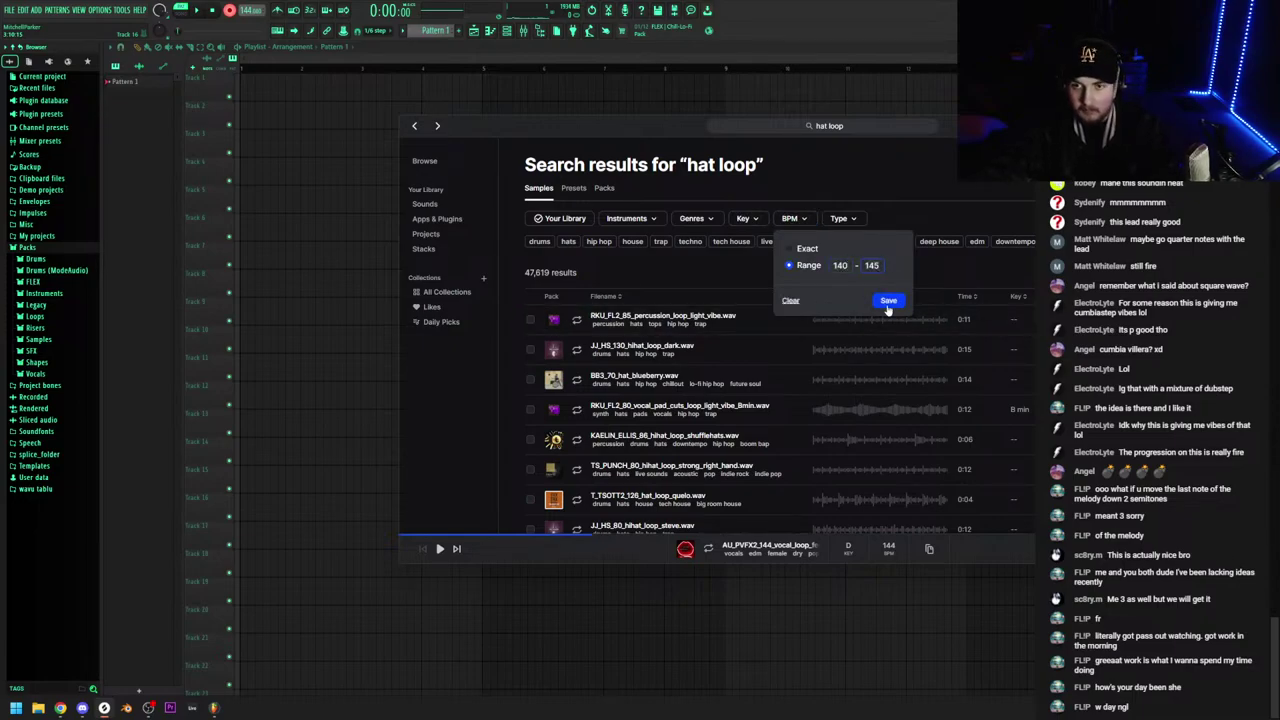
pyautogui.click(888, 300)
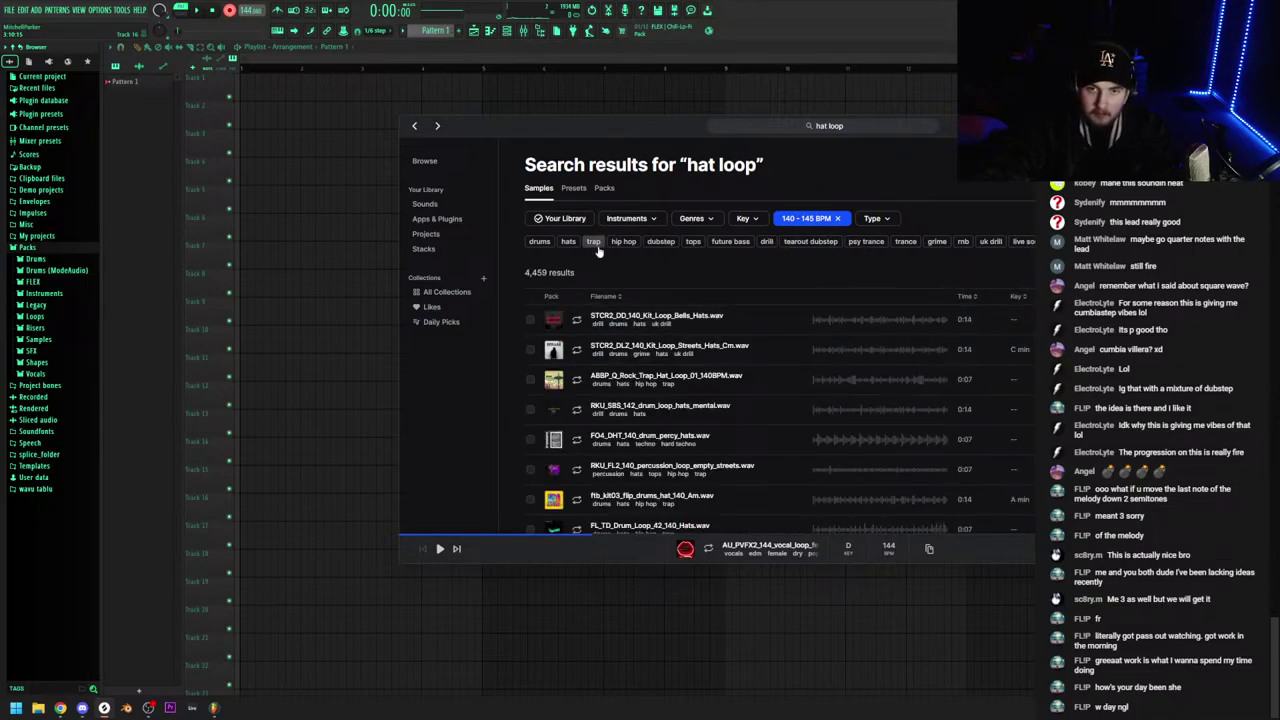
pyautogui.click(567, 242)
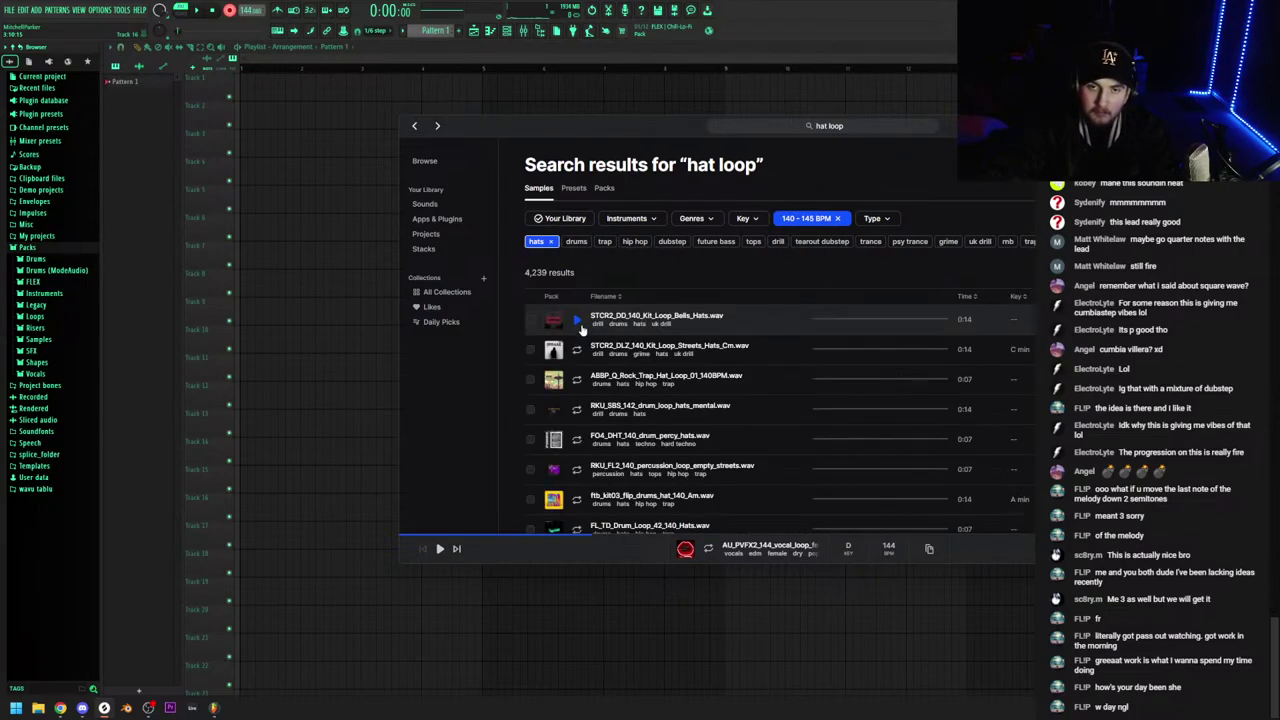
# Audition the filtered hat loops one after another, down to 012_-_TPTCK01_-_Drum_Loop_142_bpm.wav
pyautogui.click(577, 320)
pyautogui.click(576, 347)
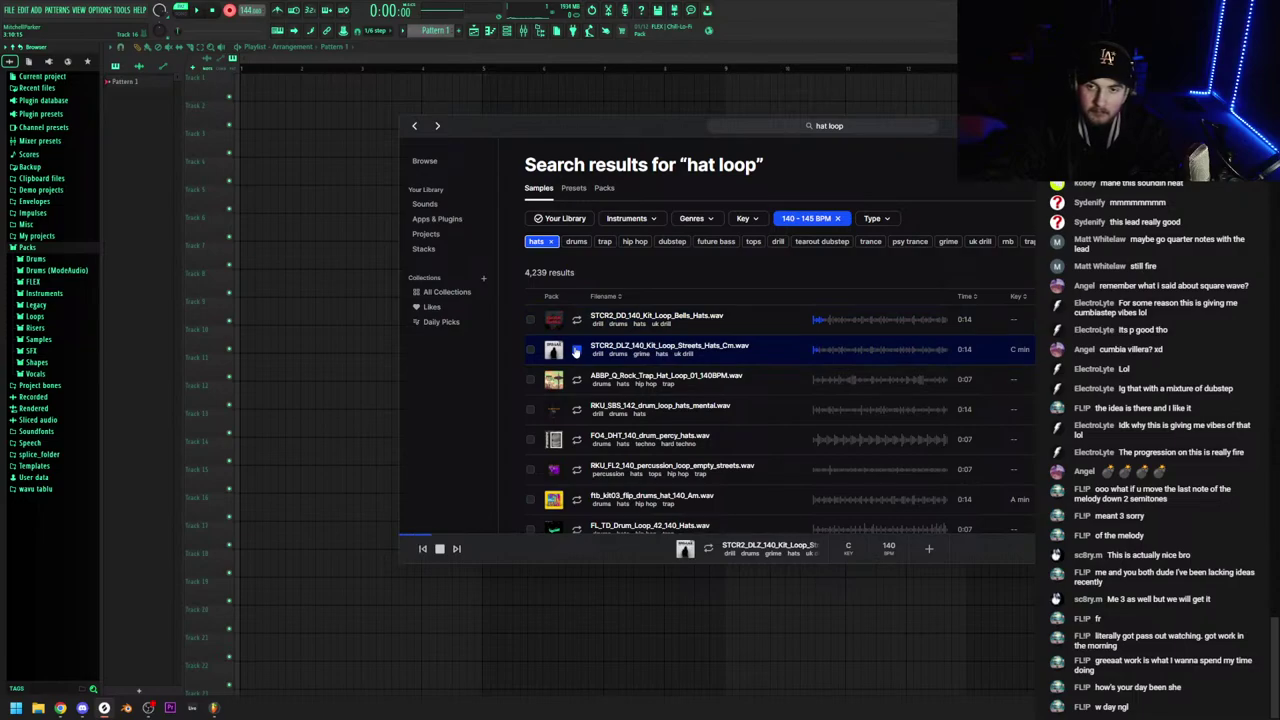
pyautogui.click(577, 379)
pyautogui.click(578, 410)
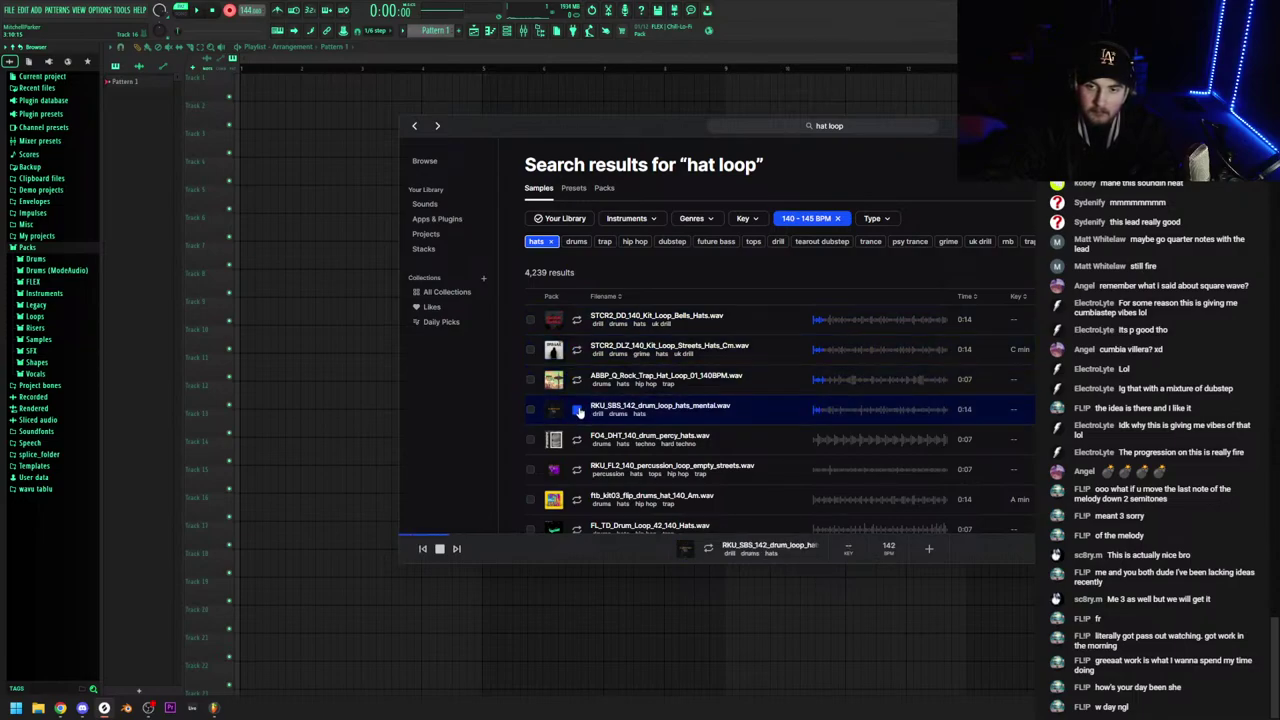
pyautogui.click(578, 440)
pyautogui.scroll(-1, 578, 440)
pyautogui.click(578, 422)
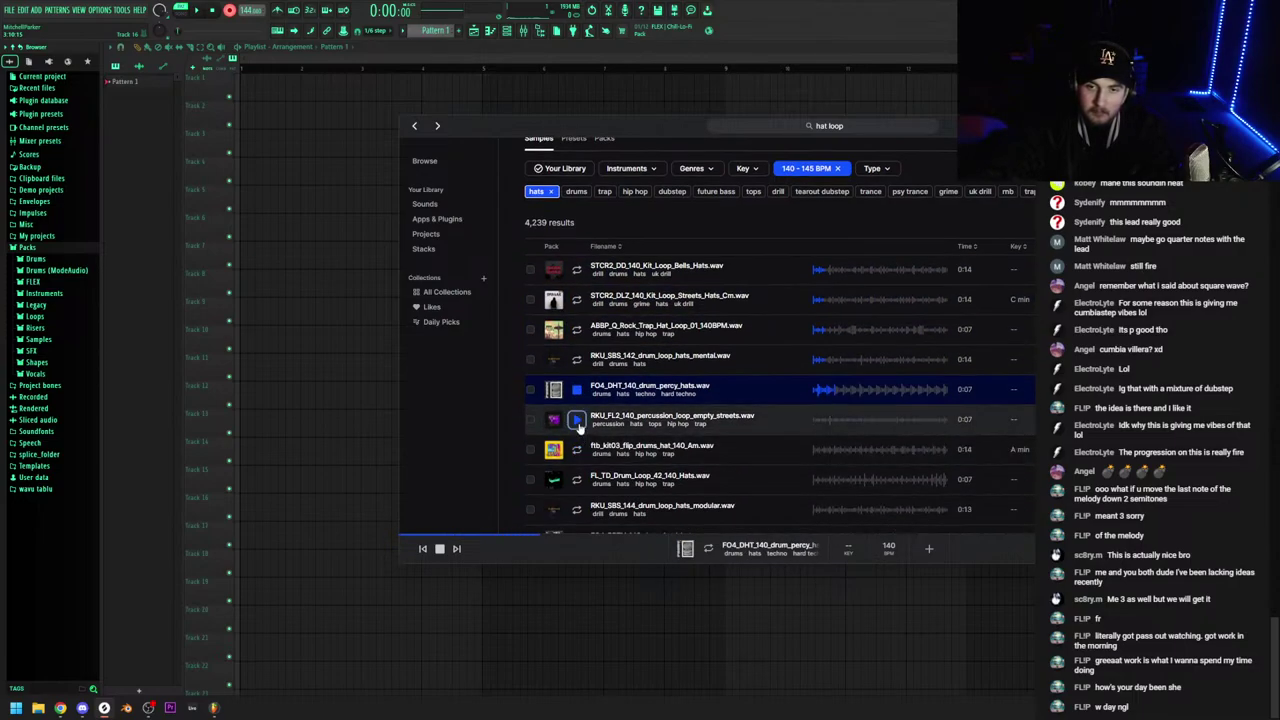
pyautogui.click(580, 481)
pyautogui.scroll(-1, 580, 470)
pyautogui.click(578, 459)
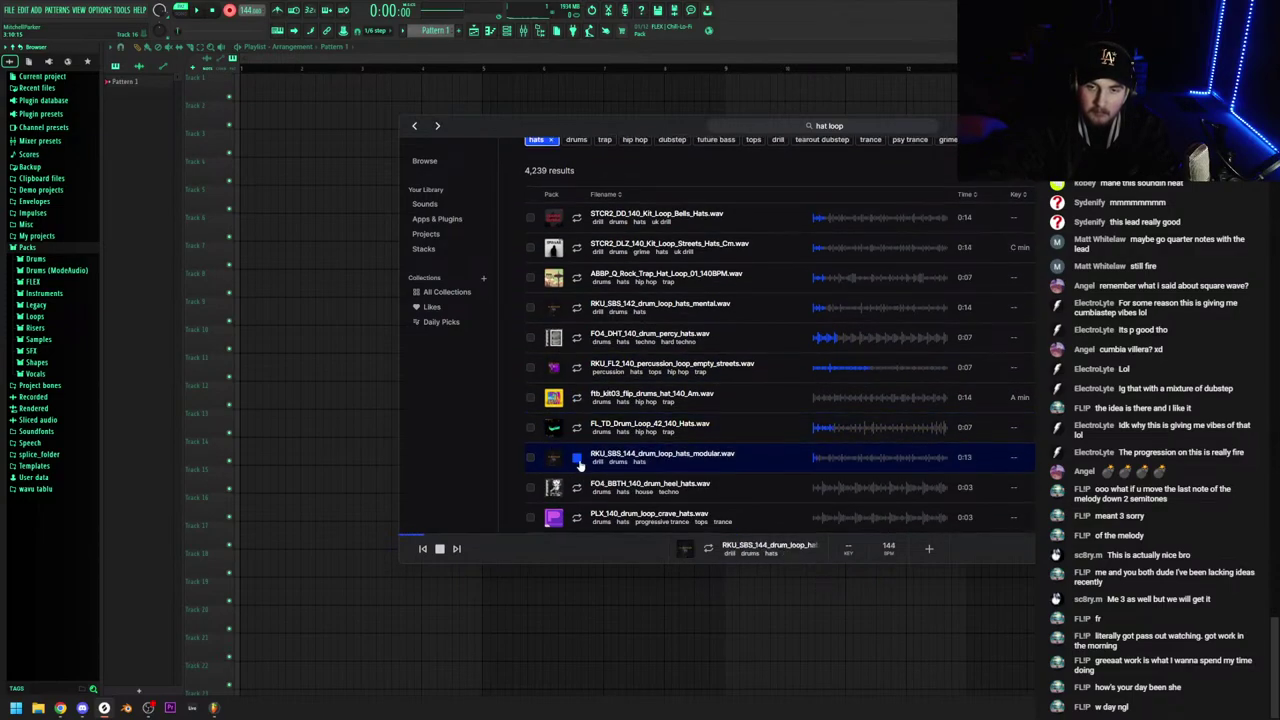
pyautogui.scroll(-1, 578, 455)
pyautogui.click(578, 444)
pyautogui.click(578, 468)
pyautogui.scroll(-1, 578, 466)
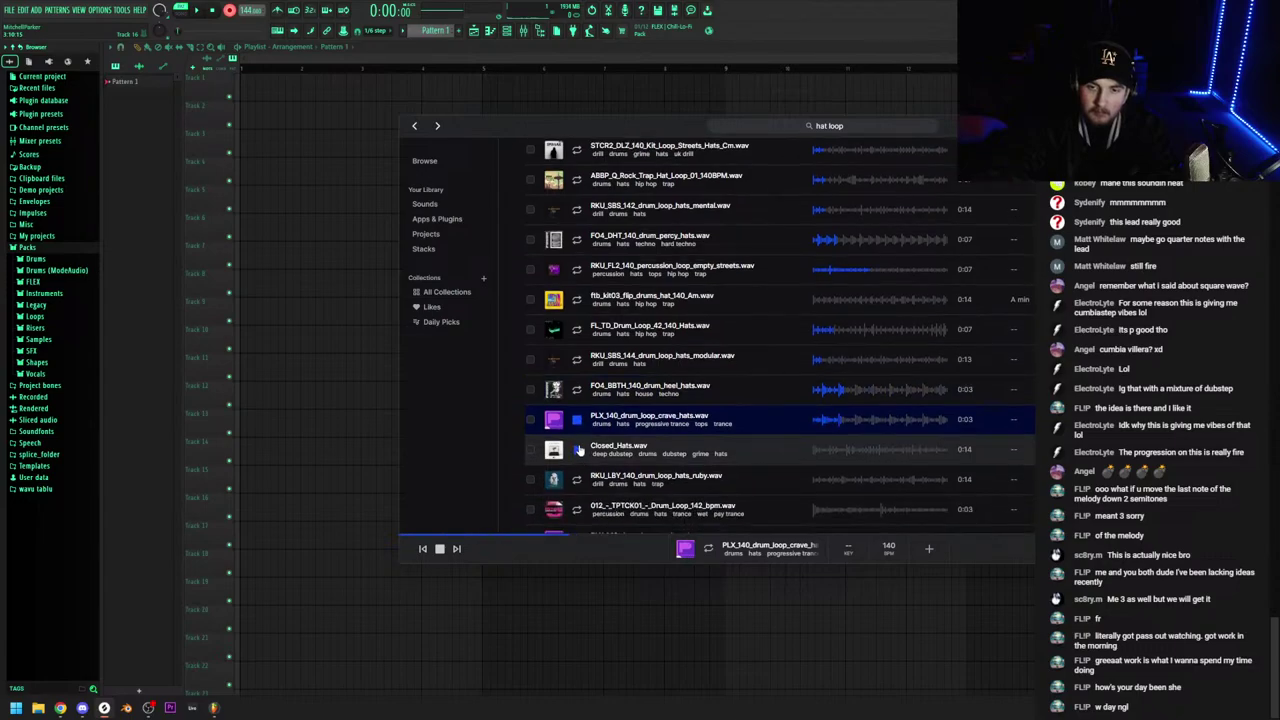
pyautogui.click(580, 452)
pyautogui.click(580, 479)
pyautogui.scroll(-1, 580, 479)
pyautogui.click(580, 461)
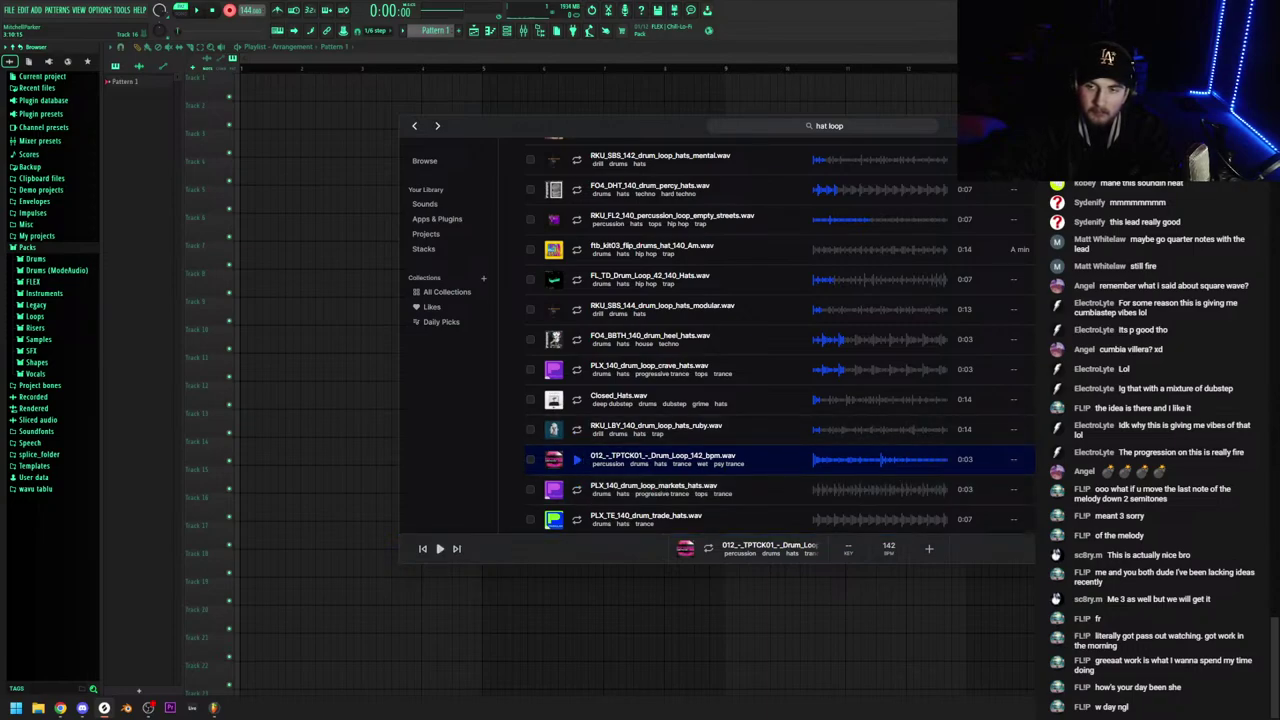
# Place 012_-_TPTCK01_-_Drum_Loop_142_bpm.wav at the start of Track 1 in FL Studio's playlist and set the project tempo to 142 BPM
pyautogui.click(1130, 460)
pyautogui.moveTo(1020, 460); pyautogui.dragTo(240, 86)
pyautogui.scroll(3, 288, 127)
pyautogui.scroll(-2, 246, 10)
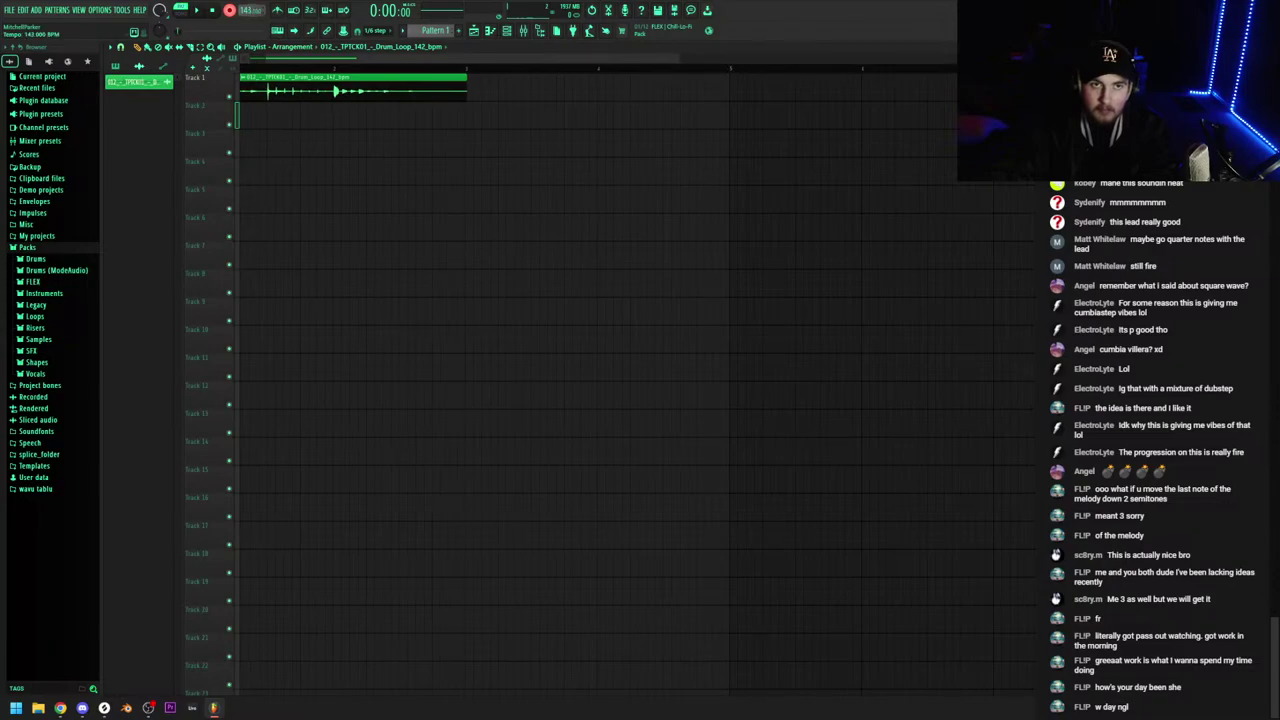
# Duplicate the drum loop clip repeatedly along Track 1 until it fills a long stretch of the arrangement
pyautogui.hotkey('ctrl', 'a')
pyautogui.hotkey('ctrl', 'b')
pyautogui.scroll(-3, 524, 168)
pyautogui.hotkey('ctrl', 'a')
pyautogui.hotkey('ctrl', 'b')
pyautogui.scroll(-1, 520, 180)
pyautogui.hotkey('ctrl', 'a')
pyautogui.hotkey('ctrl', 'b')
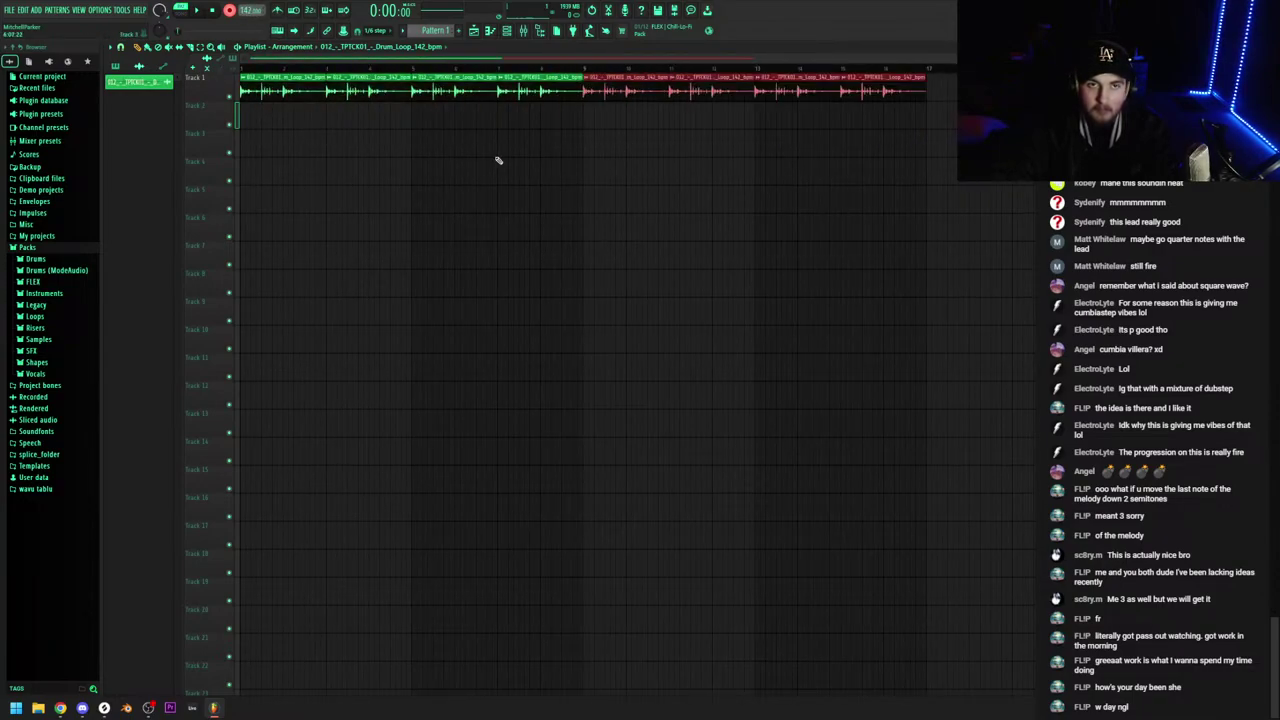
pyautogui.scroll(-1, 497, 160)
pyautogui.hotkey('ctrl', 'a')
pyautogui.hotkey('ctrl', 'b')
pyautogui.scroll(-4, 418, 158)
pyautogui.hotkey('ctrl', 'b')
pyautogui.scroll(-2, 380, 178)
pyautogui.hotkey('ctrl', 'b')
pyautogui.hotkey('ctrl', 'b')
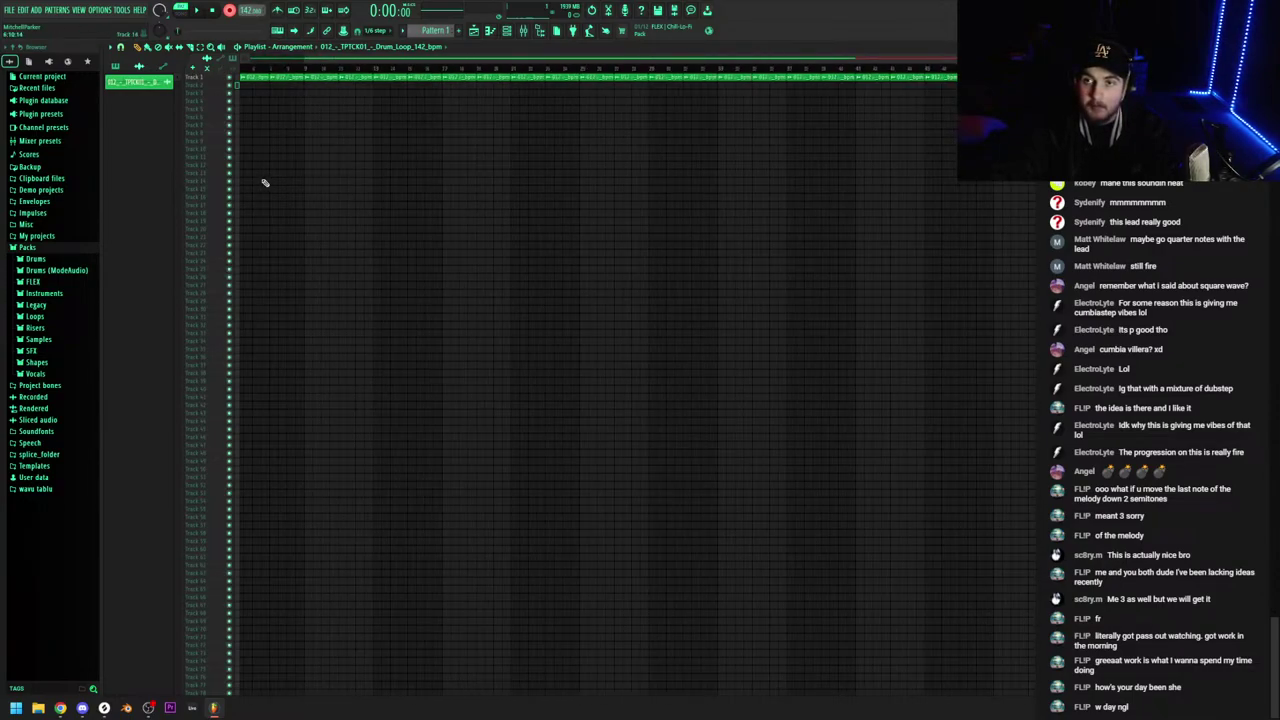
# Place Pattern 1 at the start of Track 2 and extend its clip alongside the row of drum loops
pyautogui.scroll(-1, 463, 188)
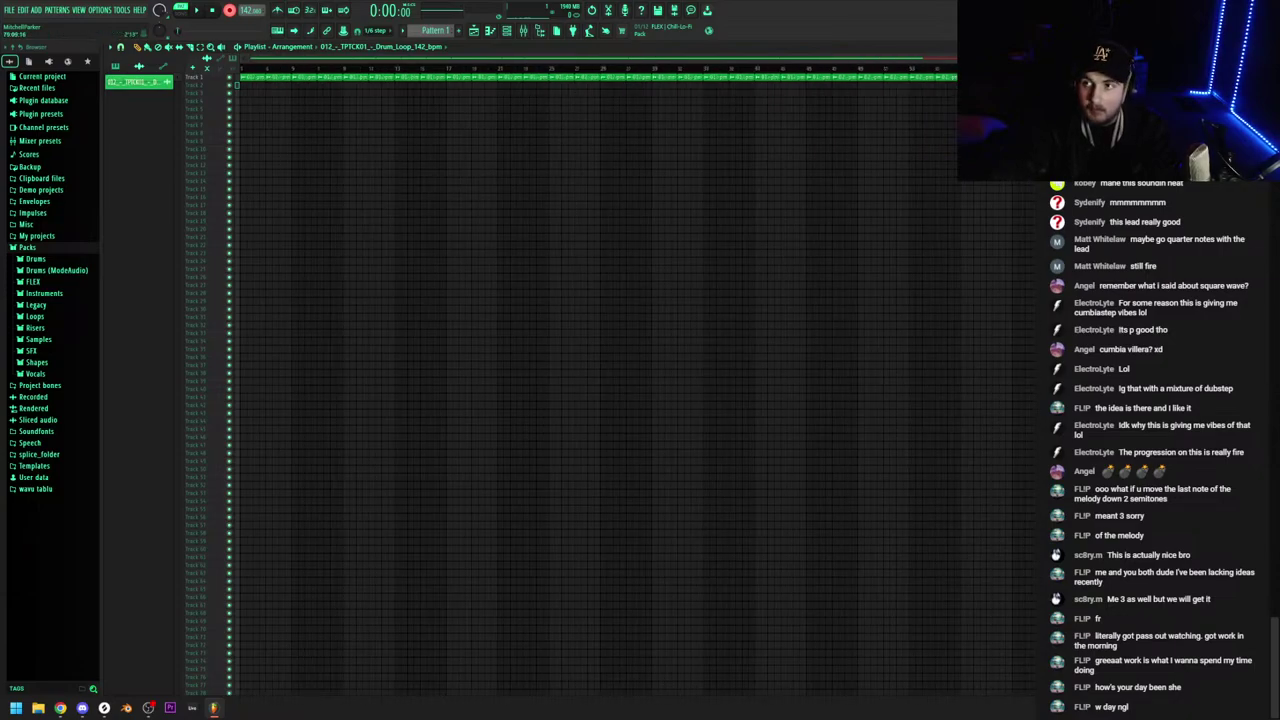
pyautogui.moveTo(1268, 76); pyautogui.dragTo(1268, 50)
pyautogui.click(115, 66)
pyautogui.click(421, 163)
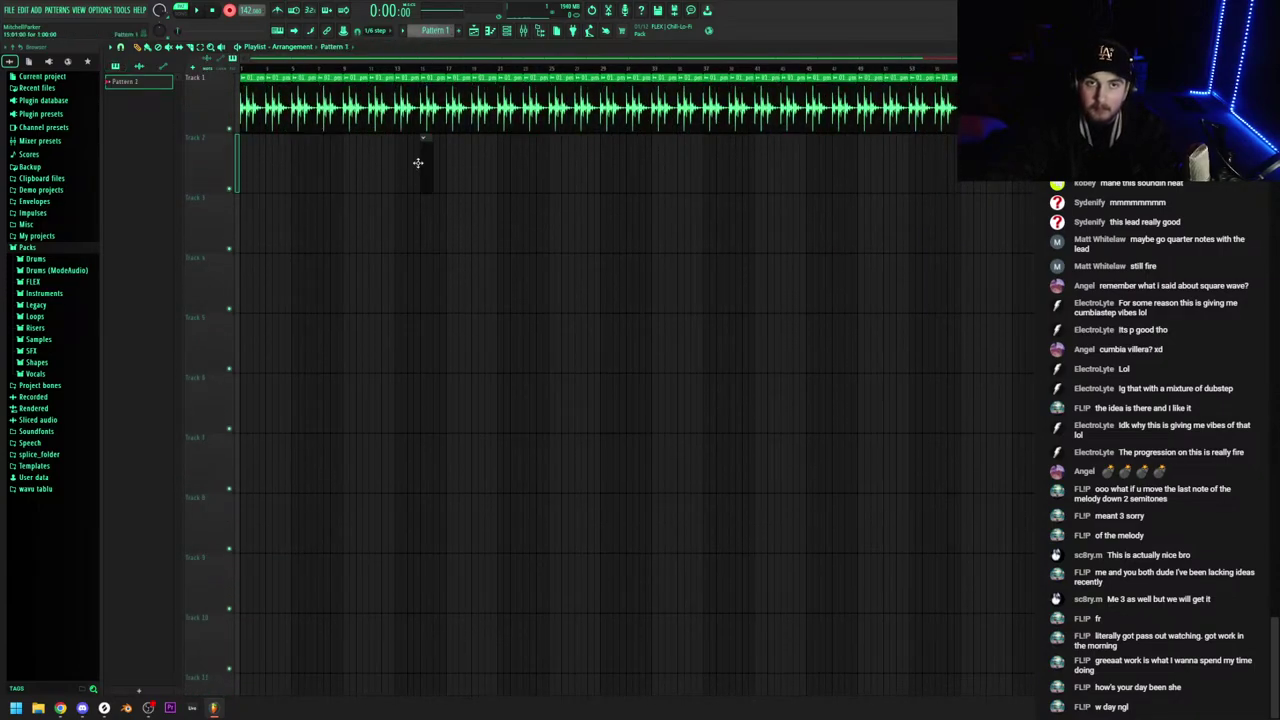
pyautogui.moveTo(429, 160); pyautogui.dragTo(151, 174)
pyautogui.moveTo(252, 141); pyautogui.dragTo(1200, 150)
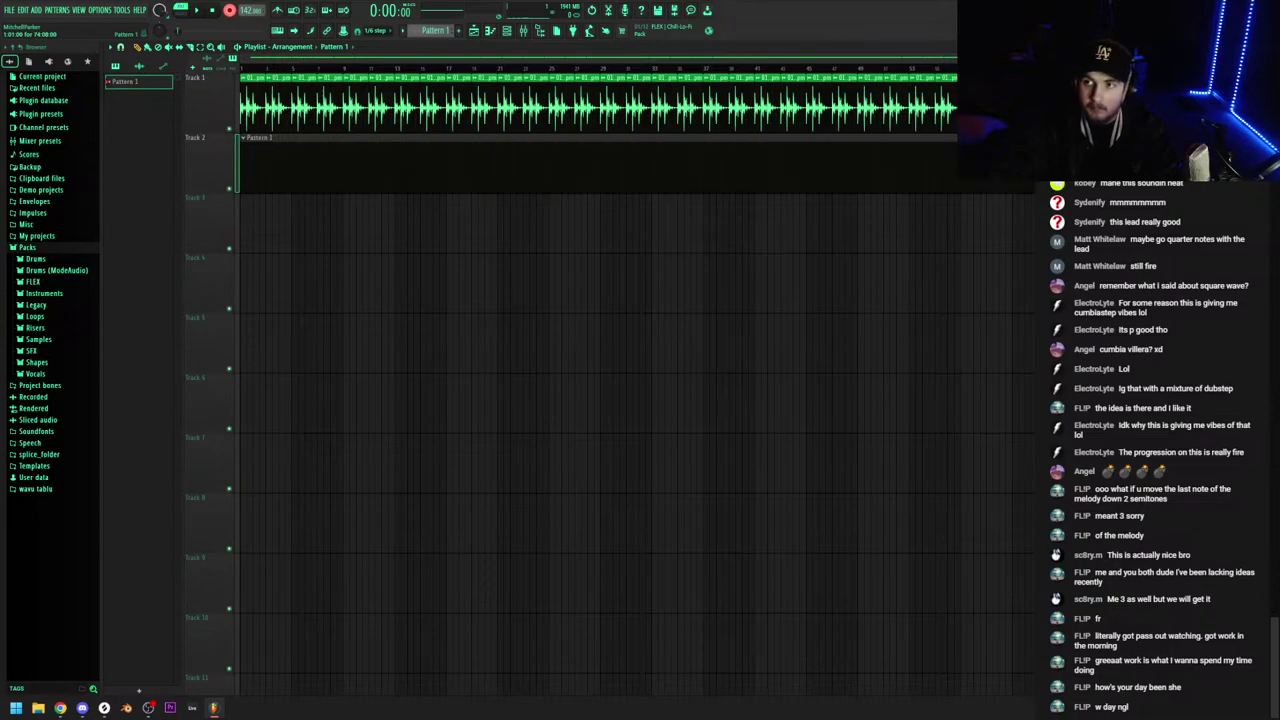
# Show the unsorted channels in the channel rack and open the PoiZone synth
pyautogui.click(507, 31)
pyautogui.click(177, 49)
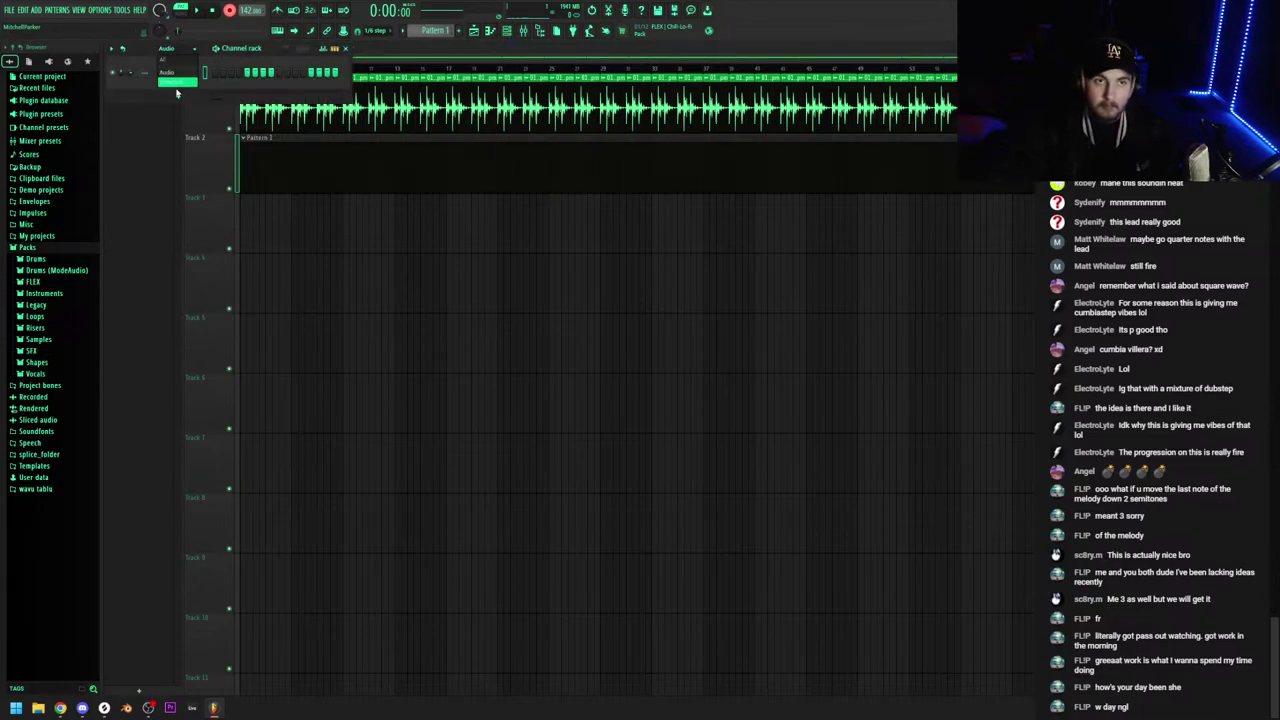
pyautogui.click(175, 83)
pyautogui.click(177, 87)
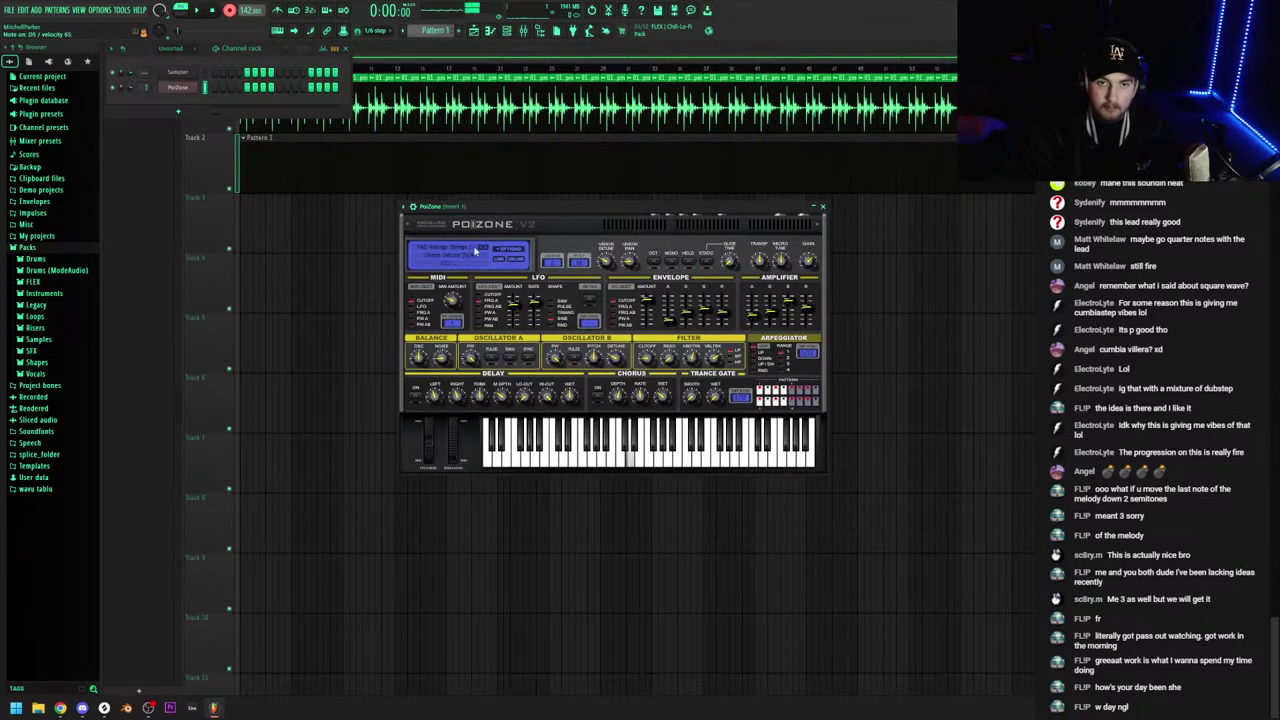
# Load the SYN Diamond Bellsynth preset in PoiZone, close the preset library and reposition the synth window
pyautogui.click(475, 250)
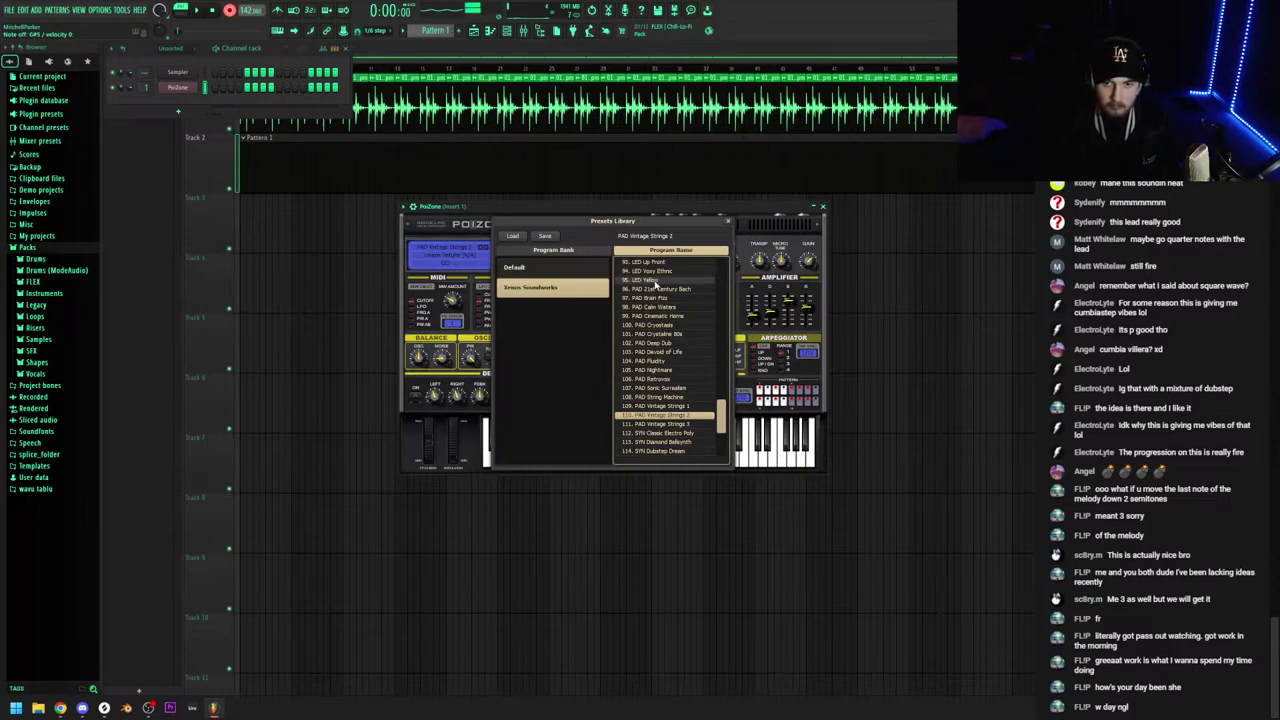
pyautogui.click(657, 424)
pyautogui.click(657, 433)
pyautogui.click(657, 442)
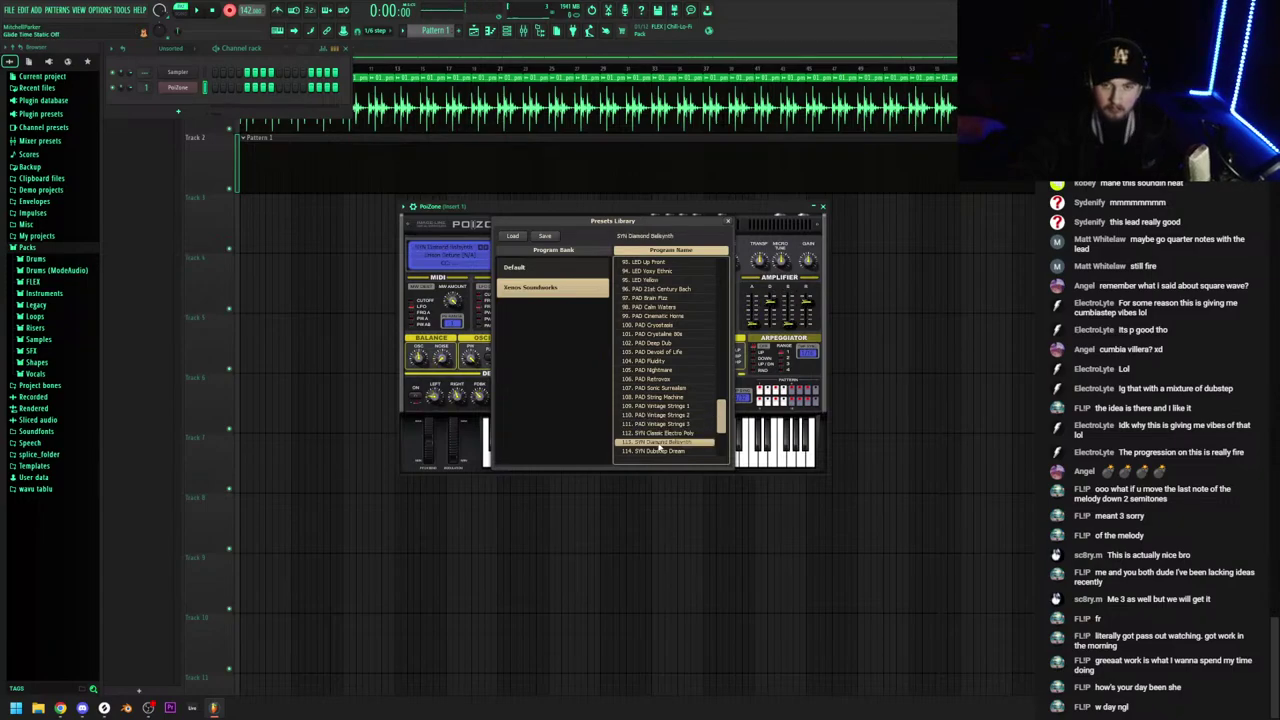
pyautogui.scroll(-2, 660, 435)
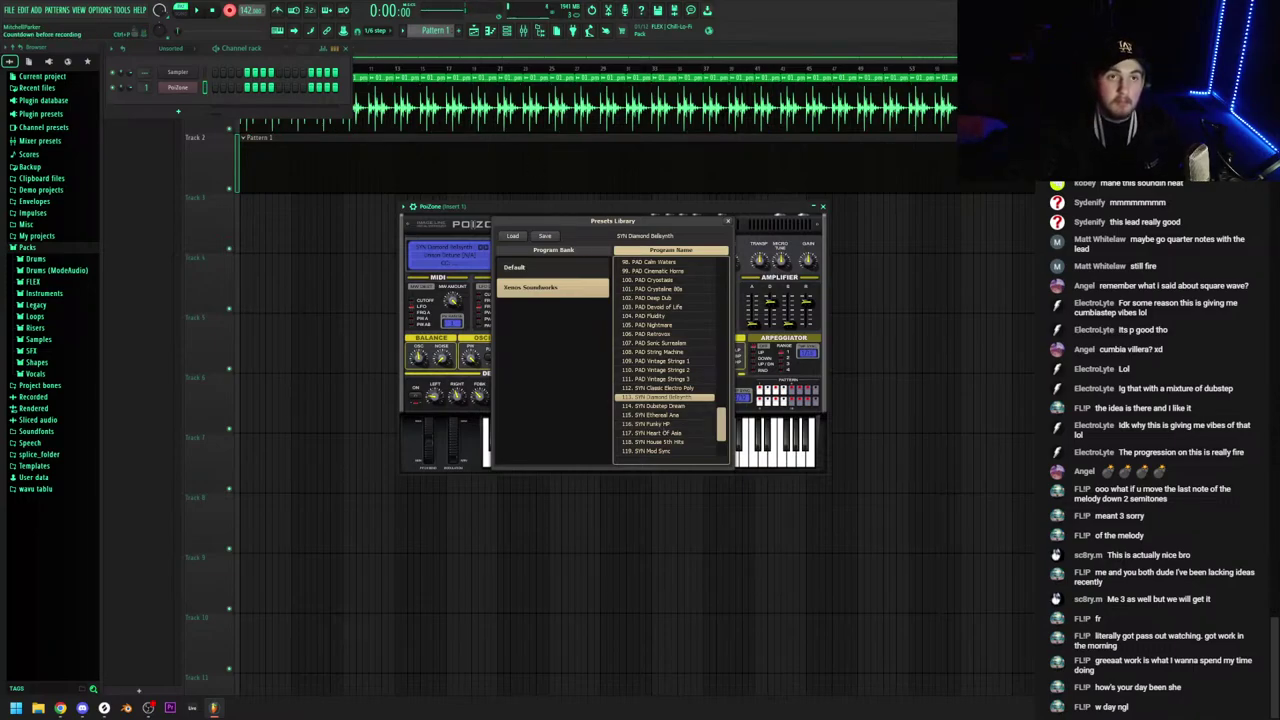
pyautogui.press('Escape')
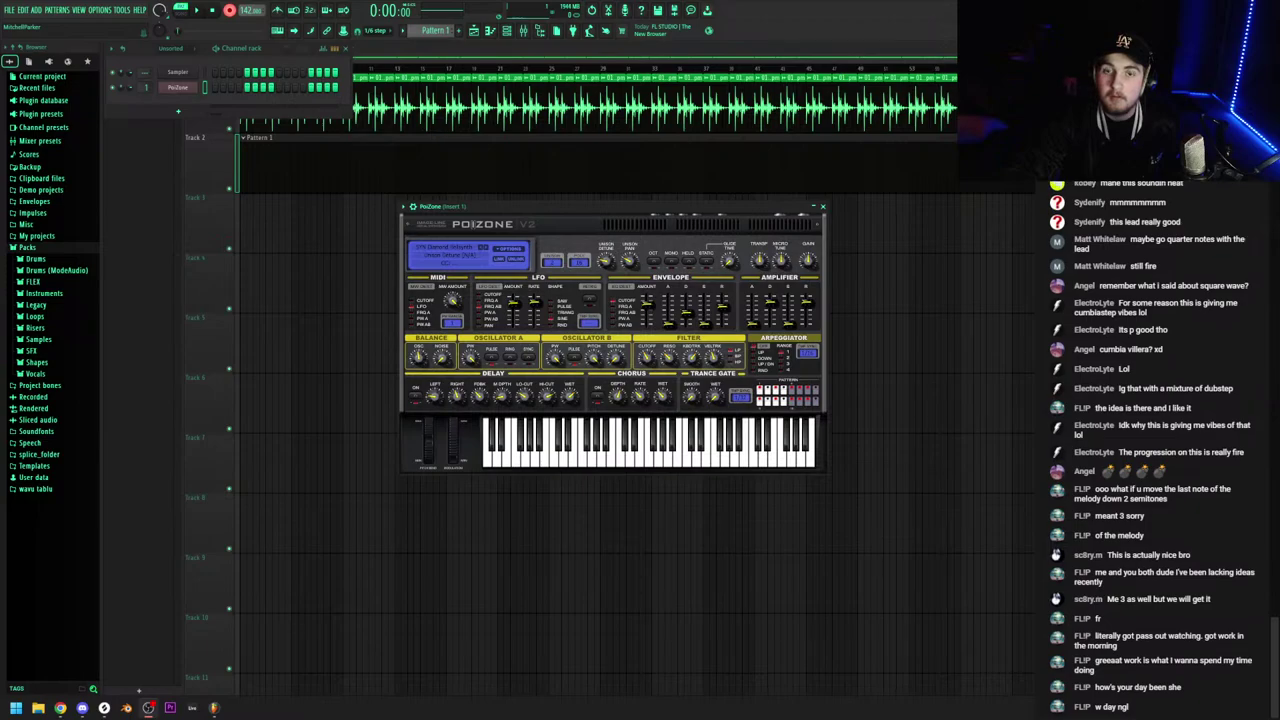
pyautogui.moveTo(564, 215); pyautogui.dragTo(589, 254)
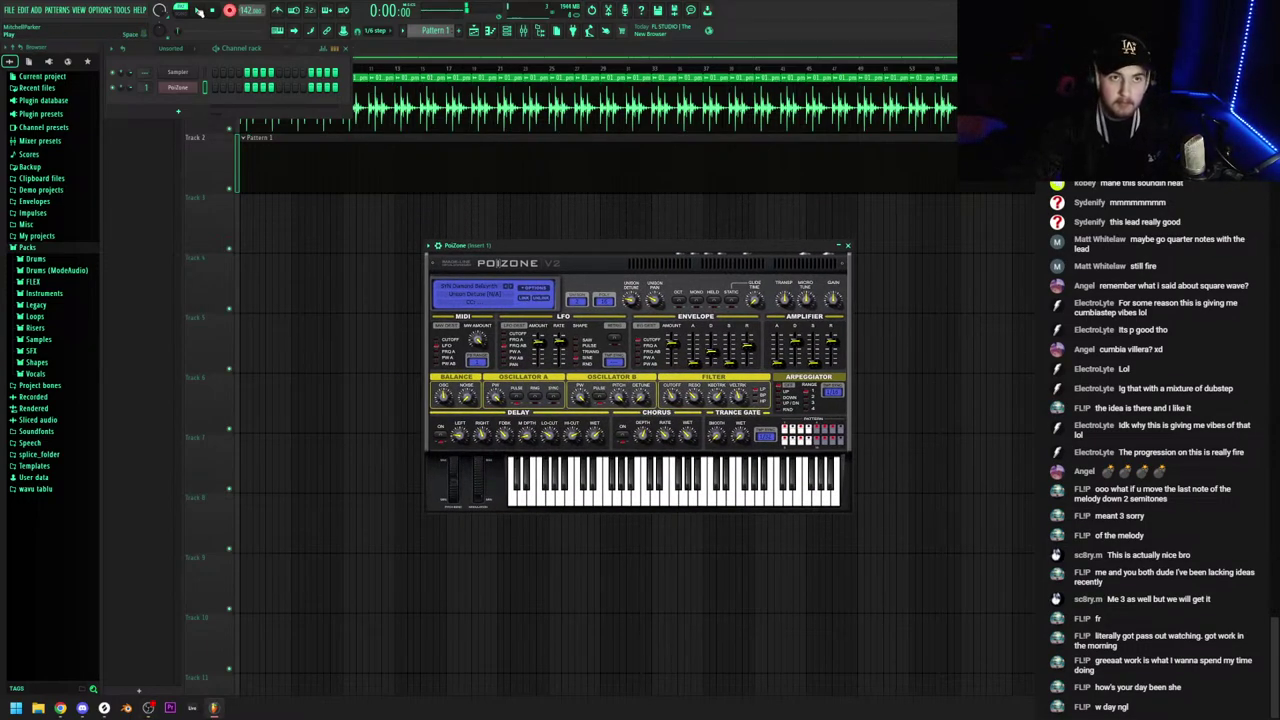
# Enable the countdown before recording and record a PoiZone part into Pattern 1 over the drum loop
pyautogui.click(198, 10)
pyautogui.click(212, 10)
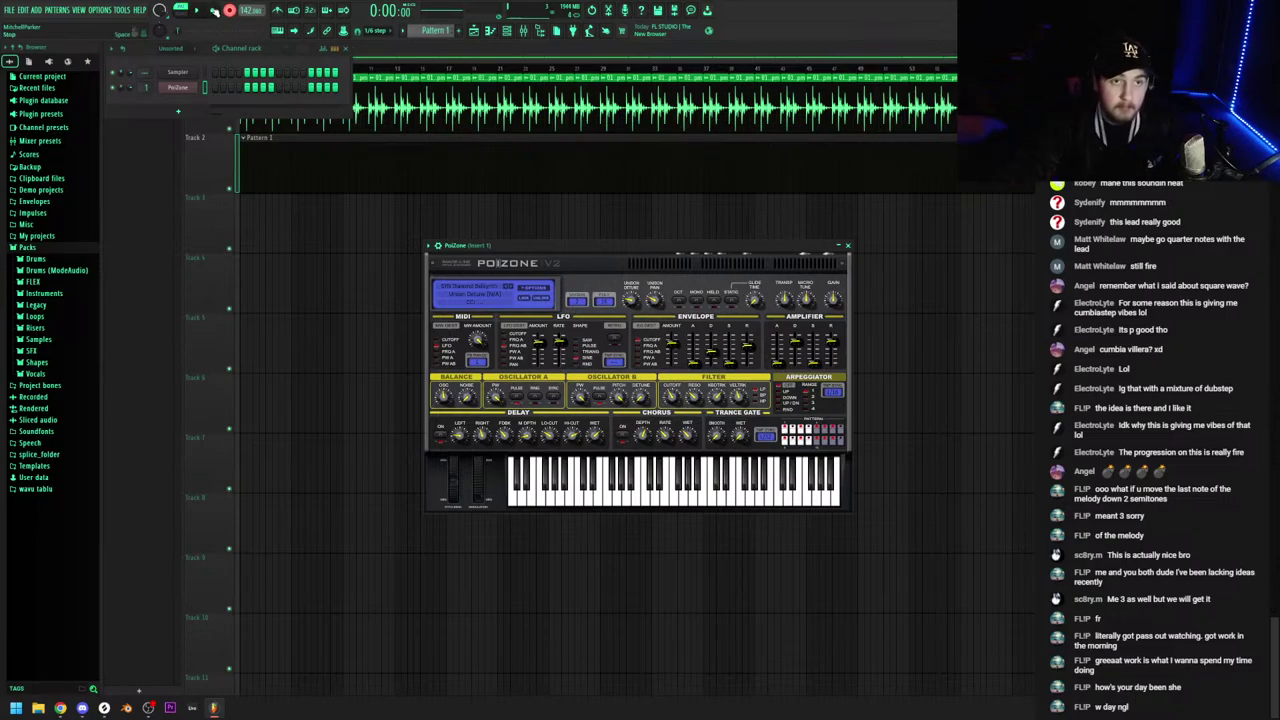
pyautogui.click(310, 10)
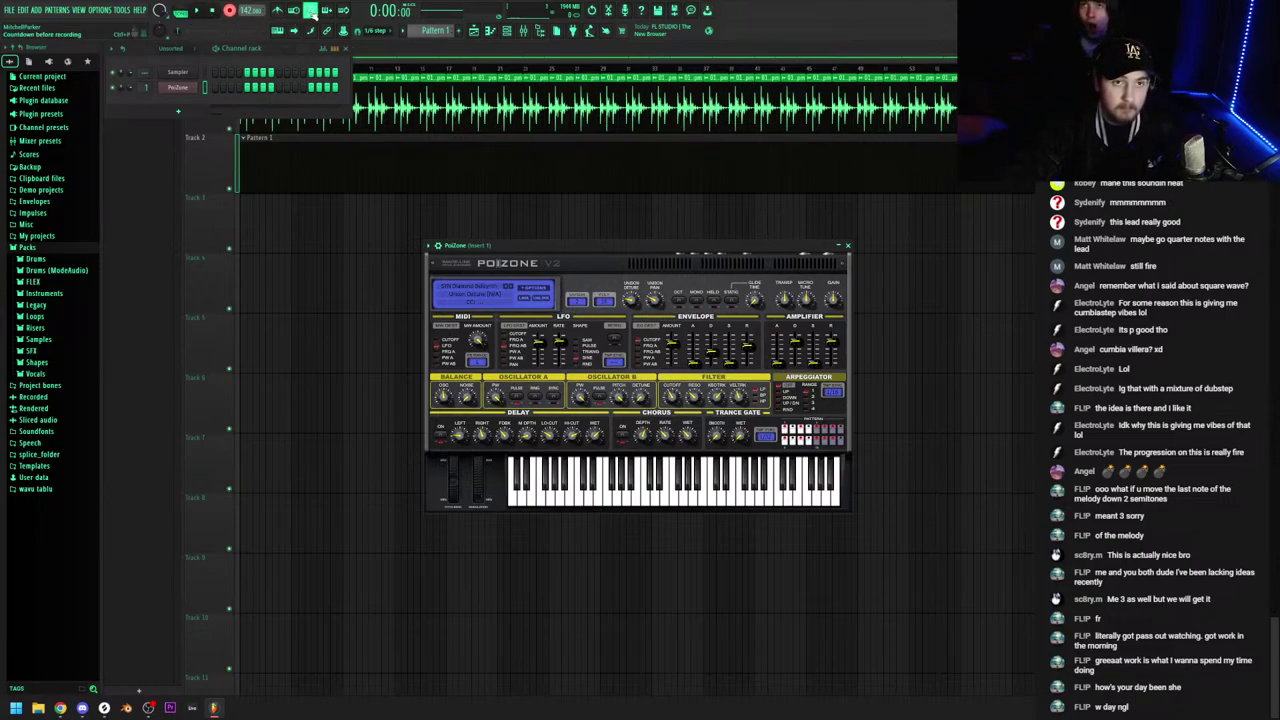
pyautogui.click(198, 10)
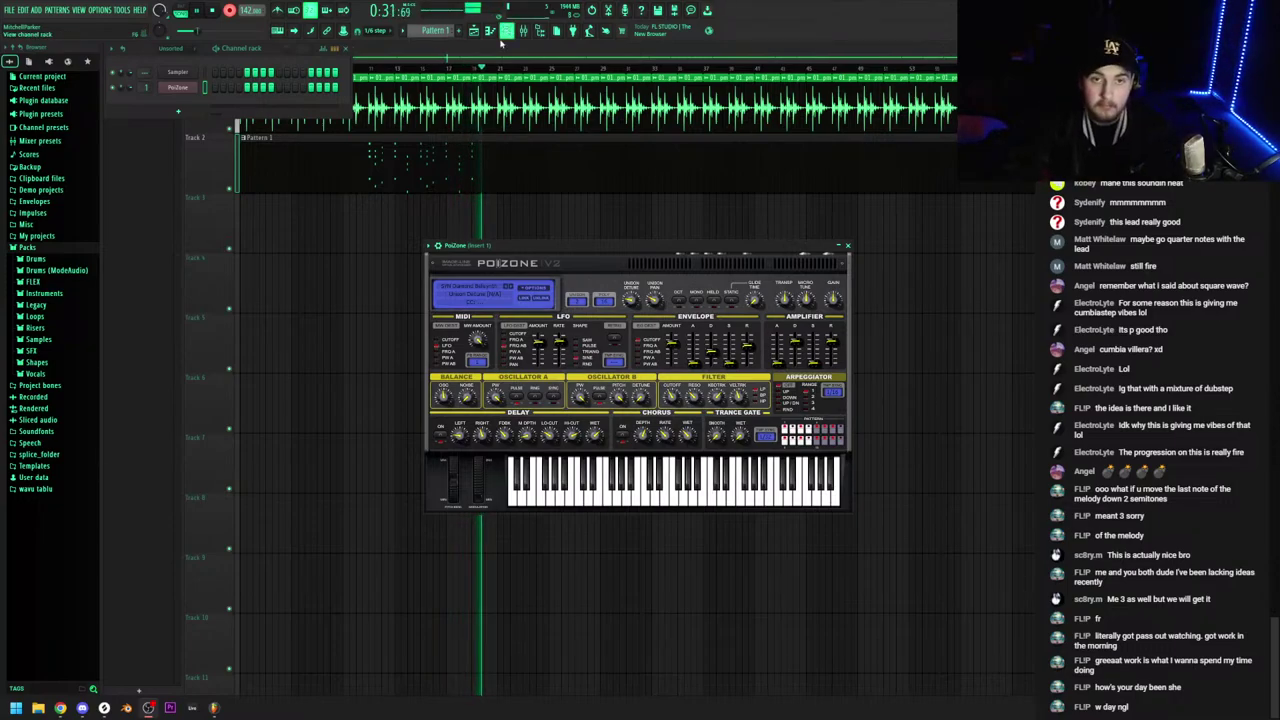
pyautogui.press('space')
# Open the Pattern 1 clip in the piano roll and delete all of its recorded PoiZone notes
pyautogui.click(420, 141)
pyautogui.doubleClick(428, 115)
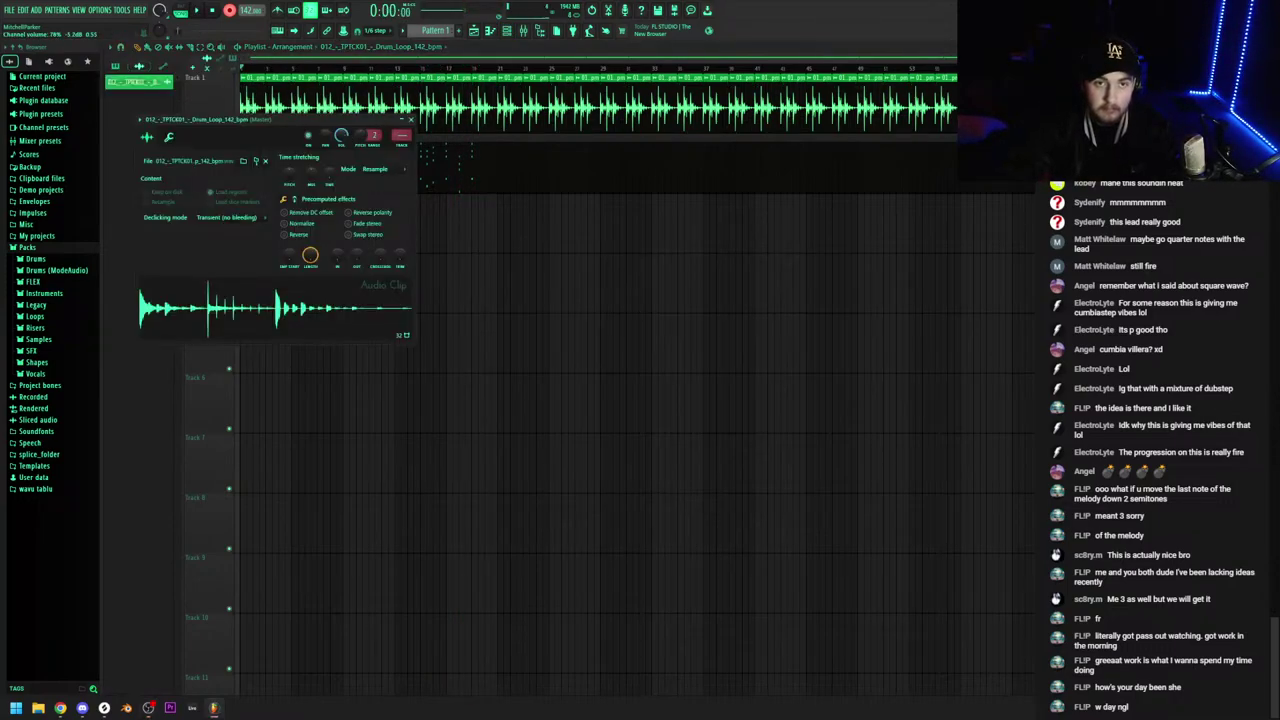
pyautogui.click(458, 152)
pyautogui.doubleClick(458, 152)
pyautogui.hotkey('ctrl', 'a')
pyautogui.press('Delete')
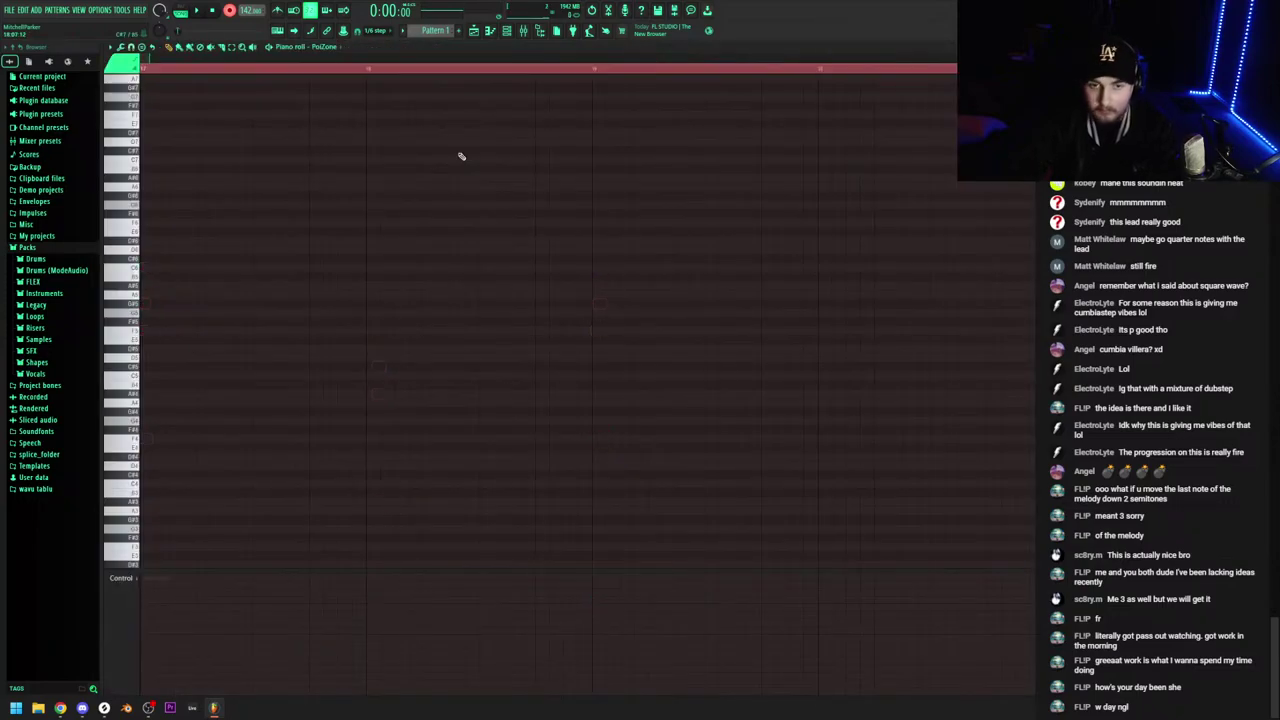
pyautogui.press('space')
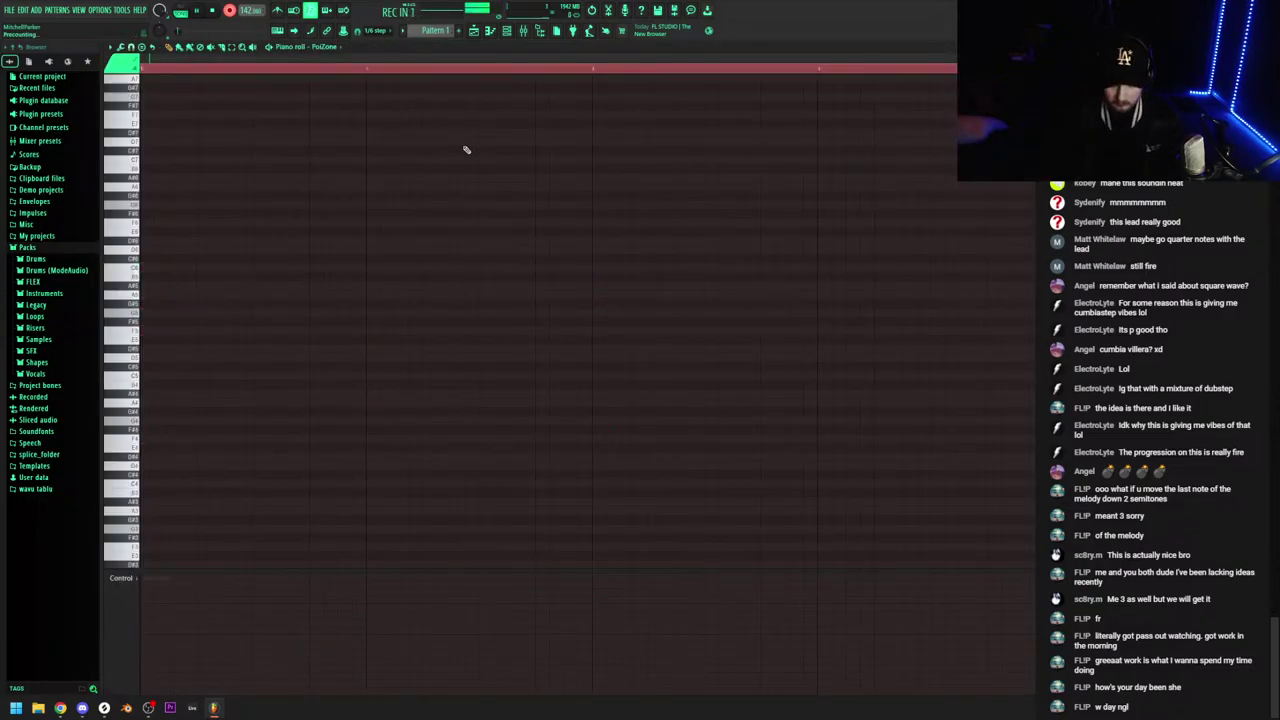
pyautogui.click(473, 33)
pyautogui.press('space')
# Make PoiZone the active channel by opening its piano roll and return to the playlist
pyautogui.doubleClick(314, 174)
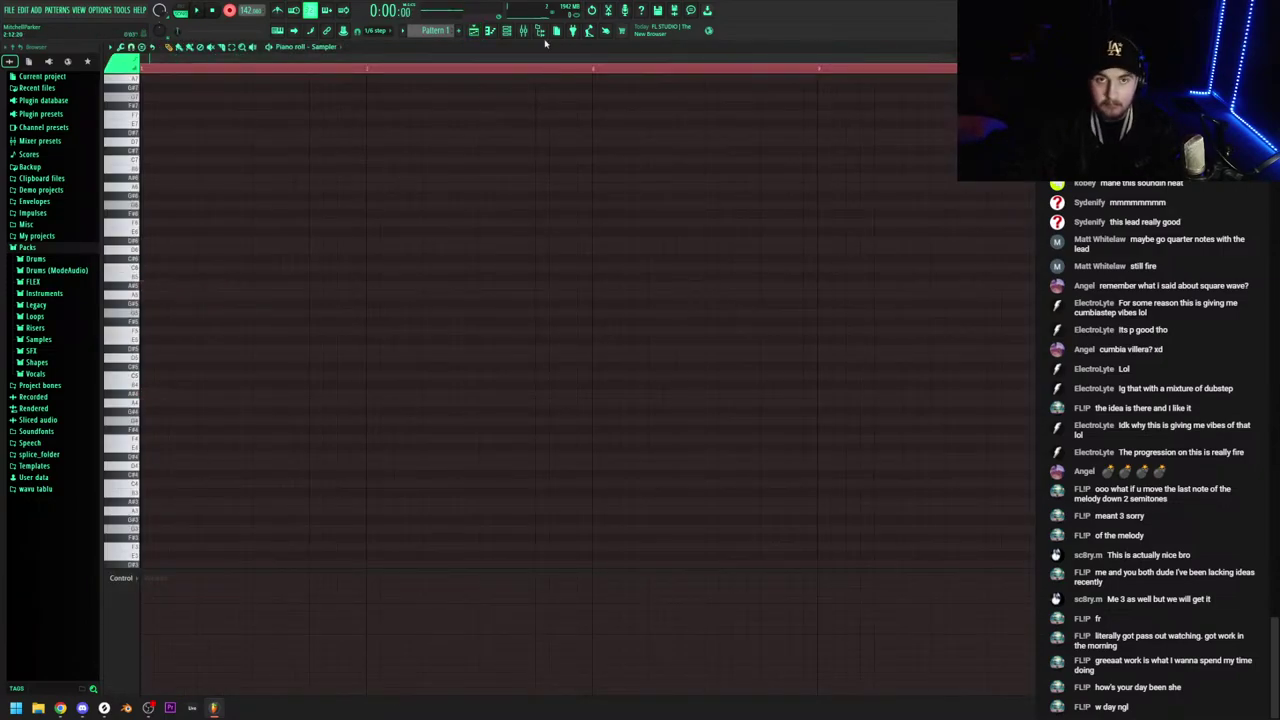
pyautogui.click(510, 30)
pyautogui.rightClick(185, 87)
pyautogui.click(222, 89)
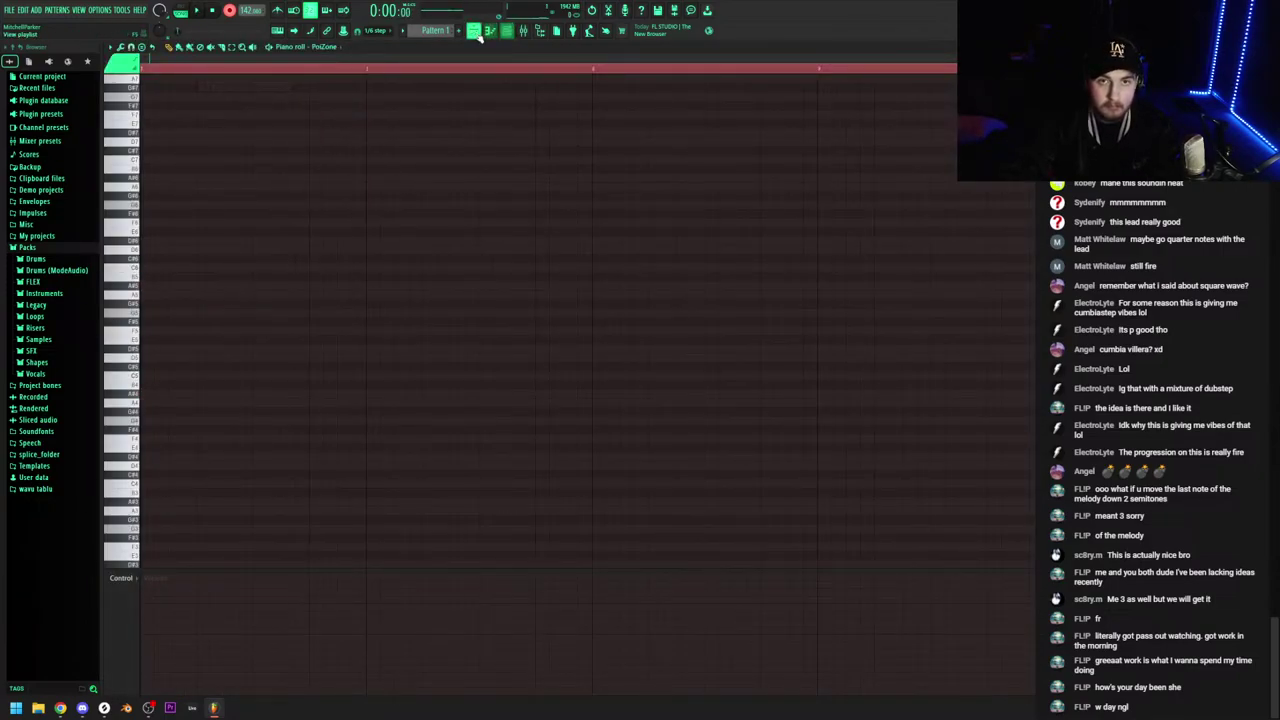
pyautogui.click(474, 30)
pyautogui.click(510, 30)
pyautogui.rightClick(185, 87)
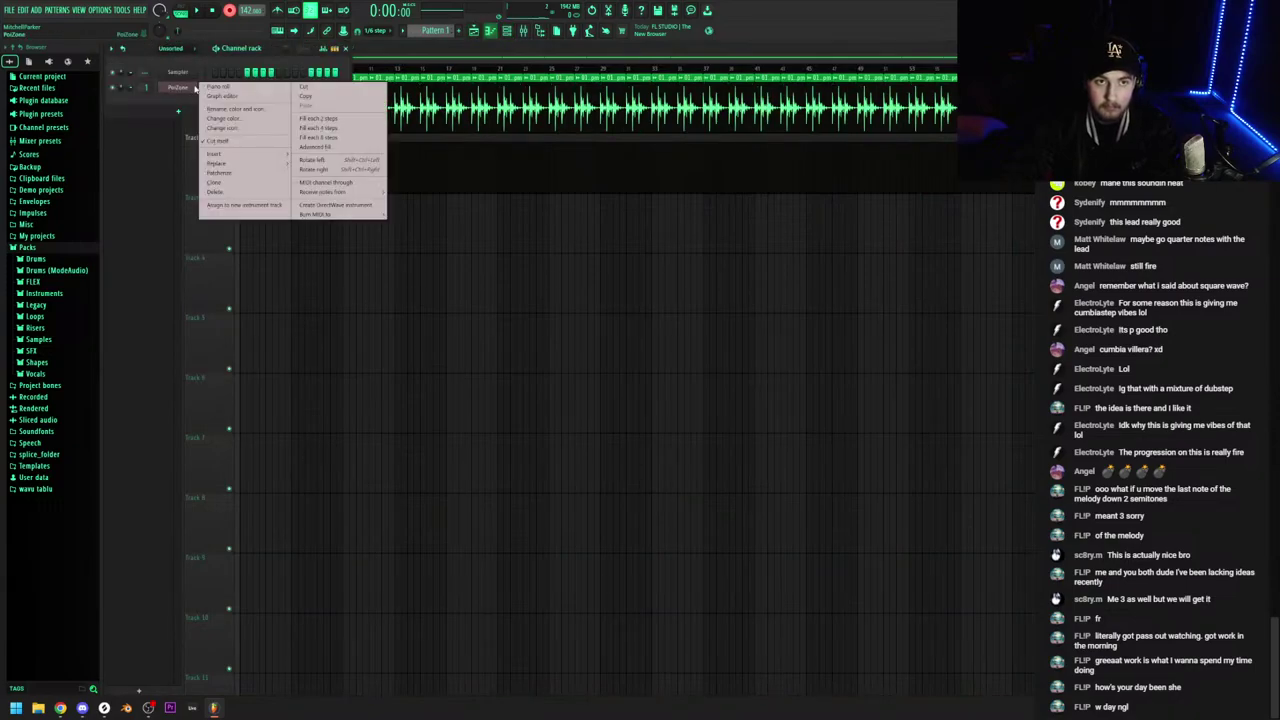
pyautogui.click(220, 87)
pyautogui.click(474, 30)
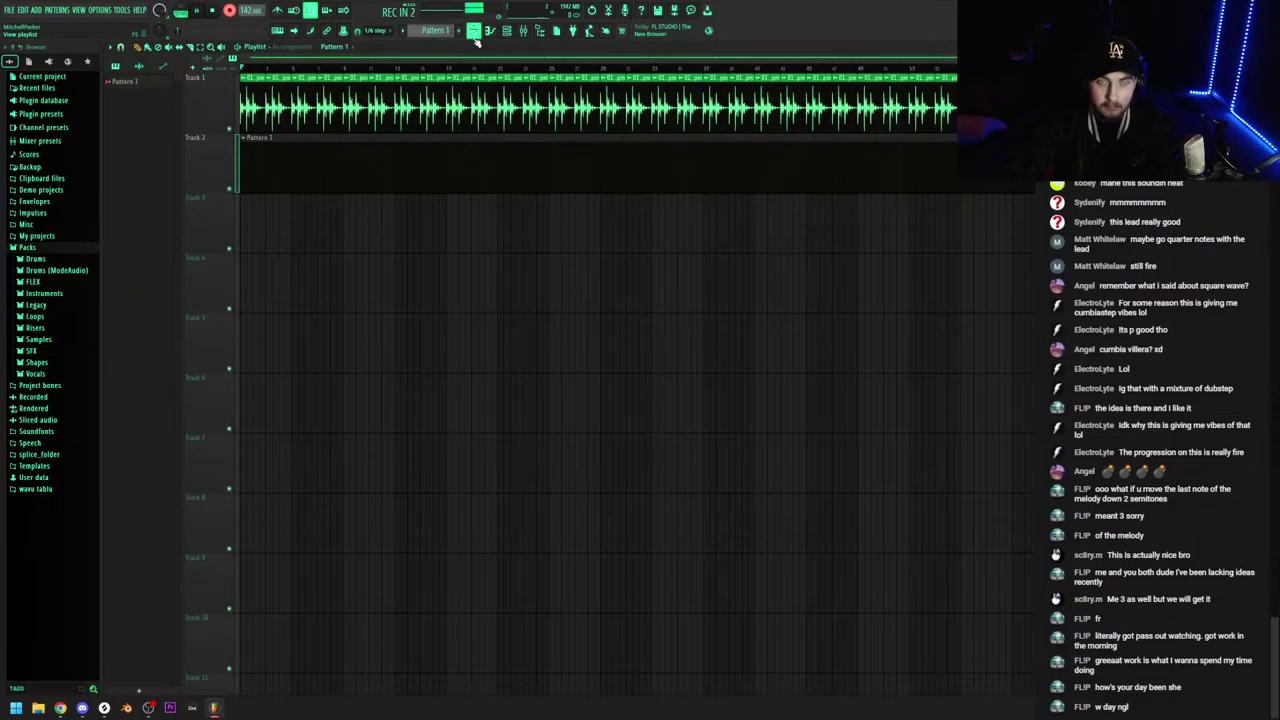
# Start recording a PoiZone take over the drum loop and lower the loop's channel volume to about 34%
pyautogui.press('space')
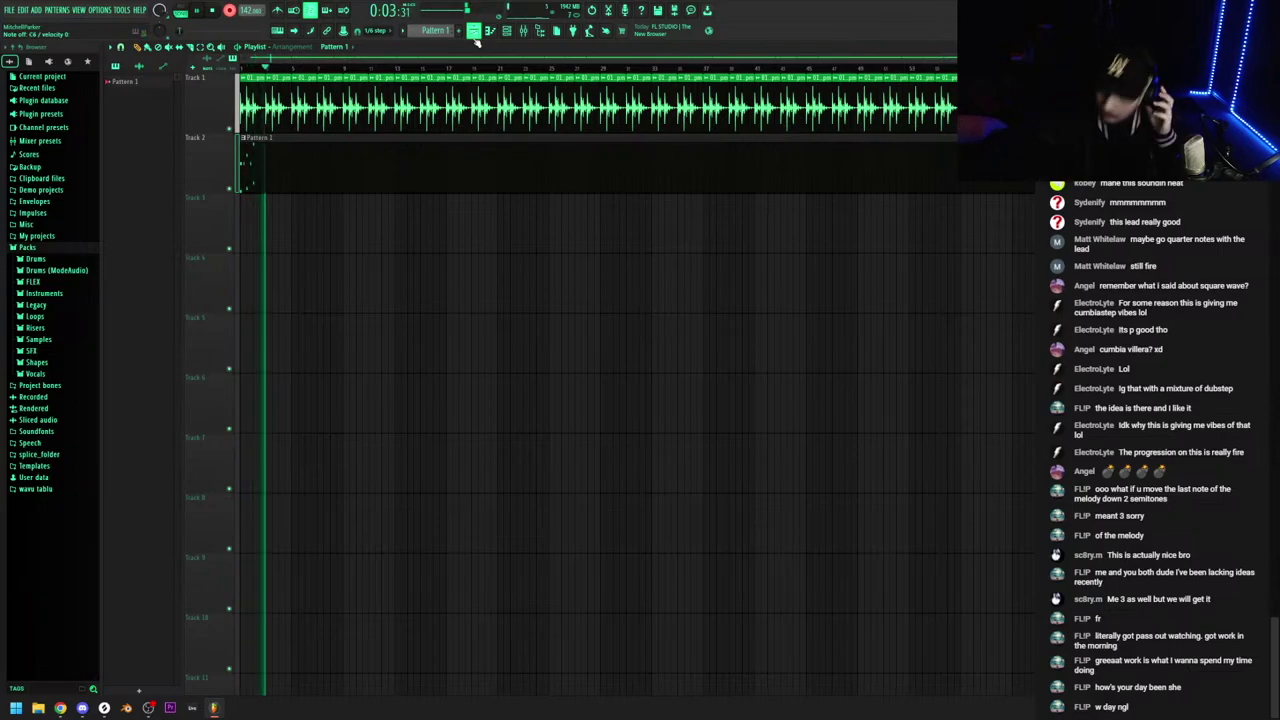
pyautogui.doubleClick(365, 111)
pyautogui.moveTo(341, 136); pyautogui.dragTo(341, 158)
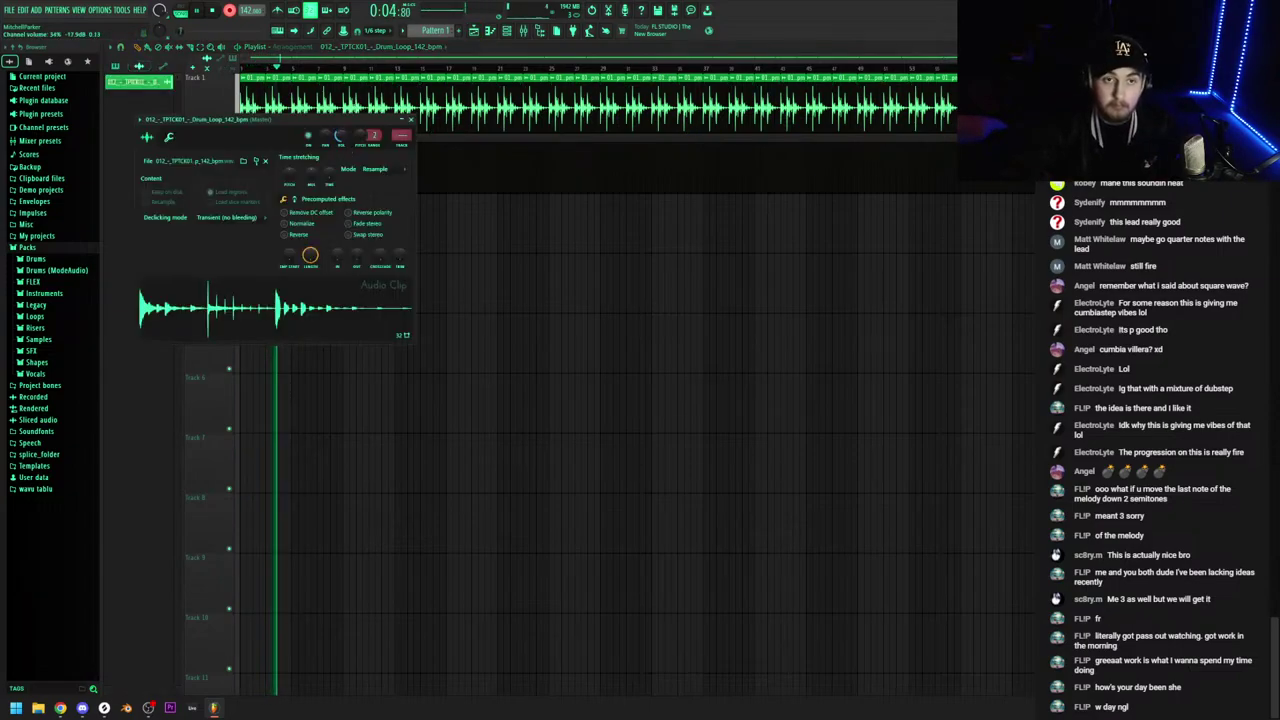
pyautogui.click(354, 64)
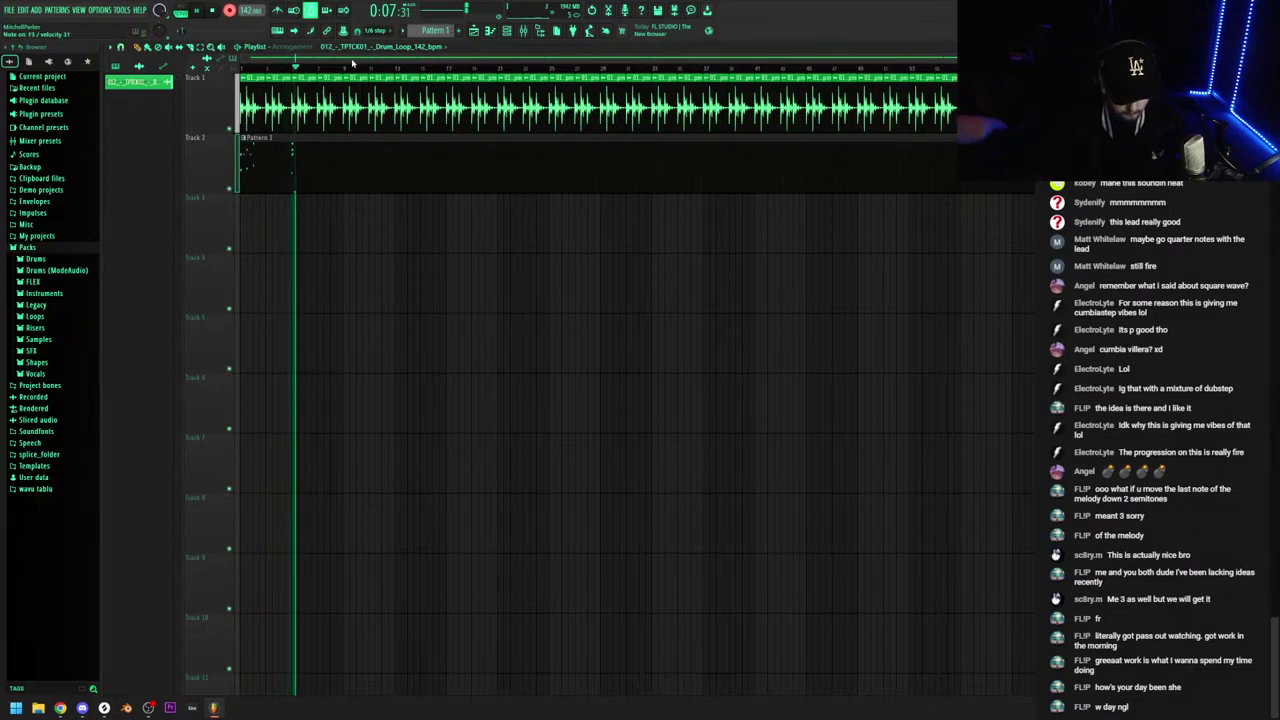
# Stop the take, undo its PoiZone notes and clear the stray notes recorded on the drum loop channel
pyautogui.press('space')
pyautogui.doubleClick(364, 155)
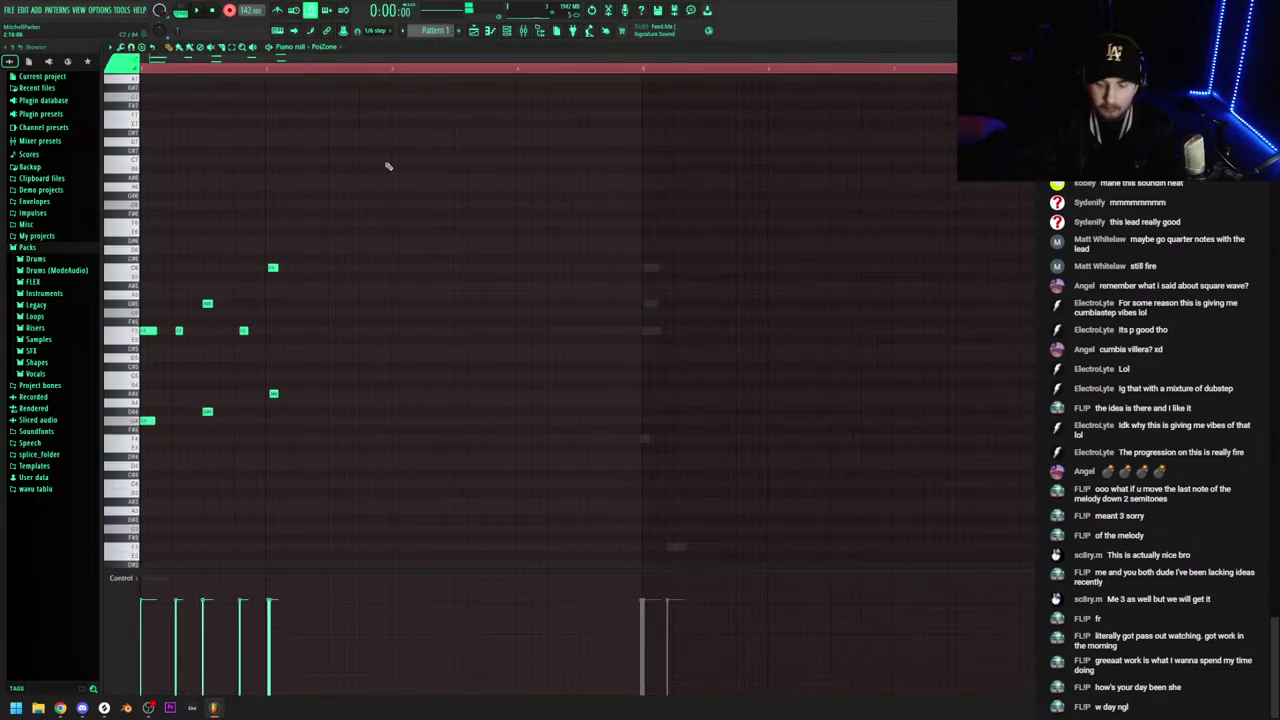
pyautogui.hotkey('ctrl', 'z')
pyautogui.click(508, 31)
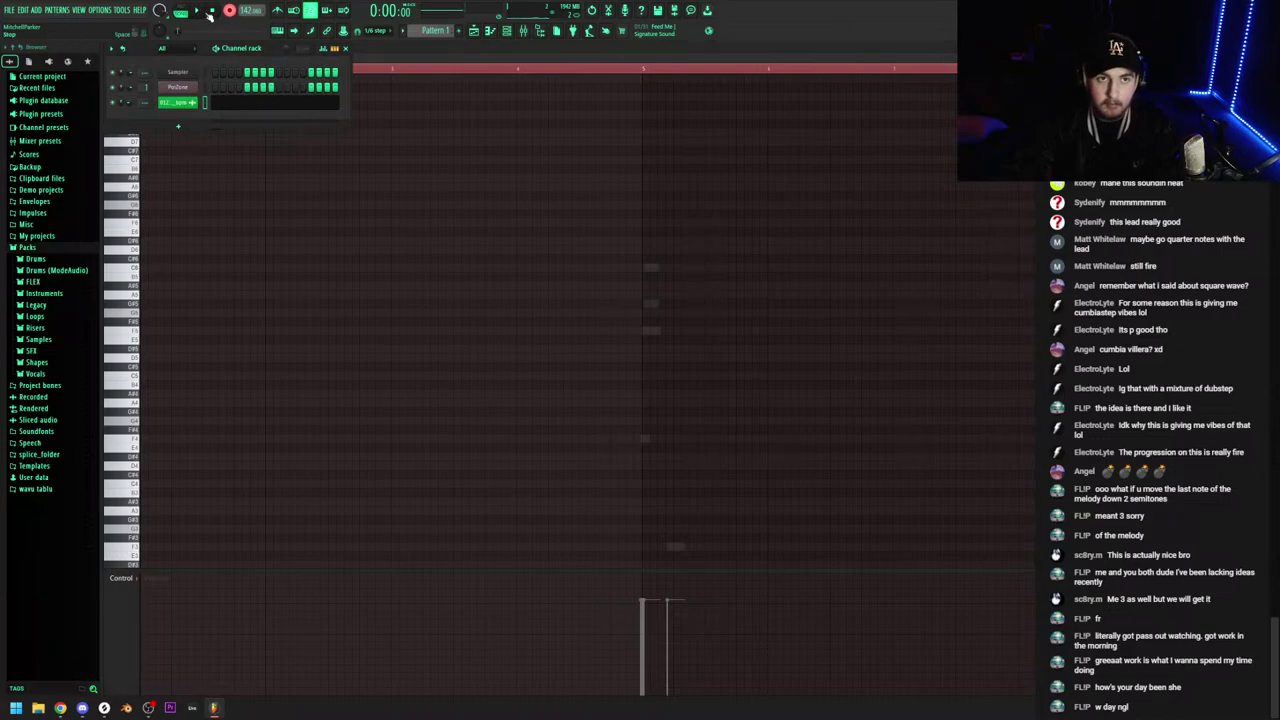
pyautogui.rightClick(192, 102)
pyautogui.click(216, 102)
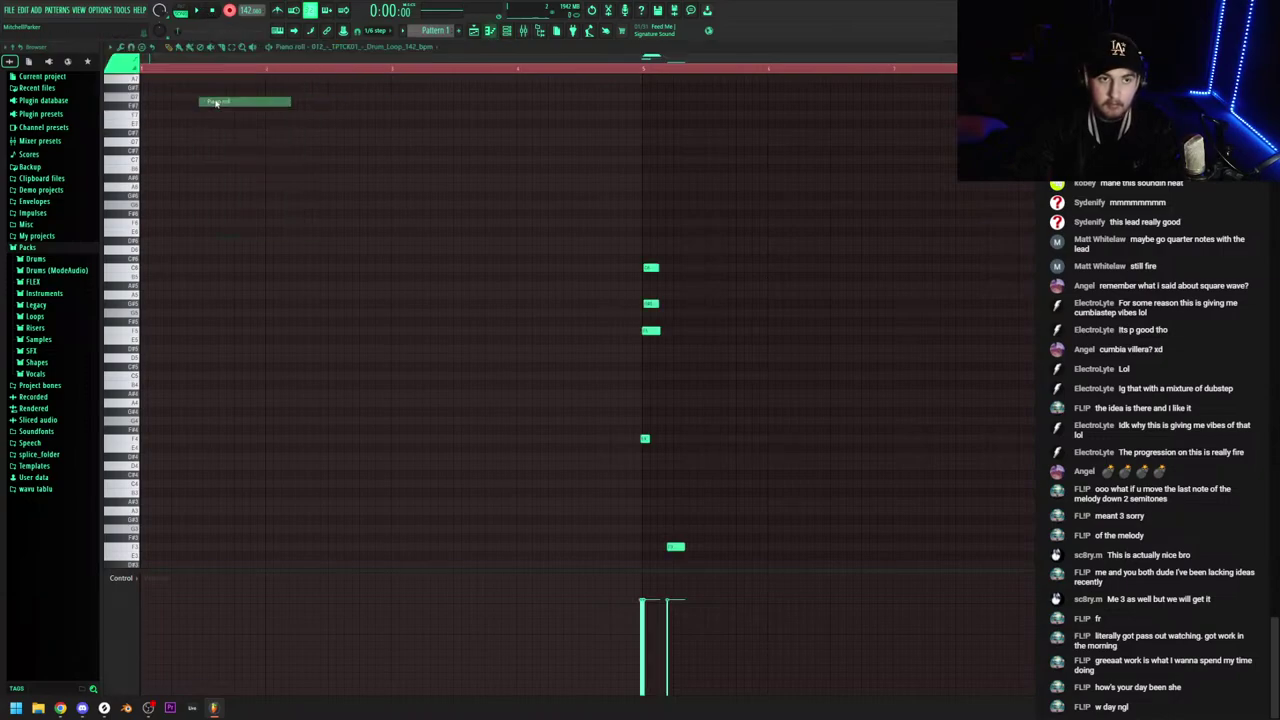
pyautogui.click(507, 31)
pyautogui.click(476, 31)
pyautogui.doubleClick(361, 161)
# Make PoiZone the active channel again and record a full new part into Pattern 1 over the drum loop
pyautogui.click(508, 31)
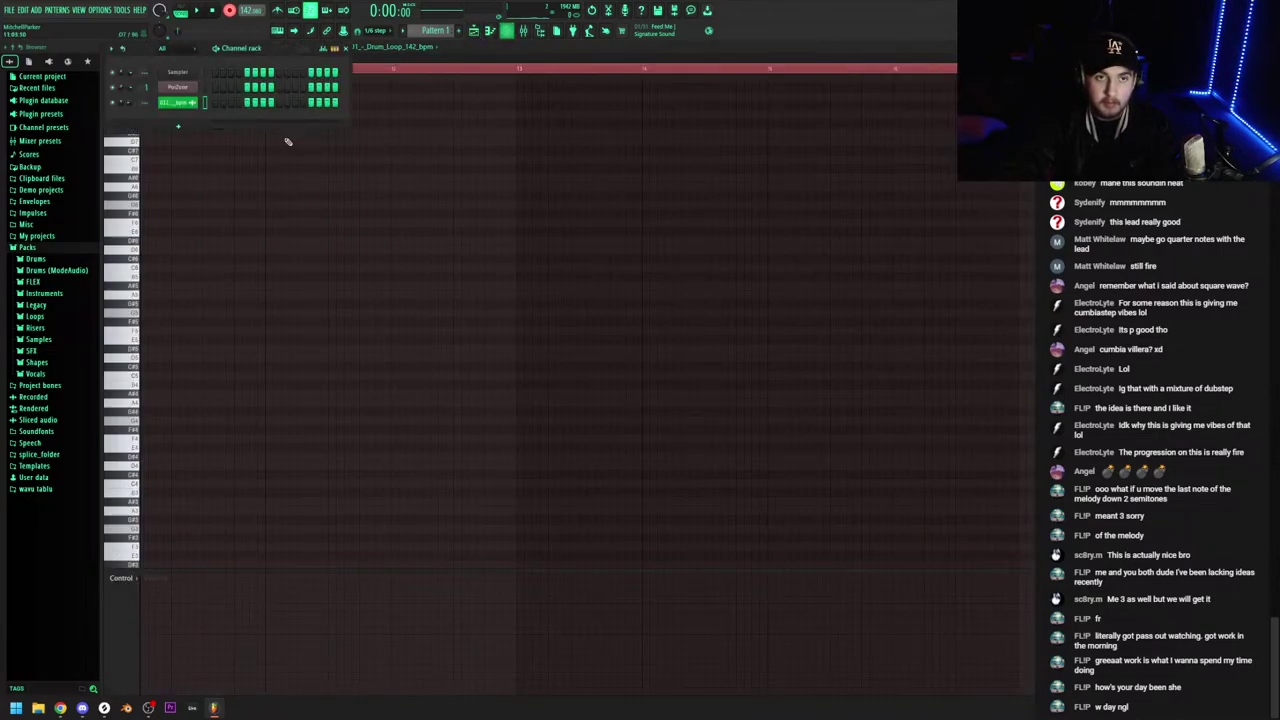
pyautogui.rightClick(178, 88)
pyautogui.click(219, 88)
pyautogui.click(474, 31)
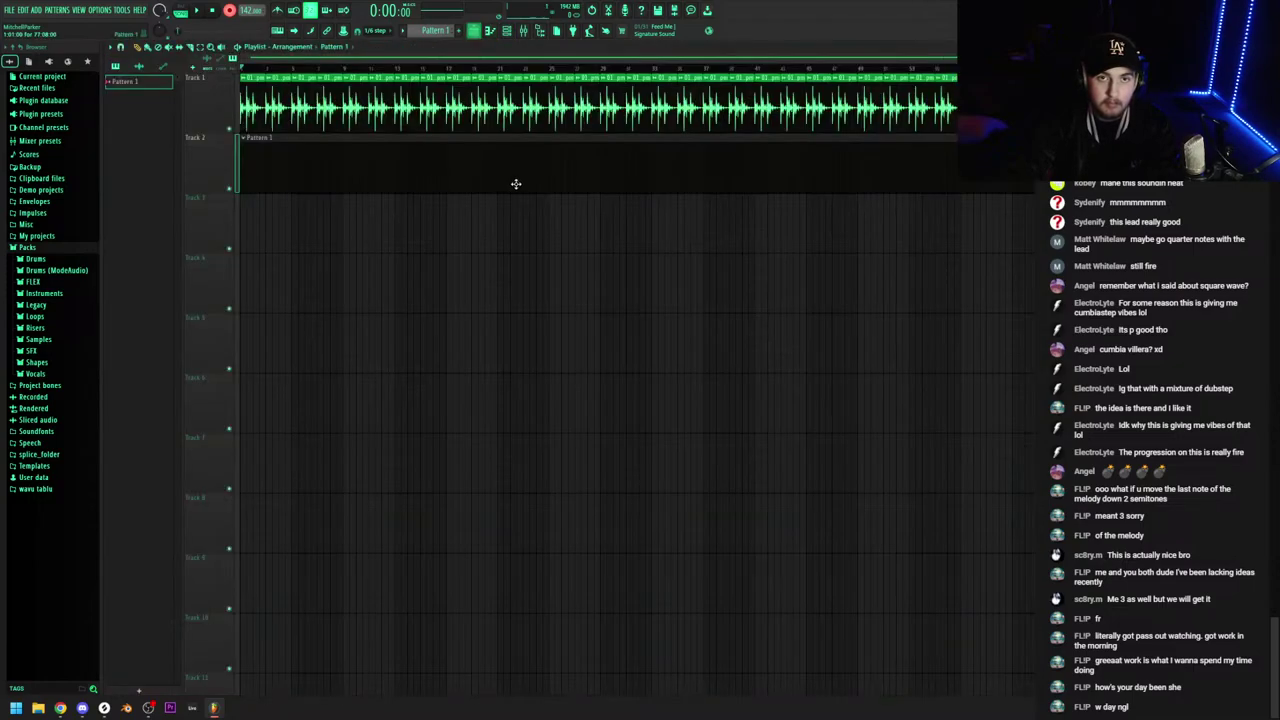
pyautogui.scroll(-1, 516, 185)
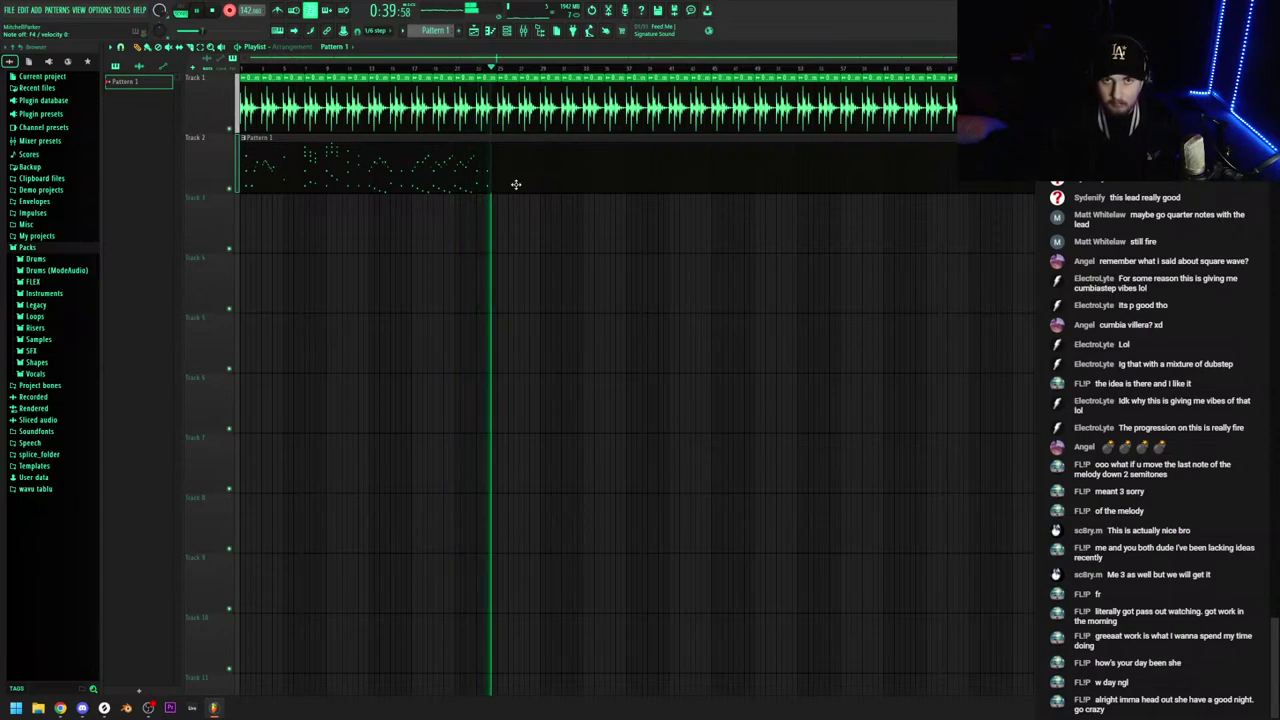
pyautogui.press('F6')
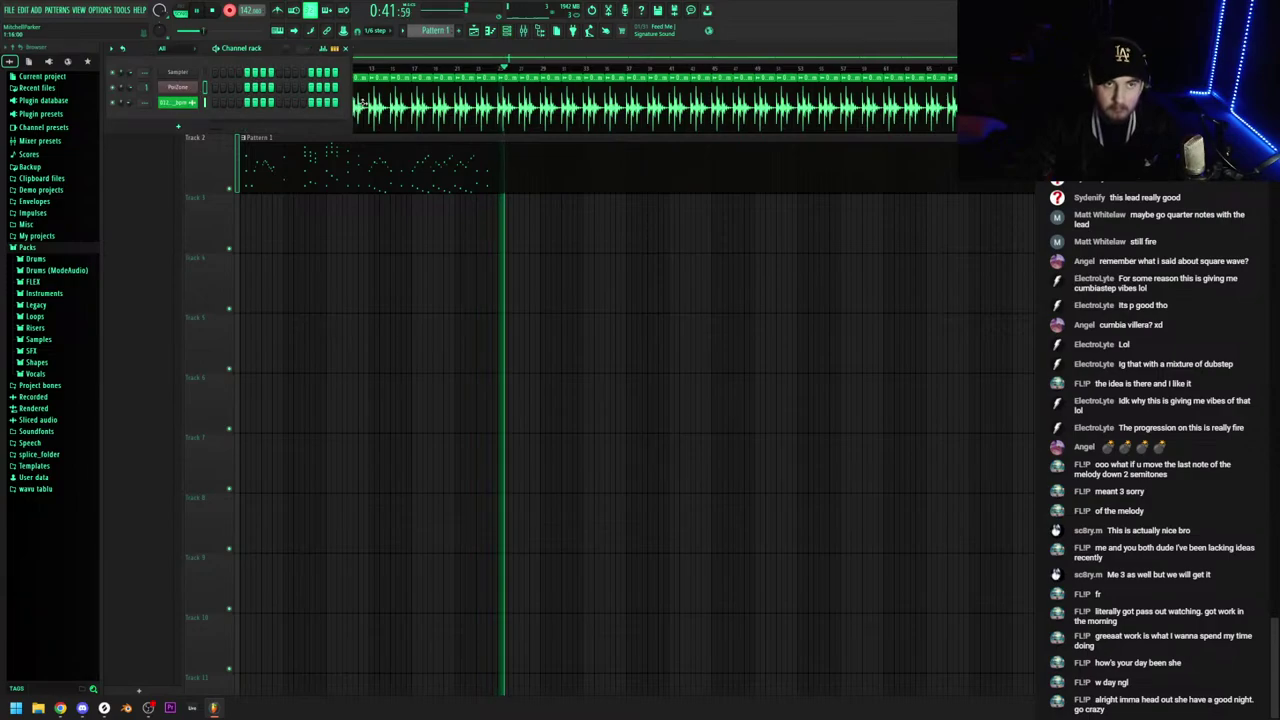
pyautogui.press('space')
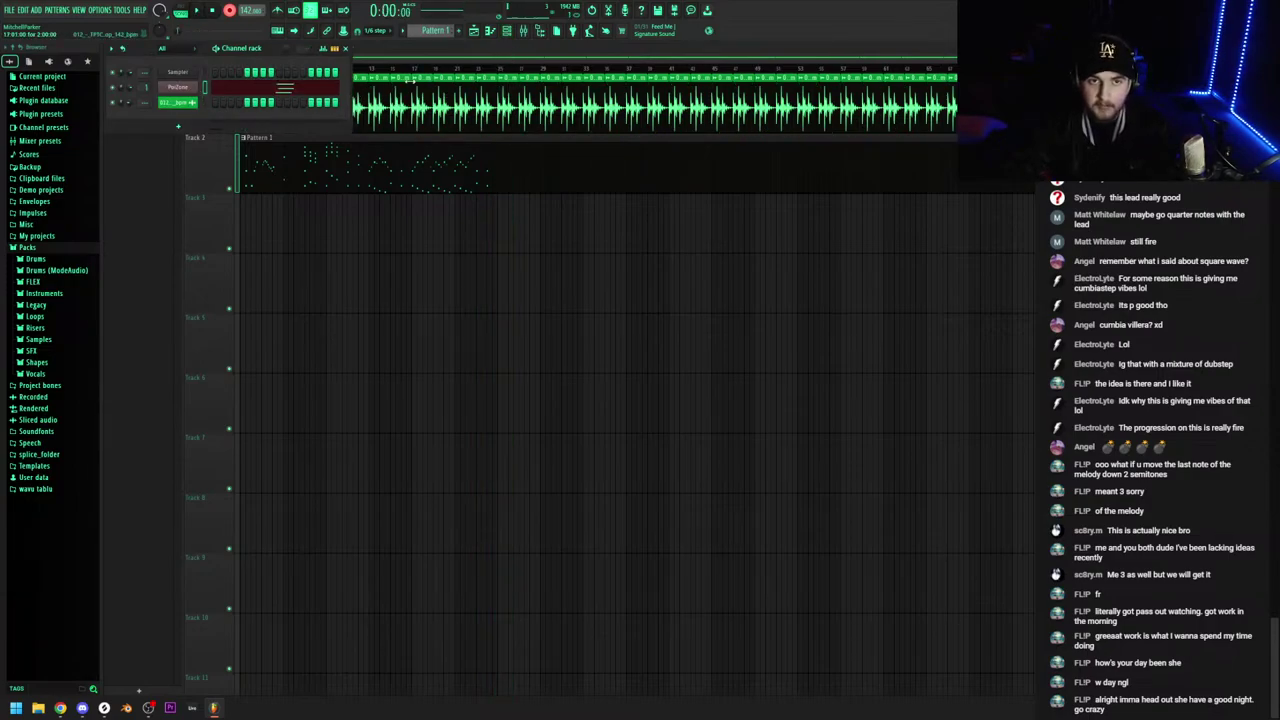
# Close the channel rack and delete all drum loop clips from Track 1
pyautogui.press('F6')
pyautogui.doubleClick(208, 104)
pyautogui.press('Delete')
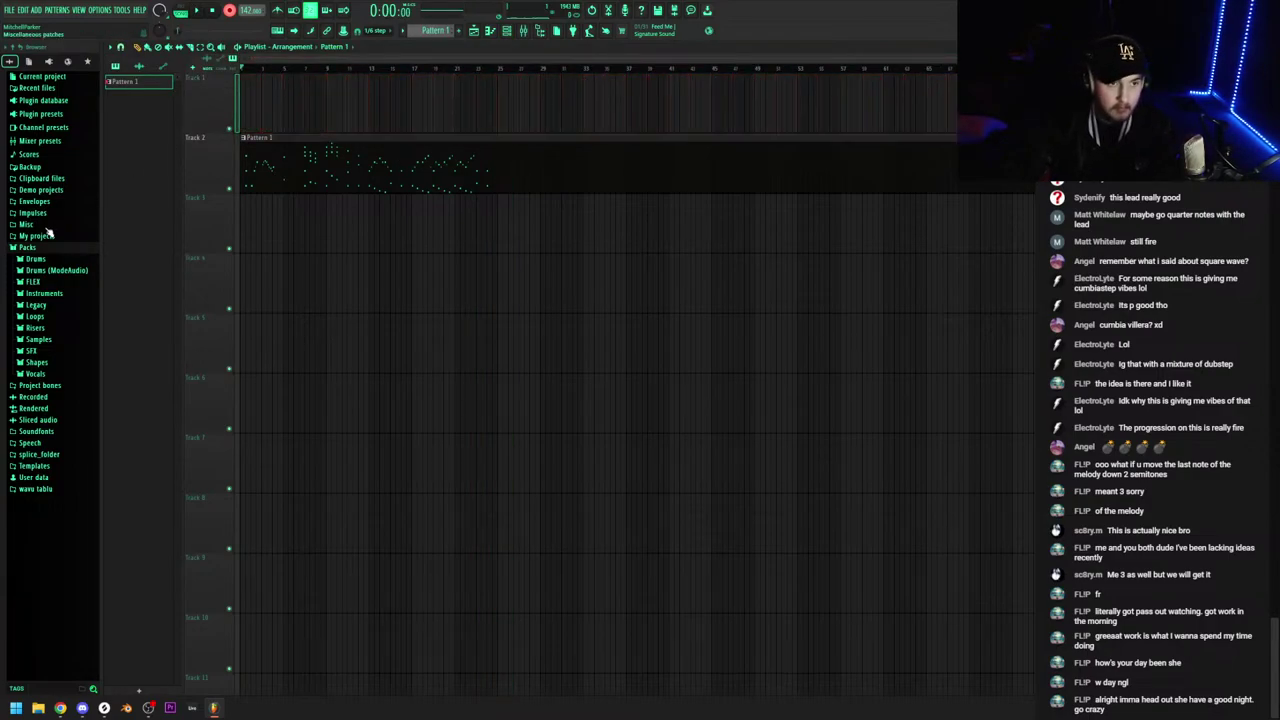
# Audition kick samples from the Drums pack and cymbal samples from the Samples pack
pyautogui.click(44, 261)
pyautogui.click(57, 295)
pyautogui.click(57, 326)
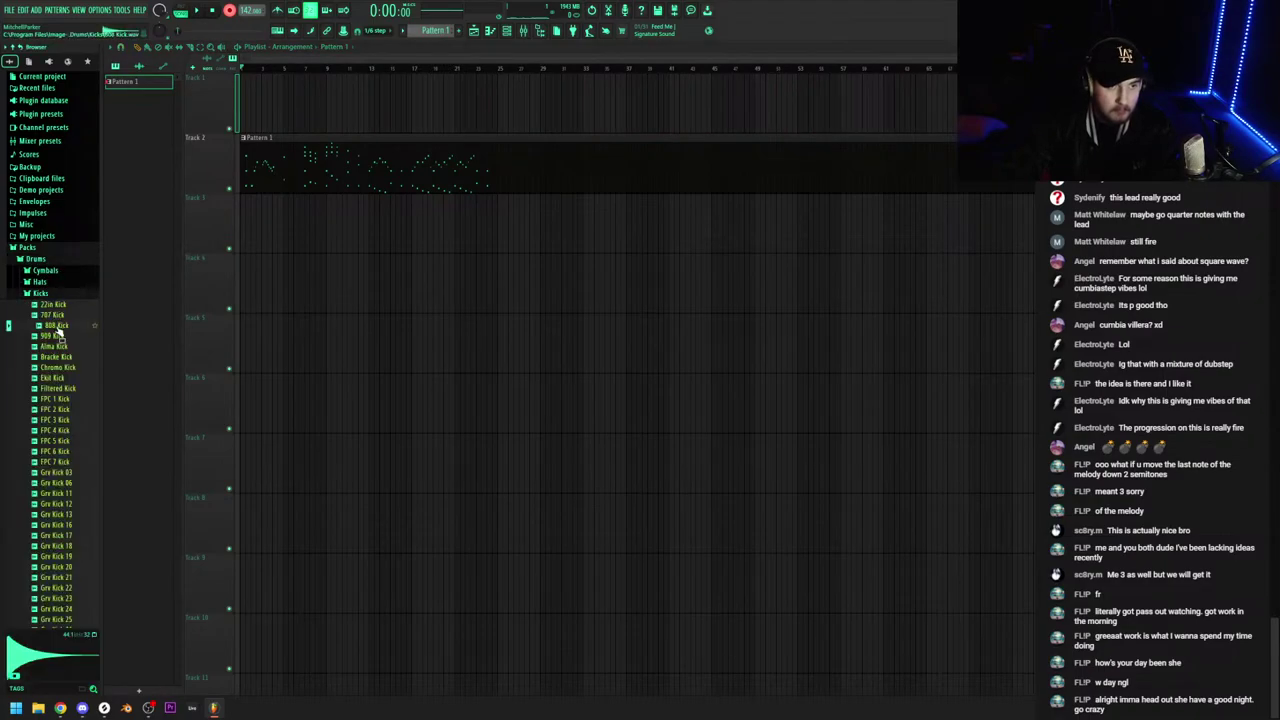
pyautogui.click(50, 260)
pyautogui.click(42, 340)
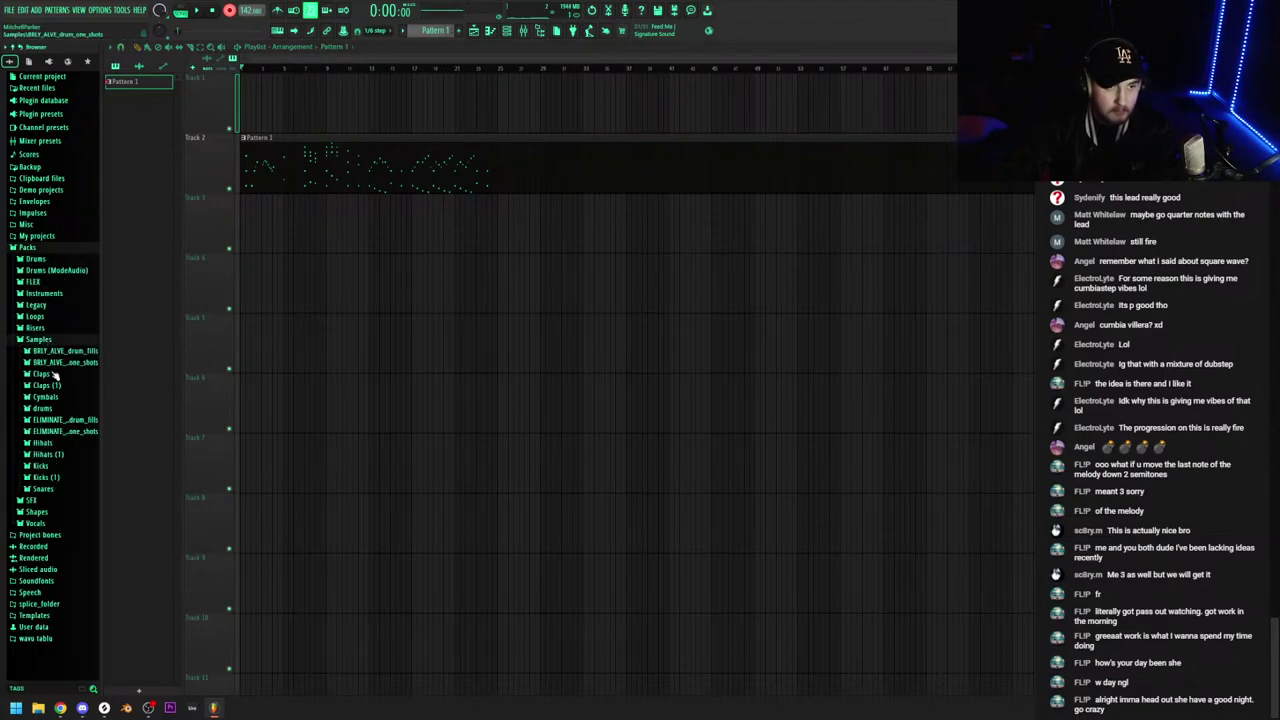
pyautogui.click(50, 397)
pyautogui.click(60, 418)
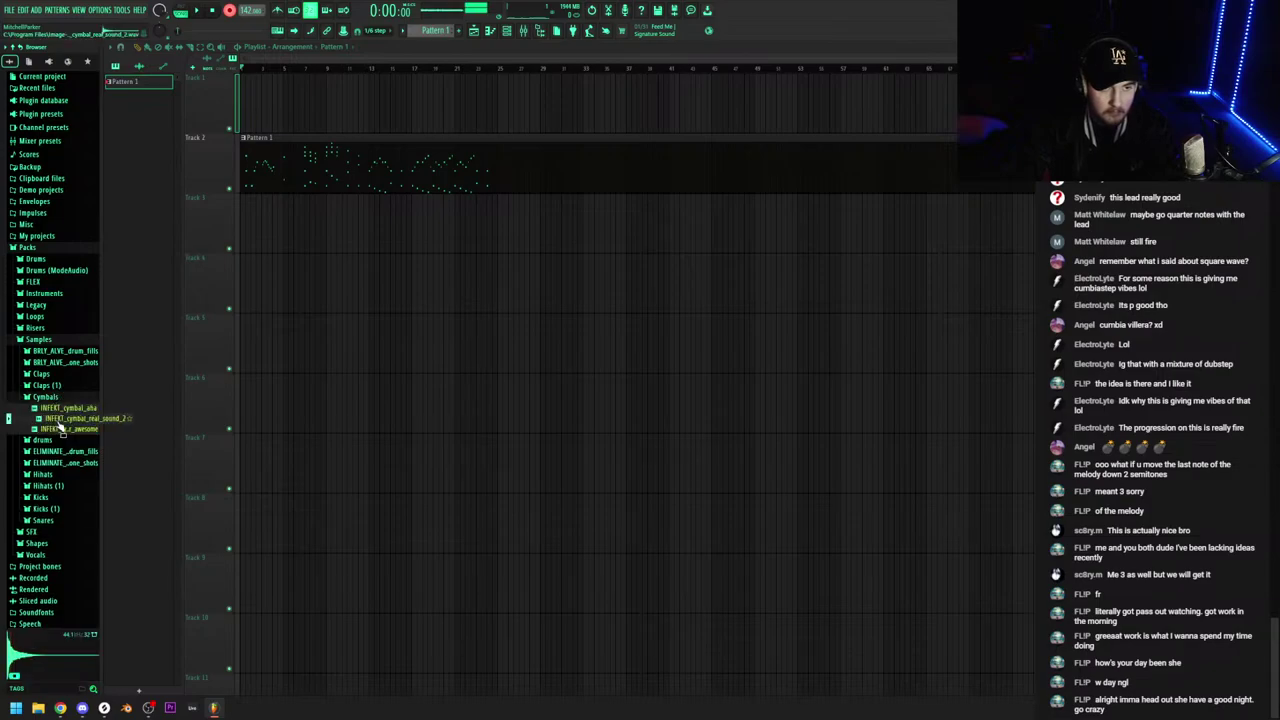
# Place INFEKT_cymbal_aha at the start of Track 4 and cut it down to one beat
pyautogui.scroll(4, 284, 270)
pyautogui.moveTo(190, 366); pyautogui.dragTo(166, 277)
pyautogui.scroll(2, 256, 280)
pyautogui.rightClick(256, 280)
pyautogui.moveTo(320, 59); pyautogui.dragTo(170, 110)
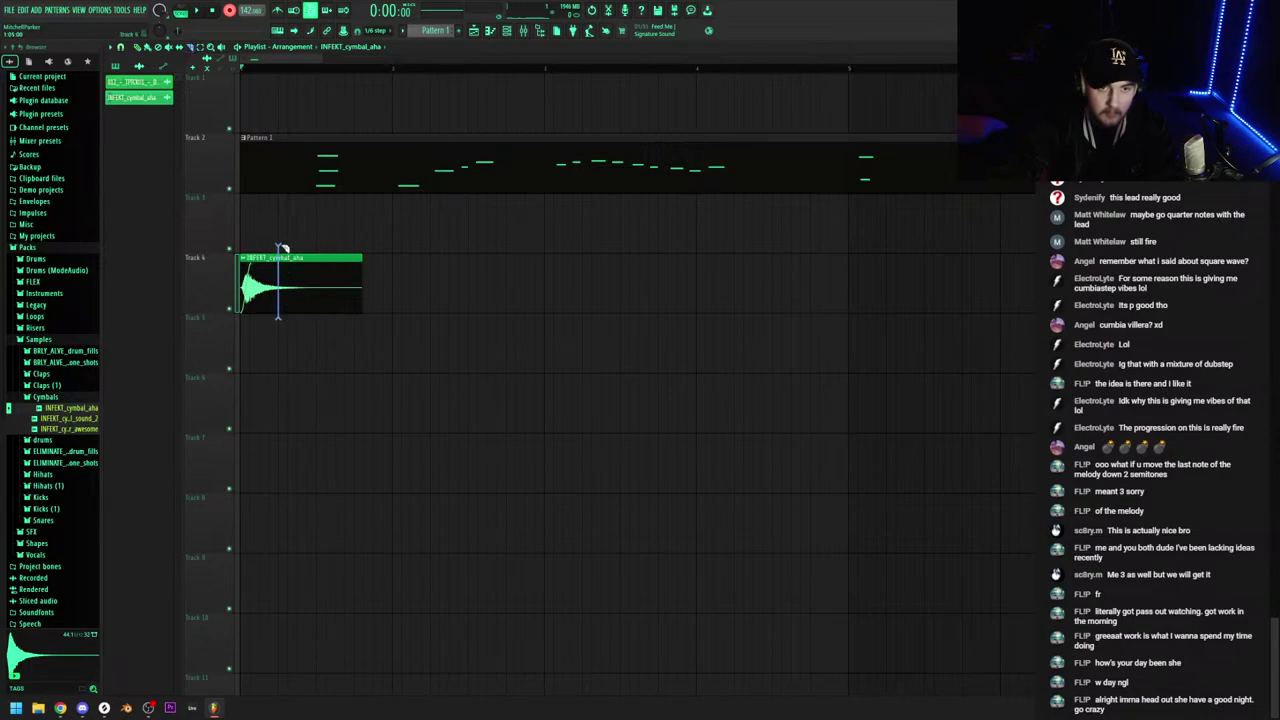
pyautogui.rightClick(322, 284)
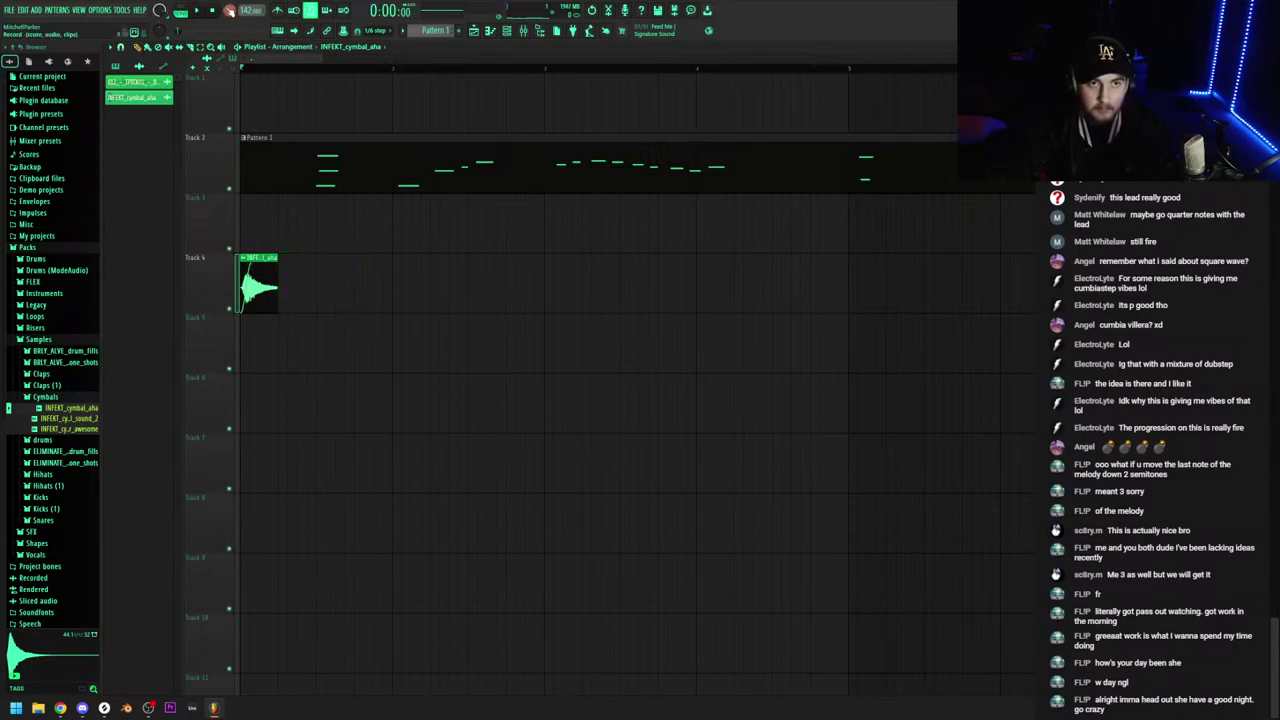
# Replace the cymbal clip's sample with INFEKT_cymbal_super_awesome and play it back
pyautogui.doubleClick(260, 262)
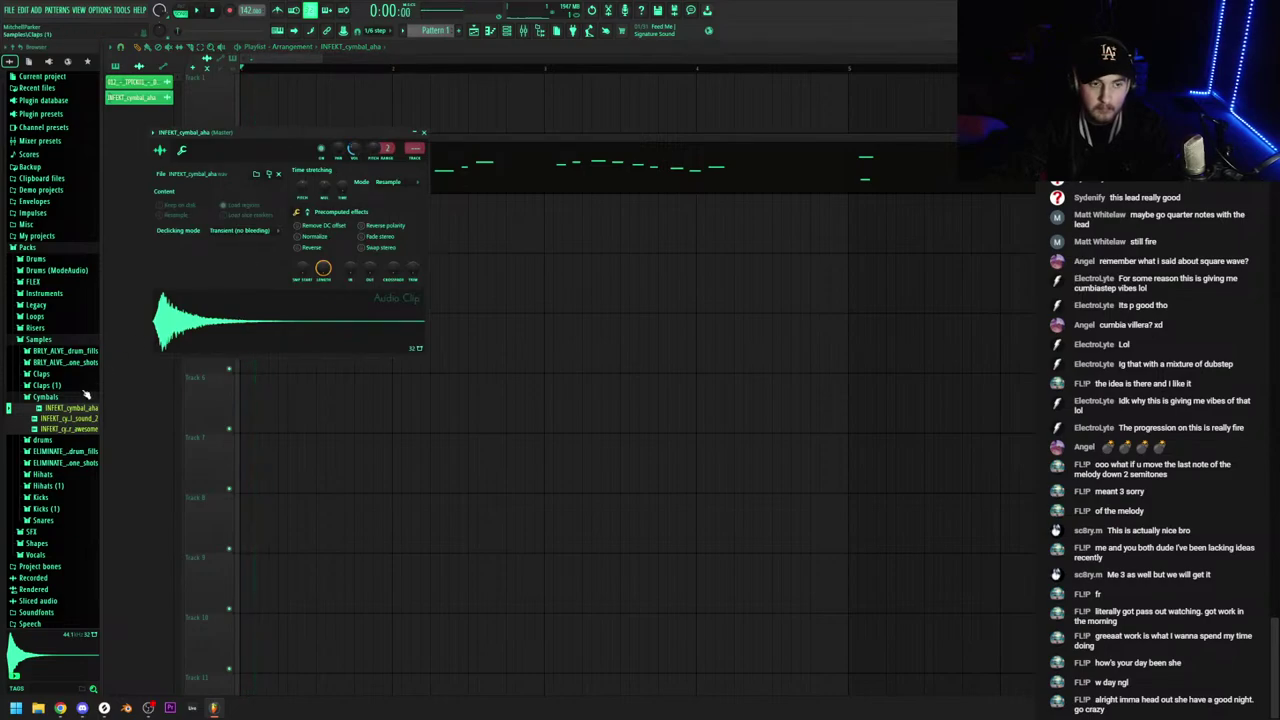
pyautogui.moveTo(188, 360); pyautogui.dragTo(215, 326)
pyautogui.press('space')
pyautogui.press('space')
pyautogui.click(509, 335)
pyautogui.rightClick(509, 335)
pyautogui.press('space')
pyautogui.press('space')
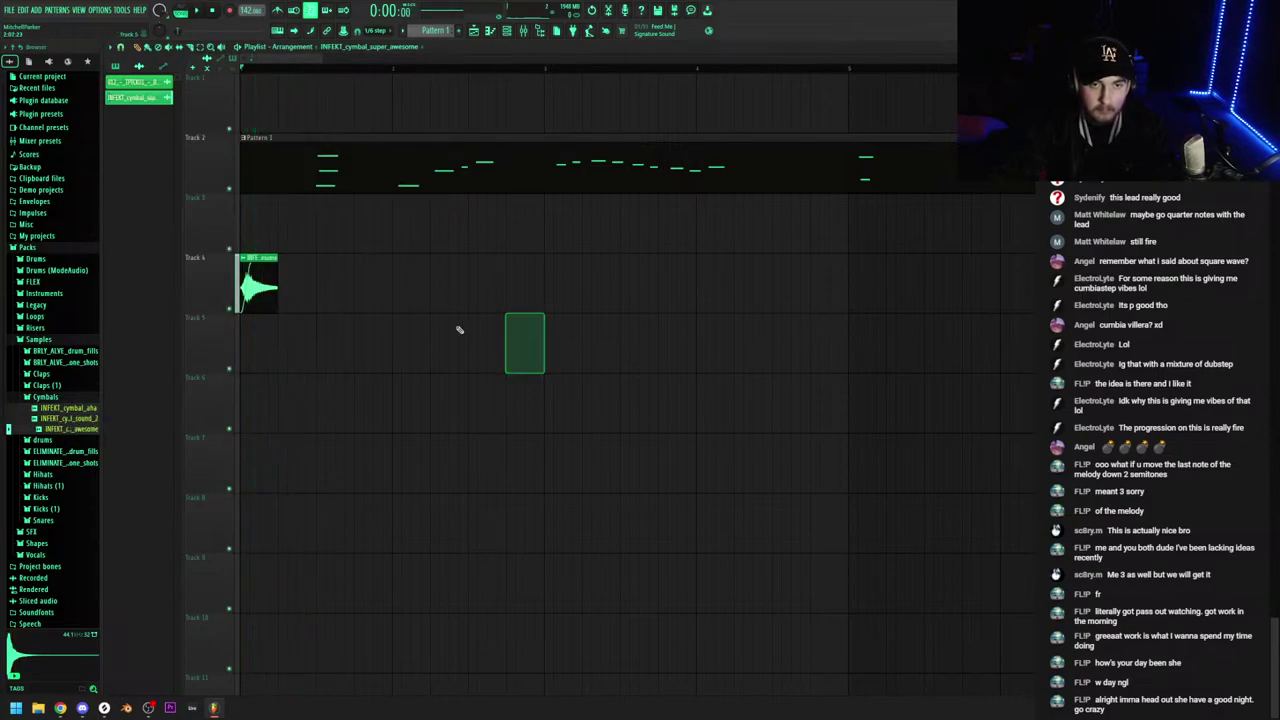
# Duplicate the one-beat cymbal clip back to back along Track 4 across the arrangement
pyautogui.hotkey('ctrl', 'b')
pyautogui.press('space')
pyautogui.hotkey('ctrl', 'b')
pyautogui.moveTo(406, 300); pyautogui.dragTo(203, 289)
pyautogui.scroll(2, 275, 338)
pyautogui.scroll(-5, 277, 340)
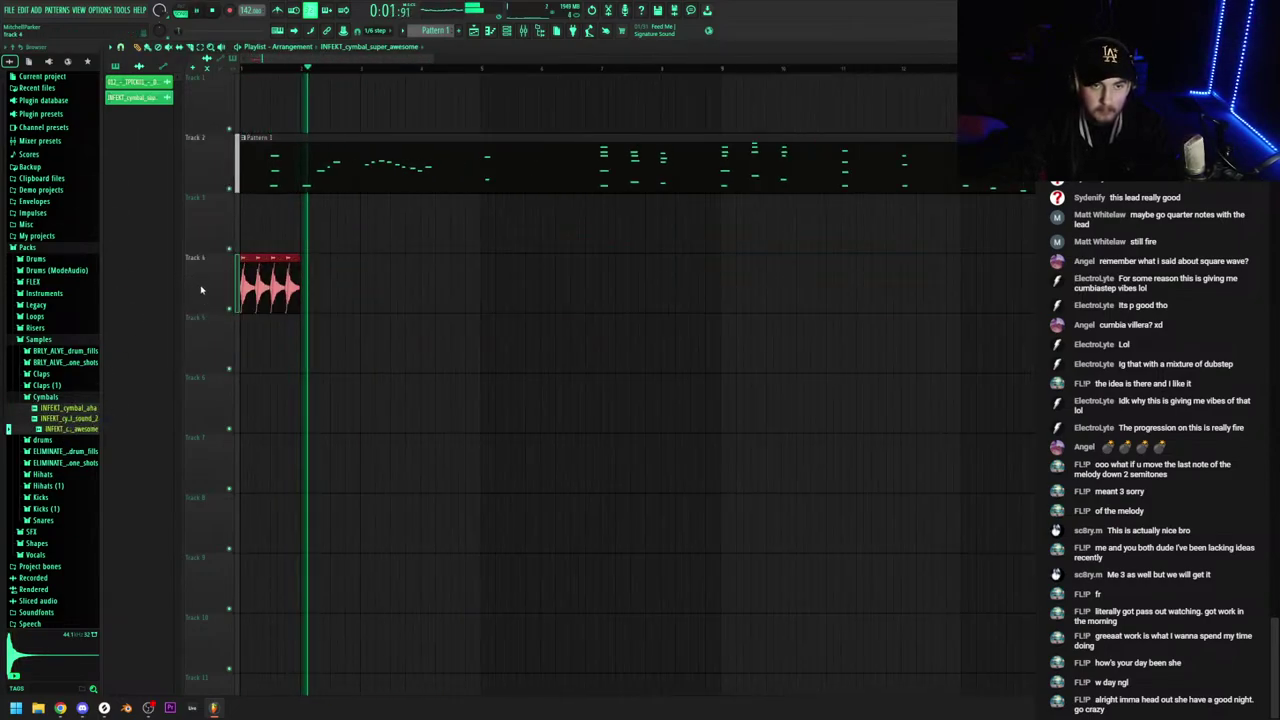
pyautogui.hotkey('ctrl', 'b')
pyautogui.hotkey('ctrl', 'b')
pyautogui.hotkey('ctrl', 'b')
pyautogui.hotkey('ctrl', 'b')
pyautogui.hotkey('ctrl', 'b')
pyautogui.hotkey('ctrl', 'b')
pyautogui.keyDown('ctrl'); pyautogui.click(217, 289); pyautogui.keyUp('ctrl')
pyautogui.hotkey('ctrl', 'b')
pyautogui.scroll(-3, 334, 303)
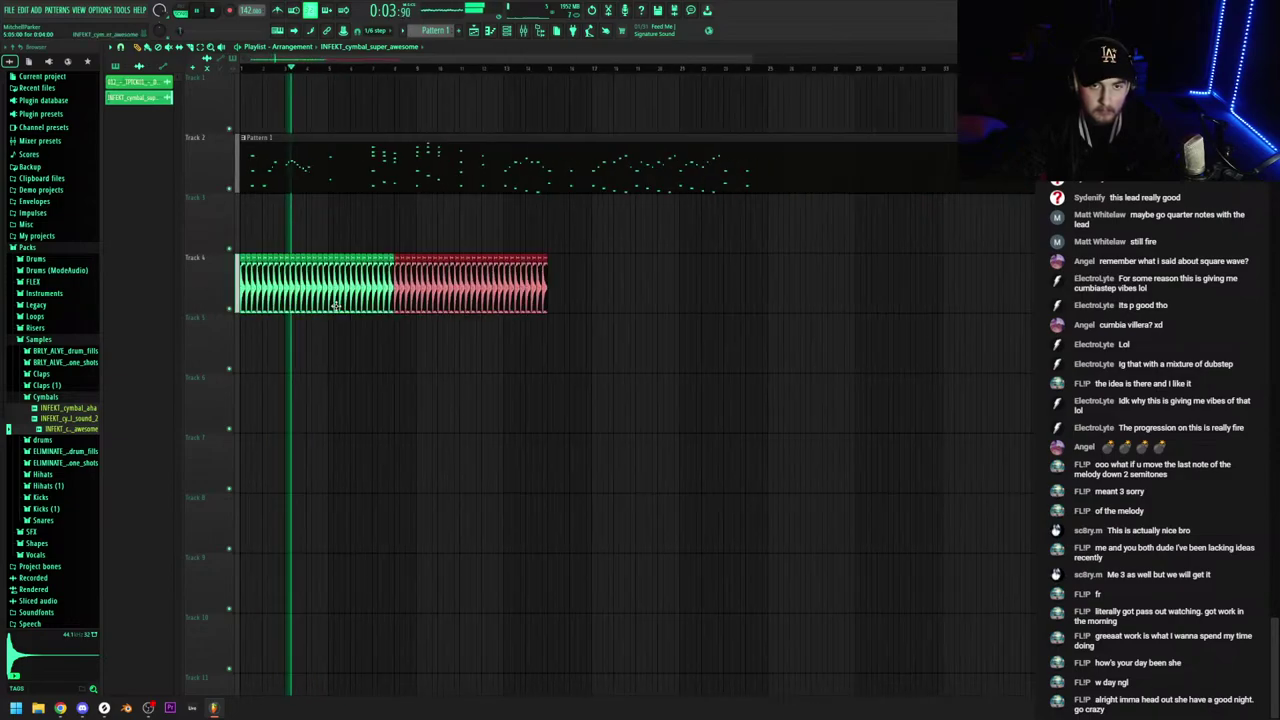
pyautogui.hotkey('ctrl', 'b')
pyautogui.scroll(-2, 335, 311)
pyautogui.hotkey('ctrl', 'b')
pyautogui.hotkey('ctrl', 'b')
pyautogui.hotkey('ctrl', 'b')
pyautogui.hotkey('ctrl', 'b')
pyautogui.hotkey('ctrl', 'b')
pyautogui.scroll(6, 374, 317)
pyautogui.hscroll(10, 374, 317)
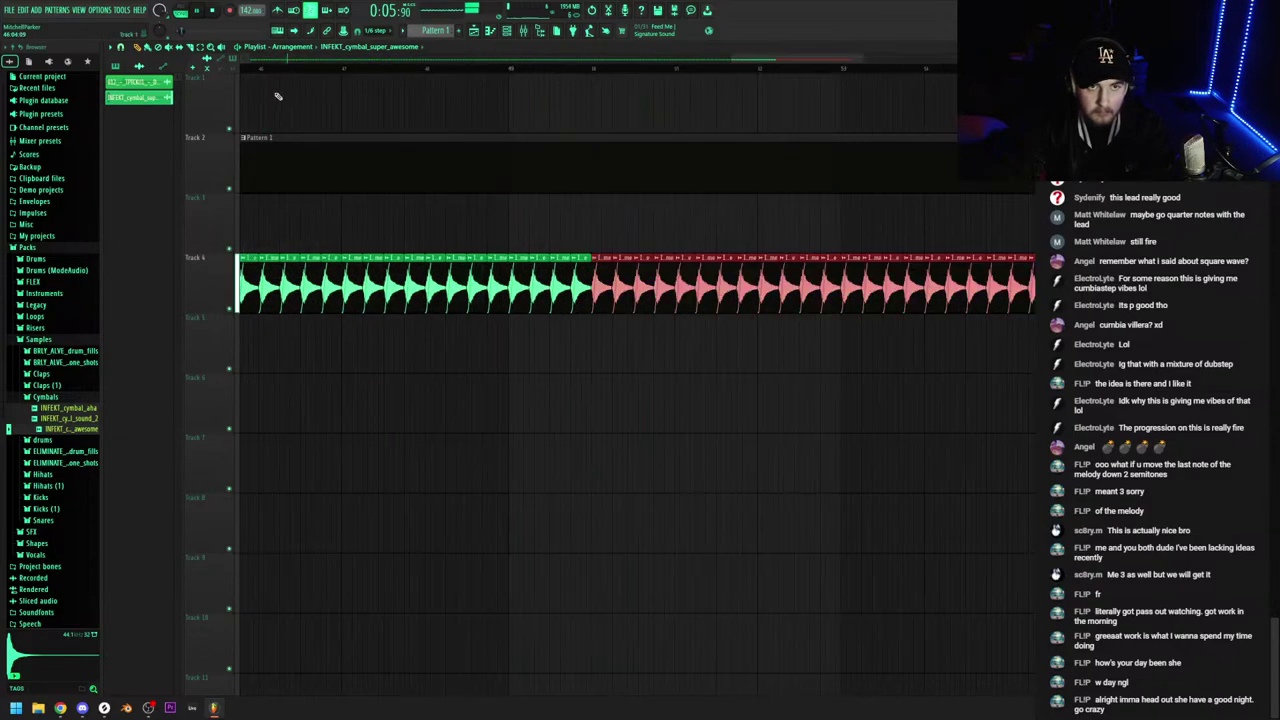
# Shorten the fade-in and add a short fade-out on all Track 4 cymbal clips, and play them back
pyautogui.click(240, 72)
pyautogui.moveTo(240, 72); pyautogui.dragTo(6, 80)
pyautogui.moveTo(742, 61); pyautogui.dragTo(240, 64)
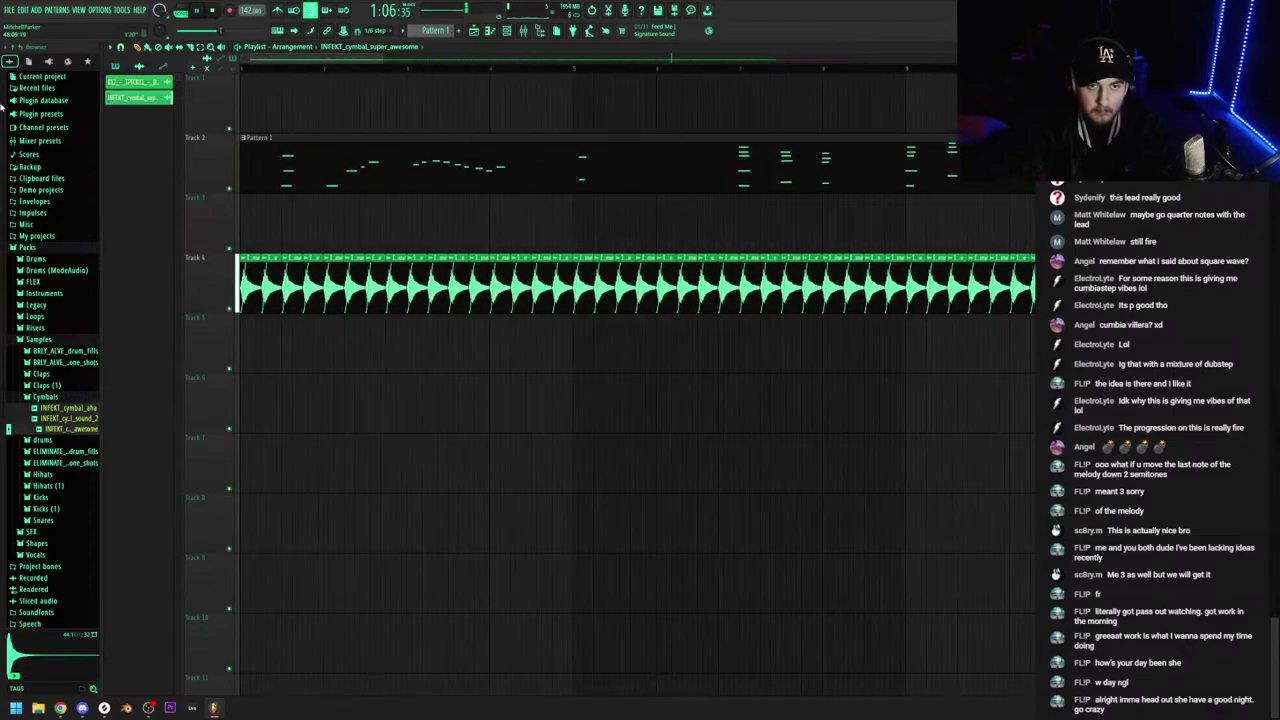
pyautogui.scroll(3, 192, 304)
pyautogui.keyDown('ctrl'); pyautogui.click(192, 304); pyautogui.keyUp('ctrl')
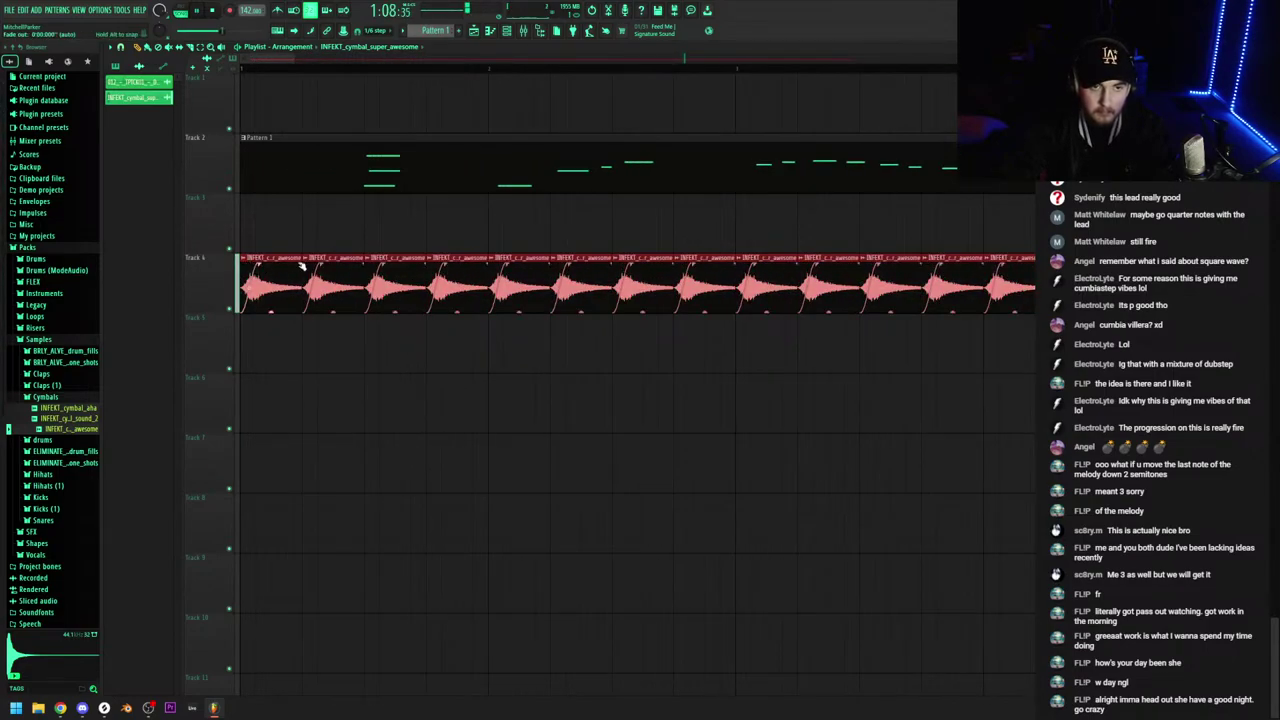
pyautogui.moveTo(261, 263); pyautogui.dragTo(298, 266)
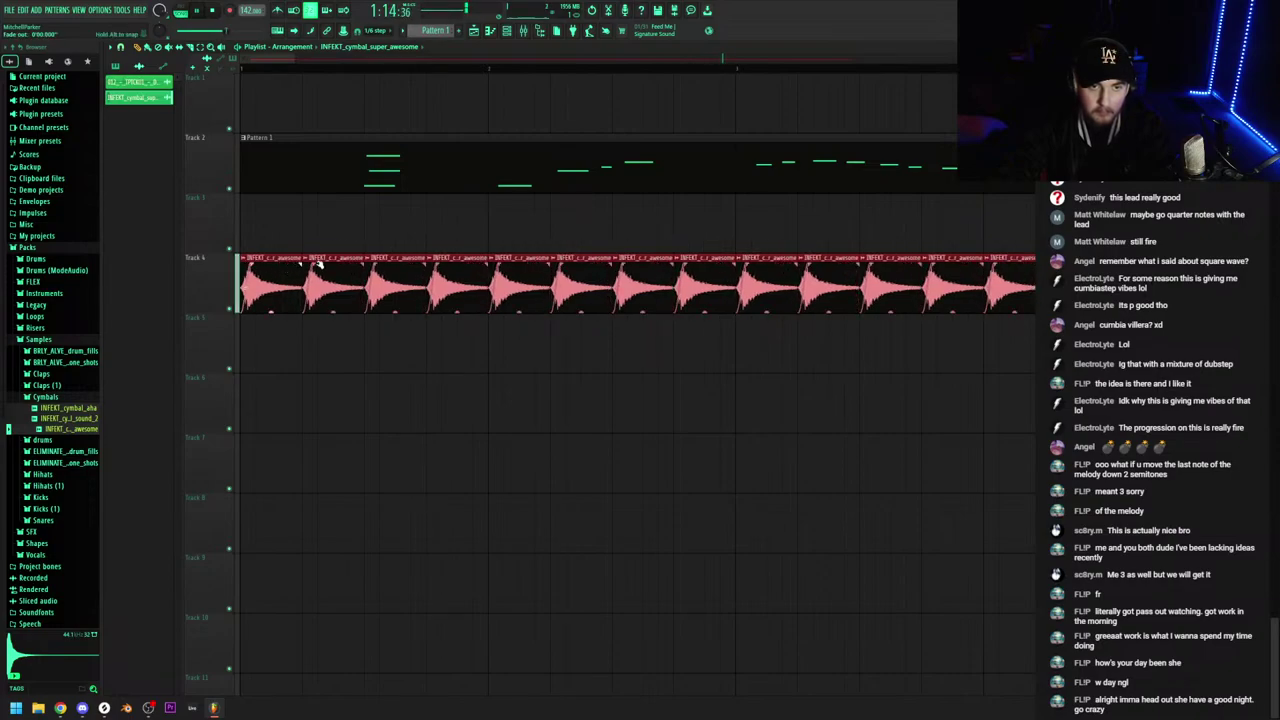
pyautogui.moveTo(256, 267); pyautogui.dragTo(288, 267)
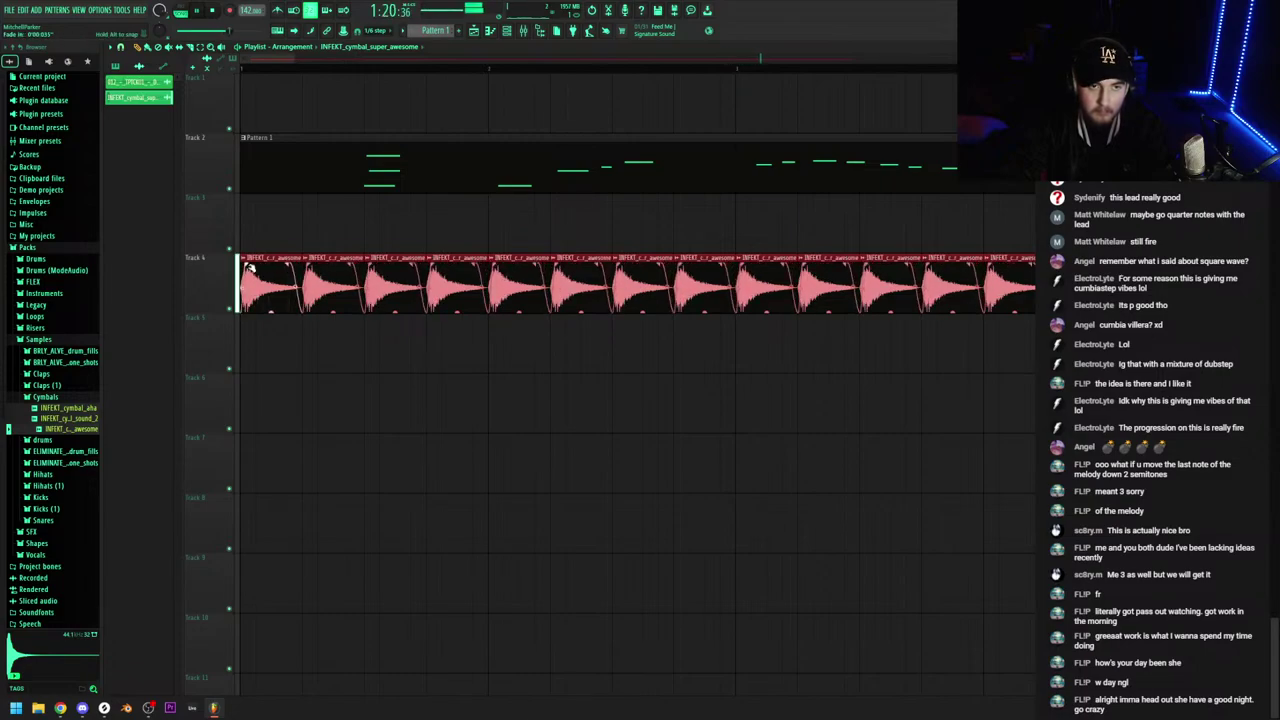
pyautogui.scroll(-3, 252, 266)
pyautogui.click(276, 70)
pyautogui.press('space')
pyautogui.press('space')
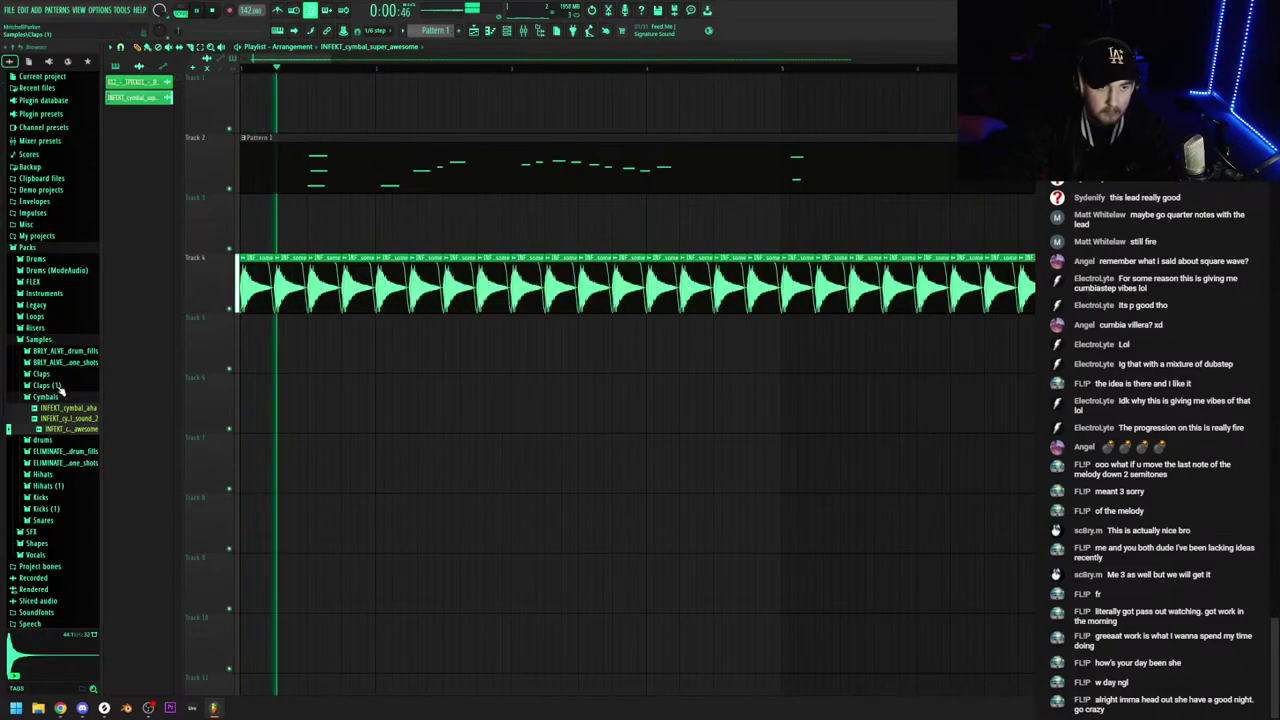
pyautogui.press('space')
# Audition the Claps (1) samples and place INFEKT_clap_oh on Track 5 at beat 3 of the first bar
pyautogui.click(60, 388)
pyautogui.click(66, 428)
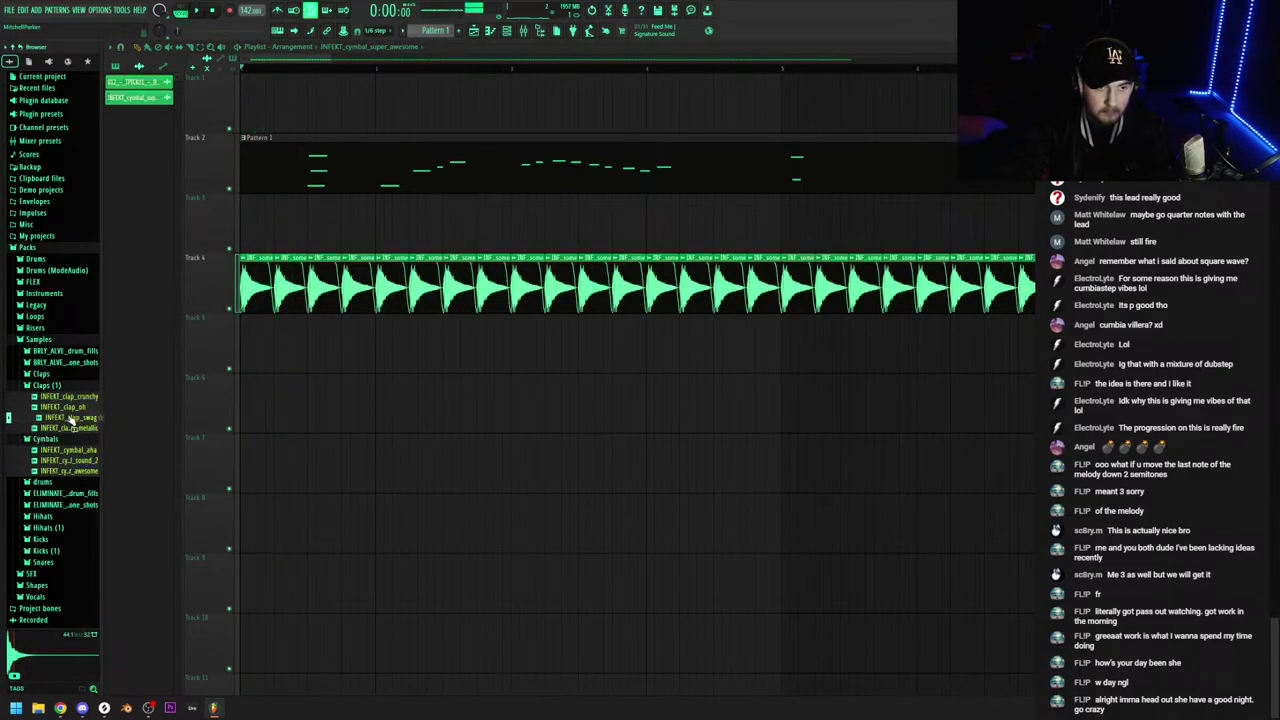
pyautogui.moveTo(70, 411); pyautogui.dragTo(315, 341)
pyautogui.scroll(1, 315, 341)
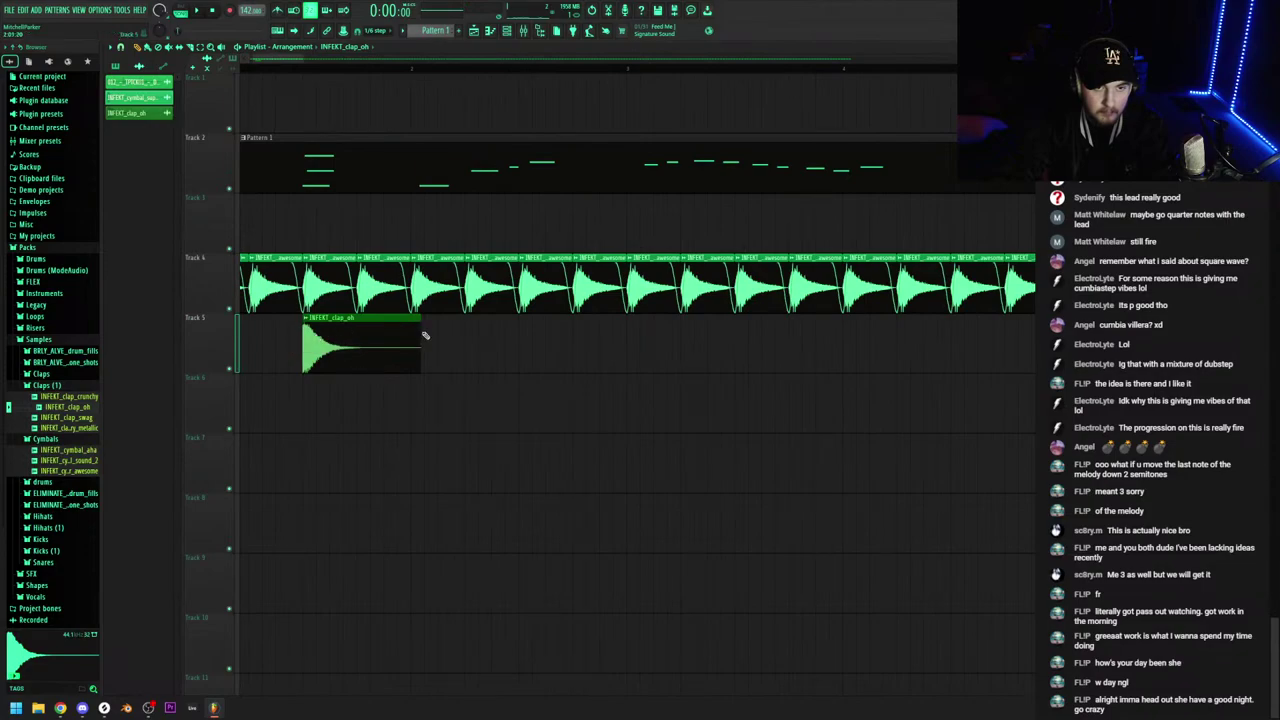
# Play back the INFEKT_clap_oh clip, add a fade-out to it and make it exactly one bar long
pyautogui.doubleClick(341, 329)
pyautogui.press('space')
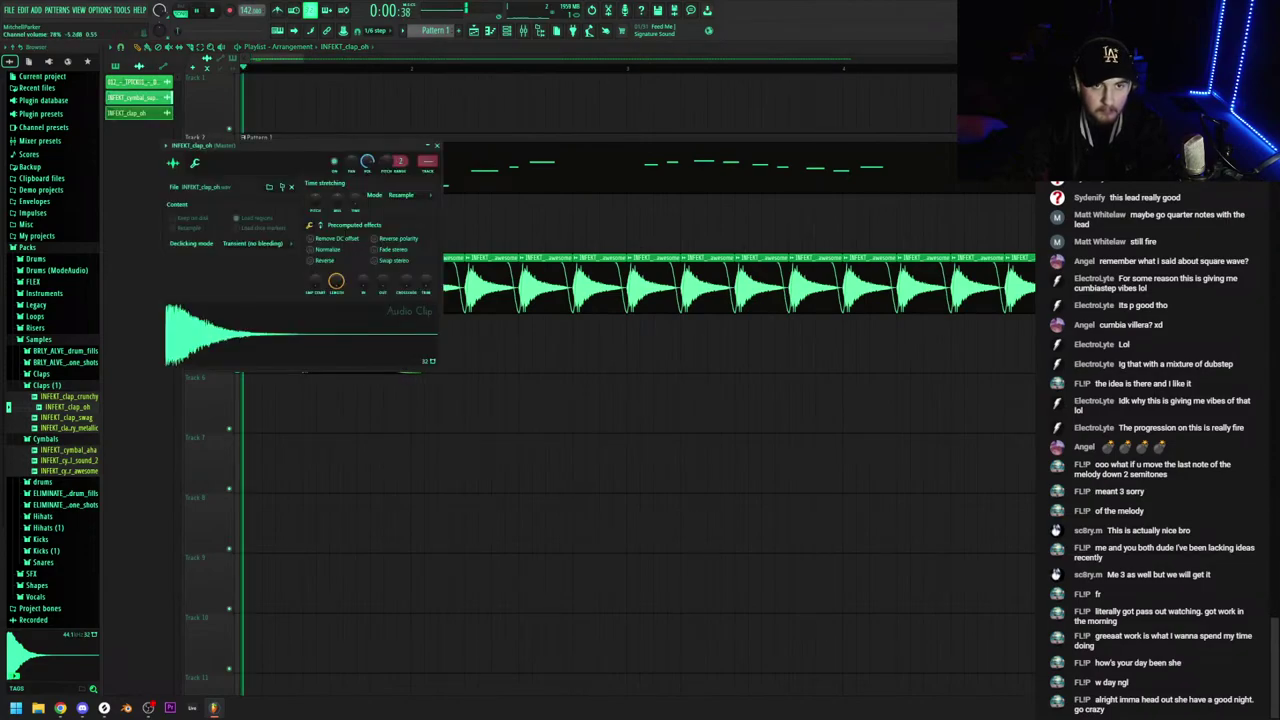
pyautogui.click(443, 149)
pyautogui.scroll(-2, 356, 323)
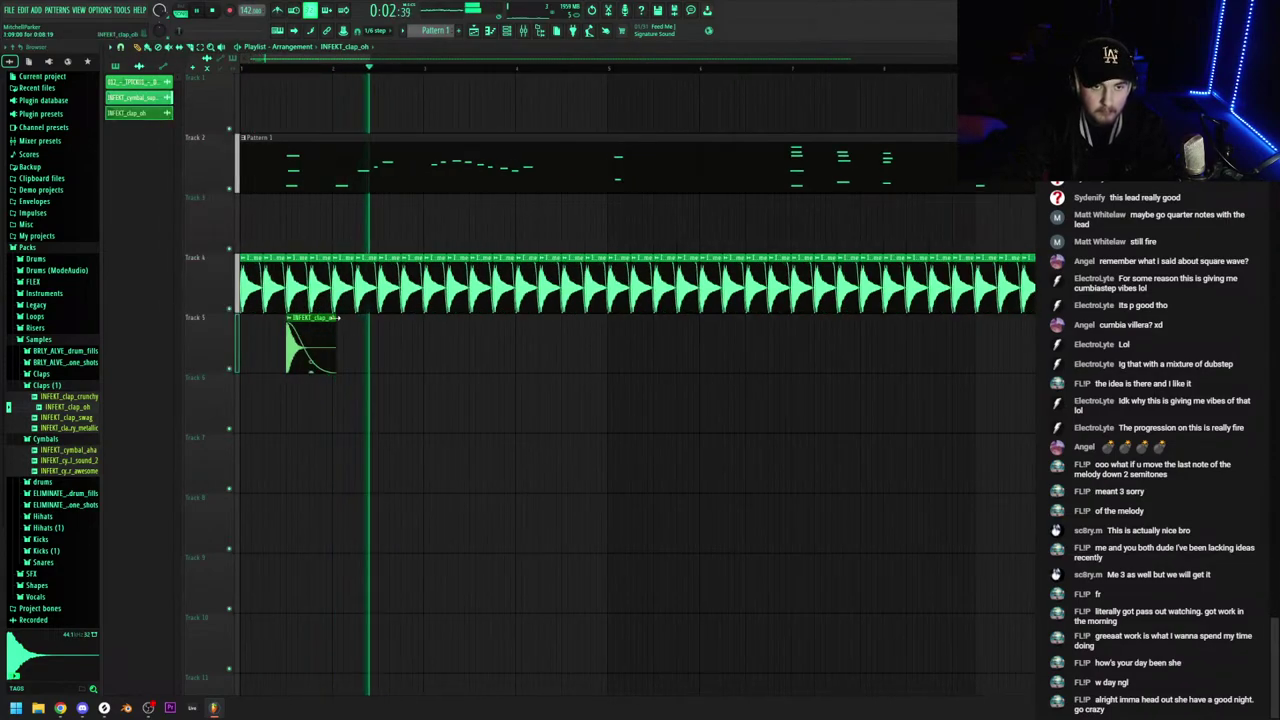
pyautogui.moveTo(335, 347); pyautogui.dragTo(385, 322)
pyautogui.scroll(2, 379, 345)
pyautogui.press('c')
pyautogui.press('p')
pyautogui.press('space')
pyautogui.rightClick(396, 342)
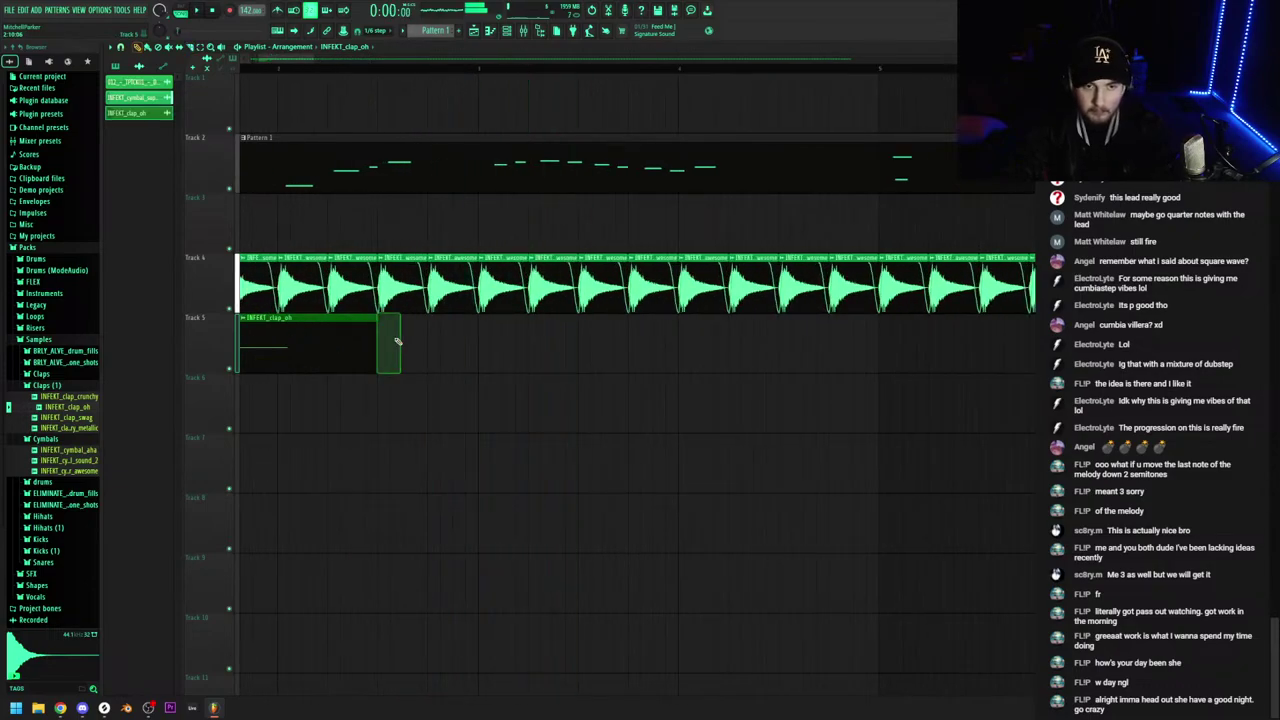
# Duplicate the one-bar clap clip back to back along Track 5 until the claps reach bar 17
pyautogui.scroll(-2, 397, 343)
pyautogui.keyDown('ctrl'); pyautogui.click(306, 341); pyautogui.keyUp('ctrl')
pyautogui.hotkey('ctrl', 'b')
pyautogui.hotkey('ctrl', 'b')
pyautogui.scroll(-4, 388, 345)
pyautogui.moveTo(502, 345); pyautogui.dragTo(165, 344)
pyautogui.hotkey('ctrl', 'b')
pyautogui.hotkey('ctrl', 'b')
pyautogui.hotkey('ctrl', 'b')
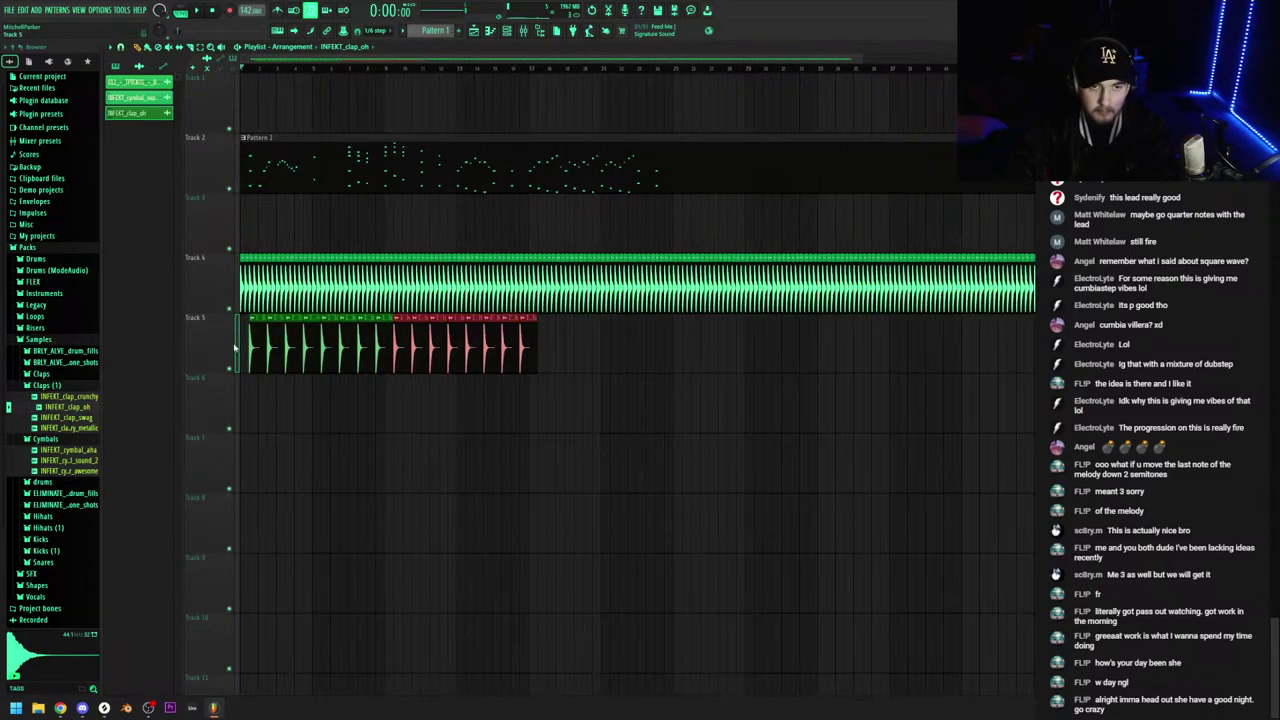
# Keep duplicating the claps along Track 5, and extend the Track 4 cymbals with a copy of their last section
pyautogui.scroll(-1, 333, 340)
pyautogui.hotkey('ctrl', 'b')
pyautogui.hotkey('ctrl', 'b')
pyautogui.hotkey('ctrl', 'b')
pyautogui.hotkey('ctrl', 'b')
pyautogui.hotkey('ctrl', 'b')
pyautogui.hotkey('ctrl', 'b')
pyautogui.hotkey('ctrl', 'b')
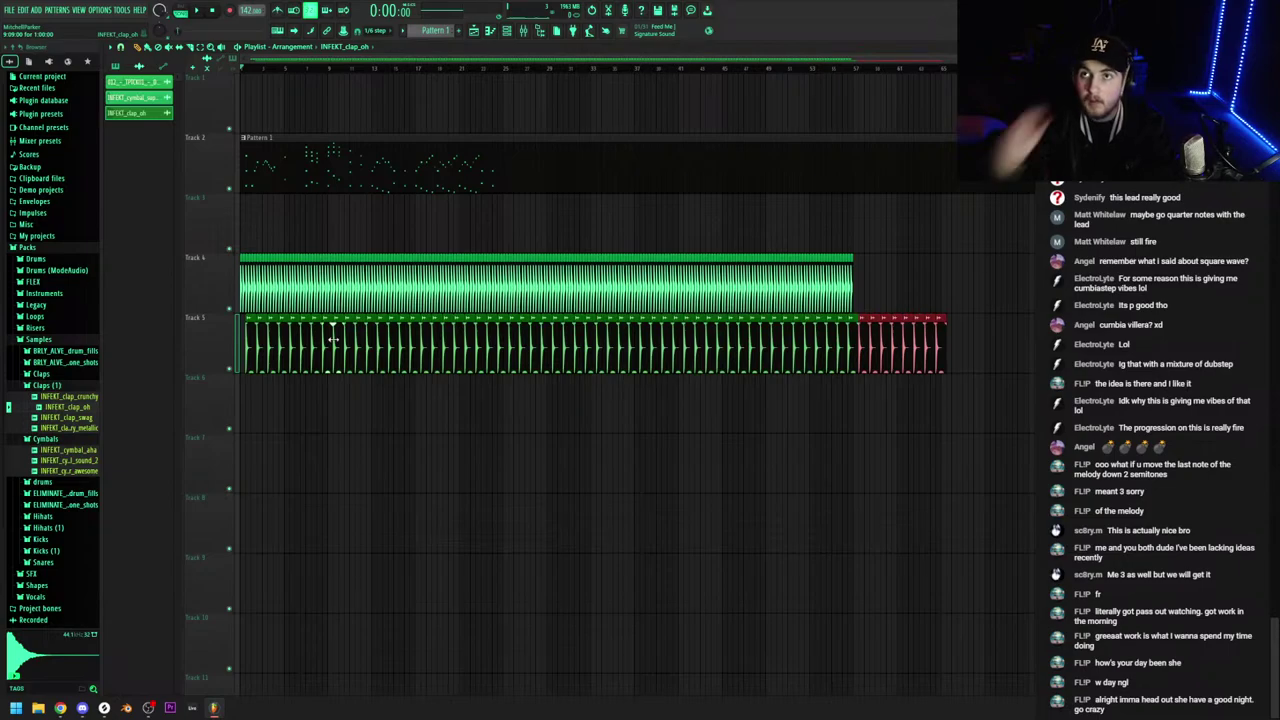
pyautogui.hotkey('ctrl', 'b')
pyautogui.moveTo(866, 303); pyautogui.dragTo(682, 294)
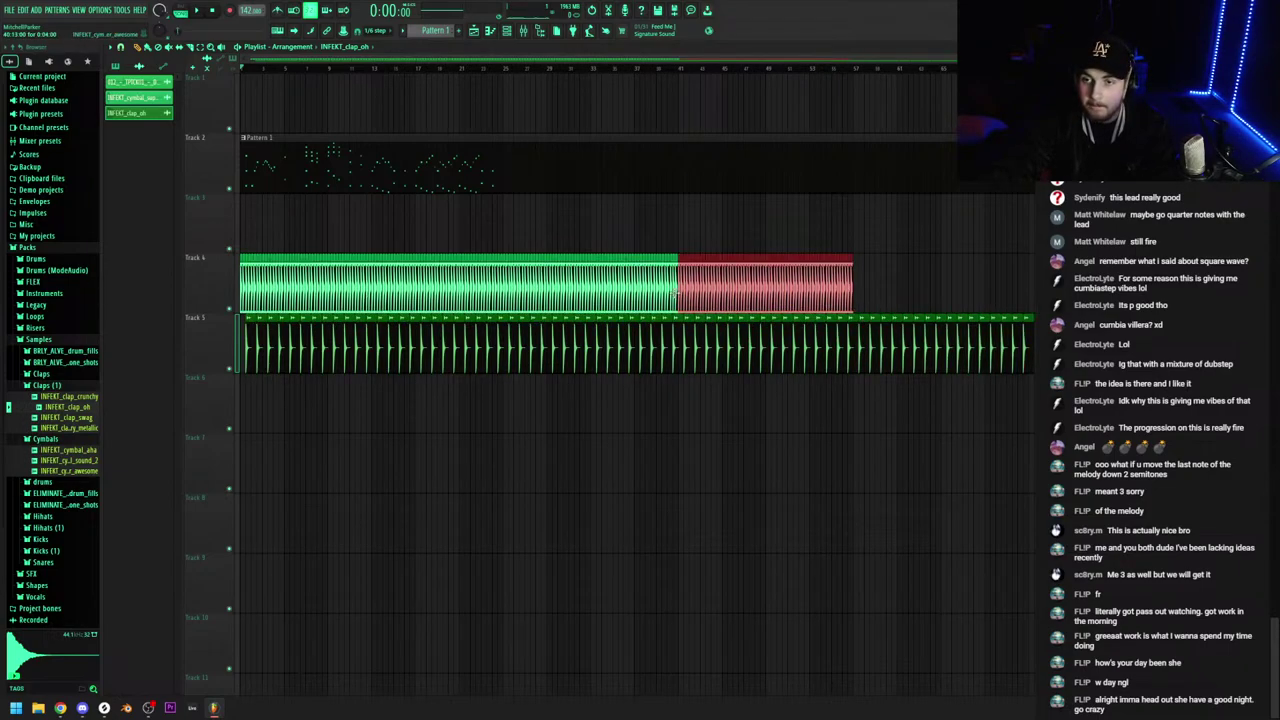
pyautogui.hotkey('ctrl', 'b')
# Clear all recorded PoiZone notes from Pattern 1
pyautogui.doubleClick(425, 187)
pyautogui.scroll(-2, 429, 214)
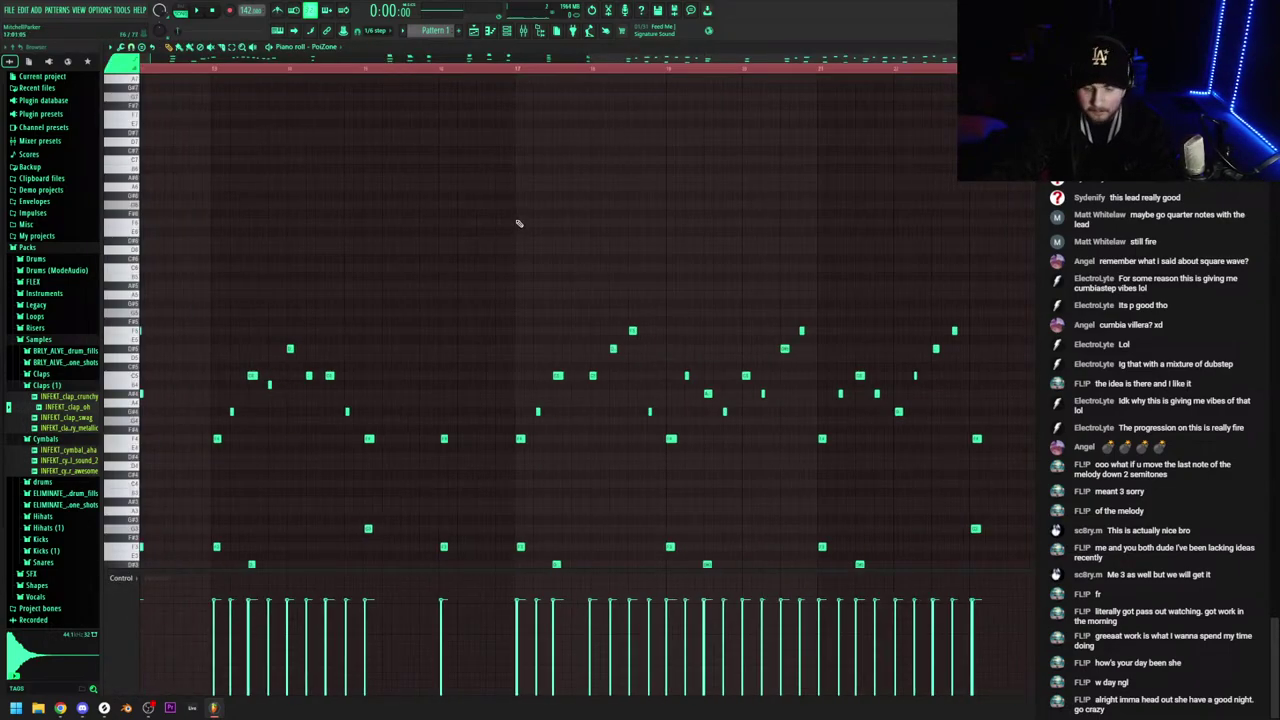
pyautogui.hotkey('ctrl', 'x')
# Audition PoiZone's SYN presets in the Xenos Soundworks bank, from Dubstep Dream through Trance Polysynth
pyautogui.click(514, 32)
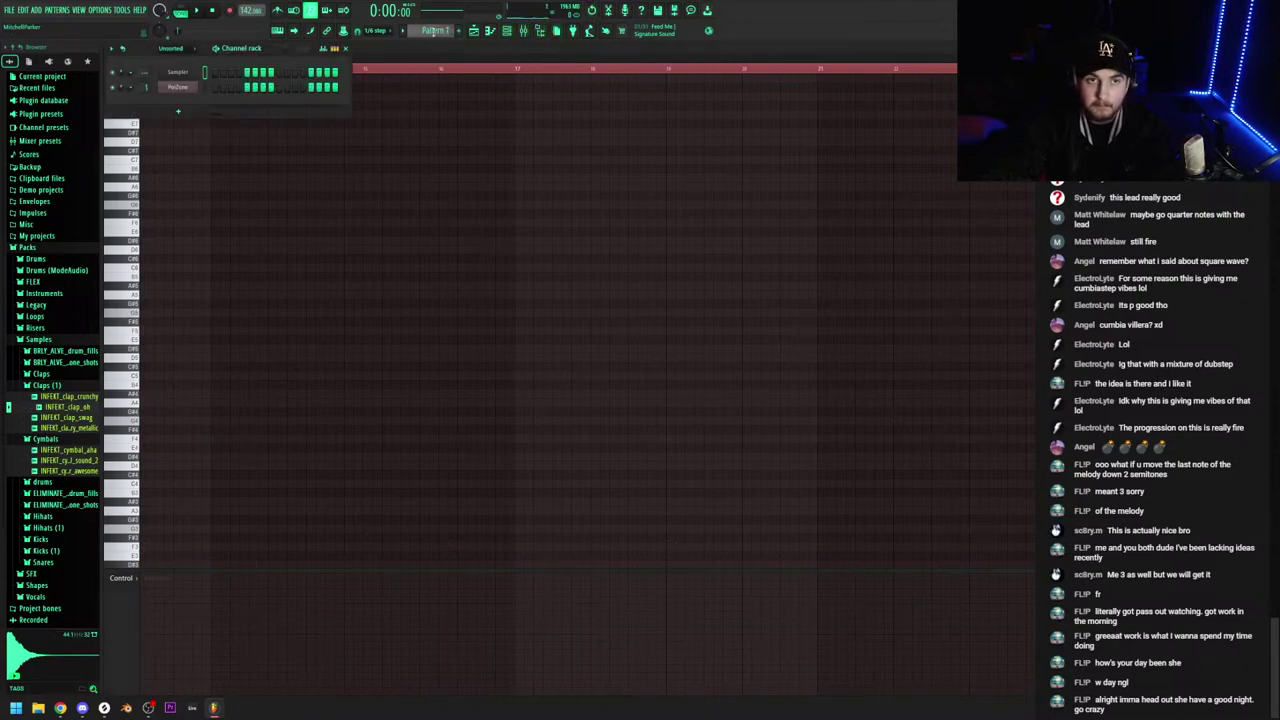
pyautogui.click(180, 88)
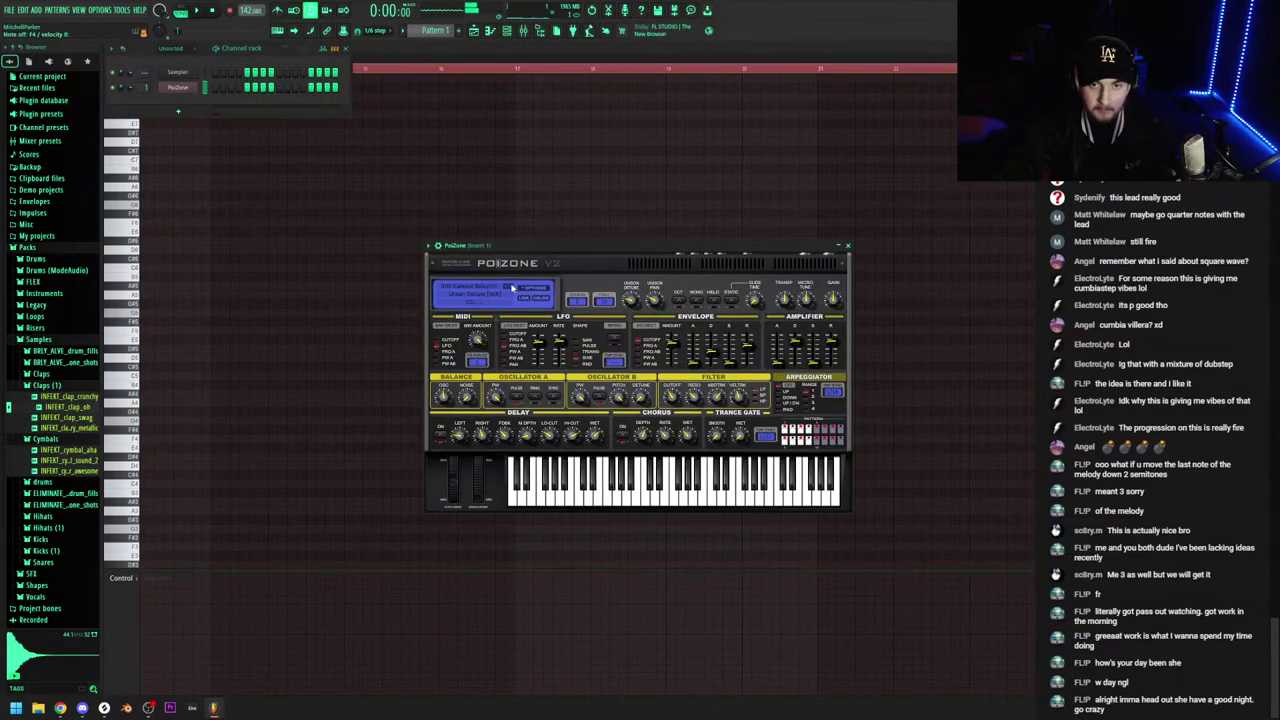
pyautogui.click(493, 287)
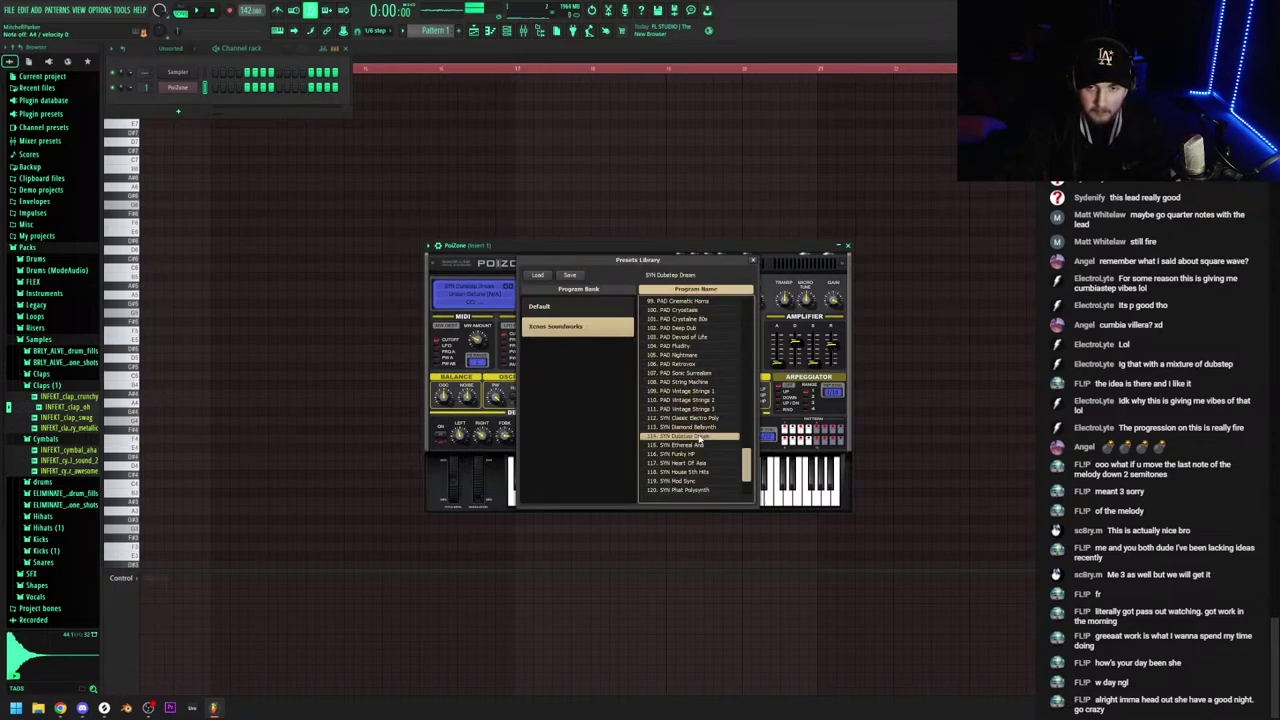
pyautogui.click(698, 445)
pyautogui.click(700, 464)
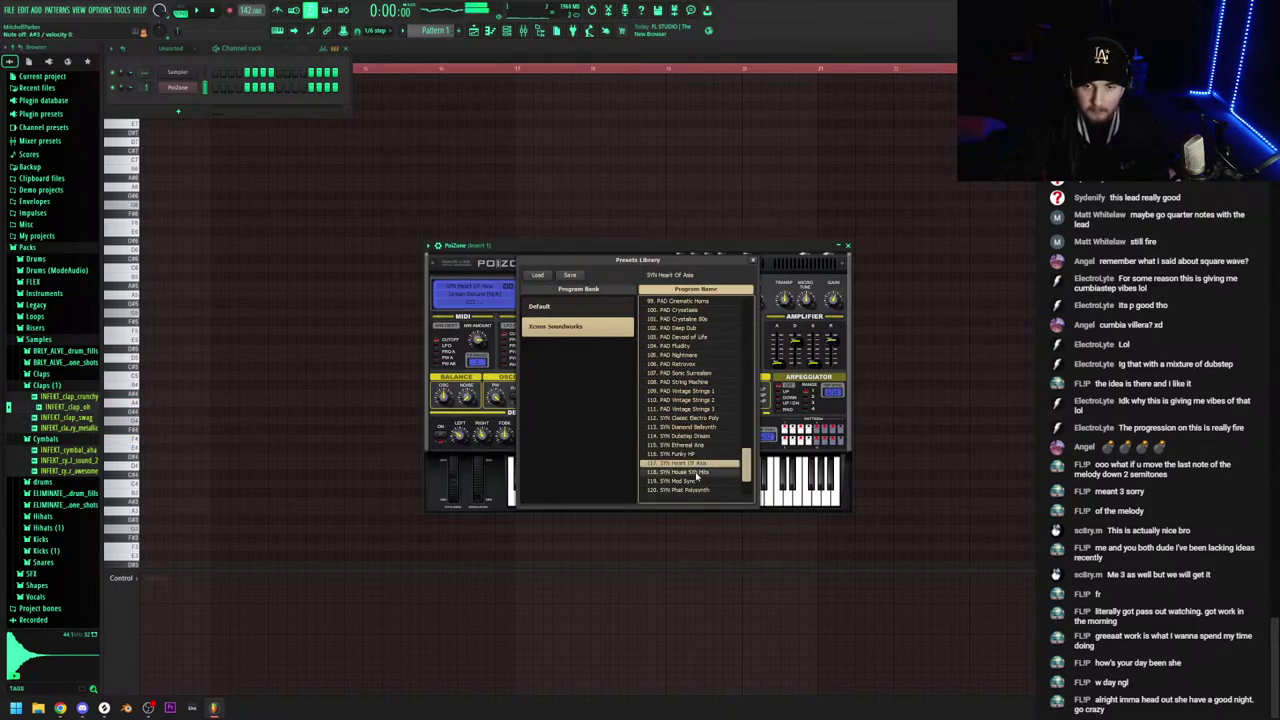
pyautogui.click(695, 481)
pyautogui.click(696, 490)
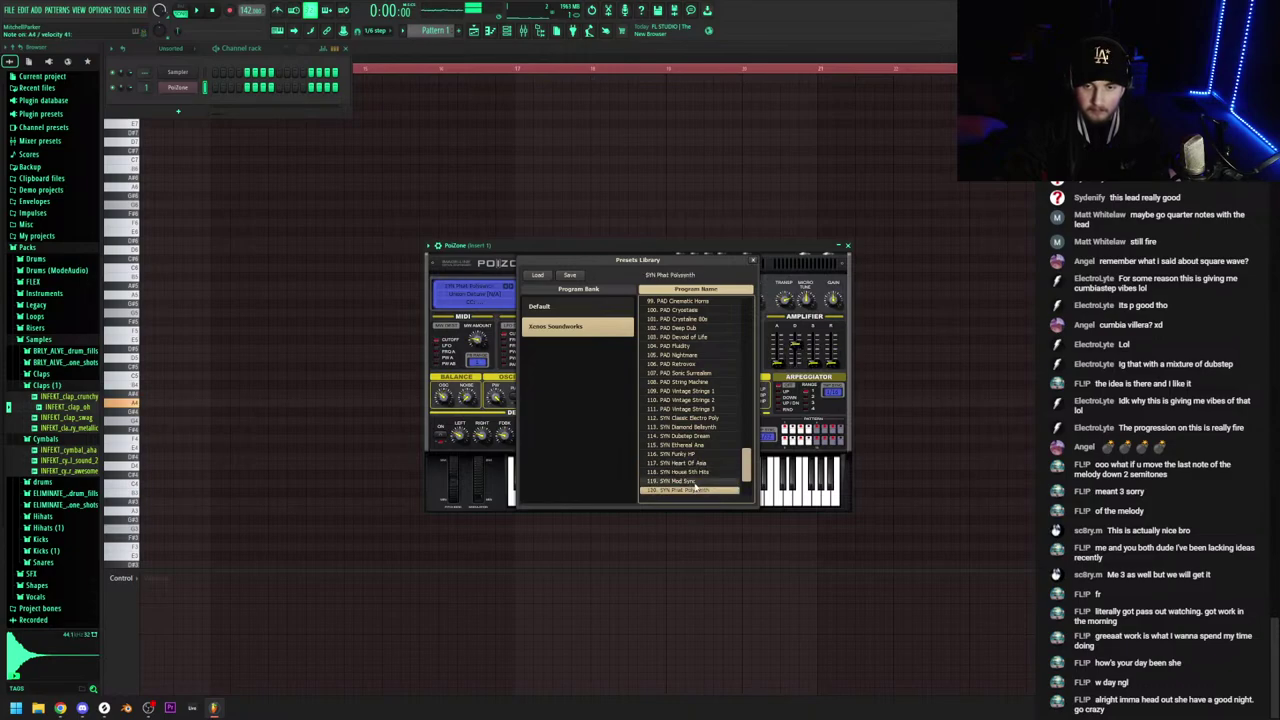
pyautogui.scroll(-1, 696, 490)
pyautogui.click(695, 465)
pyautogui.click(696, 474)
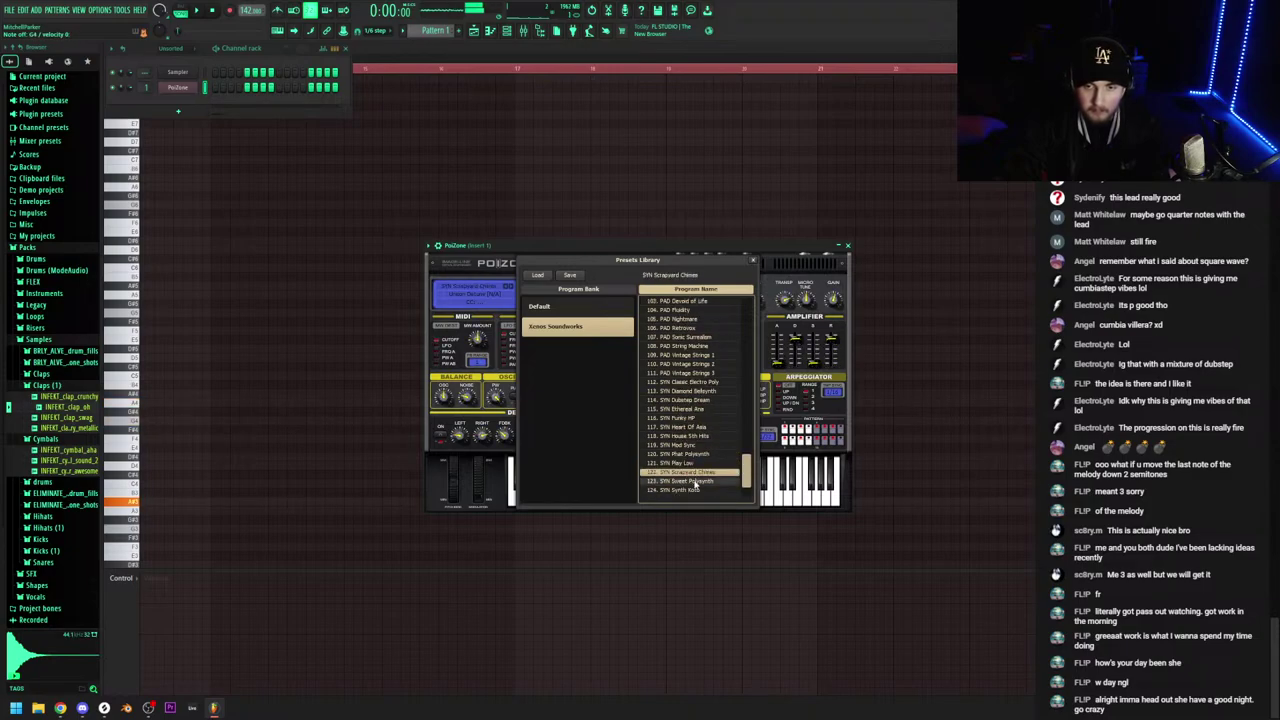
pyautogui.click(695, 489)
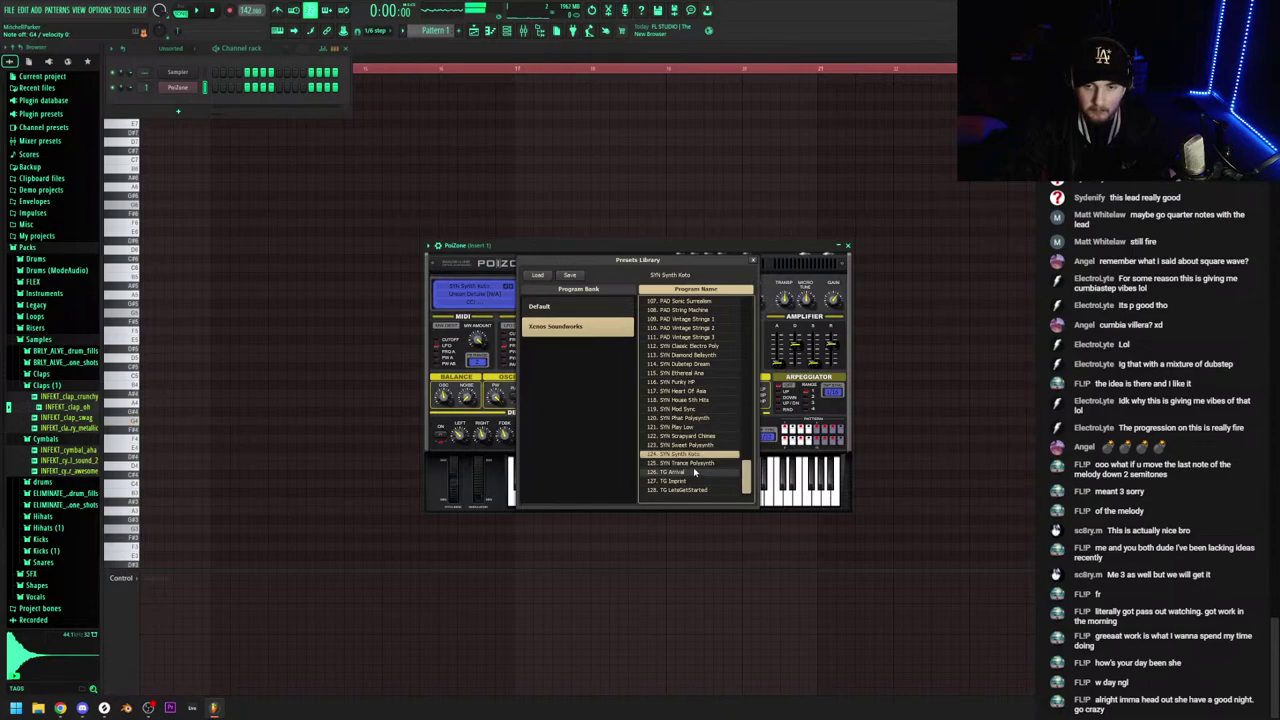
pyautogui.click(694, 464)
pyautogui.scroll(6, 685, 400)
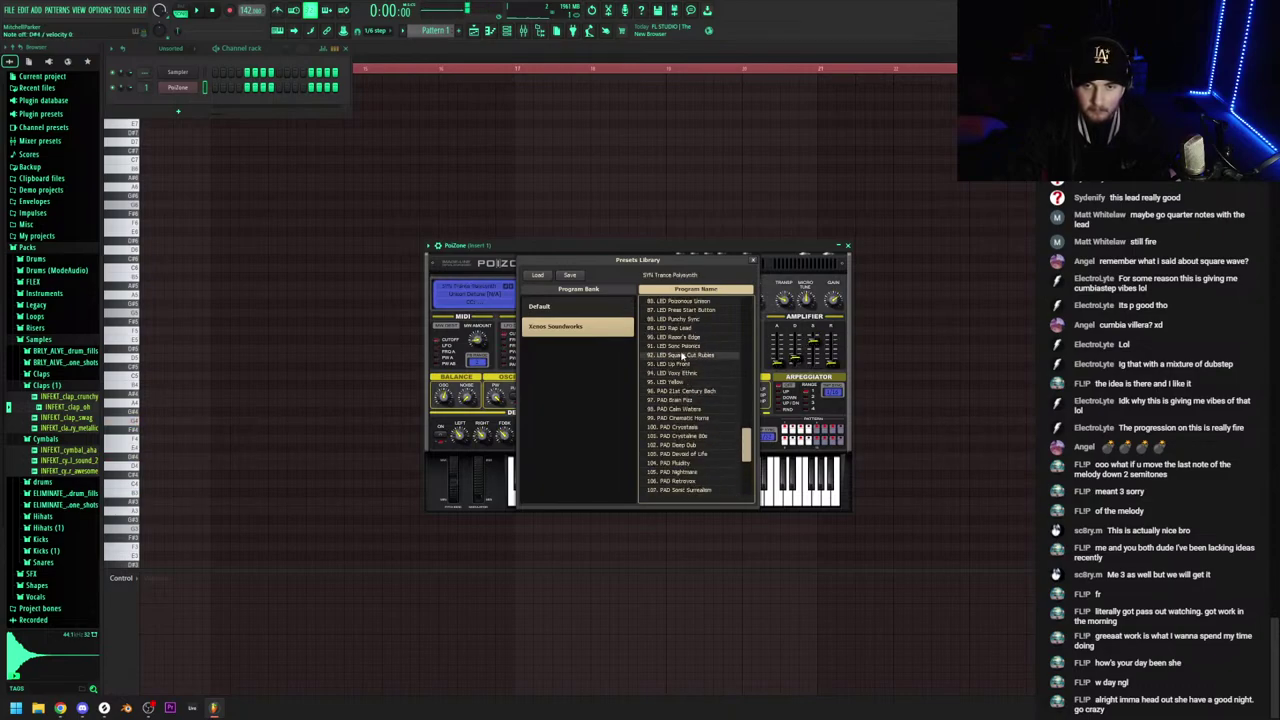
# Compare a PAD preset and SYN Heart Of Asia, and load SYN Dubstep Dream in PoiZone
pyautogui.click(676, 400)
pyautogui.scroll(6, 676, 426)
pyautogui.moveTo(747, 406); pyautogui.dragTo(742, 470)
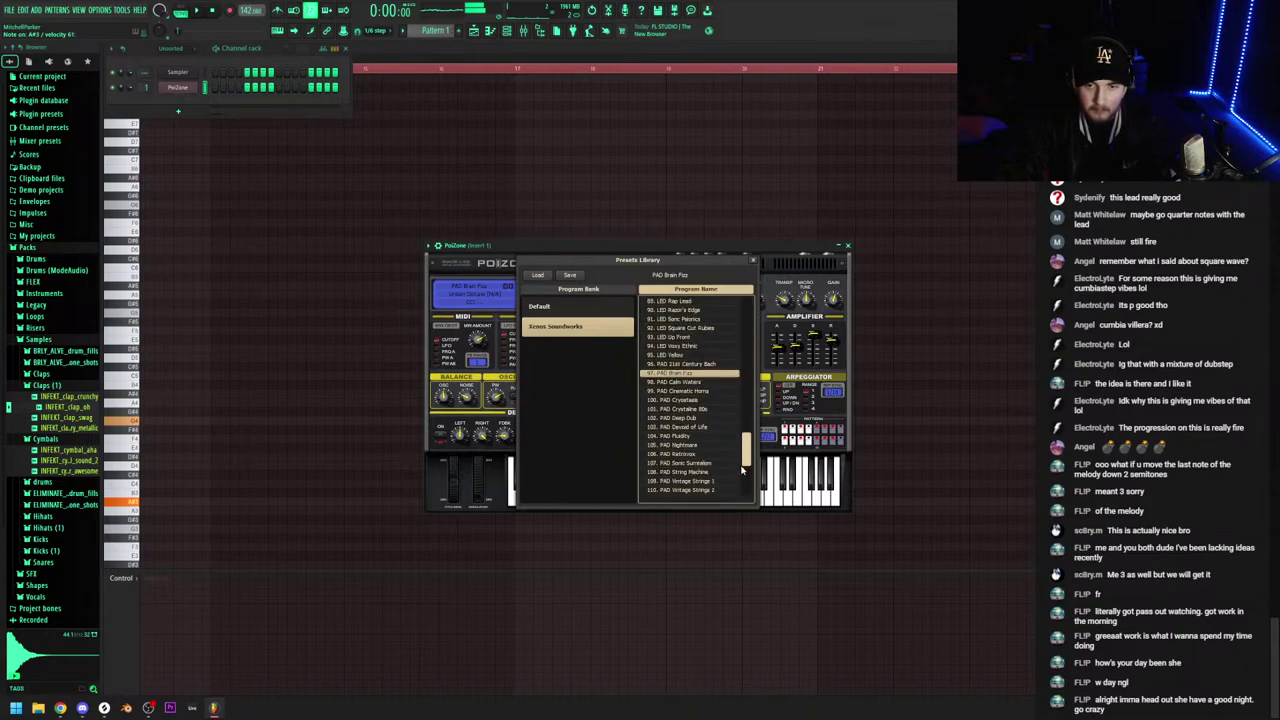
pyautogui.scroll(-5, 743, 470)
pyautogui.click(692, 427)
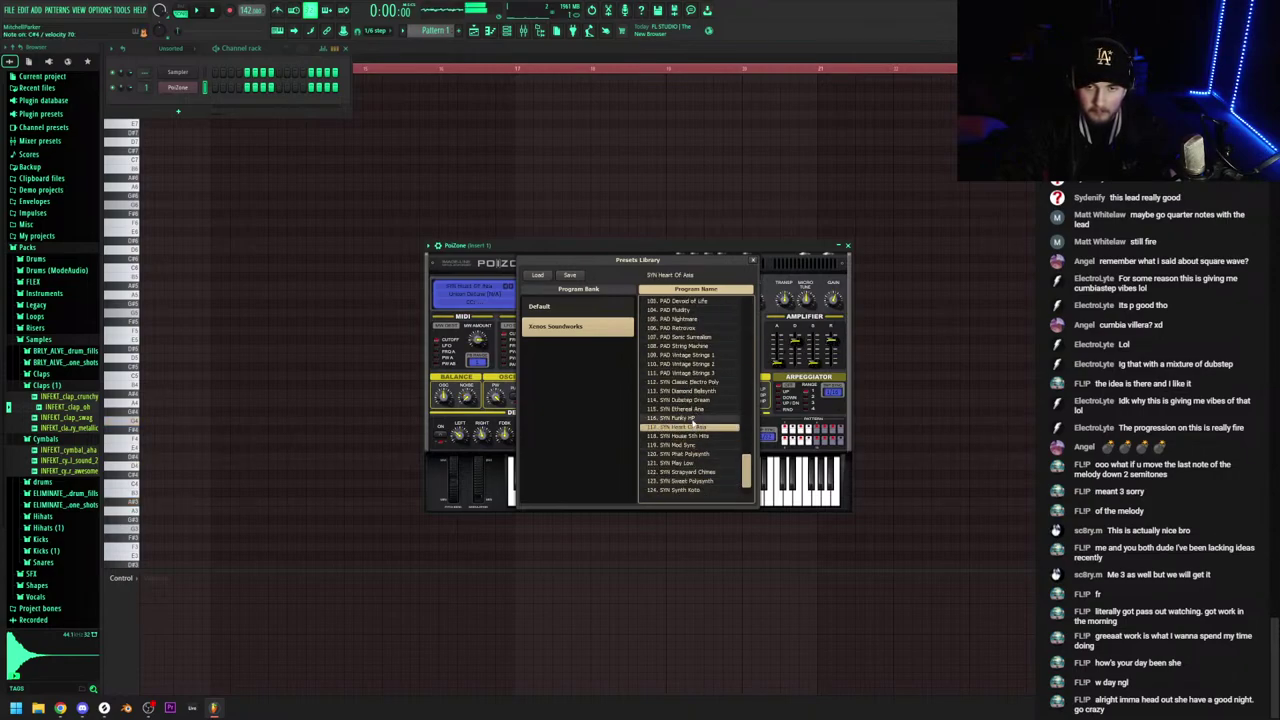
pyautogui.click(701, 400)
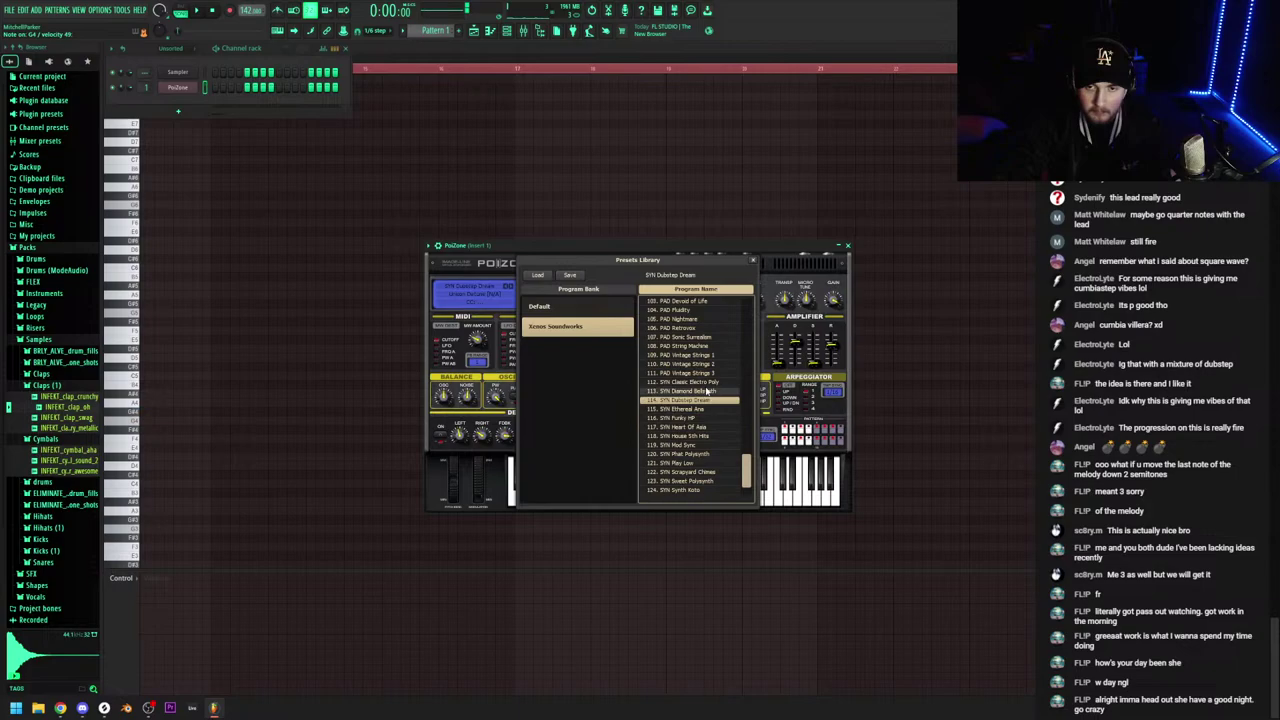
pyautogui.click(755, 261)
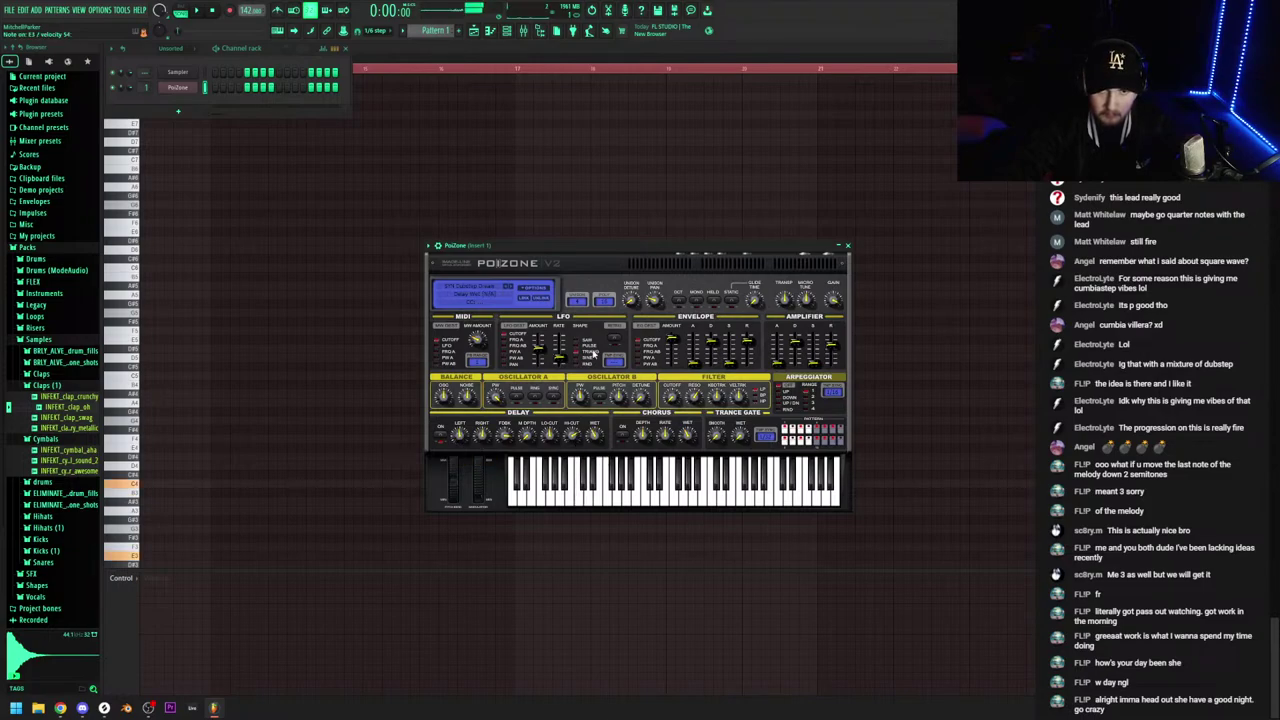
# Record a PoiZone take over the drums in the arrangement, and delete all its notes from Pattern 1
pyautogui.click(476, 32)
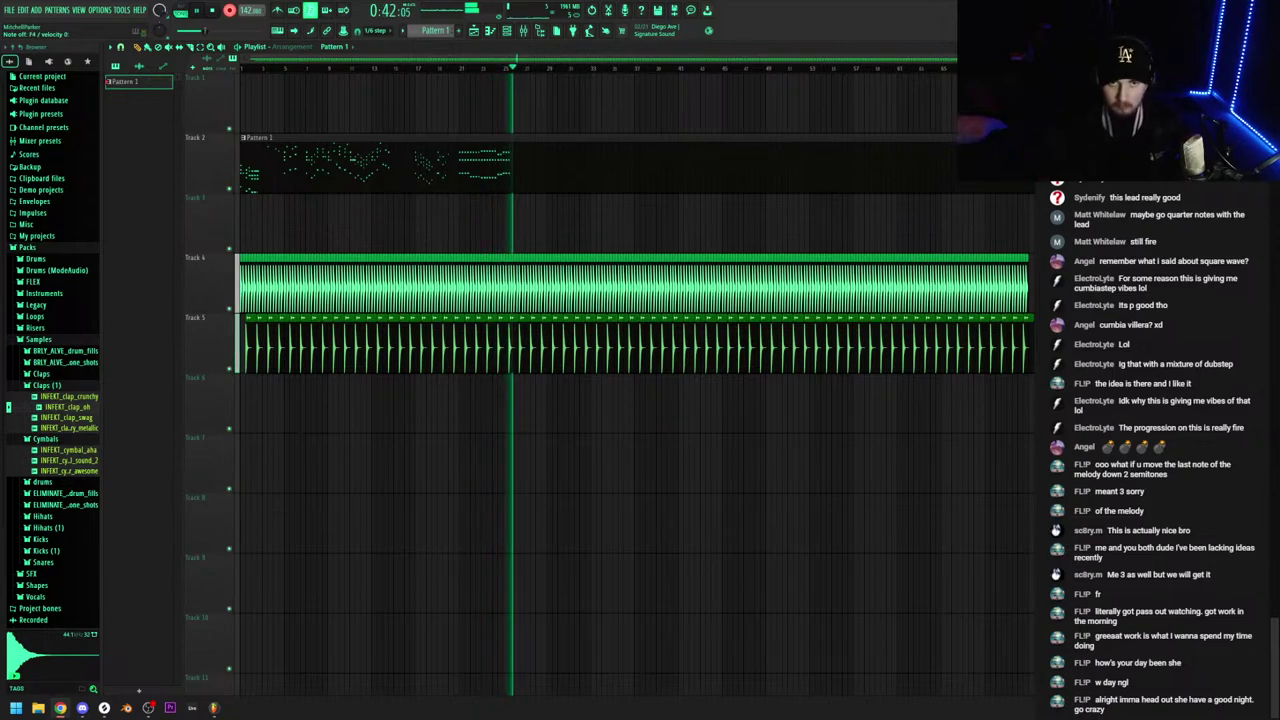
pyautogui.press('space')
pyautogui.doubleClick(443, 183)
pyautogui.scroll(-3, 460, 193)
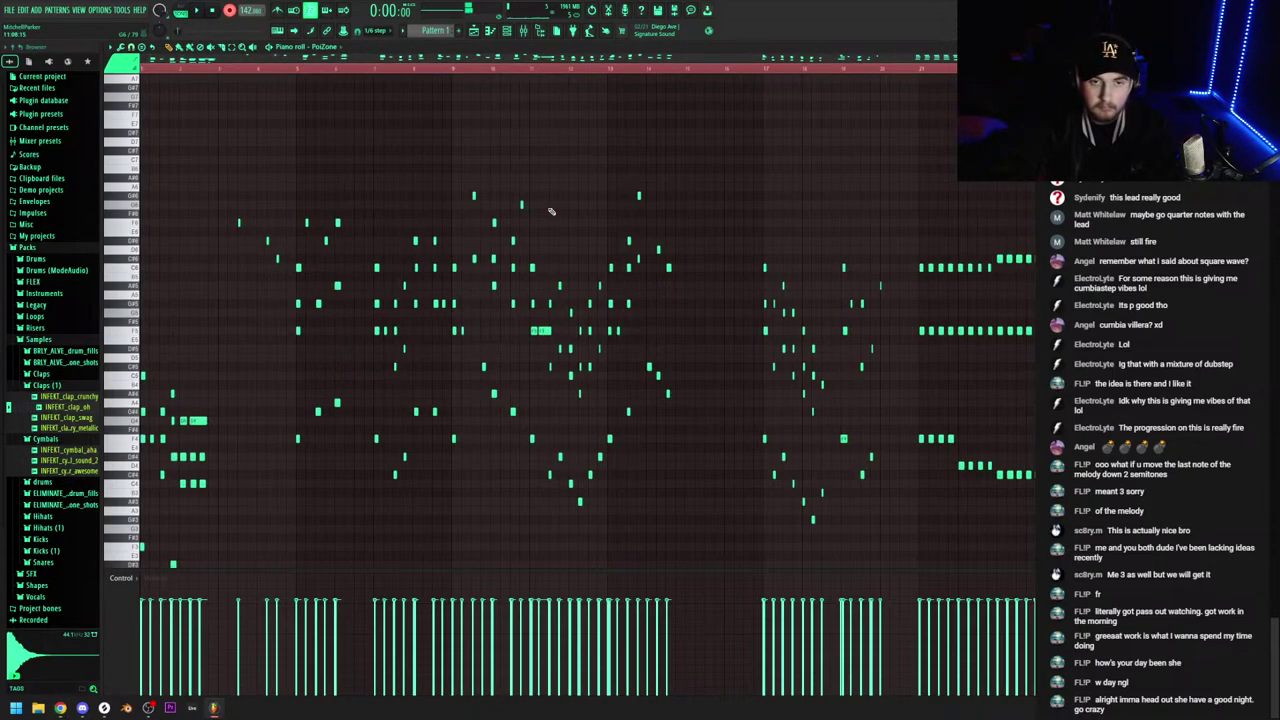
pyautogui.hotkey('ctrl', 'a')
pyautogui.press('Delete')
# Adjust PoiZone's delay wet level and lower the project tempo to 139 BPM while recording another take
pyautogui.click(507, 32)
pyautogui.click(177, 87)
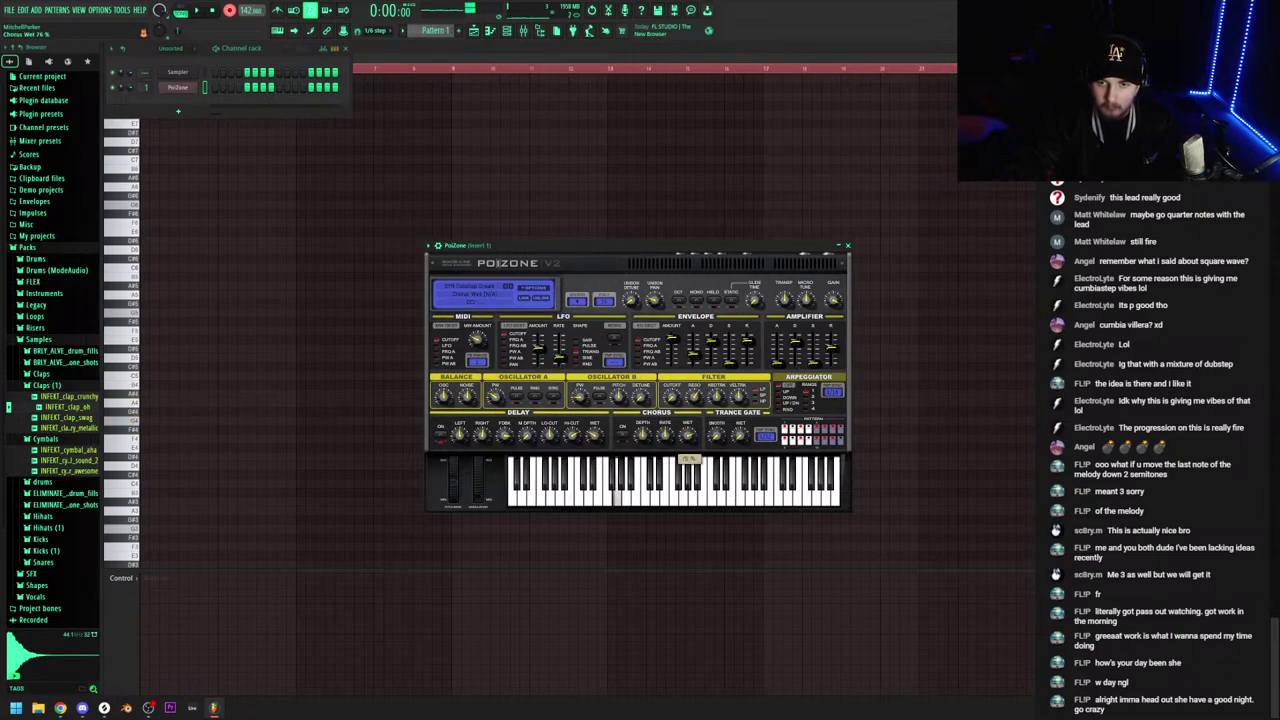
pyautogui.moveTo(598, 443); pyautogui.dragTo(599, 437)
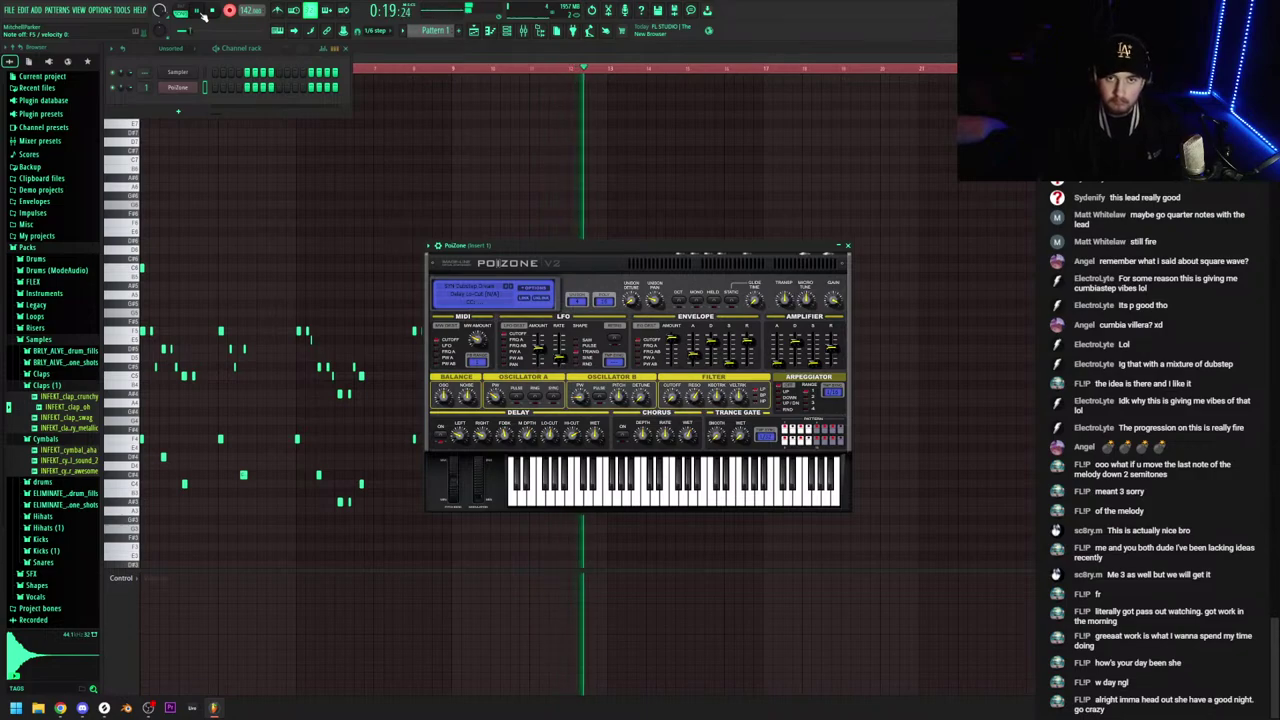
pyautogui.moveTo(246, 11); pyautogui.dragTo(247, 12)
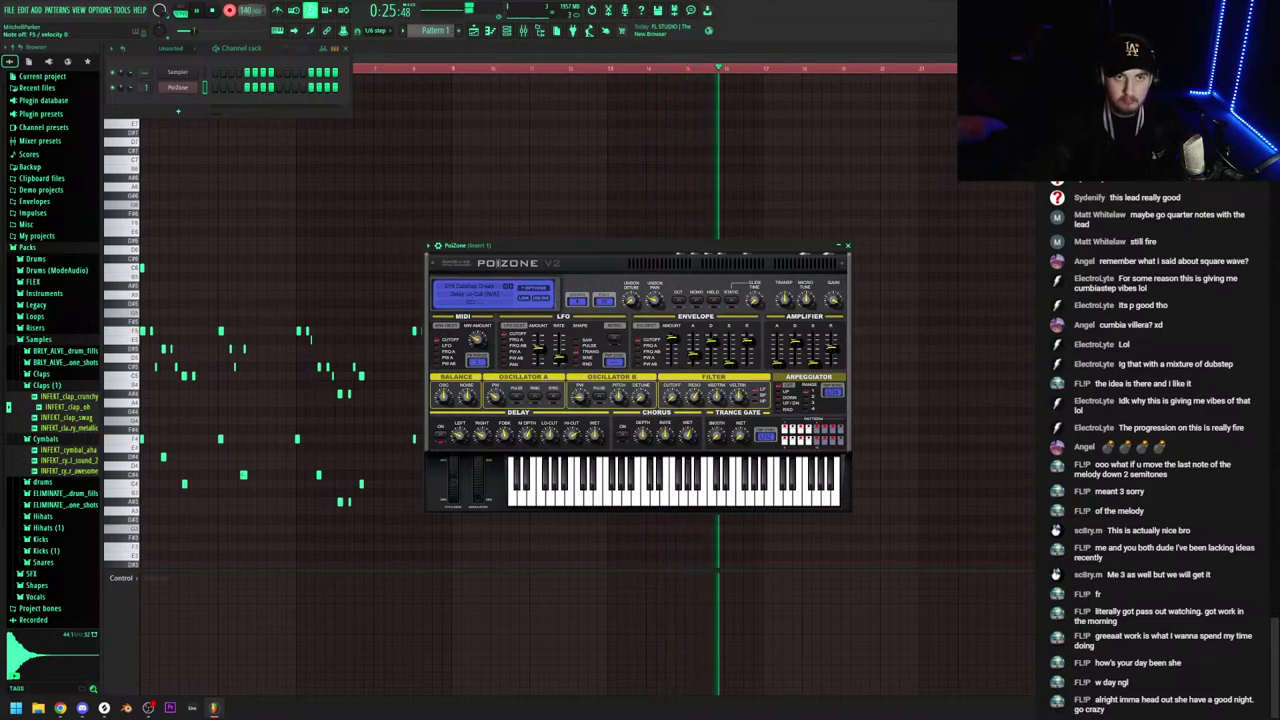
pyautogui.moveTo(247, 12); pyautogui.dragTo(247, 13)
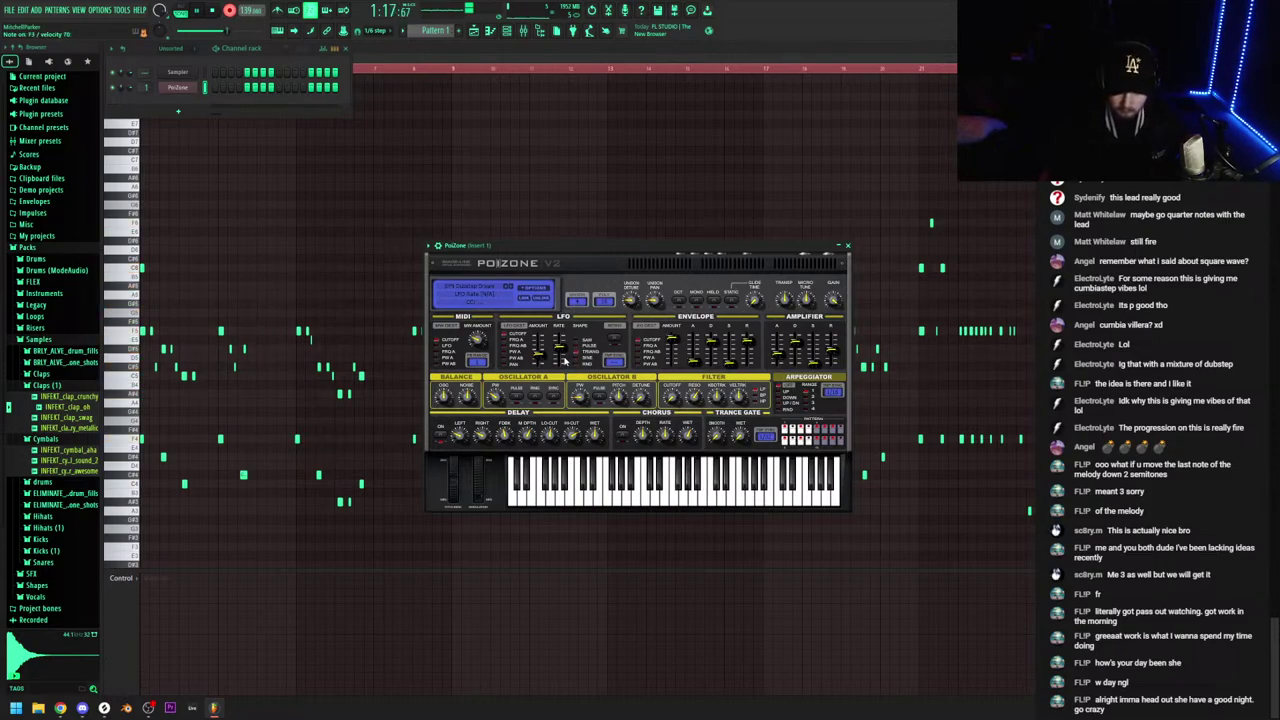
pyautogui.press('space')
# Load the PAD Sonic Surrealism preset in PoiZone and clear all recorded notes from Pattern 1
pyautogui.click(491, 287)
pyautogui.click(692, 373)
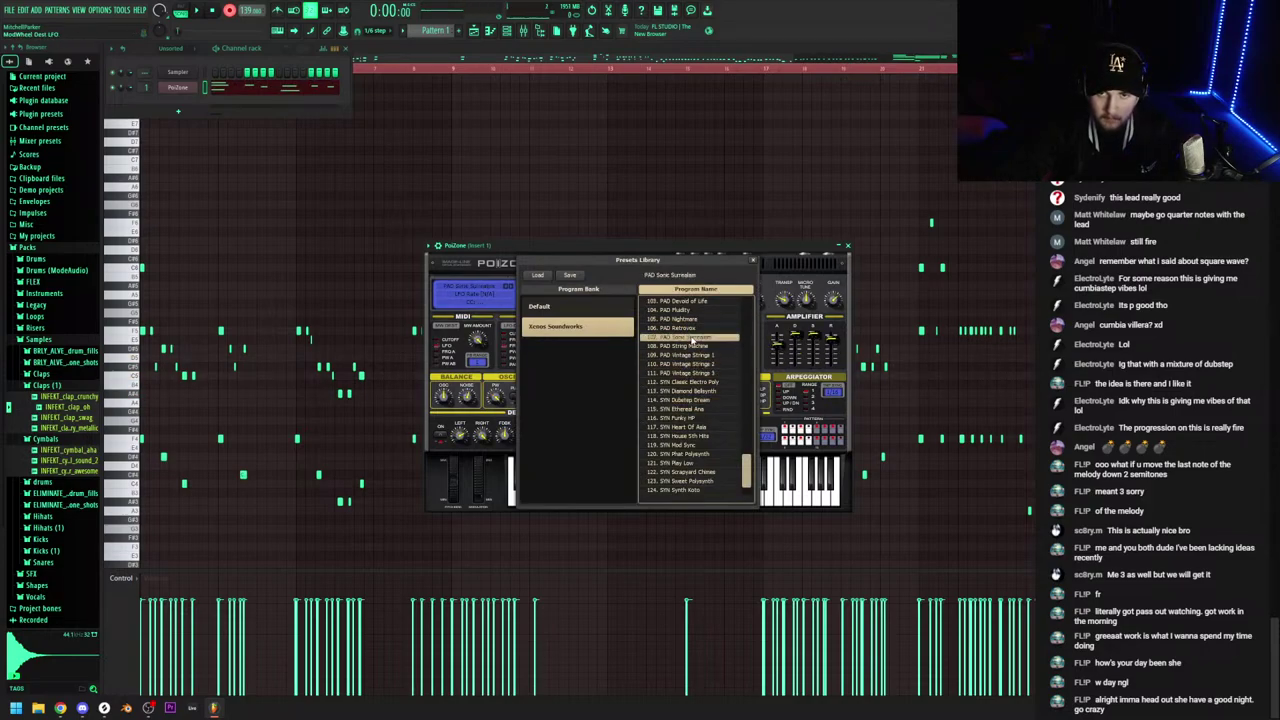
pyautogui.click(753, 260)
pyautogui.click(583, 63)
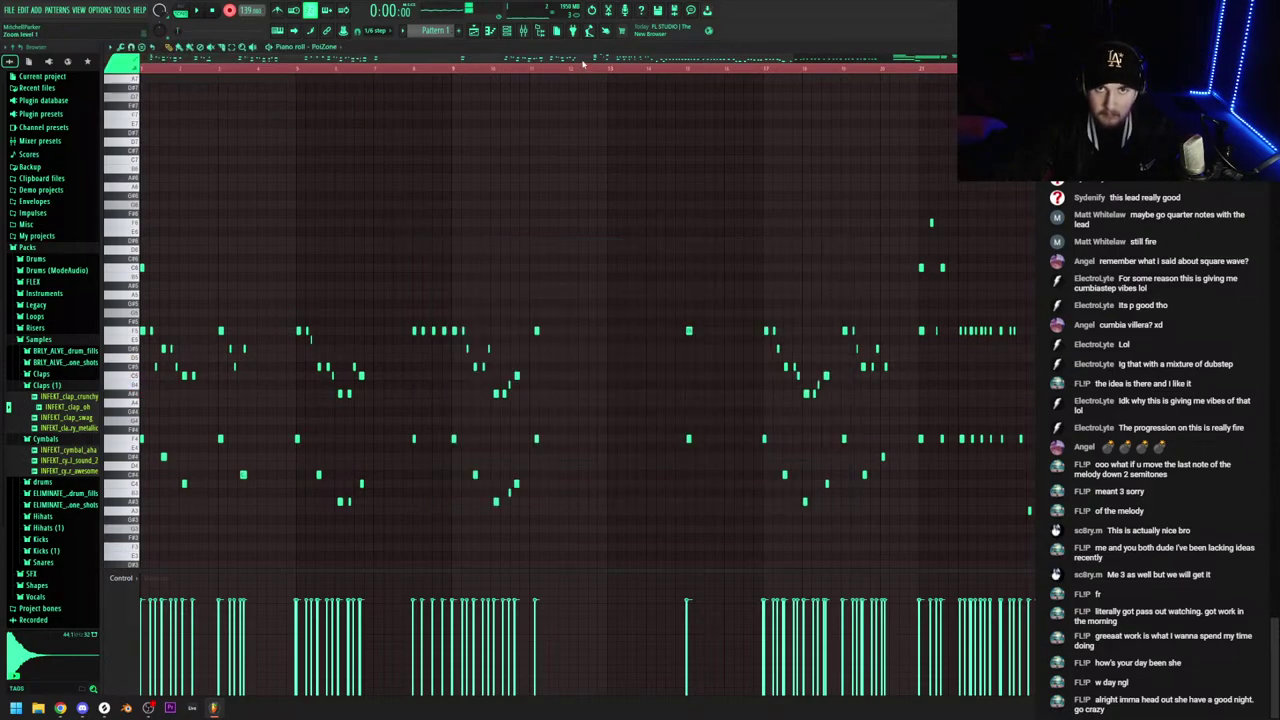
pyautogui.hotkey('ctrl', 'a')
pyautogui.press('Delete')
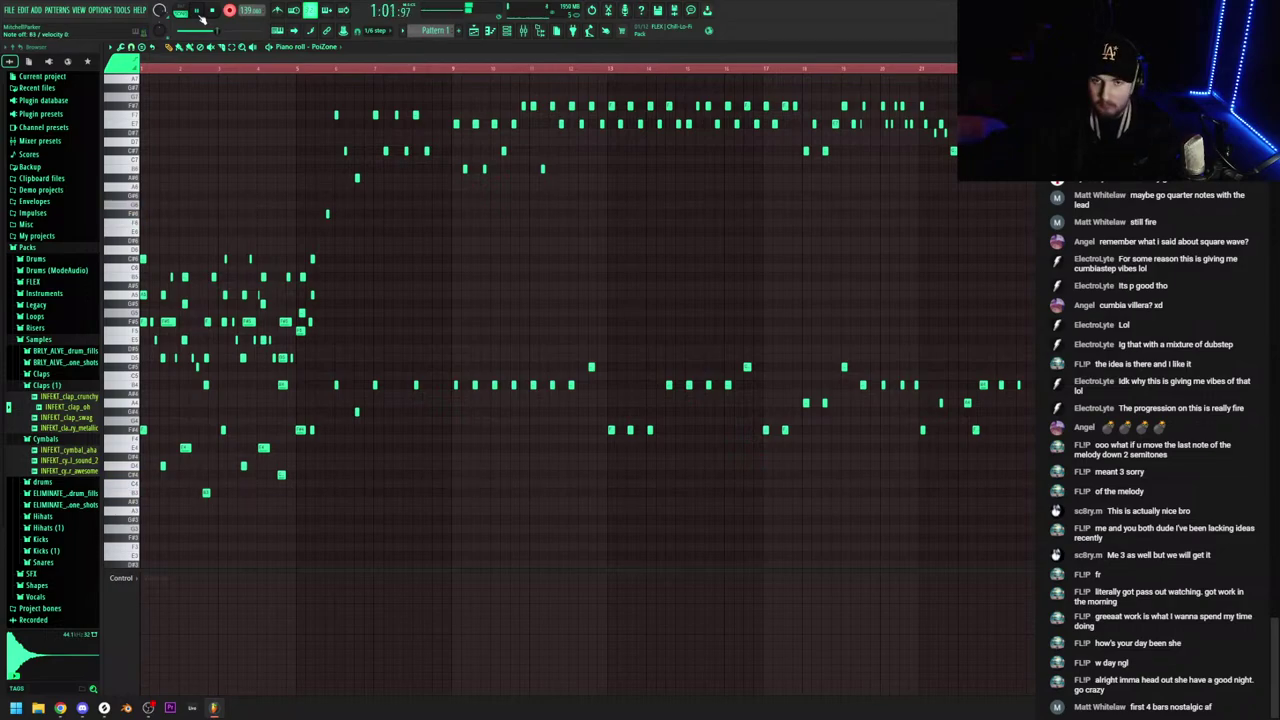
# Record further PoiZone takes into Pattern 1 at 139 BPM, and delete all the recorded notes
pyautogui.press('space')
pyautogui.press('space')
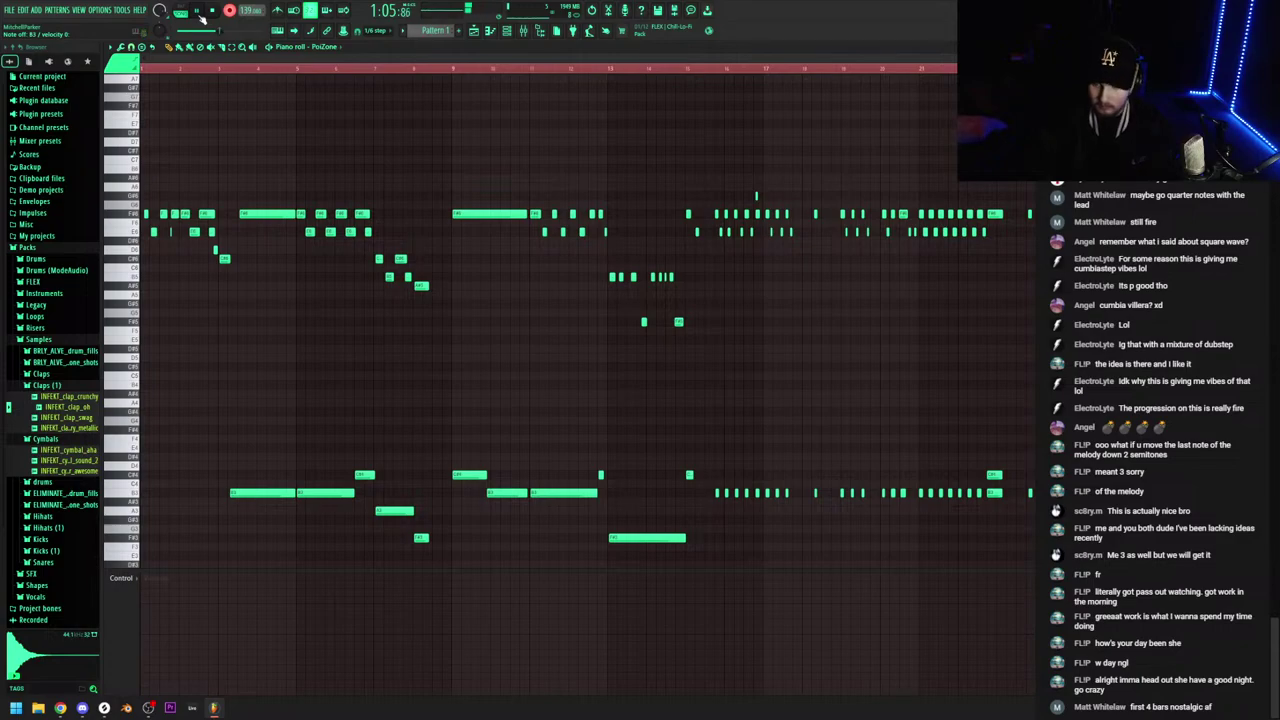
pyautogui.click(198, 11)
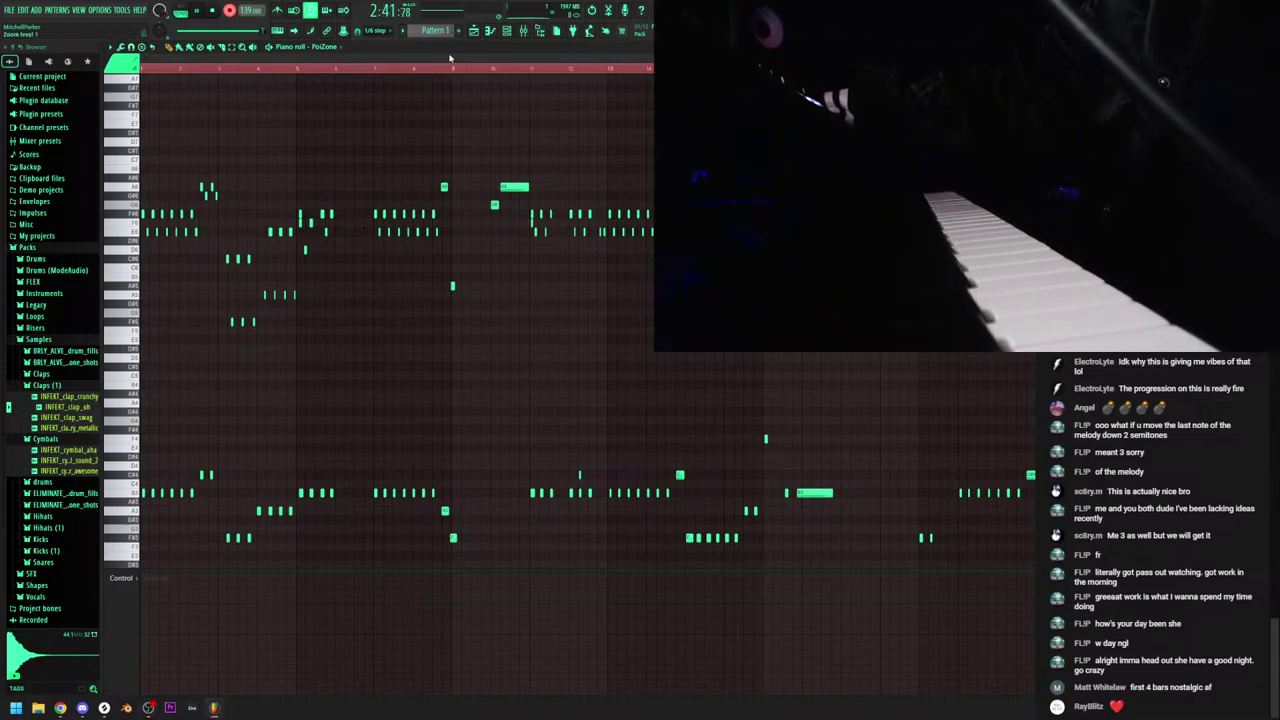
pyautogui.press('space')
pyautogui.hotkey('ctrl', 'a')
pyautogui.press('Delete')
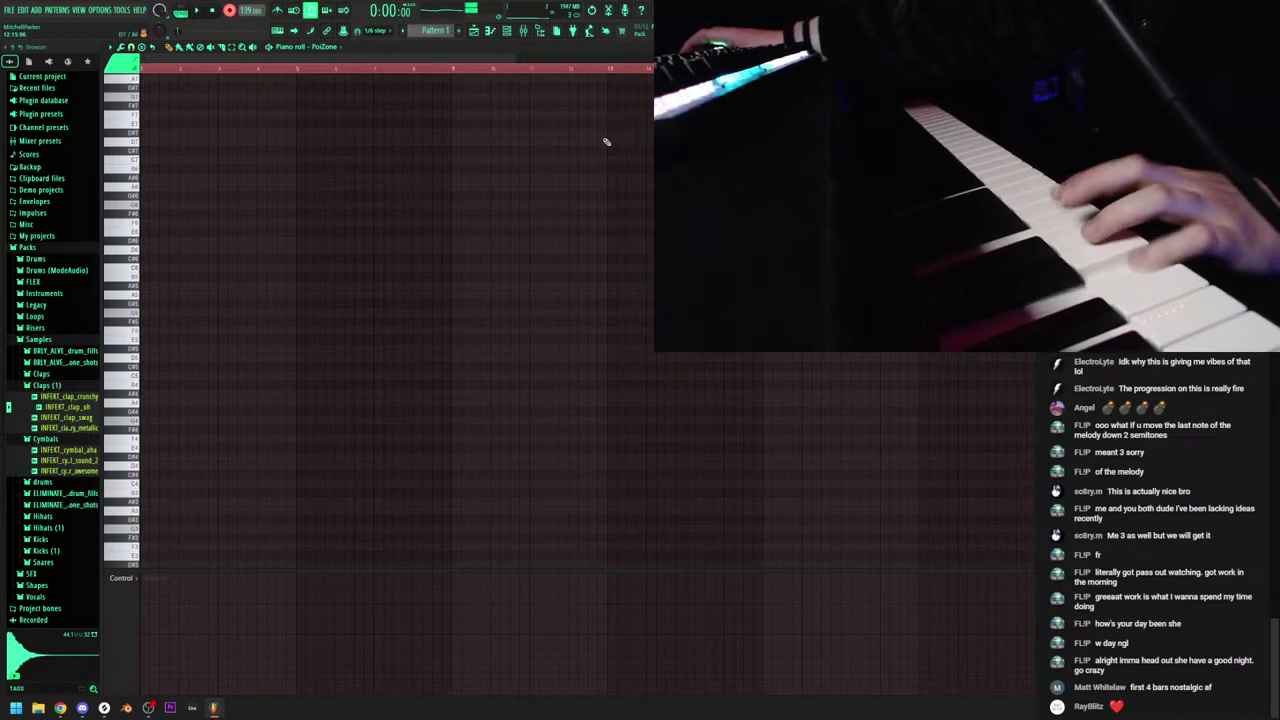
# Add a Phase Plant instrument and load the East Paces Organ preset from its factory Keys folder
pyautogui.click(38, 10)
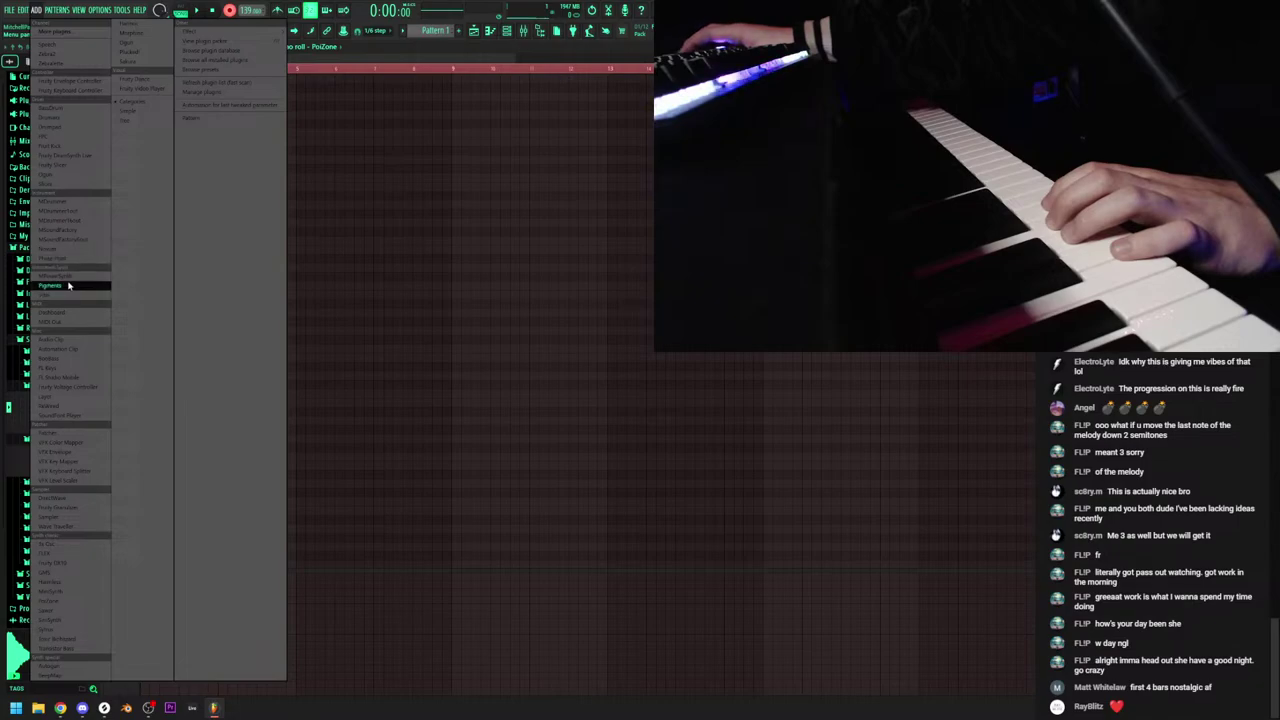
pyautogui.click(72, 262)
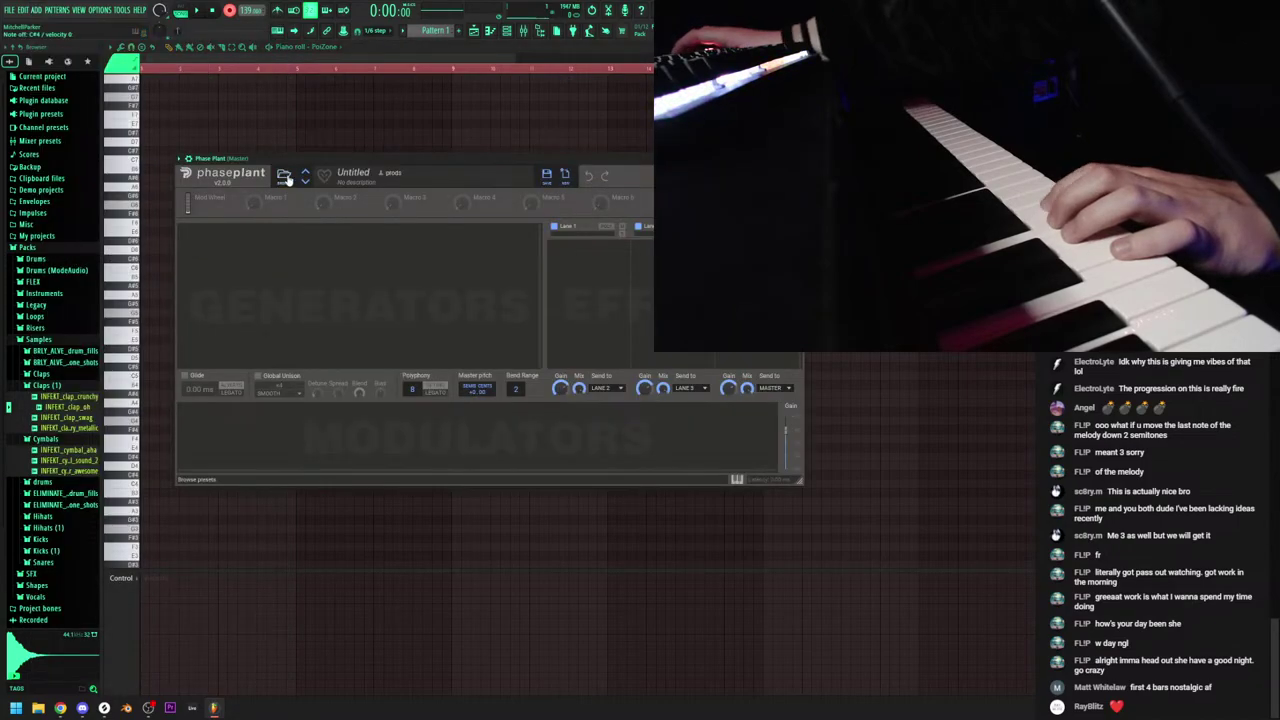
pyautogui.click(204, 325)
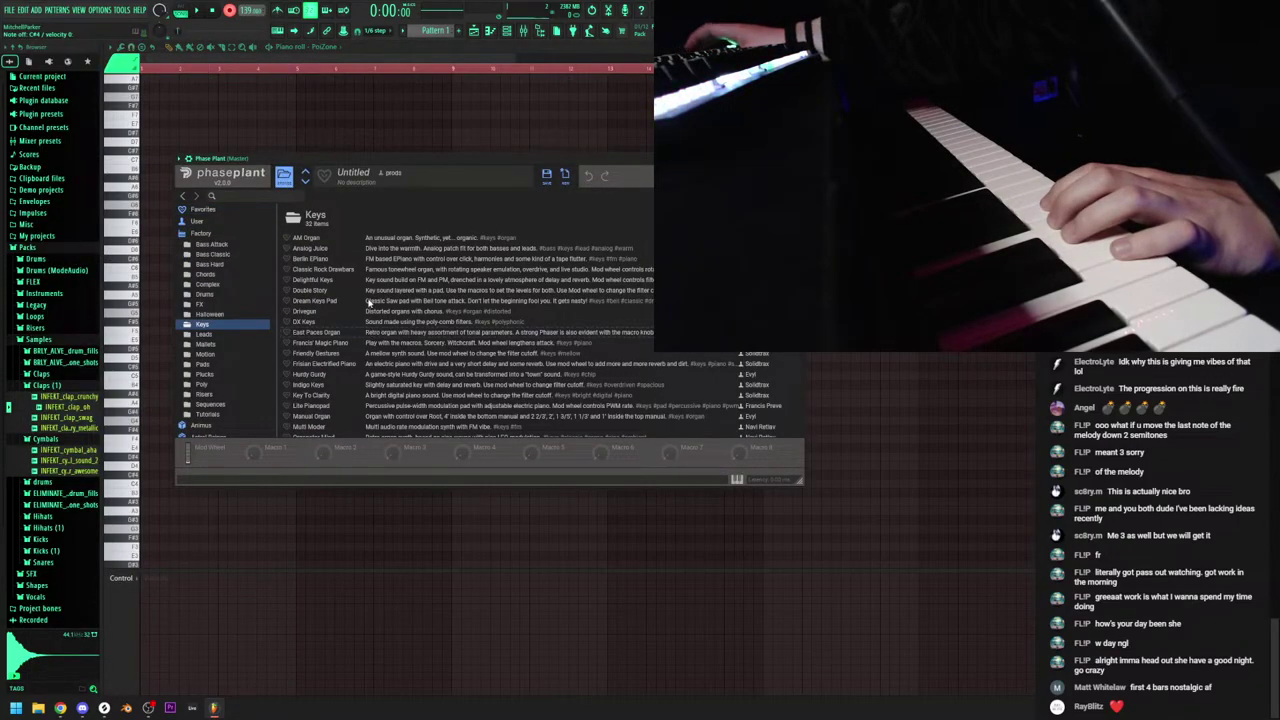
pyautogui.click(368, 332)
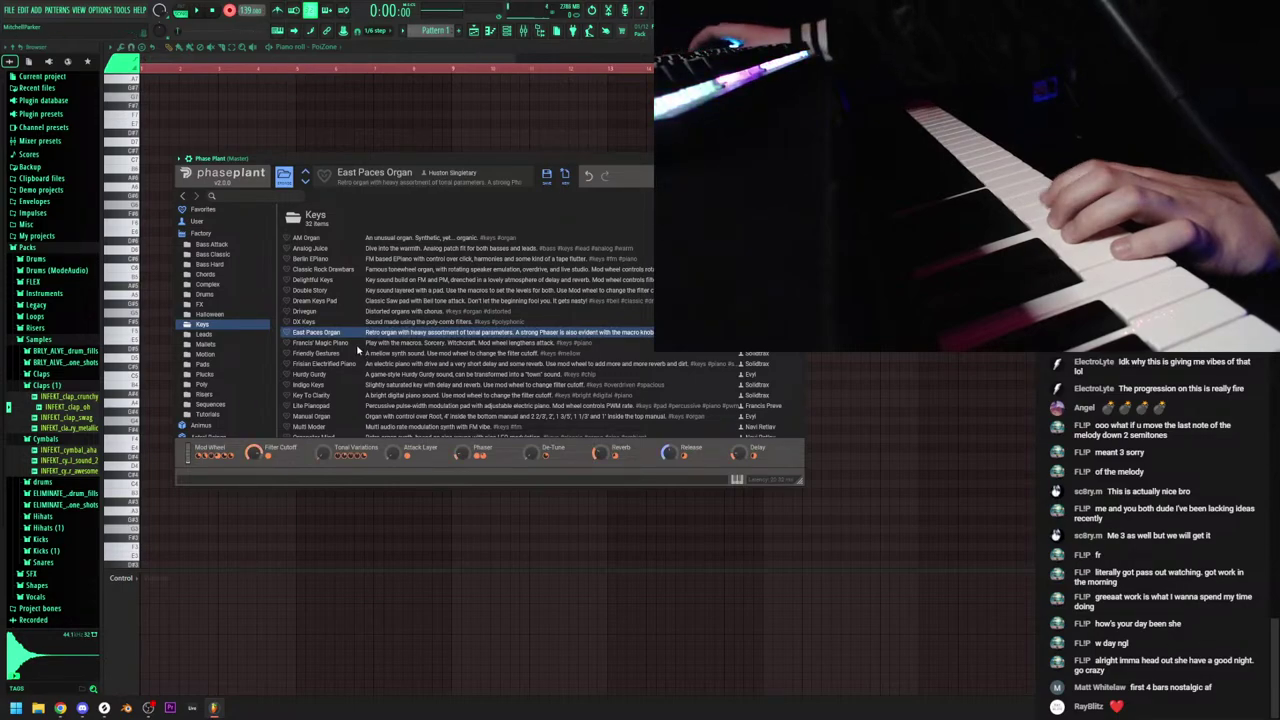
# Load the Francis' Magic Piano preset in Phase Plant and close the plugin window
pyautogui.click(357, 312)
pyautogui.click(344, 345)
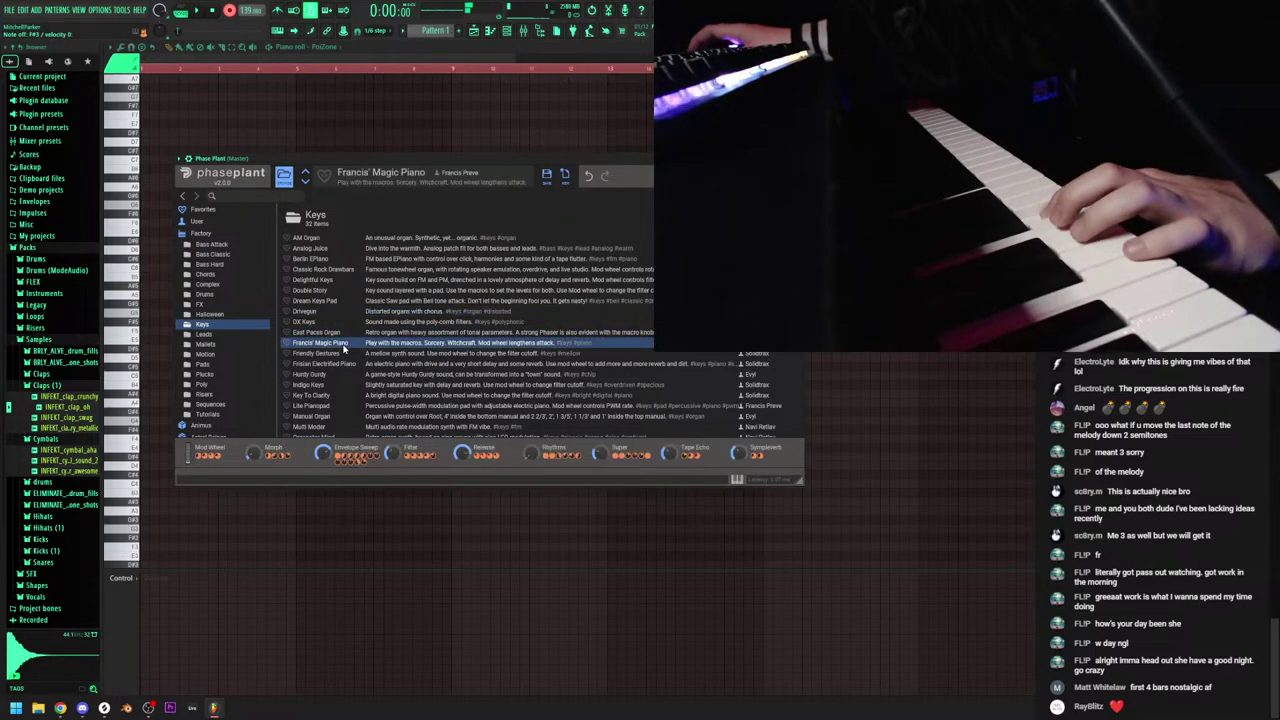
pyautogui.click(796, 158)
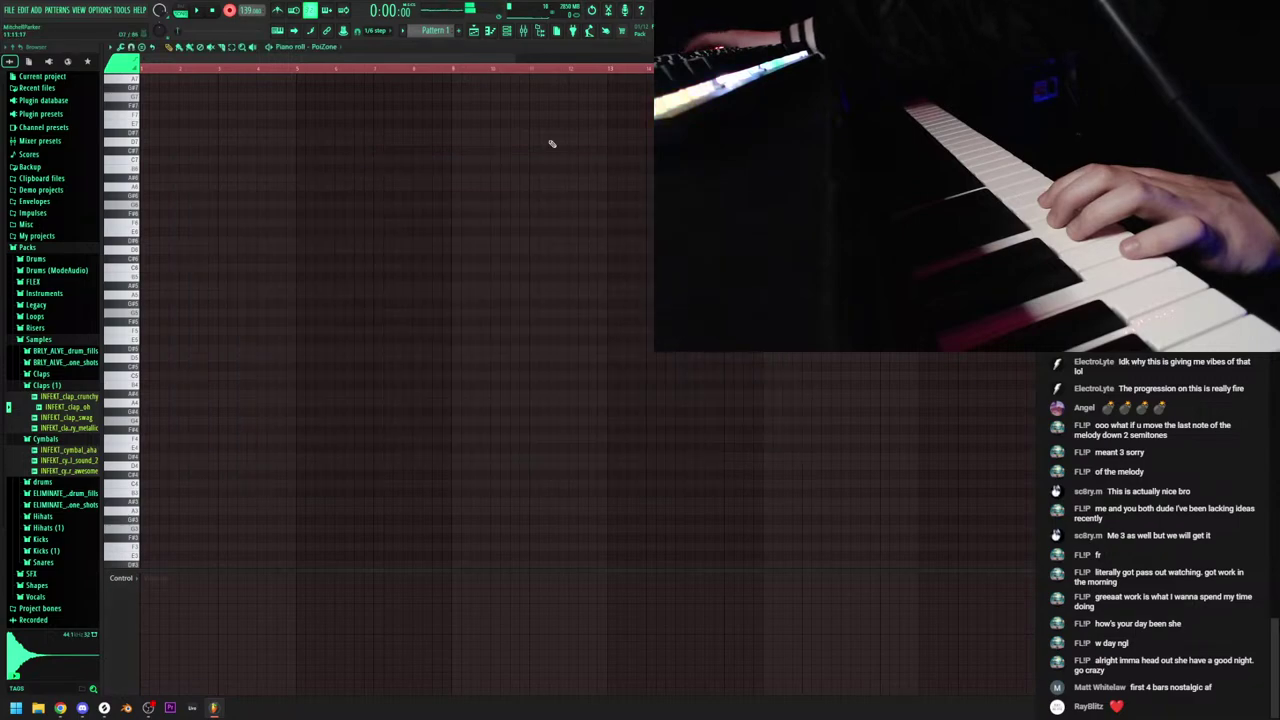
# Disarm recording, delete the stray note in PoiZone's piano roll, and clear the time selection
pyautogui.scroll(-3, 520, 158)
pyautogui.moveTo(516, 58); pyautogui.dragTo(870, 58)
pyautogui.scroll(-1, 883, 286)
pyautogui.scroll(3, 883, 286)
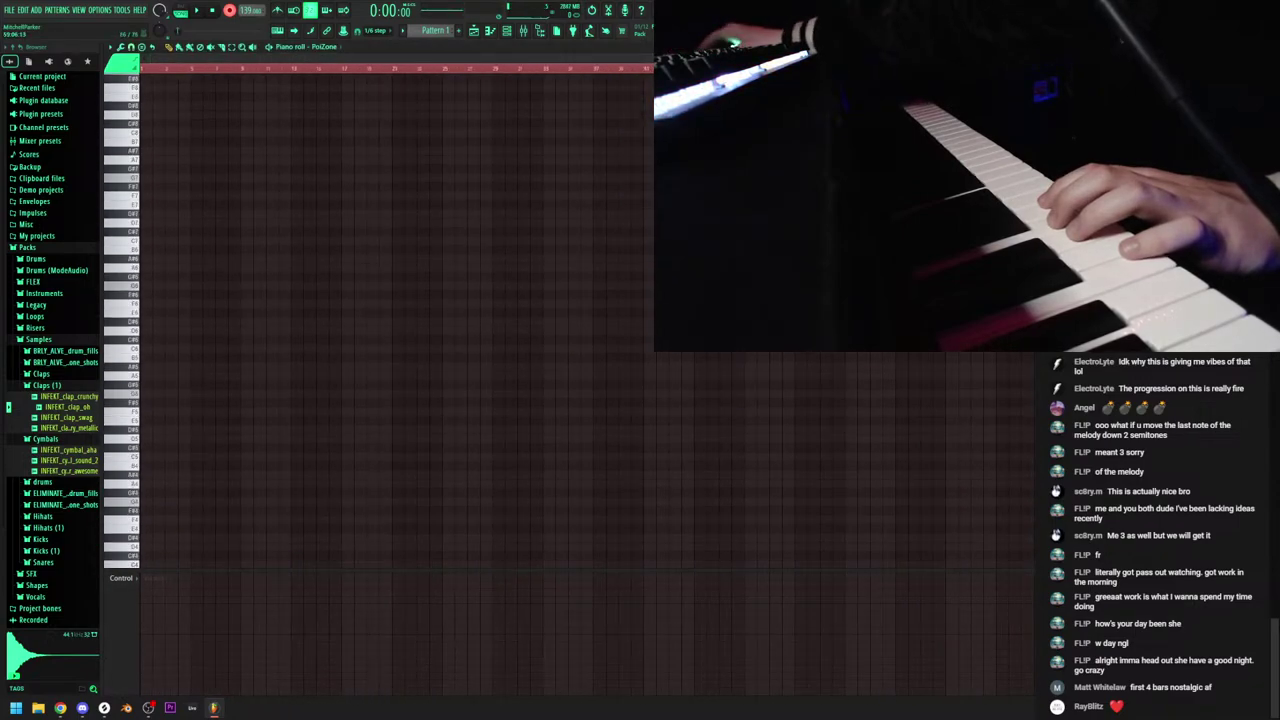
pyautogui.press('r')
pyautogui.click(883, 286)
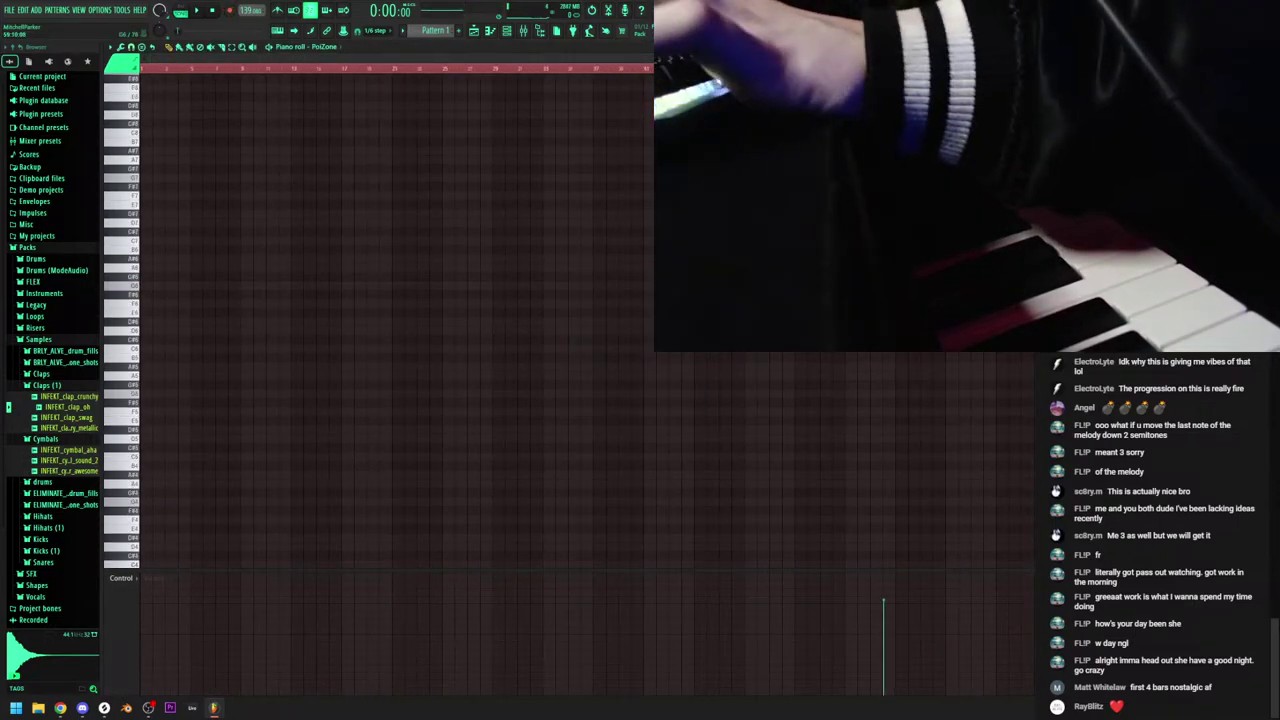
pyautogui.press('Delete')
pyautogui.click(571, 67)
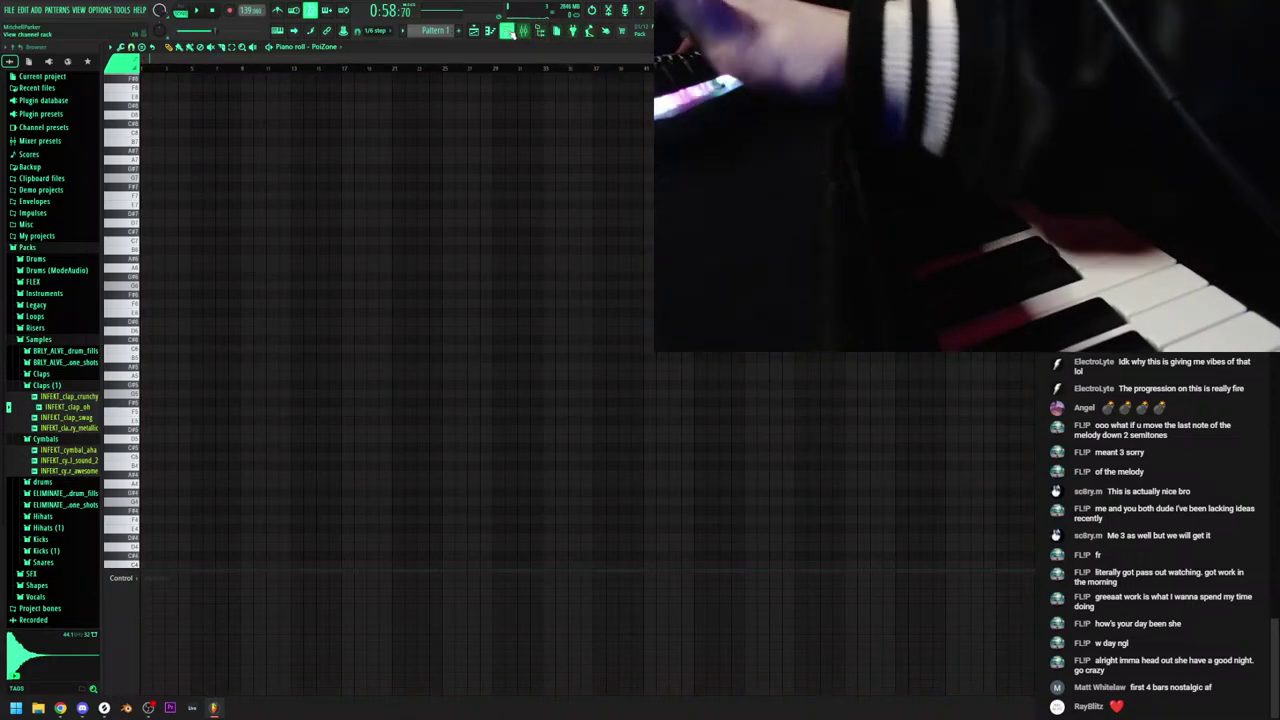
# Open Phase Plant's piano roll and start recording a new take into Pattern 1
pyautogui.press('F6')
pyautogui.click(180, 103)
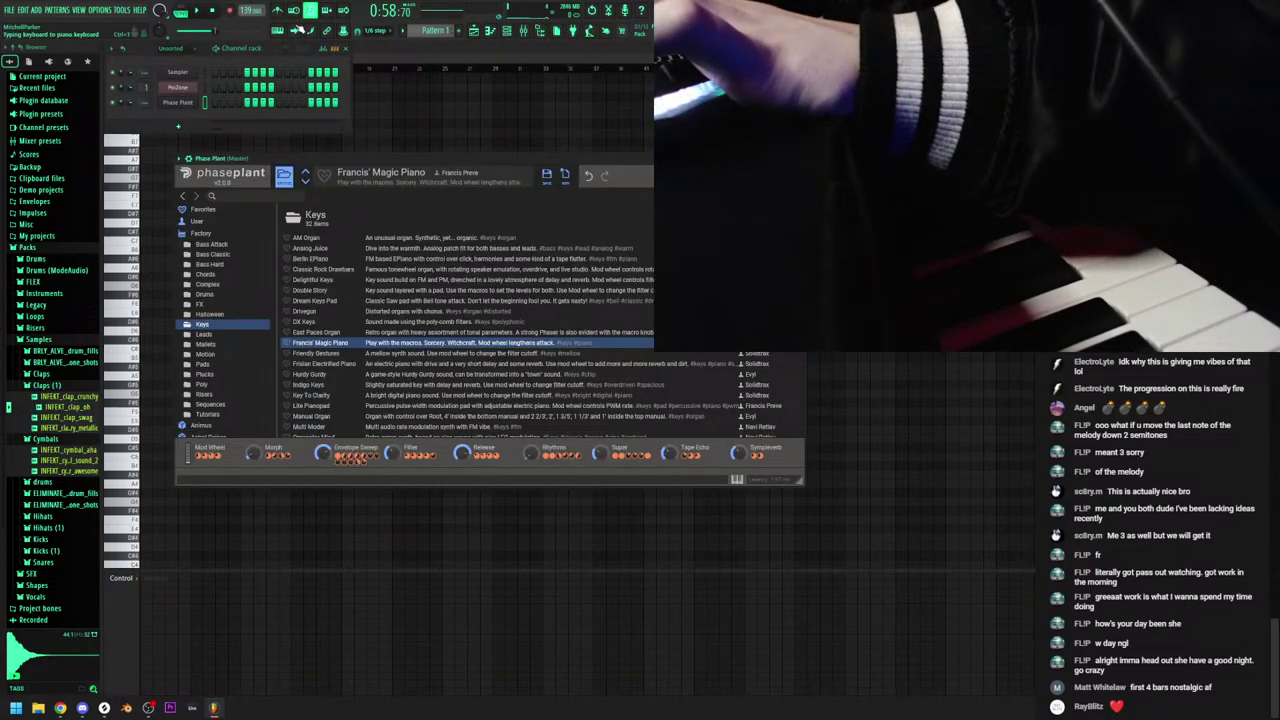
pyautogui.rightClick(181, 101)
pyautogui.click(189, 105)
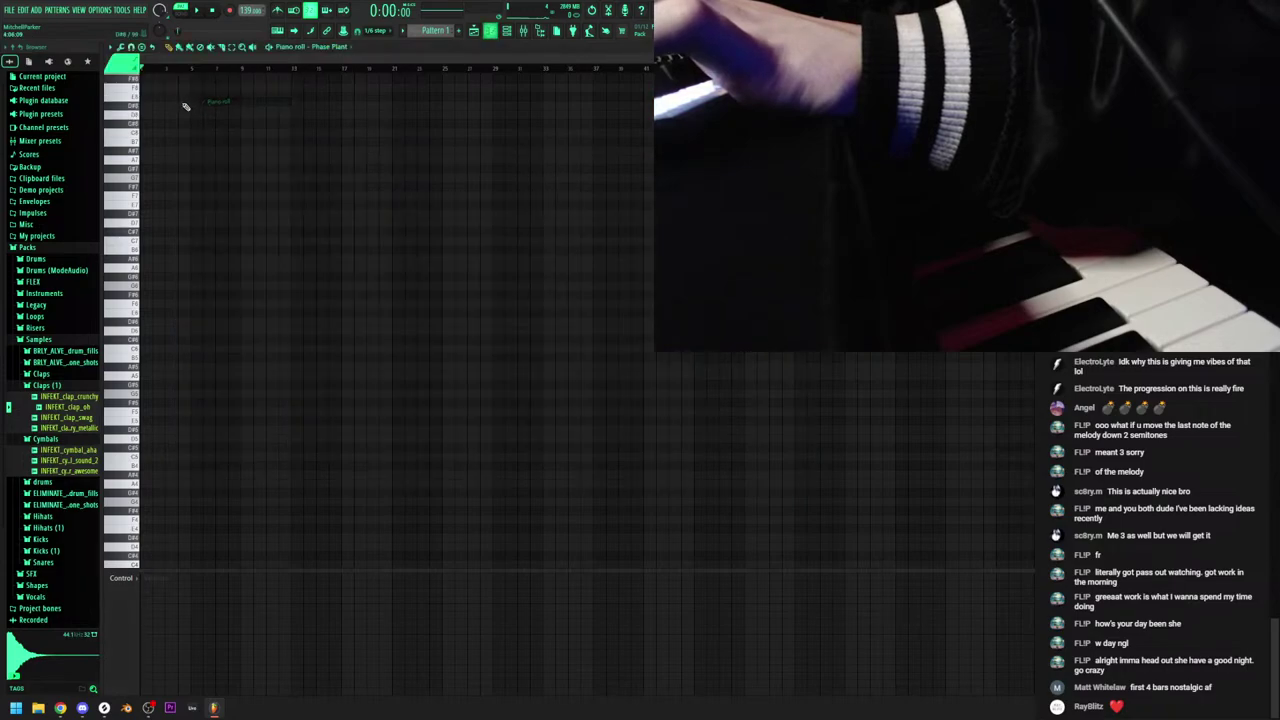
pyautogui.press('r')
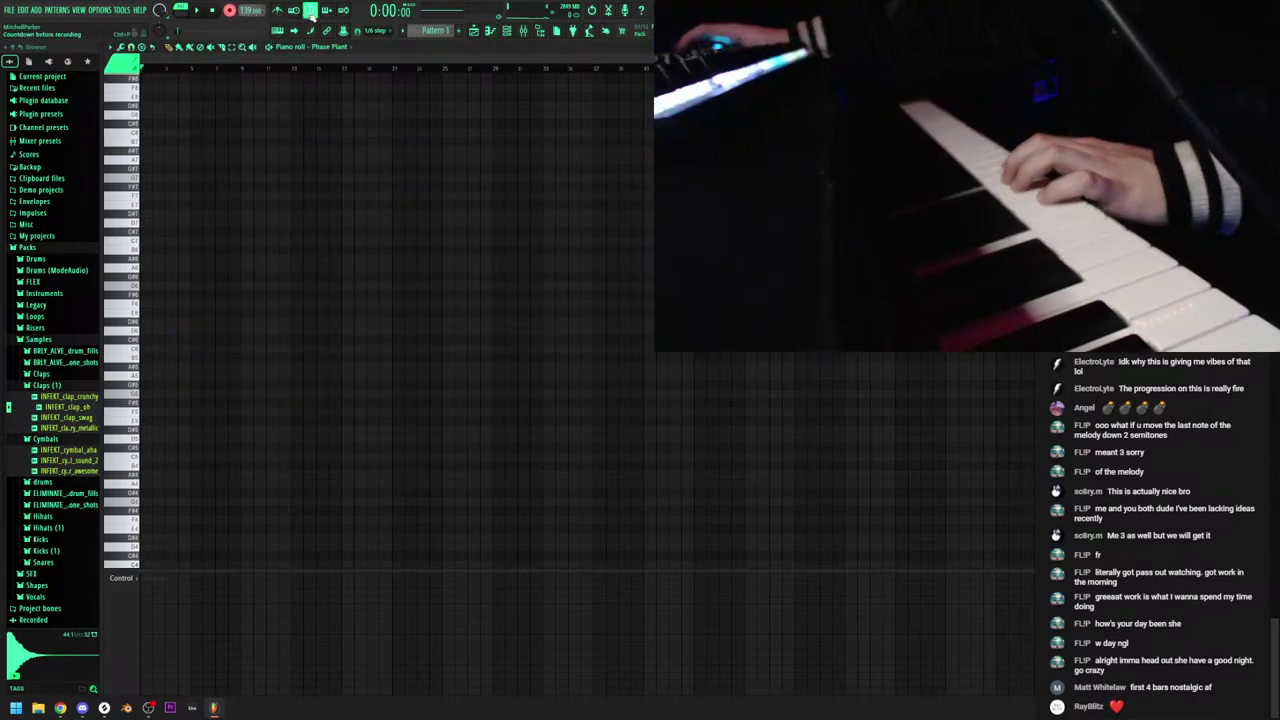
pyautogui.click(201, 10)
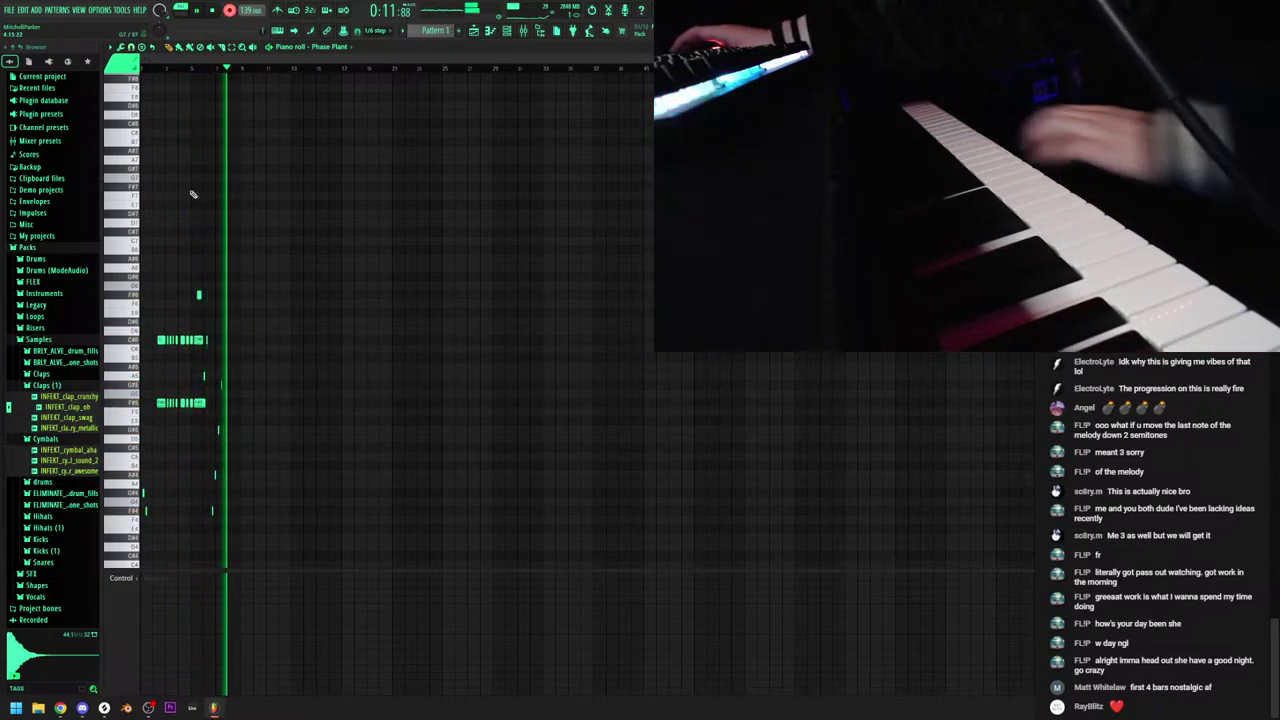
# Reopen Phase Plant during the take and audition the Frisian Electrified Piano, Friendly Gestures and Key To Clarity presets
pyautogui.click(508, 31)
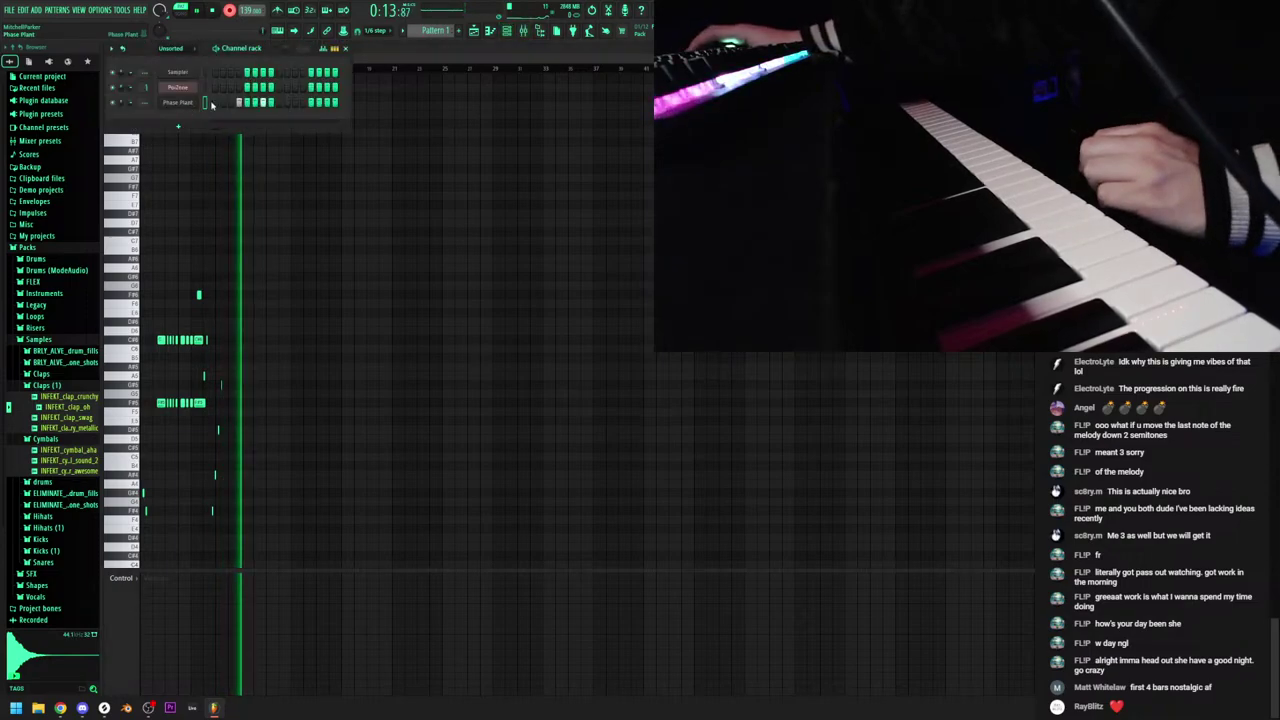
pyautogui.click(180, 102)
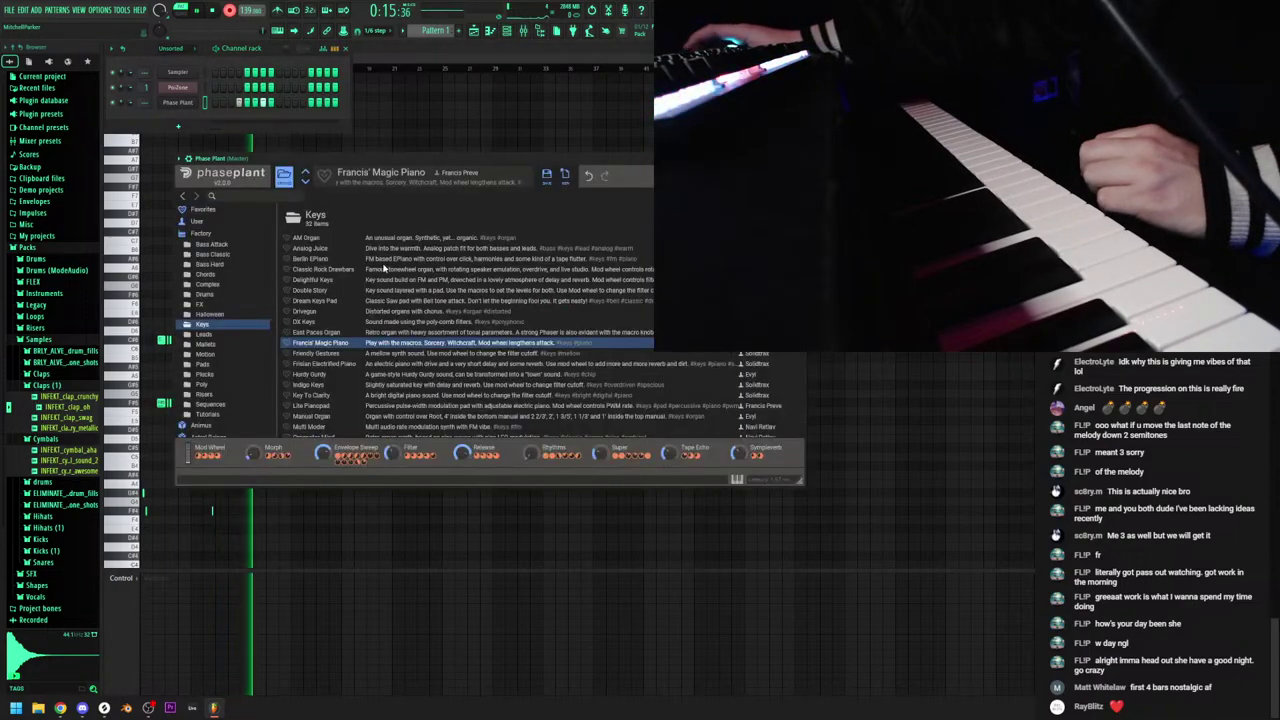
pyautogui.click(342, 301)
pyautogui.click(333, 364)
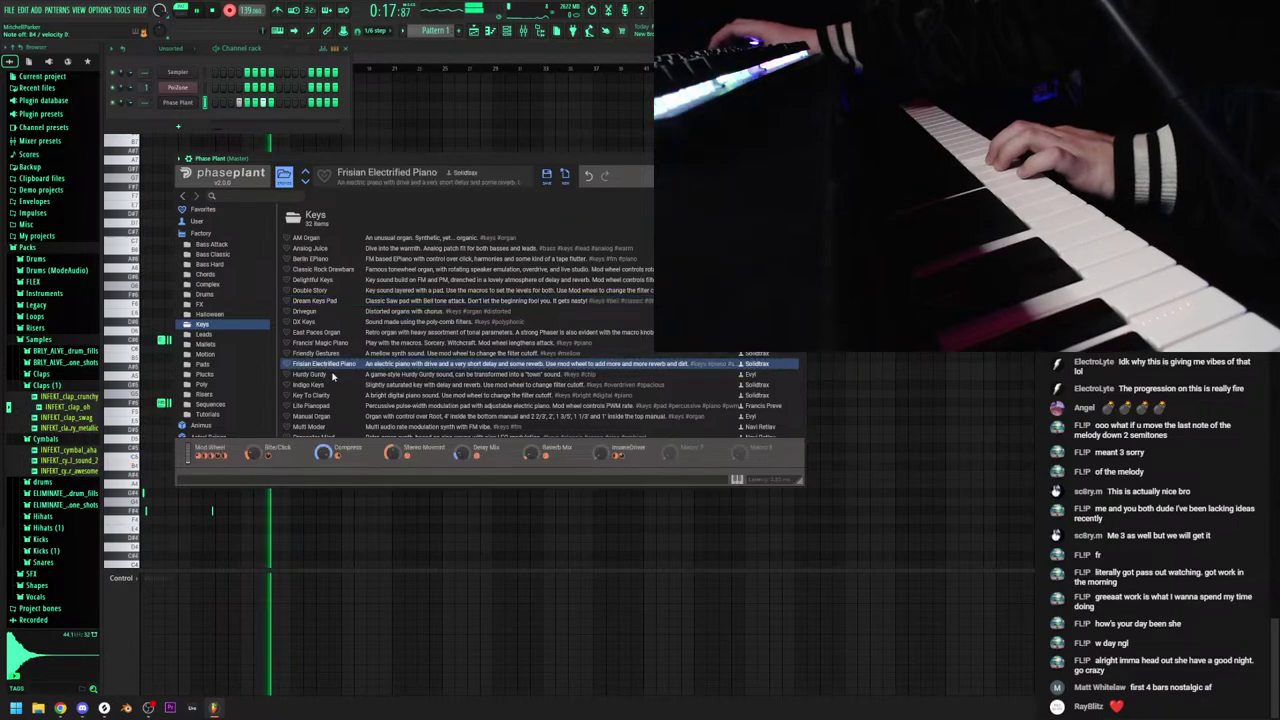
pyautogui.press('Up')
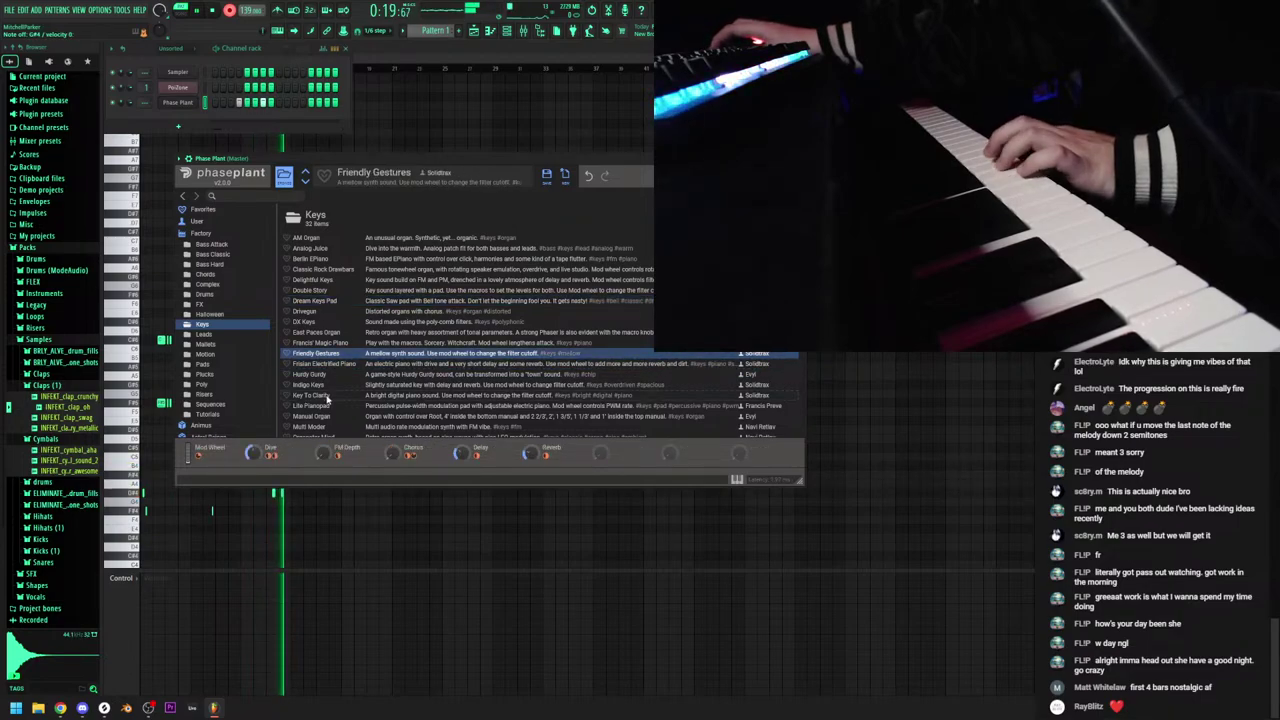
pyautogui.click(327, 396)
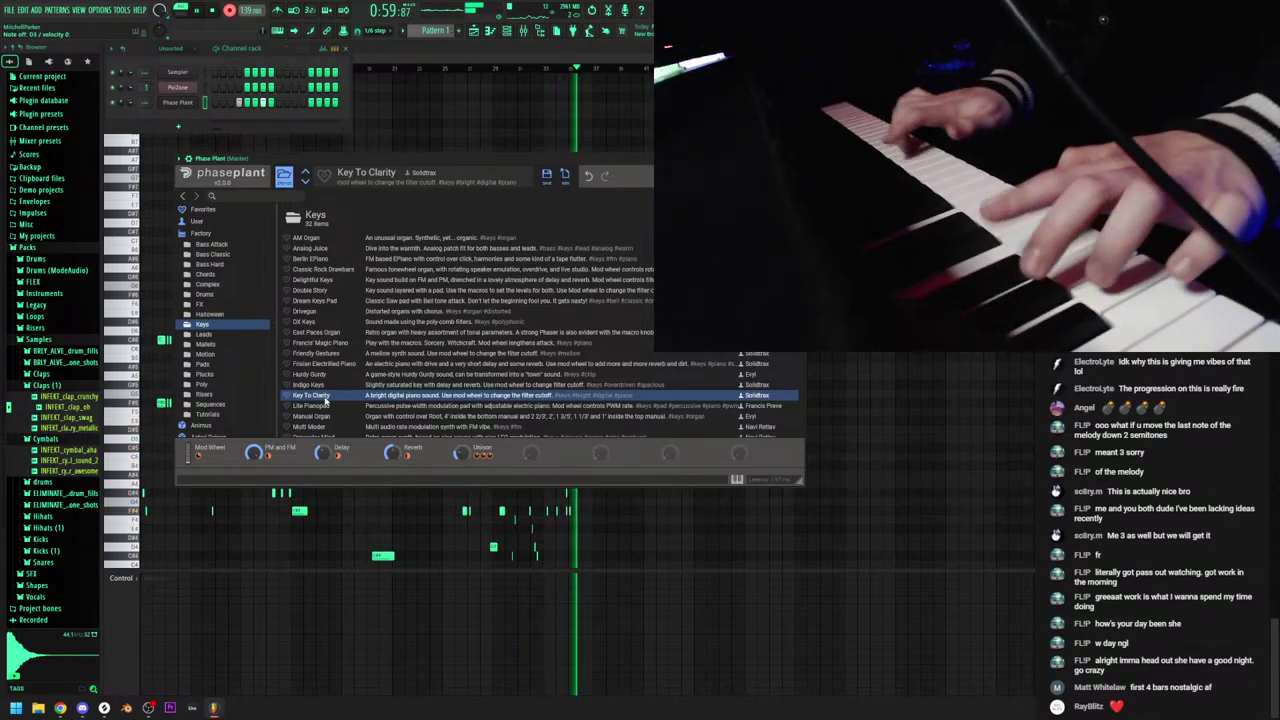
# Audition Phase Plant's Manual Organ, Multi Moder, Pianoisz and Seasick Organ presets while the take keeps recording
pyautogui.click(324, 417)
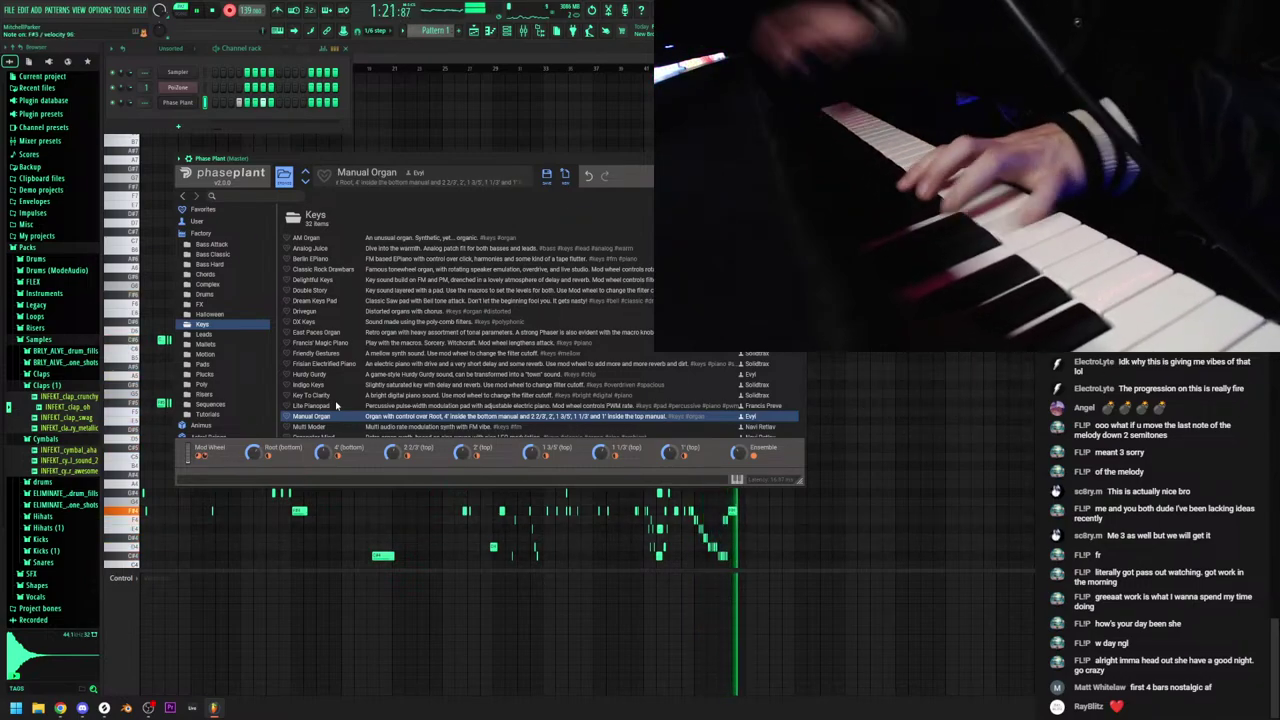
pyautogui.click(340, 428)
pyautogui.scroll(-3, 364, 388)
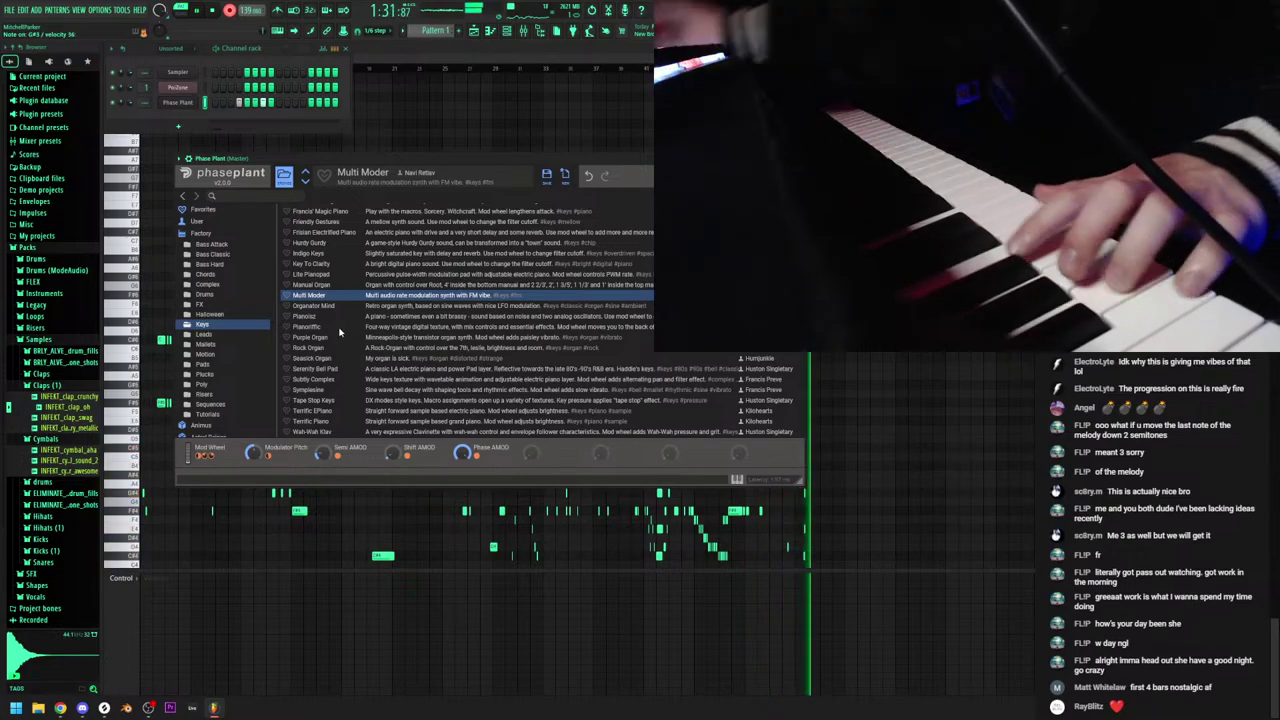
pyautogui.click(354, 327)
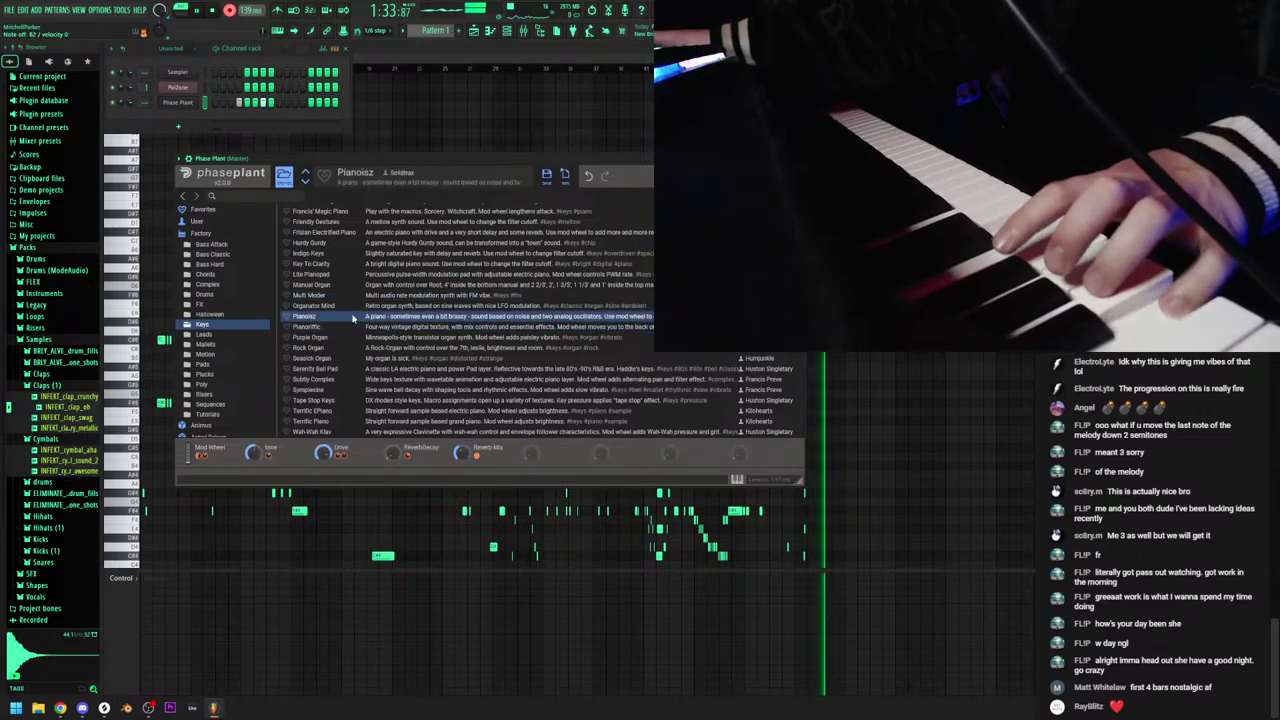
pyautogui.click(372, 358)
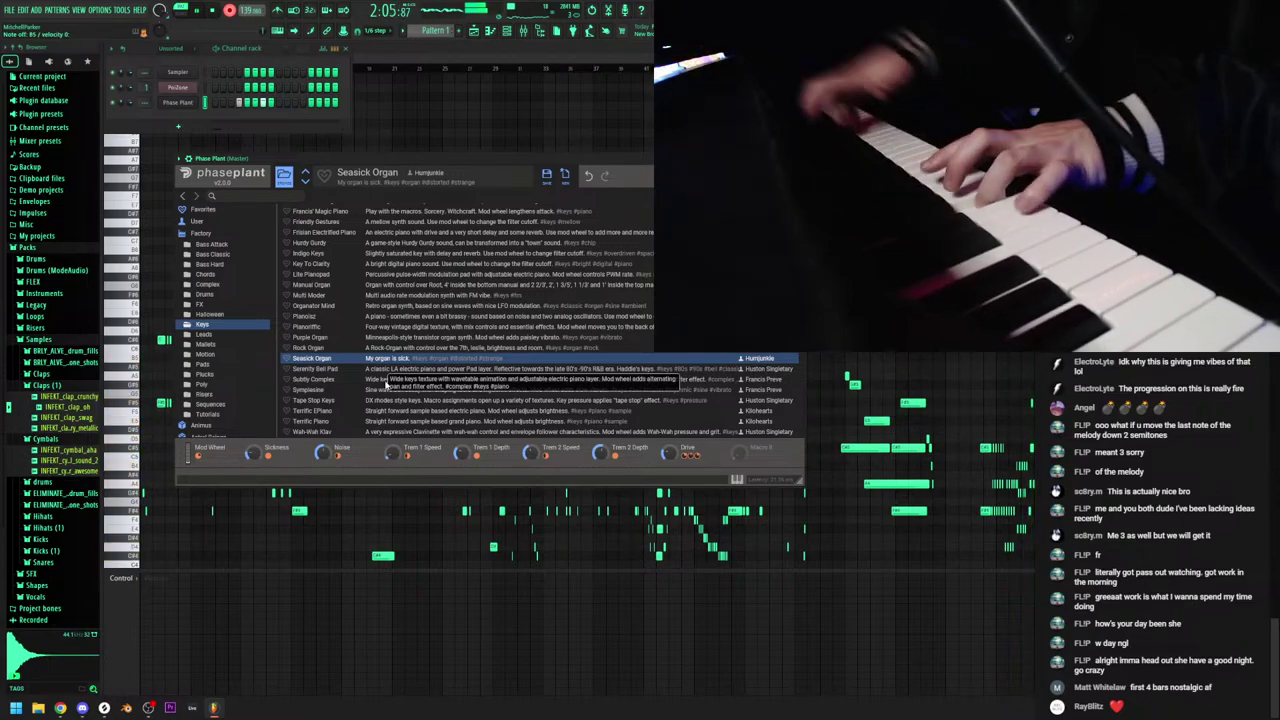
# Try the Symplesine and Terrific Piano presets, and reload Francis' Magic Piano in Phase Plant
pyautogui.click(369, 397)
pyautogui.click(368, 391)
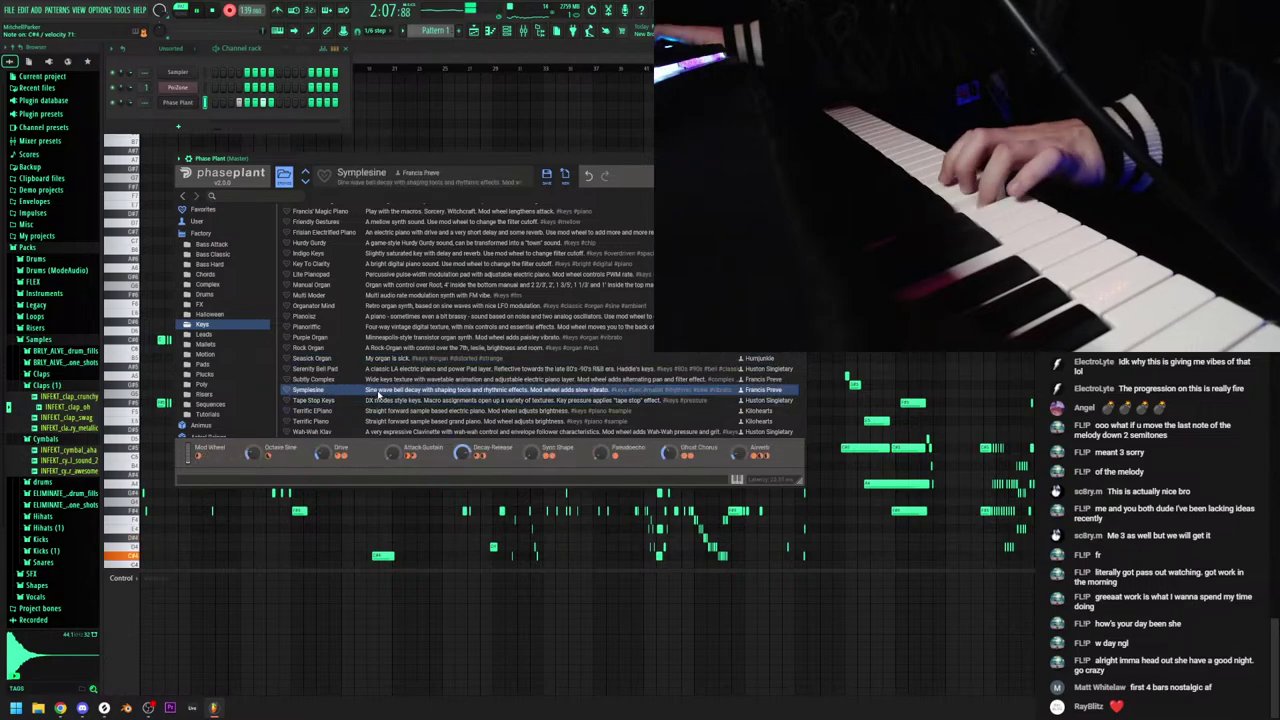
pyautogui.click(401, 421)
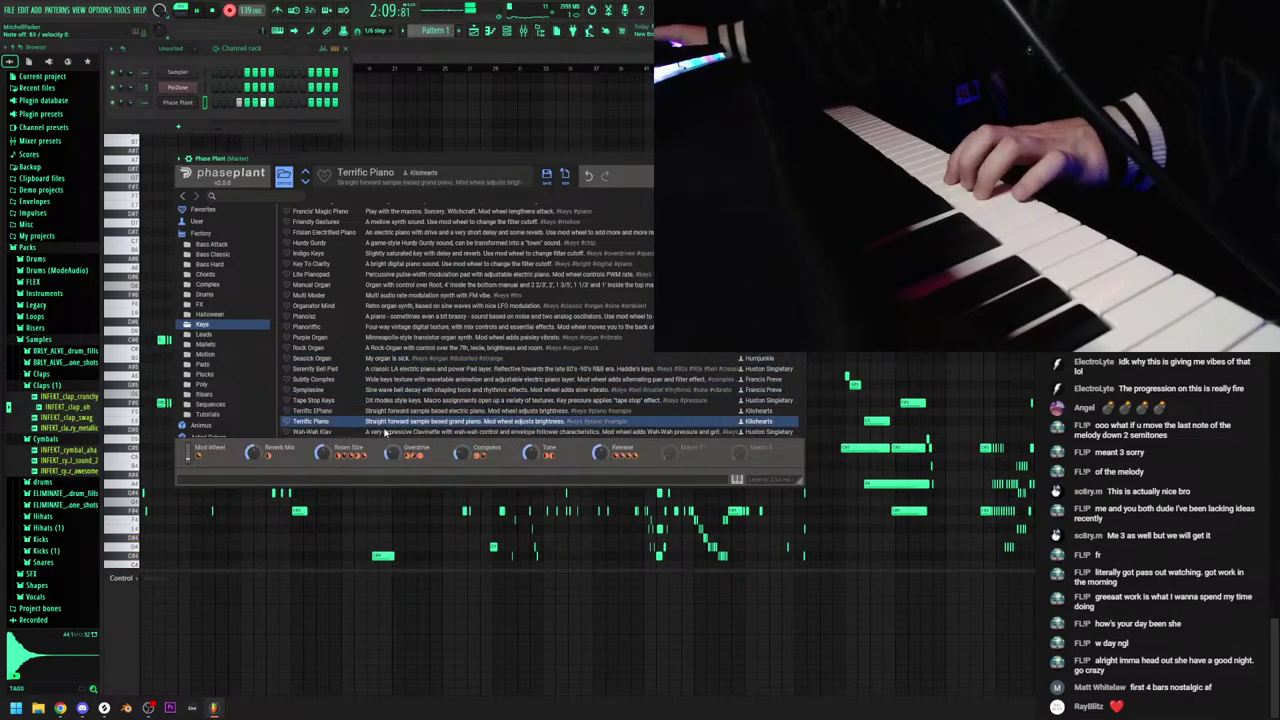
pyautogui.click(384, 432)
pyautogui.scroll(3, 400, 320)
pyautogui.click(403, 314)
# Audition Cybertronik, Dark Venus Pad, Fire & Rain and Fluffy Cloud from the factory Pads folder, and load Future Awareness Pad
pyautogui.click(233, 362)
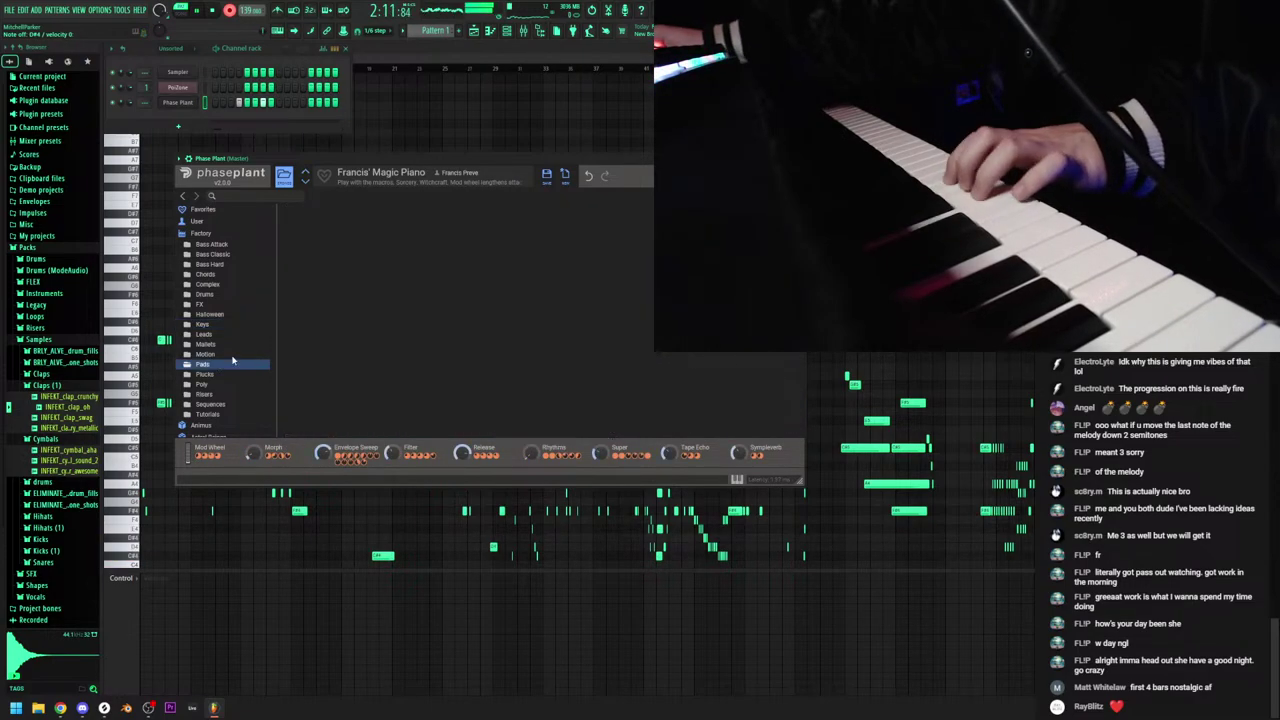
pyautogui.click(375, 323)
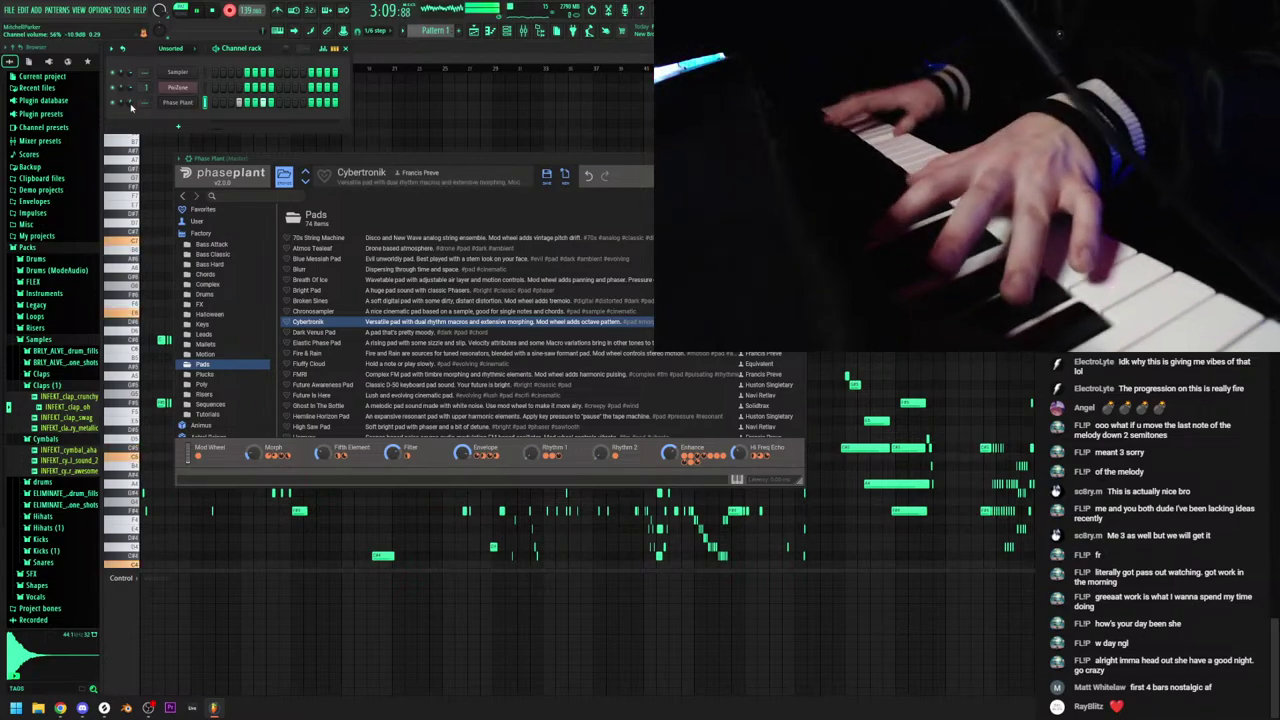
pyautogui.click(358, 333)
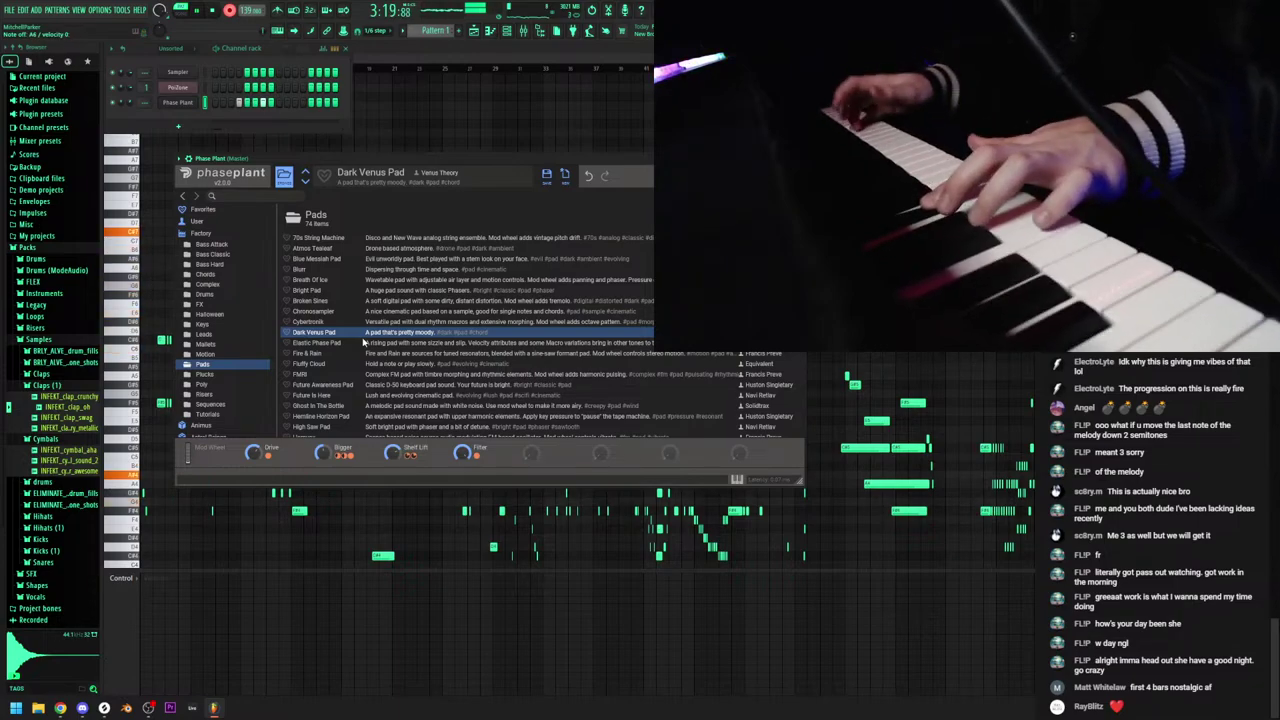
pyautogui.click(333, 354)
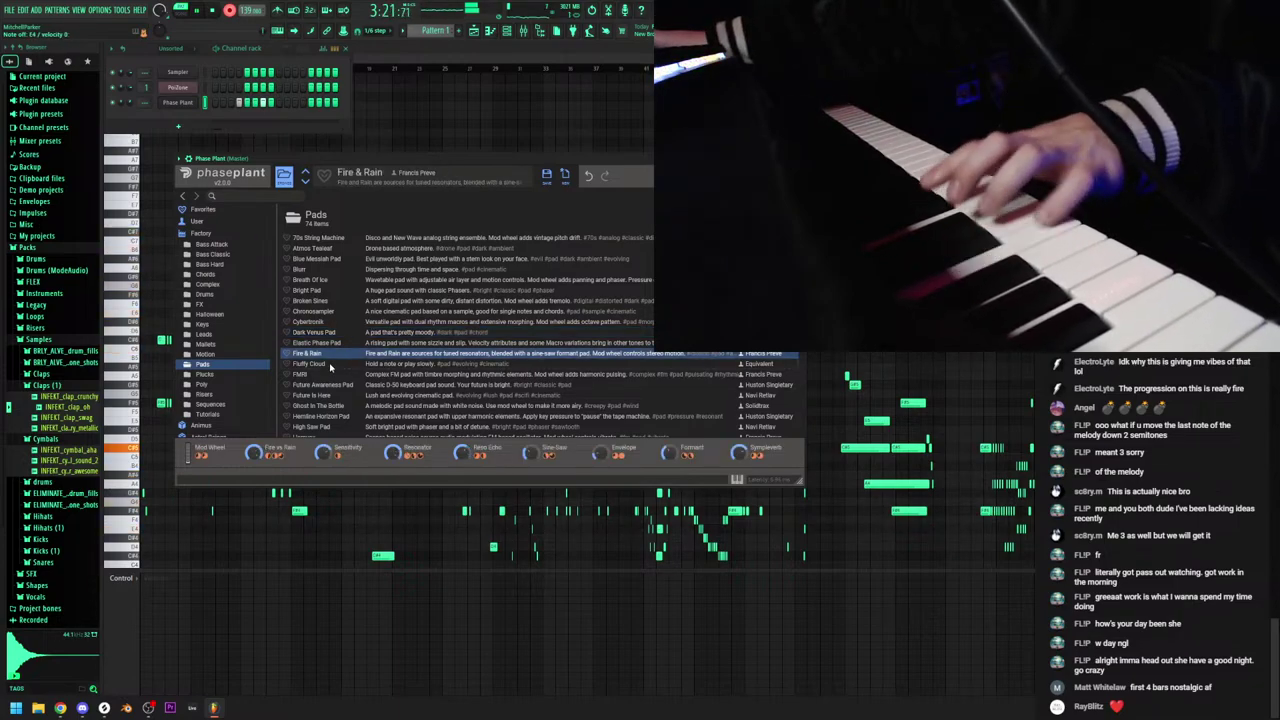
pyautogui.click(330, 365)
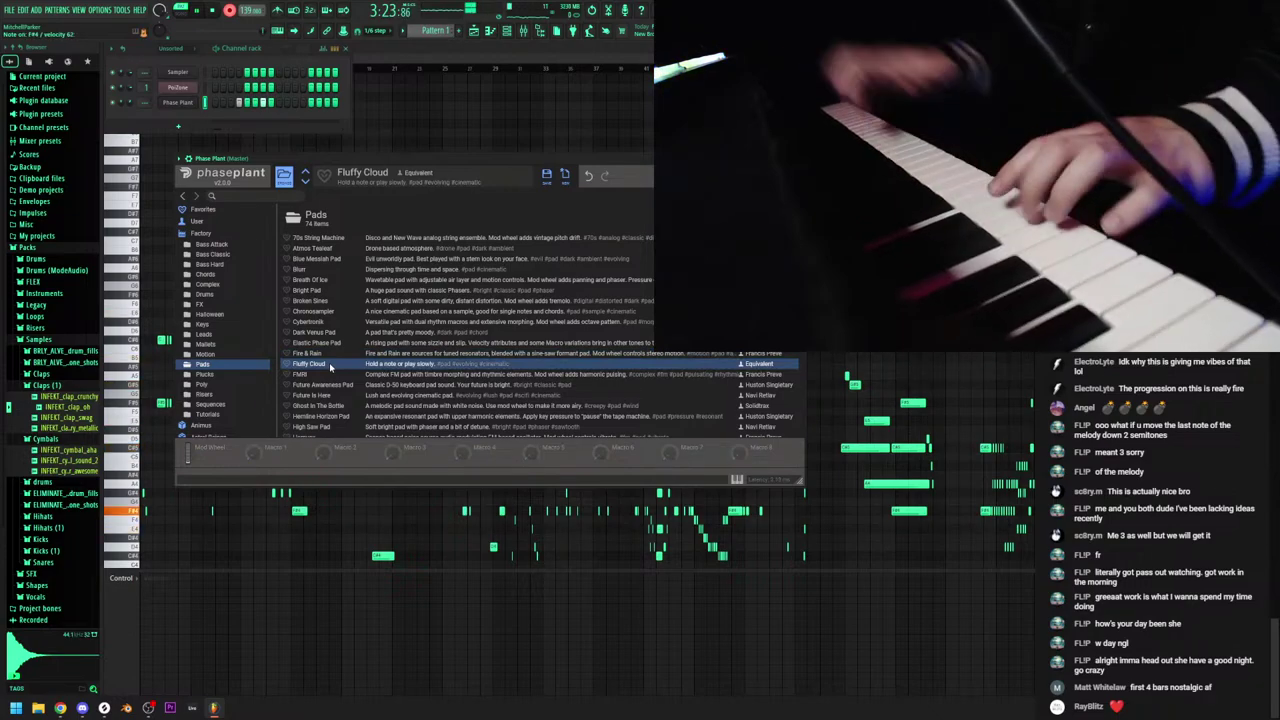
pyautogui.click(316, 385)
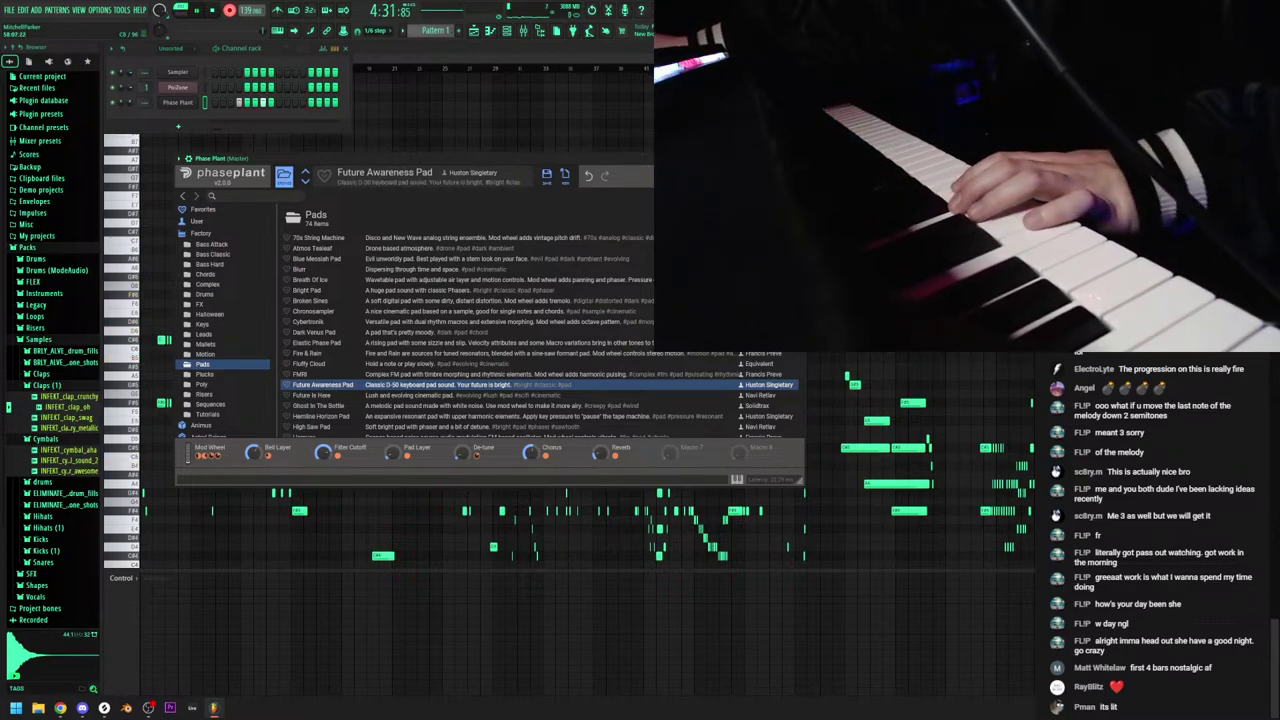
# Stop the Phase Plant take, disarm recording, and close the plugin window
pyautogui.press('space')
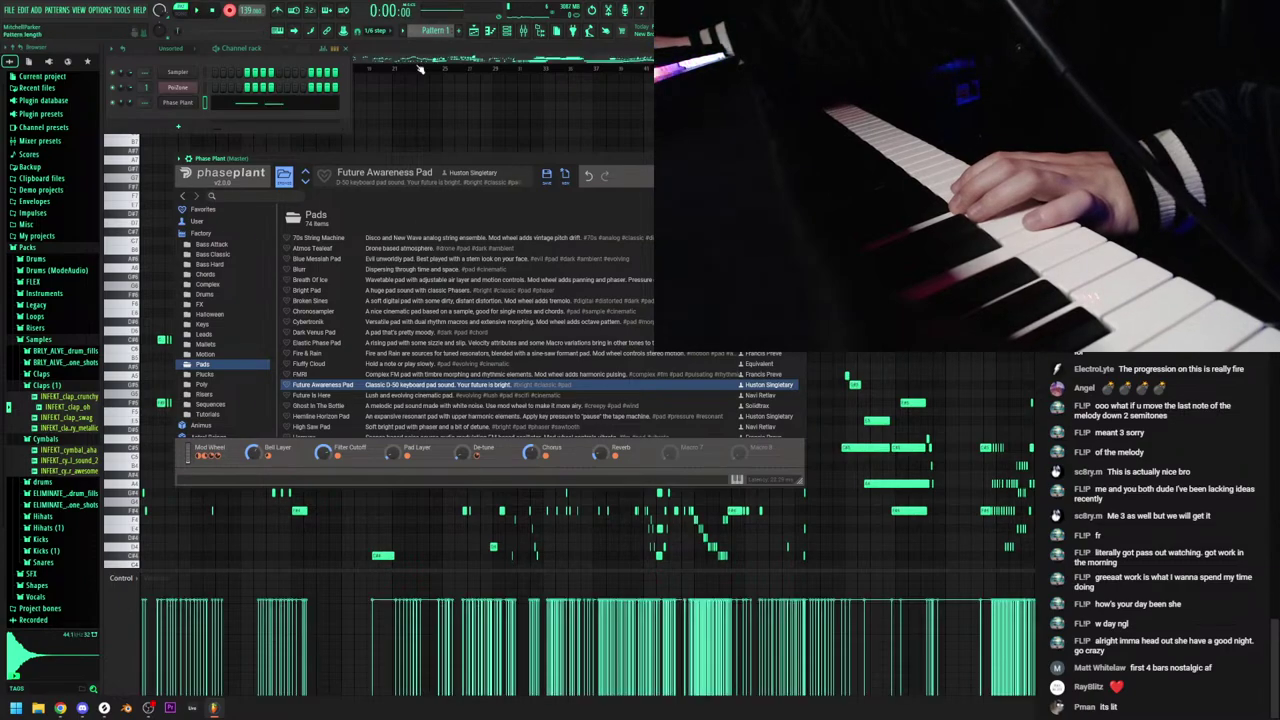
pyautogui.click(1270, 9)
pyautogui.click(658, 374)
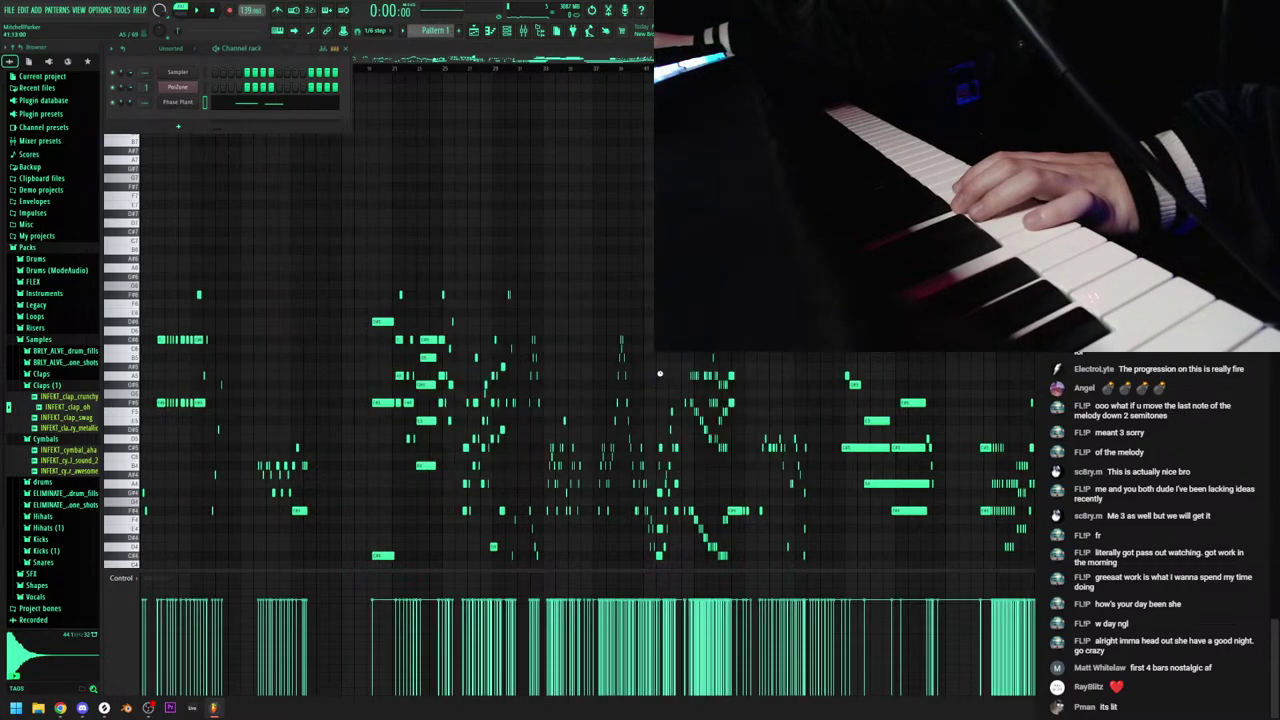